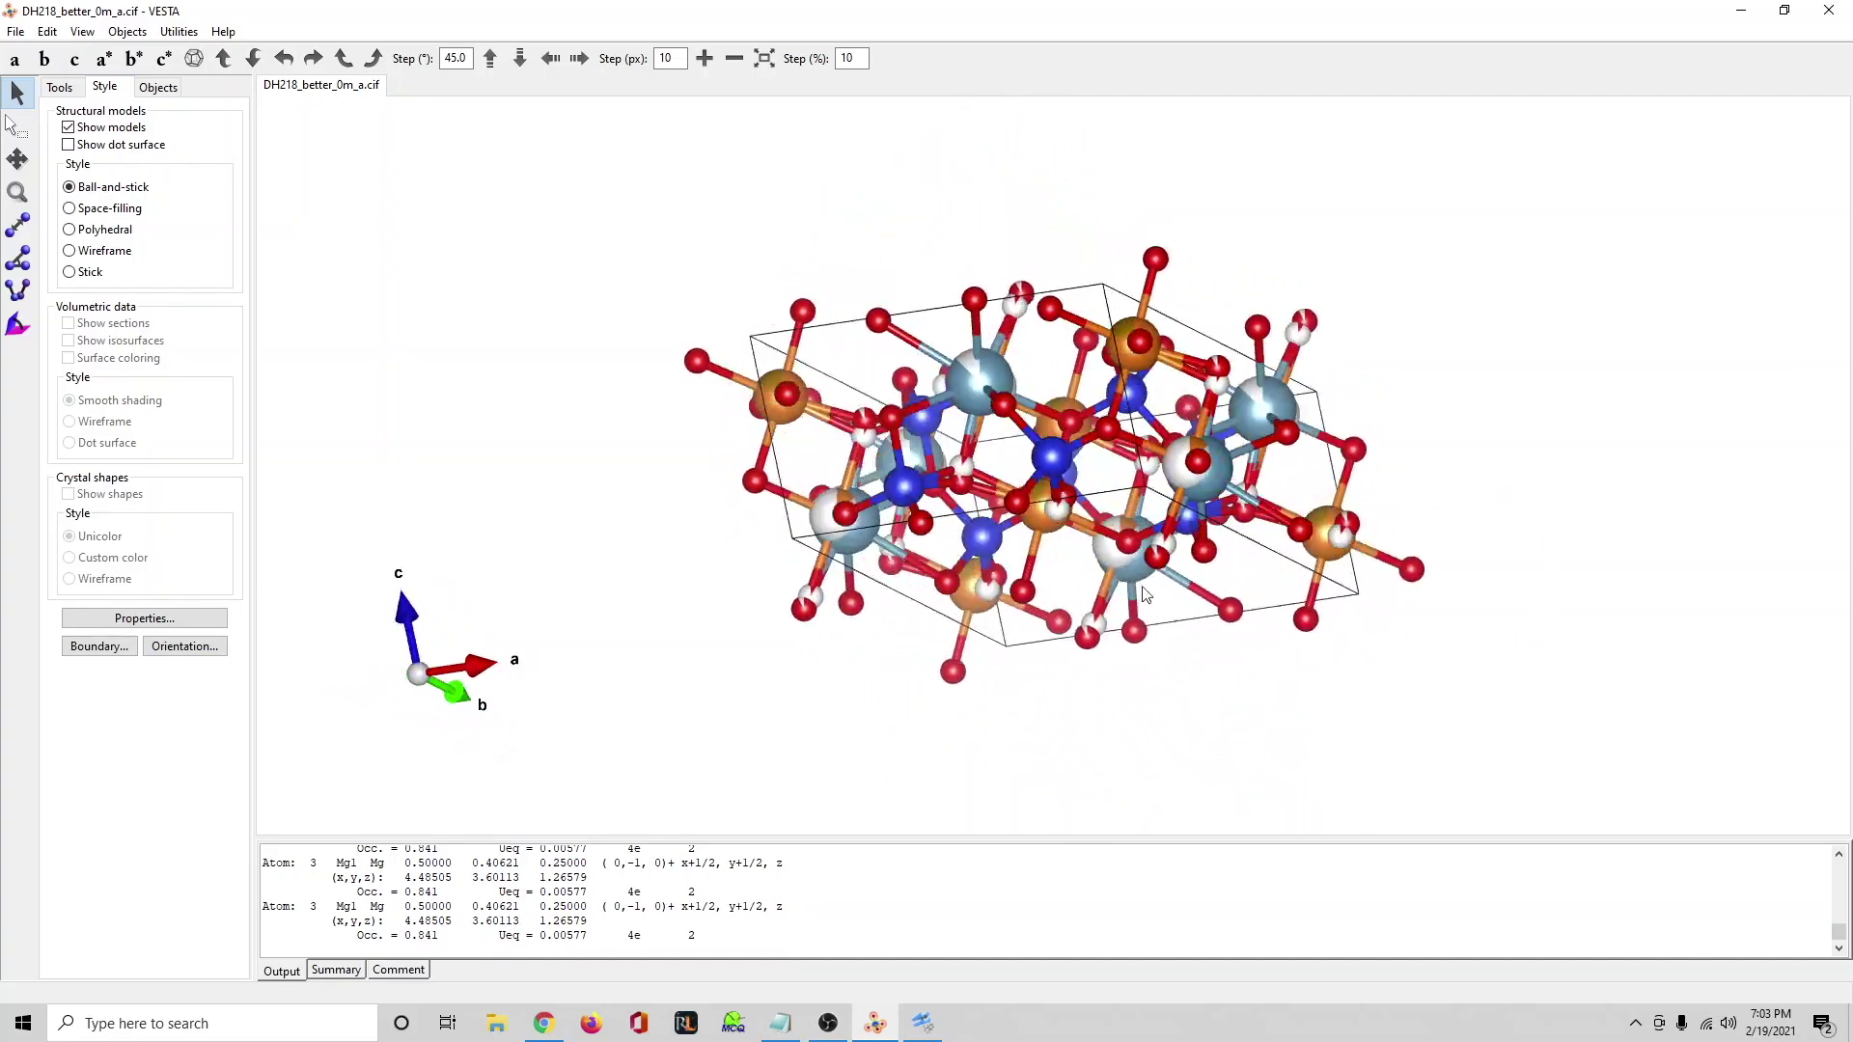
Examine the ball-and-stick crystal structure of DH218_better_0m_a.cif from several orientations, including its cation sites and oxygen bonds.
left_click_drag(699, 596, 1245, 600)
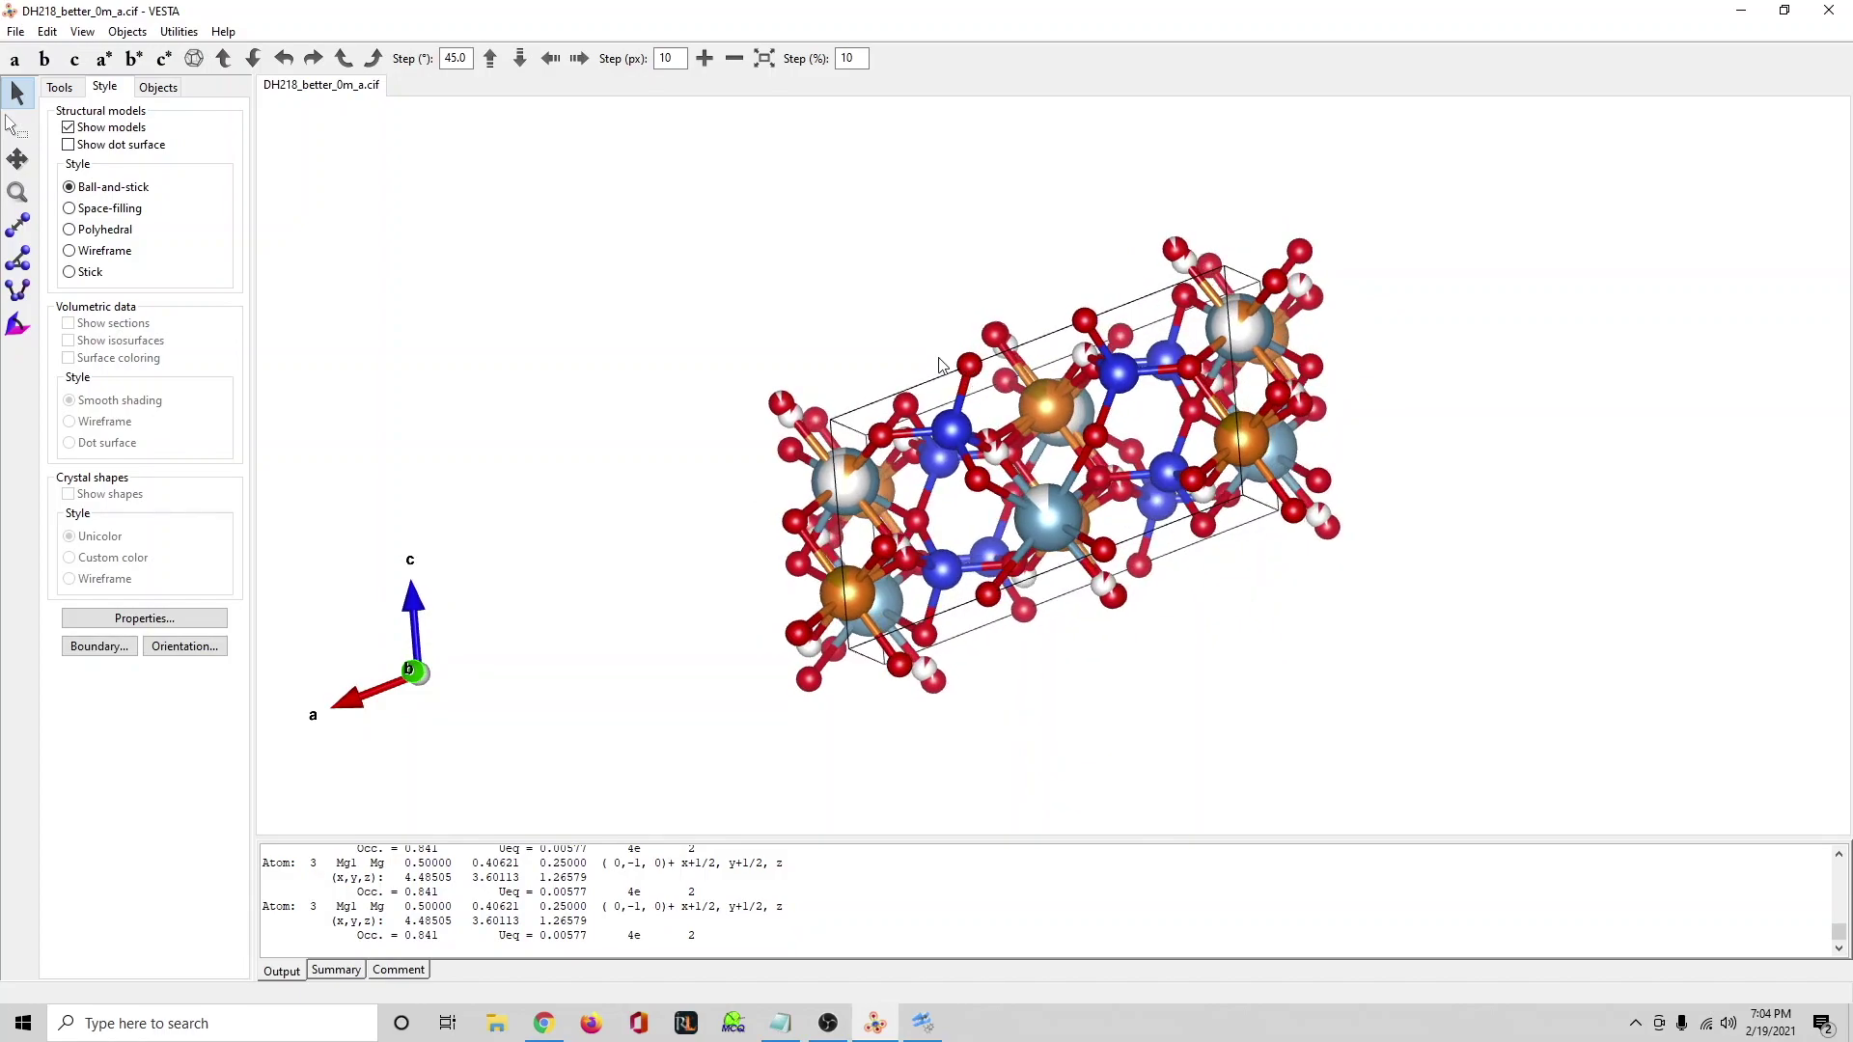
left_click_drag(1100, 354, 1040, 409)
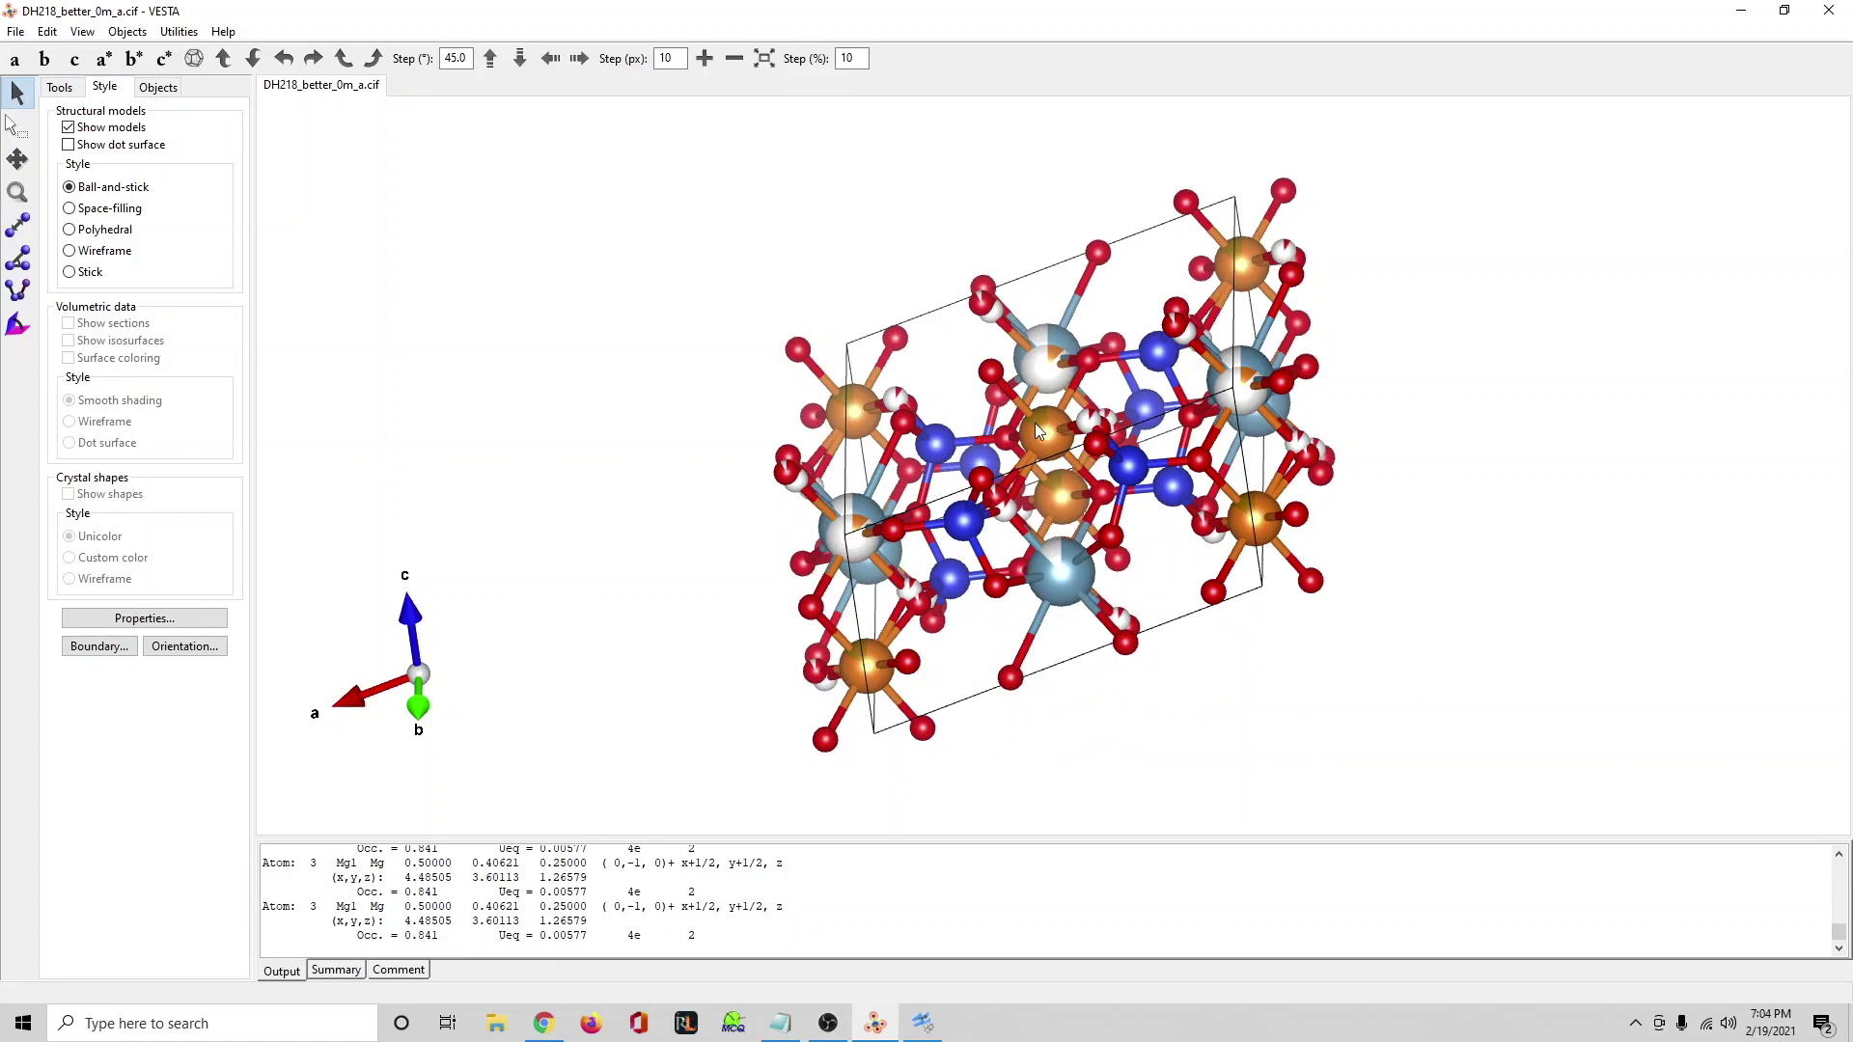
left_click_drag(1038, 433, 1075, 378)
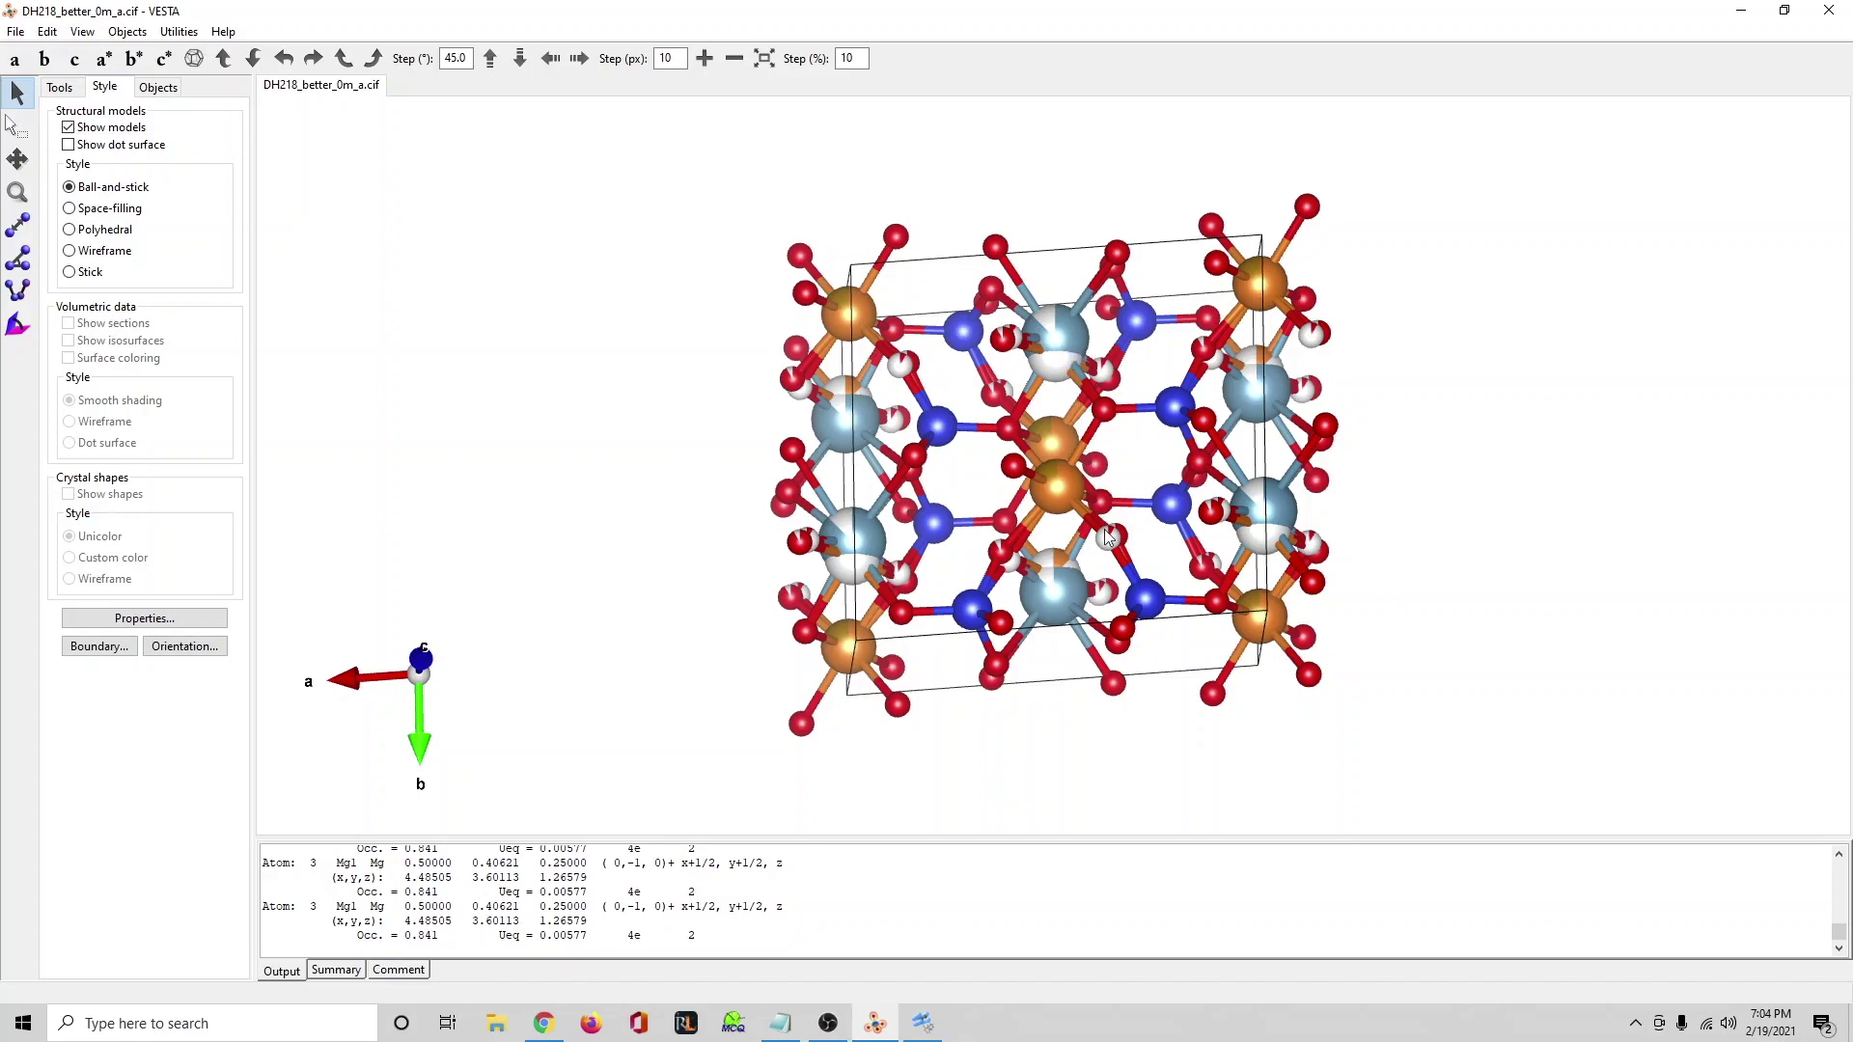
left_click_drag(1149, 654, 1101, 386)
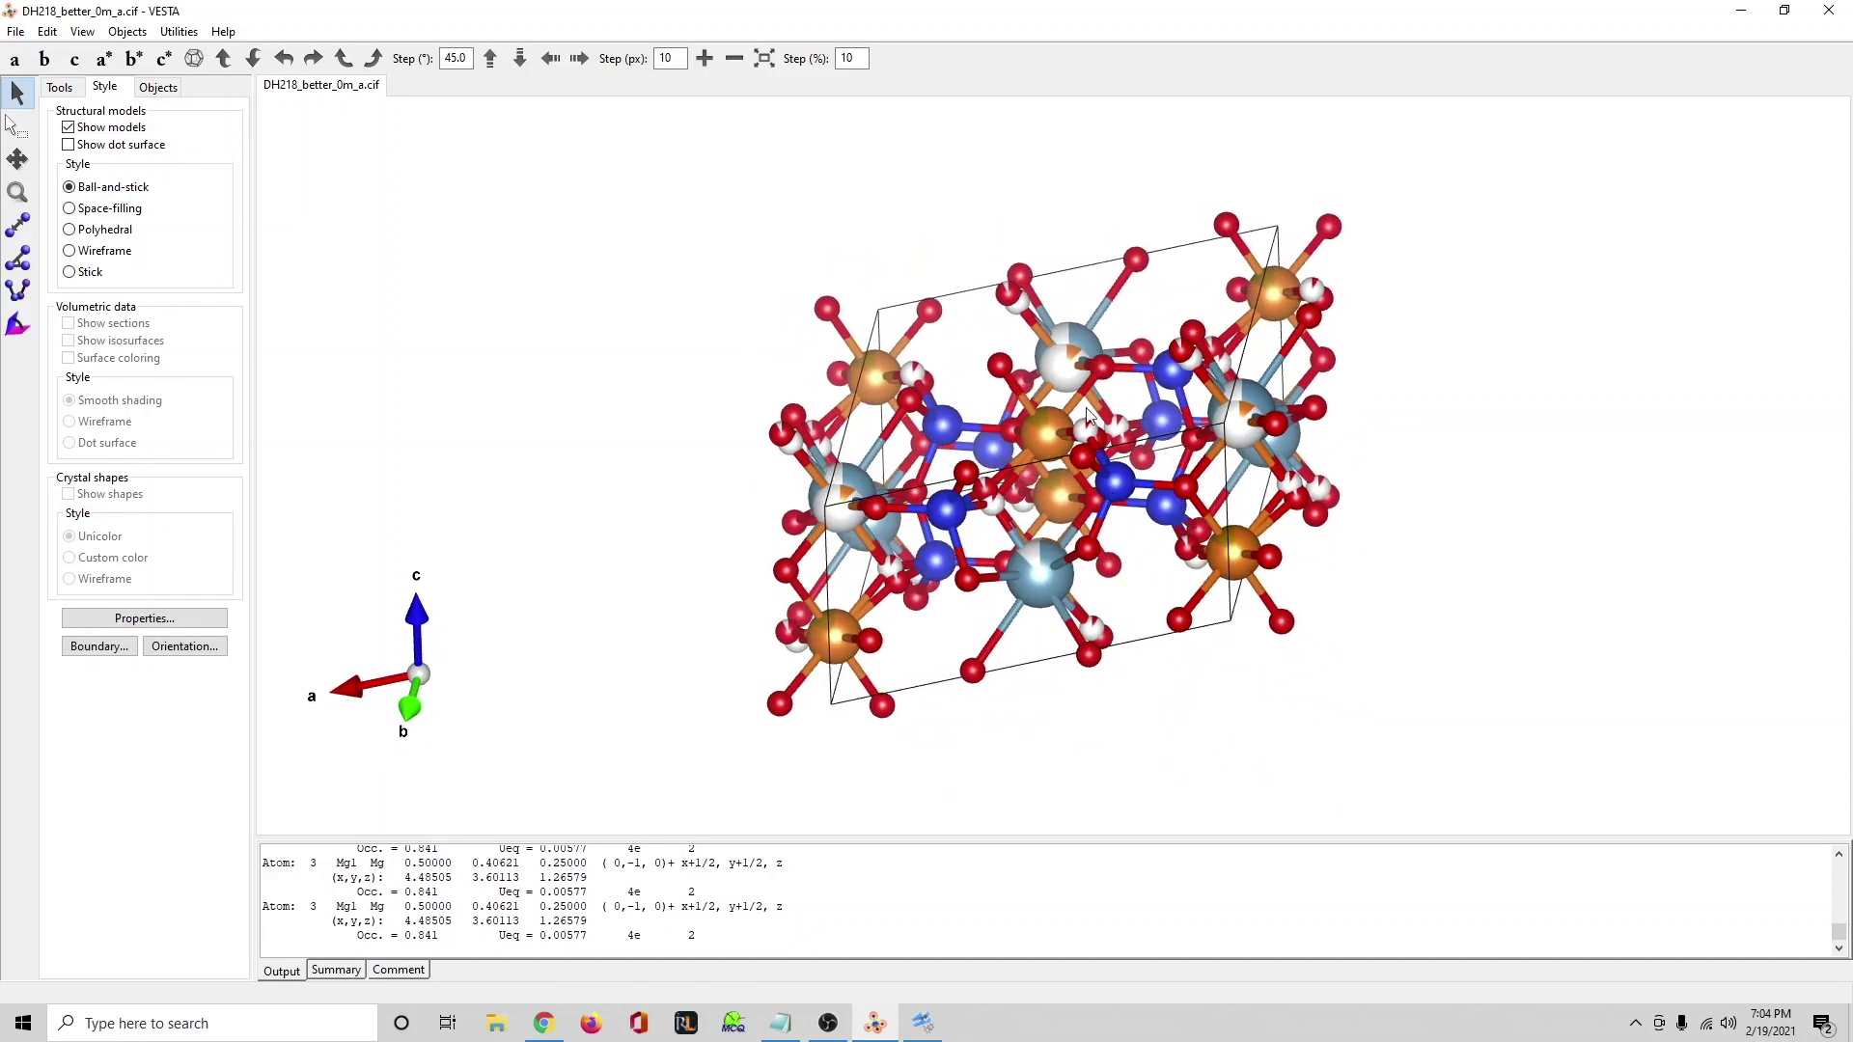
left_click_drag(1076, 367, 1043, 439)
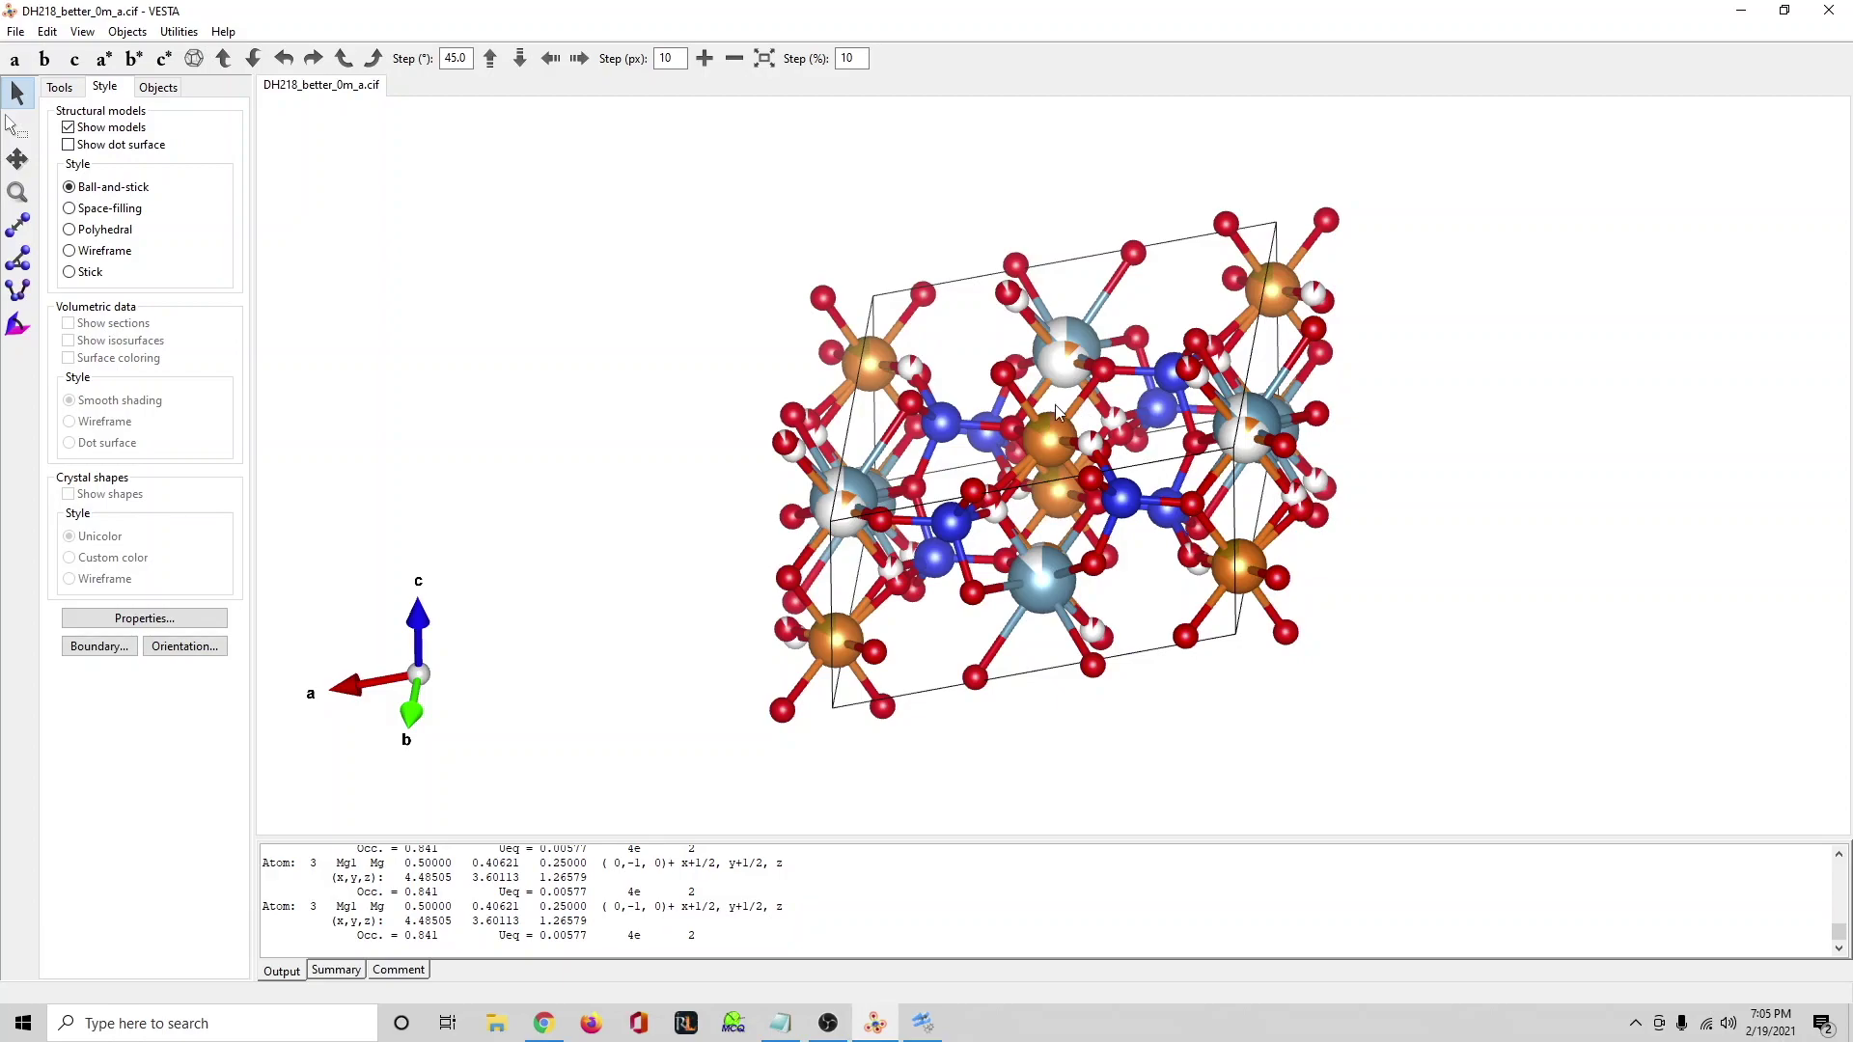
left_click_drag(1088, 436, 1060, 338)
left_click_drag(969, 448, 955, 526)
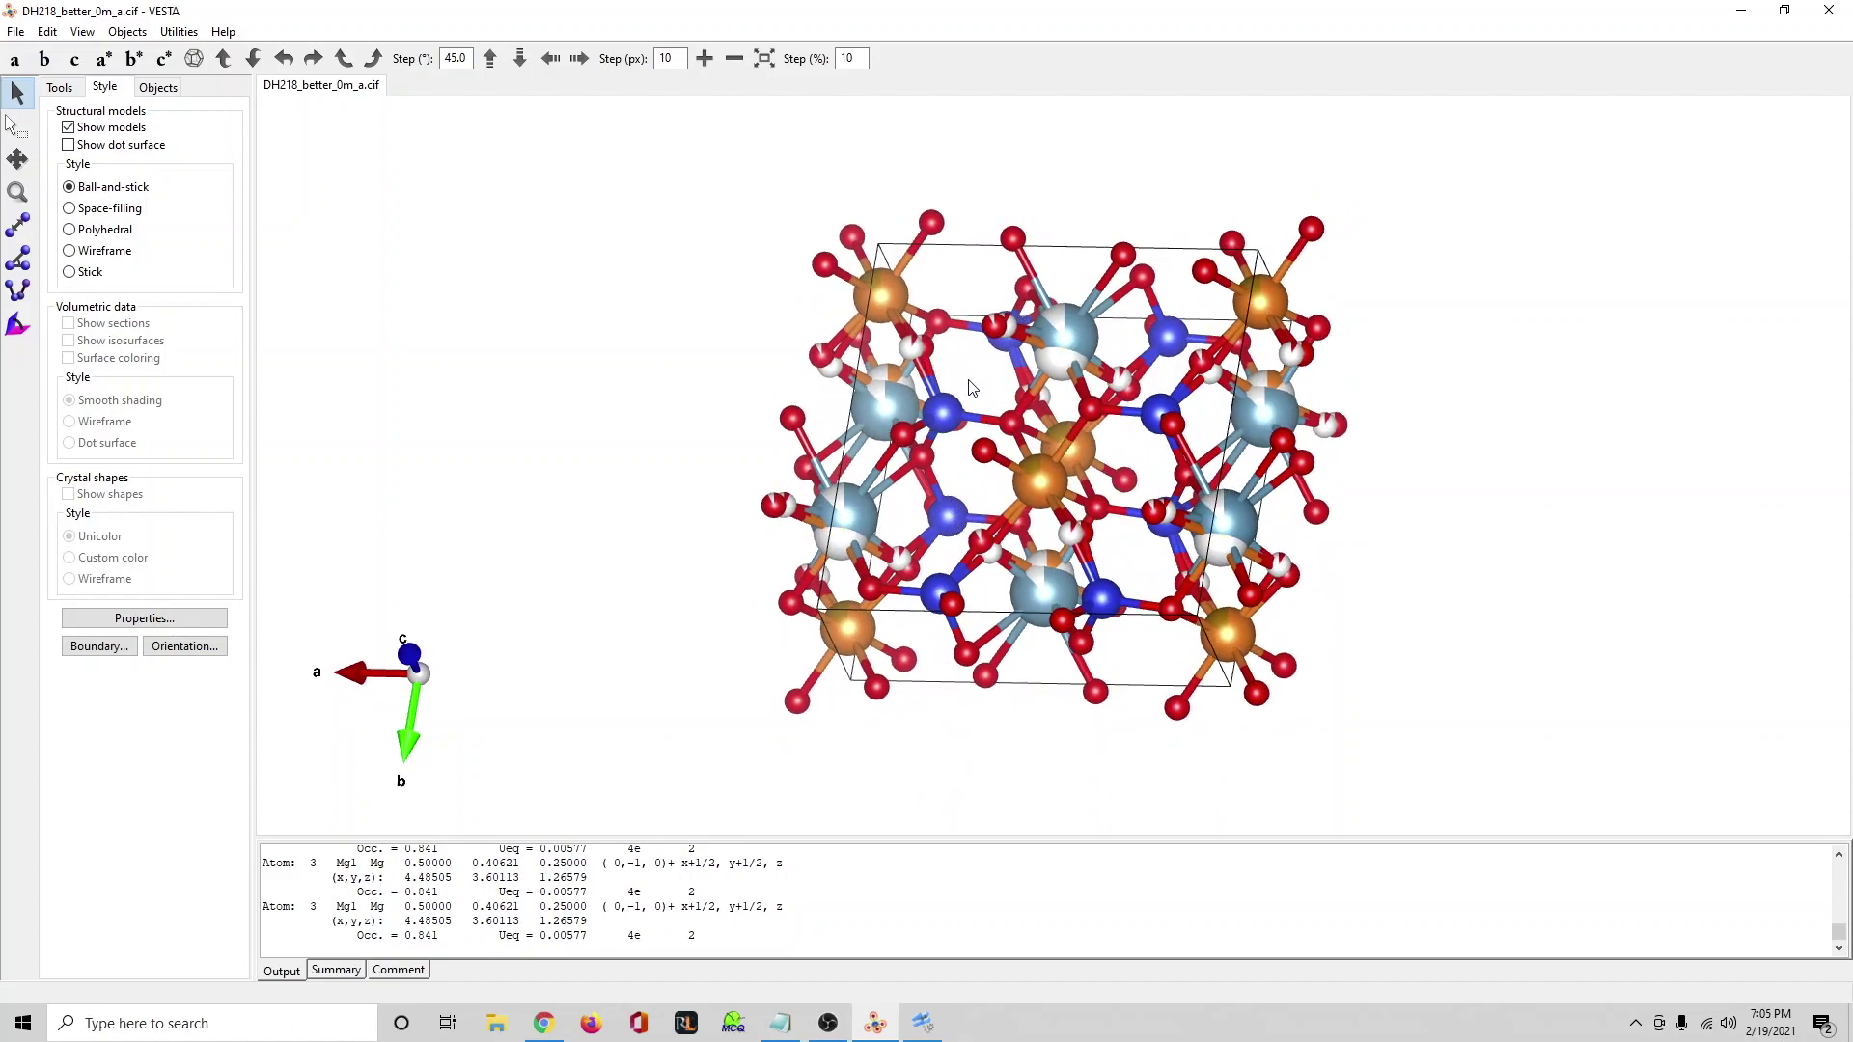
left_click_drag(956, 357, 919, 345)
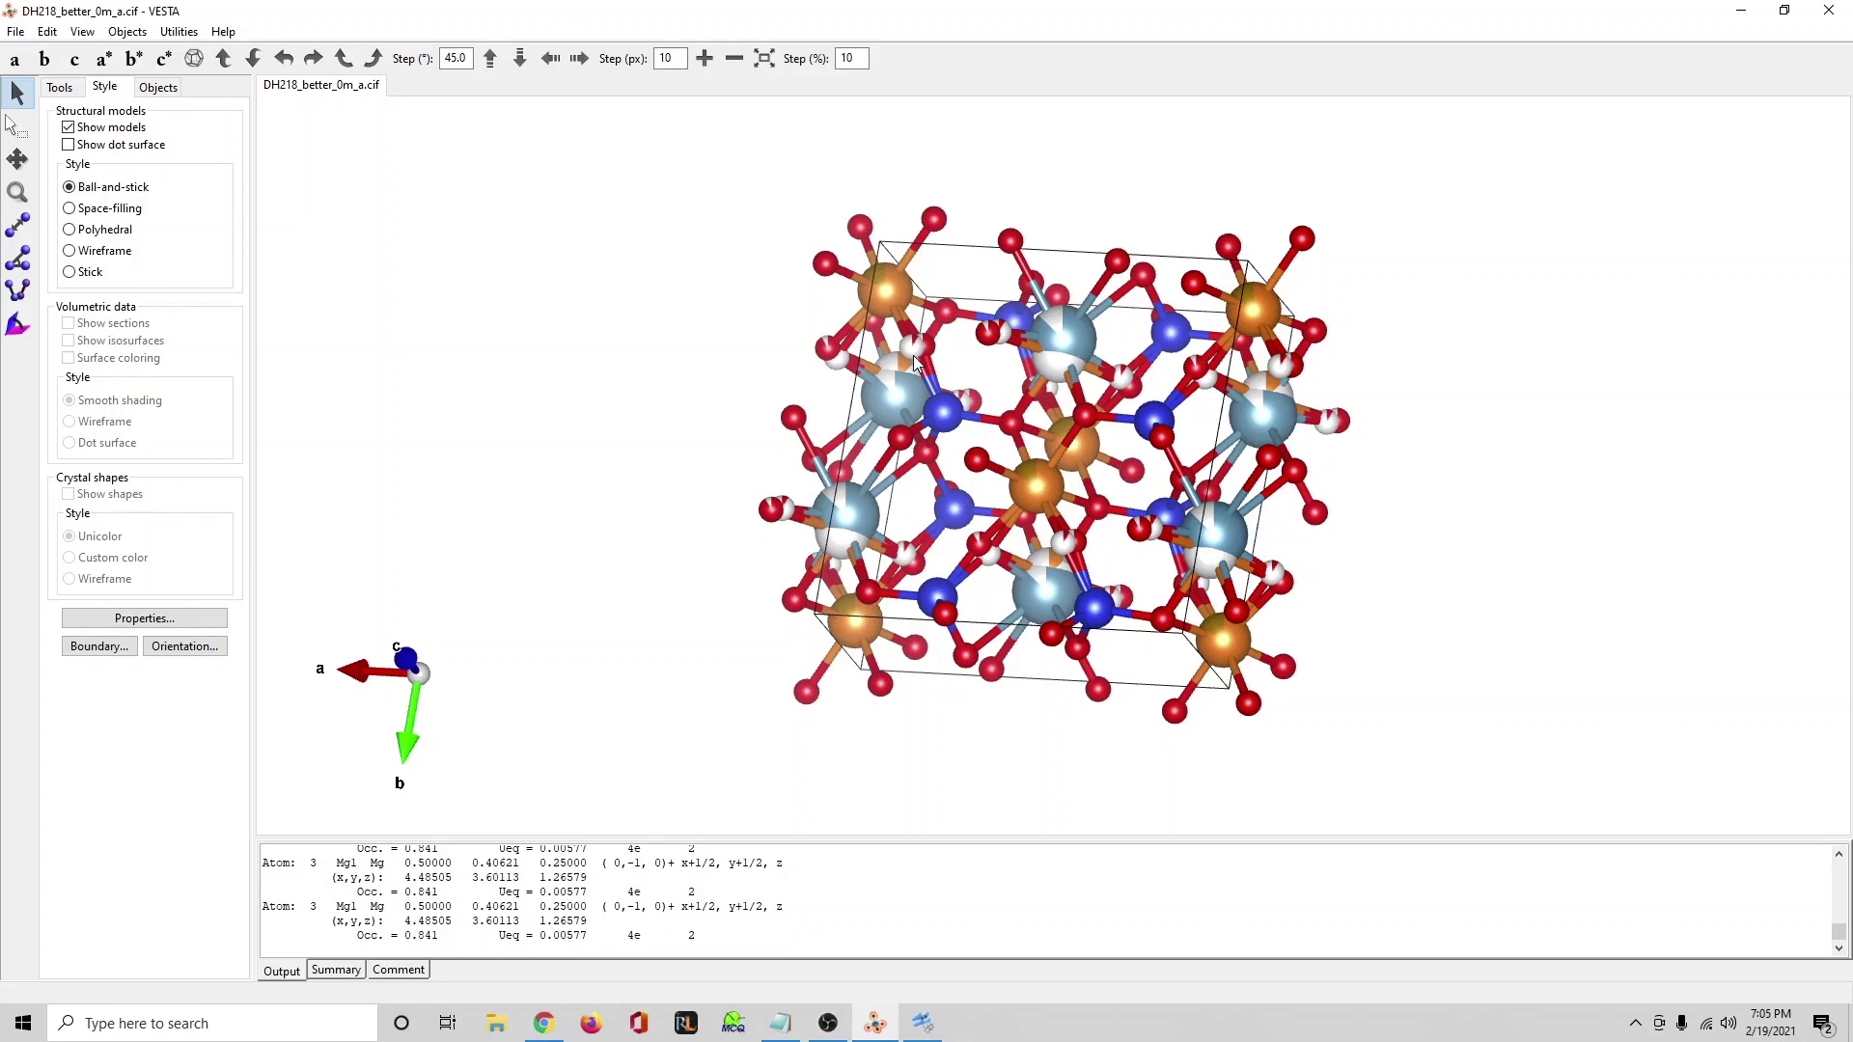
left_click_drag(946, 452, 1031, 447)
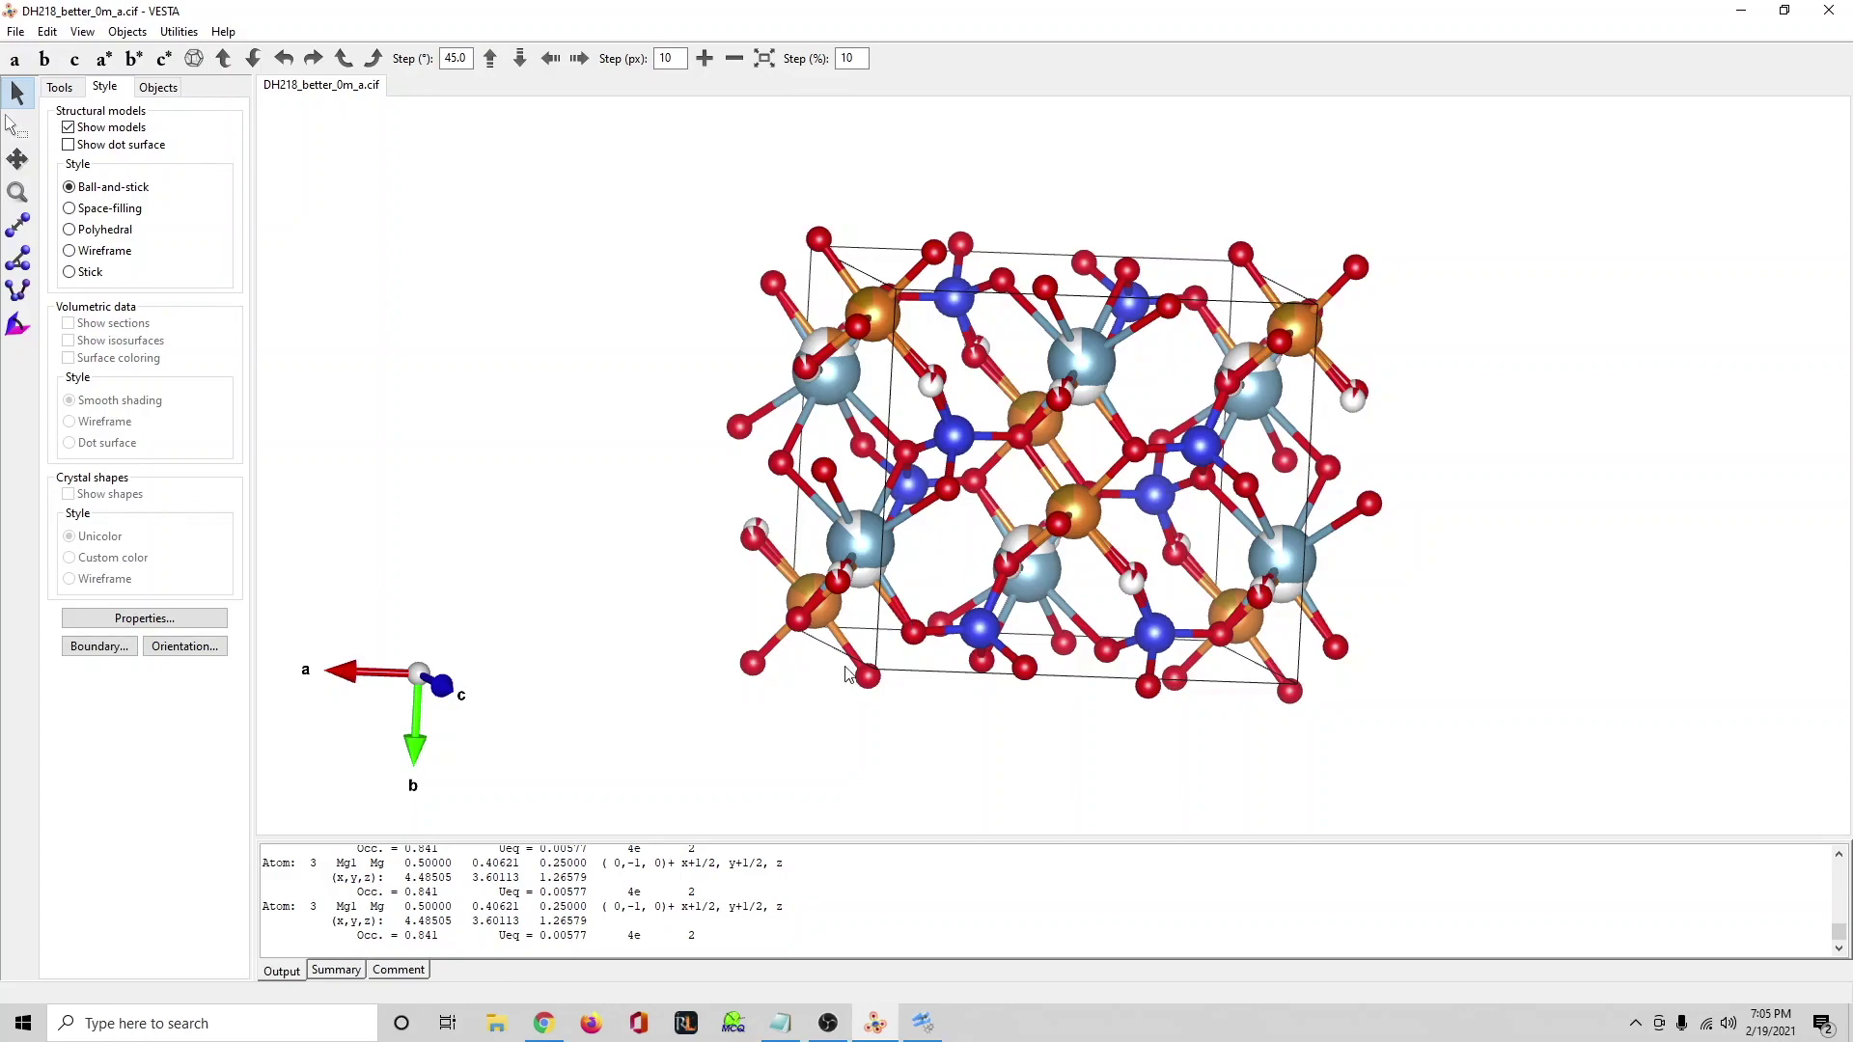
Switch to the DH209_apfu notes in Notepad and review the element apfu values, CaO weight percent and M2, M1 and T site assignments.
left_click(1740, 11)
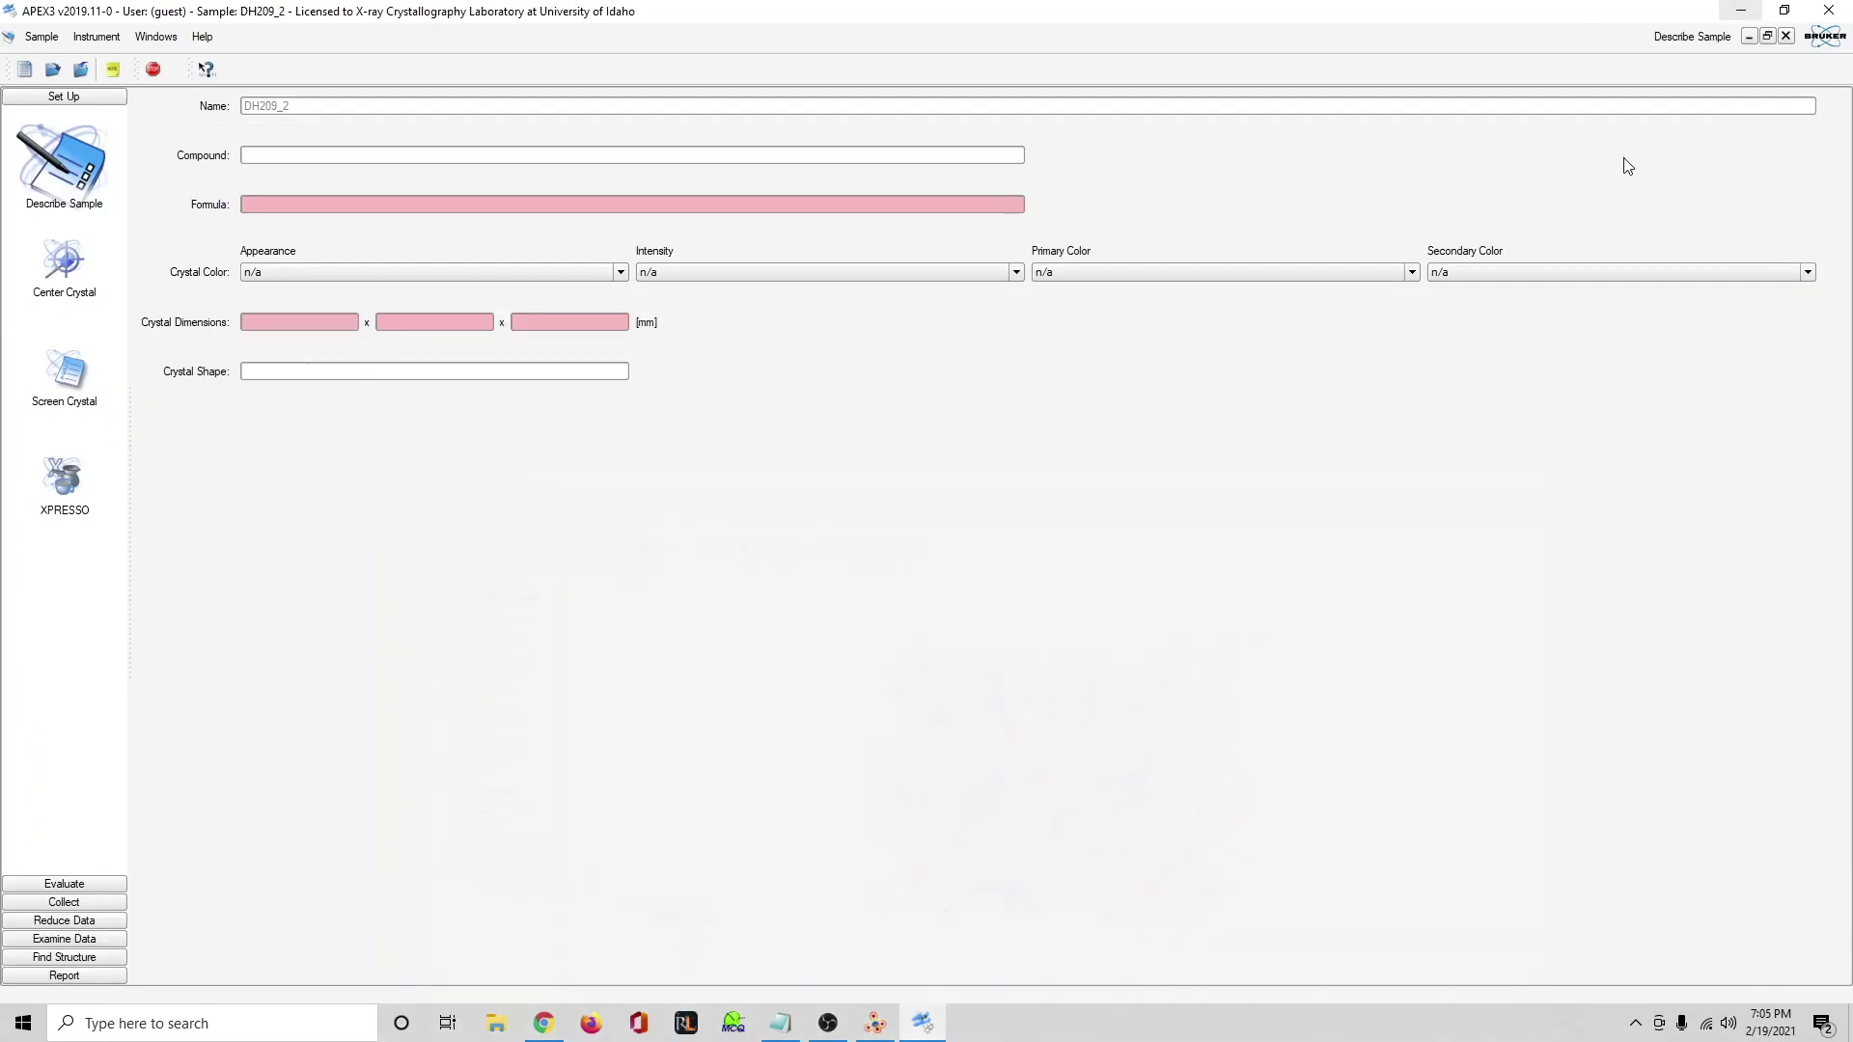
left_click(780, 1023)
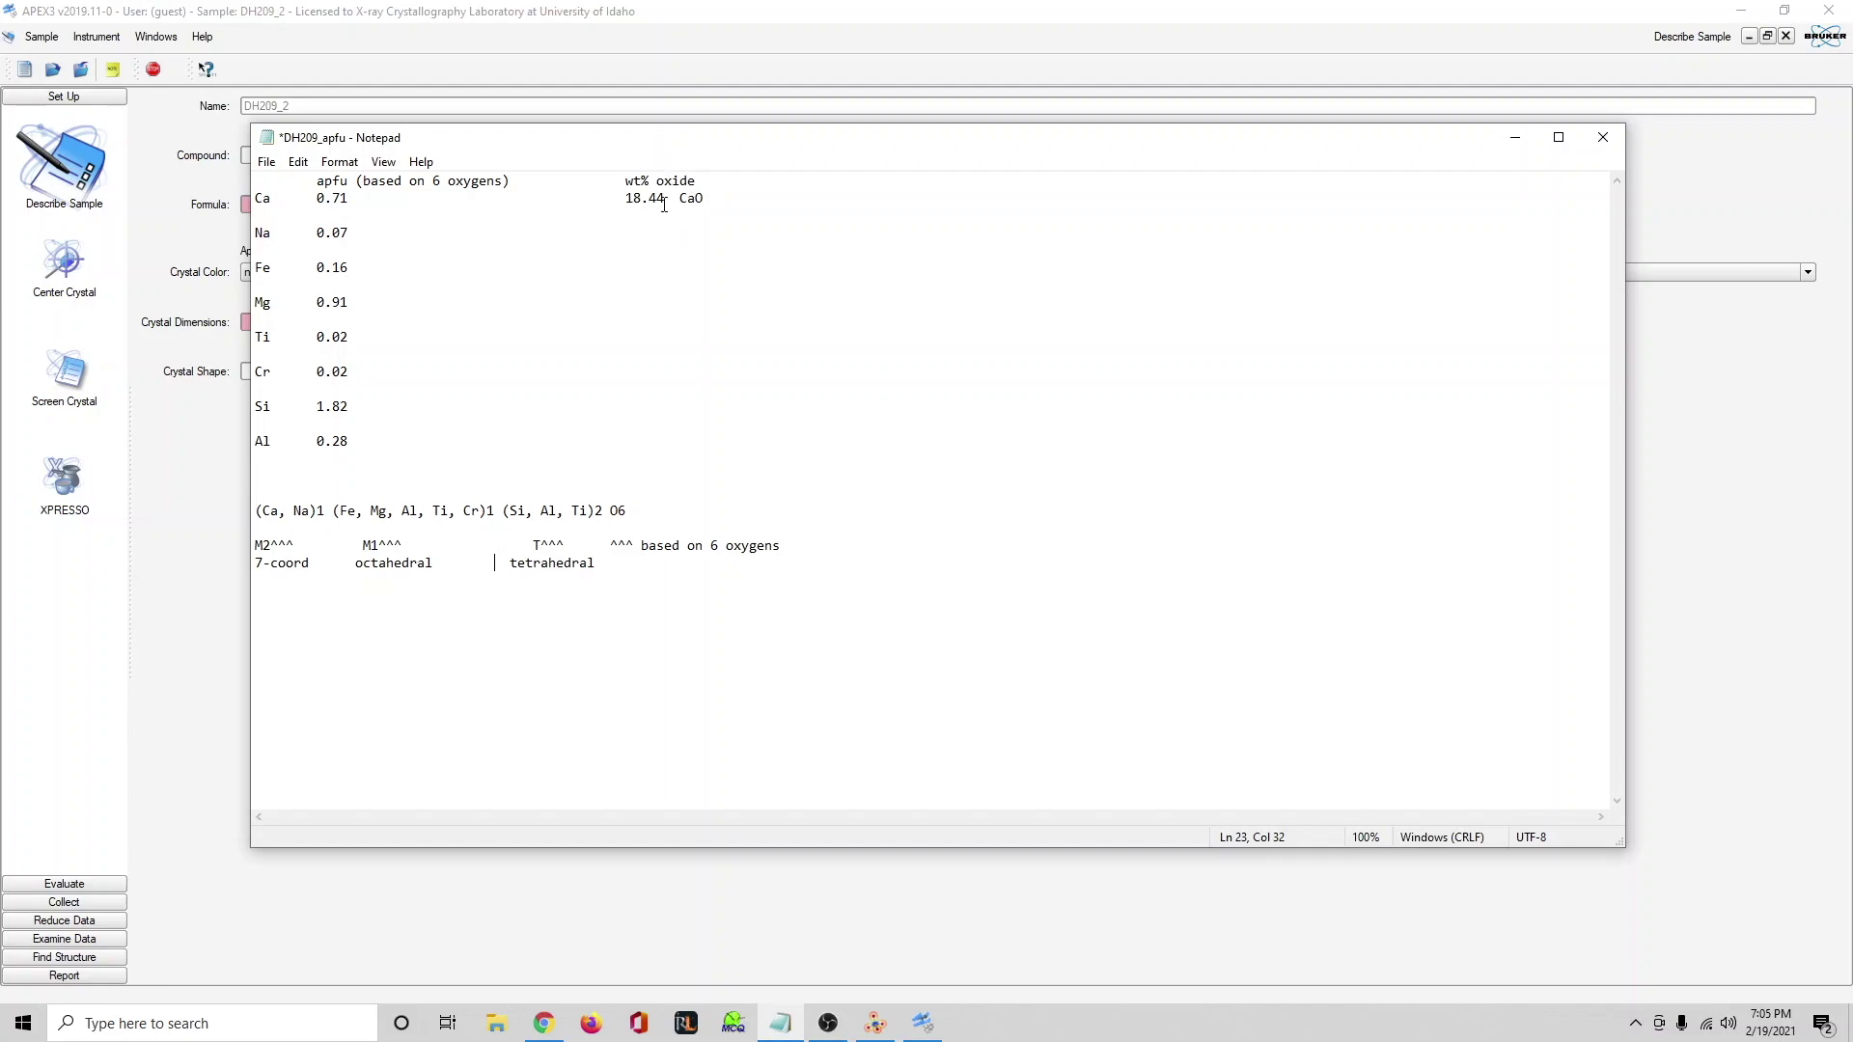
left_click_drag(626, 198, 687, 197)
left_click(717, 201)
left_click_drag(638, 206, 618, 179)
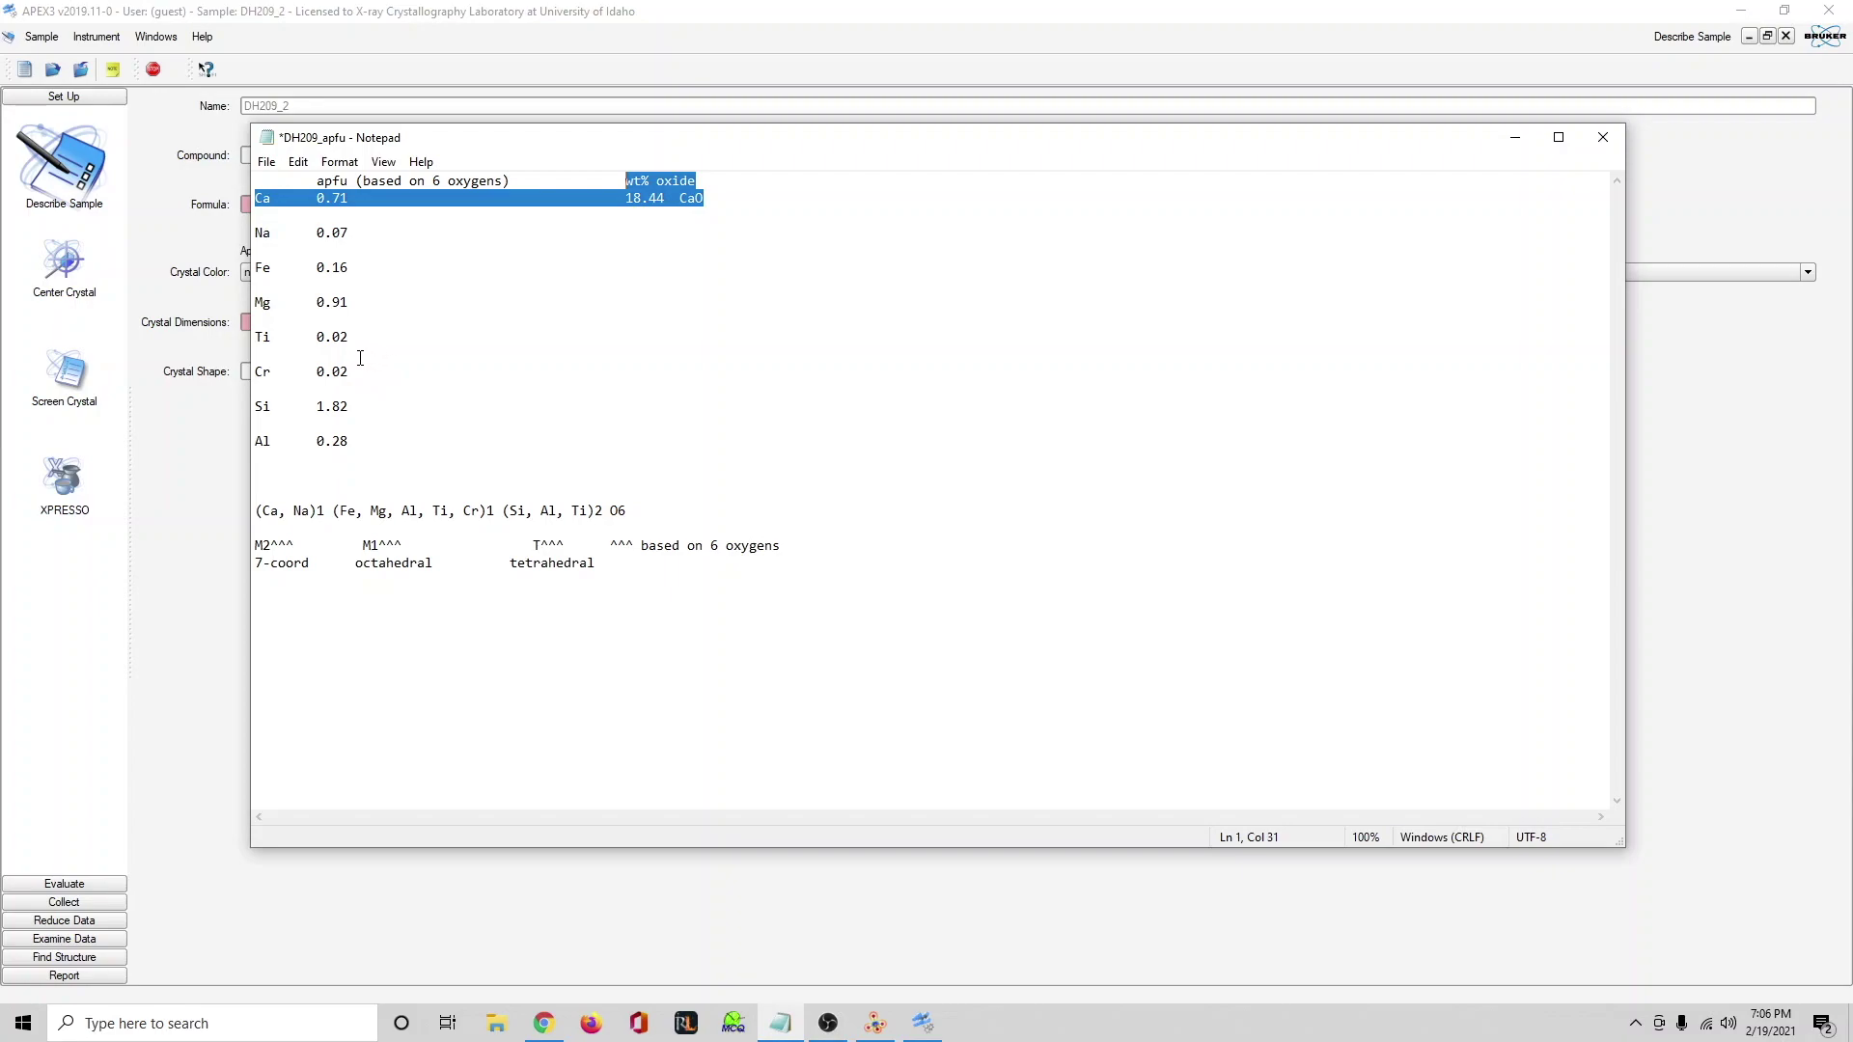
left_click(438, 183)
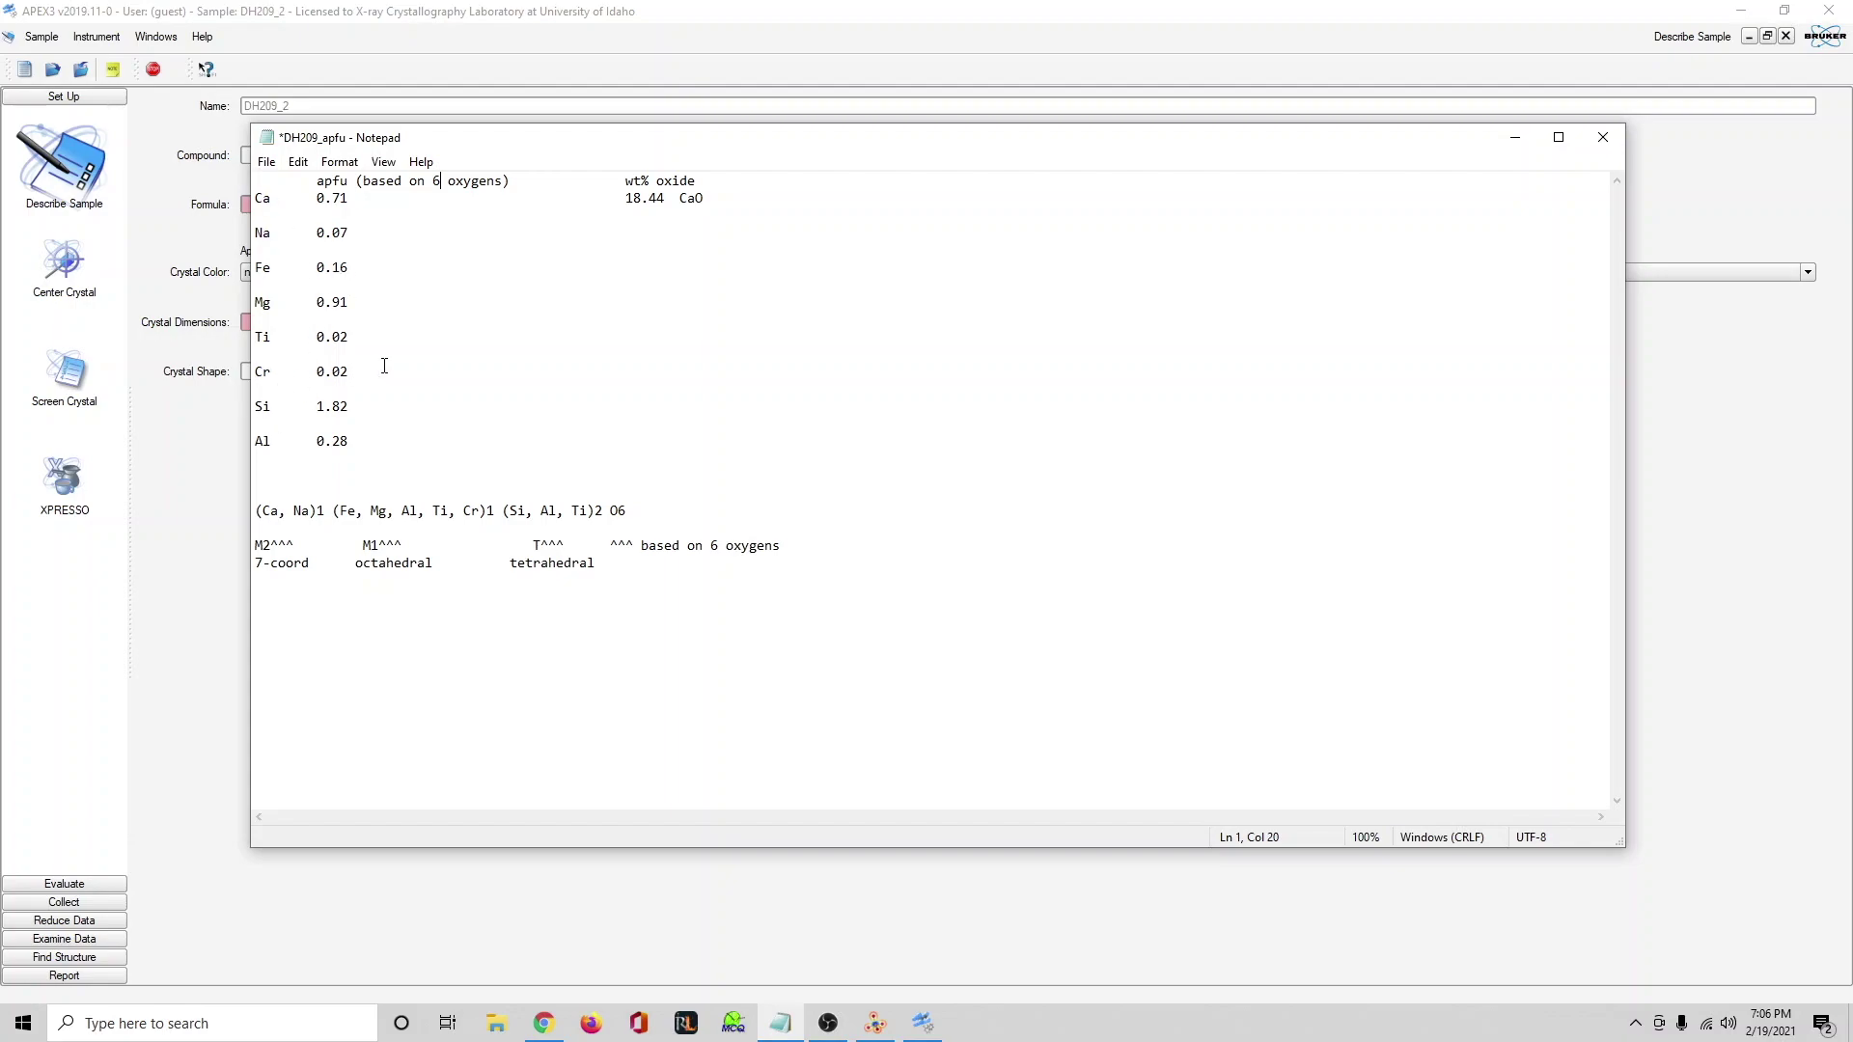
left_click_drag(359, 372, 367, 281)
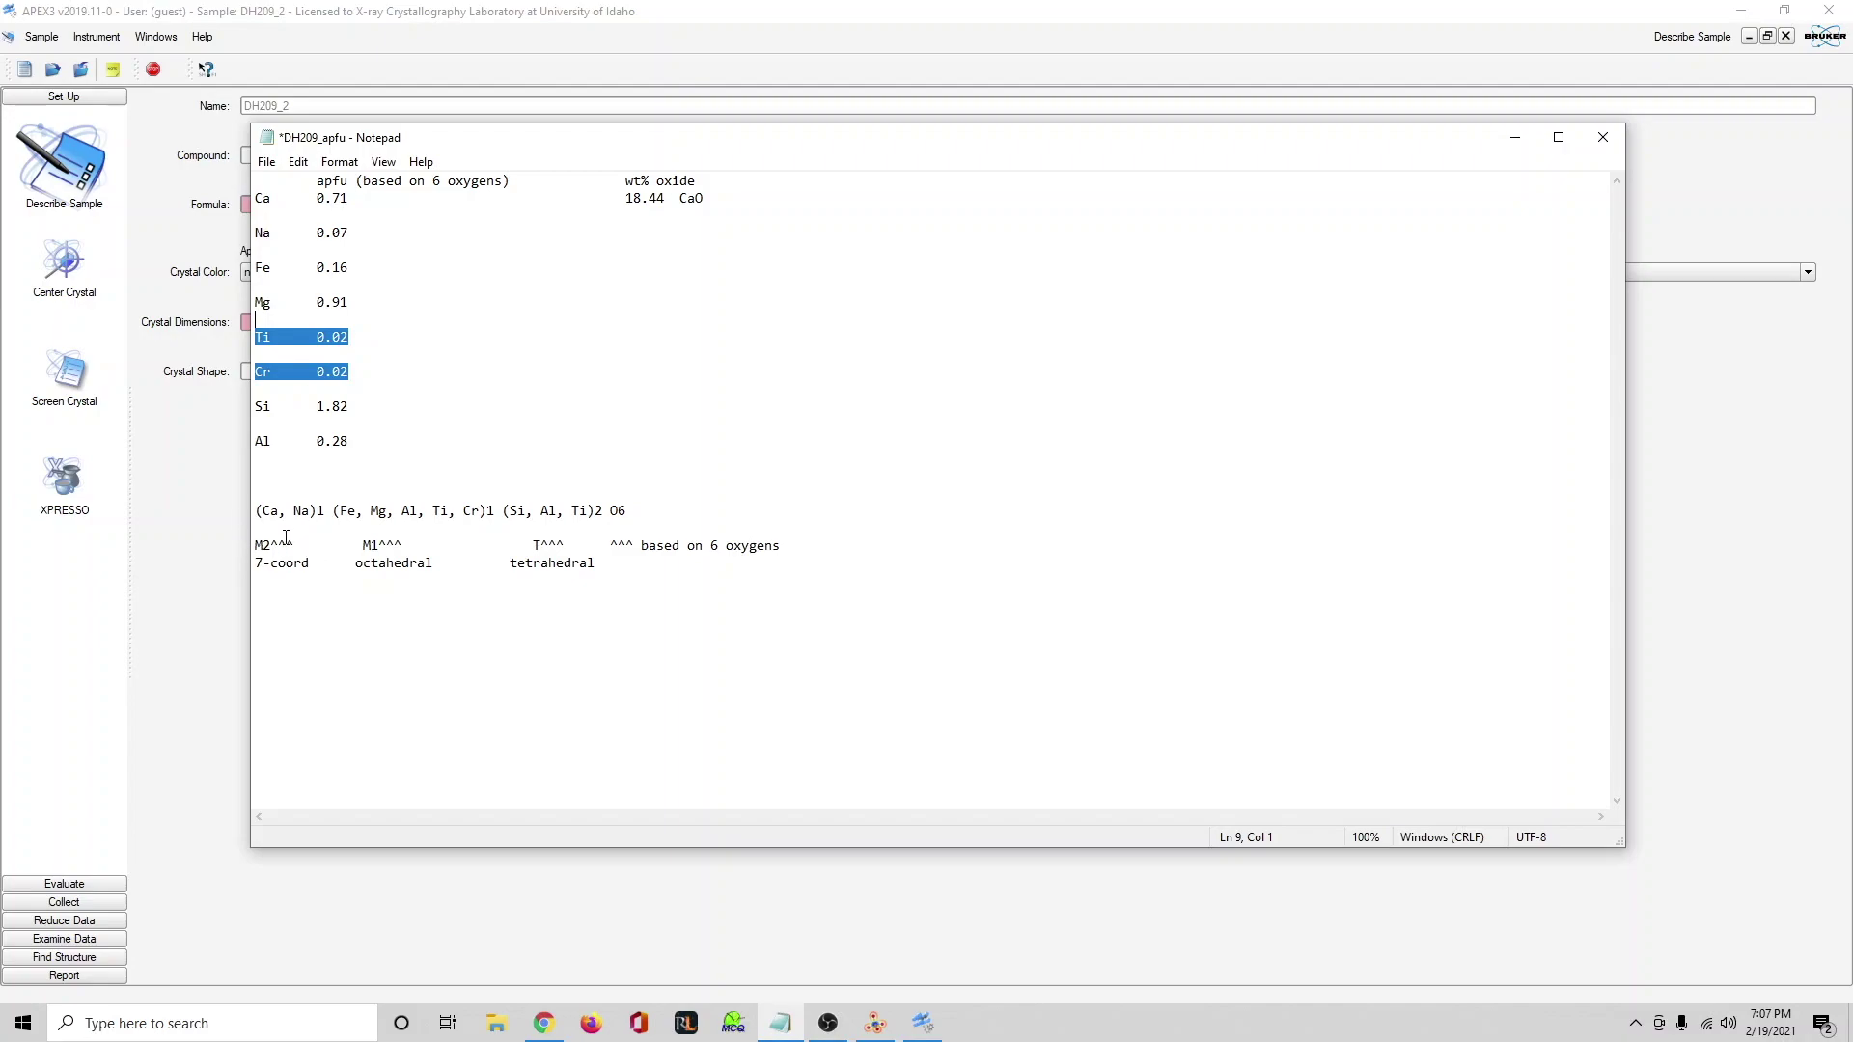
left_click_drag(310, 564, 251, 566)
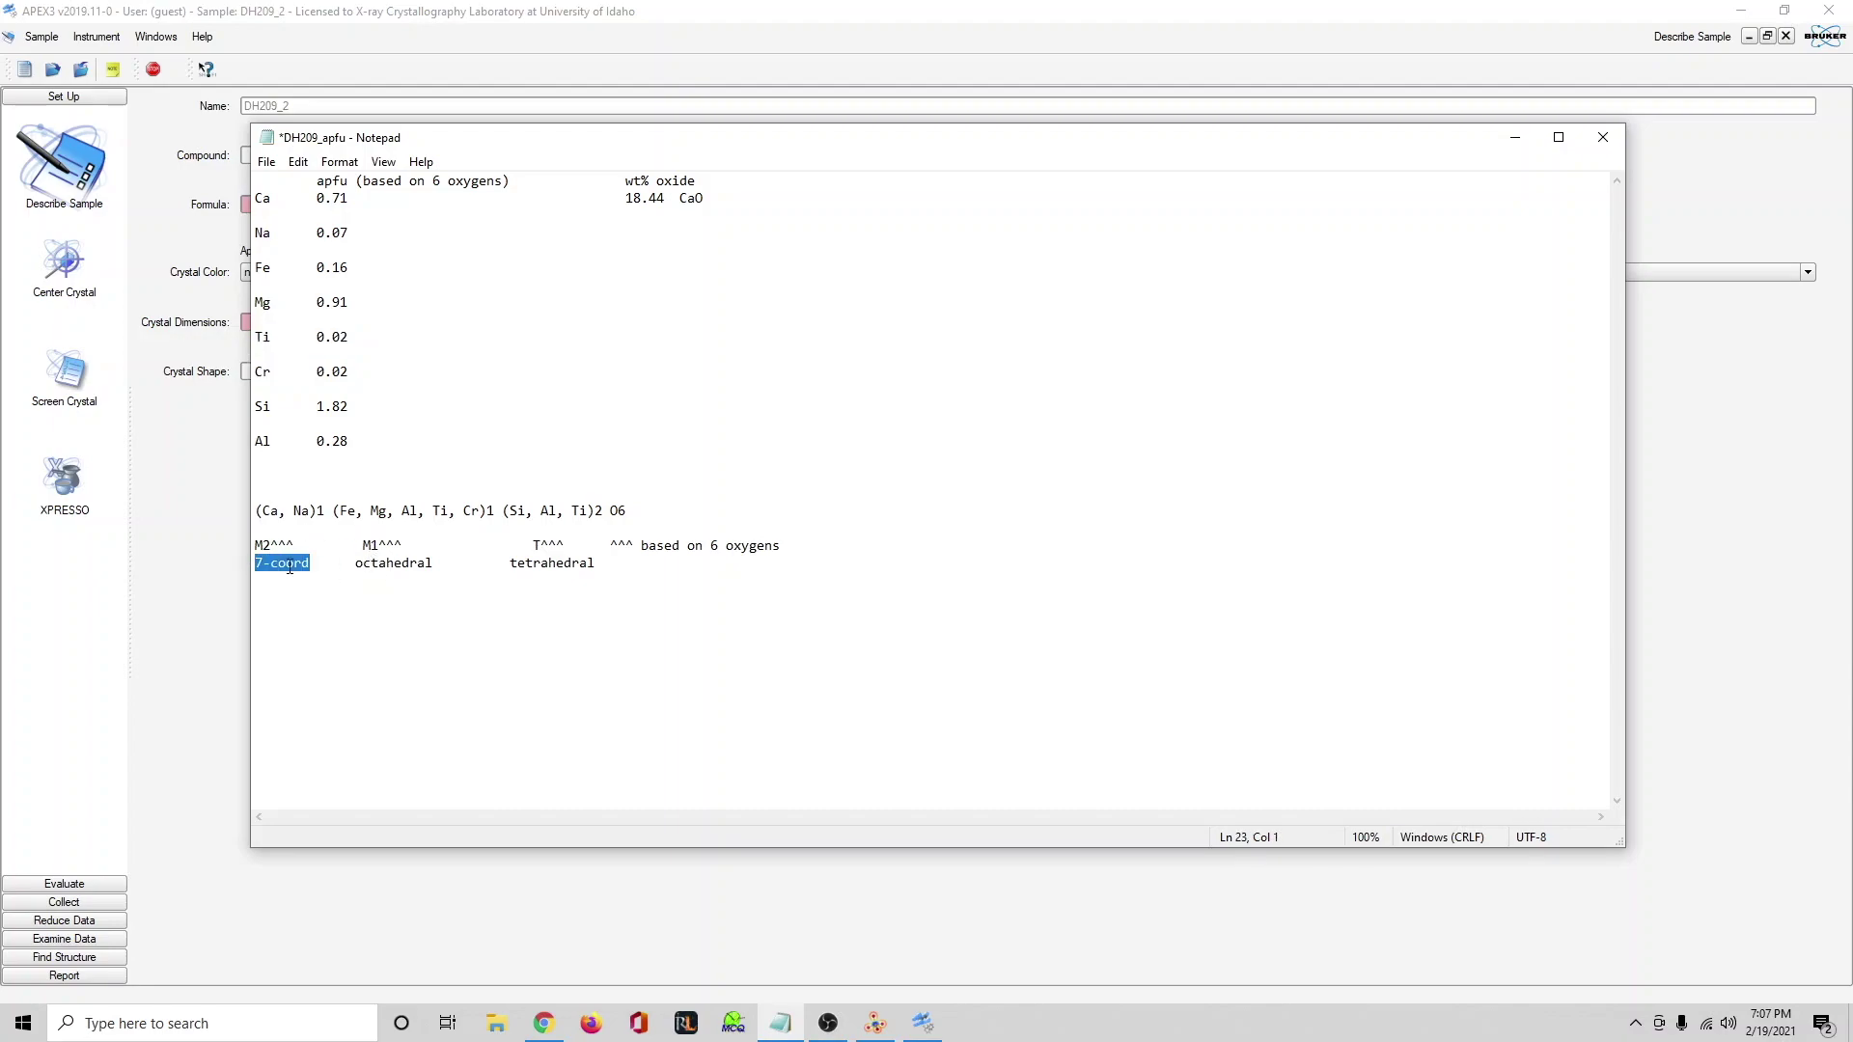
left_click_drag(366, 545, 422, 552)
left_click(1512, 139)
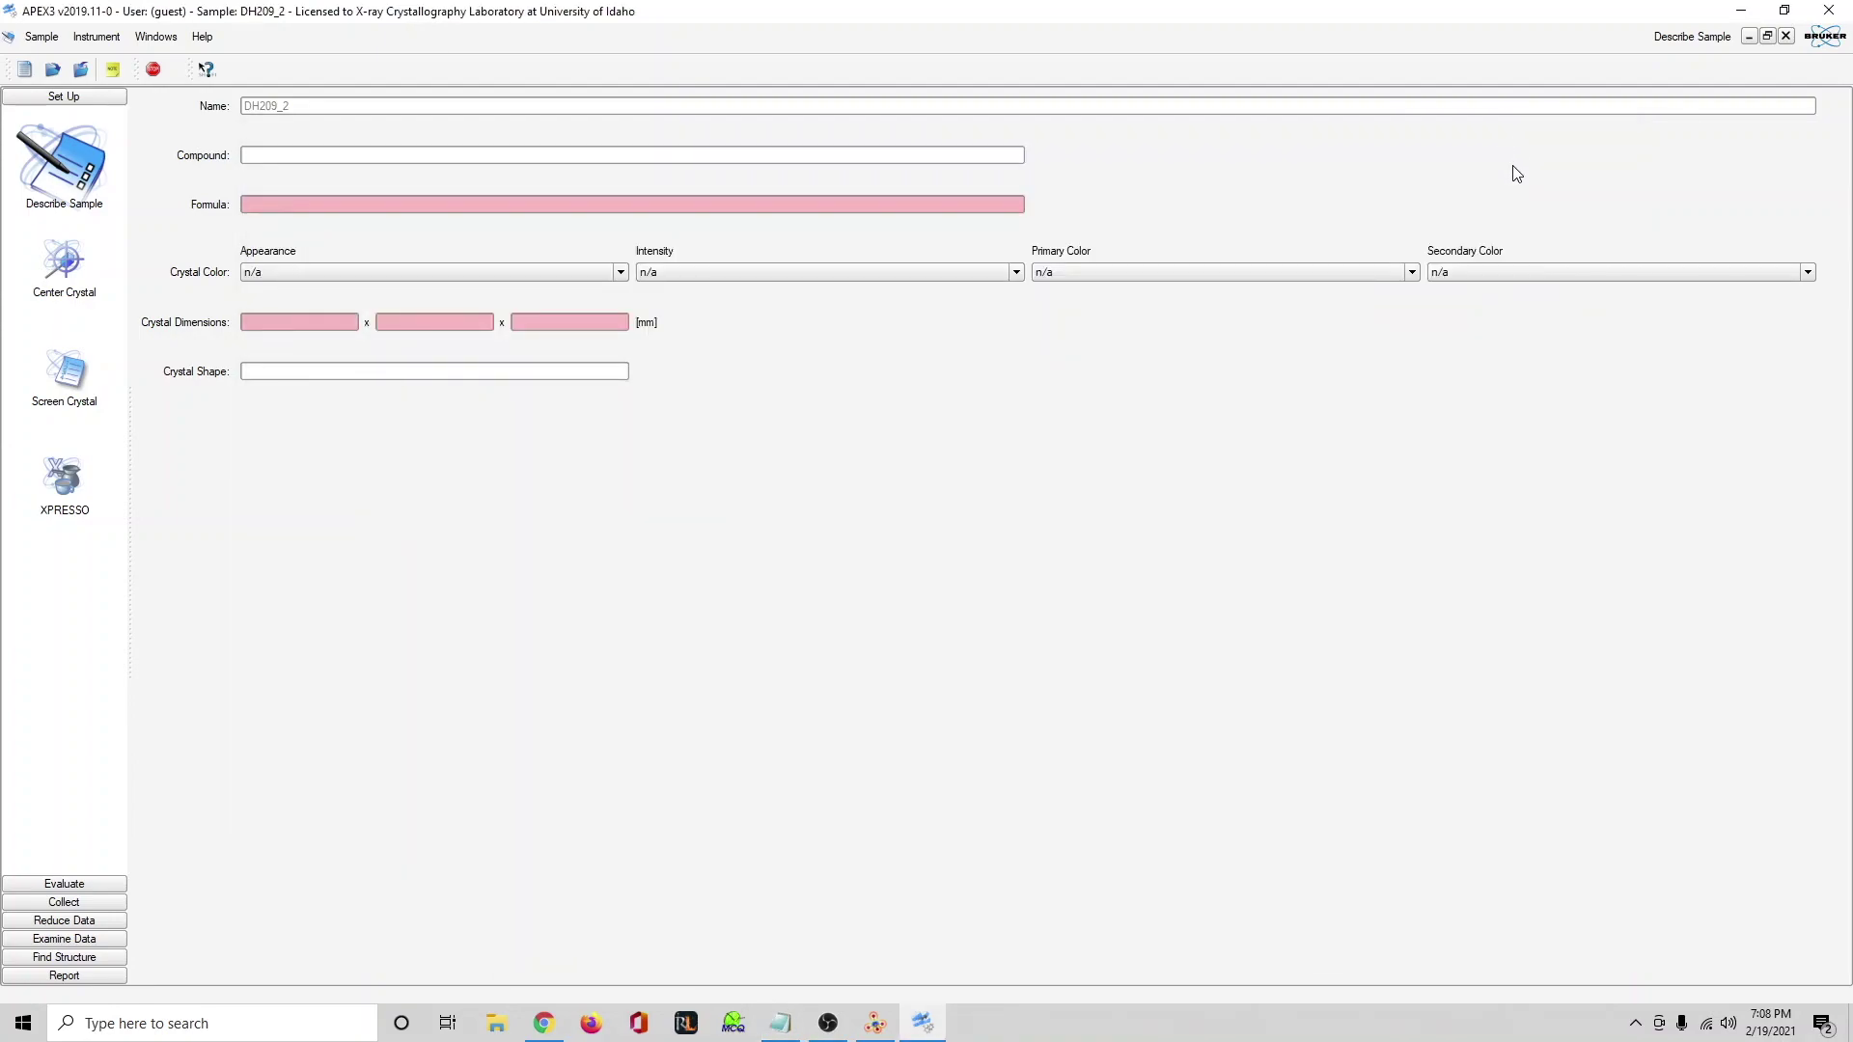
In APEX3, set the sample's compound to augite and its formula to CaNaFeMgTiCrAlSiO, checking the elements against the notes.
left_click(285, 155)
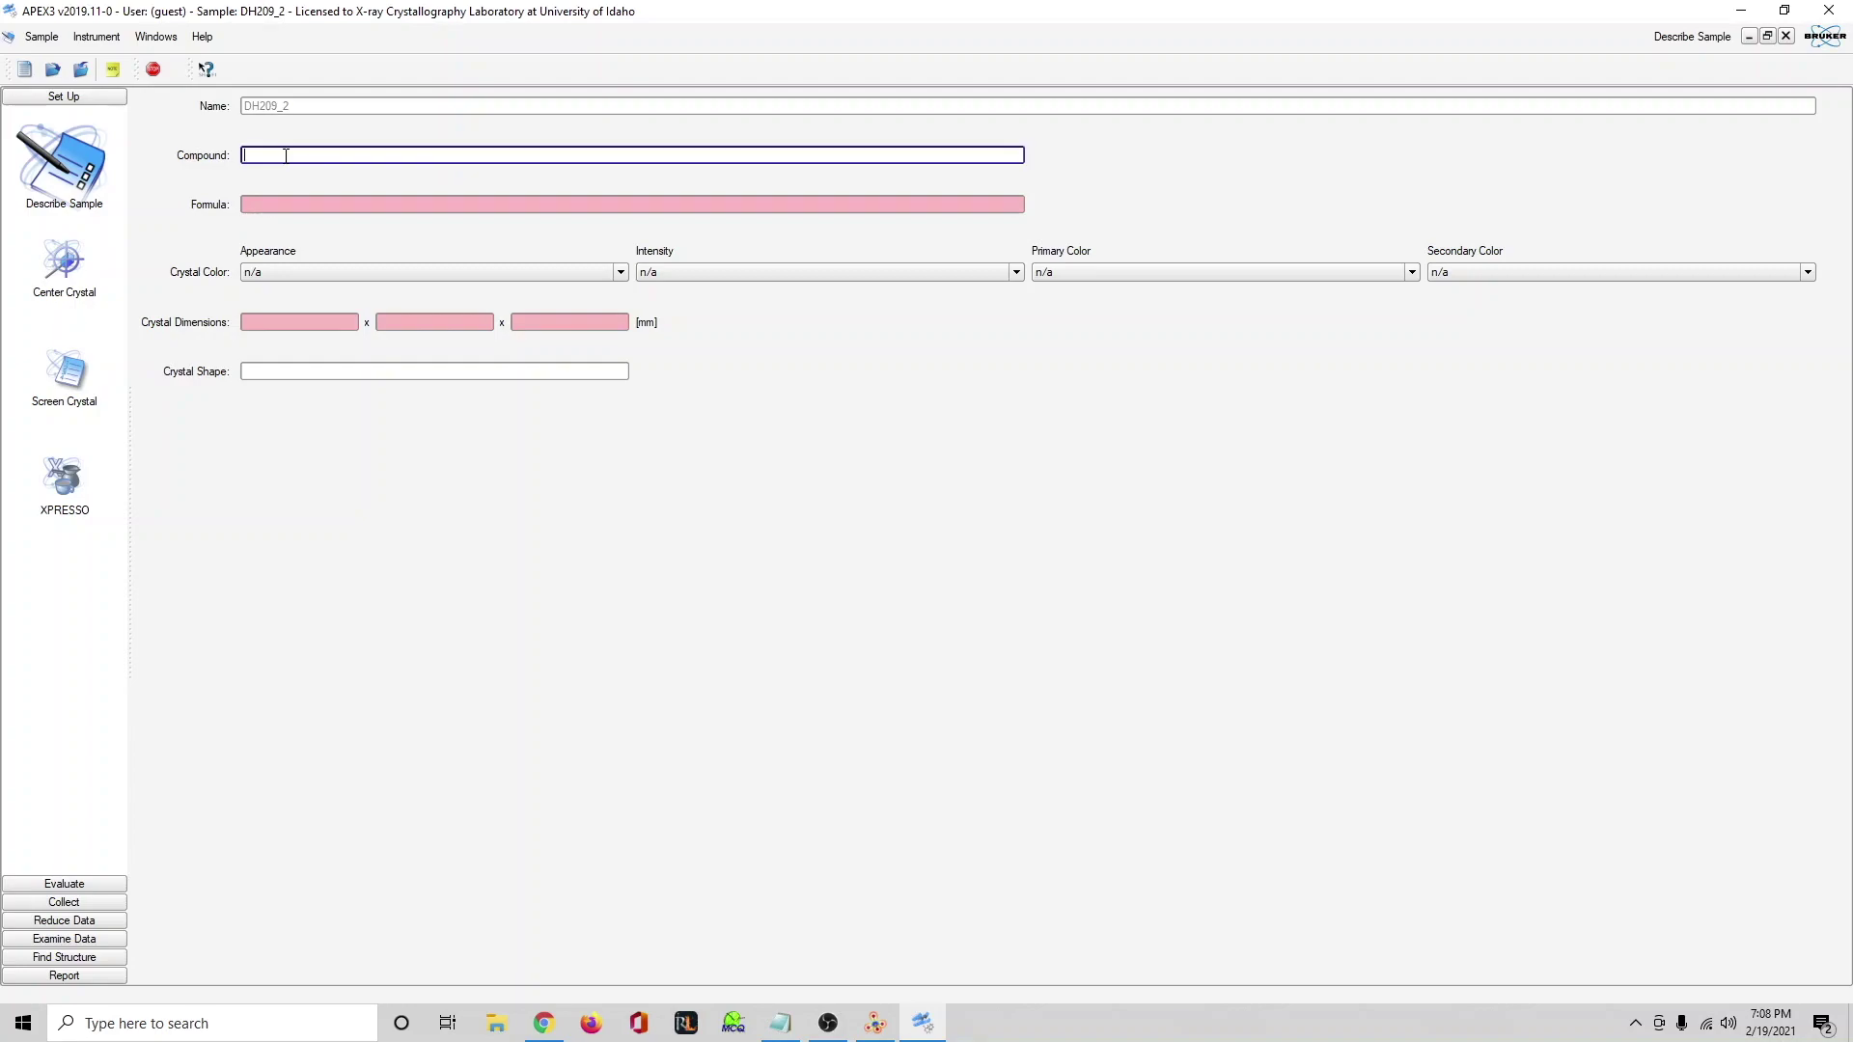
left_click(335, 196)
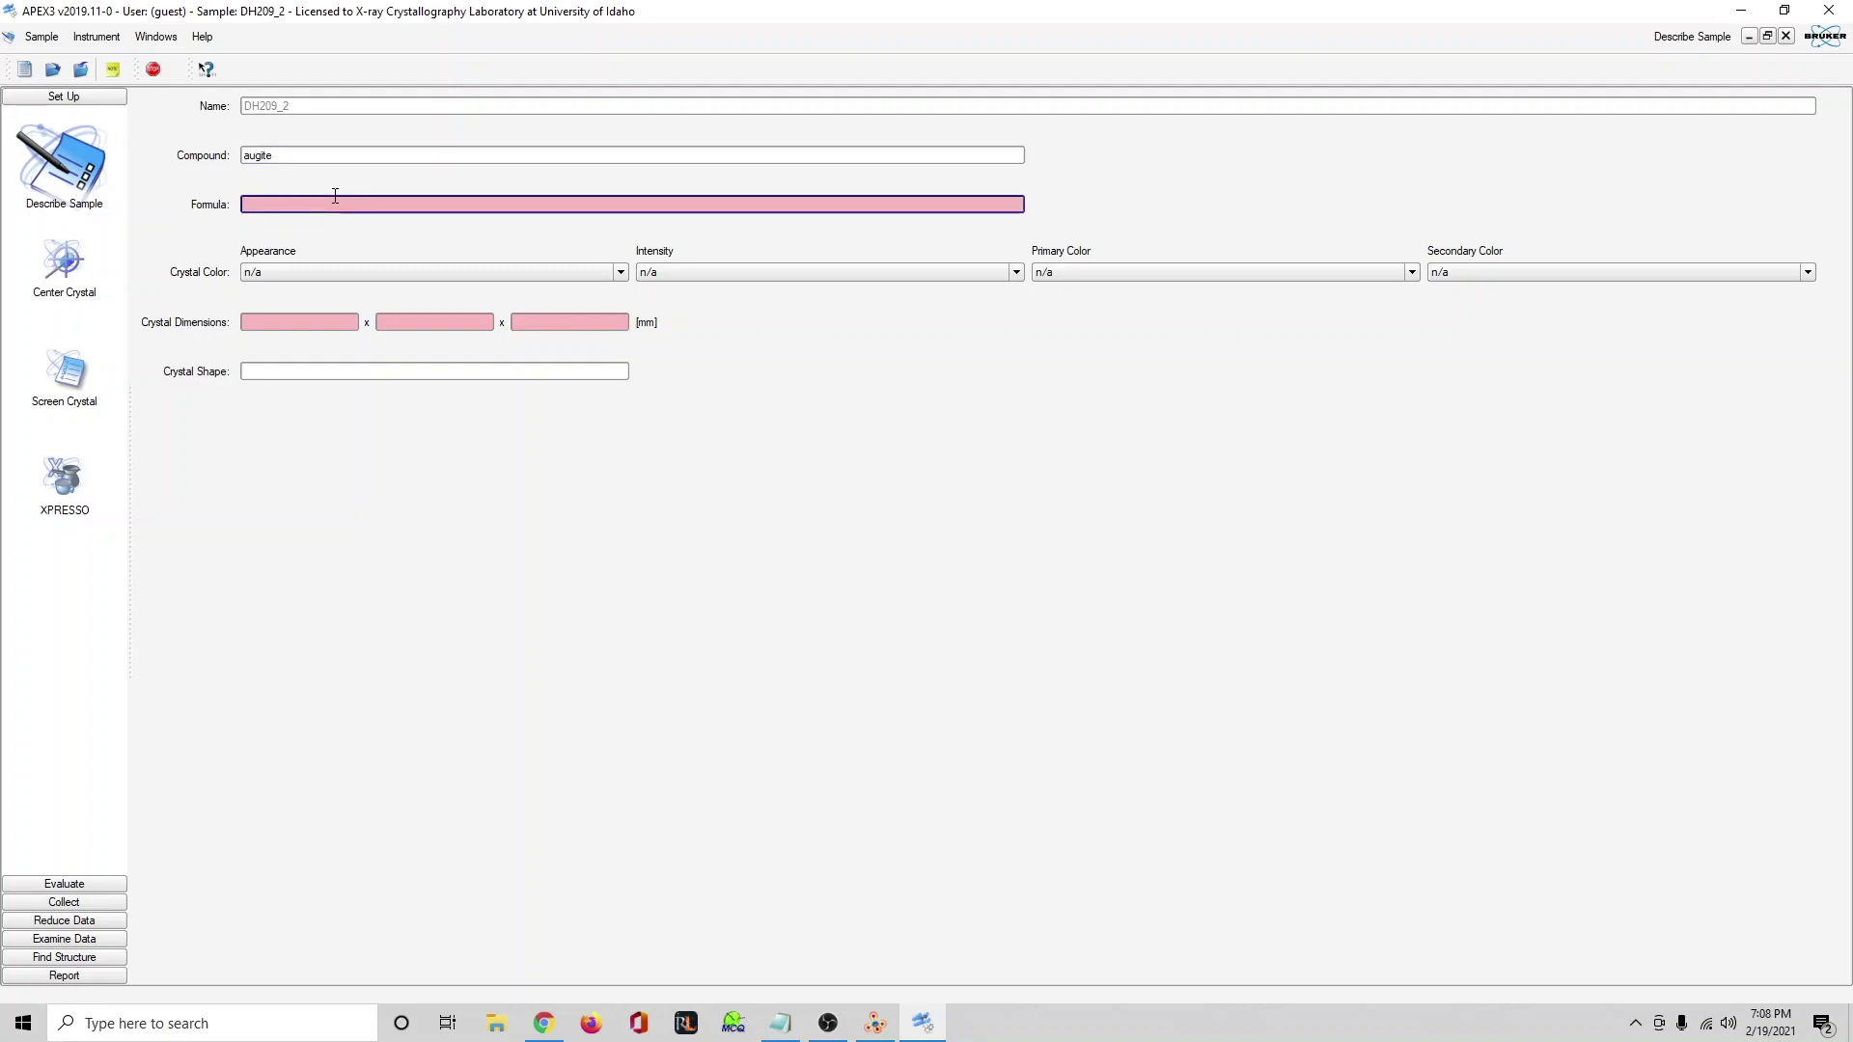
type("CaNa")
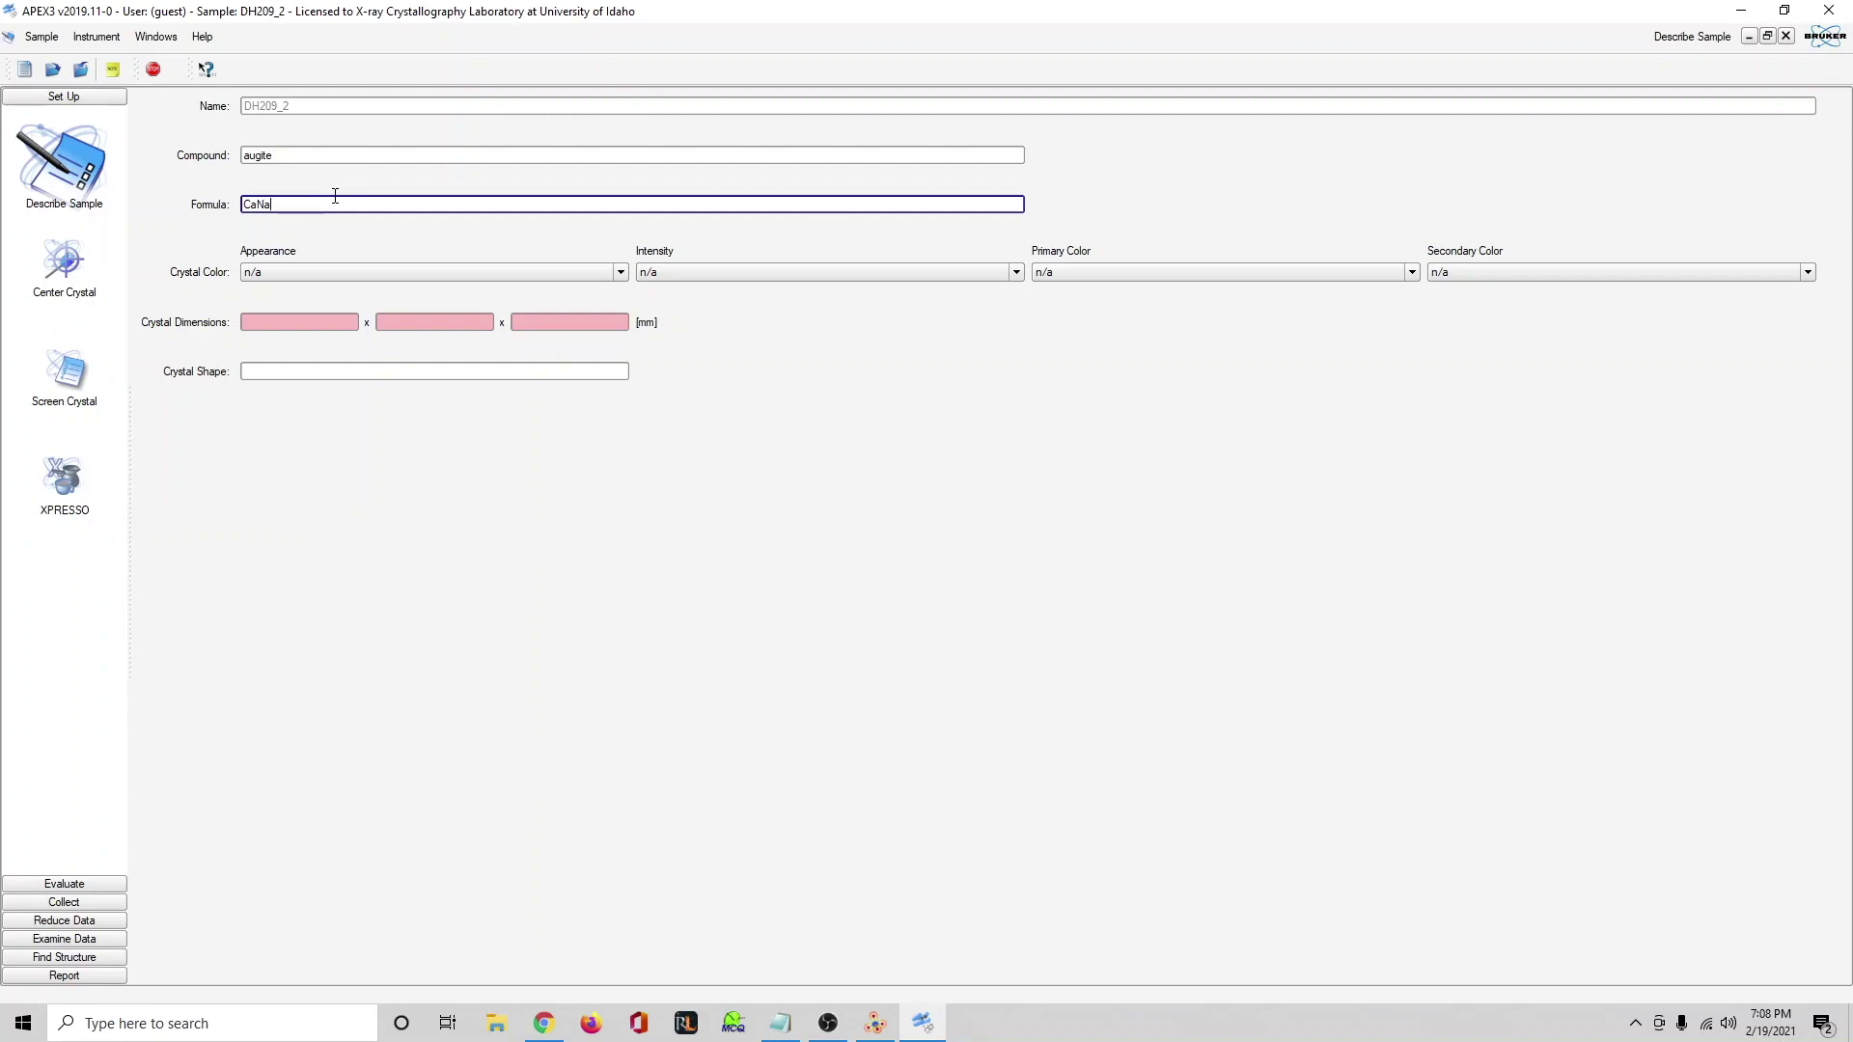
type("FeMg")
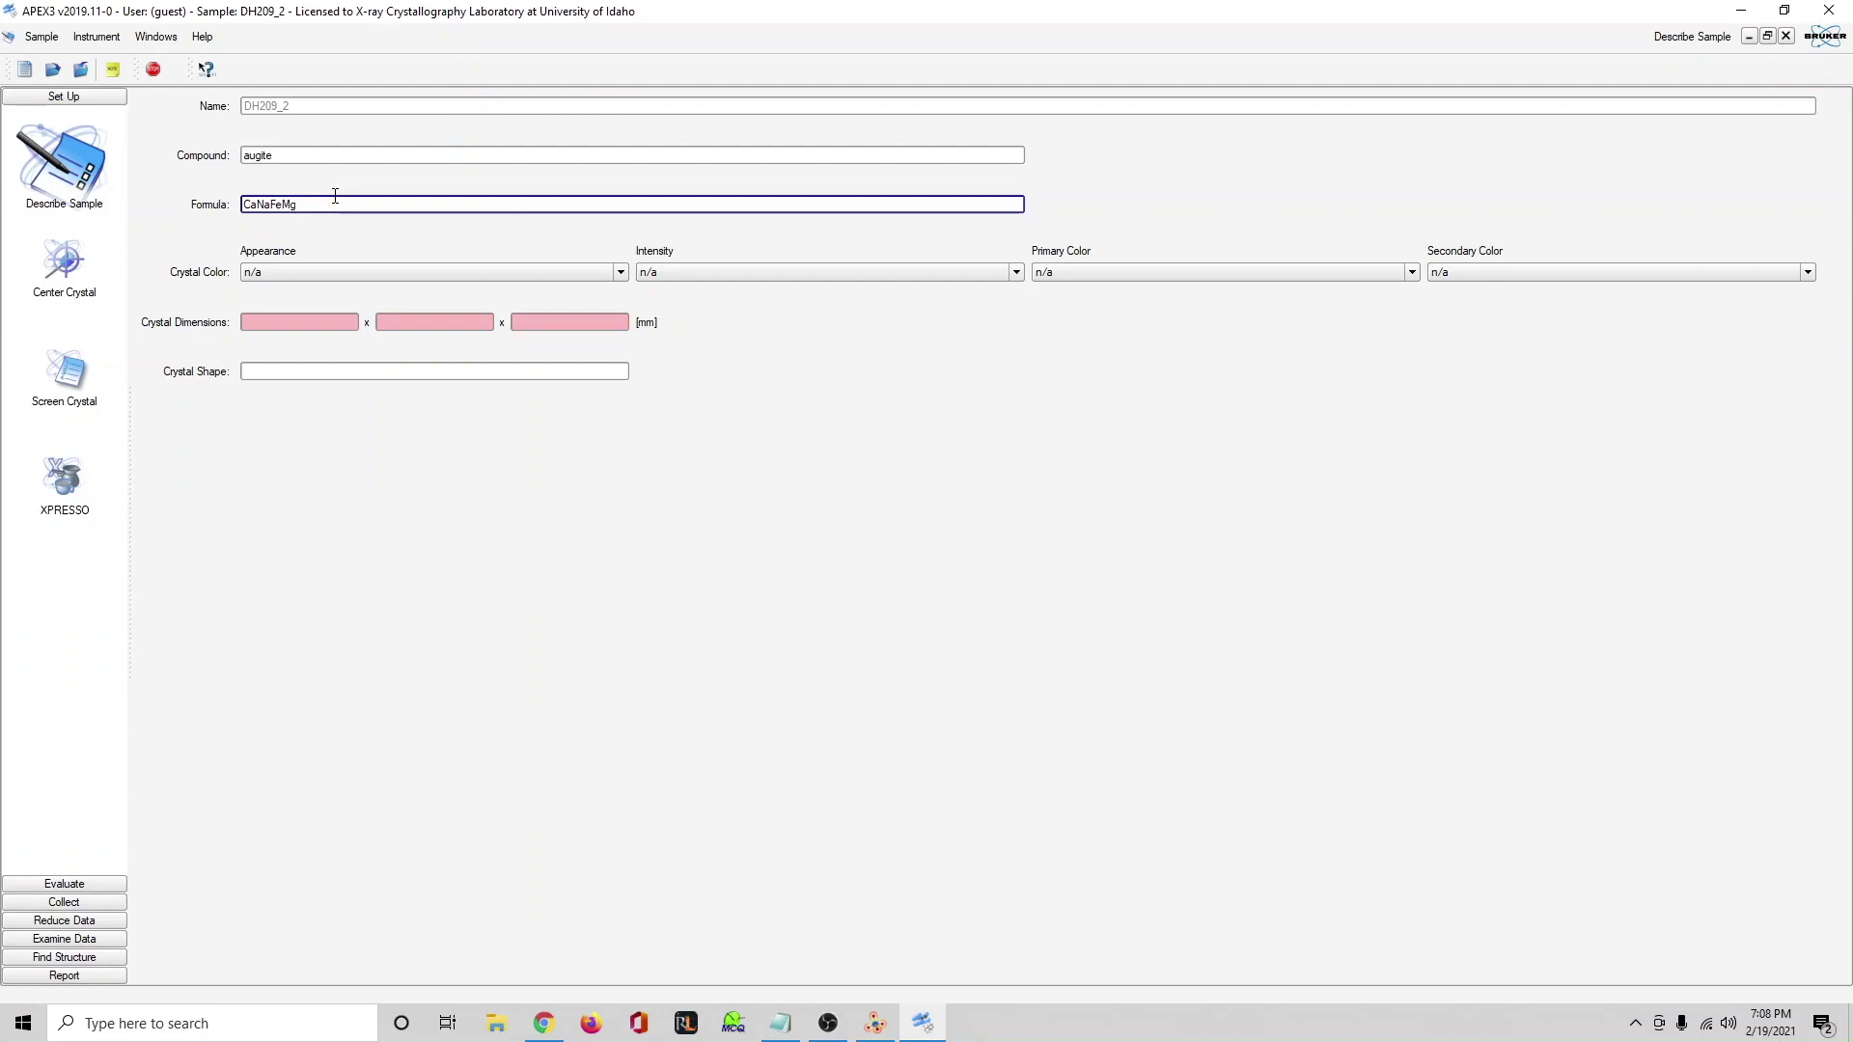
type("Ti")
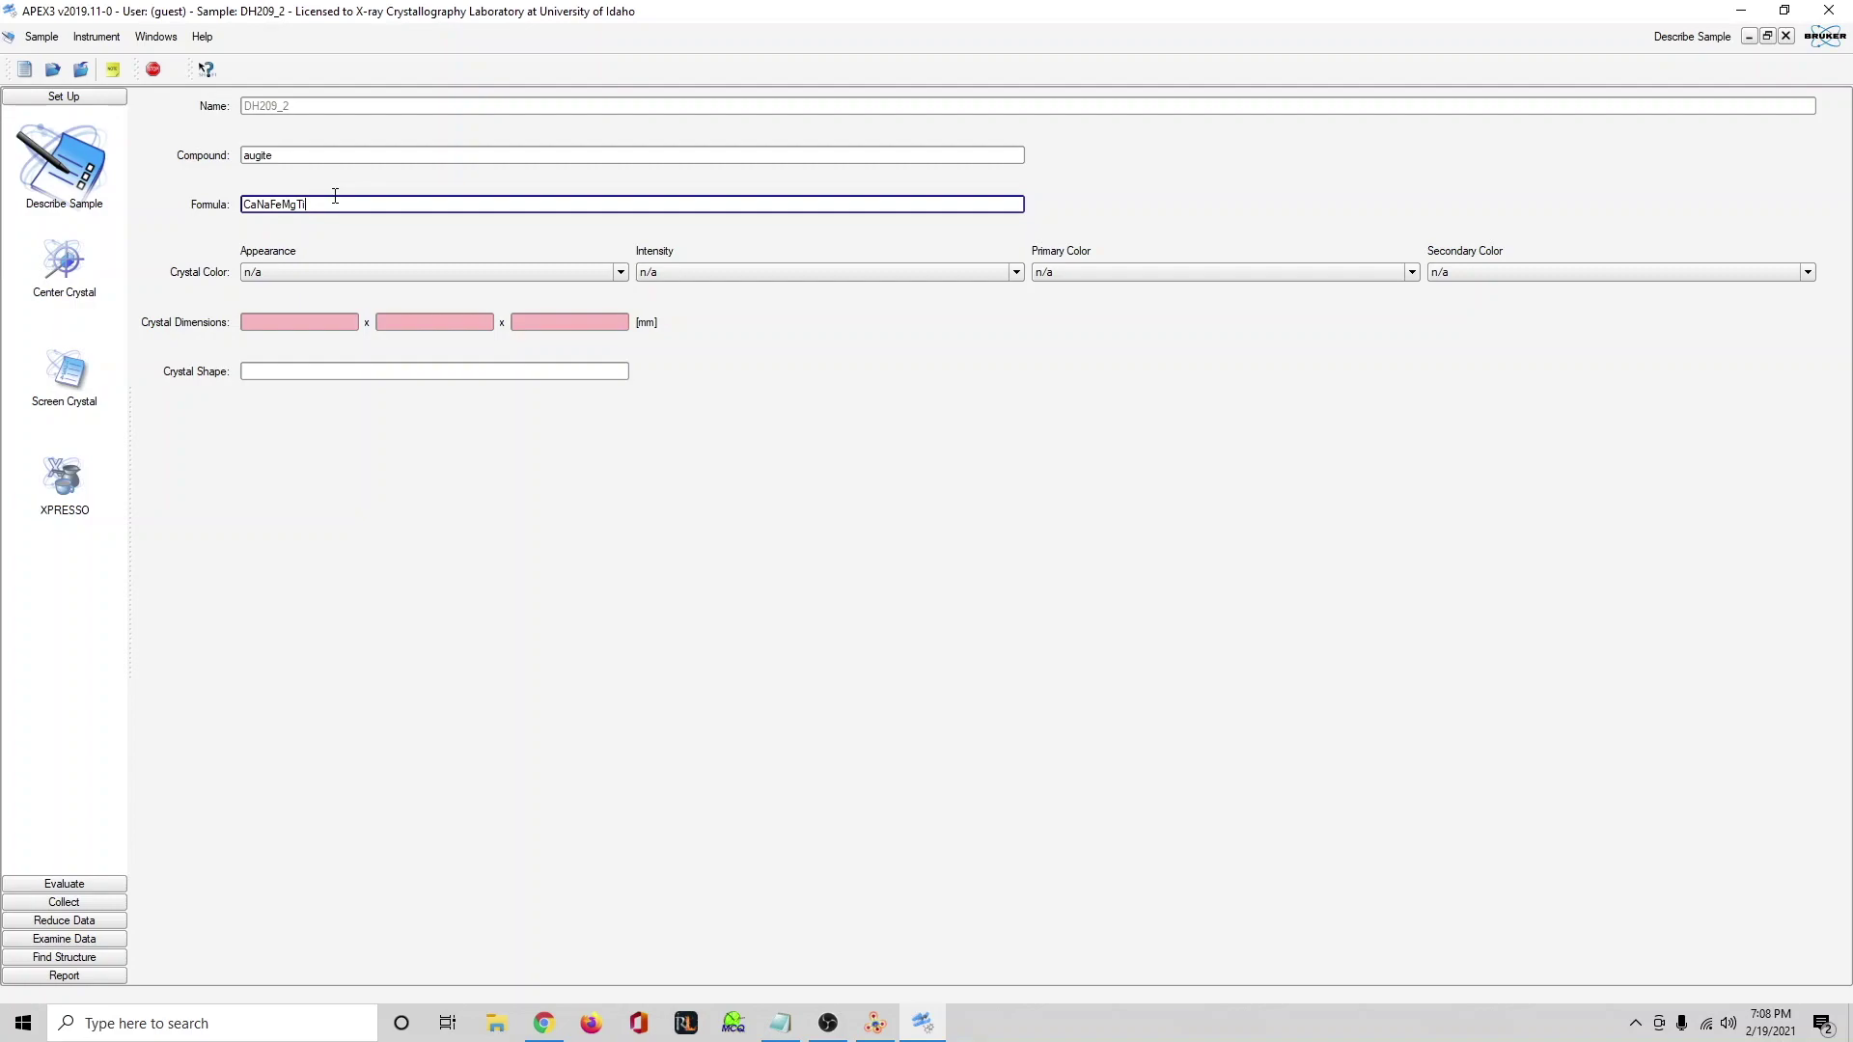
type("CrAlSiO")
left_click(779, 1023)
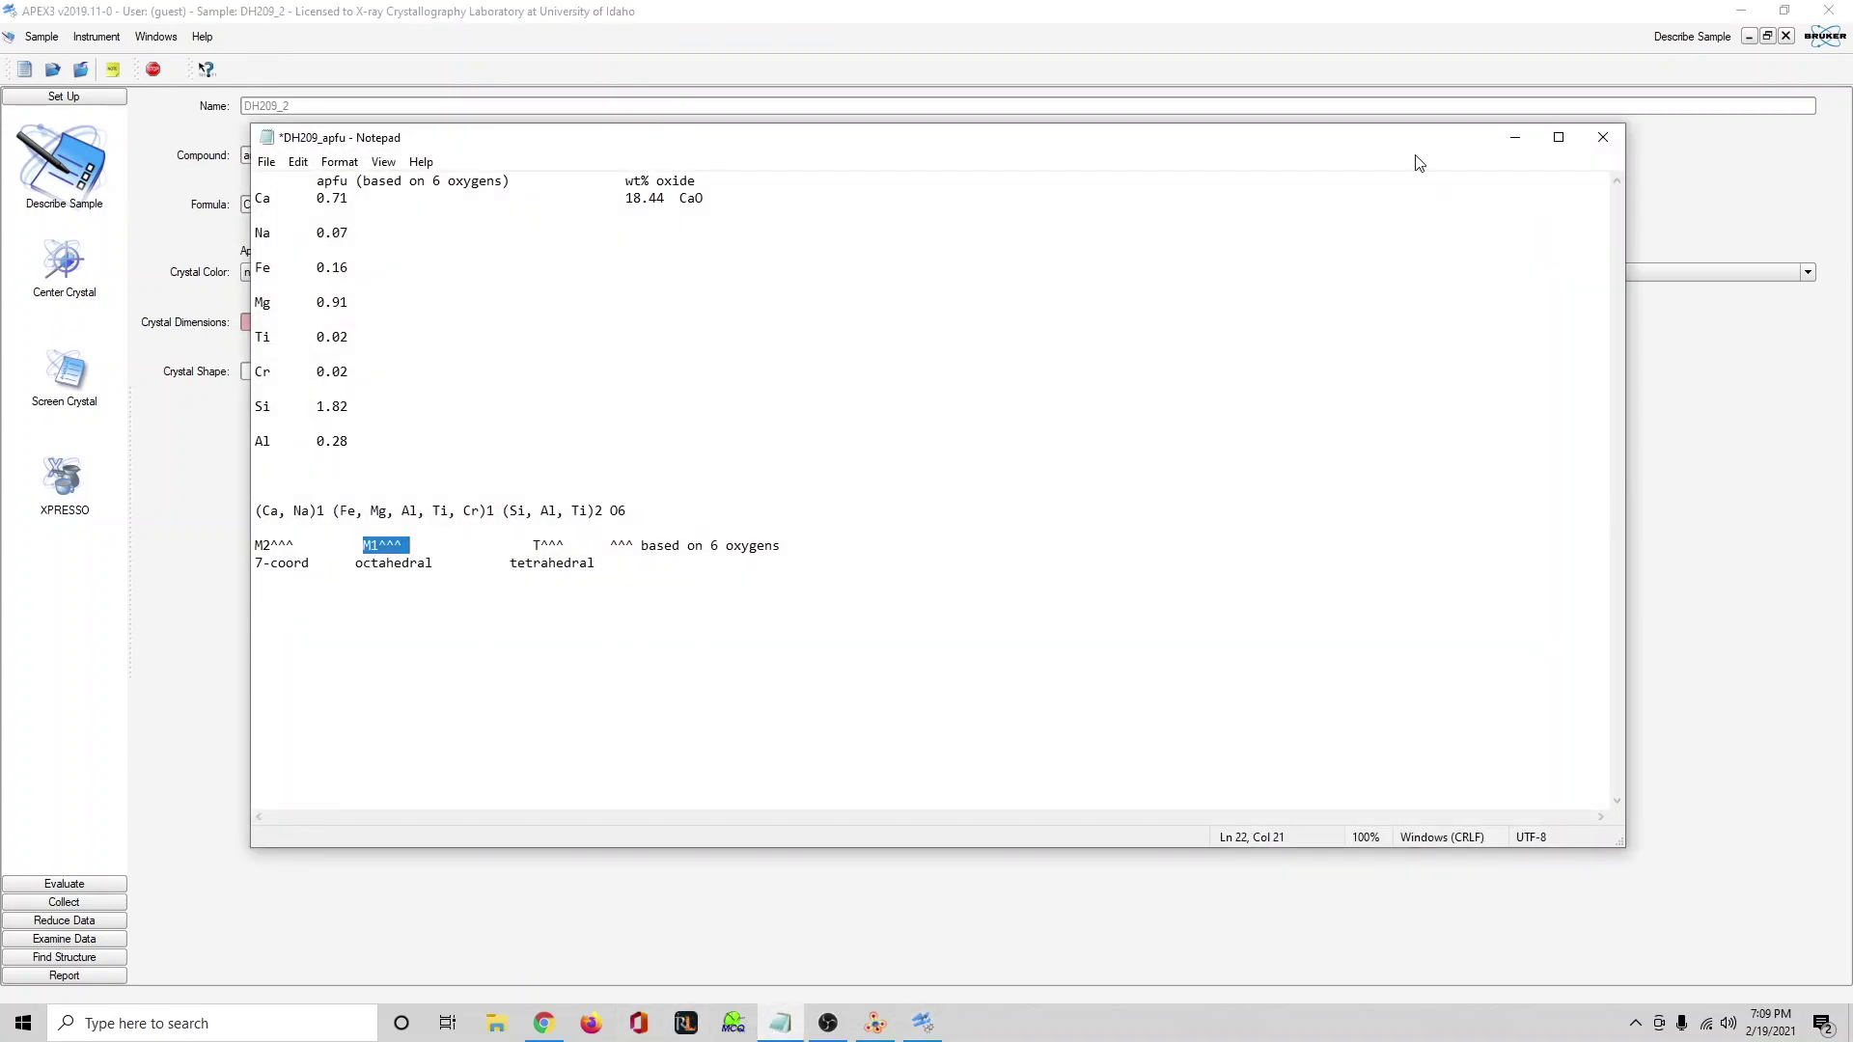
left_click(1515, 138)
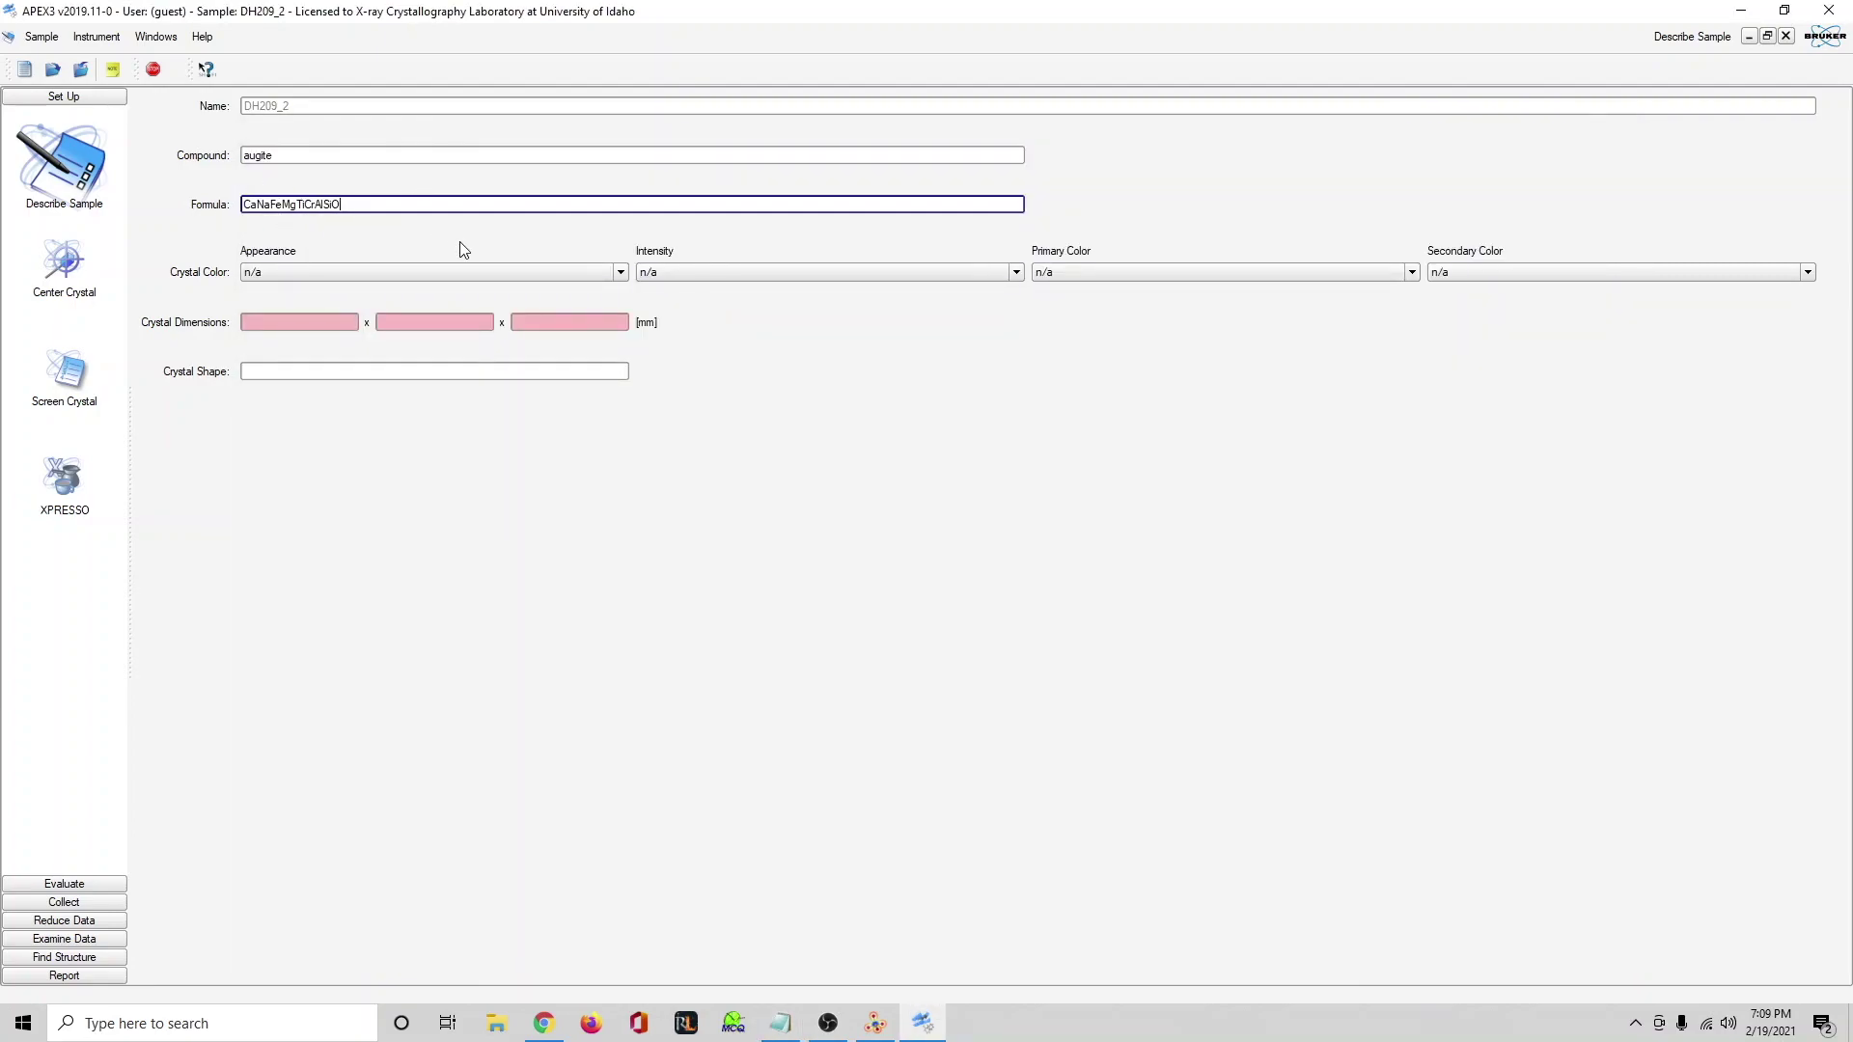
left_click(402, 275)
left_click(737, 200)
left_click(320, 372)
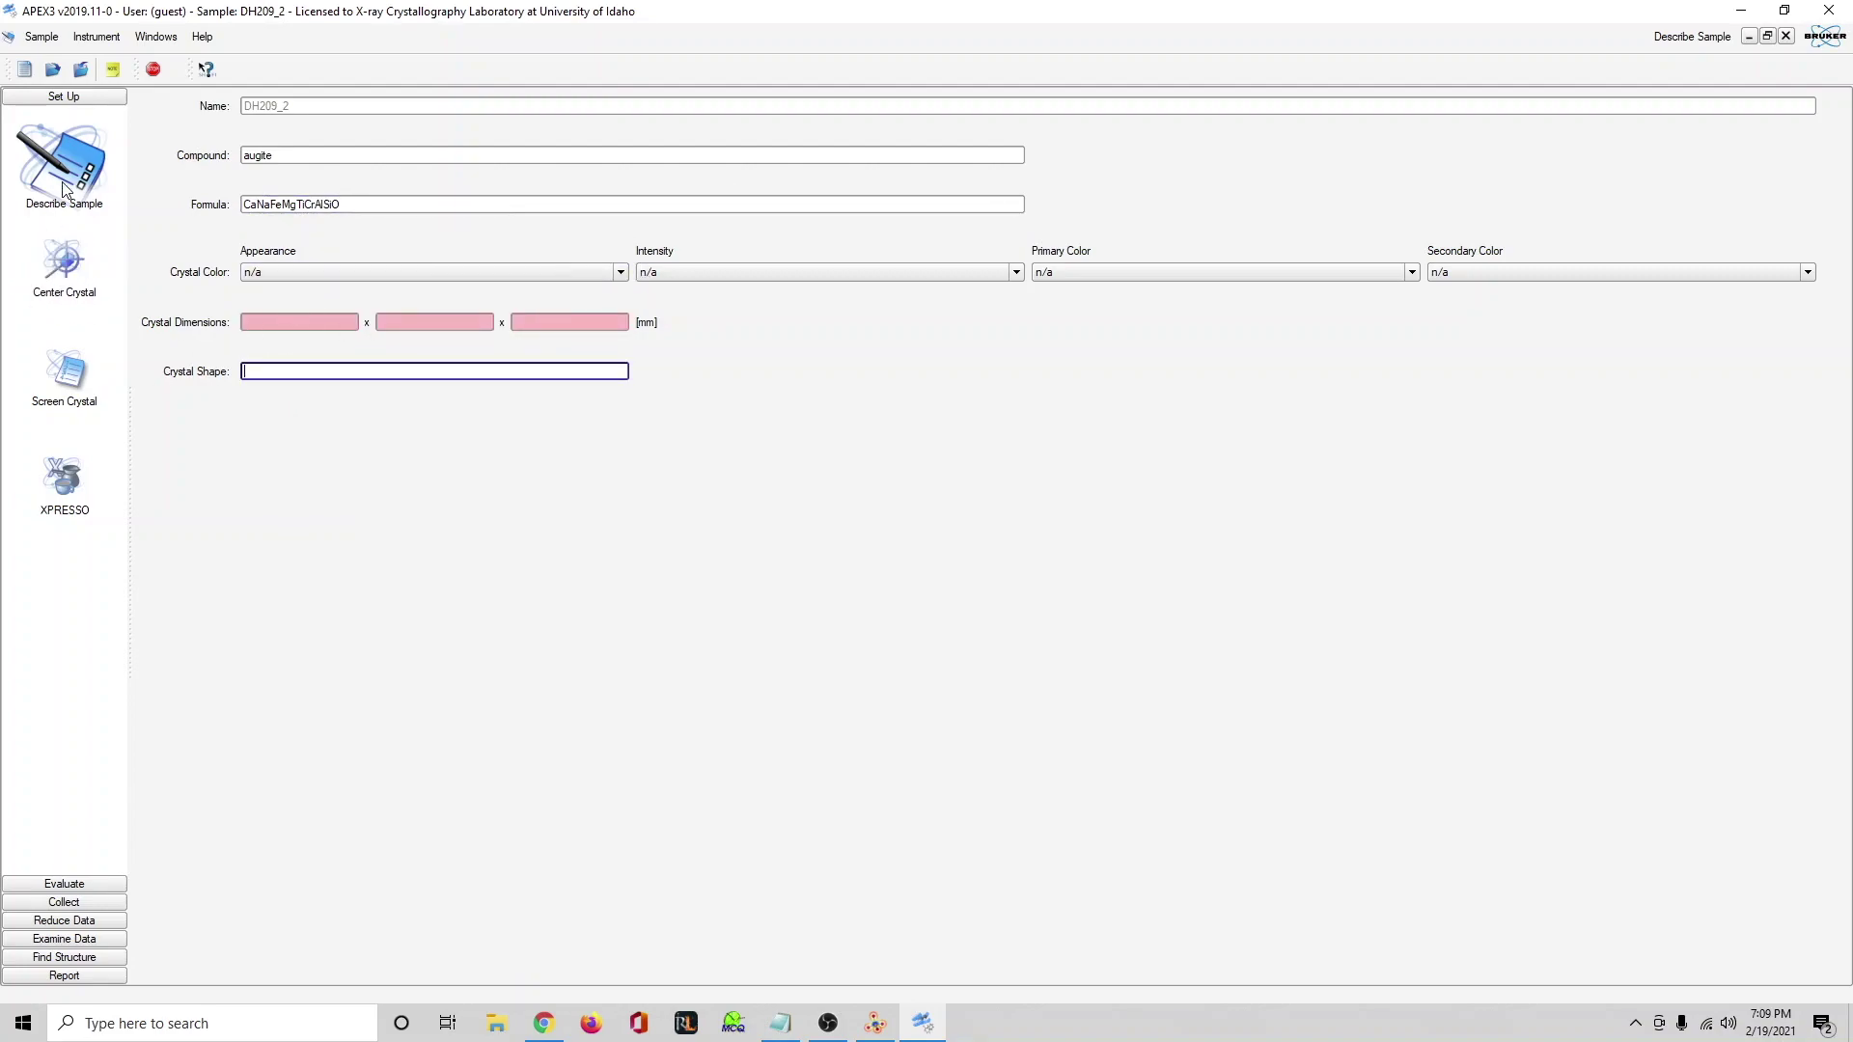
left_click(41, 36)
left_click(68, 175)
Open the Determine Unit Cell tool from the Evaluate stage.
left_click(79, 884)
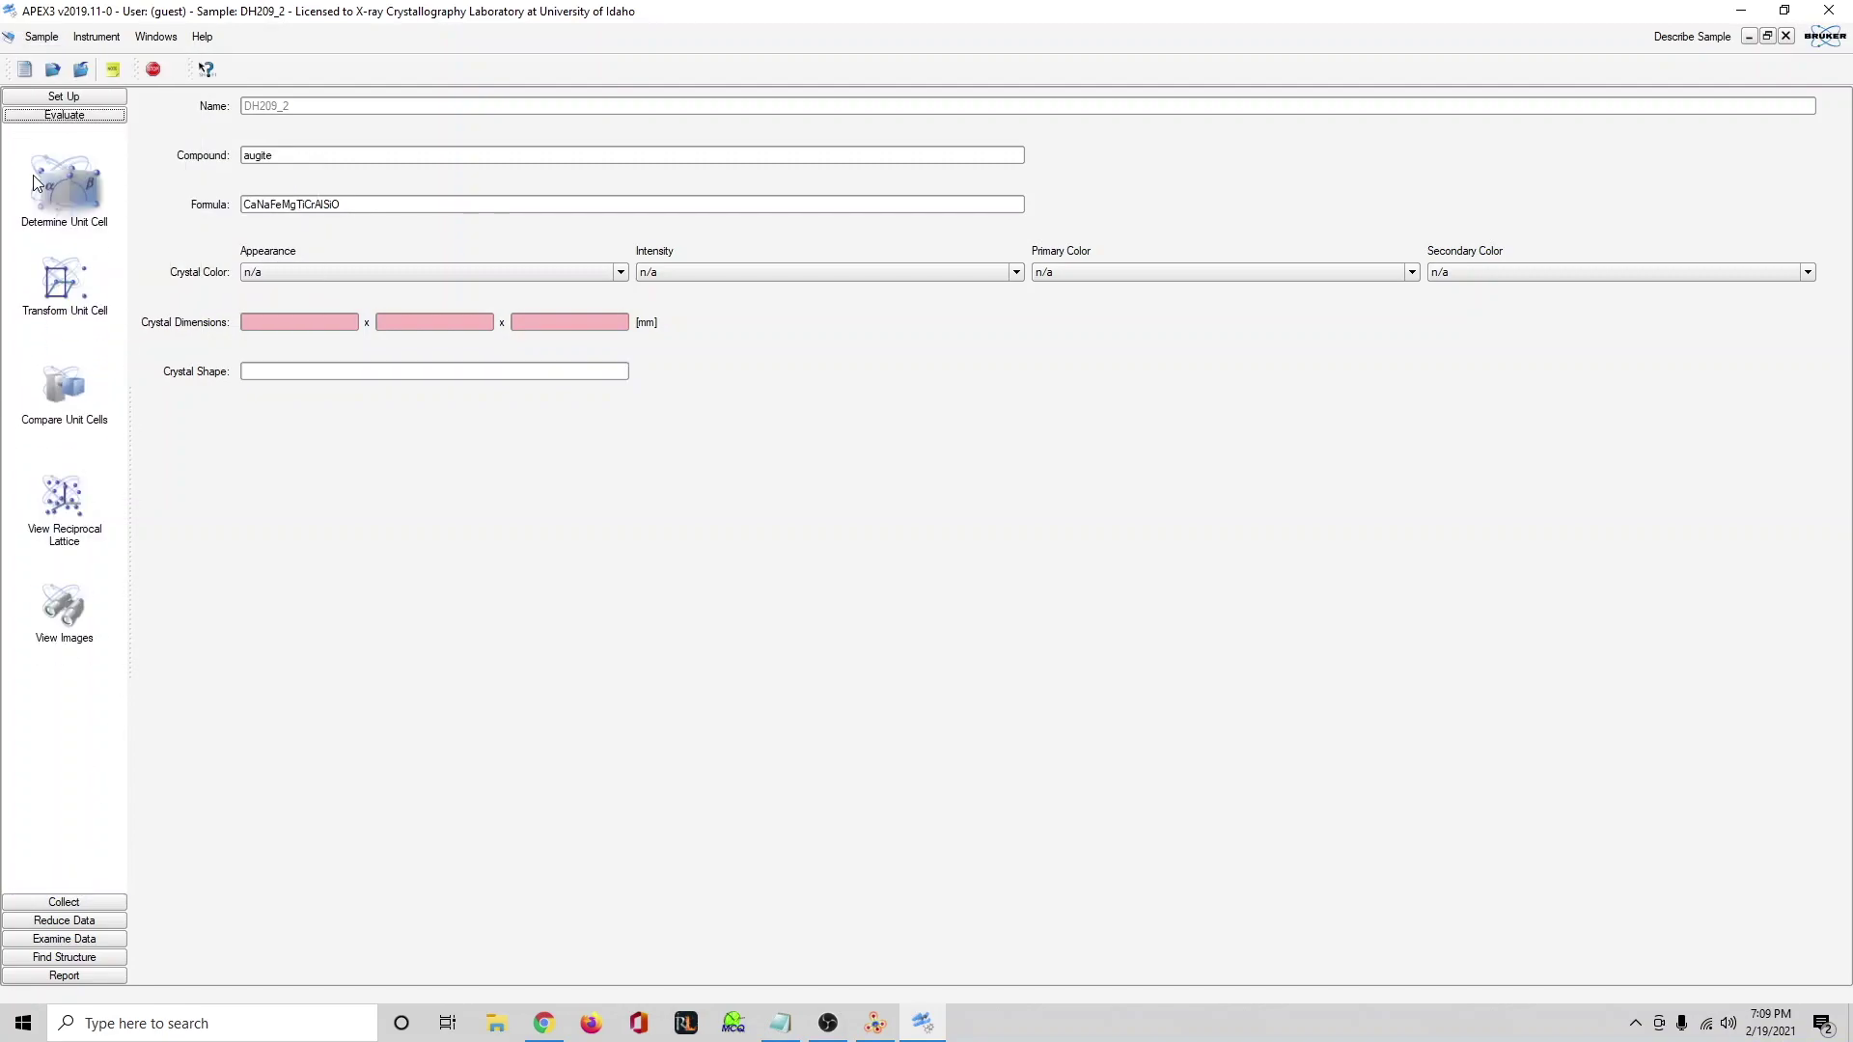
left_click(97, 212)
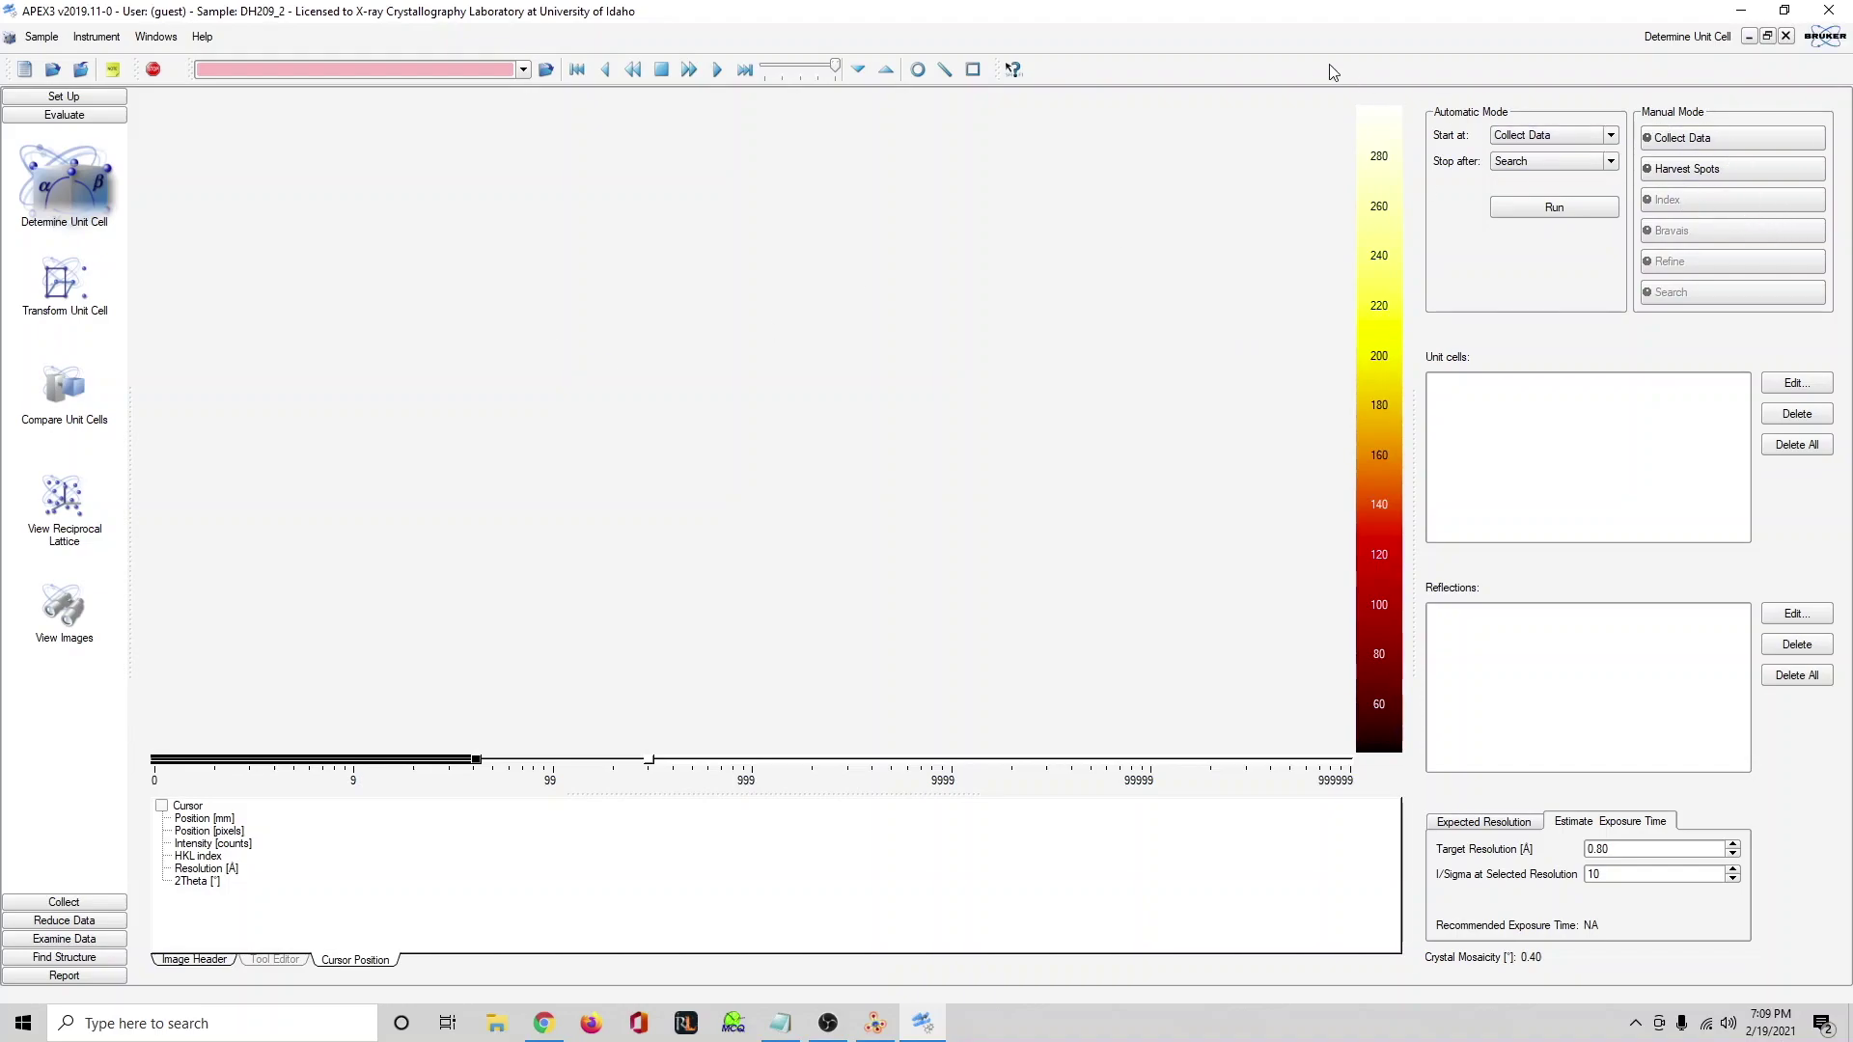
Browse the .sfrm diffraction images in the DH209_2 folder from the first run to the last without loading one.
left_click(546, 70)
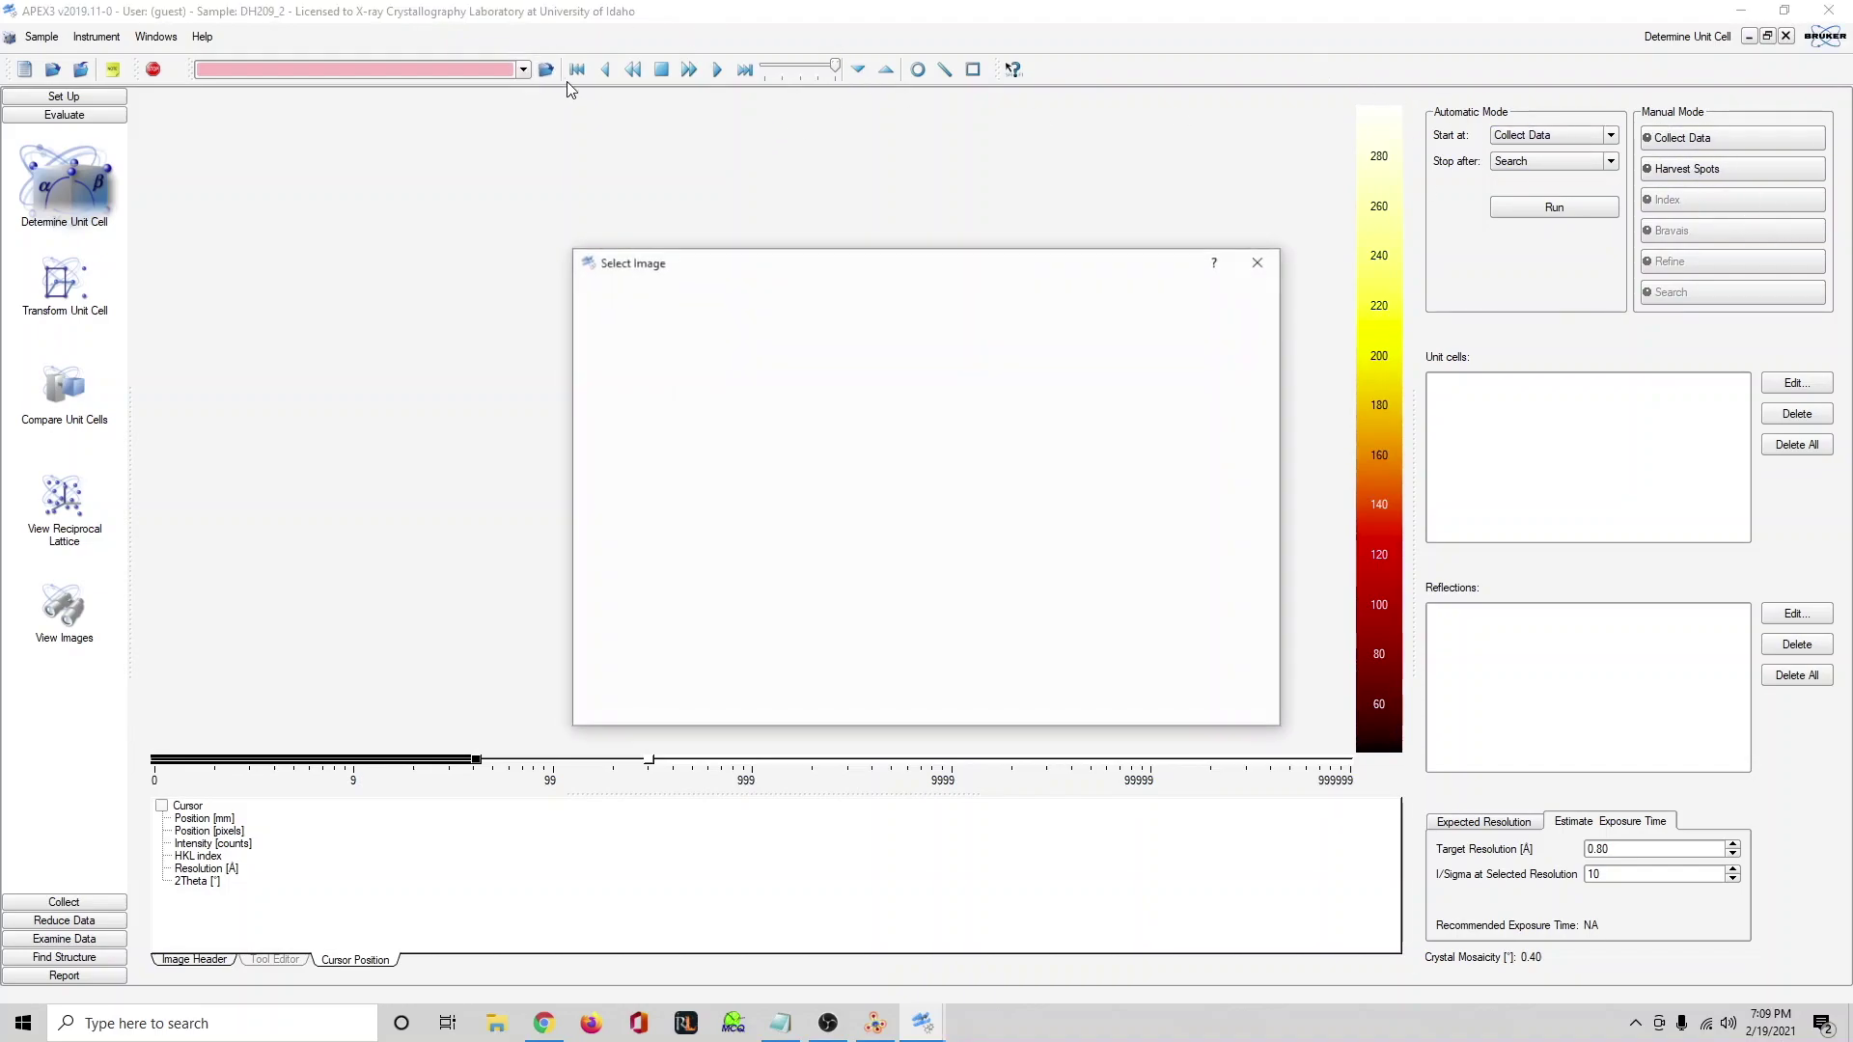
scroll(785, 372, "down", 7)
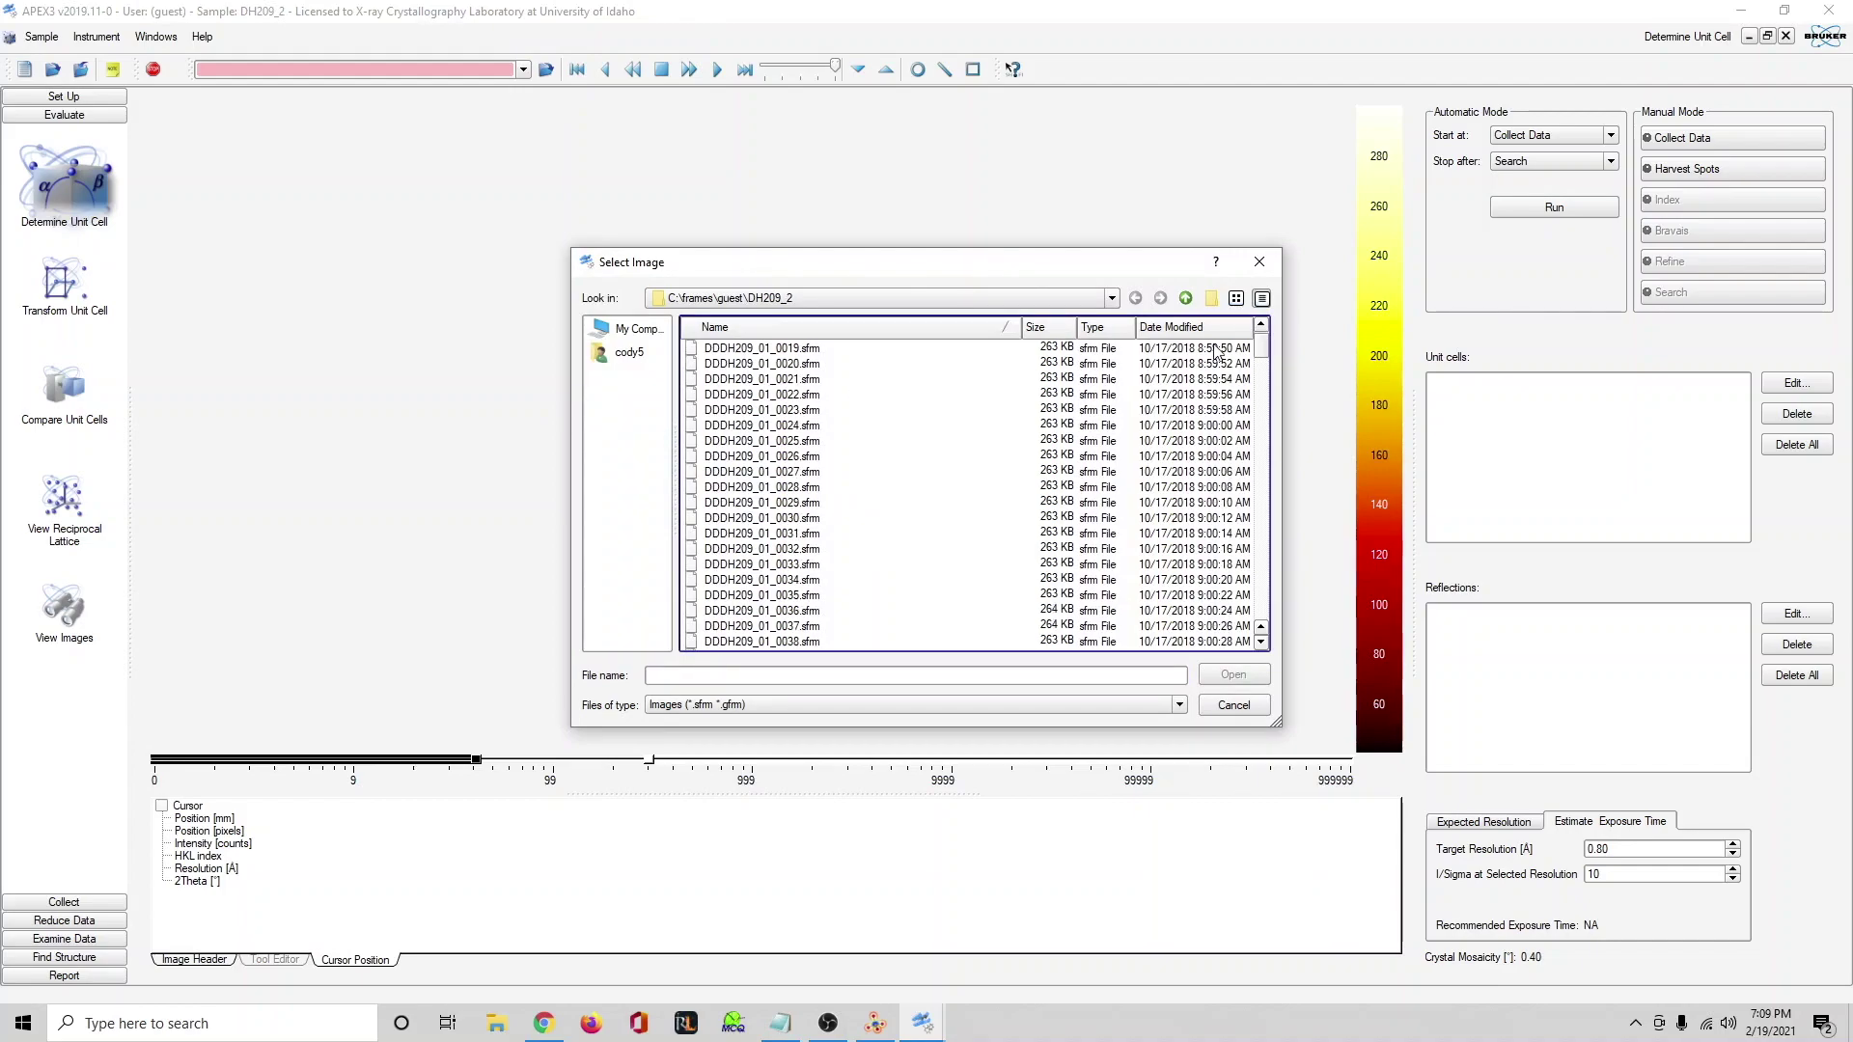
left_click_drag(1263, 345, 1282, 673)
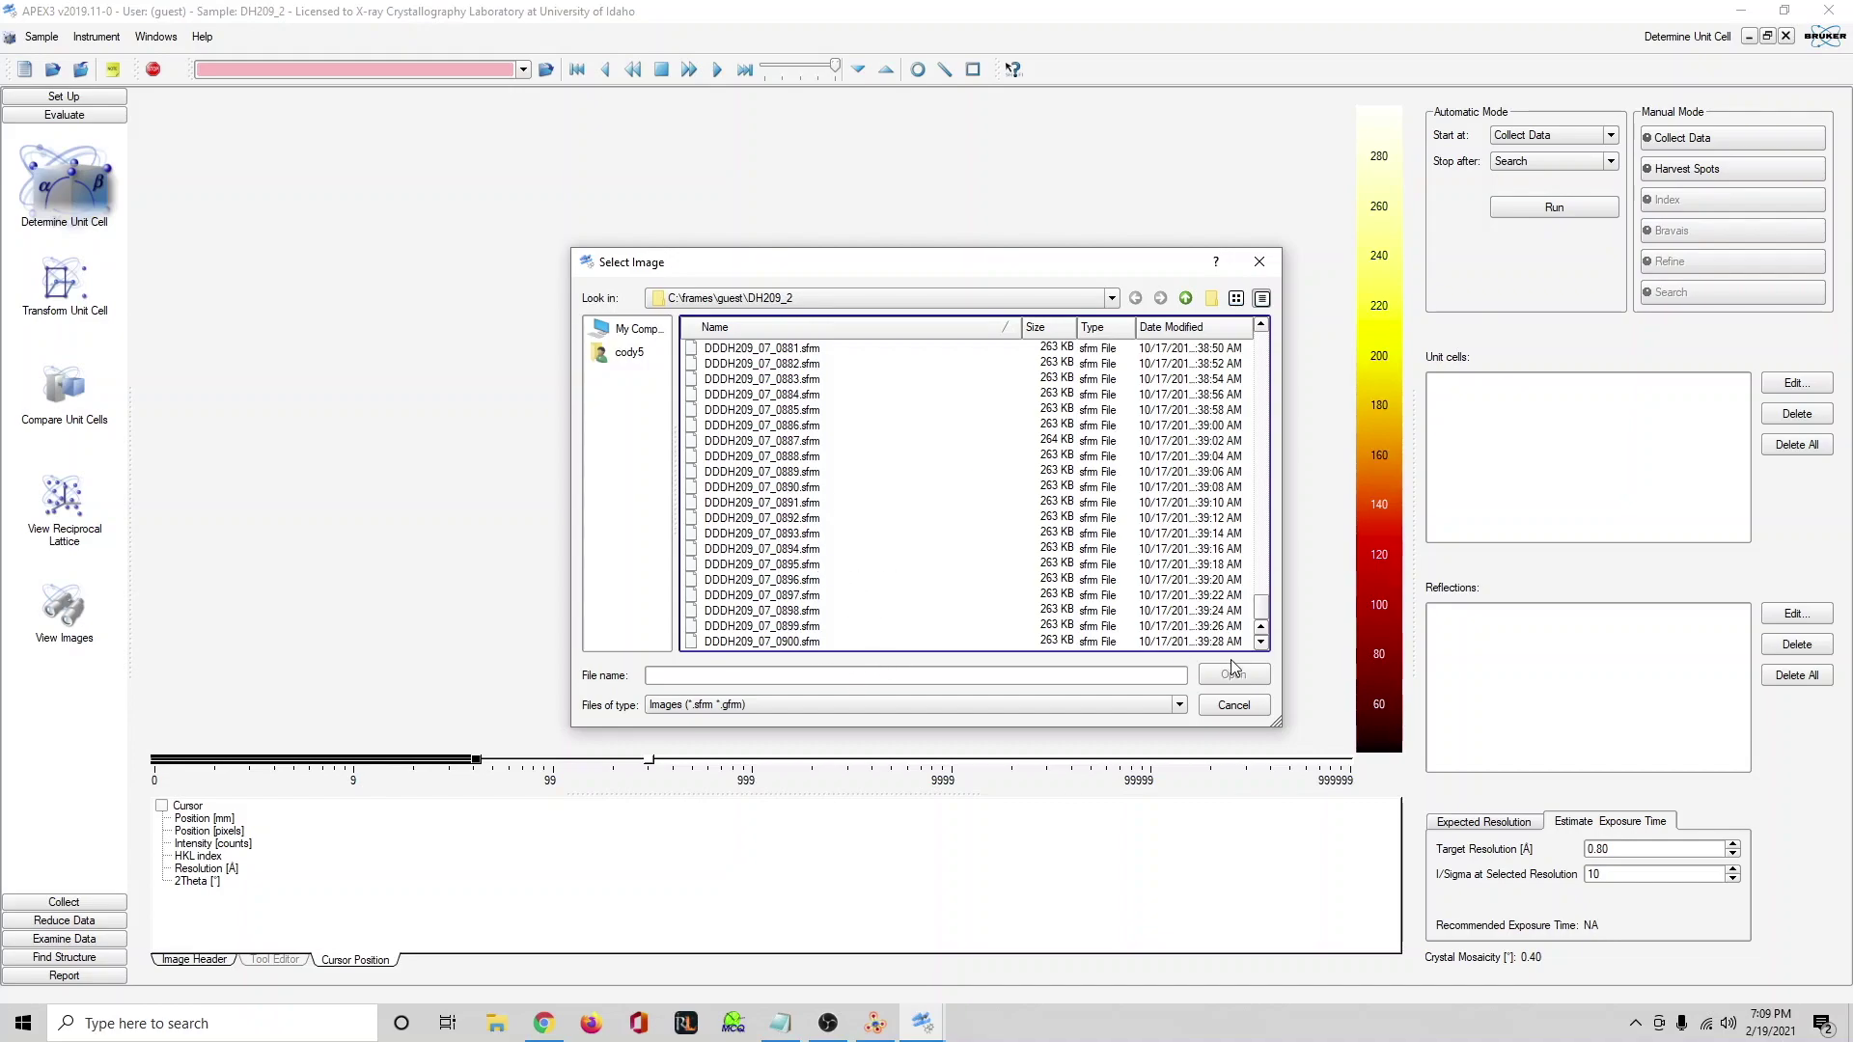
left_click(814, 640)
scroll(837, 608, "up", 12)
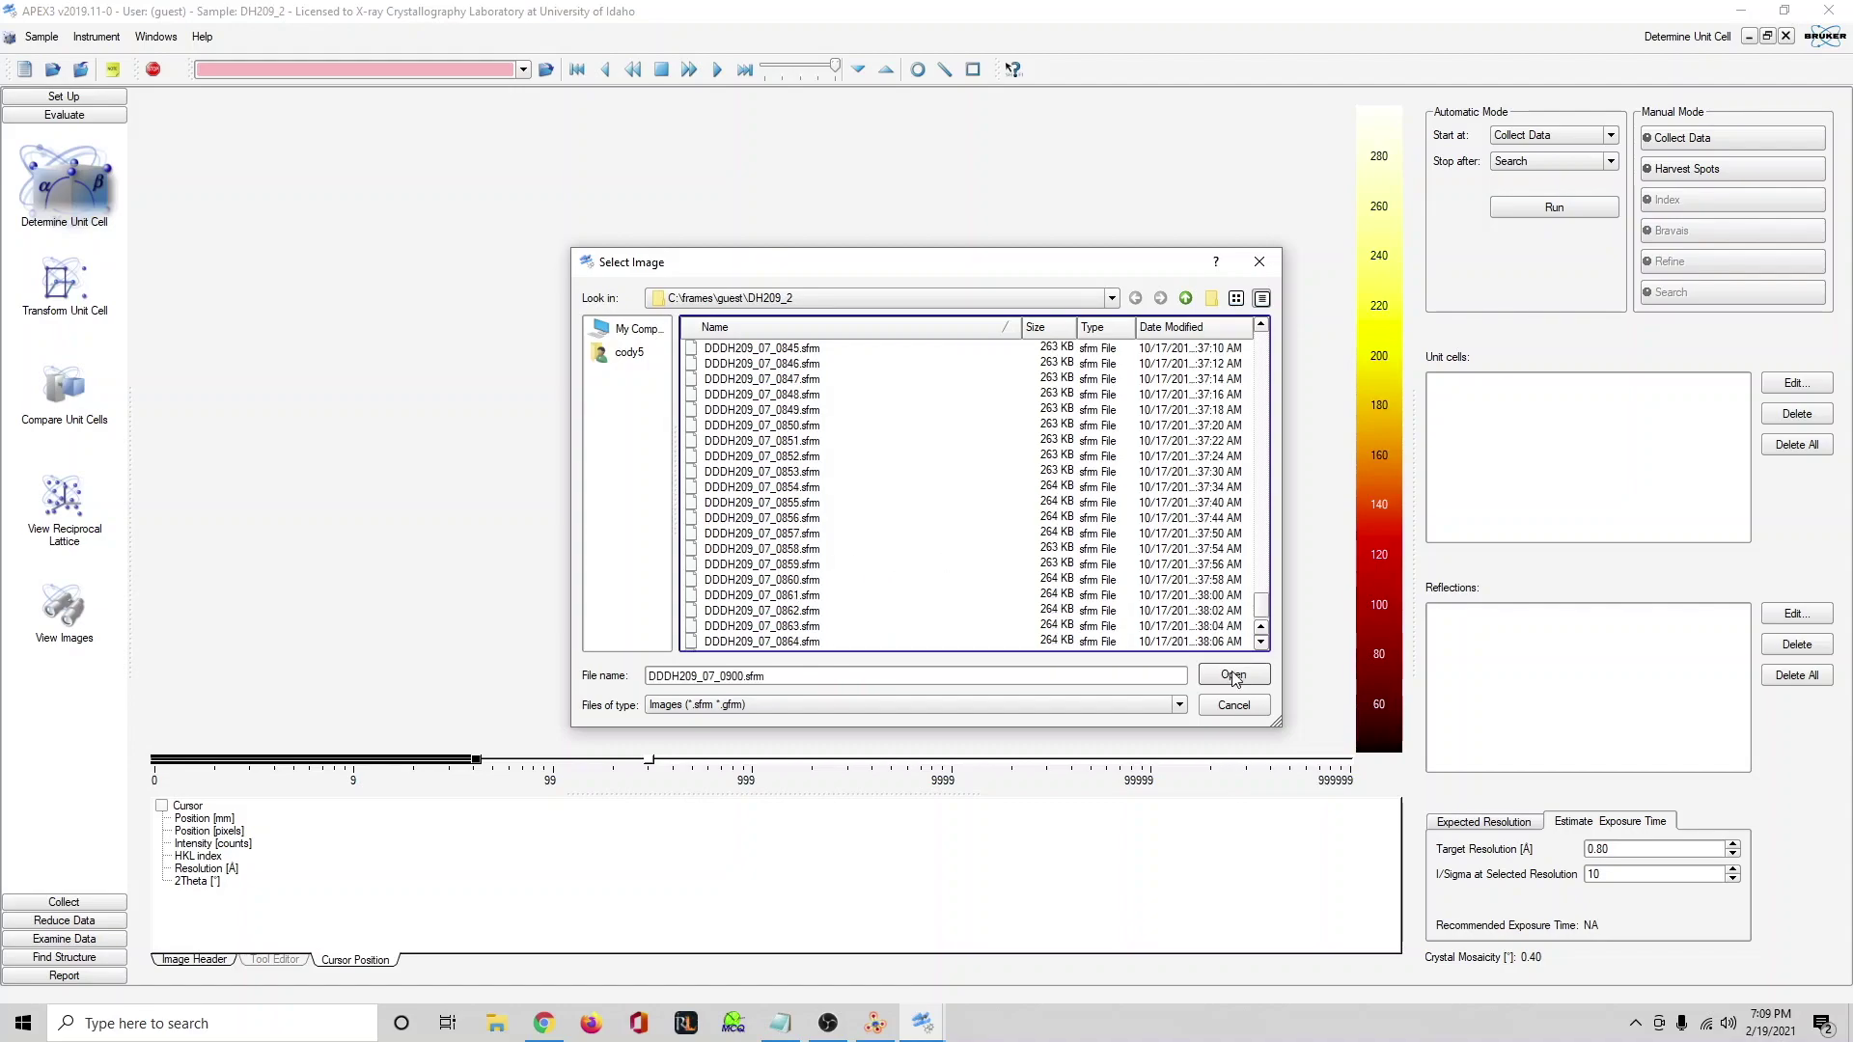
mouse_move(1262, 606)
left_mouse_down()
mouse_move(1248, 332)
mouse_move(1269, 642)
left_mouse_up()
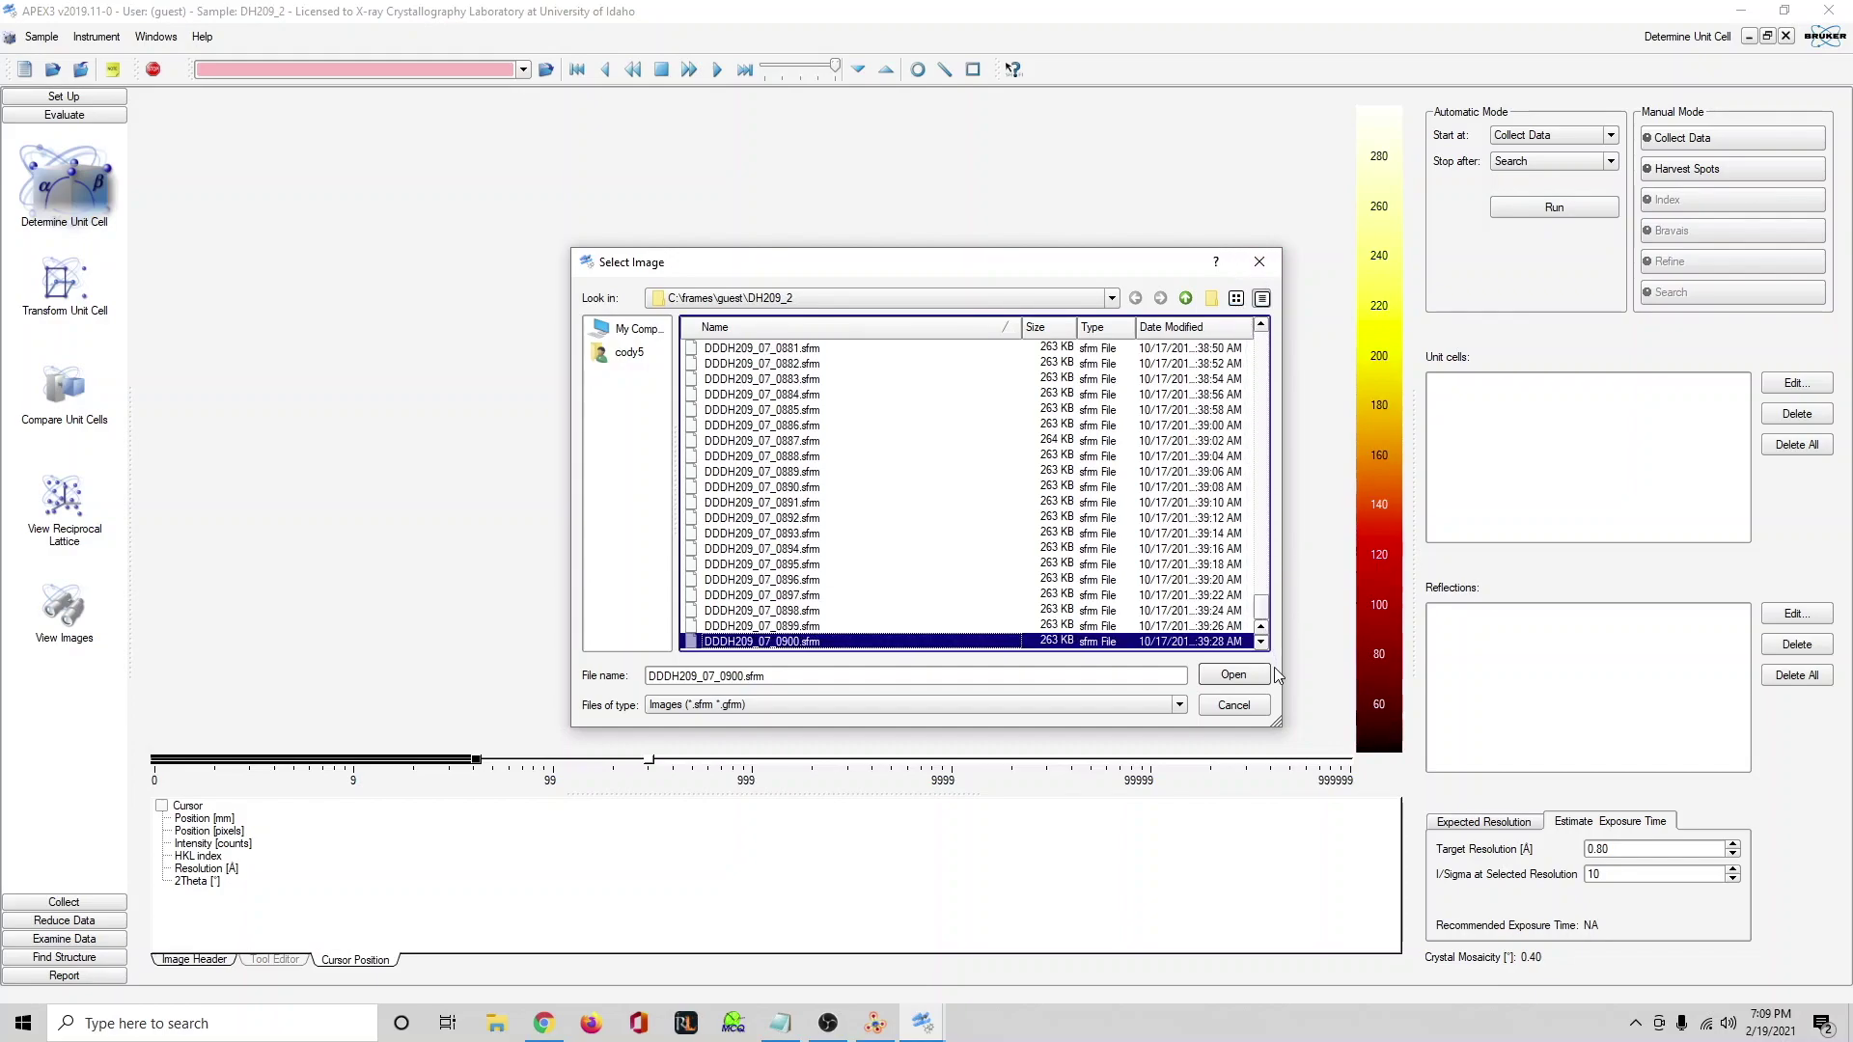
left_click_drag(1265, 620, 1232, 332)
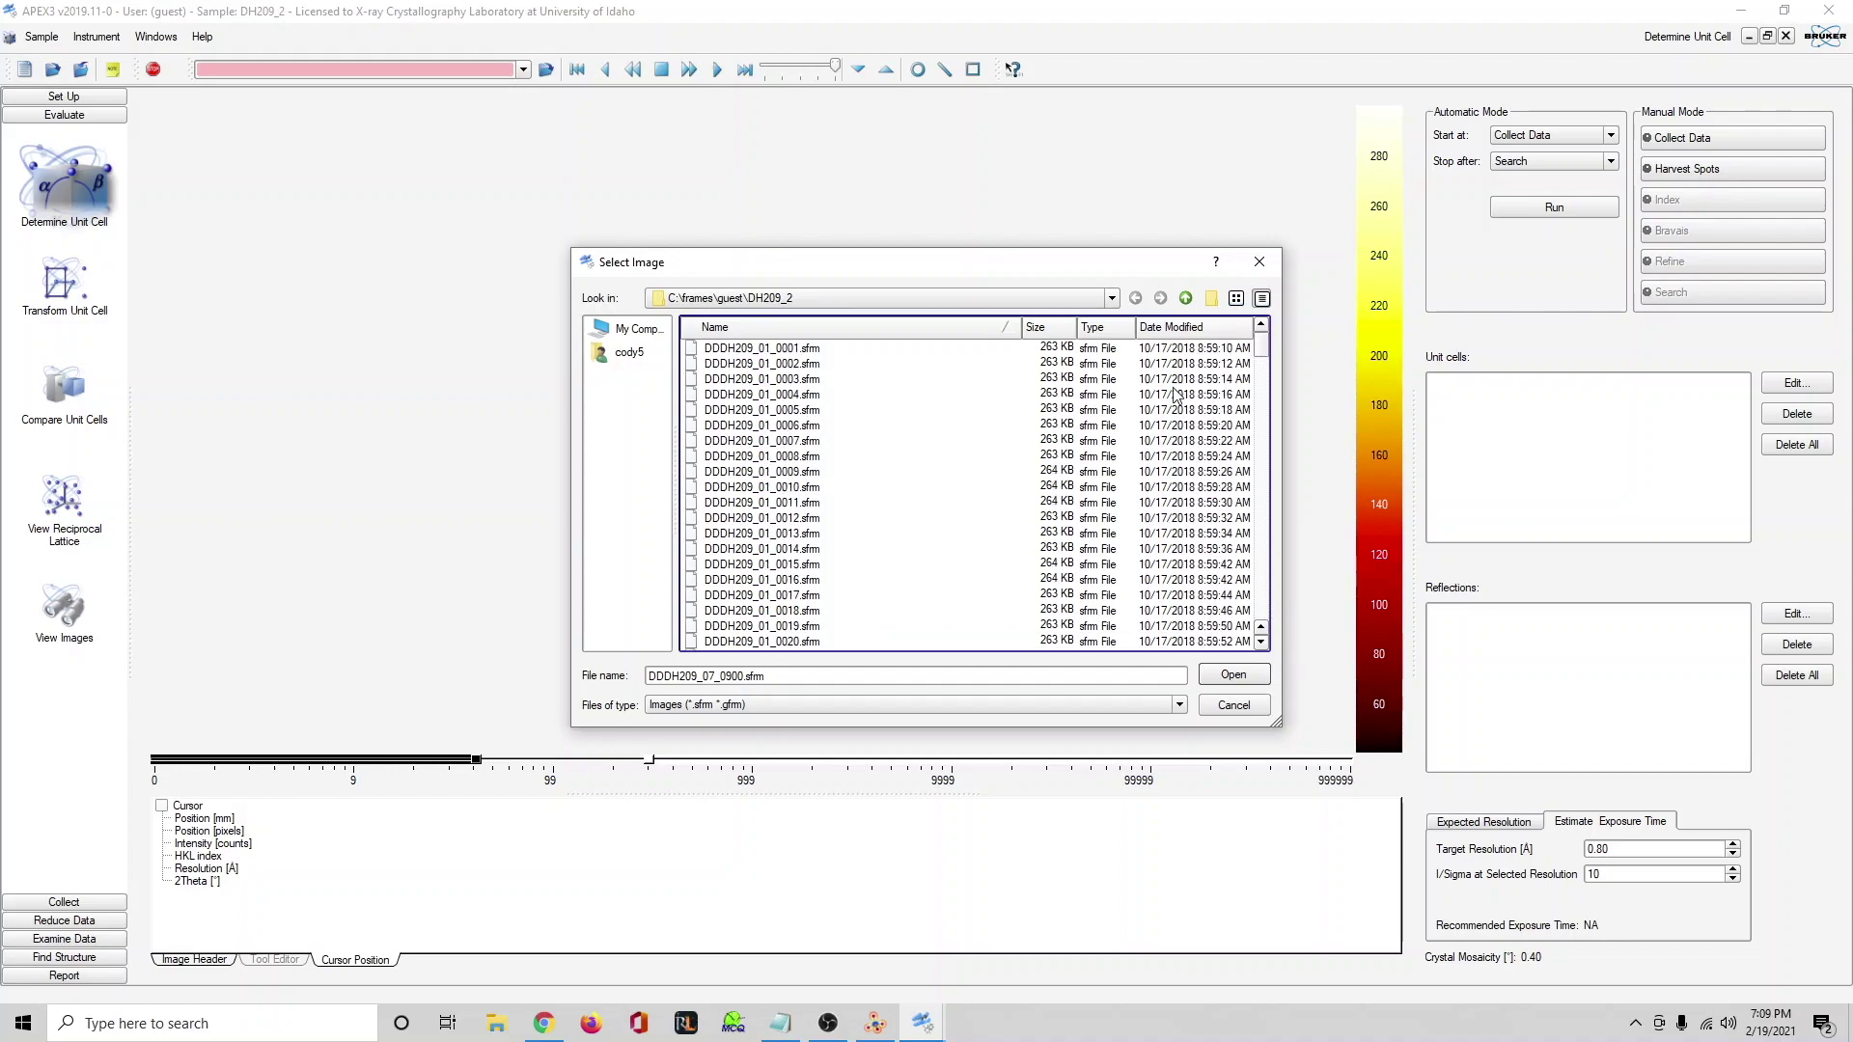
left_click(1234, 706)
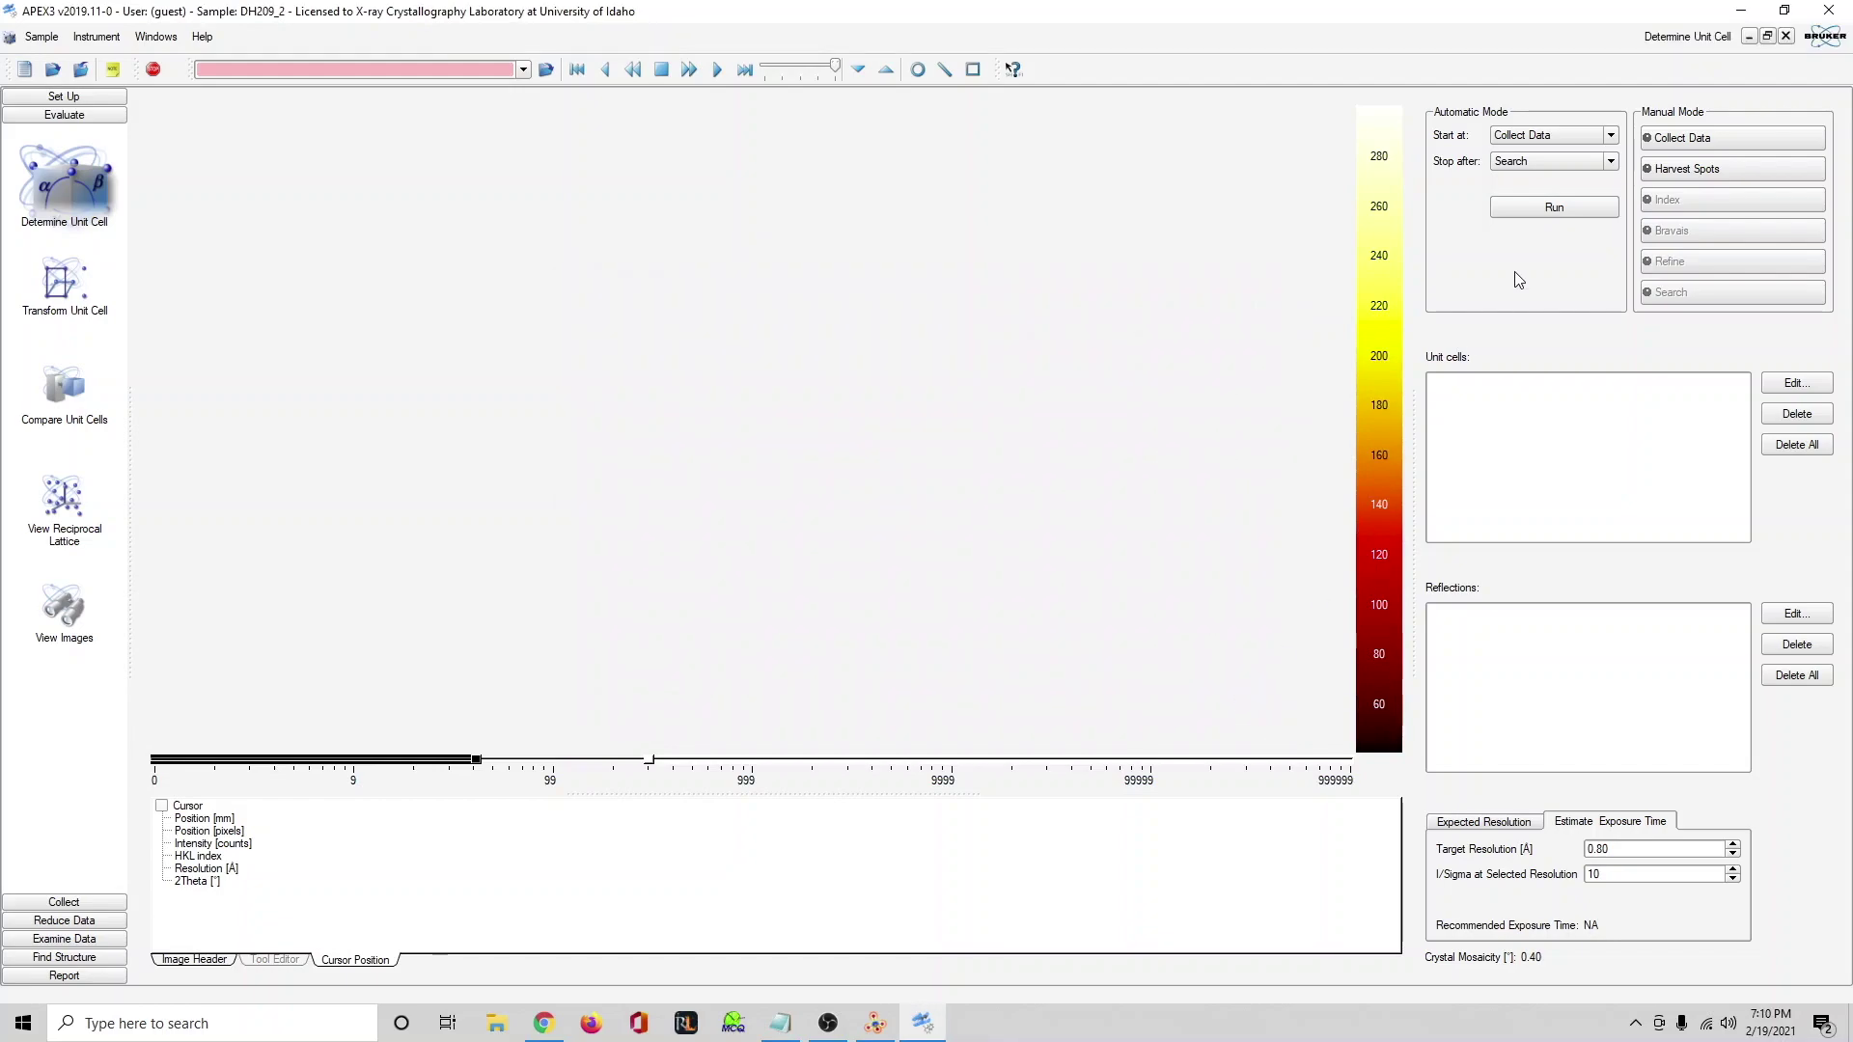
Start Harvest Spots in manual mode, suppress future missing-spatial messages and dismiss the warning.
left_click(1718, 173)
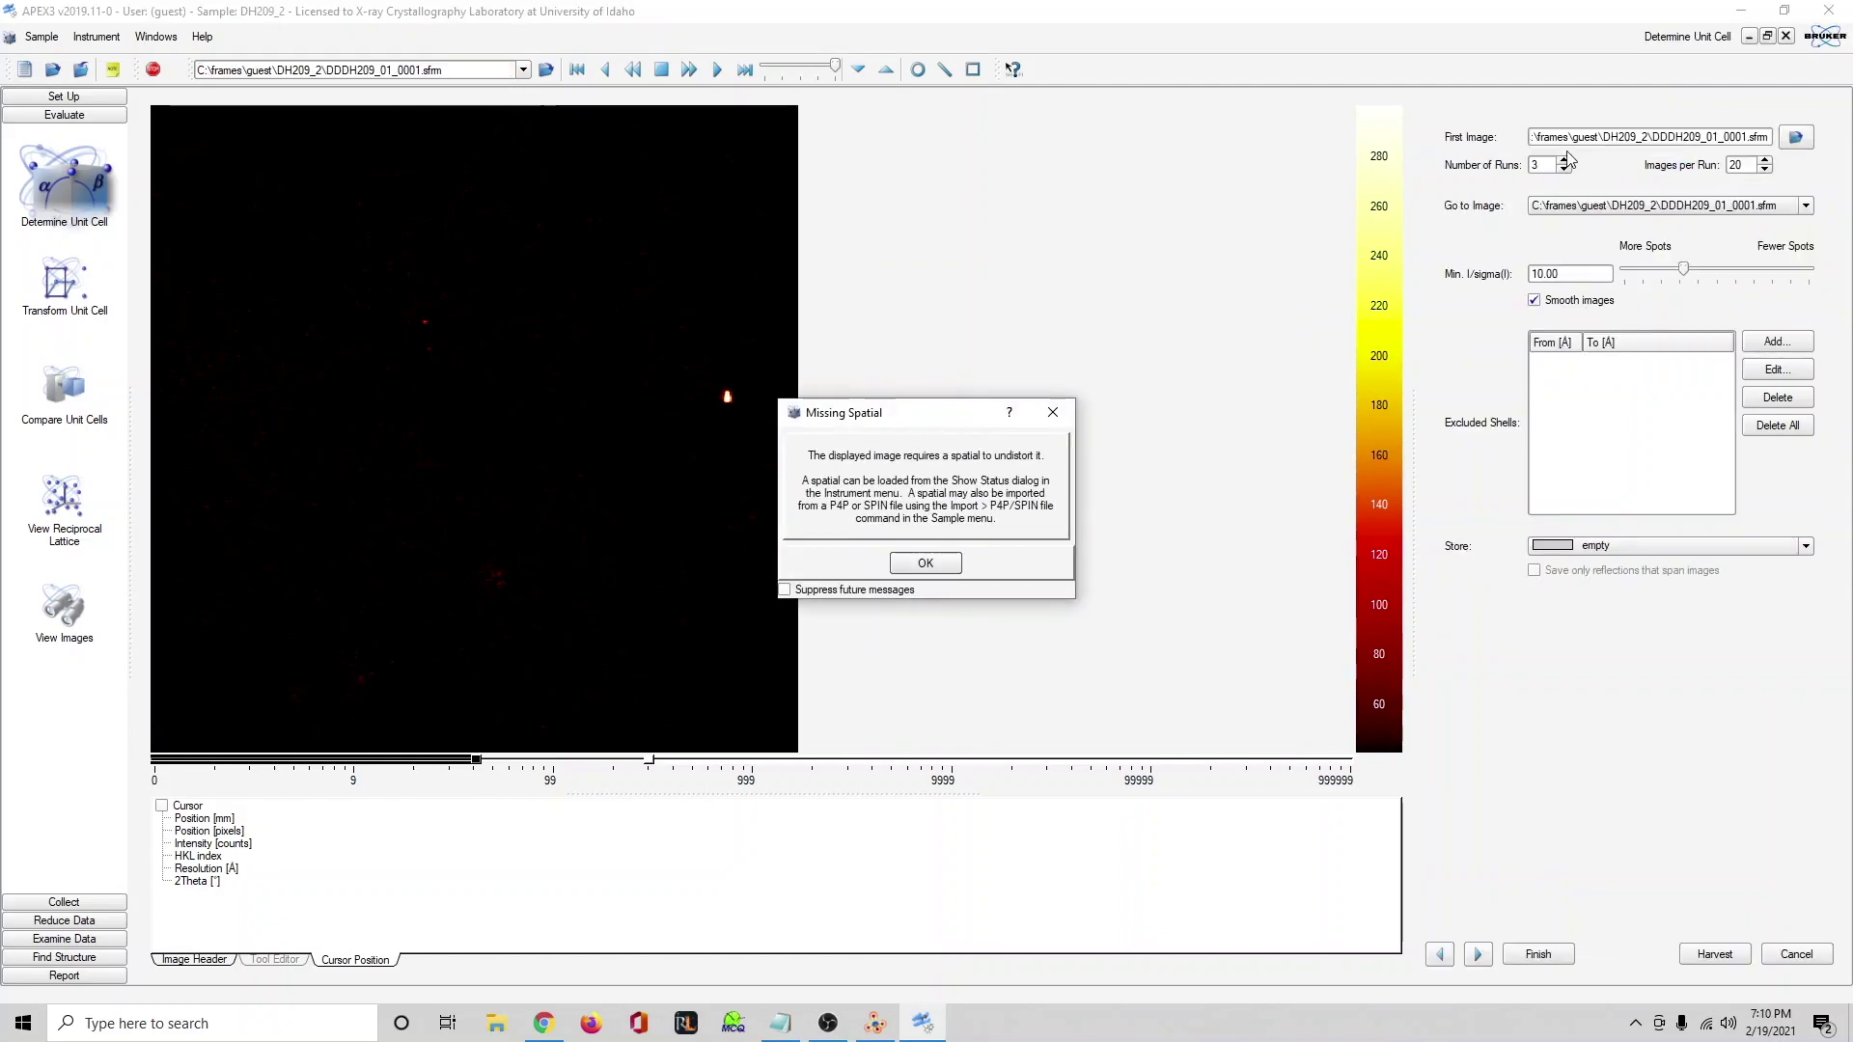
left_click(874, 589)
left_click(924, 564)
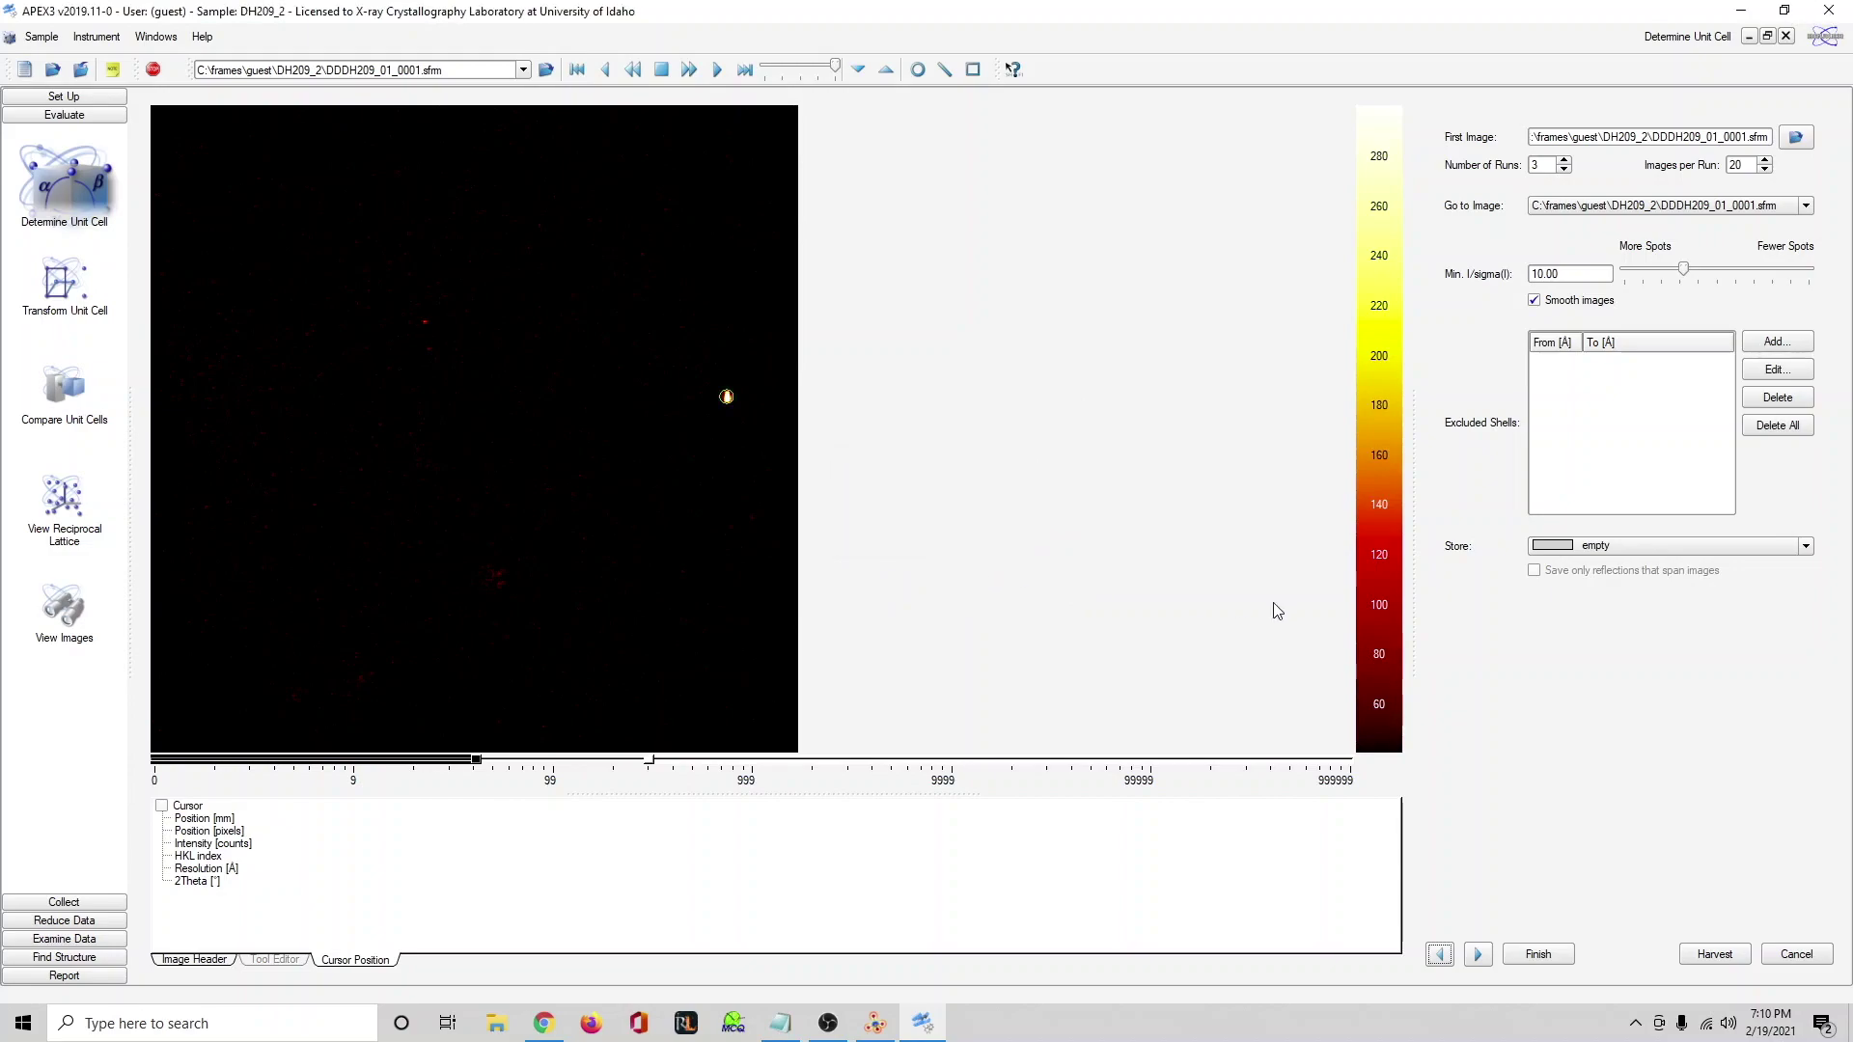
Set the minimum I/sigma(I) for spot harvesting to 30.00.
left_click_drag(1542, 274, 1523, 274)
type("3")
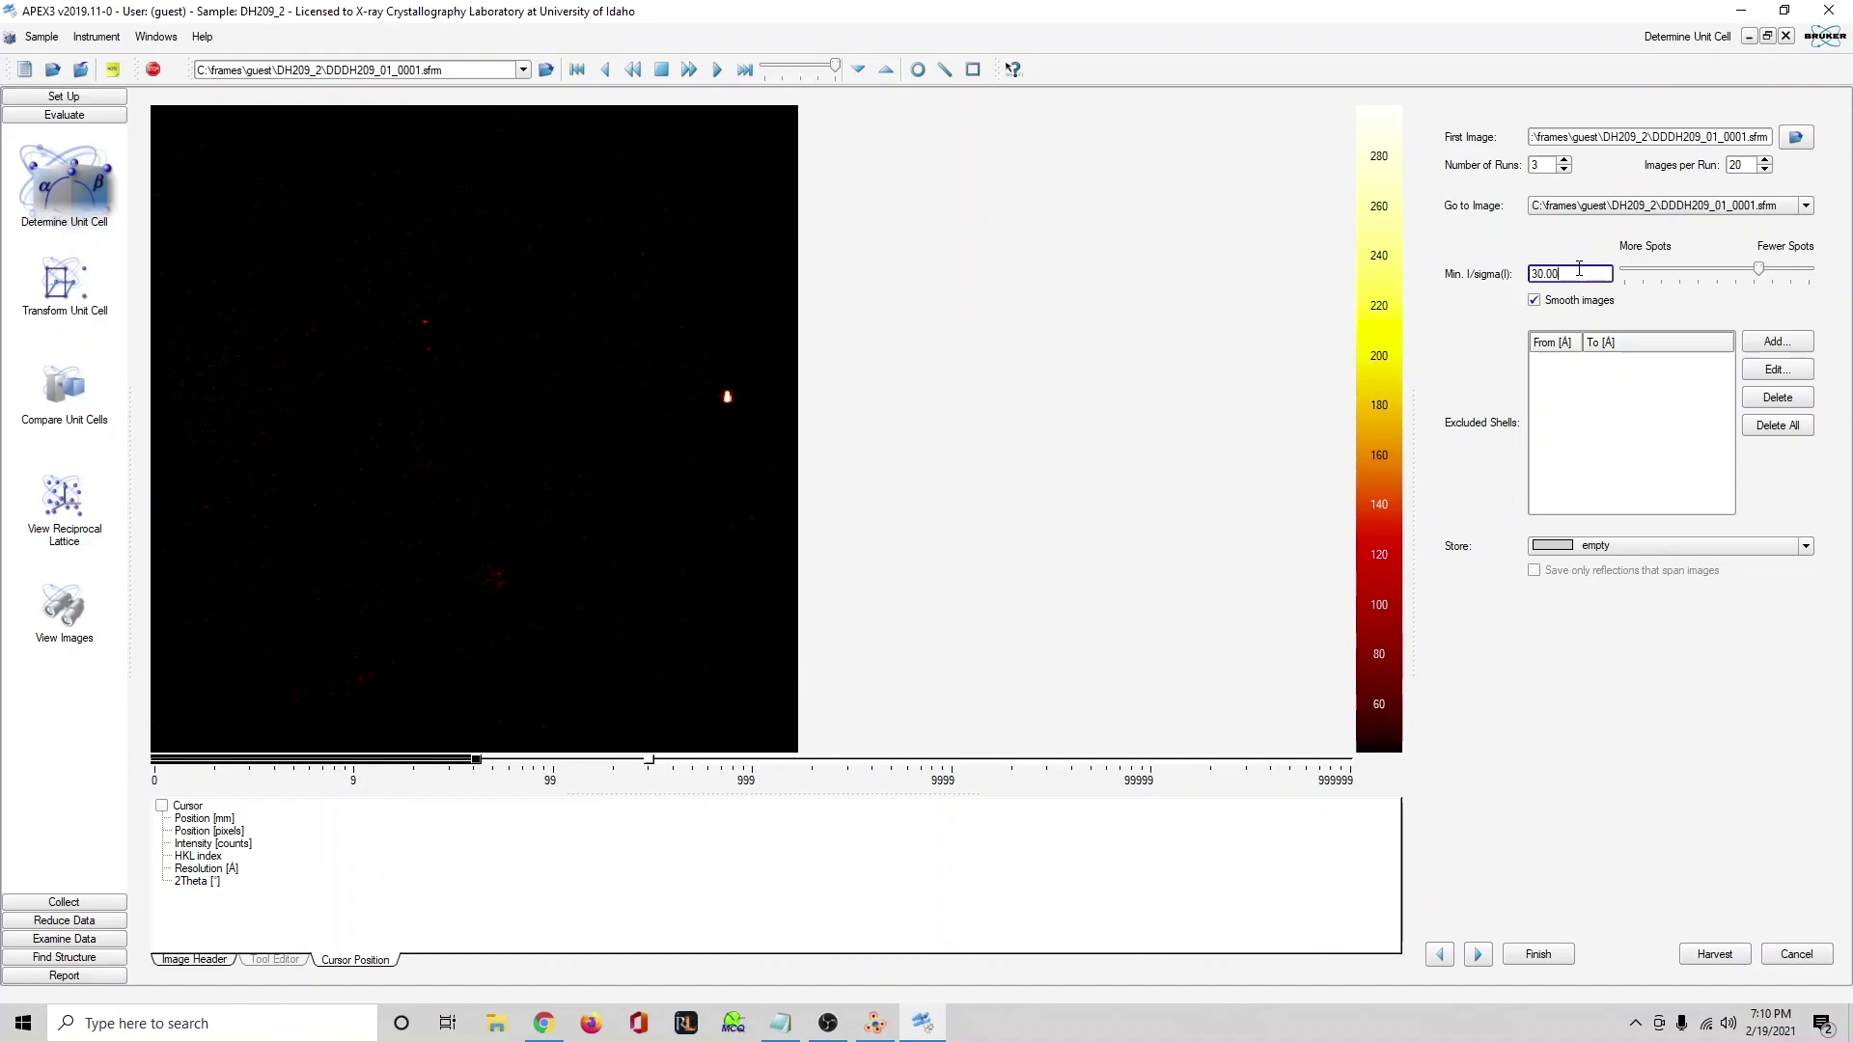
Set the harvest to 7 runs with 900 images per run, choose the empty store, and harvest the spots.
left_click(1563, 160)
double_click(1740, 166)
type("900")
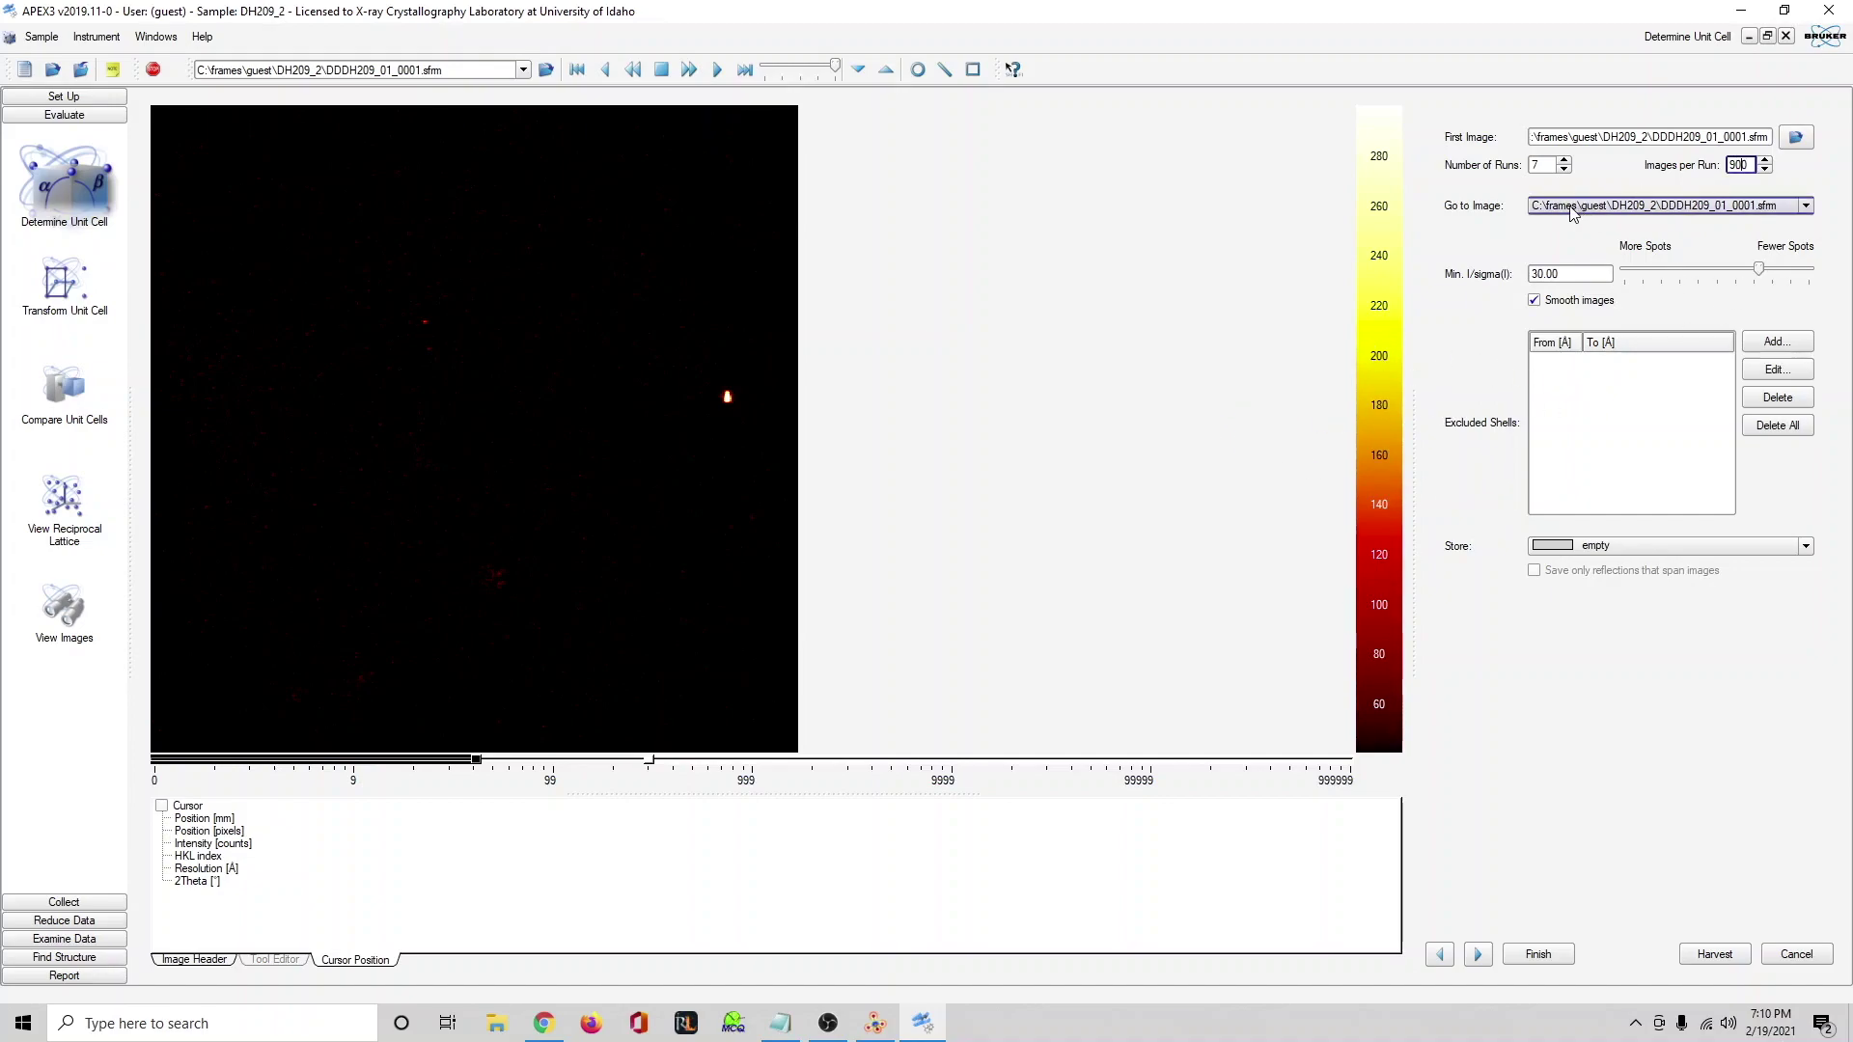
left_click(1624, 546)
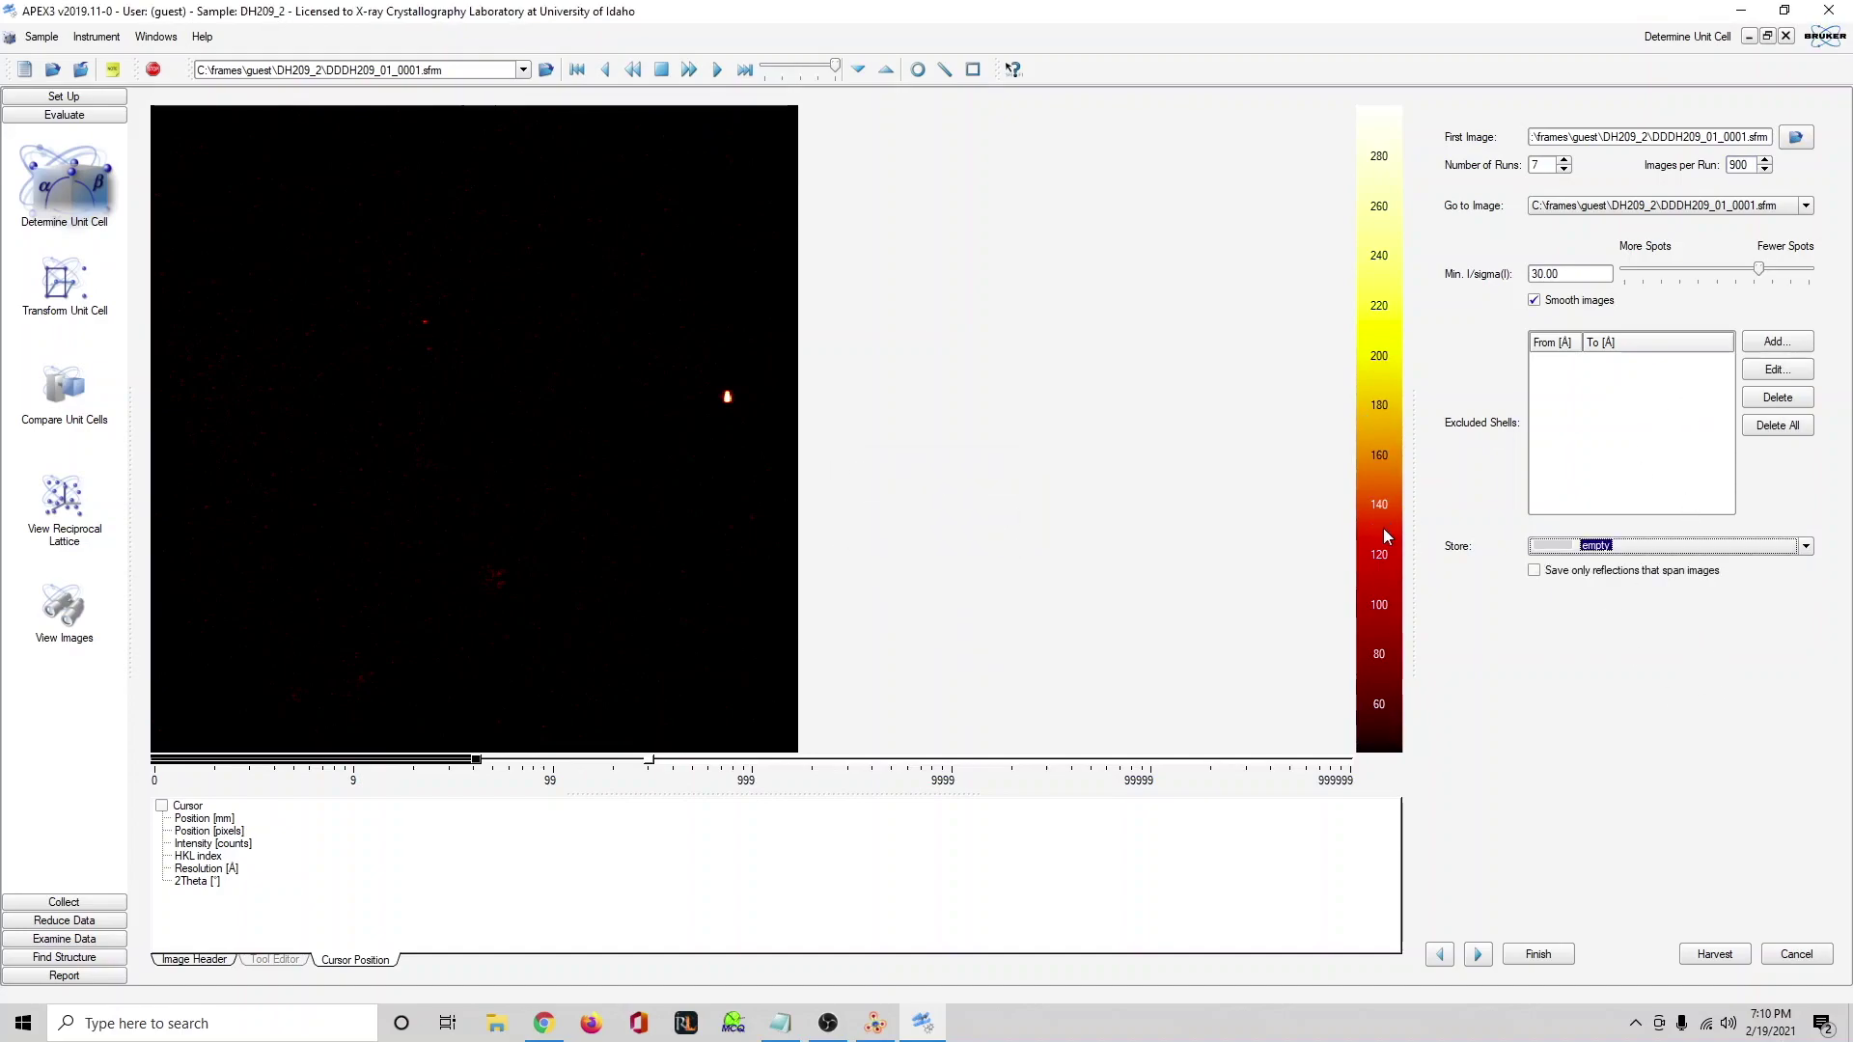
left_click(1717, 955)
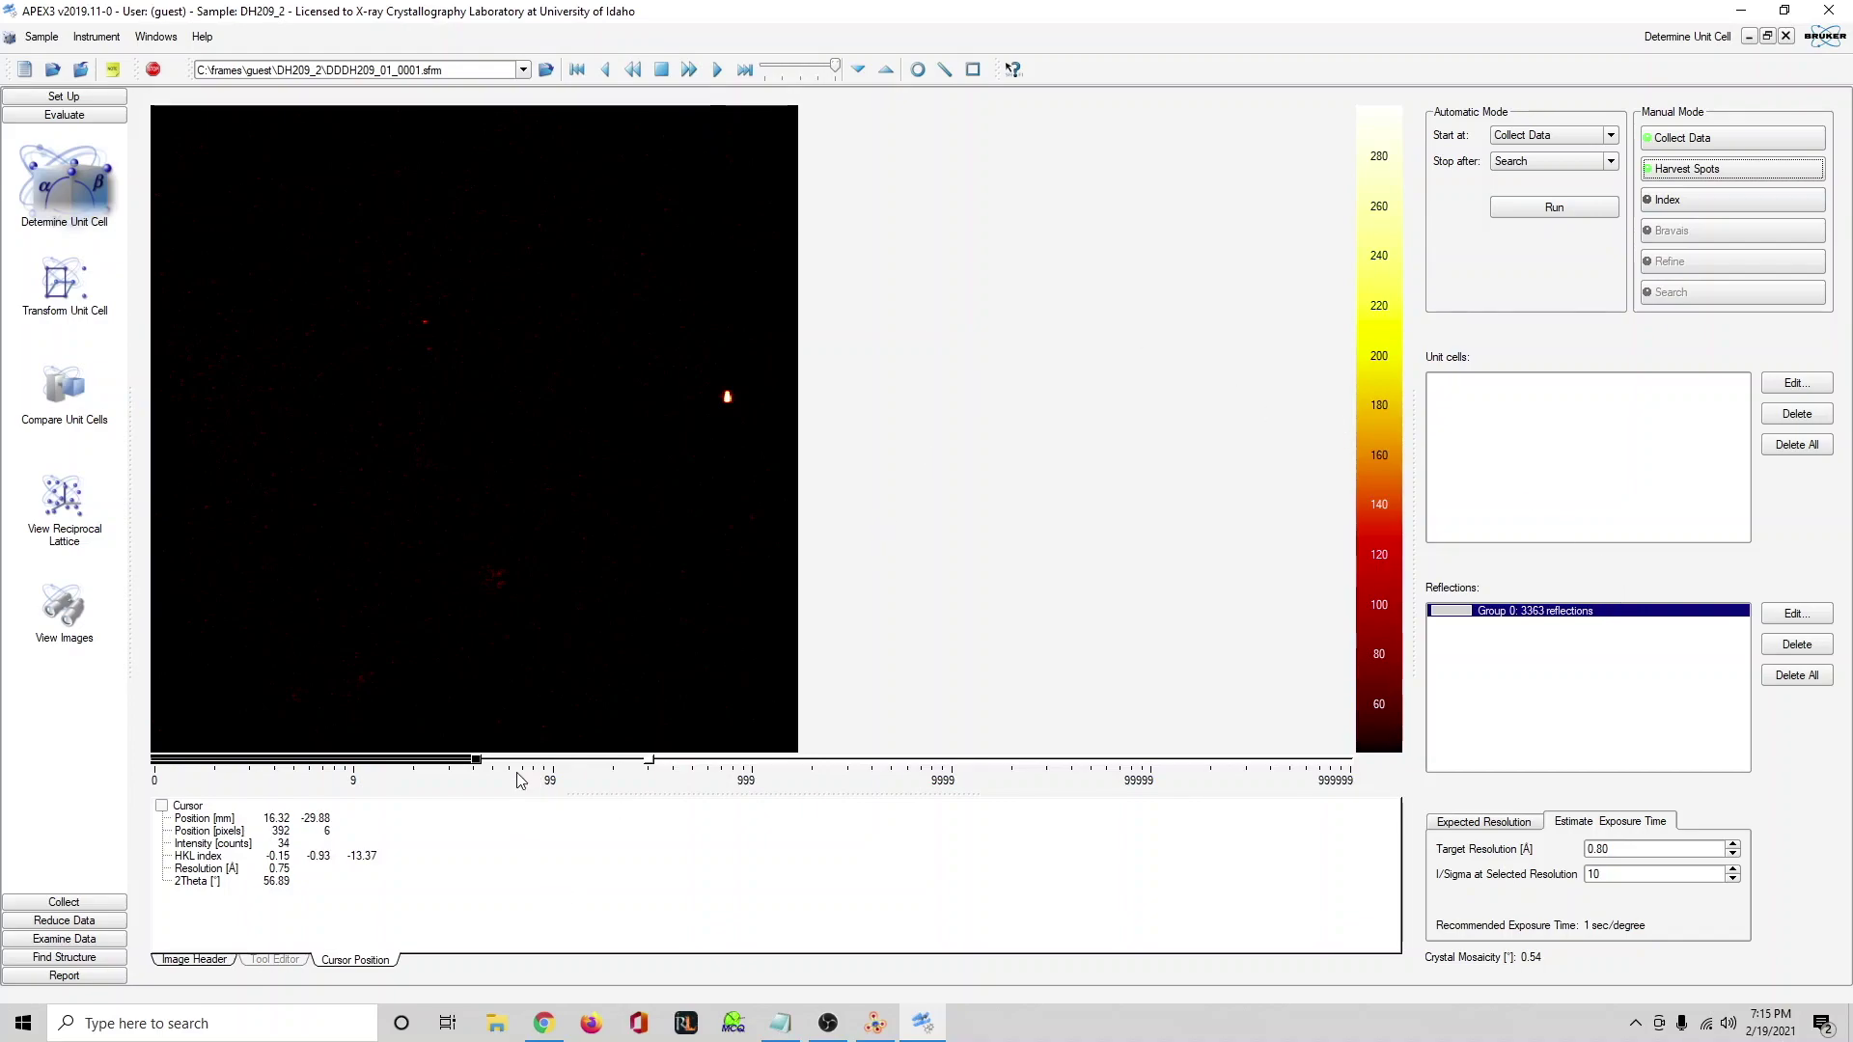
Advance to frame DDDH209_01_0002.sfrm and stretch its display intensity range from 0 to about 900 counts.
left_click_drag(477, 759, 155, 760)
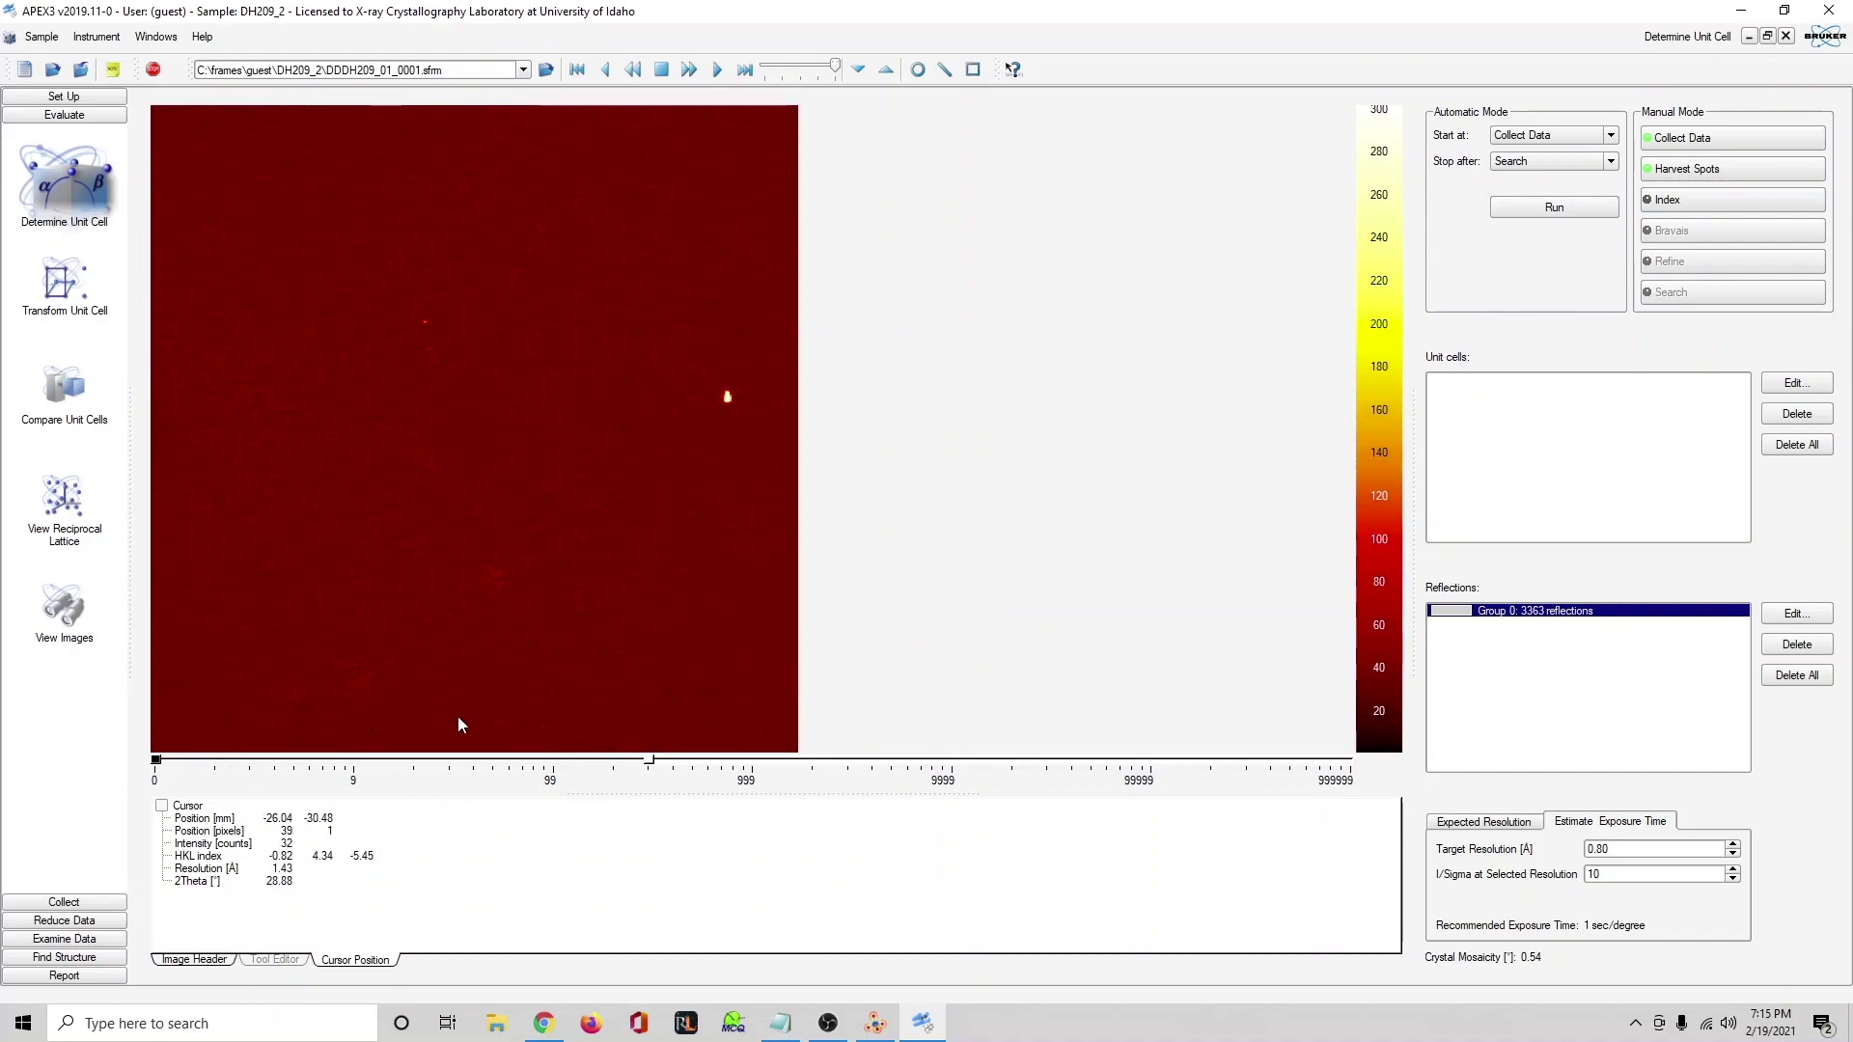
left_click_drag(652, 760, 762, 763)
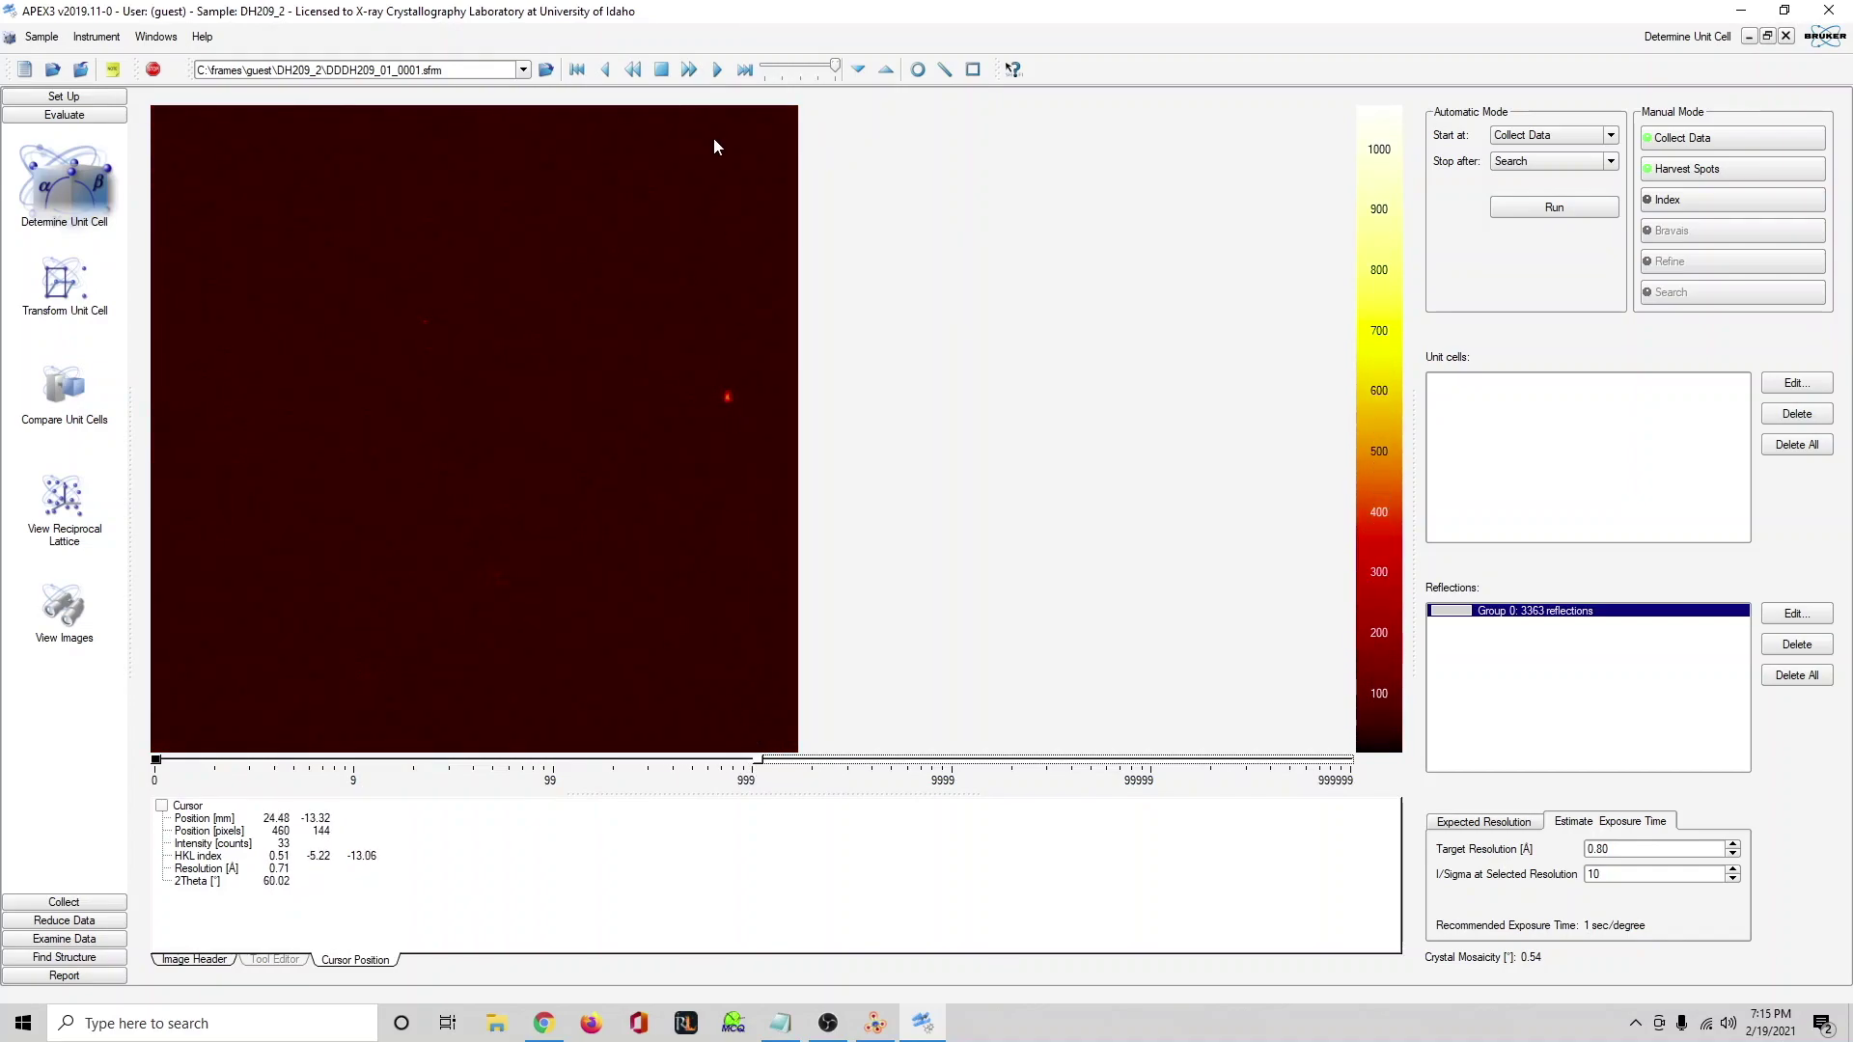
left_click(717, 69)
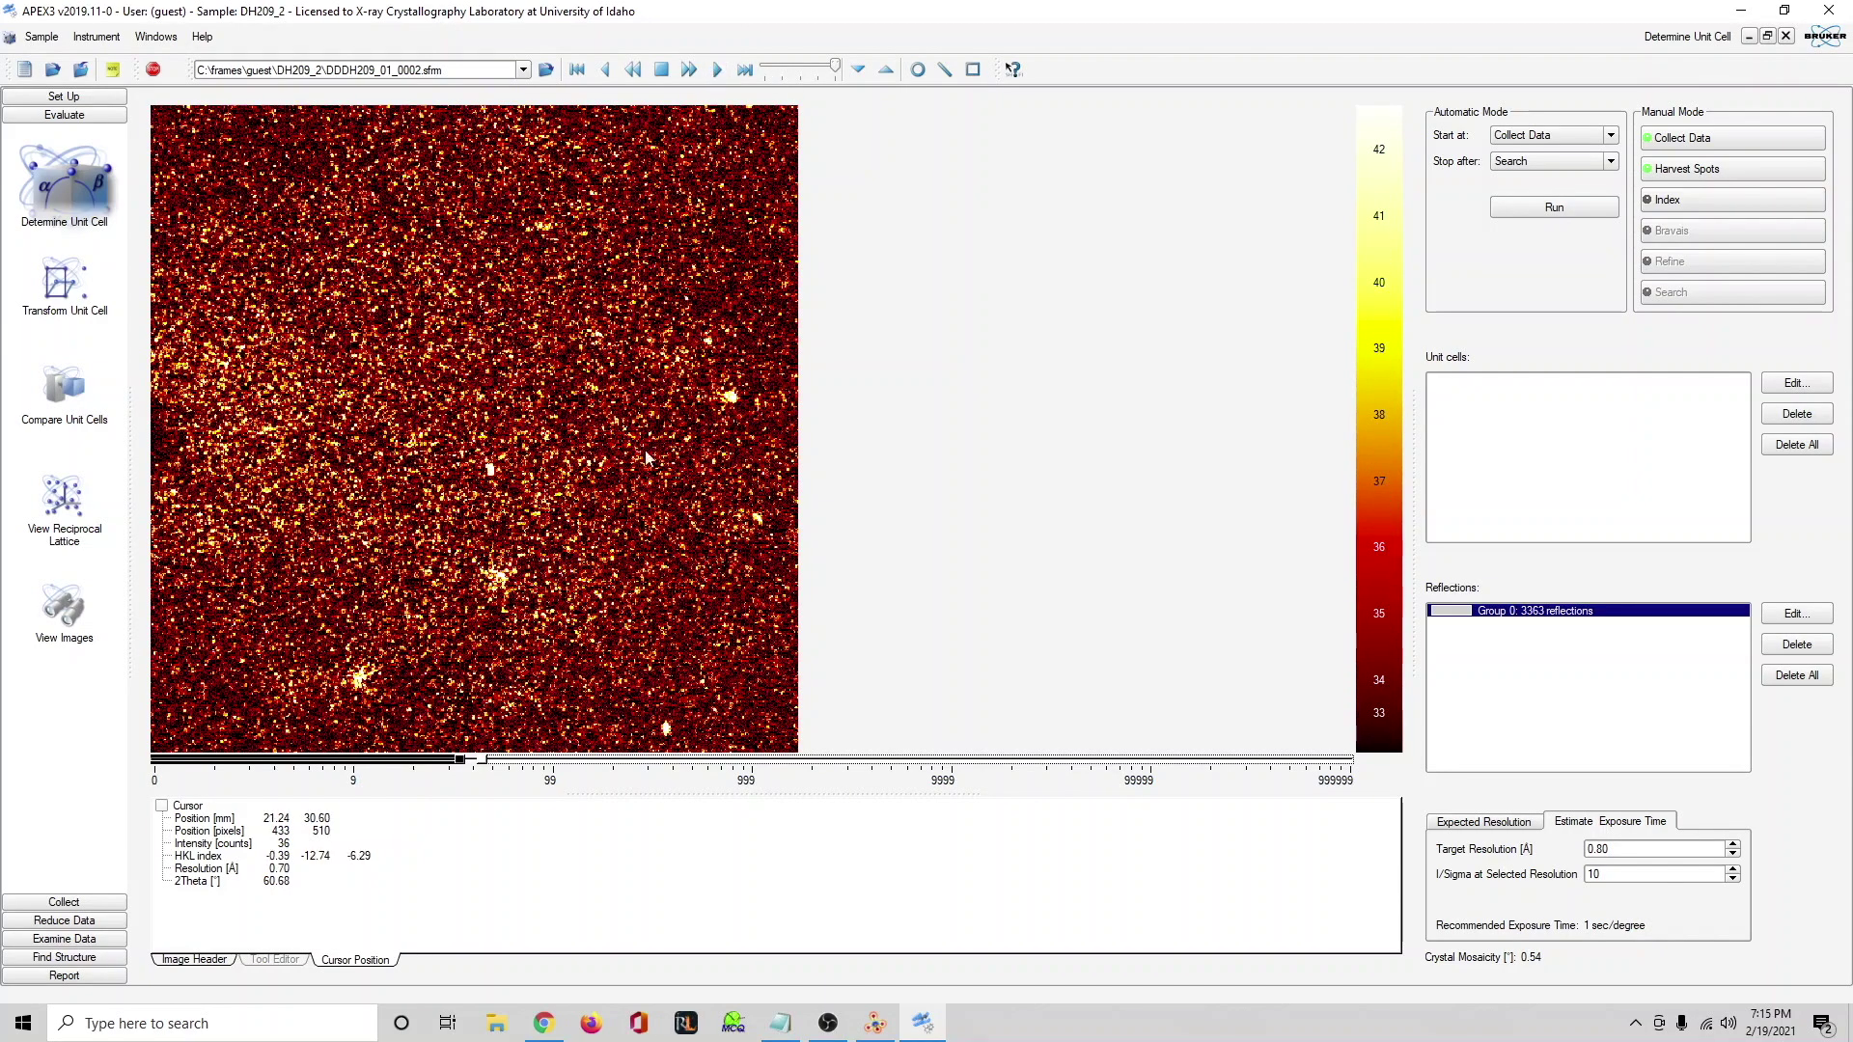
left_click_drag(439, 762, 155, 760)
left_click_drag(484, 765, 746, 763)
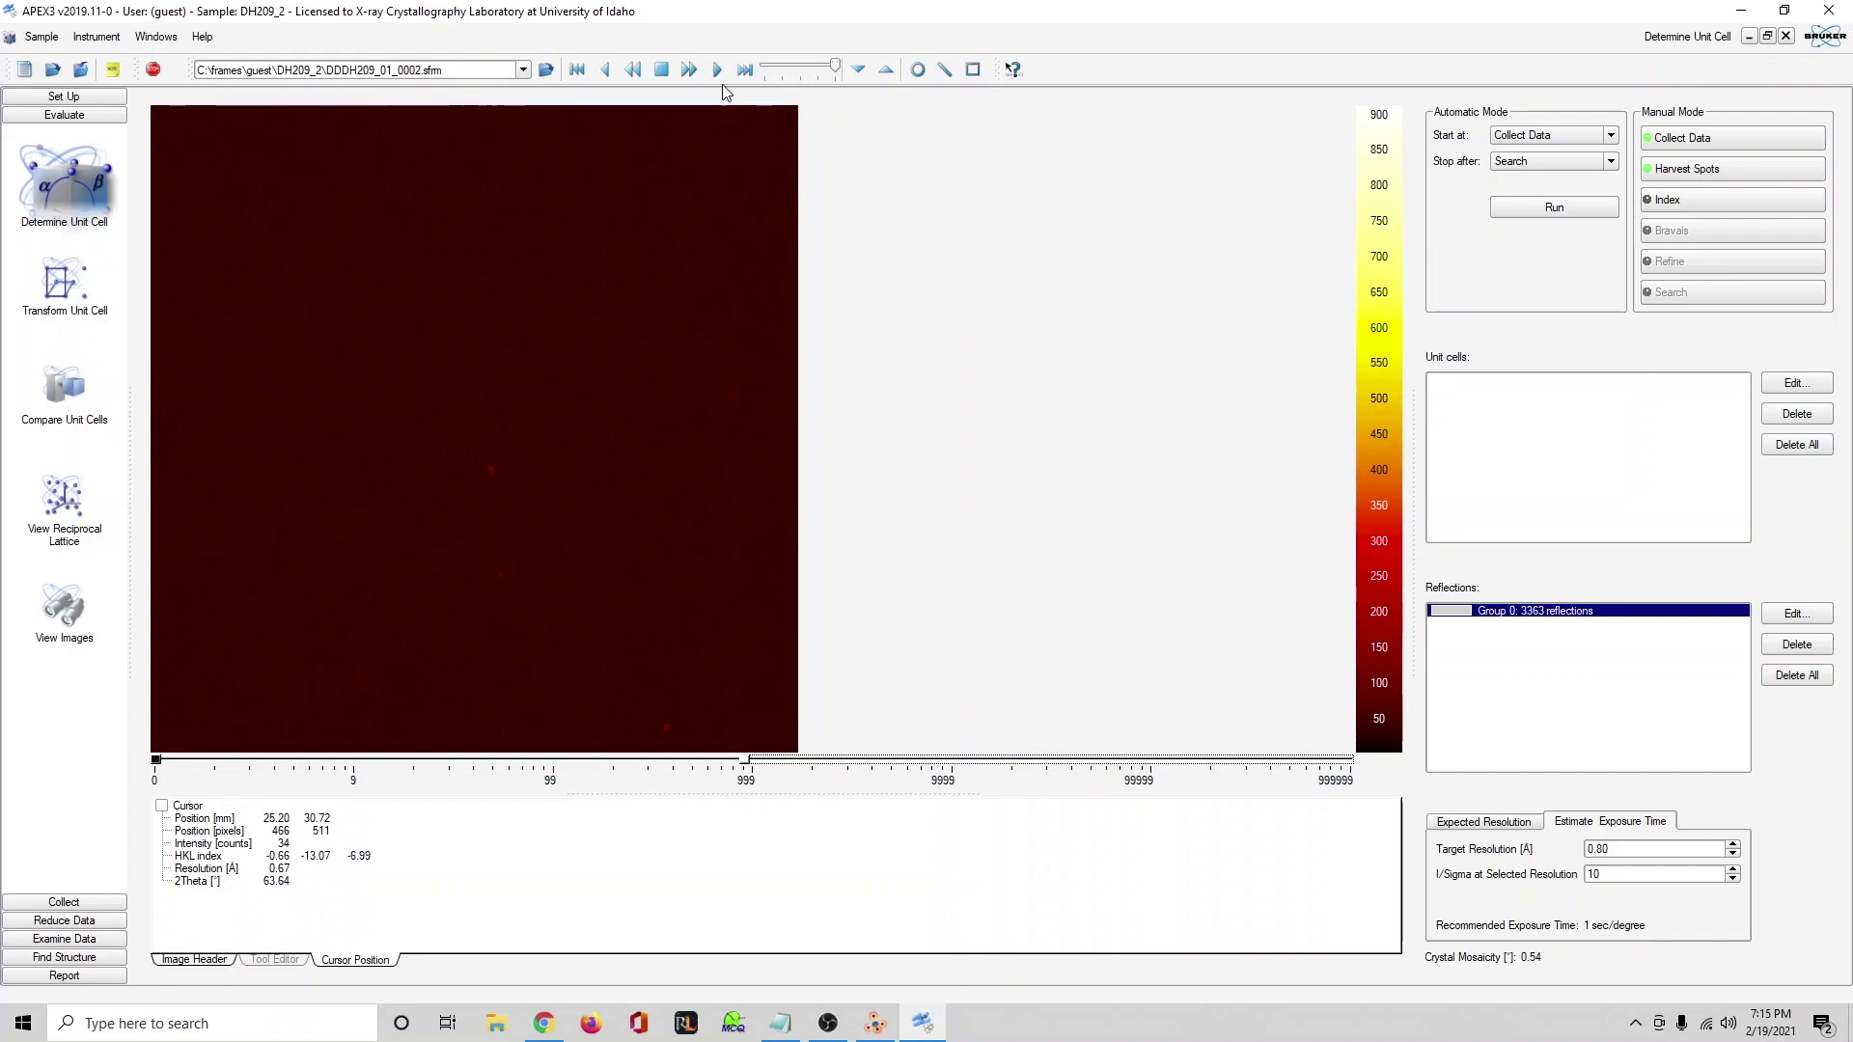
Play and step through the first run's diffraction images to frame DDDH209_01_0012.sfrm.
left_click(716, 69)
left_click(688, 68)
left_click(608, 70)
left_click(608, 70)
left_click(608, 70)
left_click(608, 70)
left_click(608, 69)
left_click(717, 69)
Box the bright spot near the lower edge of the diffraction image and examine its intensity profile in a rotated 3D View.
left_click(973, 69)
left_click(365, 677)
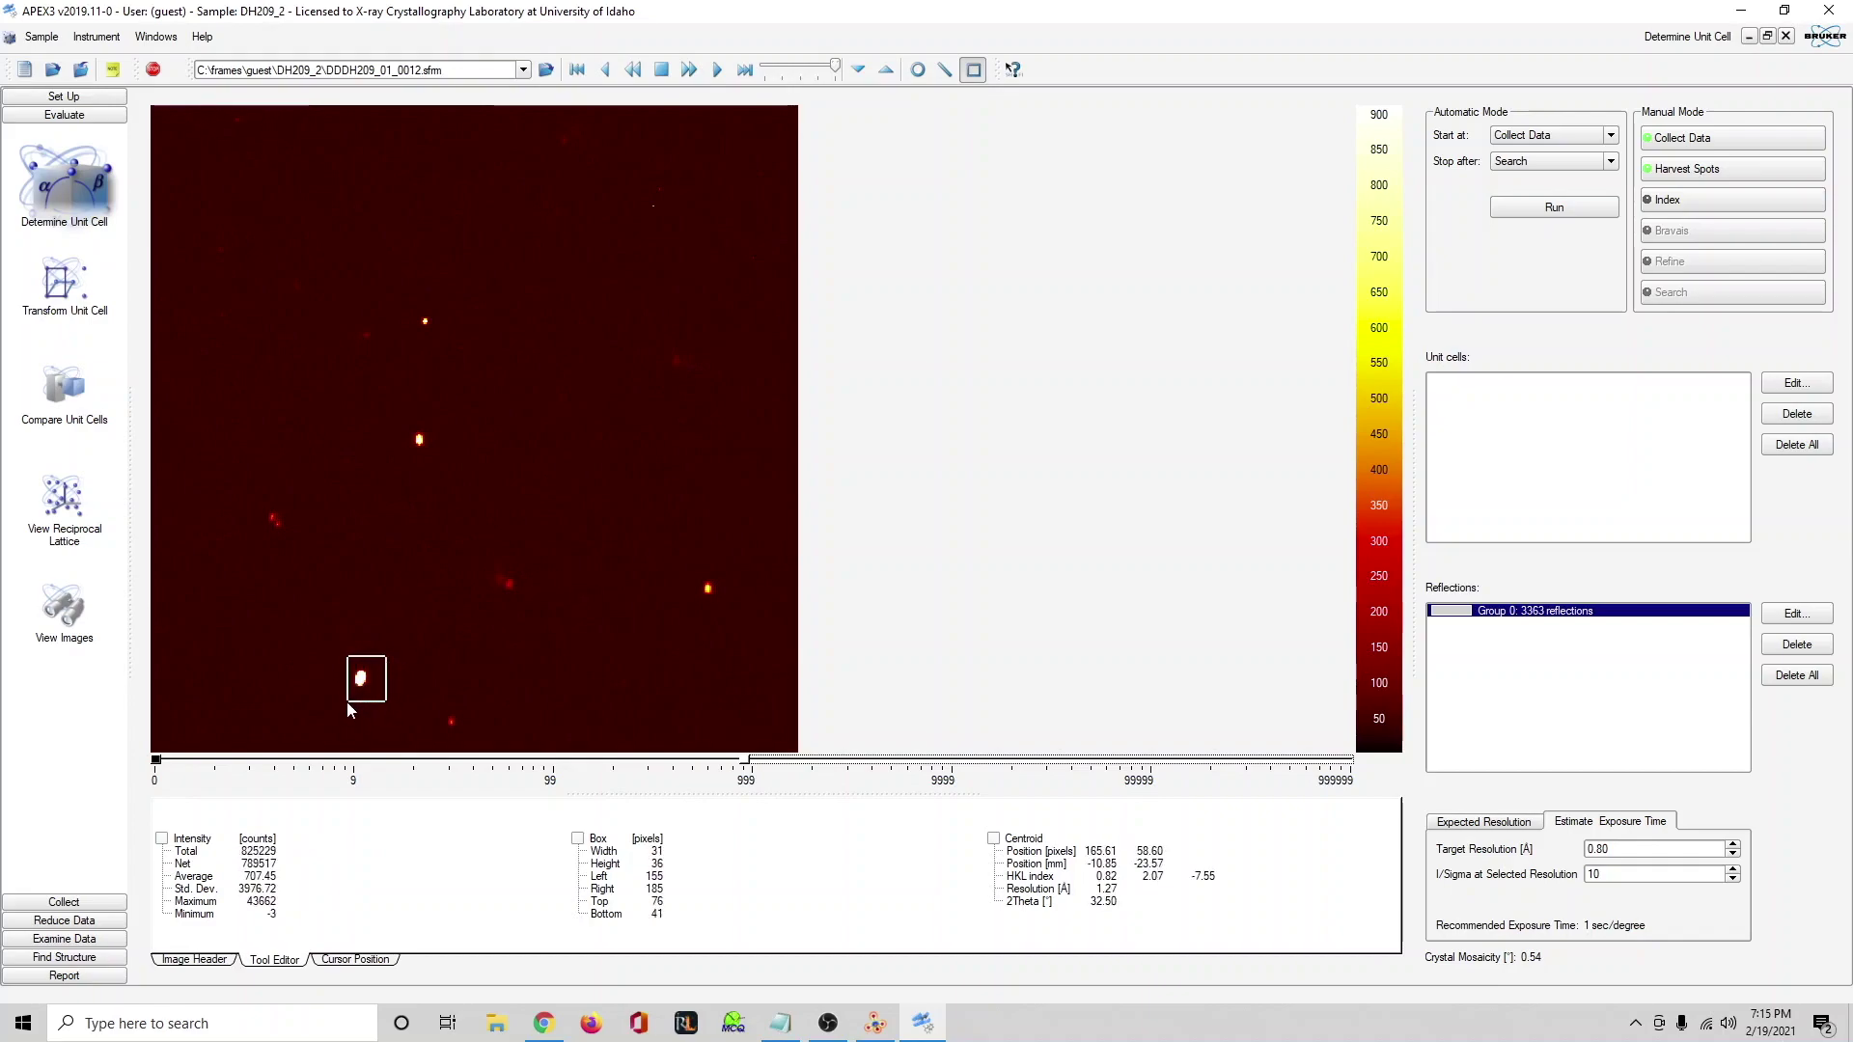
right_click(362, 679)
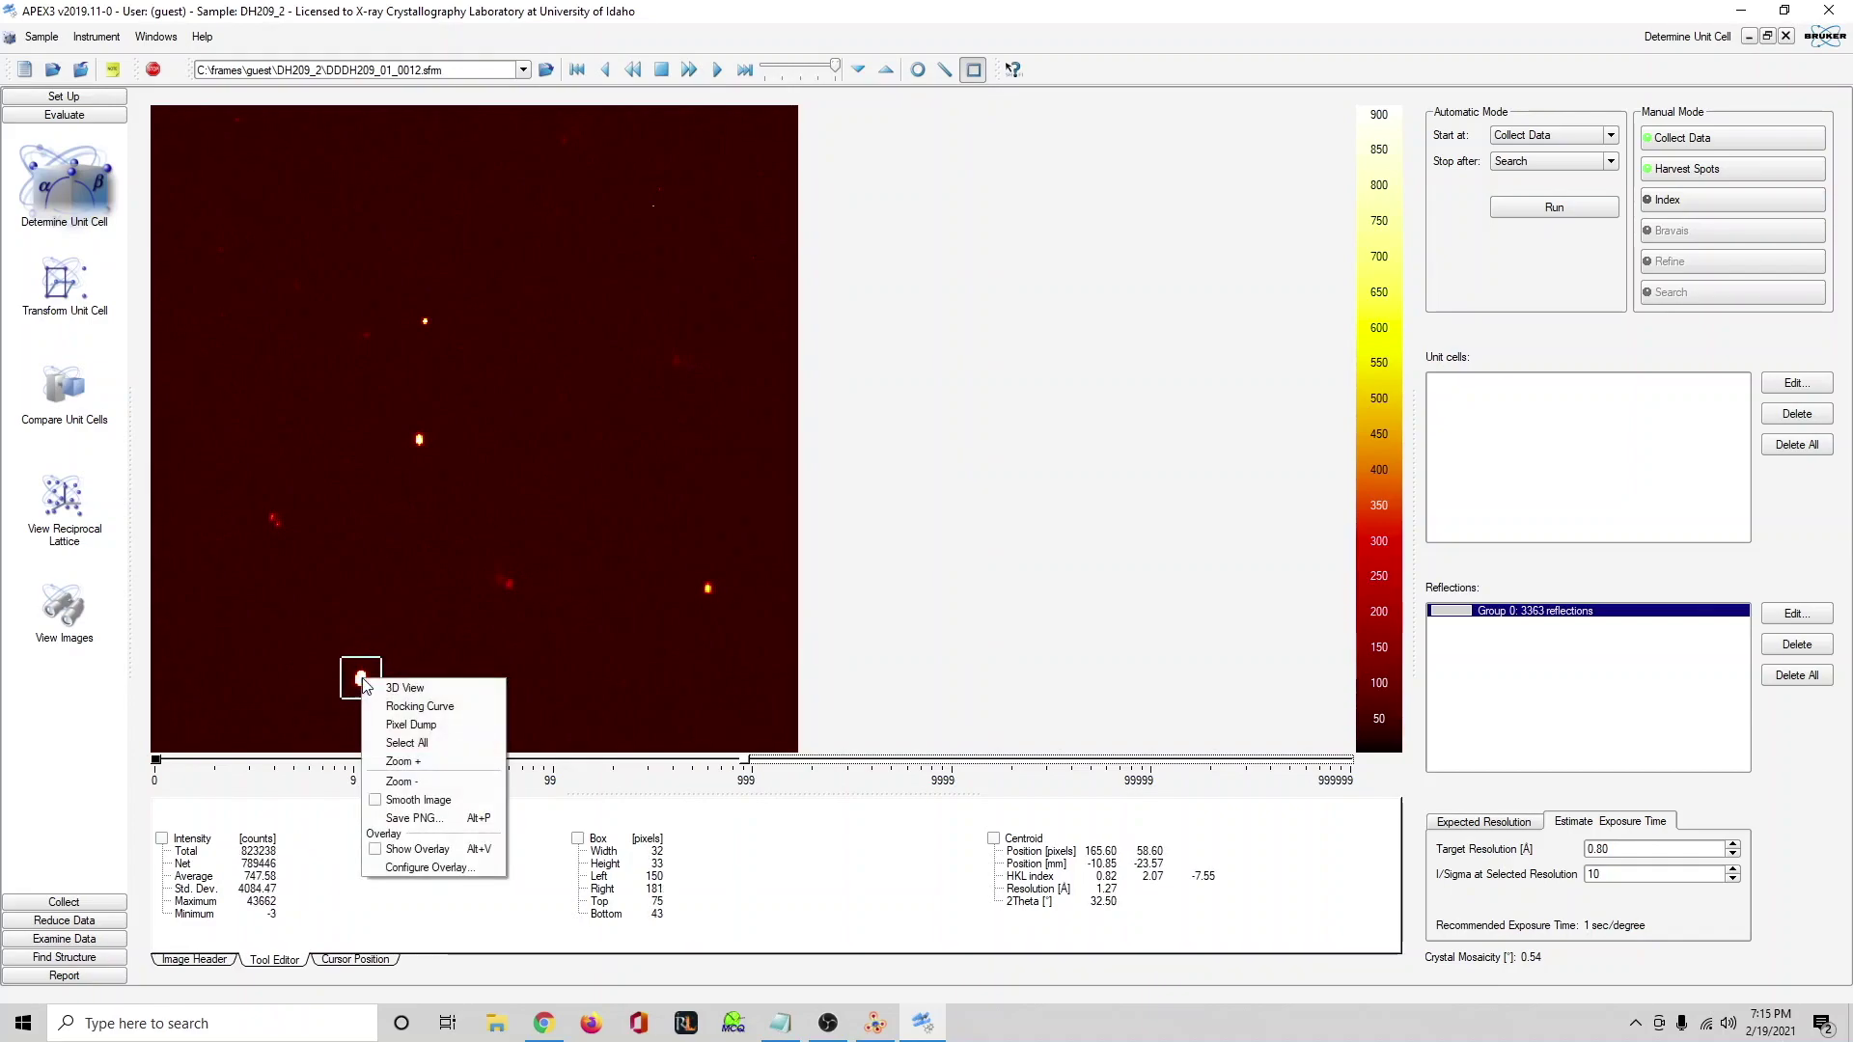
left_click(402, 691)
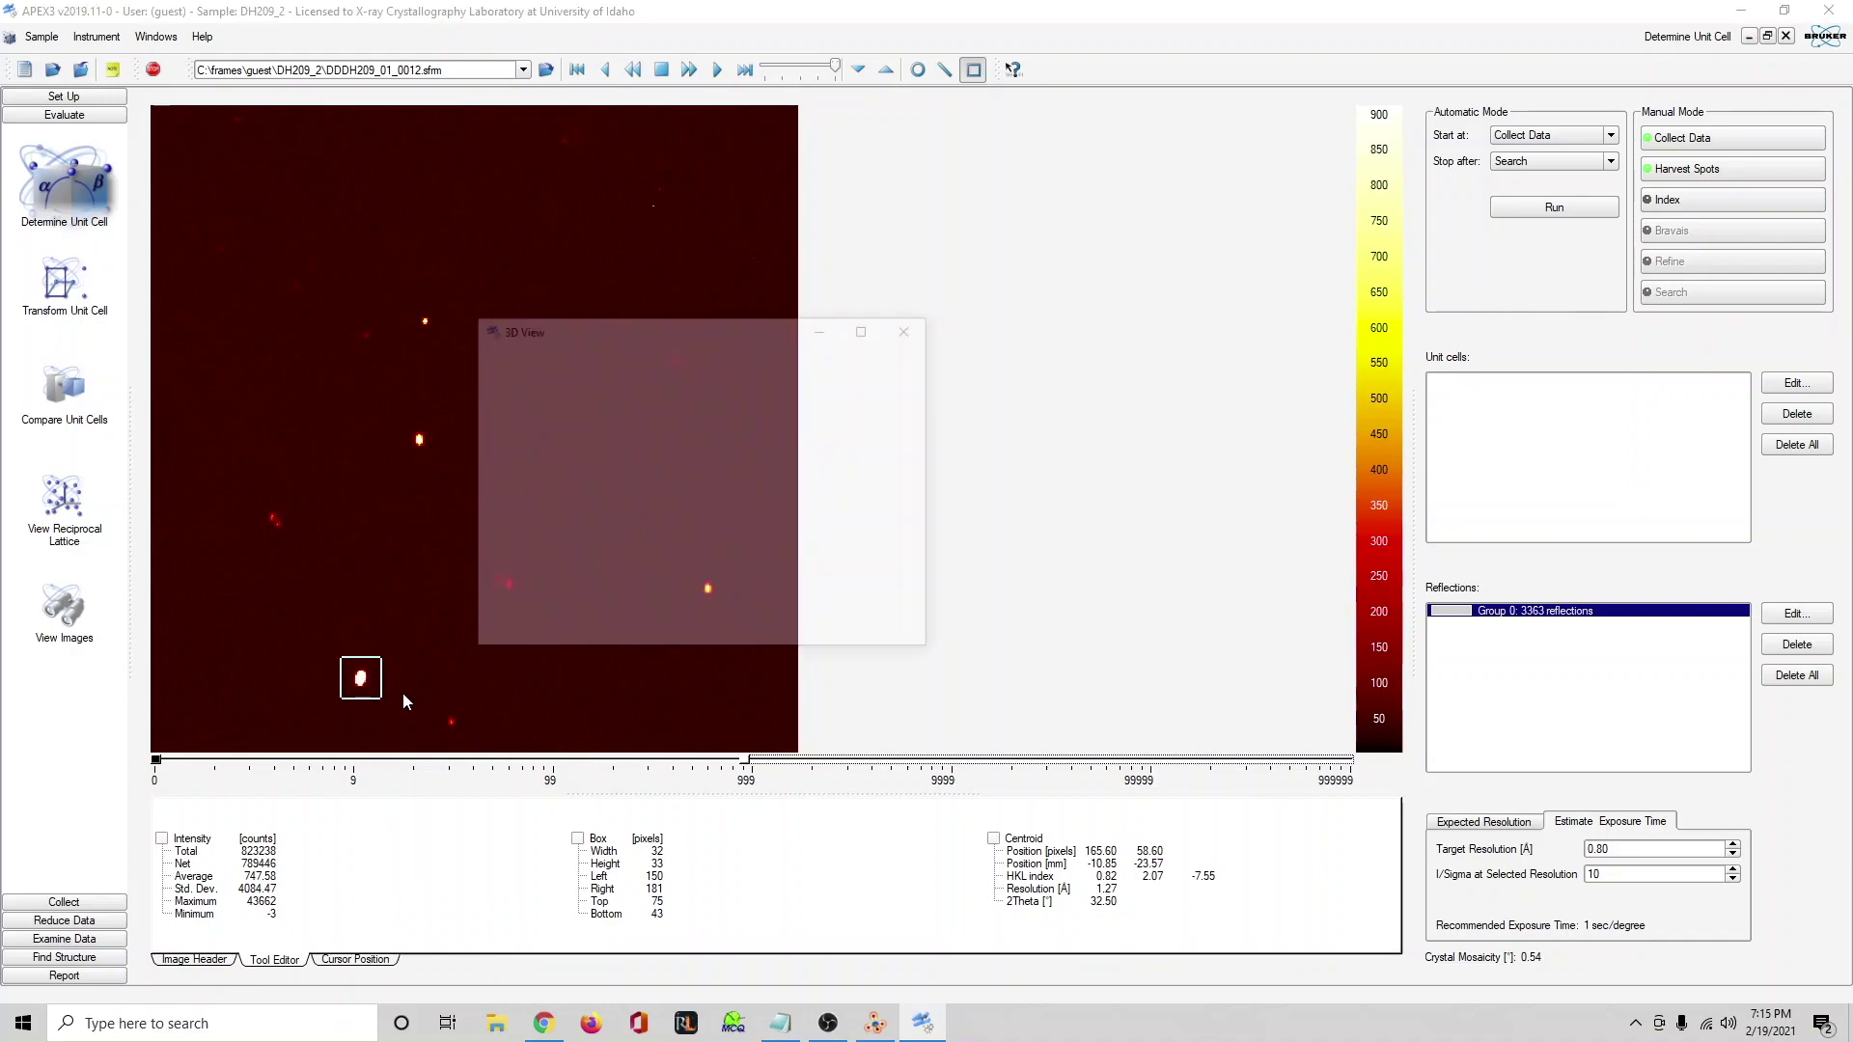
left_click_drag(763, 513, 721, 413)
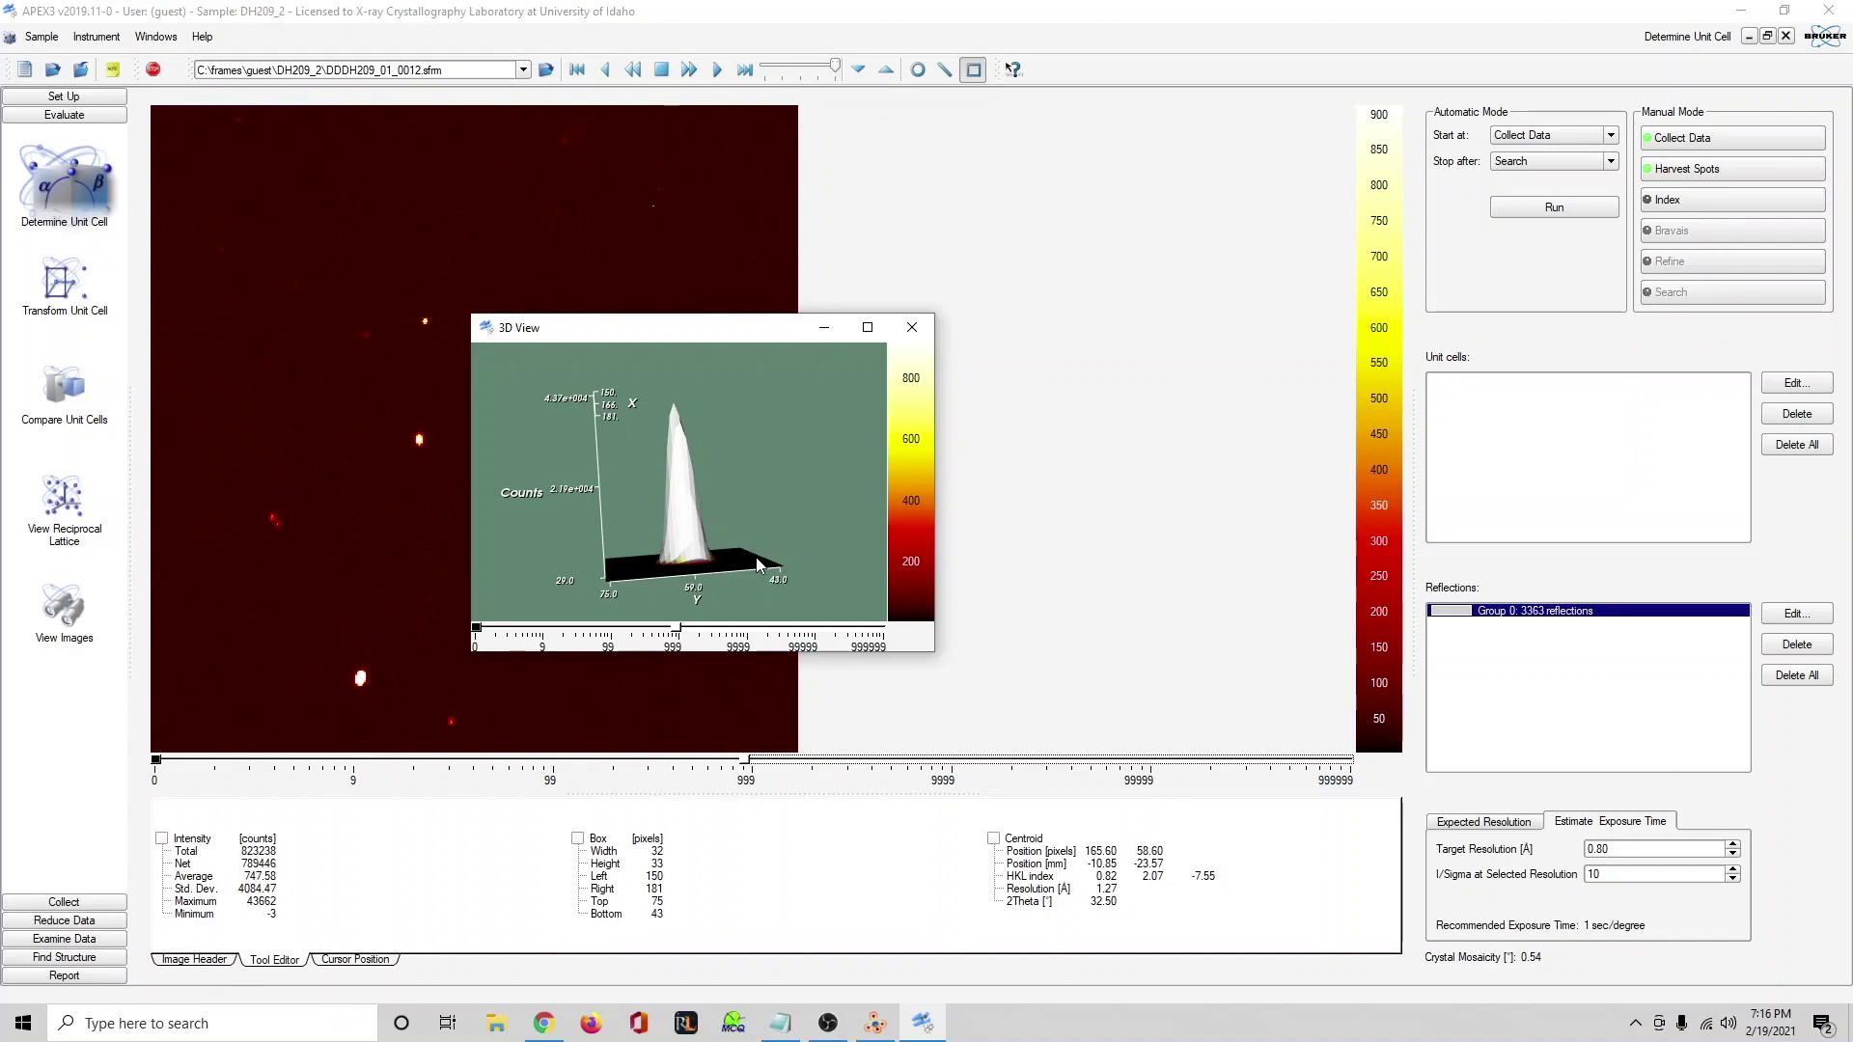
left_click(902, 329)
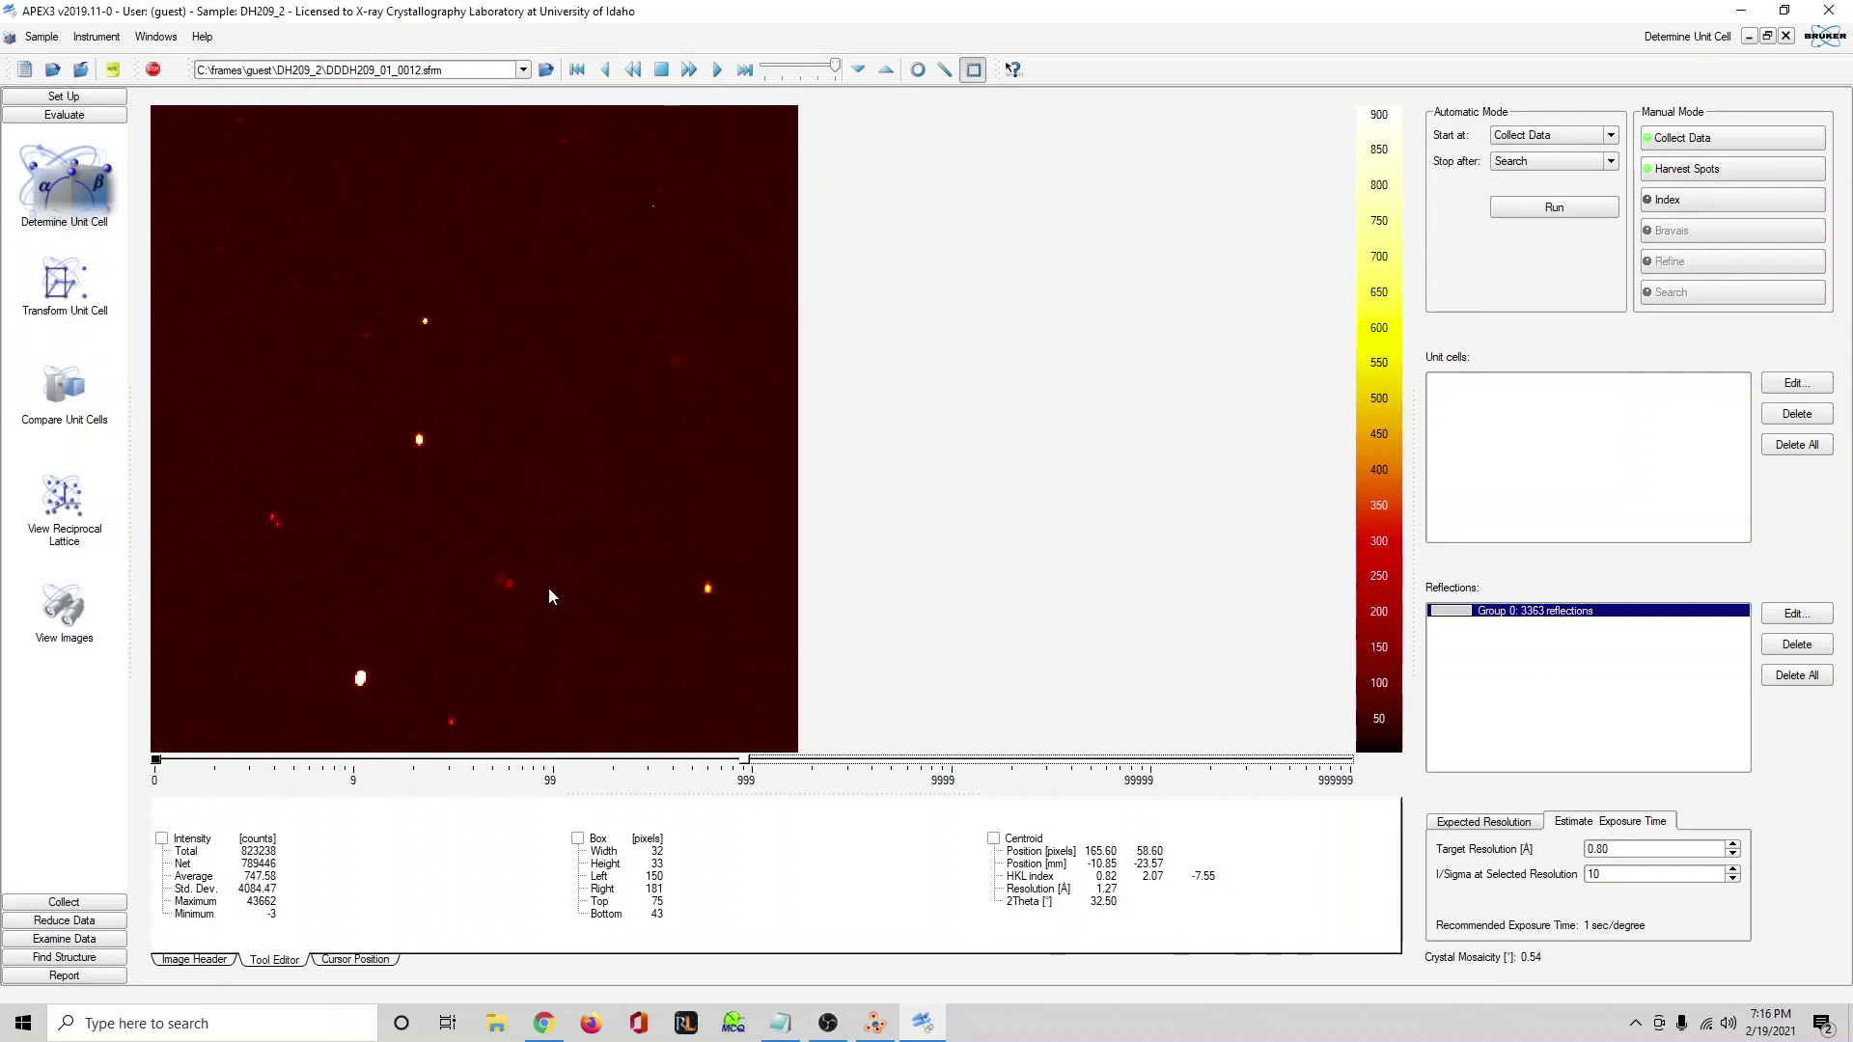
left_click_drag(749, 767, 758, 766)
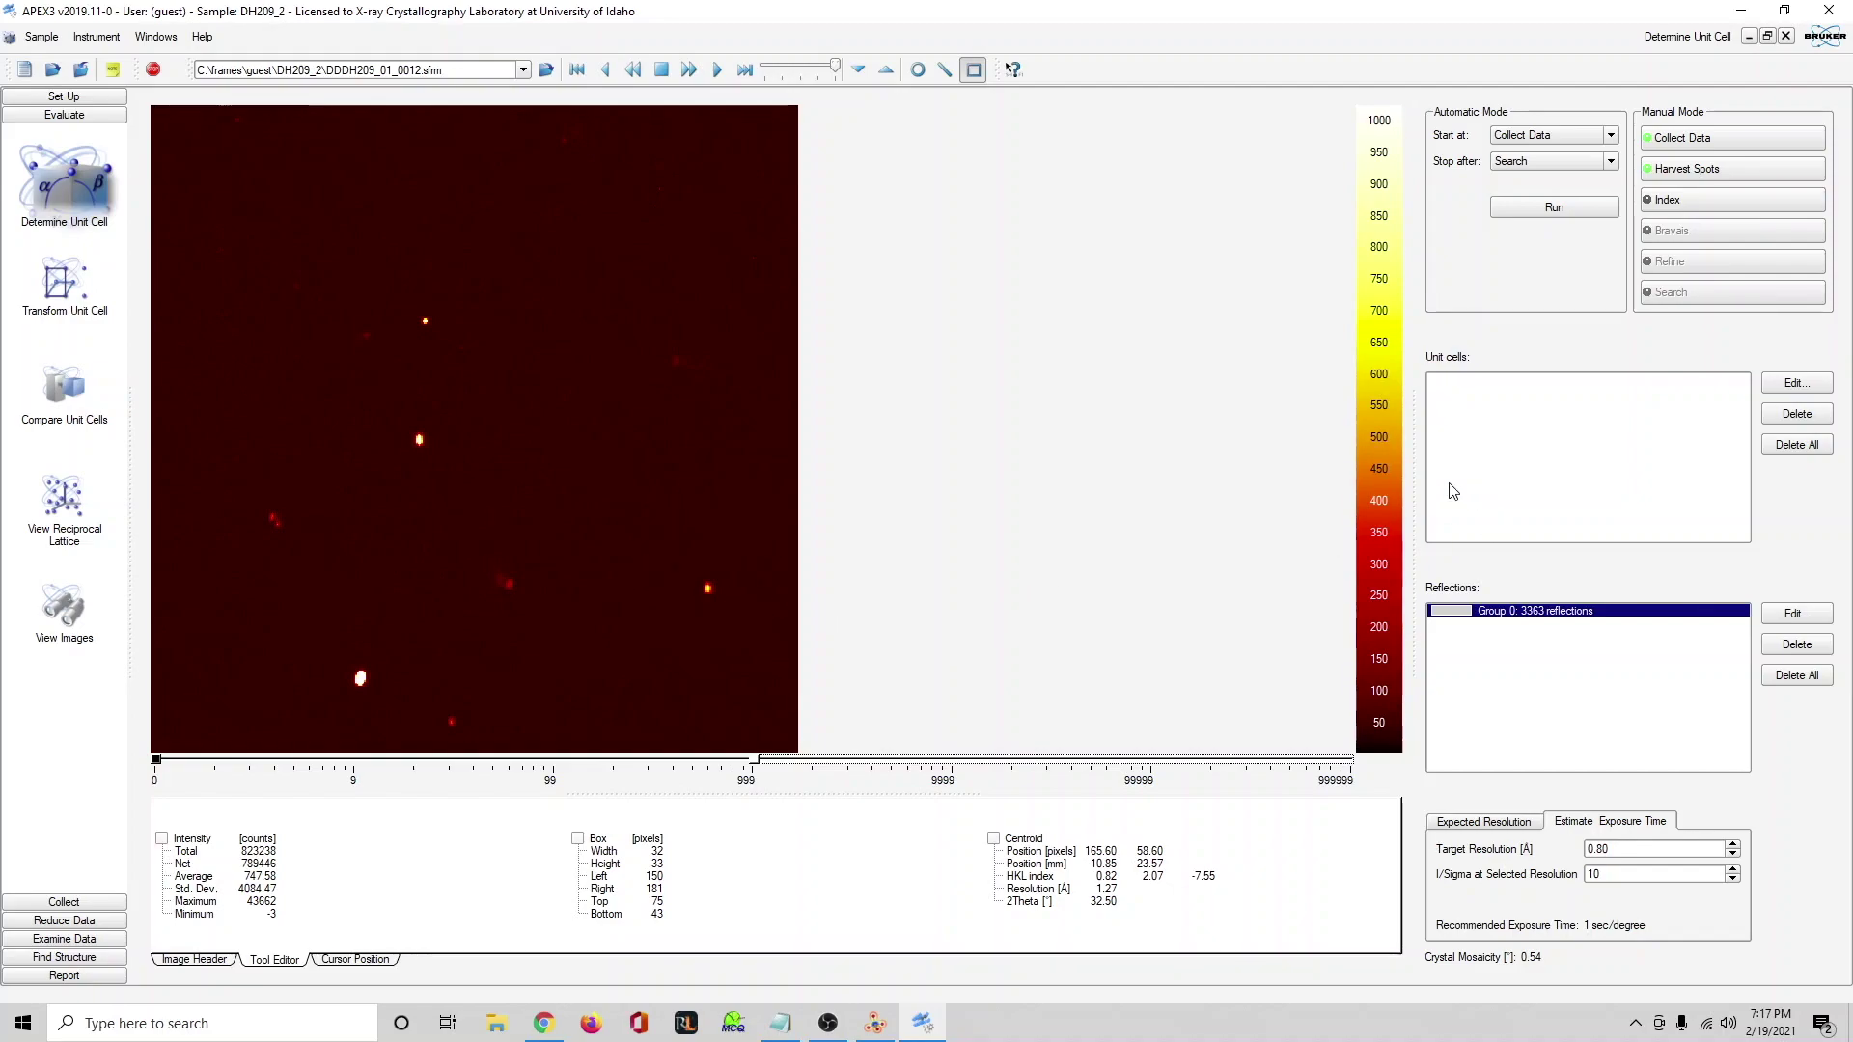
Index the Group 0 reflections by Difference Vectors and Fast Fourier Transform, and refine and accept the Fast Fourier Transform cell.
left_click(1774, 201)
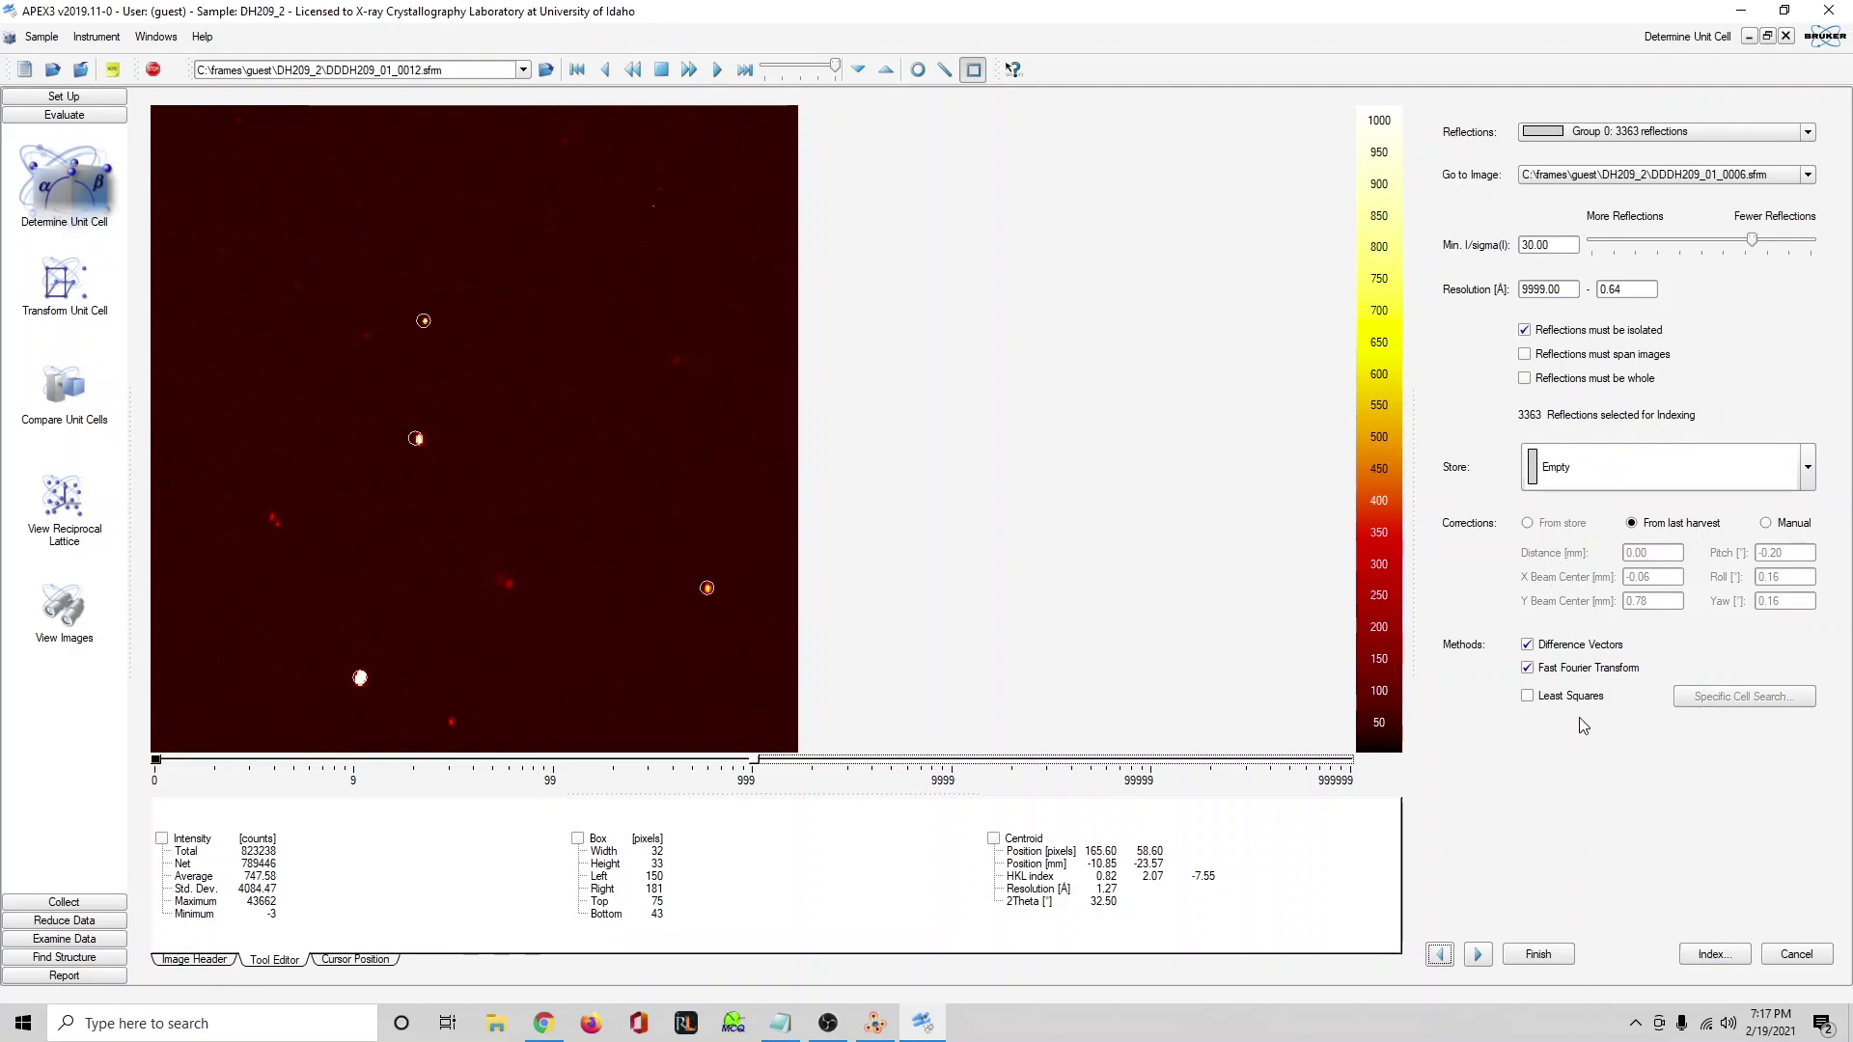
left_click(1714, 952)
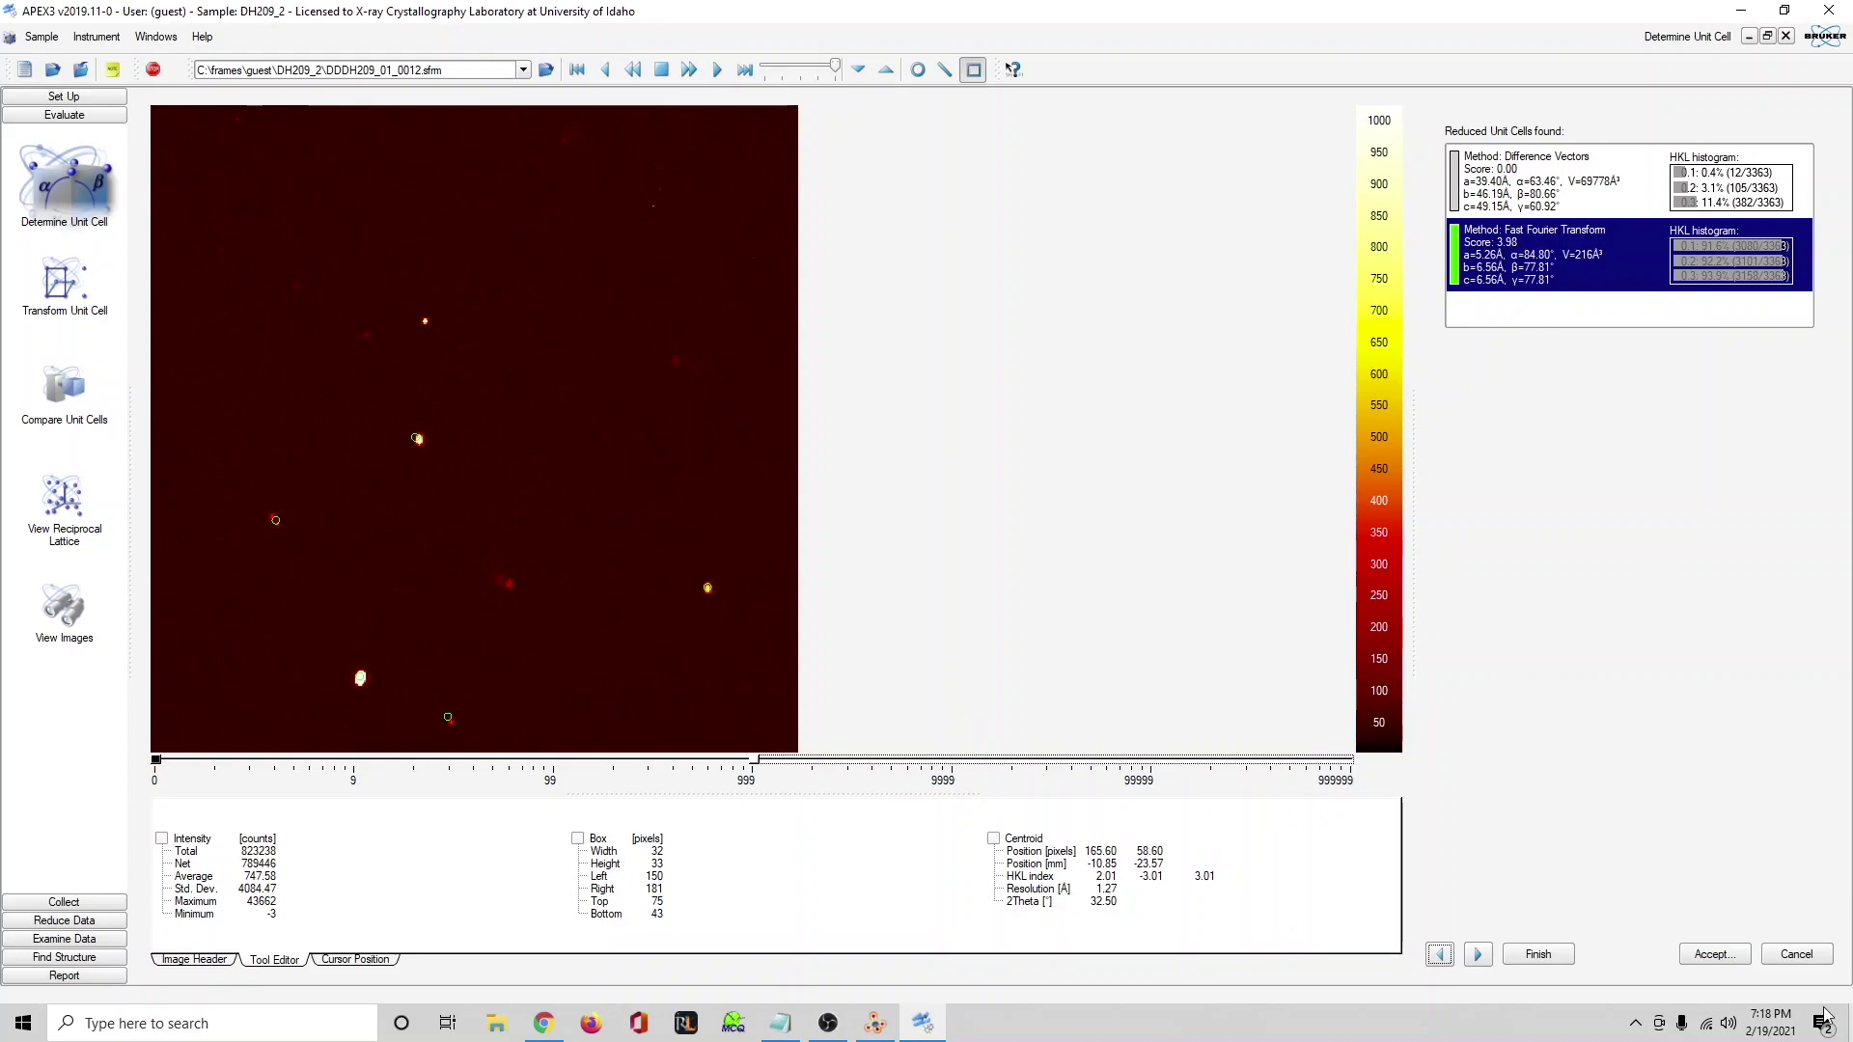
left_click(1719, 954)
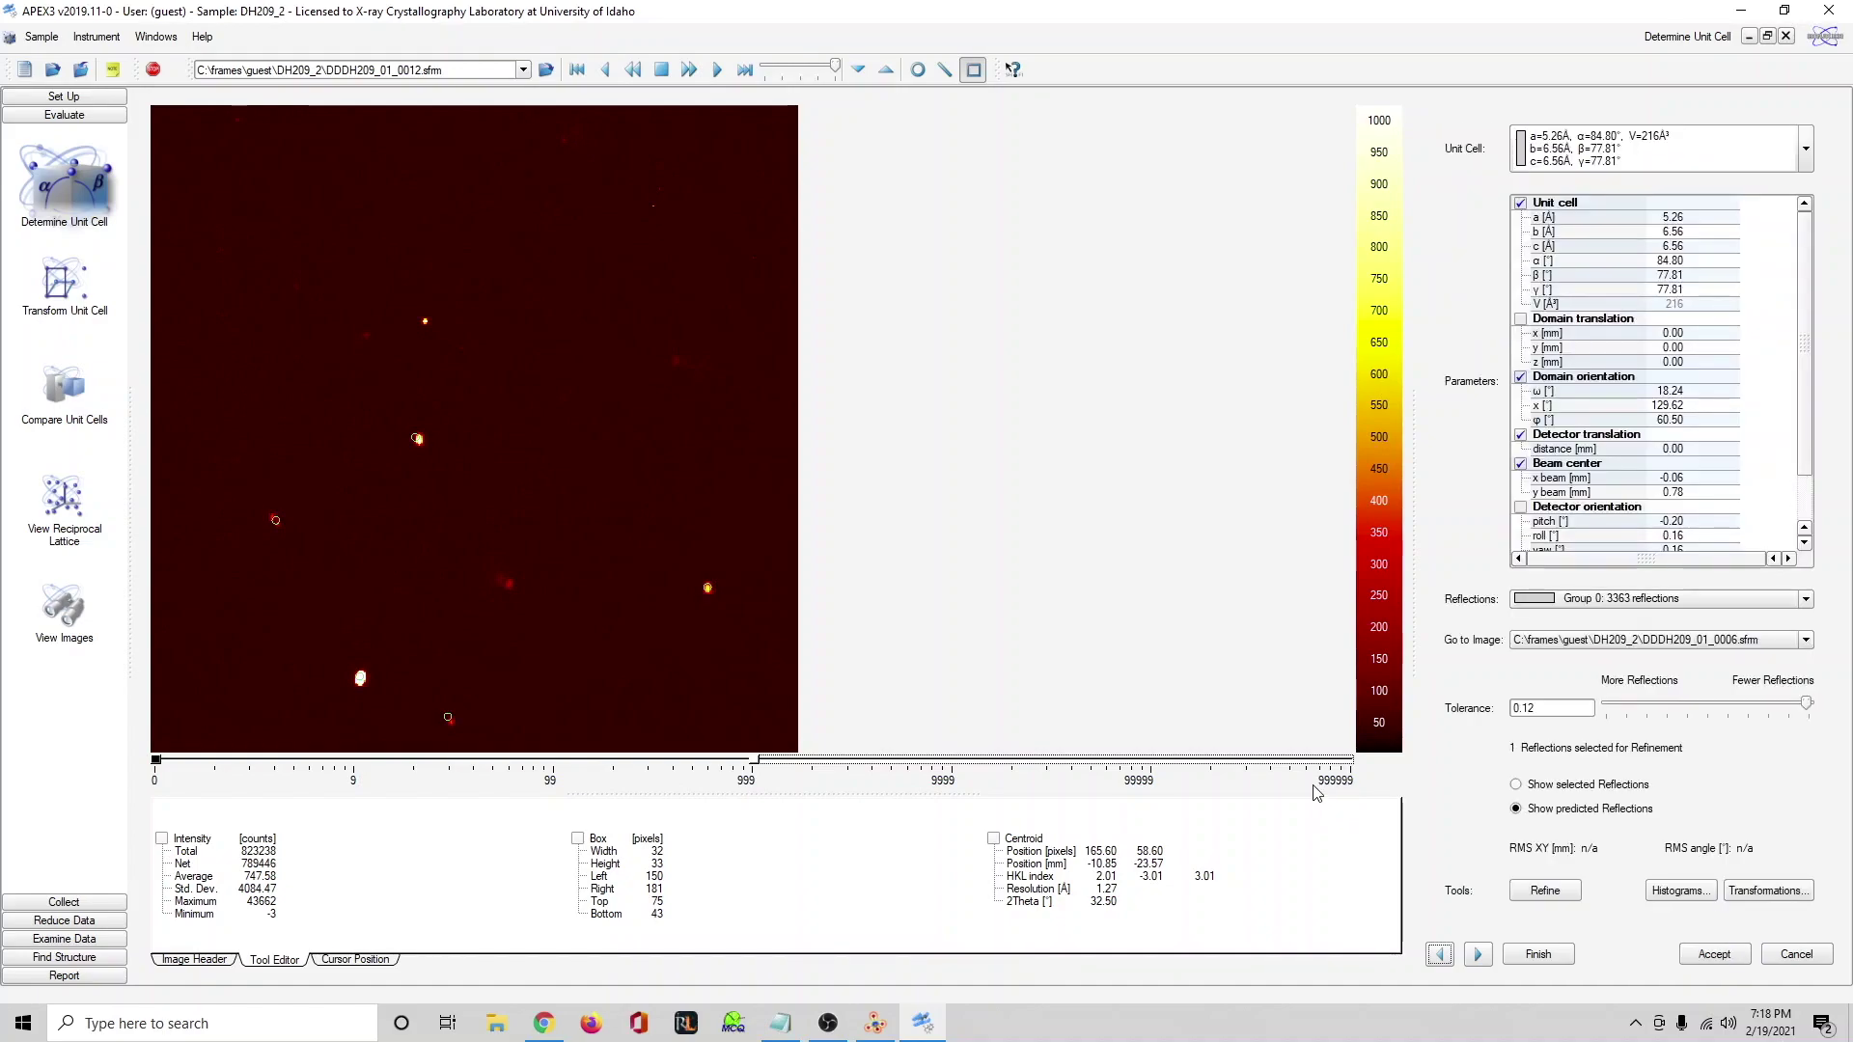
left_click(1544, 889)
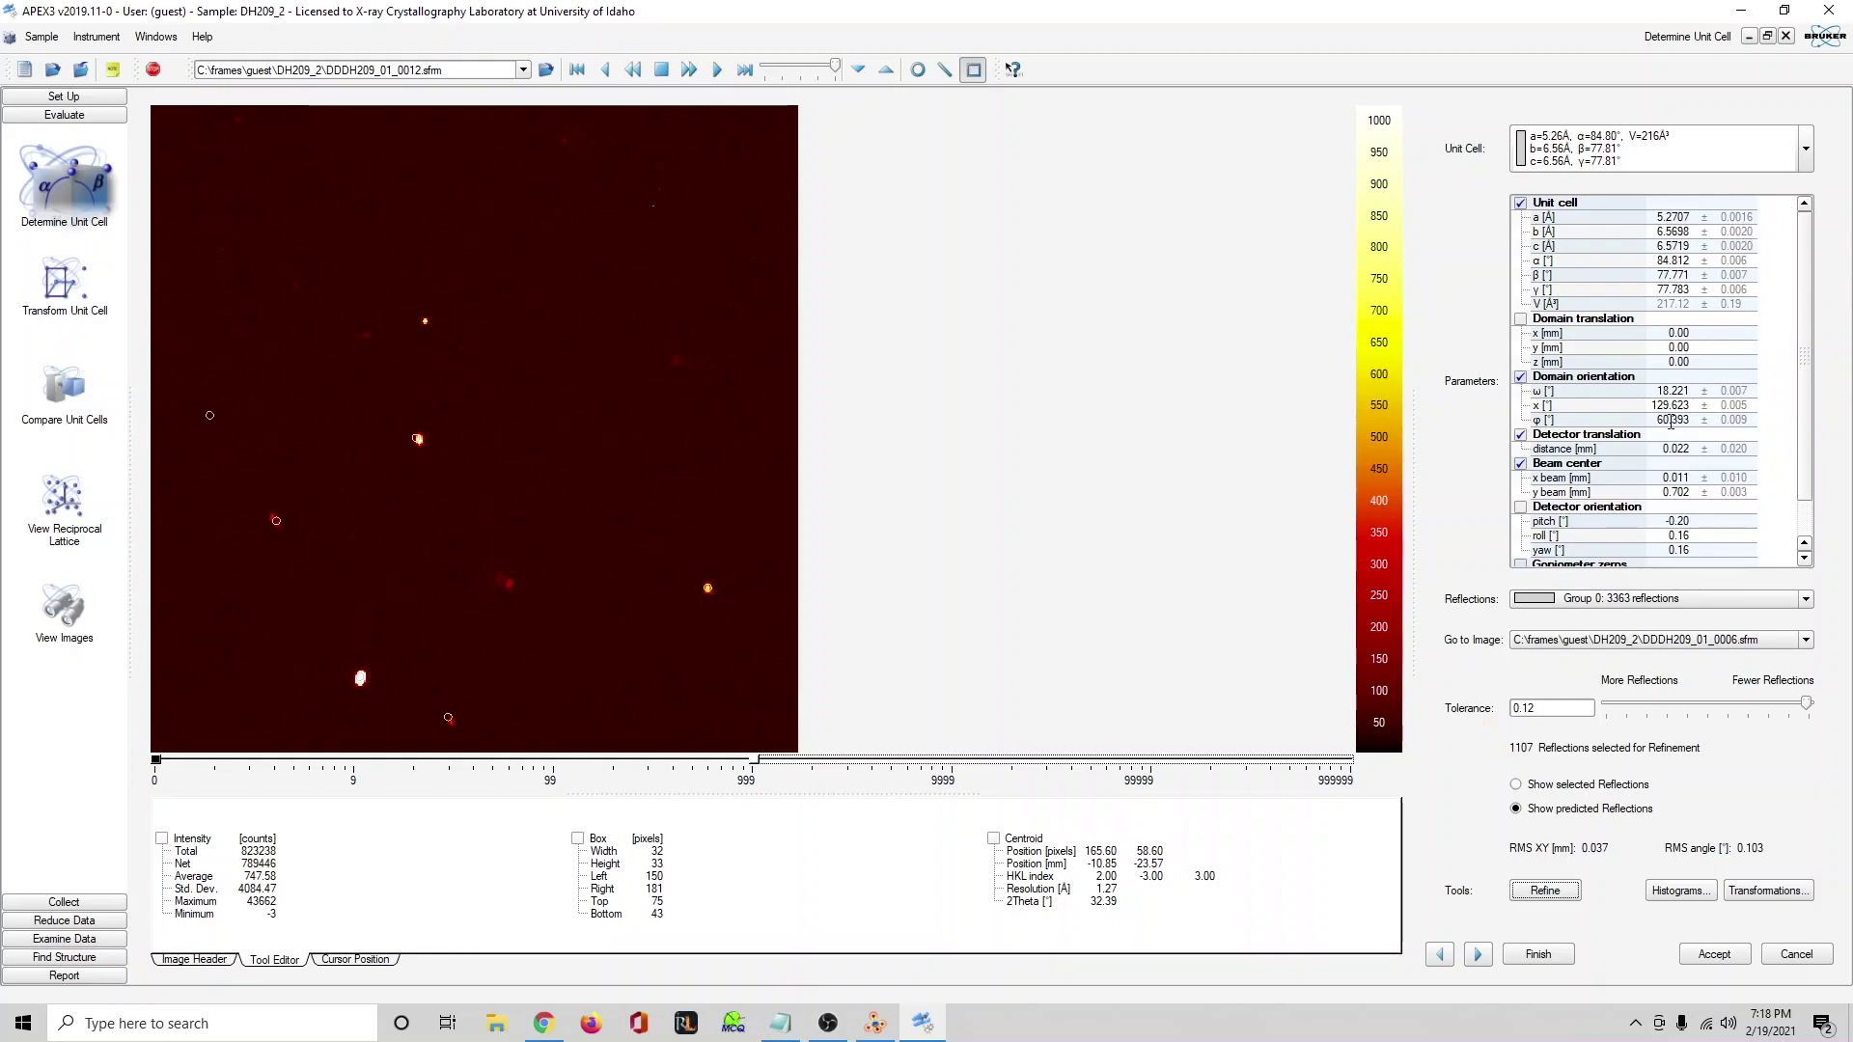
left_click(1708, 954)
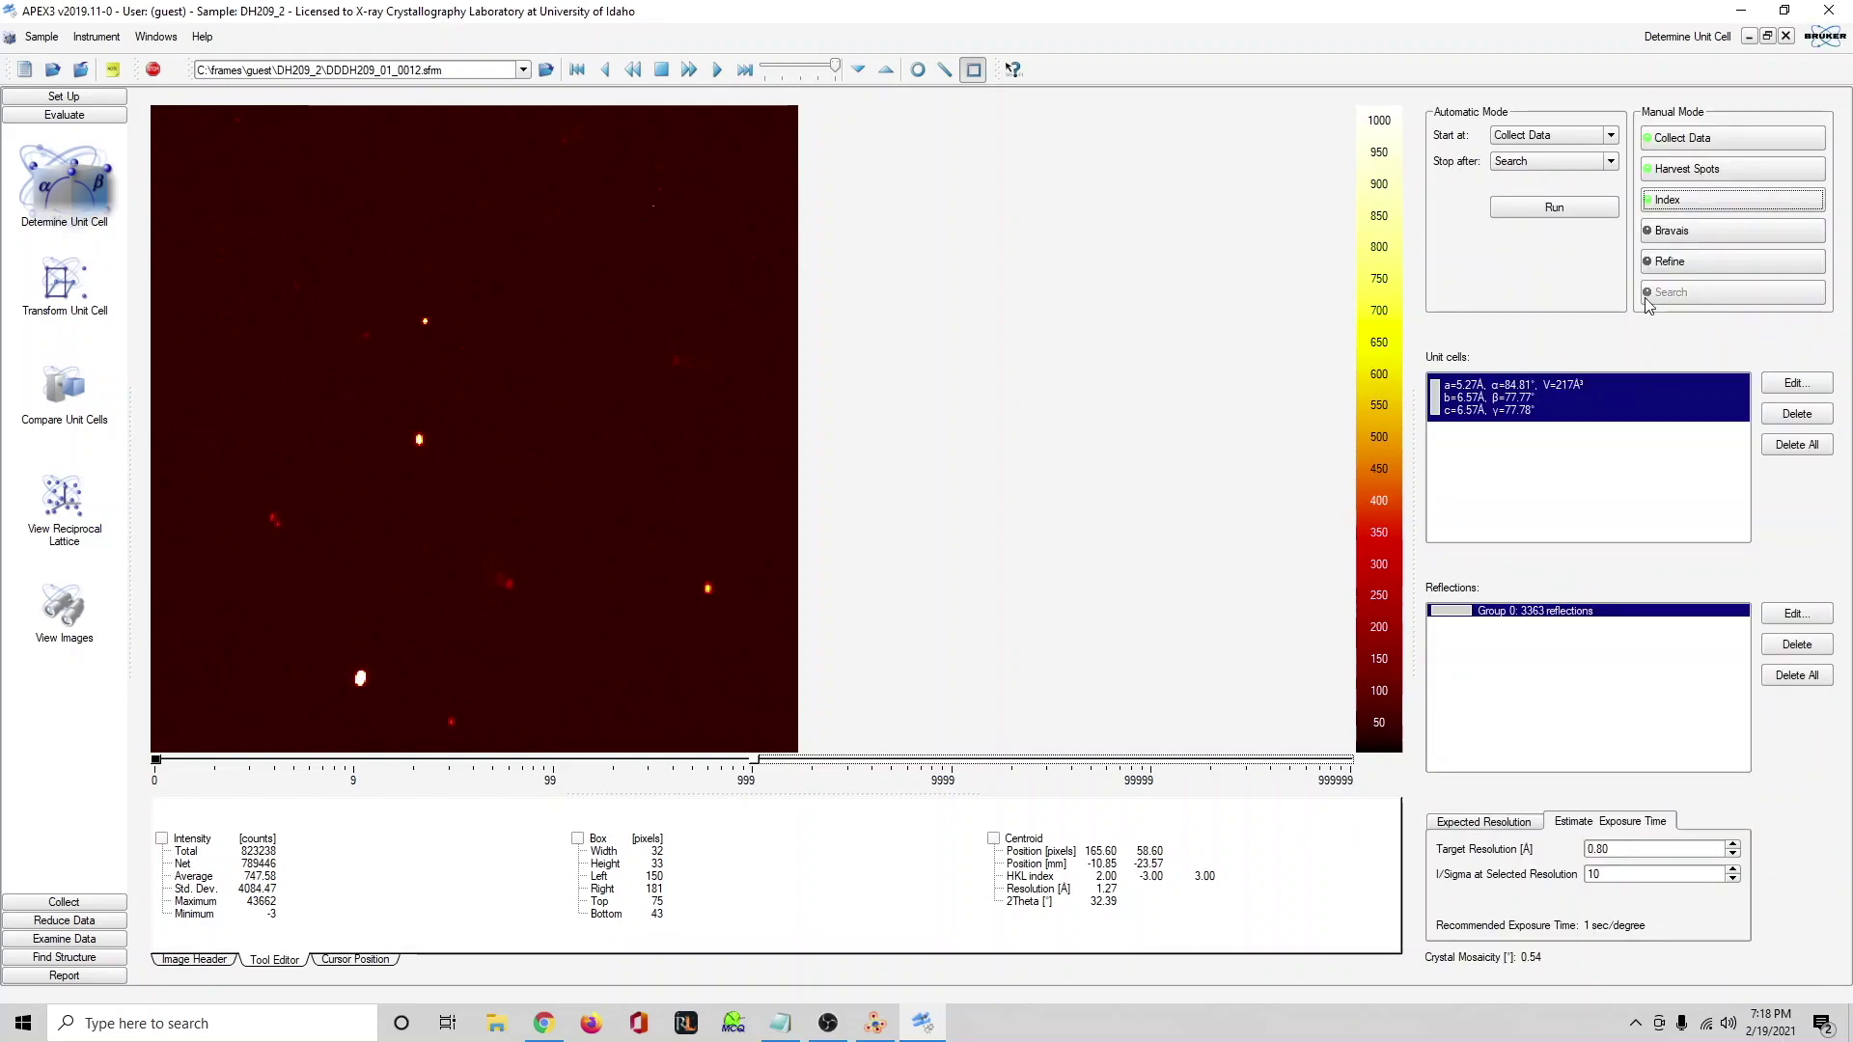
Accept the Monoclinic C Bravais lattice for the unit cell, and refine that cell twice before accepting it.
left_click(1677, 236)
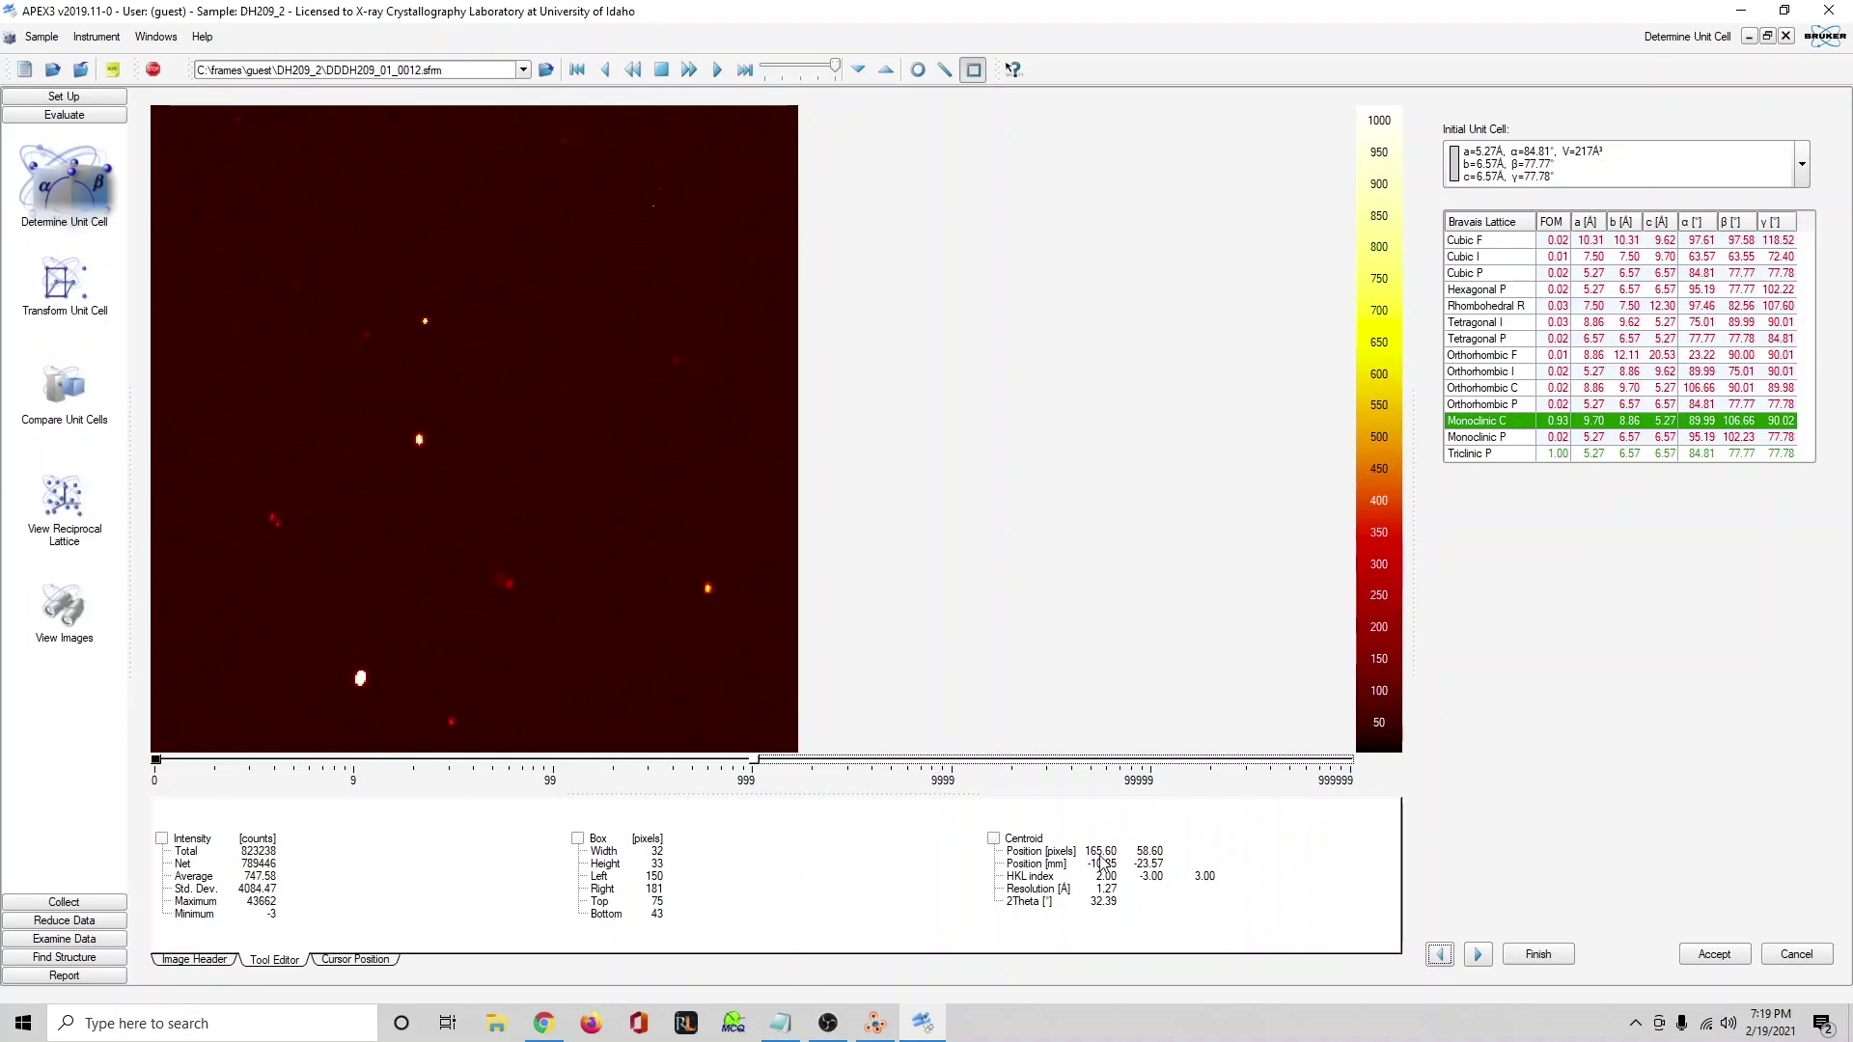
left_click(1726, 951)
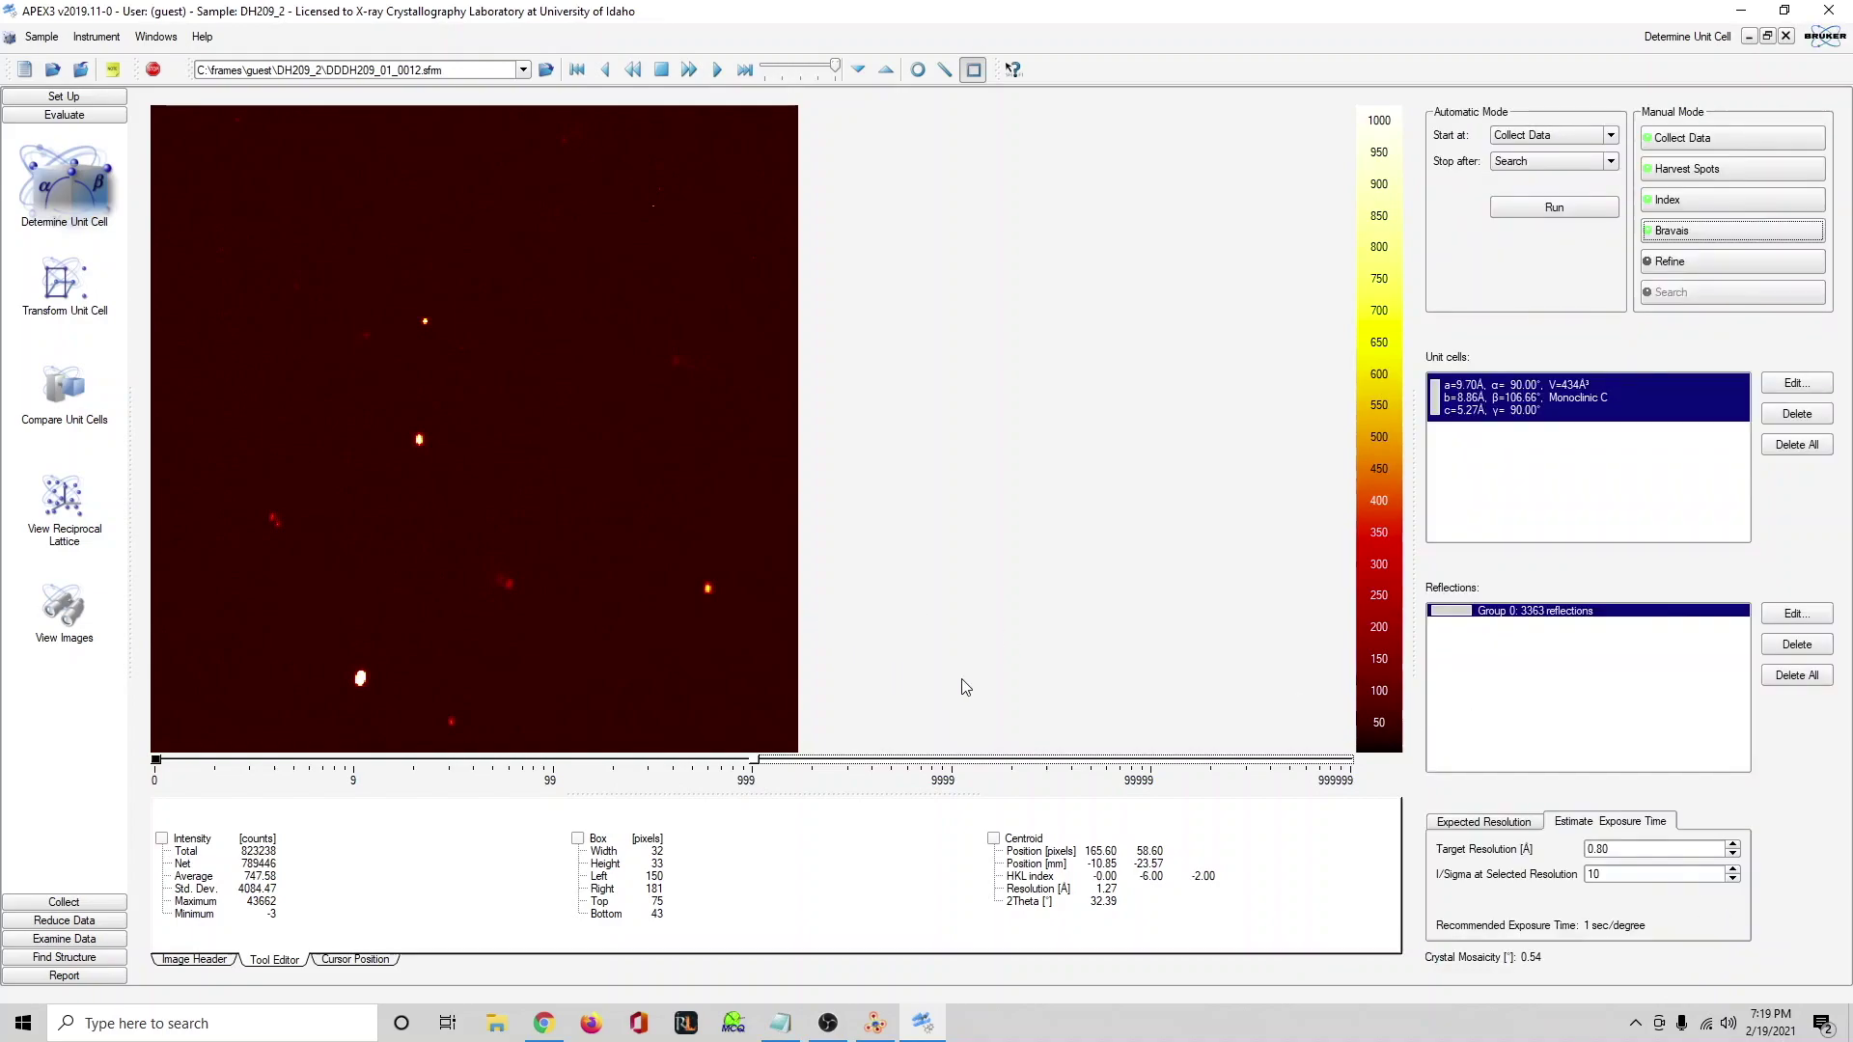
left_click(1703, 275)
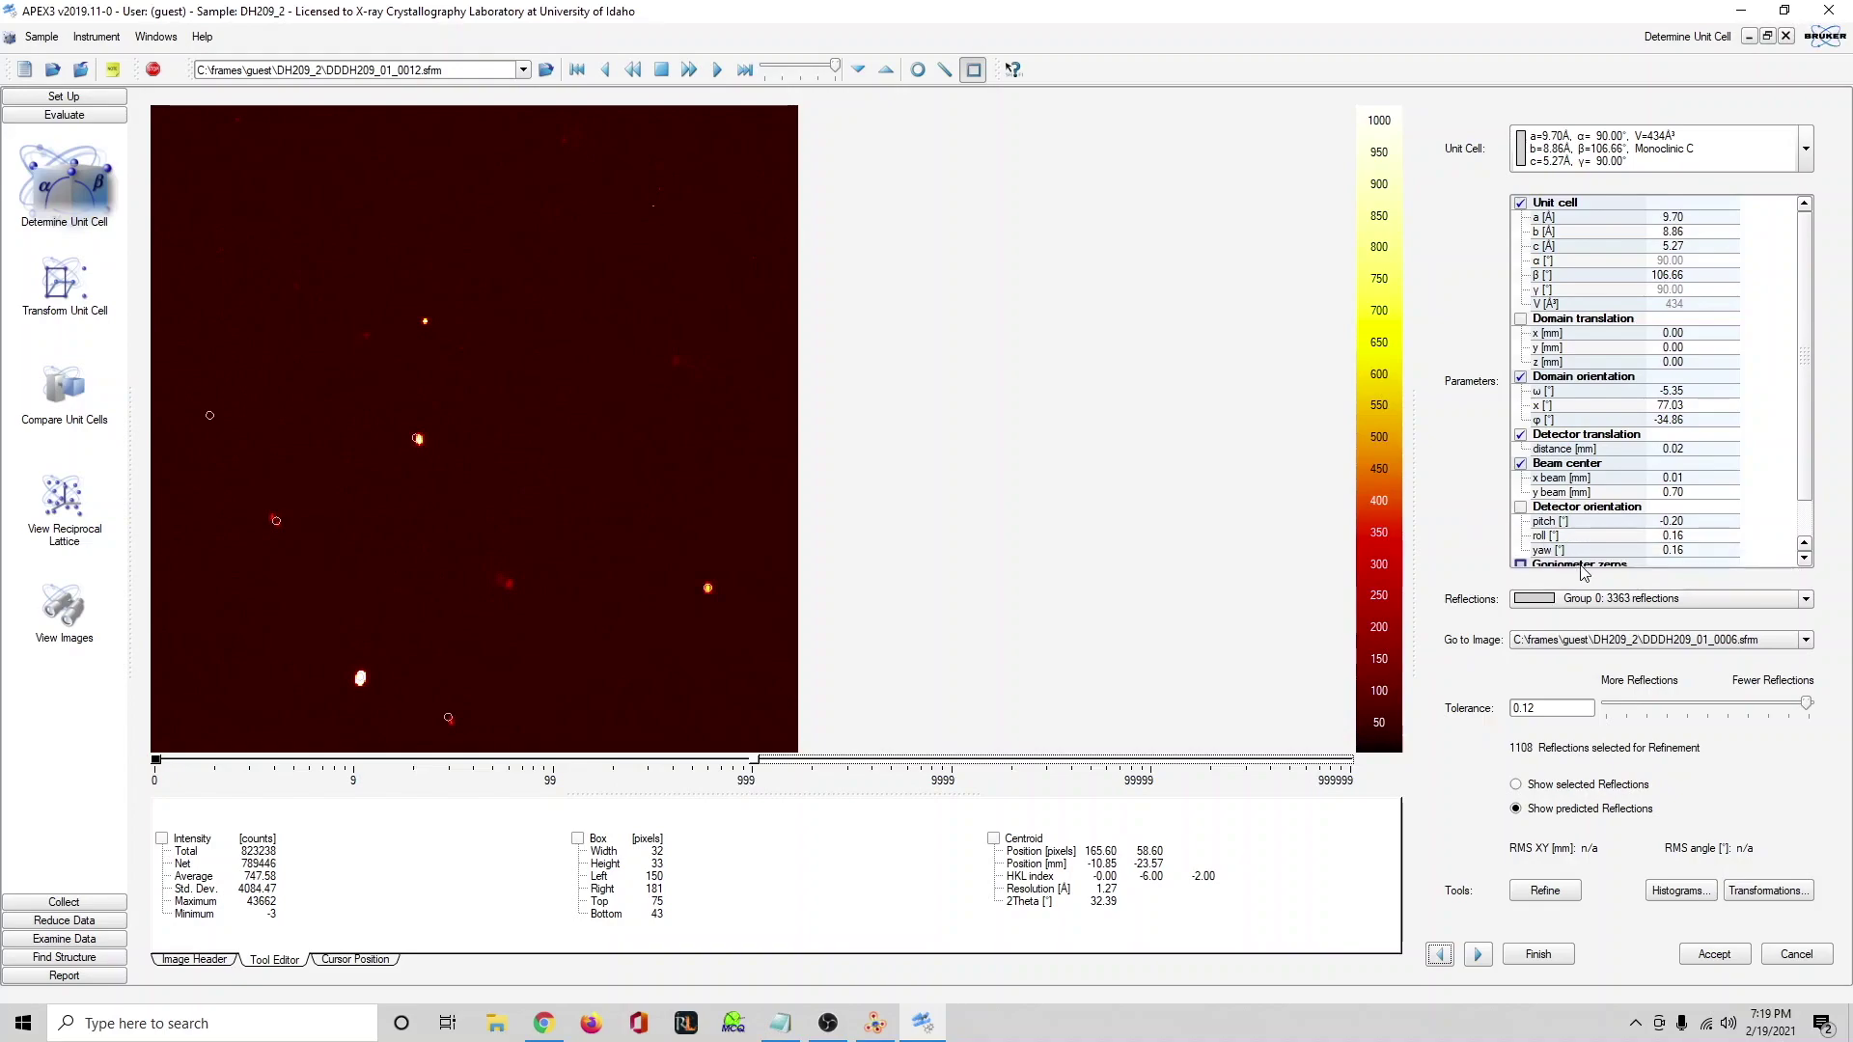
left_click(1554, 890)
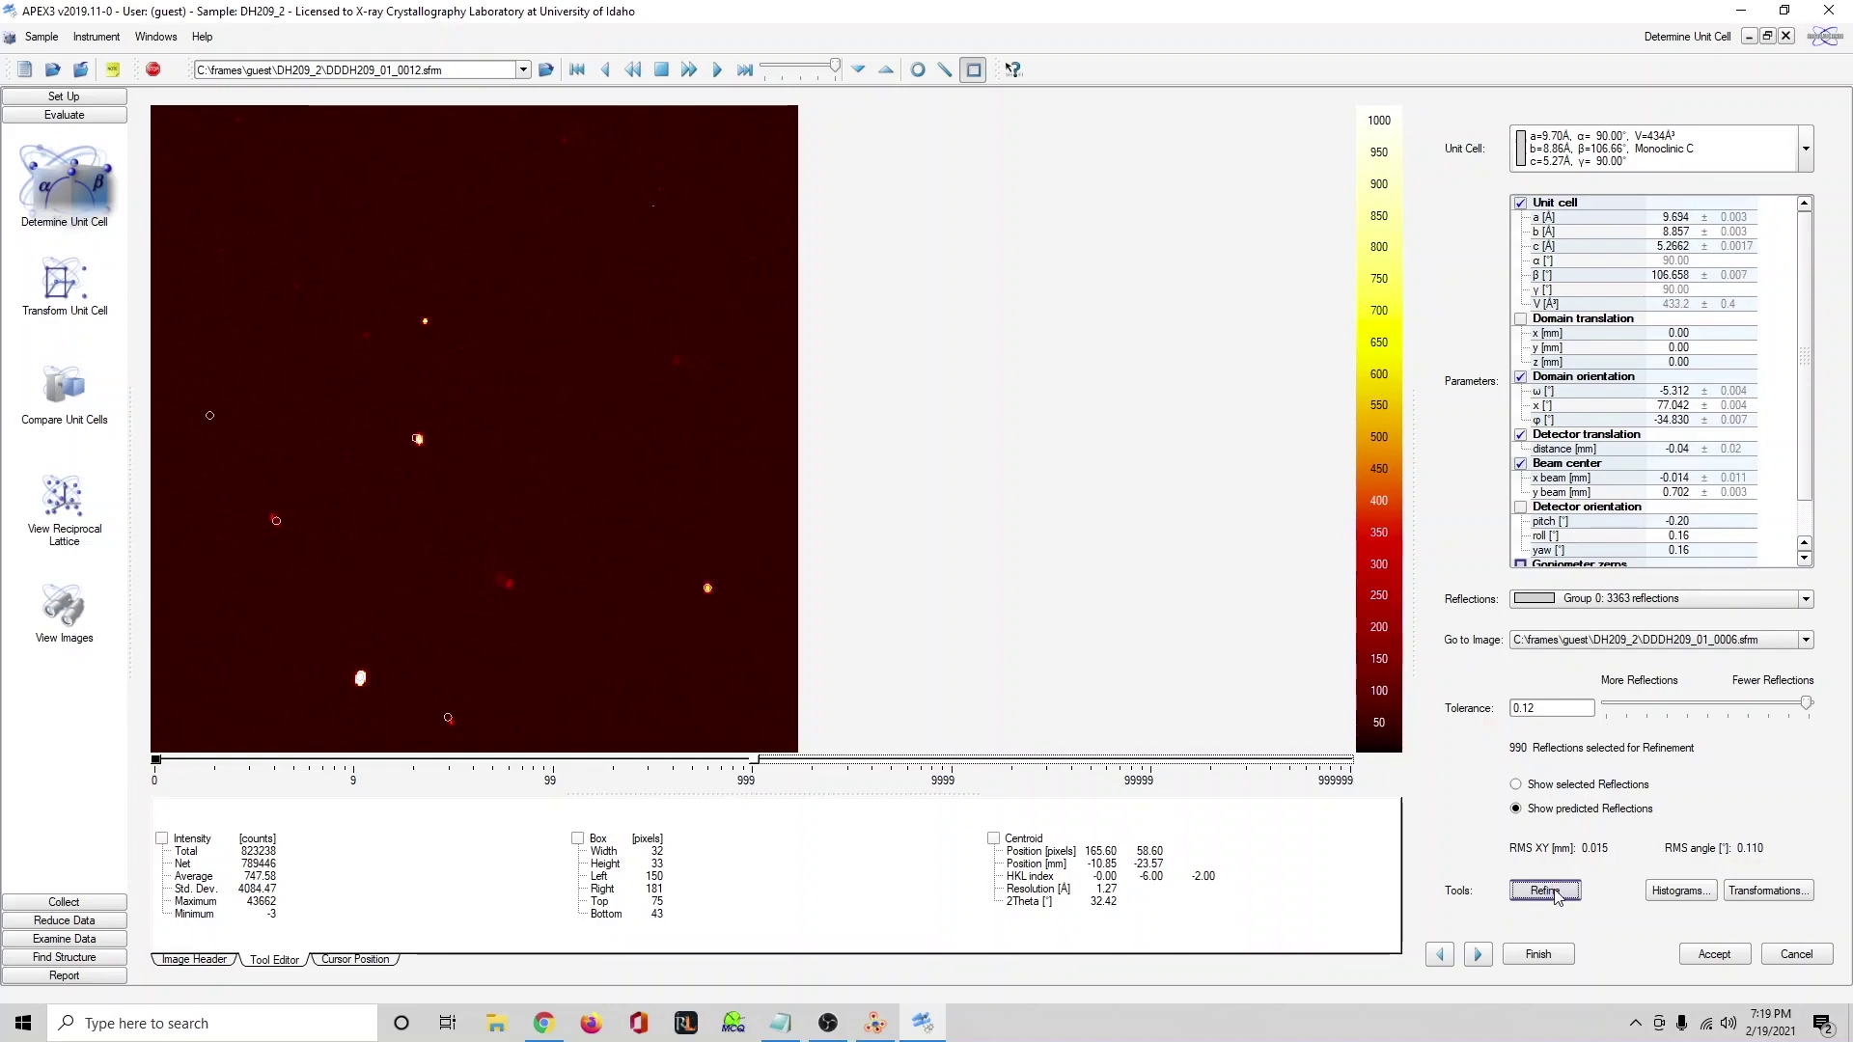
left_click(1561, 901)
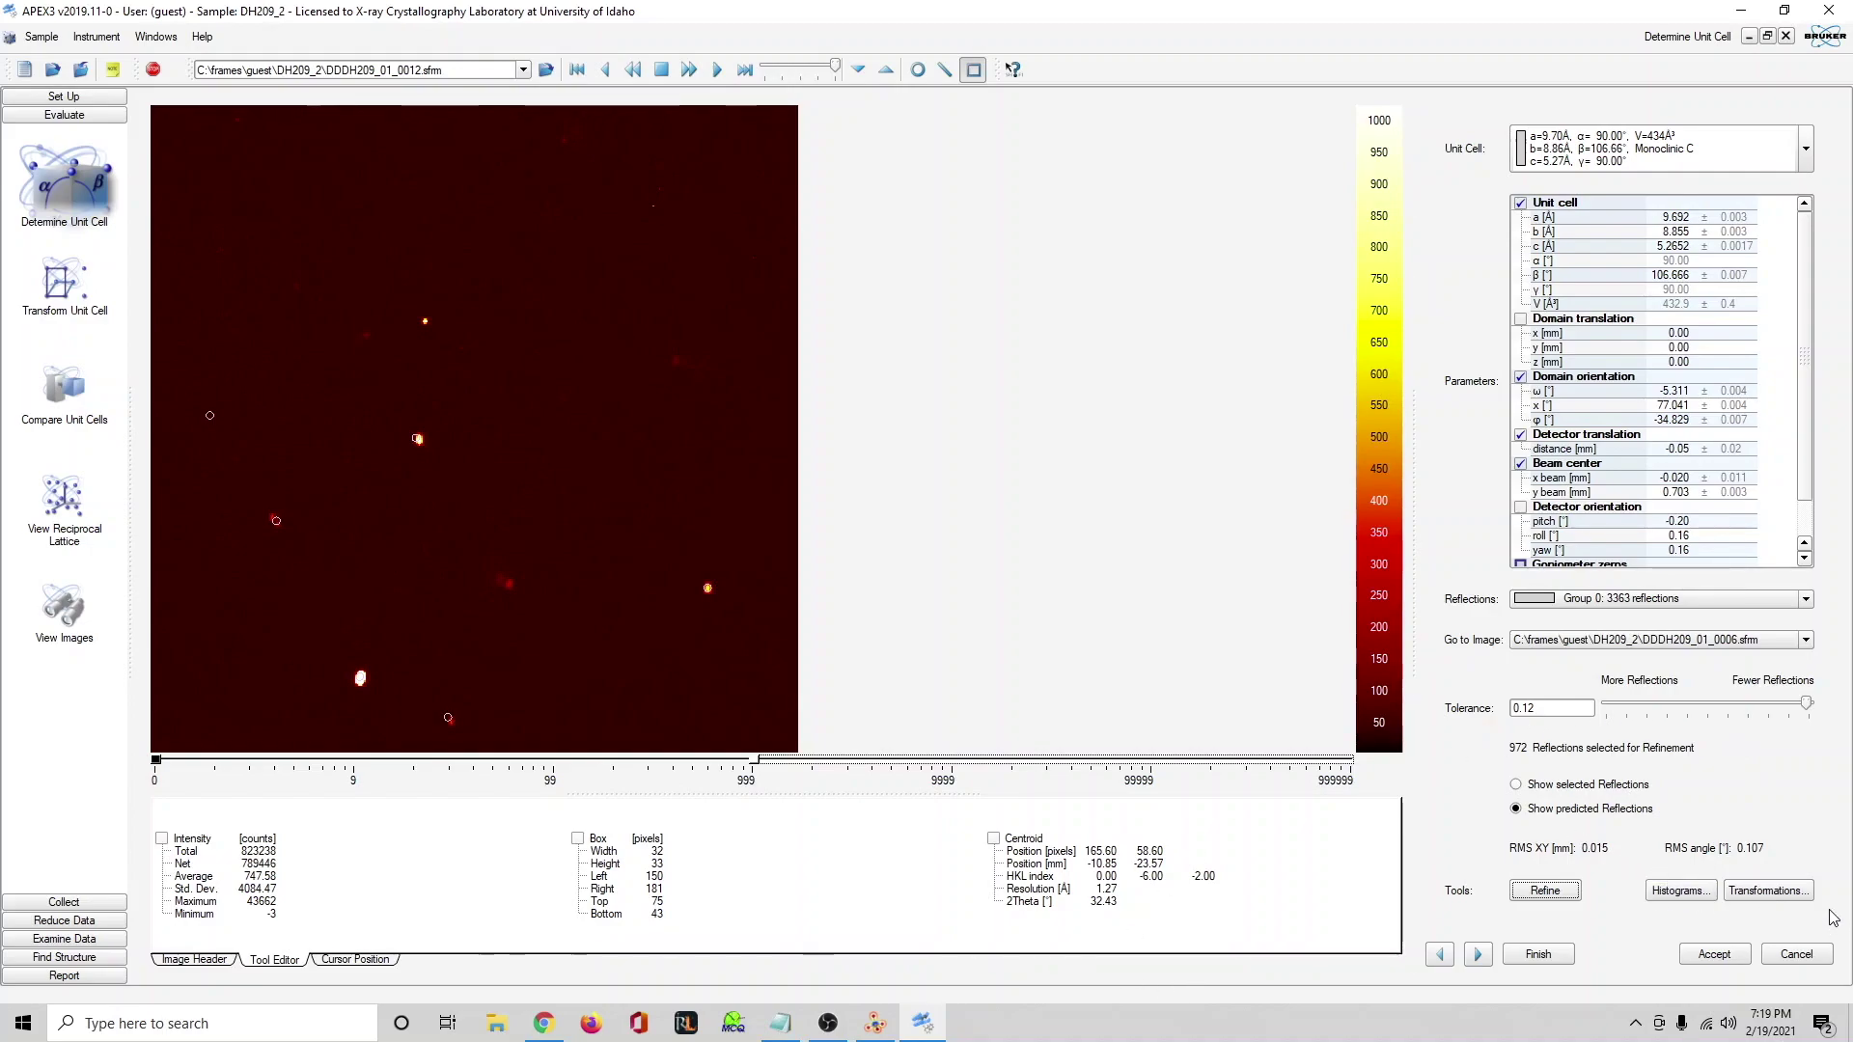
left_click(1726, 960)
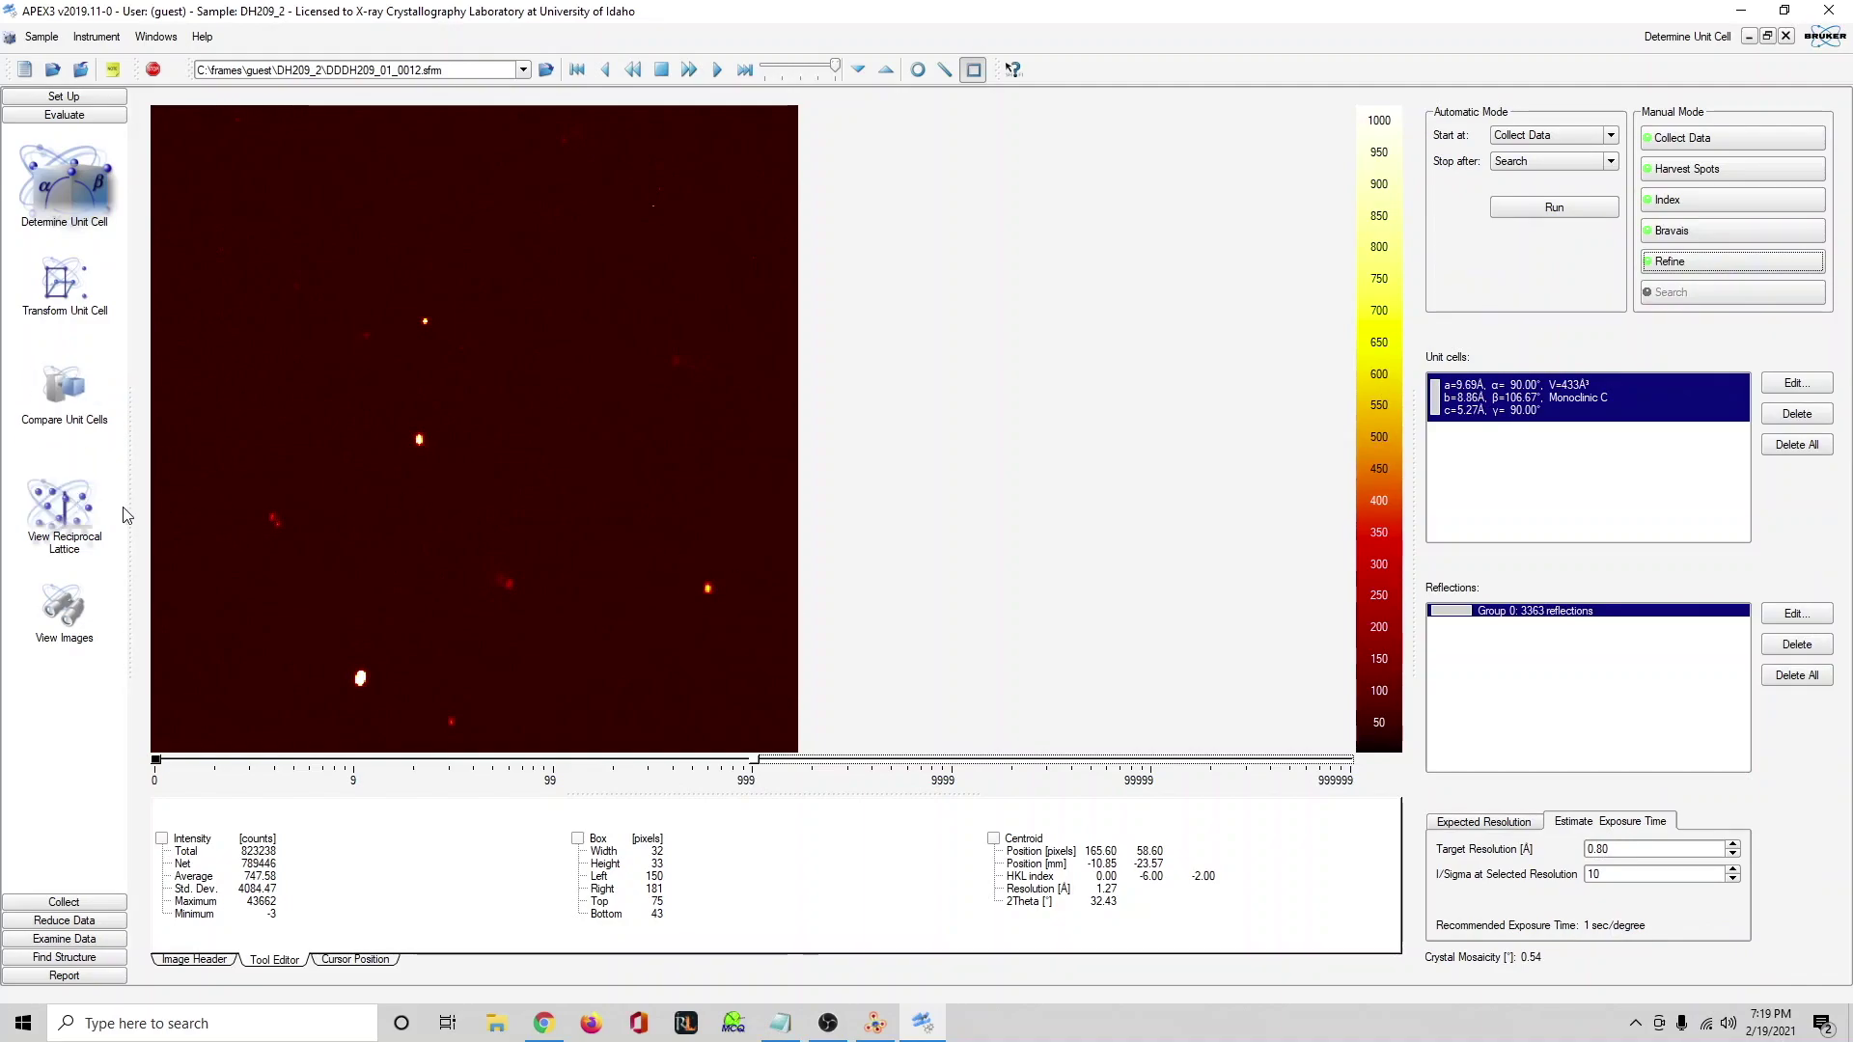
Open the reciprocal lattice viewer and rotate the harvested reflections to examine how their rows line up.
left_click(65, 518)
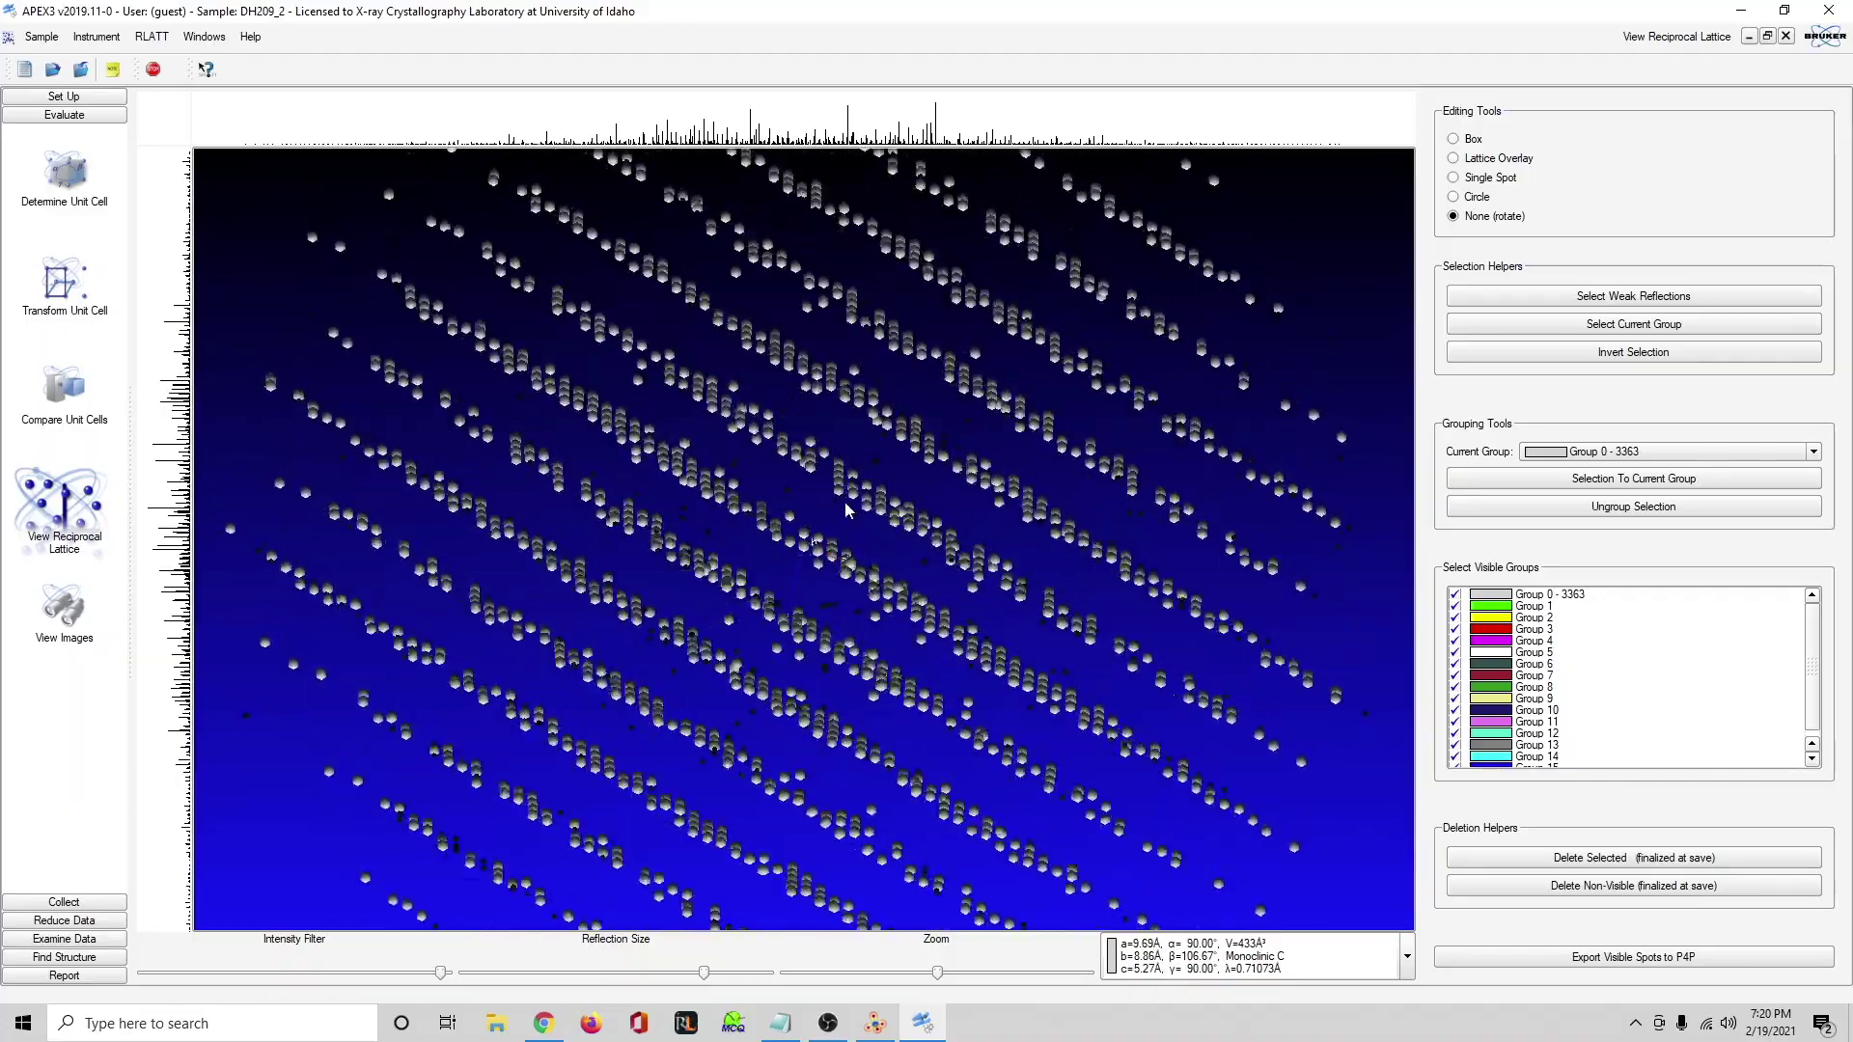
mouse_move(880, 524)
left_mouse_down()
mouse_move(811, 487)
mouse_move(718, 570)
mouse_move(925, 457)
mouse_move(756, 534)
mouse_move(724, 528)
left_mouse_up()
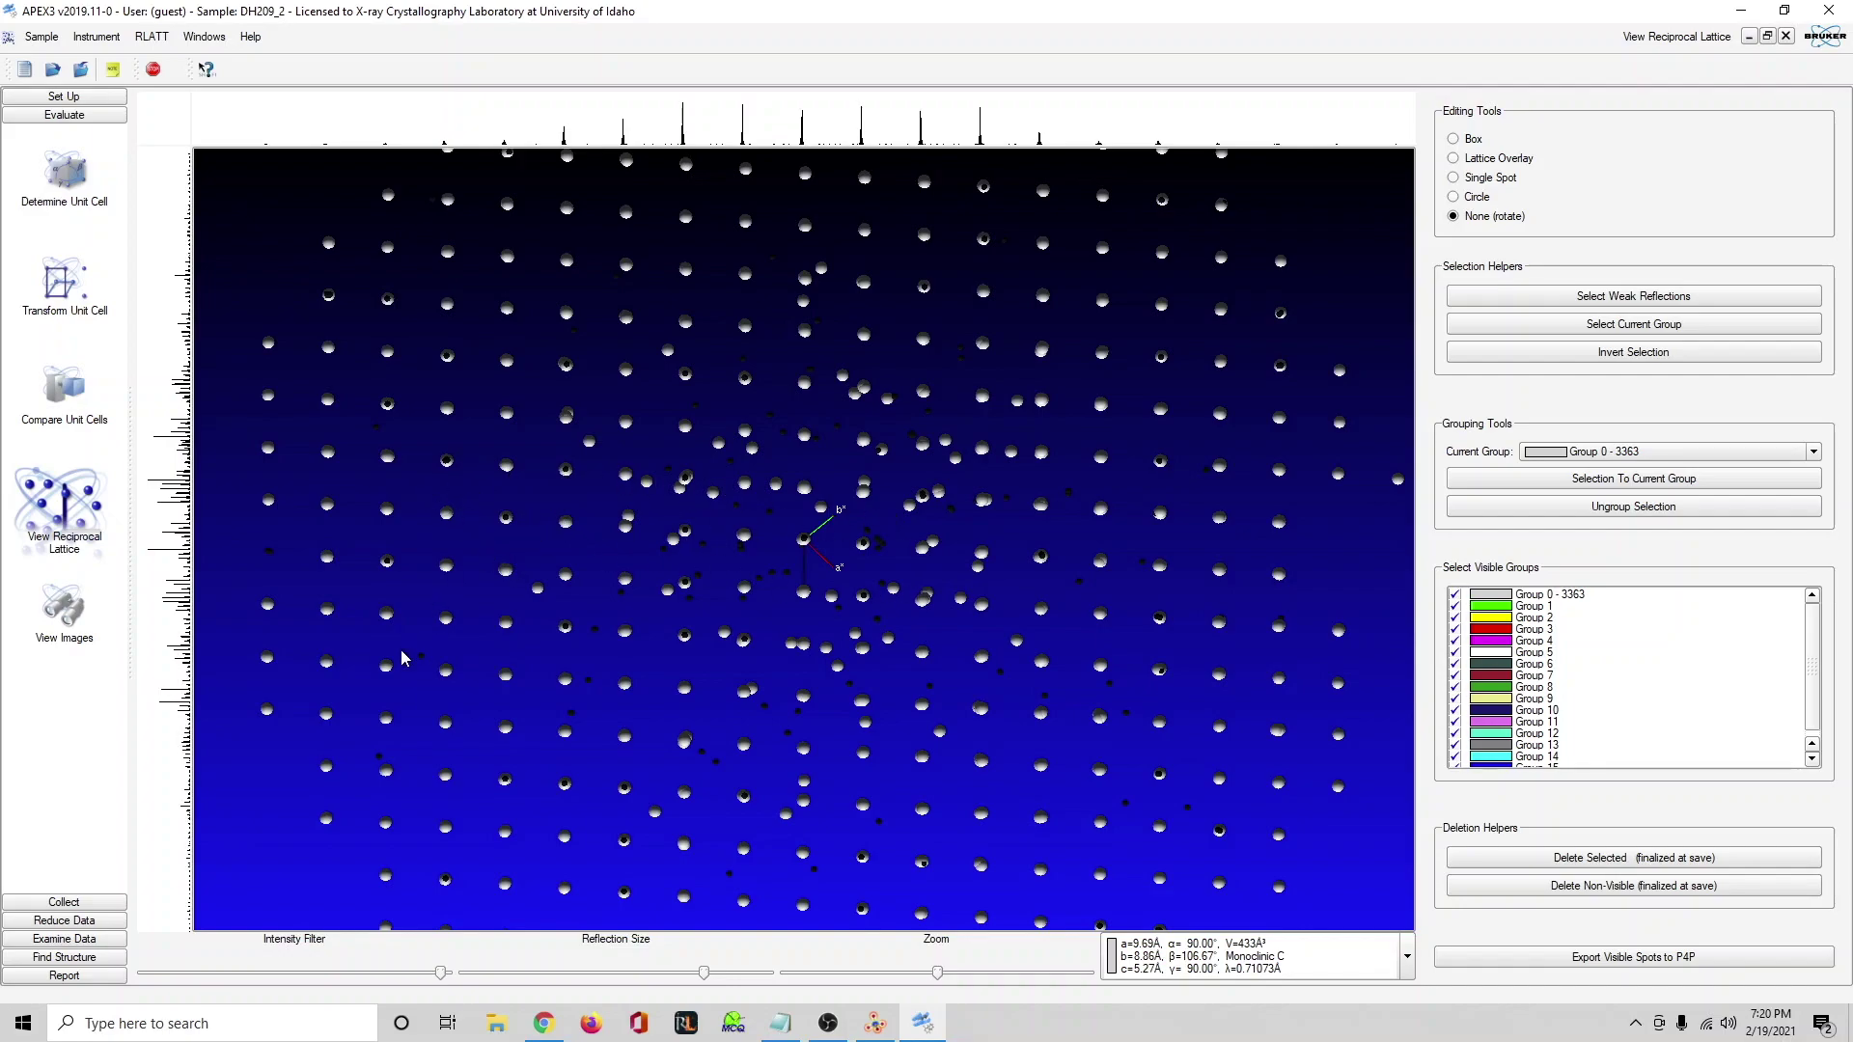
left_click_drag(407, 677, 1093, 473)
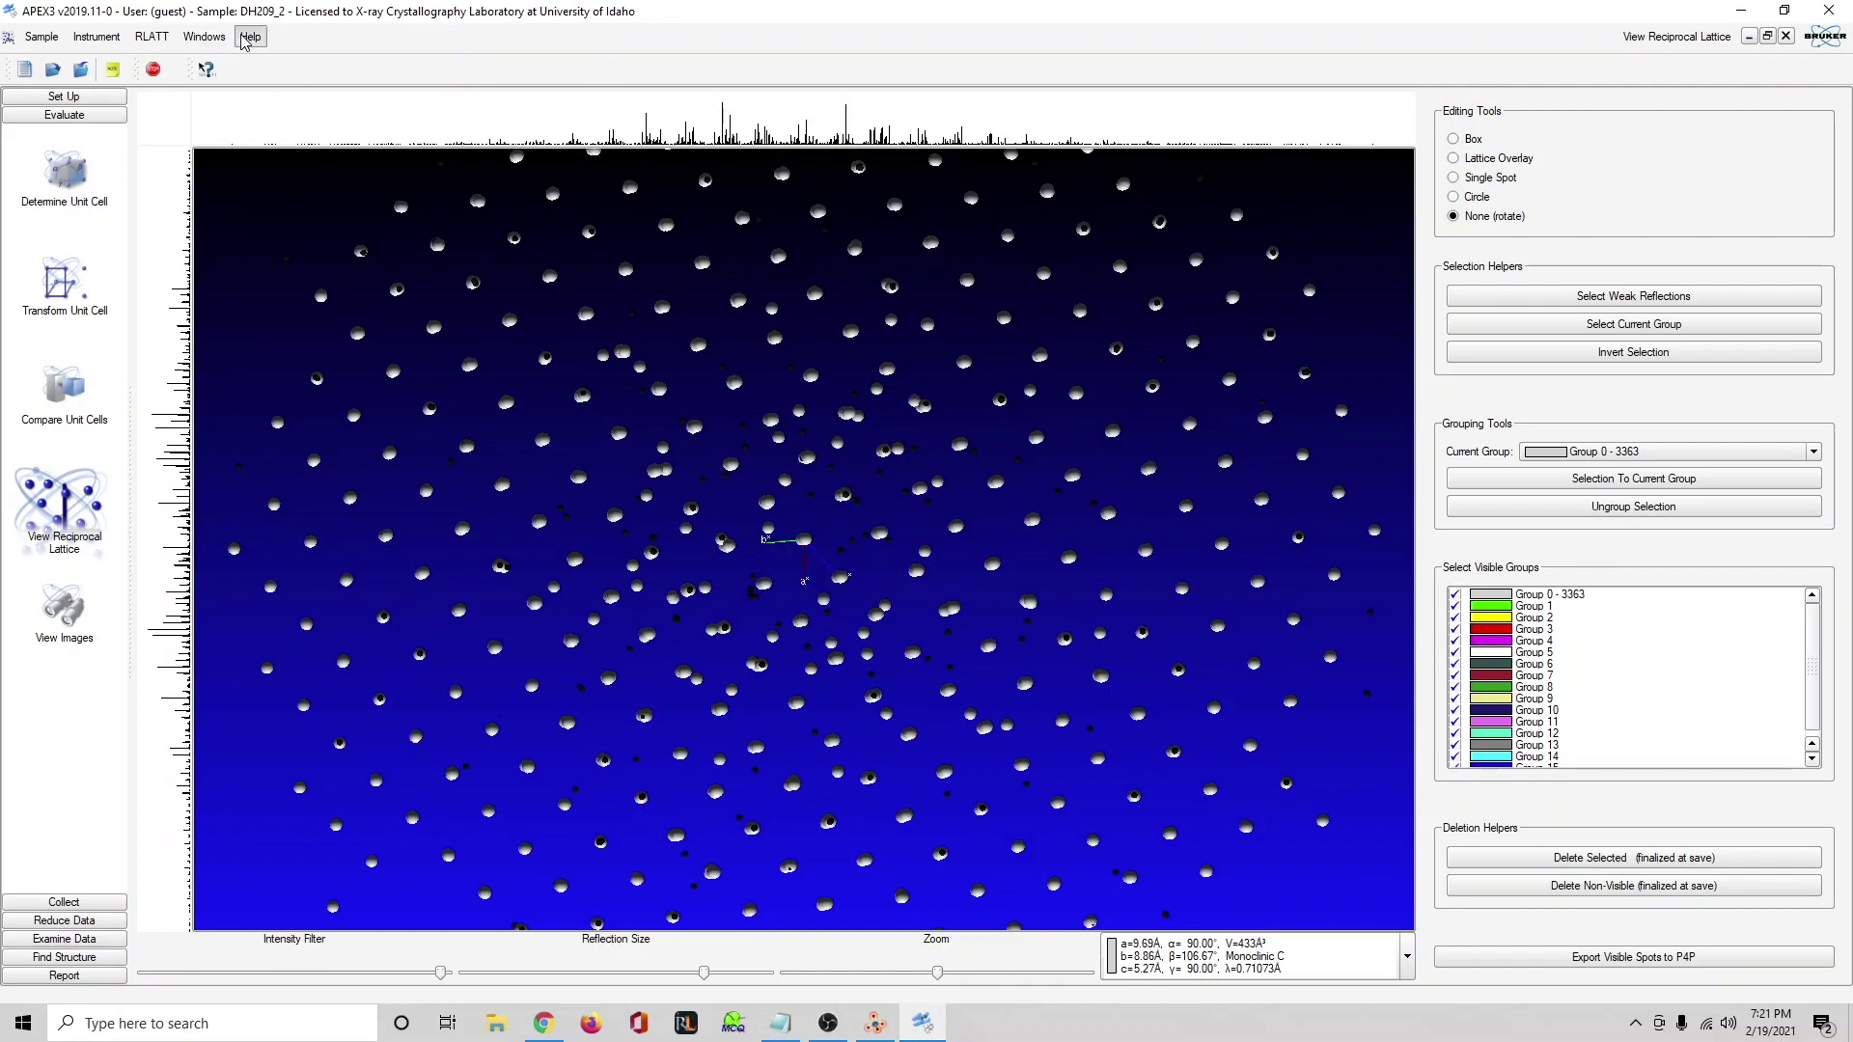
Enable Incommensurate mode for the reciprocal lattice display.
left_click(152, 38)
left_click(193, 186)
left_click(1732, 106)
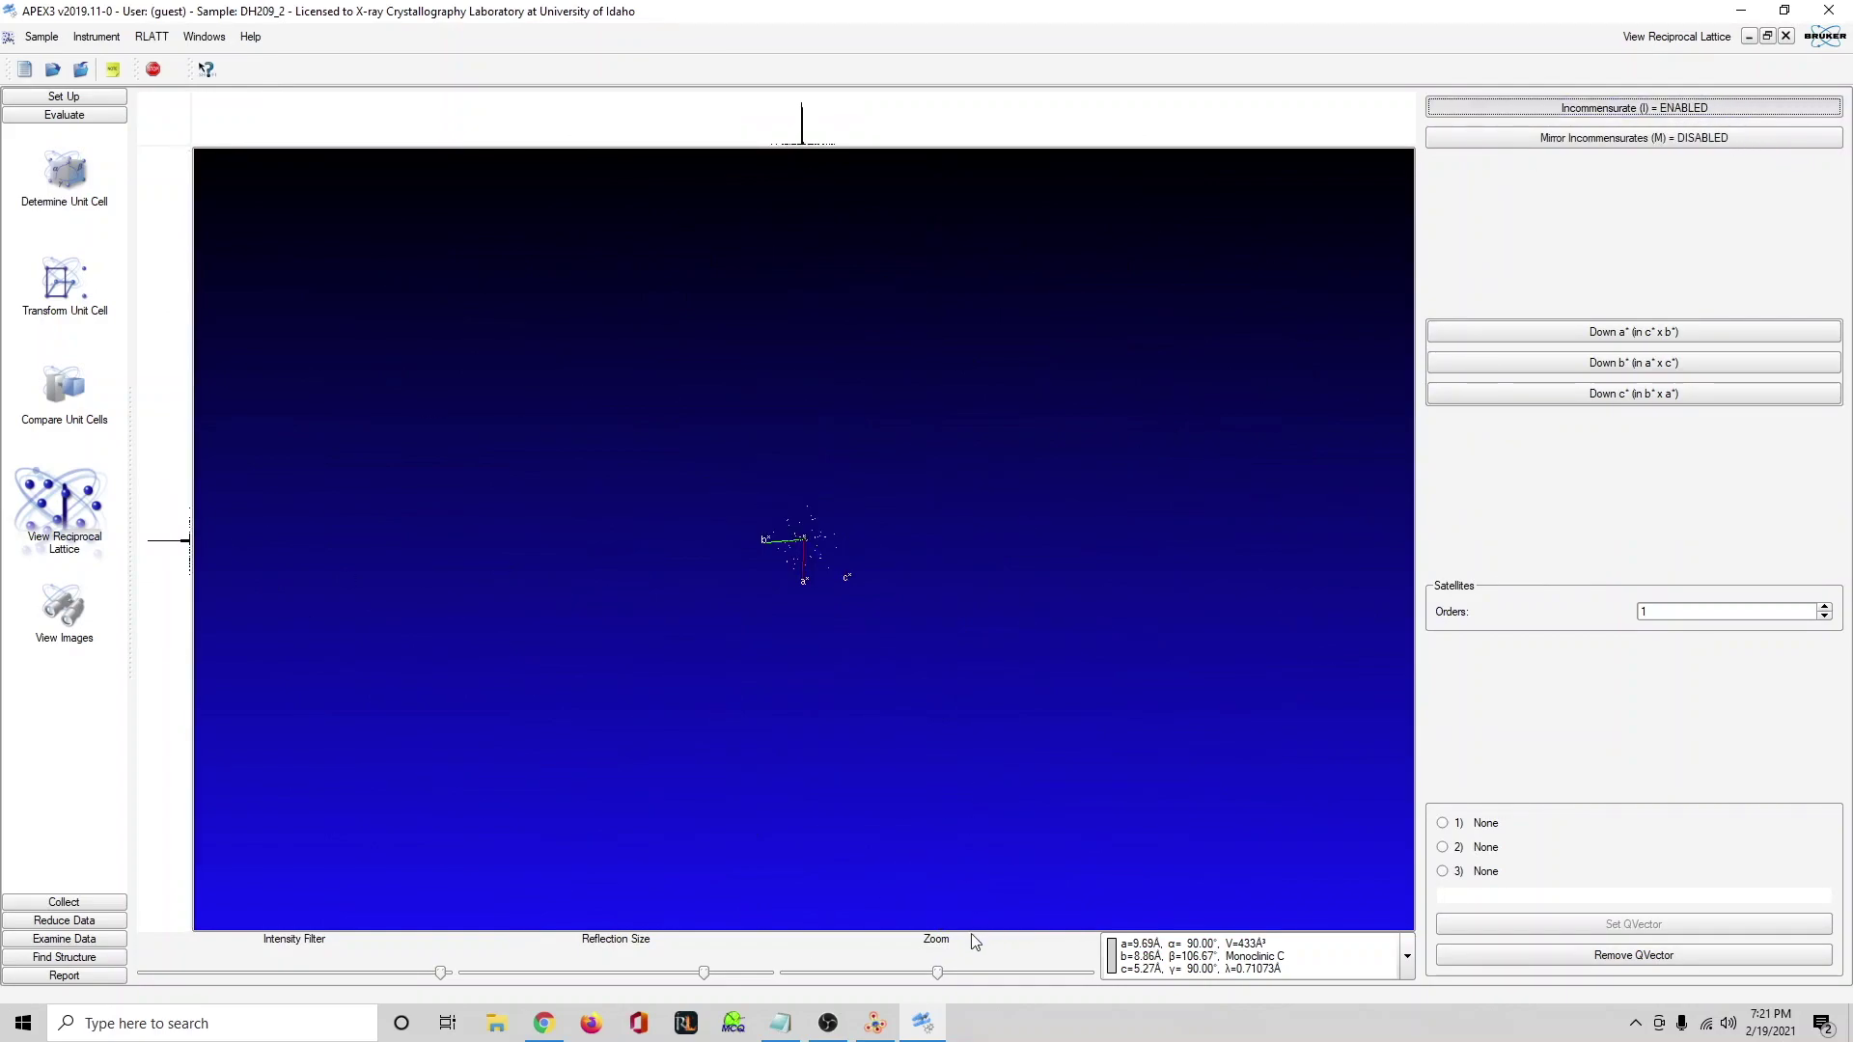
Enlarge the collapsed reflection cluster and rotate the lattice in XY to examine the spots scattered around the origin.
left_click_drag(937, 973, 1017, 969)
left_click_drag(815, 442, 1037, 503)
right_click(1040, 510)
mouse_move(1081, 520)
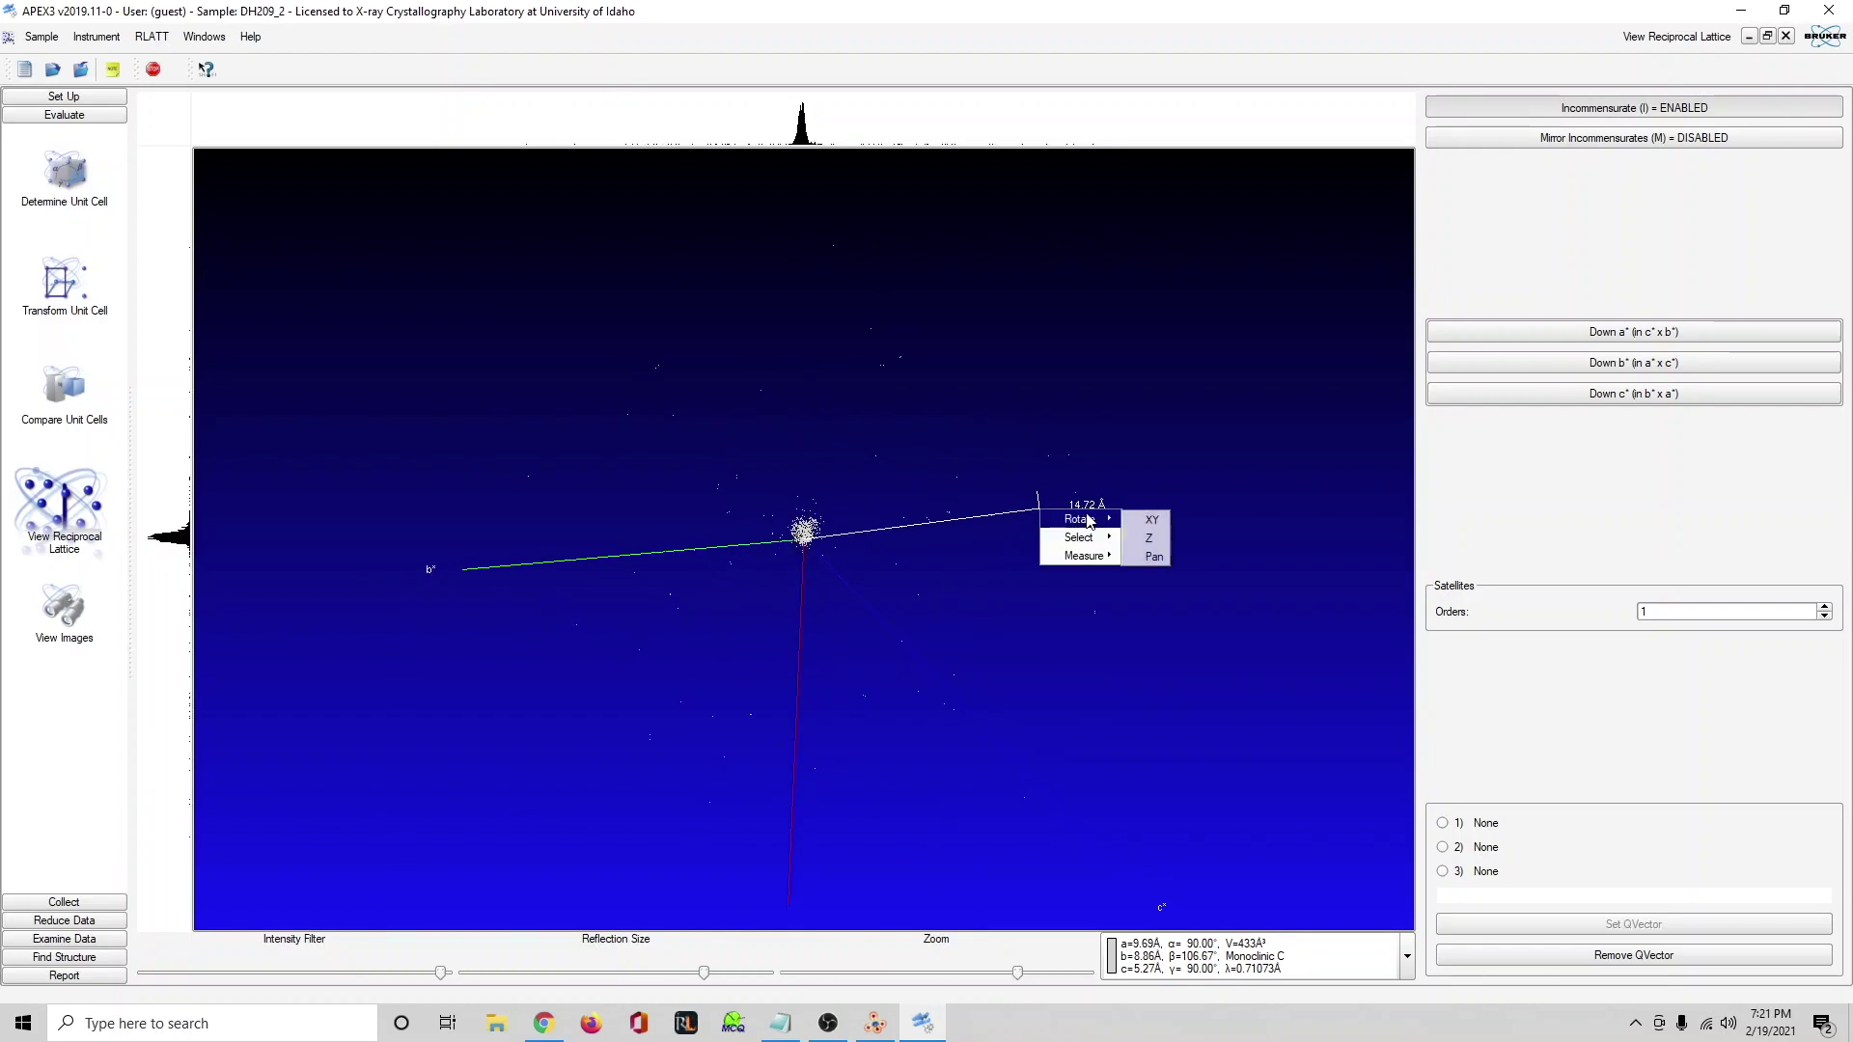
left_click(1150, 521)
left_click_drag(980, 511, 716, 797)
left_click_drag(931, 408, 785, 778)
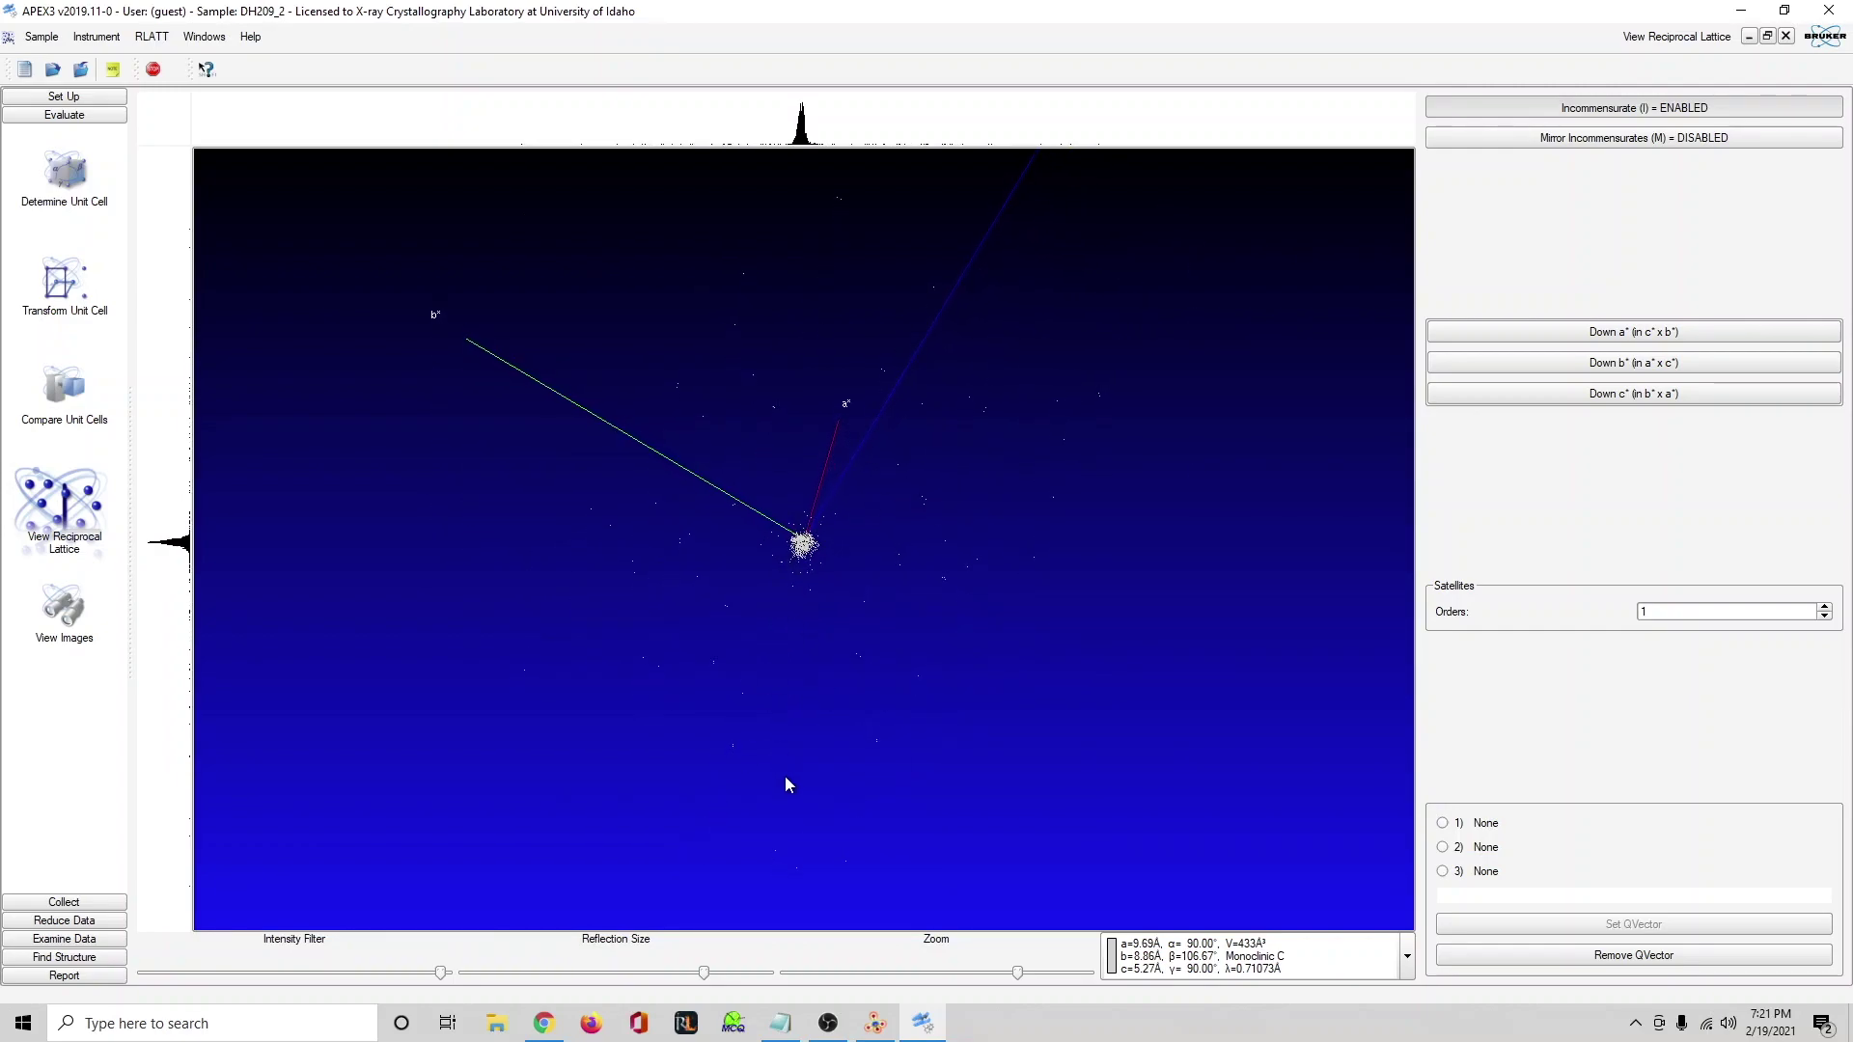
left_click_drag(955, 496, 809, 757)
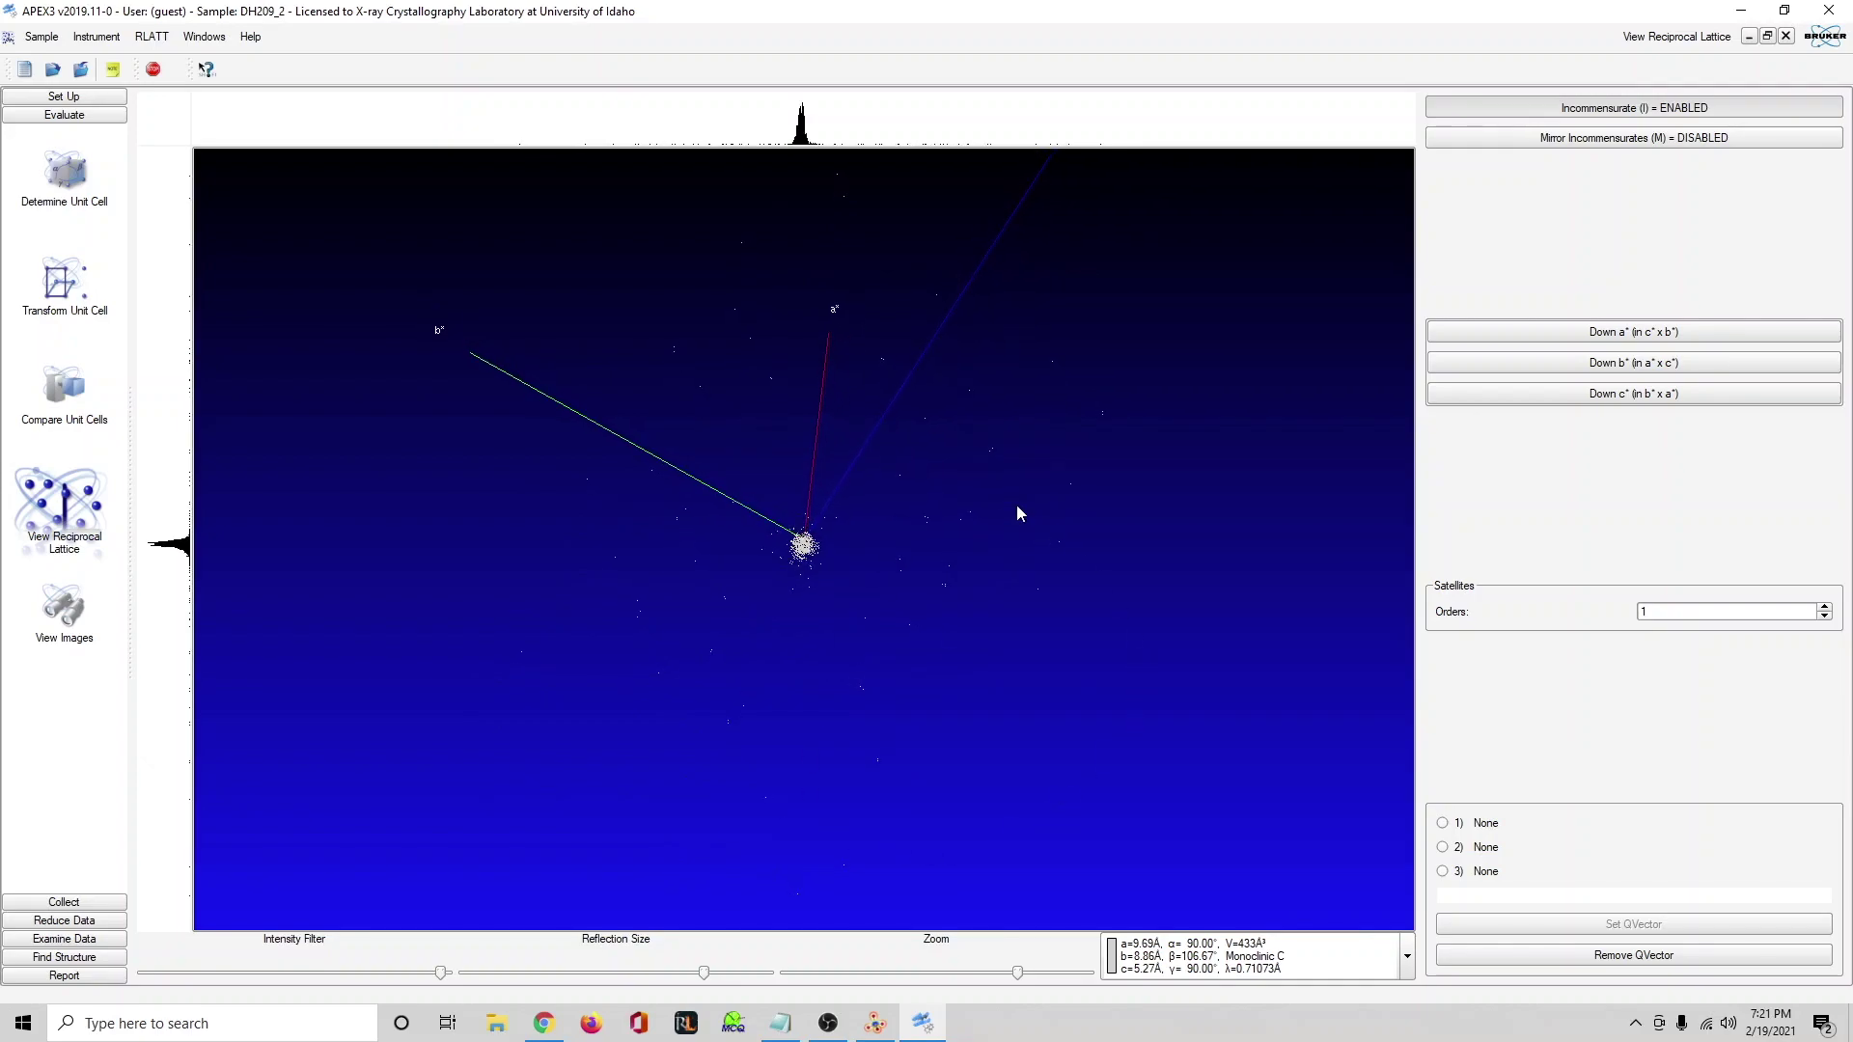
left_click_drag(881, 624, 987, 559)
Box-select the dense cluster of reflections at the lattice origin and assign the selection to Group 1.
right_click(987, 554)
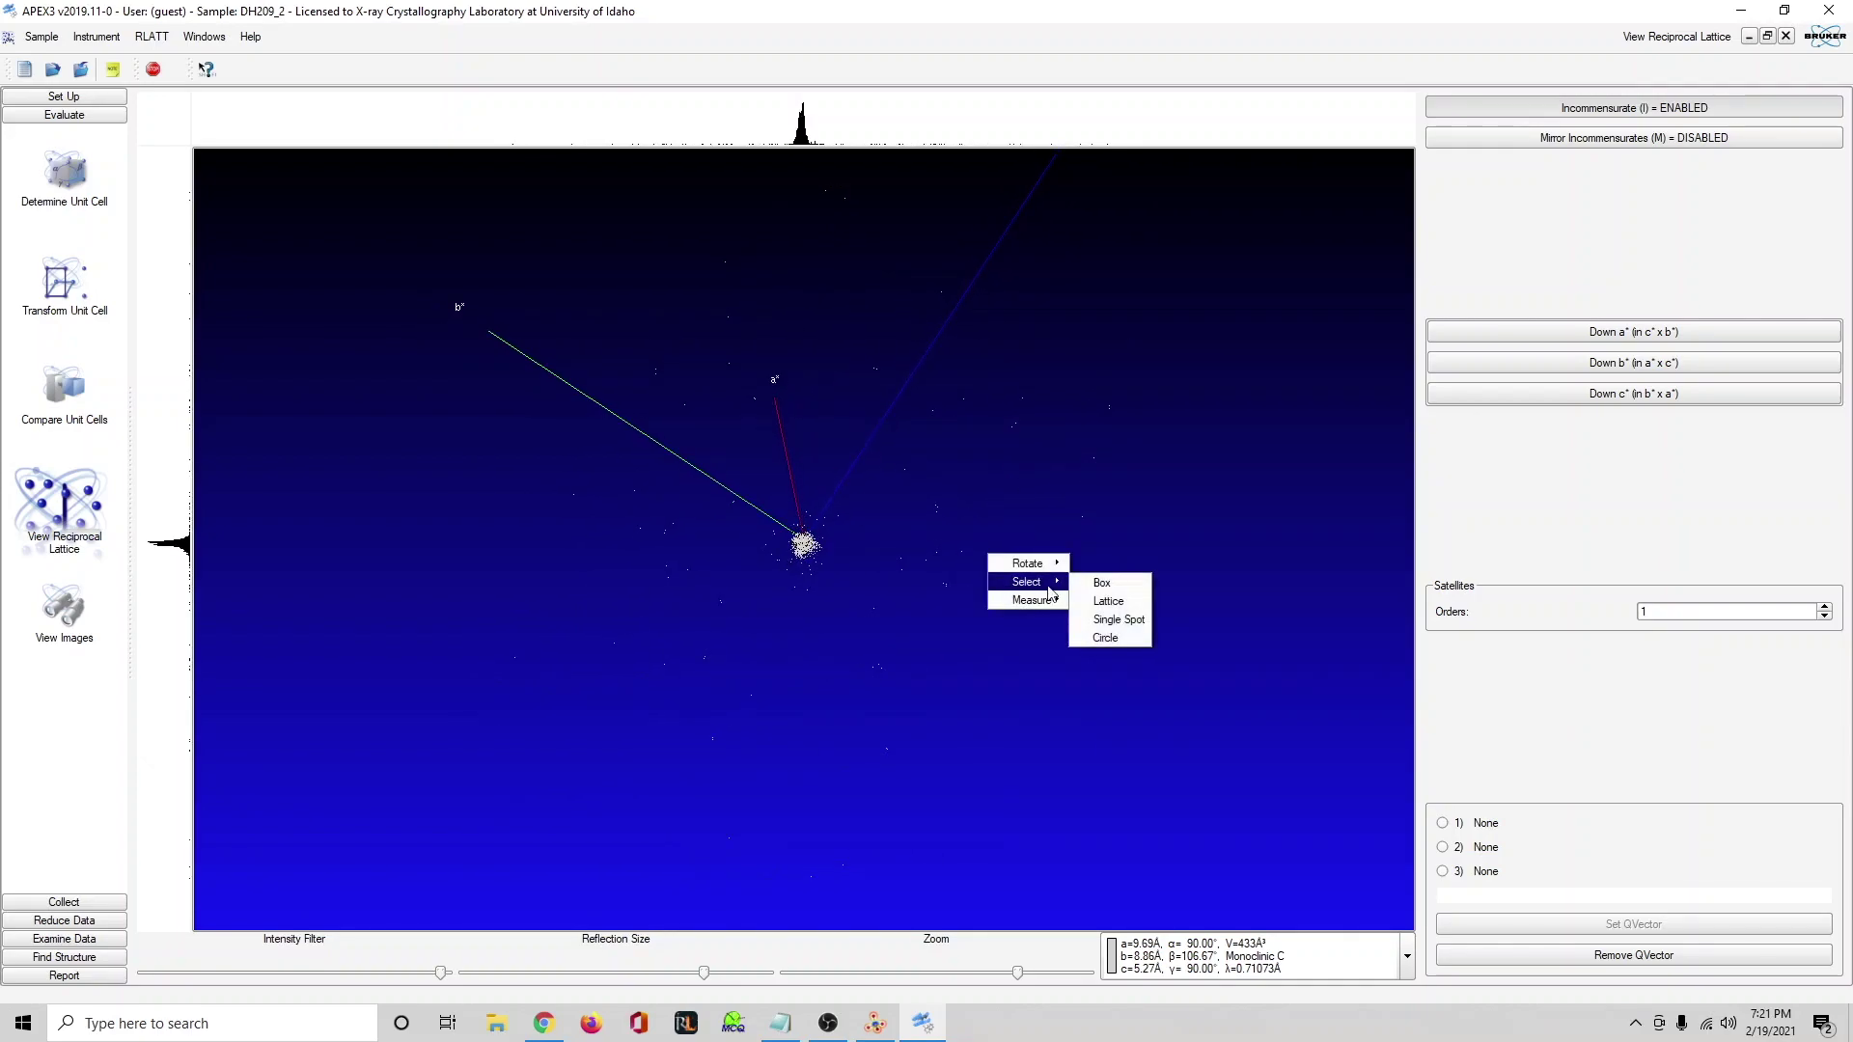
left_click(1101, 583)
left_click_drag(827, 530, 789, 566)
left_click(1595, 448)
left_click(1534, 481)
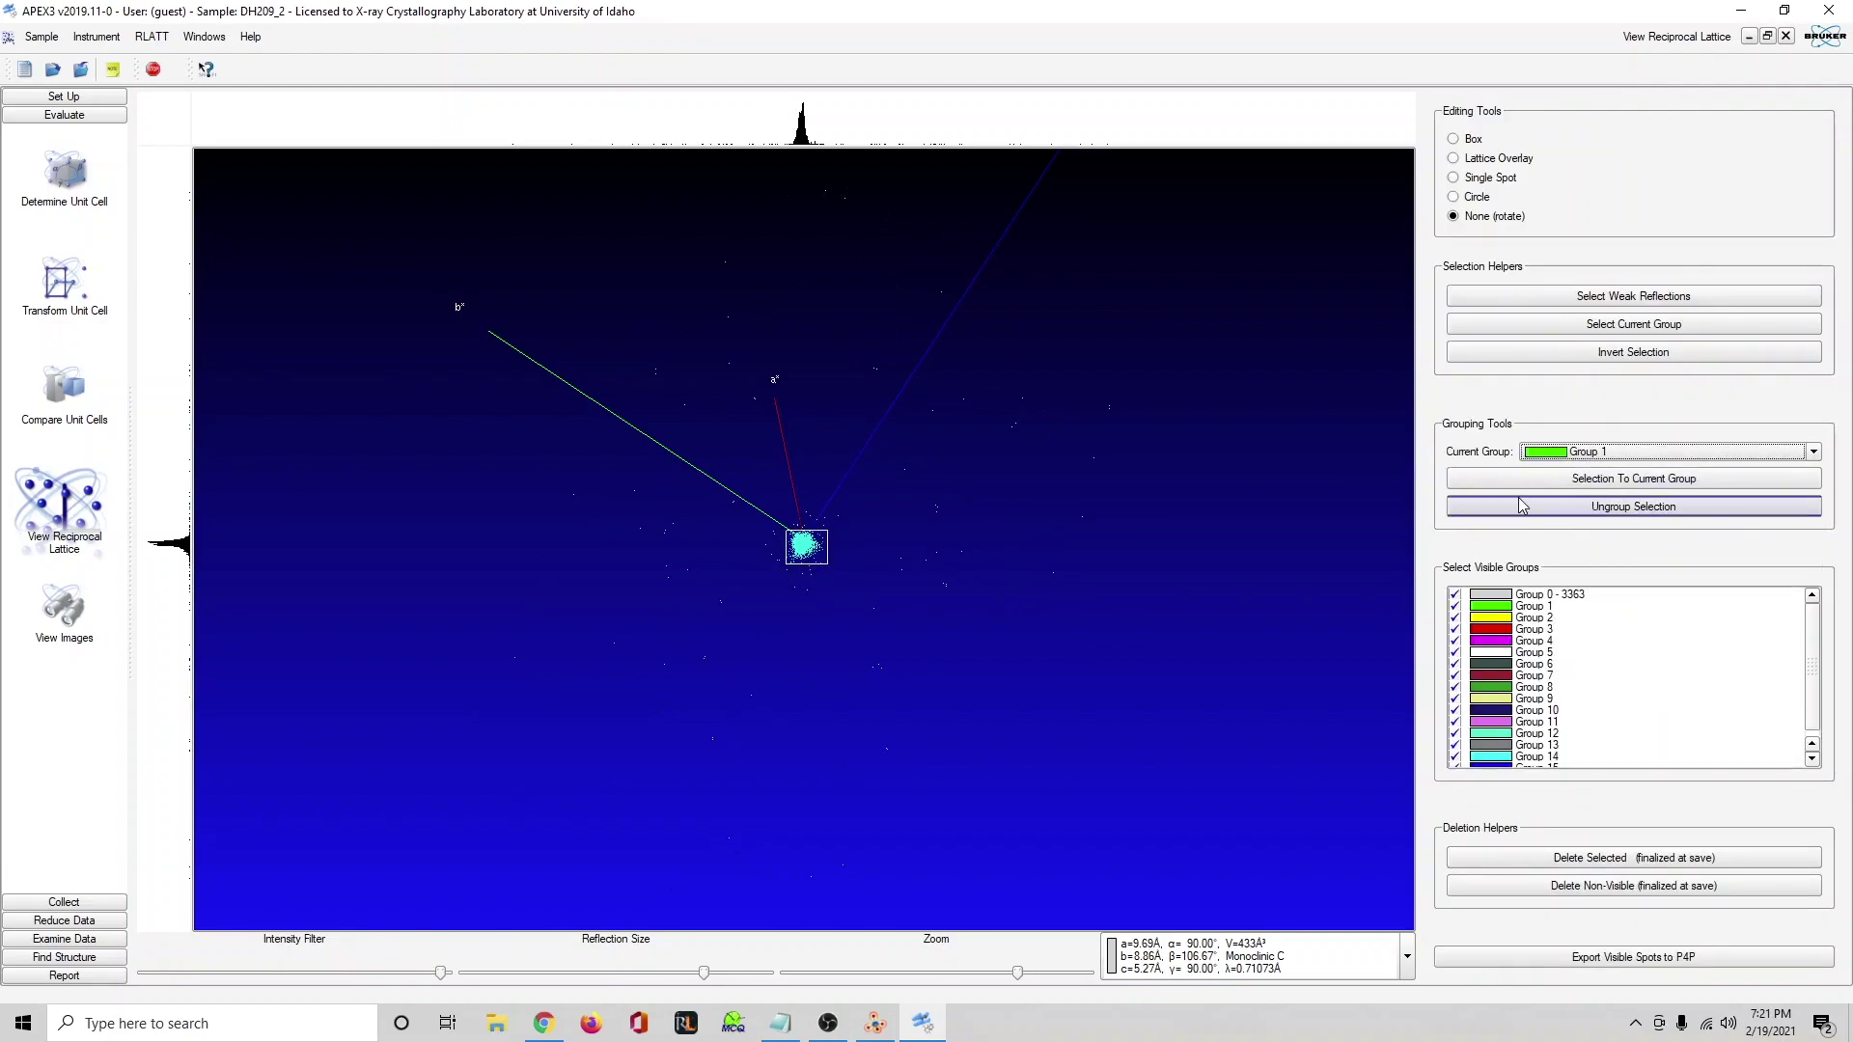
left_click(1547, 480)
Disable Incommensurate mode in the reciprocal lattice display and show nearly the full extent of the Group 1 reflections.
right_click(1056, 480)
key("Escape")
left_click(149, 36)
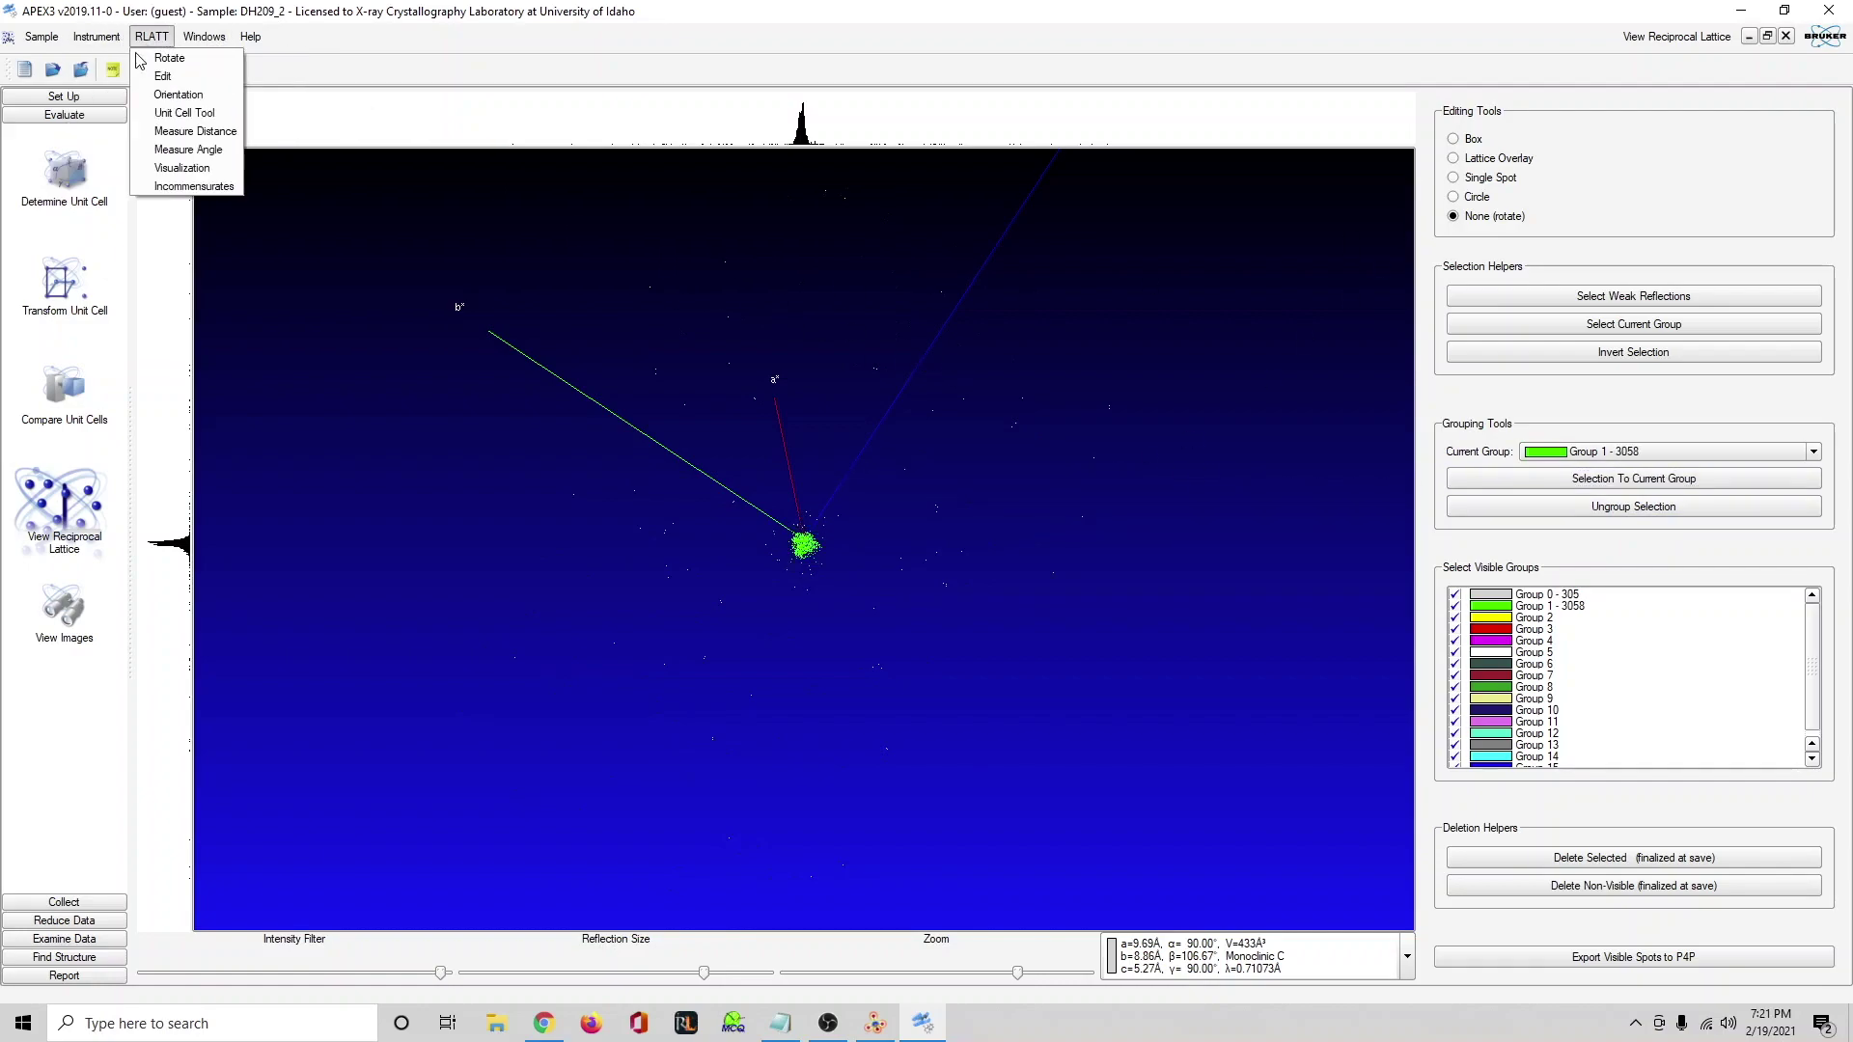
left_click(153, 186)
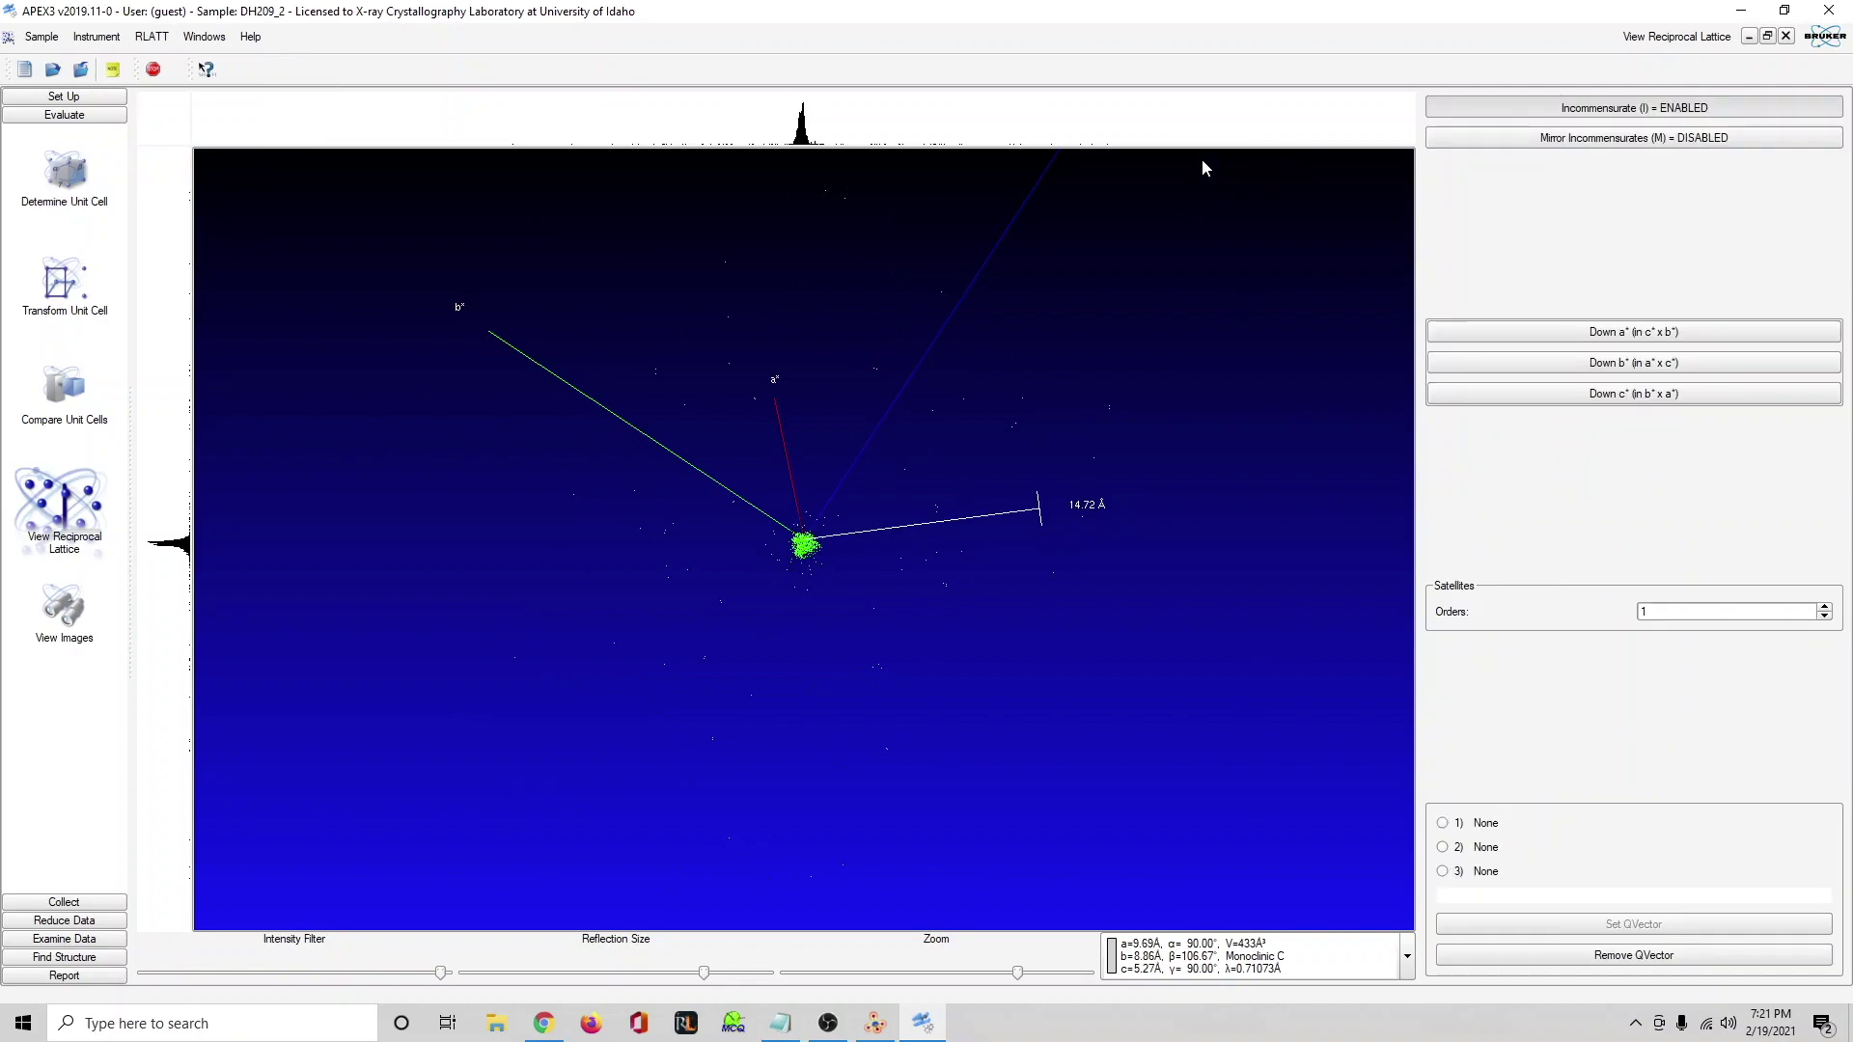
left_click_drag(1020, 972, 933, 971)
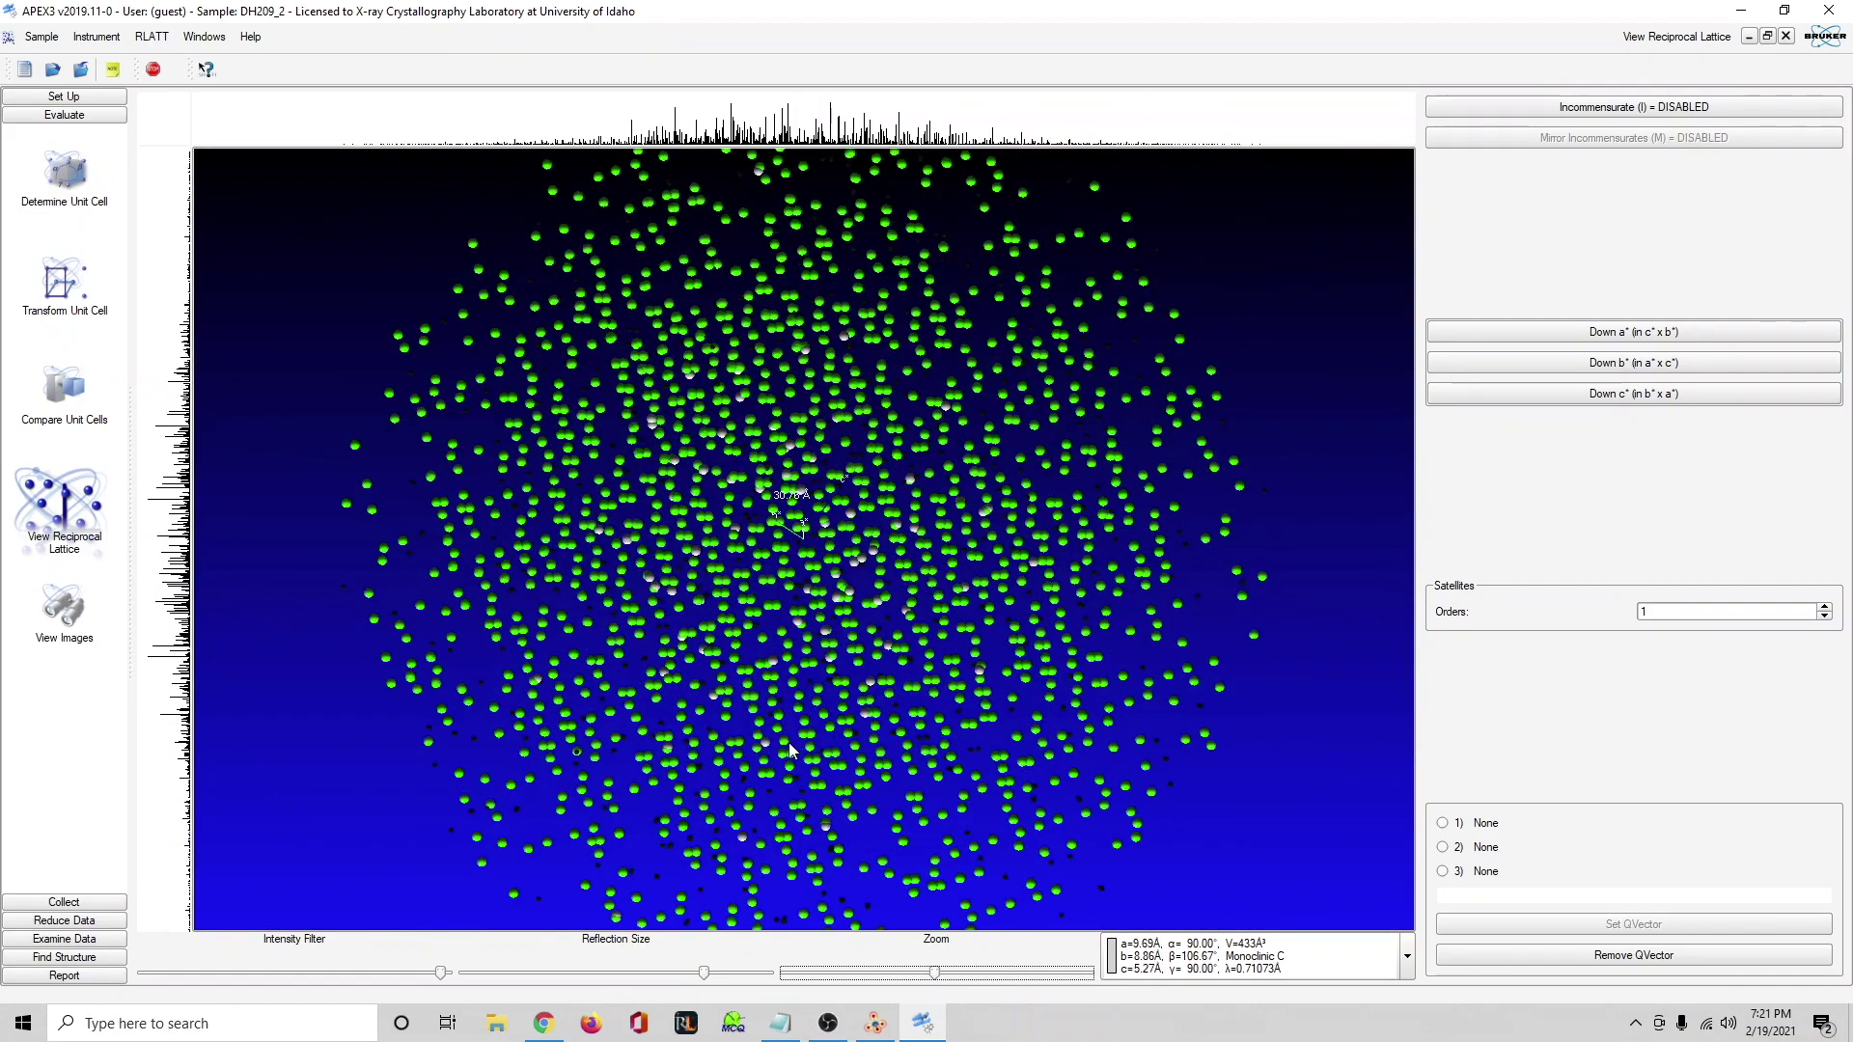
Rotate the reciprocal lattice to examine how the Group 1 reflections line up in rows and where the ungrouped ones lie.
right_click(808, 722)
left_click(920, 731)
left_click_drag(921, 732, 908, 579)
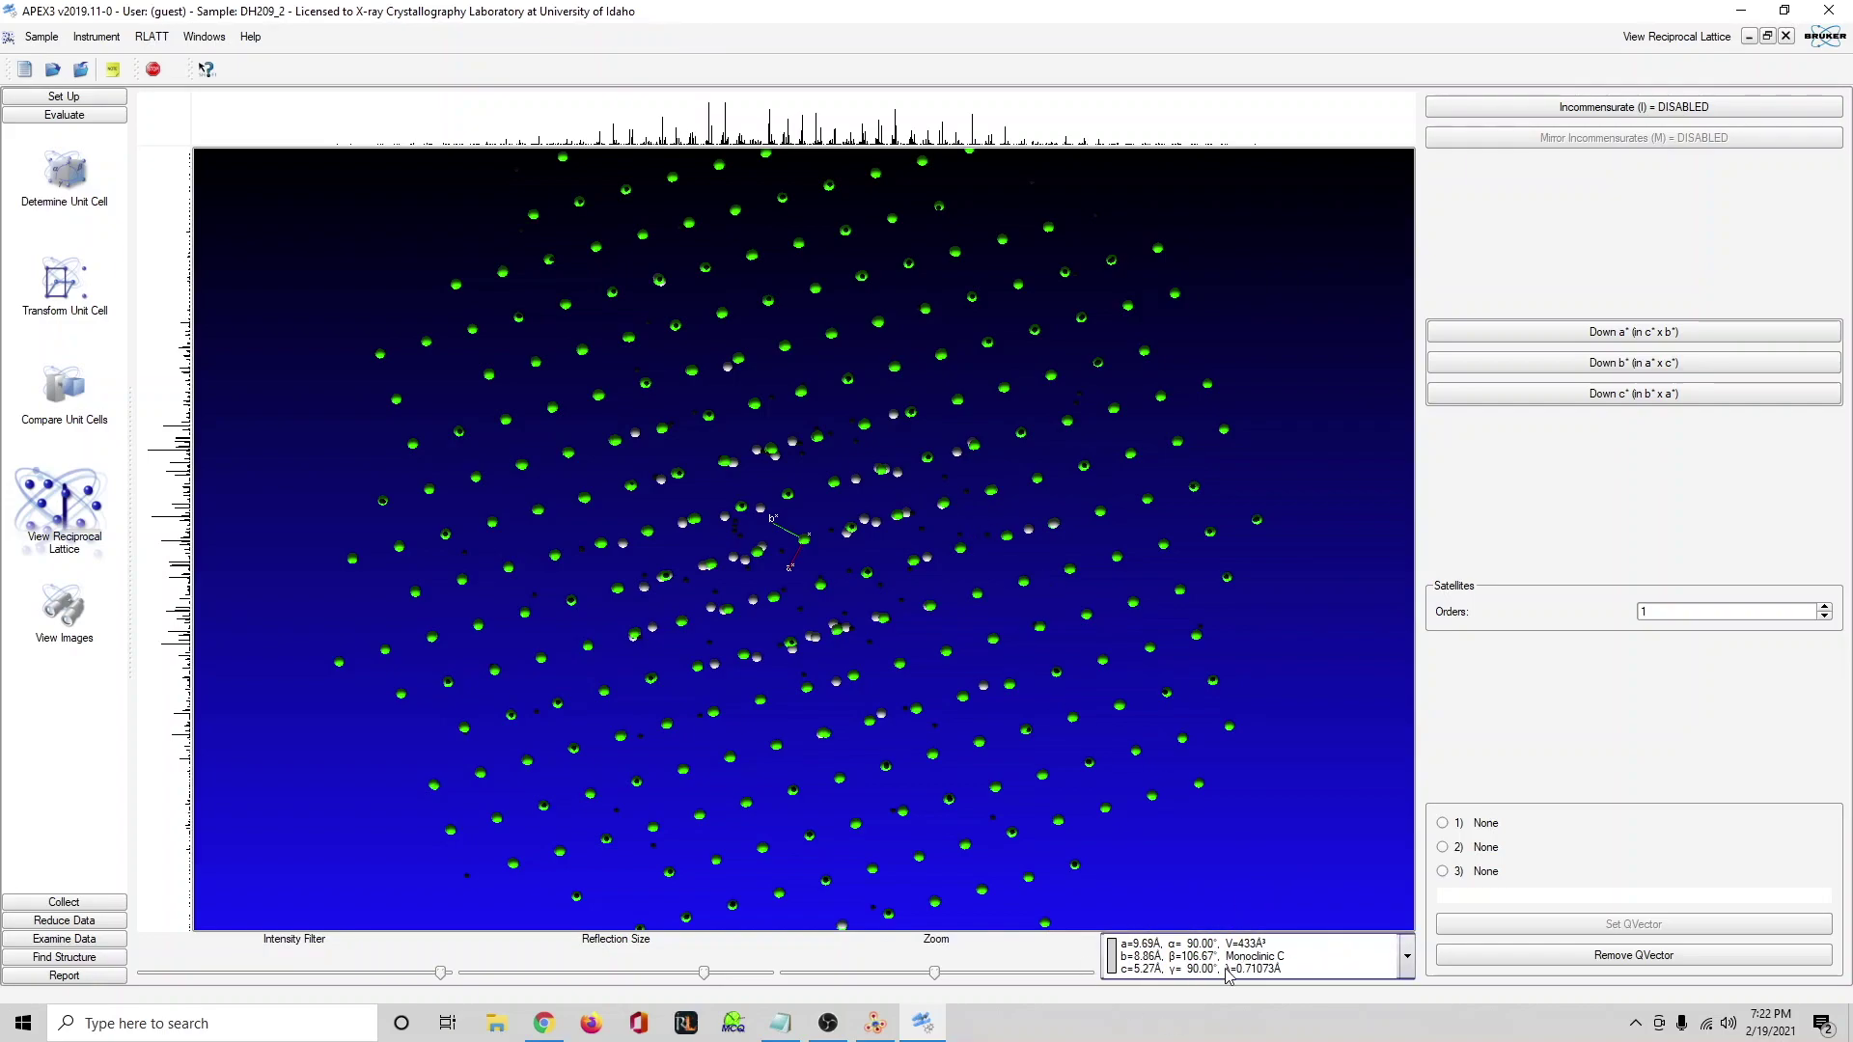
right_click(805, 641)
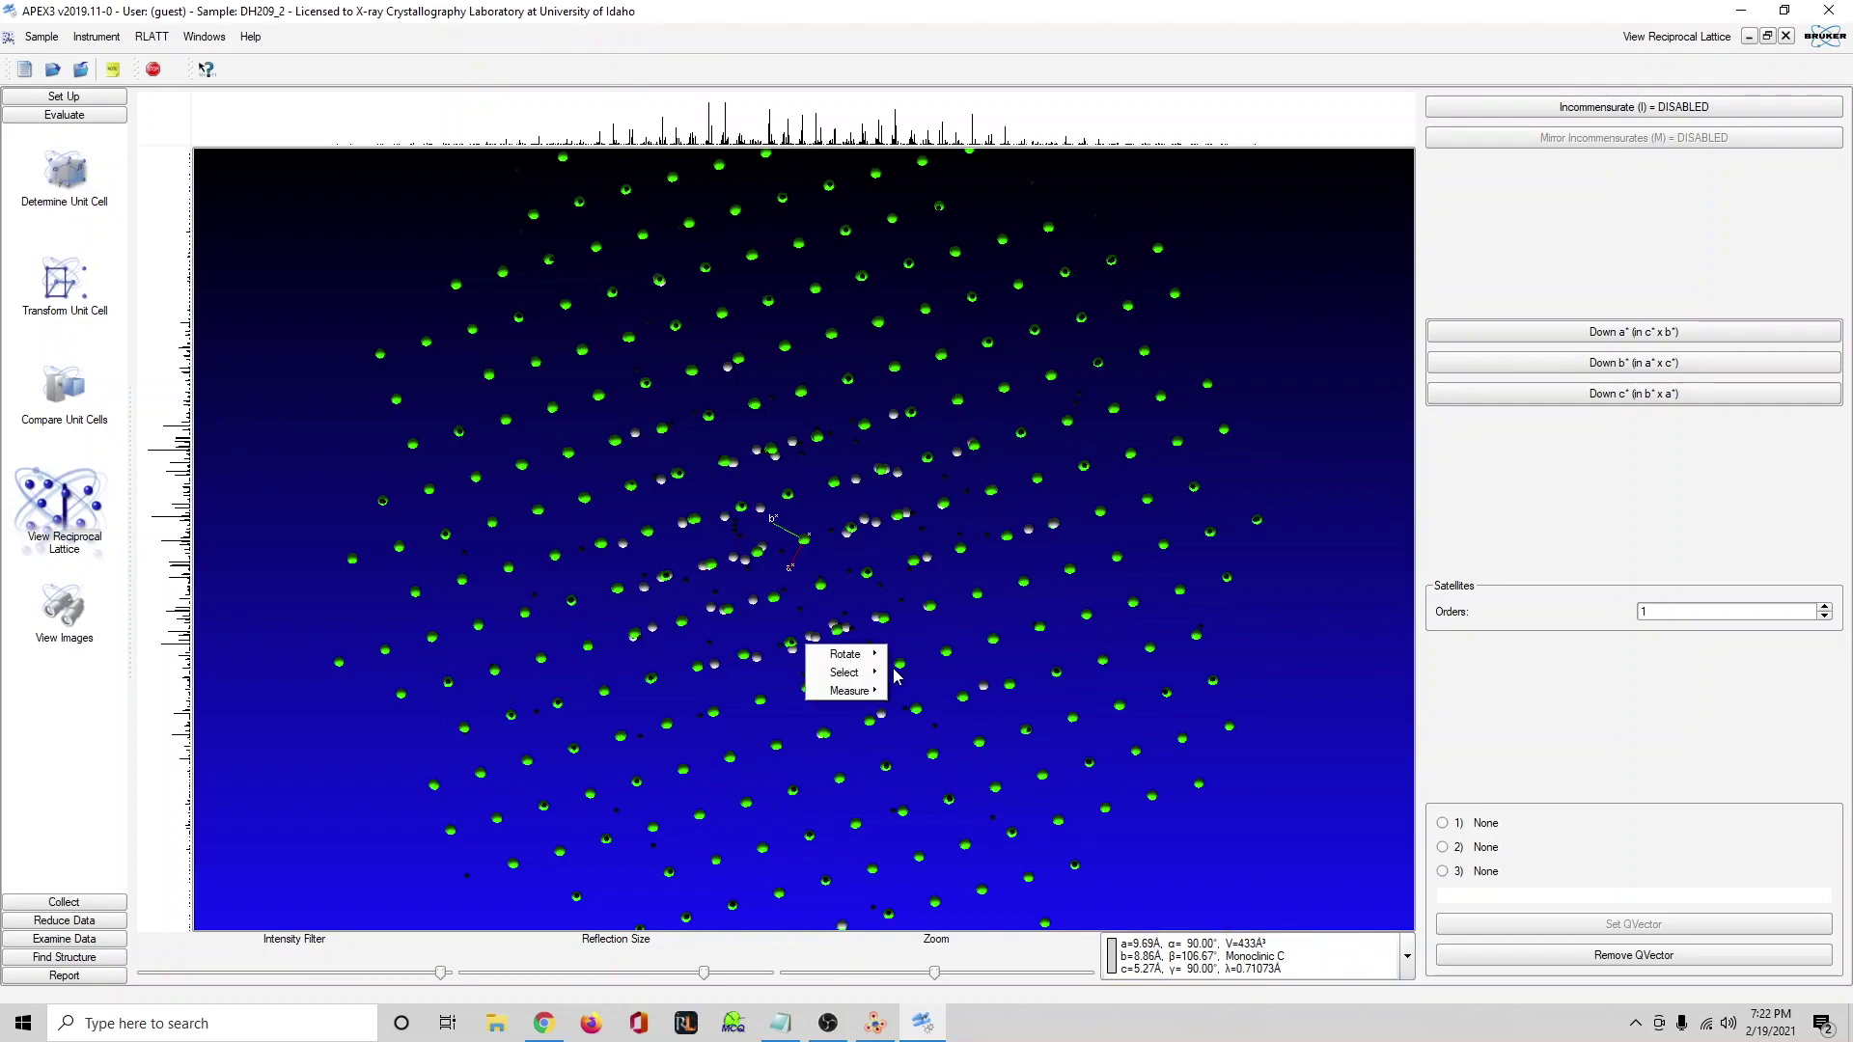
left_click(907, 654)
mouse_move(768, 554)
left_mouse_down()
mouse_move(777, 566)
mouse_move(538, 421)
mouse_move(534, 363)
mouse_move(636, 502)
mouse_move(755, 455)
left_mouse_up()
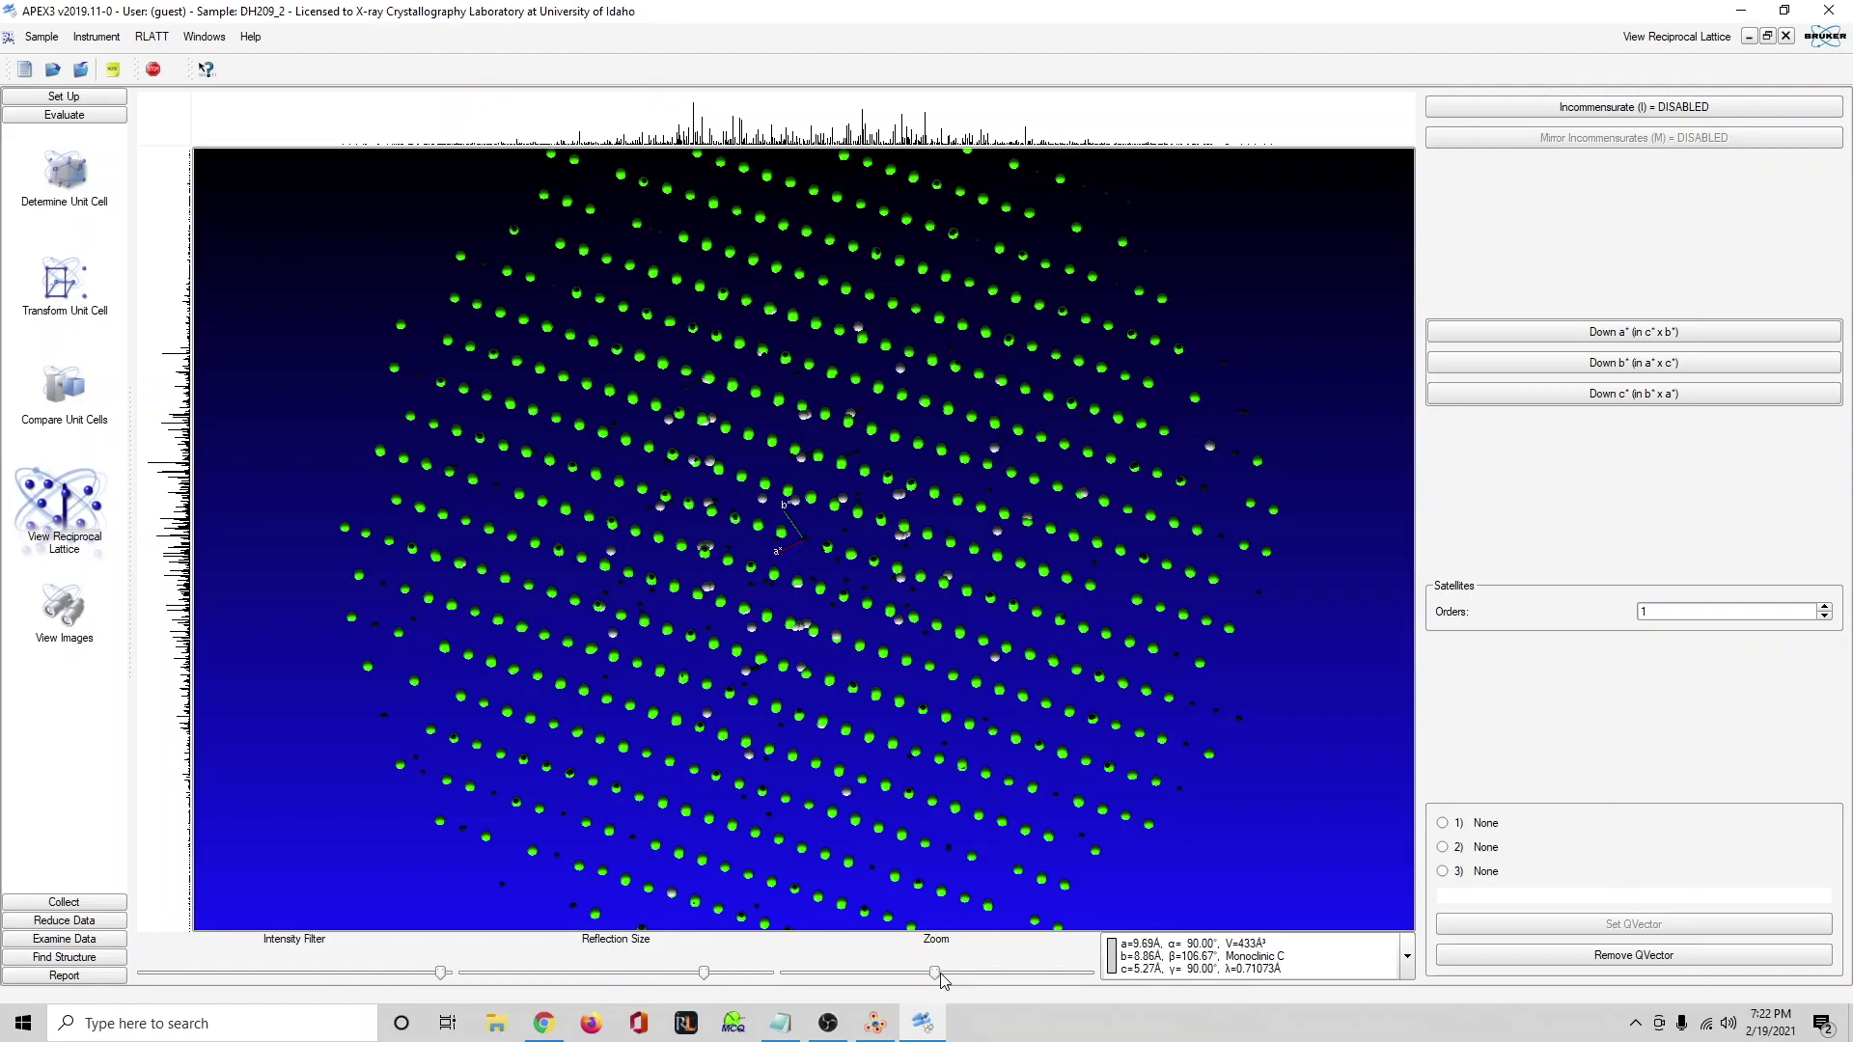
Examine the reflections near the lattice origin up close, then check the row alignment across the whole lattice.
left_click_drag(940, 979, 956, 977)
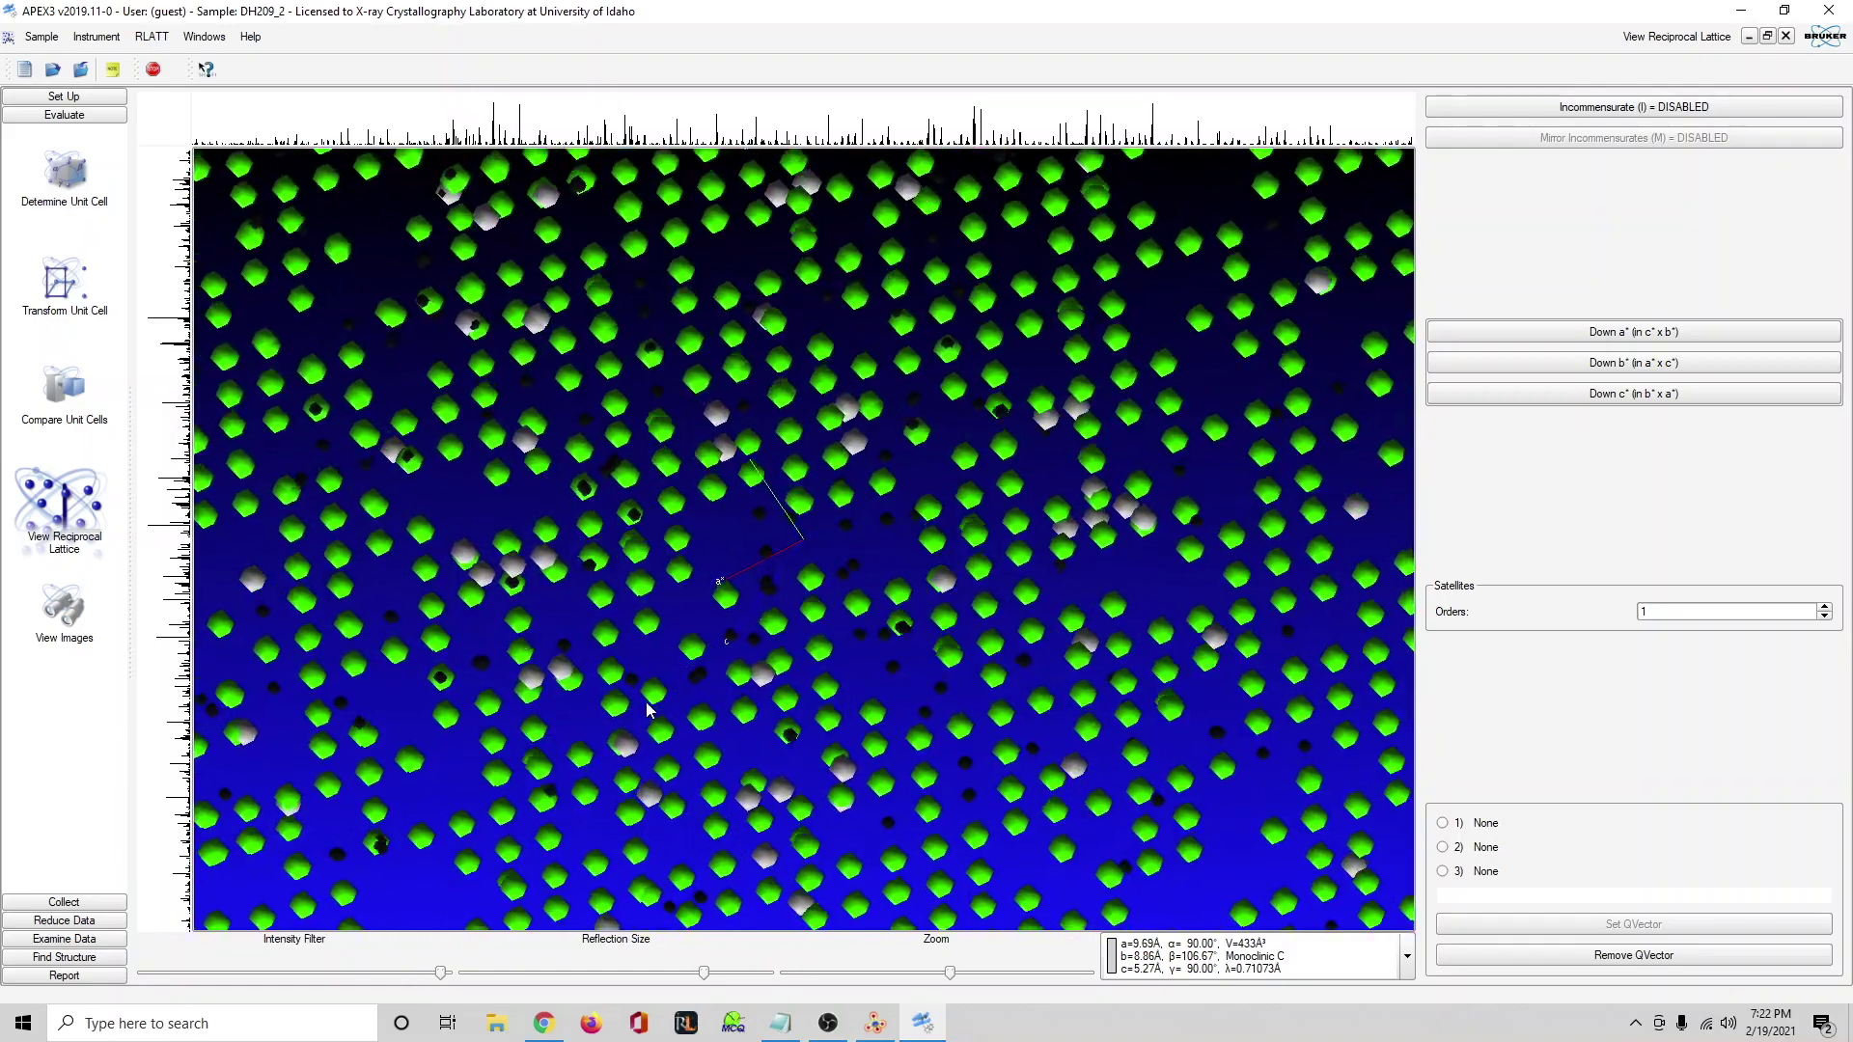
left_click_drag(647, 710, 594, 665)
left_click_drag(496, 552, 515, 619)
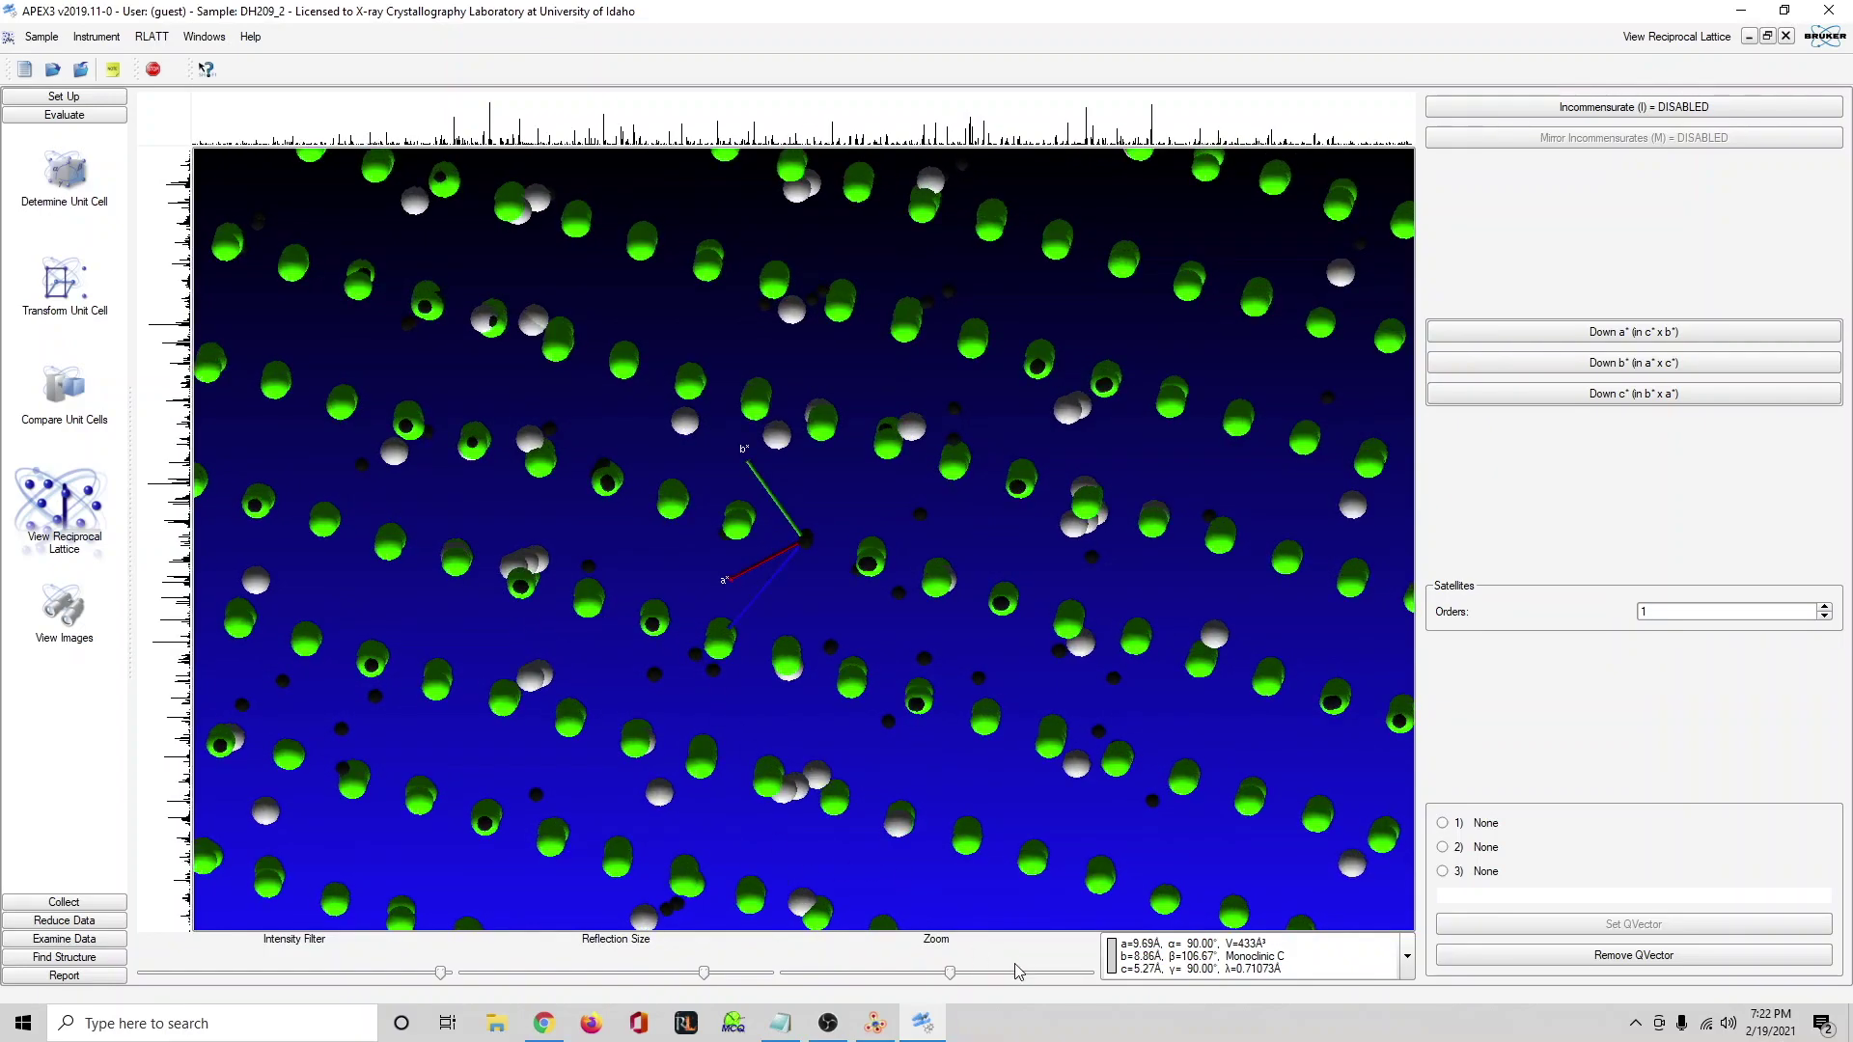
mouse_move(951, 975)
left_mouse_down()
mouse_move(839, 975)
mouse_move(941, 975)
mouse_move(926, 970)
left_mouse_up()
right_click(925, 873)
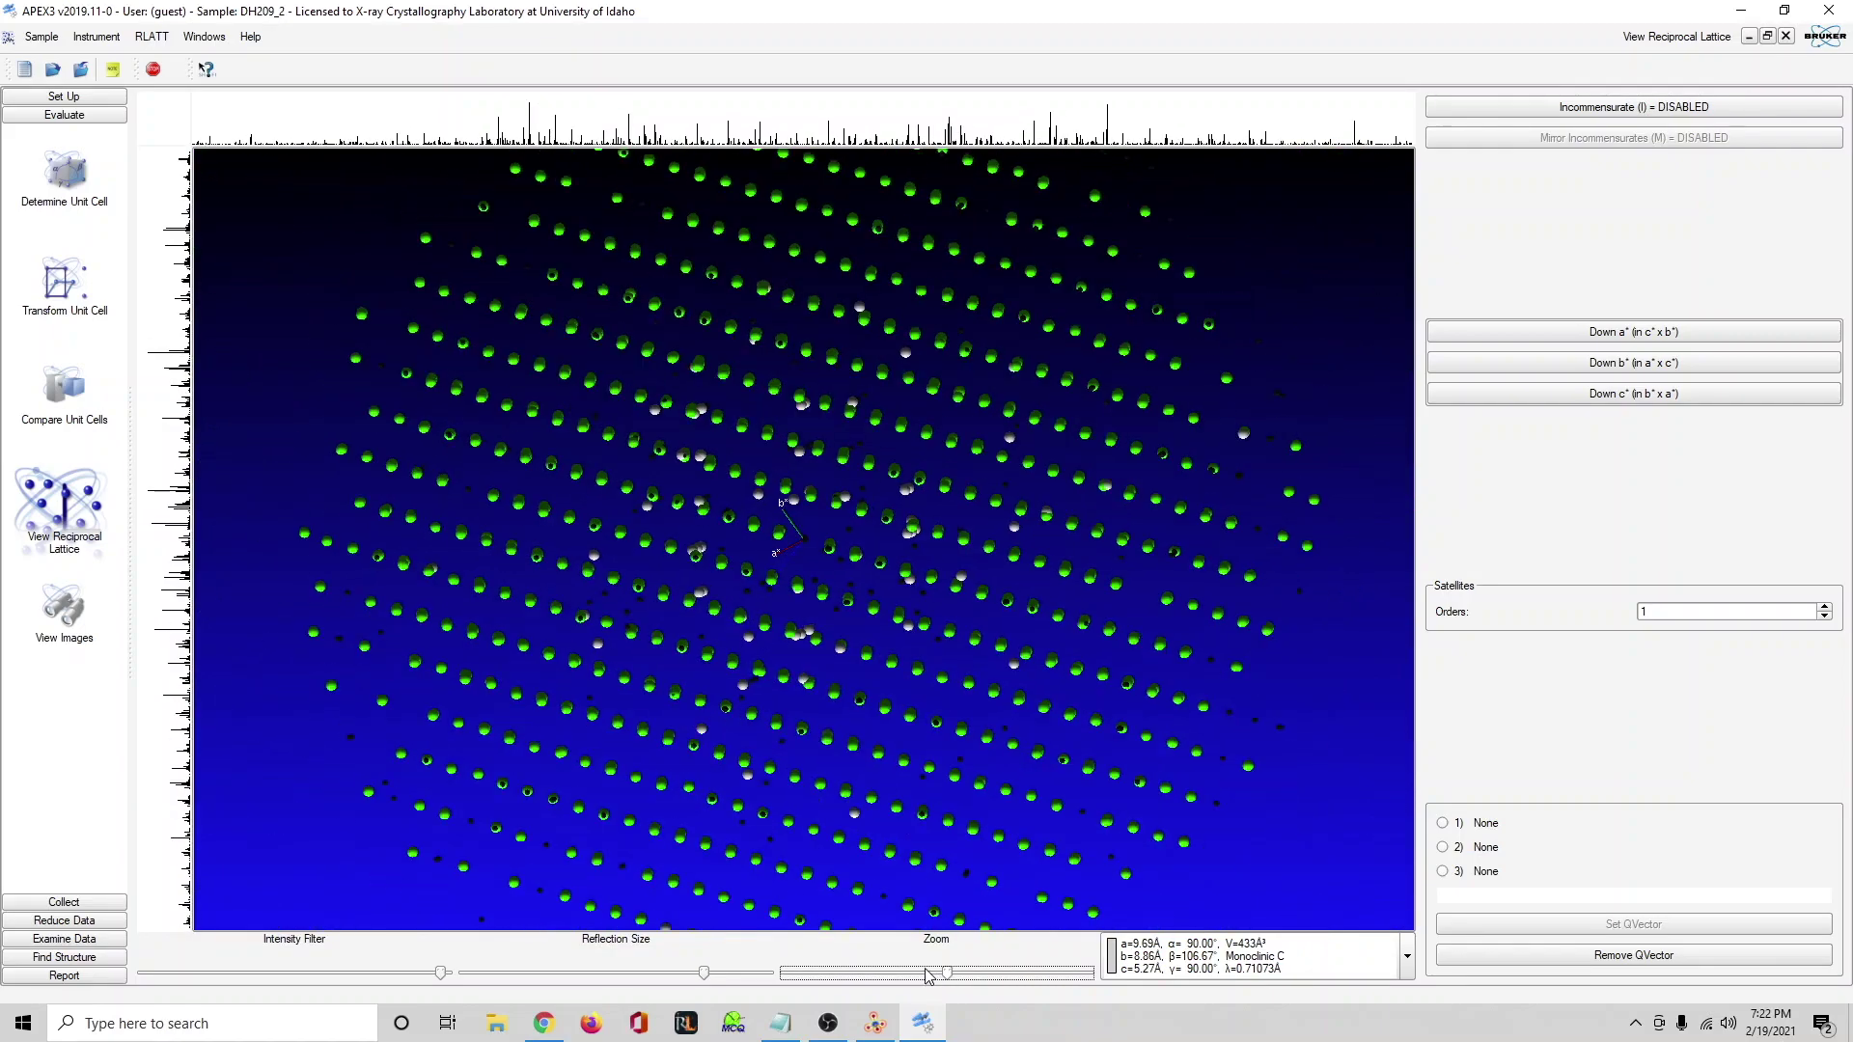
left_click_drag(822, 820, 817, 823)
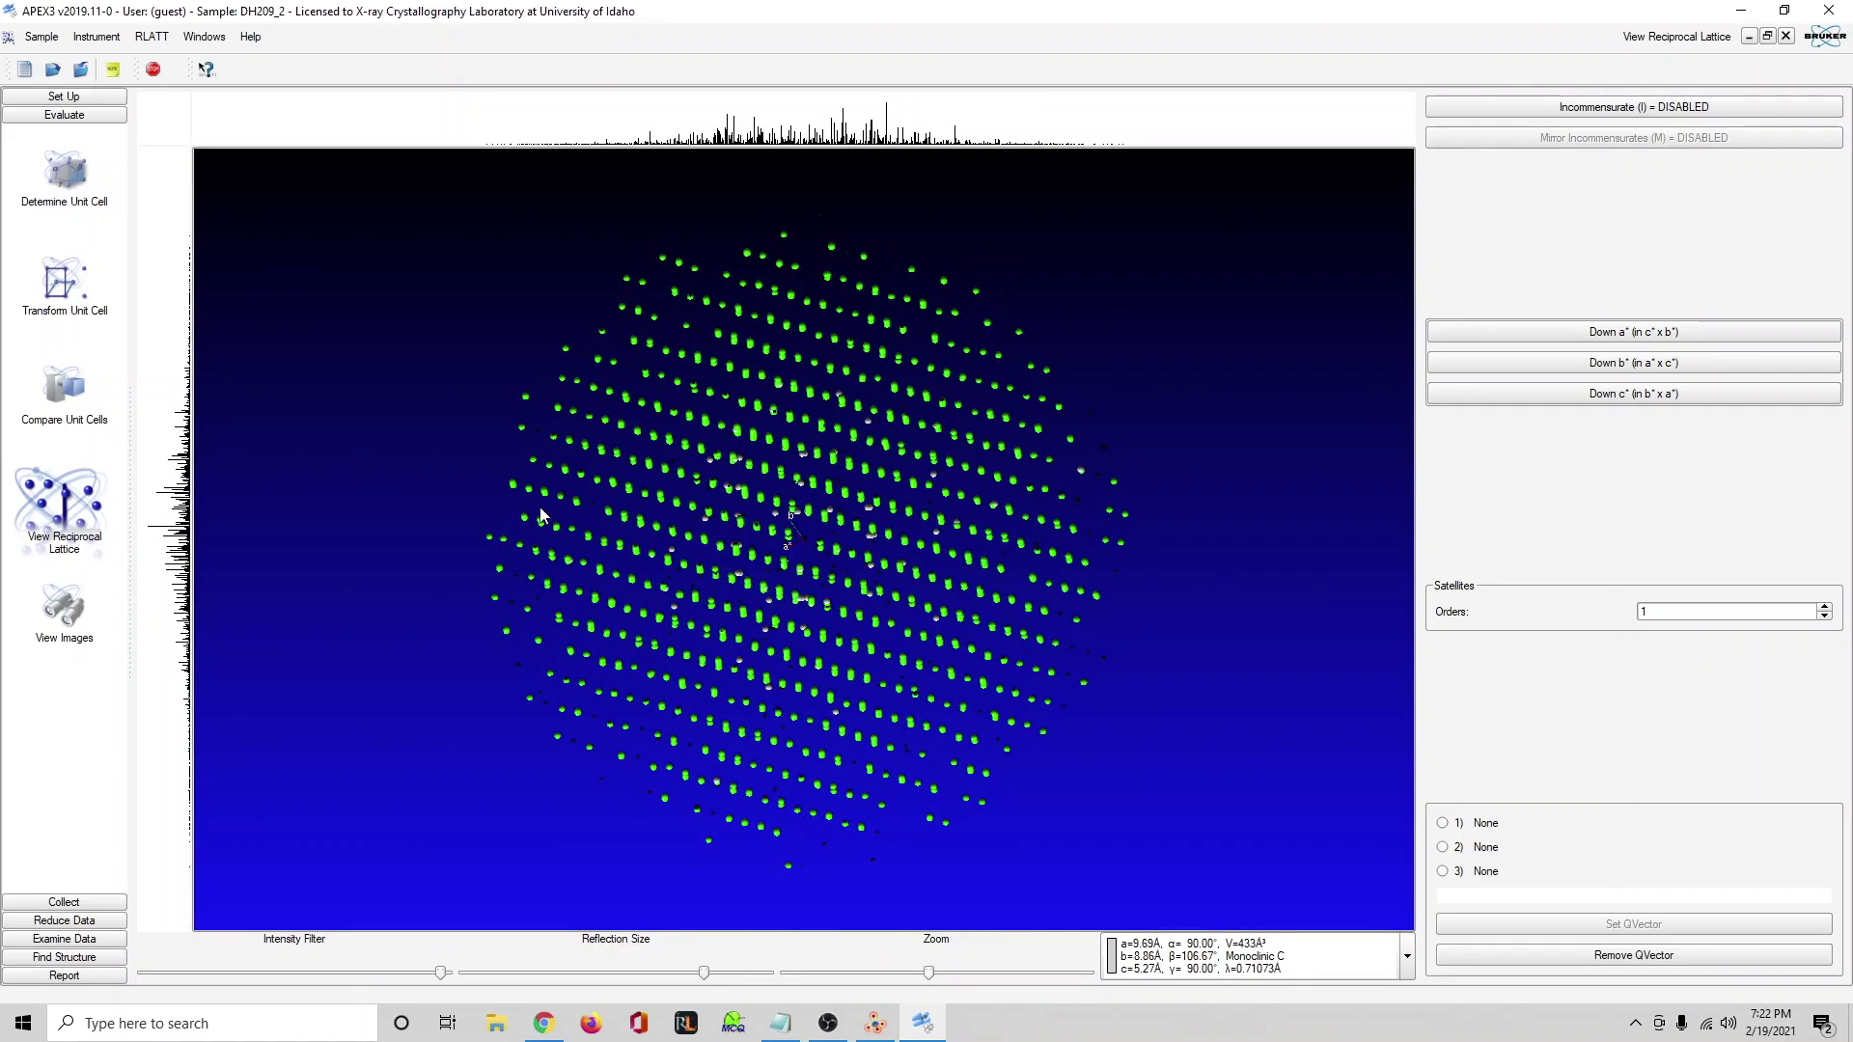
Refine the monoclinic C unit cell twice against the Group 1 reflections and accept the refined cell.
left_click(67, 183)
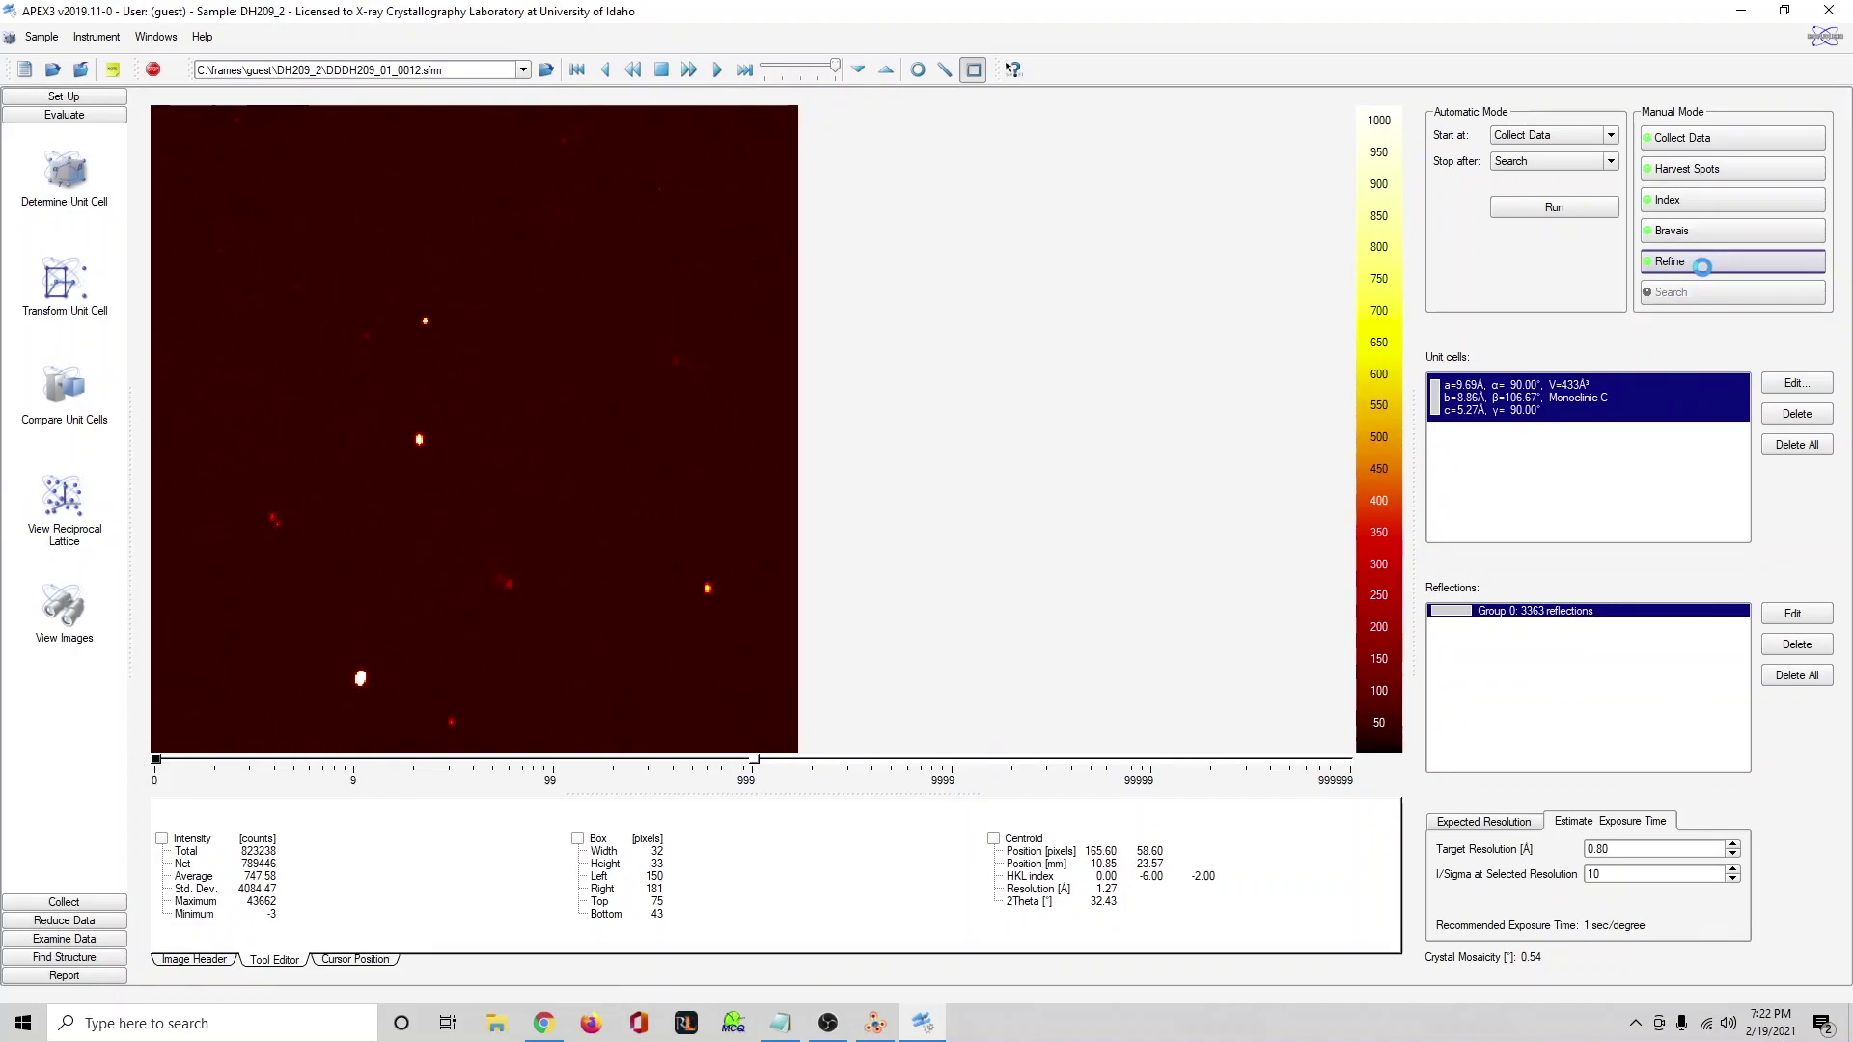
left_click(1704, 274)
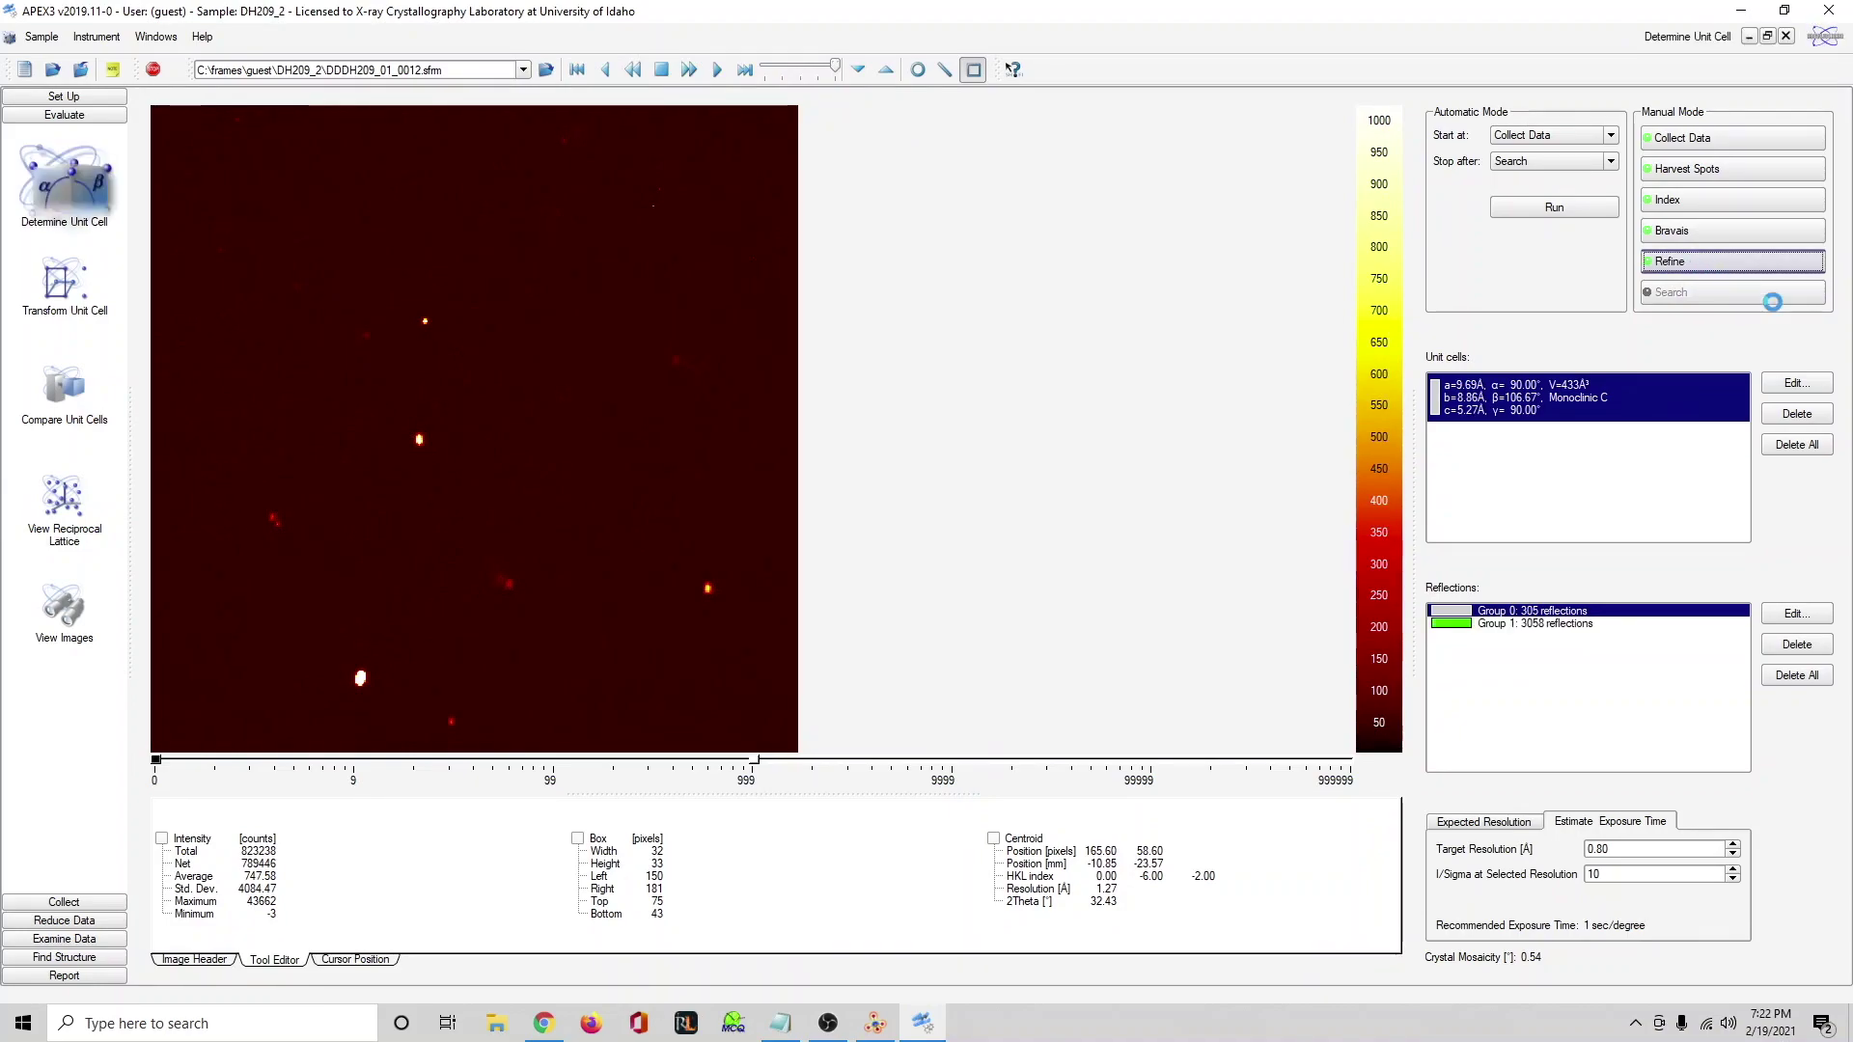
left_click(1641, 600)
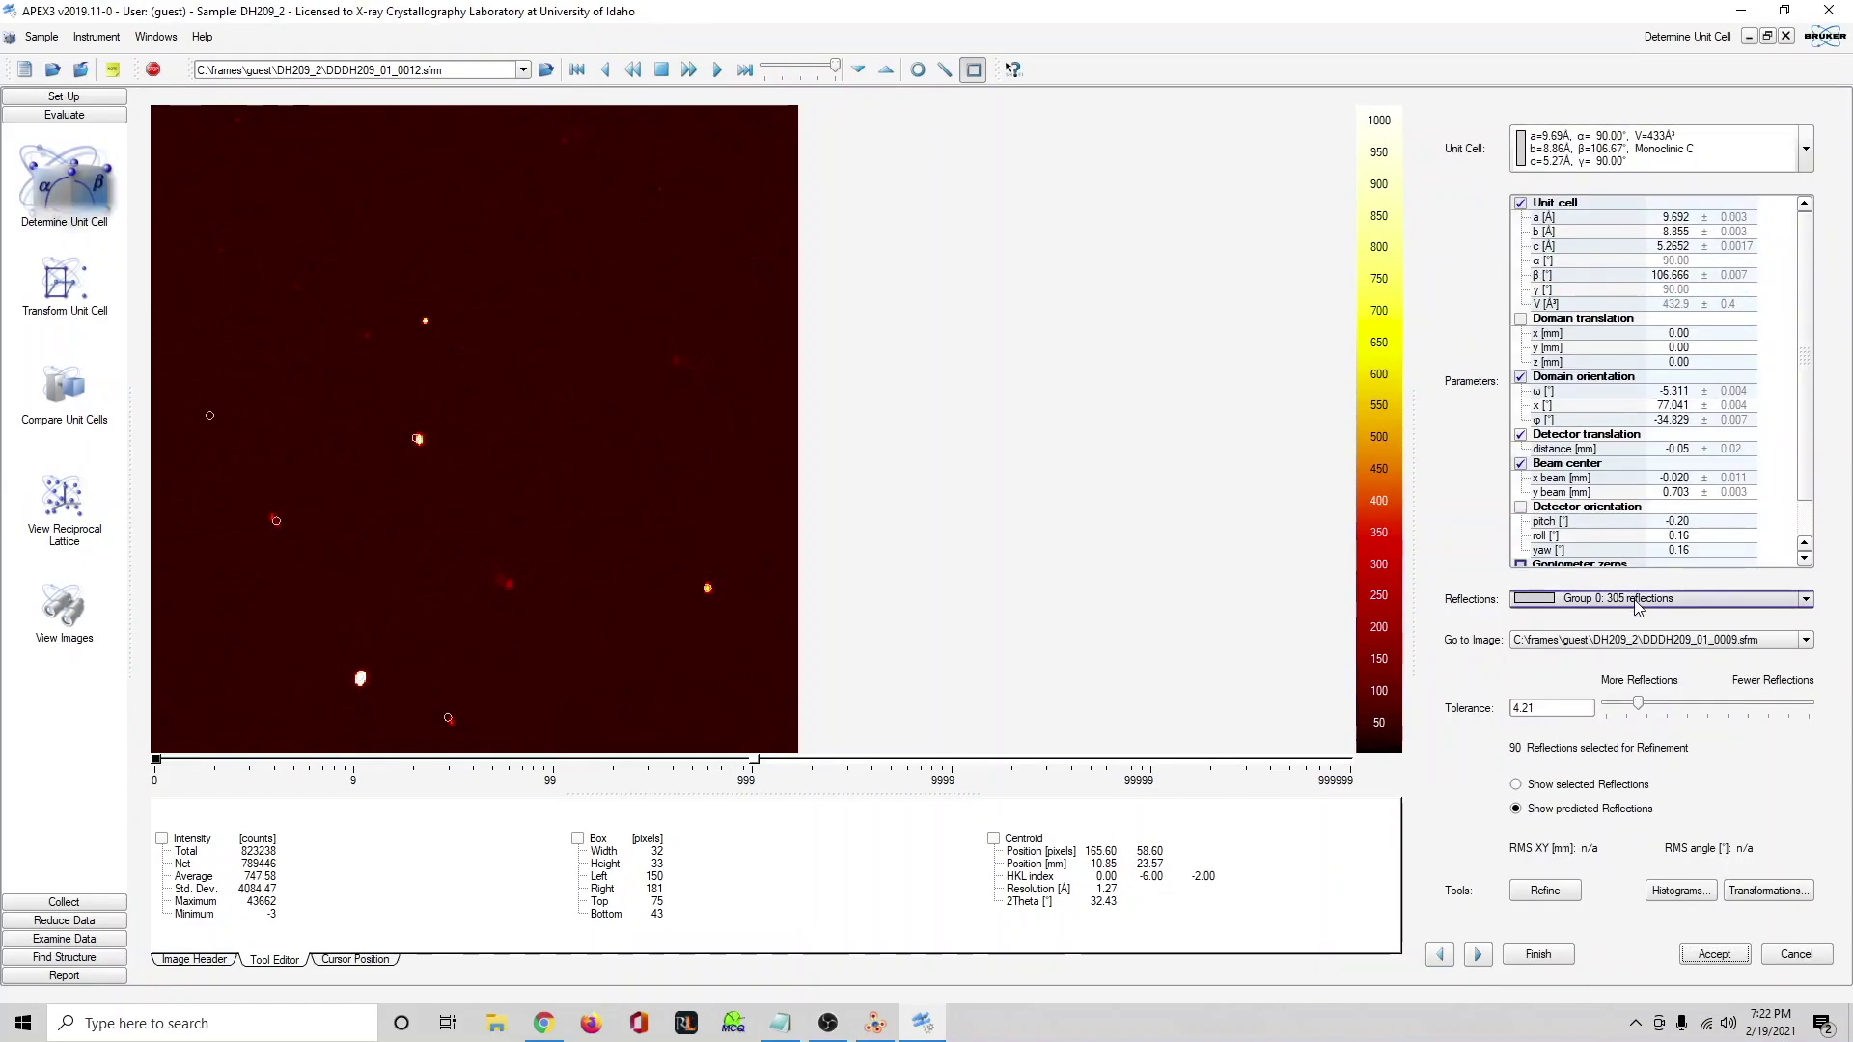
left_click(1637, 629)
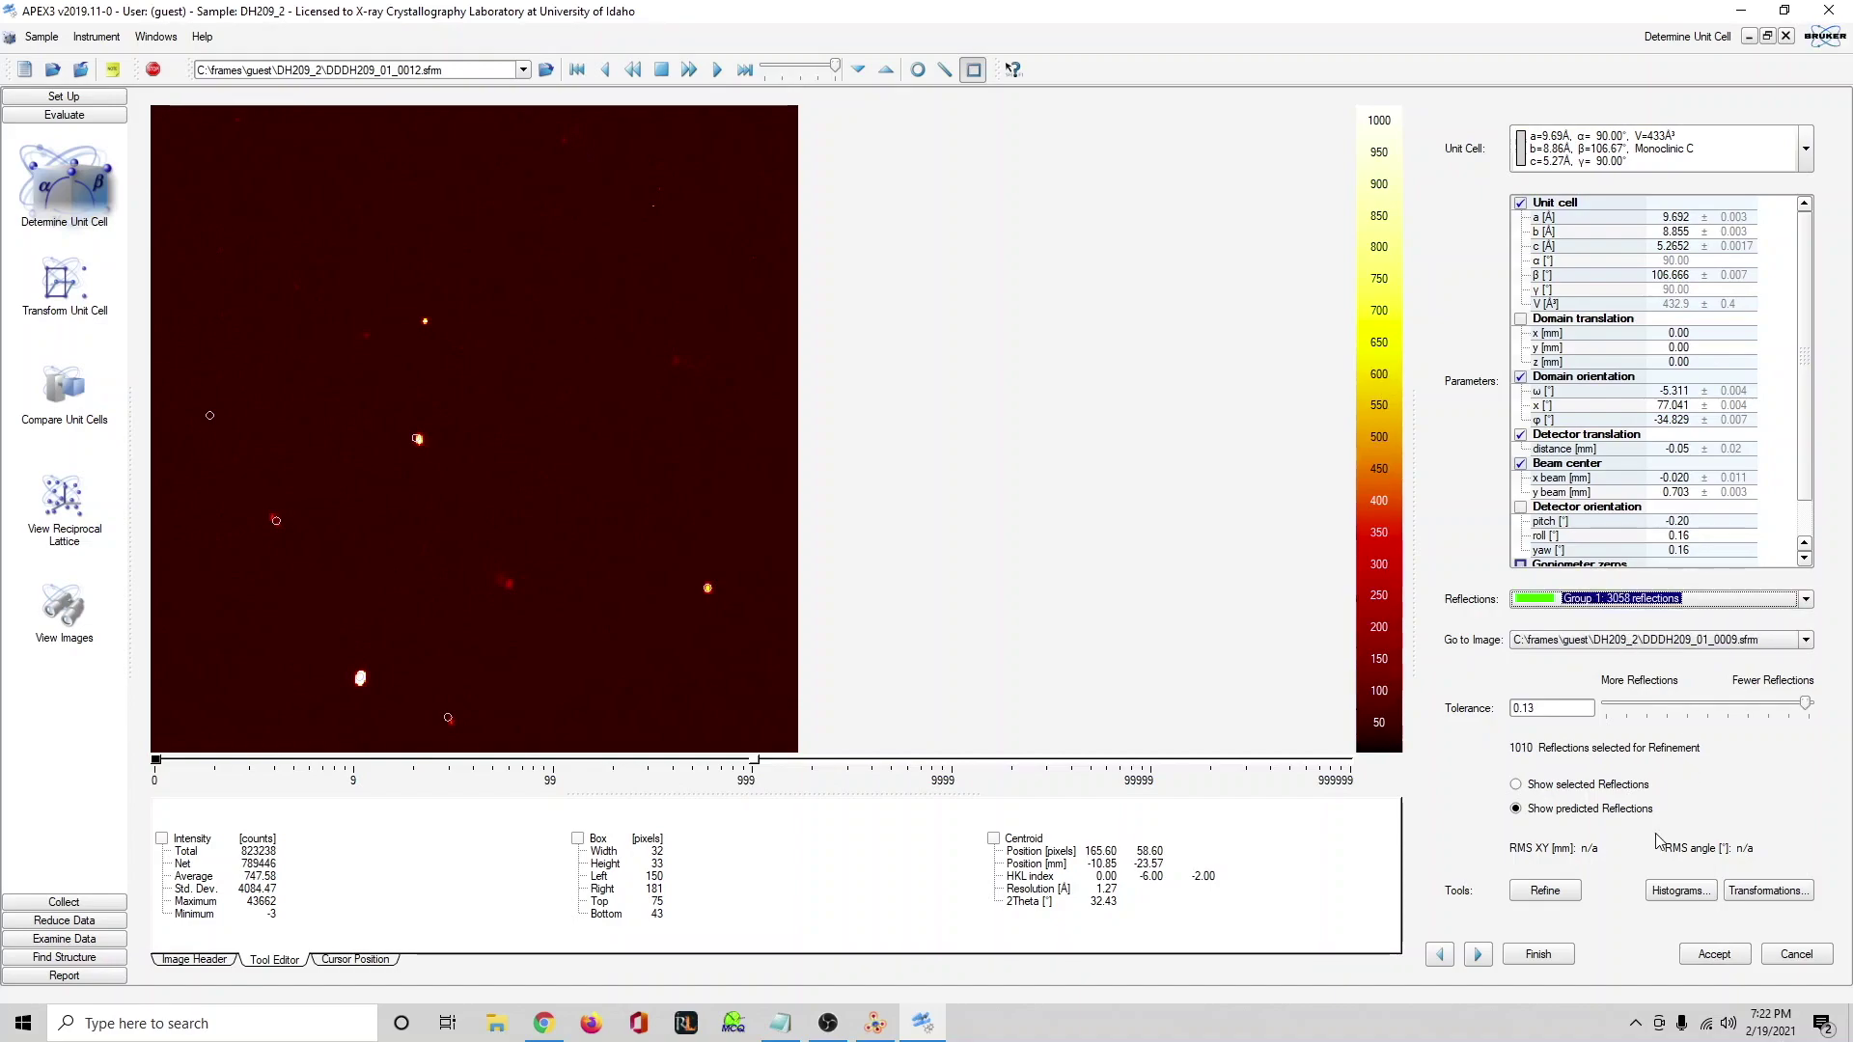
left_click(1563, 892)
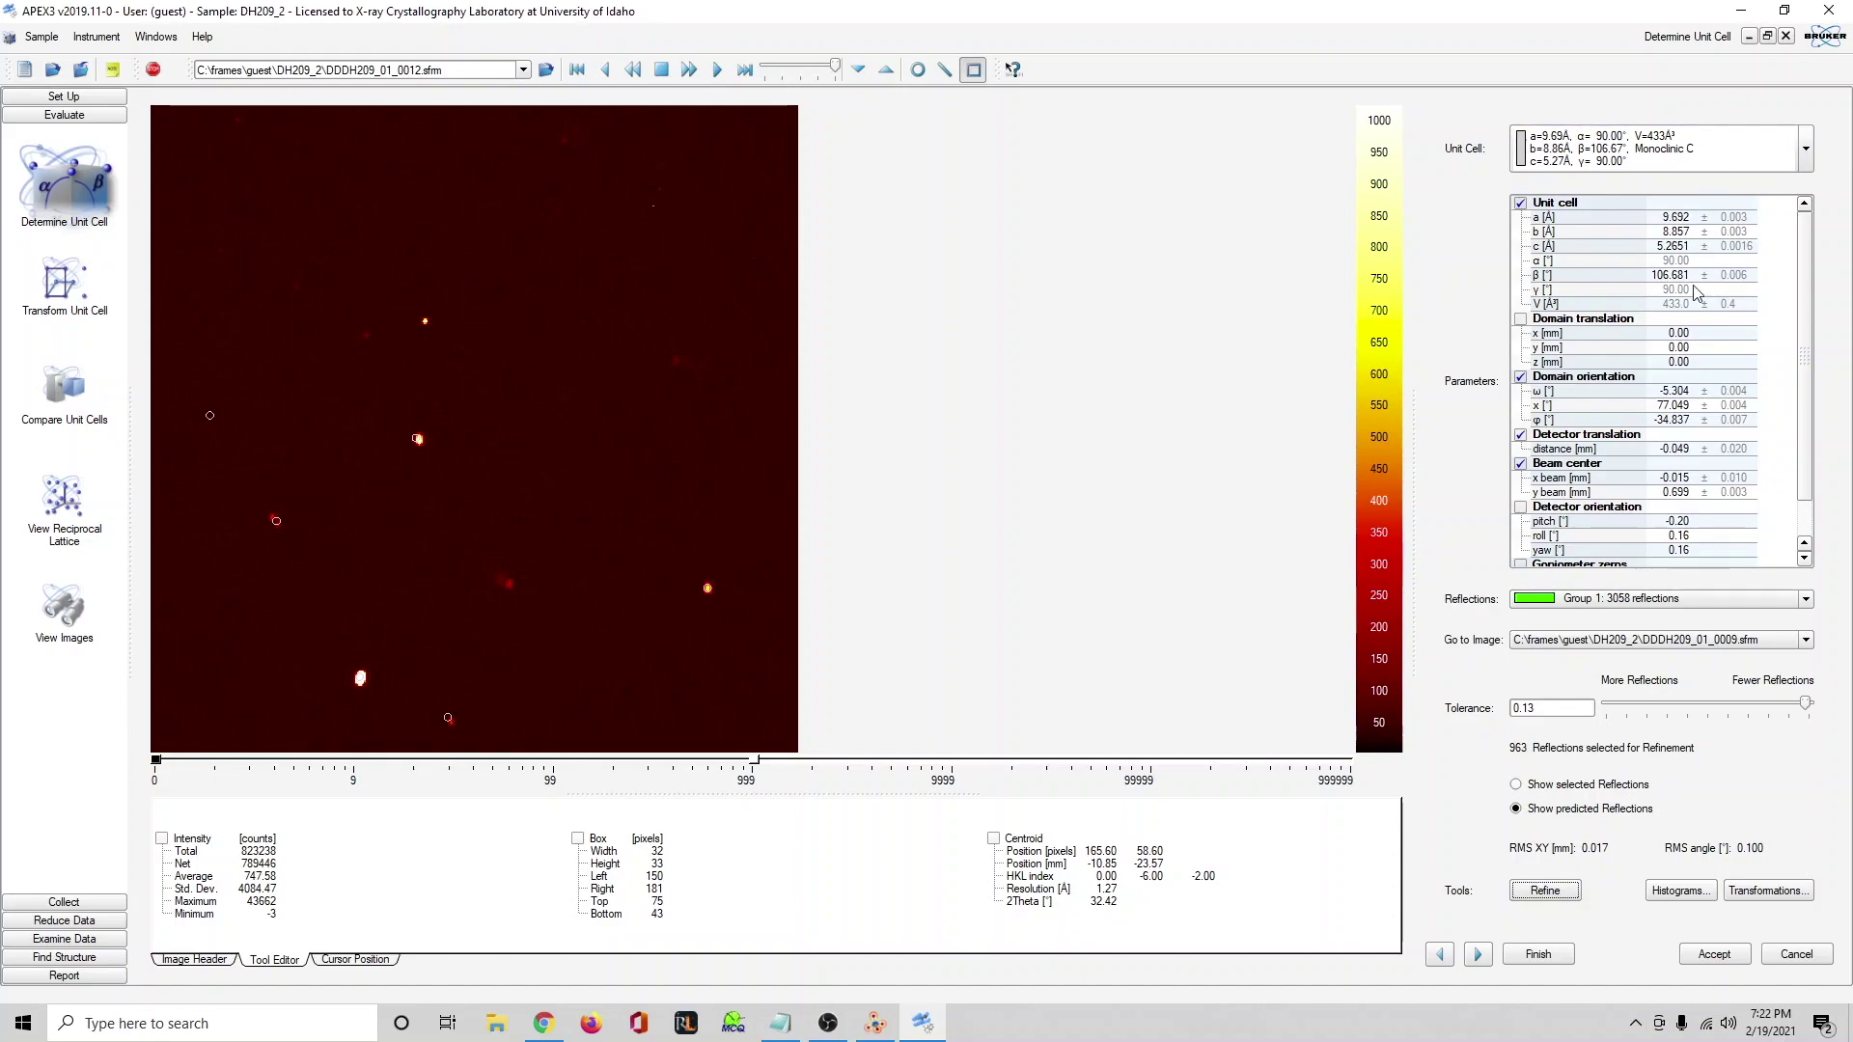
left_click(1558, 892)
left_click(1728, 957)
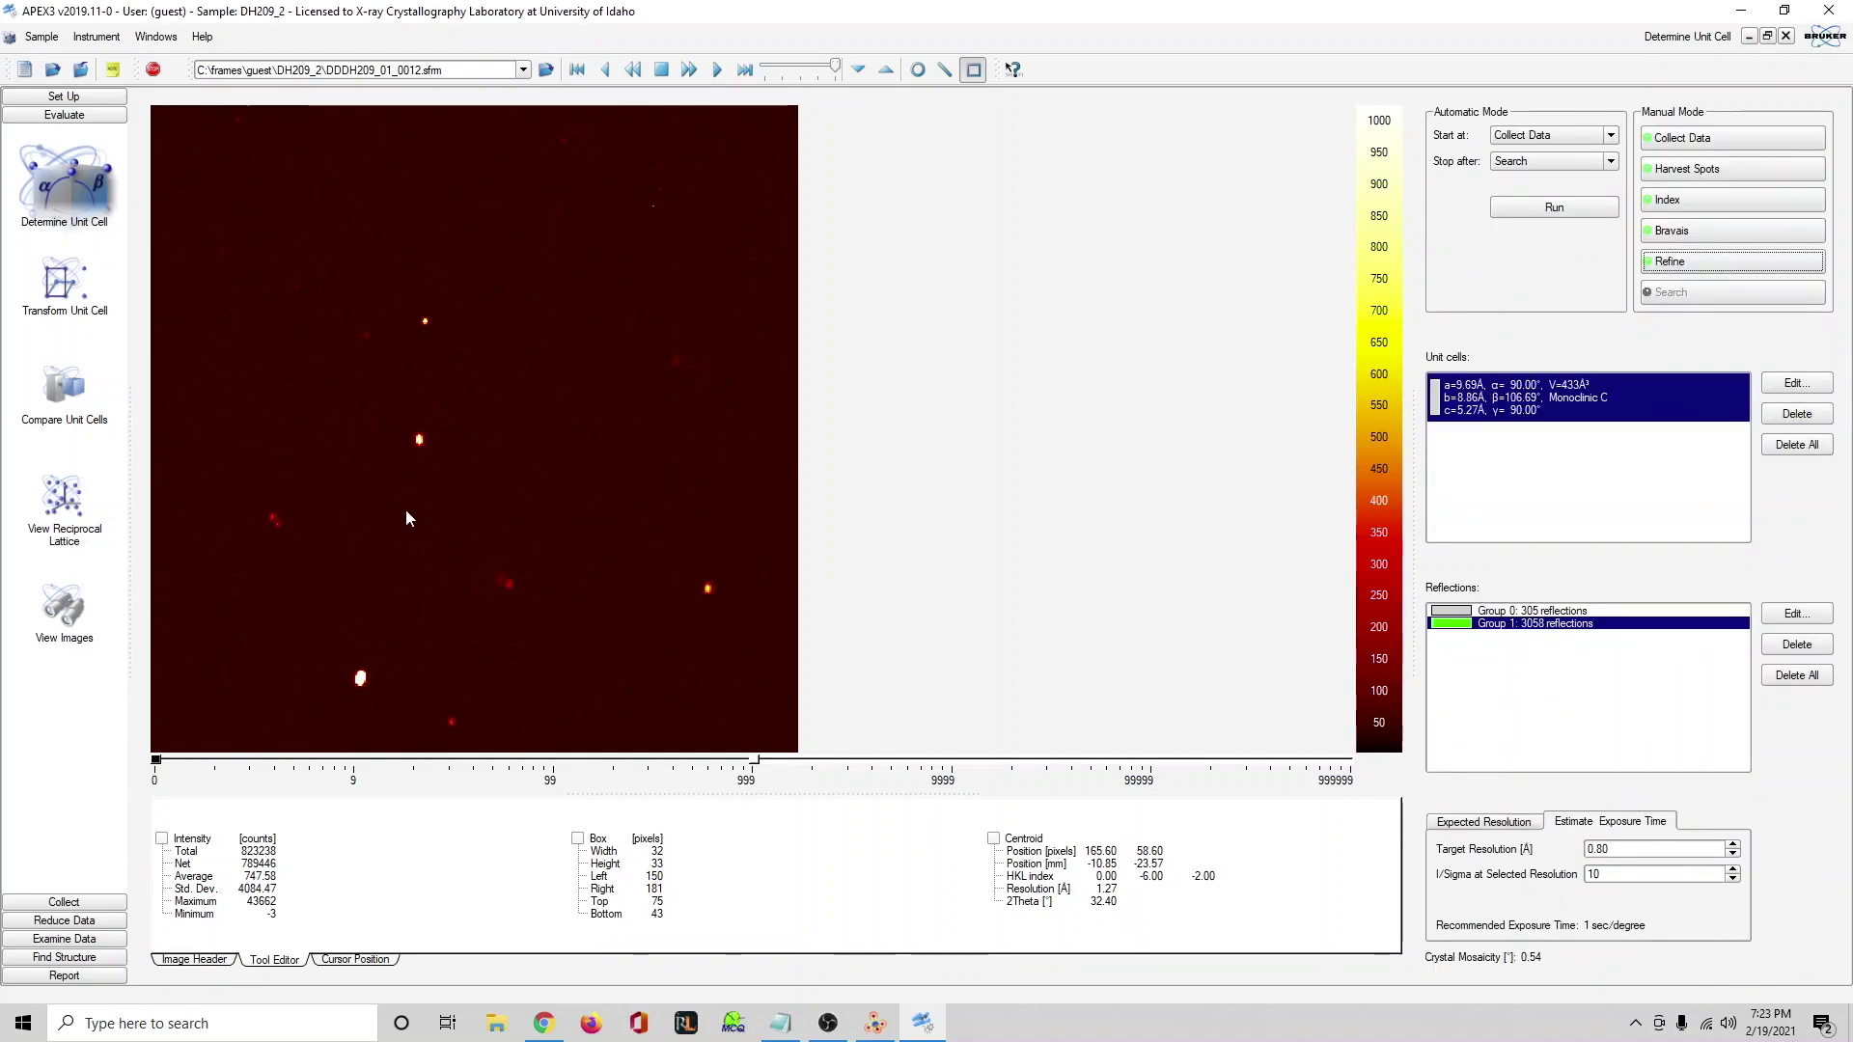
Bring up the crystal video in Index Crystal Faces and step through its rotation to examine the crystal's edges.
left_click(104, 903)
left_click(102, 916)
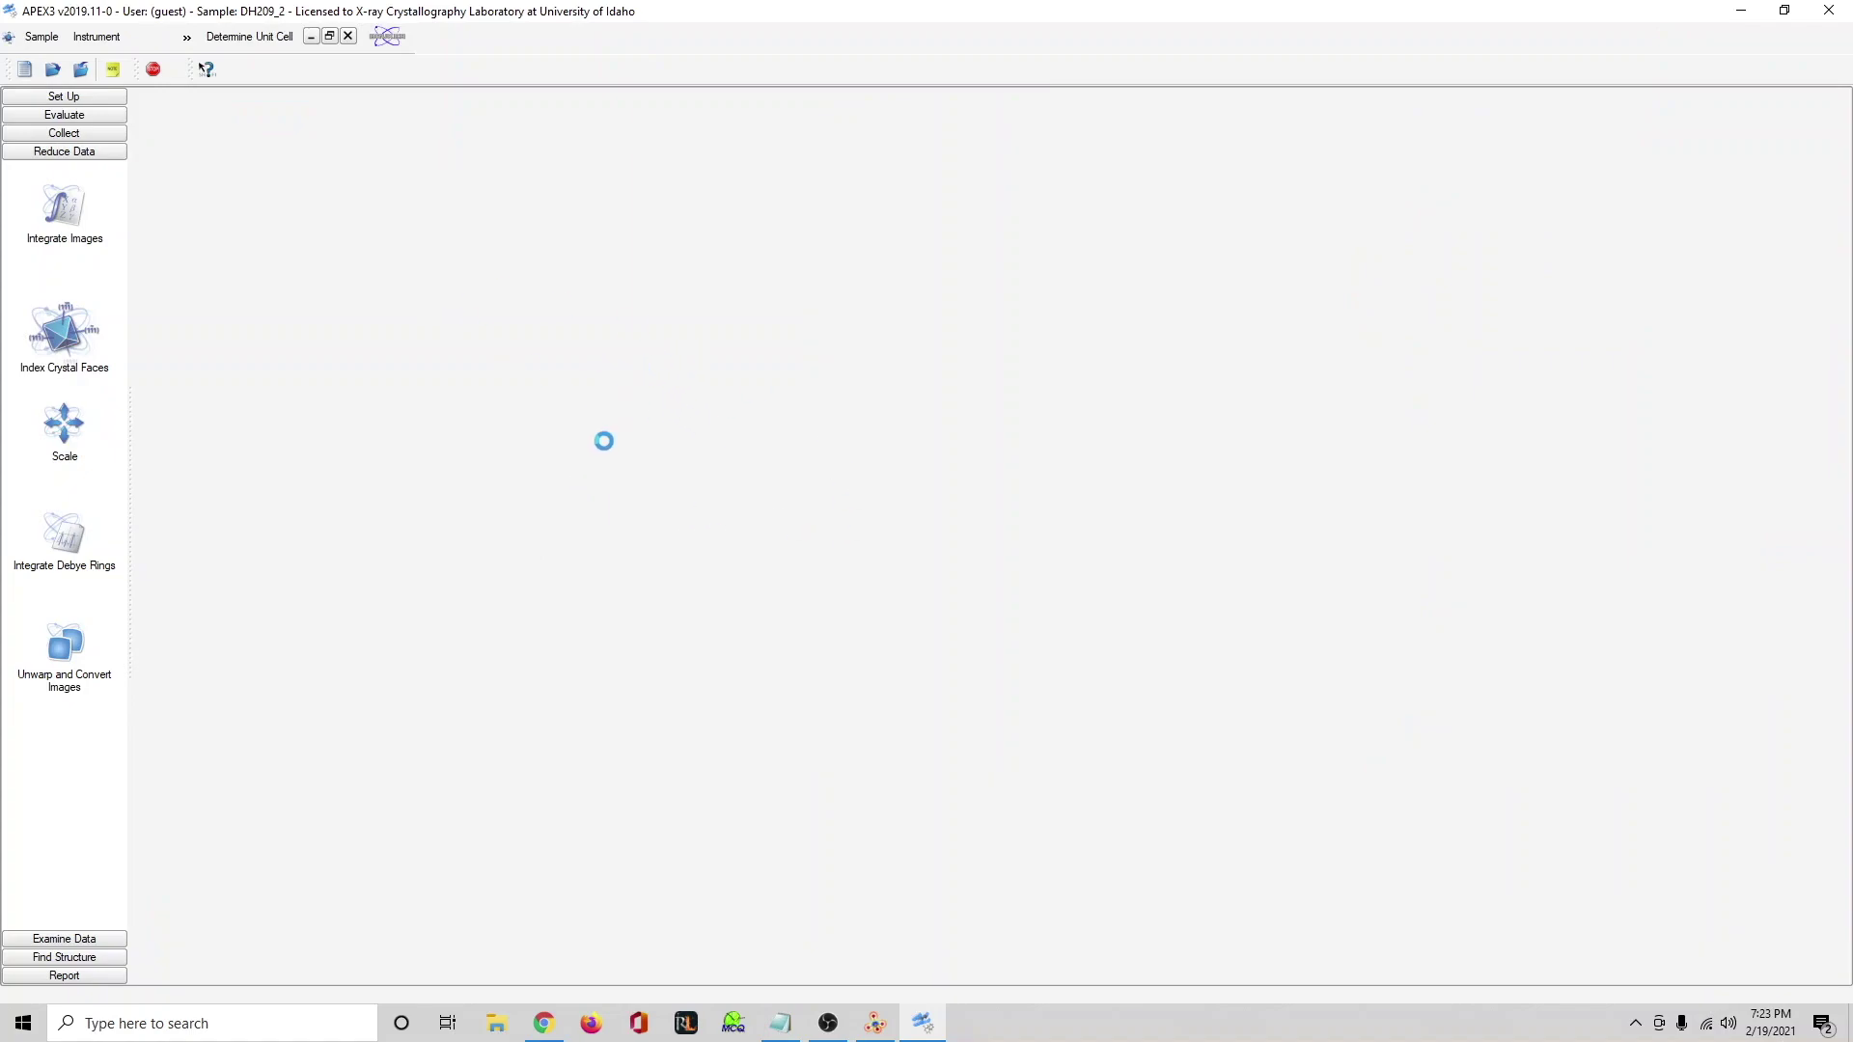
scroll(631, 328, "down", 5)
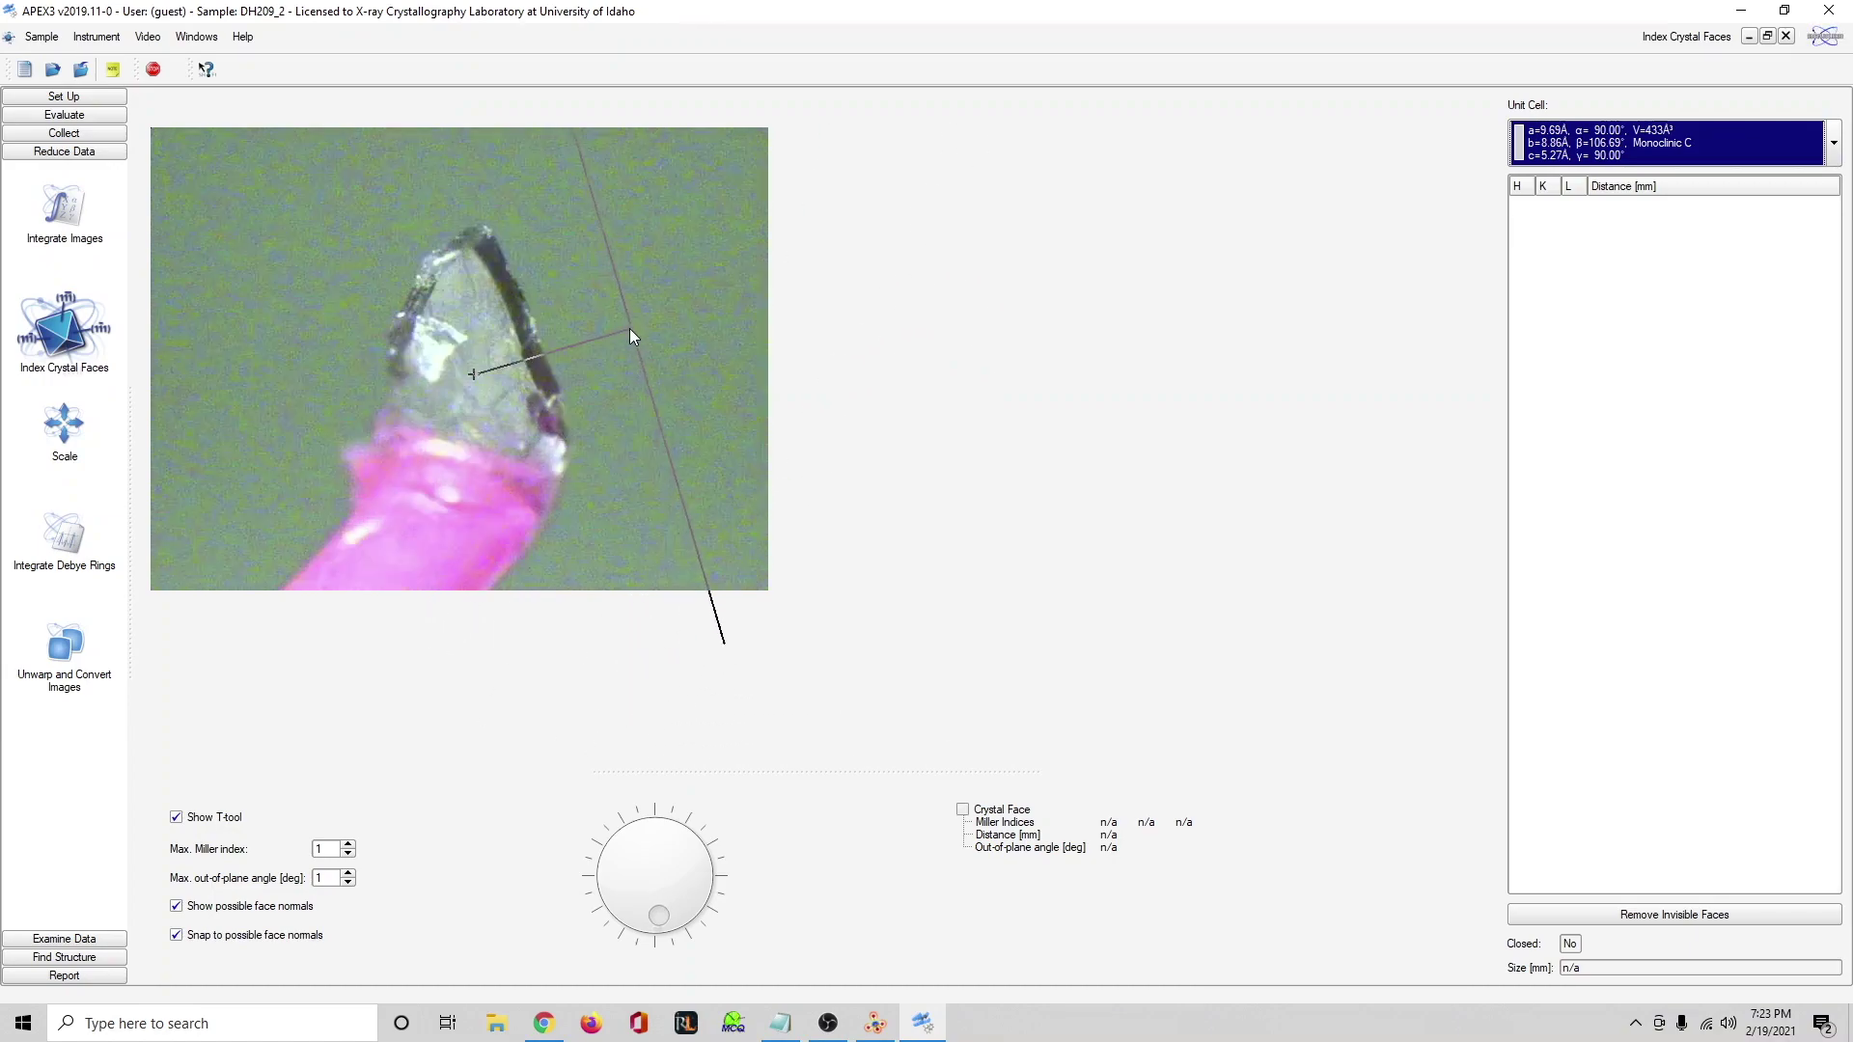
scroll(608, 357, "down", 4)
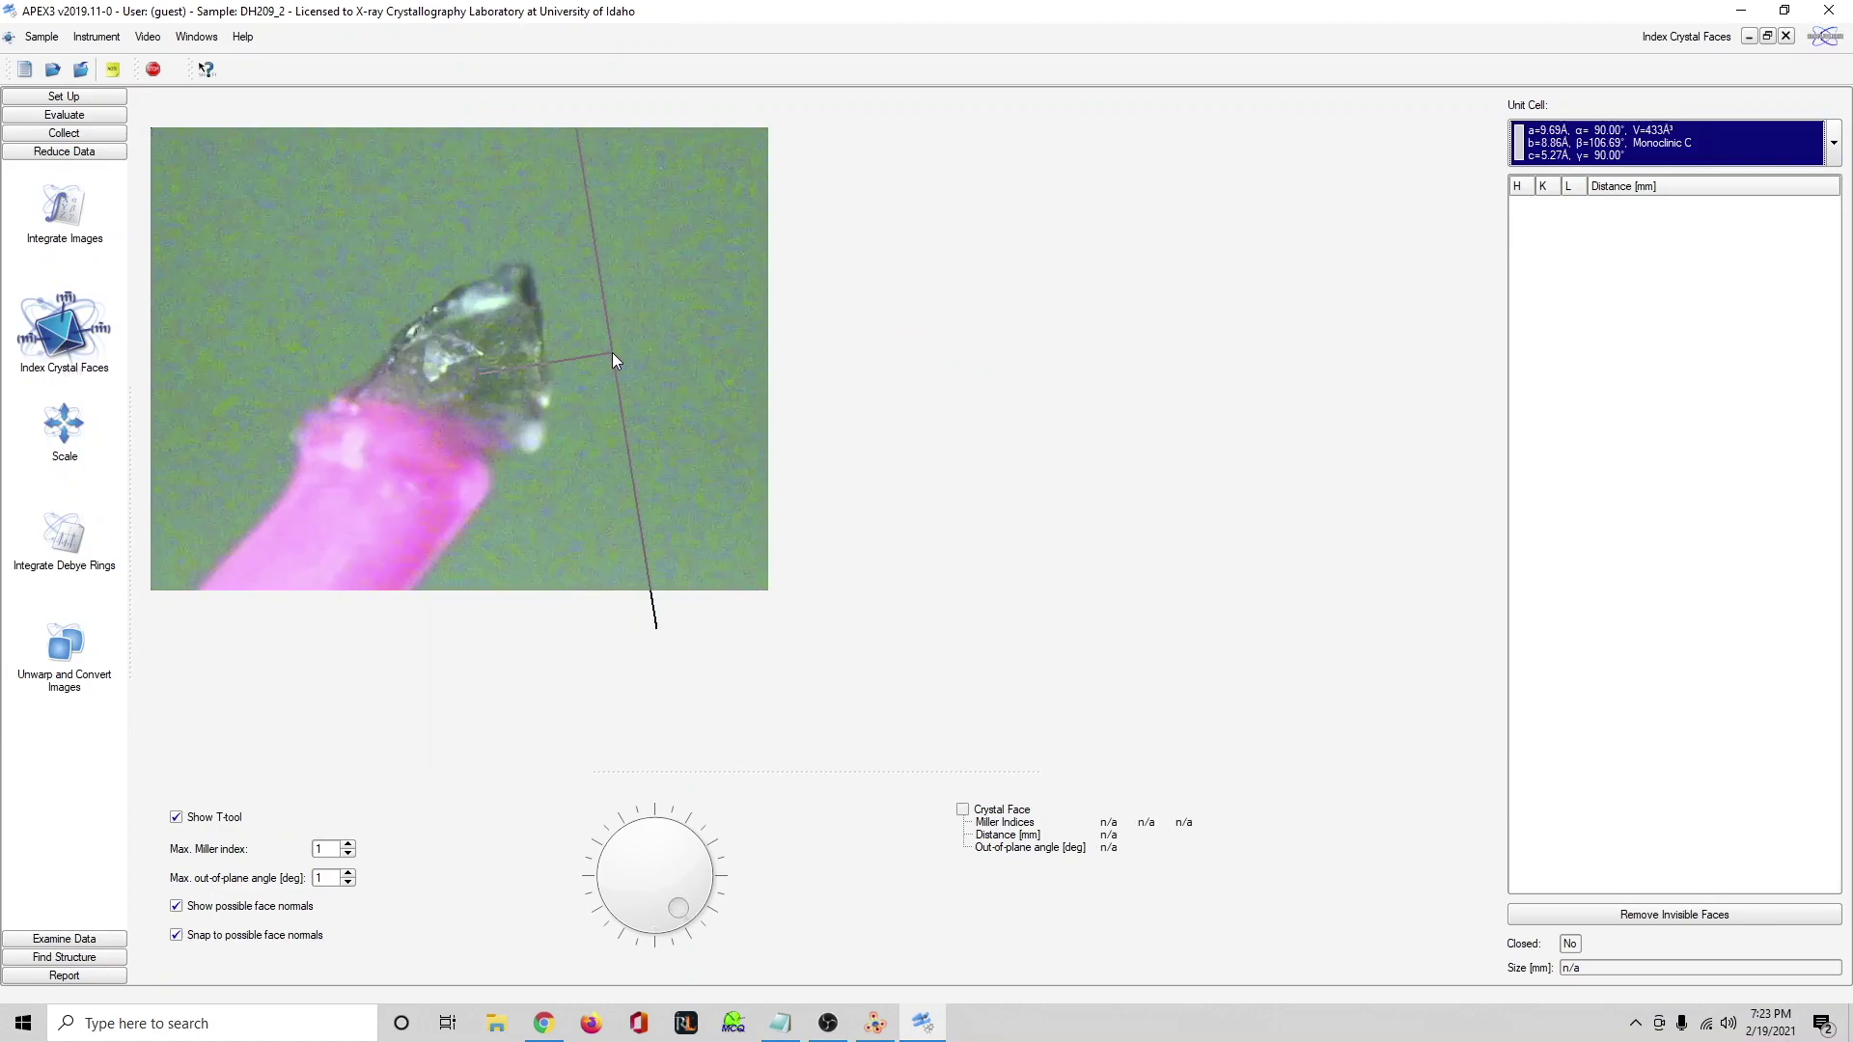
scroll(633, 354, "up", 5)
scroll(634, 349, "up", 5)
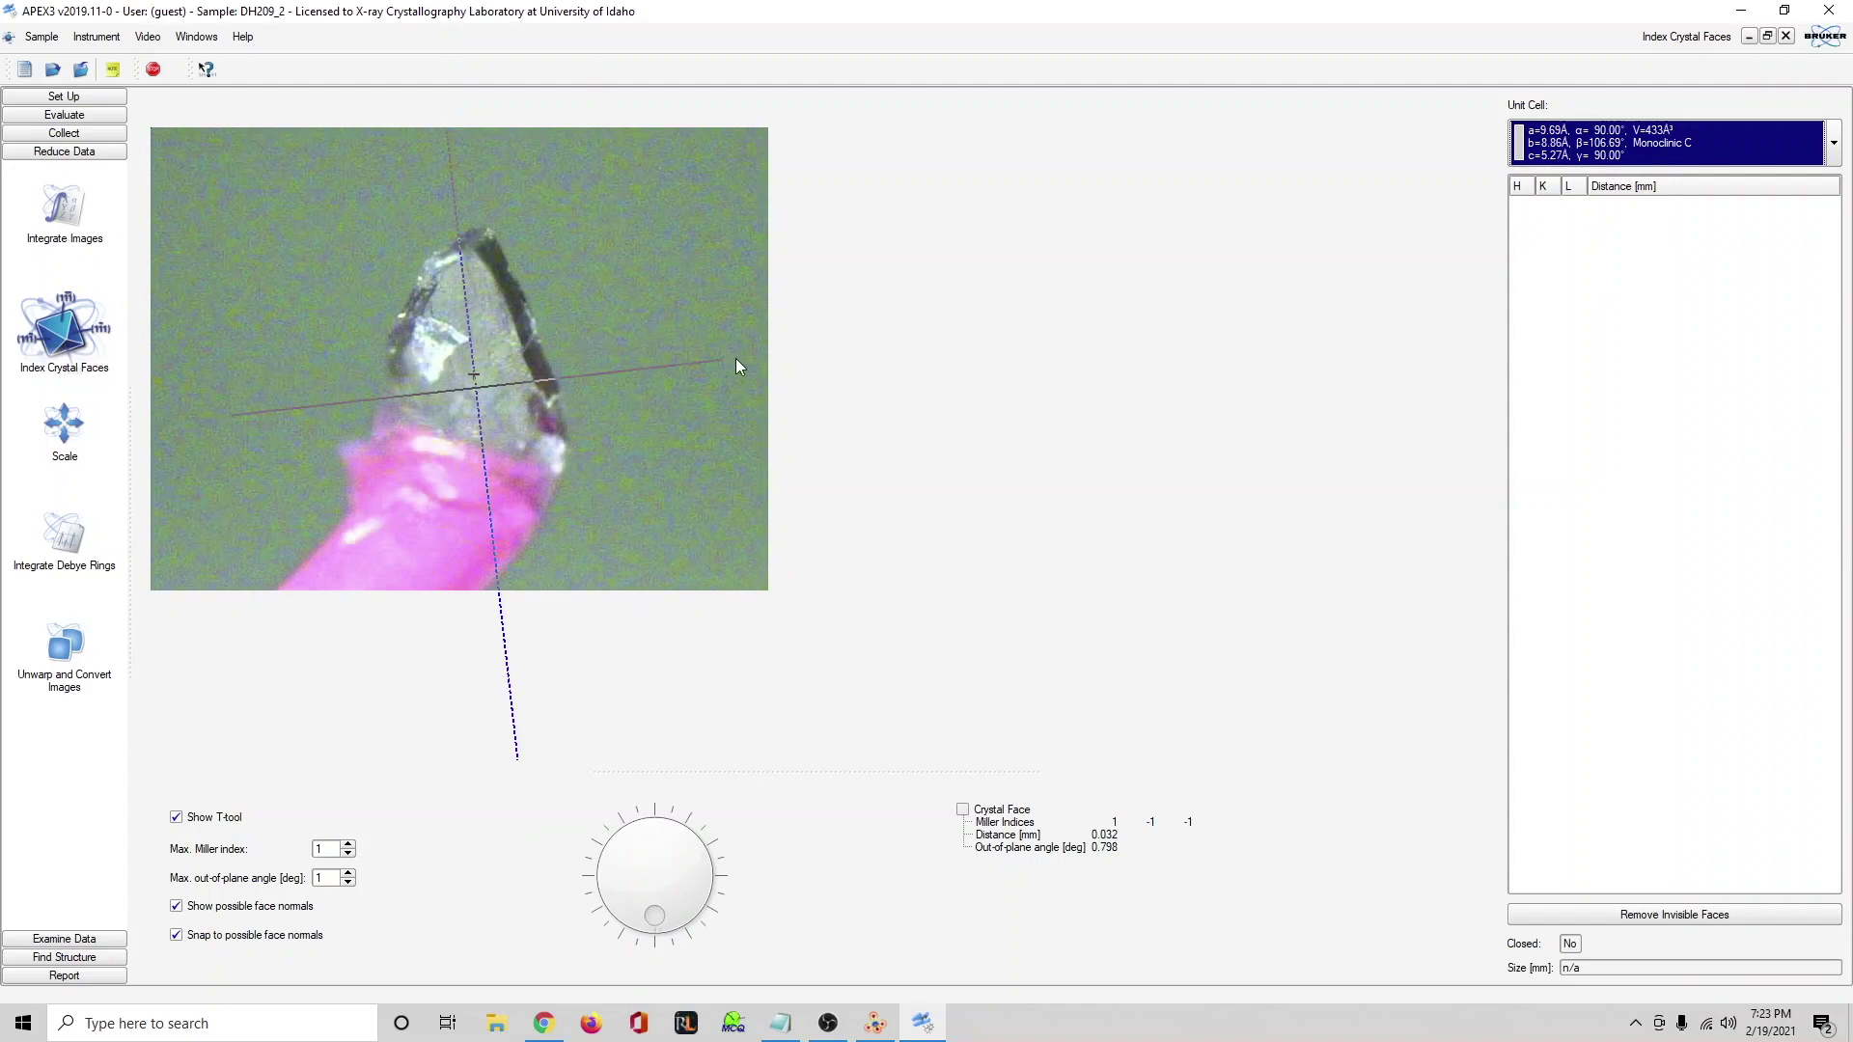
scroll(692, 369, "down", 2)
scroll(692, 369, "down", 3)
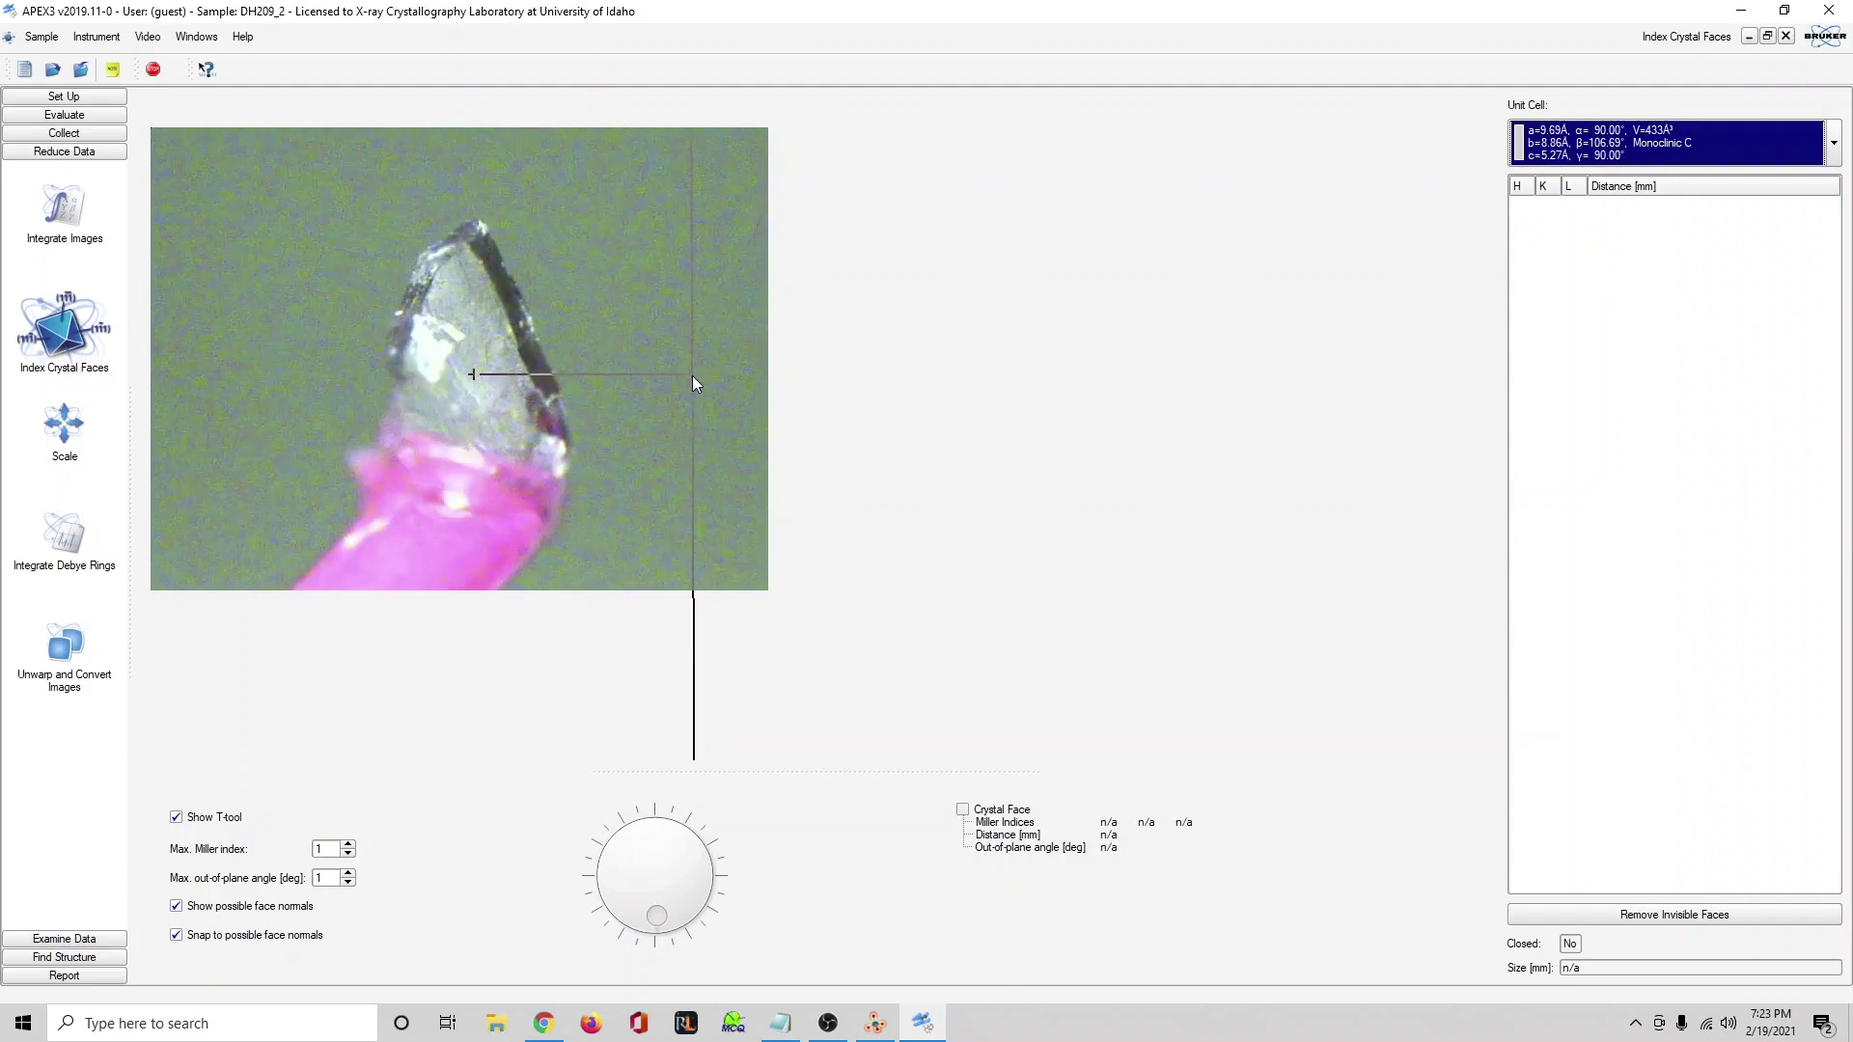
scroll(654, 396, "down", 3)
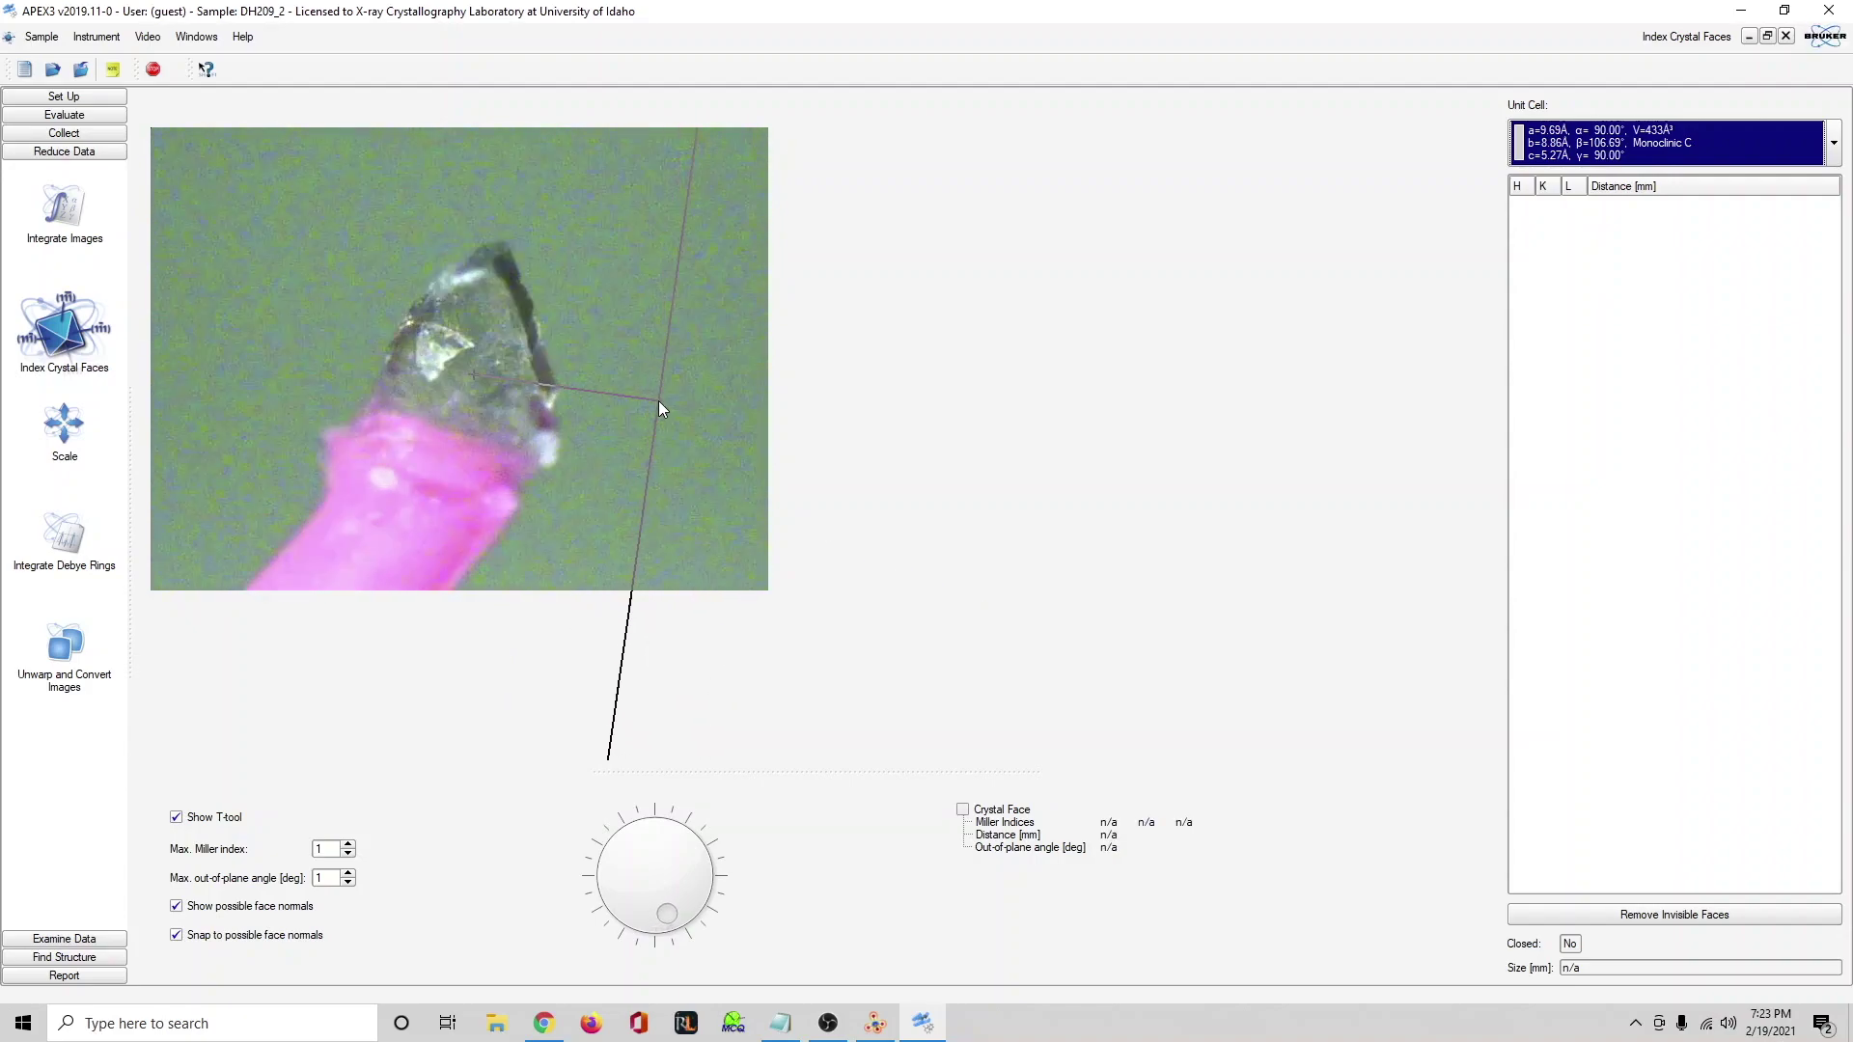
scroll(650, 422, "down", 3)
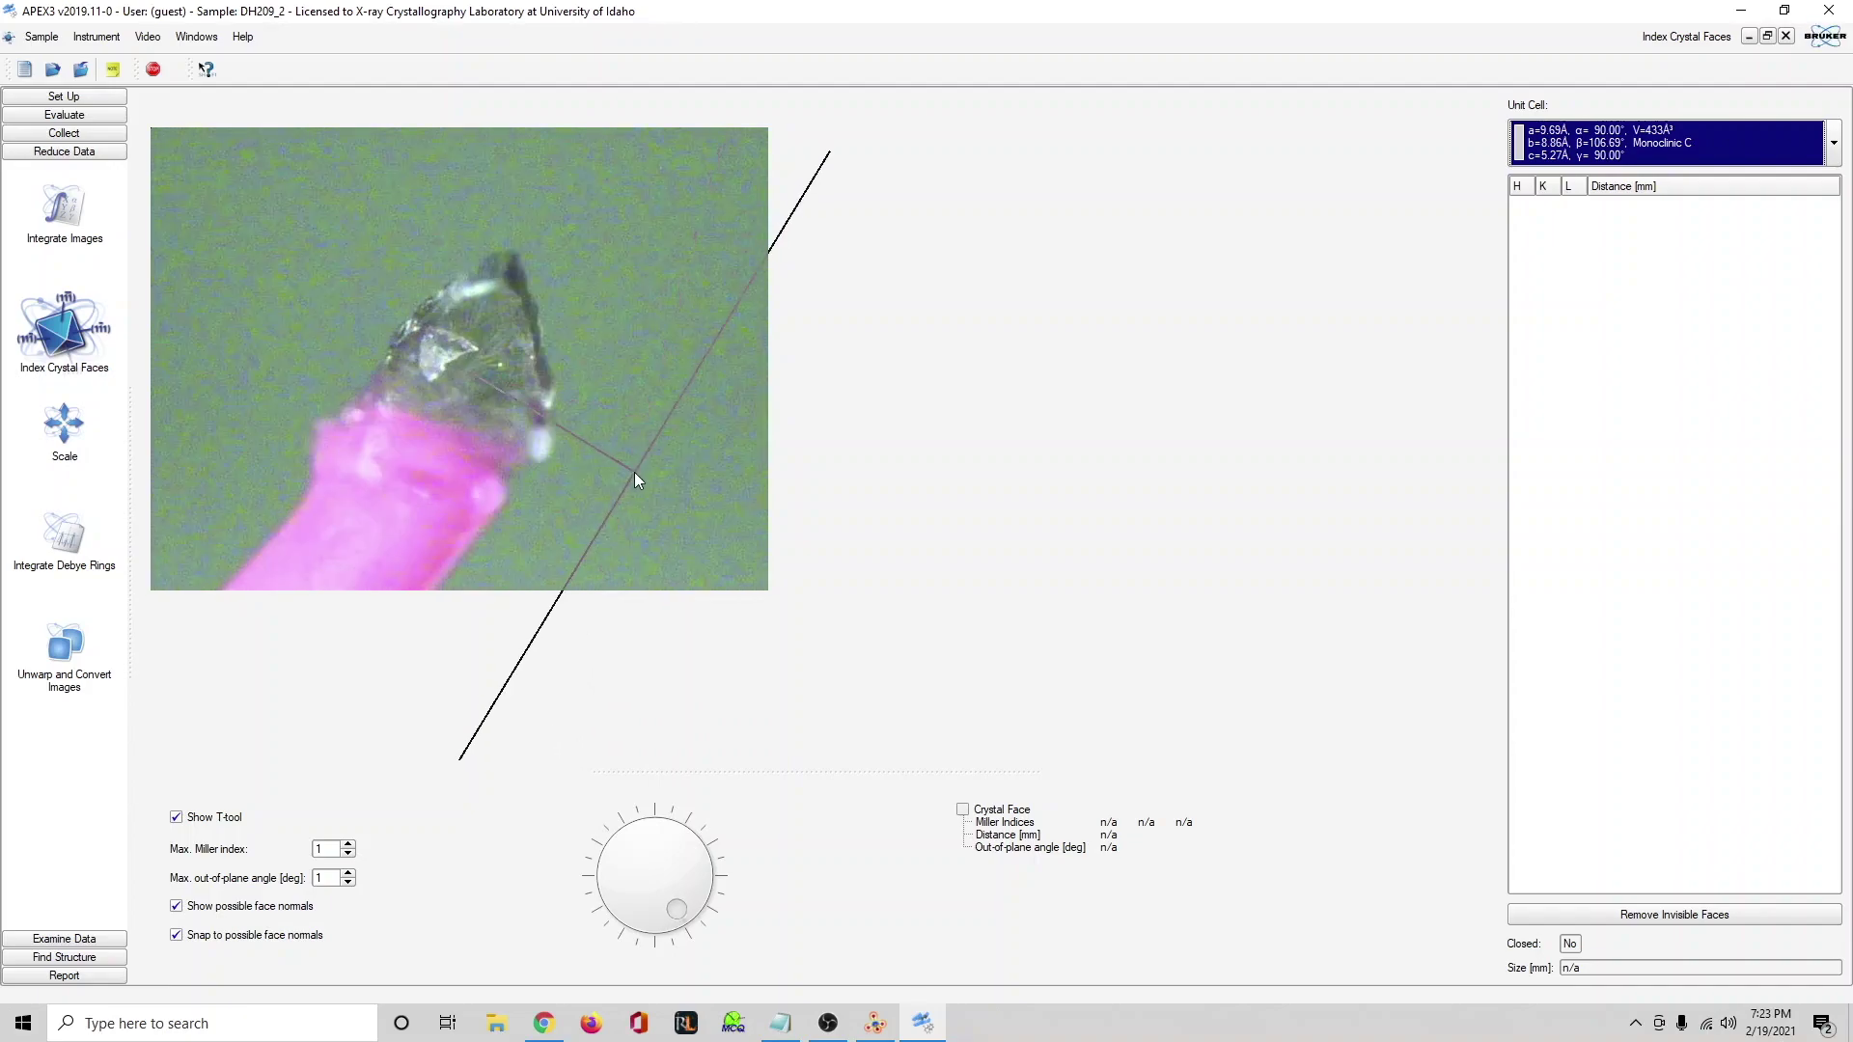
Index the opposite crystal faces (-1 1 1) and (1 -1 -1), each at a distance of about 0.36 mm.
scroll(608, 434, "up", 3)
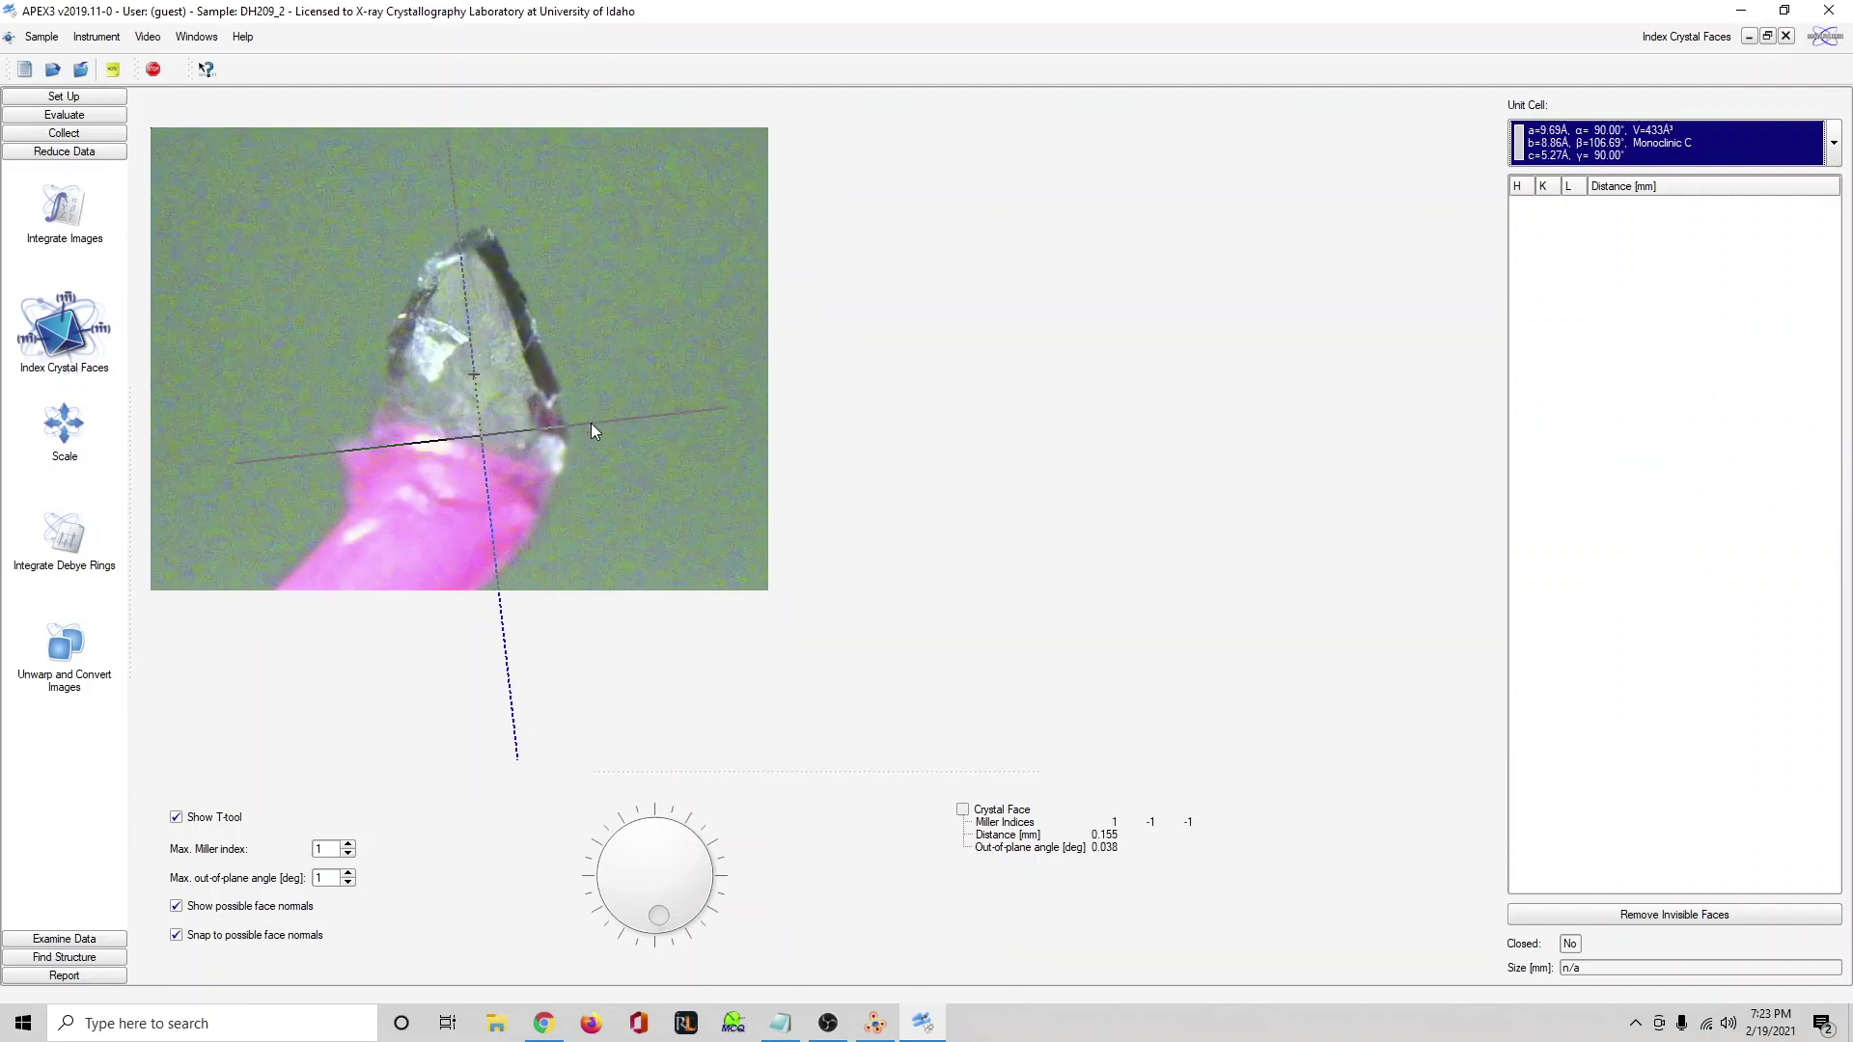
left_click(560, 224)
left_click(639, 498)
Index faces (1 0 0) at about 0.19 mm and (-1 0 0) at about 0.40 mm with the crystal rotated nearly edge-on.
scroll(529, 373, "up", 3)
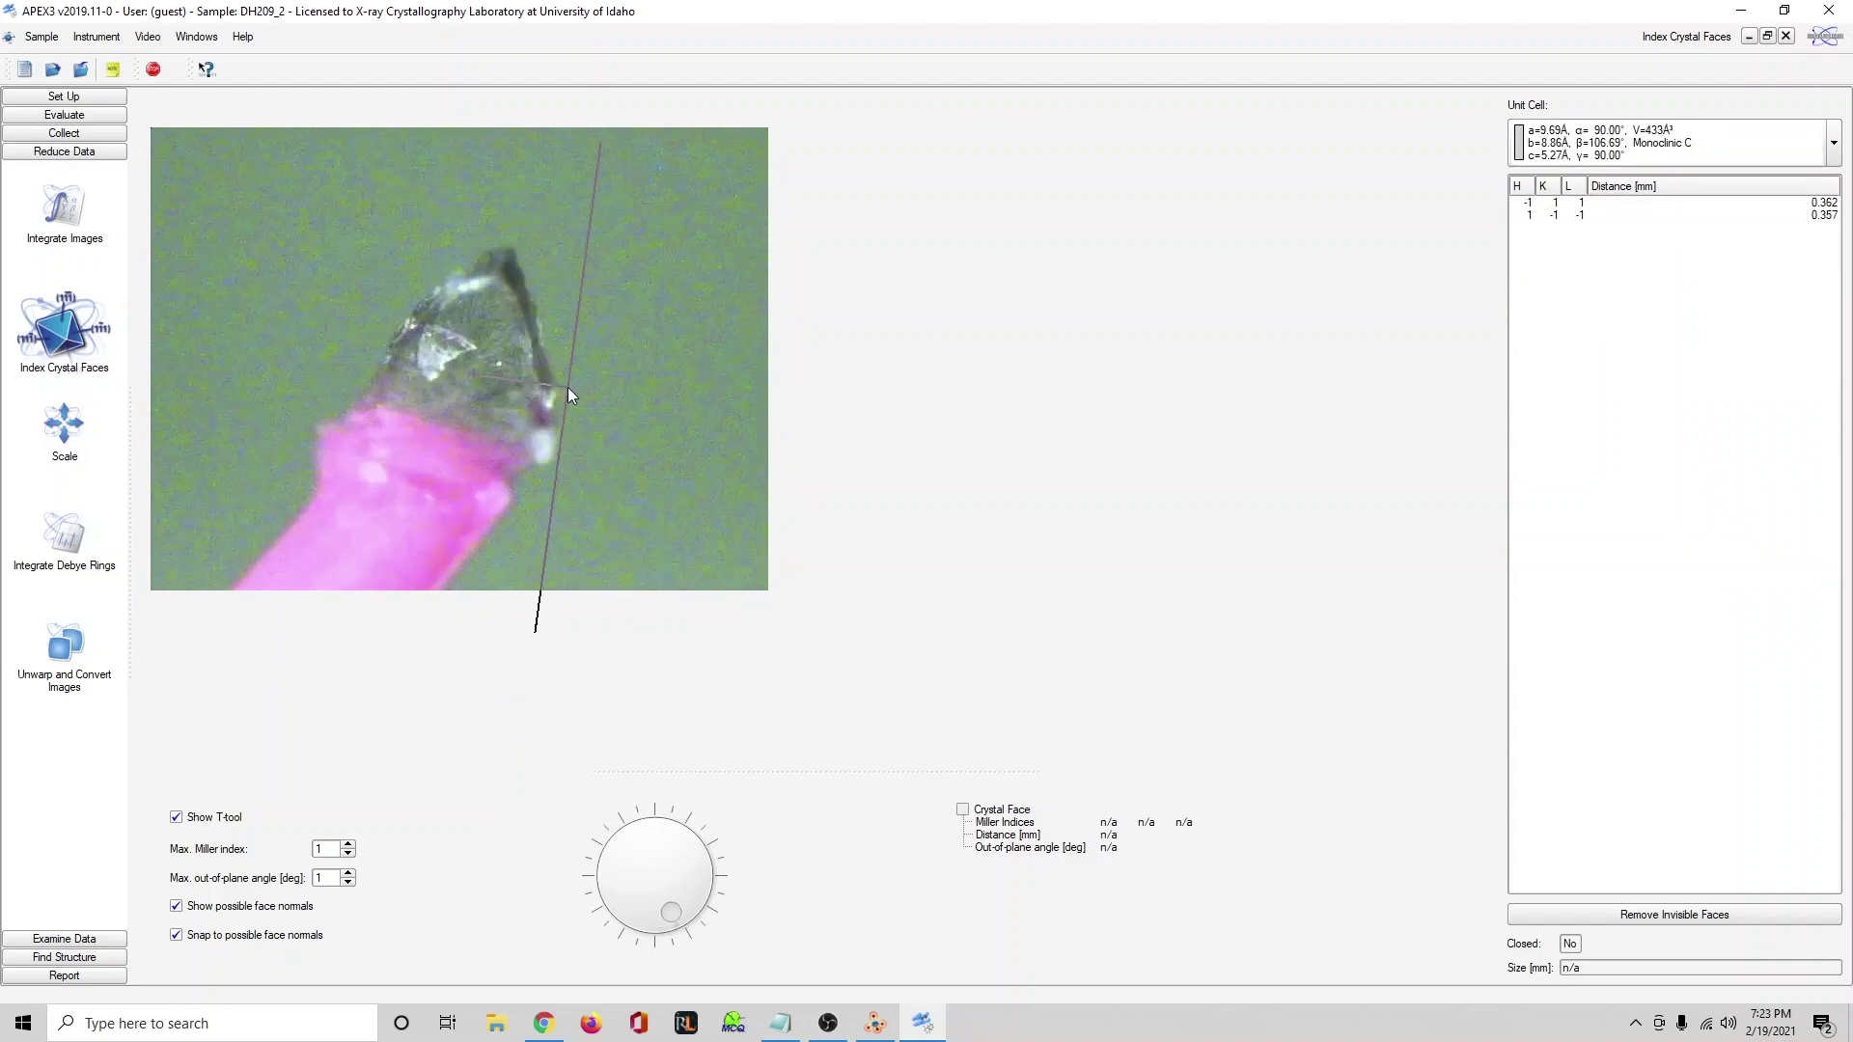
scroll(599, 366, "up", 2)
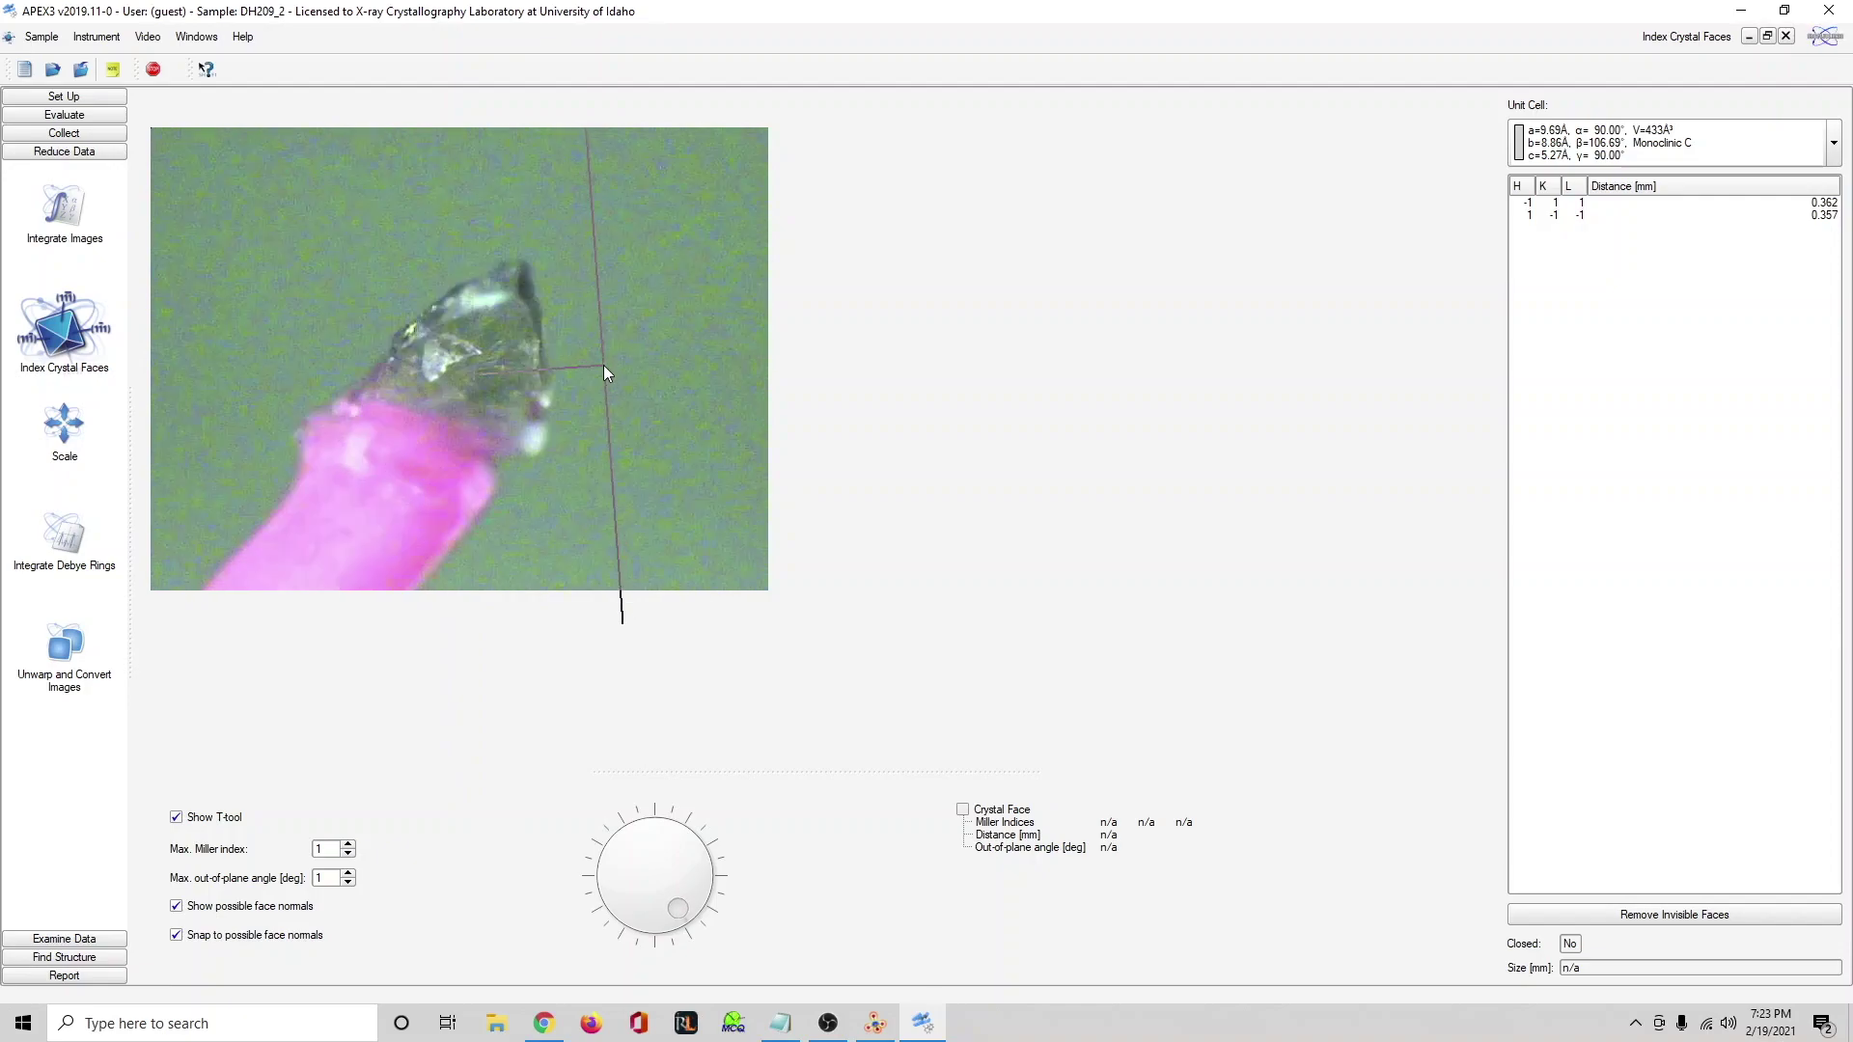
scroll(594, 361, "up", 2)
scroll(593, 369, "up", 2)
scroll(582, 388, "up", 4)
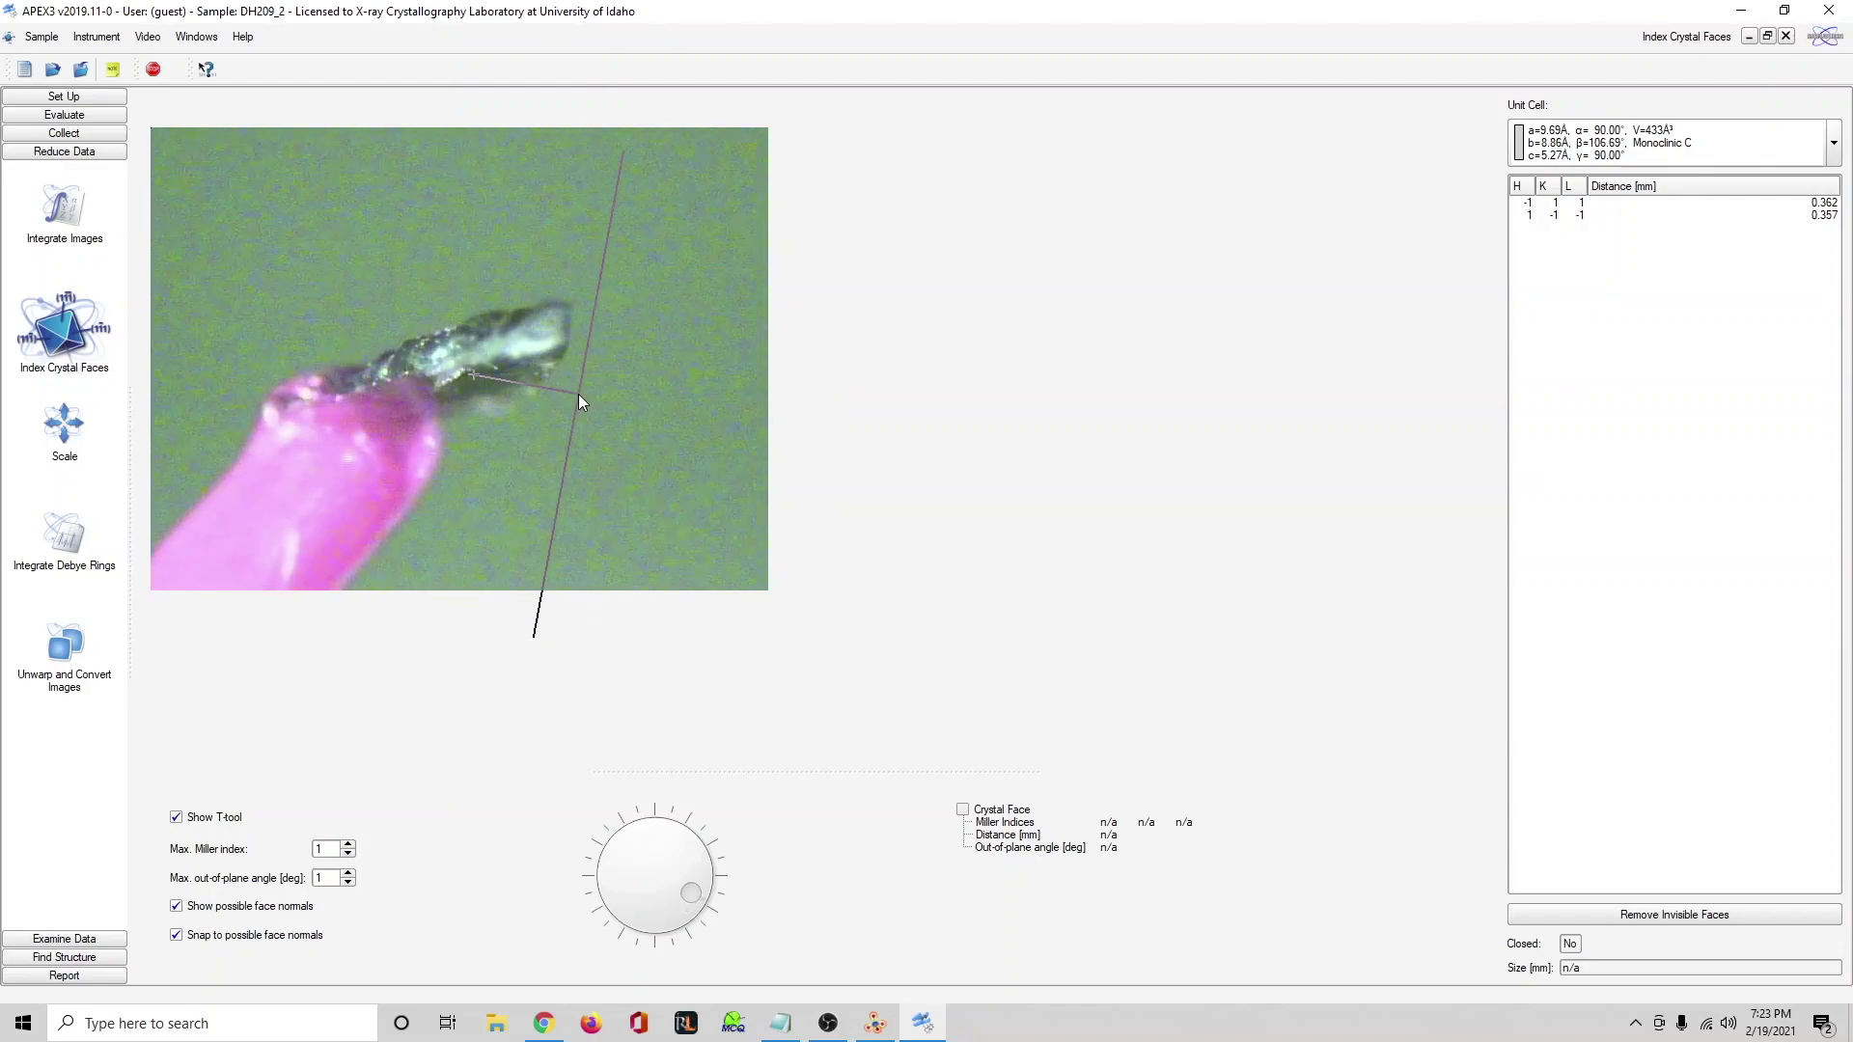
scroll(579, 413, "down", 2)
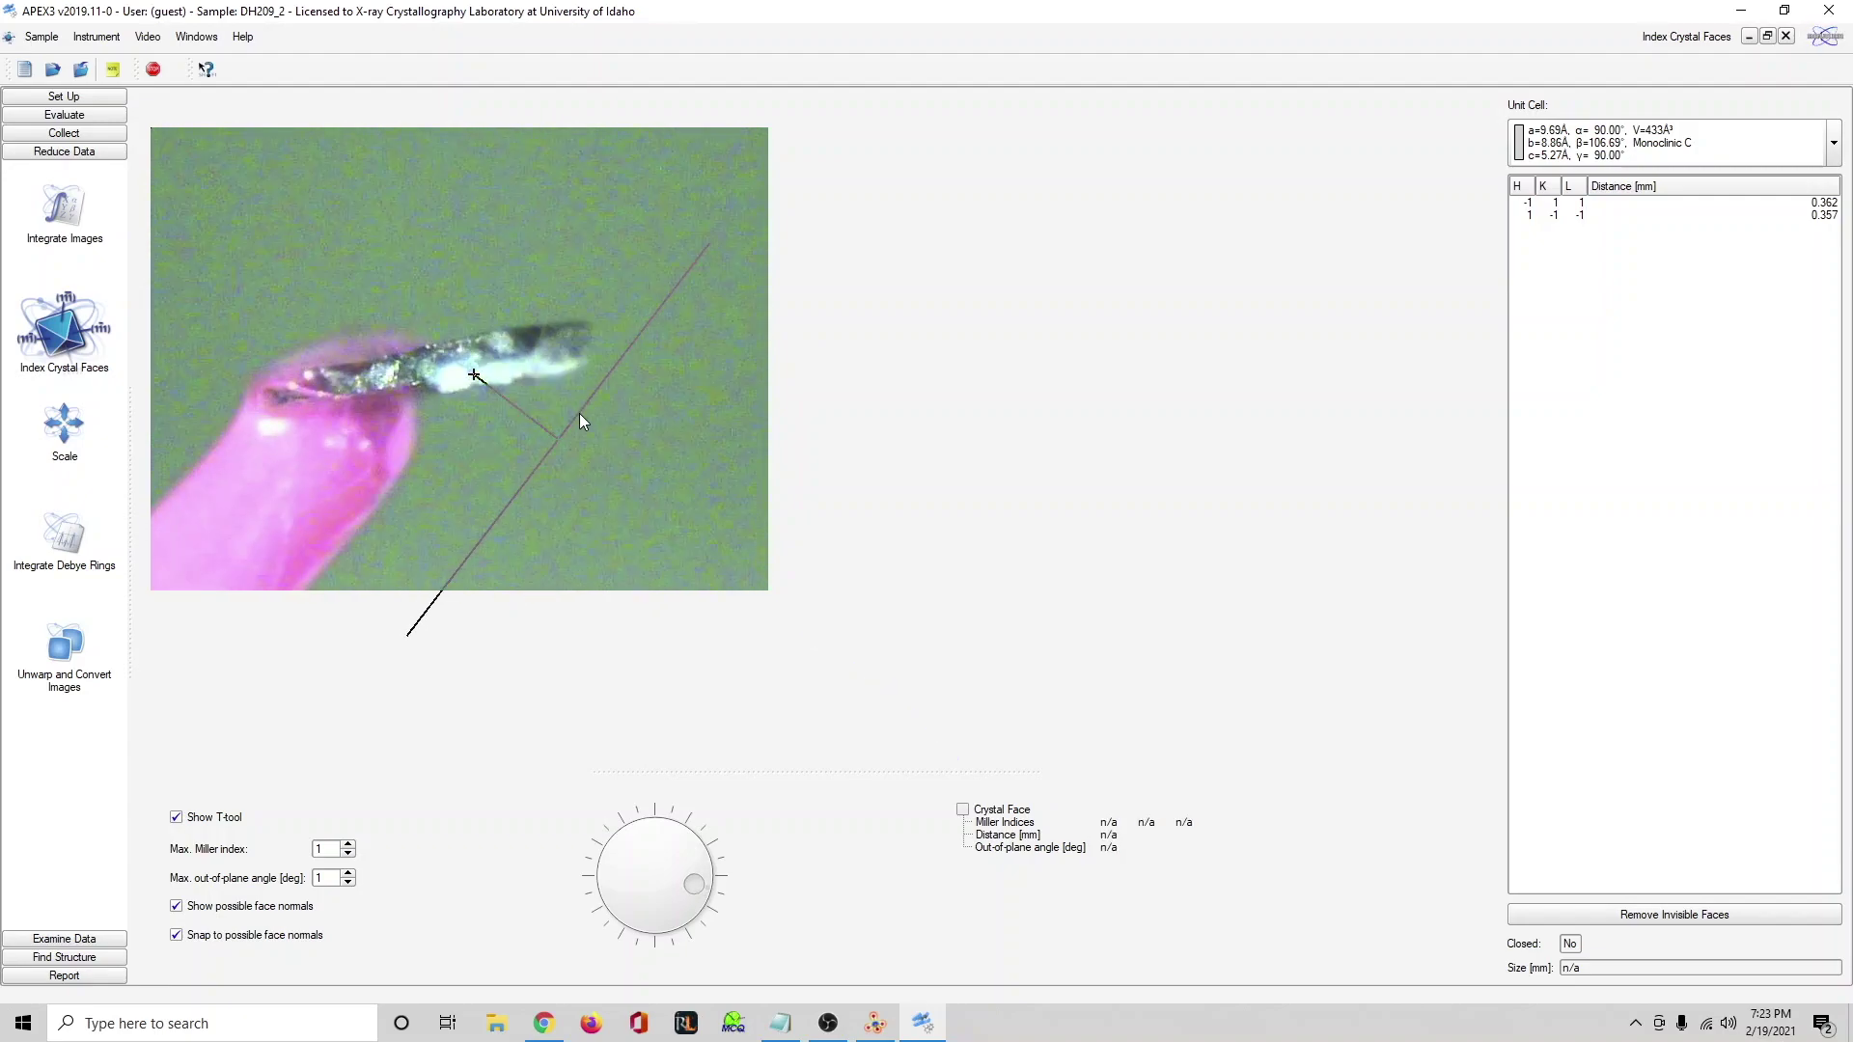
left_click(583, 356)
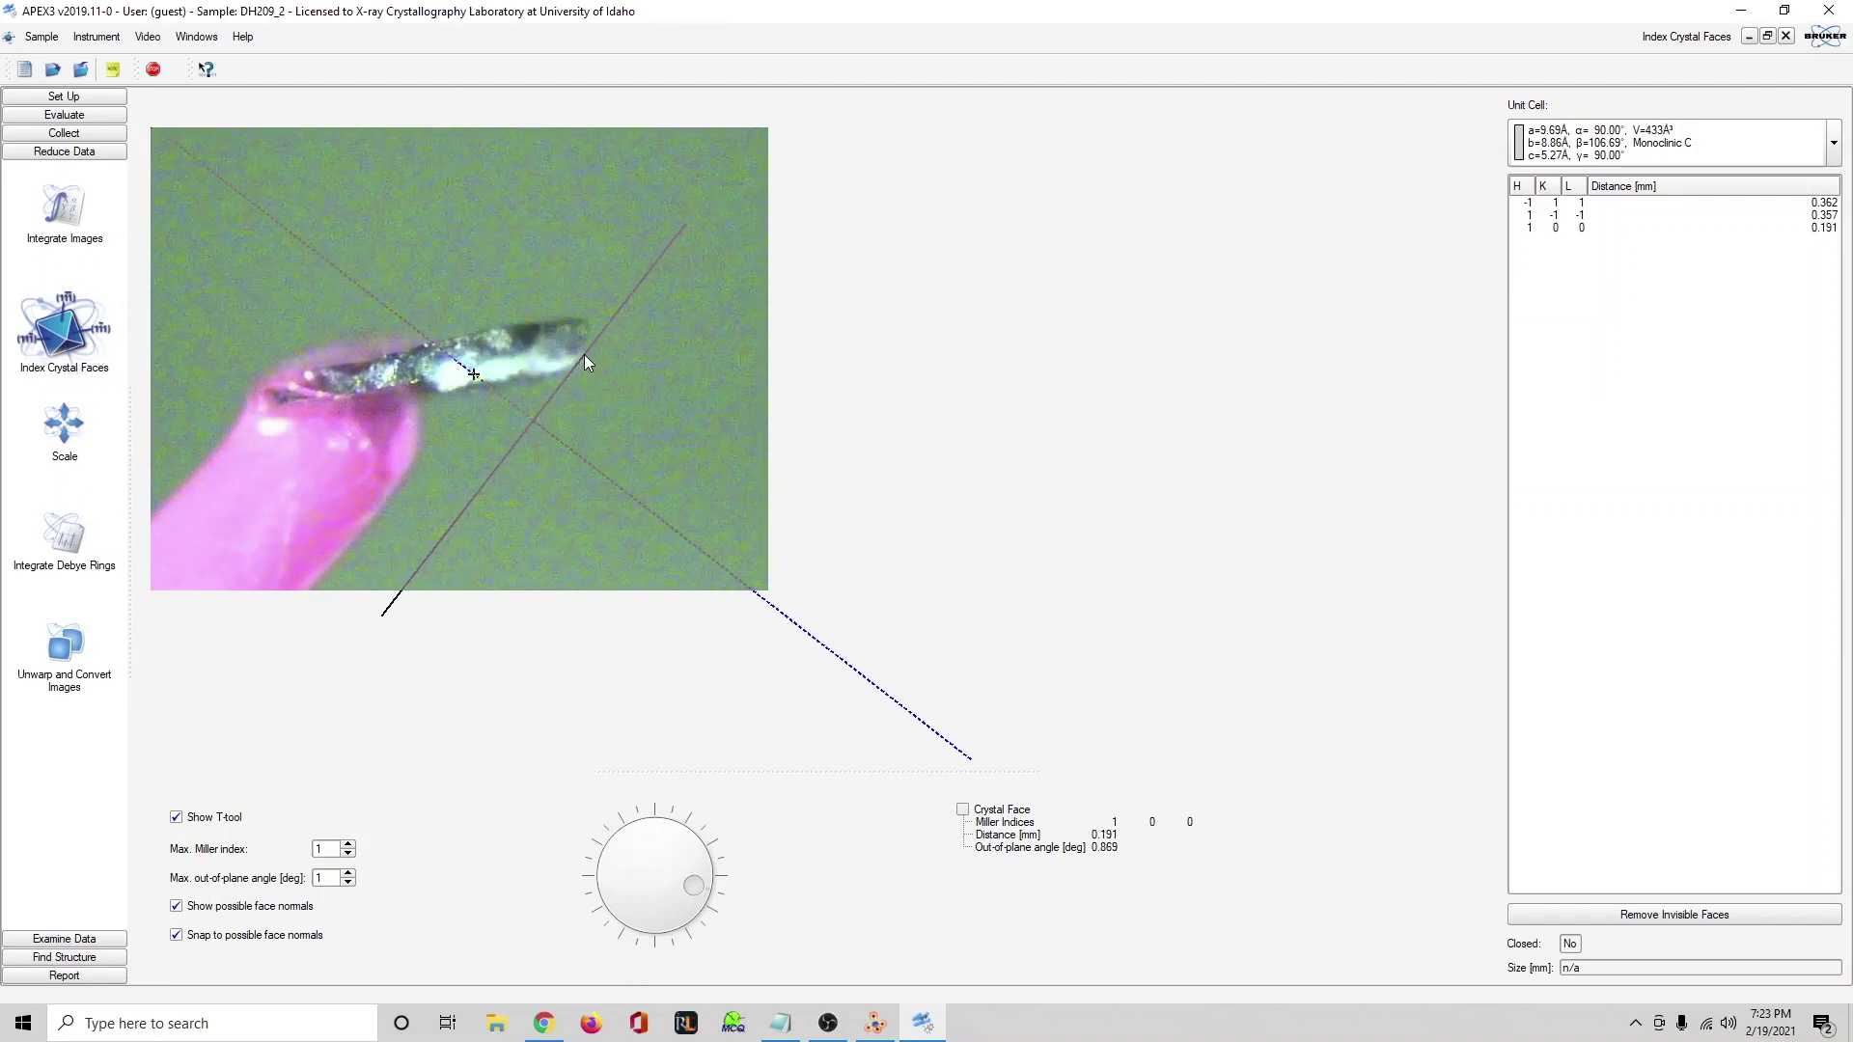
left_click(278, 375)
Index the thin plate's broad faces (1 -1 0) at about 0.02 mm and (-1 1 0) at about 0.08 mm.
scroll(521, 407, "down", 2)
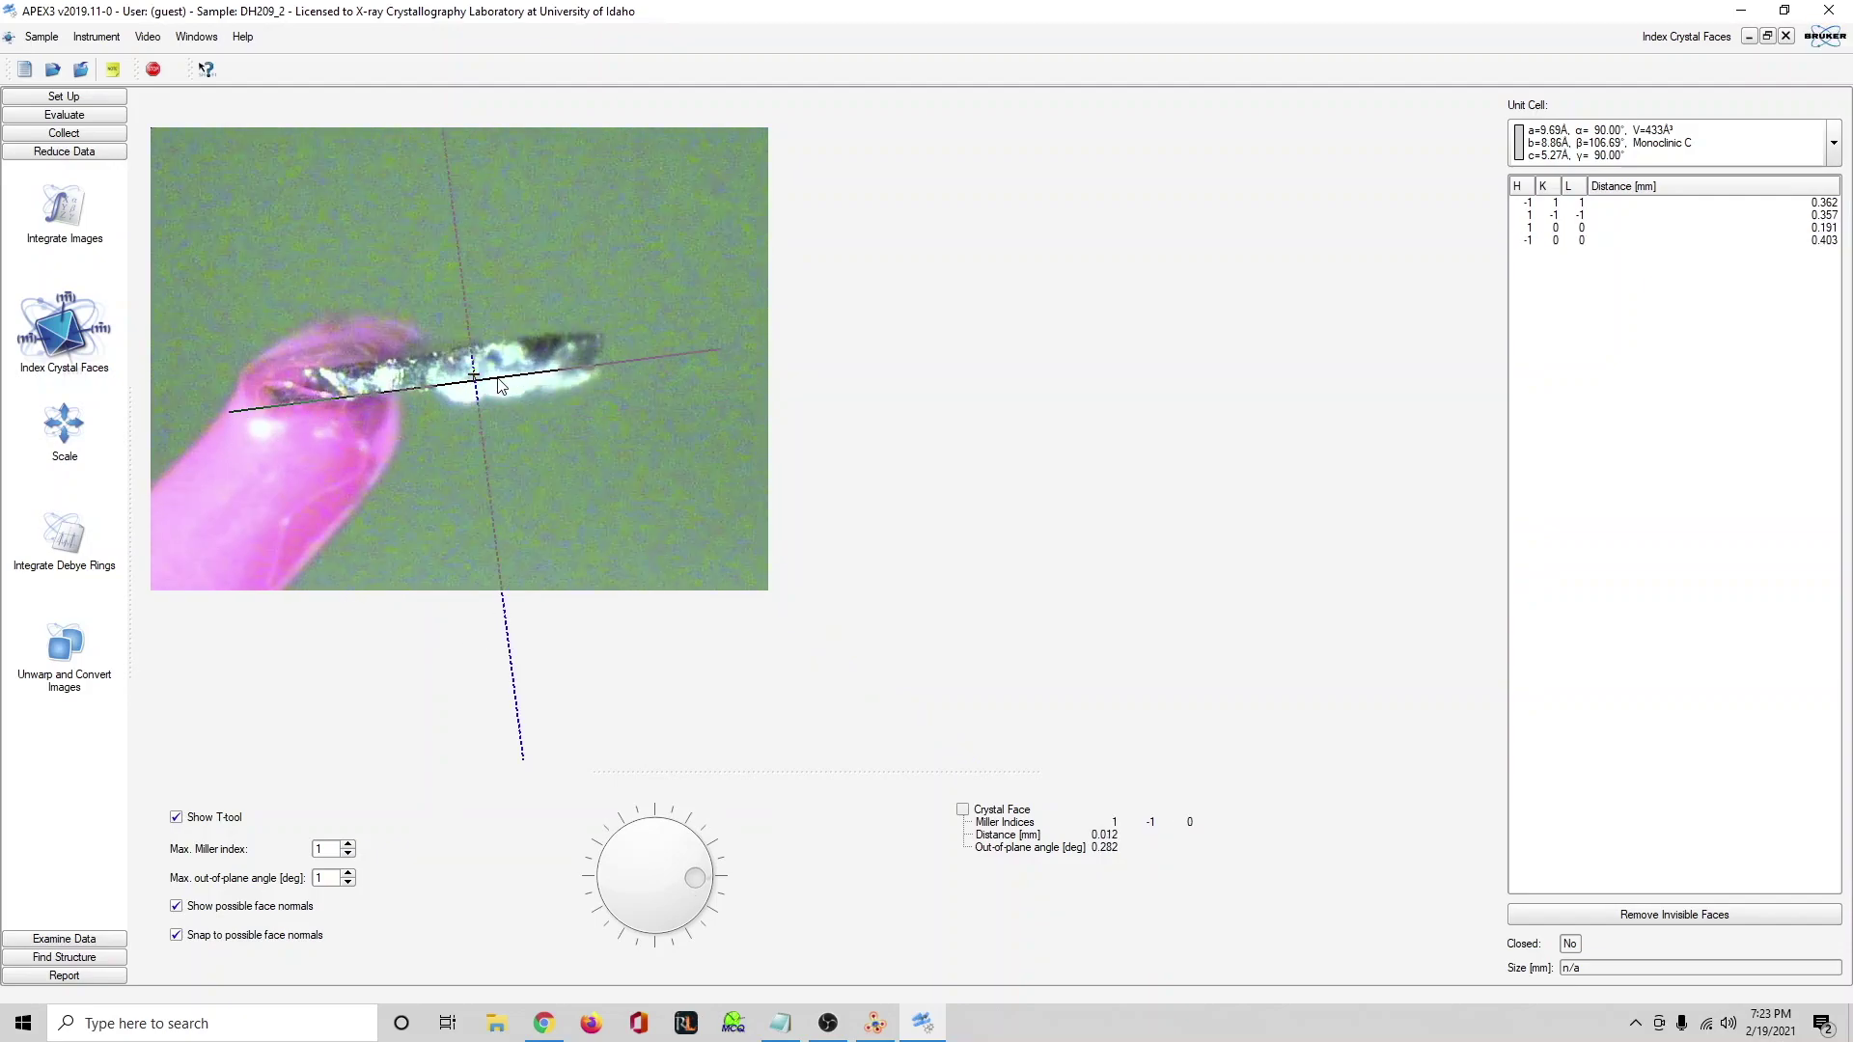
left_click(494, 386)
left_click(529, 379)
Index face (1 0 1) at the crystal's tip at a distance of about 0.39 mm.
scroll(639, 427, "down", 4)
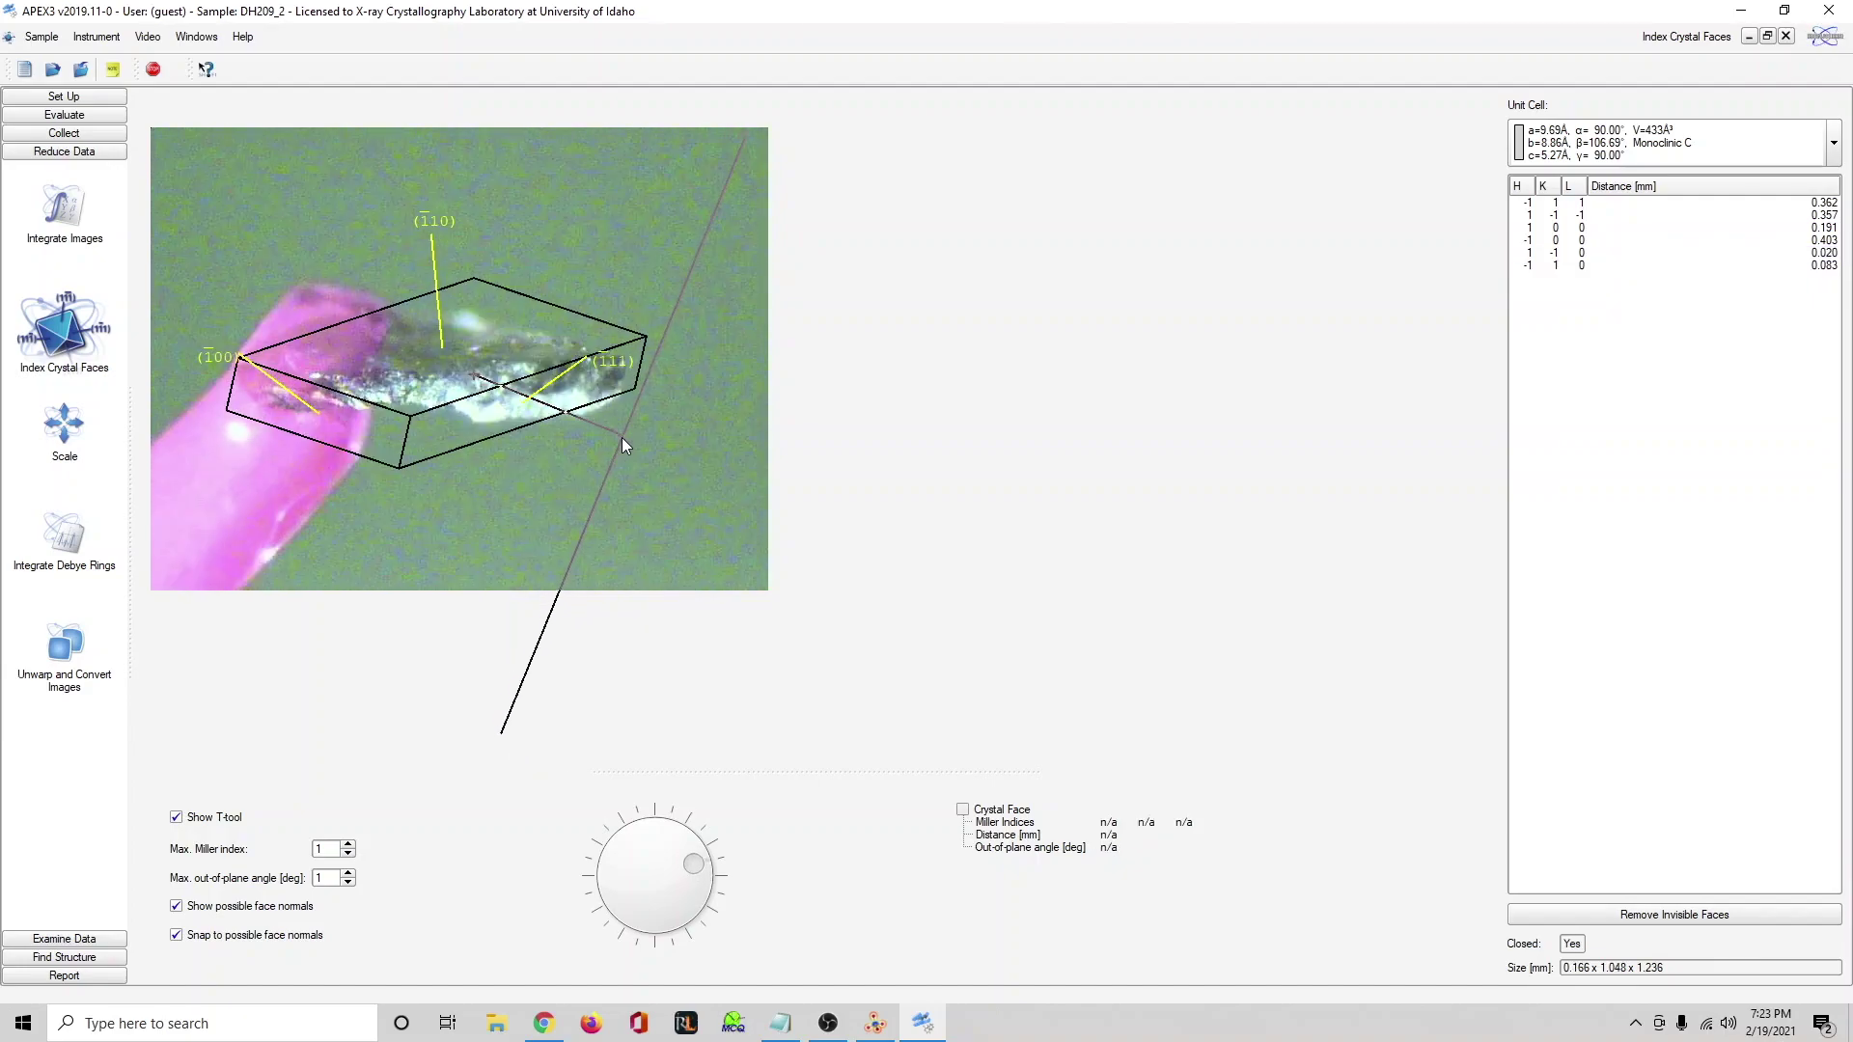
scroll(632, 429, "down", 2)
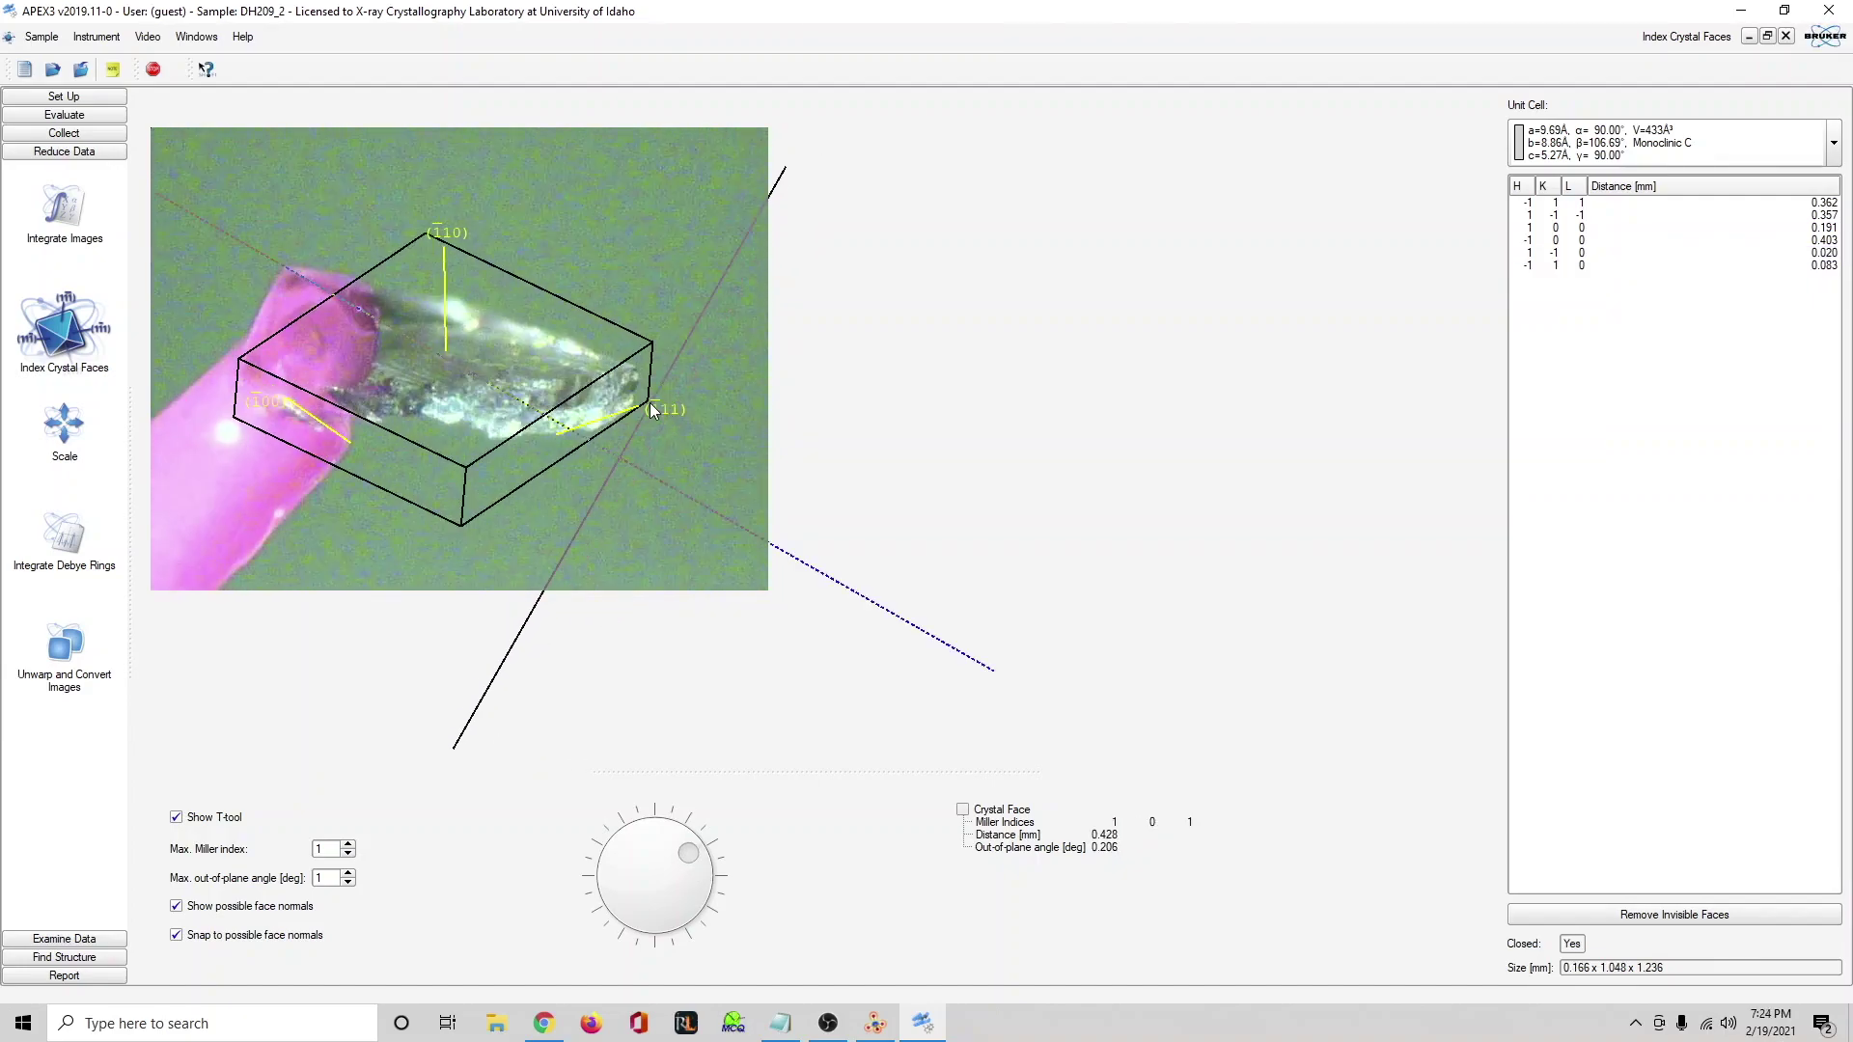
left_click(637, 401)
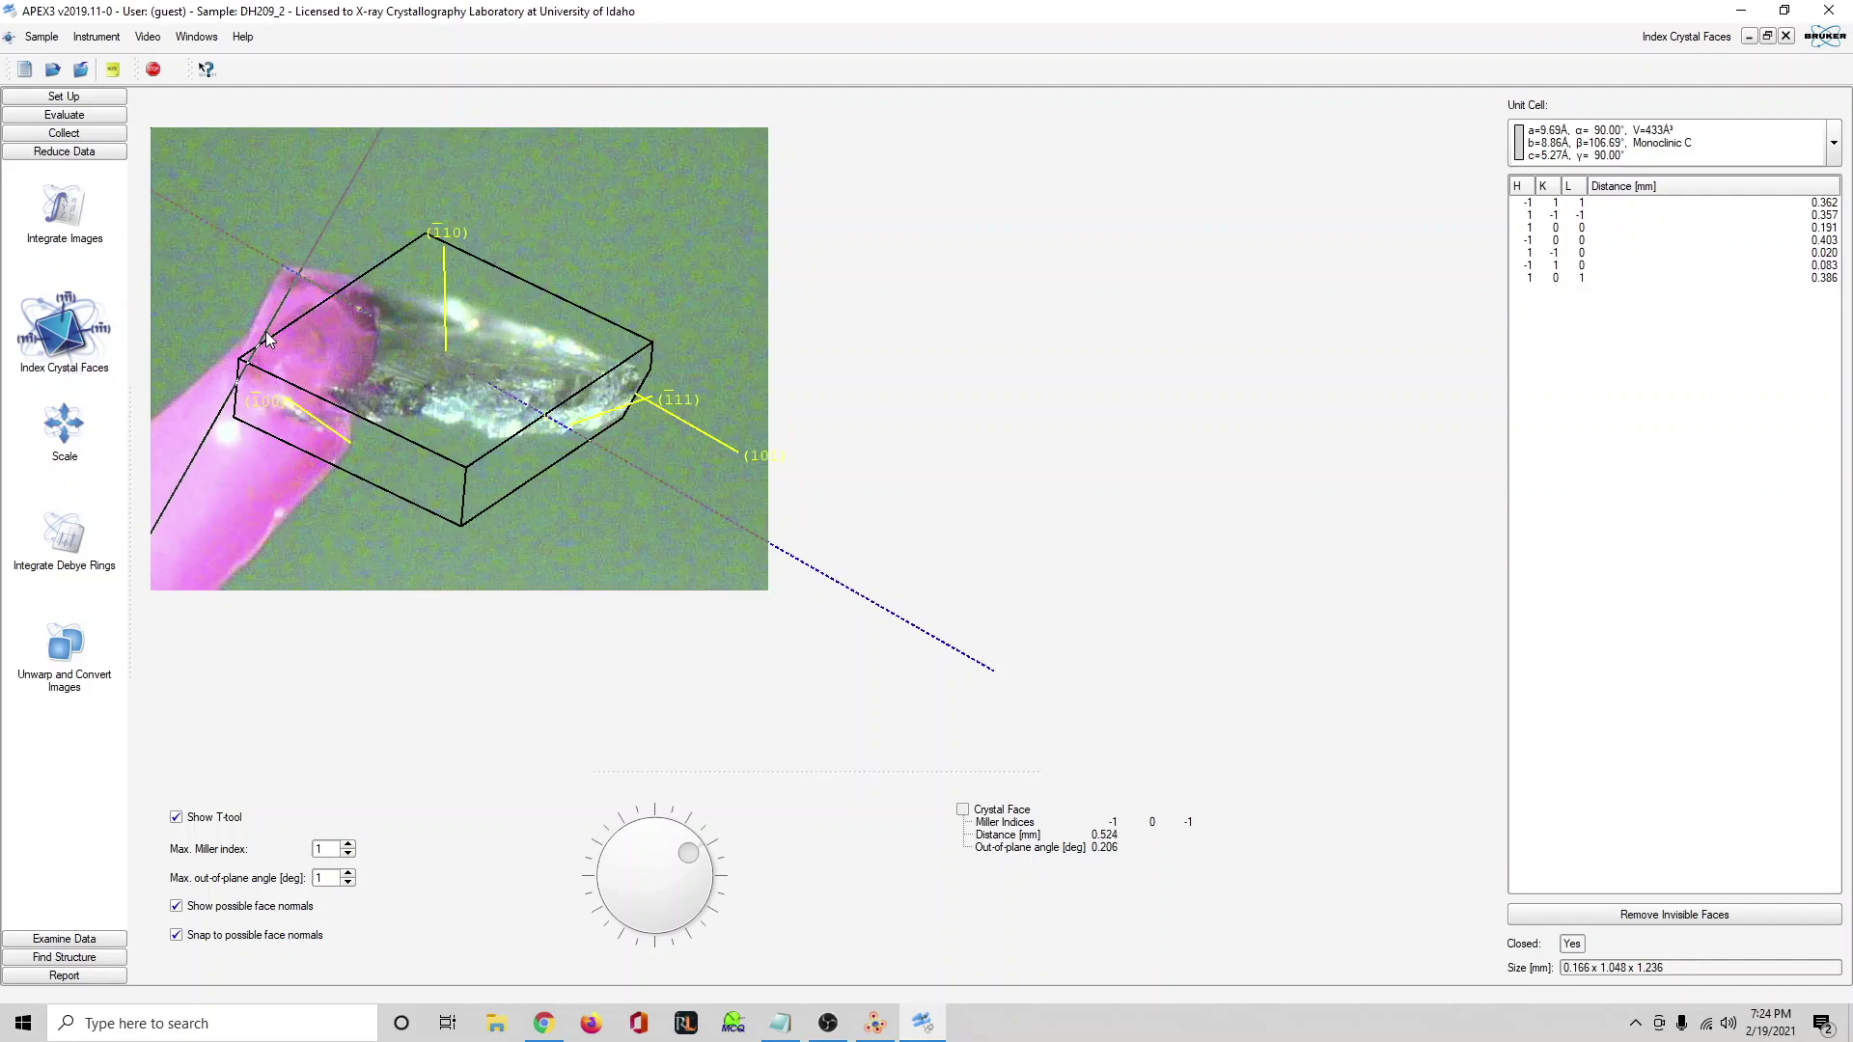
Index further low-index faces around the rotating crystal, including (1 1 0) at about 0.26 mm.
scroll(449, 379, "down", 3)
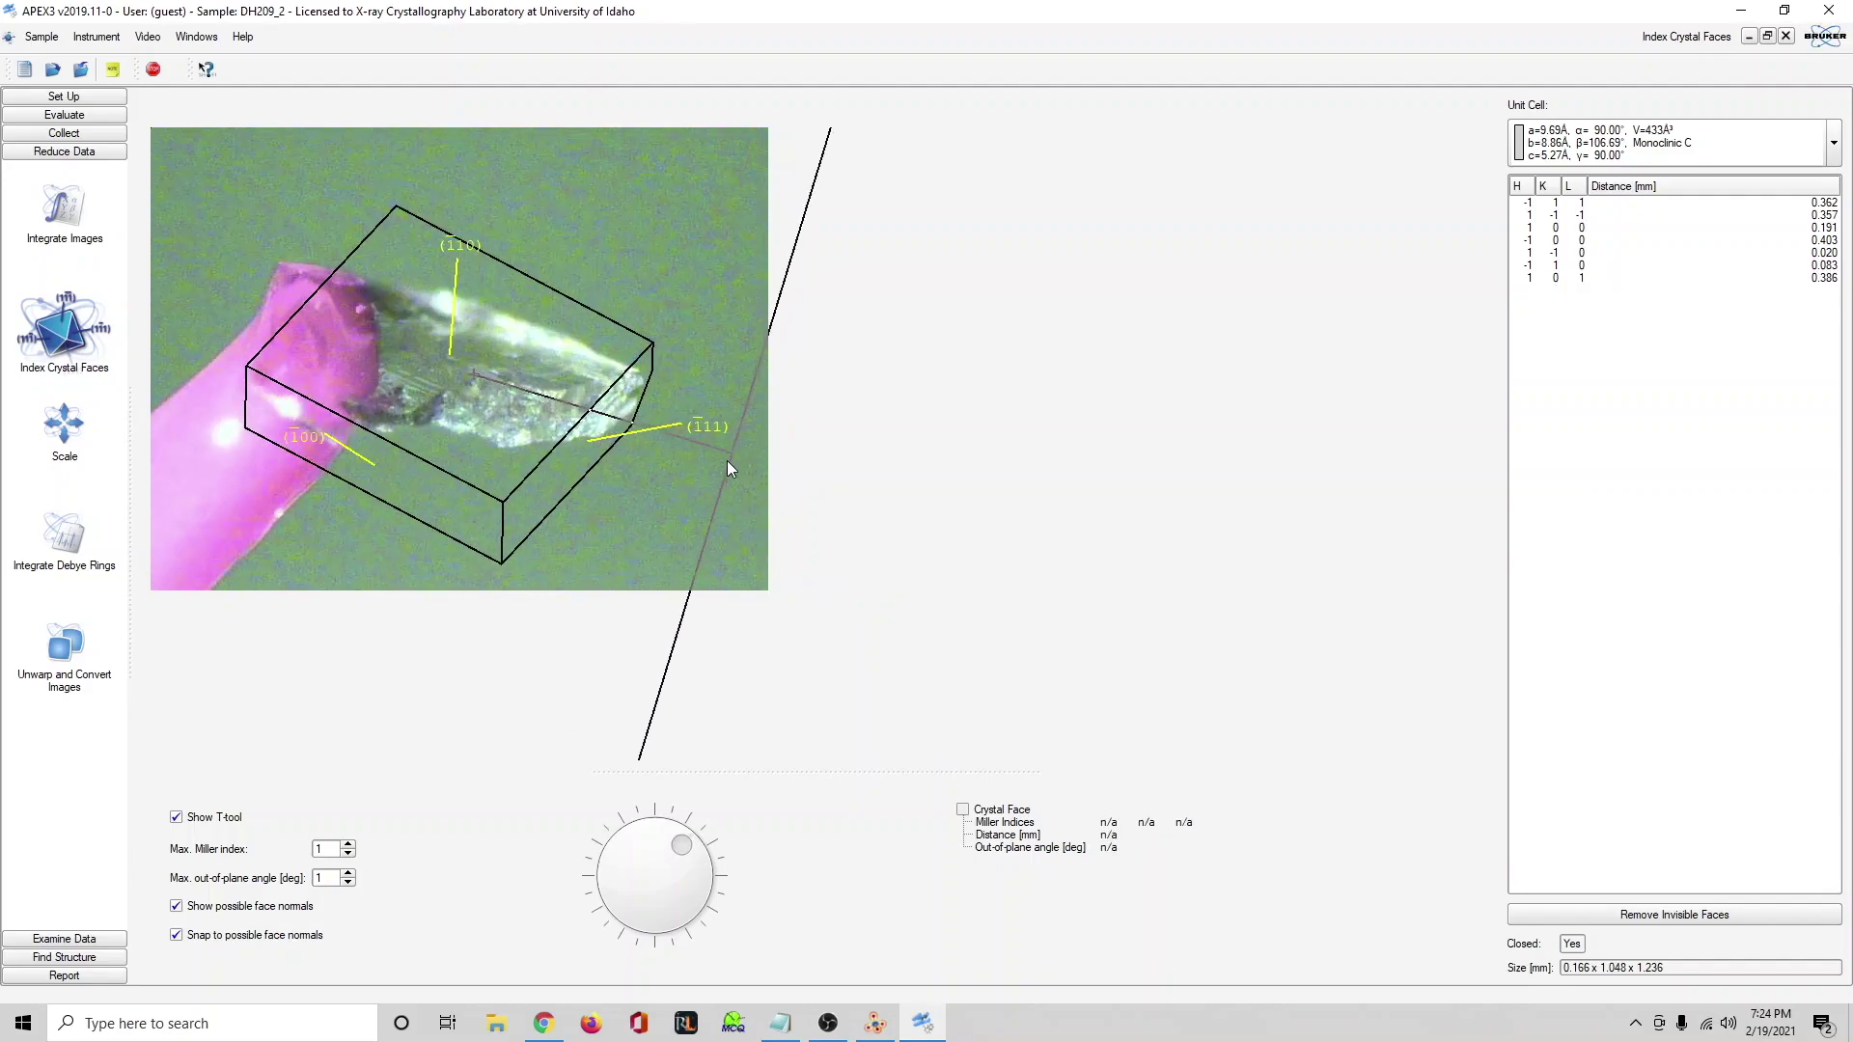
left_click(673, 394)
scroll(550, 432, "down", 5)
left_click(559, 405)
scroll(558, 405, "down", 5)
left_click(591, 415)
left_click(794, 564)
Index additional faces with a maximum Miller index of 2, including (2 2 -1), (1 2 -1) and (2 0 -1), and remove invisible faces.
left_click(348, 845)
scroll(583, 407, "down", 10)
left_click(585, 396)
left_click(581, 392)
scroll(585, 395, "down", 10)
left_click(633, 419)
scroll(647, 417, "down", 10)
left_click(1675, 915)
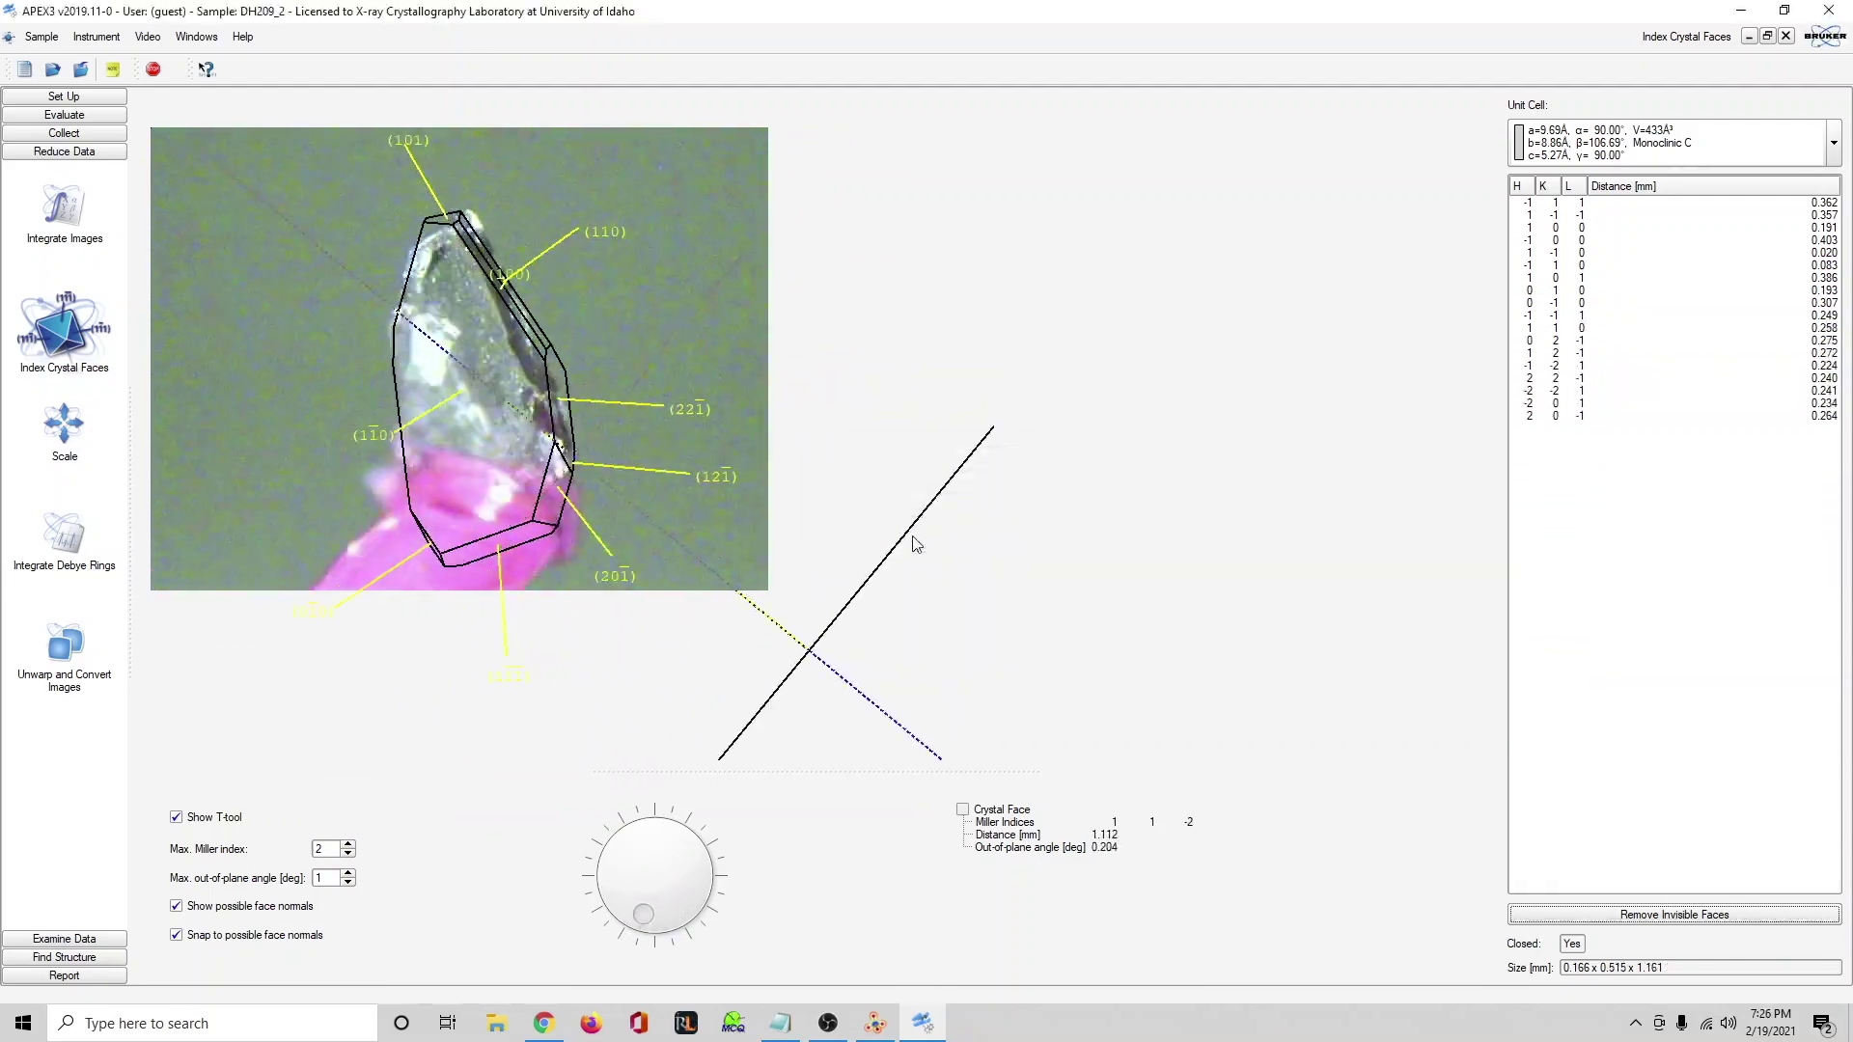
Review the crystal dimensions carried over from the face indexing in the sample description.
left_click(64, 96)
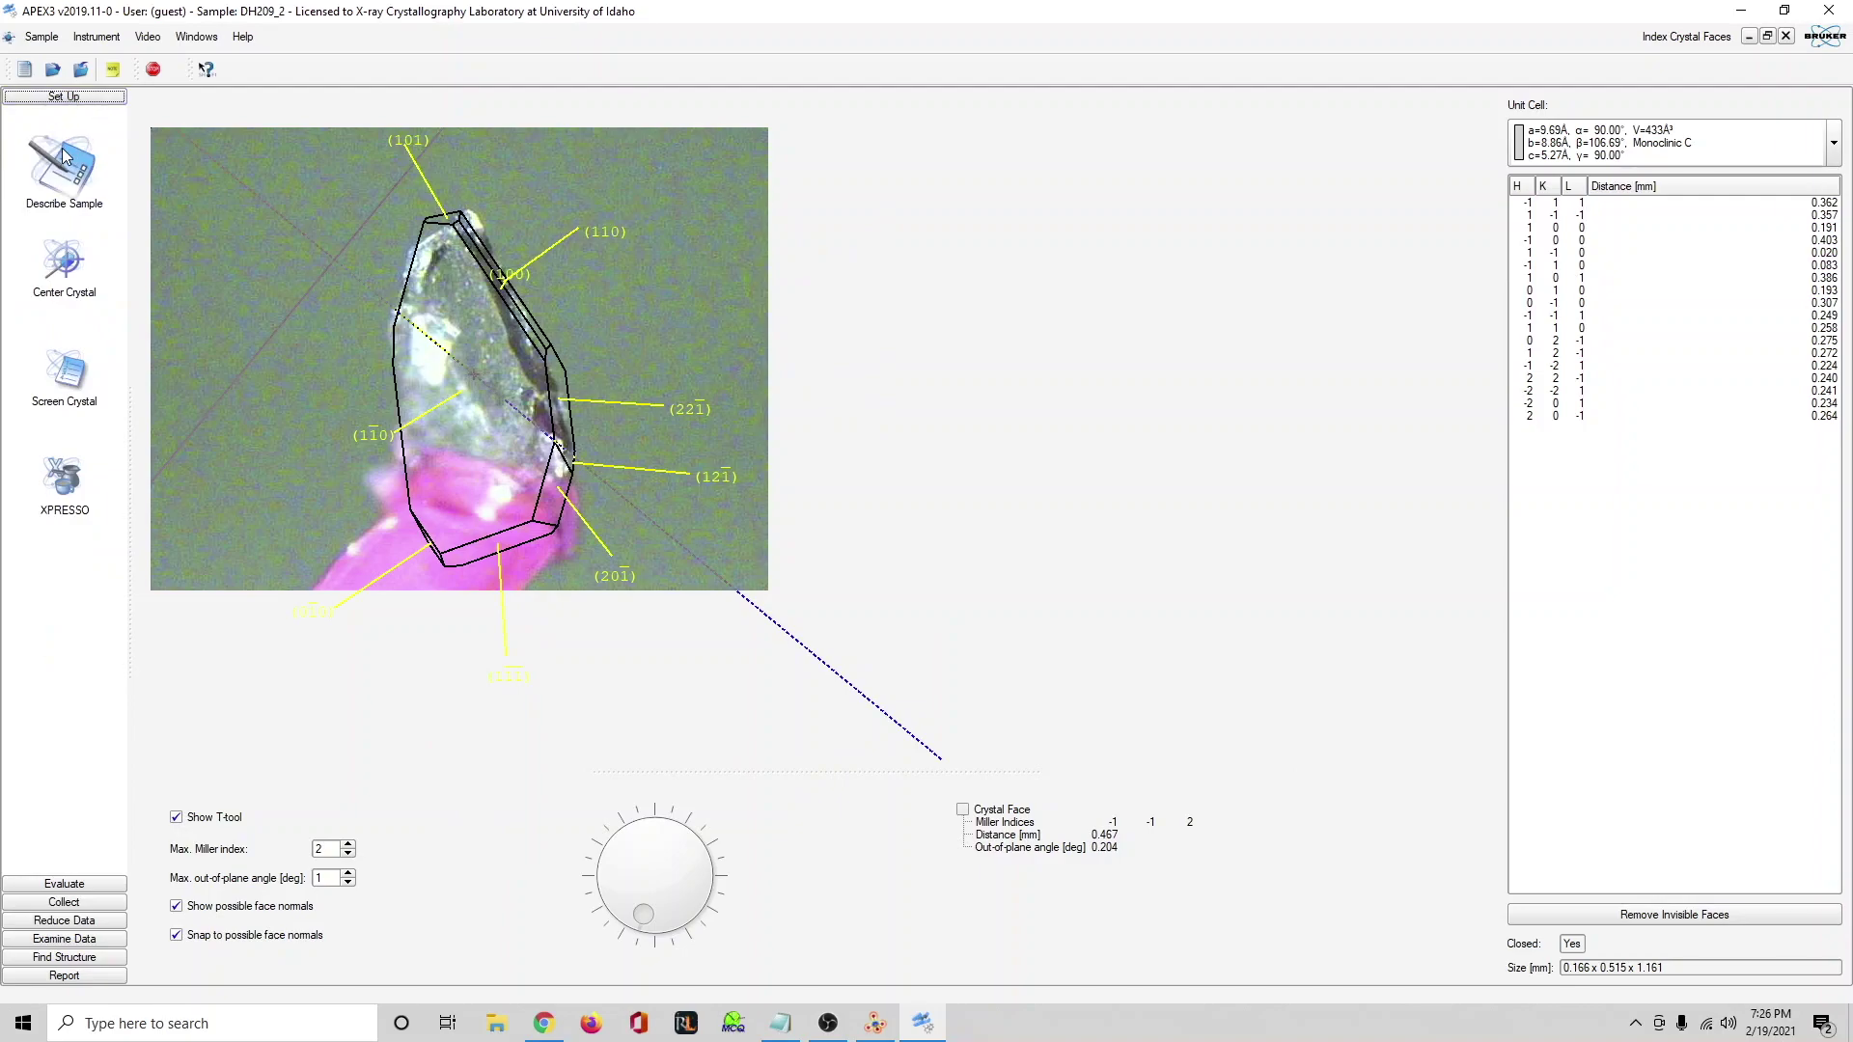
left_click(63, 150)
double_click(299, 323)
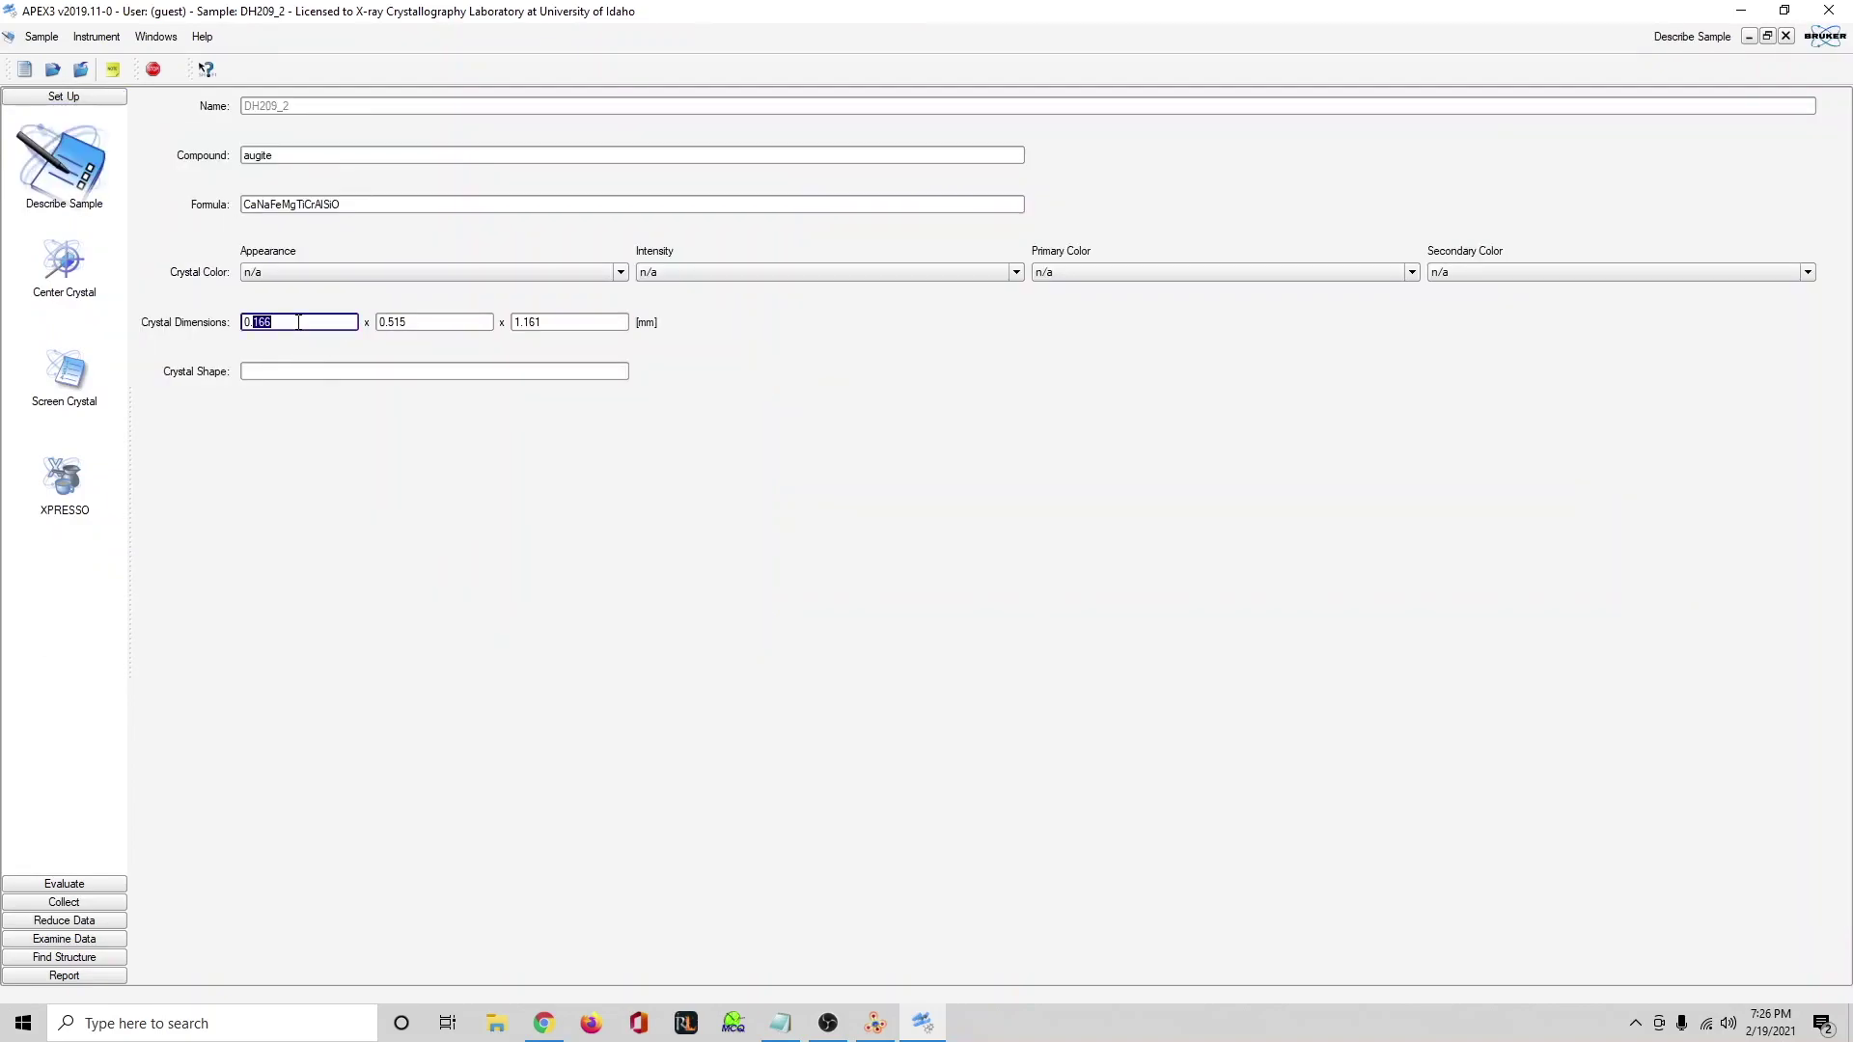
double_click(483, 322)
left_click(570, 319)
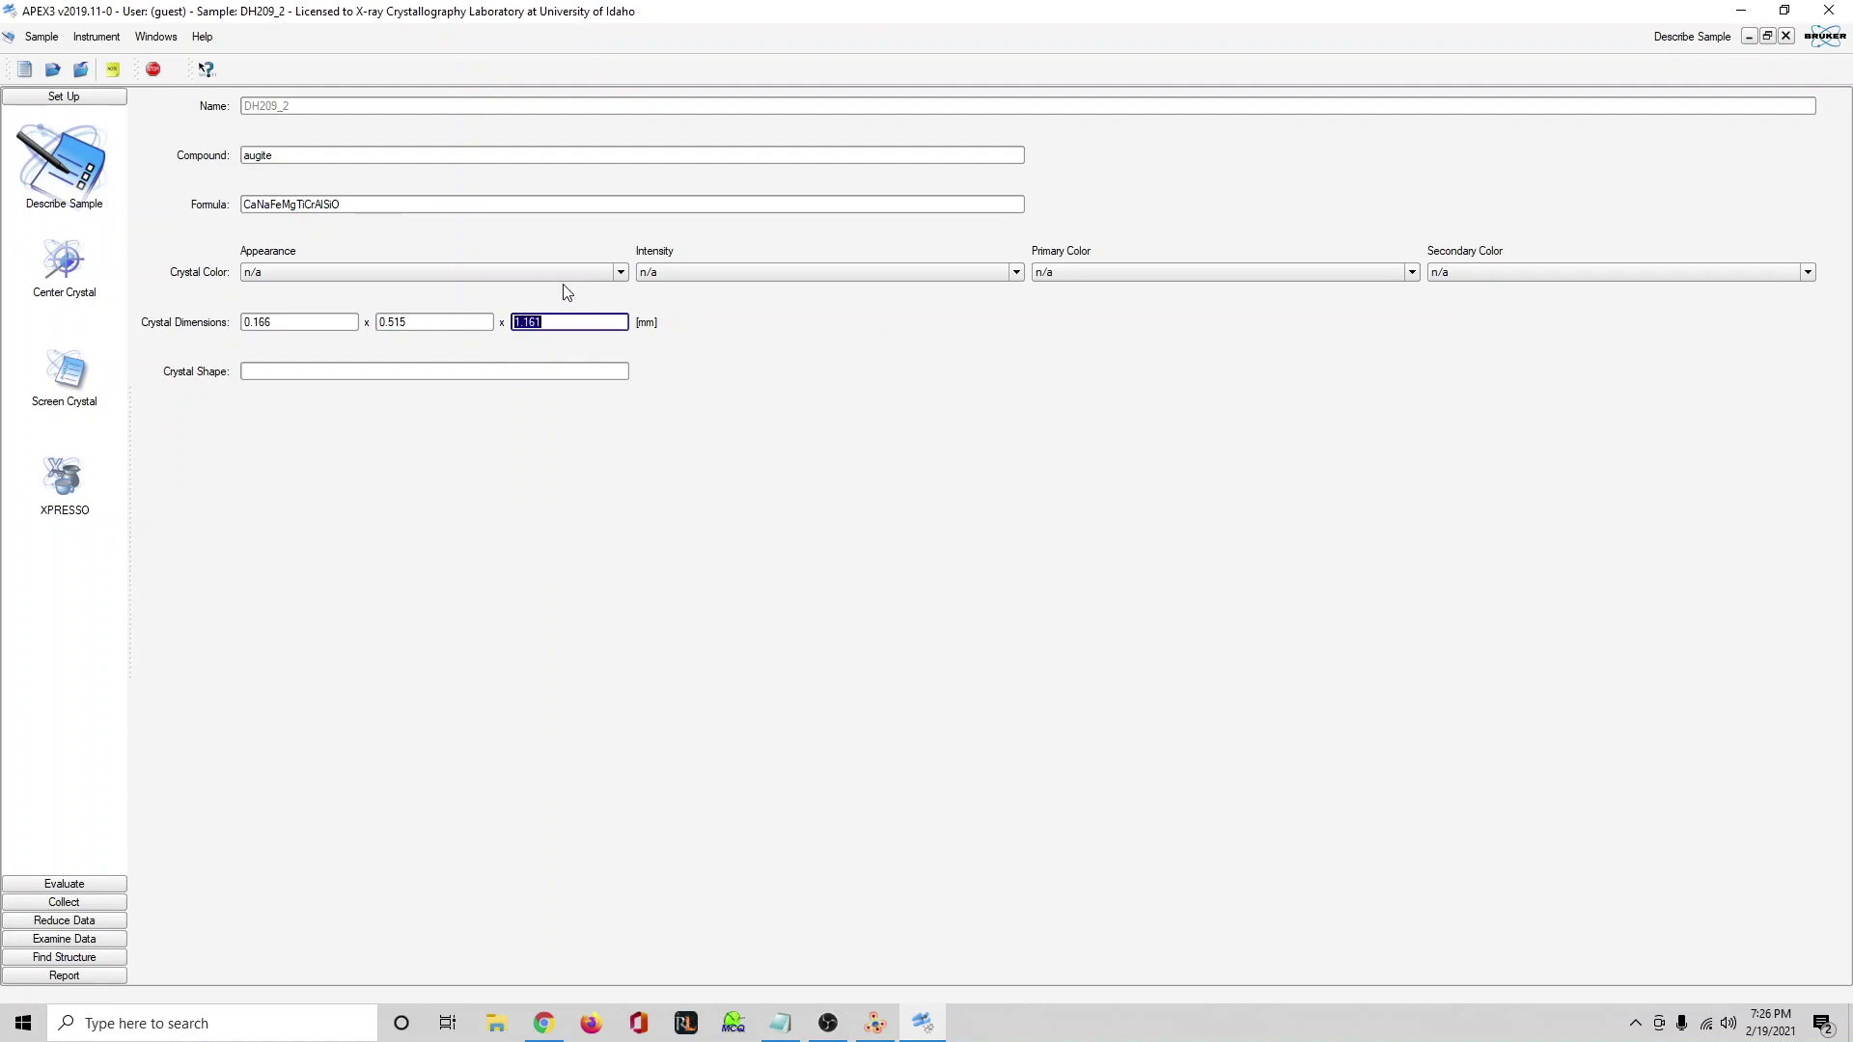
left_click(575, 318)
left_click(41, 37)
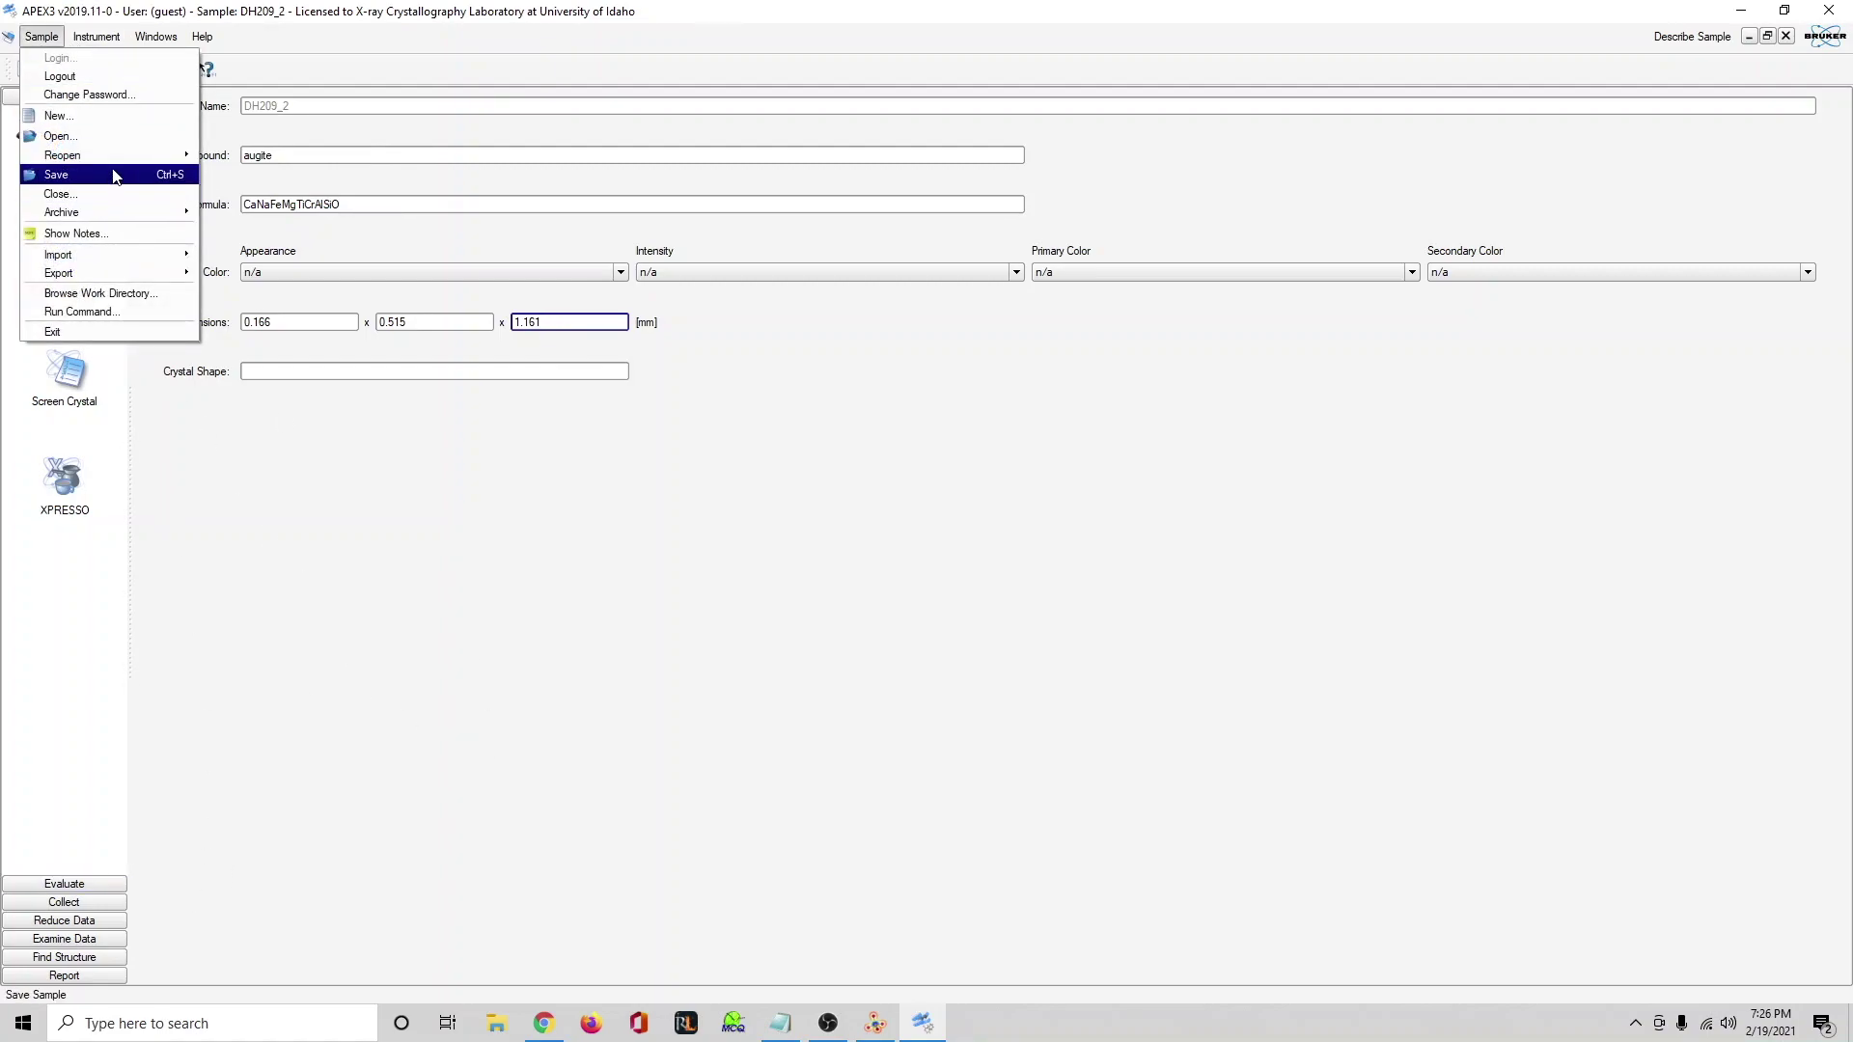
left_click(277, 411)
Find the image runs DDDH209_01 to DDDH209_07 in C:\frames\guest\DH209_2 and add them all to the image integration setup.
left_click(92, 884)
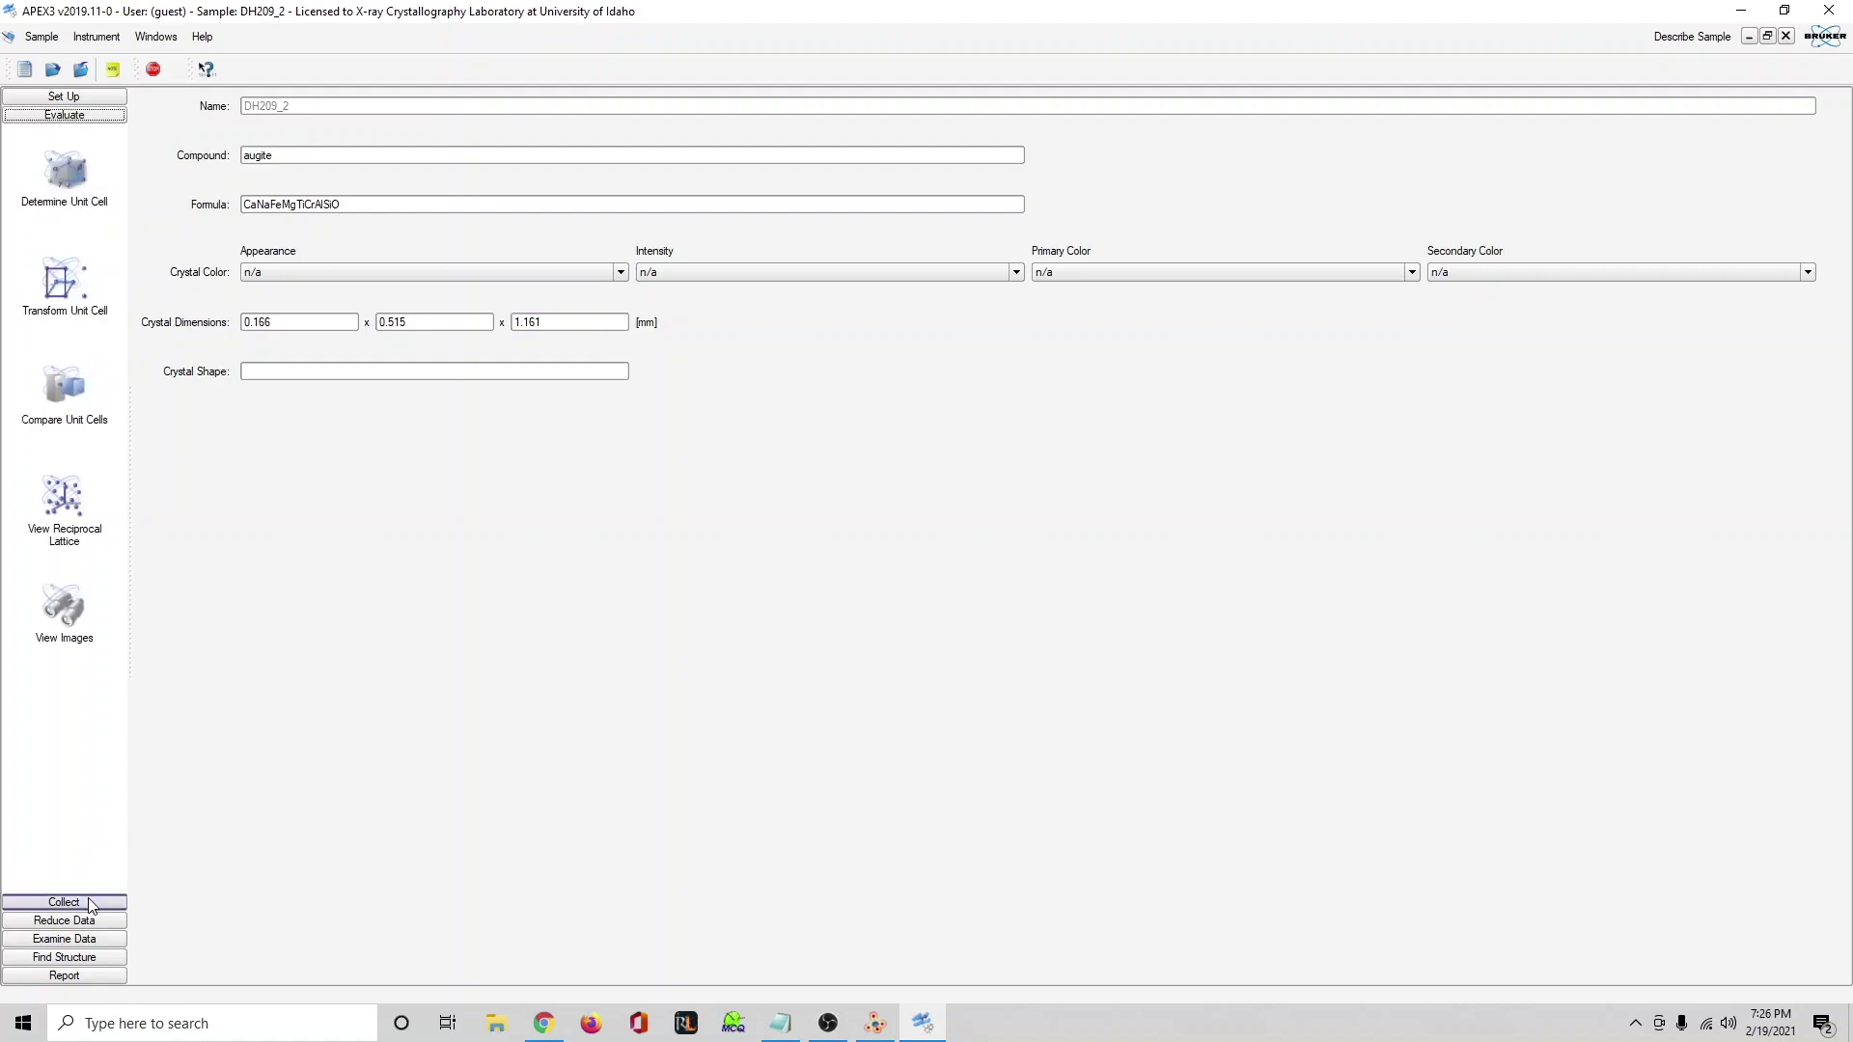
left_click(88, 902)
left_click(82, 922)
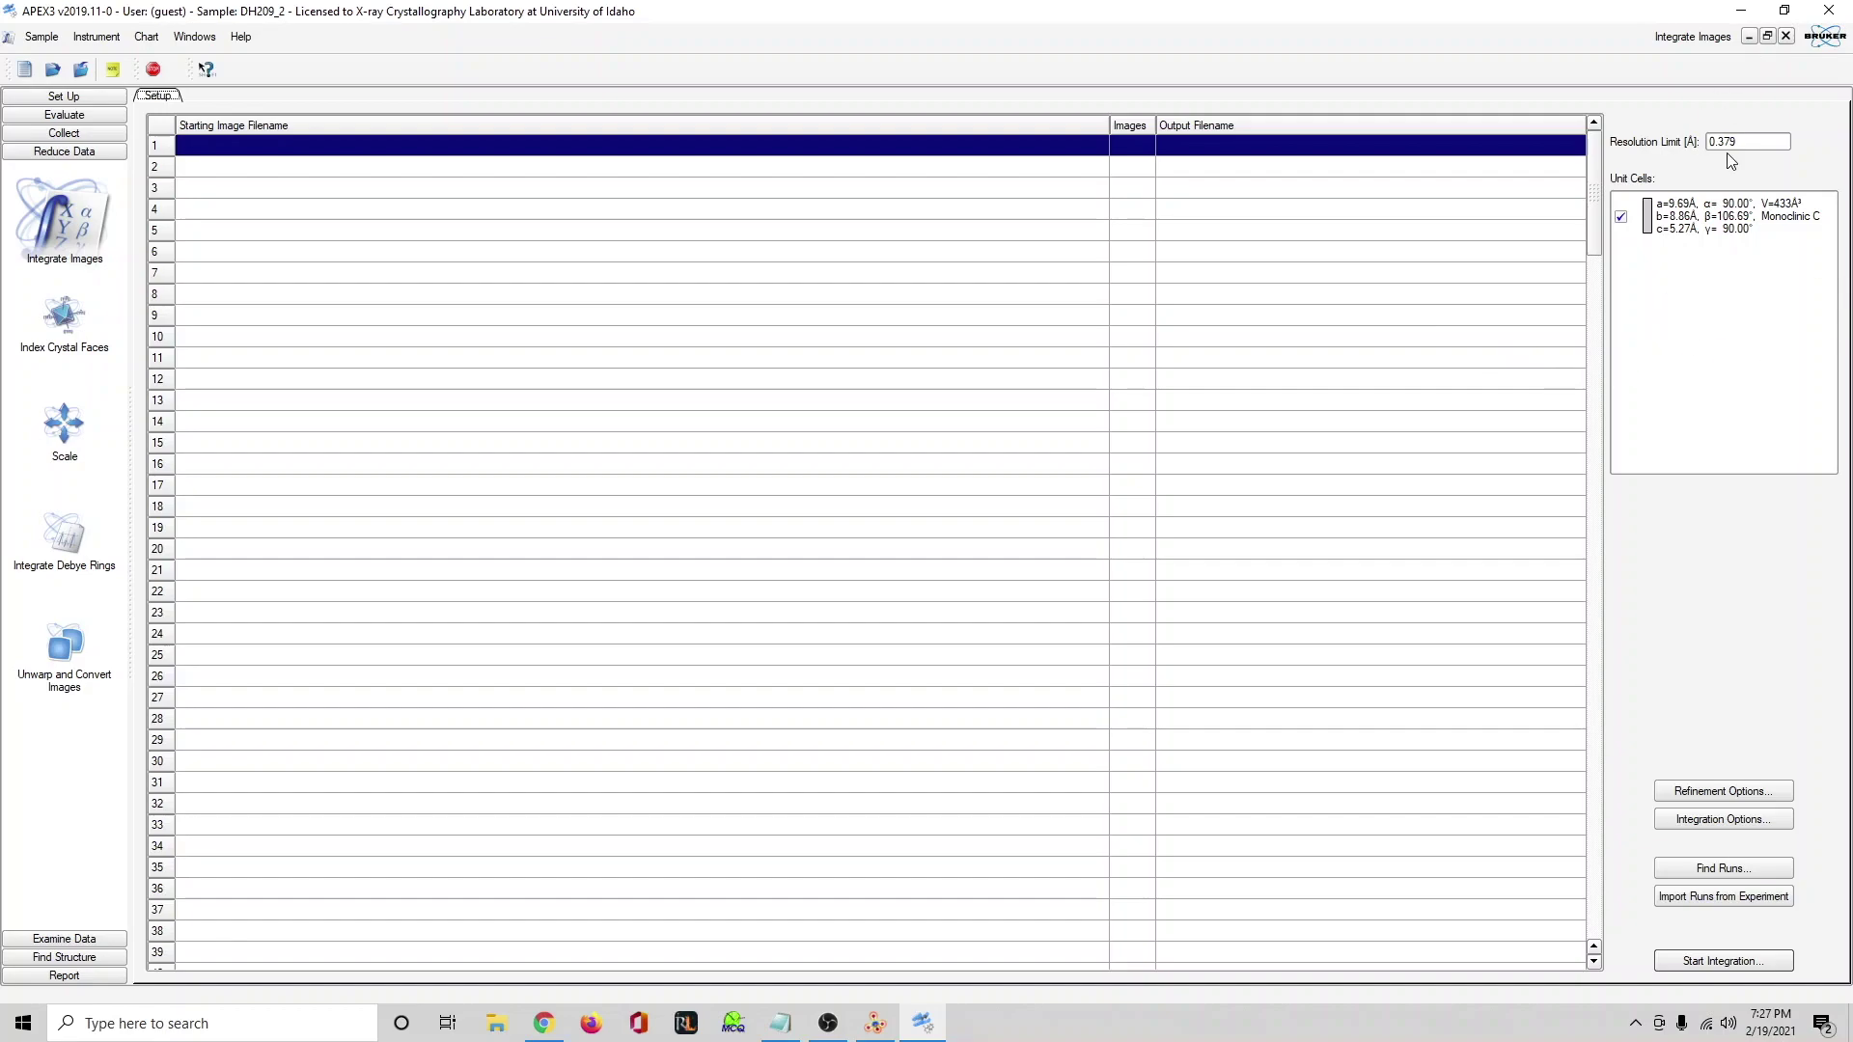
left_click_drag(1766, 144, 1680, 148)
left_click(1763, 138)
left_click(1722, 869)
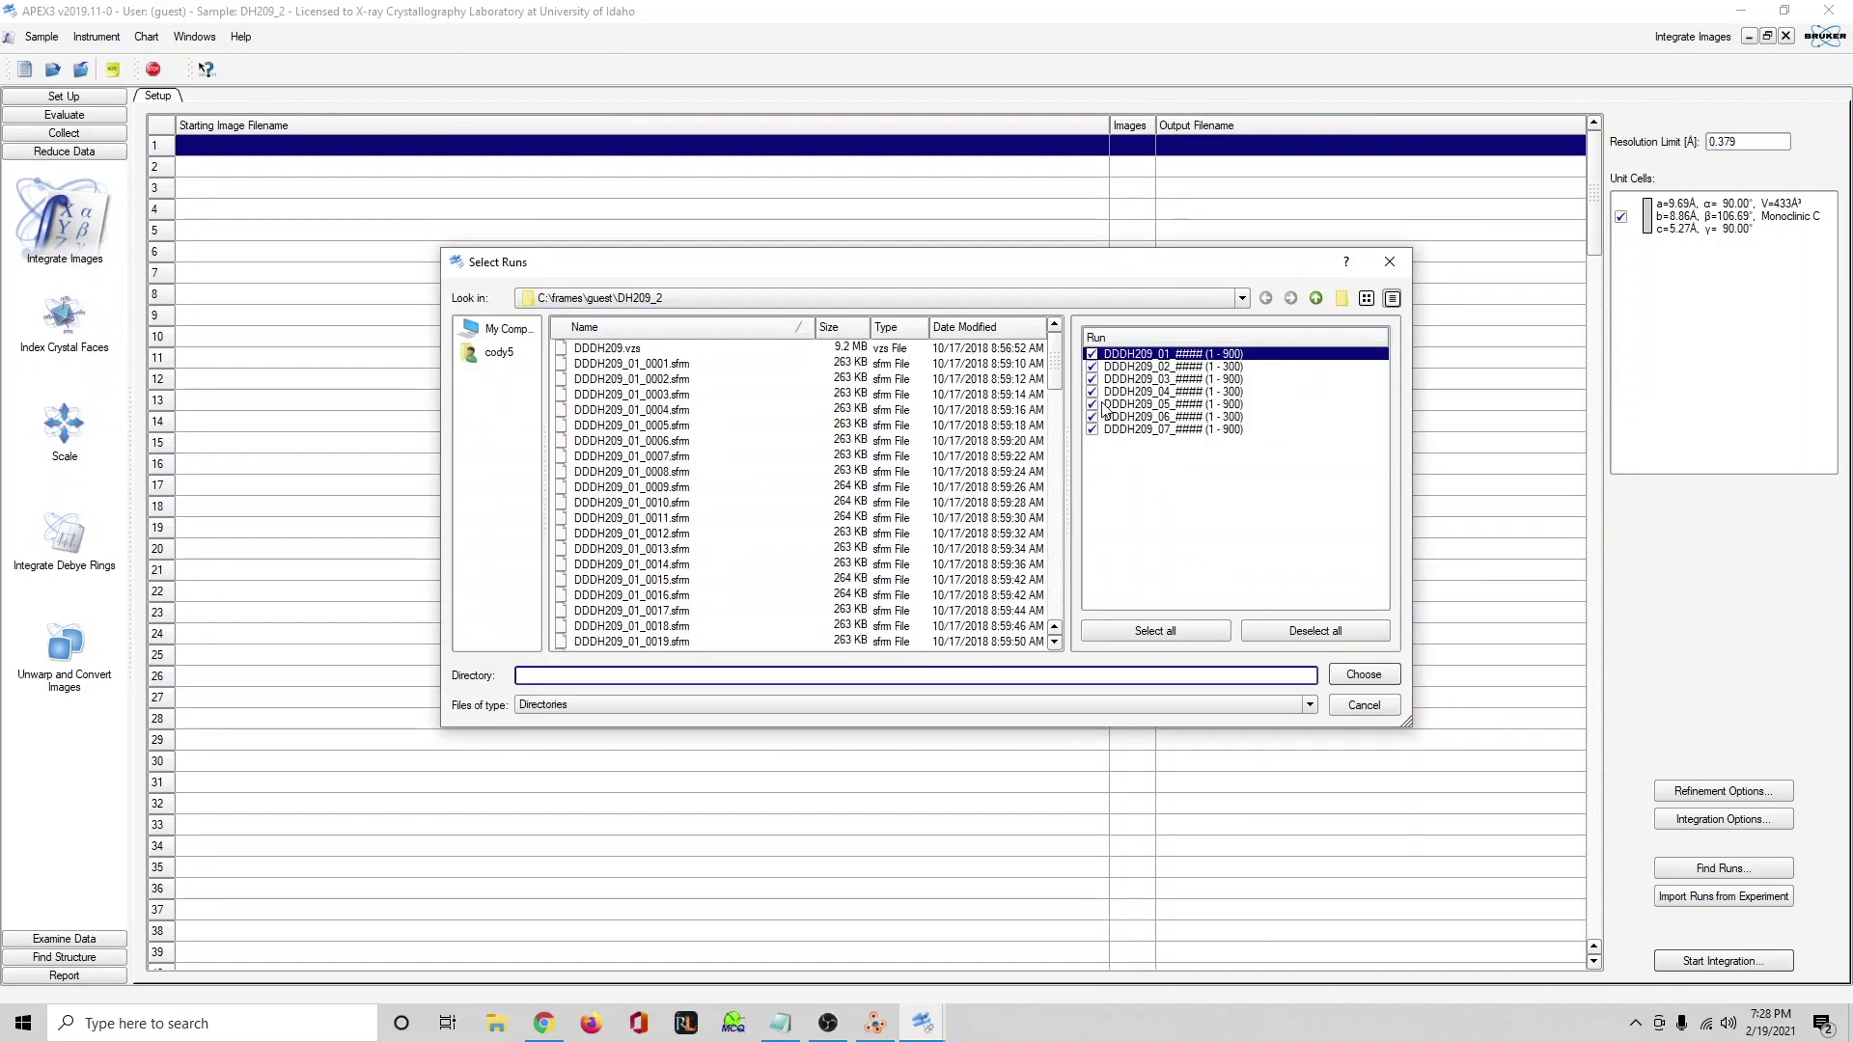
left_click(1364, 675)
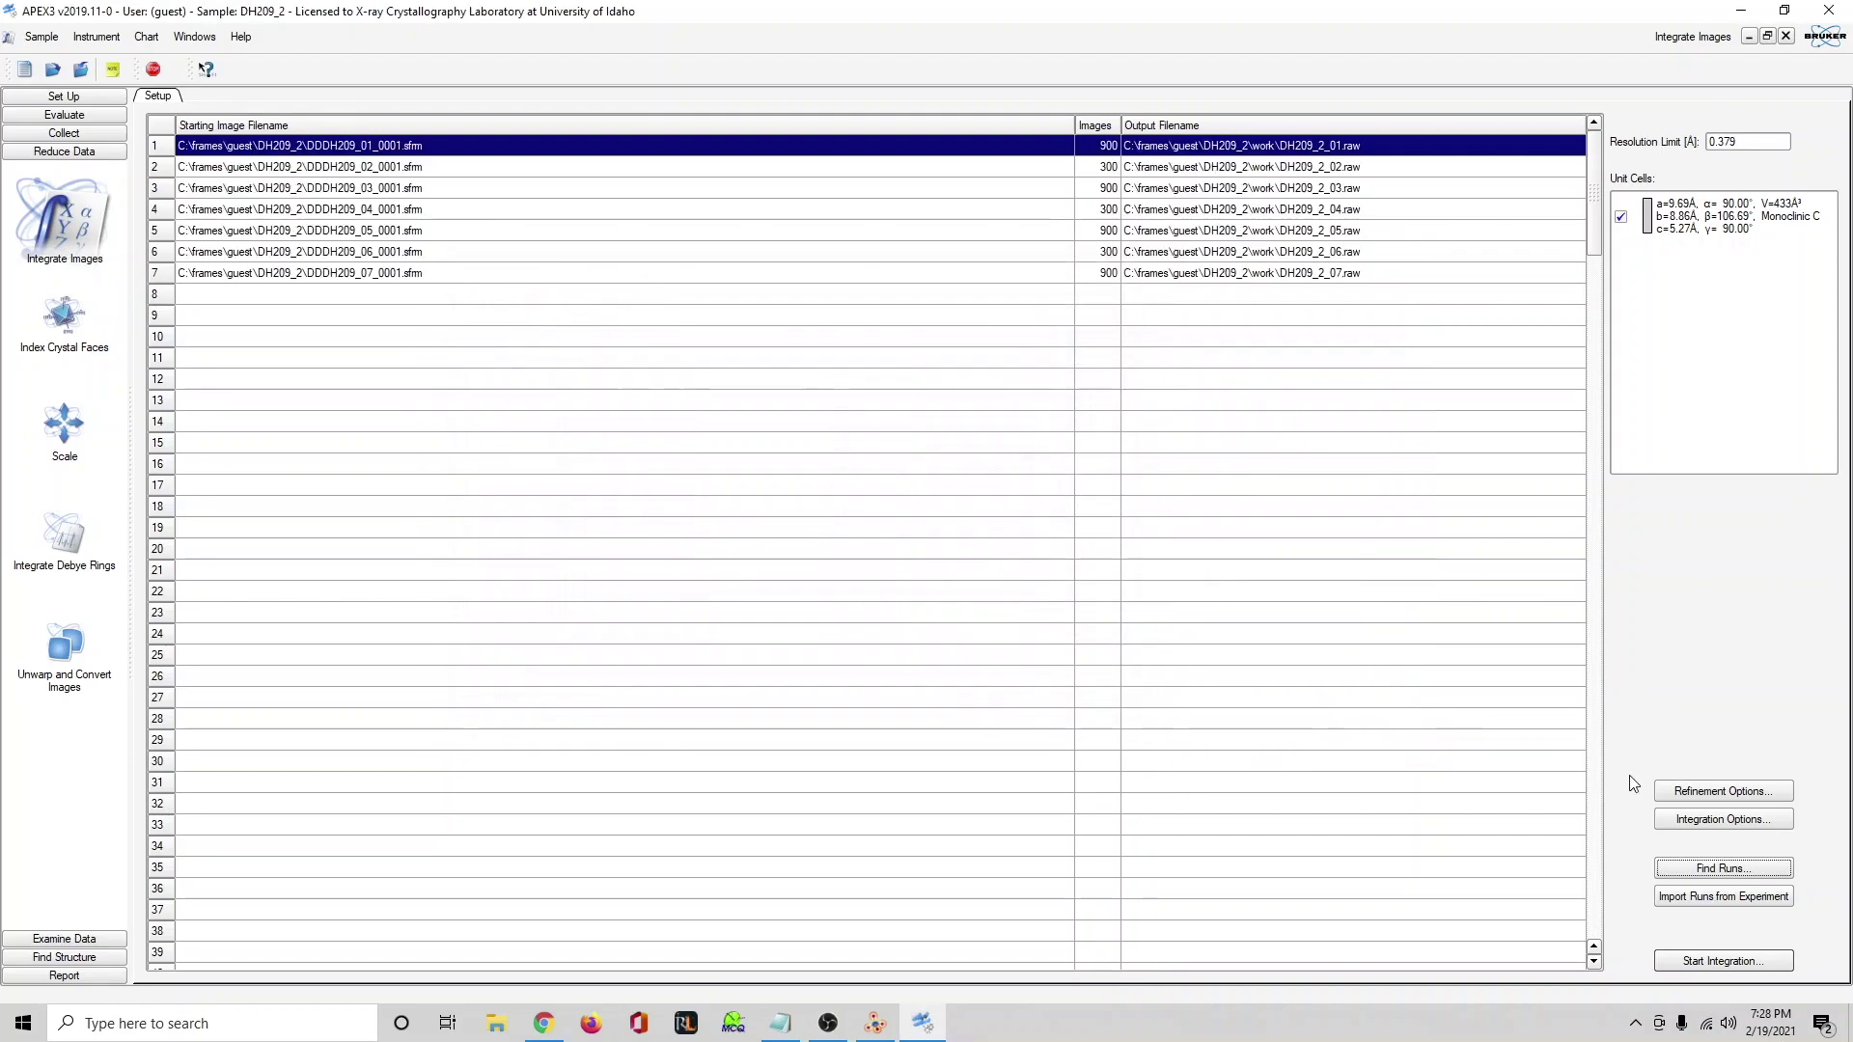
Start the integration and show the integration progress in place of the spot intensity and I/Sigma(I) chart.
left_click(1724, 961)
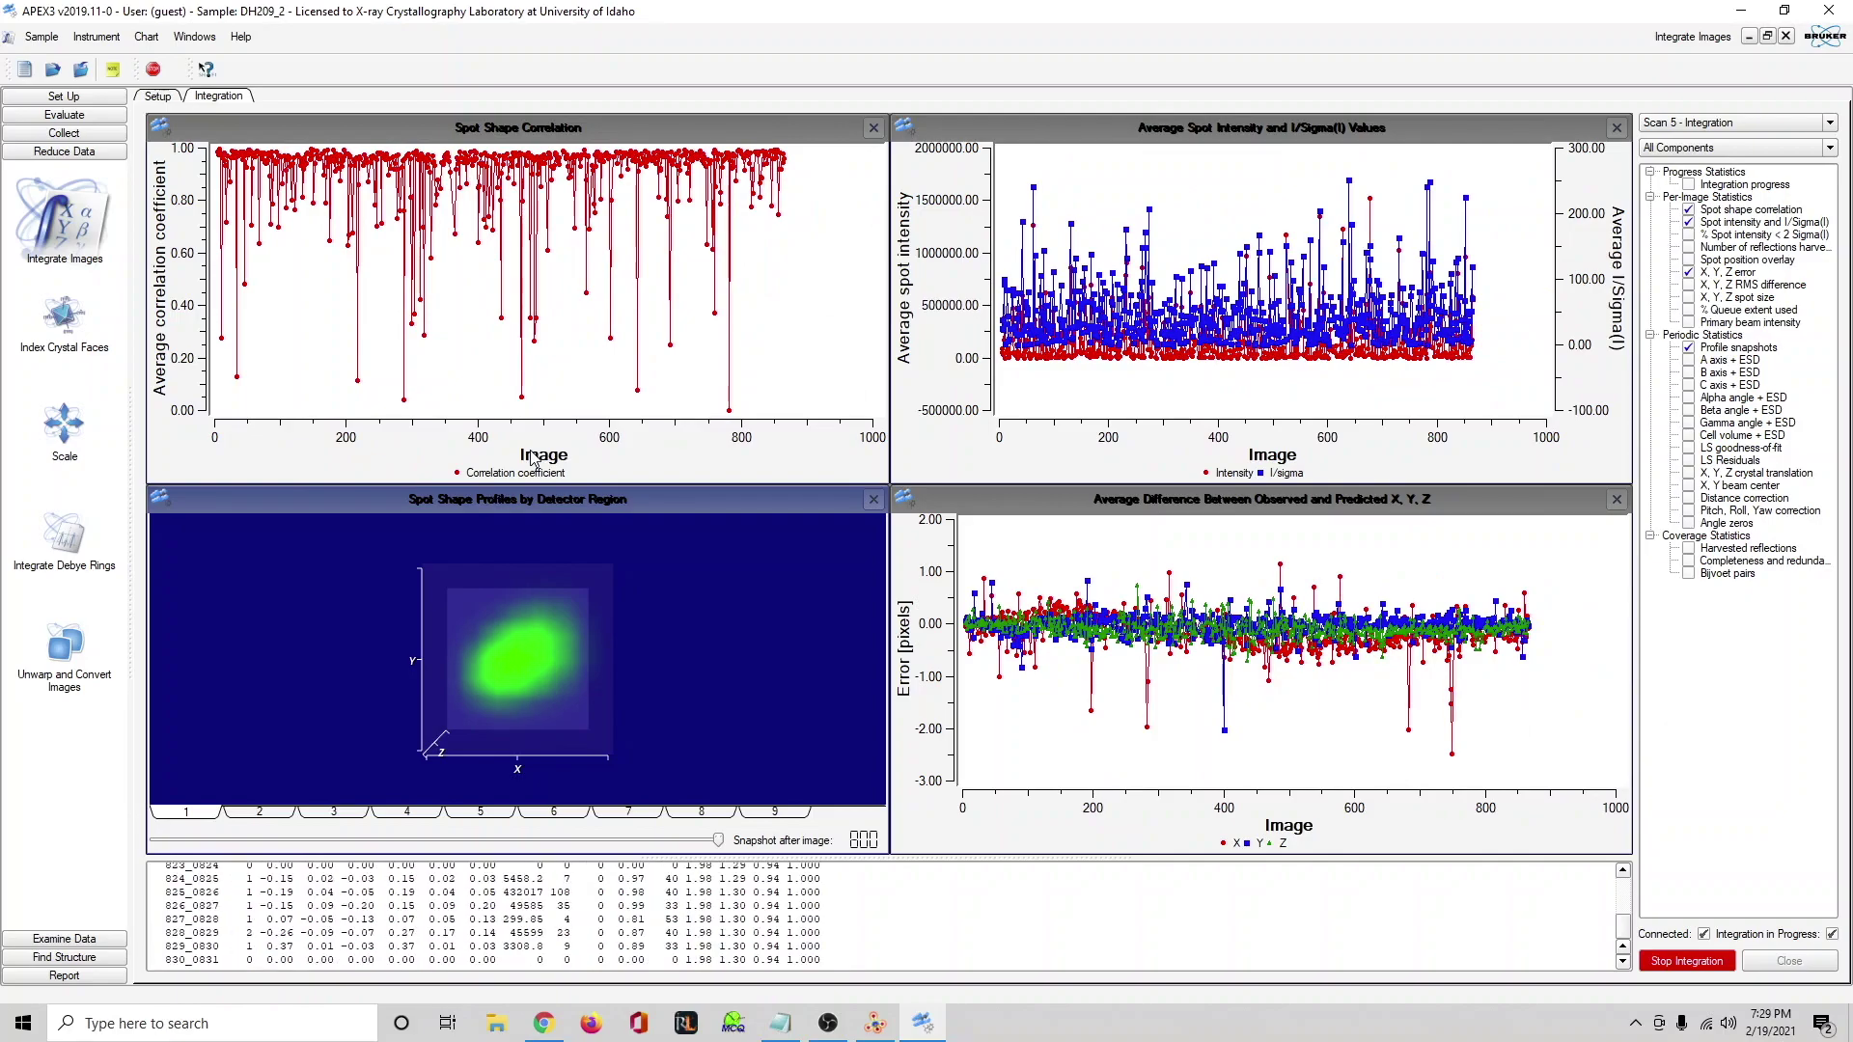
left_click(1688, 222)
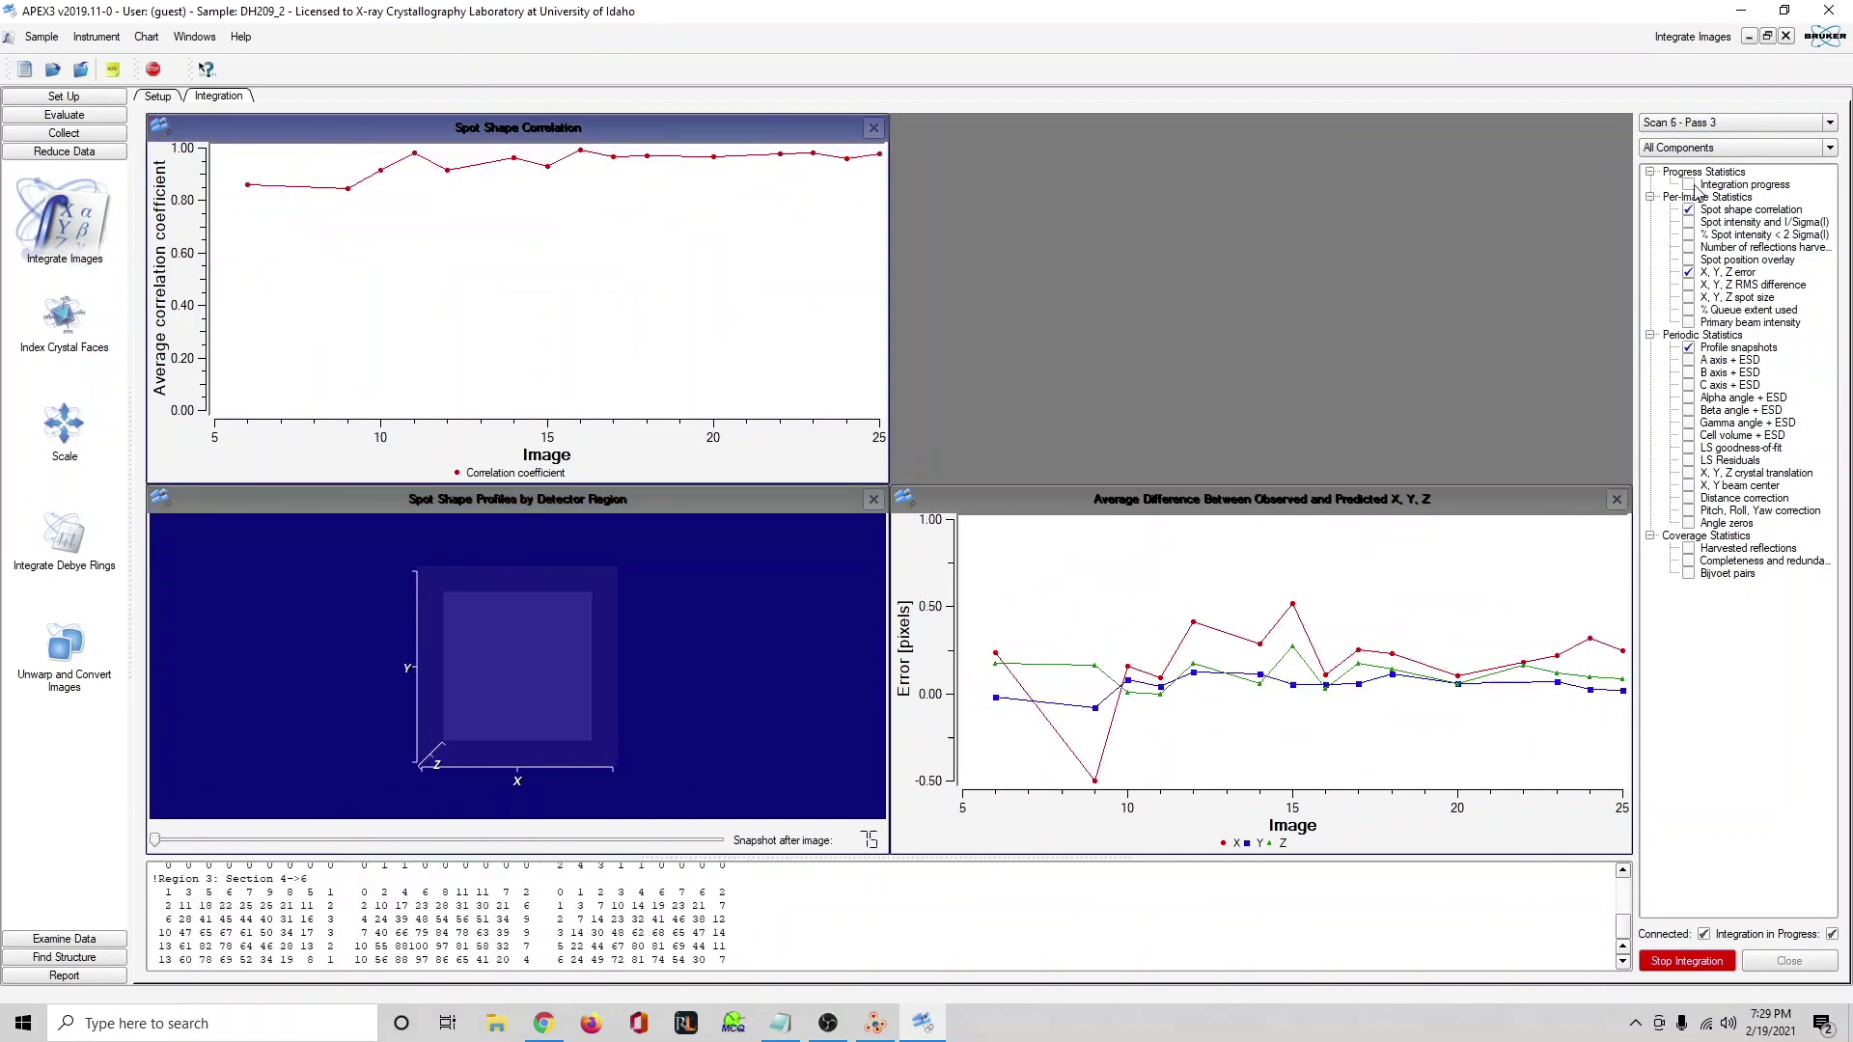
left_click(1688, 185)
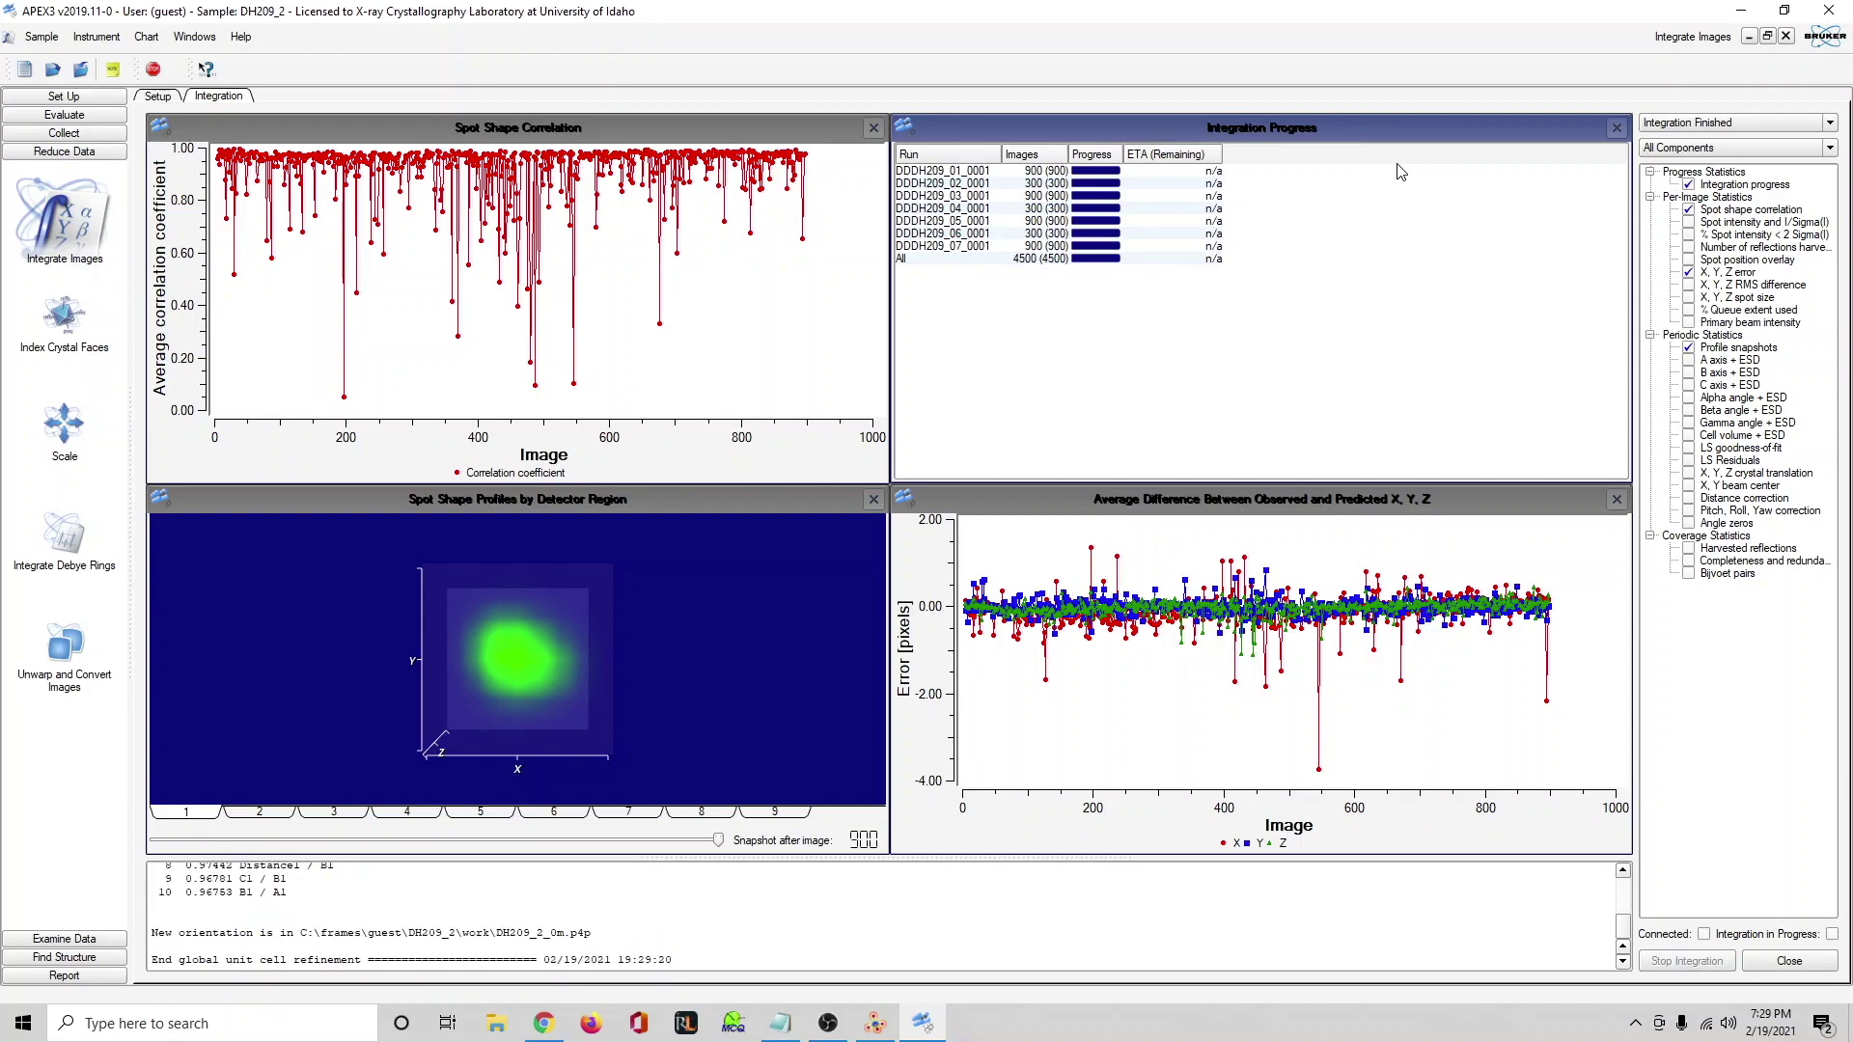
Examine the orientation matrix, refined unit cell and spot profiles in an enlarged integration log, and close the integration results.
left_click(886, 649)
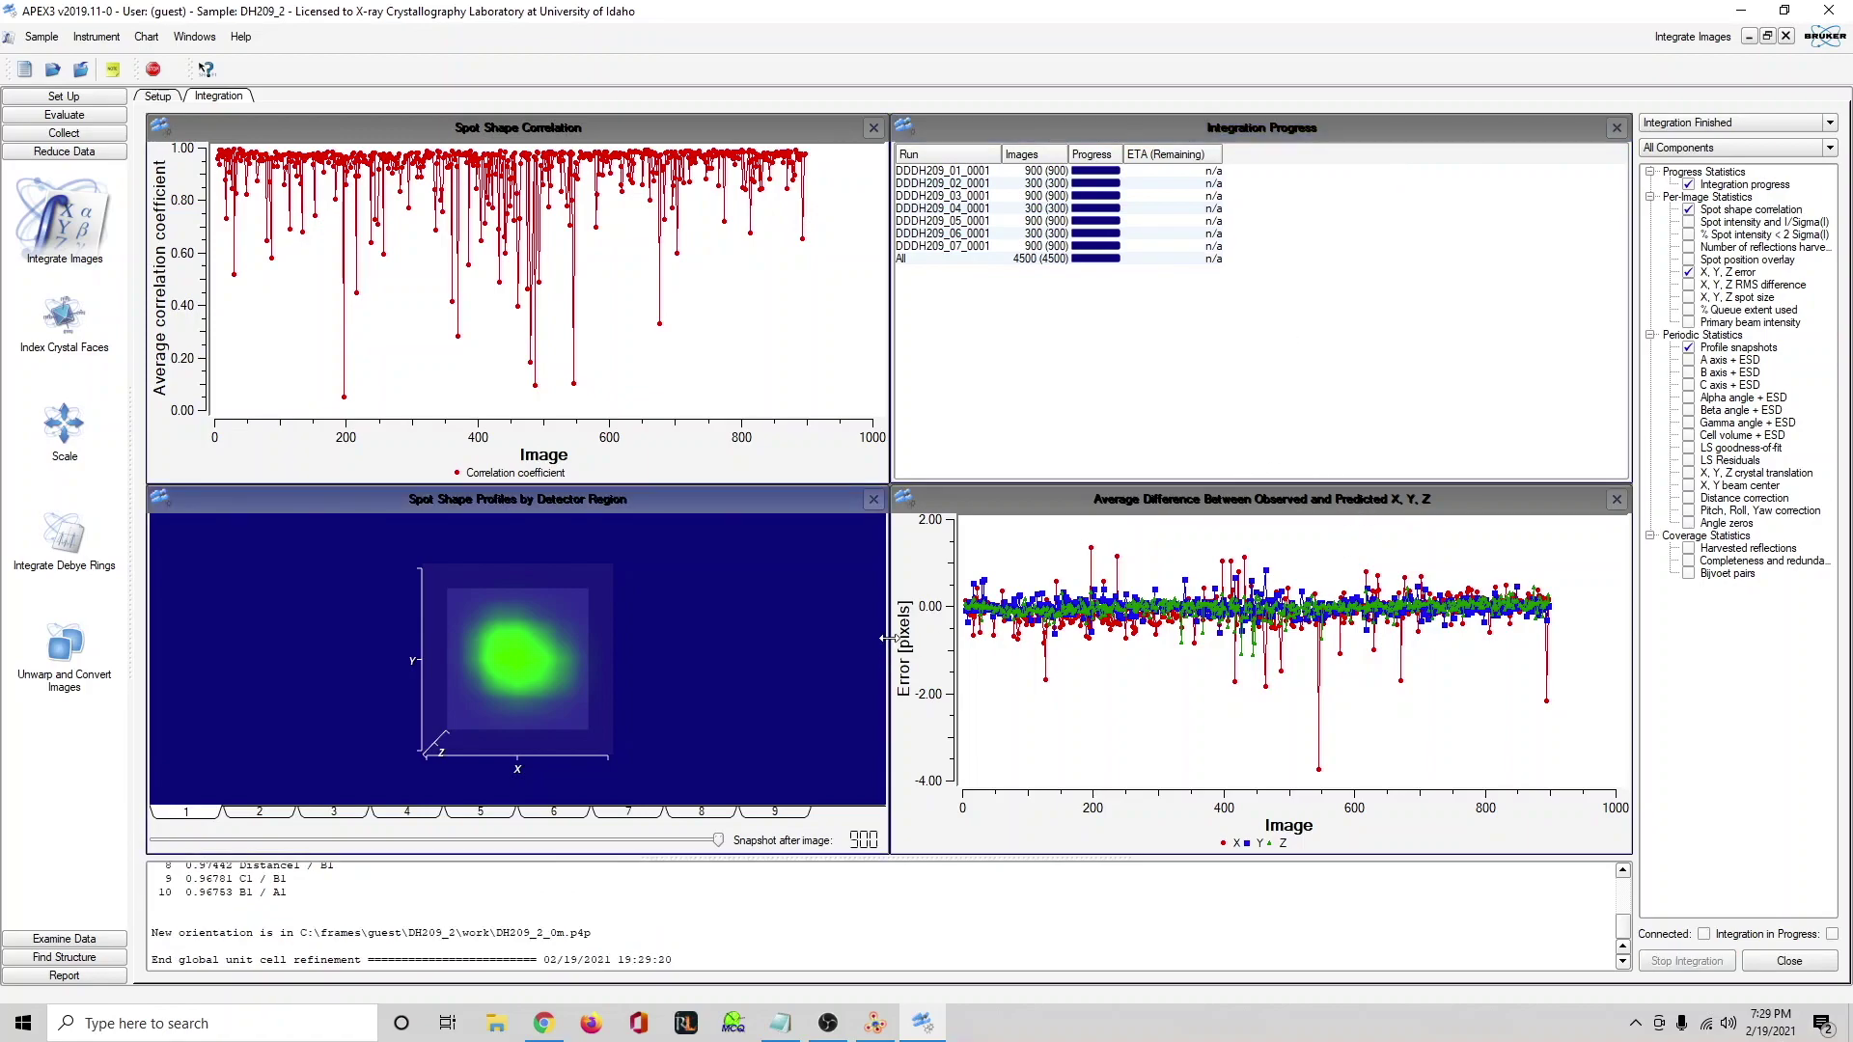
left_click_drag(999, 858, 992, 580)
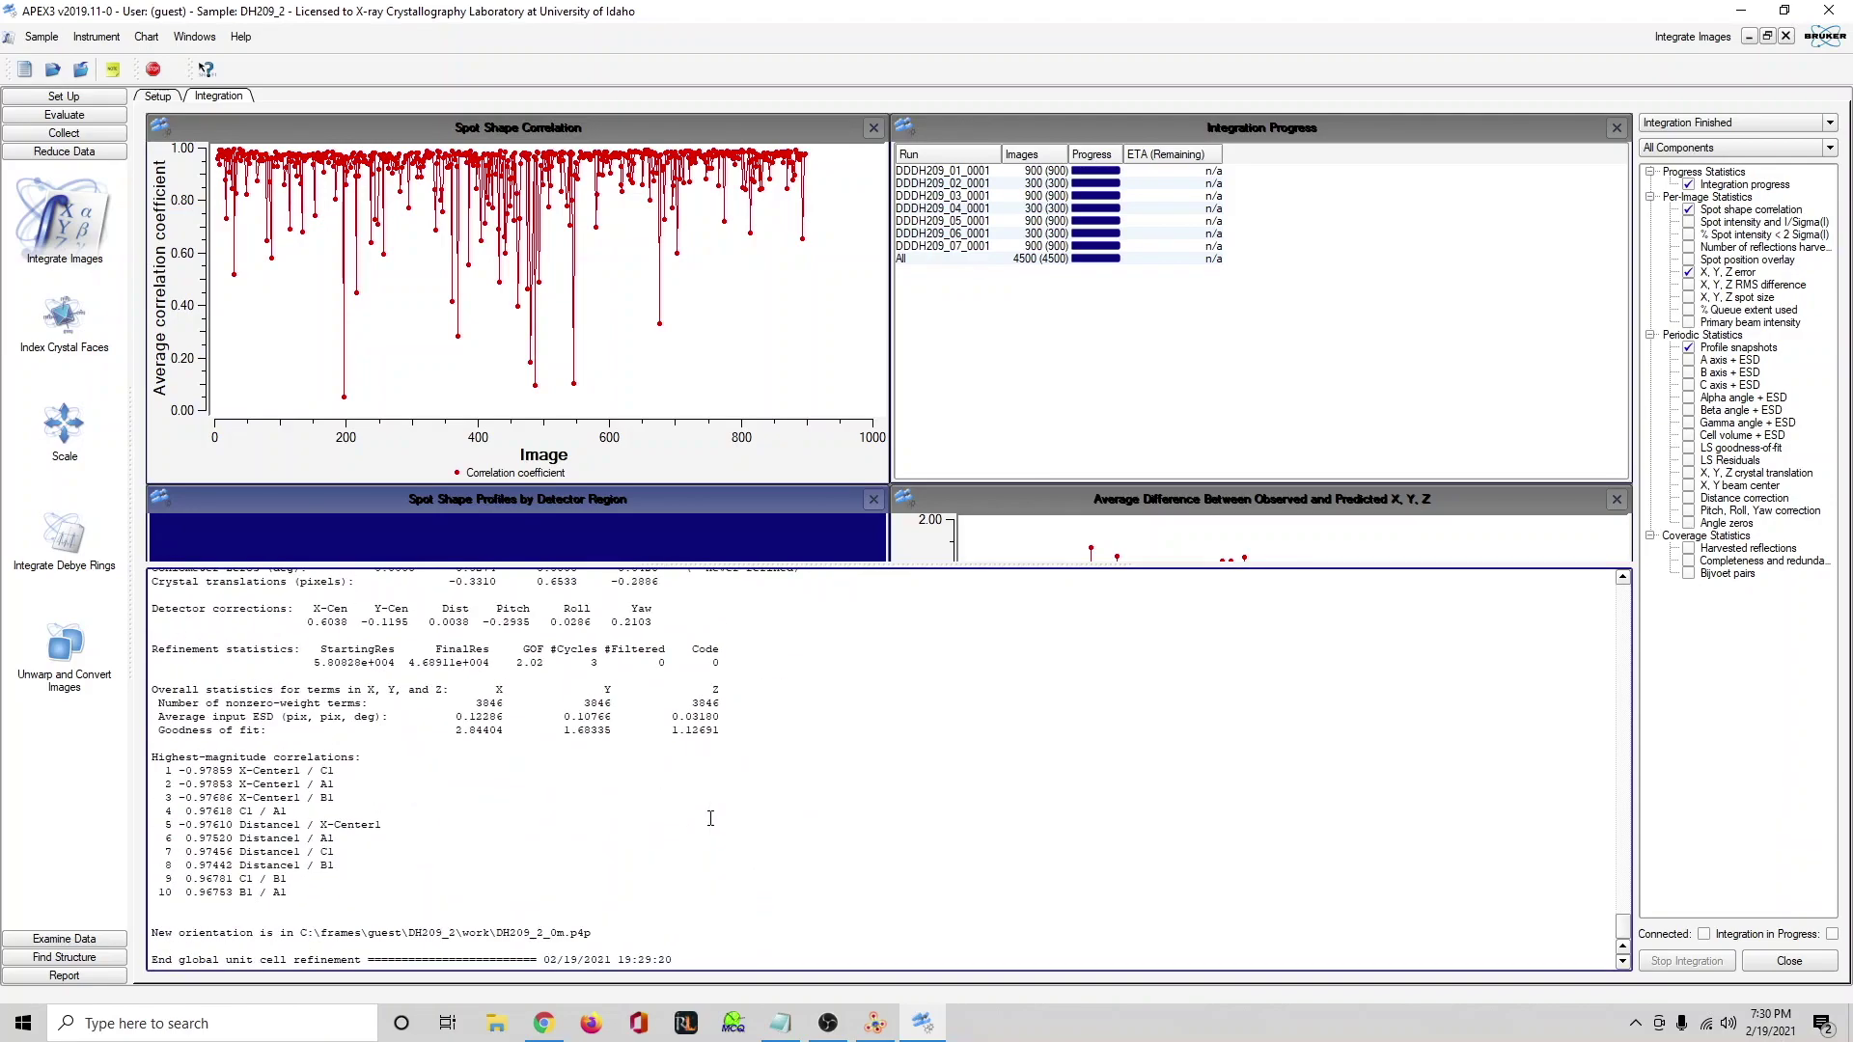
scroll(715, 817, "up", 4)
scroll(704, 836, "up", 7)
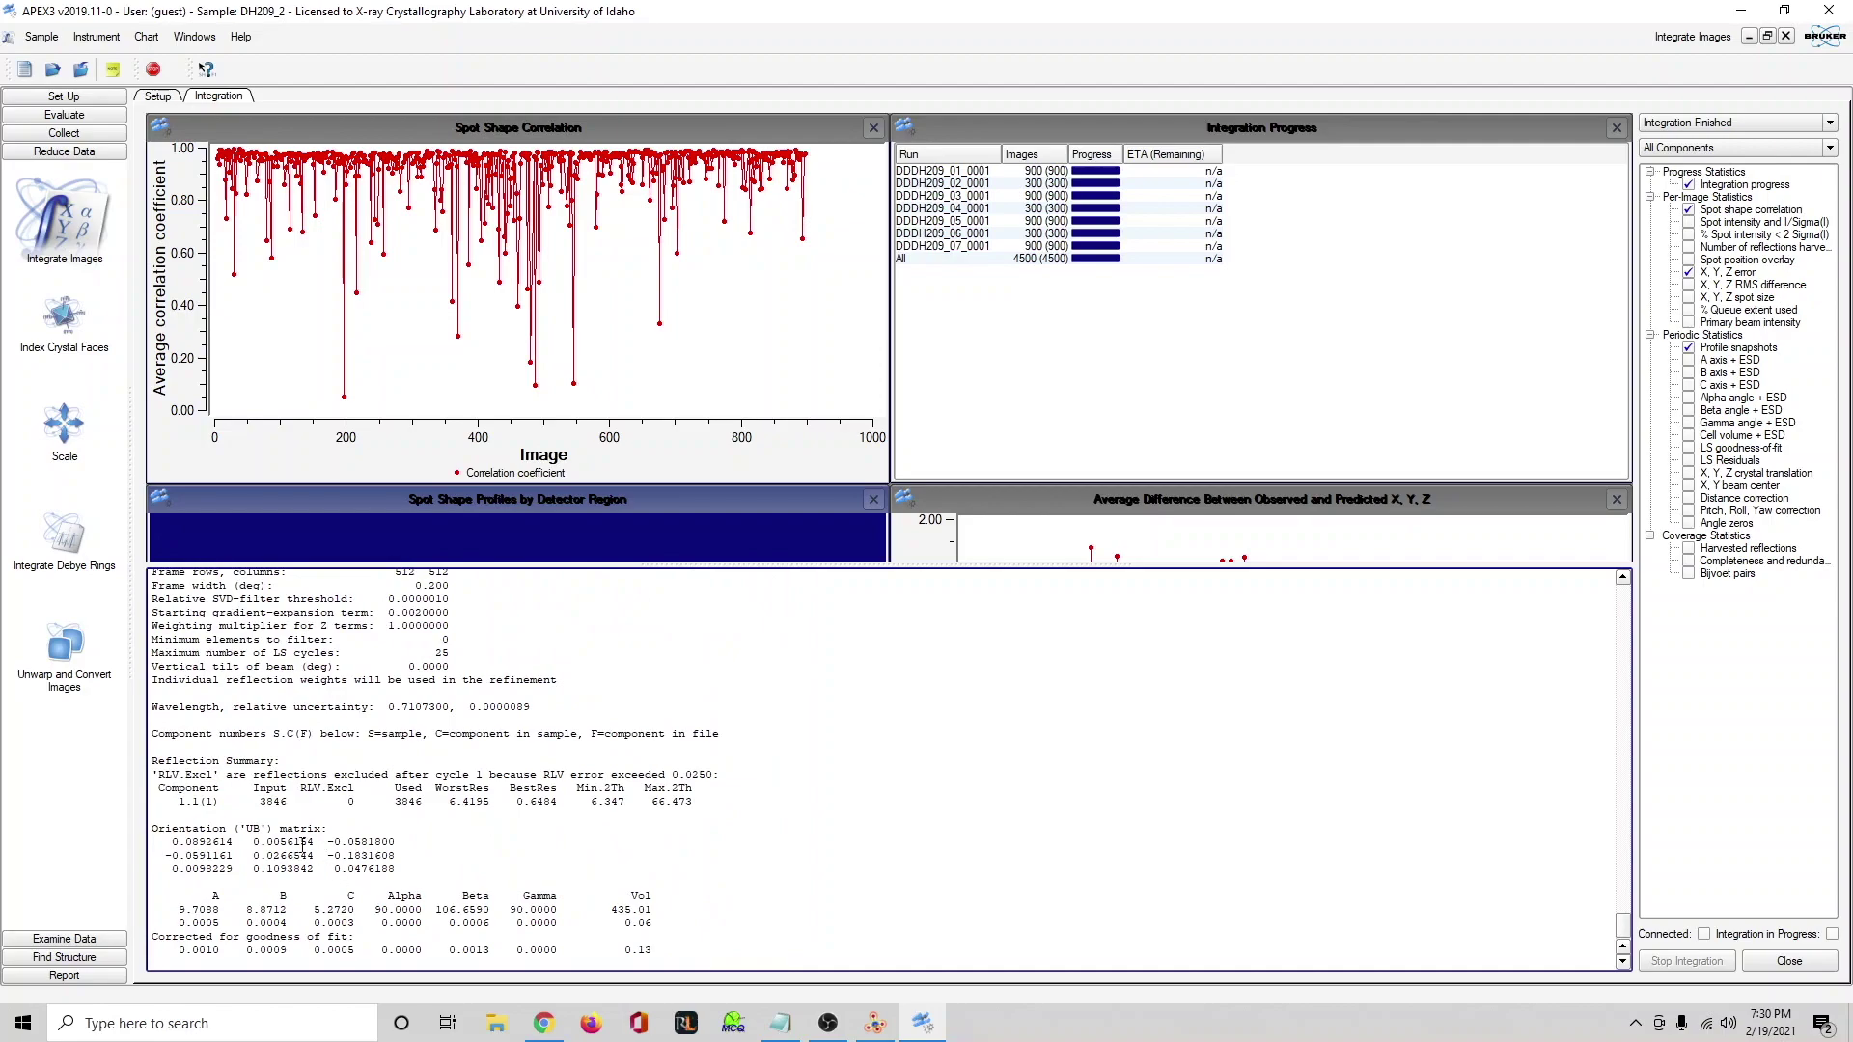
left_click_drag(166, 841, 532, 892)
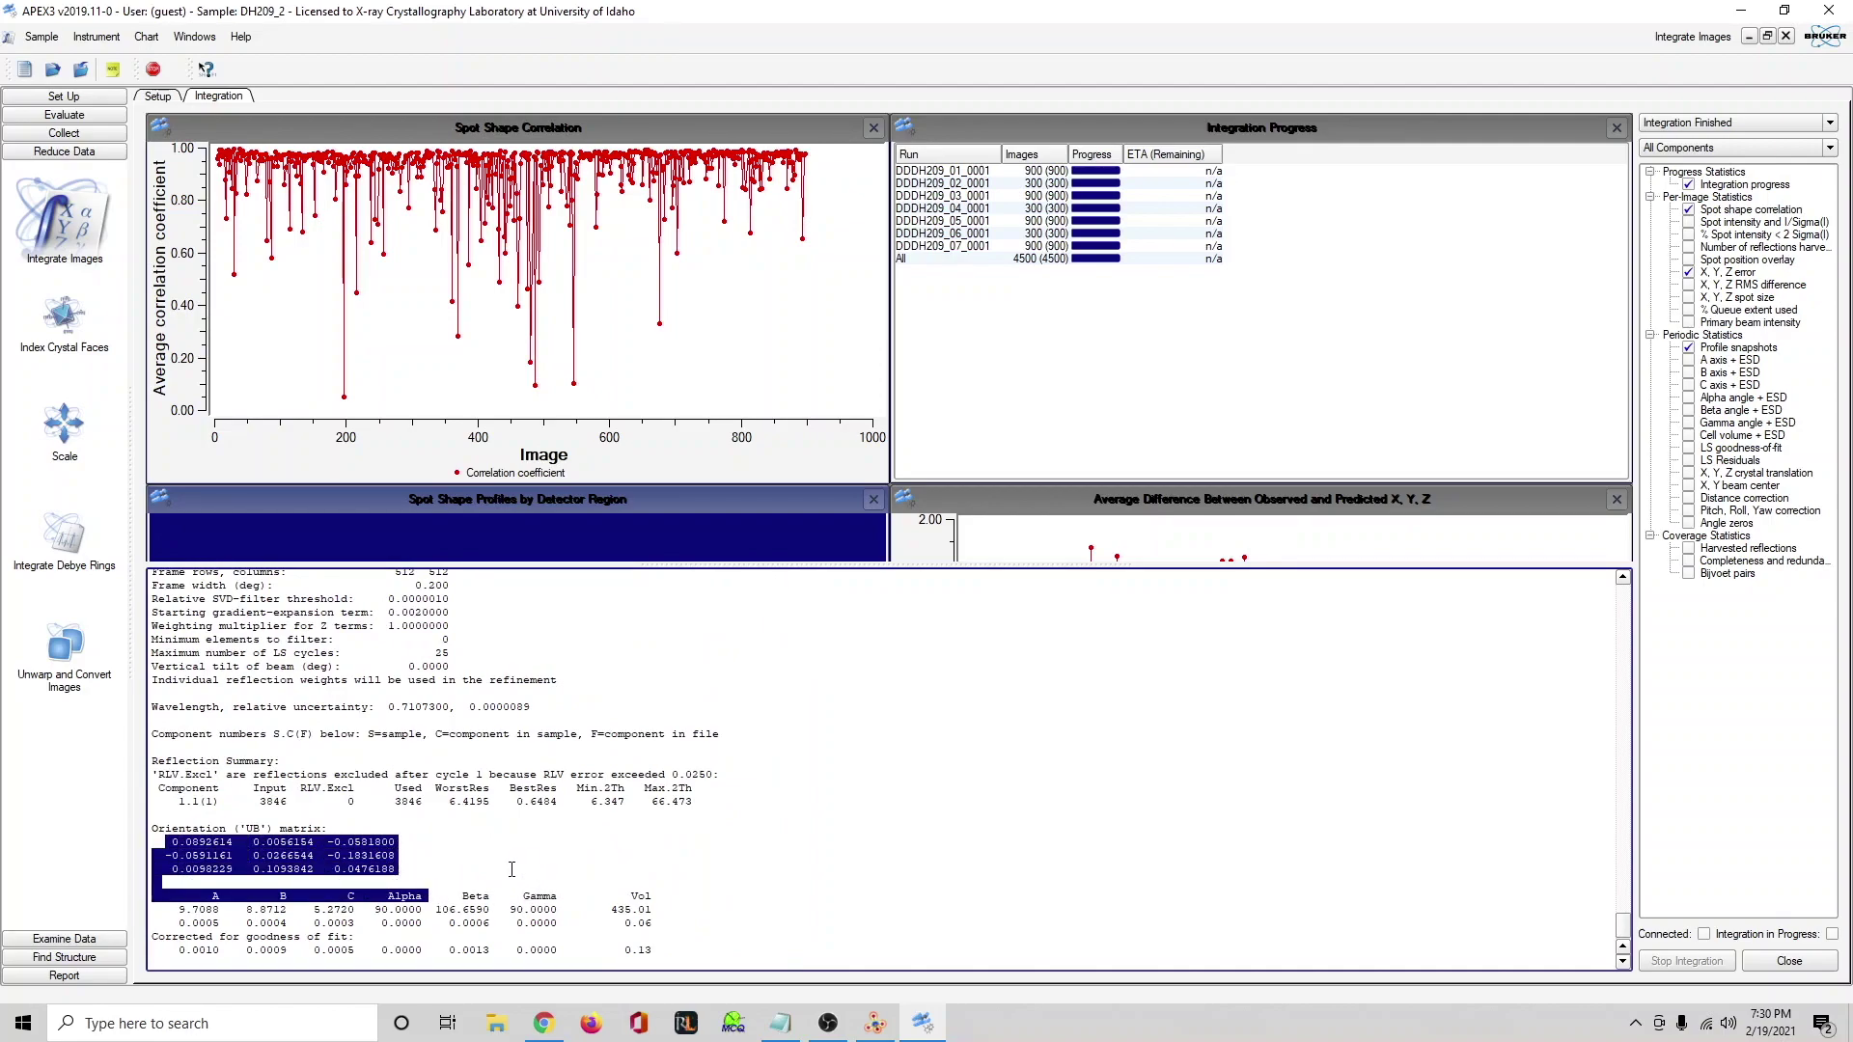
left_click(511, 870)
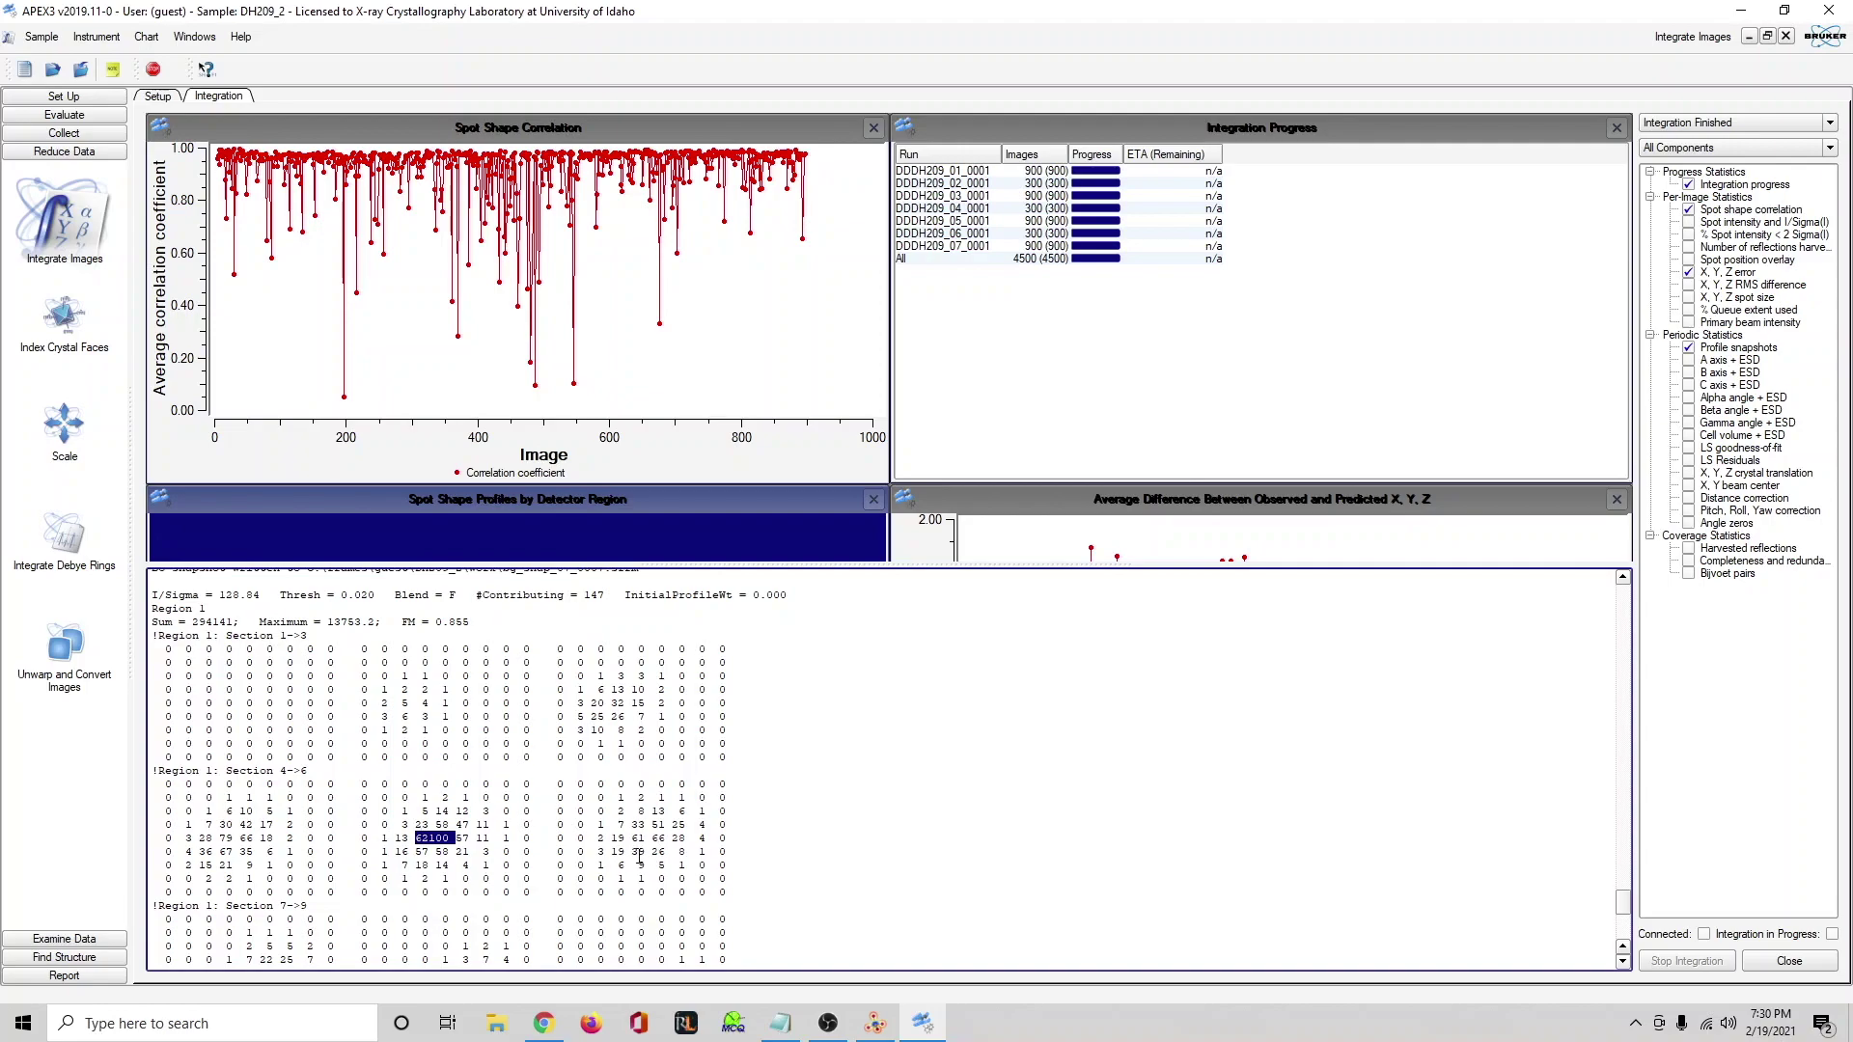
scroll(366, 801, "down", 6)
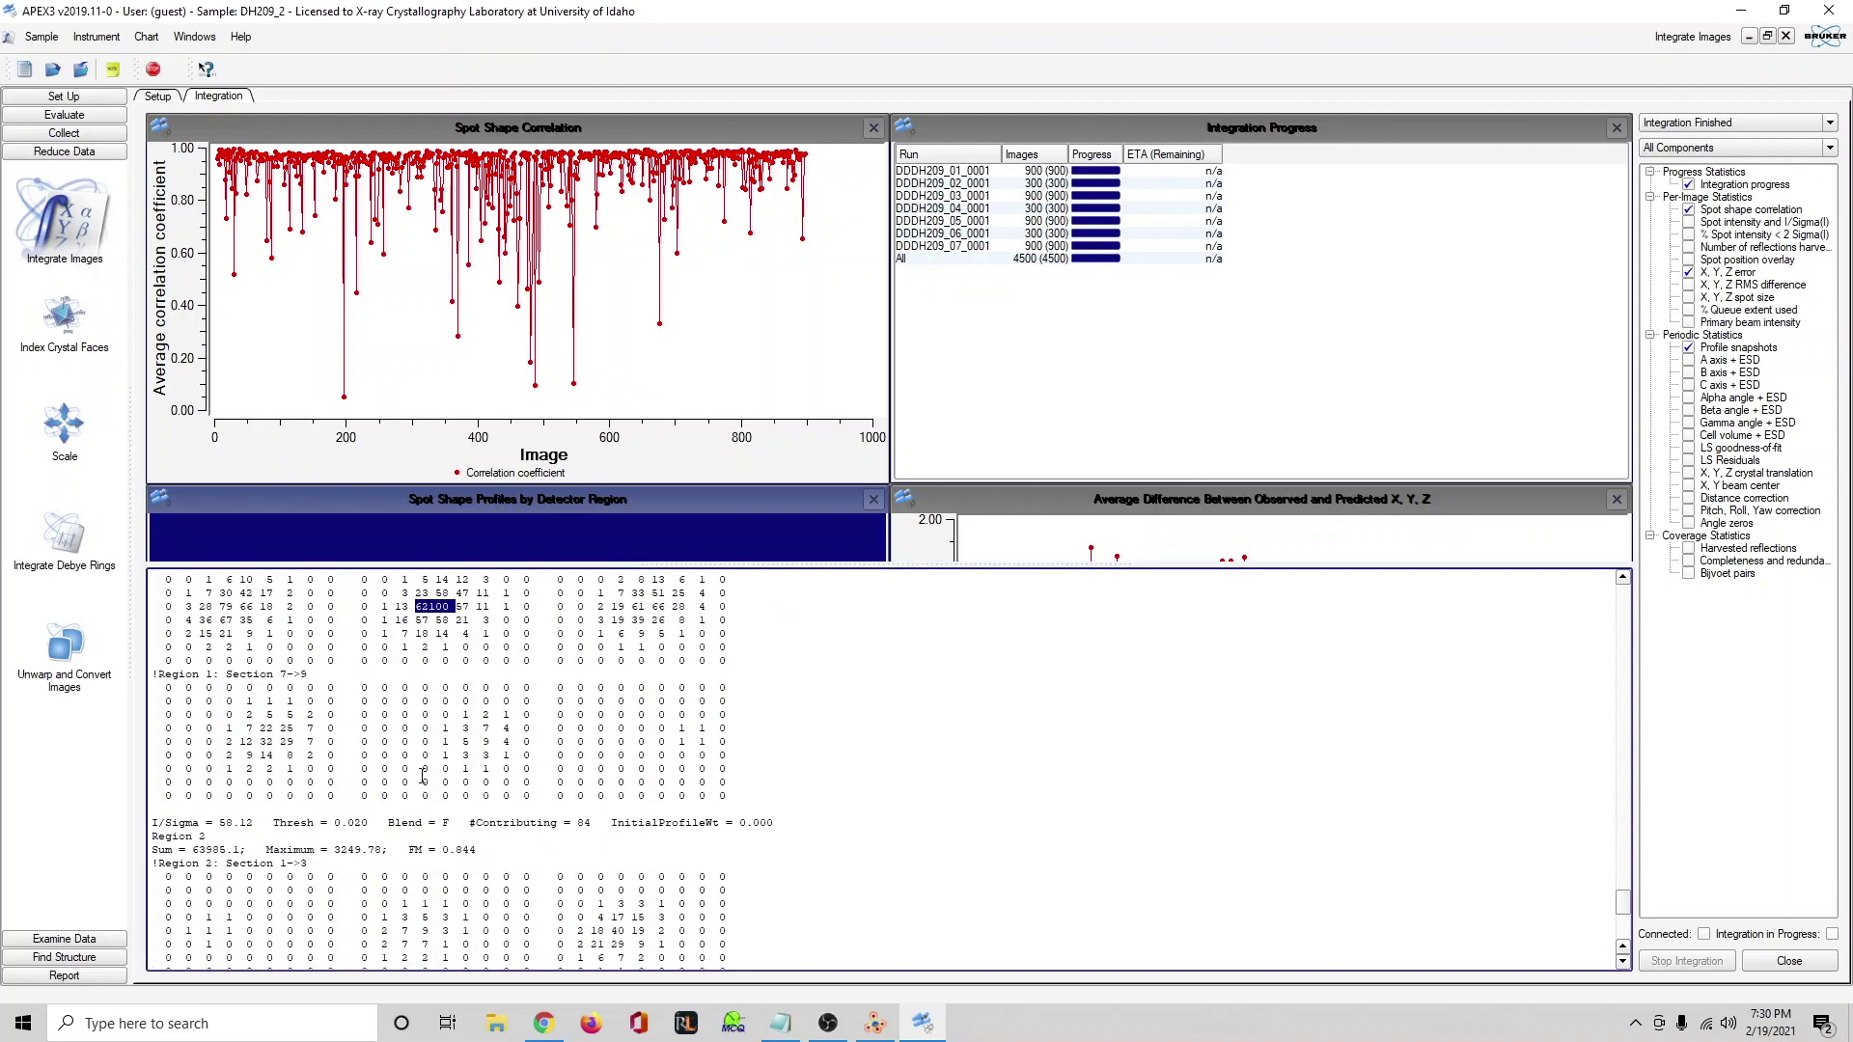
scroll(504, 733, "down", 18)
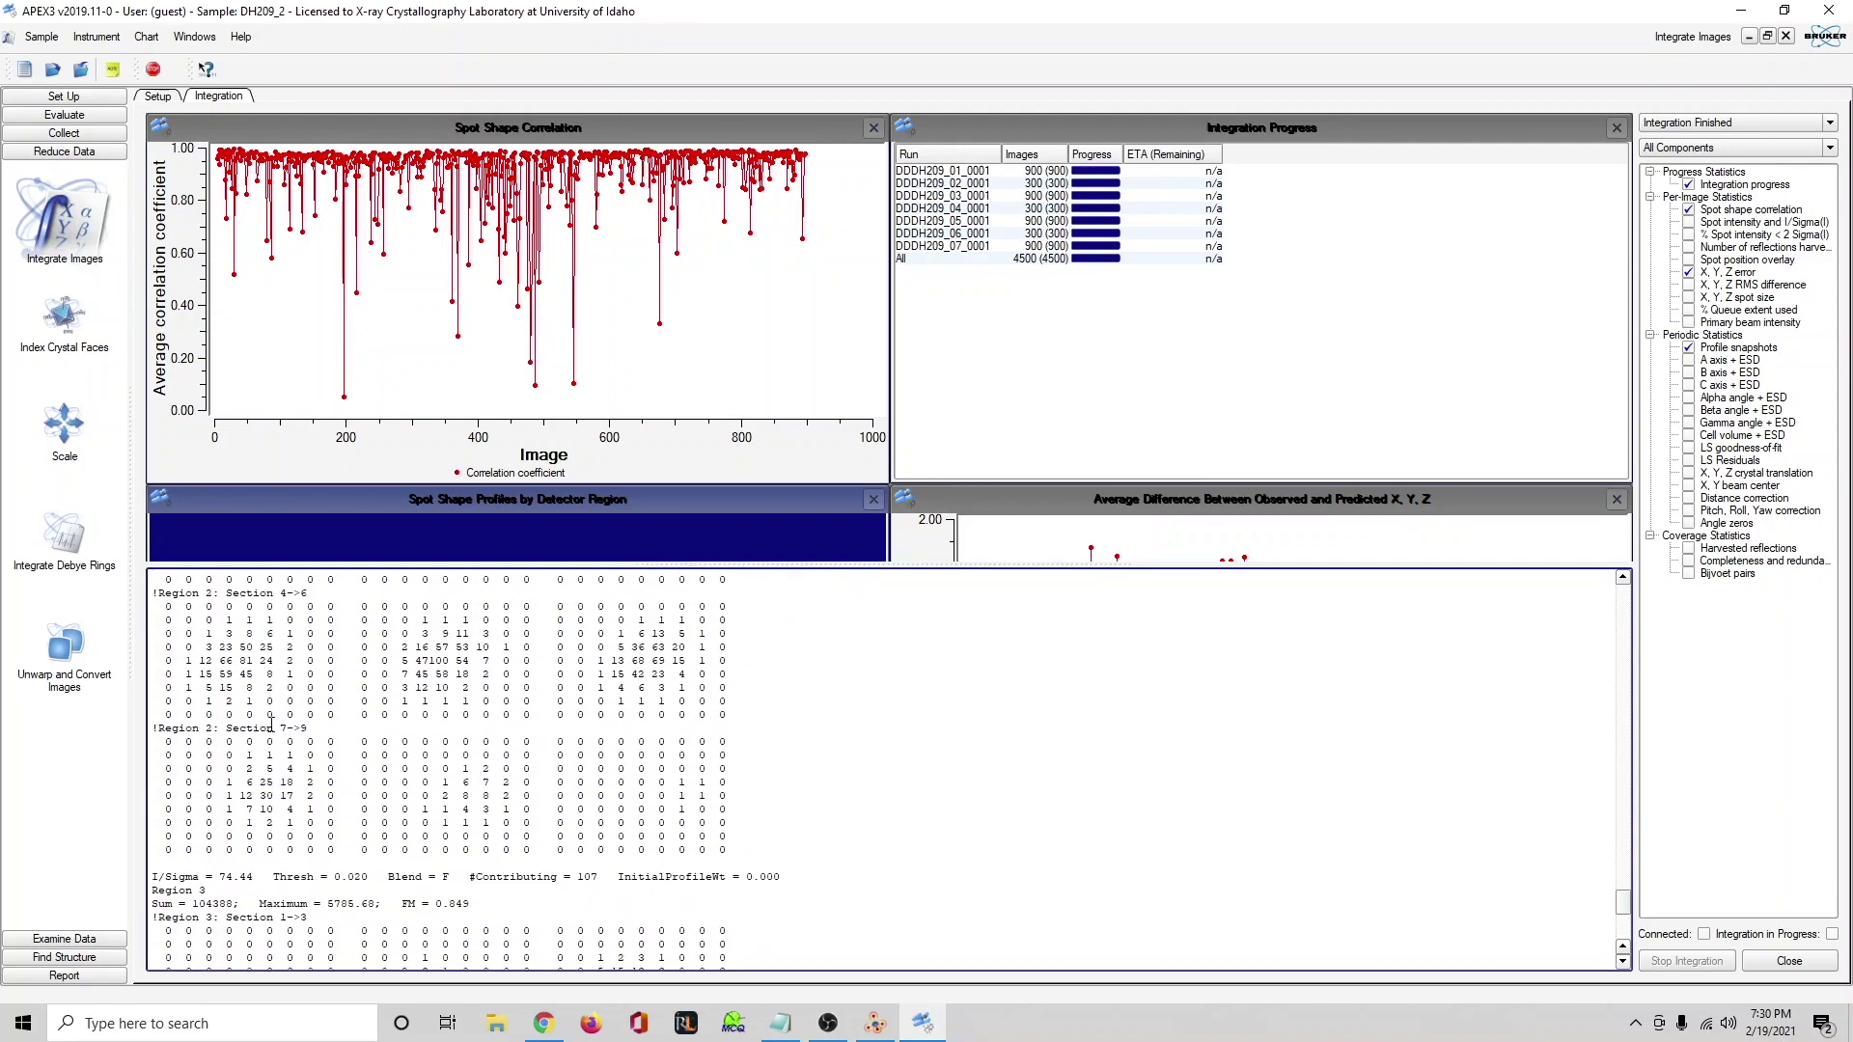
scroll(884, 772, "down", 6)
mouse_move(1633, 912)
left_mouse_down()
mouse_move(1633, 892)
mouse_move(1633, 924)
left_mouse_up()
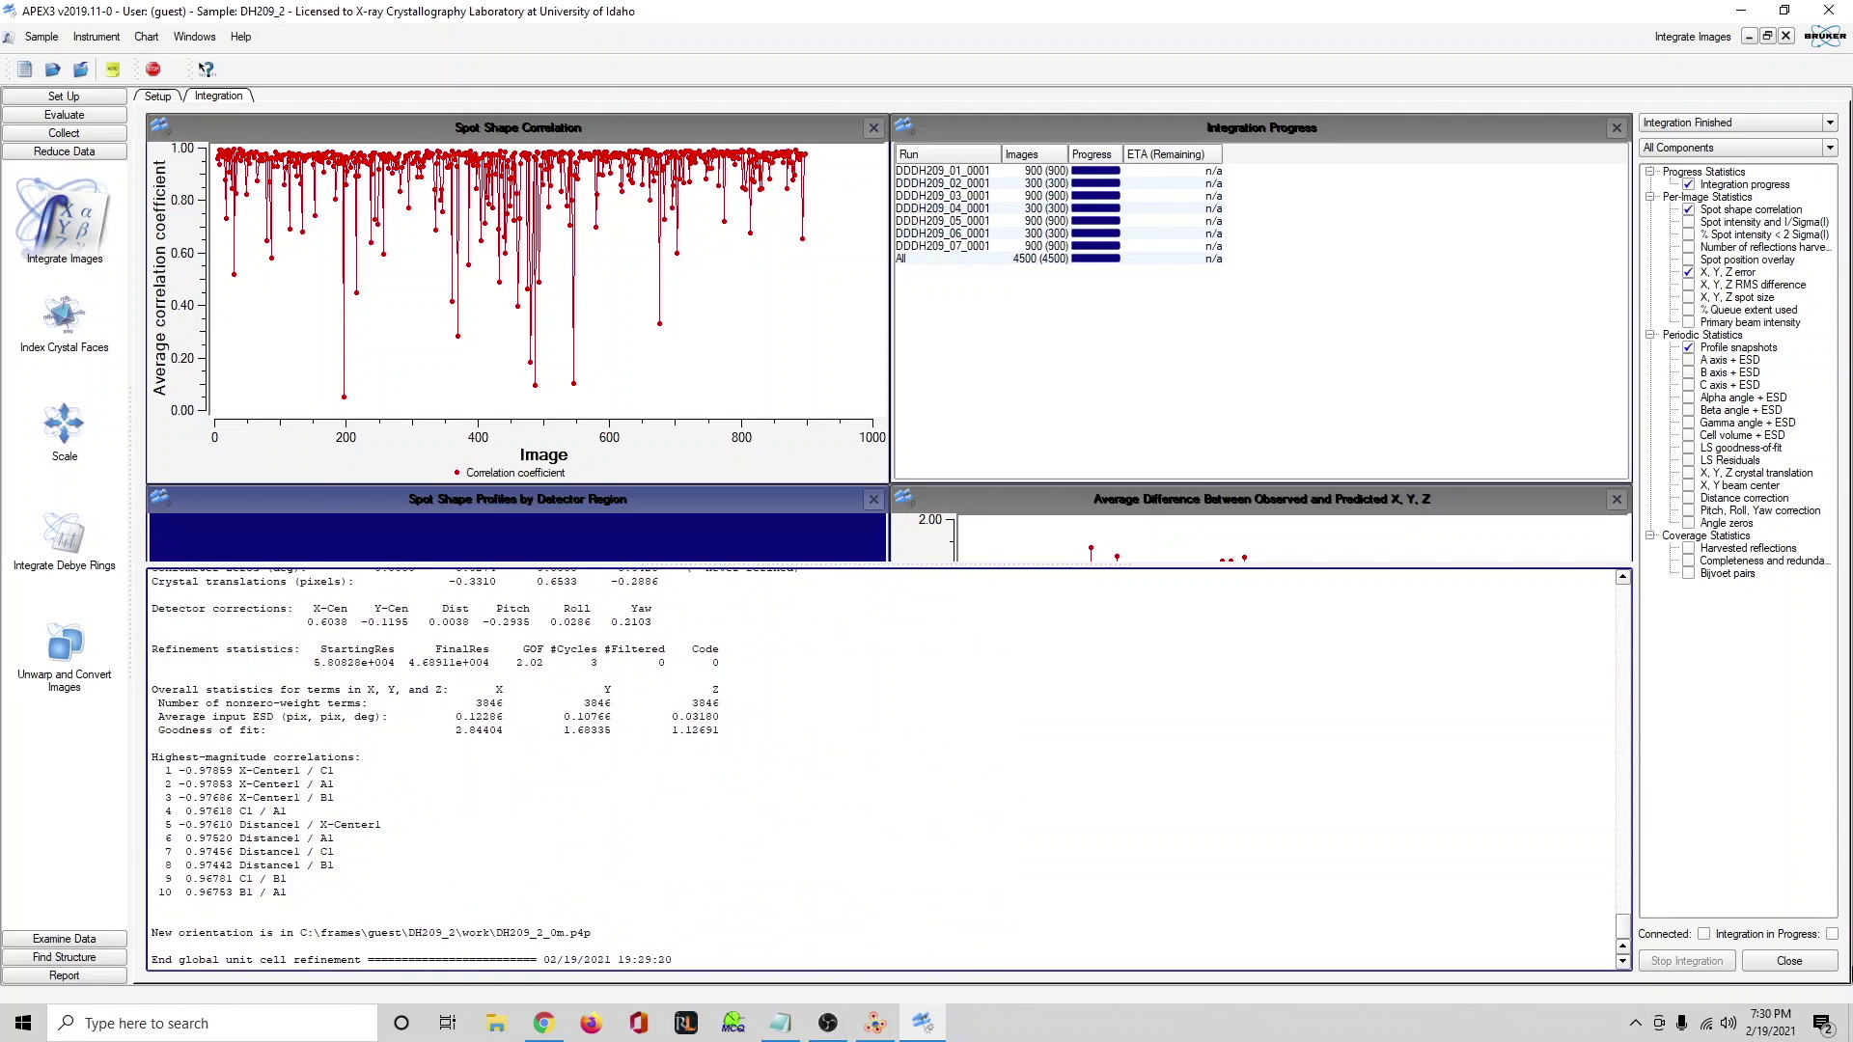
left_click(1809, 963)
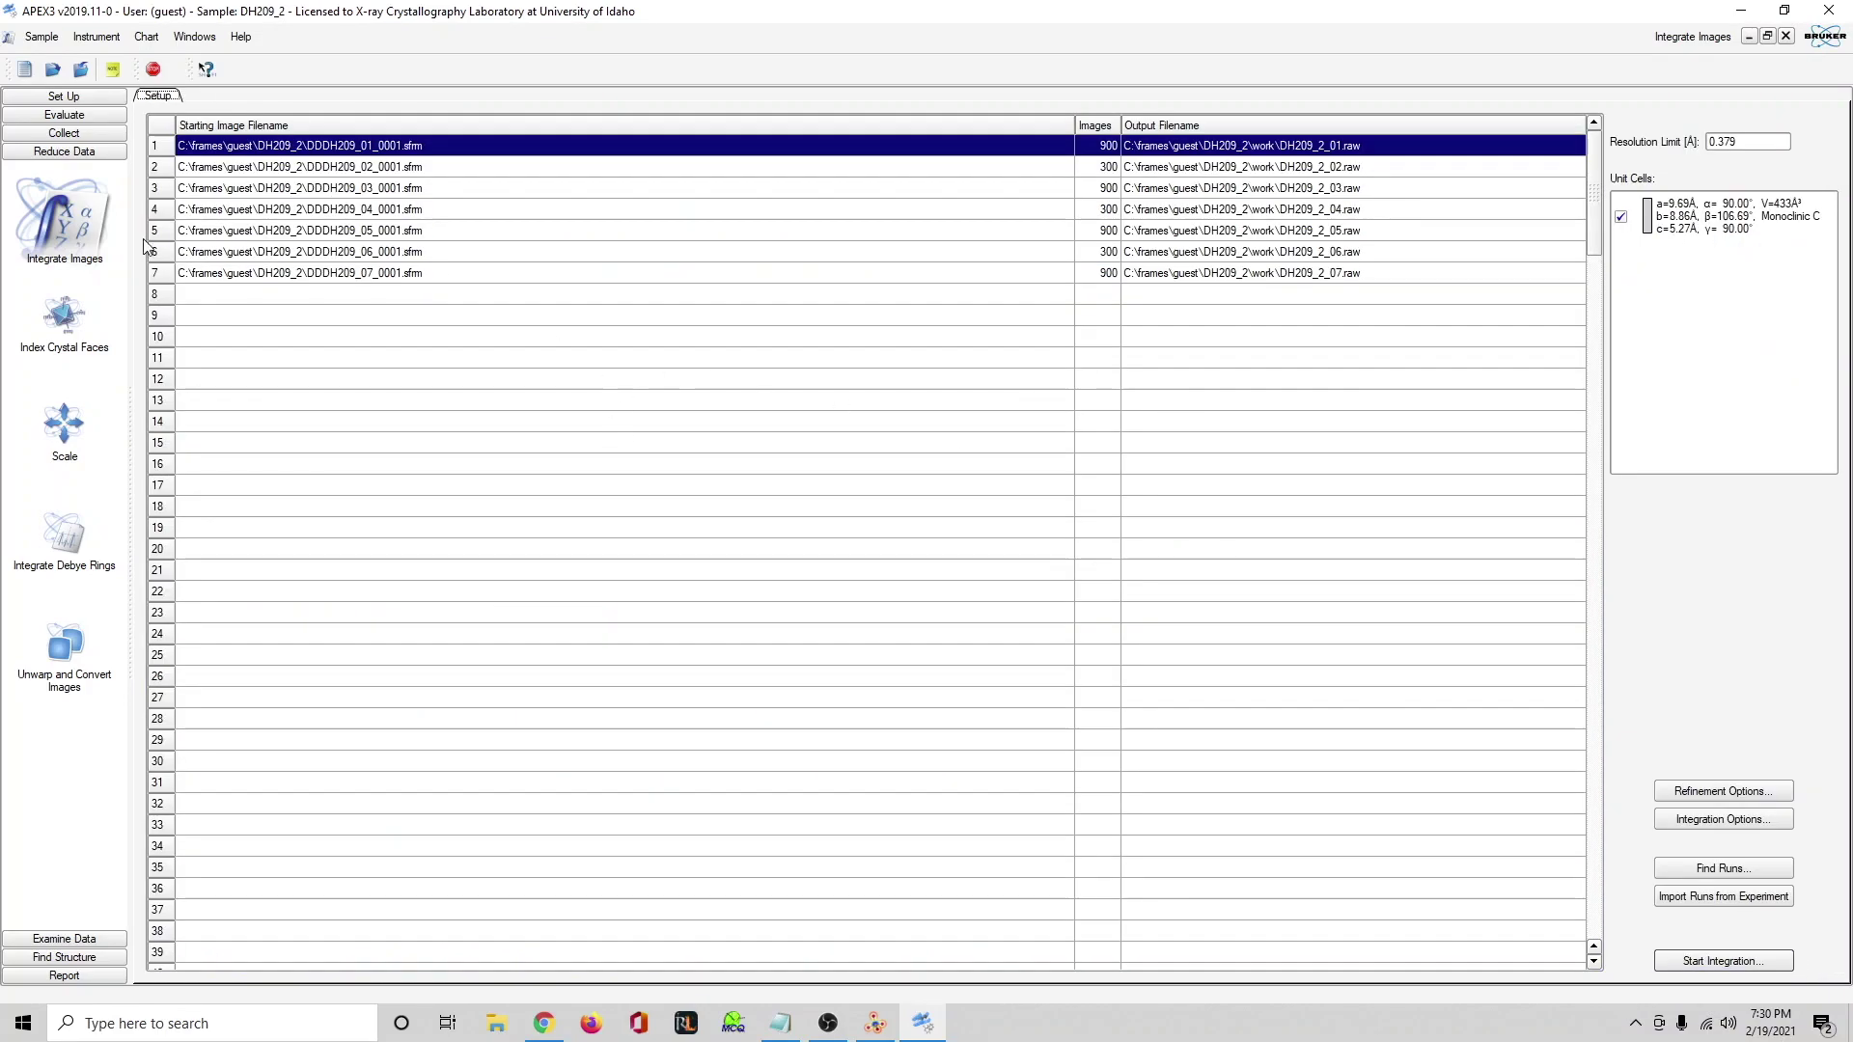
Scale DH209_2_0m.raw with point group 2/m and multi-scan absorption correction, running a 50-cycle parameter refinement for a medium absorber.
left_click(76, 439)
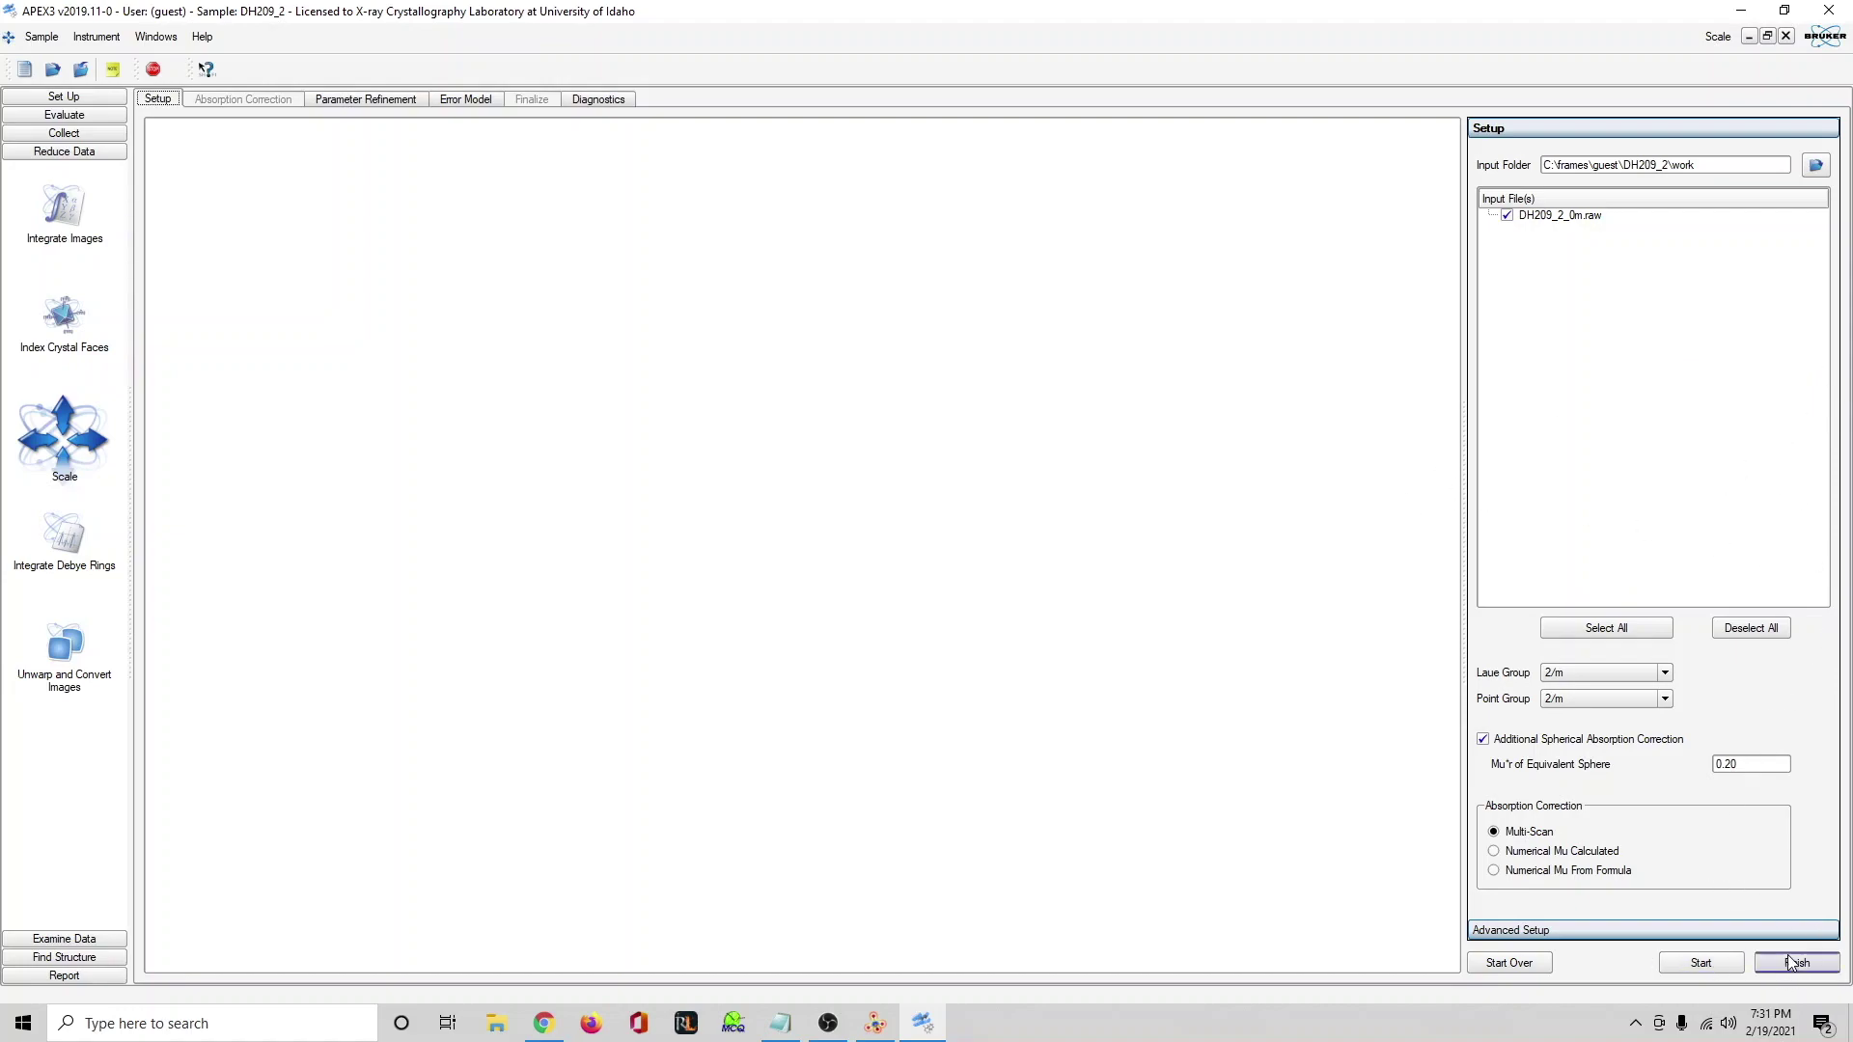
left_click(1701, 963)
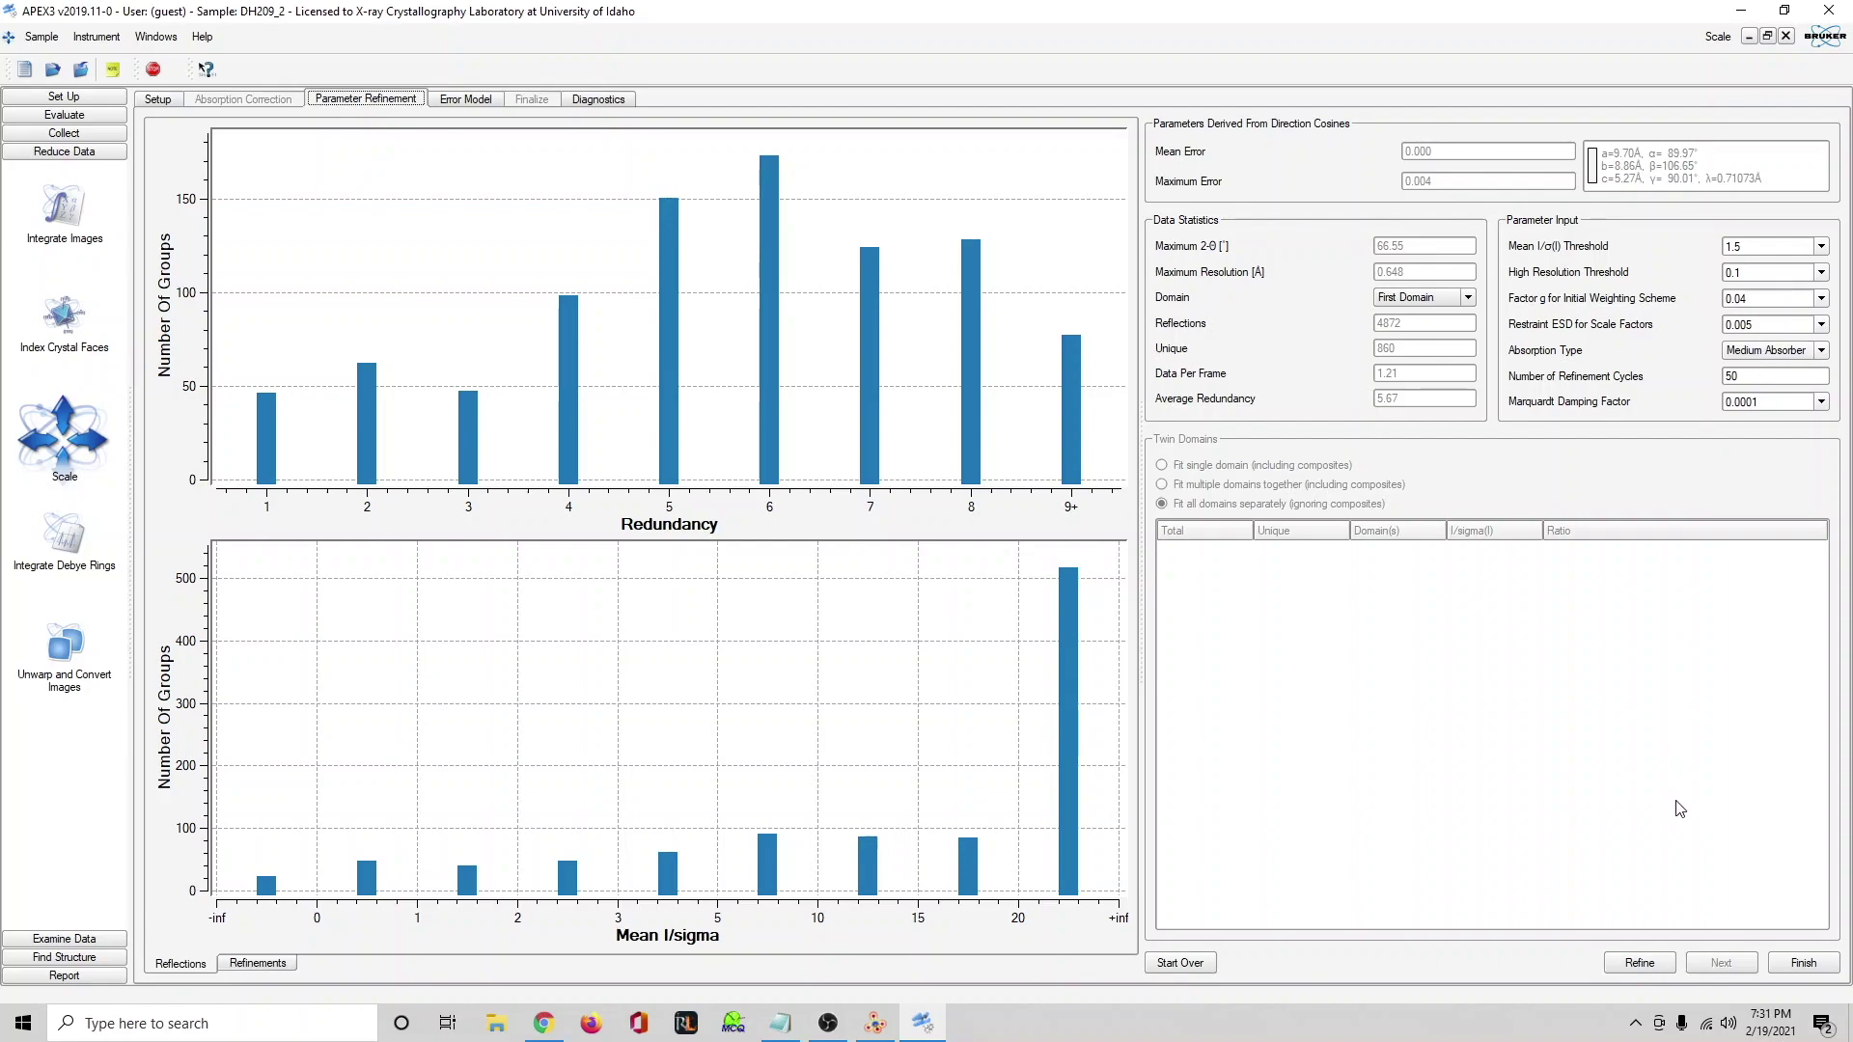
left_click(1631, 957)
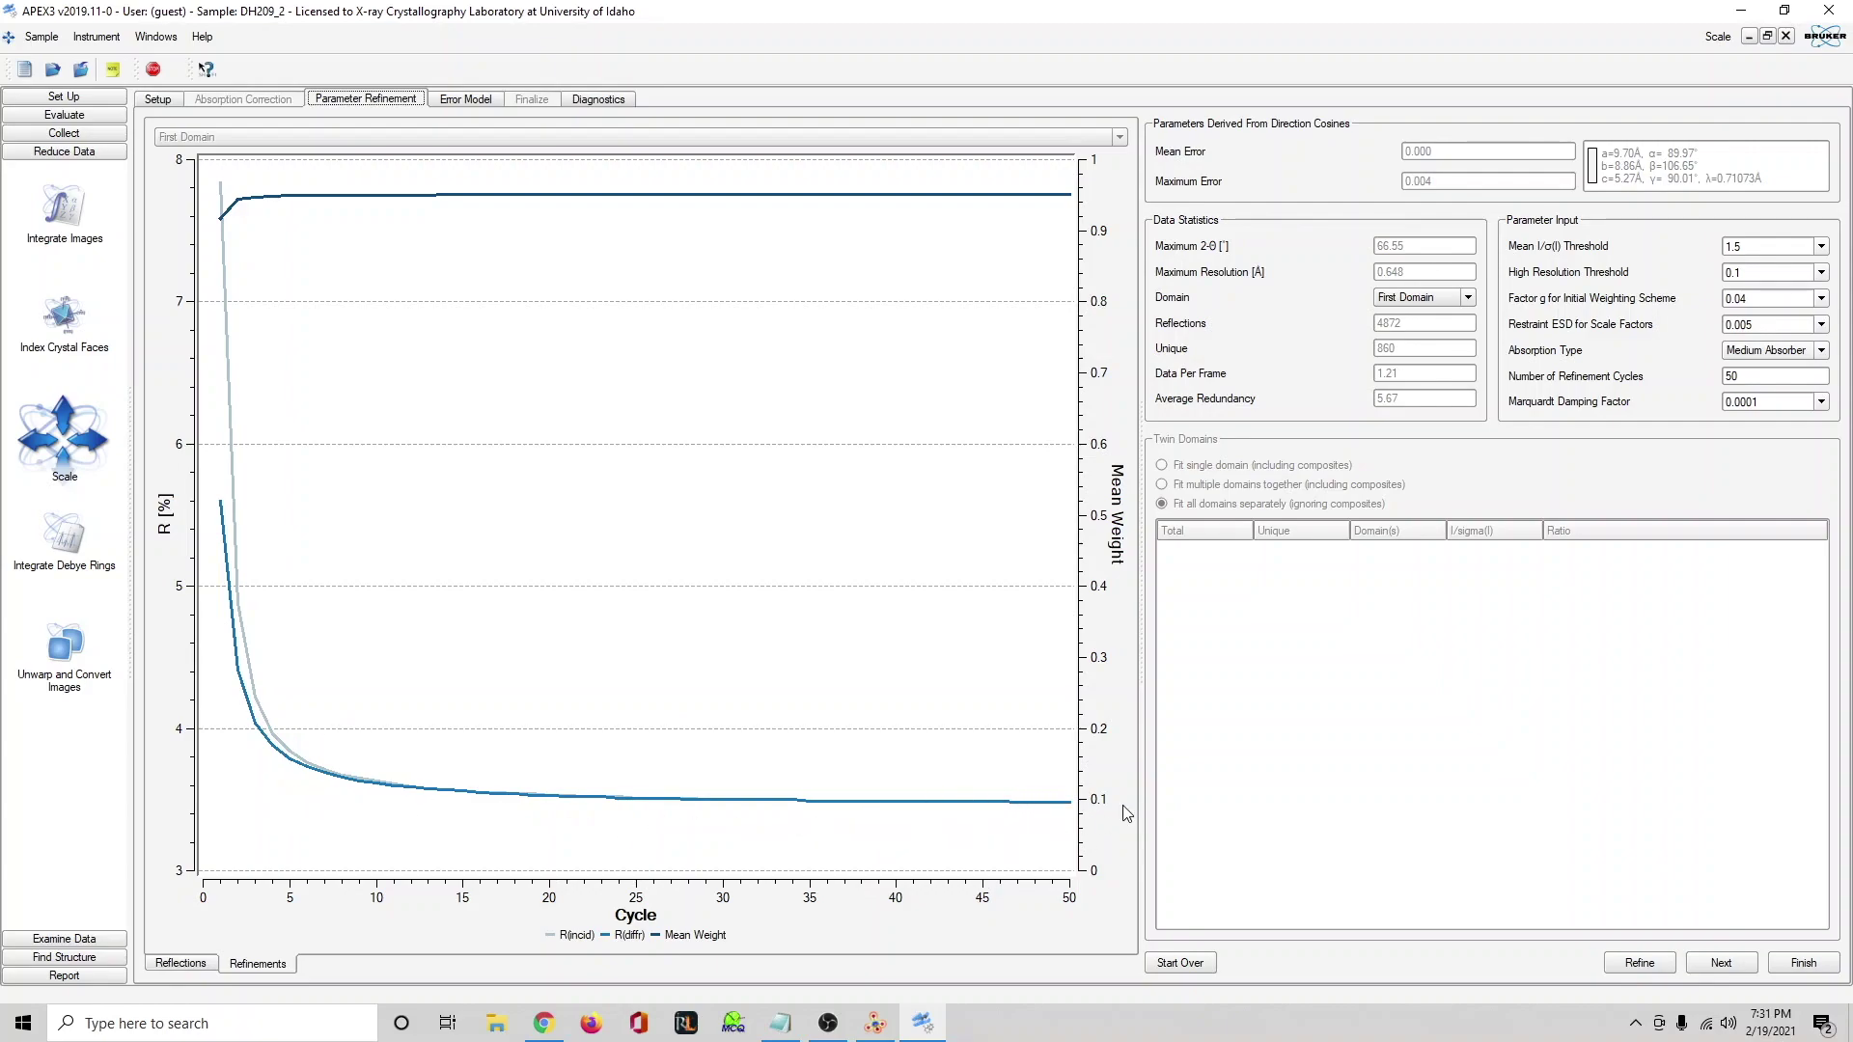
Calculate the error model for the scaled data and finish the scaling, closing it from the diagnostics.
left_click(1728, 971)
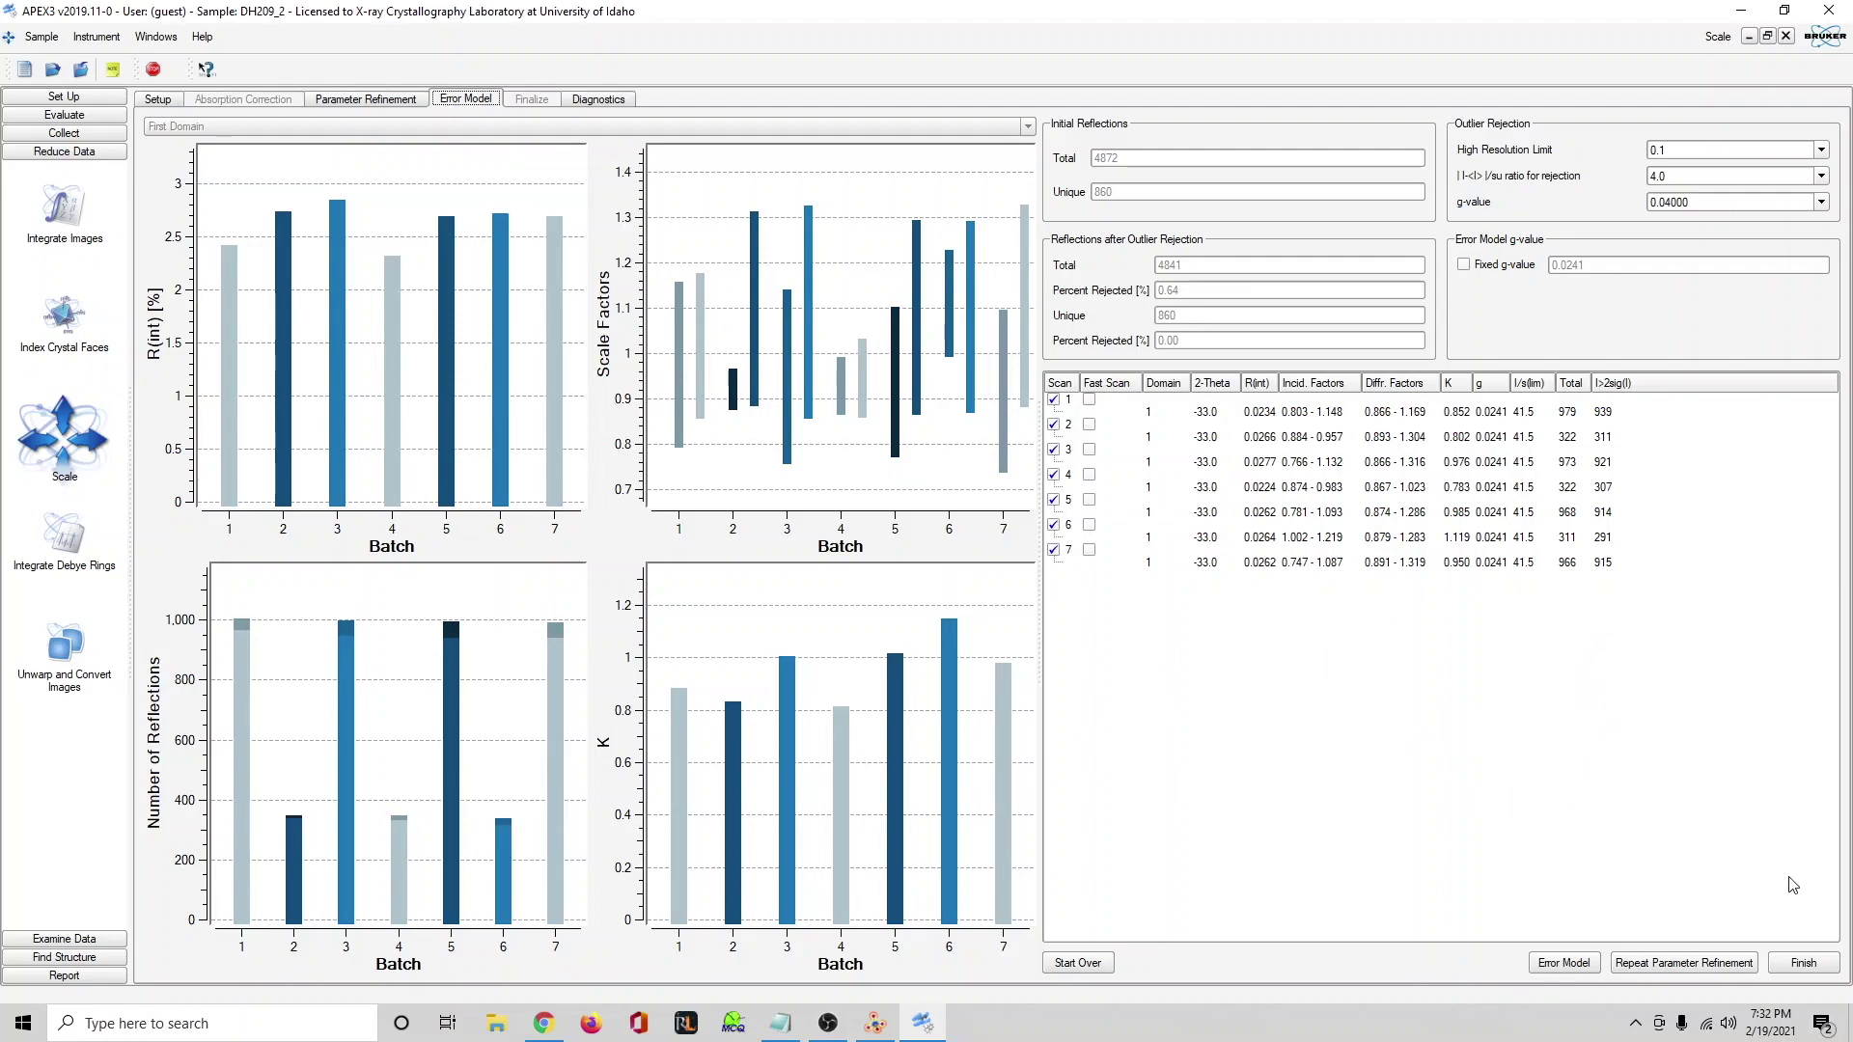
left_click(1804, 964)
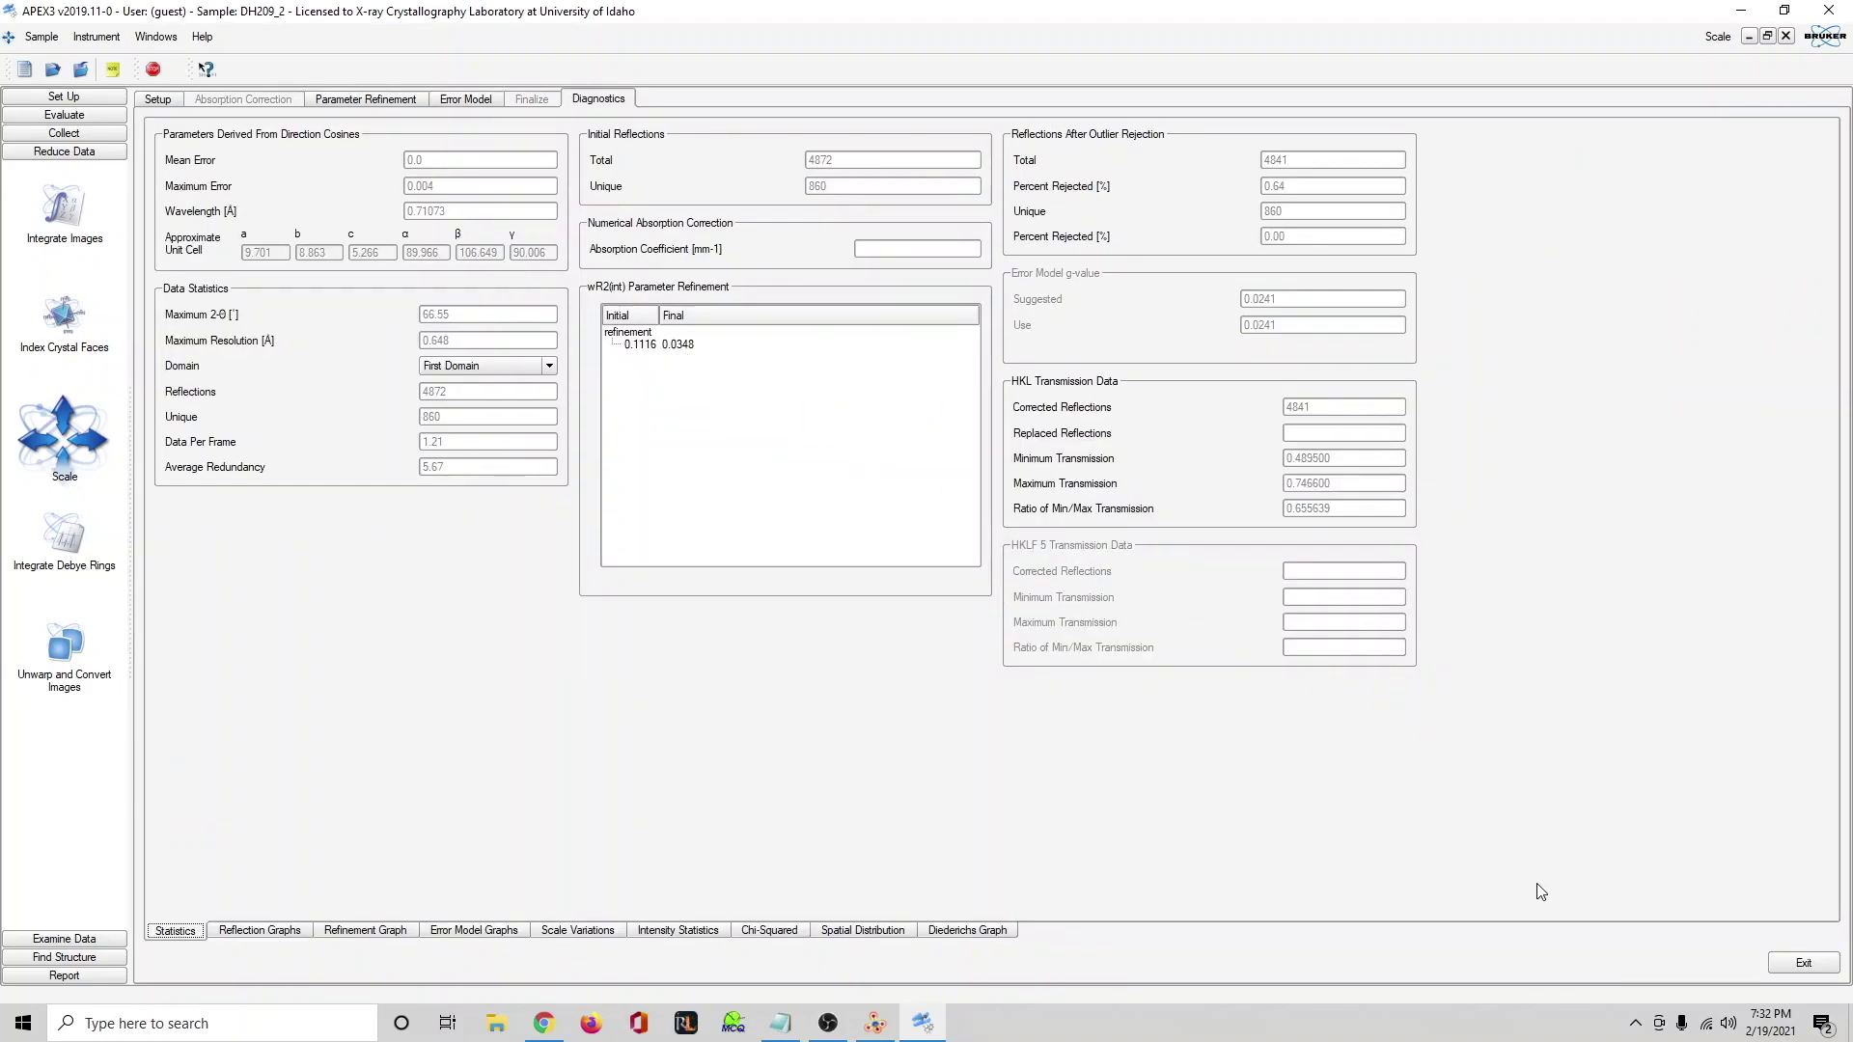
left_click(1803, 960)
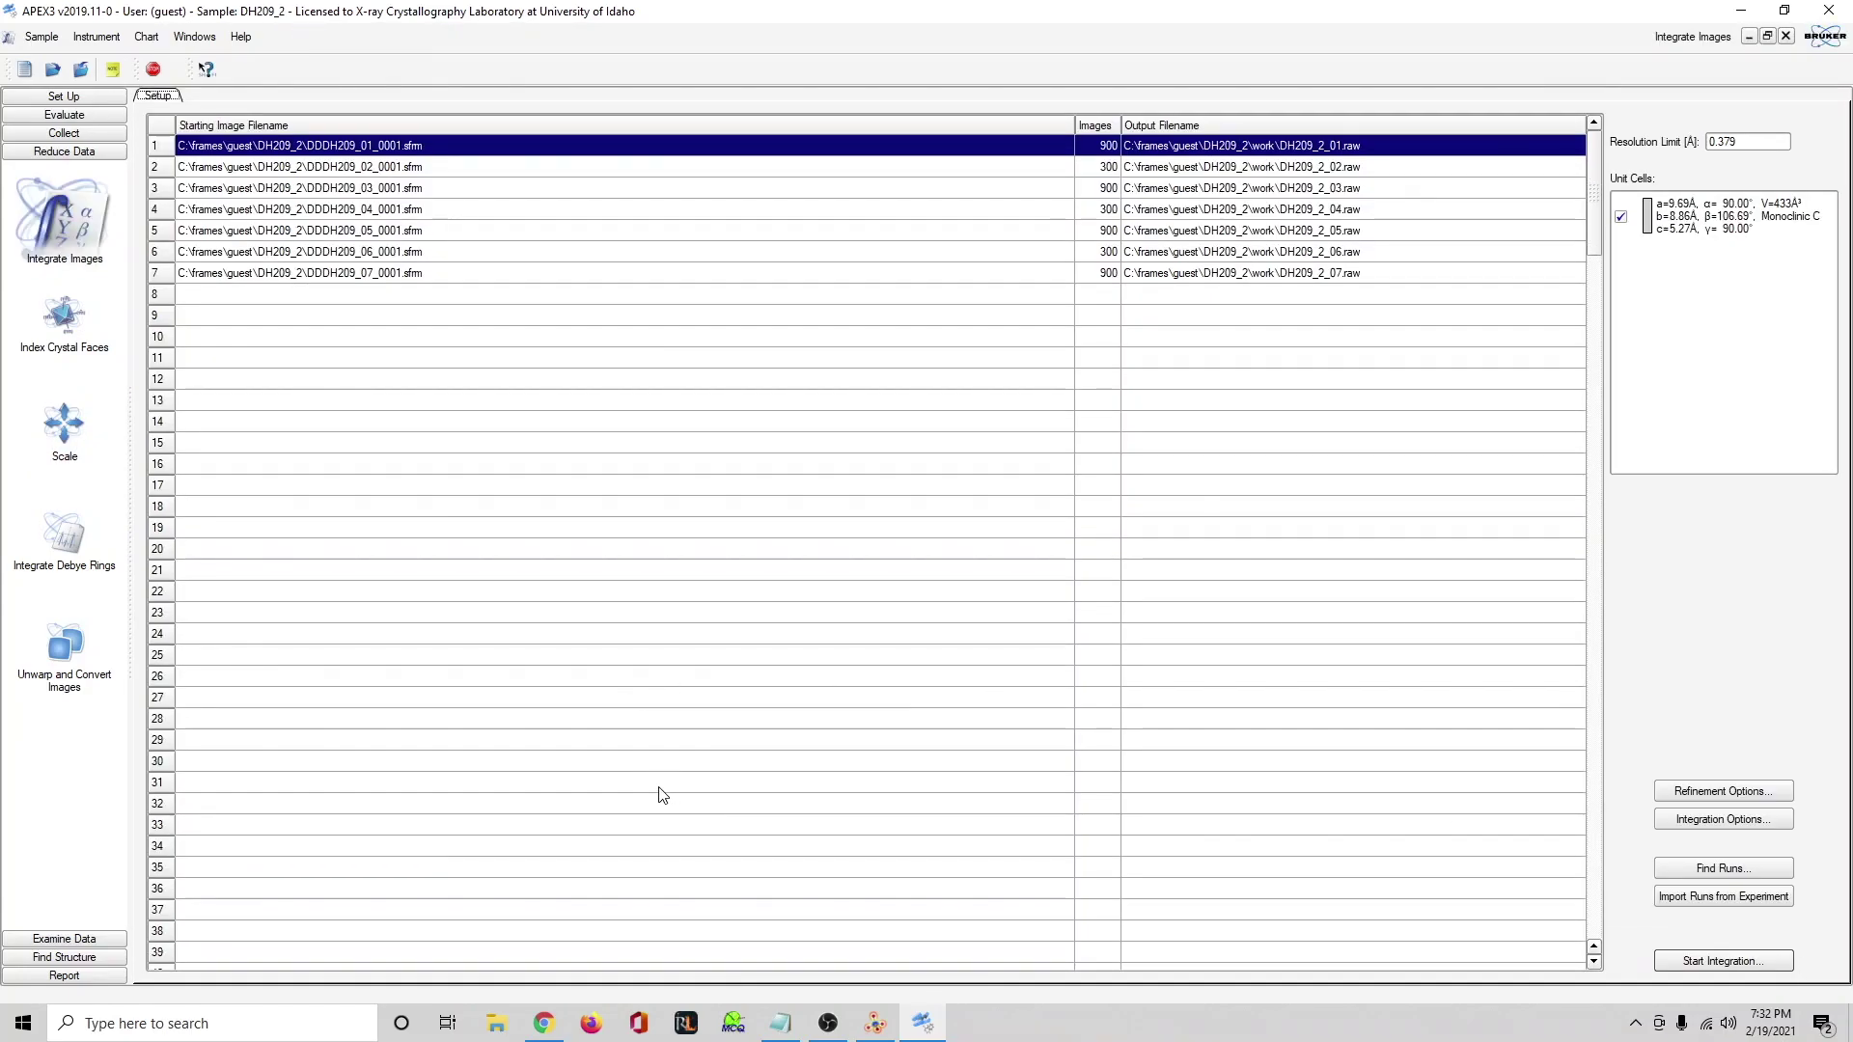
Launch the XPREP data analysis with DH209_2_0m.p4p and DH209_2_0m.hkl from the work folder.
left_click(107, 938)
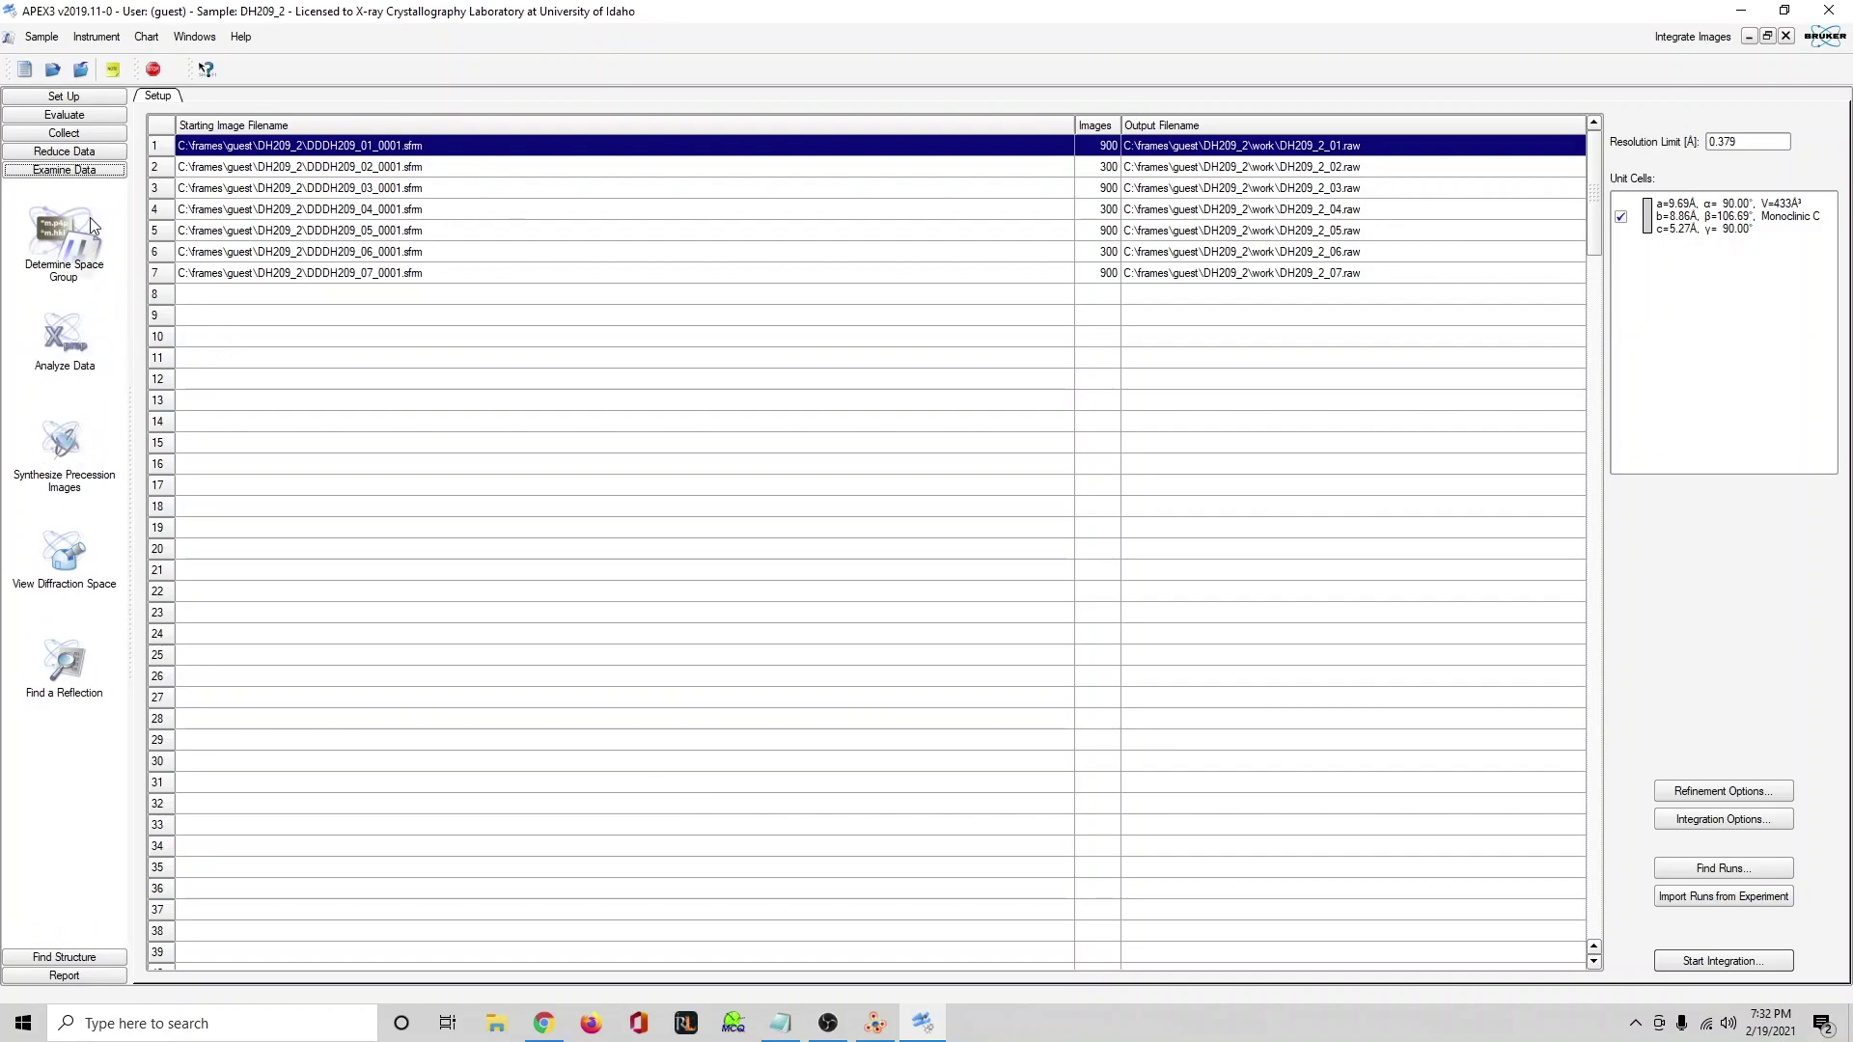
left_click(72, 369)
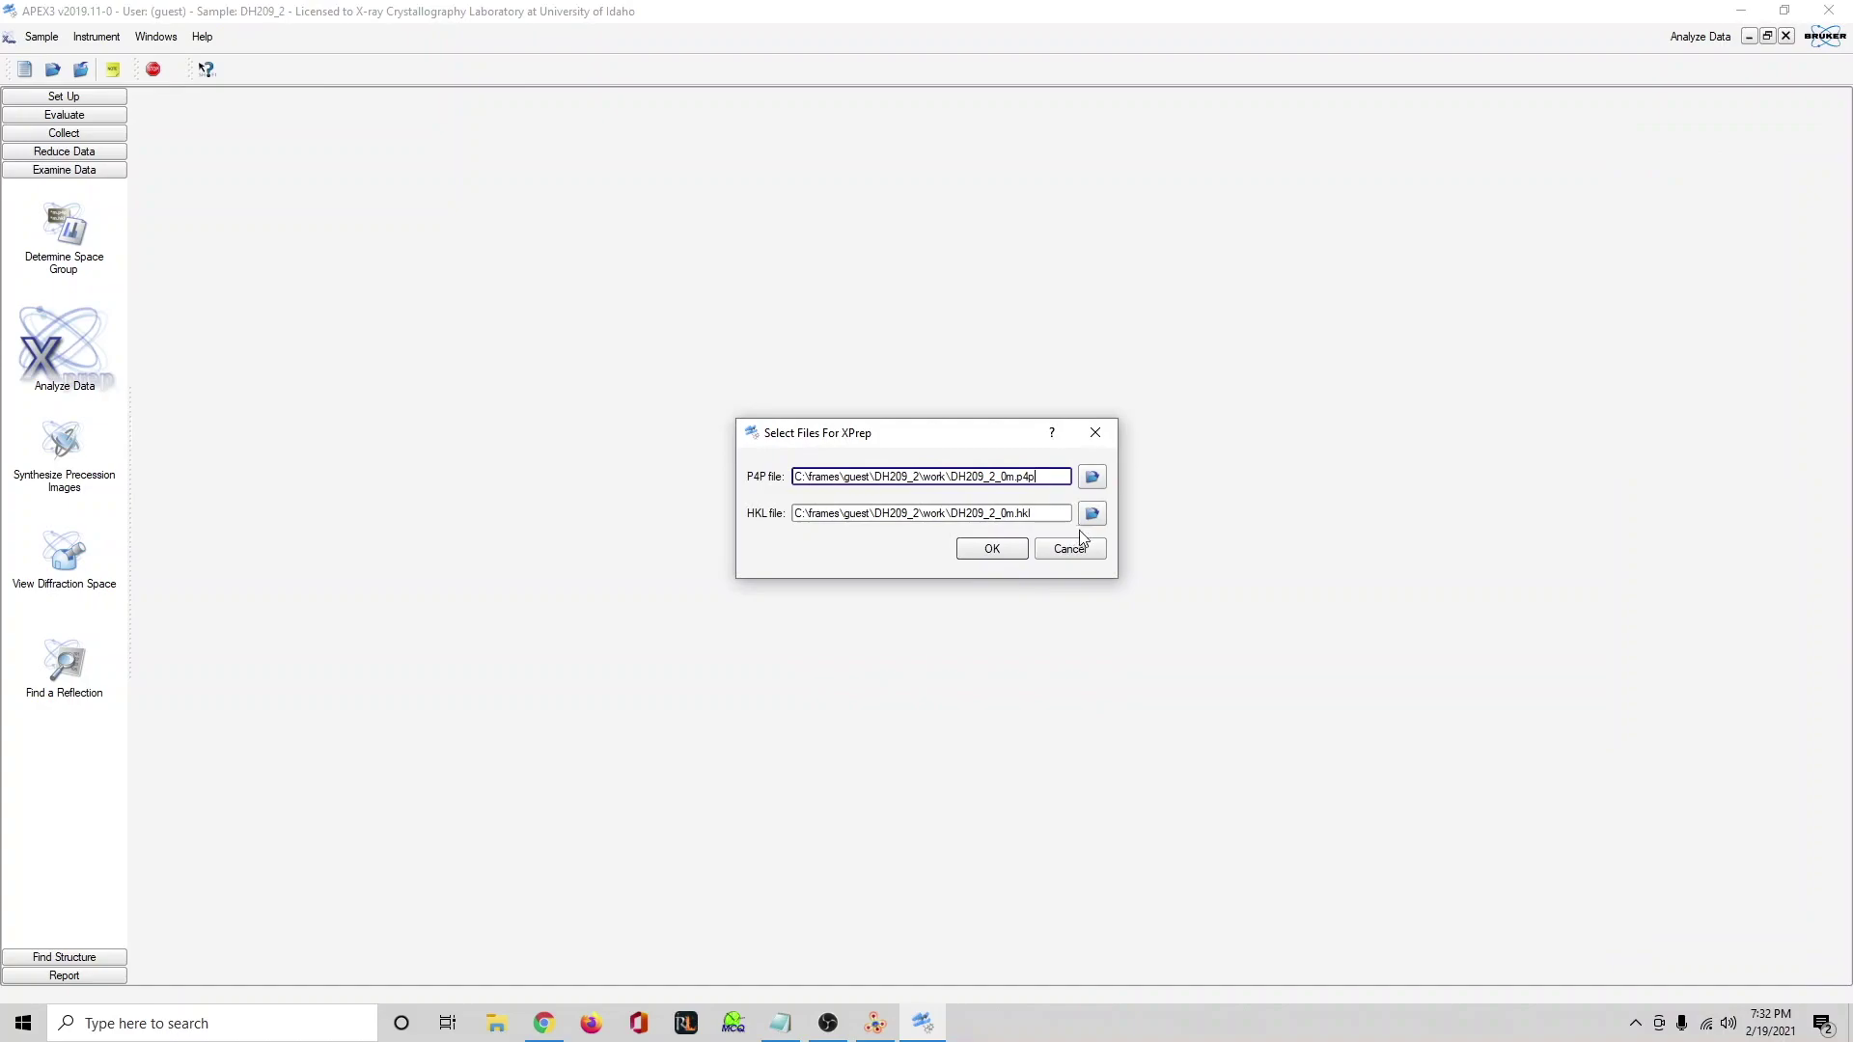
left_click(1010, 557)
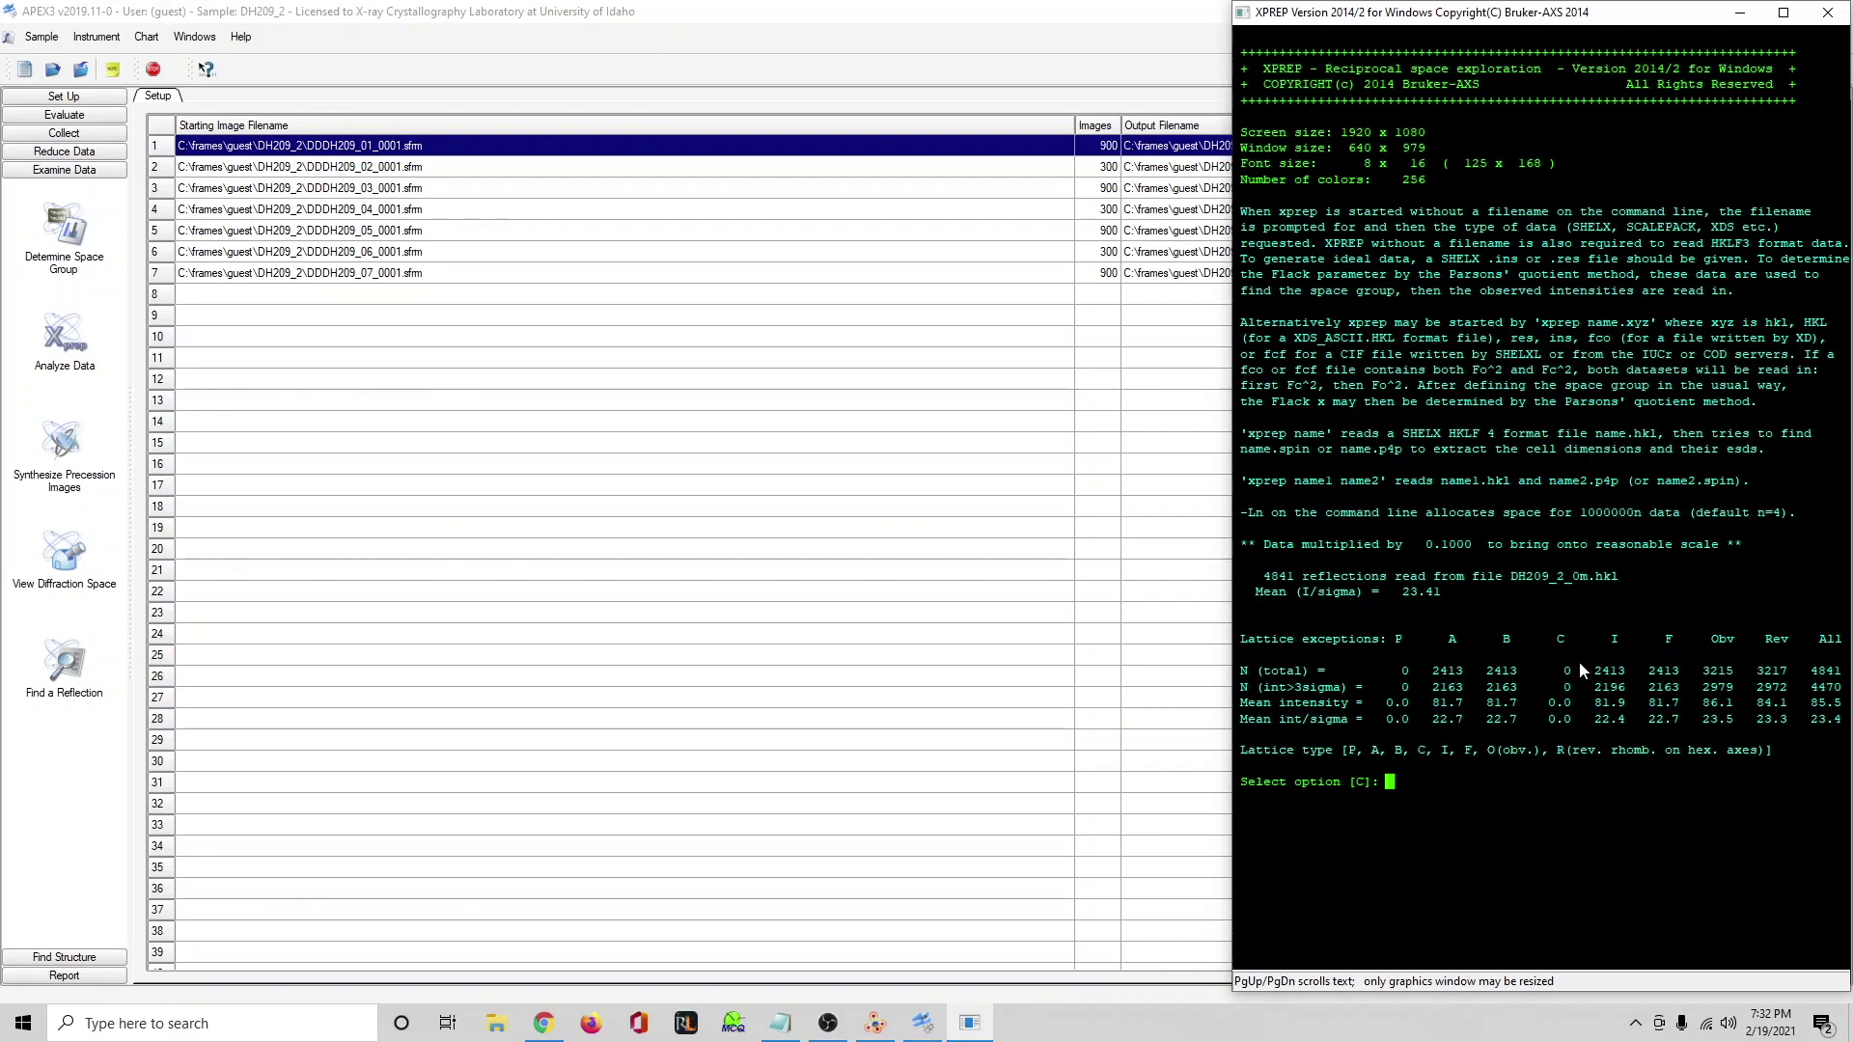
Accept lattice type C and search for higher metric symmetry, choosing option A, the monoclinic C-lattice cell.
key("Return")
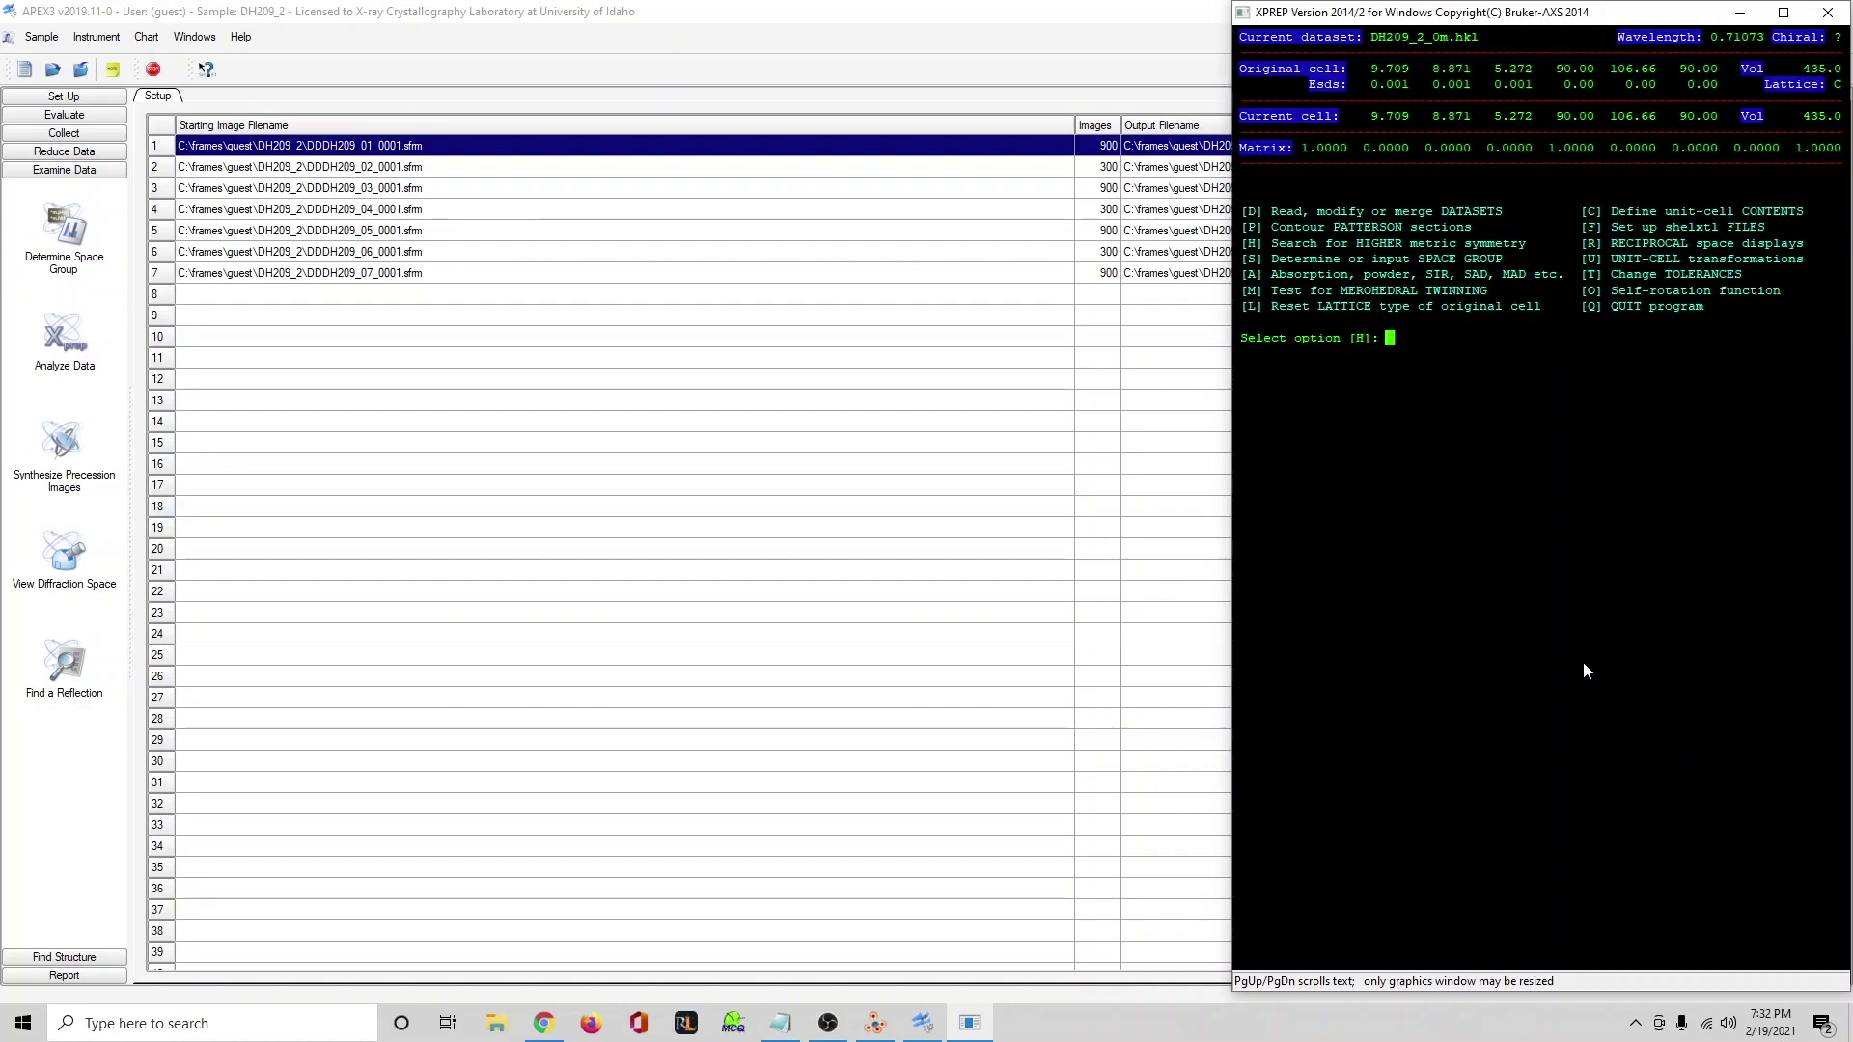
key("Return")
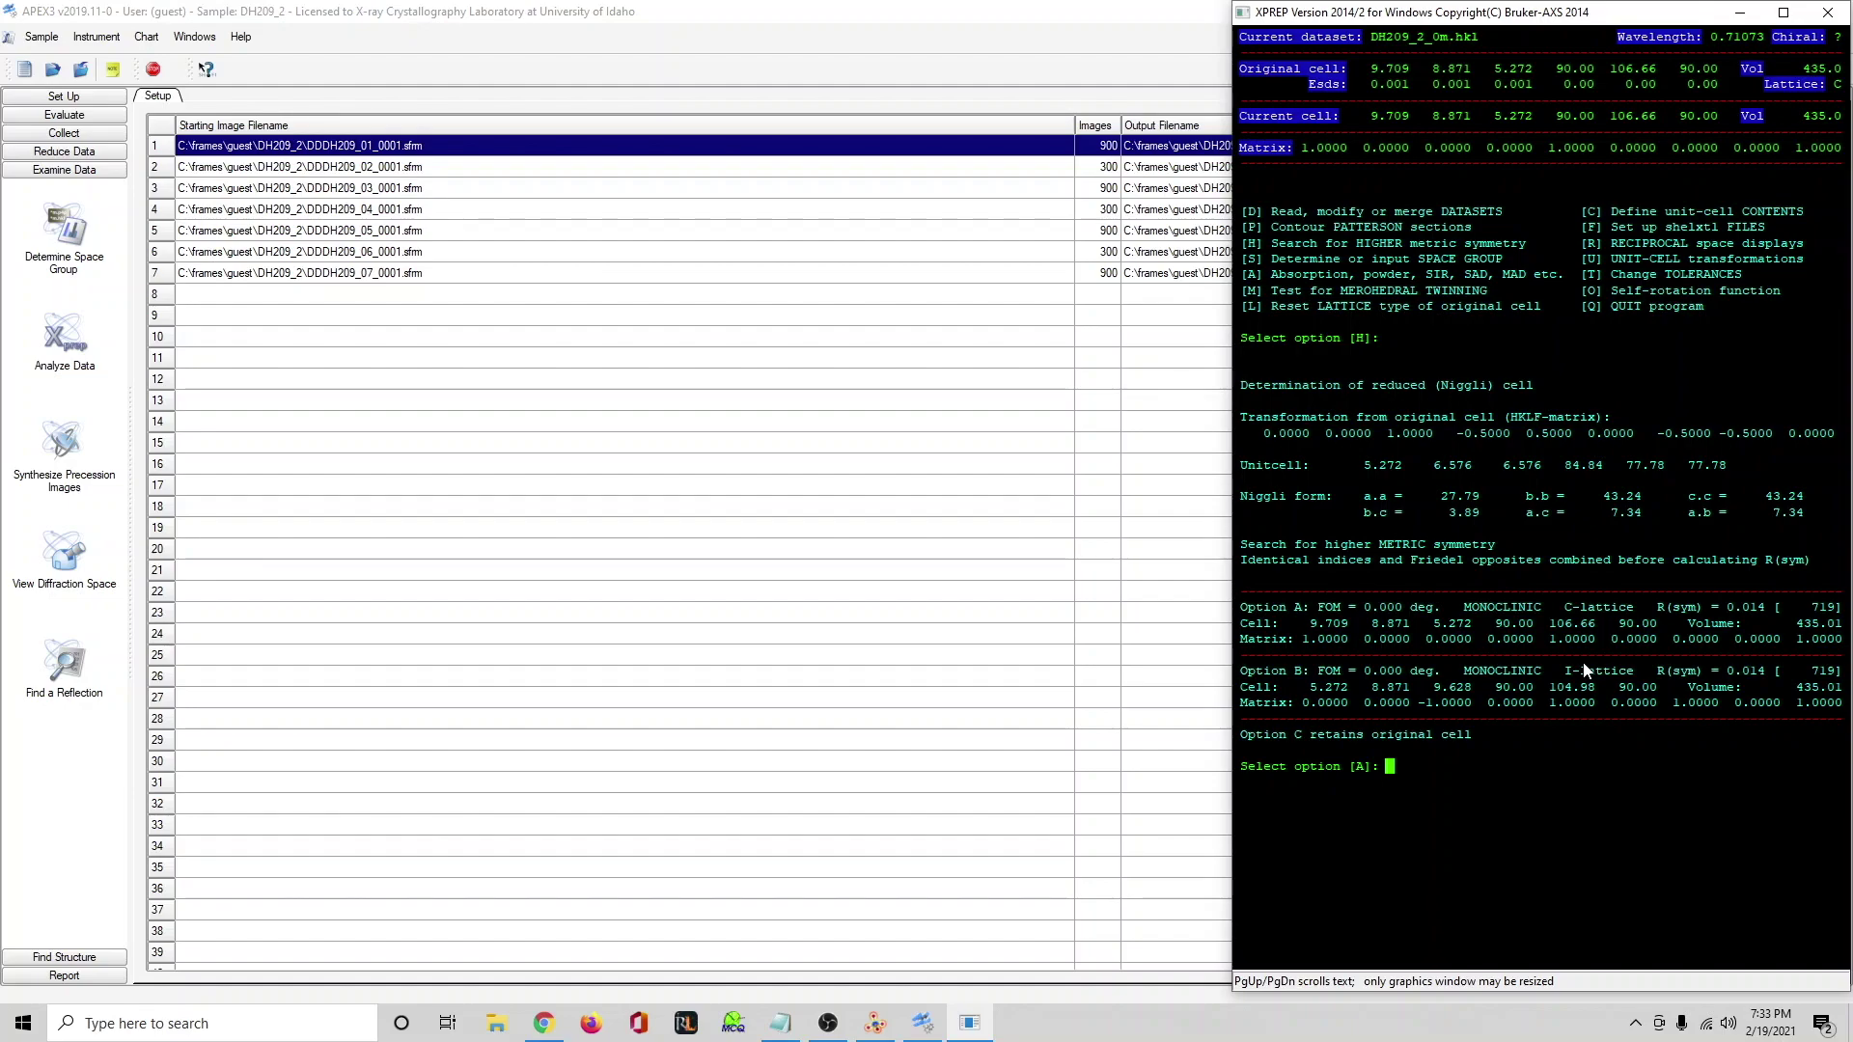
key("Return")
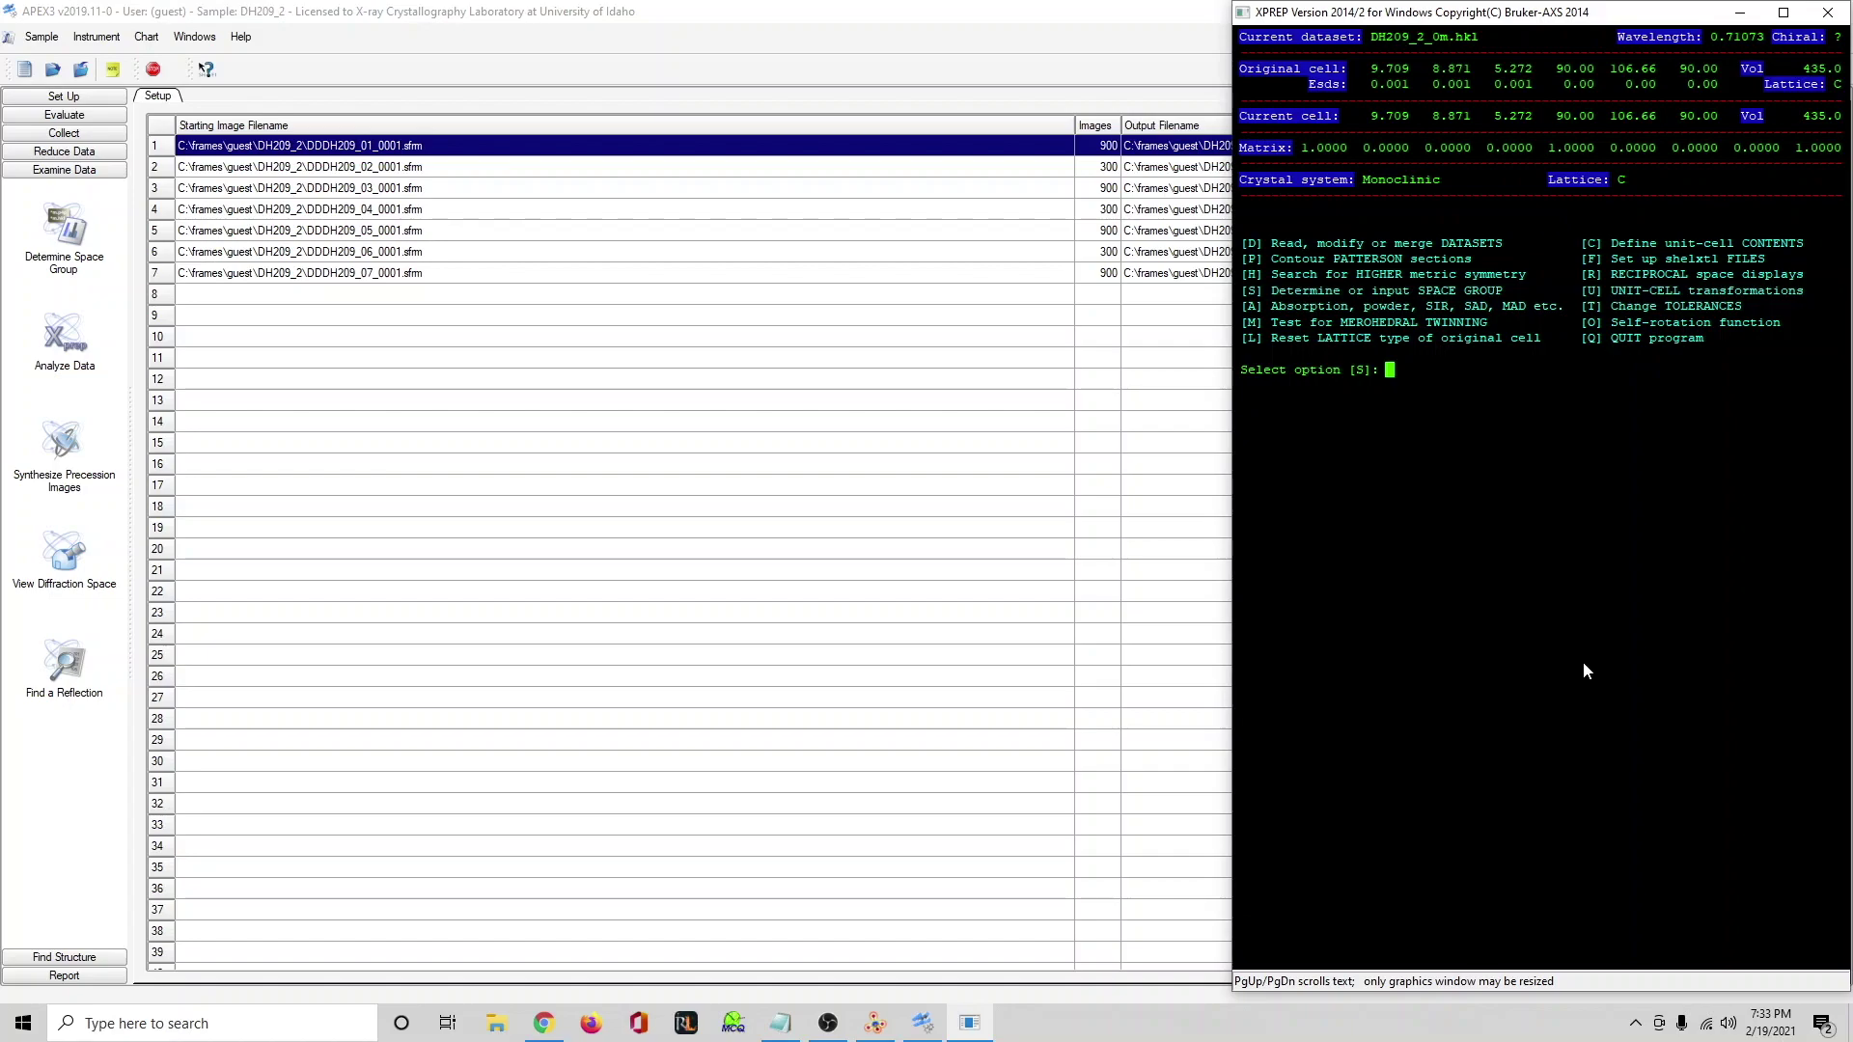
Run the space group determination for the monoclinic crystal system with lattice type C.
key("Return")
key("Return")
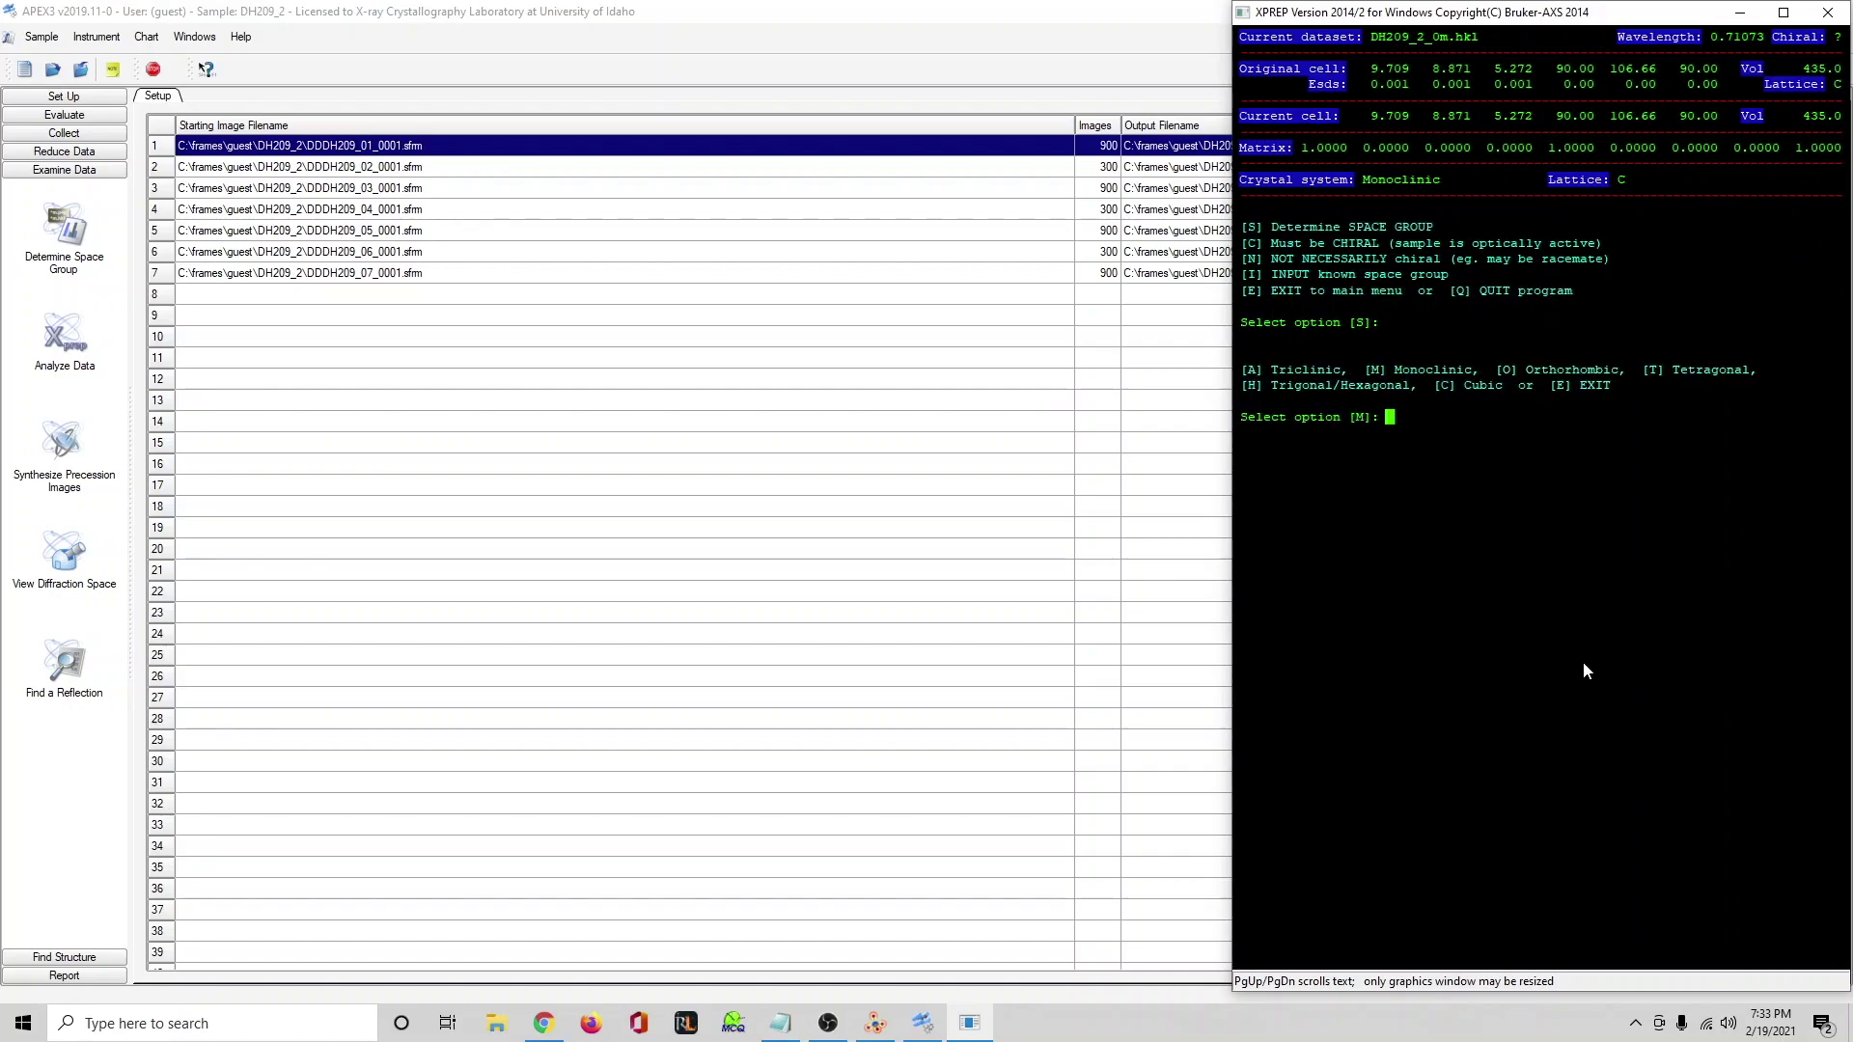
key("Return")
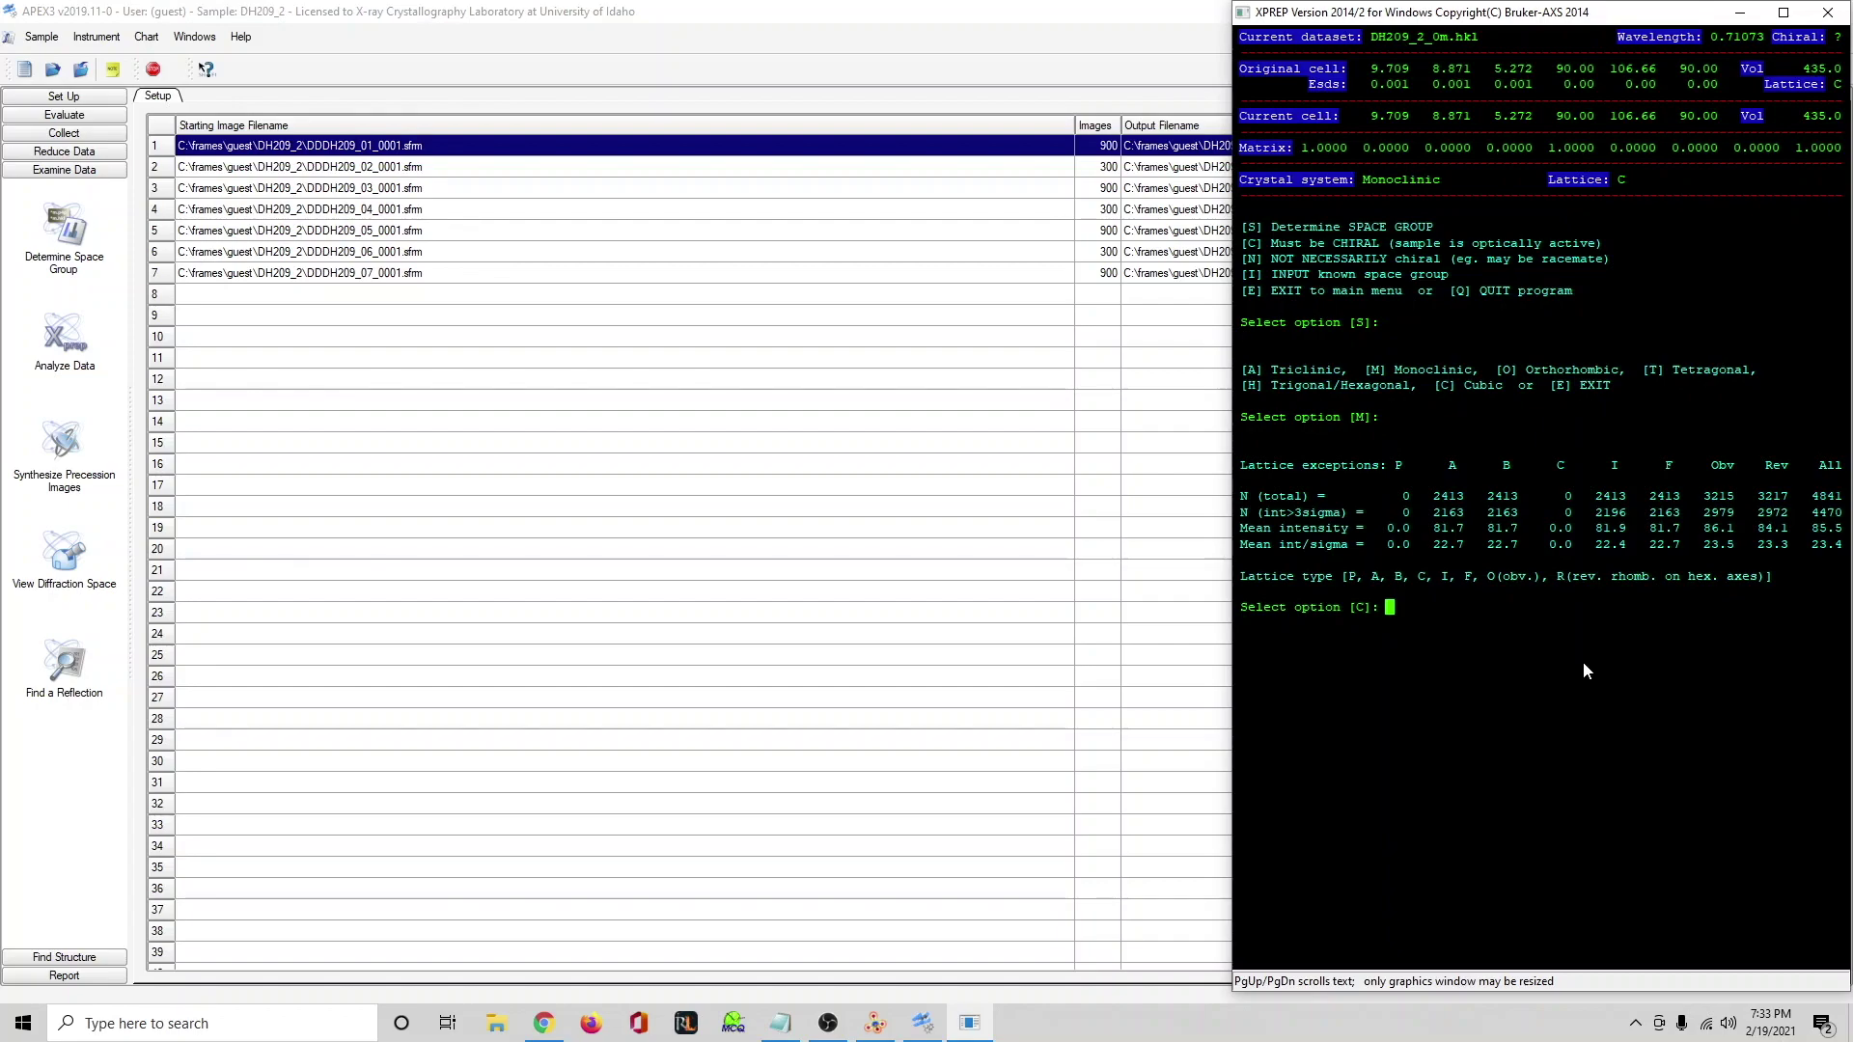
key("Return")
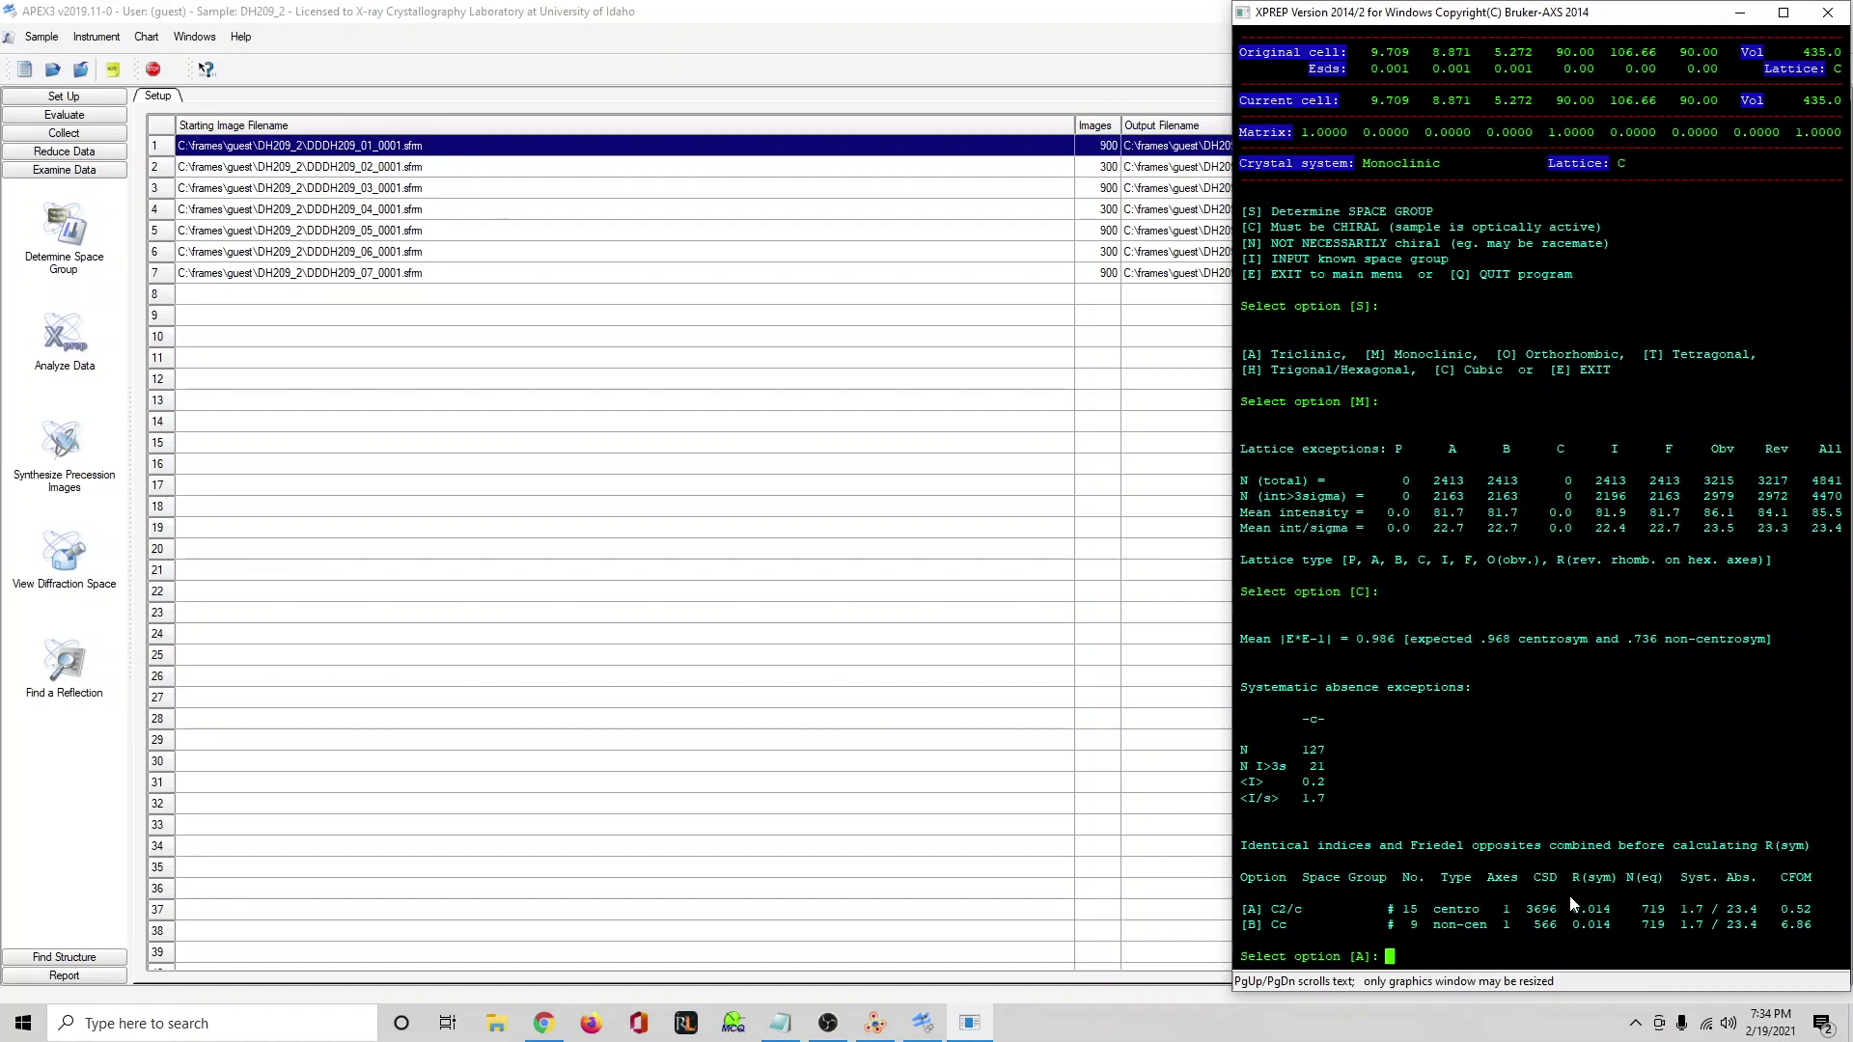
Accept space group C2/c and sort-merge the current dataset, merging all equivalents including Friedel opposites, without graphical output.
key("Return")
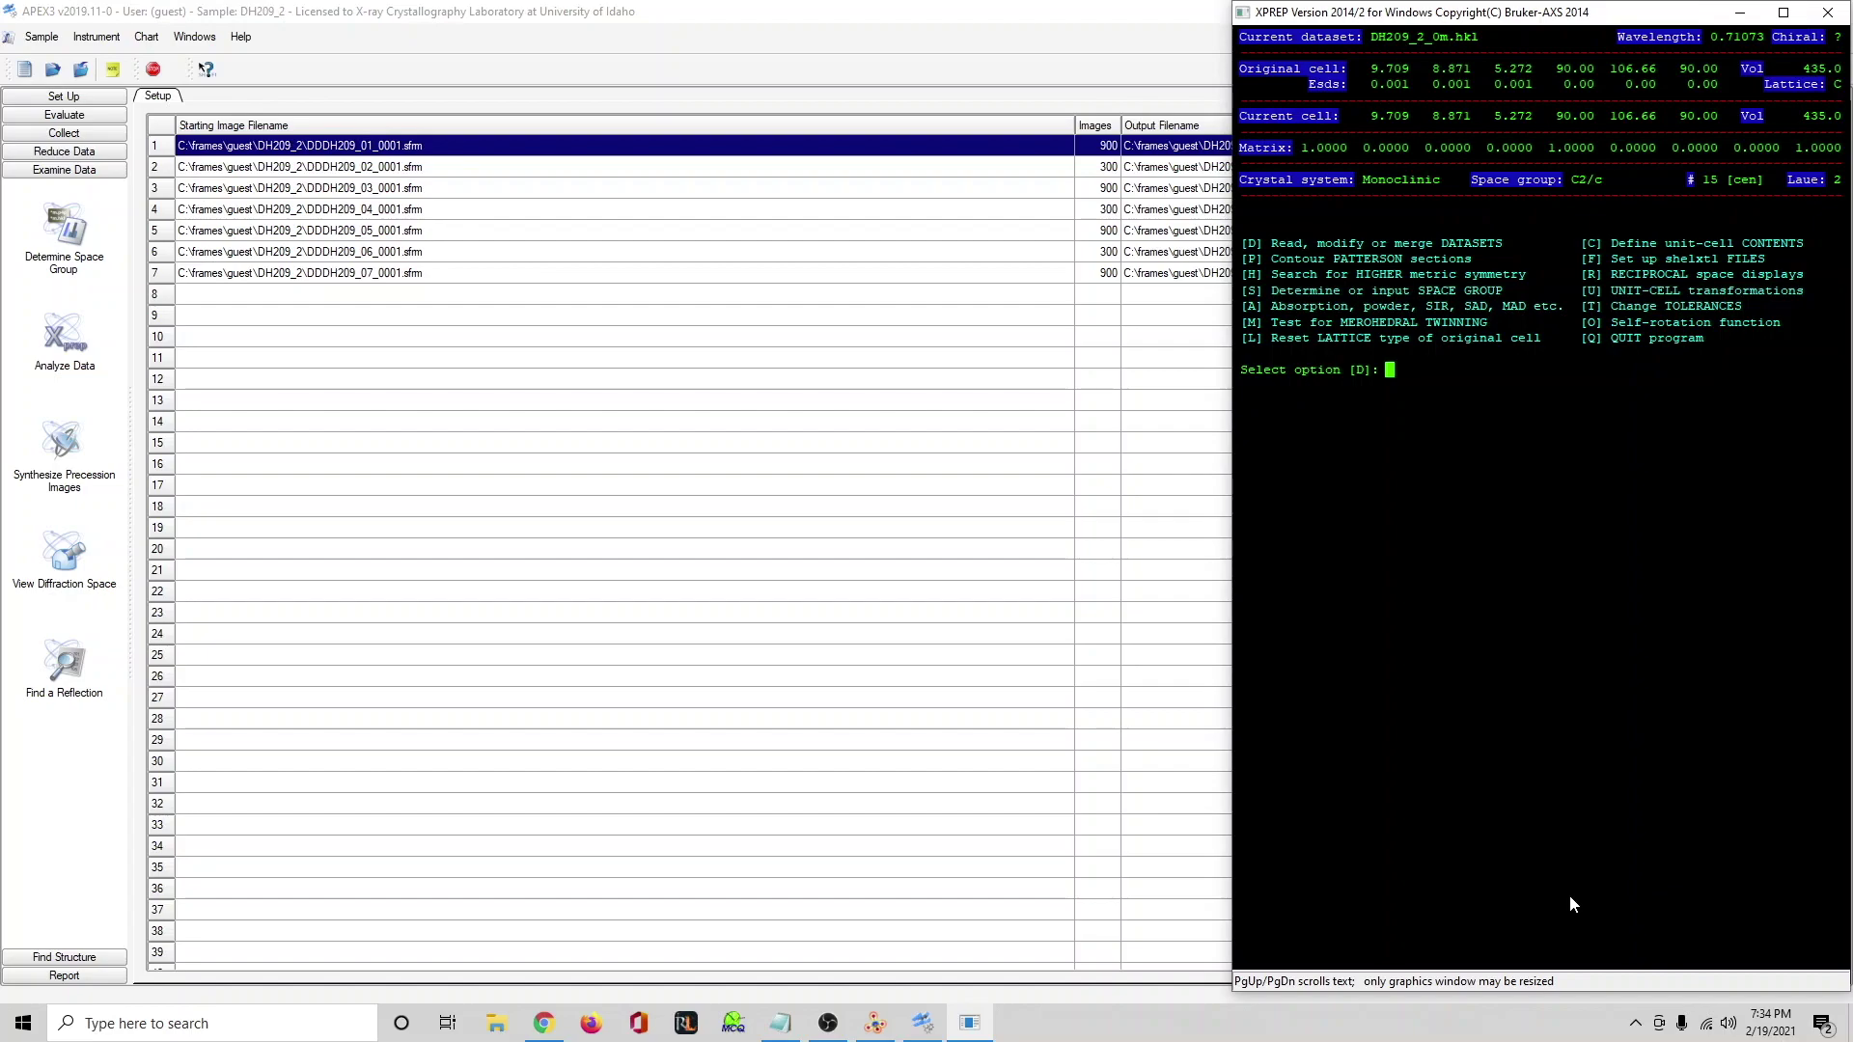
key("Return")
type("m")
key("Return")
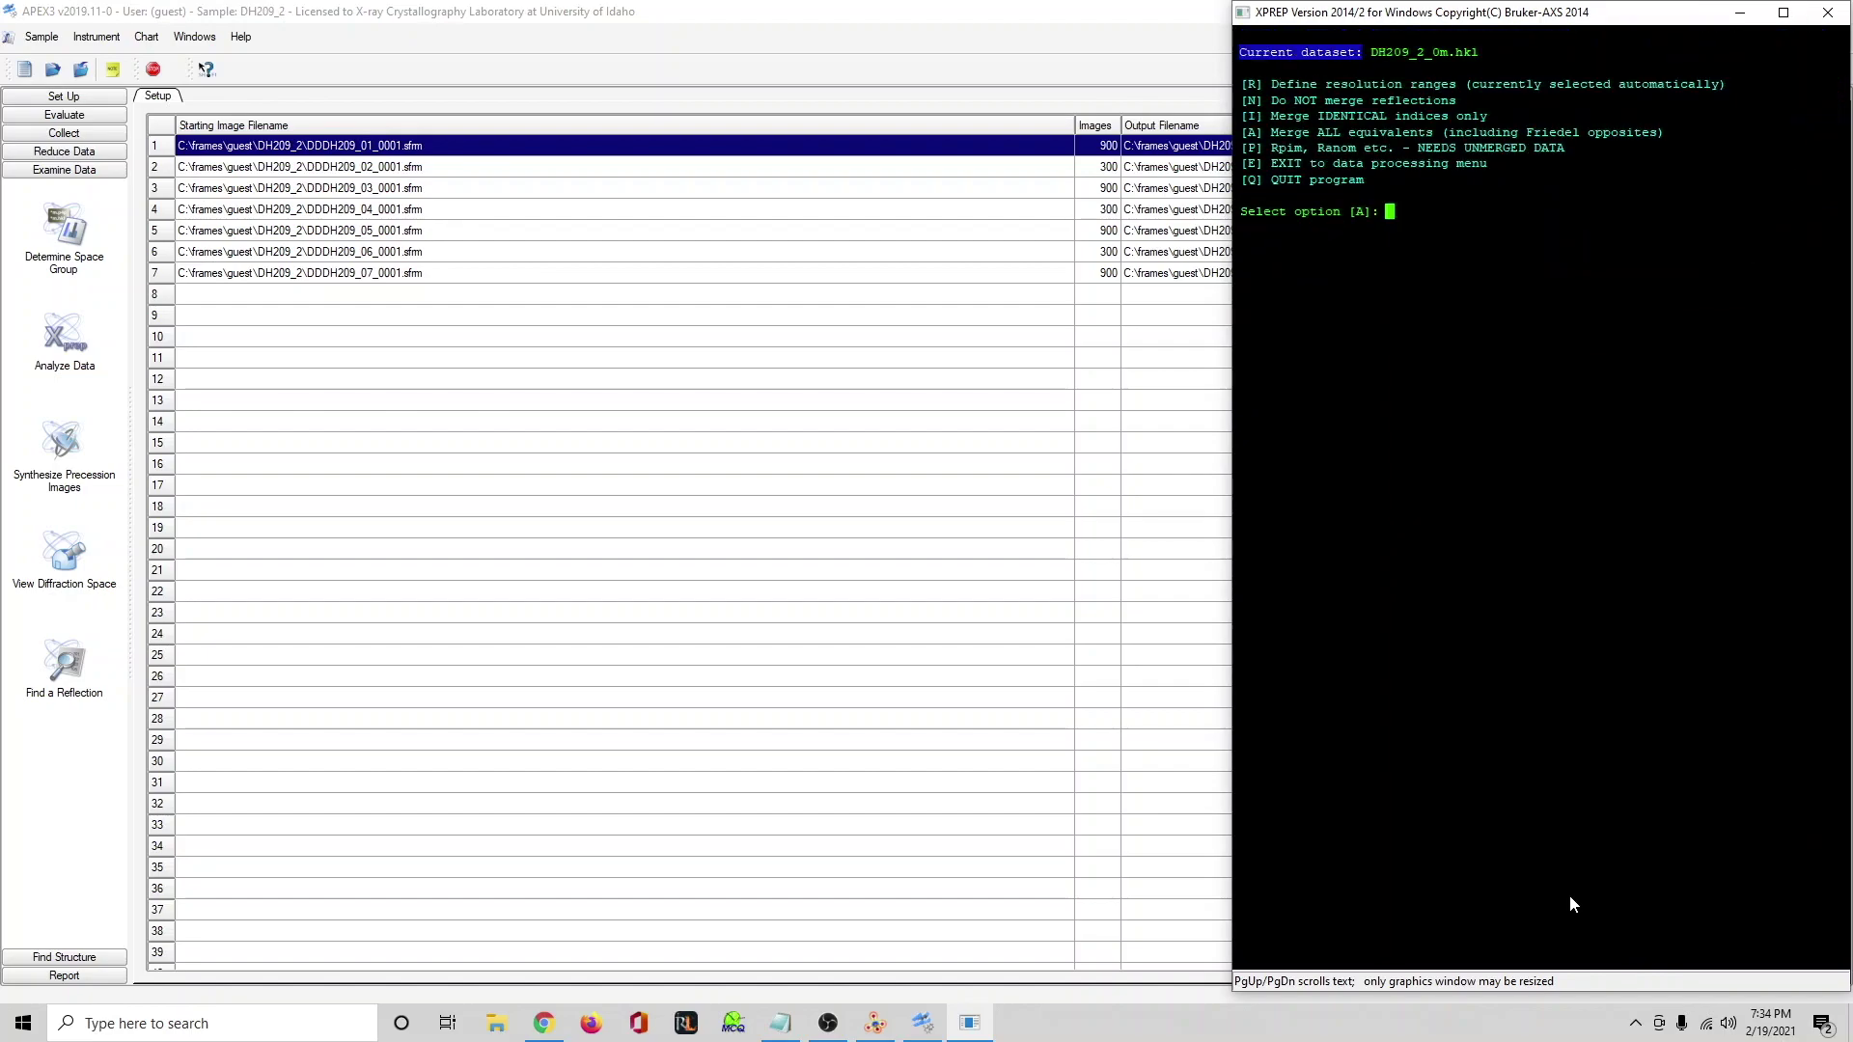
key("Return")
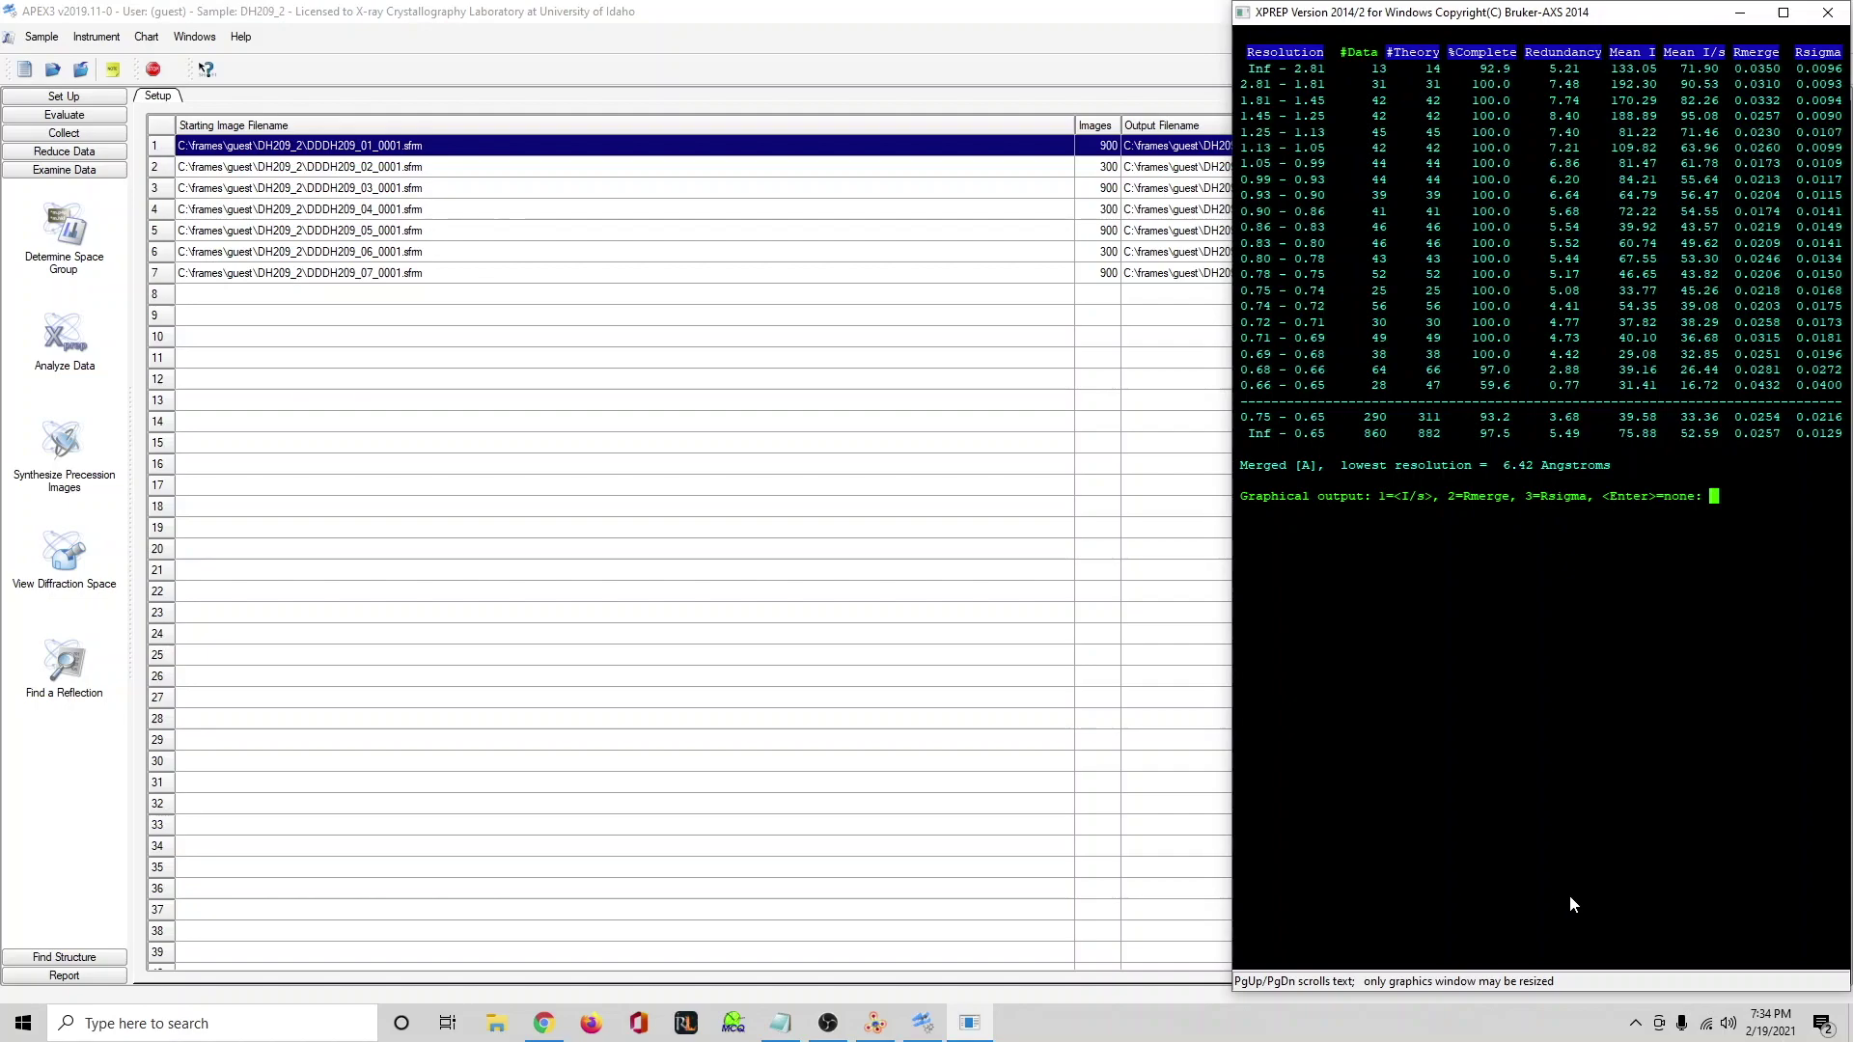
key("Return")
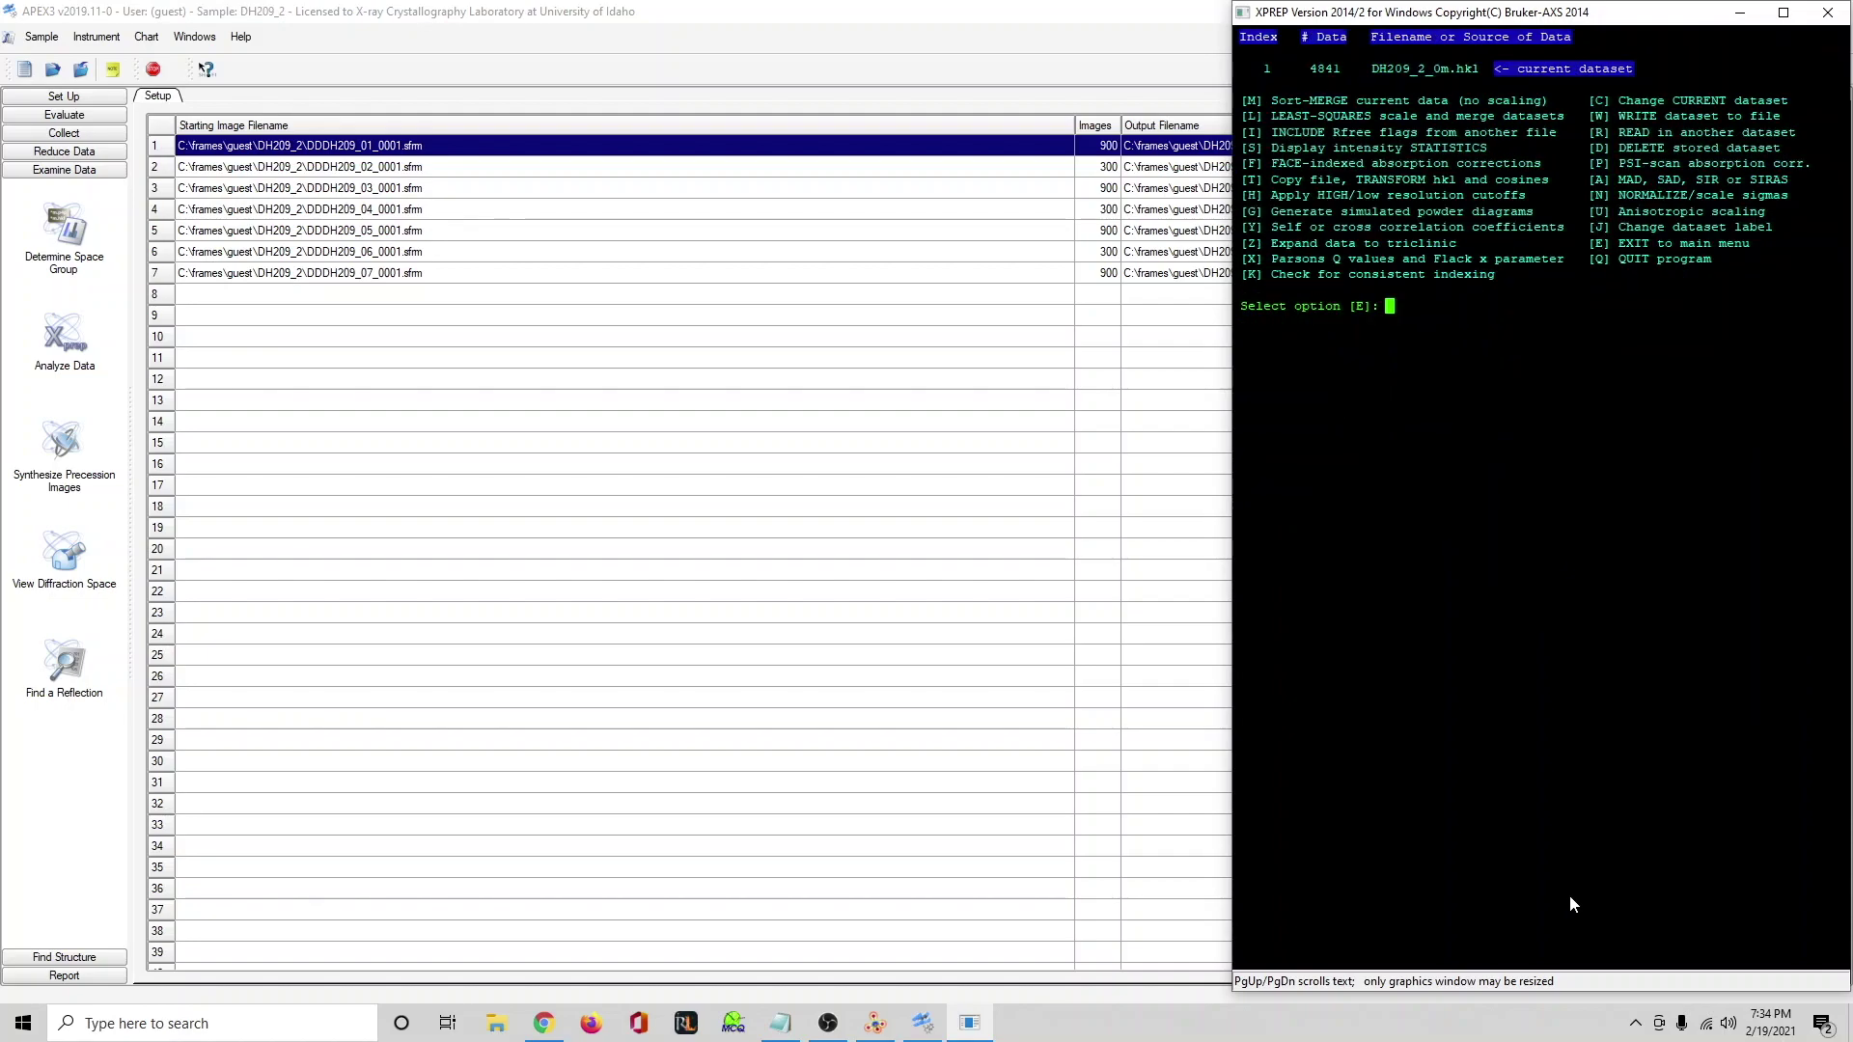
key("Return")
Accept the CaNaFeMgTiCrAlSiO cell contents and write the DH209_2_0m SHELXTL files in XS/SHELXS format, overwriting the hkl file, before quitting XPREP.
key("Return")
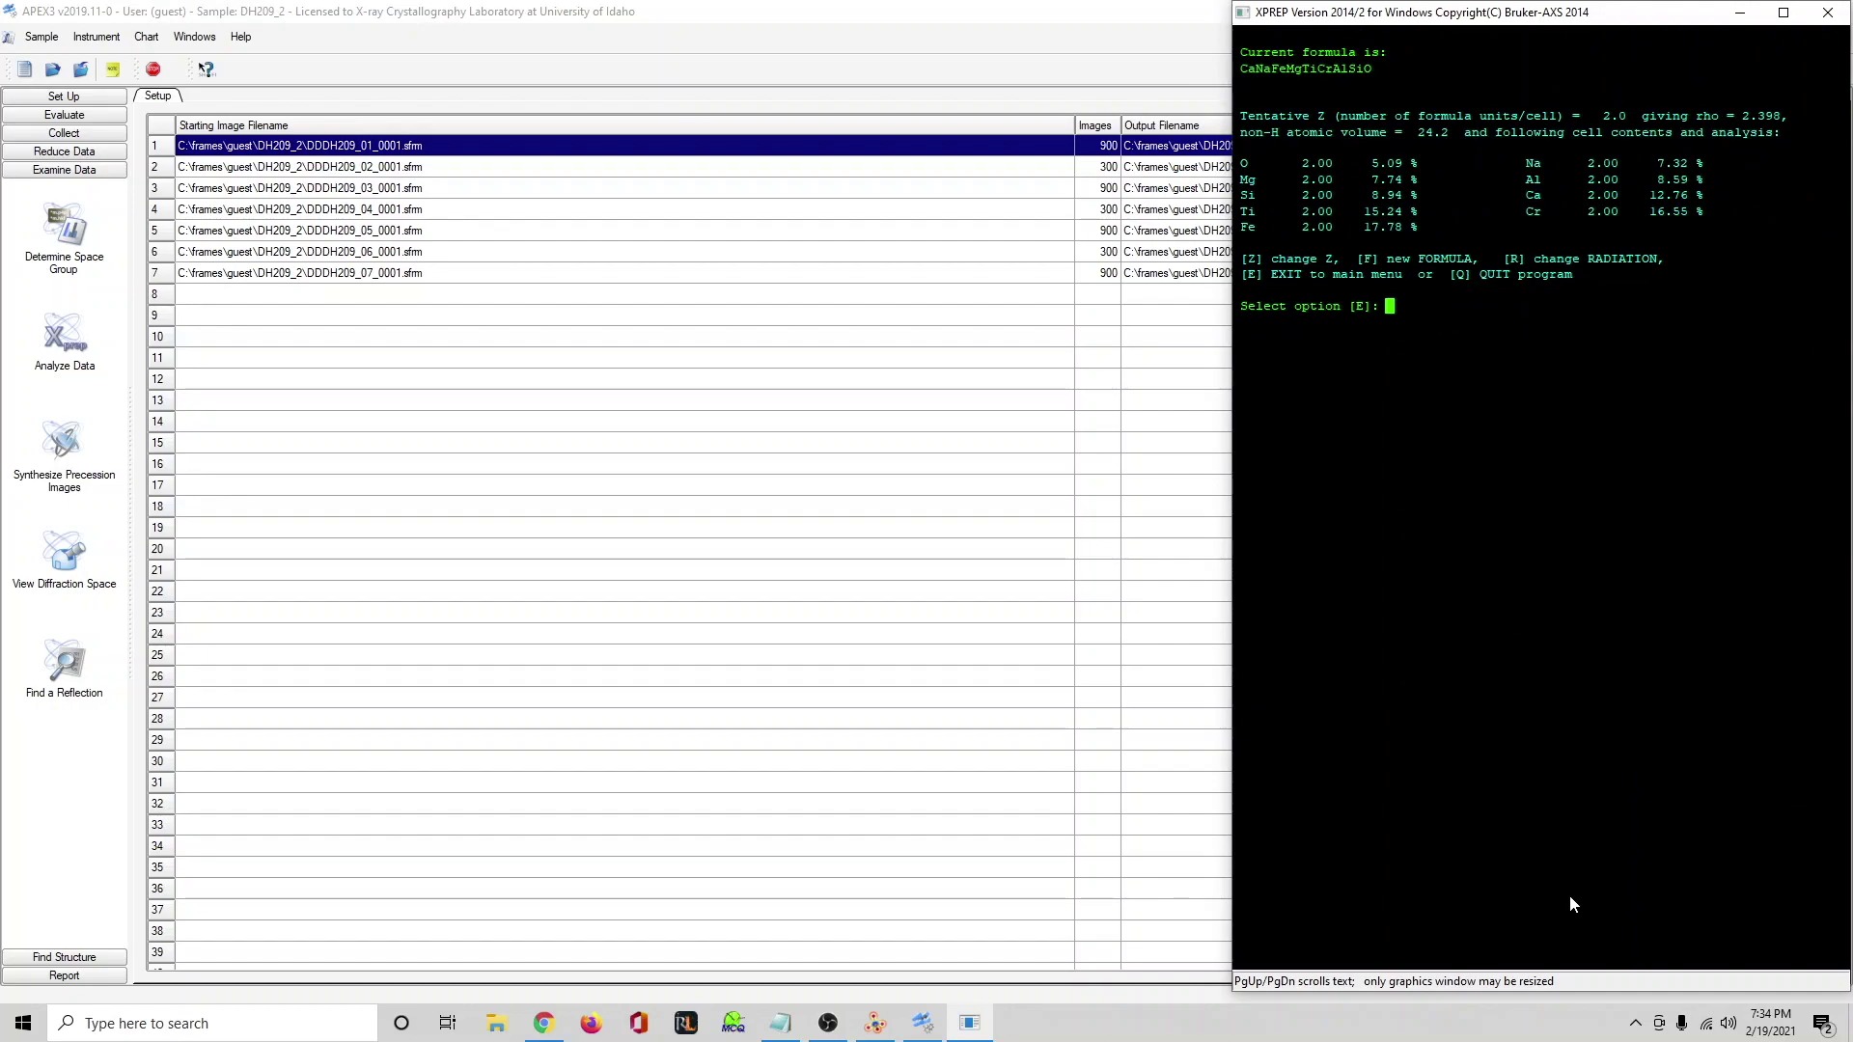
key("Return")
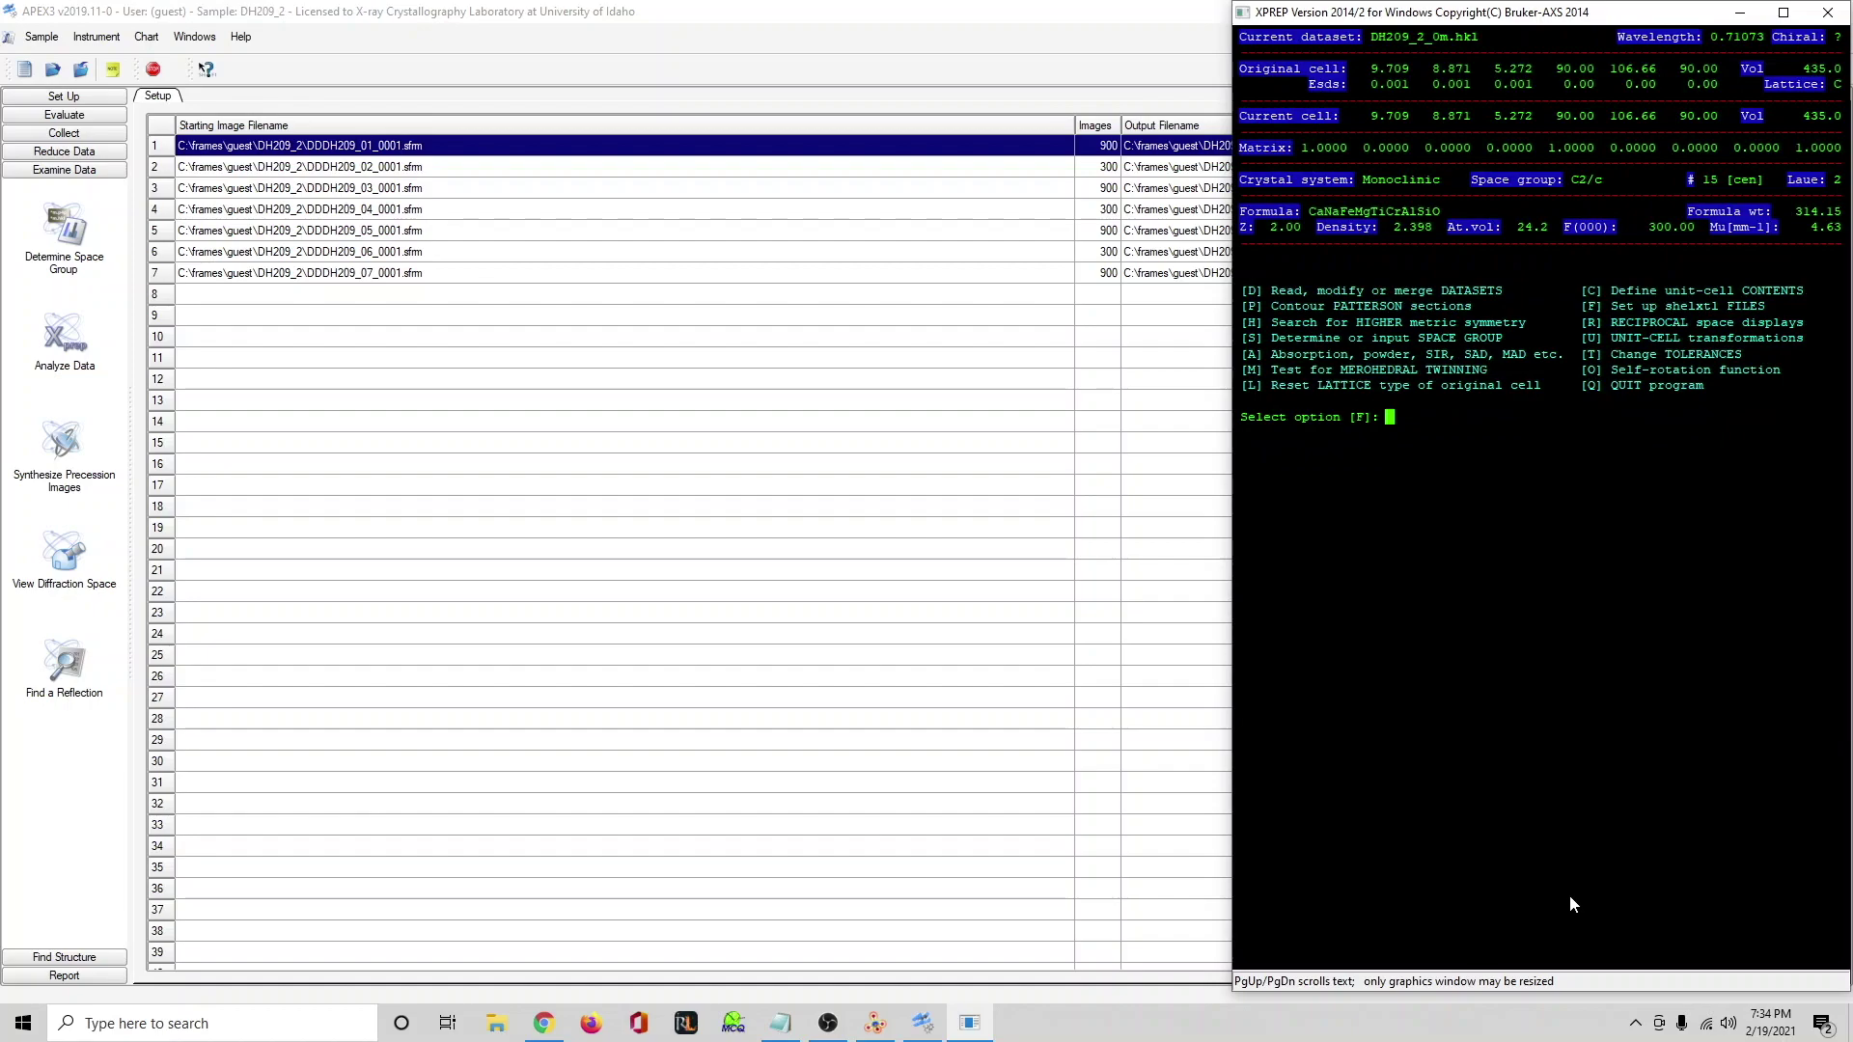
key("Return")
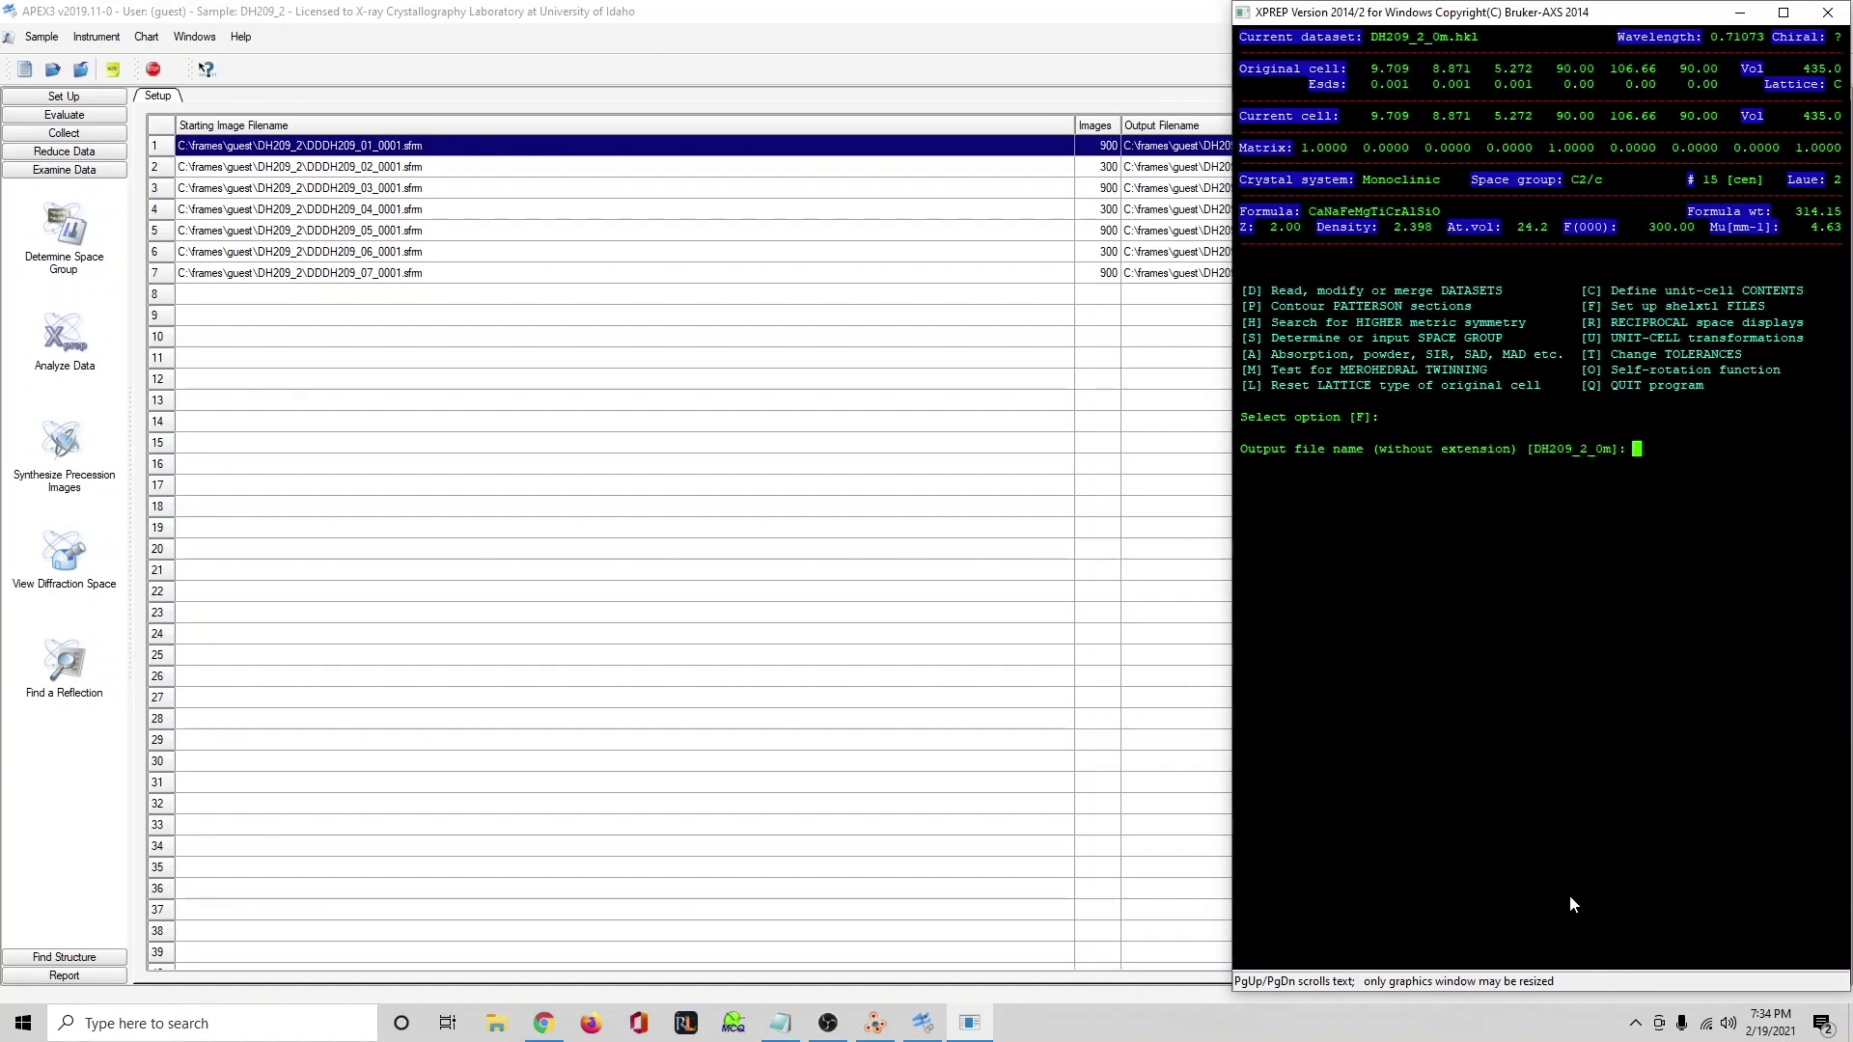
key("Return")
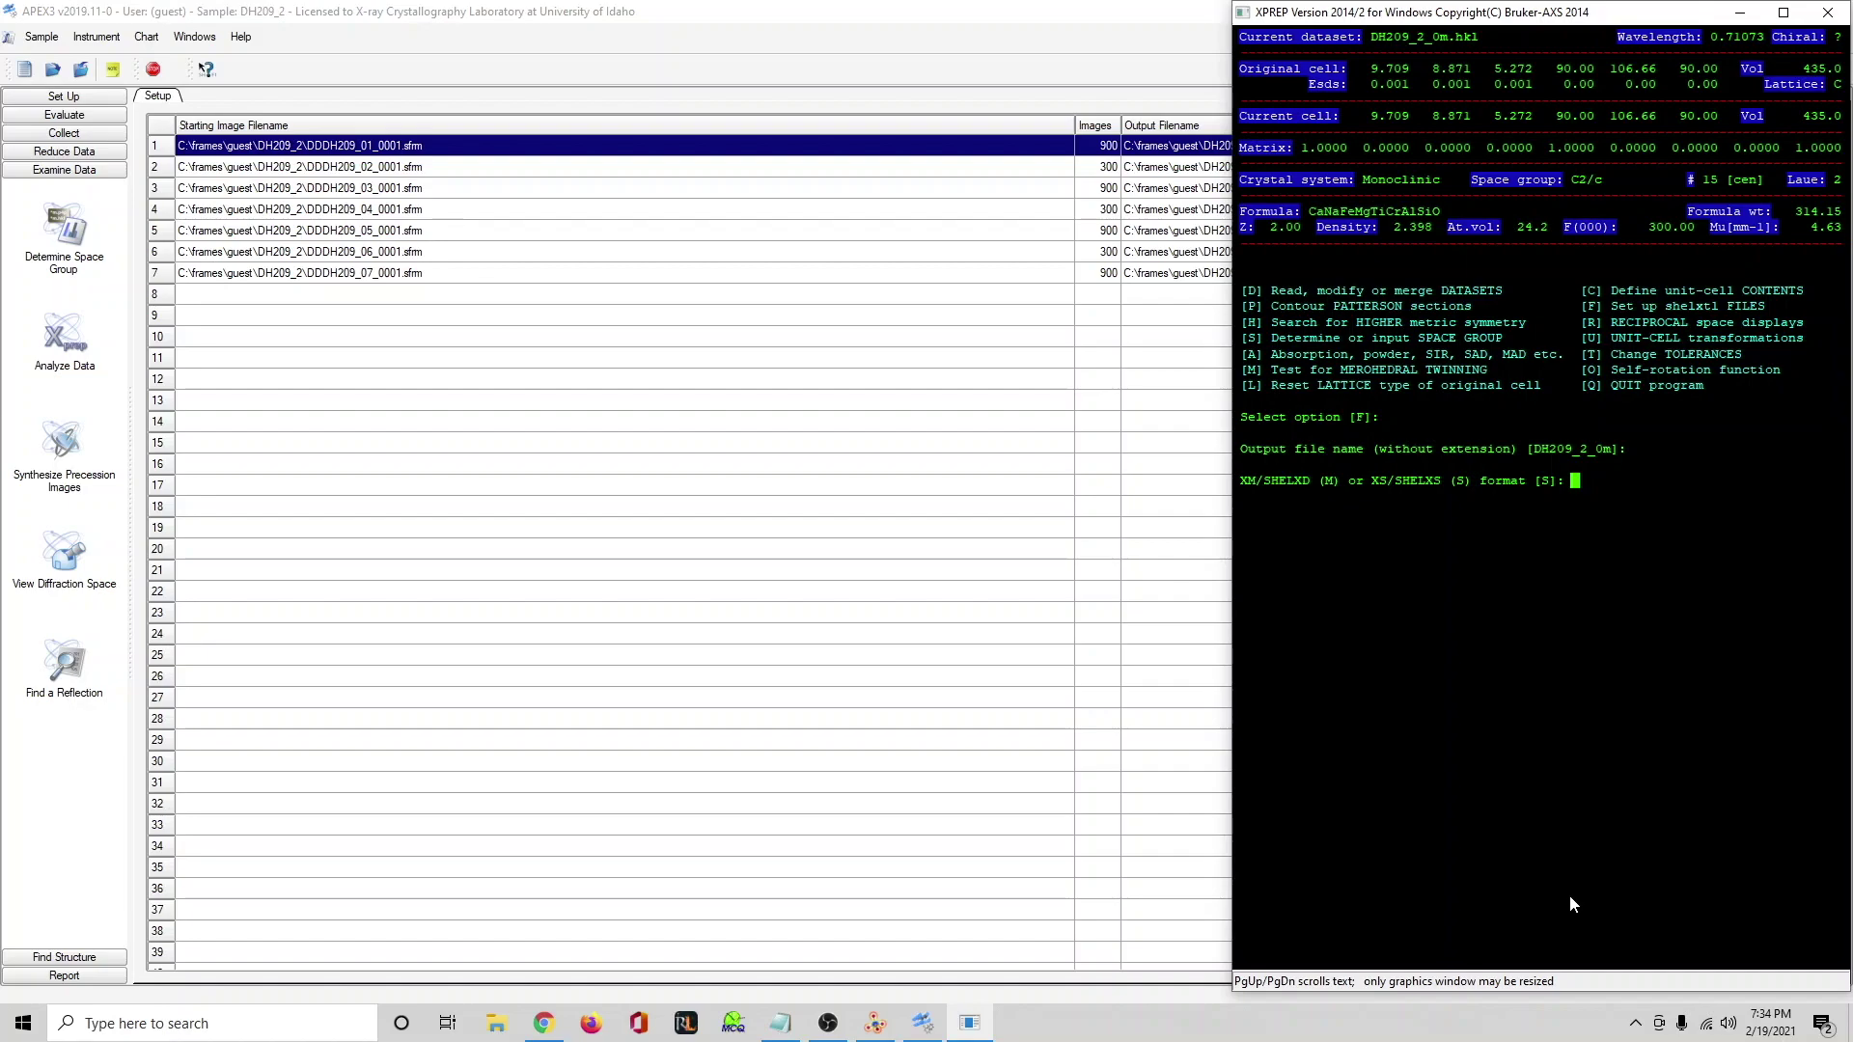
key("Return")
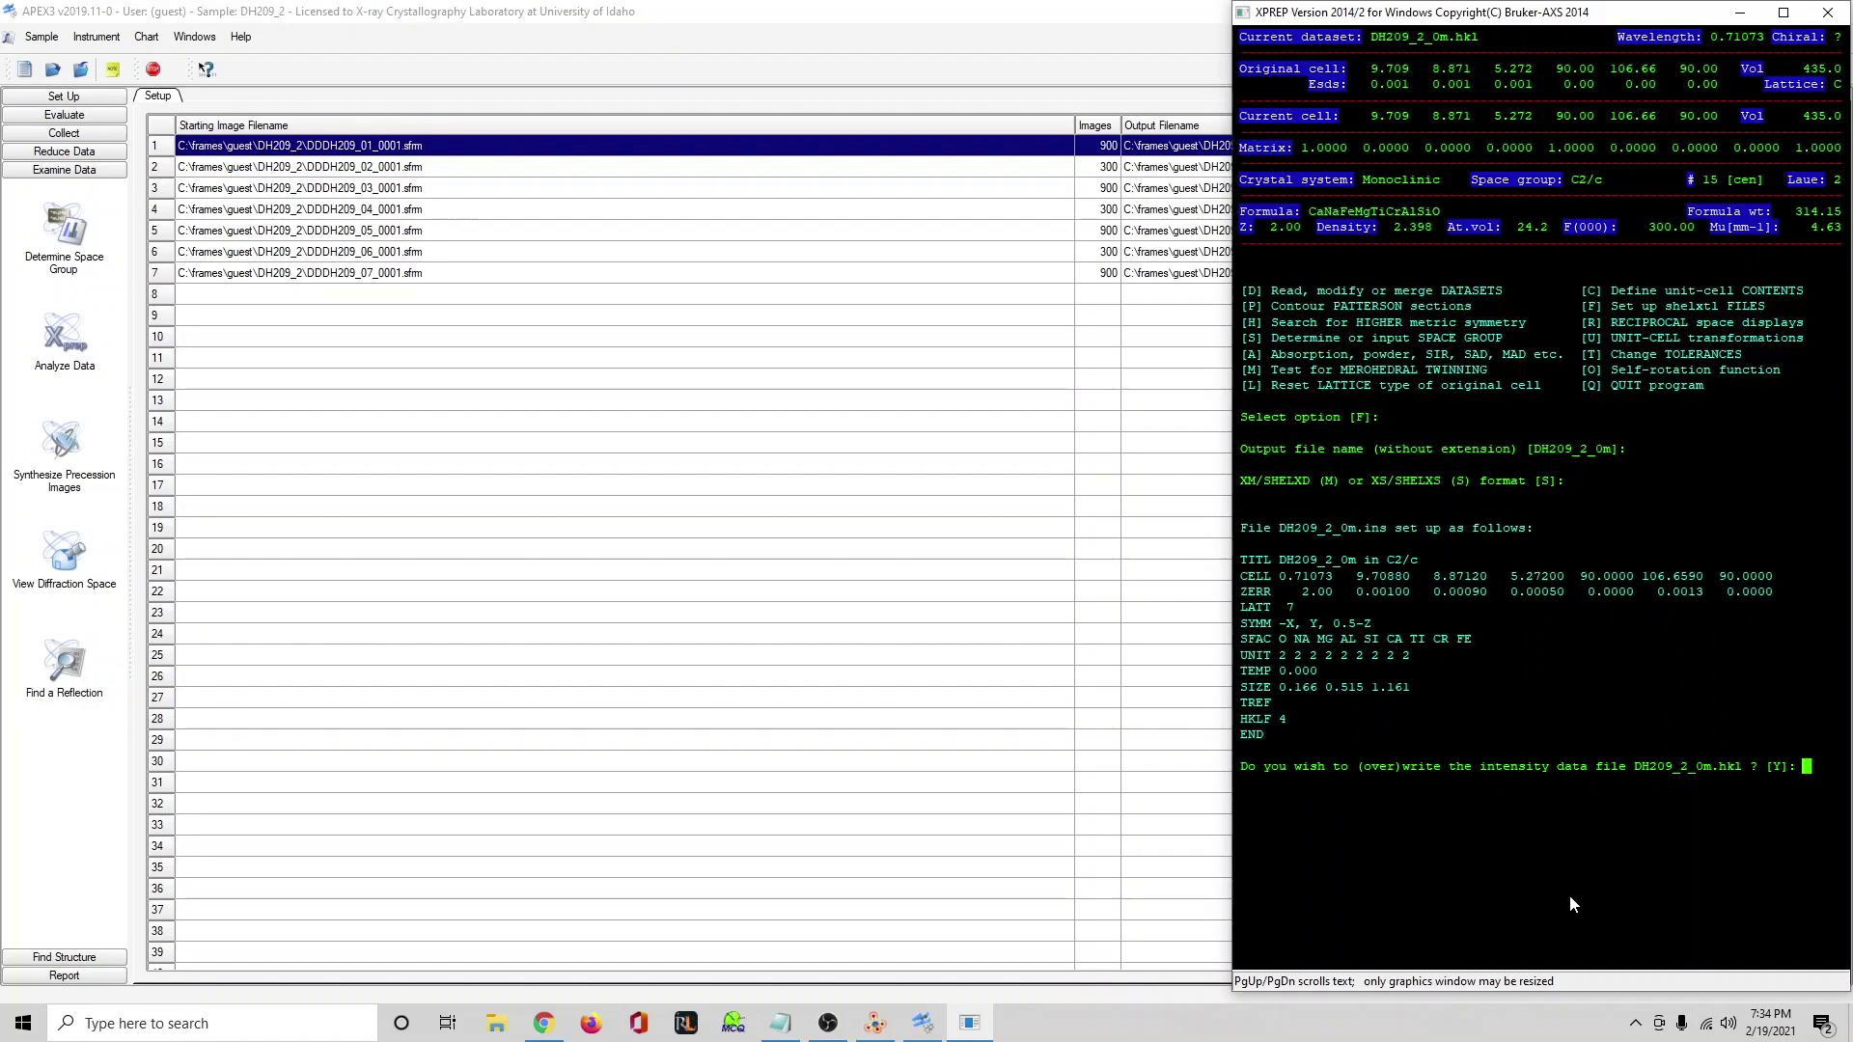
key("Return")
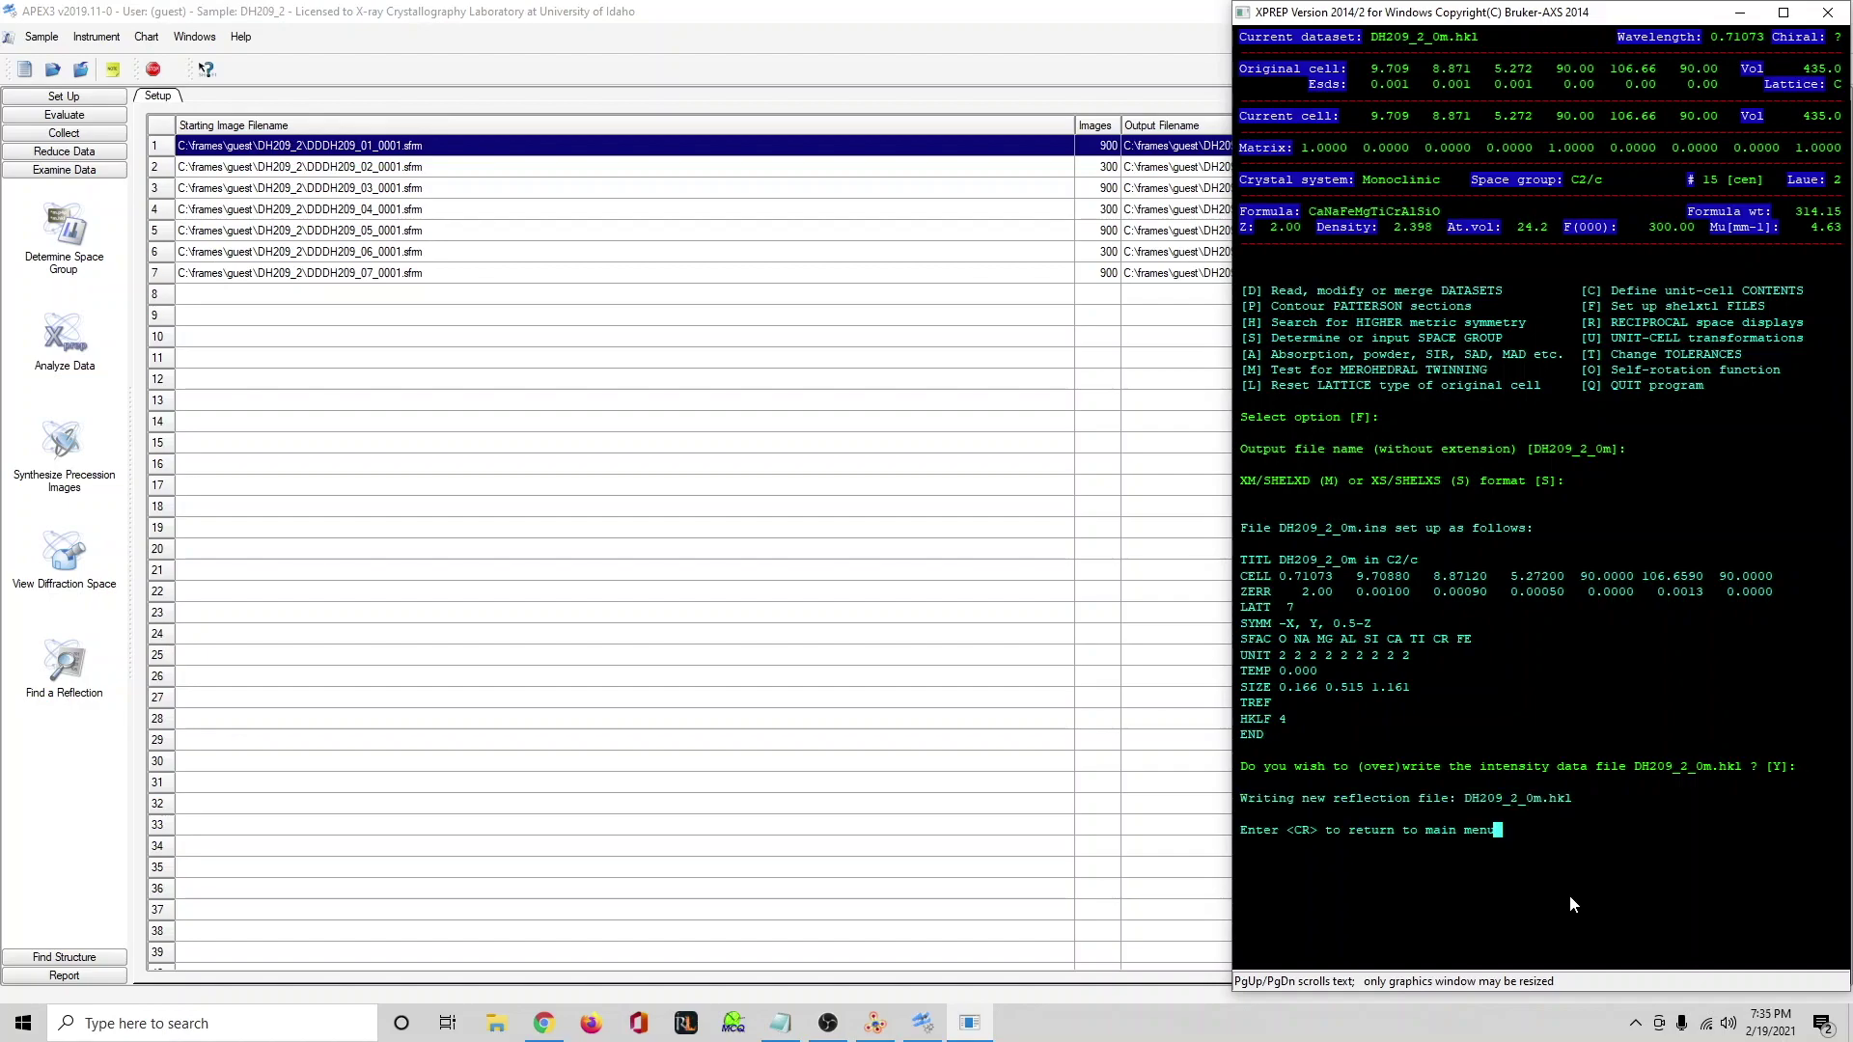
key("Return")
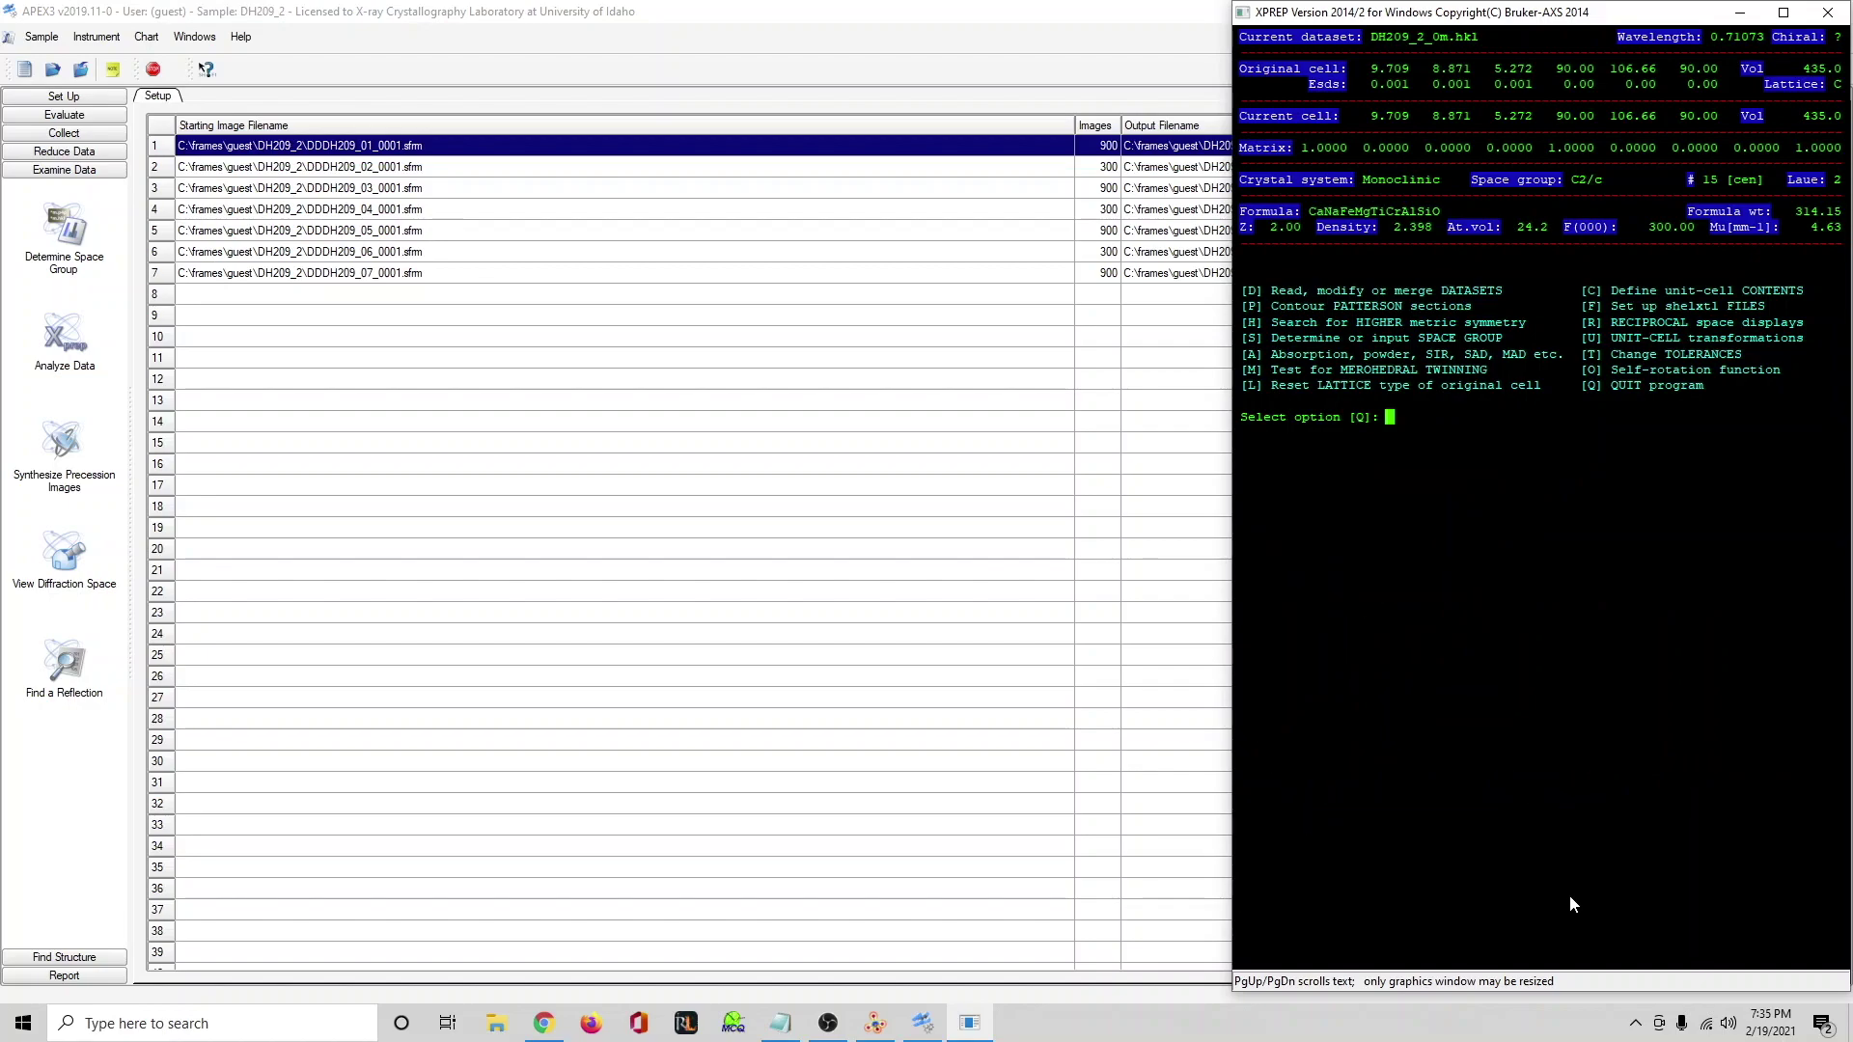
key("Return")
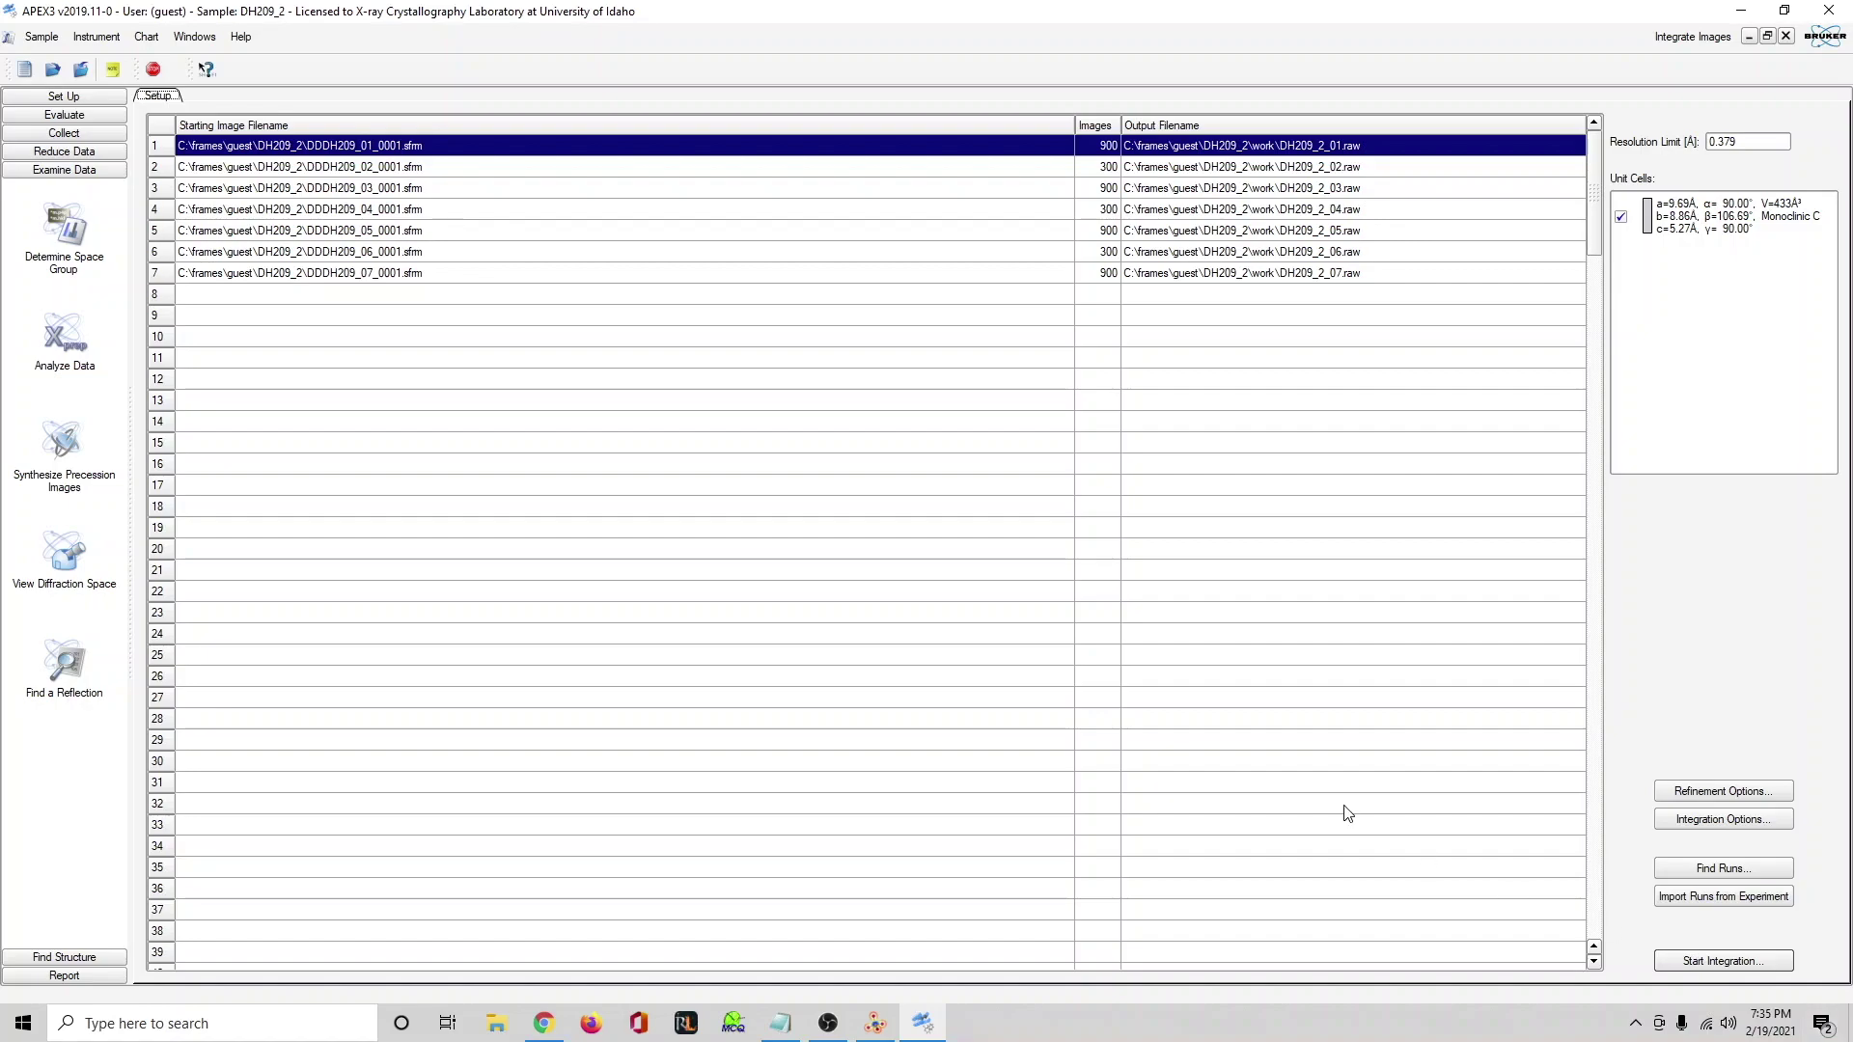
Solve the structure from DH209_2_0m.hkl by Intrinsic Phasing with the C2/c cell, original Patterson symmetry and any chirality.
left_click(64, 957)
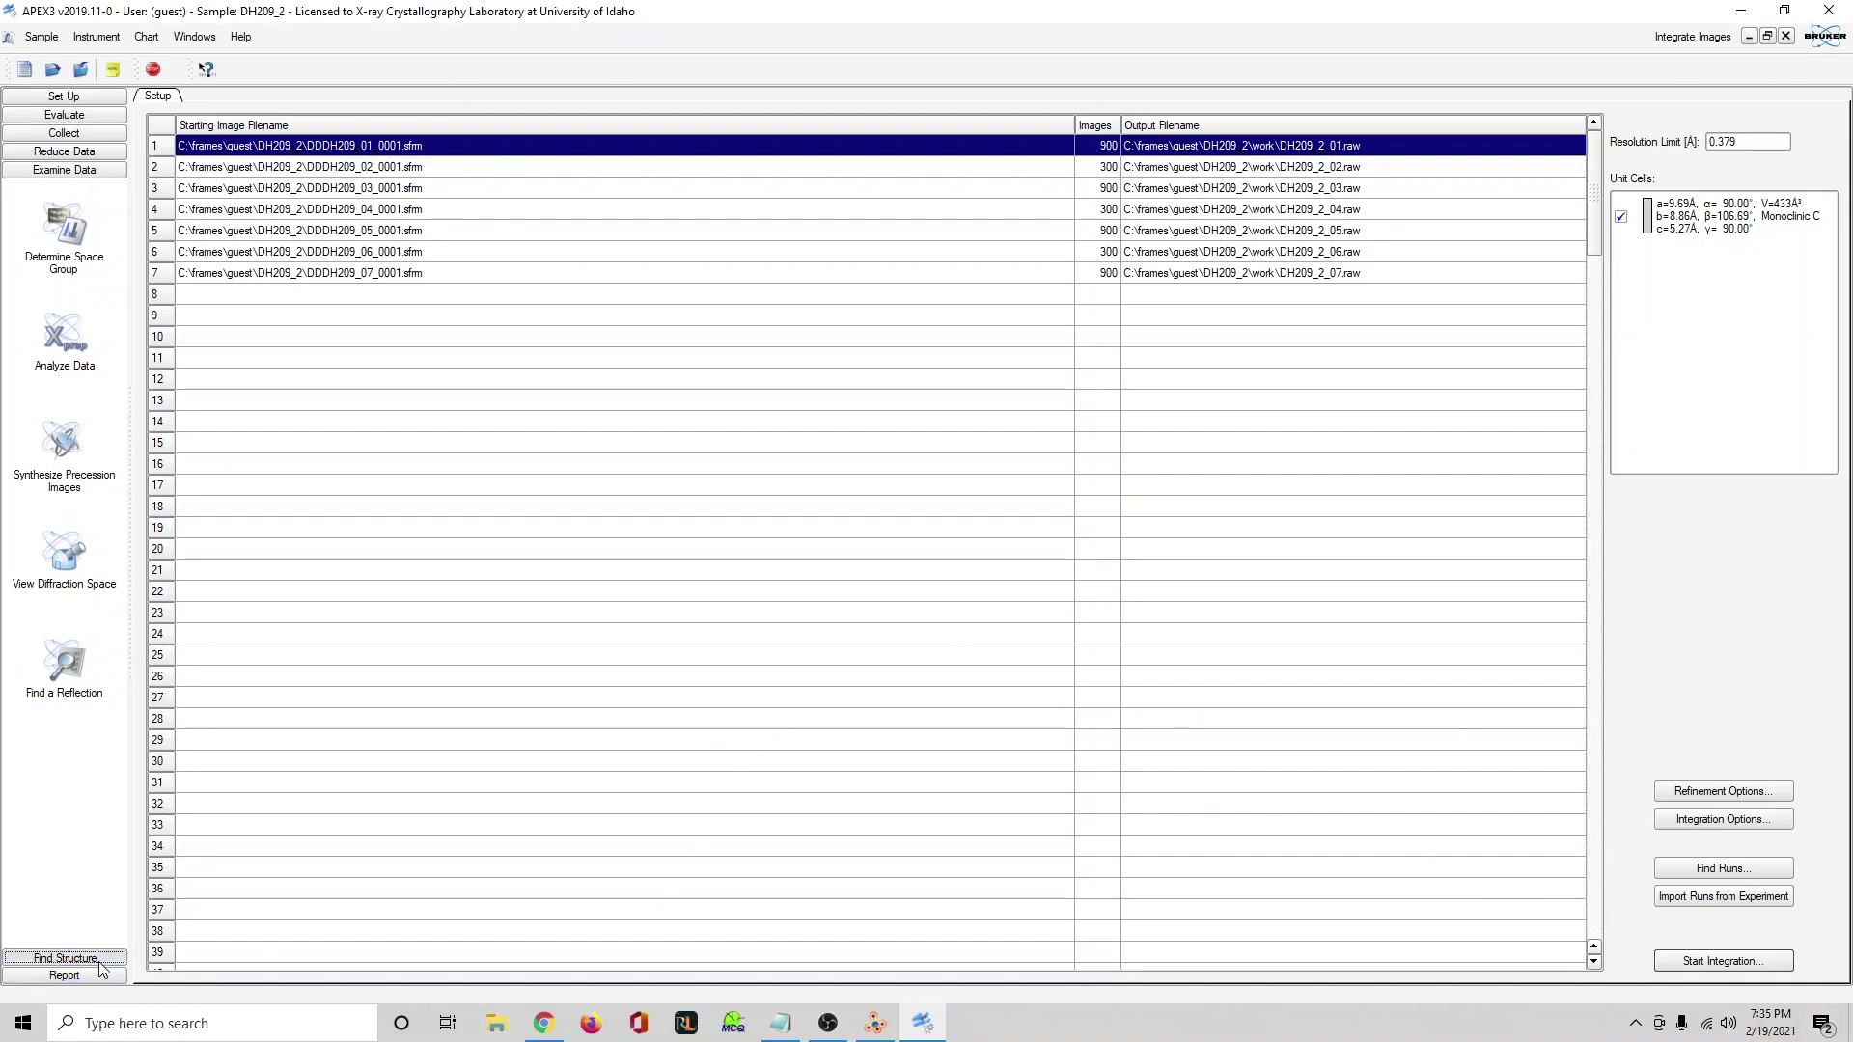
left_click(70, 369)
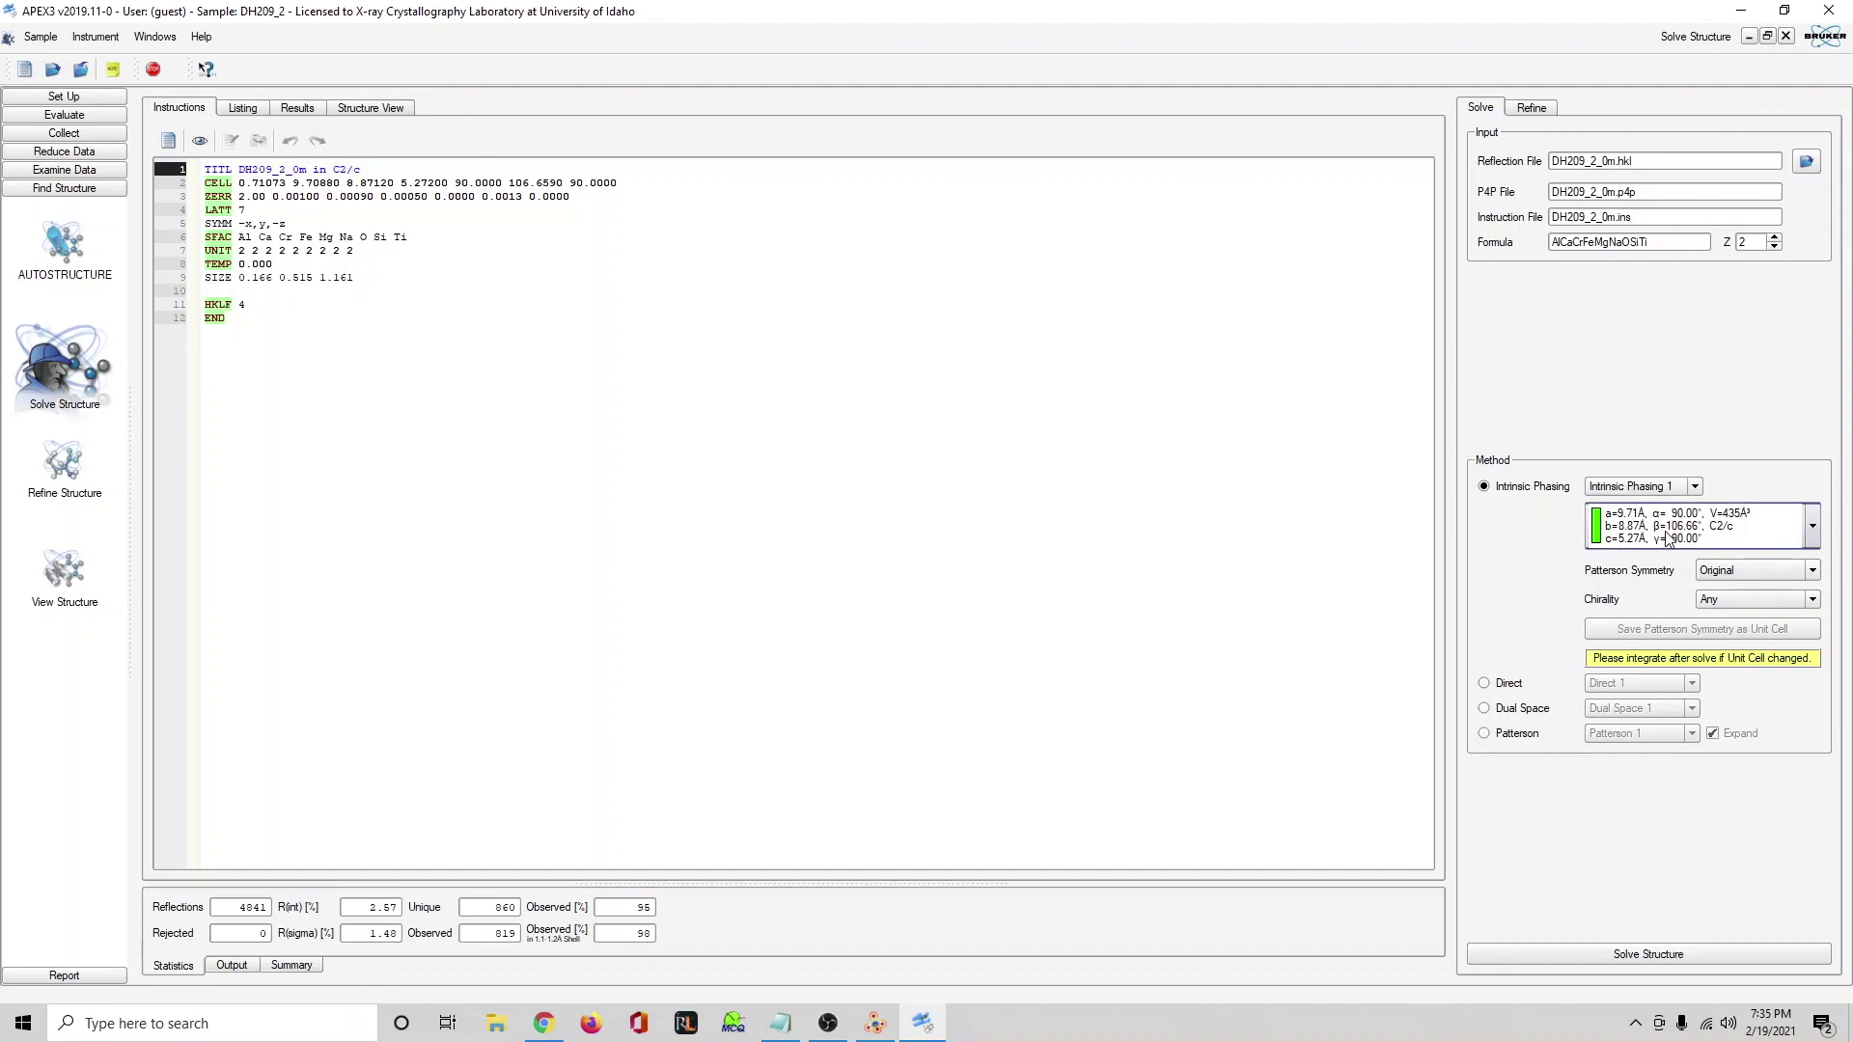
left_click(1687, 959)
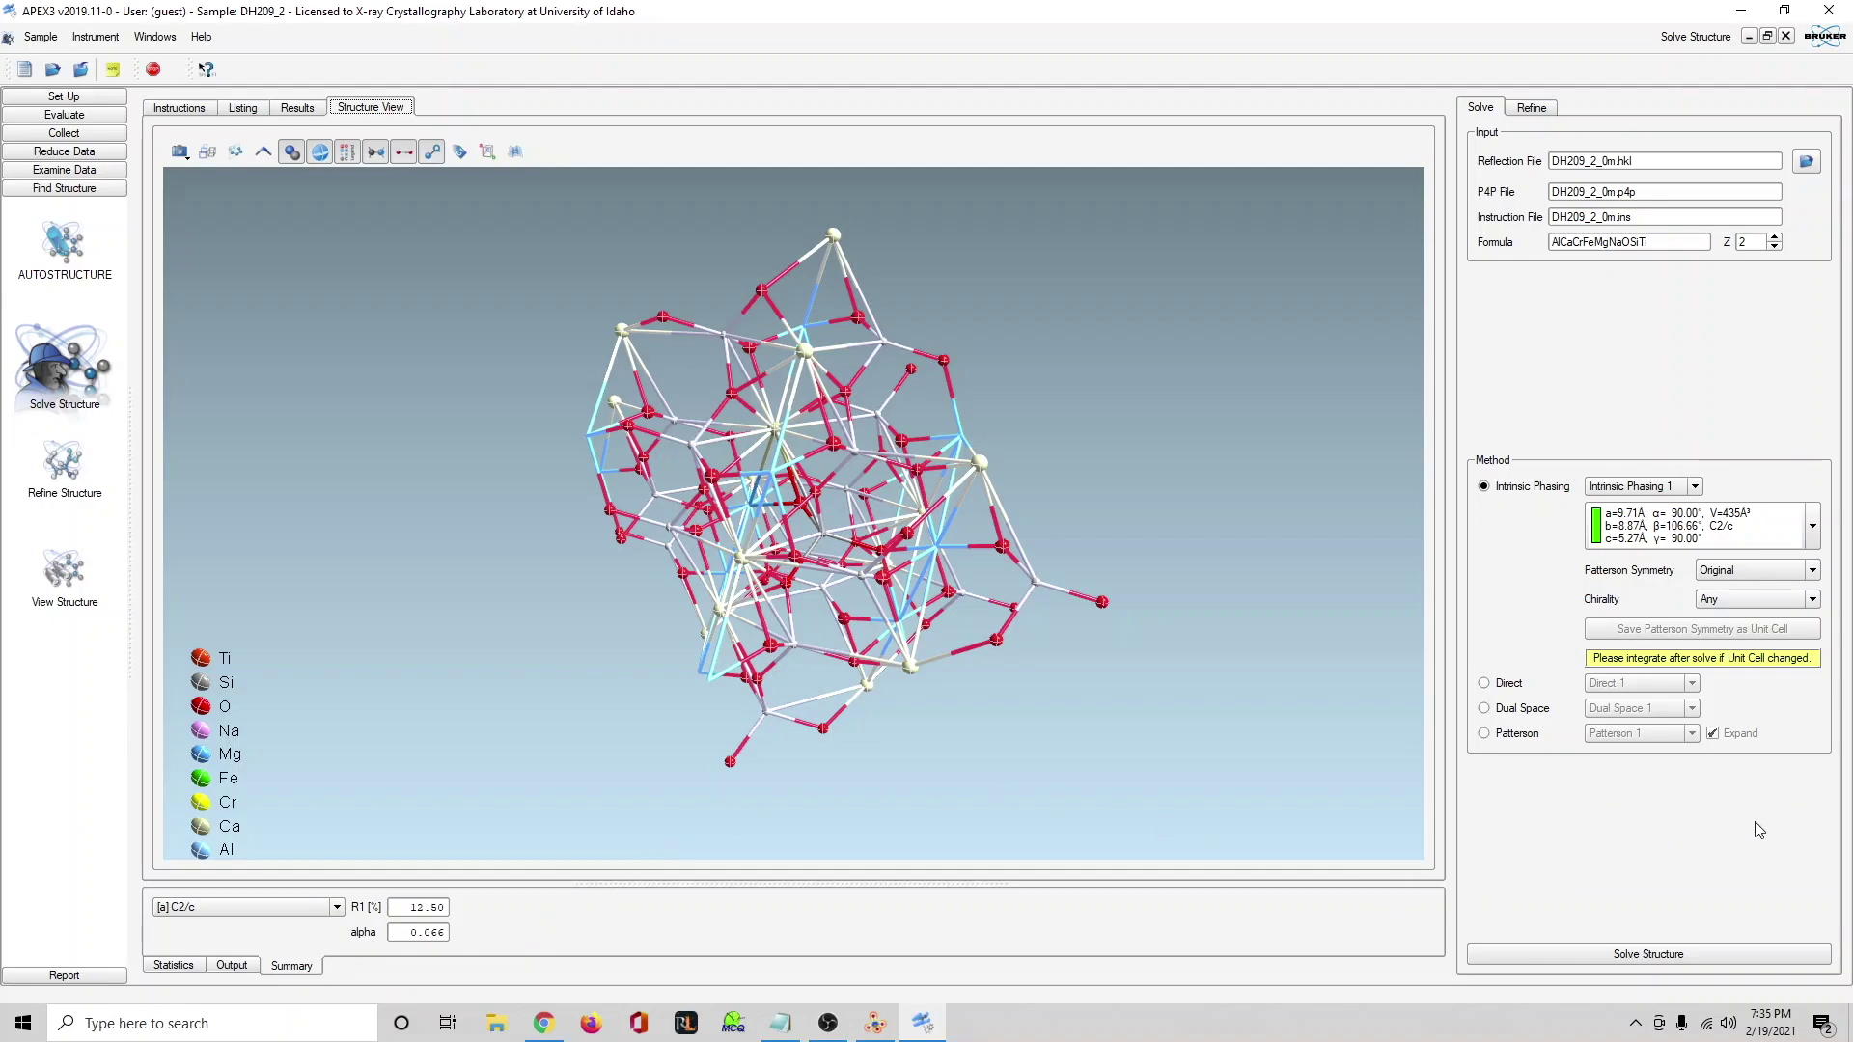
left_click(1712, 954)
Copy the solution's RES file to INS for DH209_2_0m_a, check its atom list and refine the model with XL.
left_click(1536, 110)
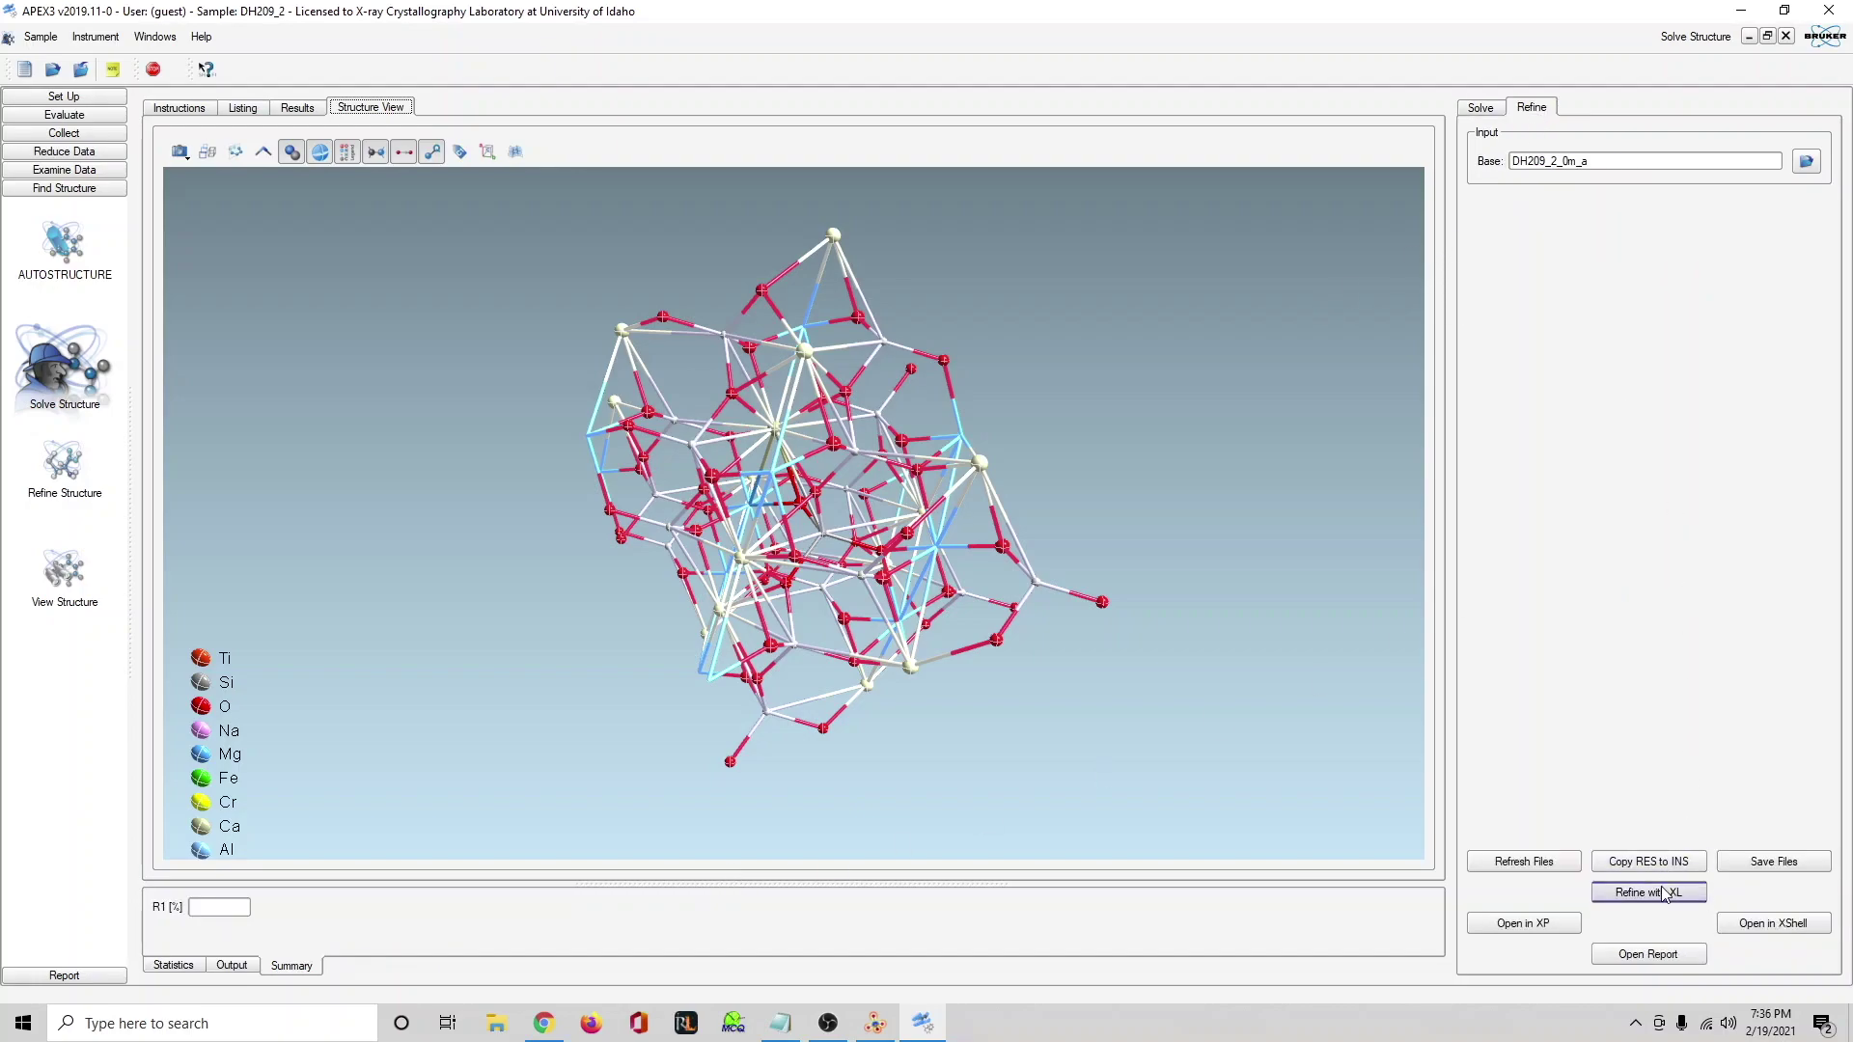
left_click(1680, 862)
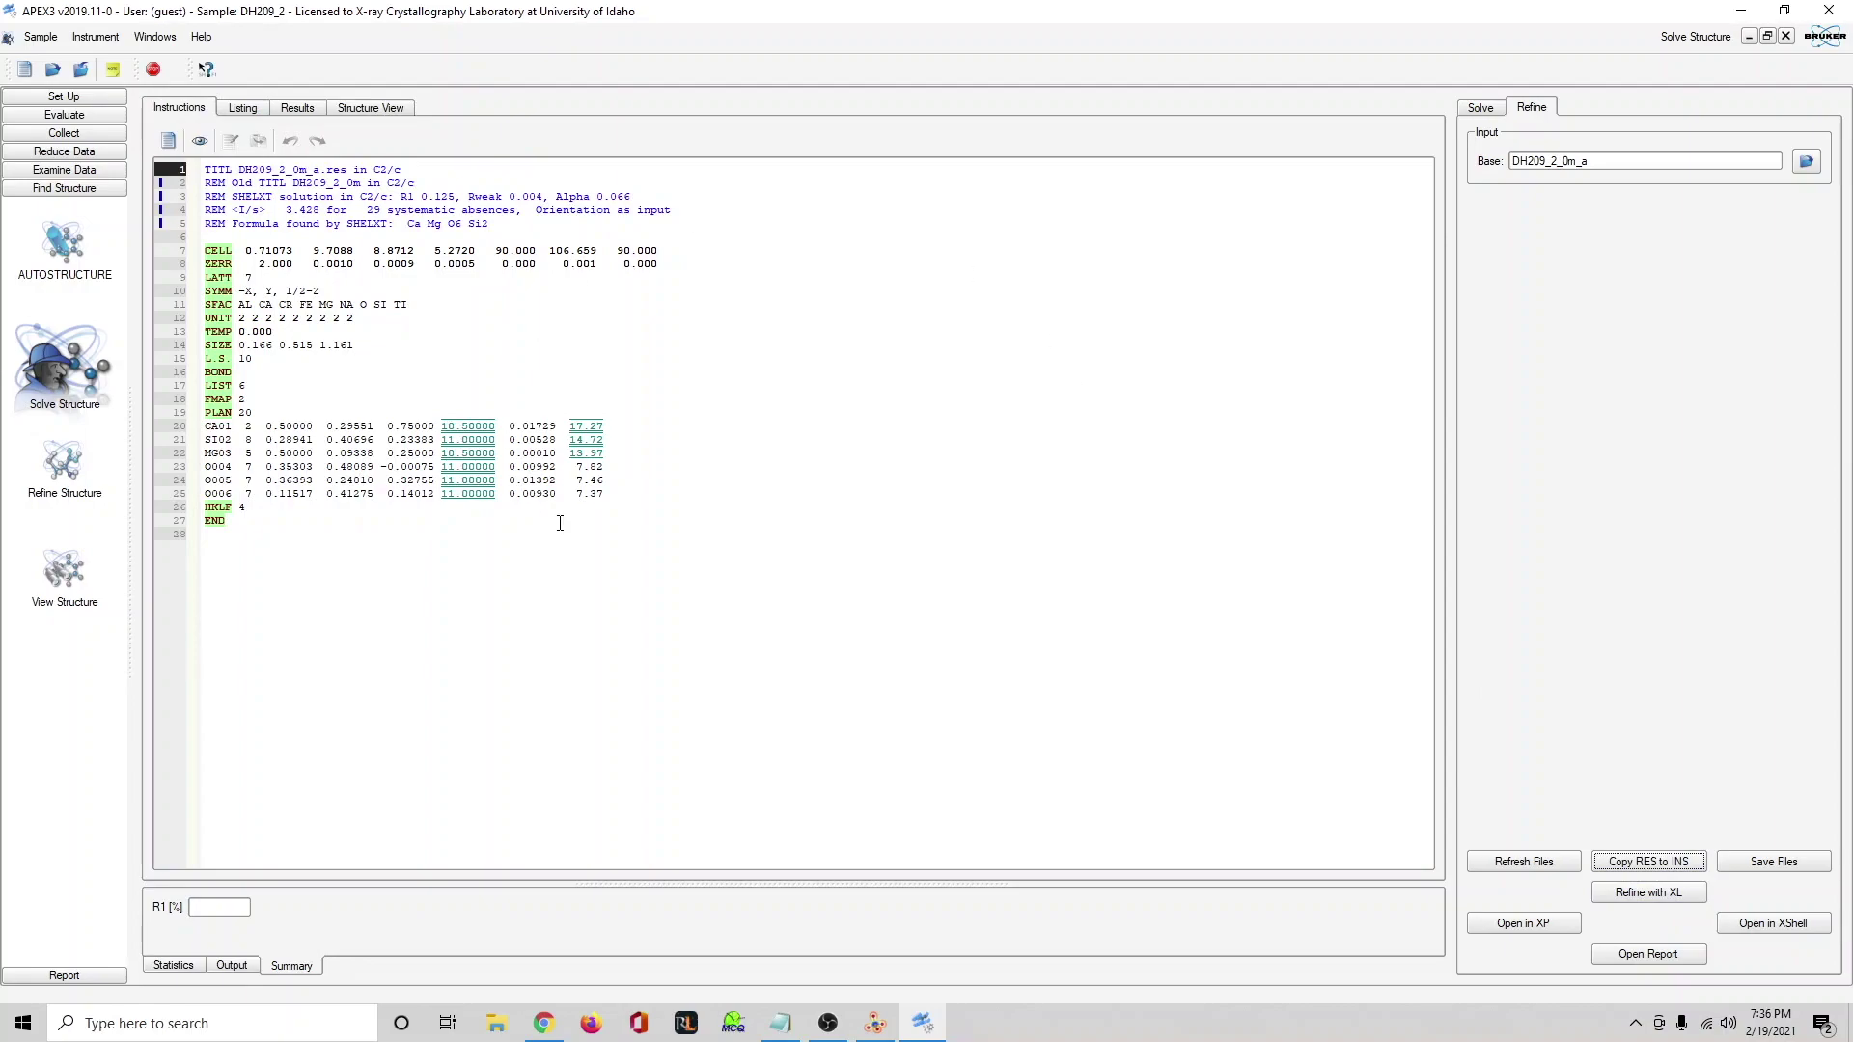
left_click_drag(607, 481, 194, 443)
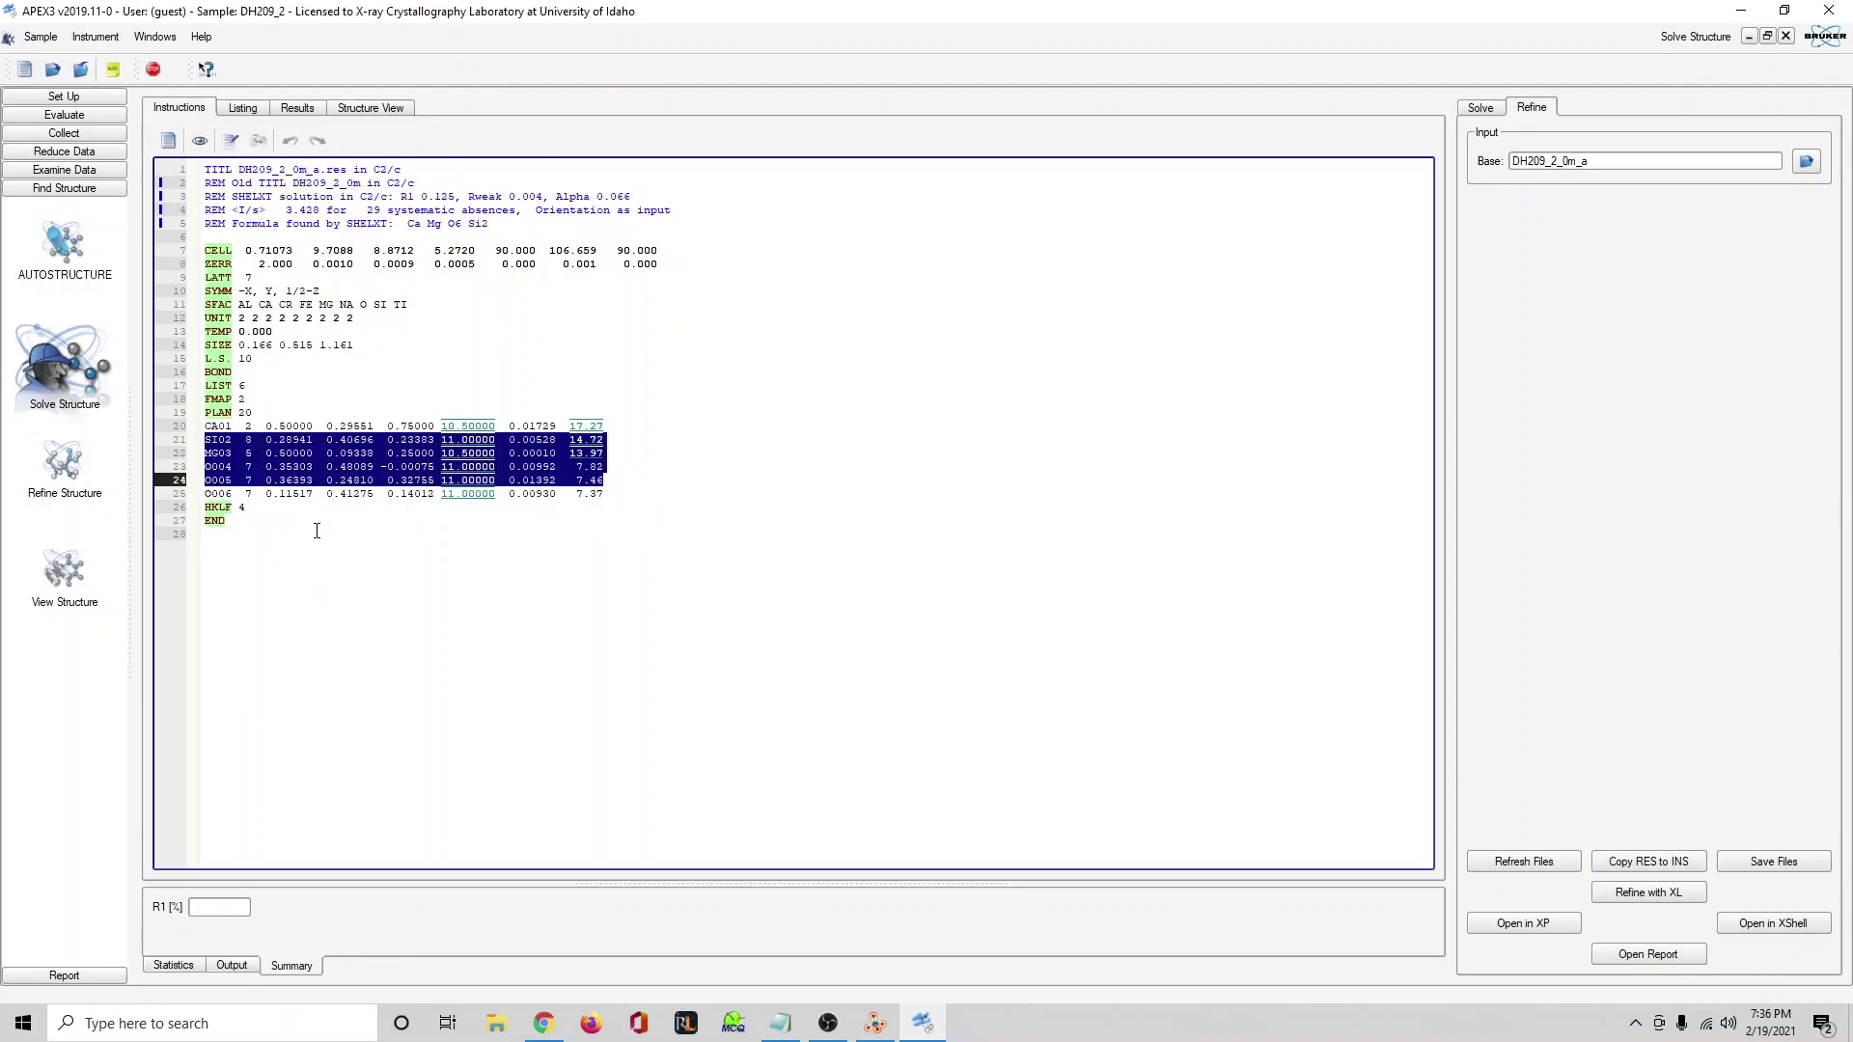
left_click(335, 459)
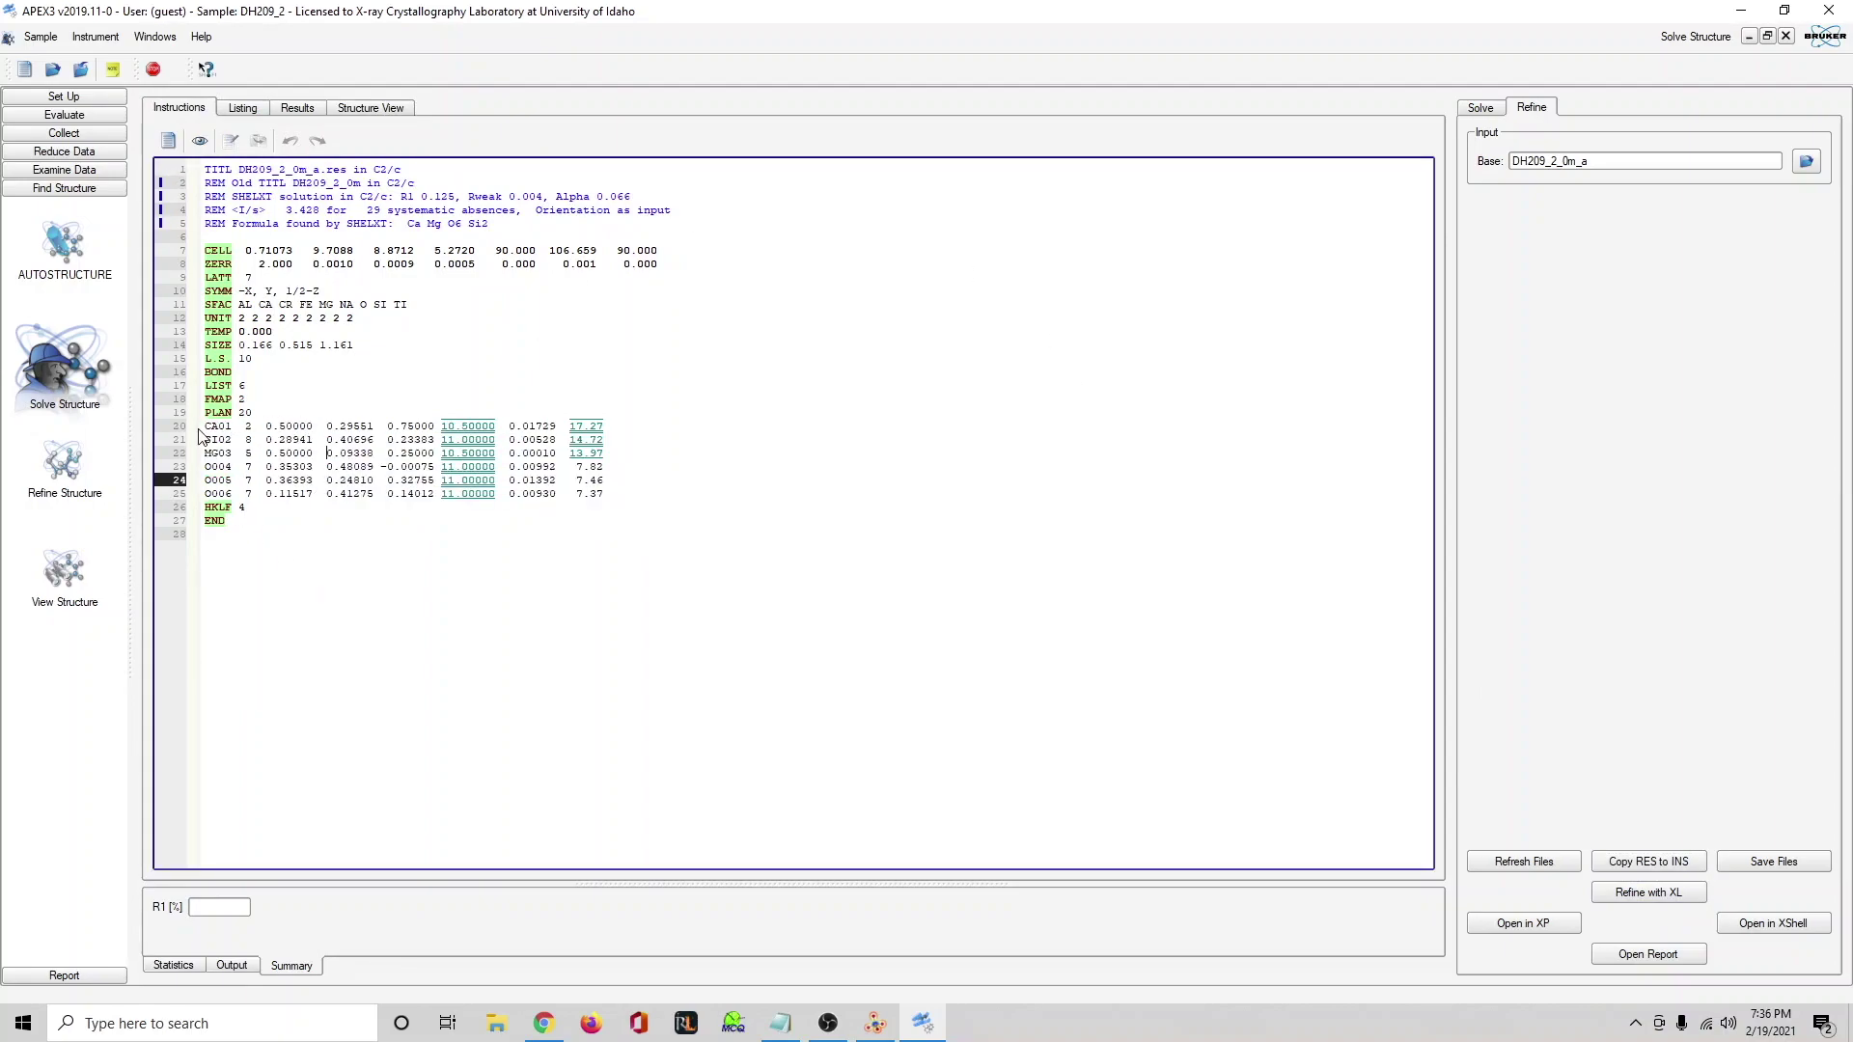
left_click_drag(204, 425, 650, 492)
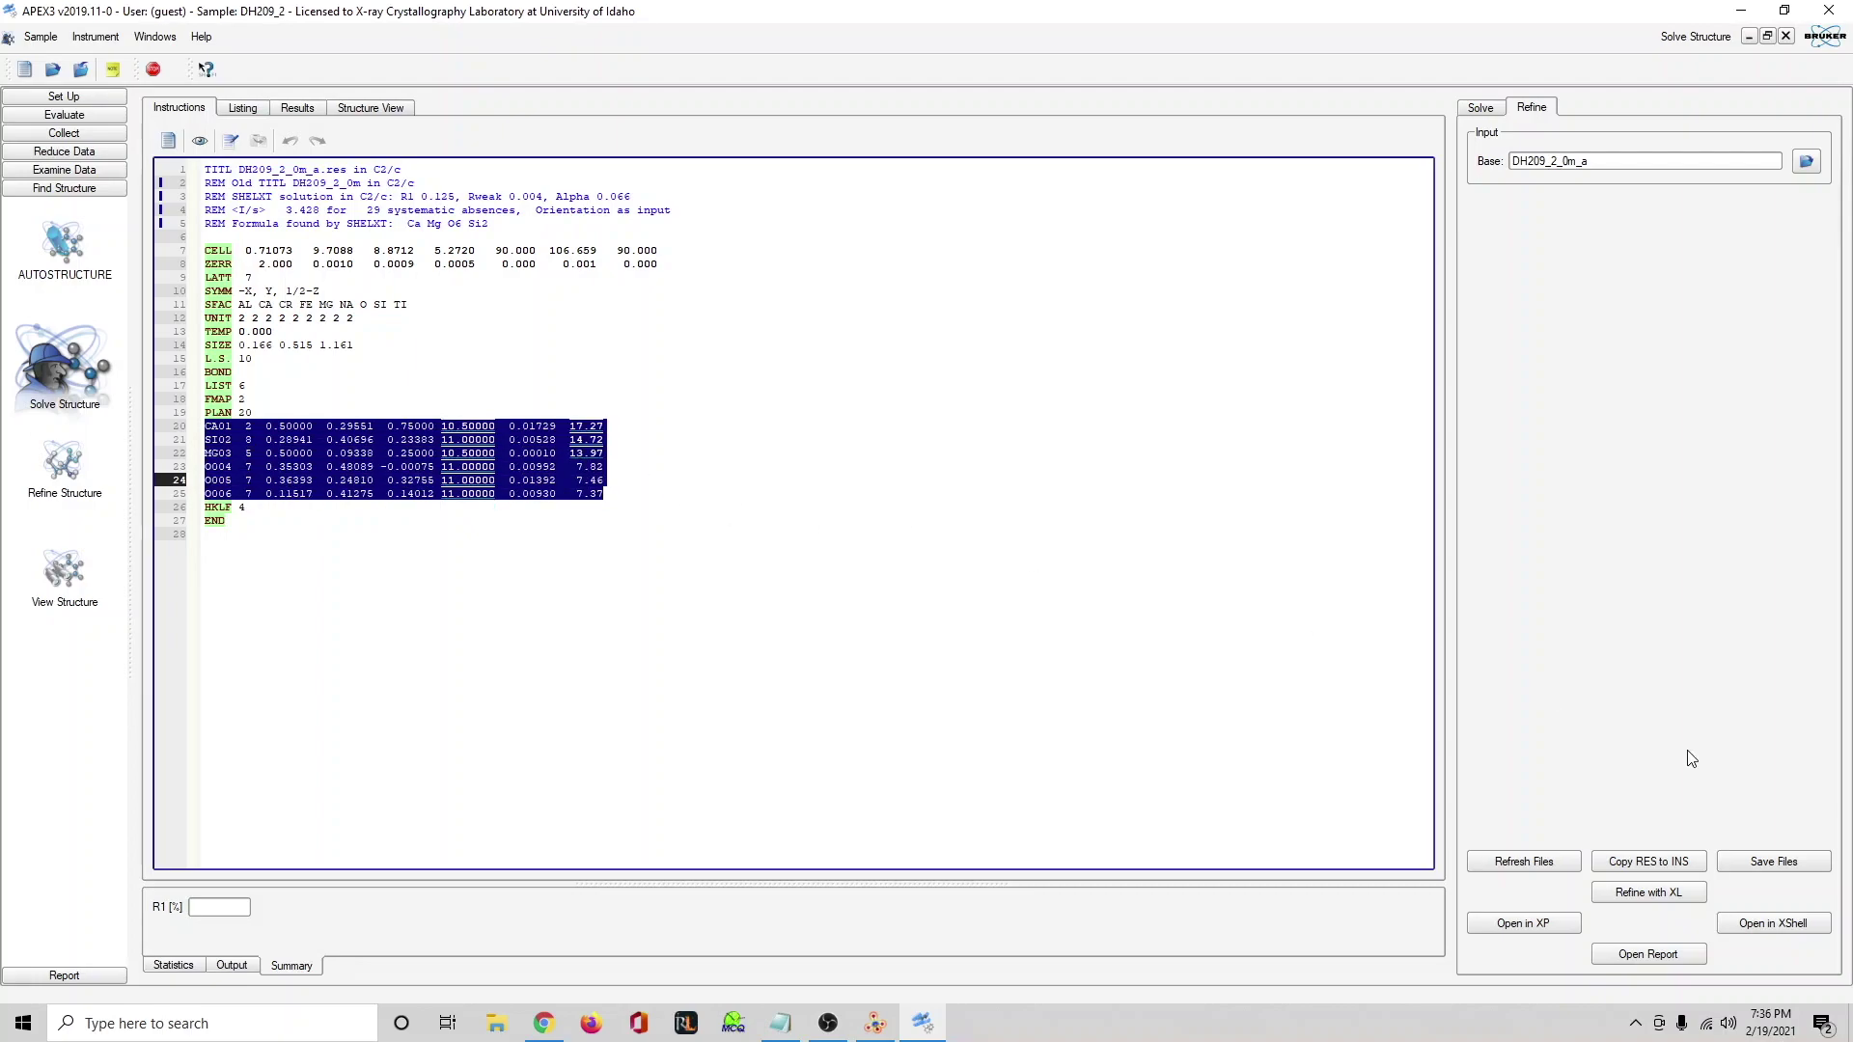
left_click(1666, 899)
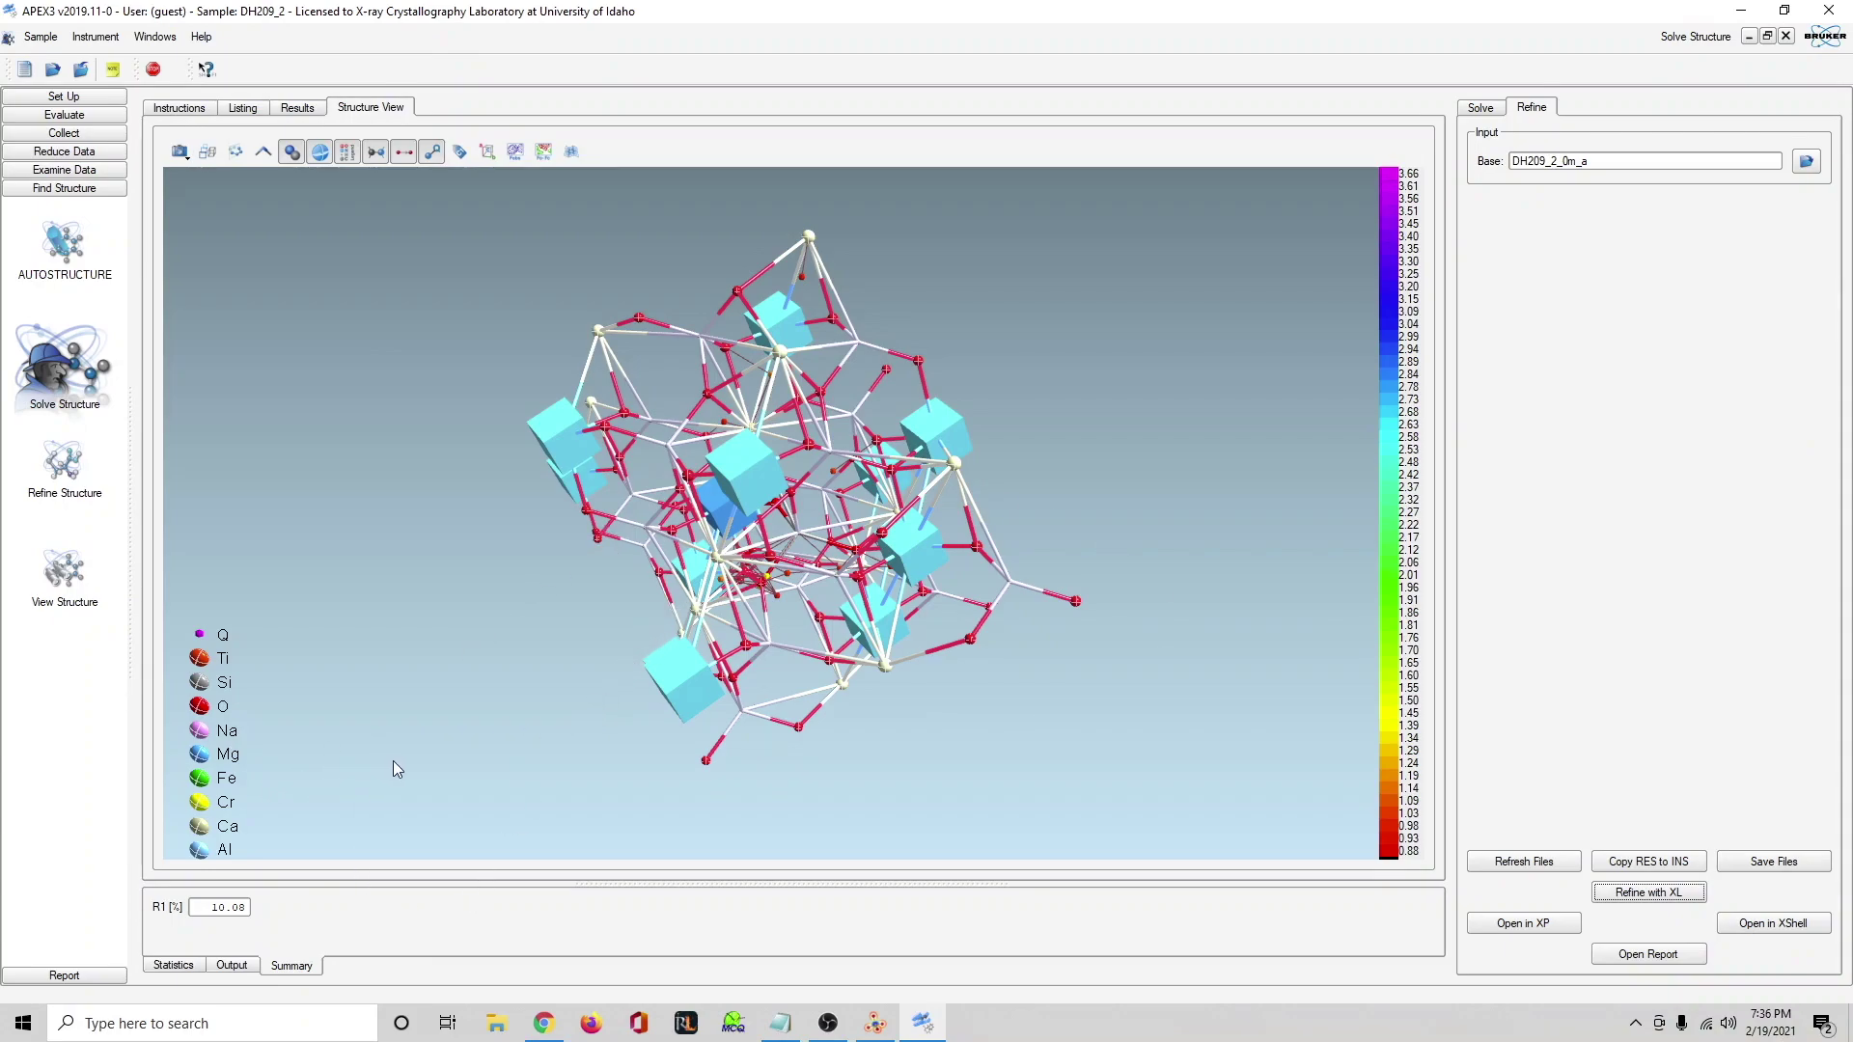
Rotate the refined structure to inspect its residual peaks, and copy the refined RES file to INS to review its instructions.
left_click_drag(539, 580, 869, 584)
left_click_drag(688, 384, 1133, 630)
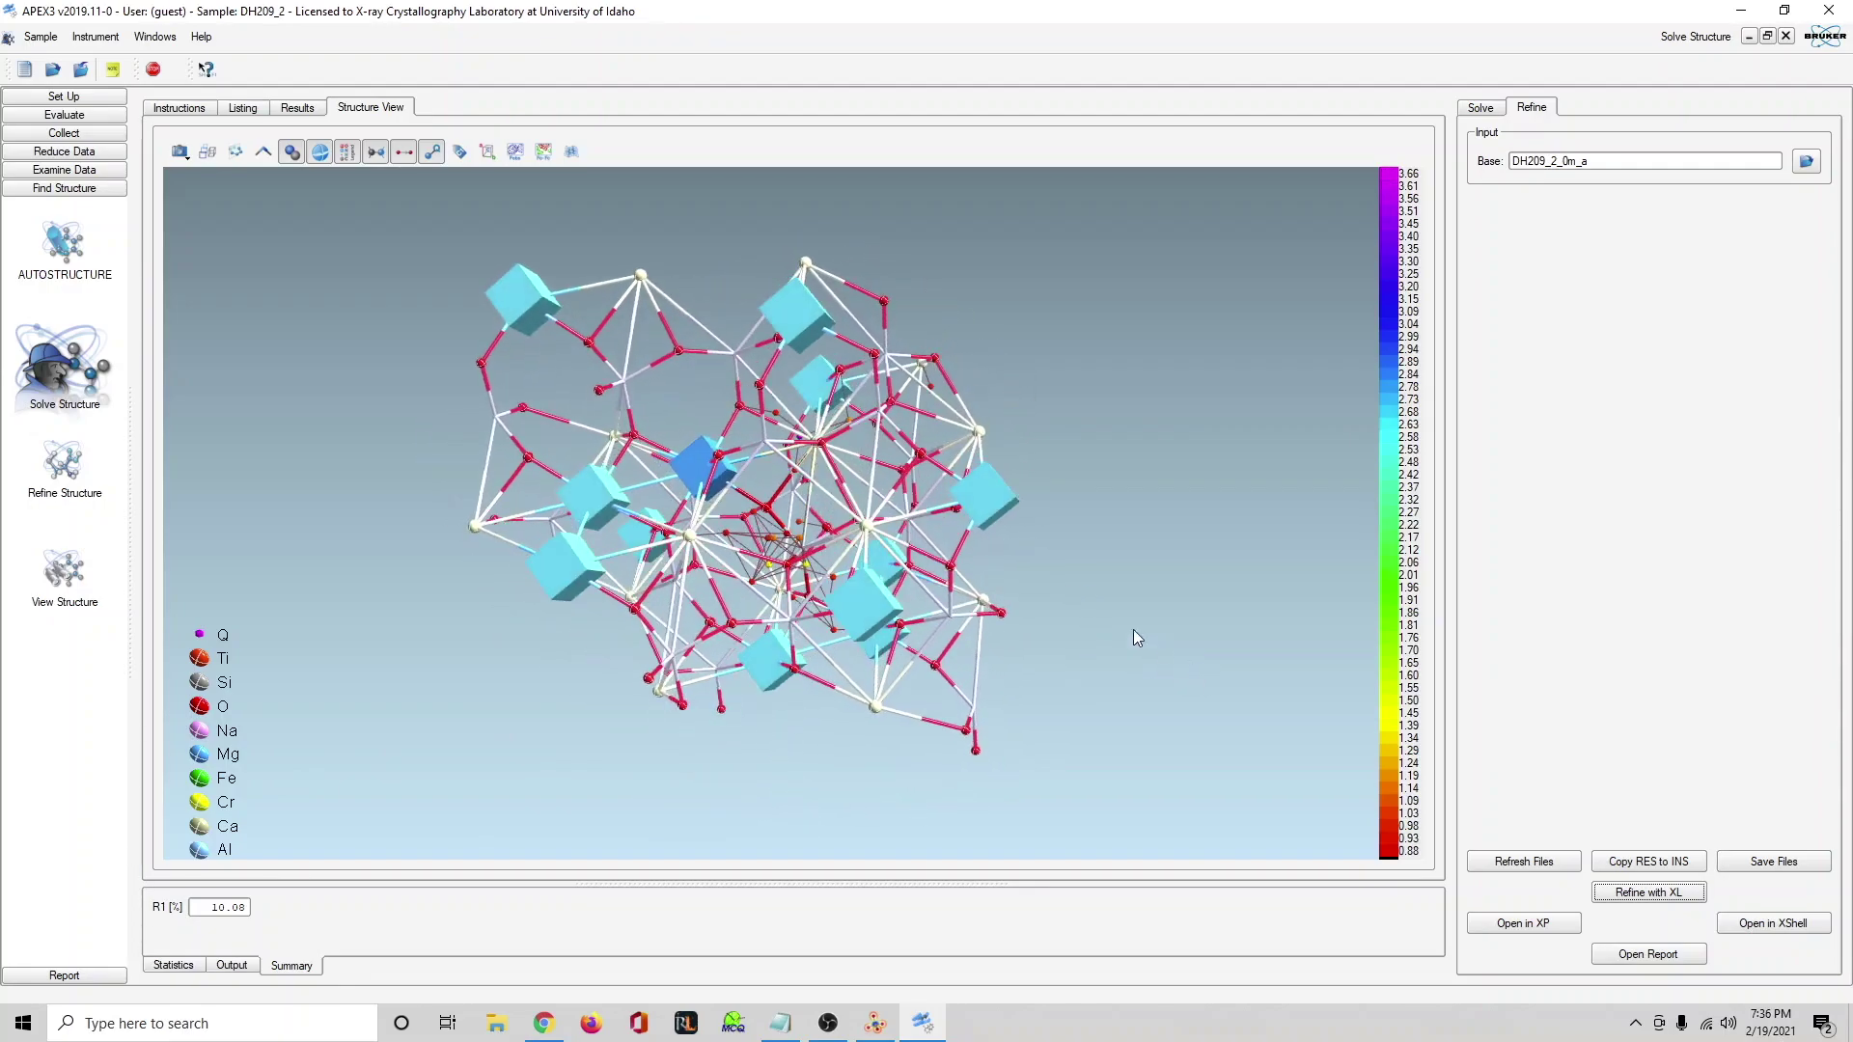
left_click_drag(751, 453, 733, 731)
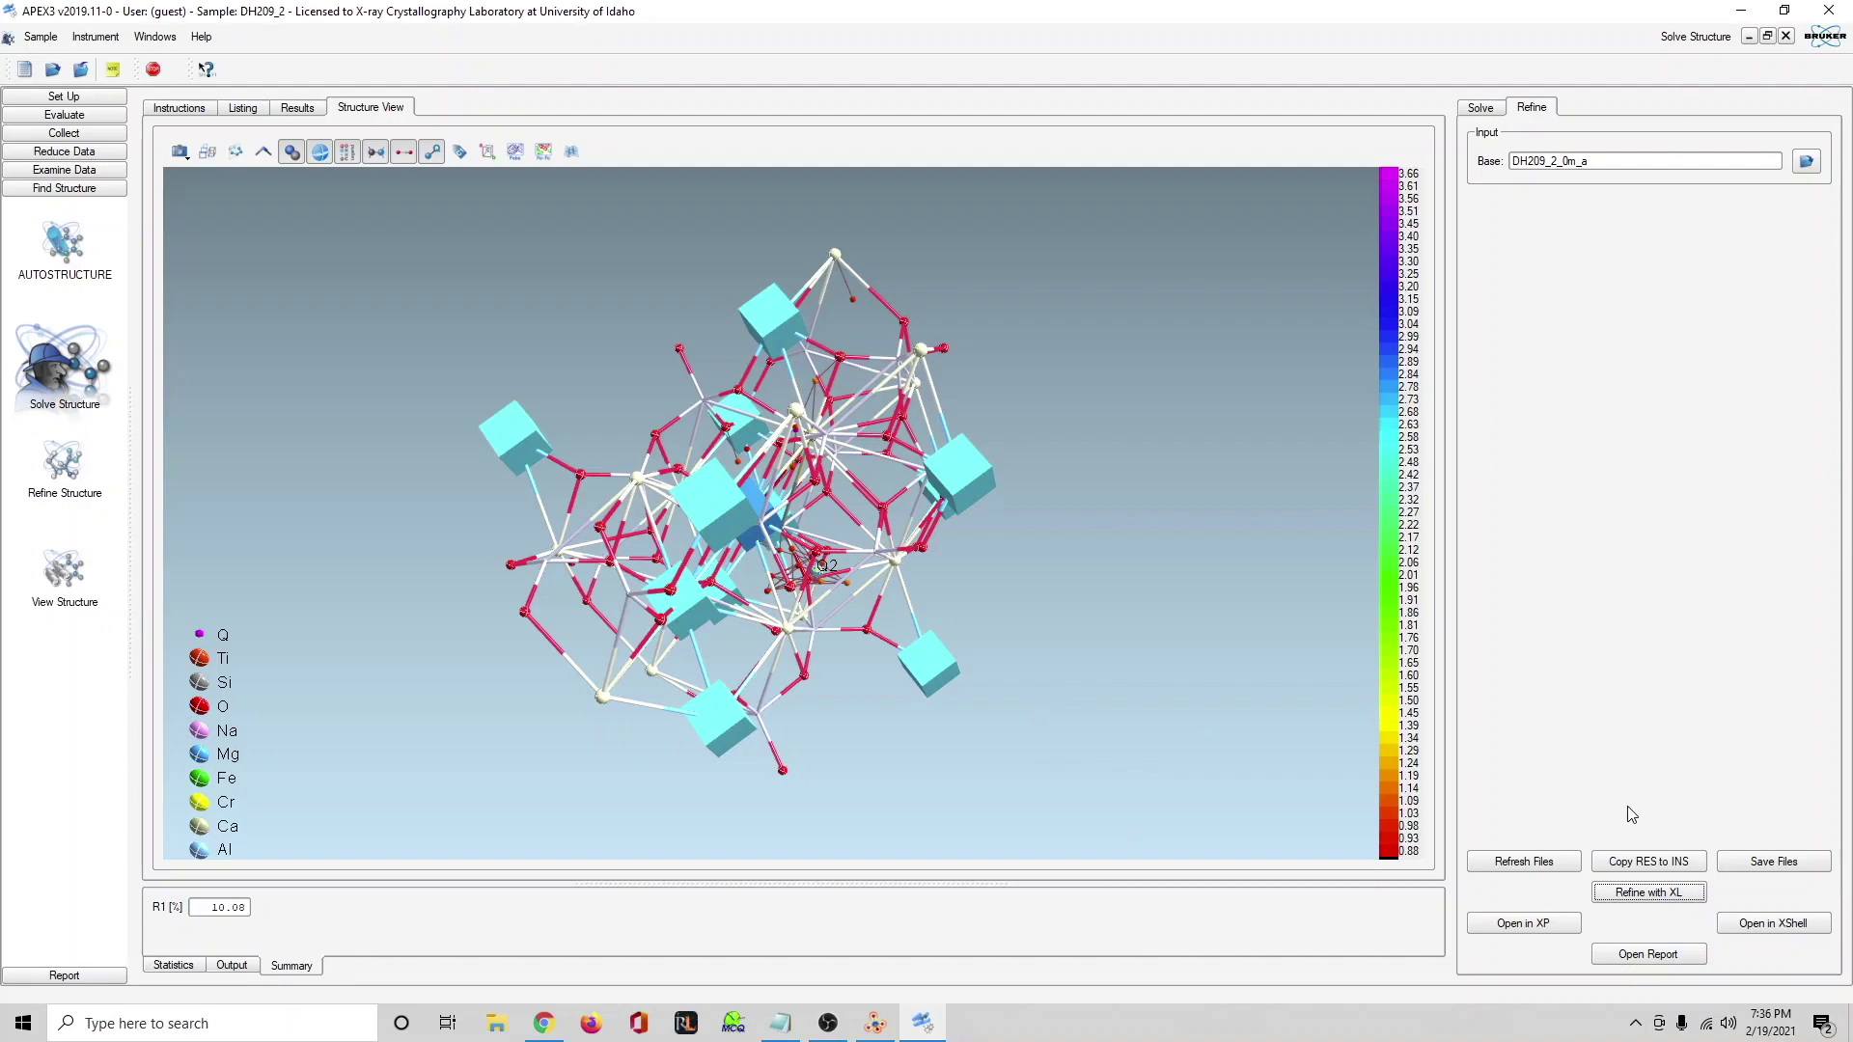
left_click(1598, 859)
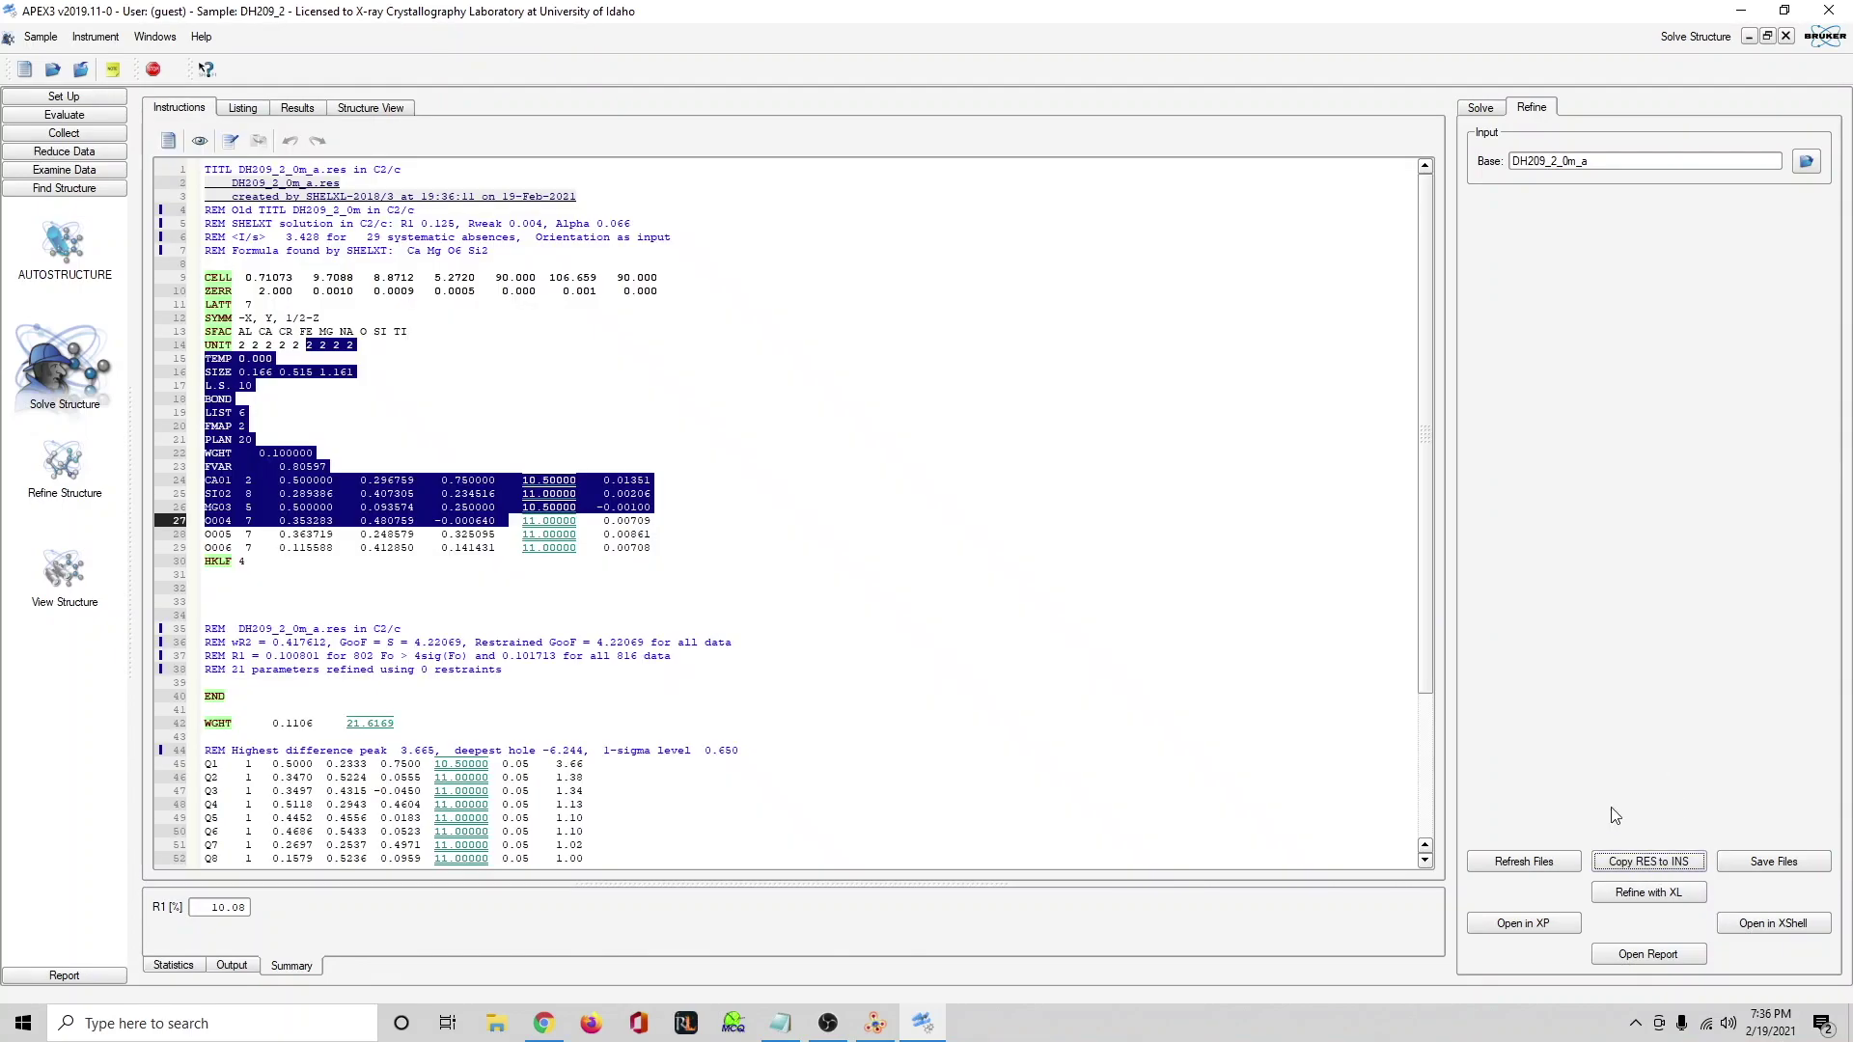
scroll(910, 605, "down", 2)
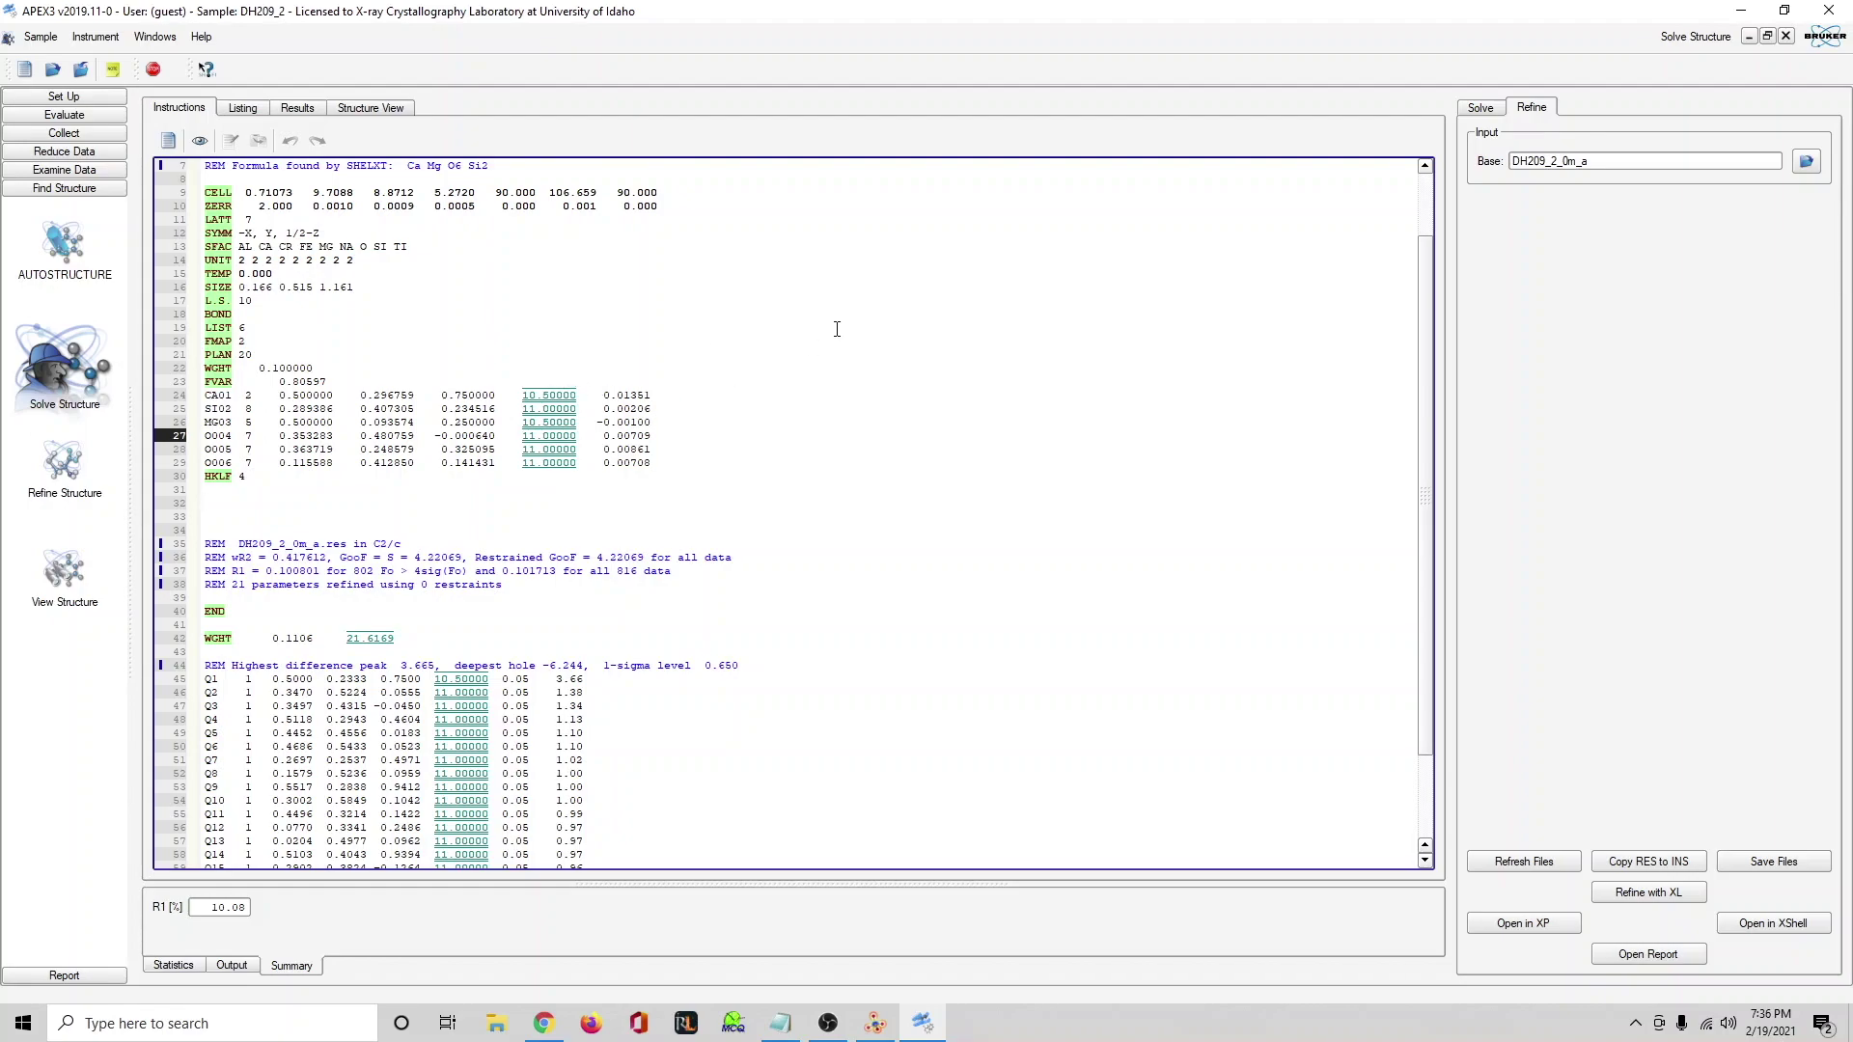
scroll(422, 411, "up", 2)
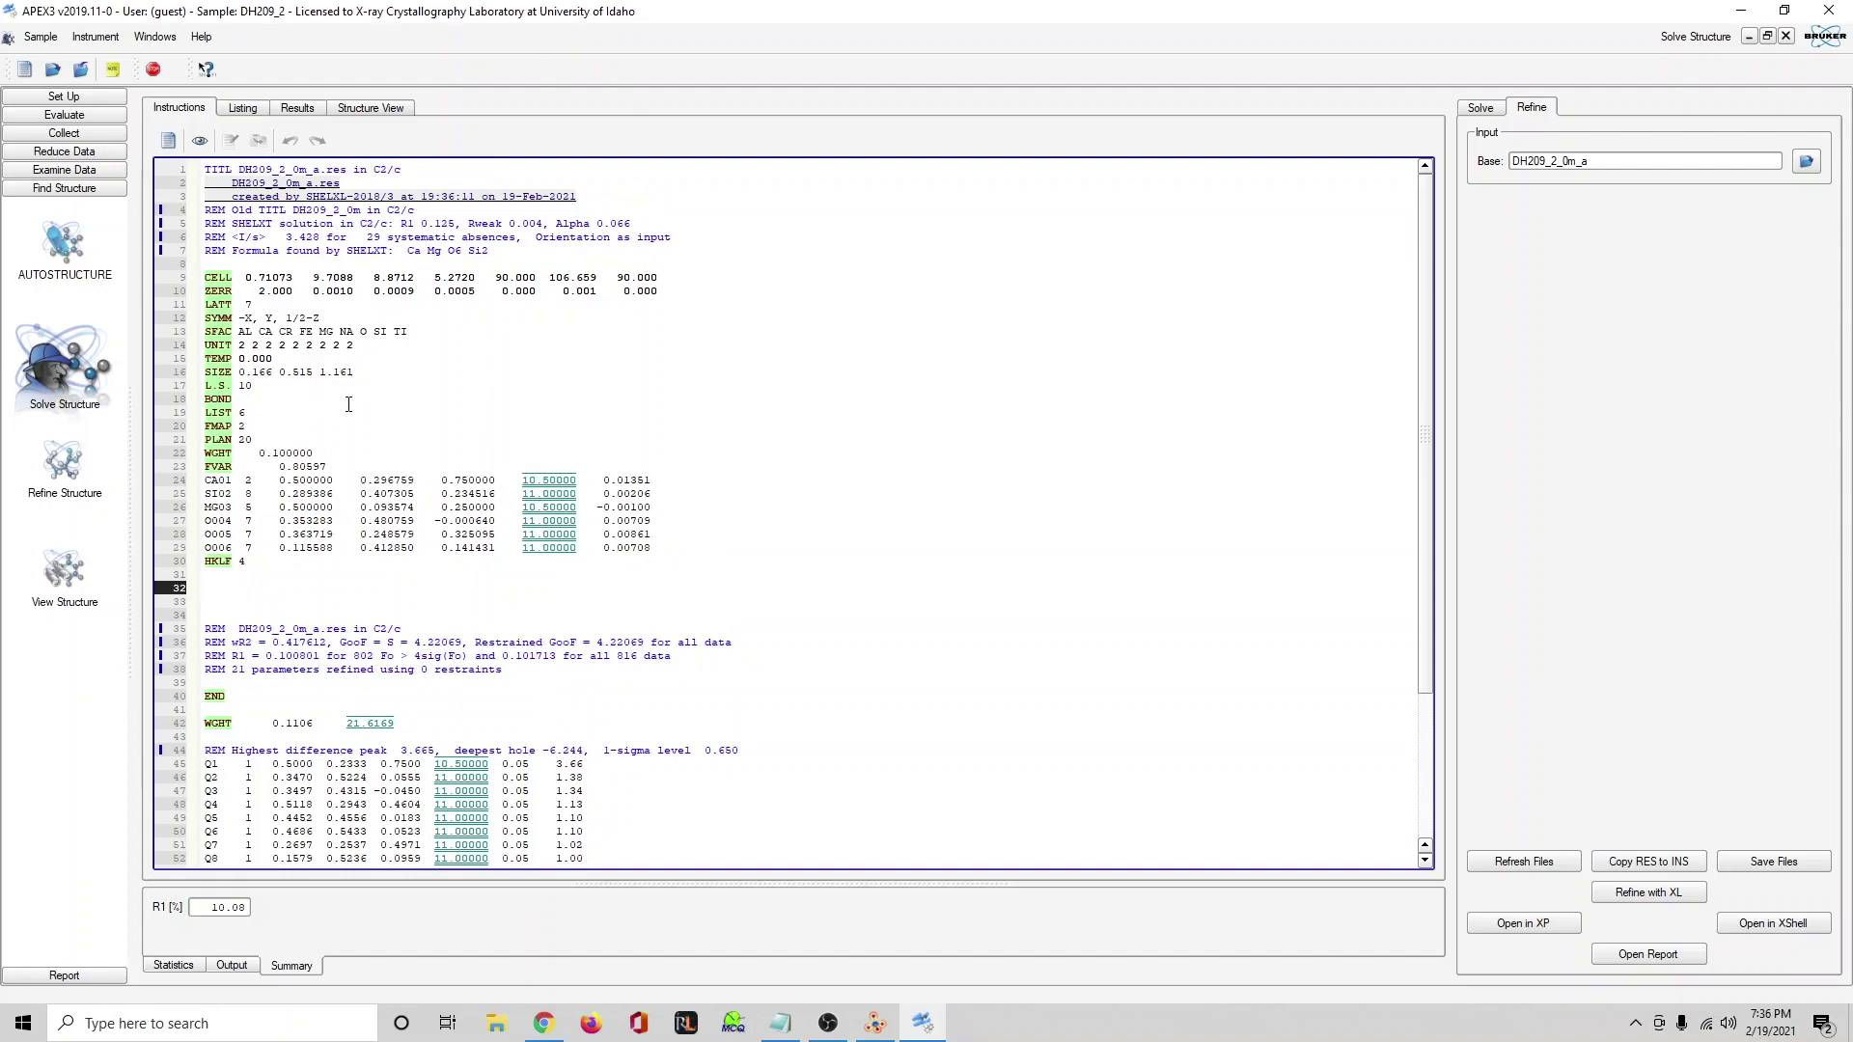
left_click(416, 333)
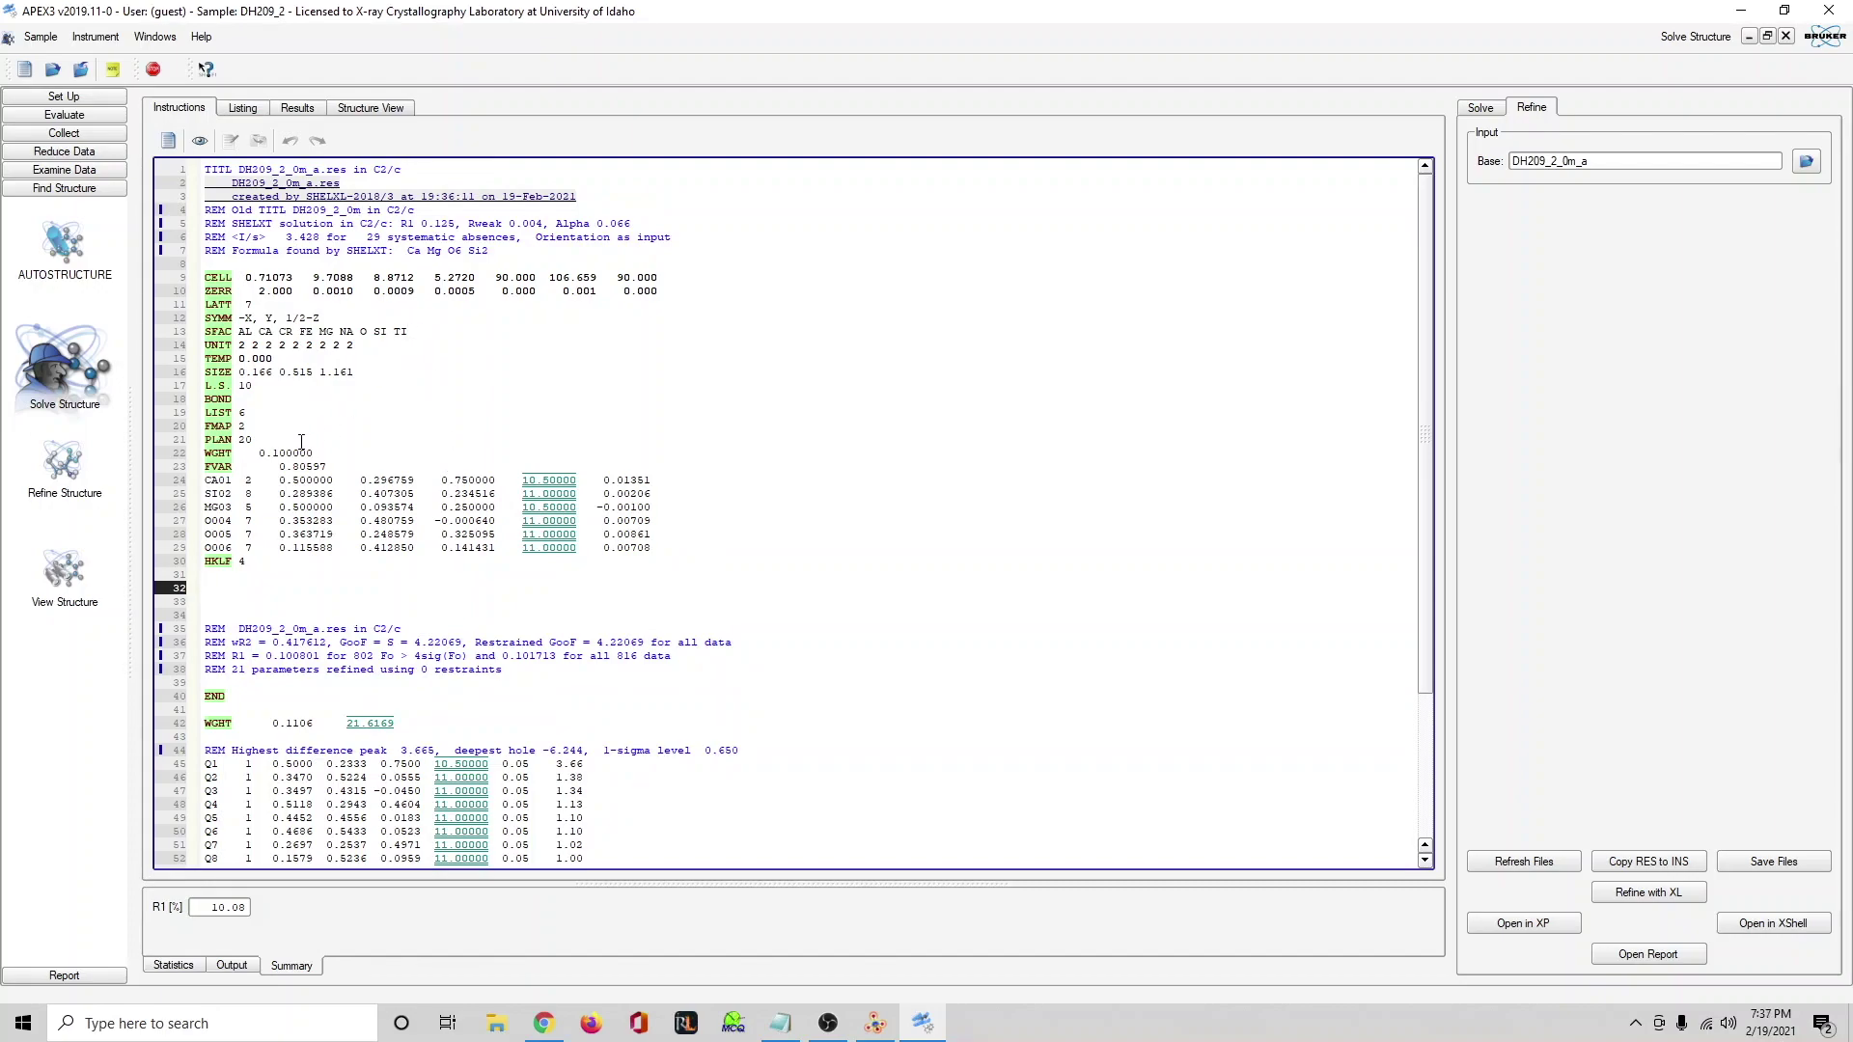
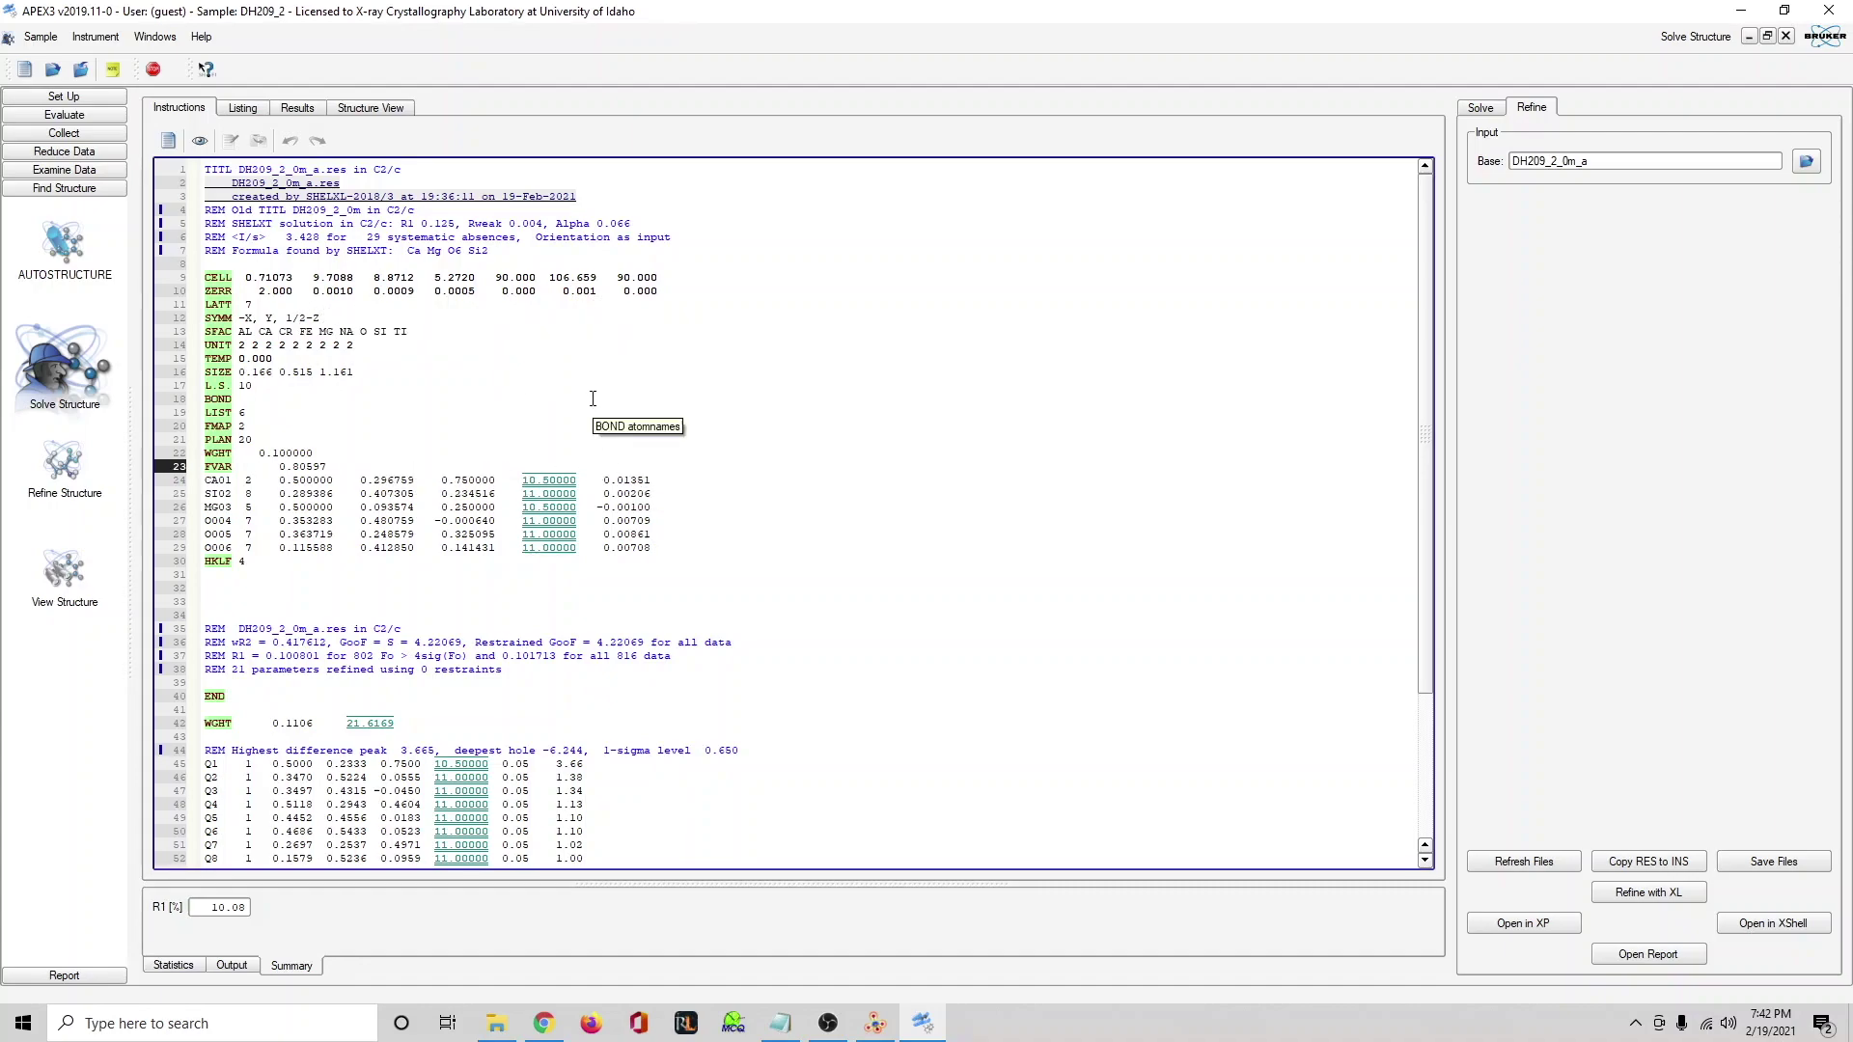
Compare the Mg03 and Si02 atom sites in the instructions with the pyroxene site formula in the DH209_apfu note in Notepad.
double_click(205, 507)
left_click(780, 1023)
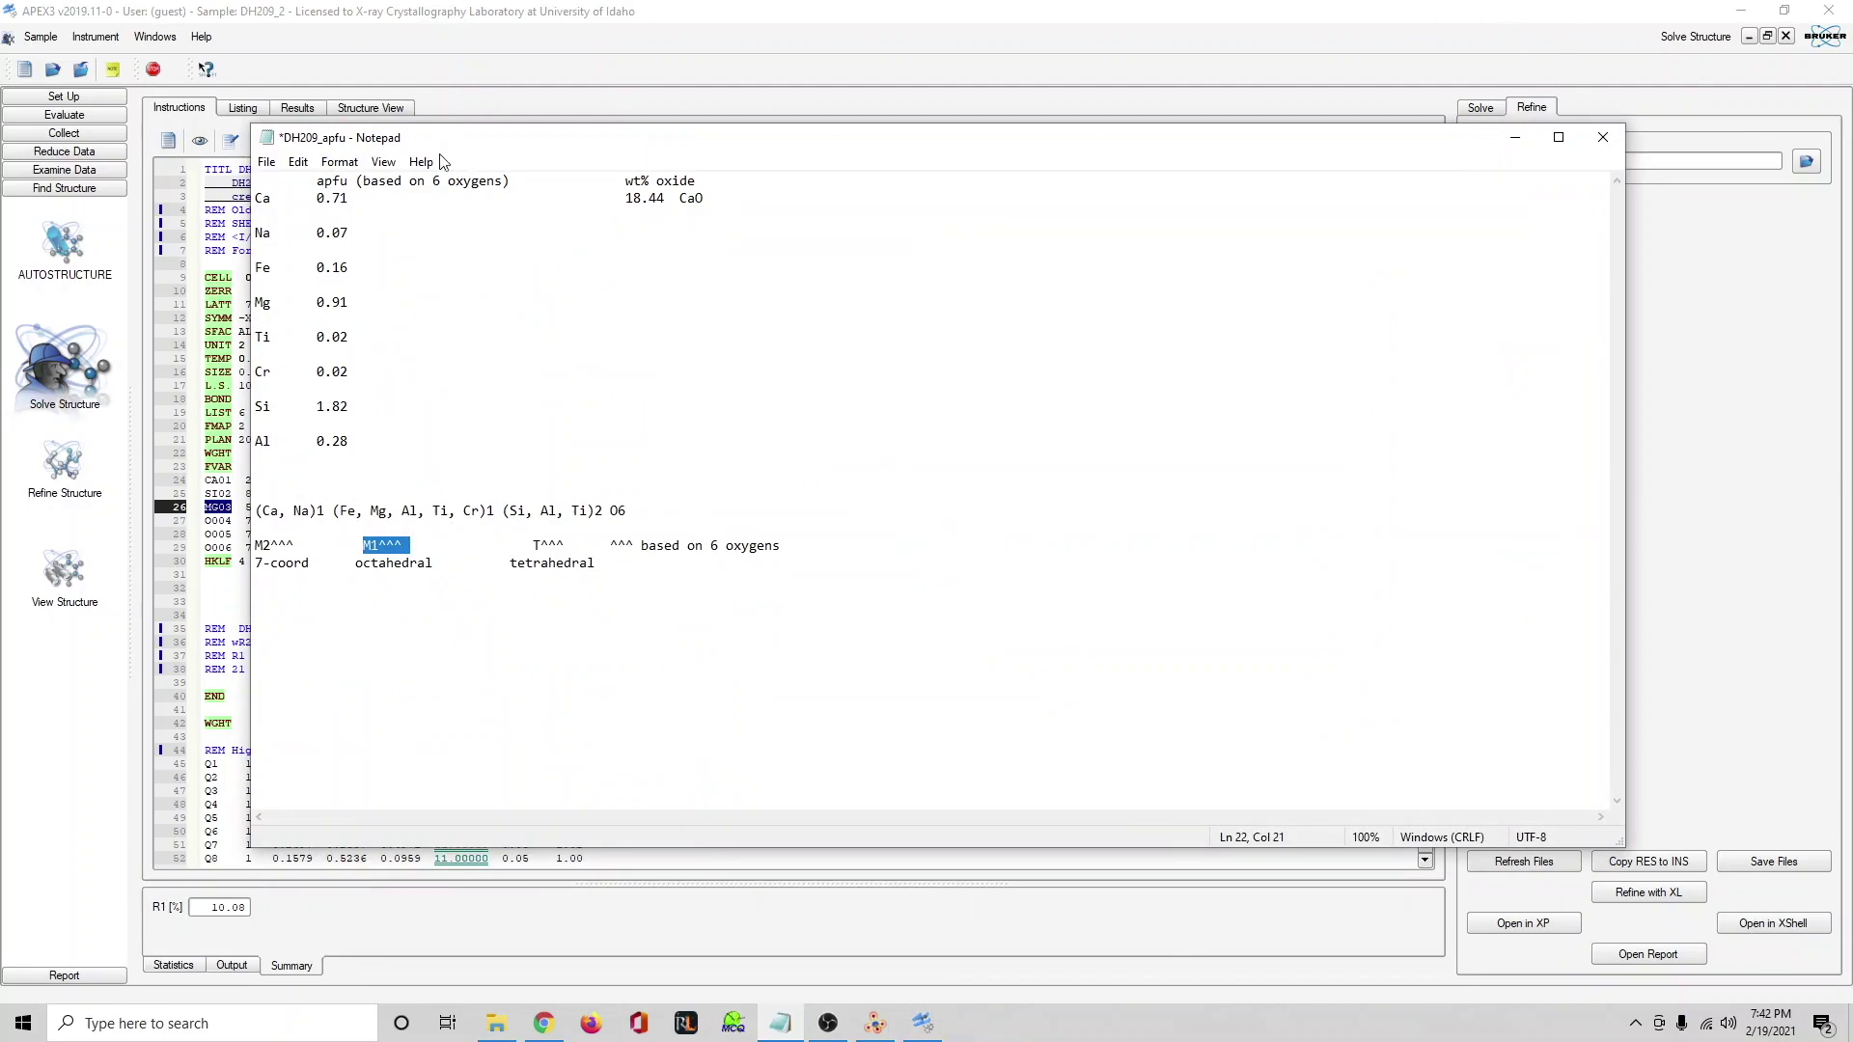
left_click(1514, 137)
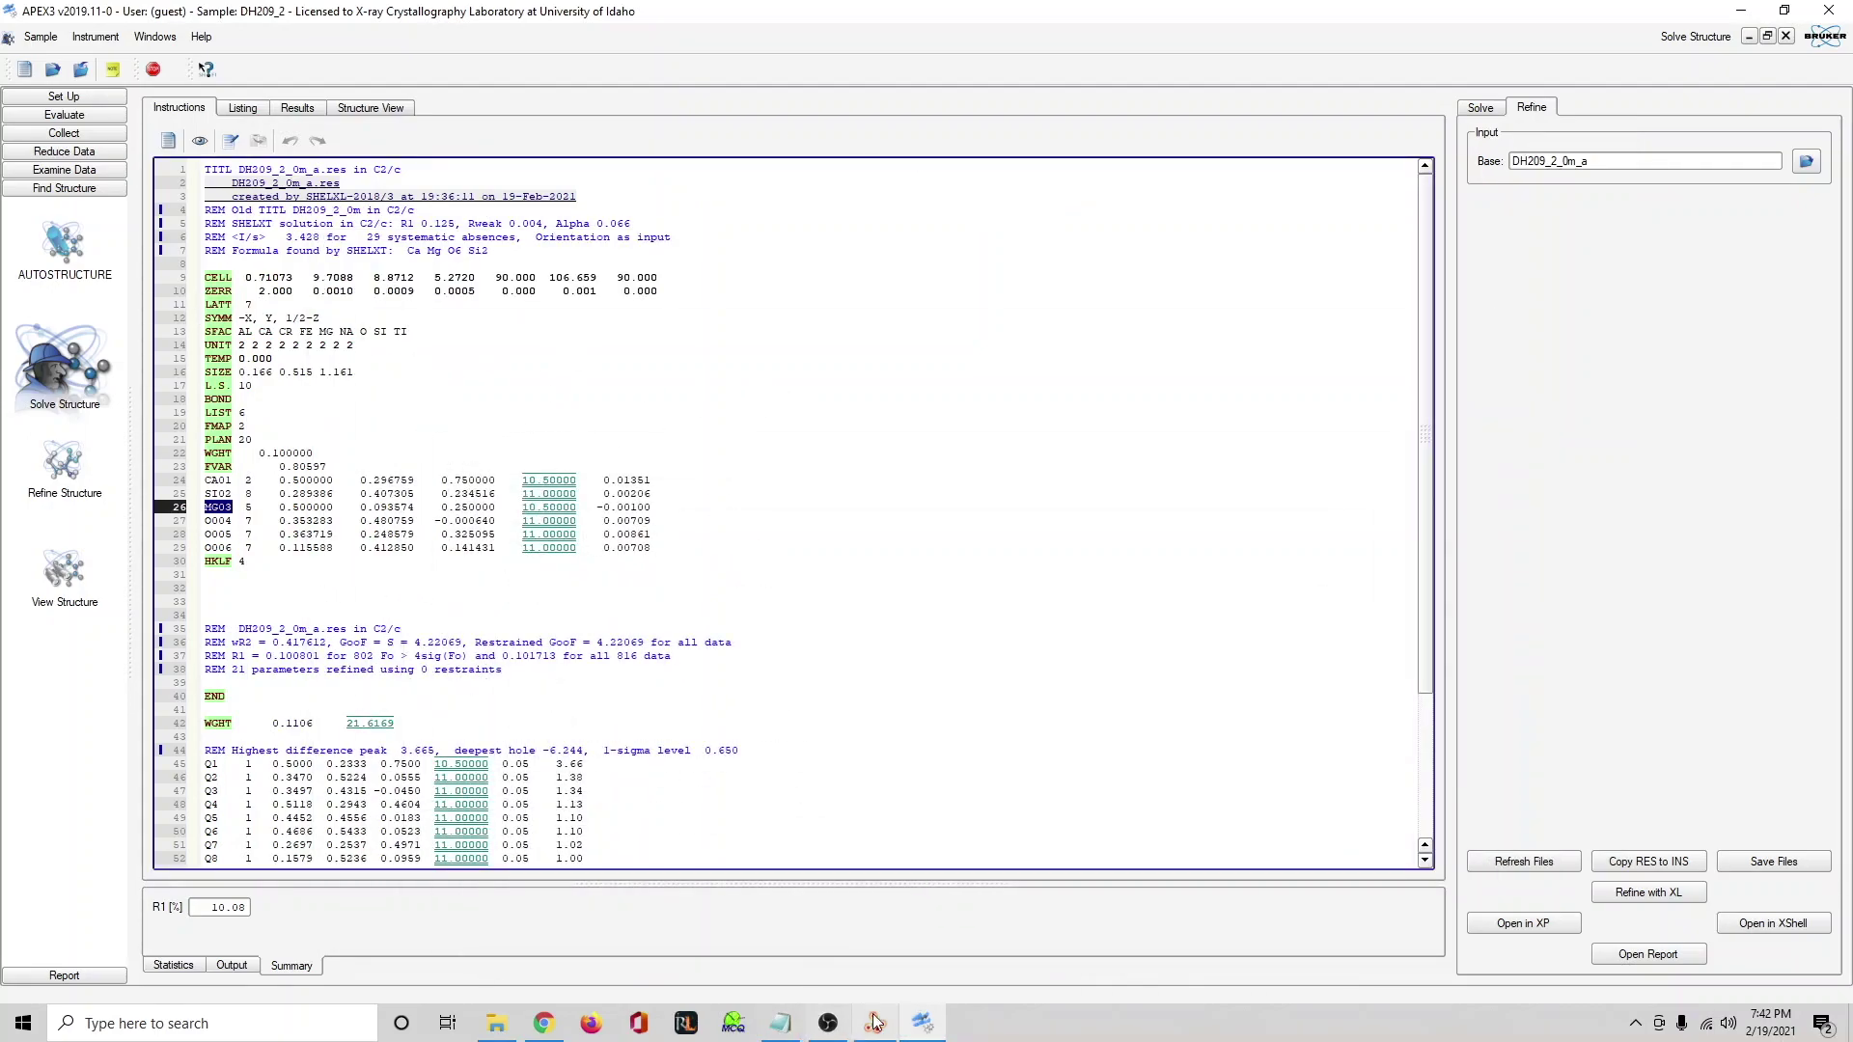
left_click(780, 1023)
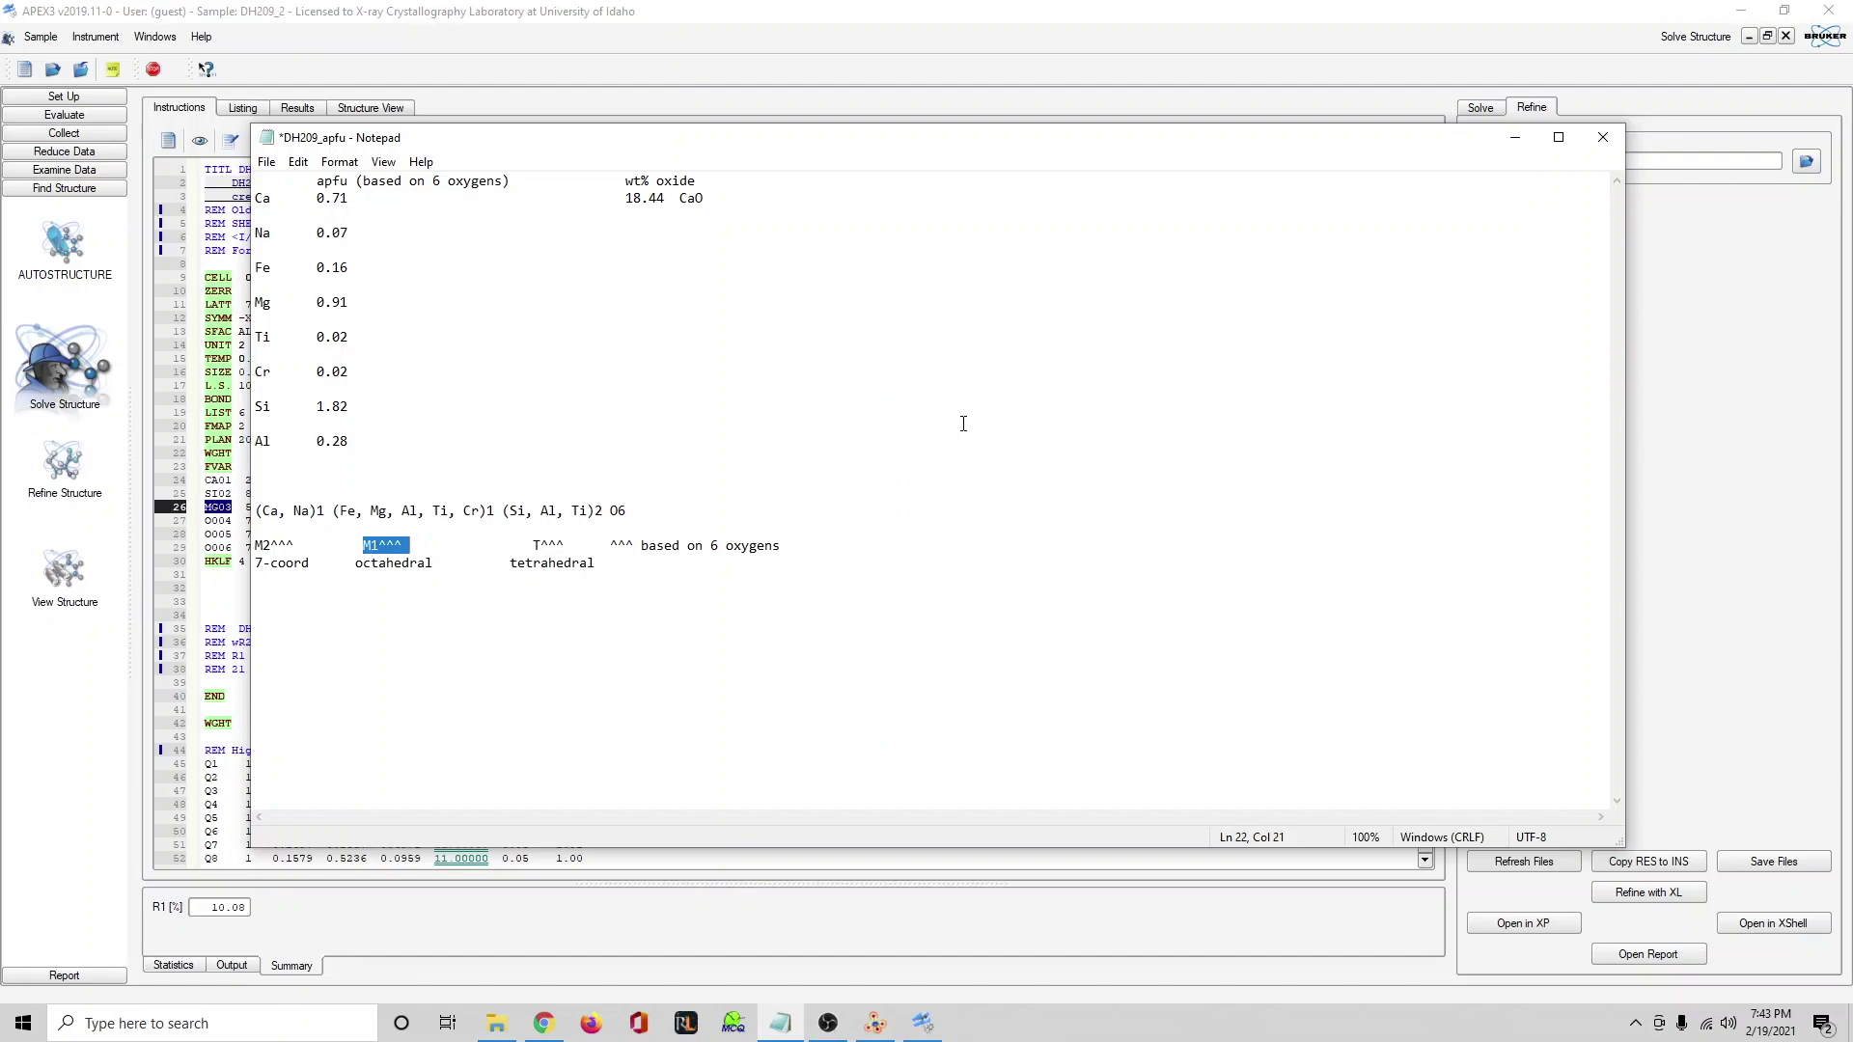
left_click(1515, 138)
left_click(205, 494)
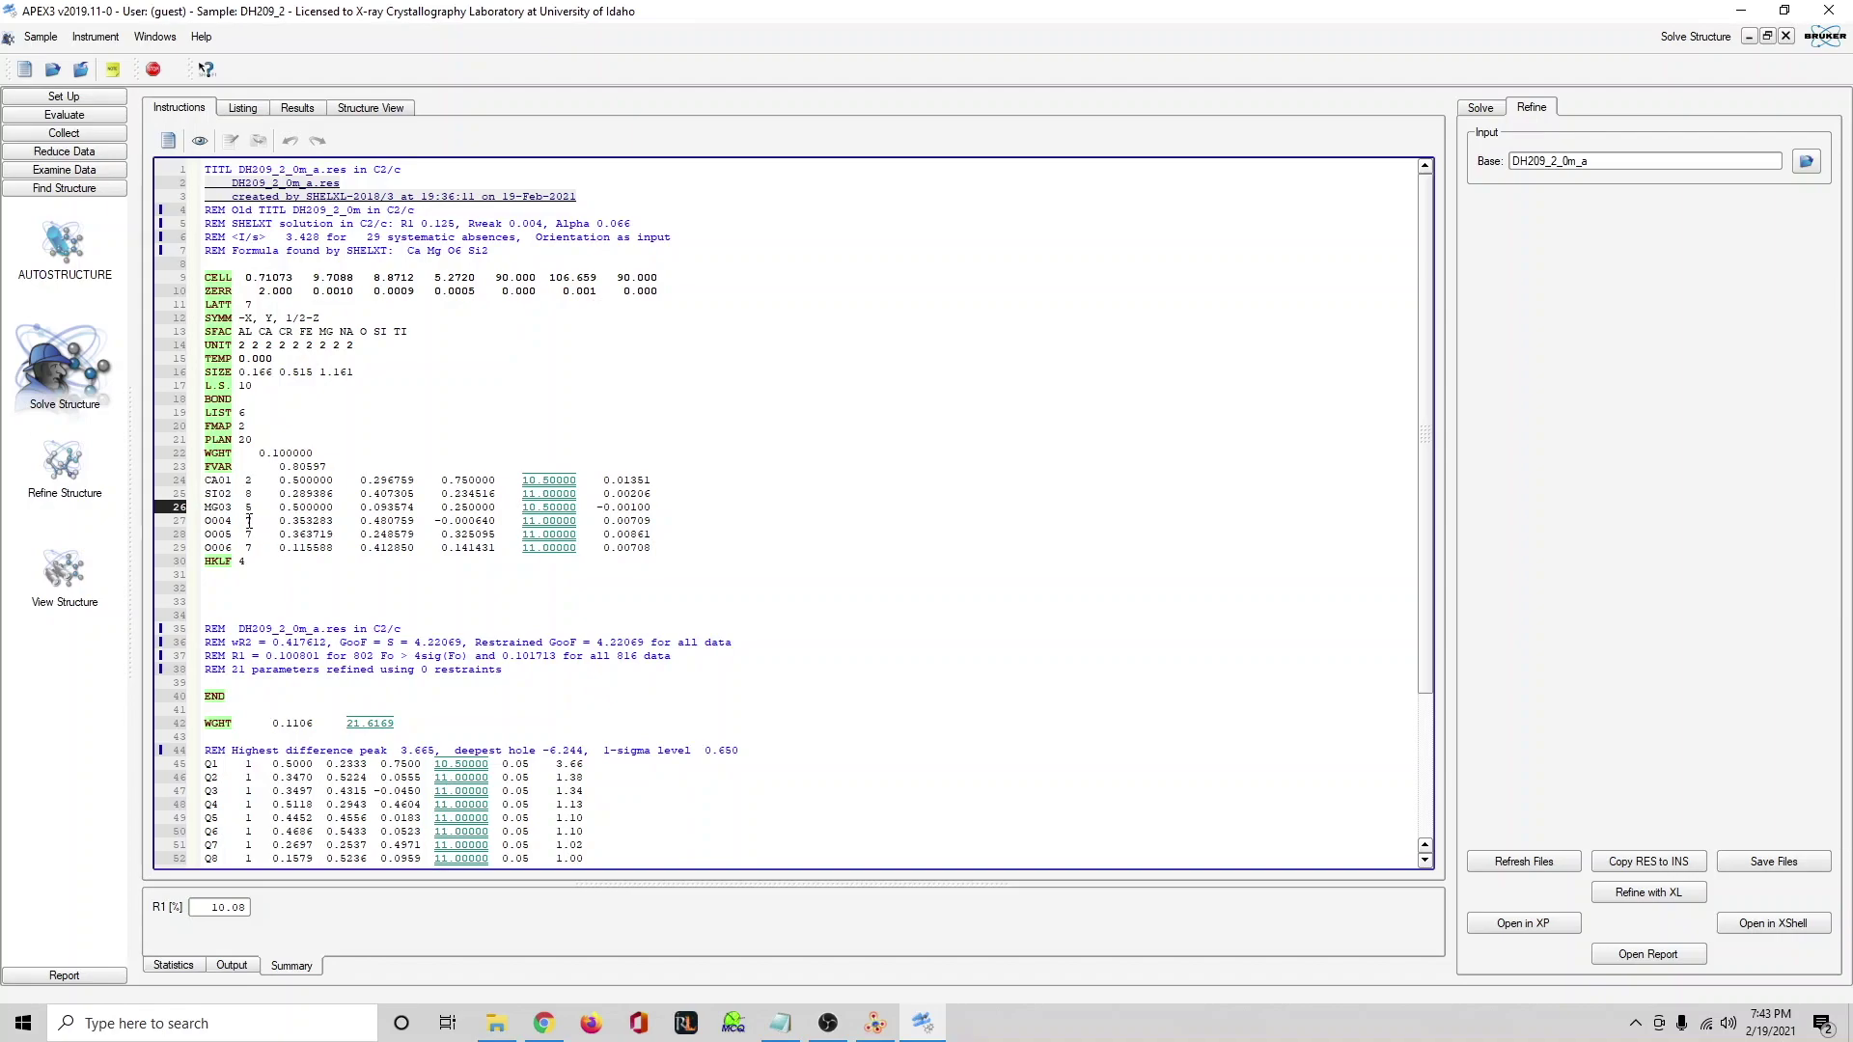
left_click(676, 516)
Review the refinement listing around the final structure factor calculation, atomic displacements and analysis of variance.
left_click(244, 108)
scroll(772, 483, "down", 8)
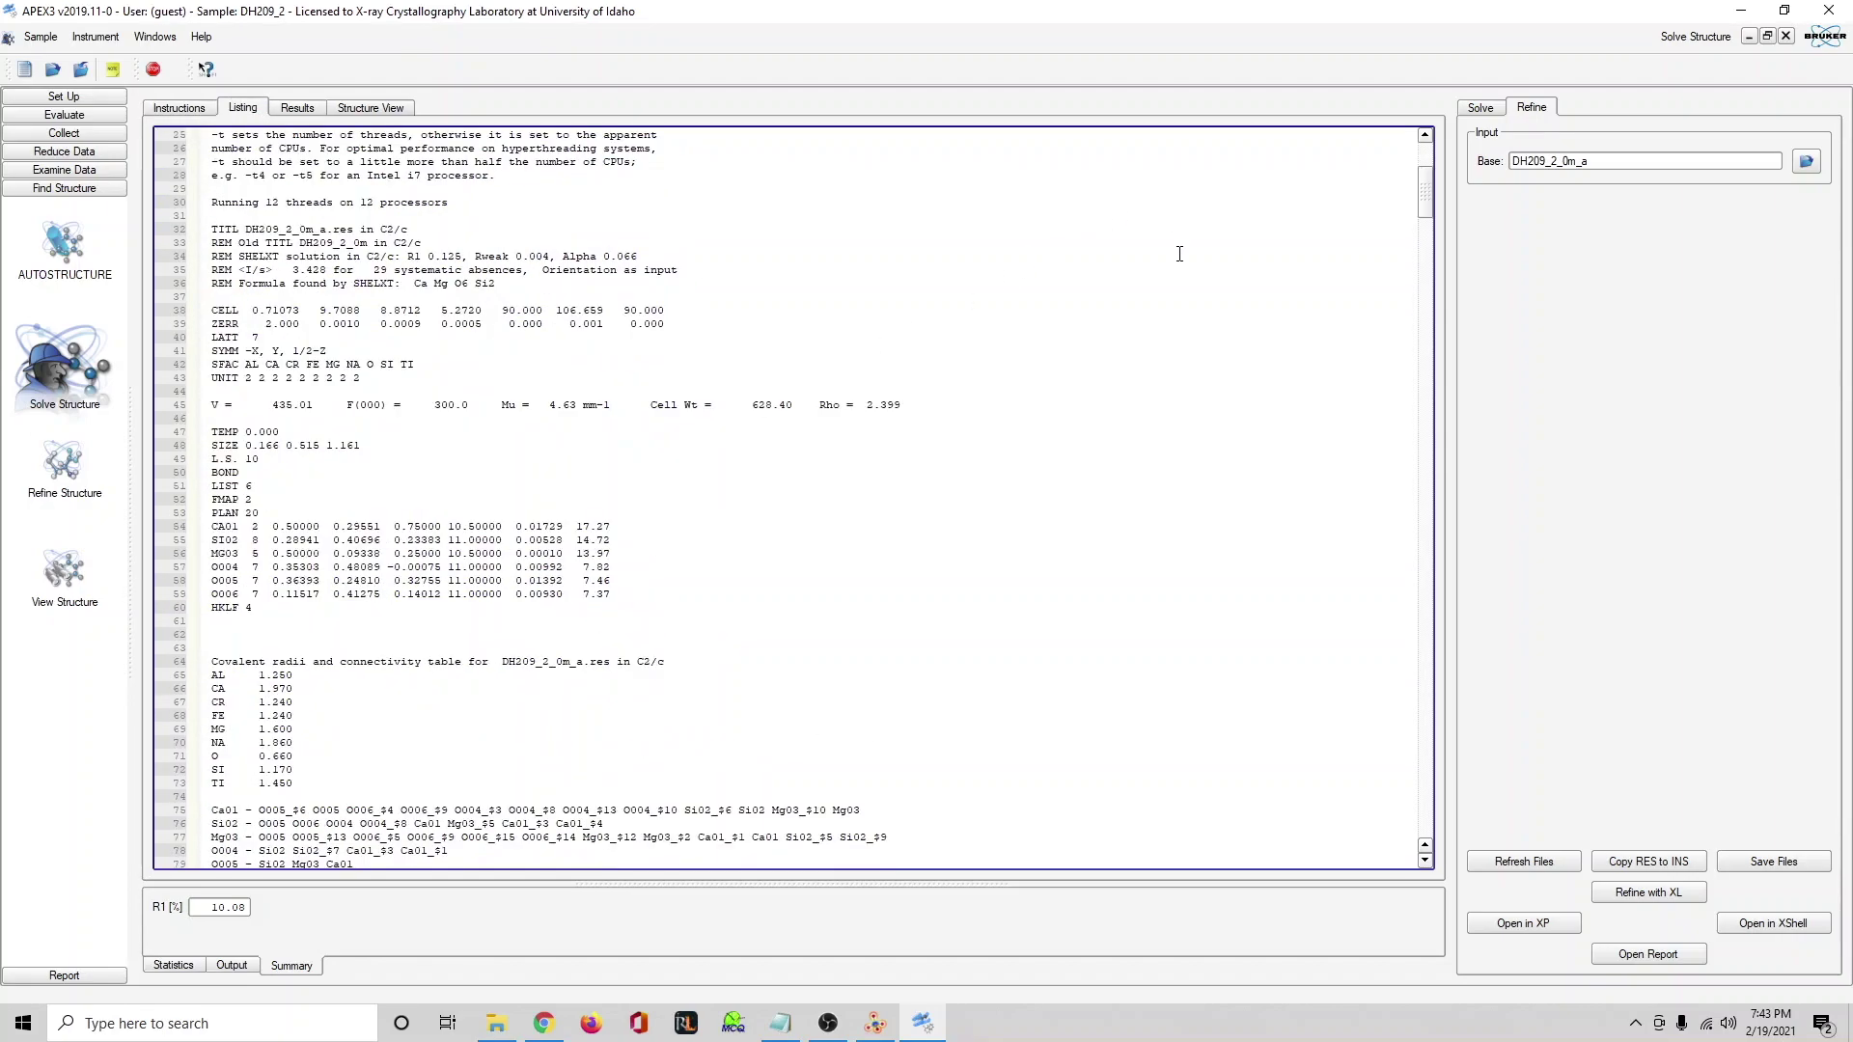
left_click_drag(1426, 188, 1460, 571)
scroll(697, 537, "up", 6)
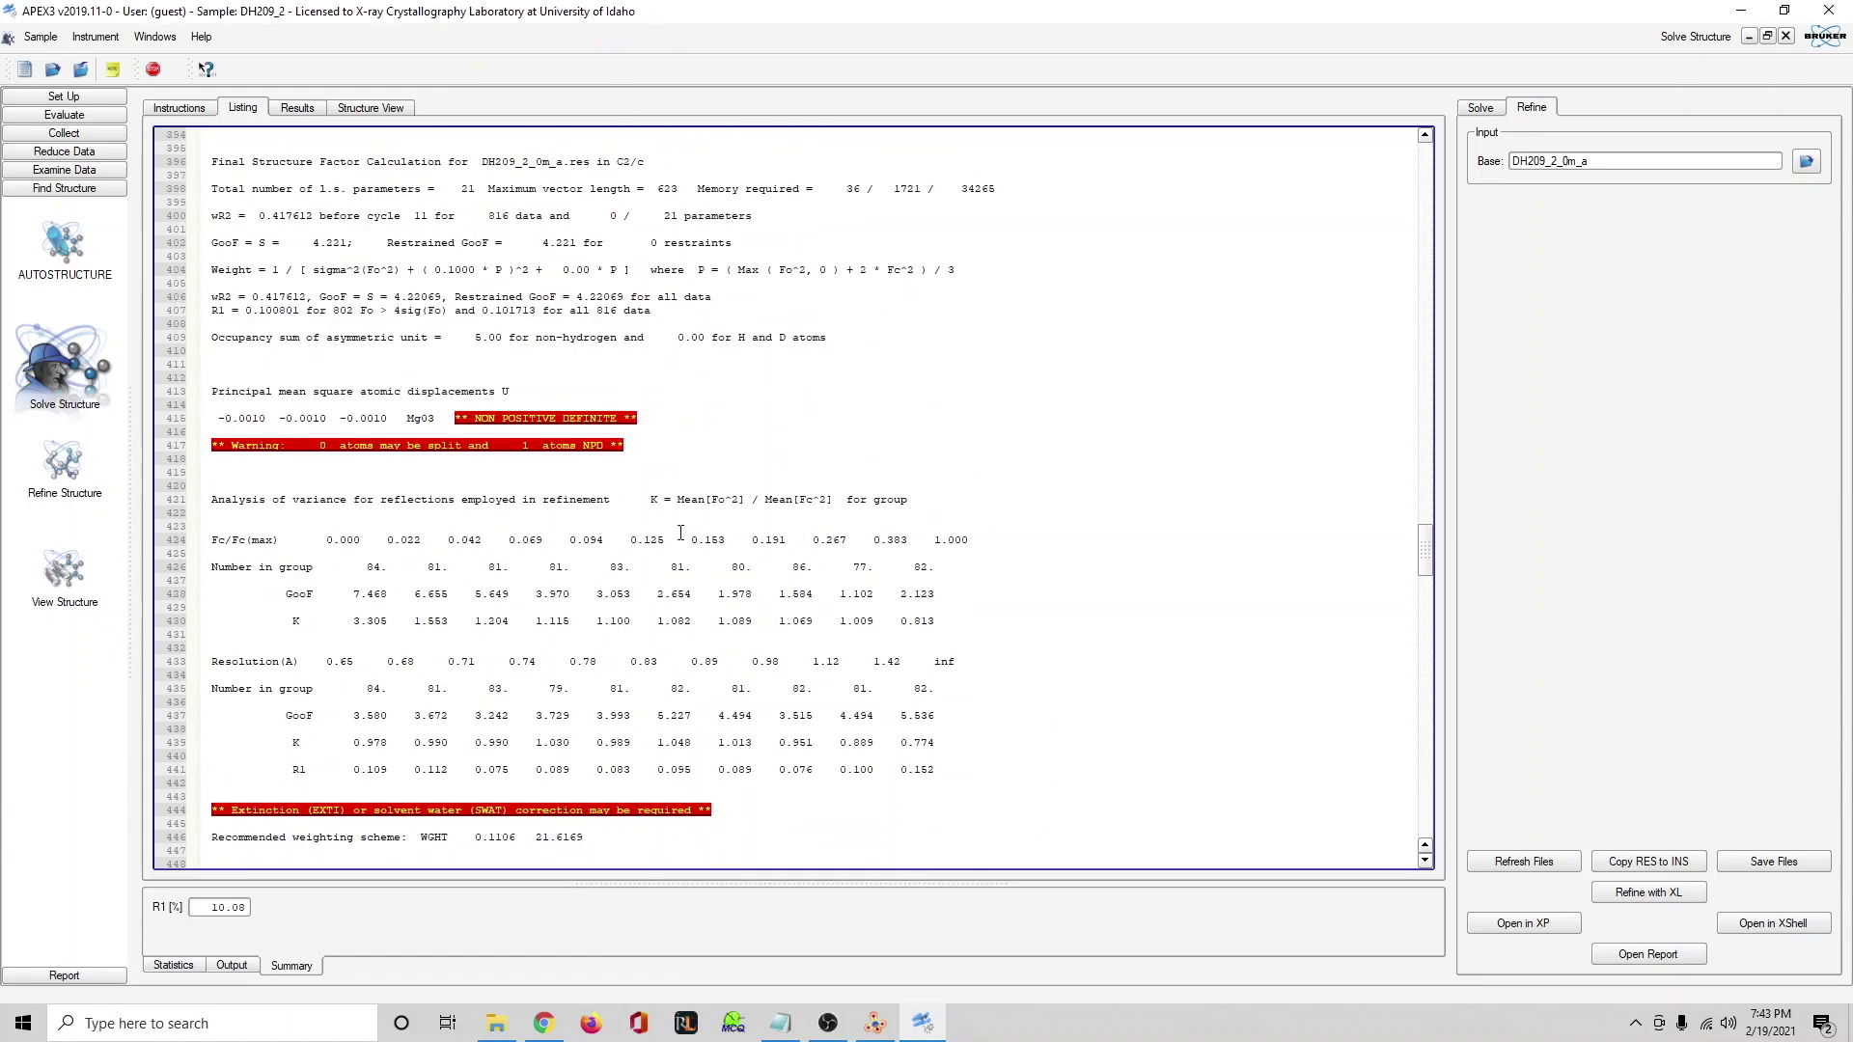
scroll(787, 492, "up", 11)
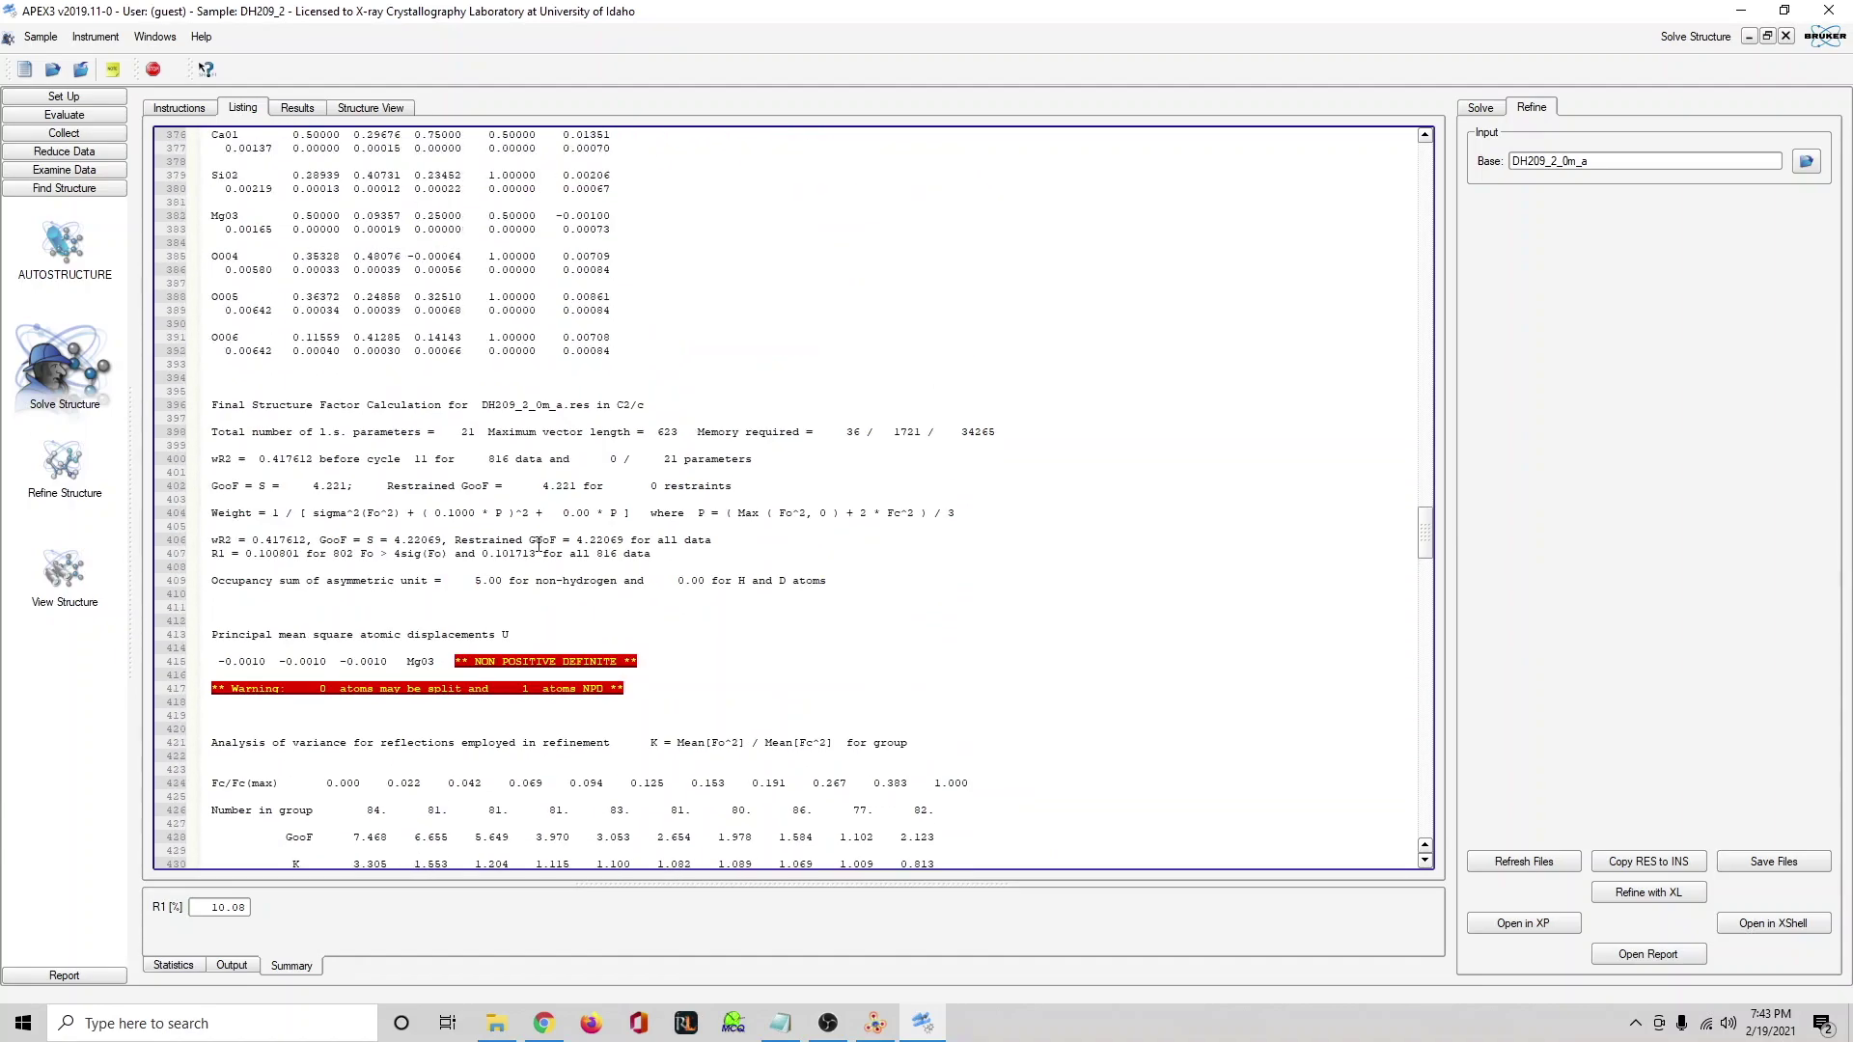
Examine the bond lengths and angles in the refinement listing for the Ca01, Si02 and Mg03 sites.
left_click_drag(1426, 513, 1395, 642)
scroll(860, 549, "down", 3)
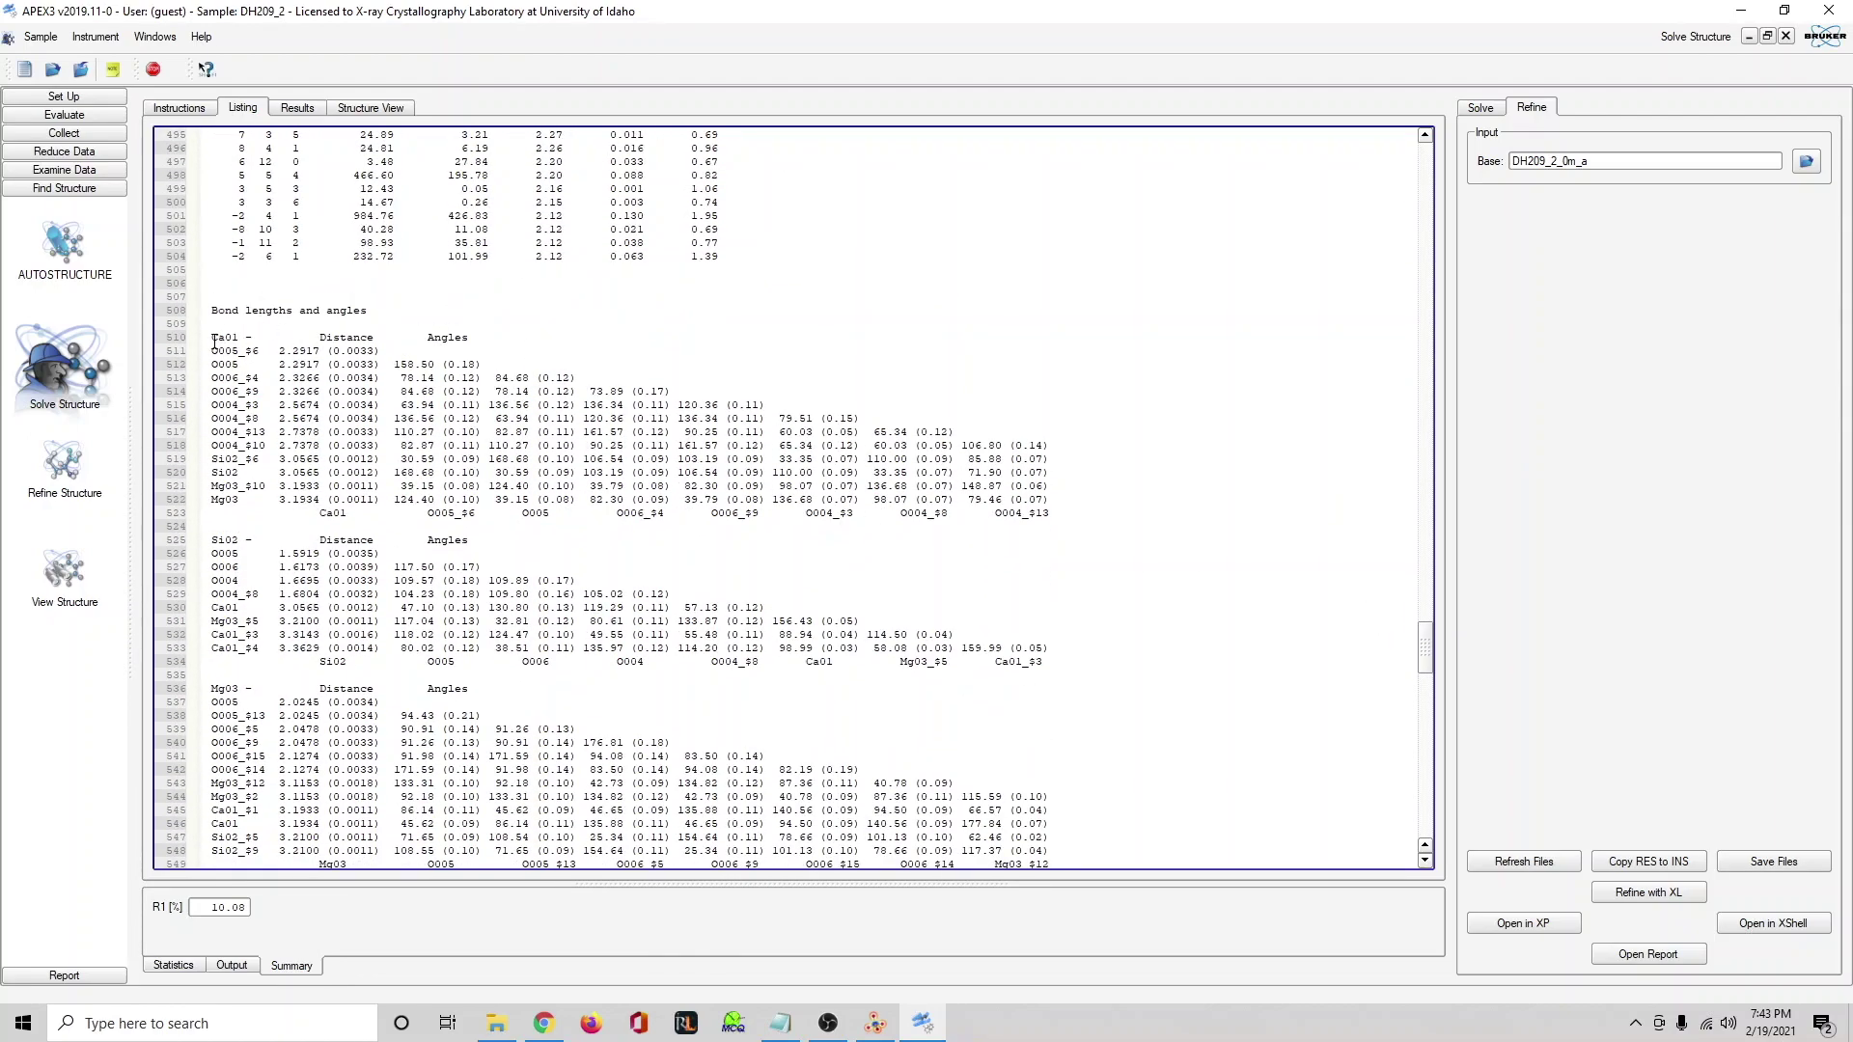
left_click_drag(211, 337, 580, 404)
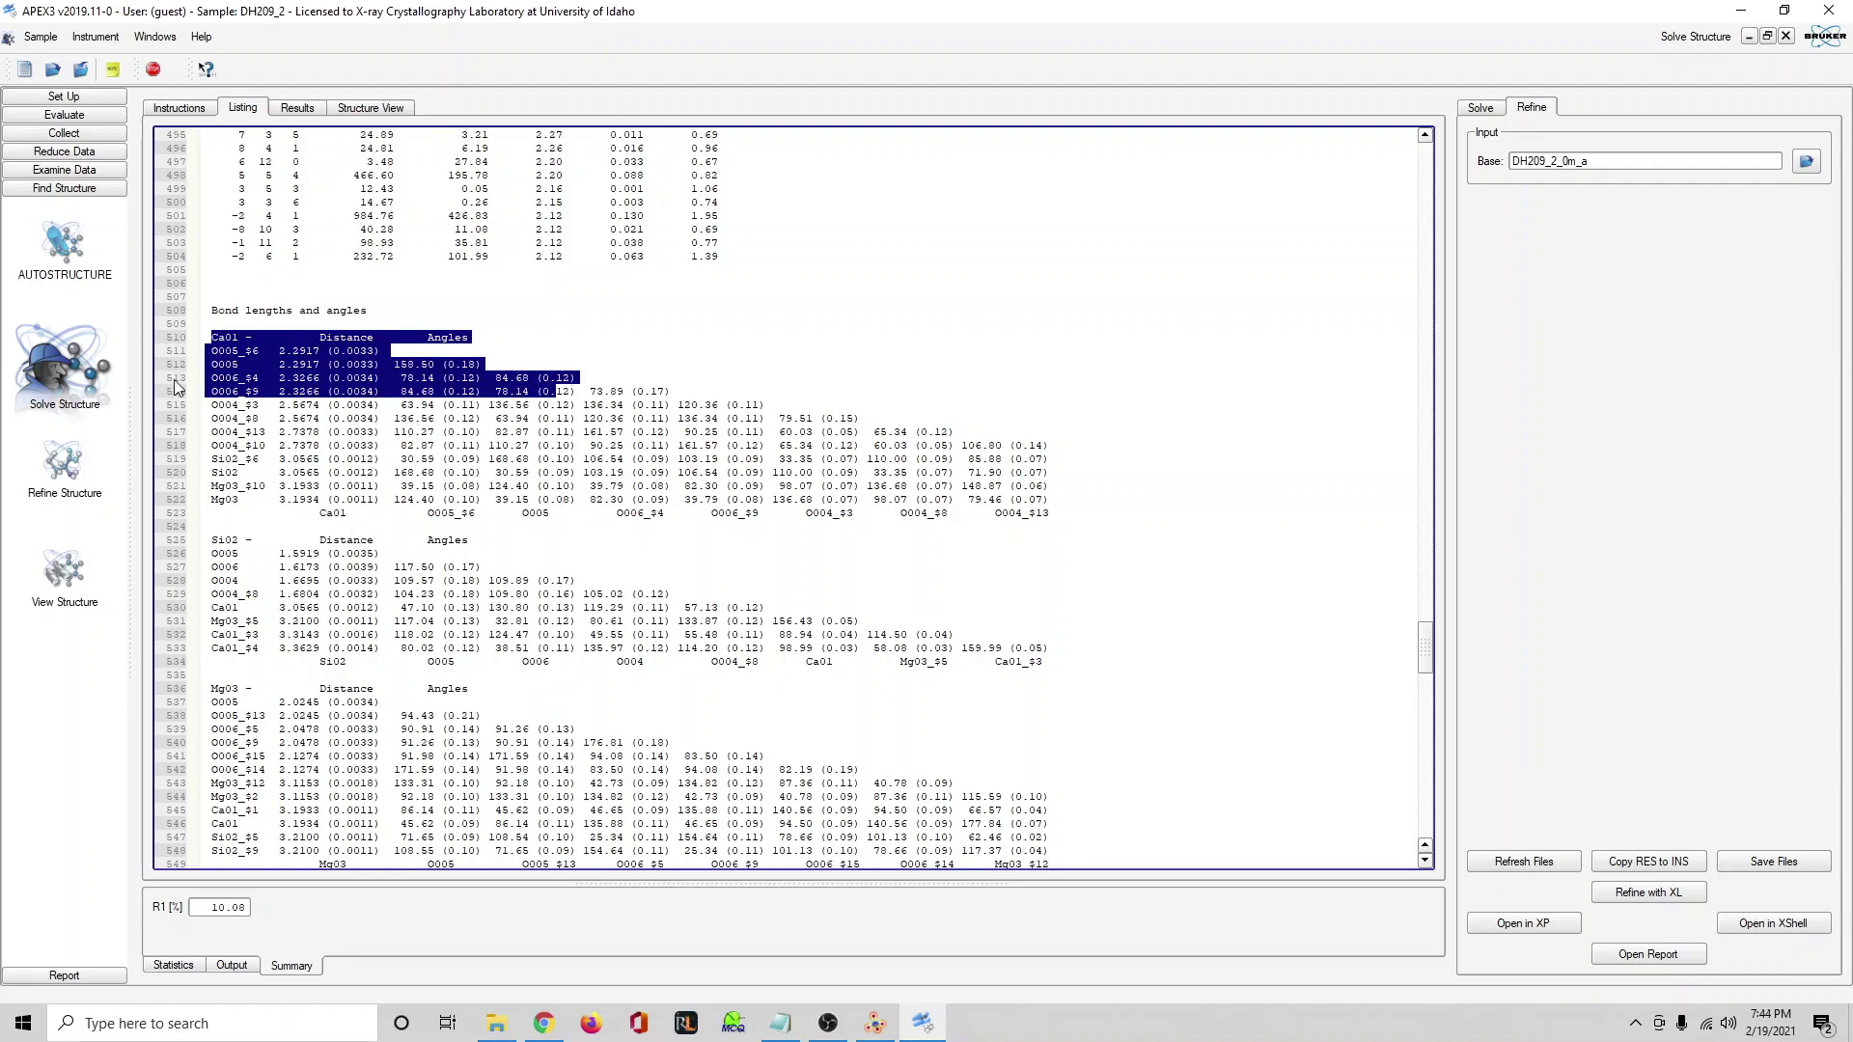
left_click(216, 339)
left_click_drag(214, 340, 319, 351)
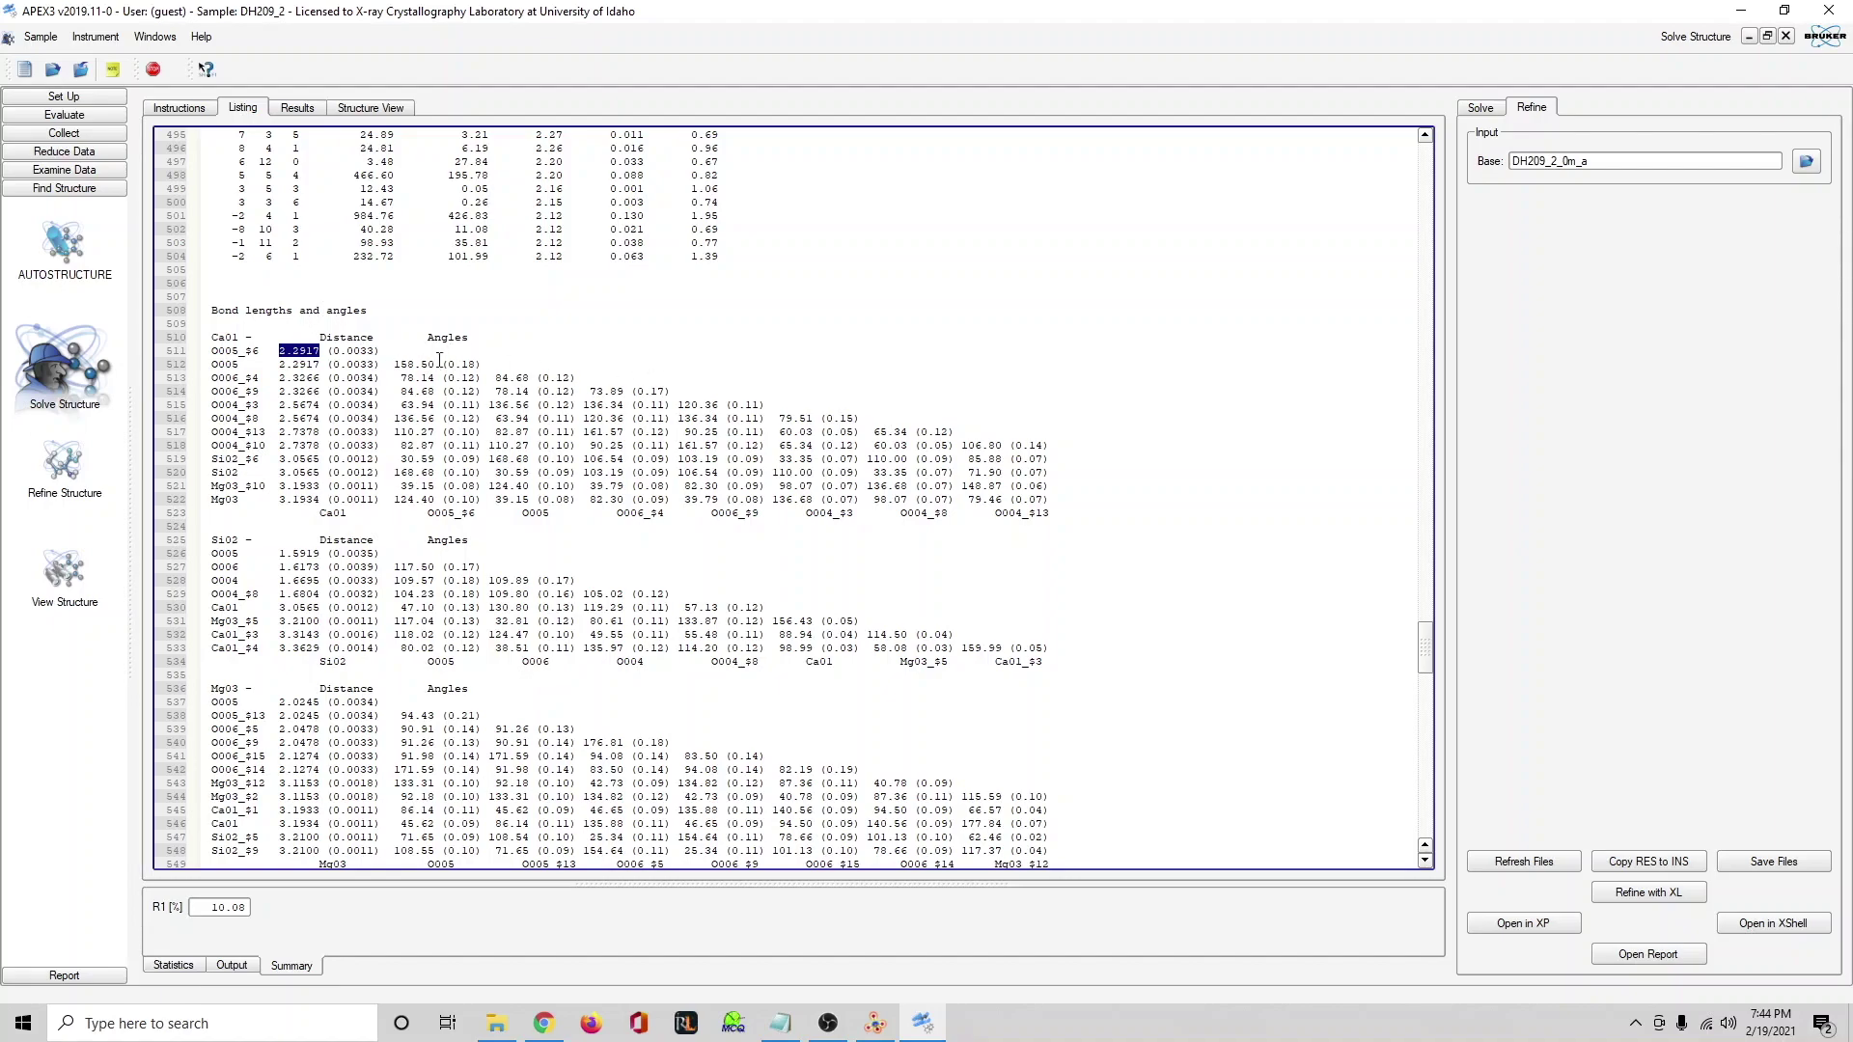
left_click_drag(220, 543, 337, 649)
left_click(214, 541)
scroll(544, 769, "down", 3)
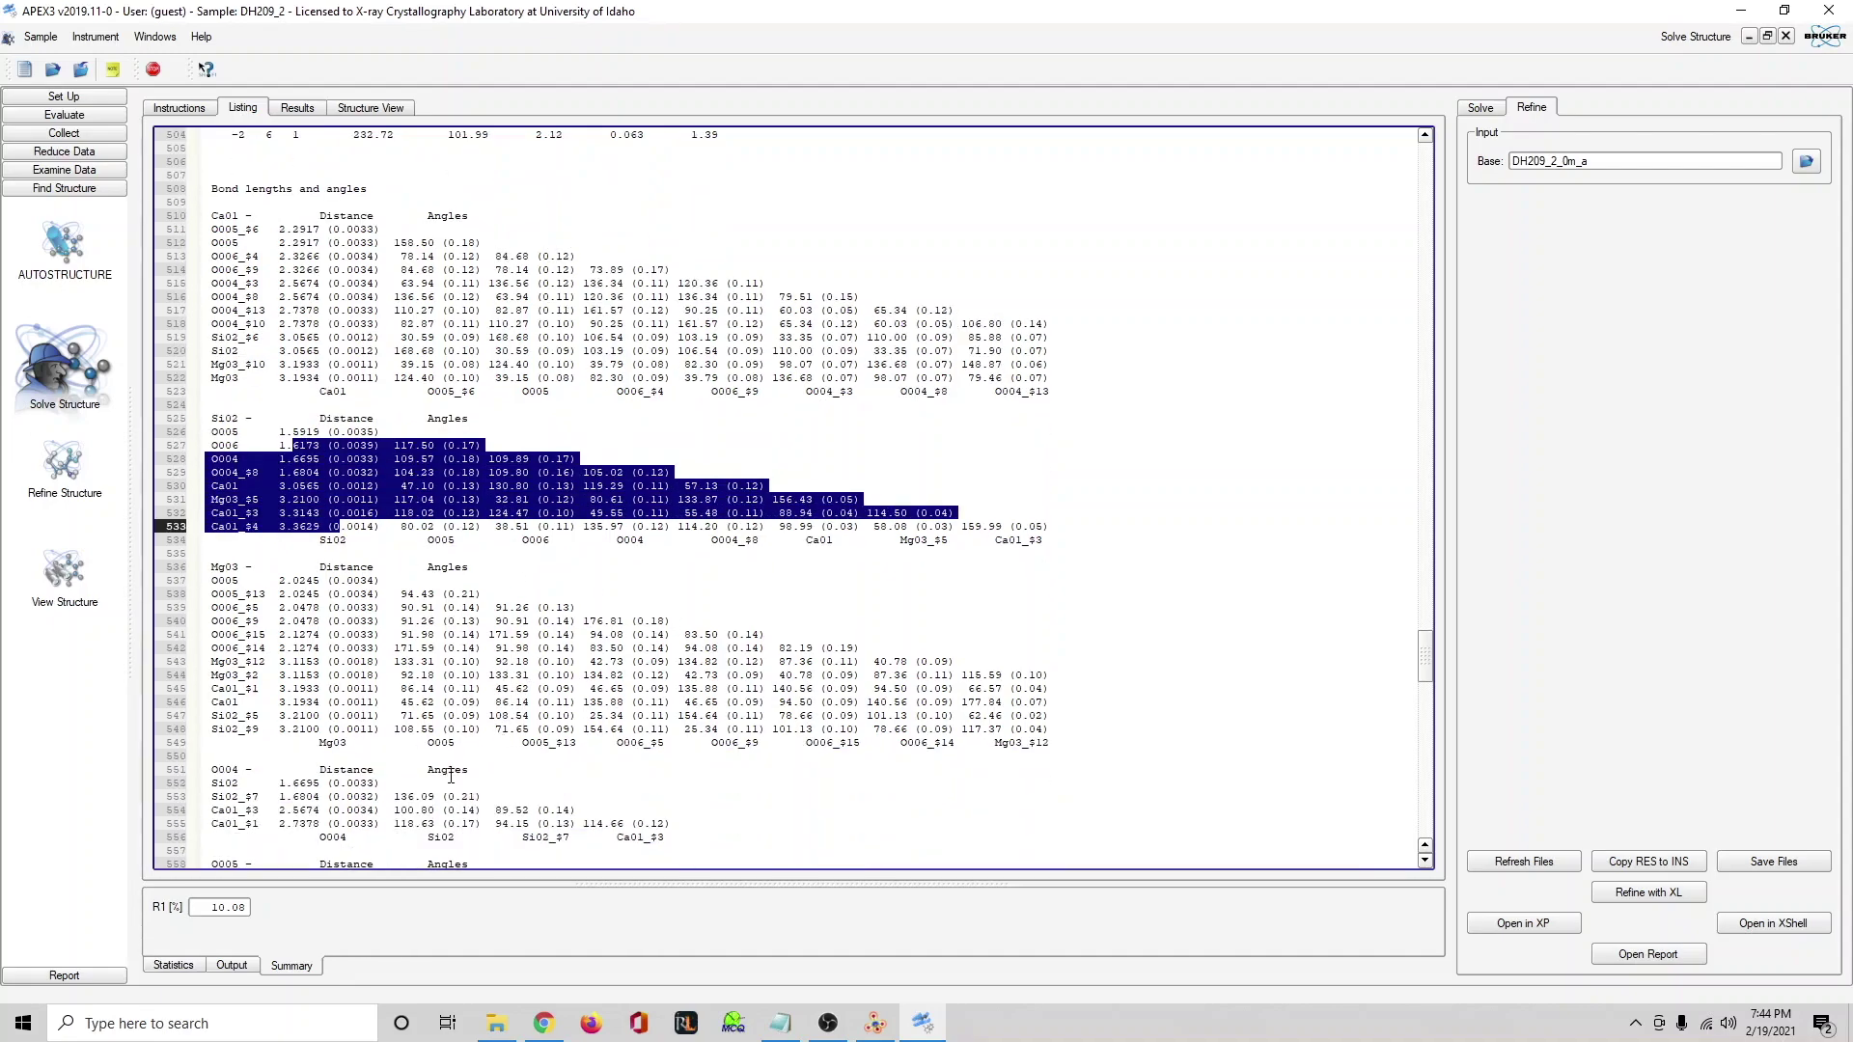
left_click_drag(206, 562, 320, 648)
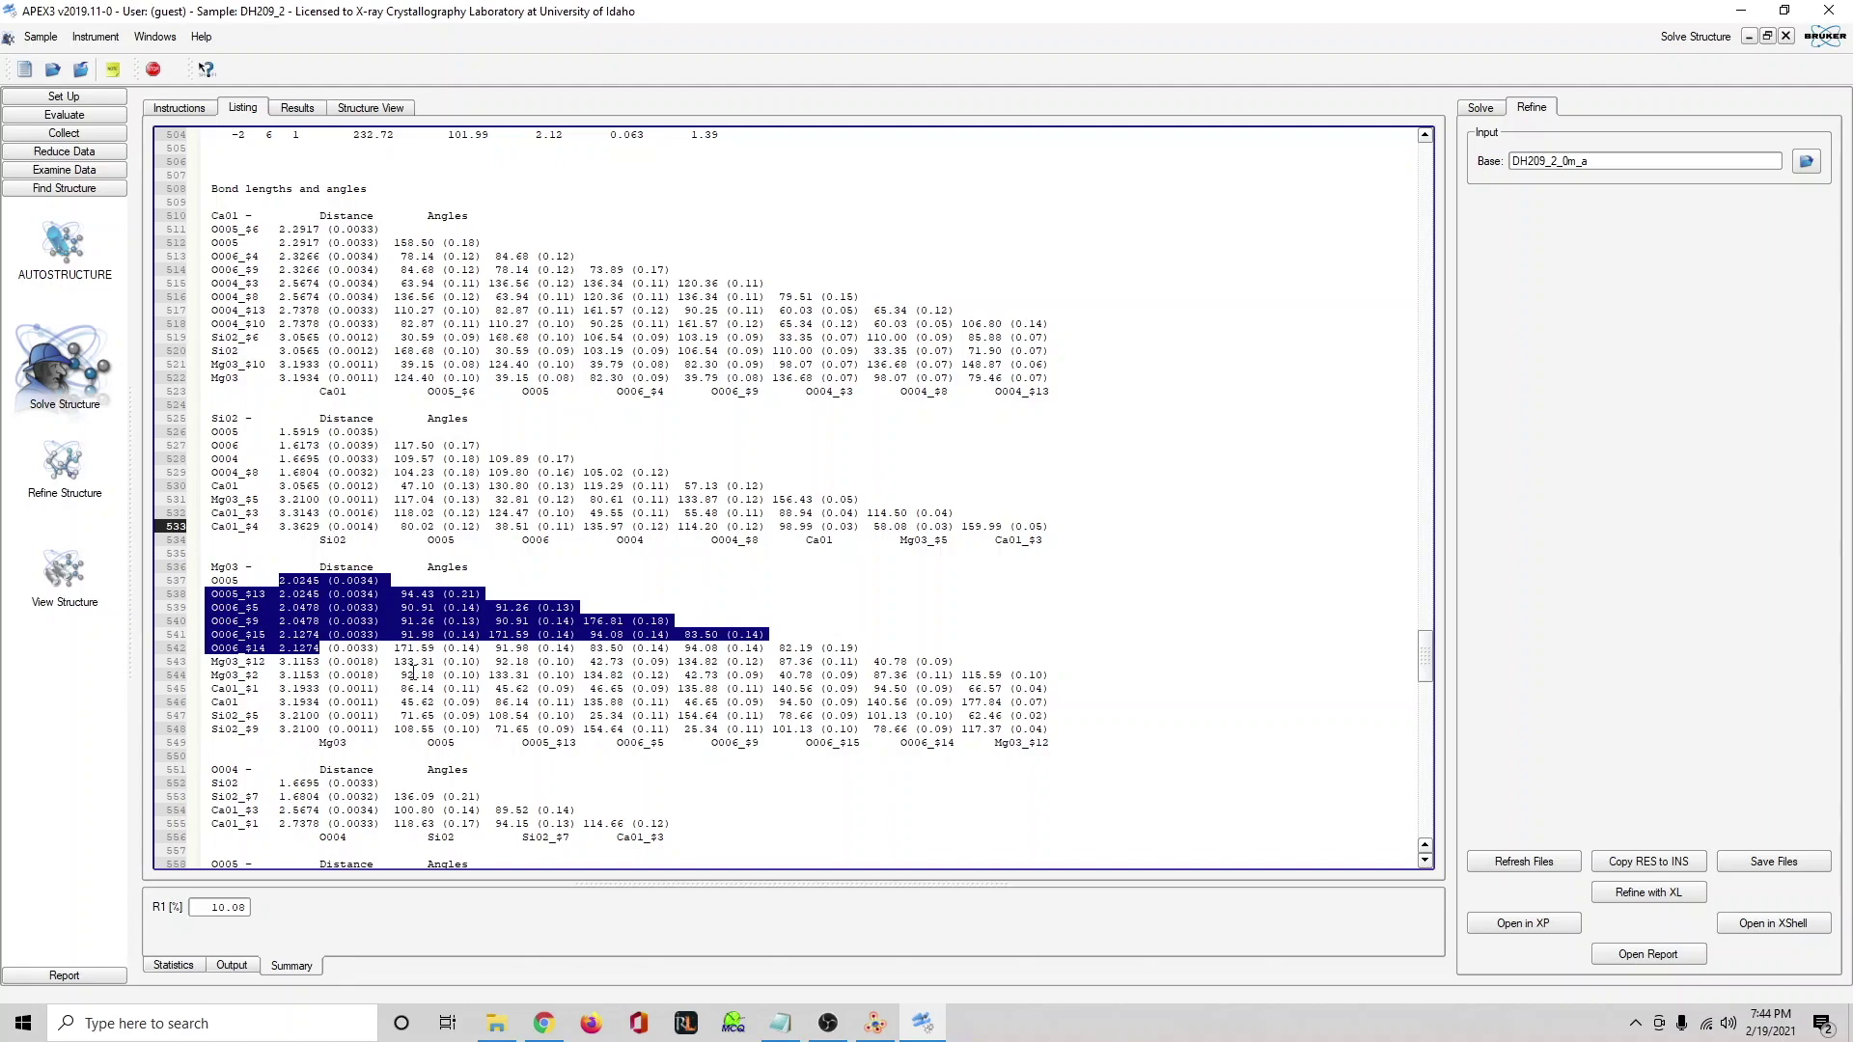
scroll(352, 688, "down", 3)
scroll(436, 225, "up", 6)
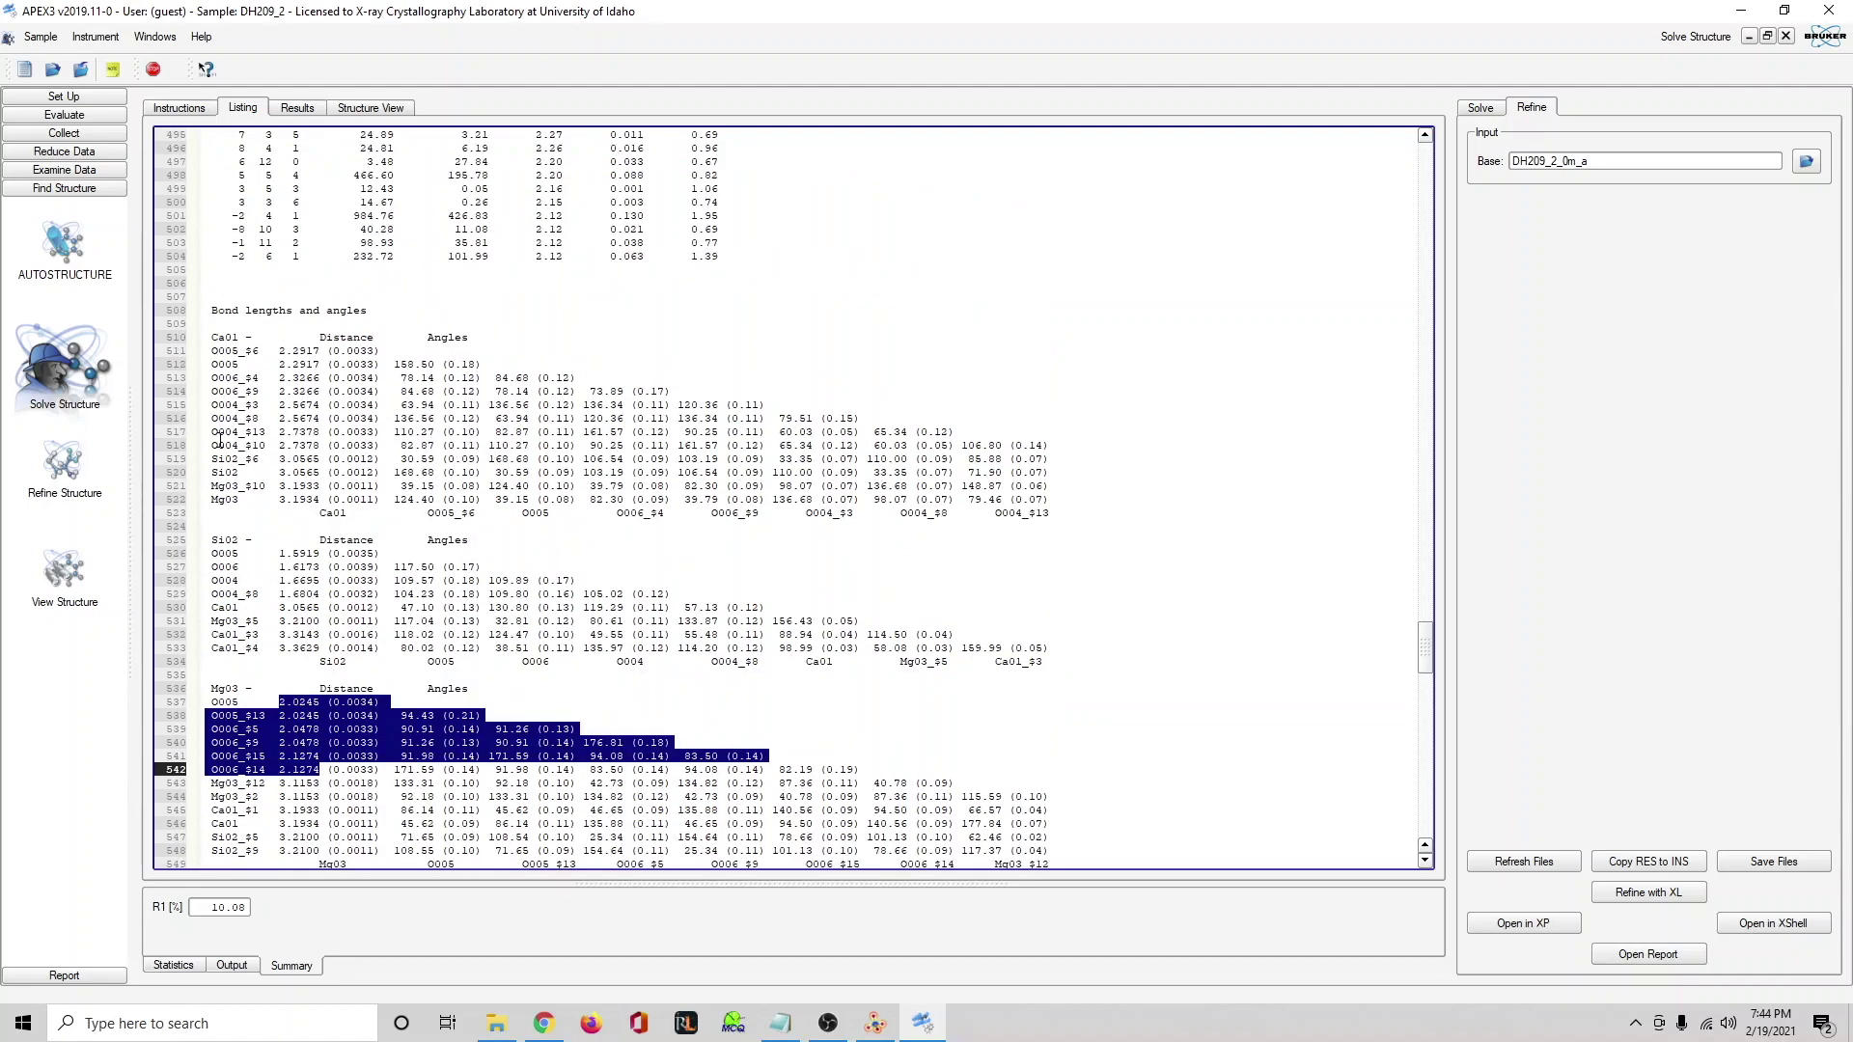
scroll(220, 442, "down", 4)
Compare the atom list in the refinement instructions with the bond lengths and angles in the listing.
left_click(189, 108)
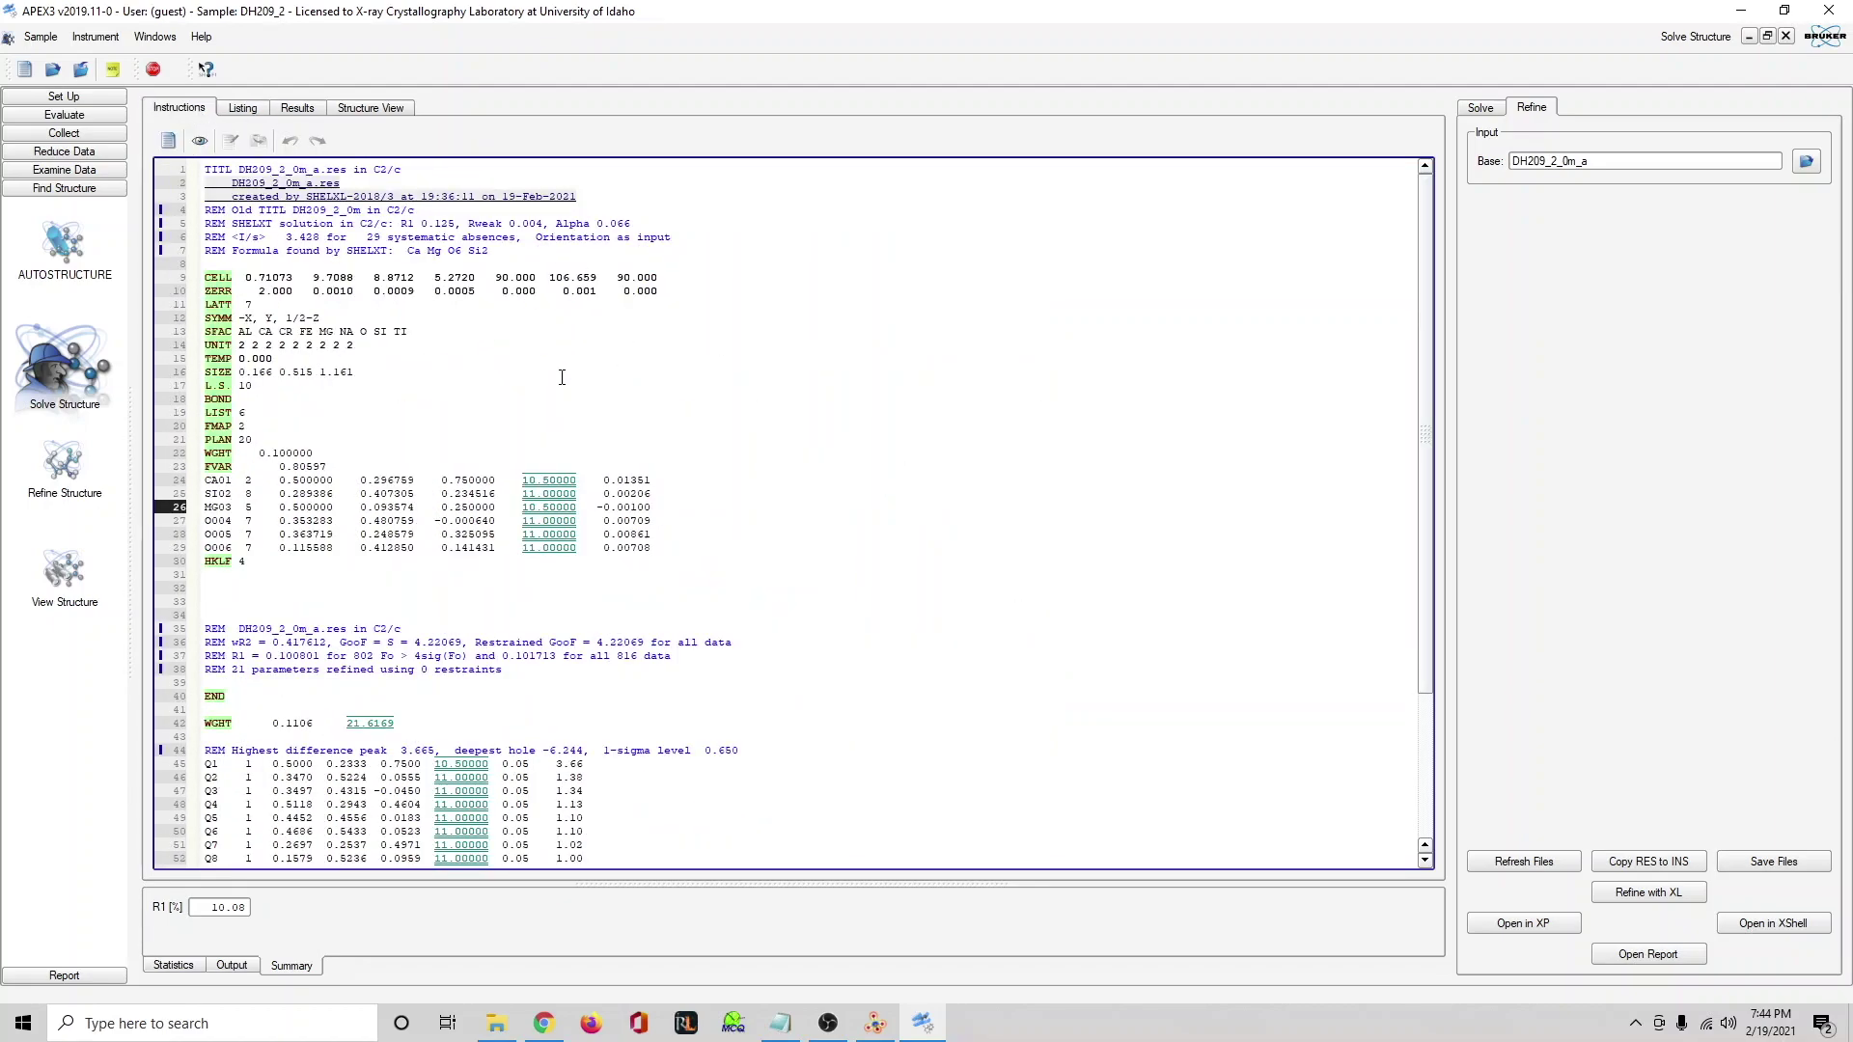
left_click(243, 108)
left_click(361, 462)
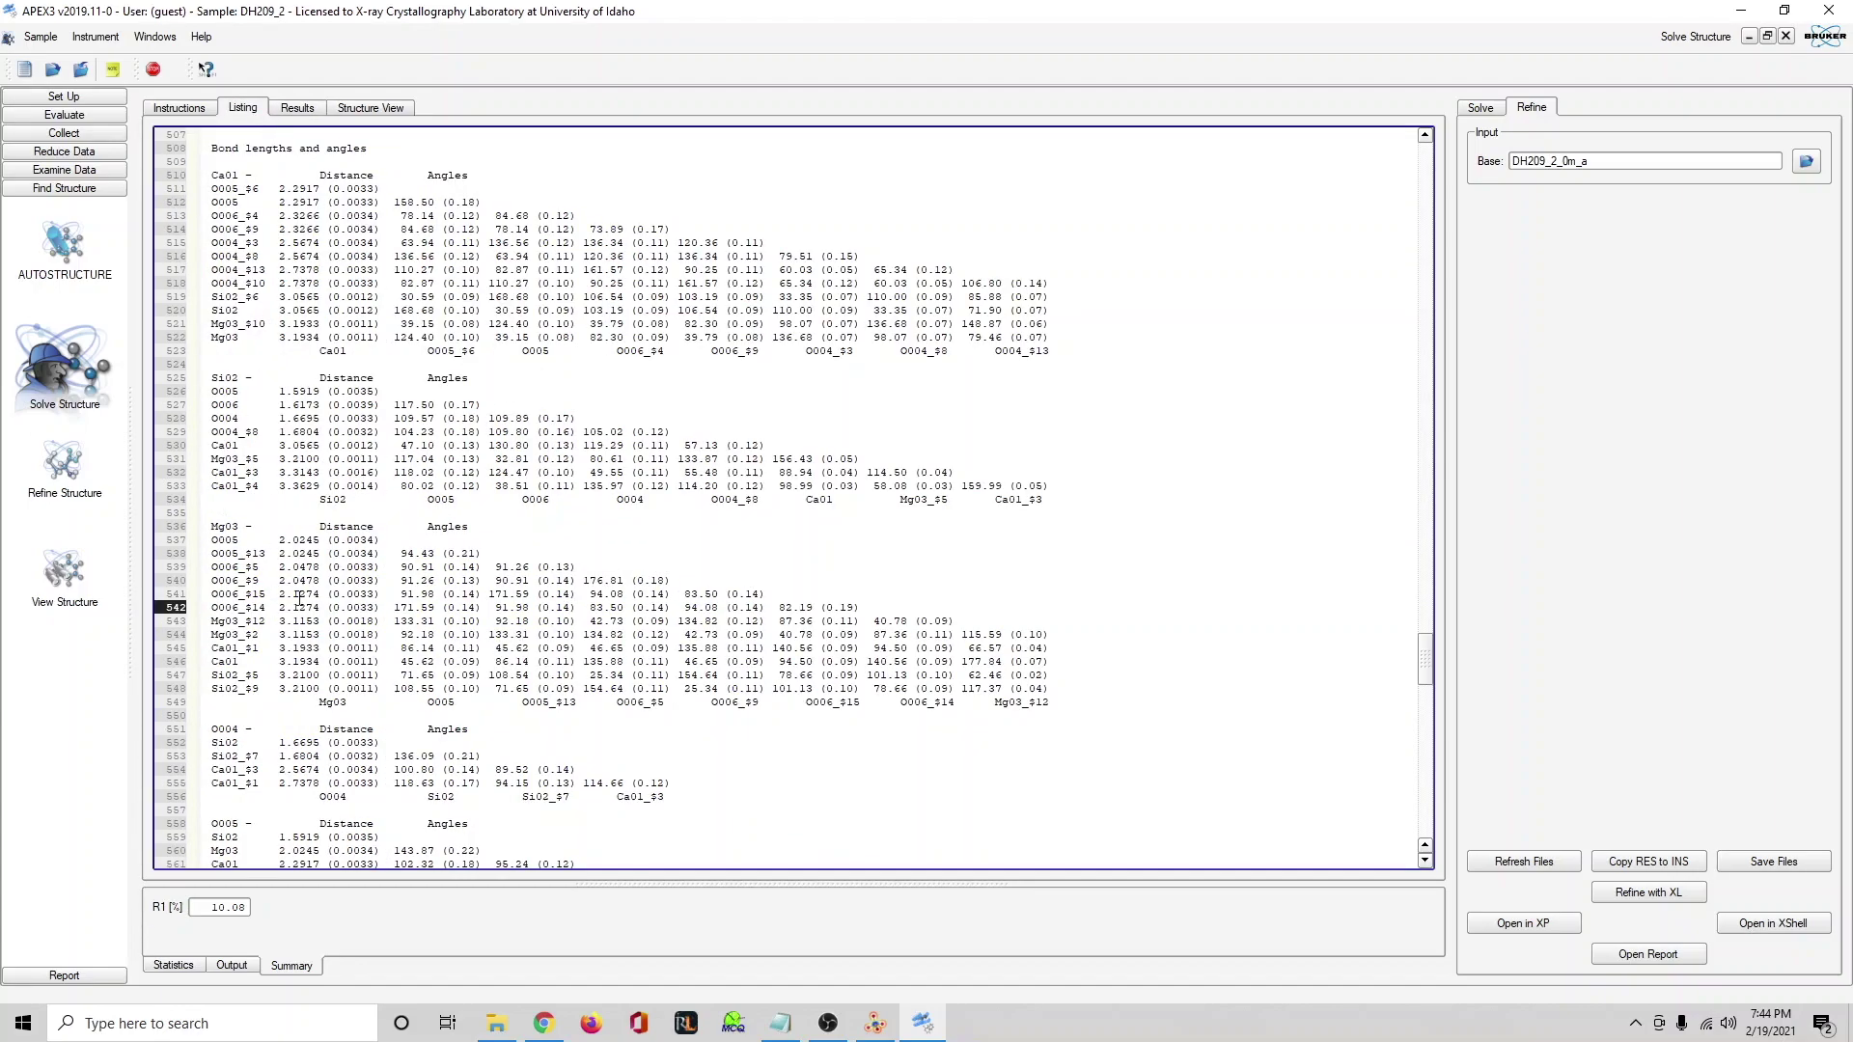
left_click(180, 108)
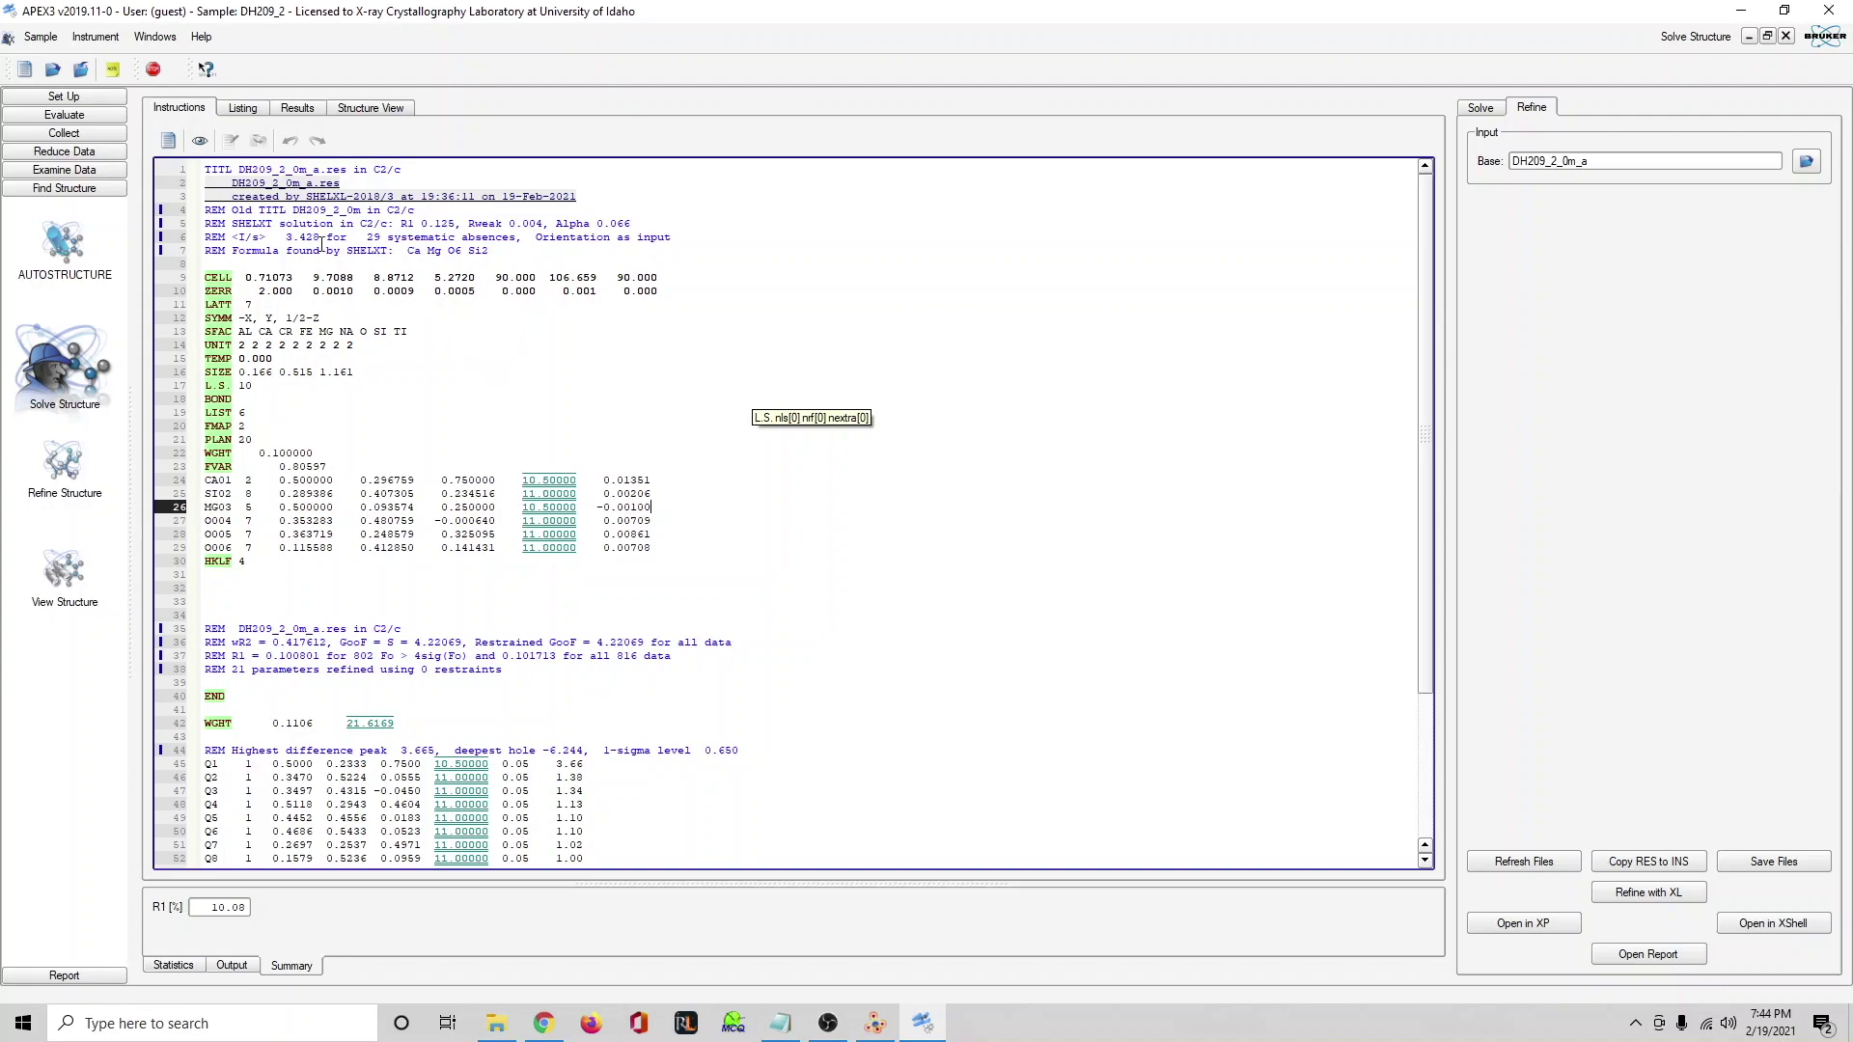
left_click(255, 106)
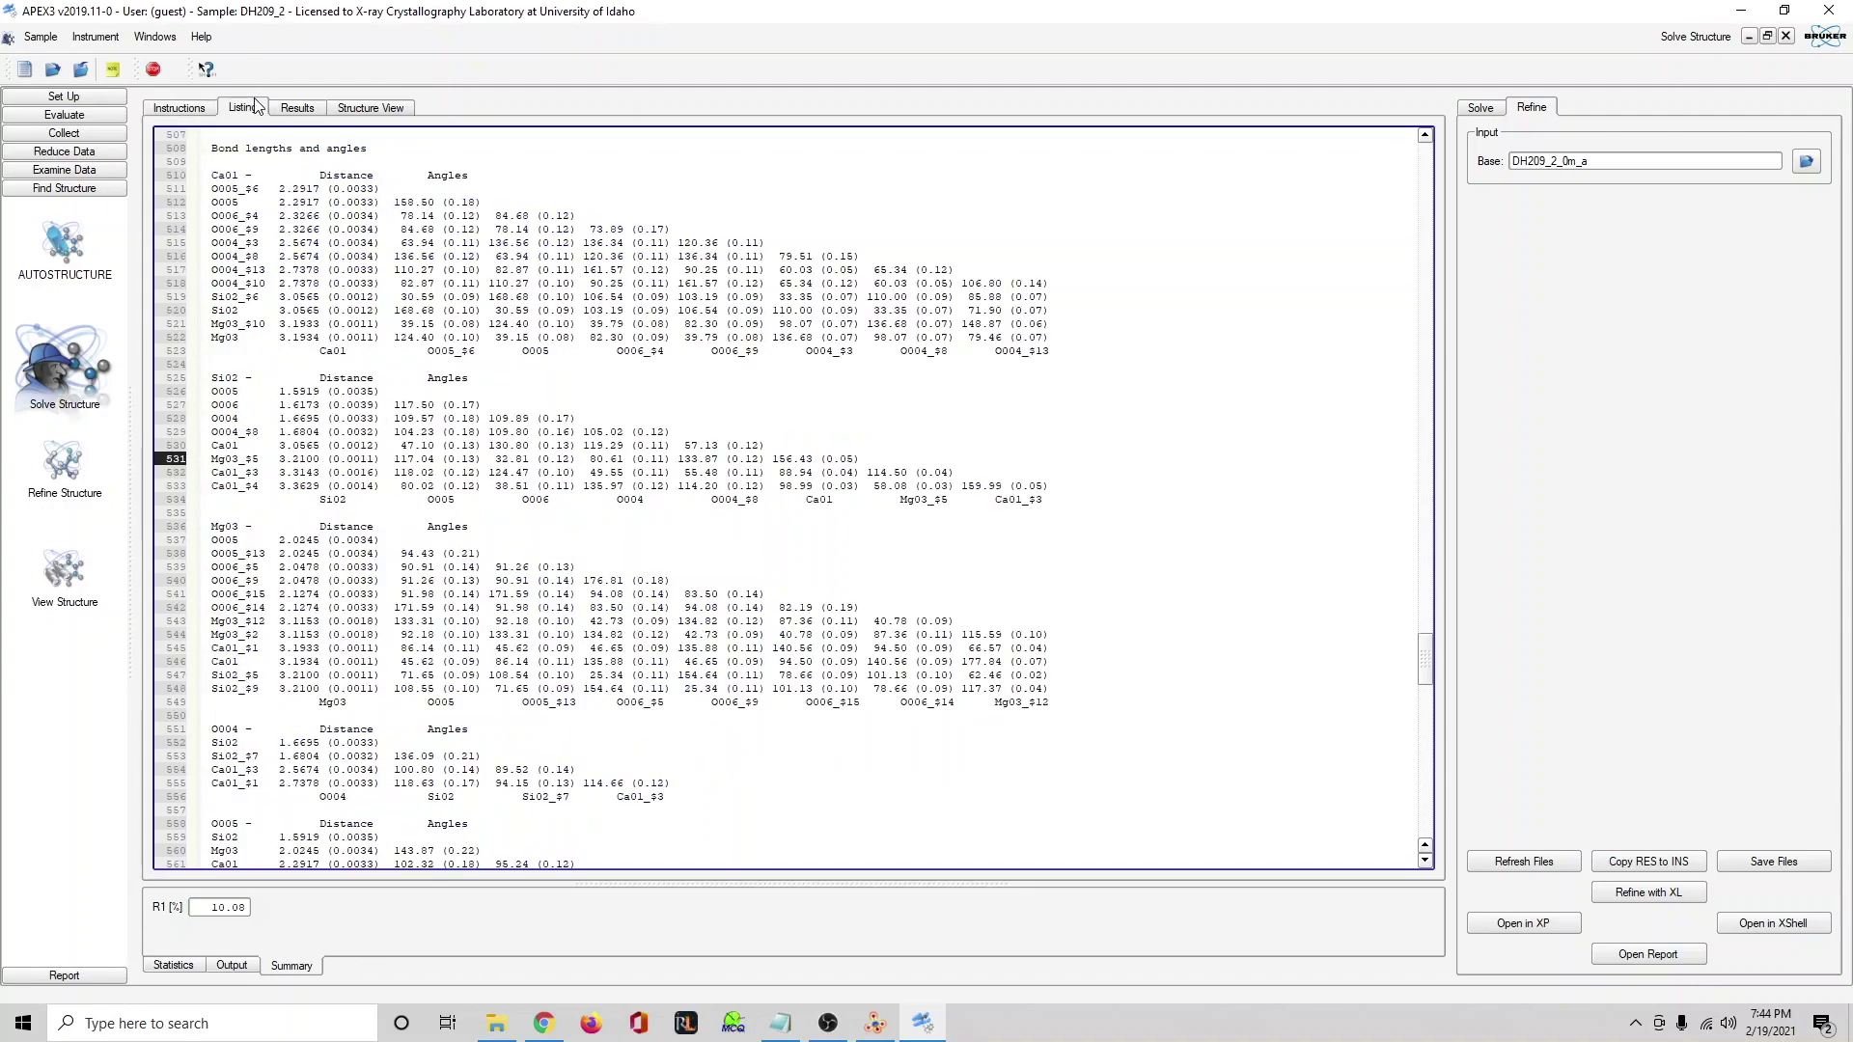
left_click(210, 110)
left_click(242, 114)
left_click(204, 109)
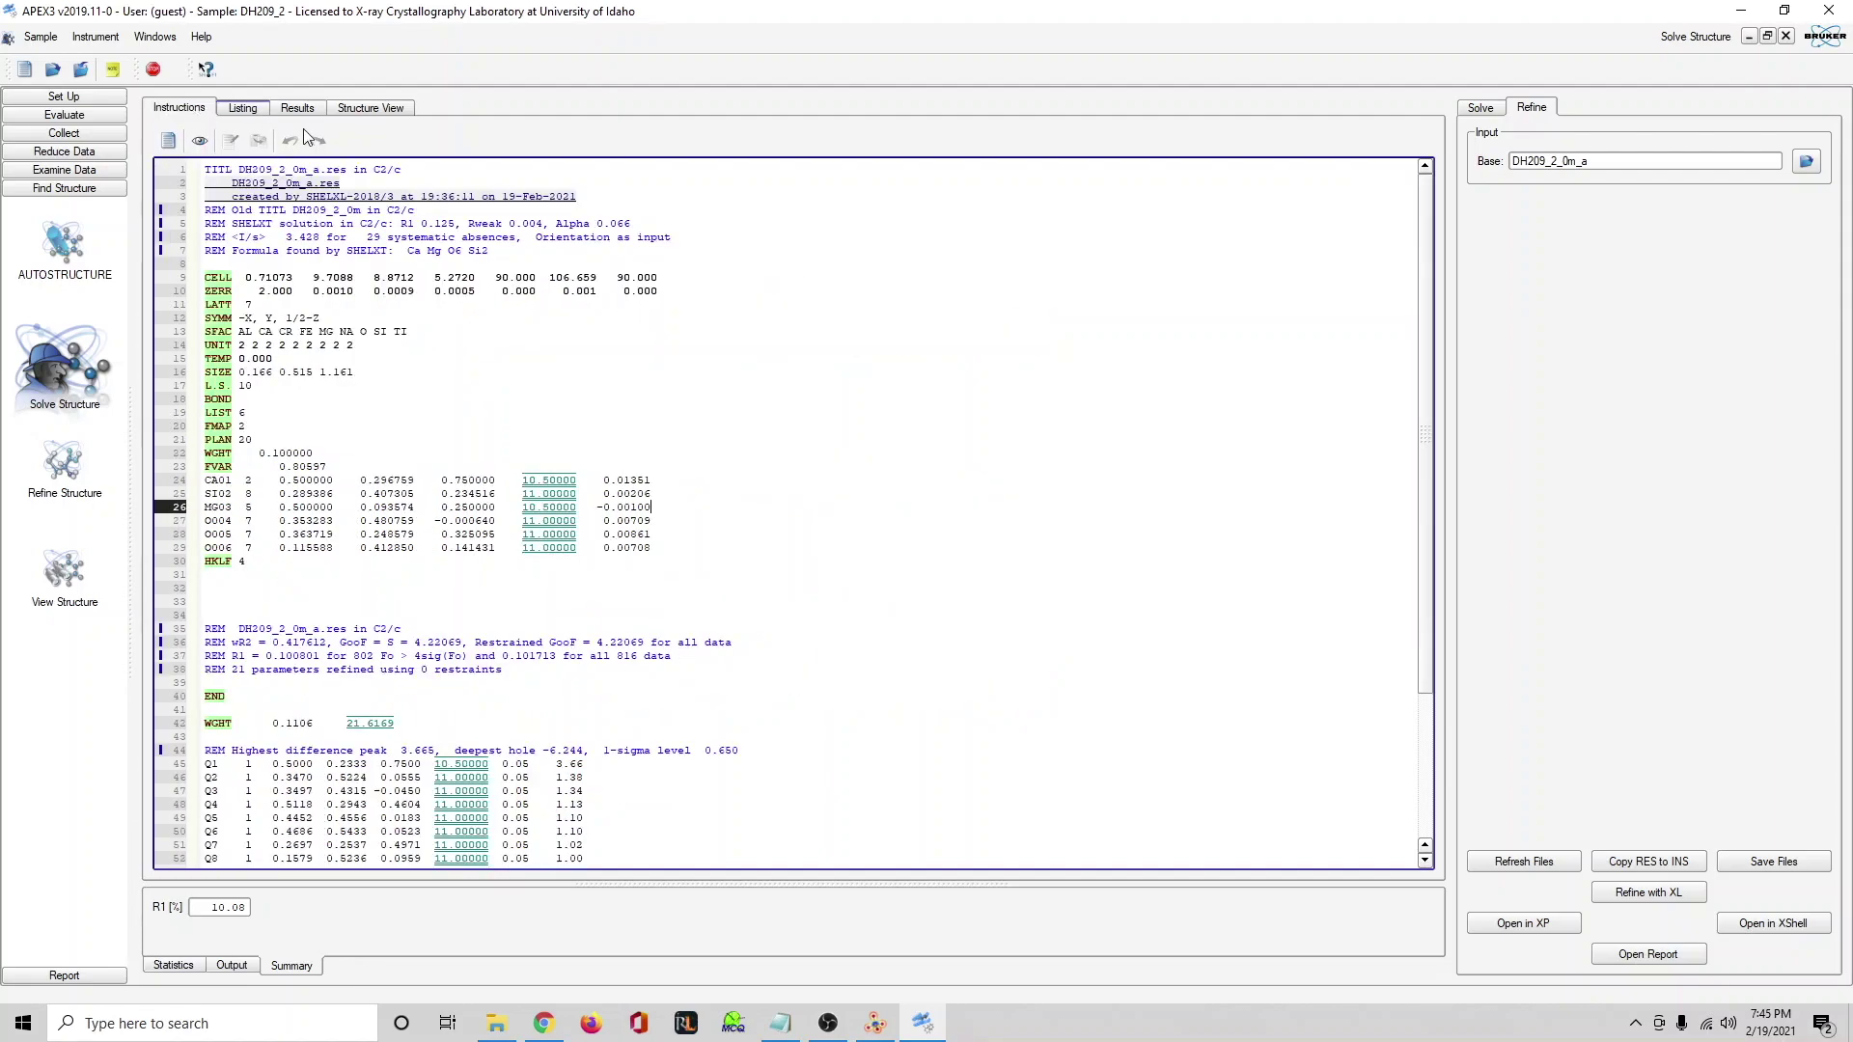
Insert a blank line between the Ca01 and Si02 atom lines in the instructions.
scroll(386, 385, "down", 3)
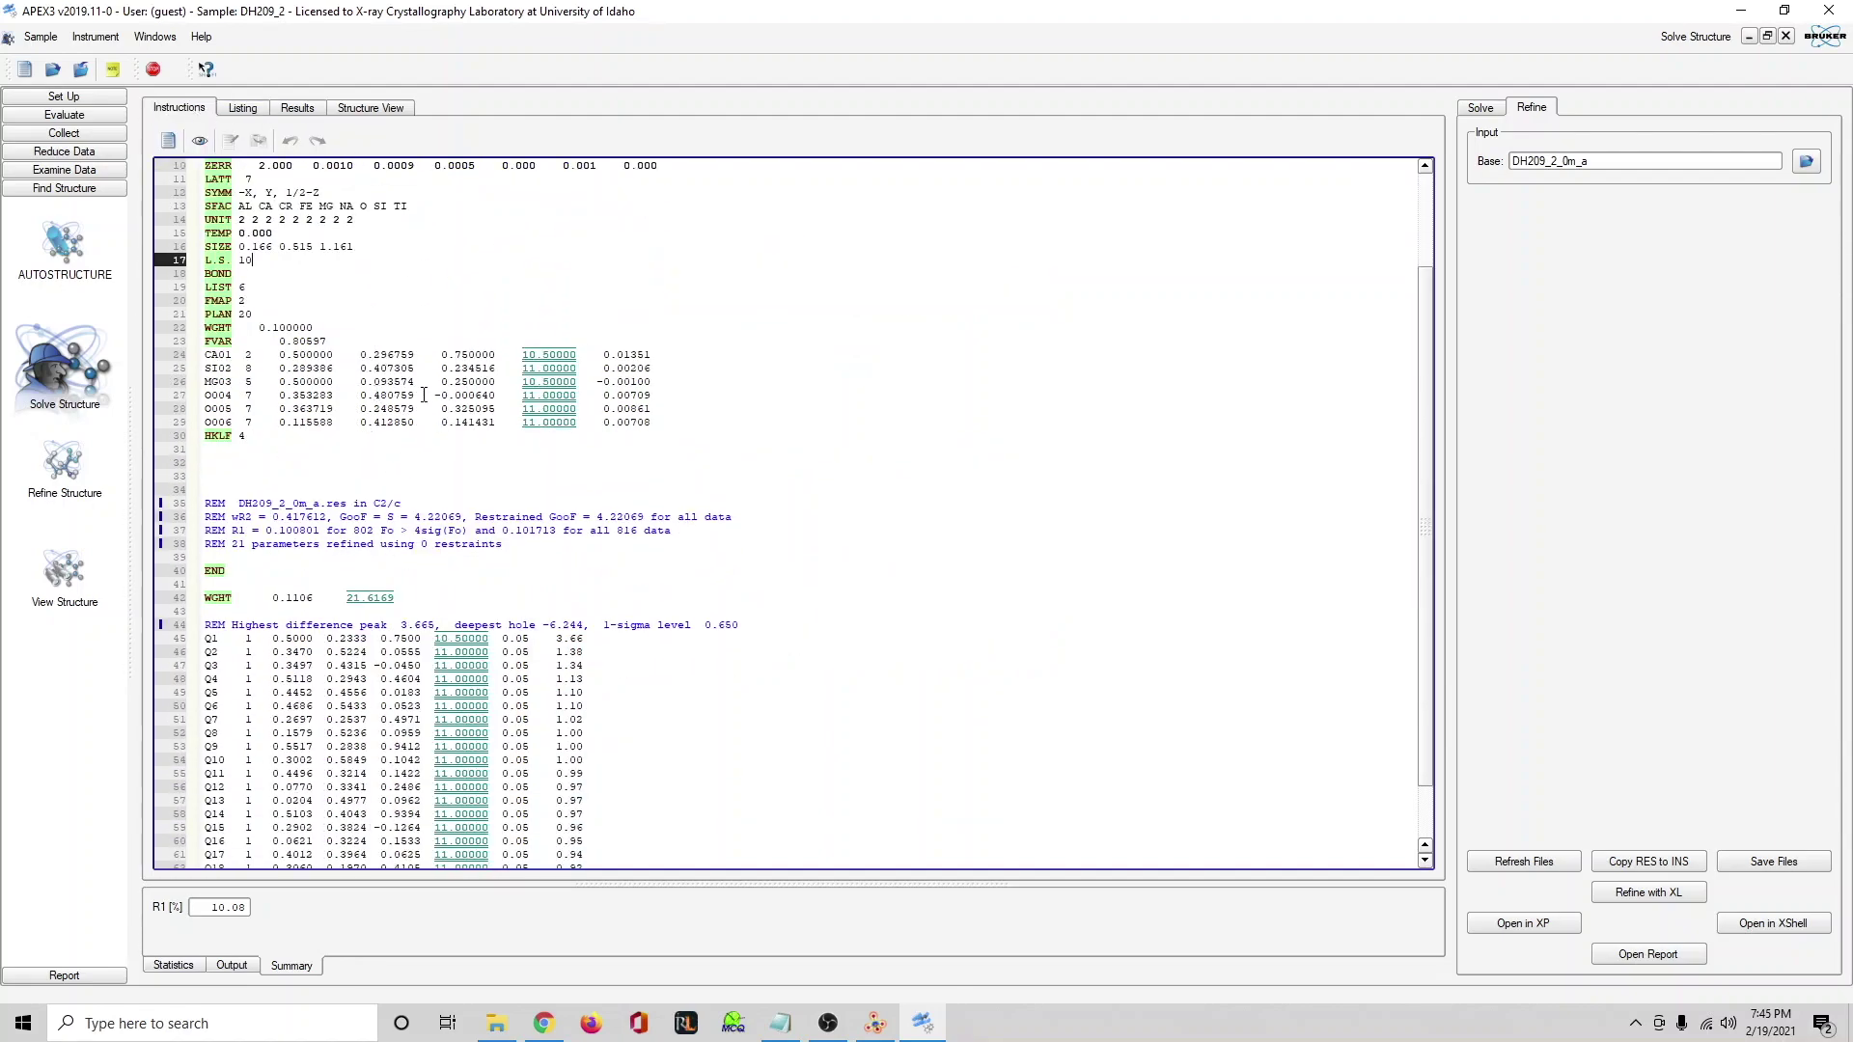
left_click(206, 367)
key("Return")
left_click_drag(203, 398, 664, 394)
left_click_drag(331, 403, 317, 357)
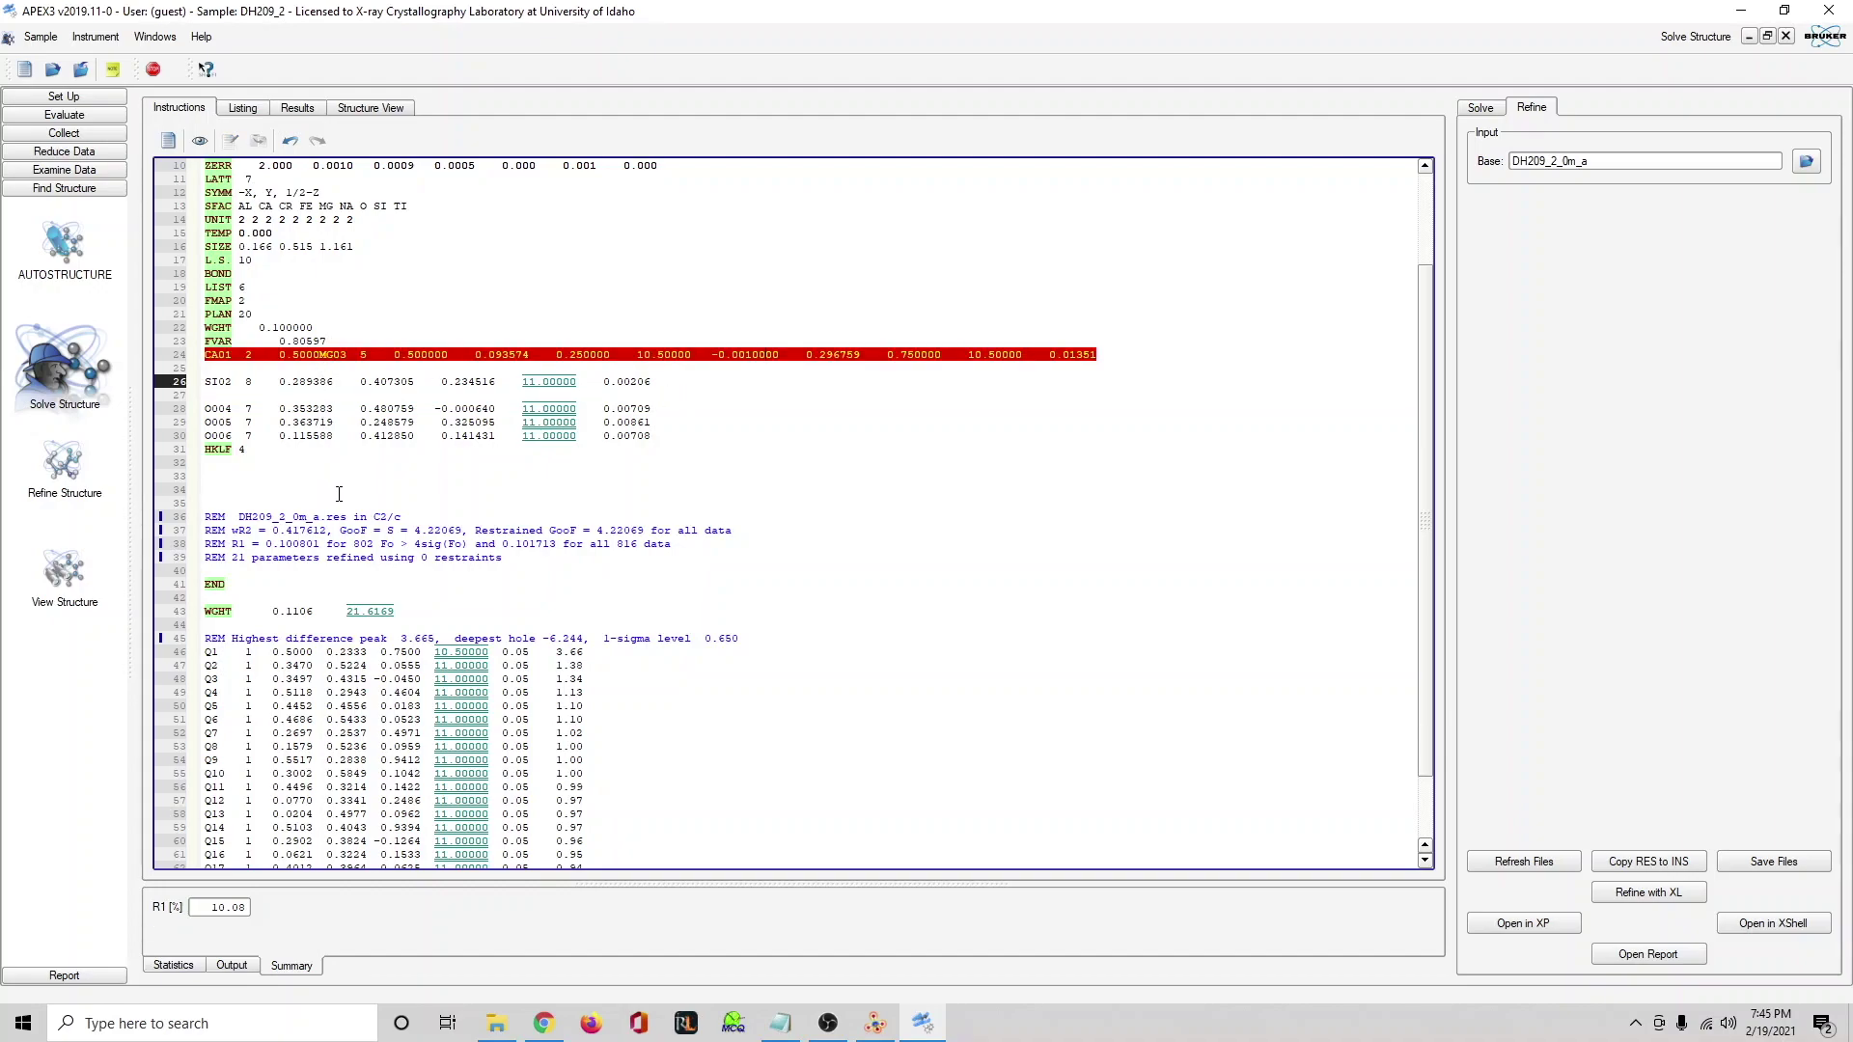
key("ctrl+z")
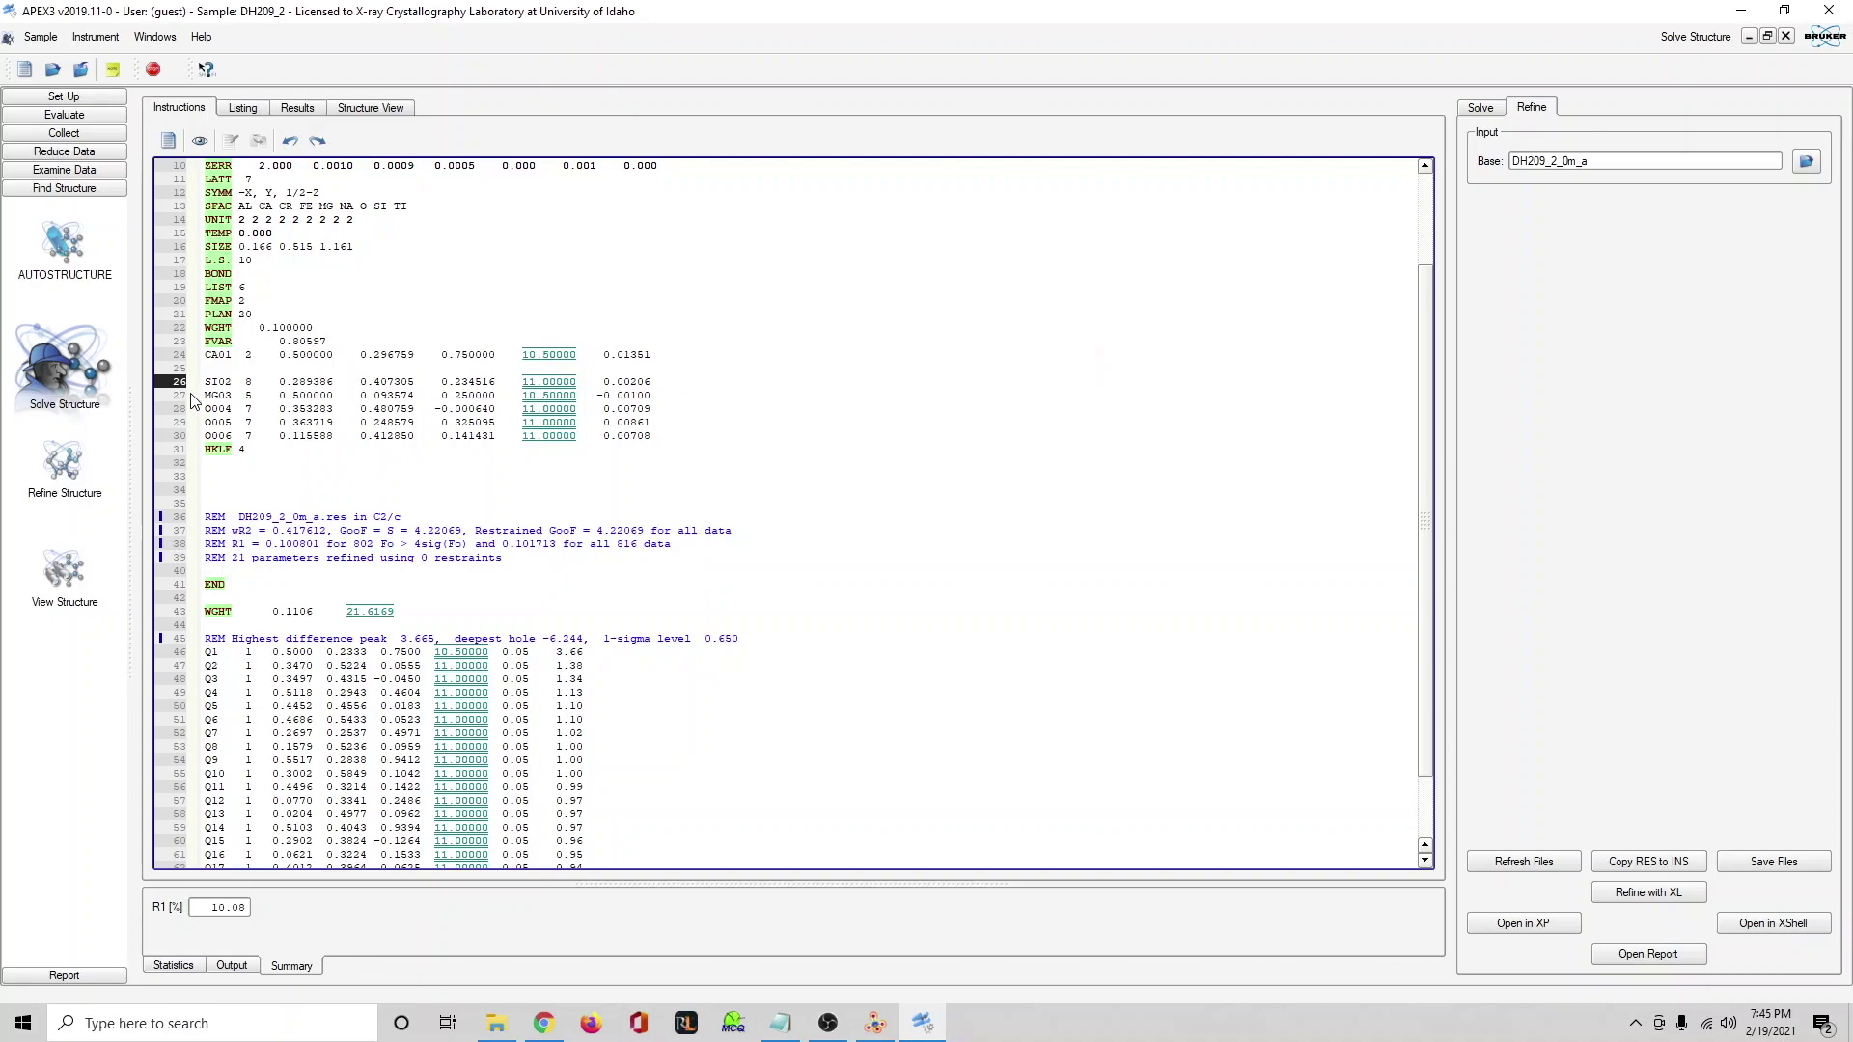
Move the Mg03 atom line between Ca01 and Si02, and separate the Ca01, Mg03 and Si02 lines with blank lines.
left_click_drag(205, 394, 692, 389)
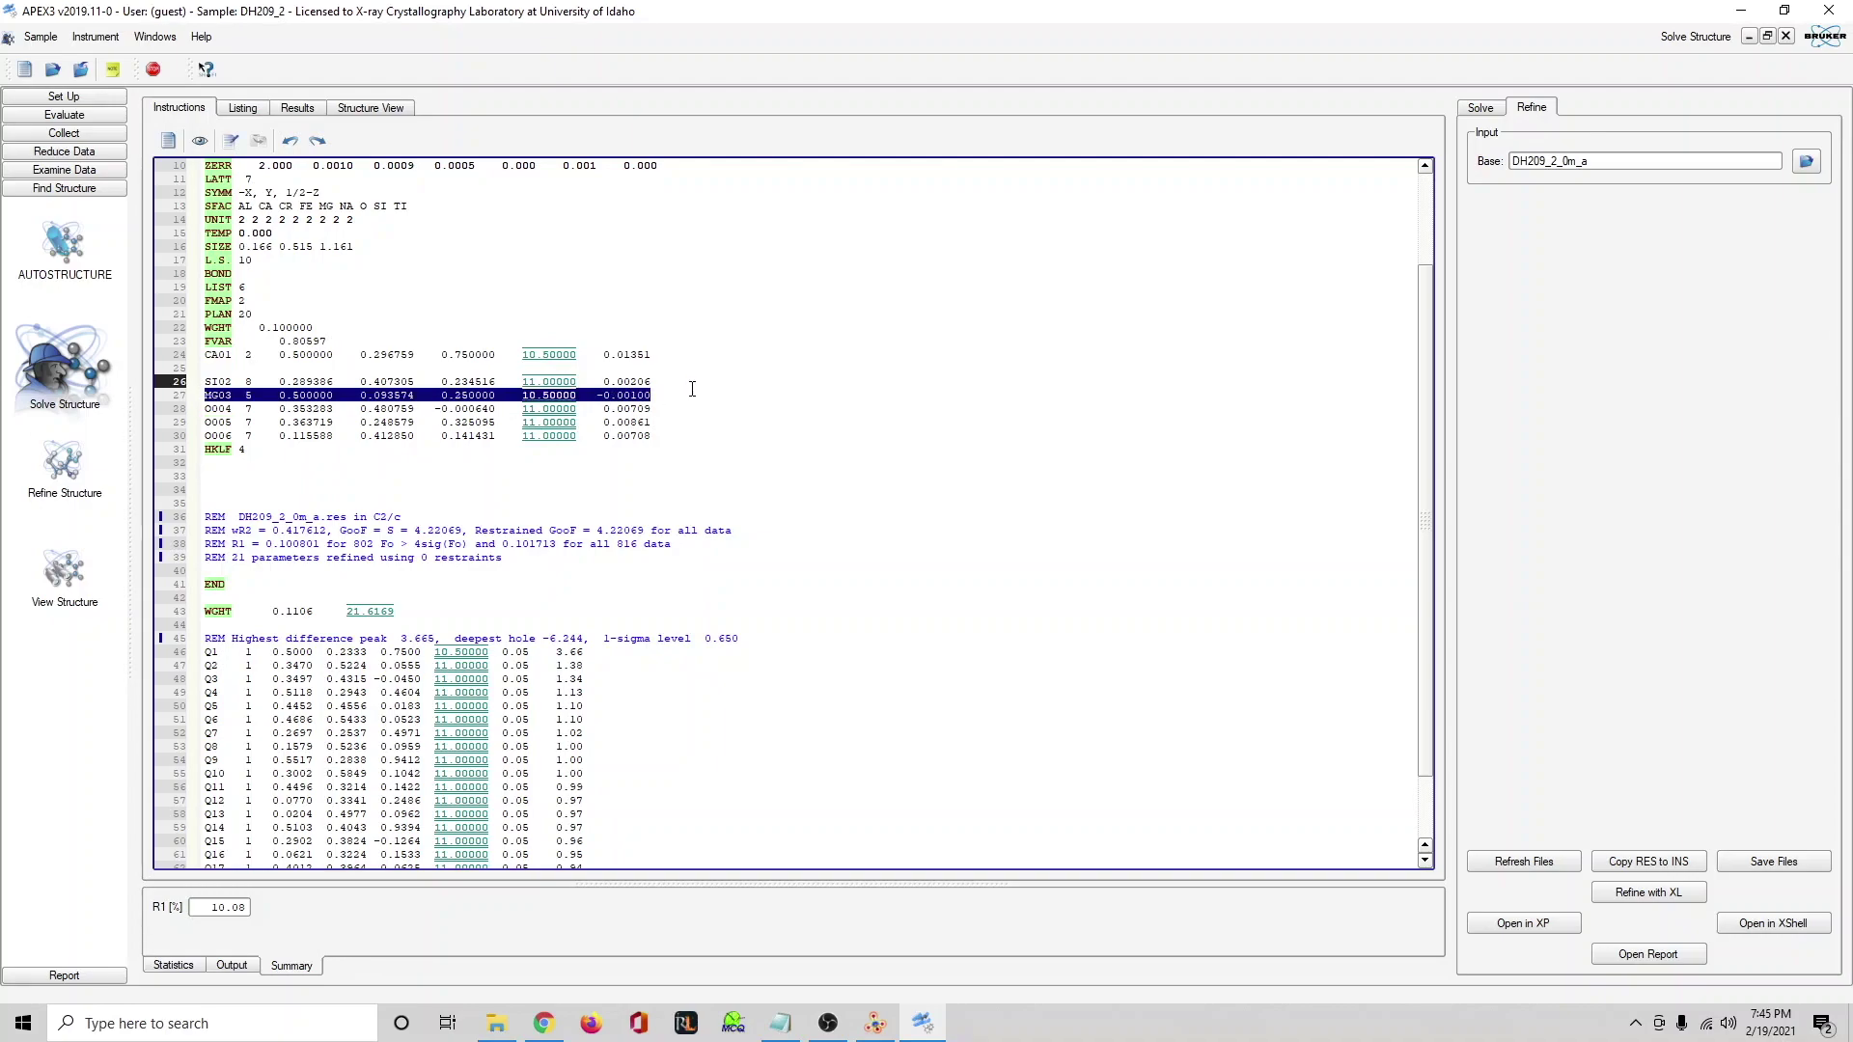
left_click_drag(322, 388, 298, 368)
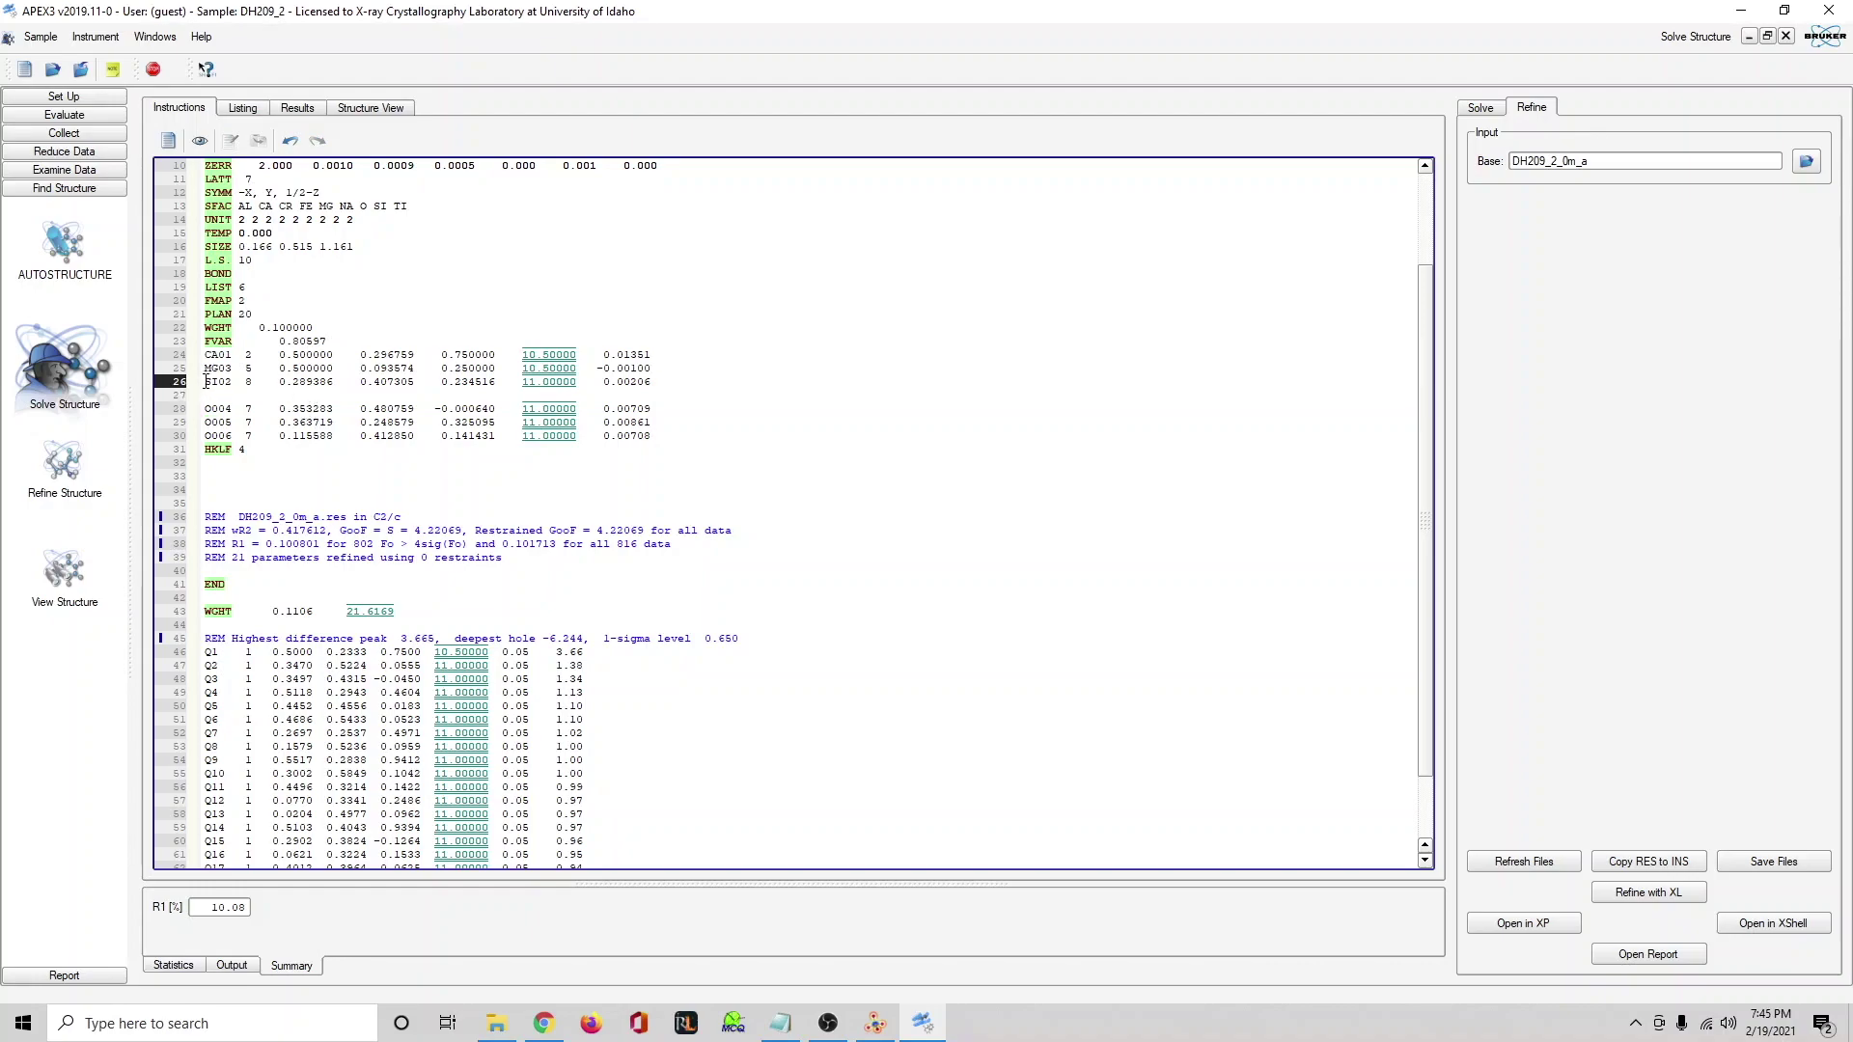
key("Return")
left_click(210, 366)
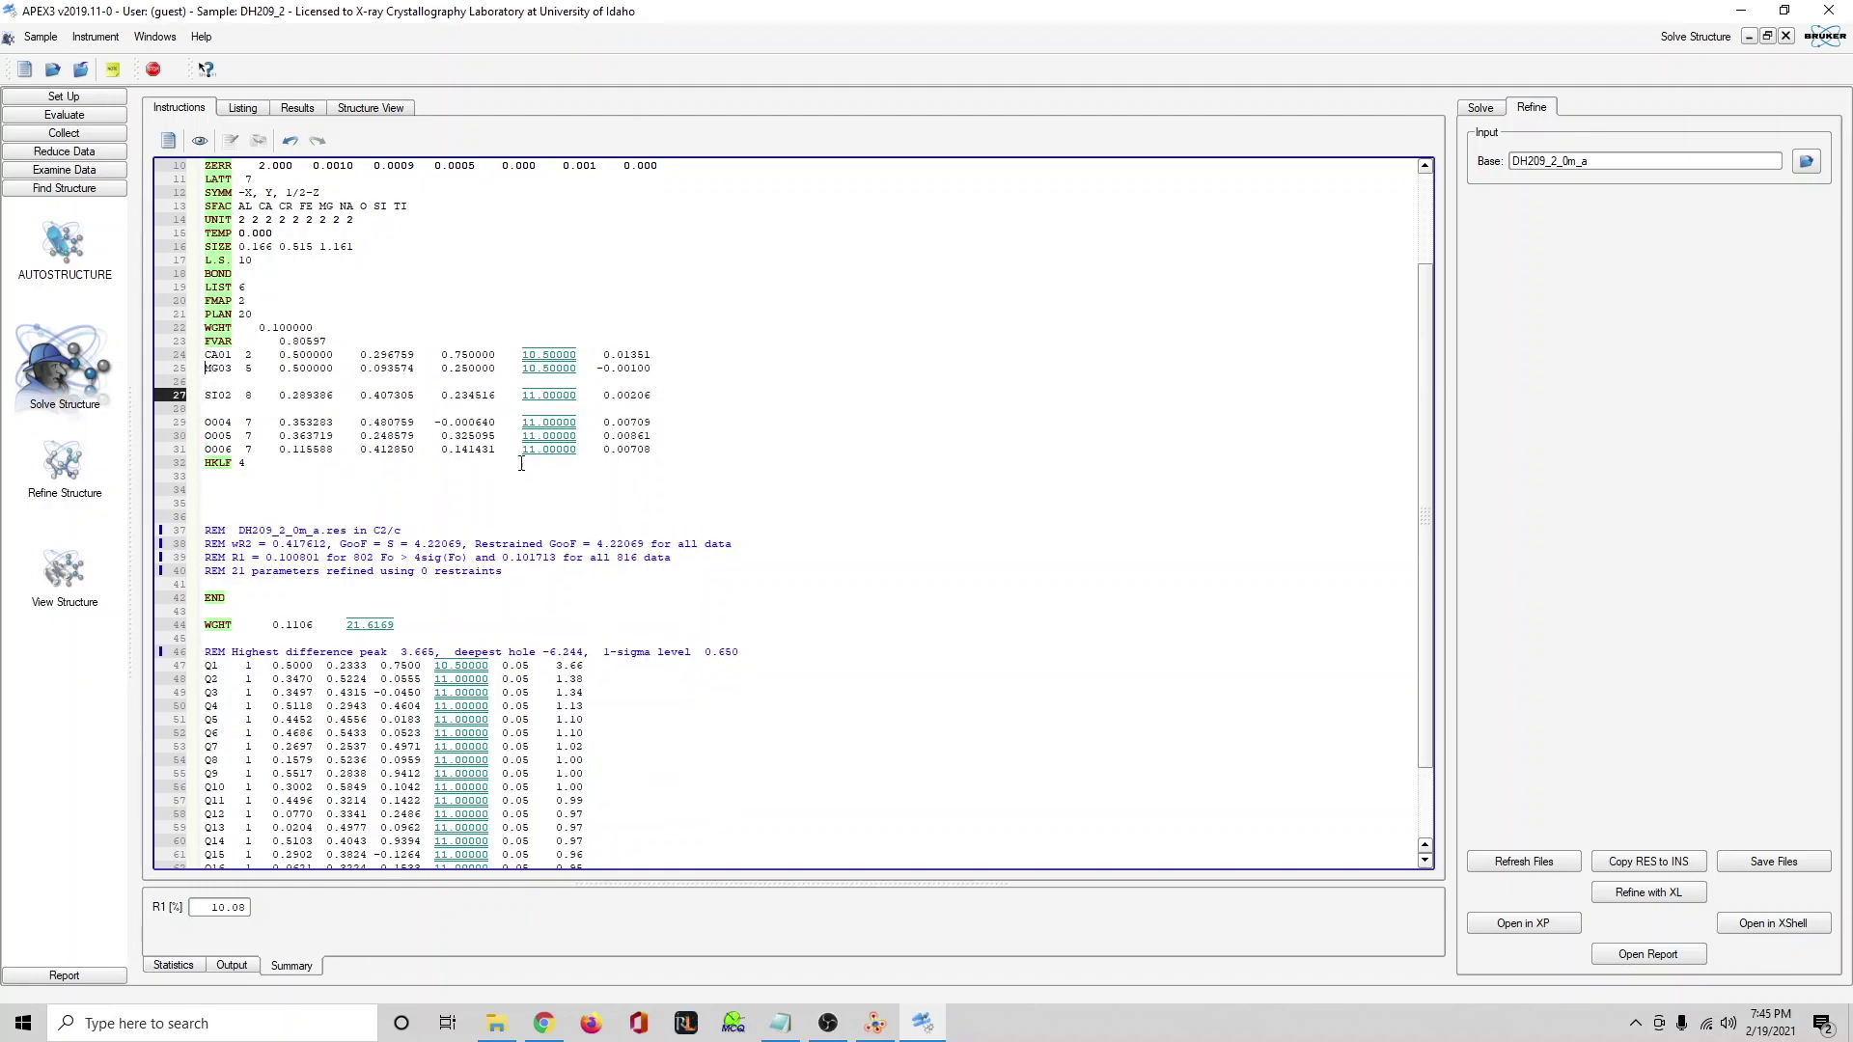
key("Return")
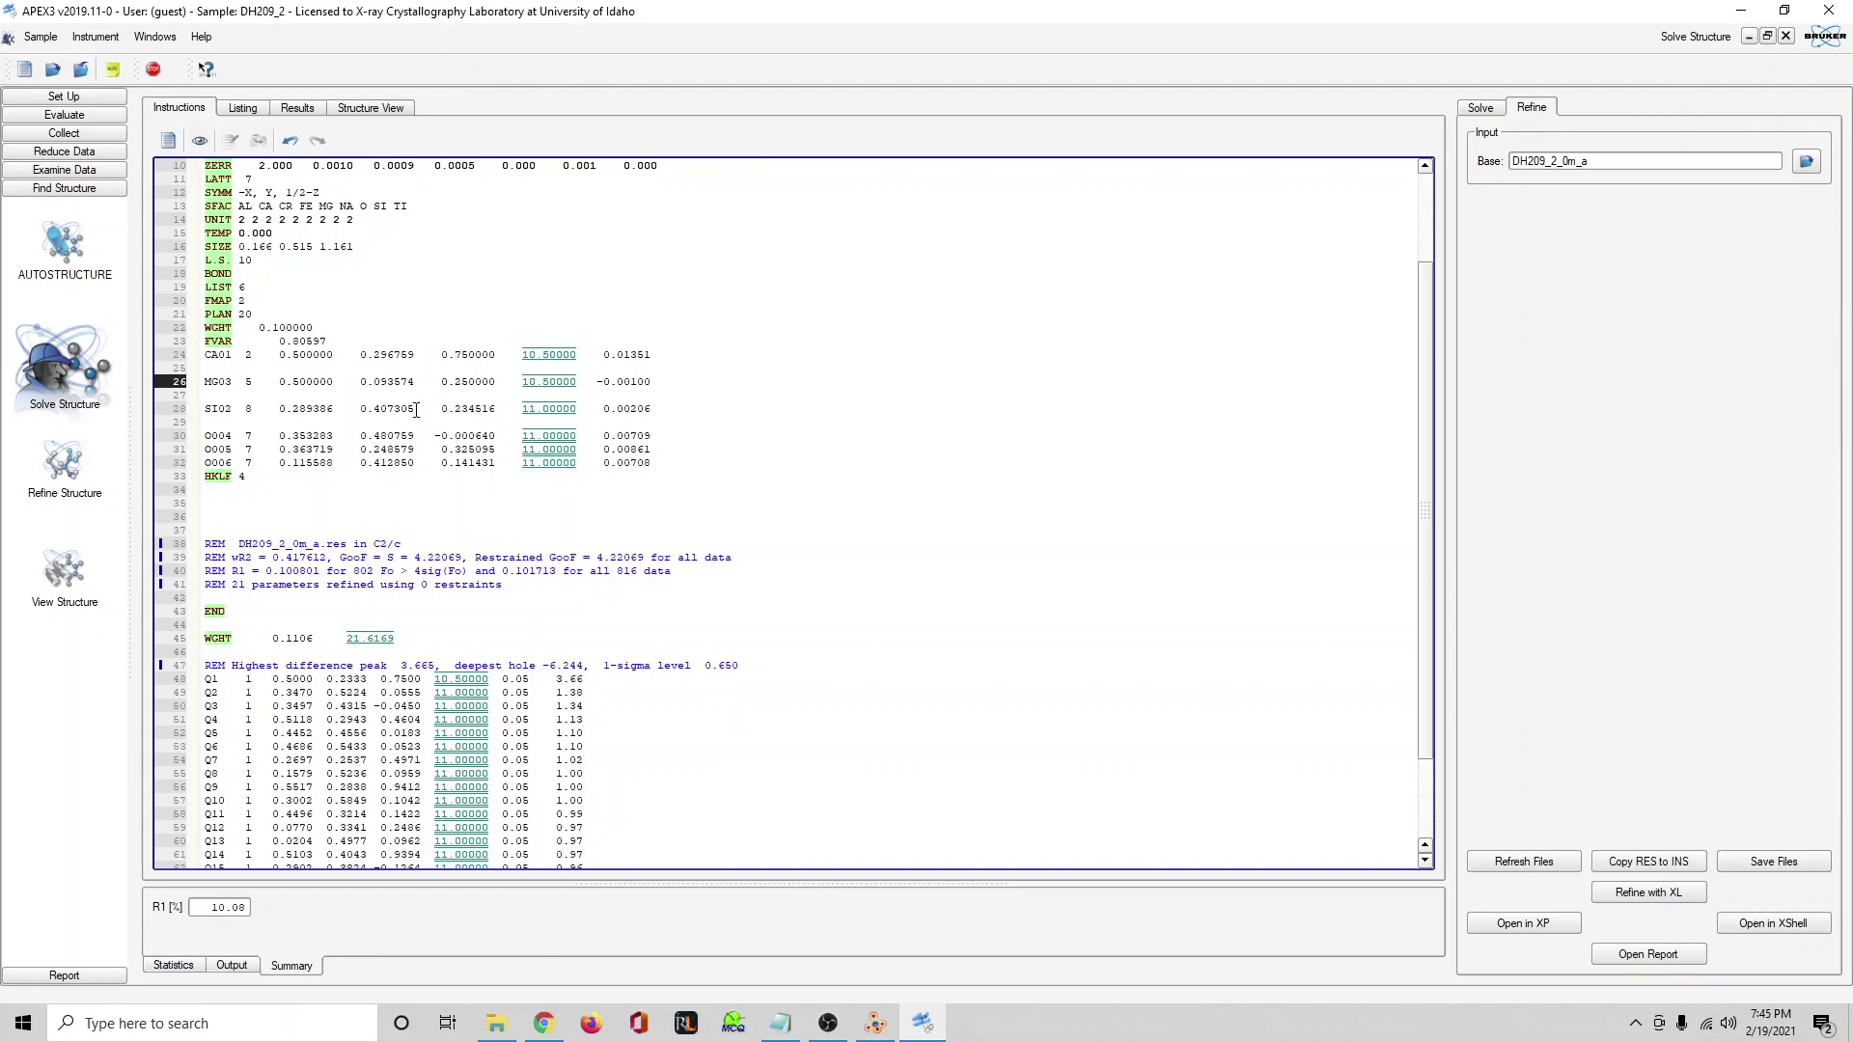
Switch to Chrome, search Google for "crystal structure database" and open the American Mineralogist Crystal Structure Database.
left_click(544, 1023)
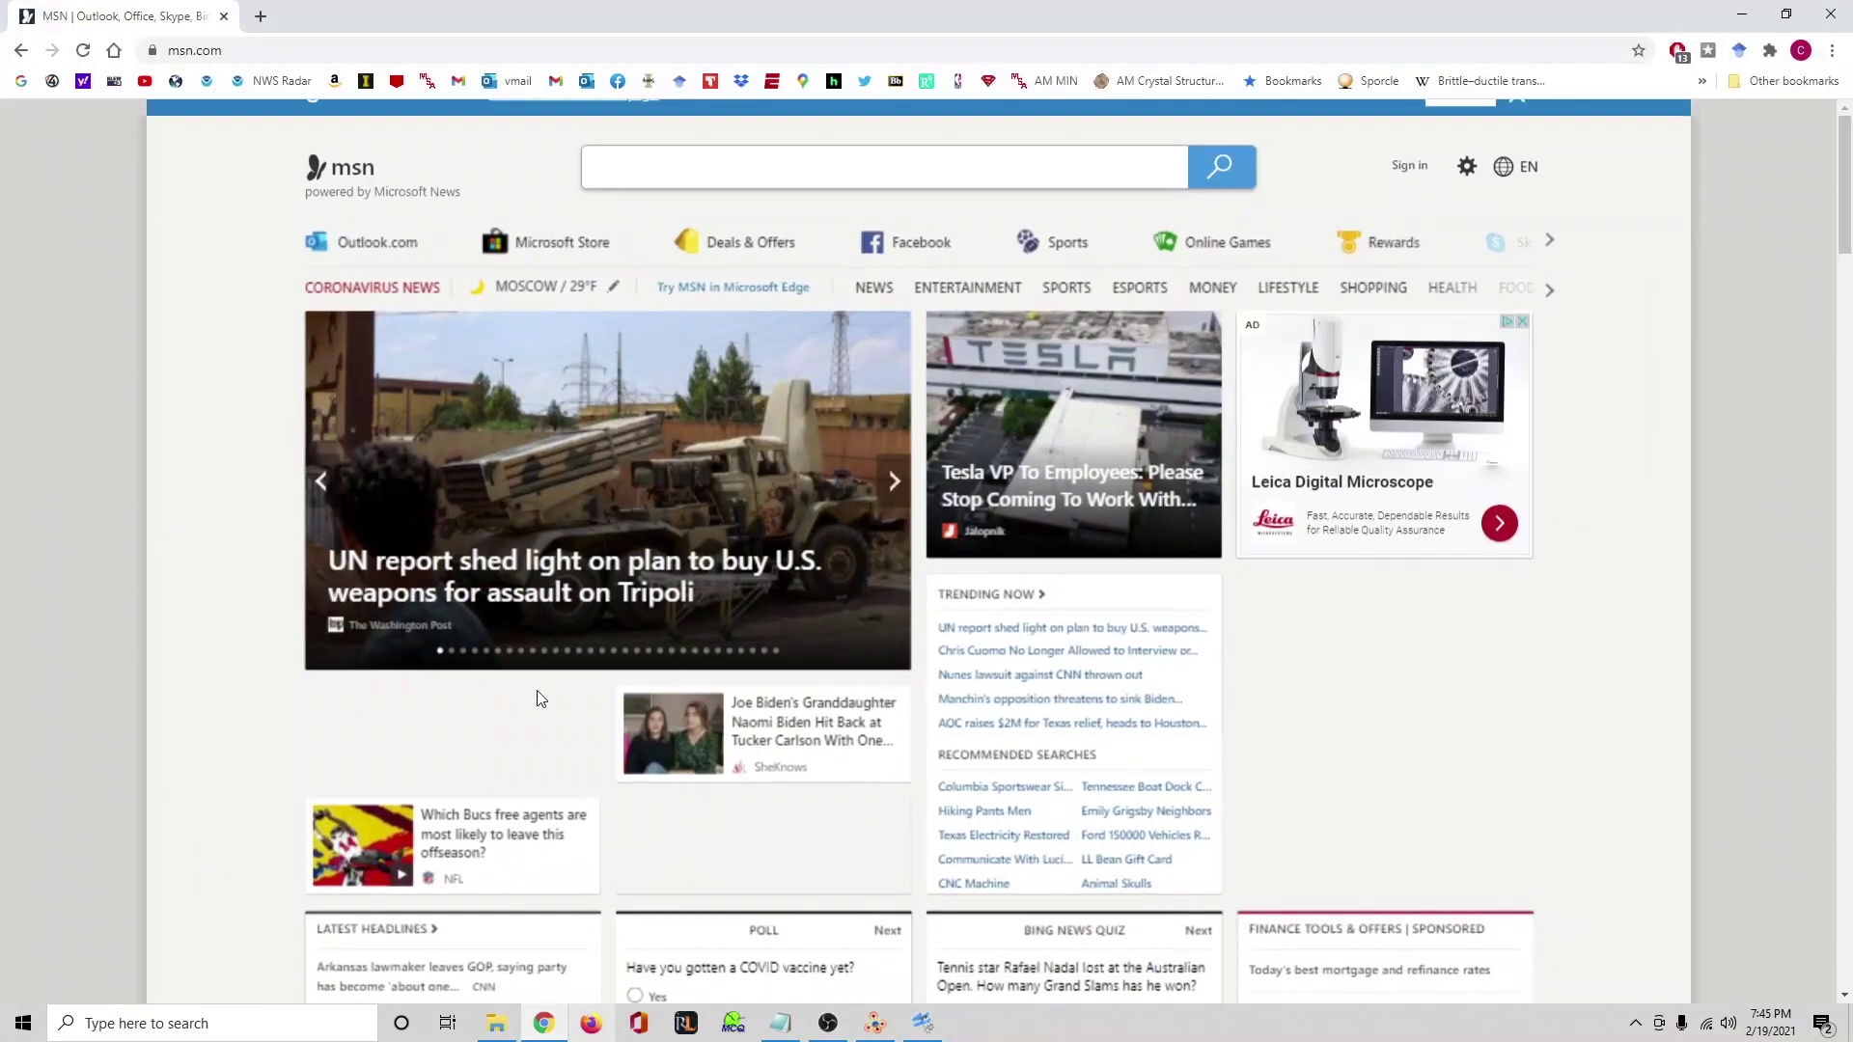
left_click(261, 17)
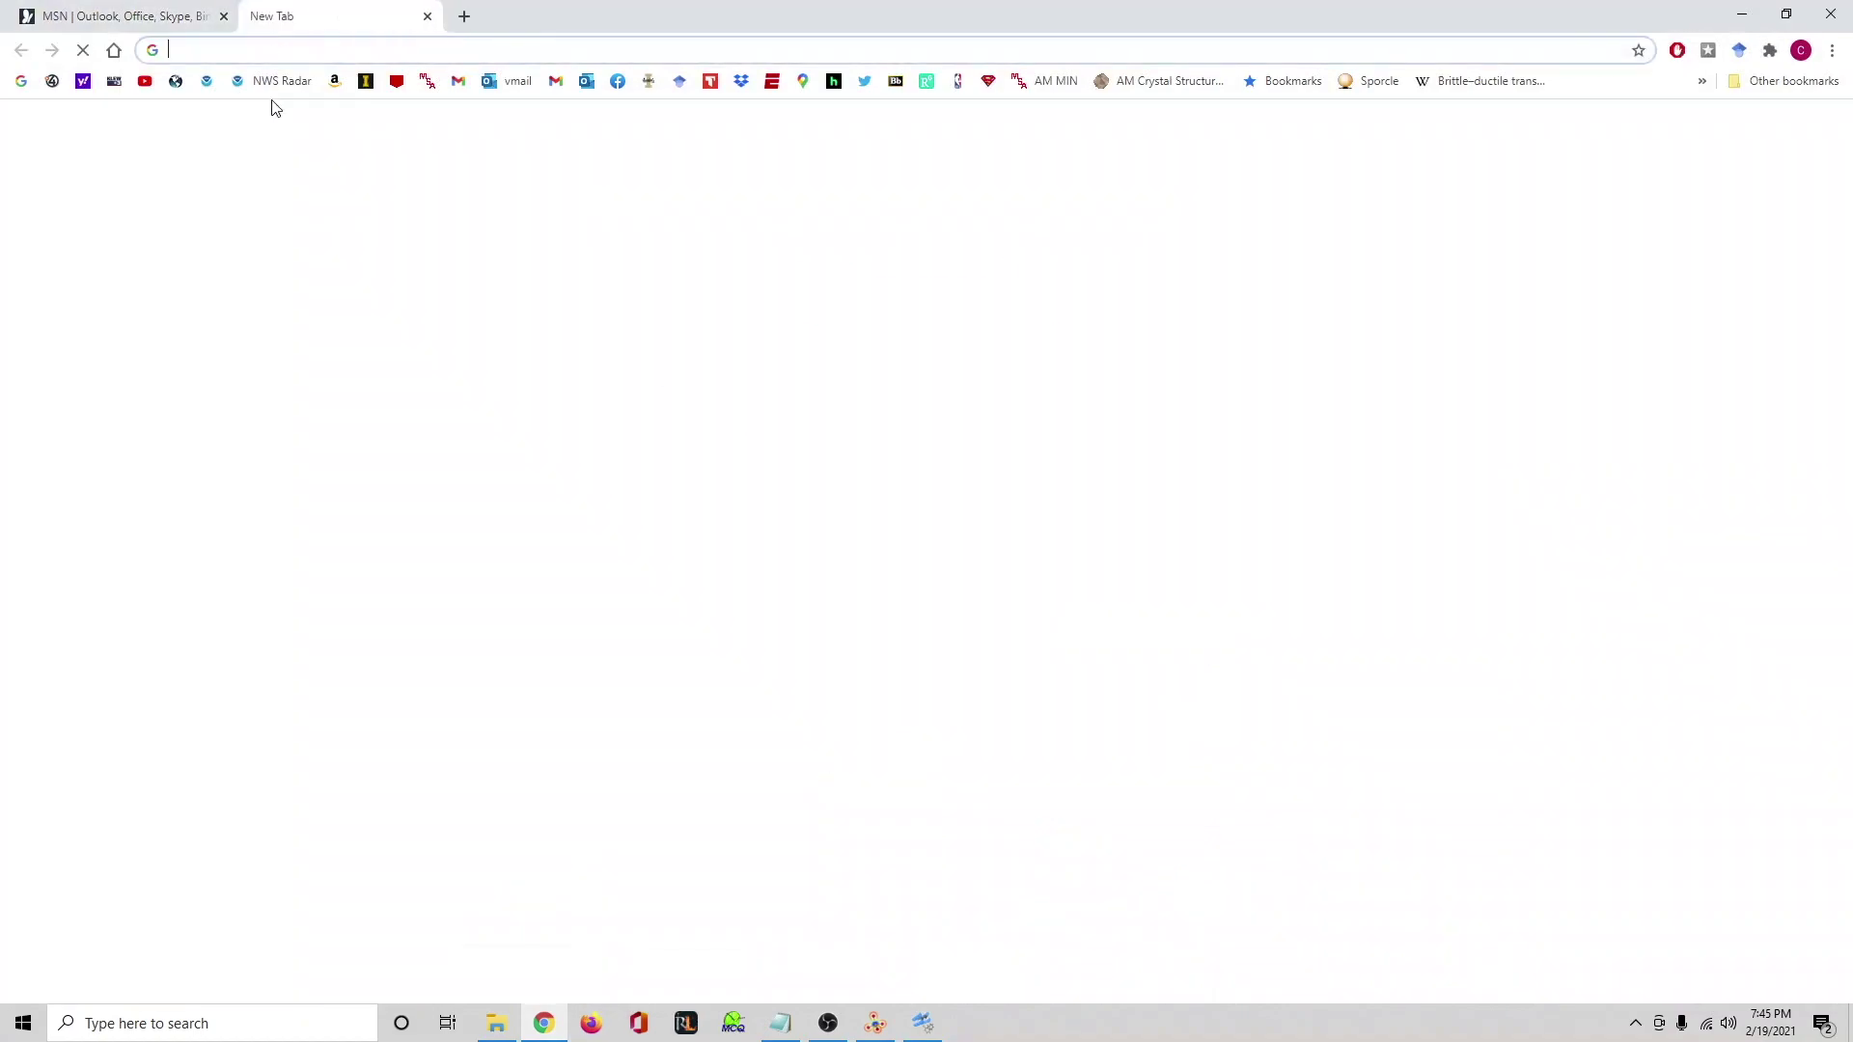
left_click(22, 81)
type("cry")
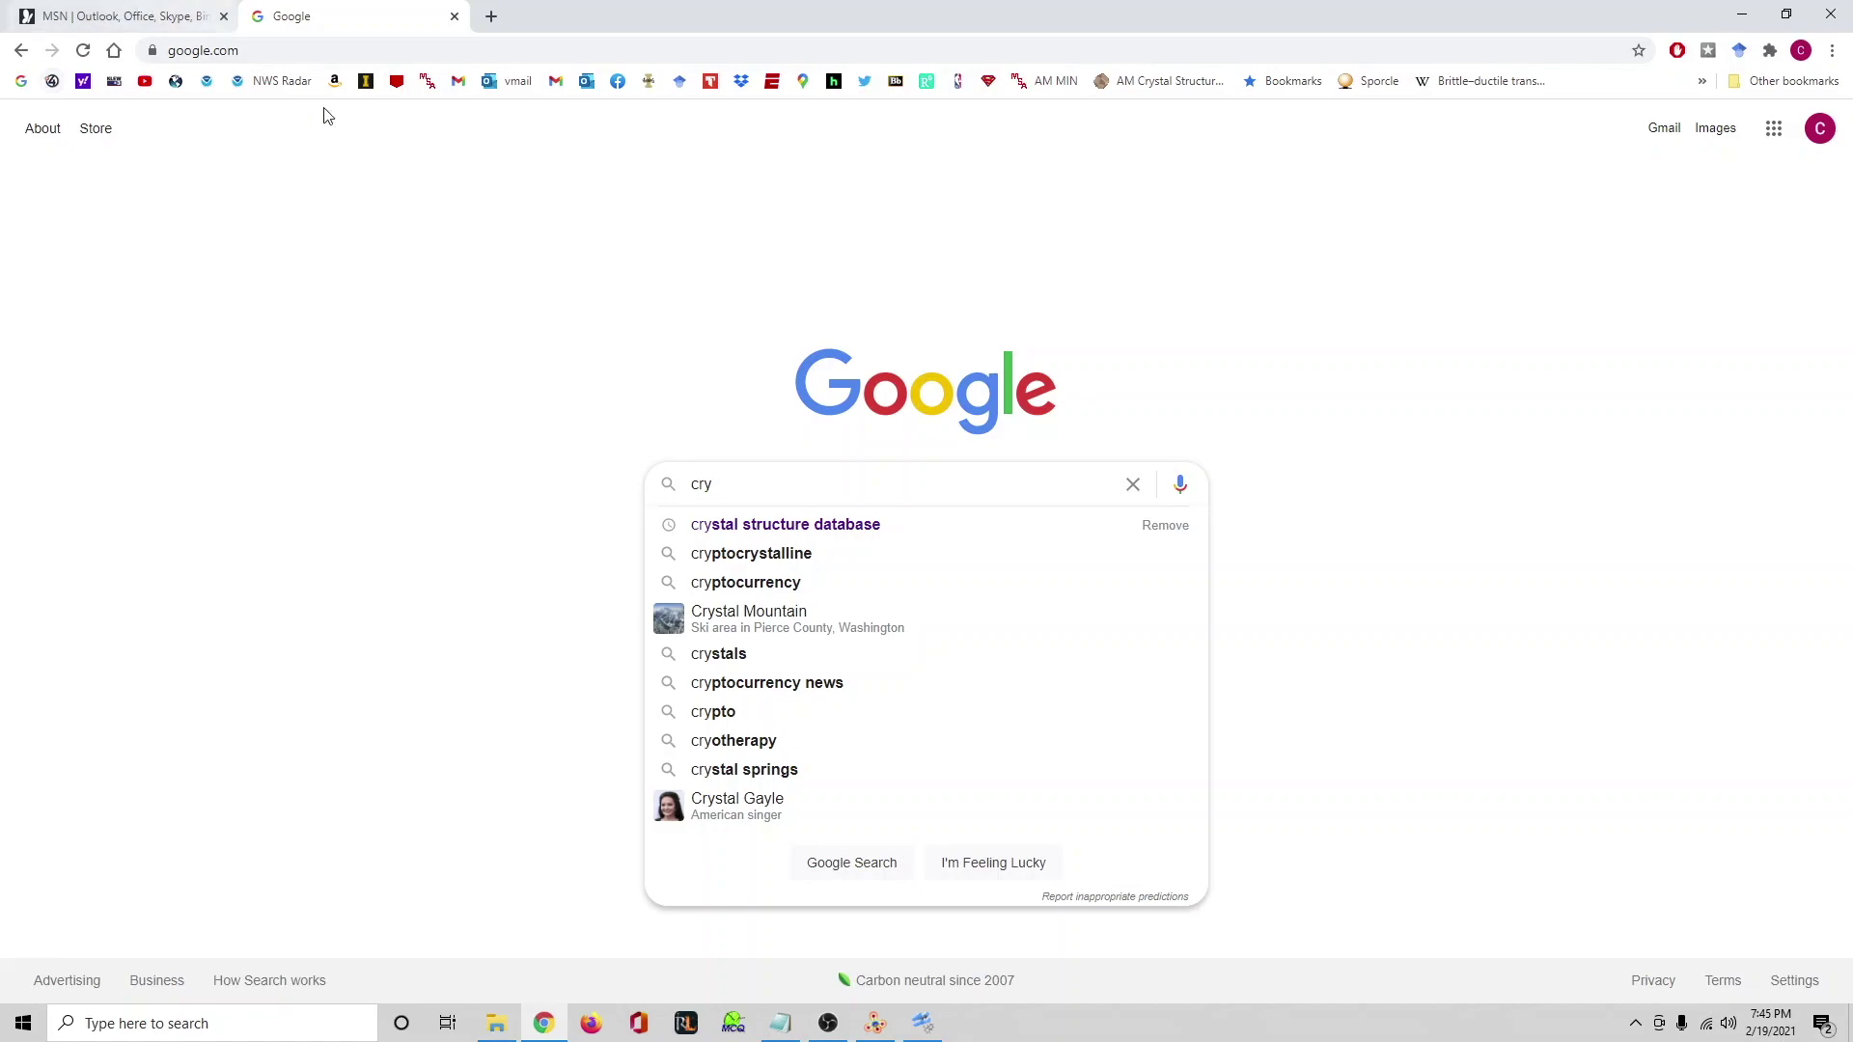
left_click(712, 524)
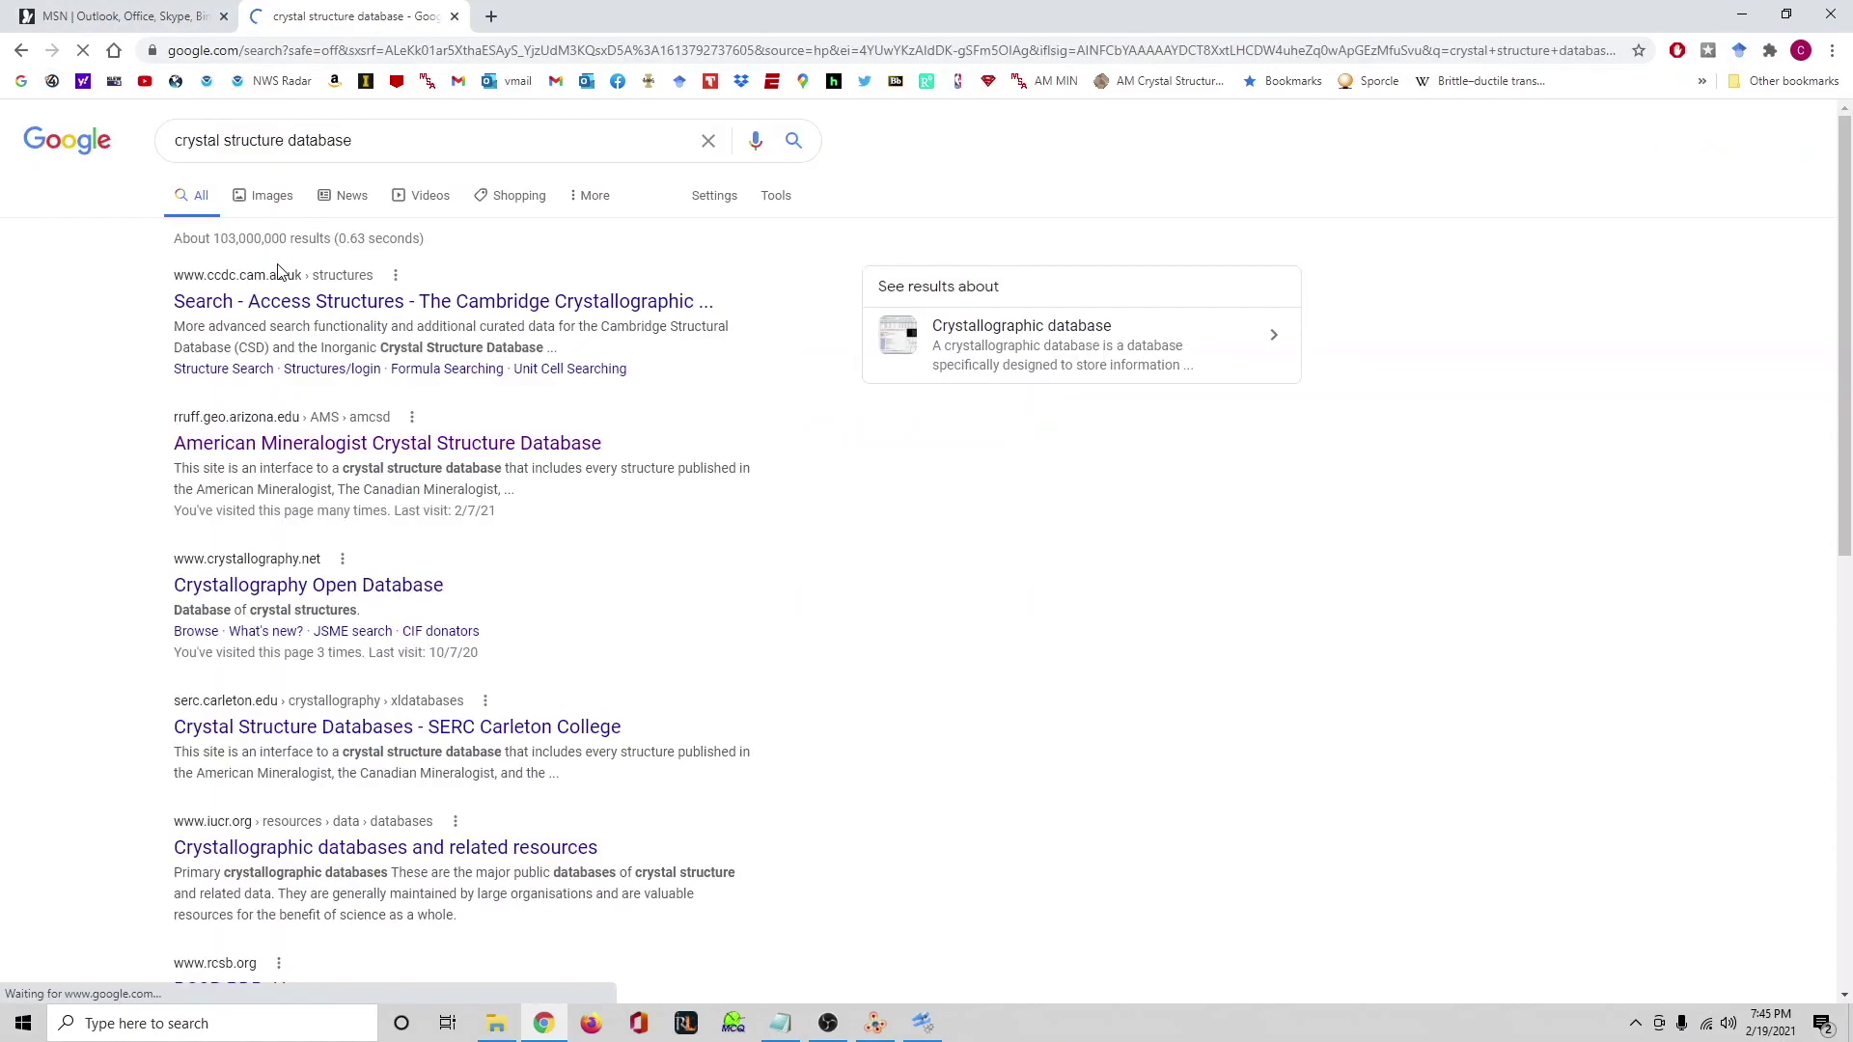
left_click(353, 444)
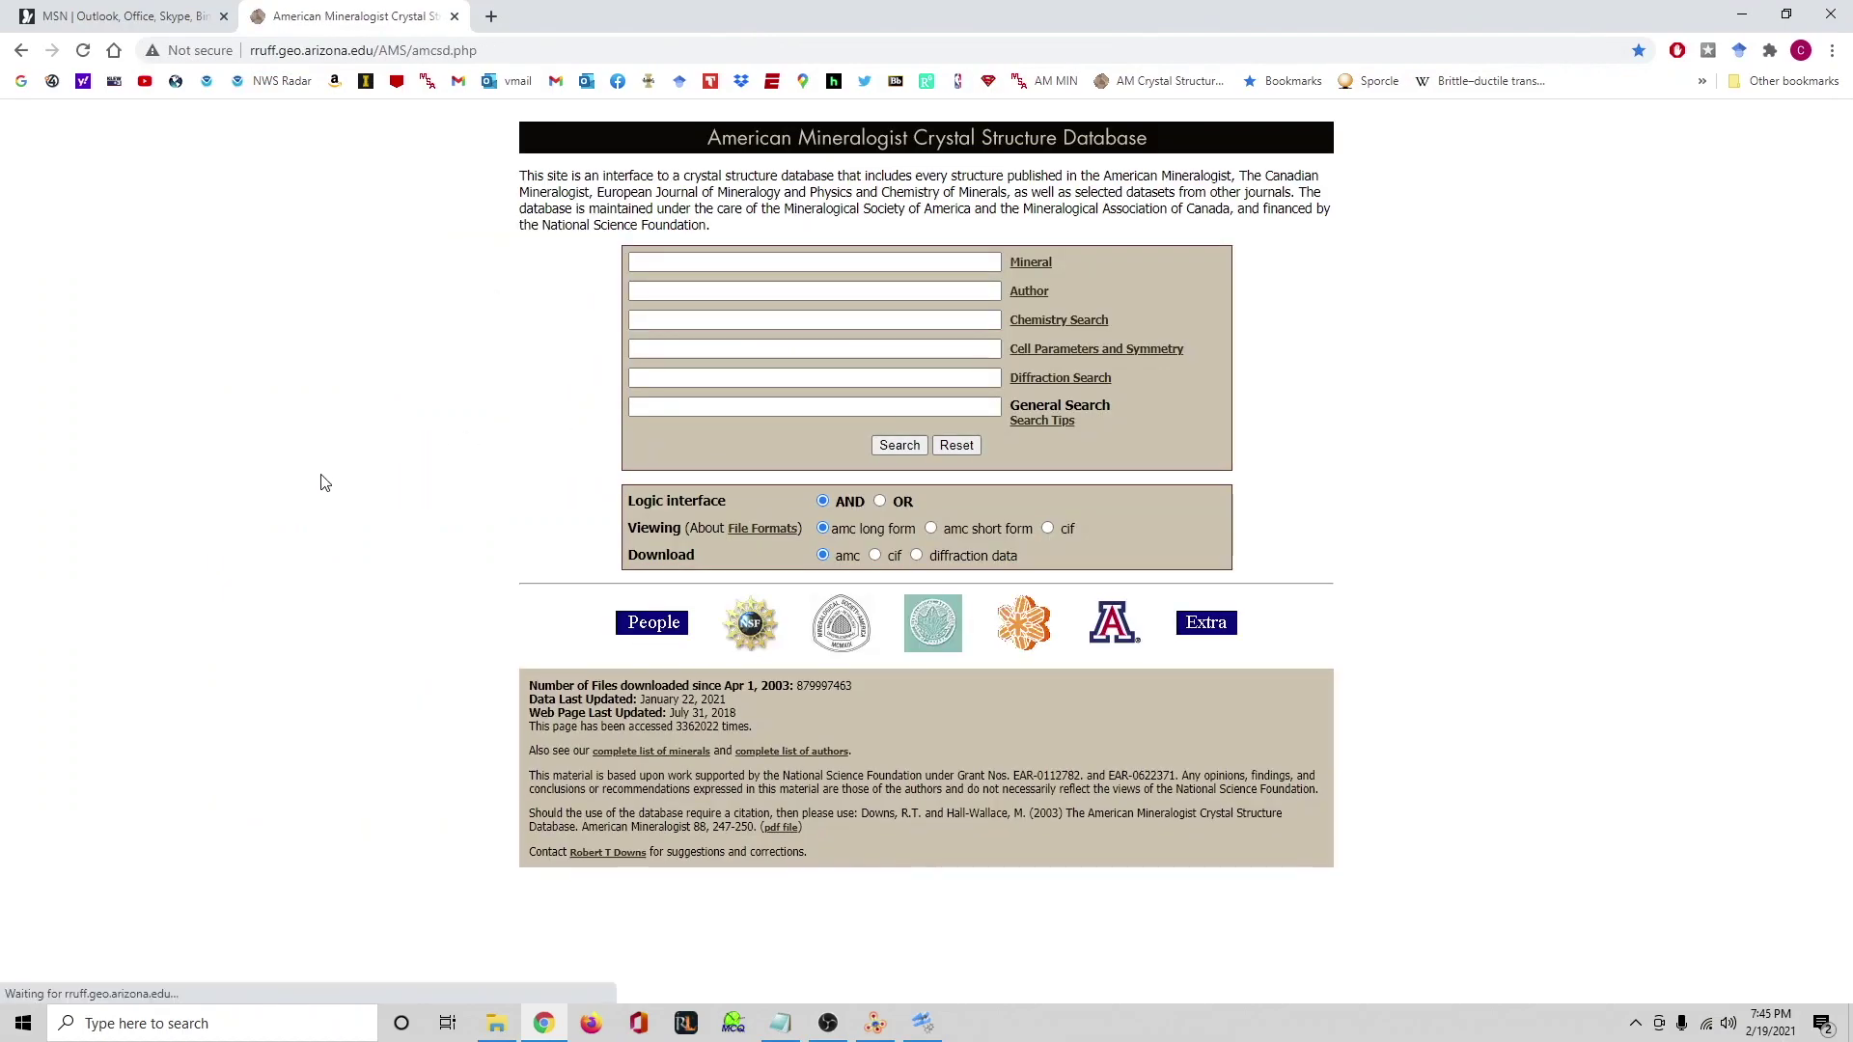
Search the American Mineralogist Crystal Structure Database for the mineral diopside.
left_click(800, 263)
type("diopside")
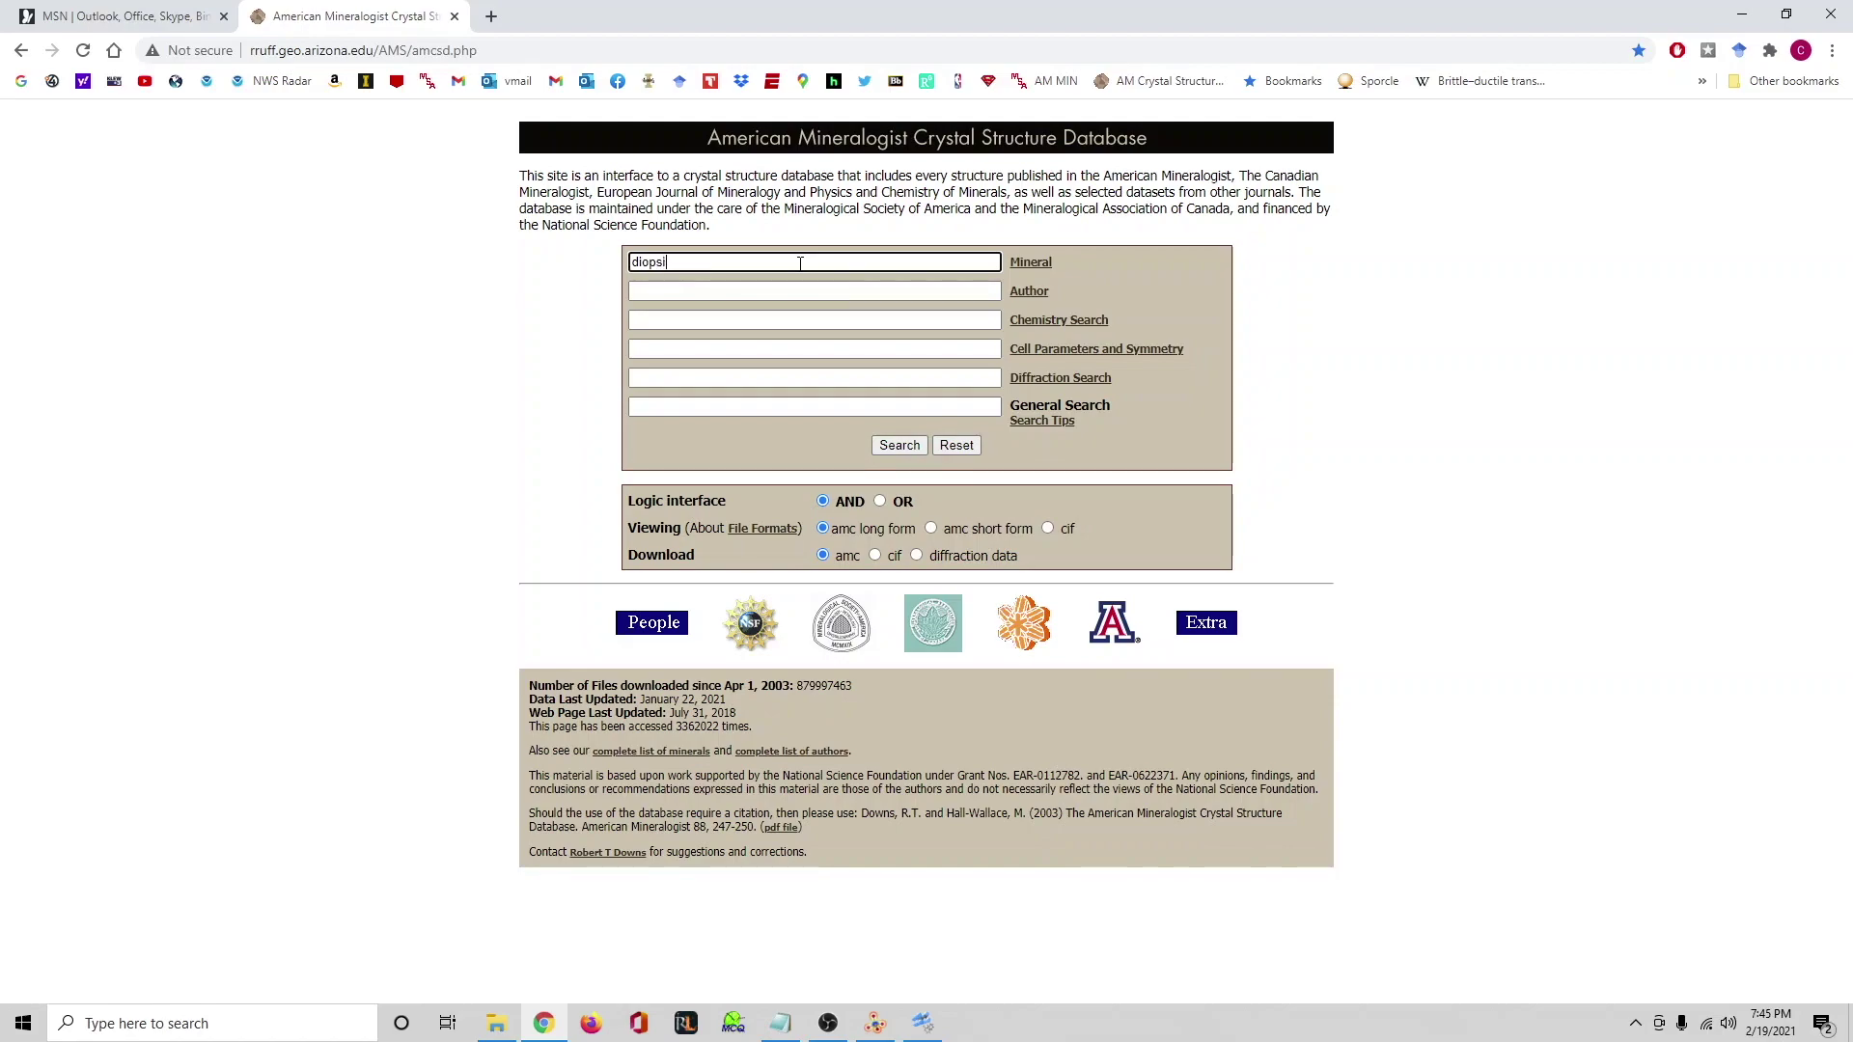
key("Return")
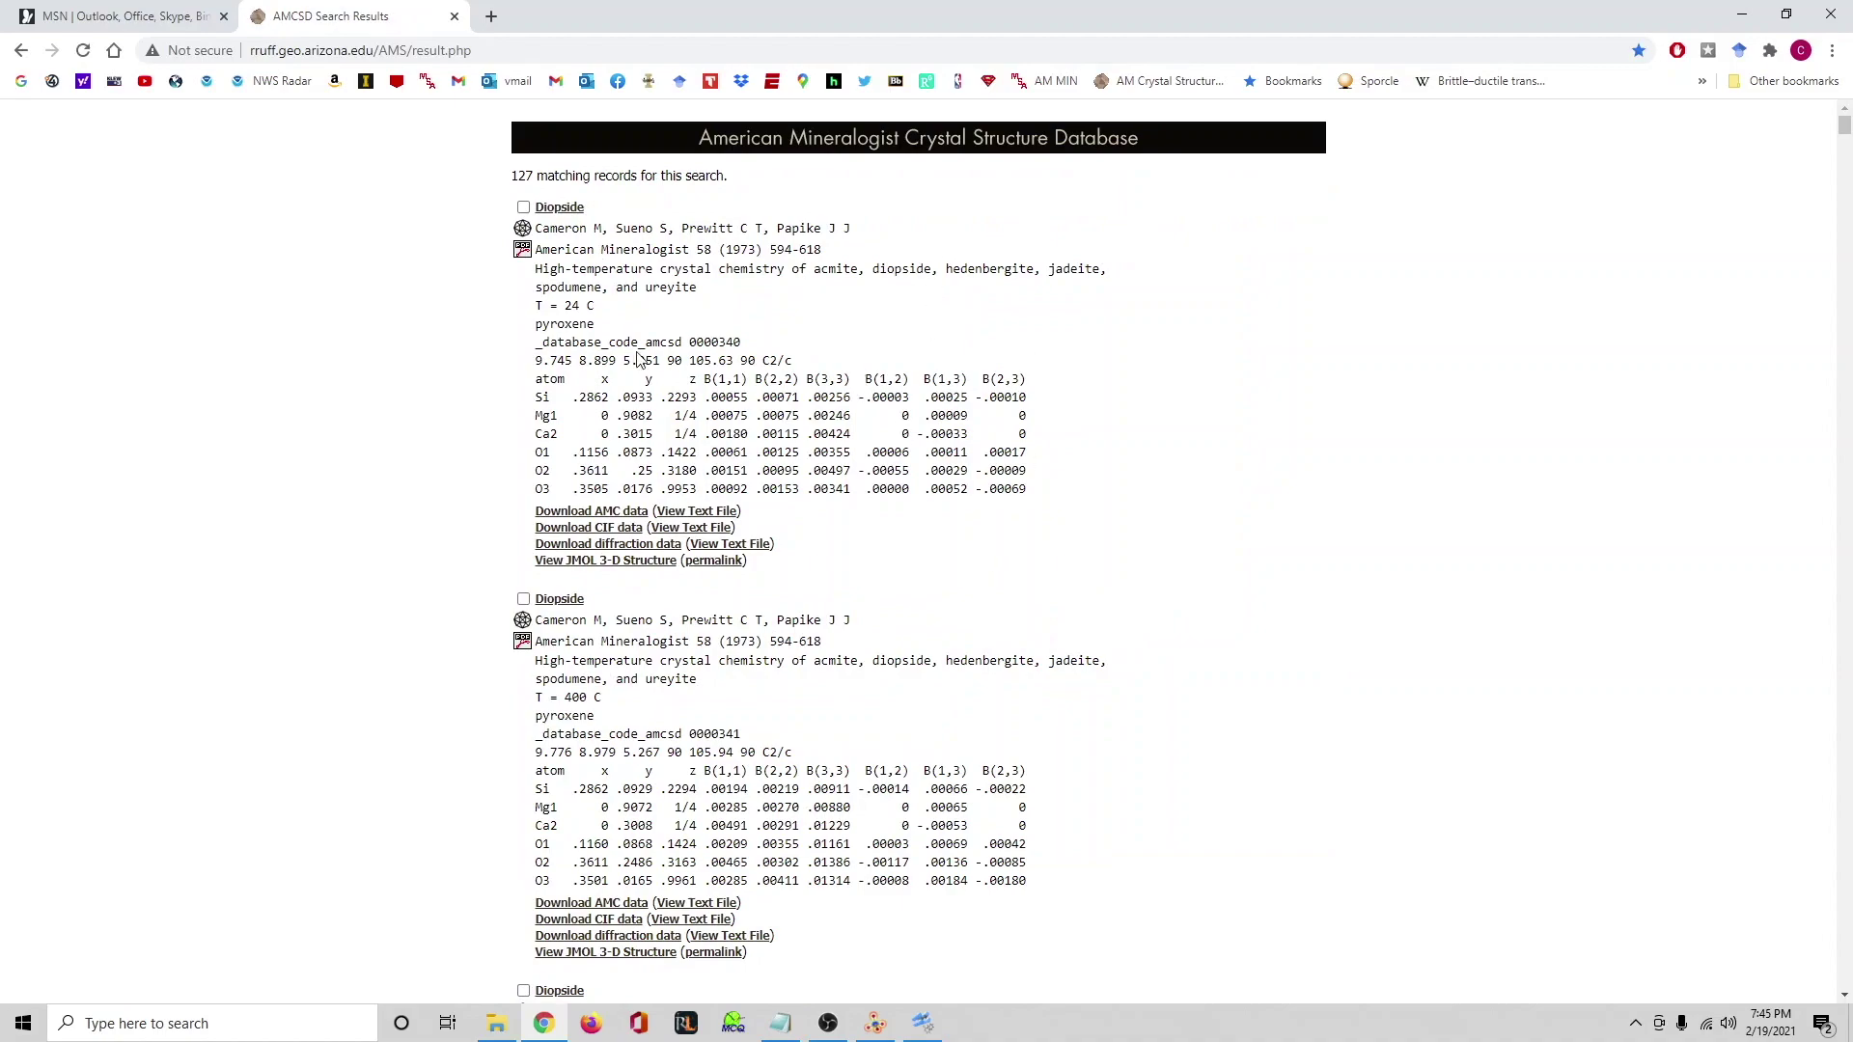
Compare the atom coordinates of the first diopside record with the atom coordinates in the APEX3 instructions.
left_click_drag(576, 396, 697, 435)
left_click(604, 417)
left_click_drag(571, 453, 676, 456)
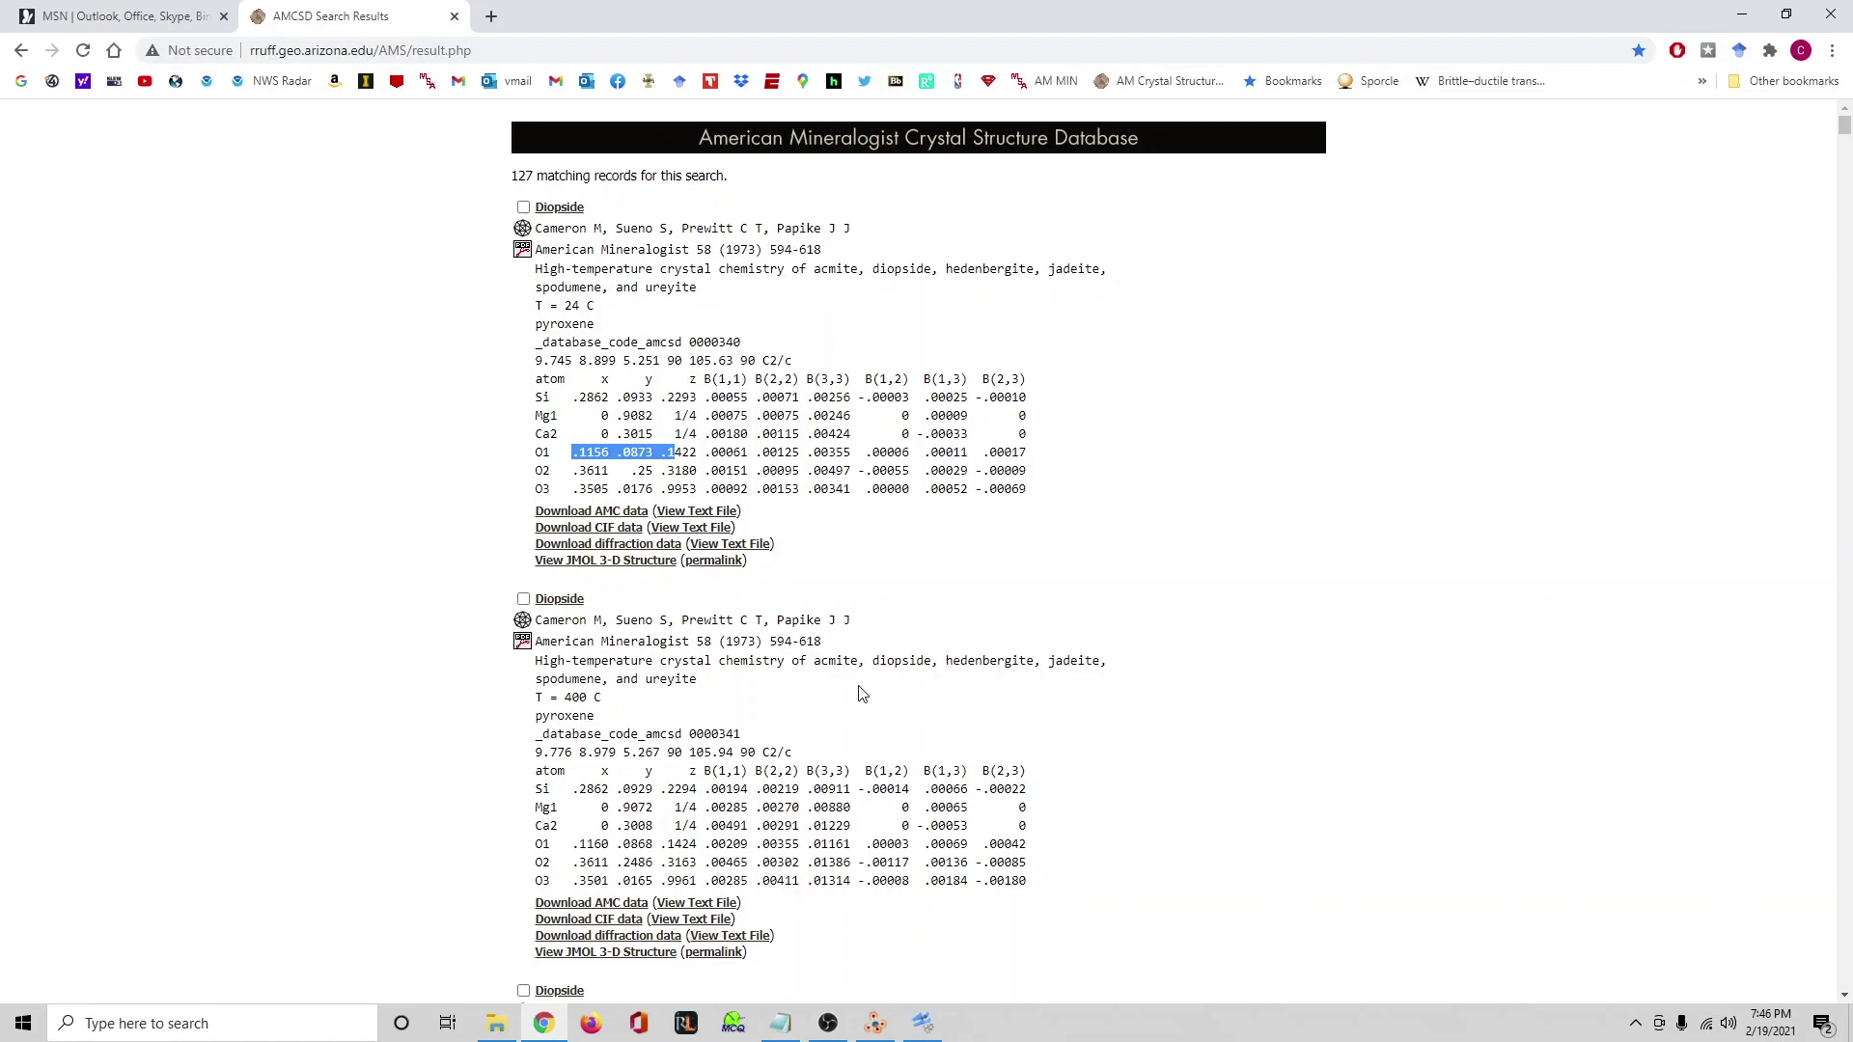
left_click(1733, 29)
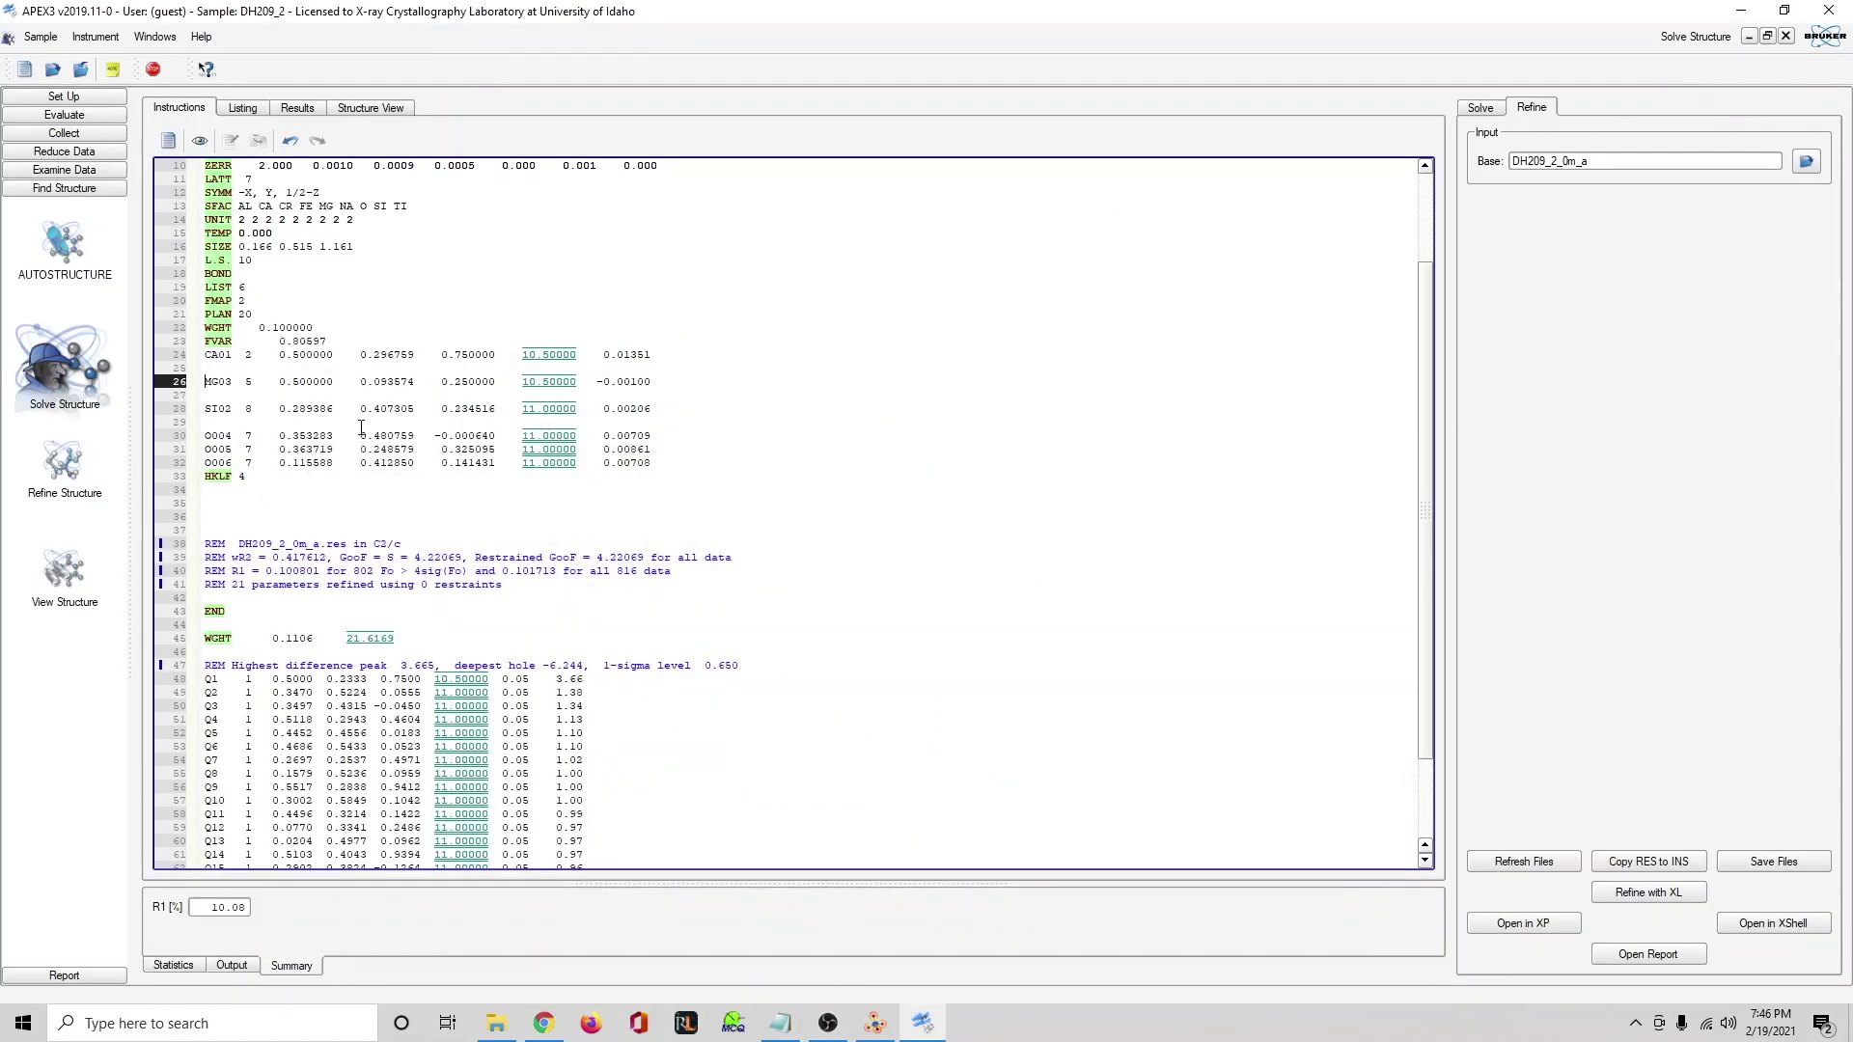
left_click_drag(287, 435, 394, 437)
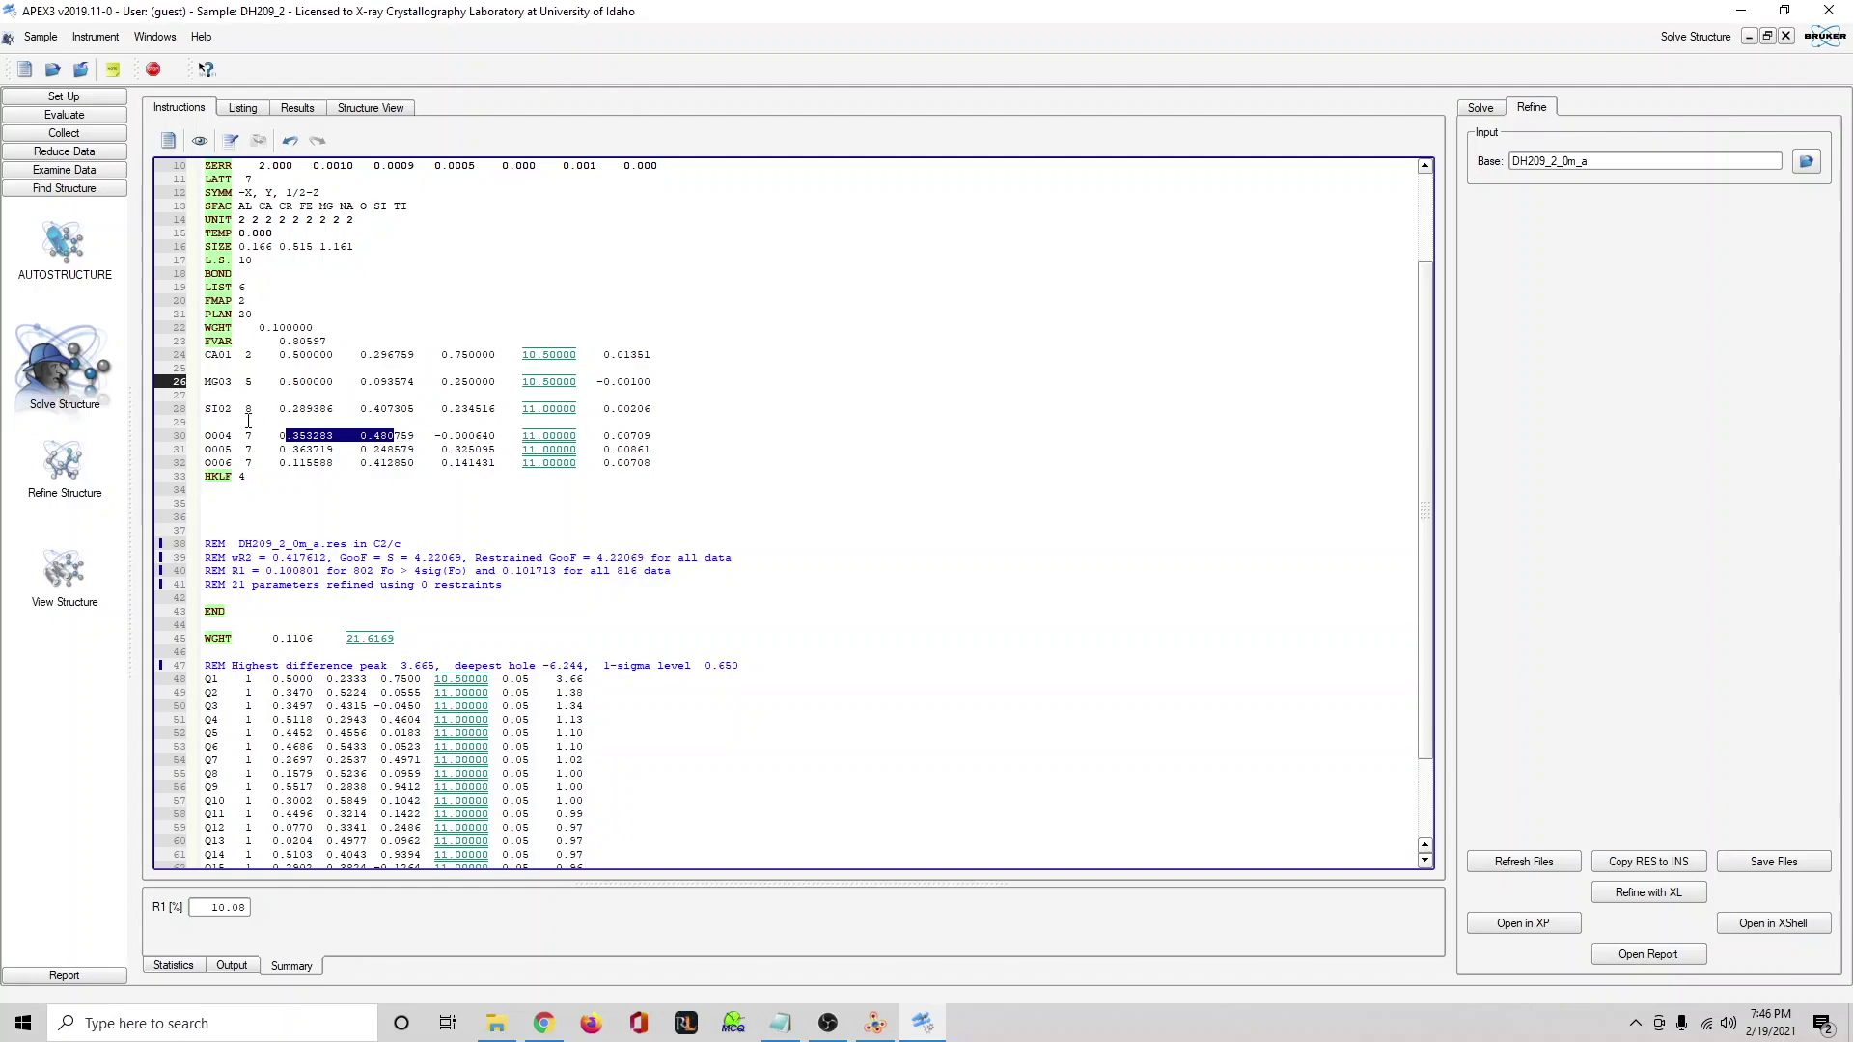
left_click(445, 409)
left_click(544, 1023)
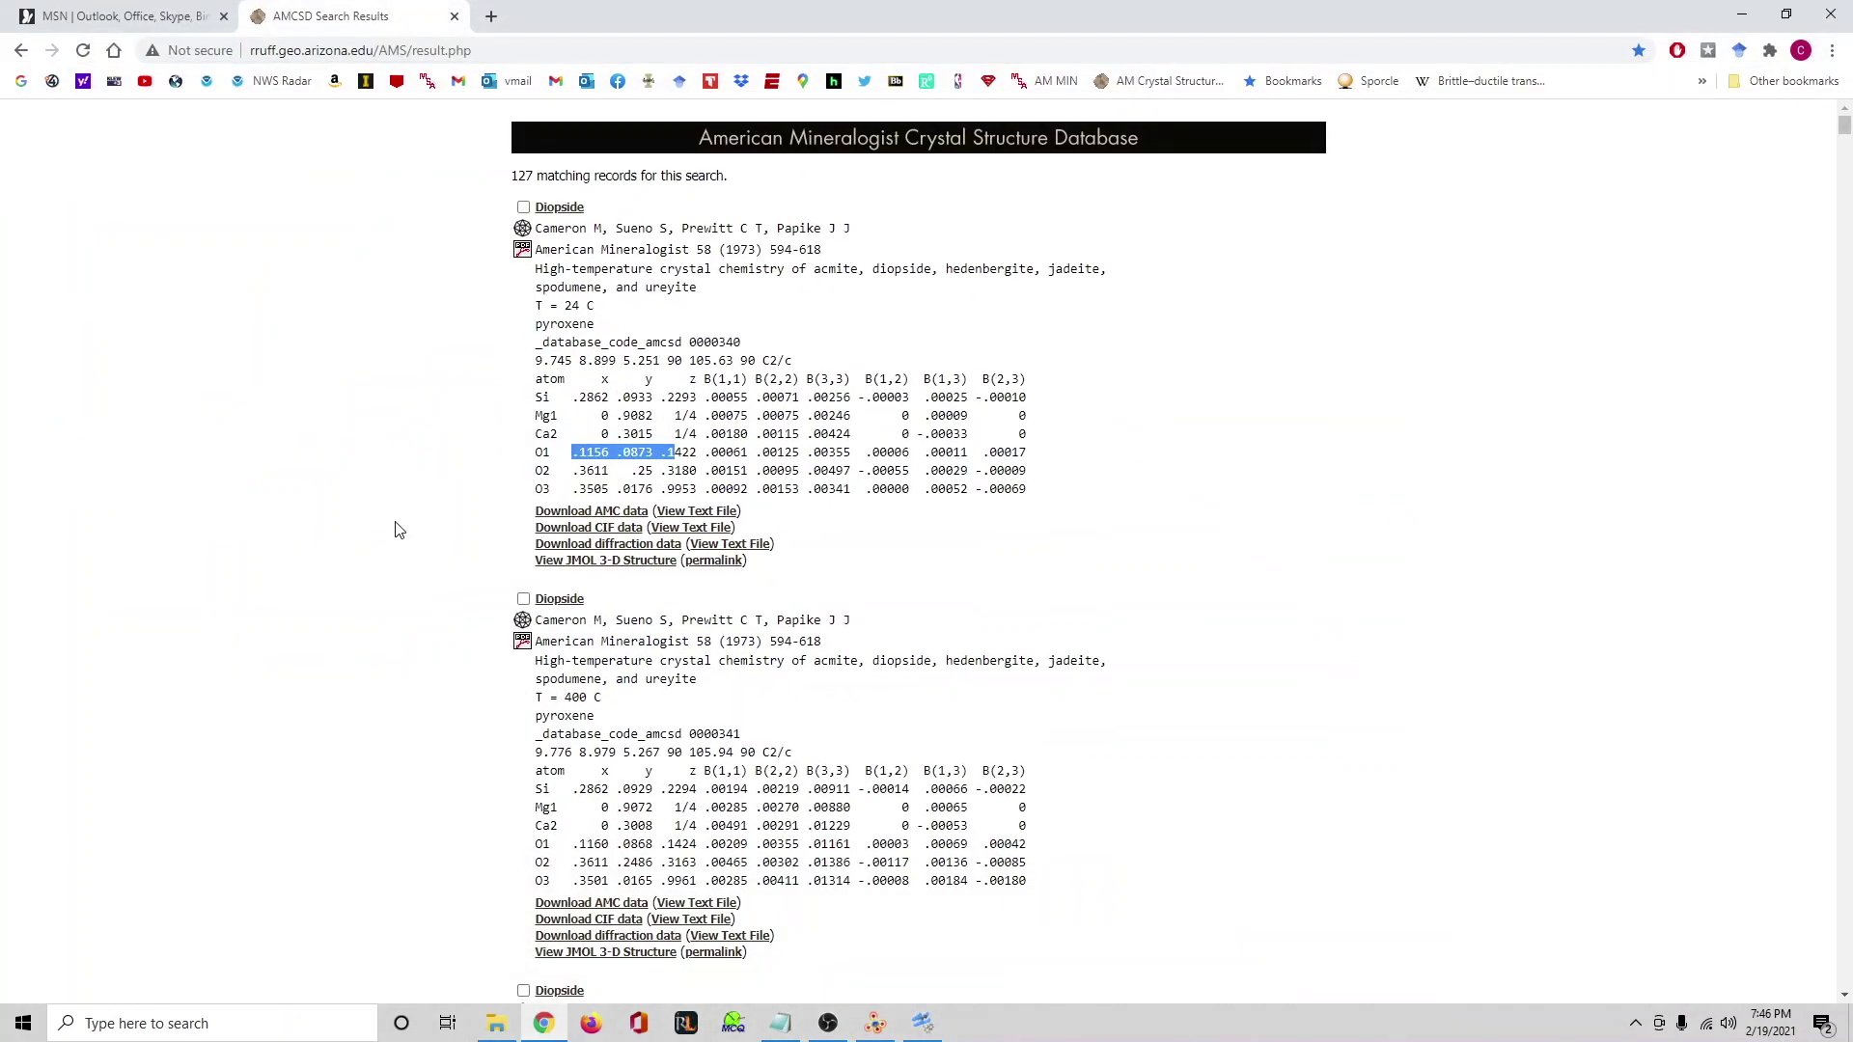
left_click_drag(600, 435, 702, 437)
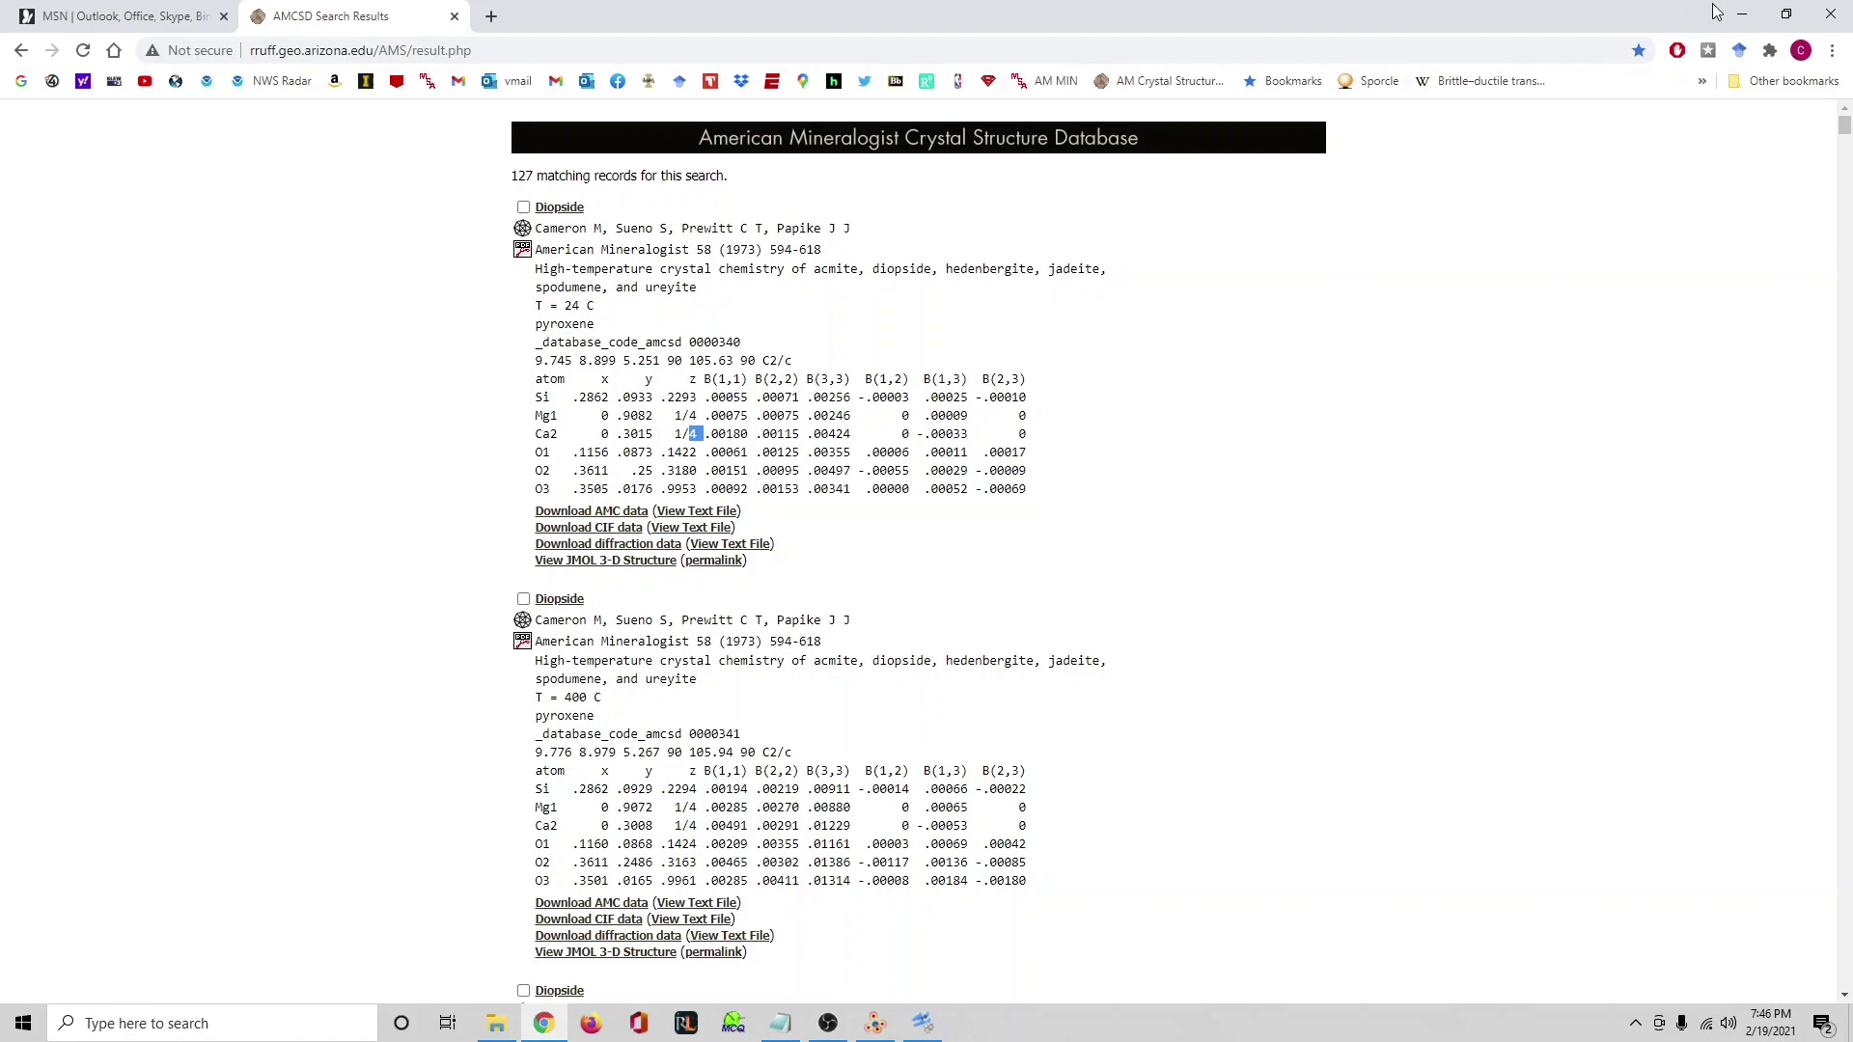
left_click(1742, 13)
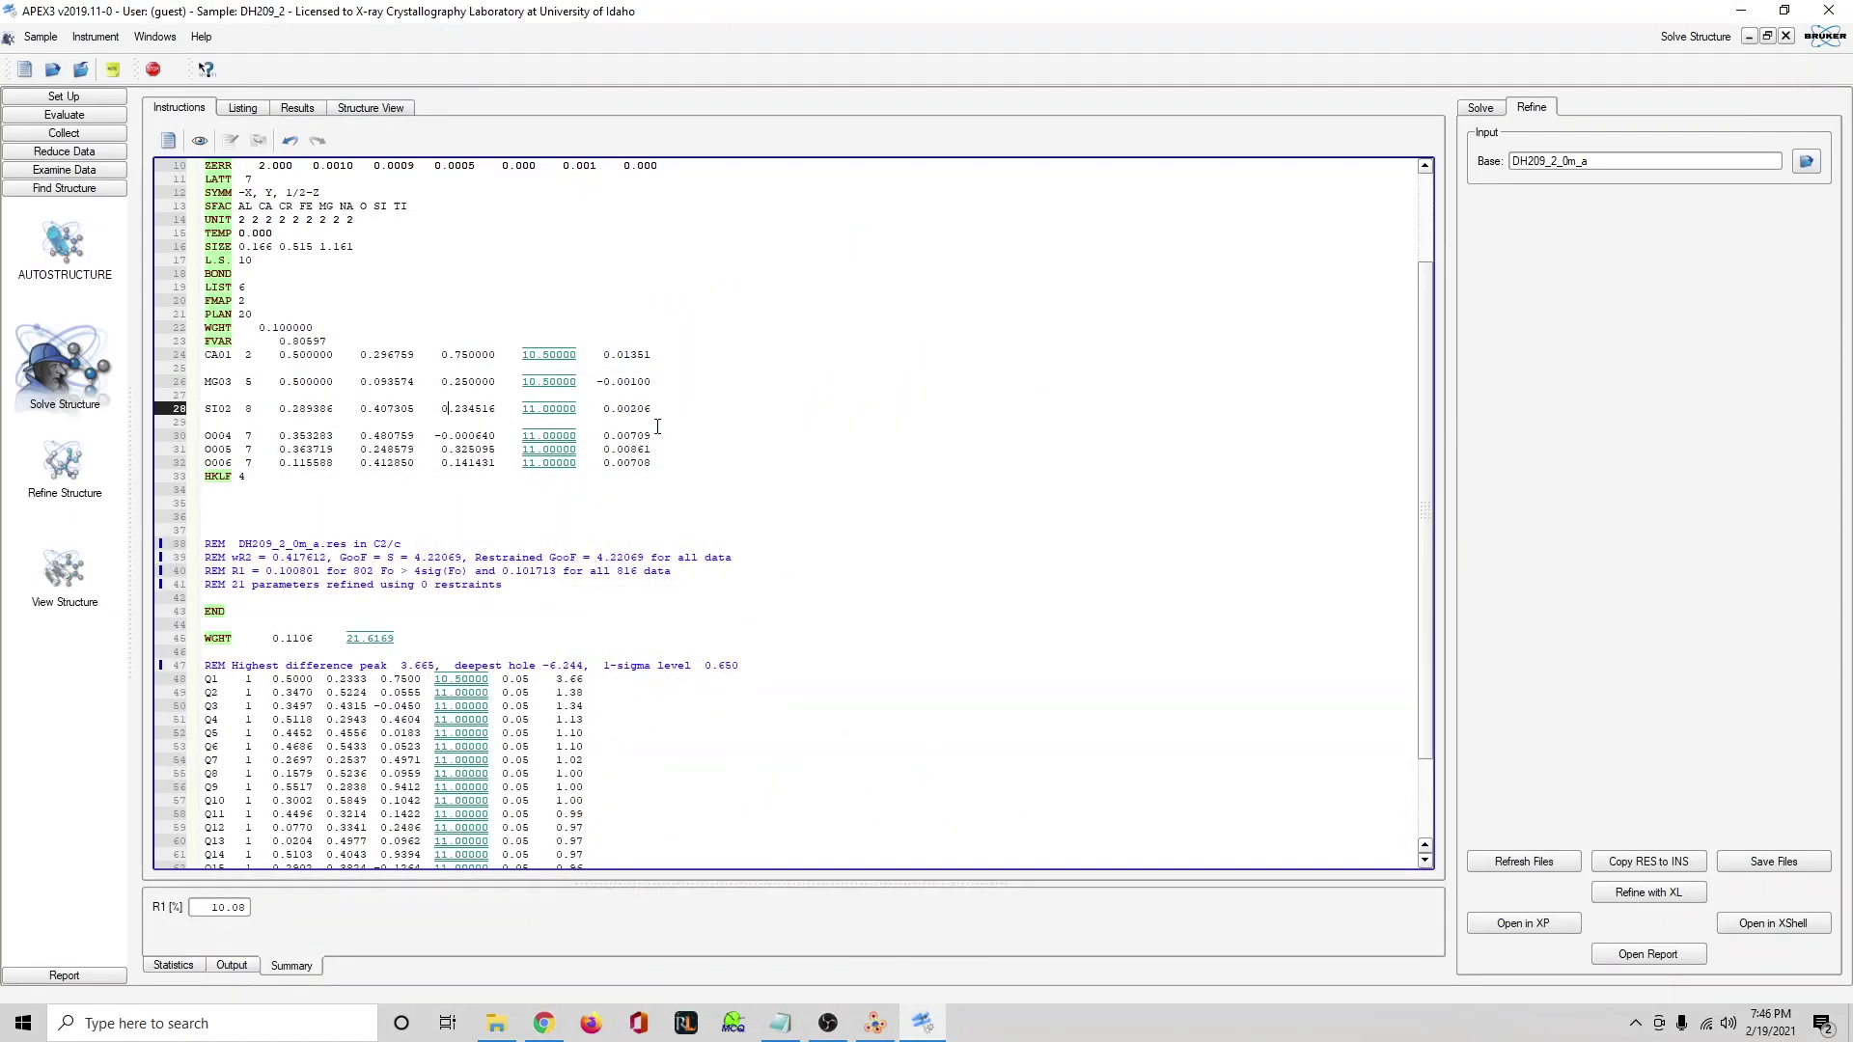
Rename the Ca01 atom as CM2 and the Mg03 atom as MM1 in the instructions.
left_click(520, 343)
left_click(227, 357)
key("Left")
key("BackSpace")
key("Delete")
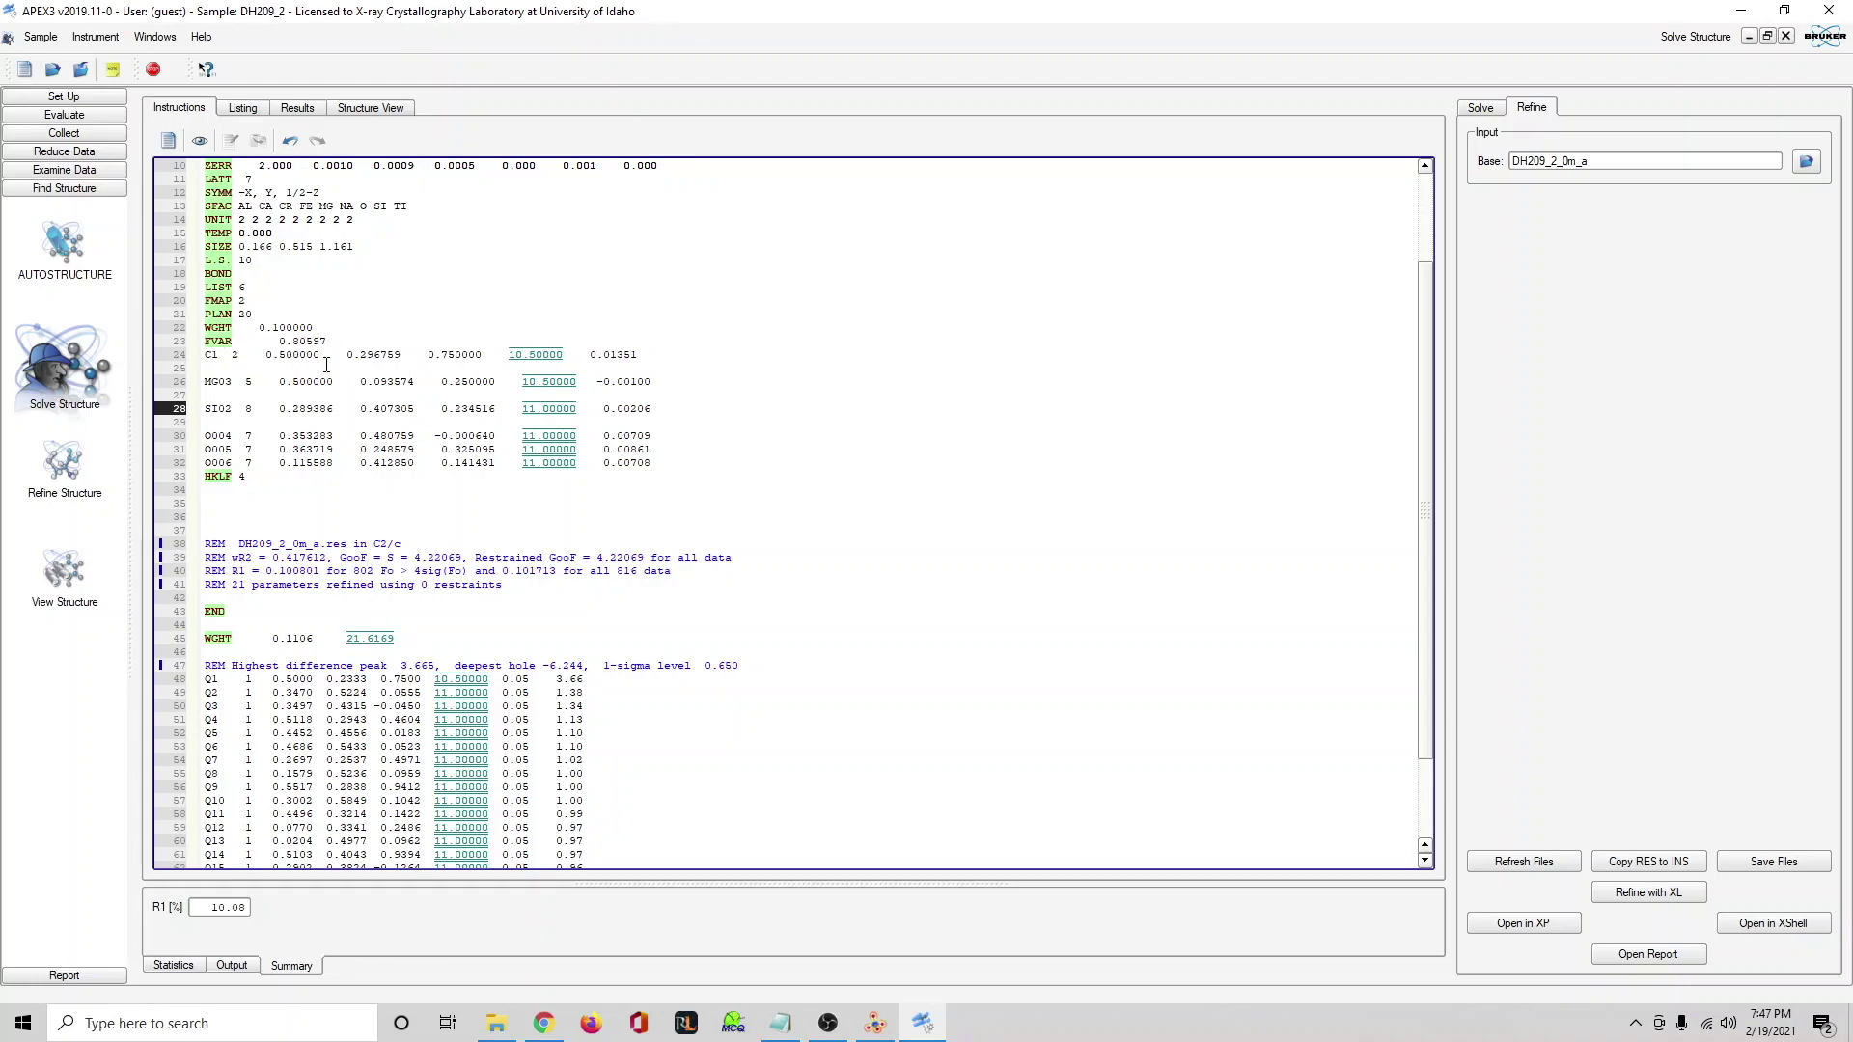
type("M")
key("Delete")
type("2")
key("BackSpace")
key("BackSpace")
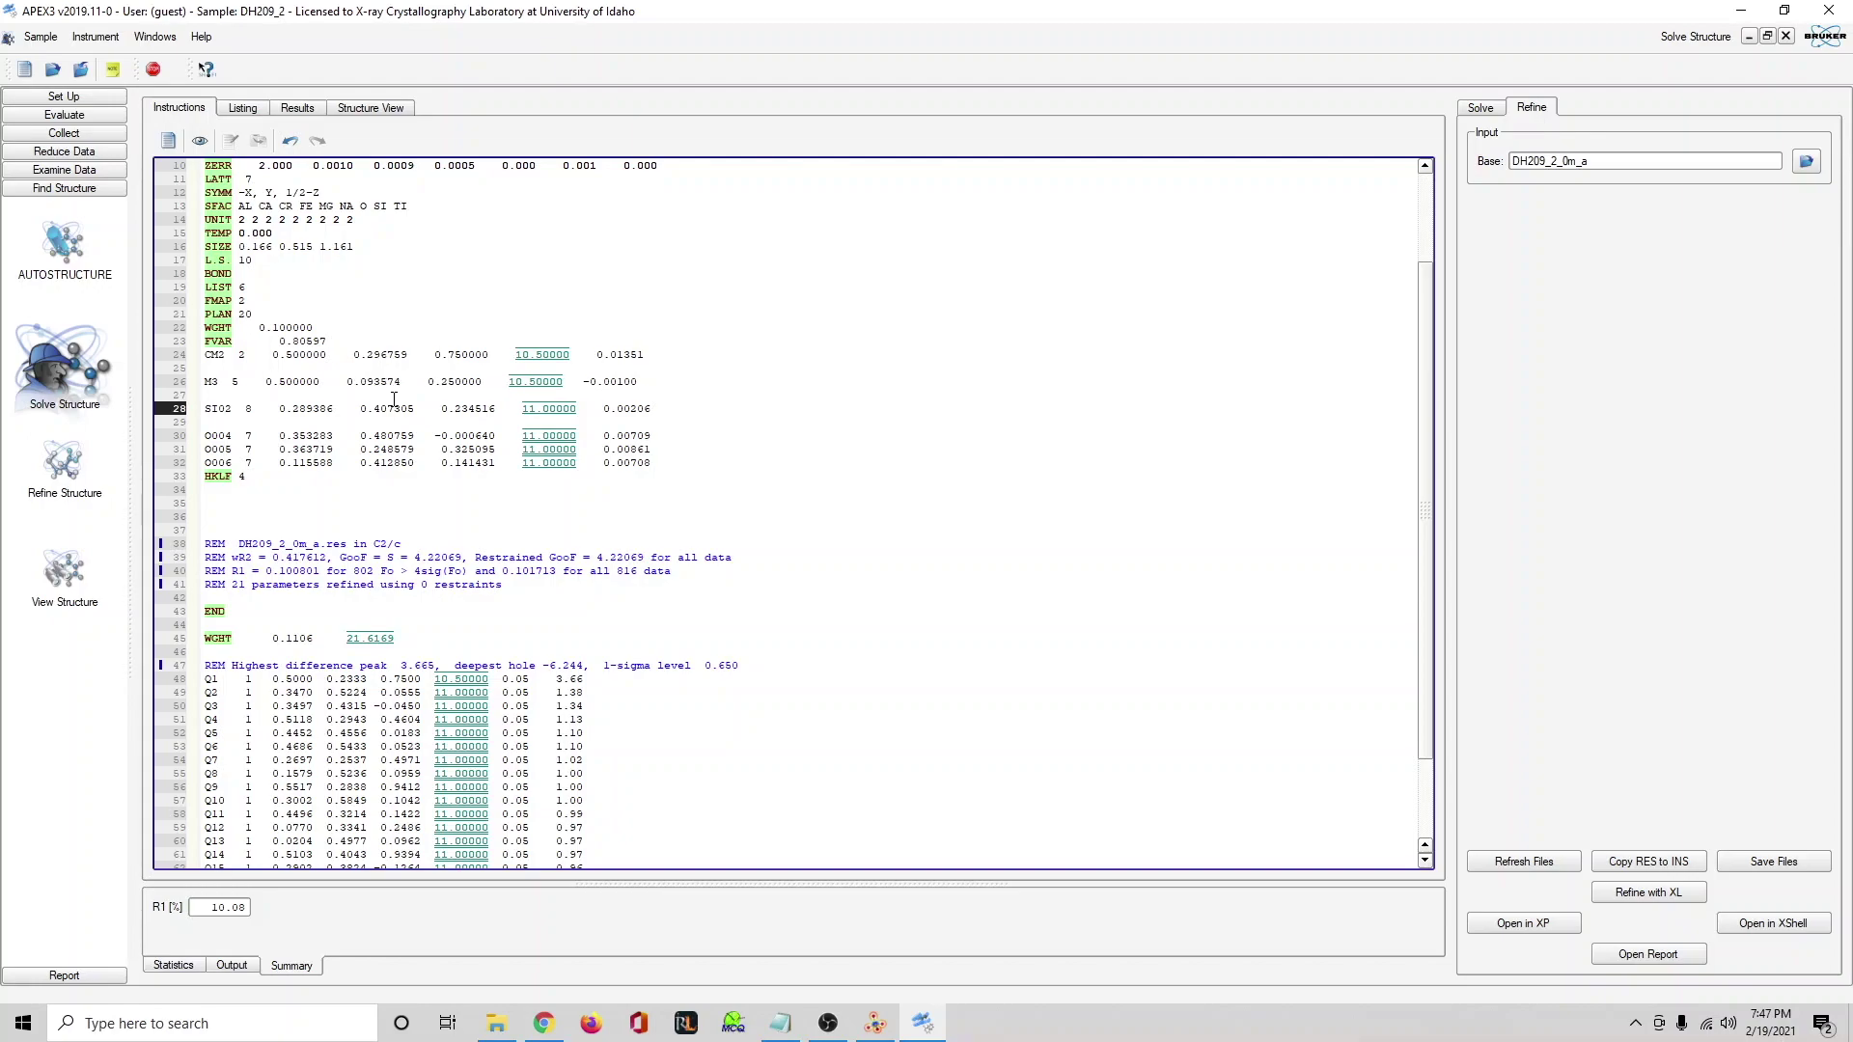
type("N")
Check the scattering factor numbers of the CM2 and MM1 atoms against the SFAC element list.
scroll(463, 408, "up", 3)
triple_click(241, 472)
left_click(241, 480)
double_click(241, 480)
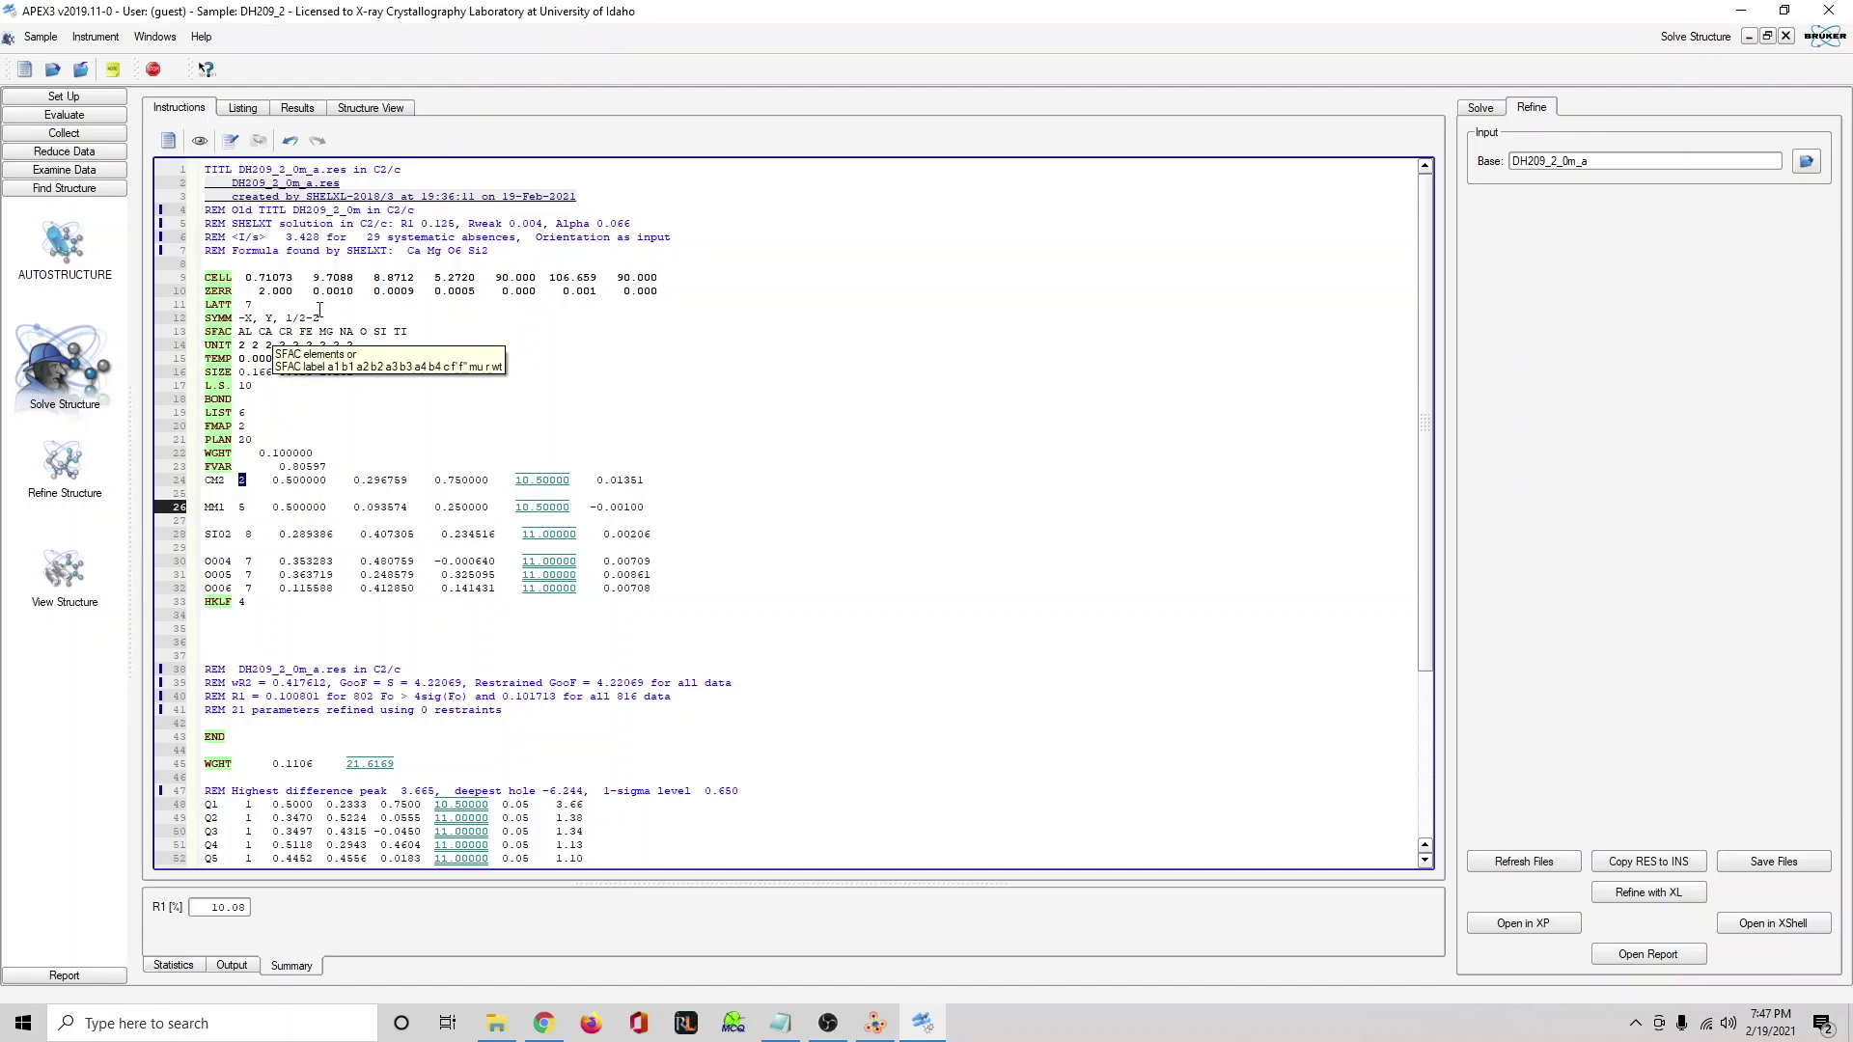
double_click(242, 507)
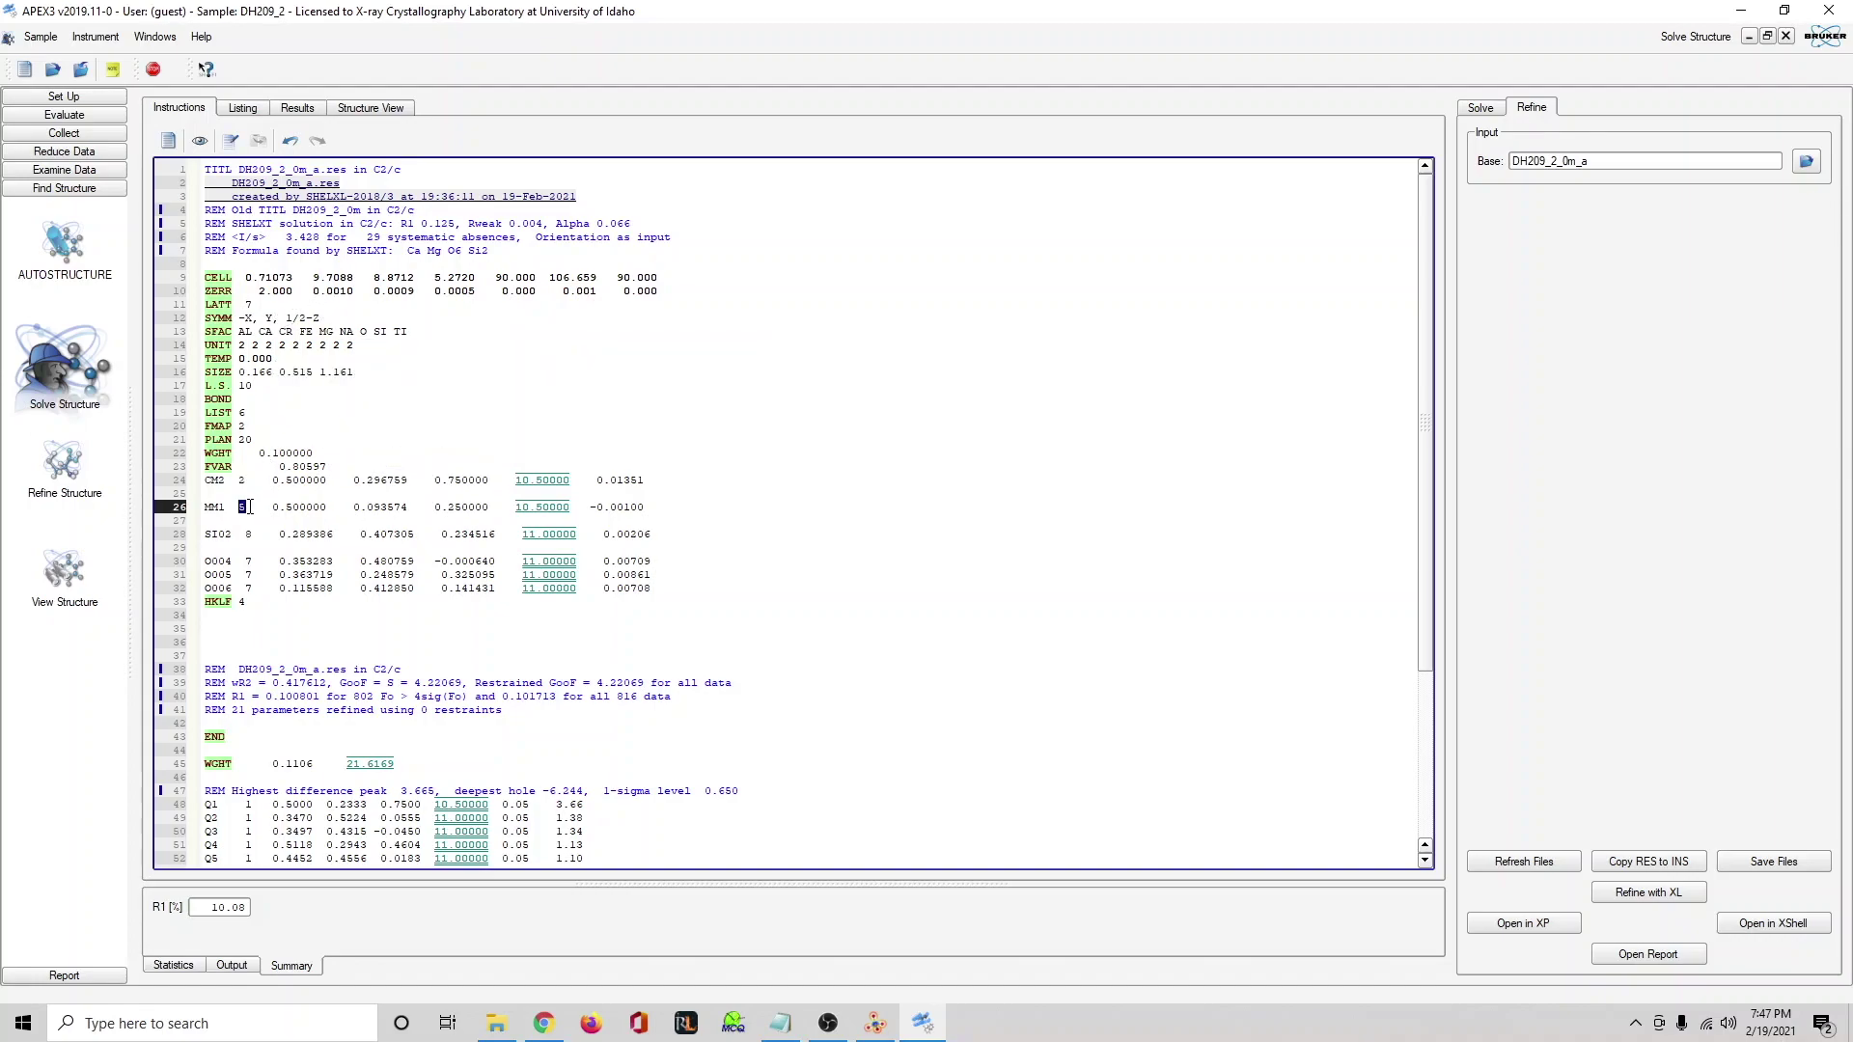
Rename the SI02 atom as SI in the instructions.
left_click_drag(232, 536, 231, 537)
key("BackSpace")
key("BackSpace")
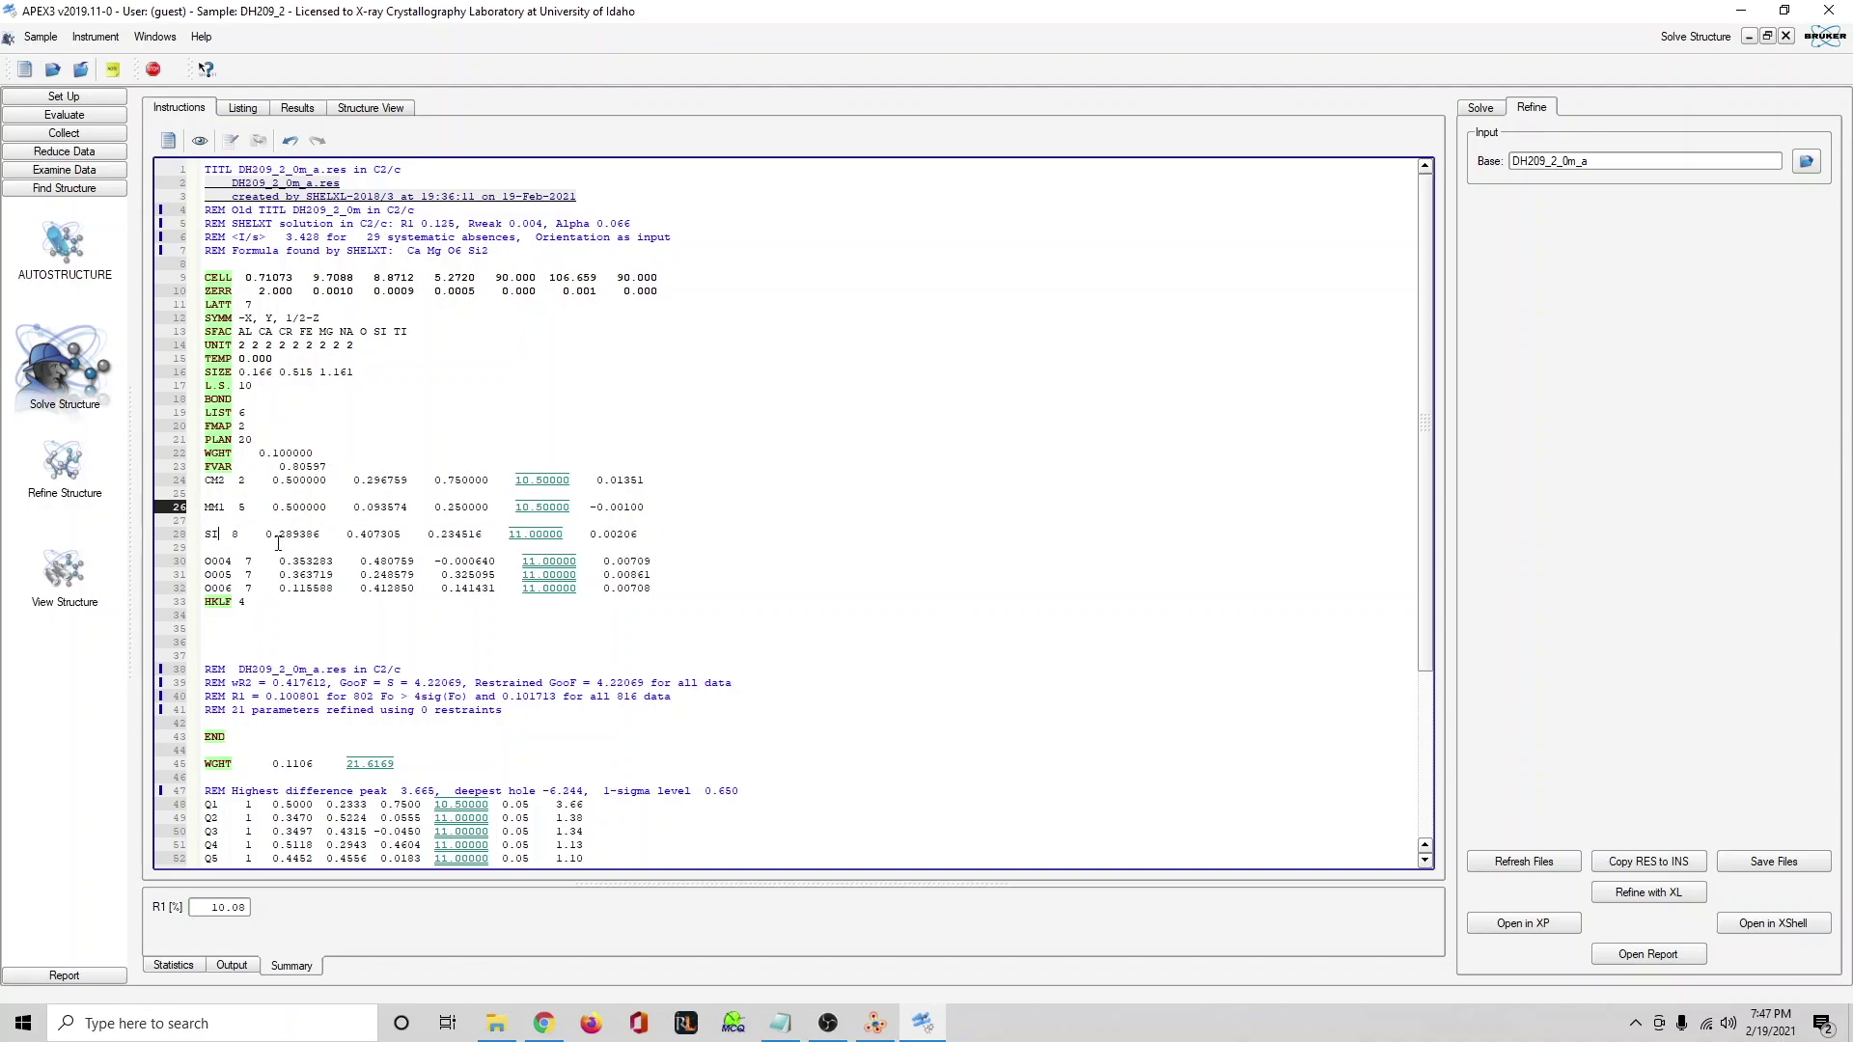
left_click_drag(232, 561, 213, 570)
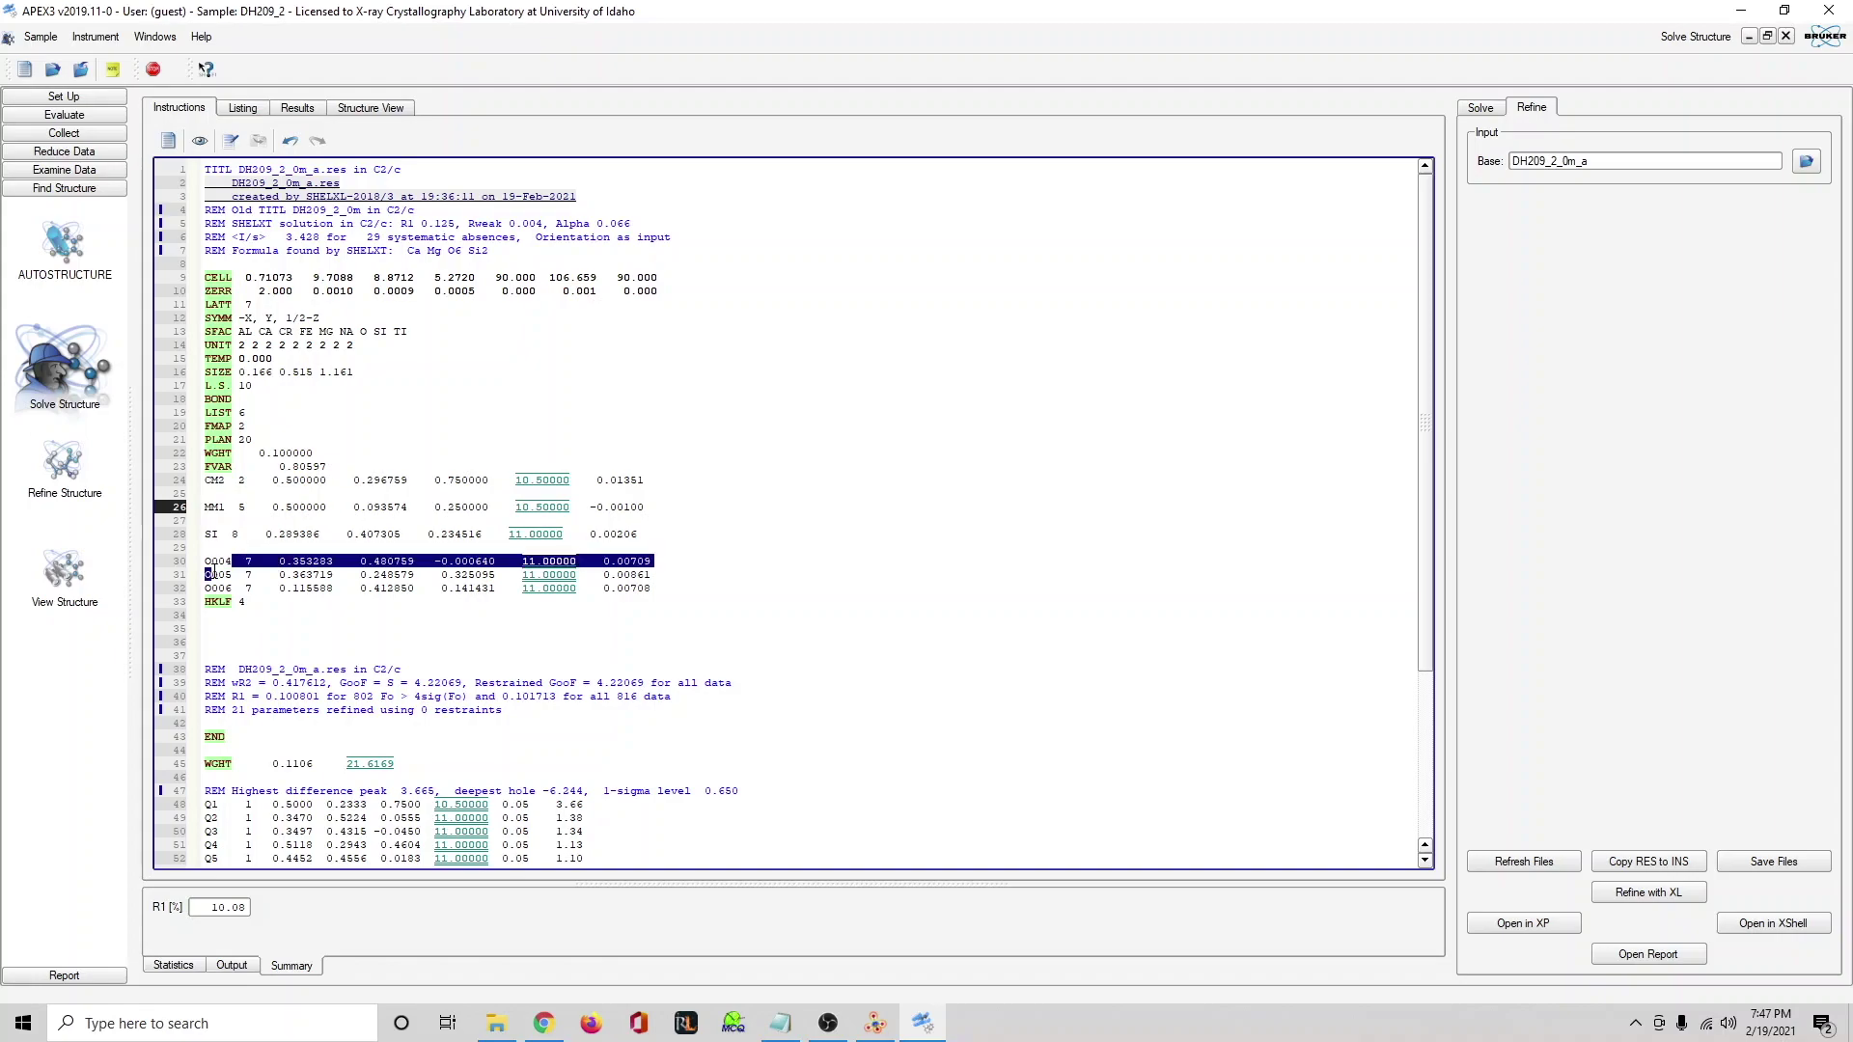
type("1005")
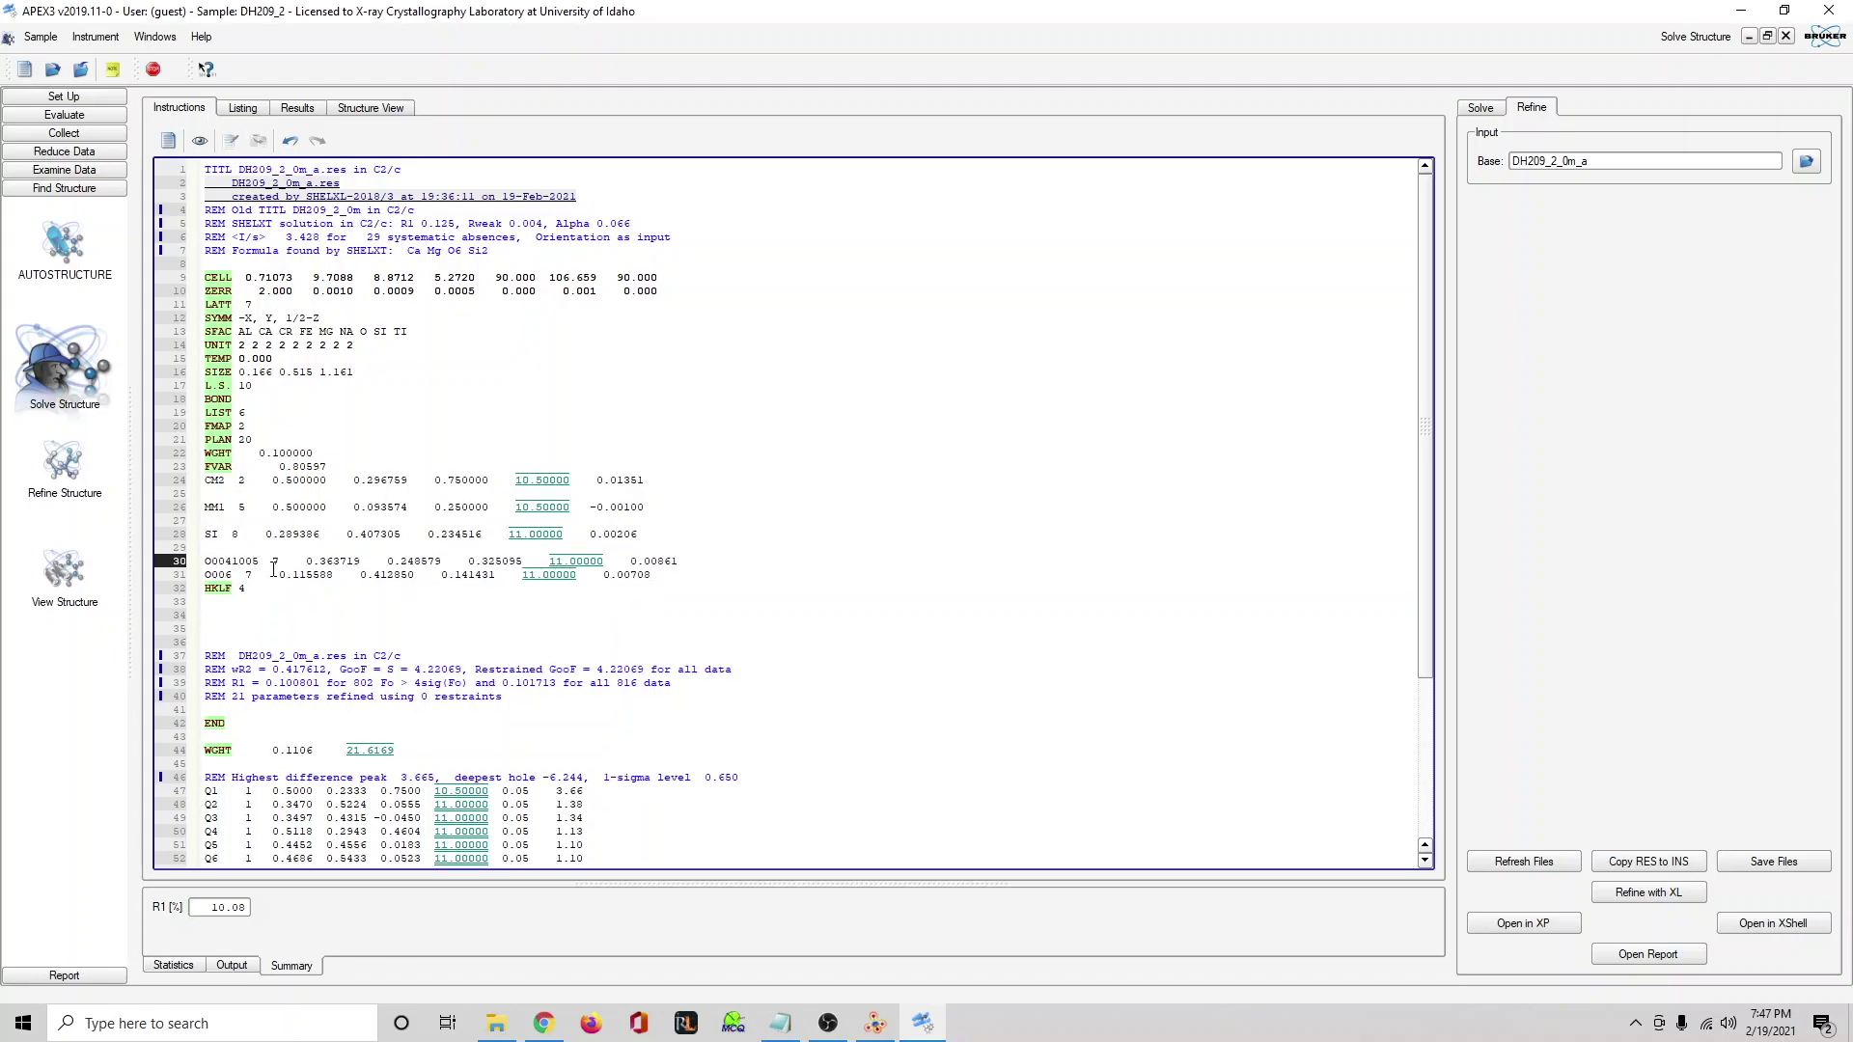
key("Return")
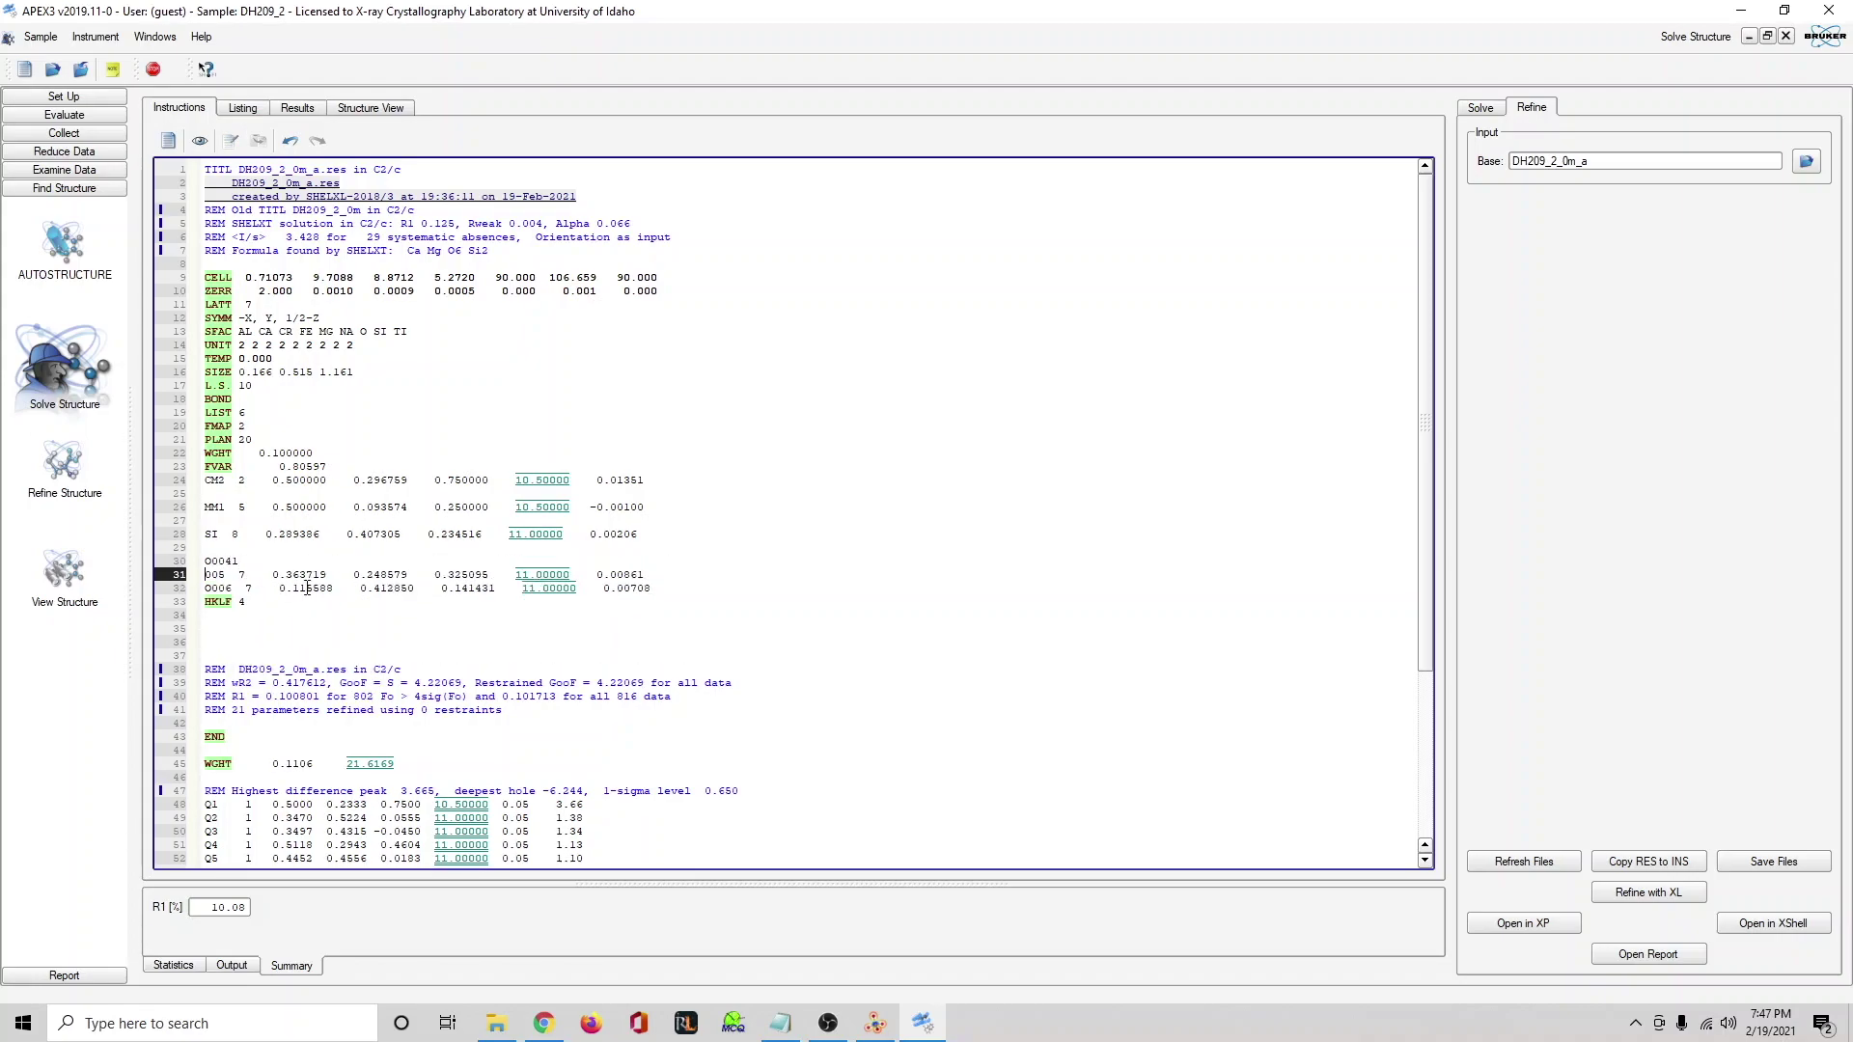
key("ctrl+z")
key("ctrl+z")
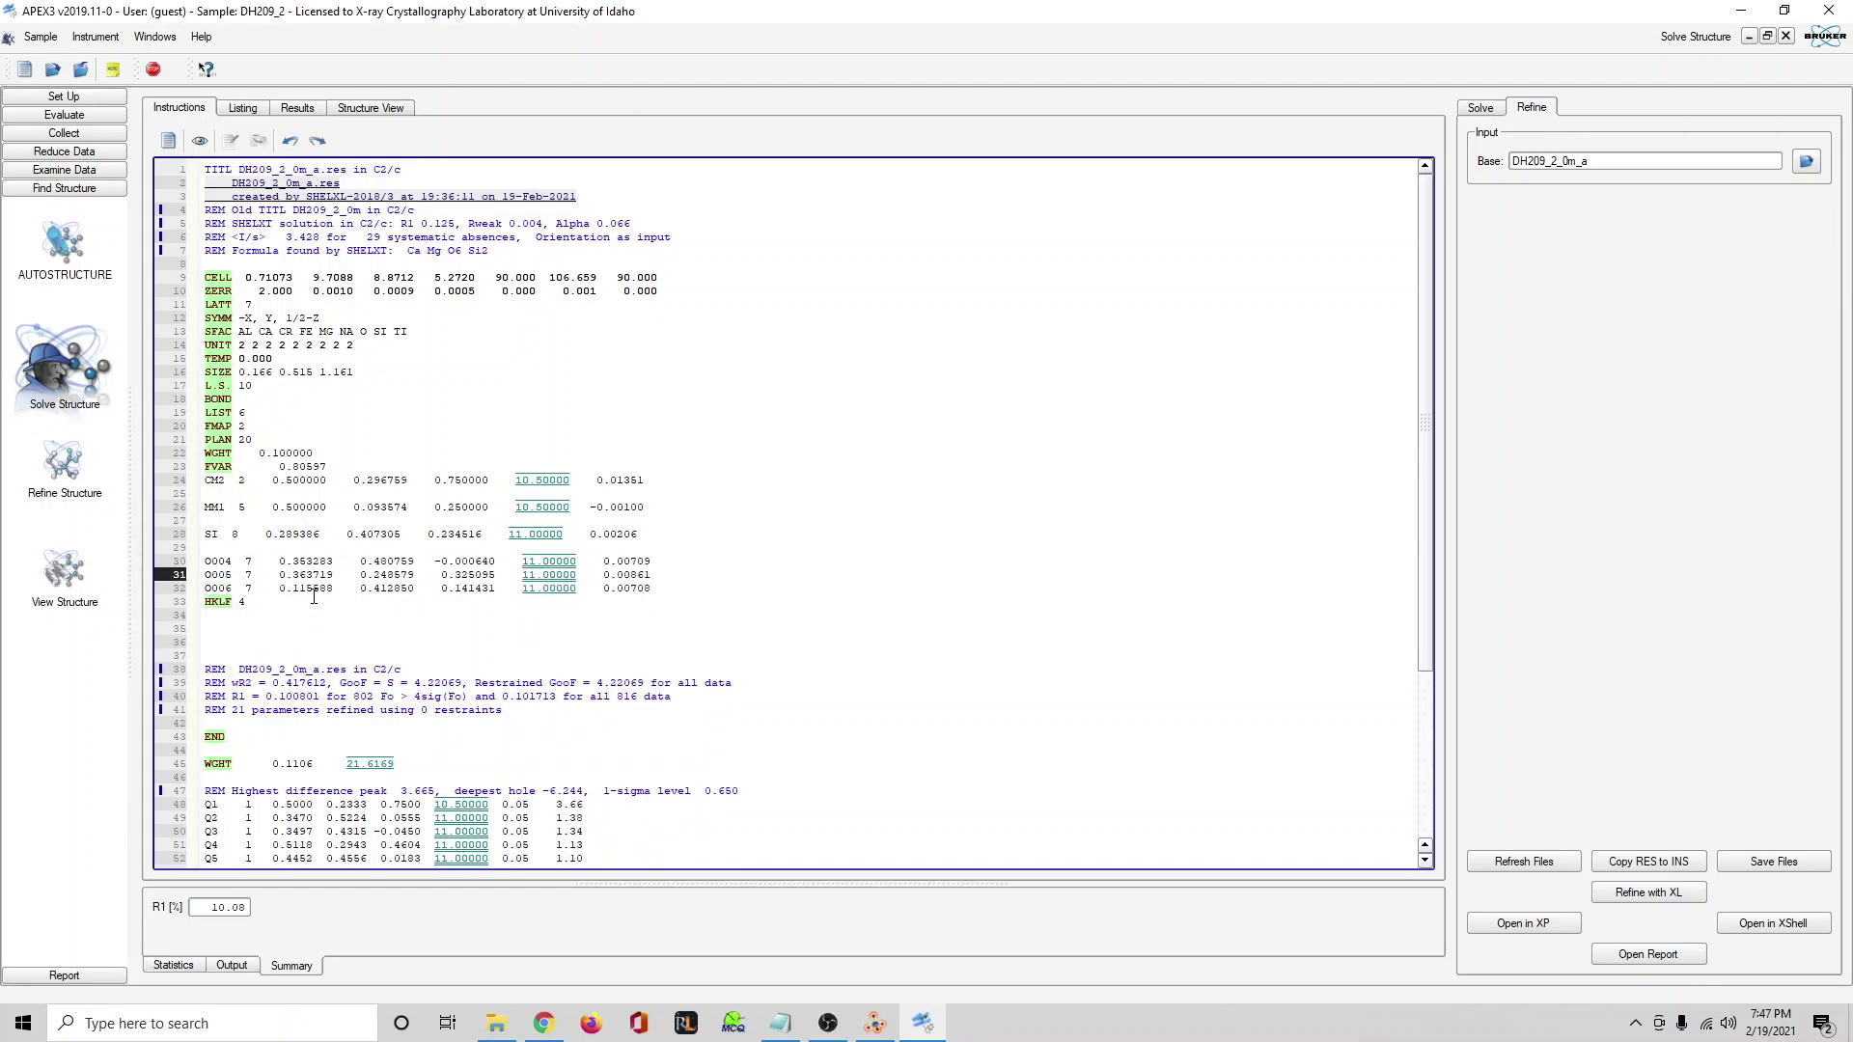
Rename the three oxygen atoms O004, O005 and O006 as O1, O2 and O3.
left_click_drag(212, 561, 232, 591)
type("1")
type("2")
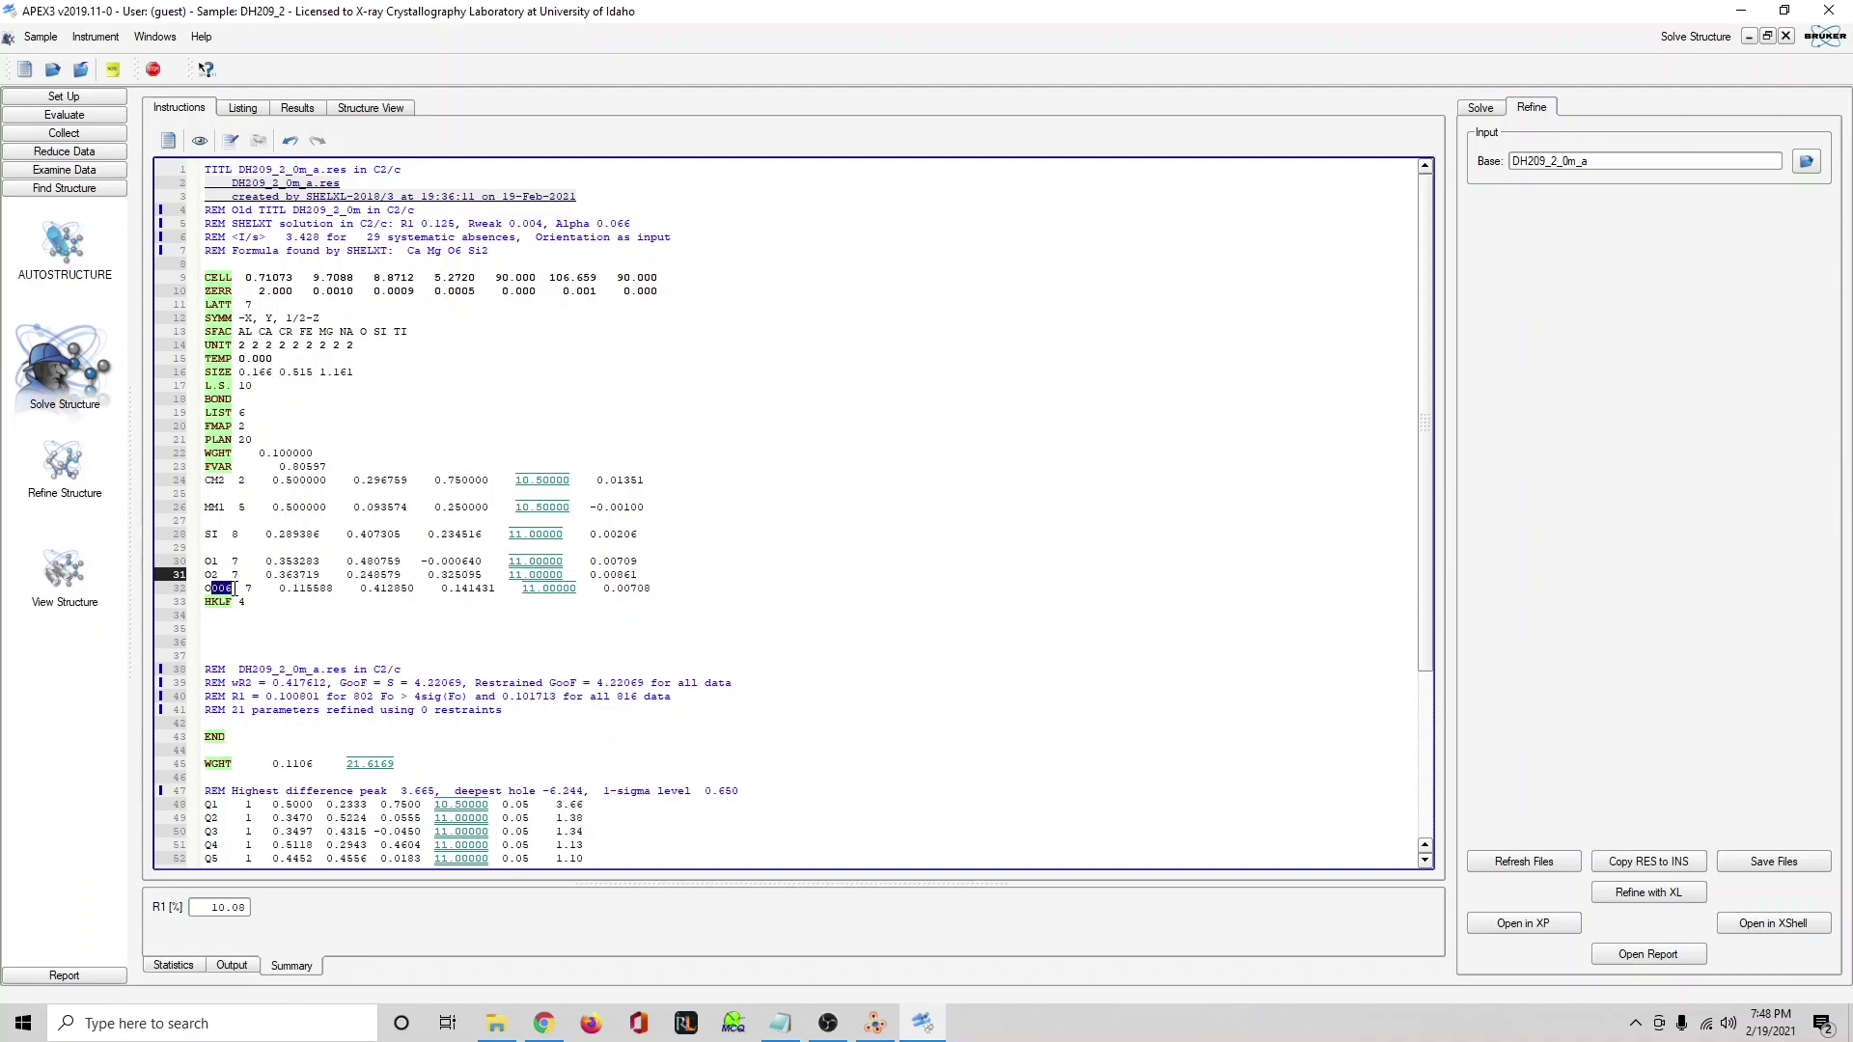
type("3")
Add the extinction instruction EXTI 0 above the WGHT line, refine with XL and load the refined results into the instructions.
left_click(372, 543)
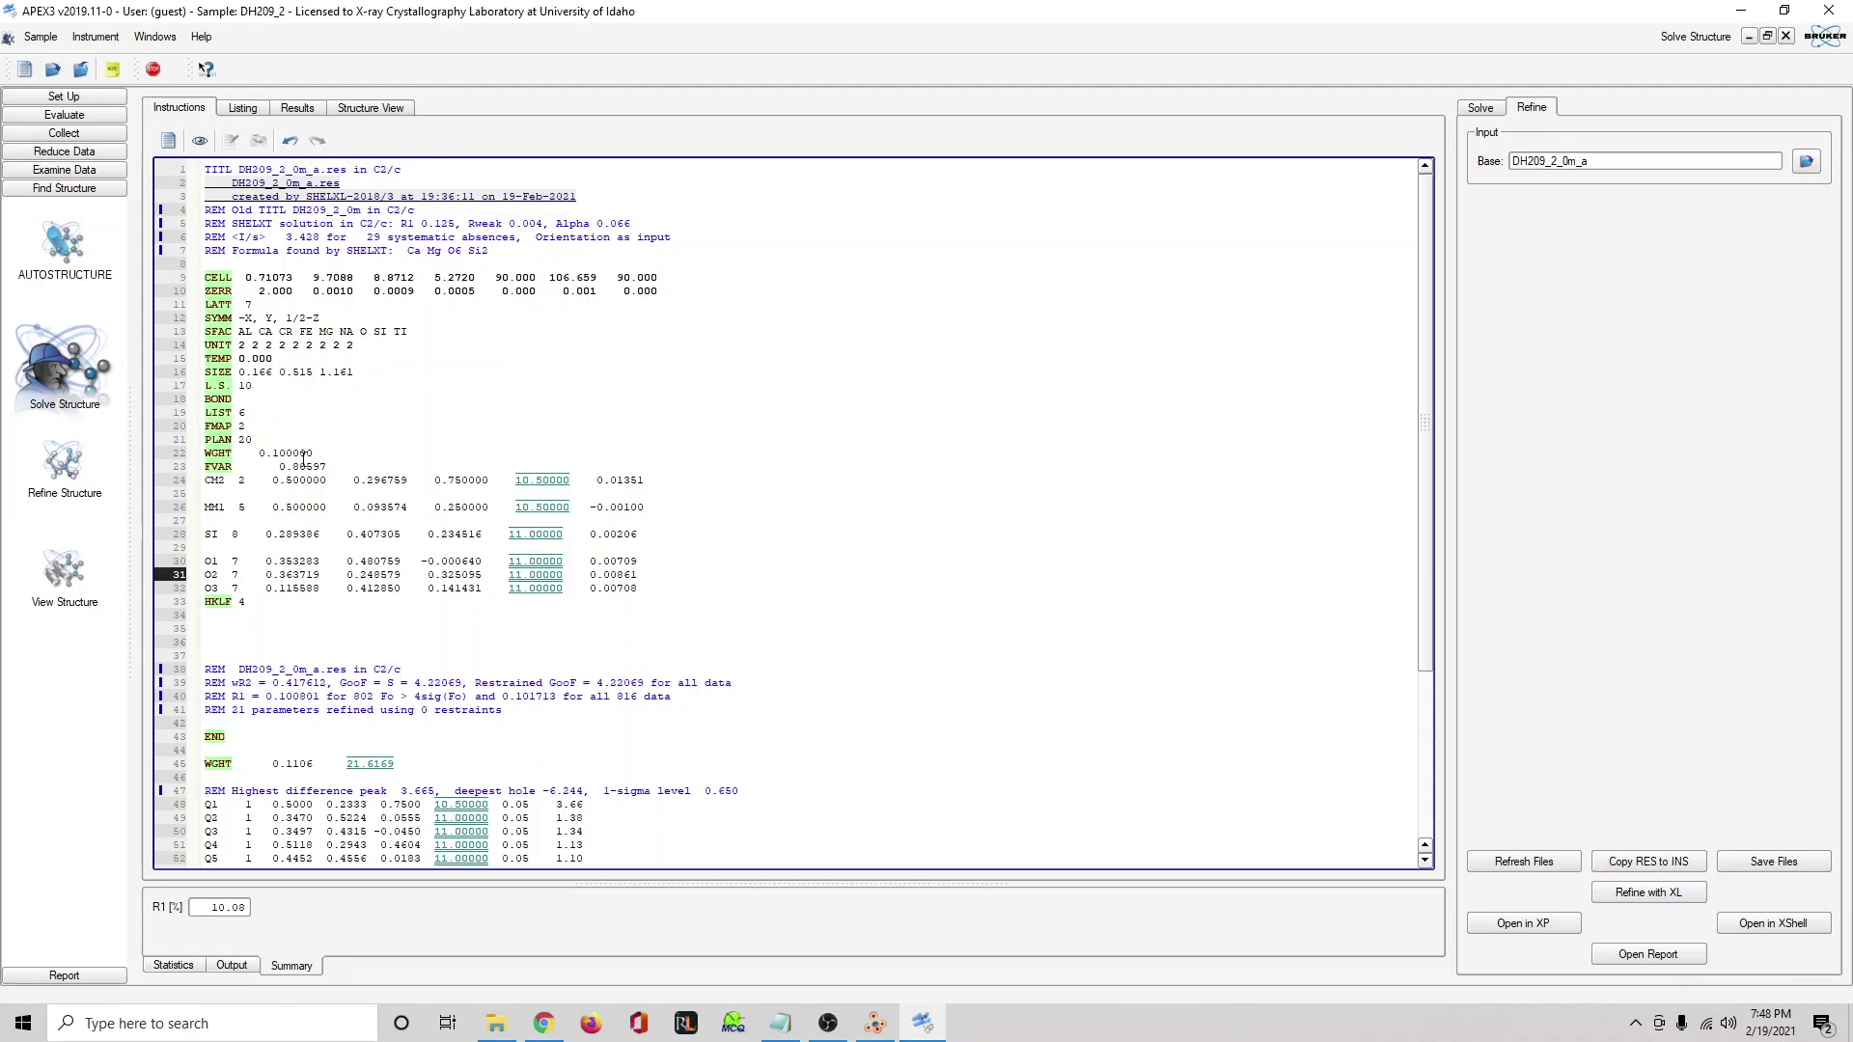
key("Return")
key("Return")
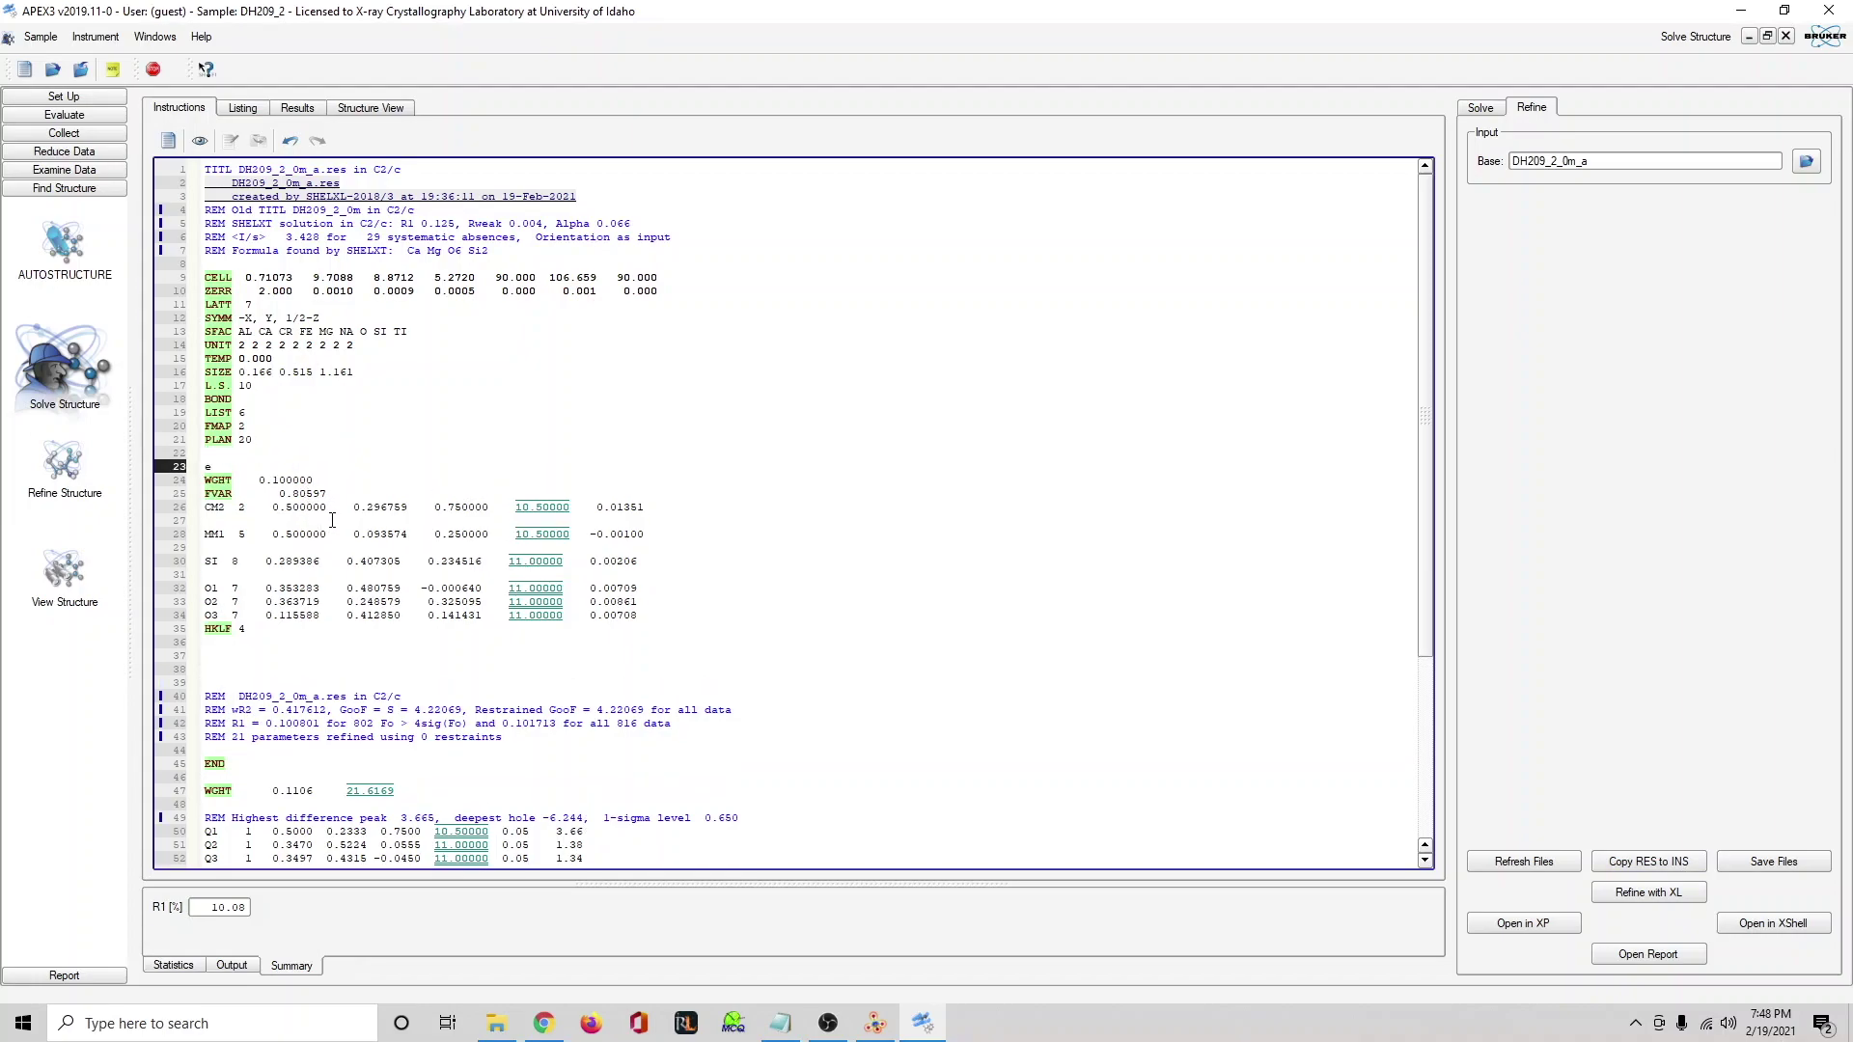
type("exx")
key("BackSpace")
type("ti 0")
left_click(1661, 900)
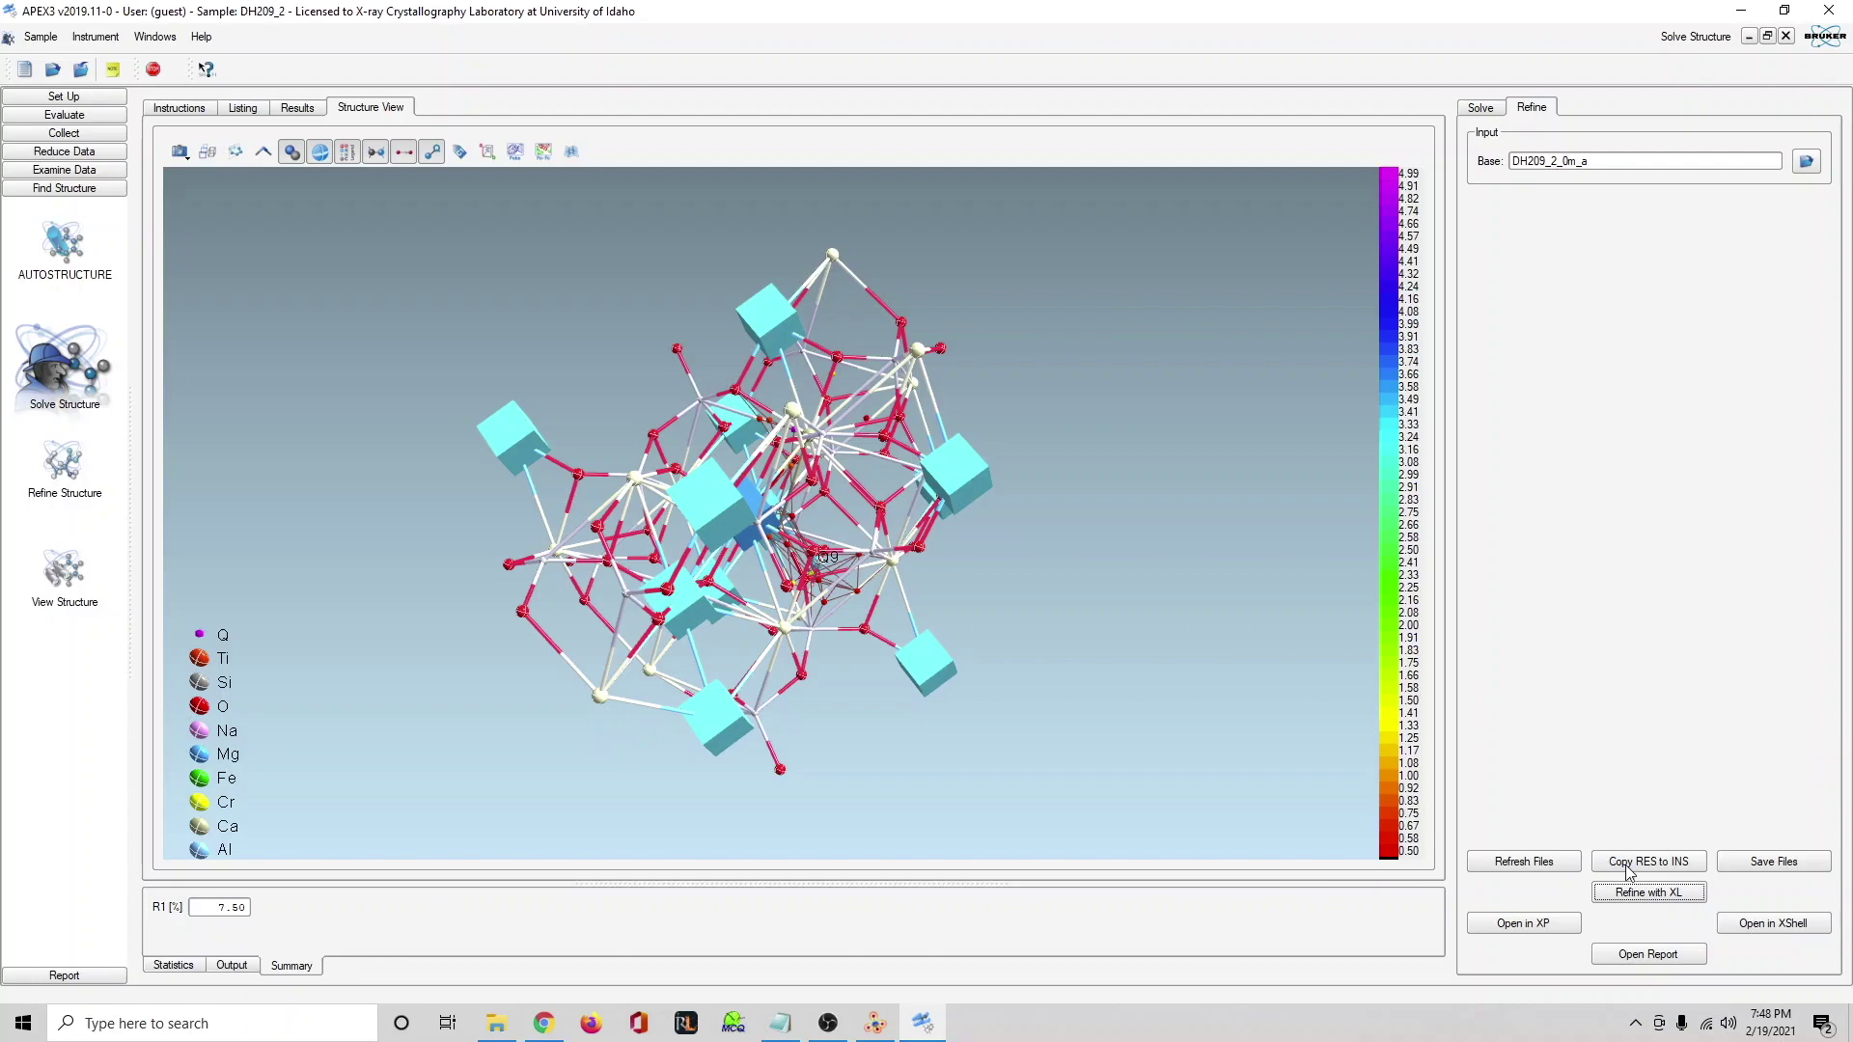
left_click(1689, 862)
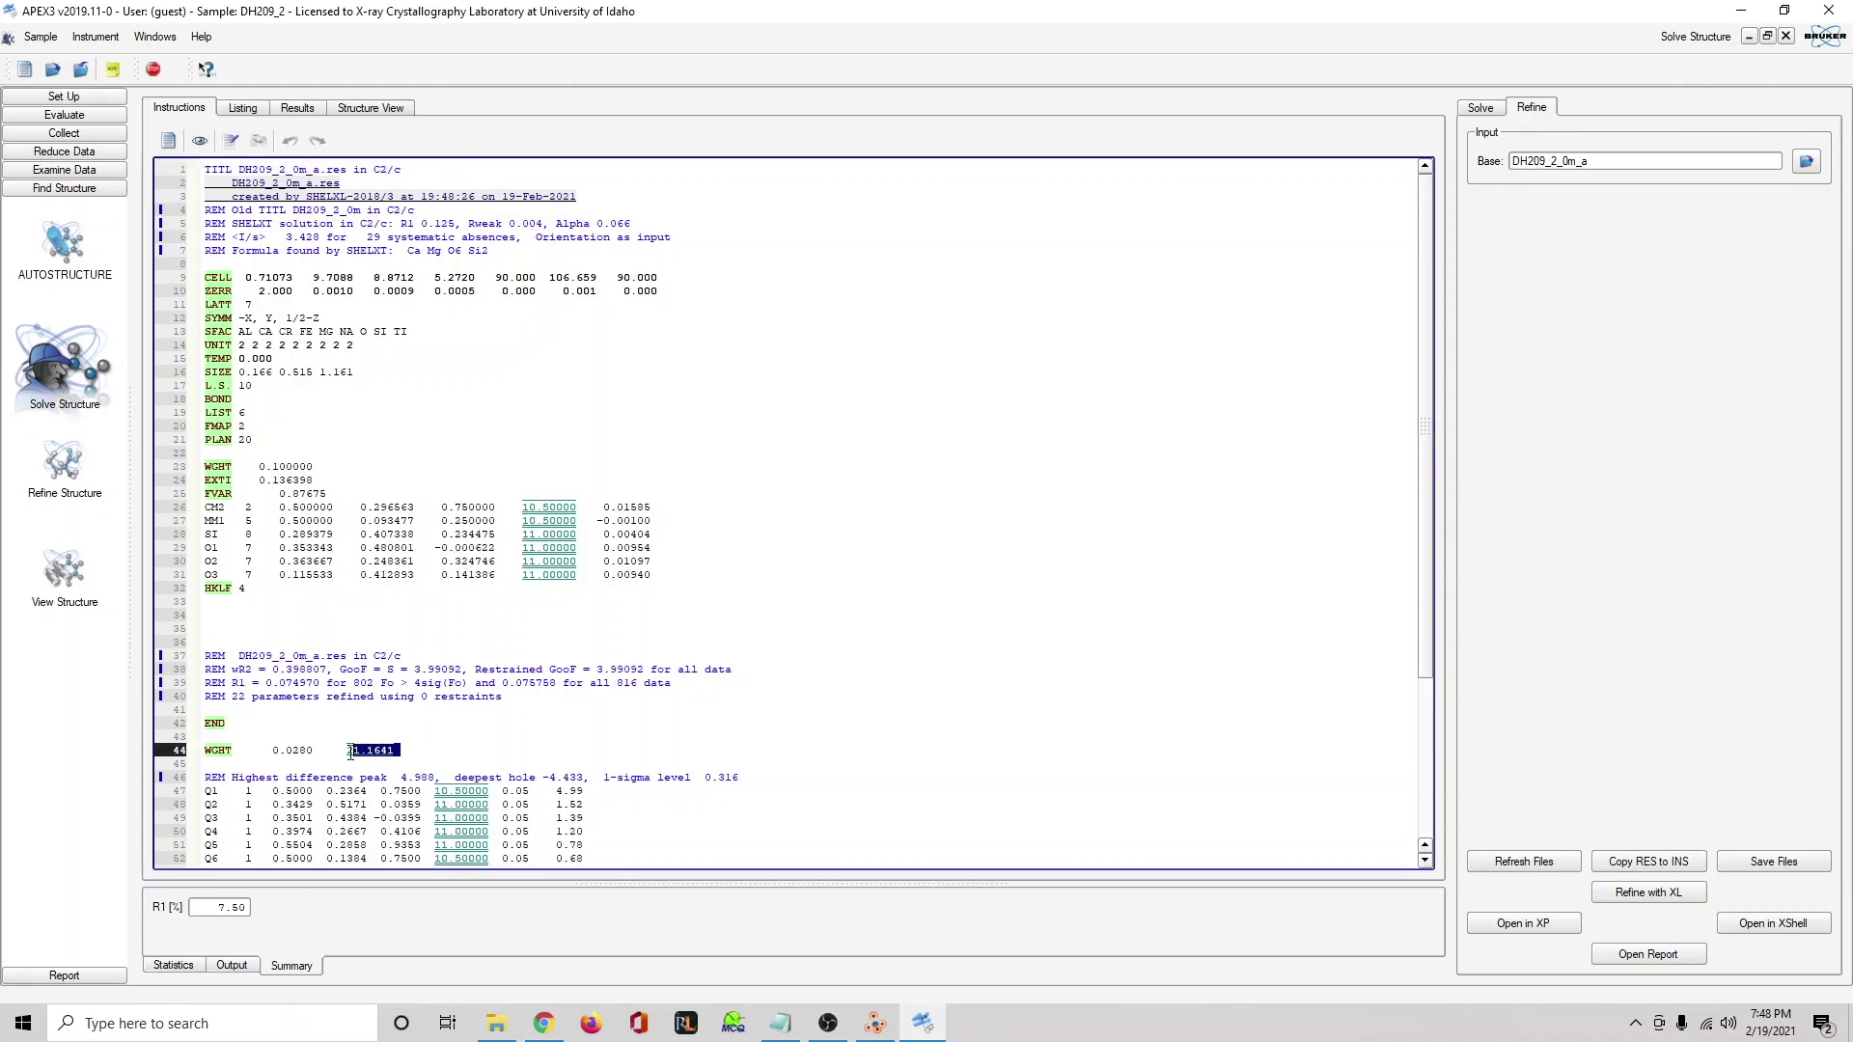
Replace the WGHT instruction with the suggested weights 0.0280 and 21.1641, then refine with XL and reload the results.
left_click(173, 752)
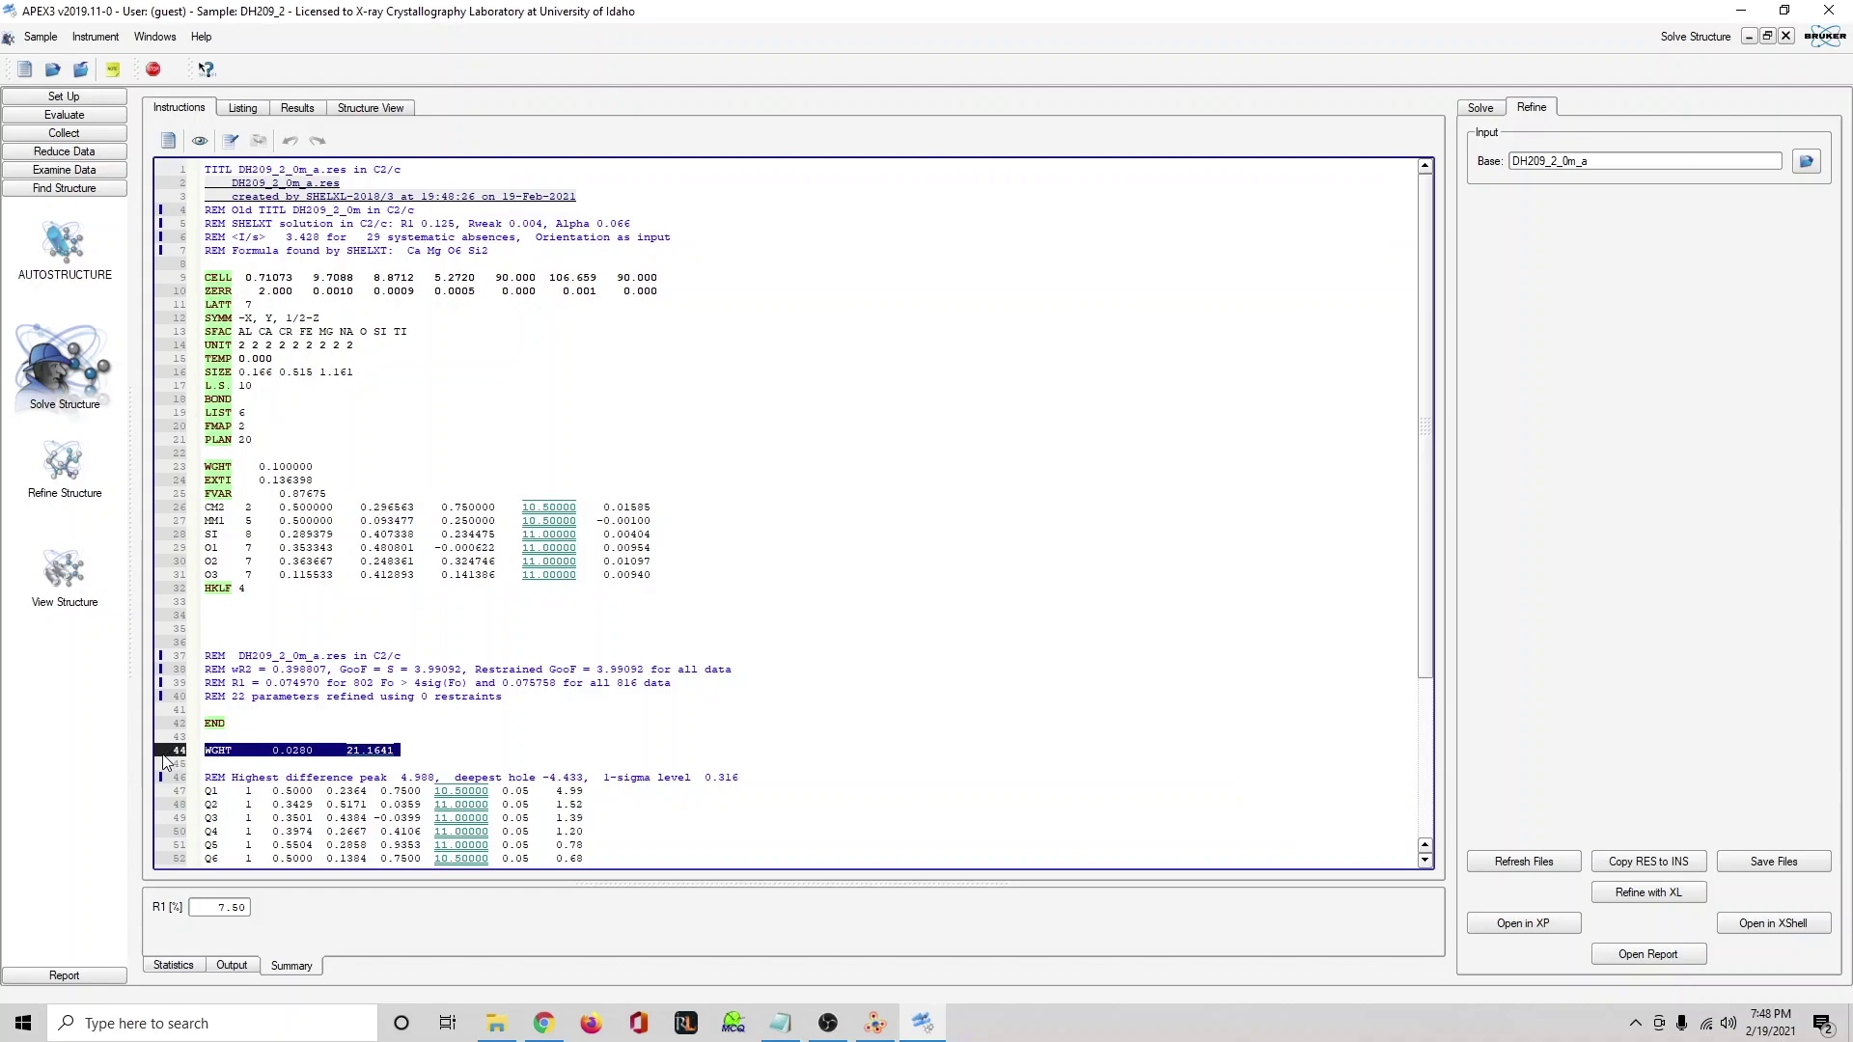
key("ctrl+c")
left_click_drag(314, 467, 204, 469)
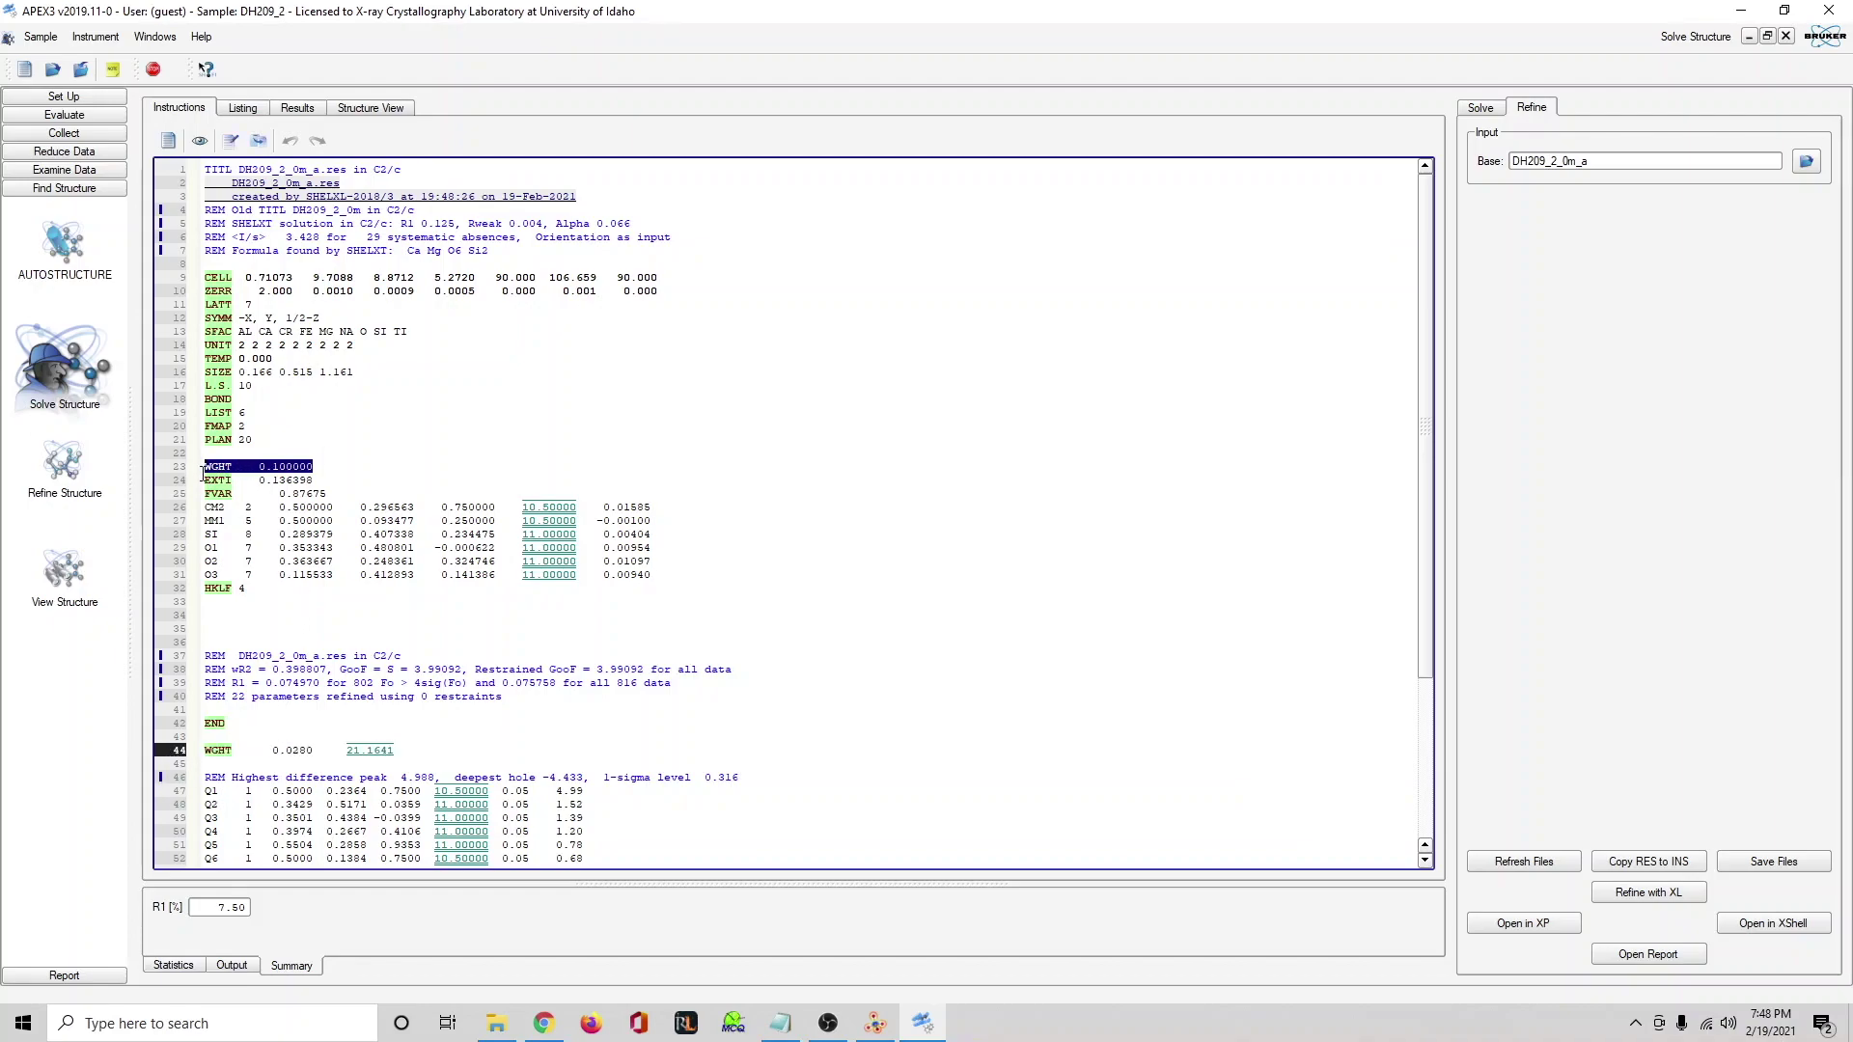
key("ctrl+v")
left_click(1631, 892)
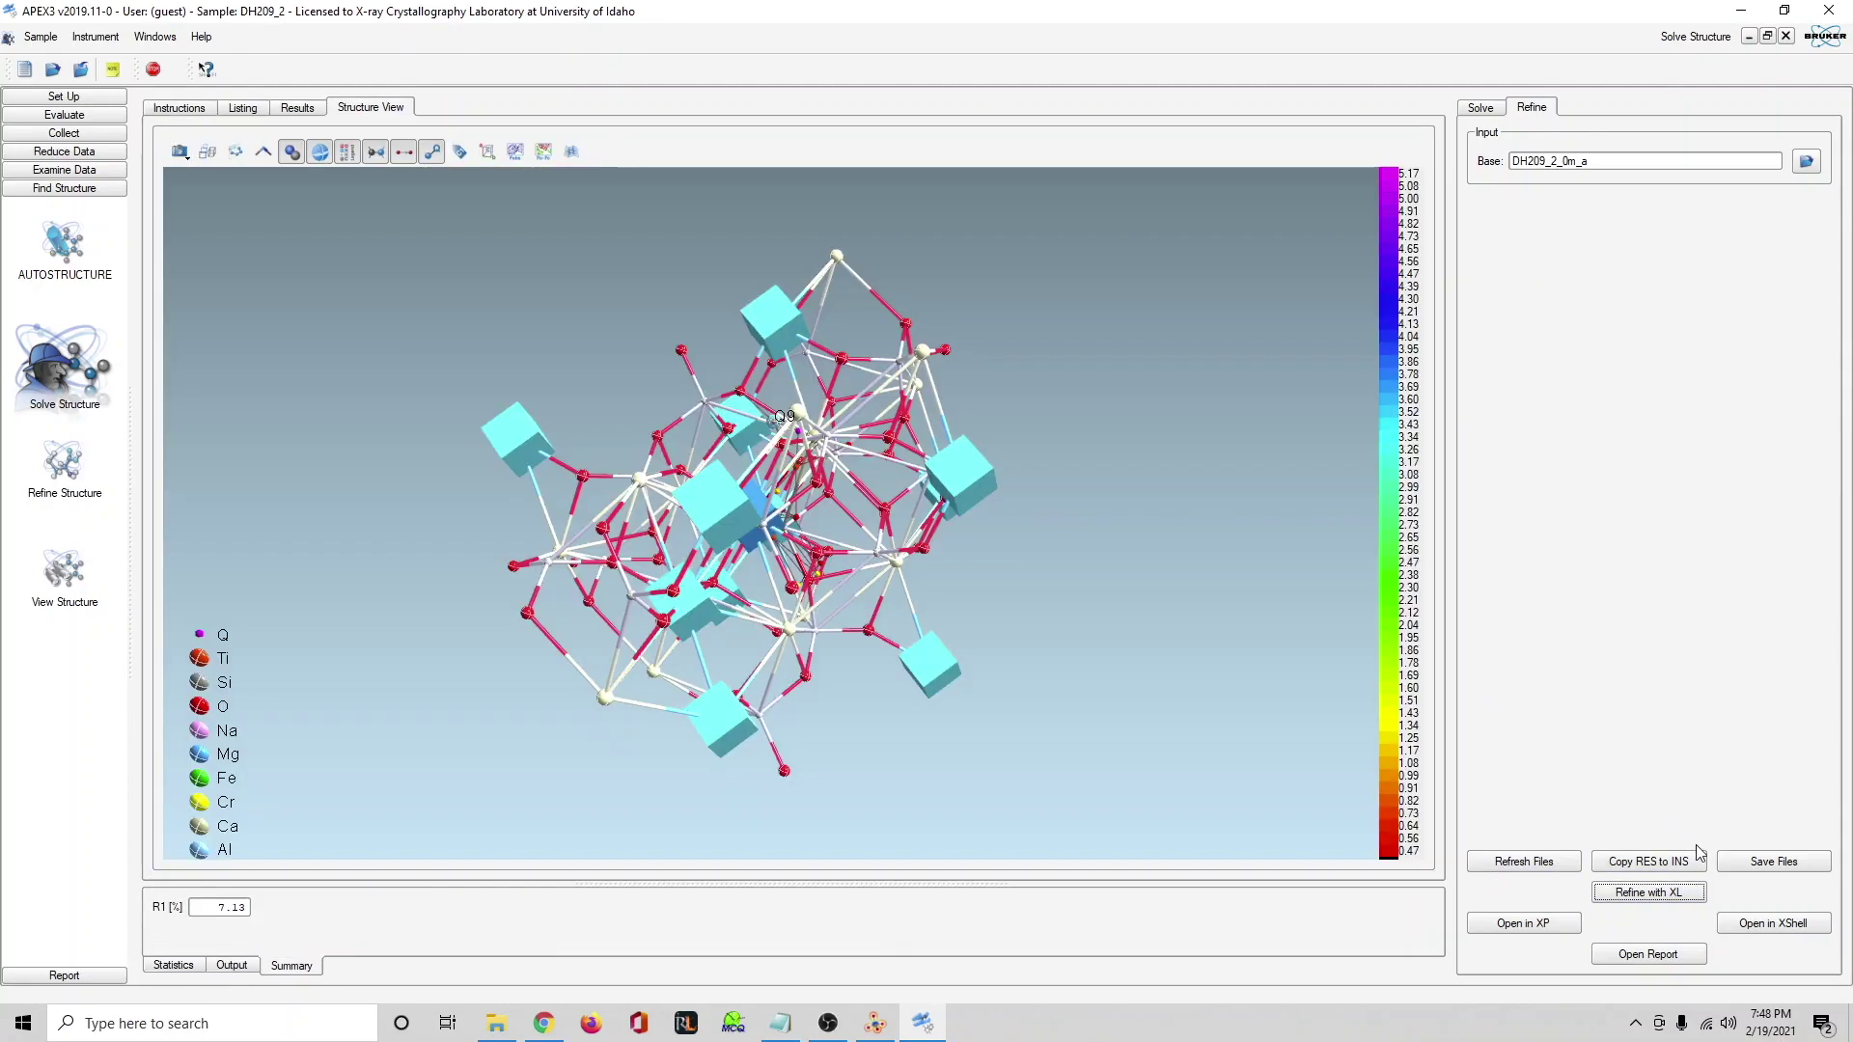
left_click(1650, 855)
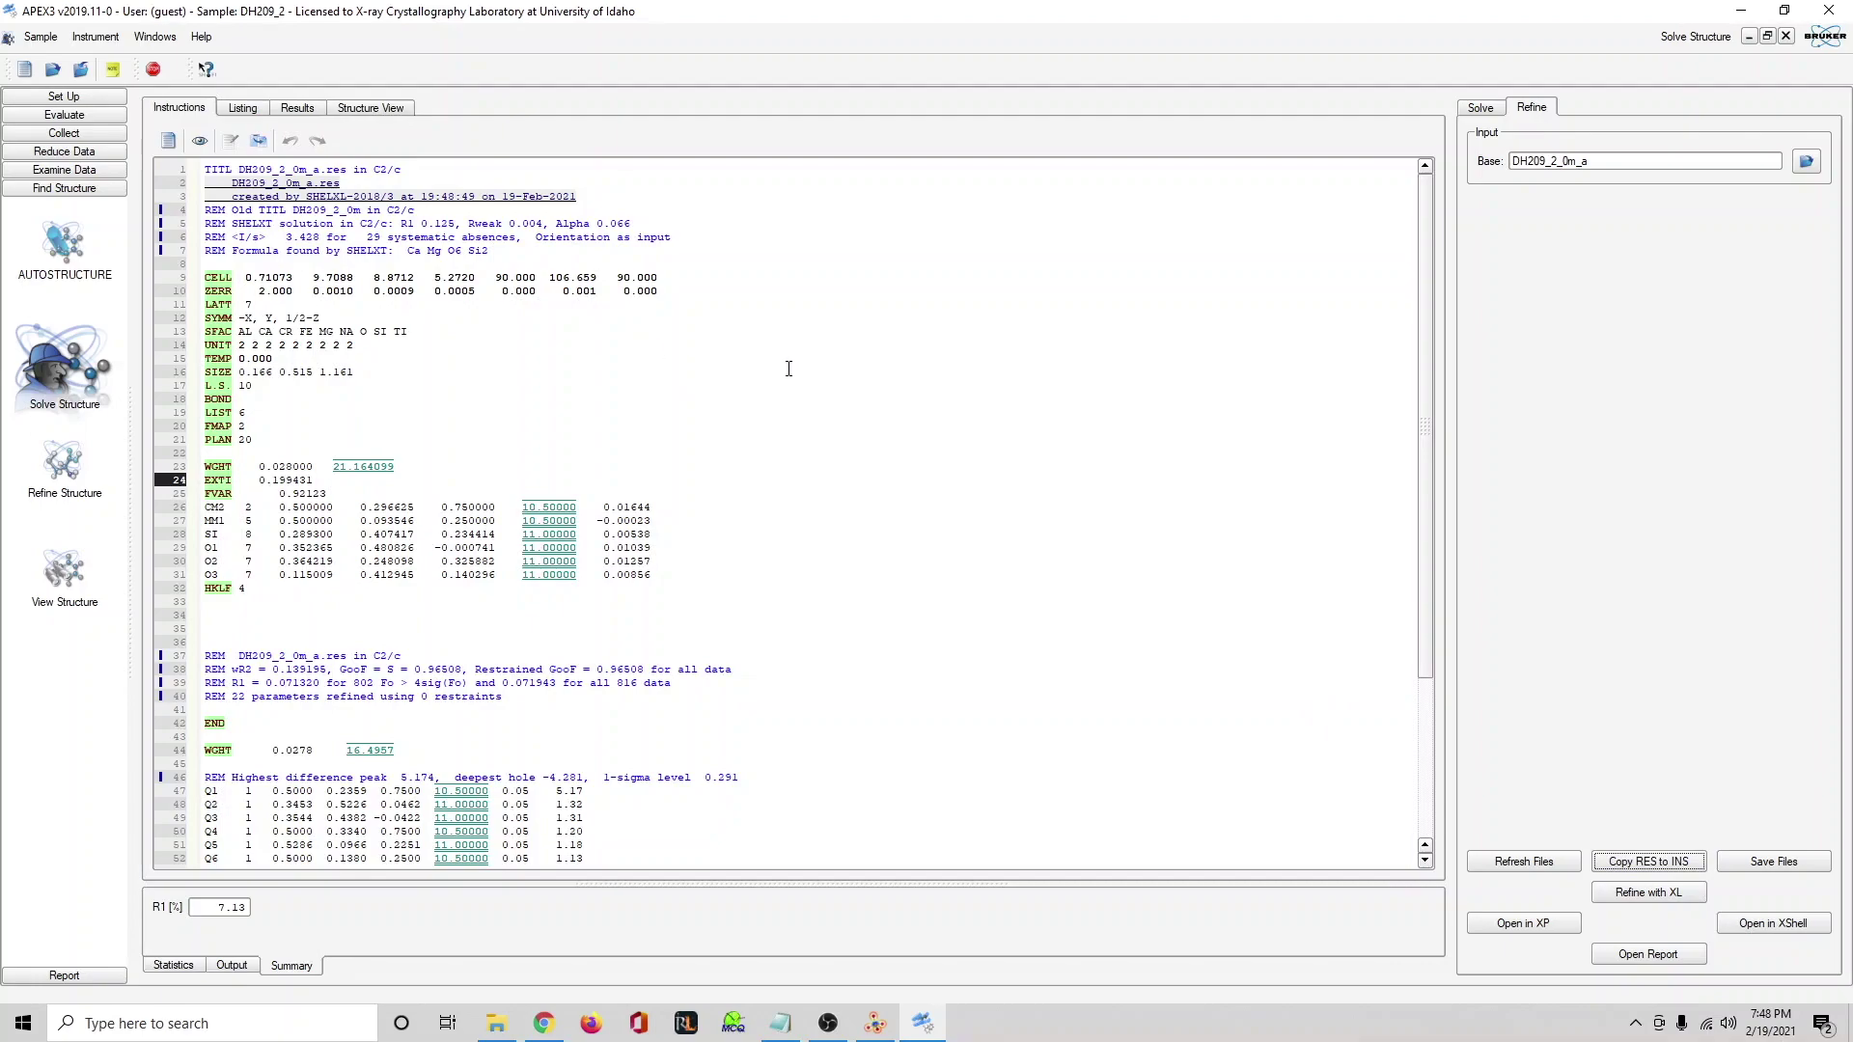
Add an ANIS instruction below PLAN, refine all atoms anisotropically with XL and reload the results.
scroll(337, 509, "up", 2)
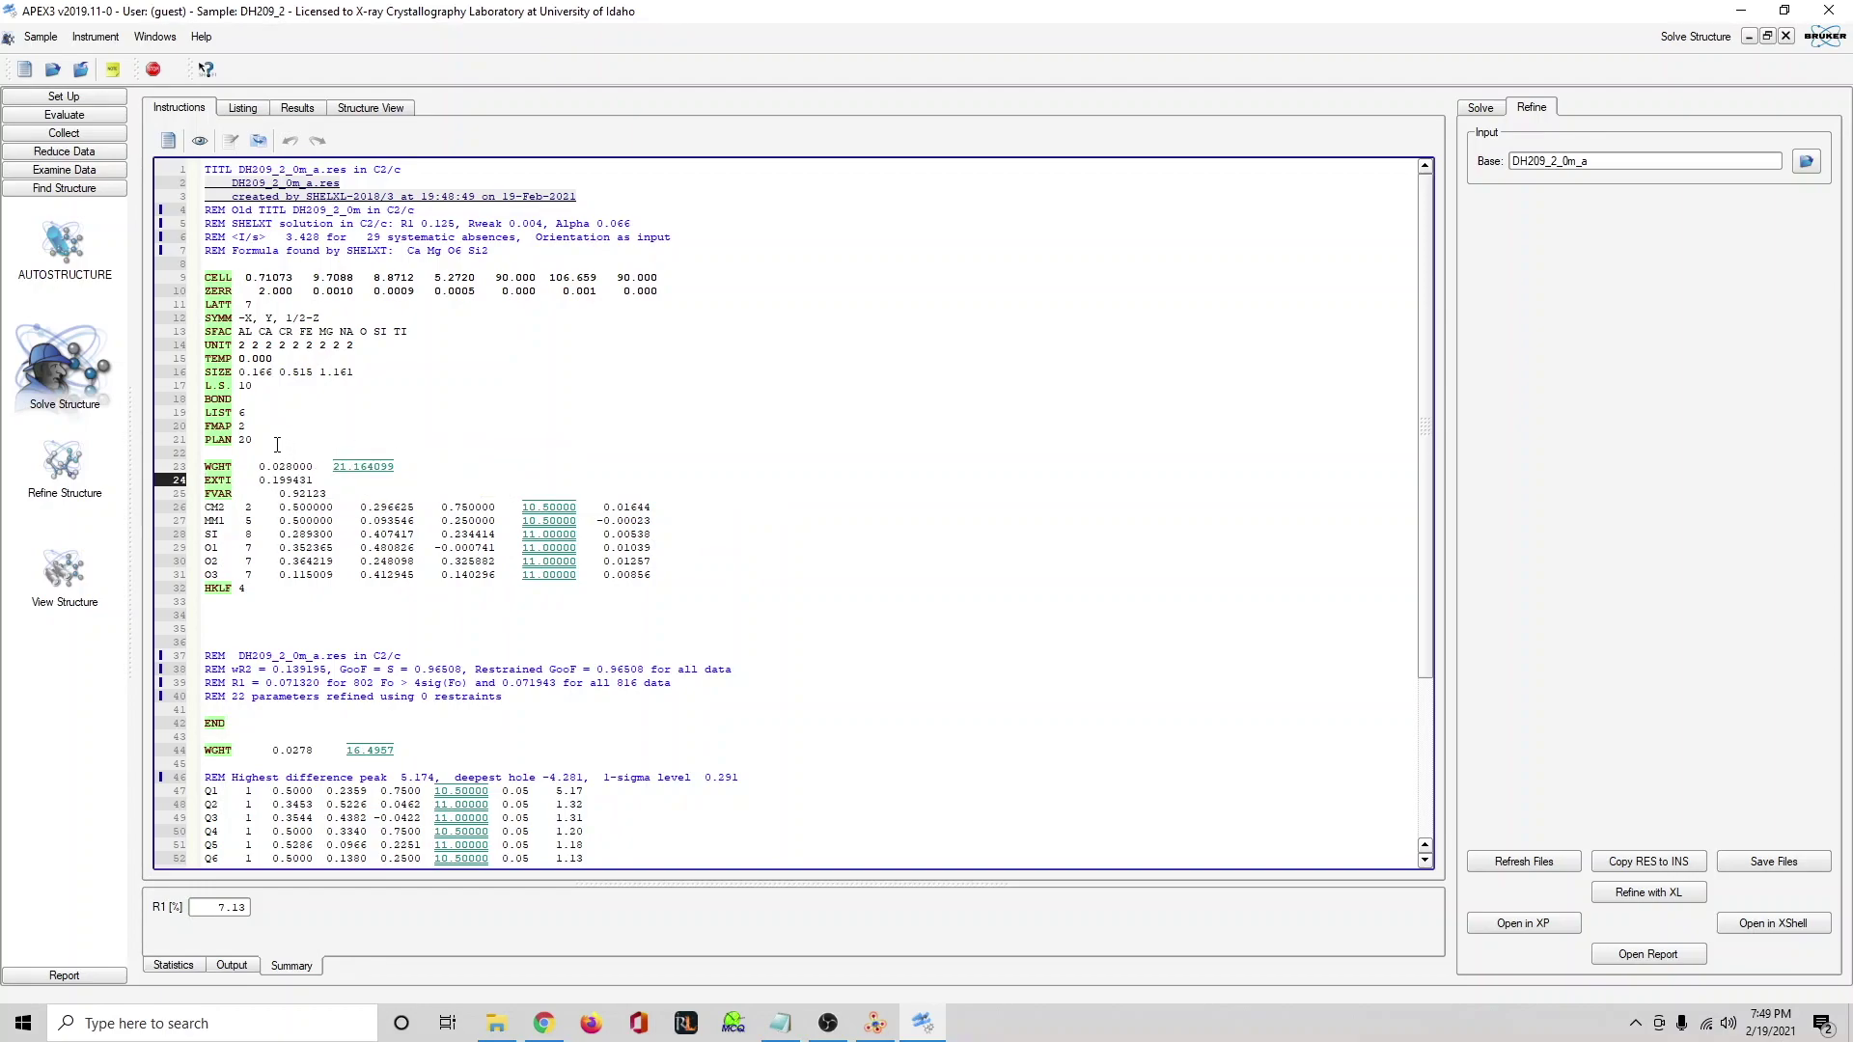
key("Return")
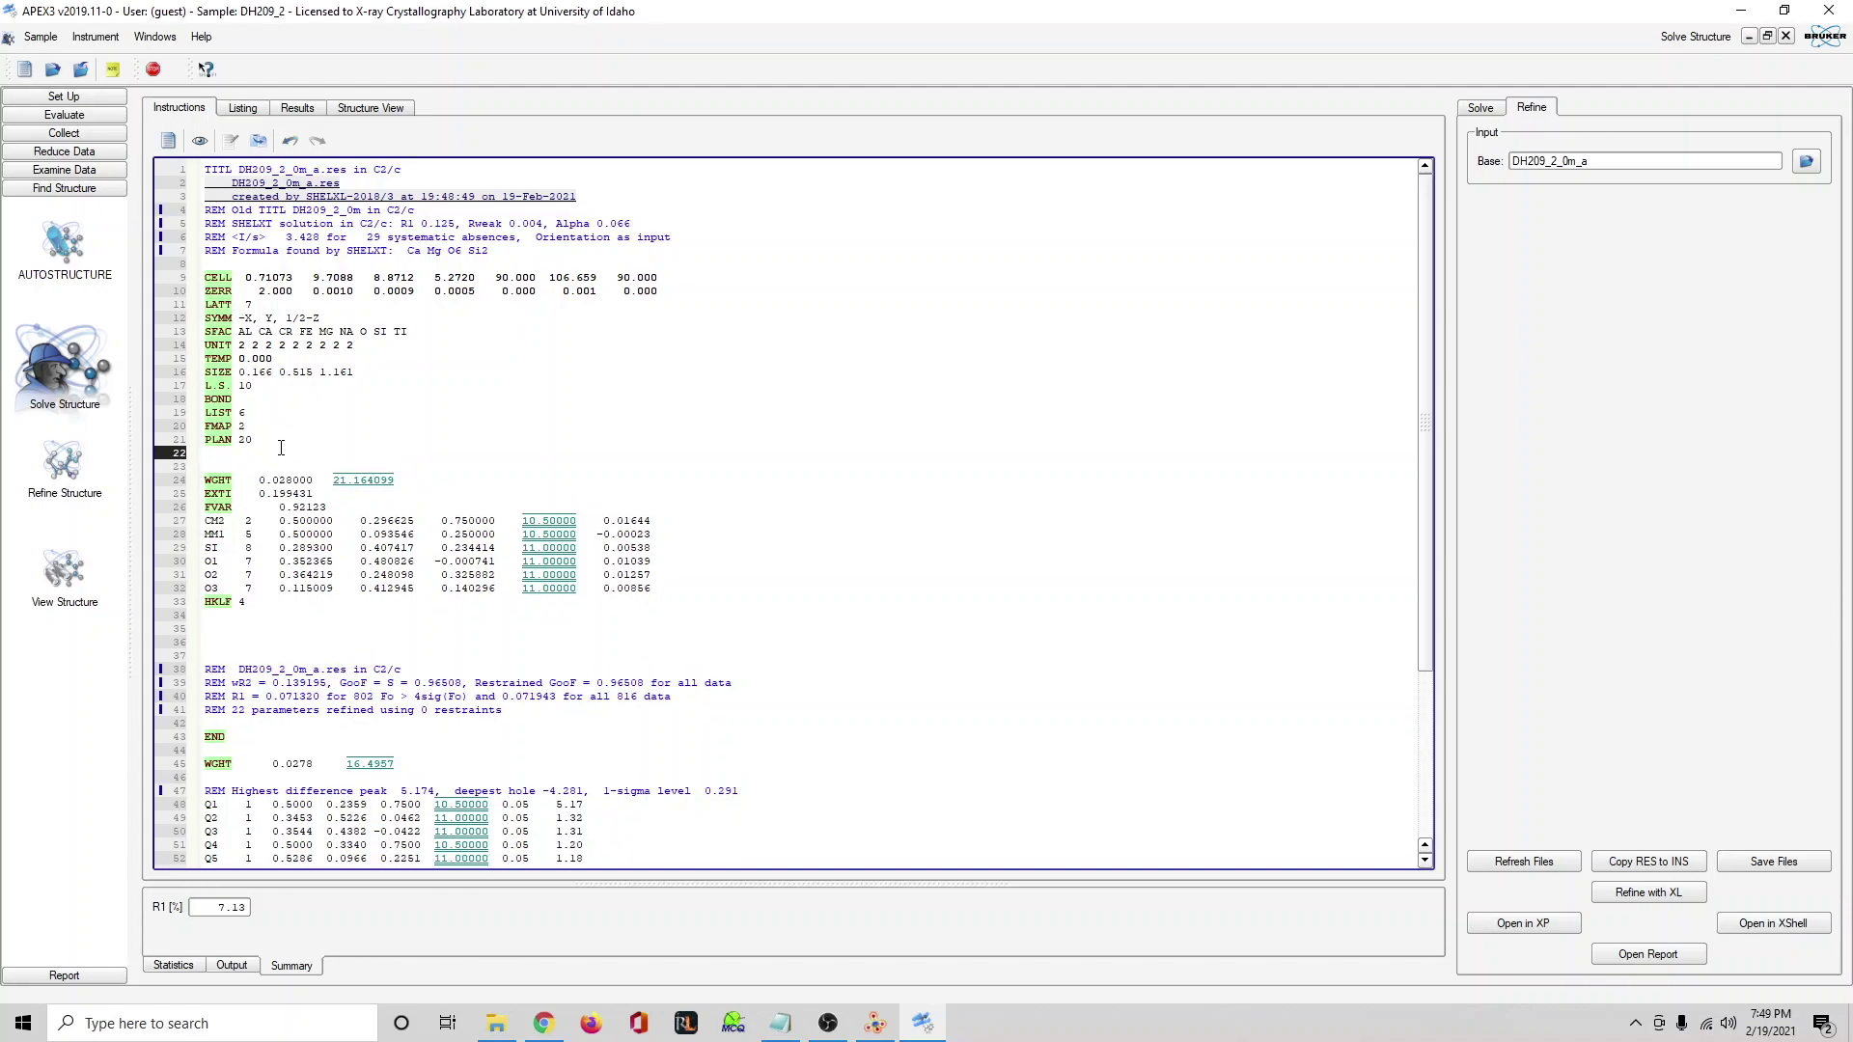
type("ANIS")
left_click(1658, 899)
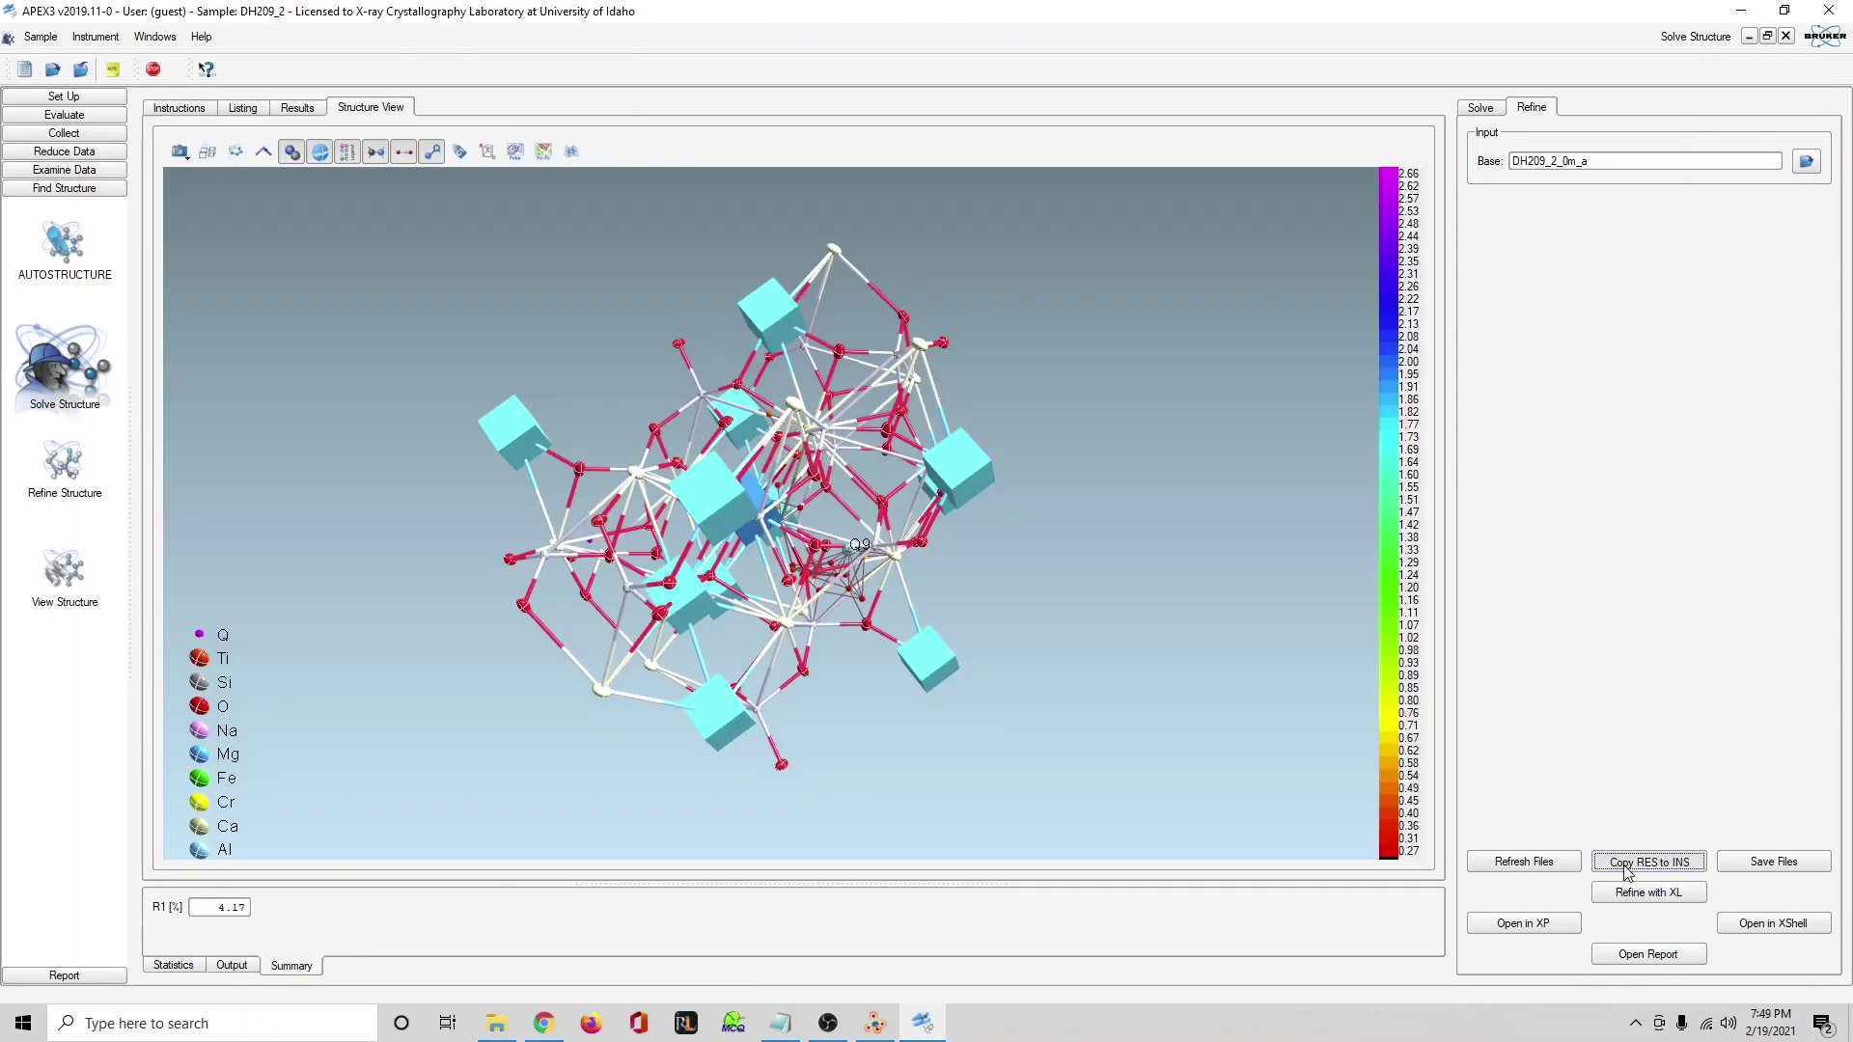
left_click(1649, 862)
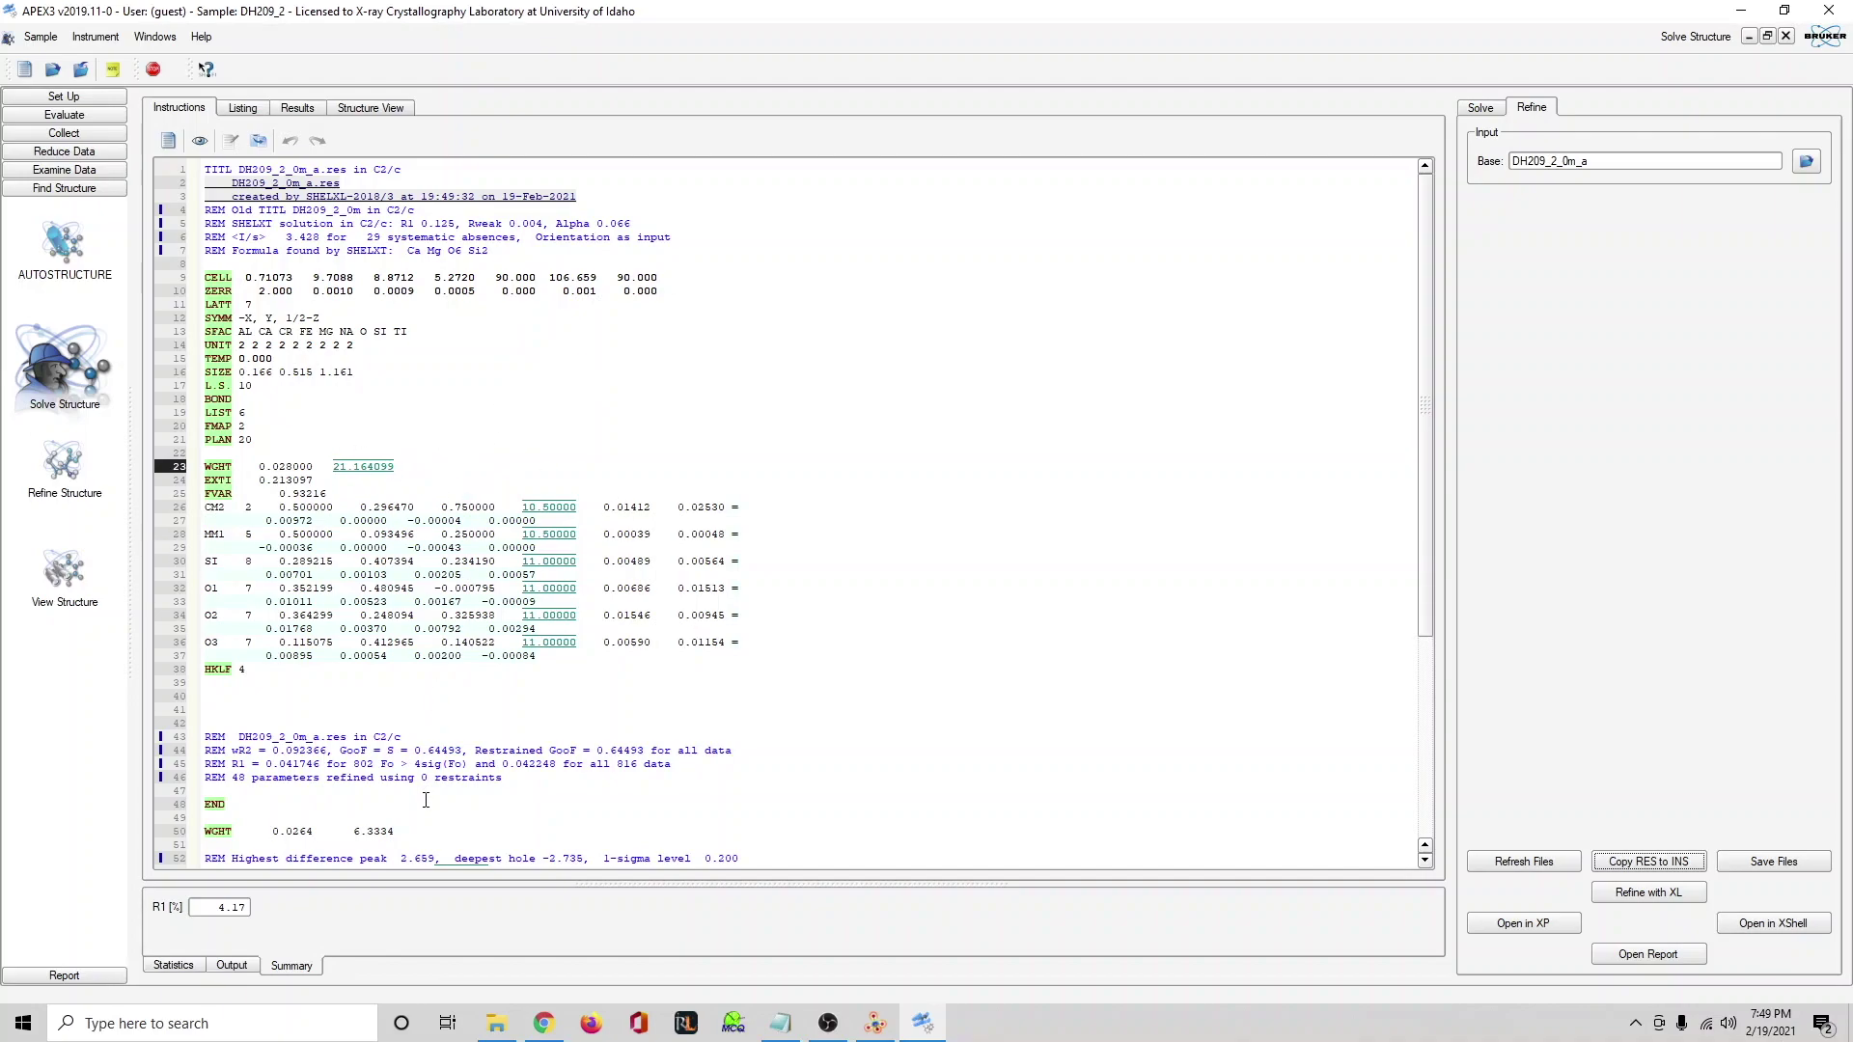
Update the WGHT instruction to the suggested weights 0.0264 and 6.3334, then refine with XL and reload the results.
left_click_drag(398, 828, 198, 832)
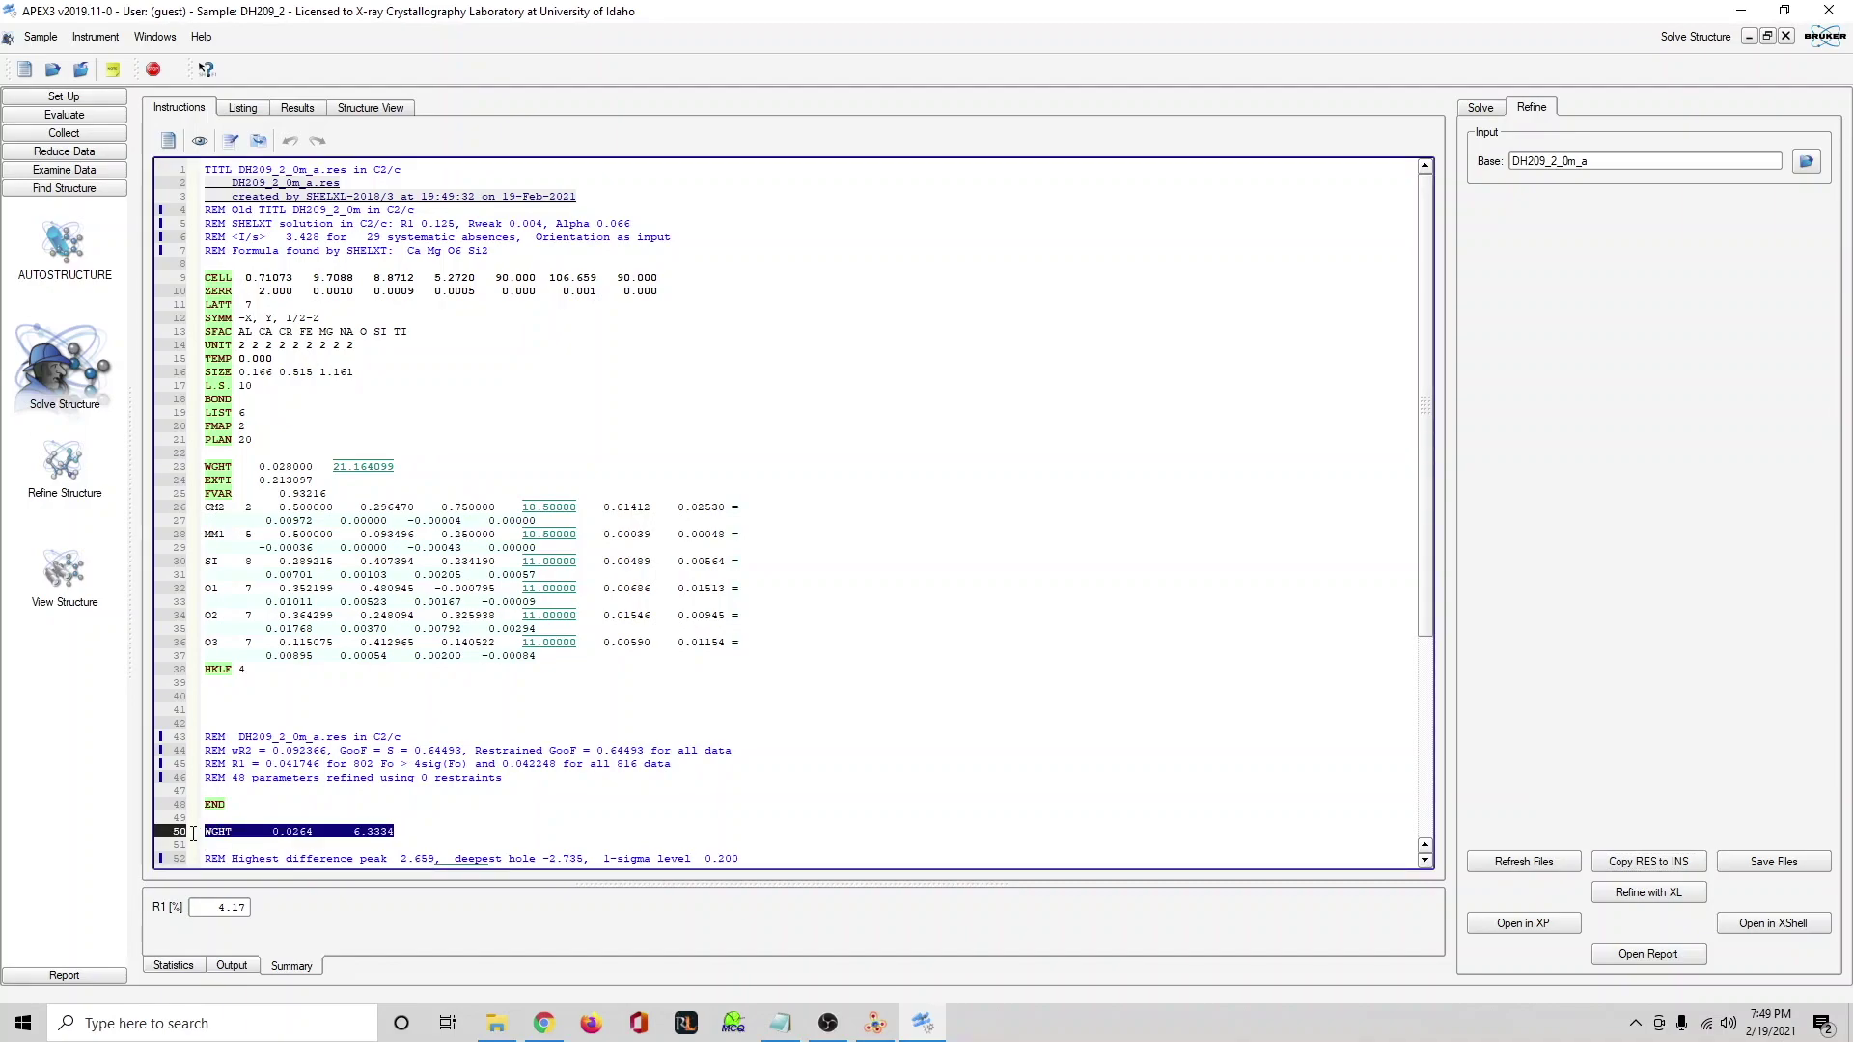
left_click_drag(394, 467, 202, 467)
key("ctrl+v")
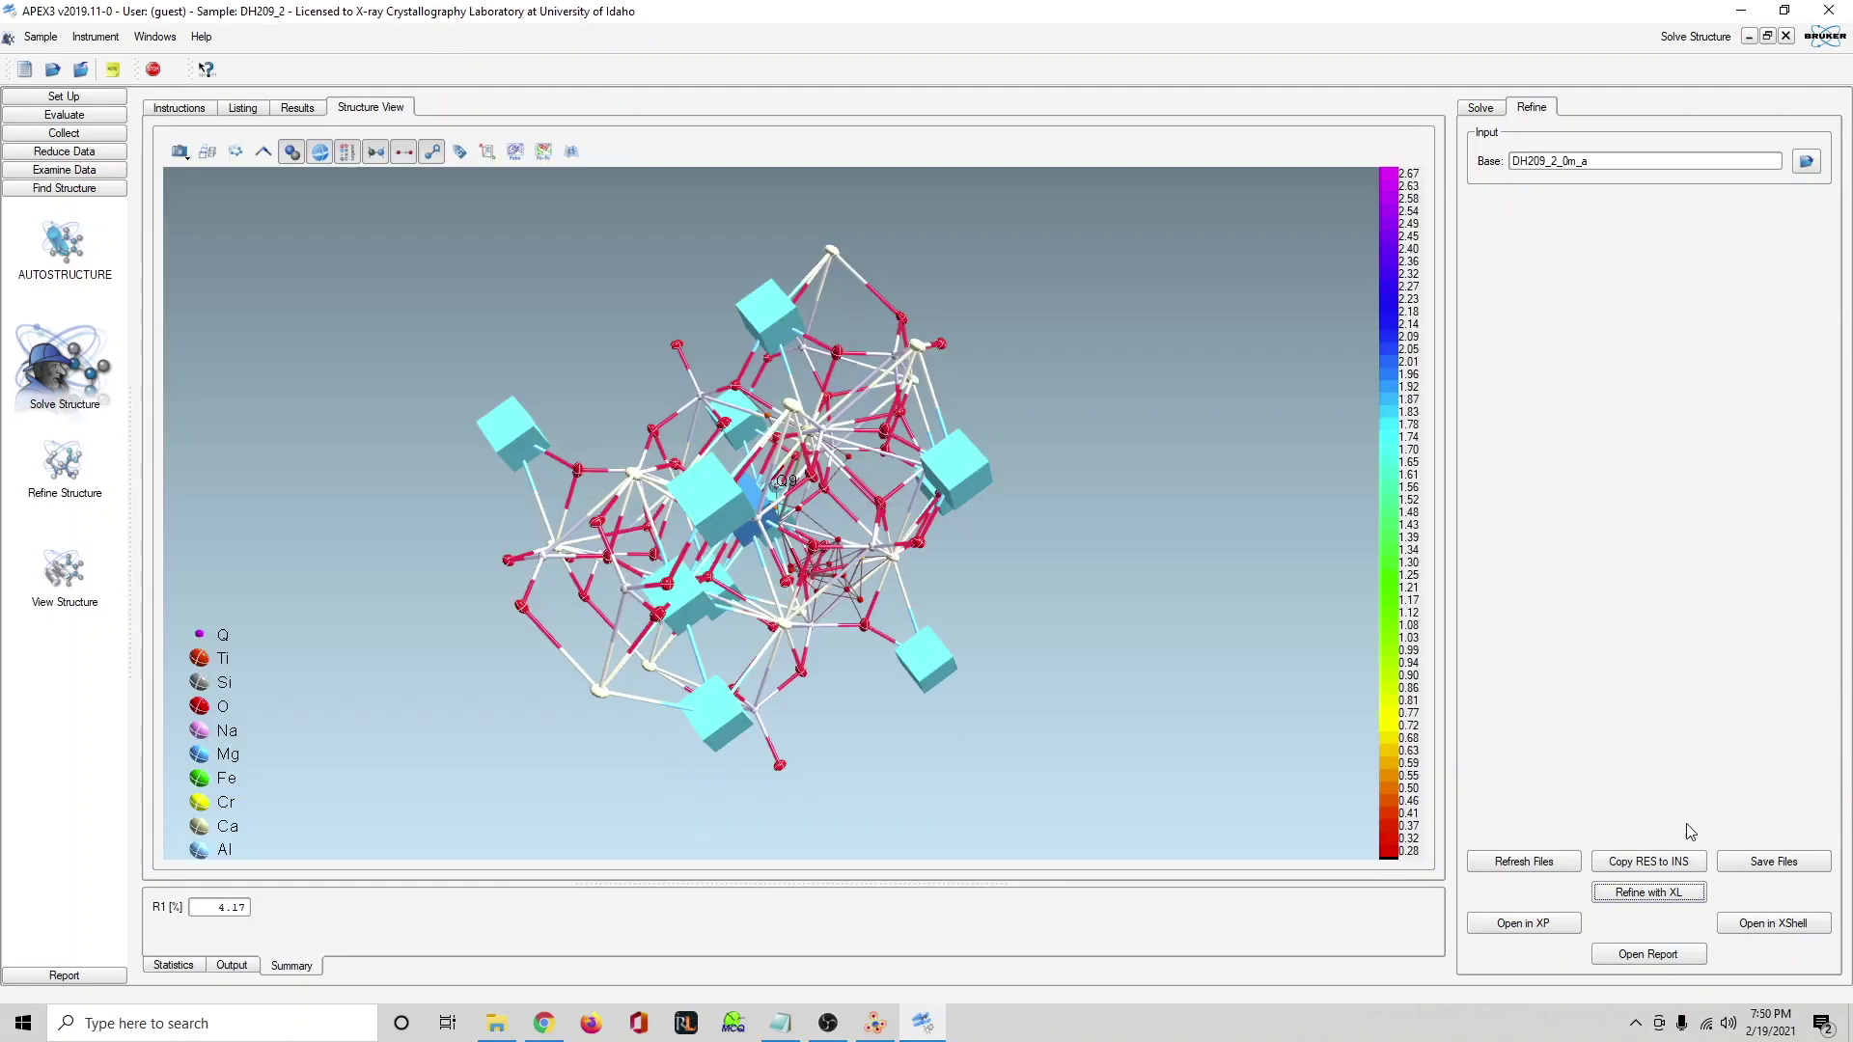
left_click(1646, 862)
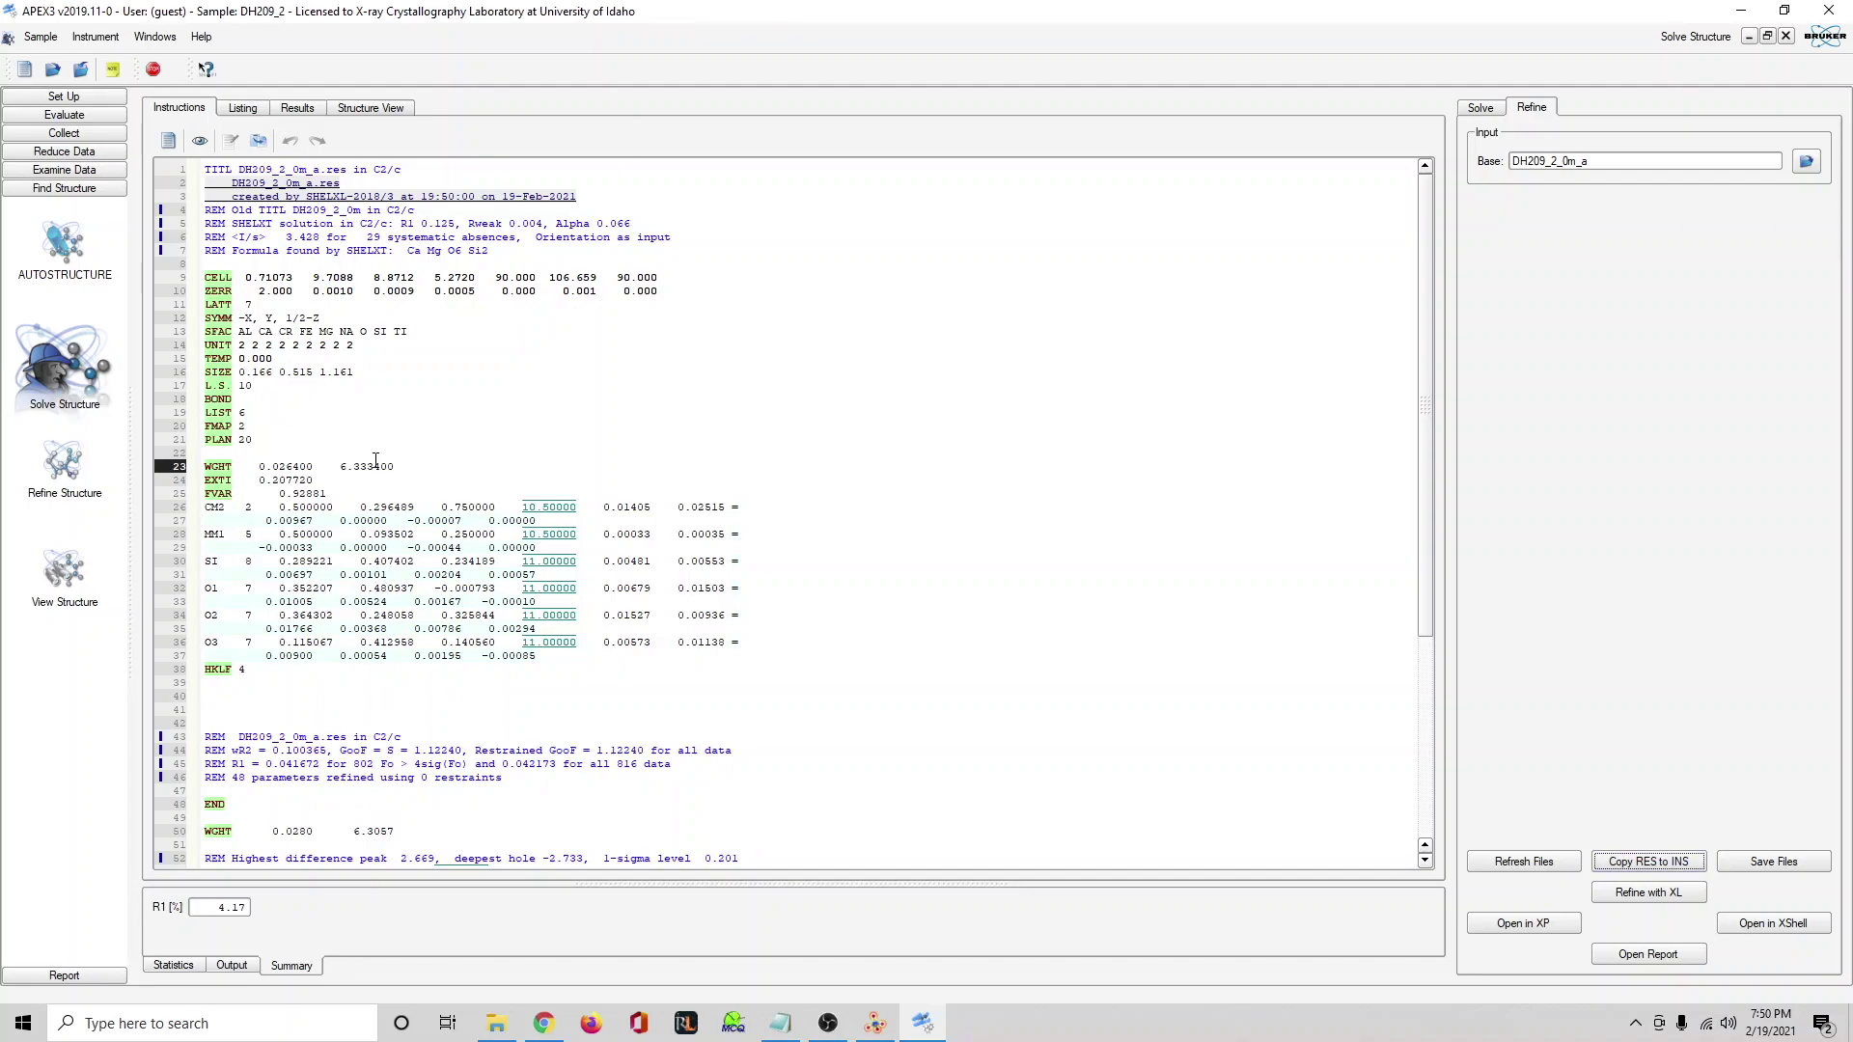
Check the CM2 and MM1 displacement parameters and review the M1 site's elements in the DH209_apfu notes in Notepad.
left_click(559, 512)
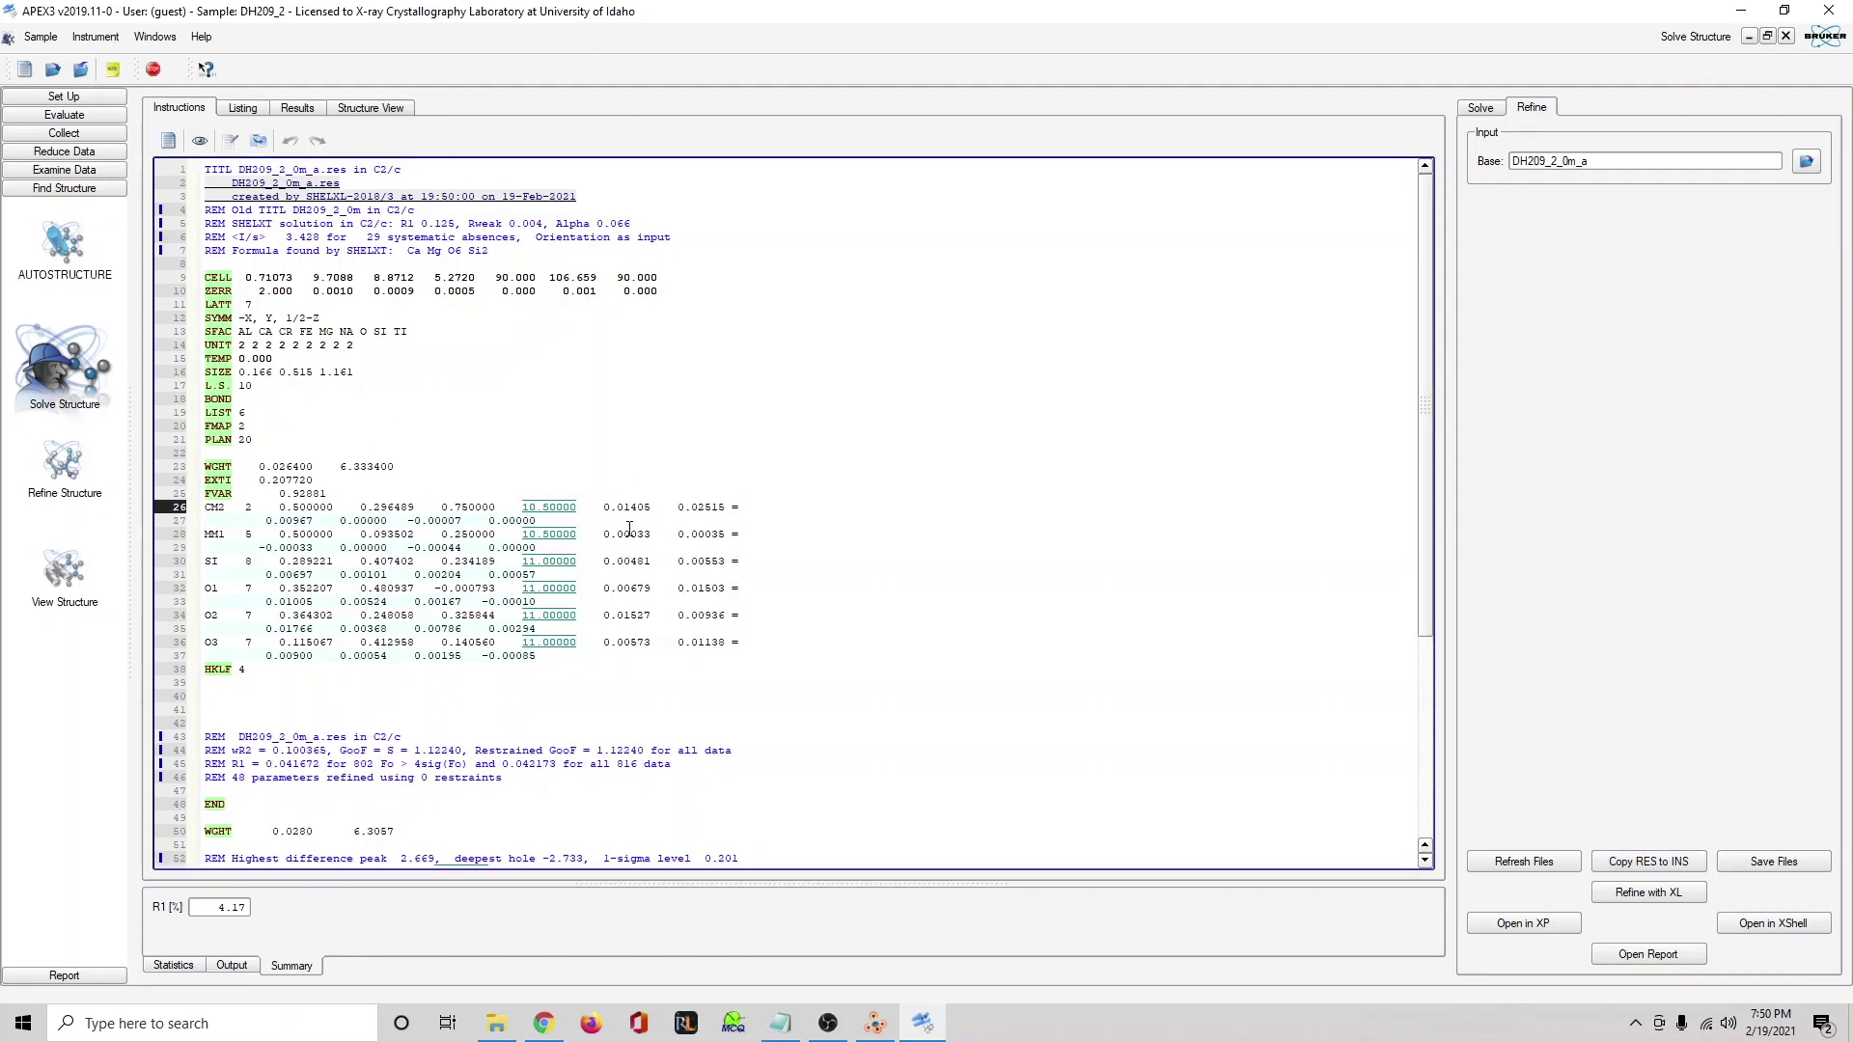
scroll(551, 536, "down", 4)
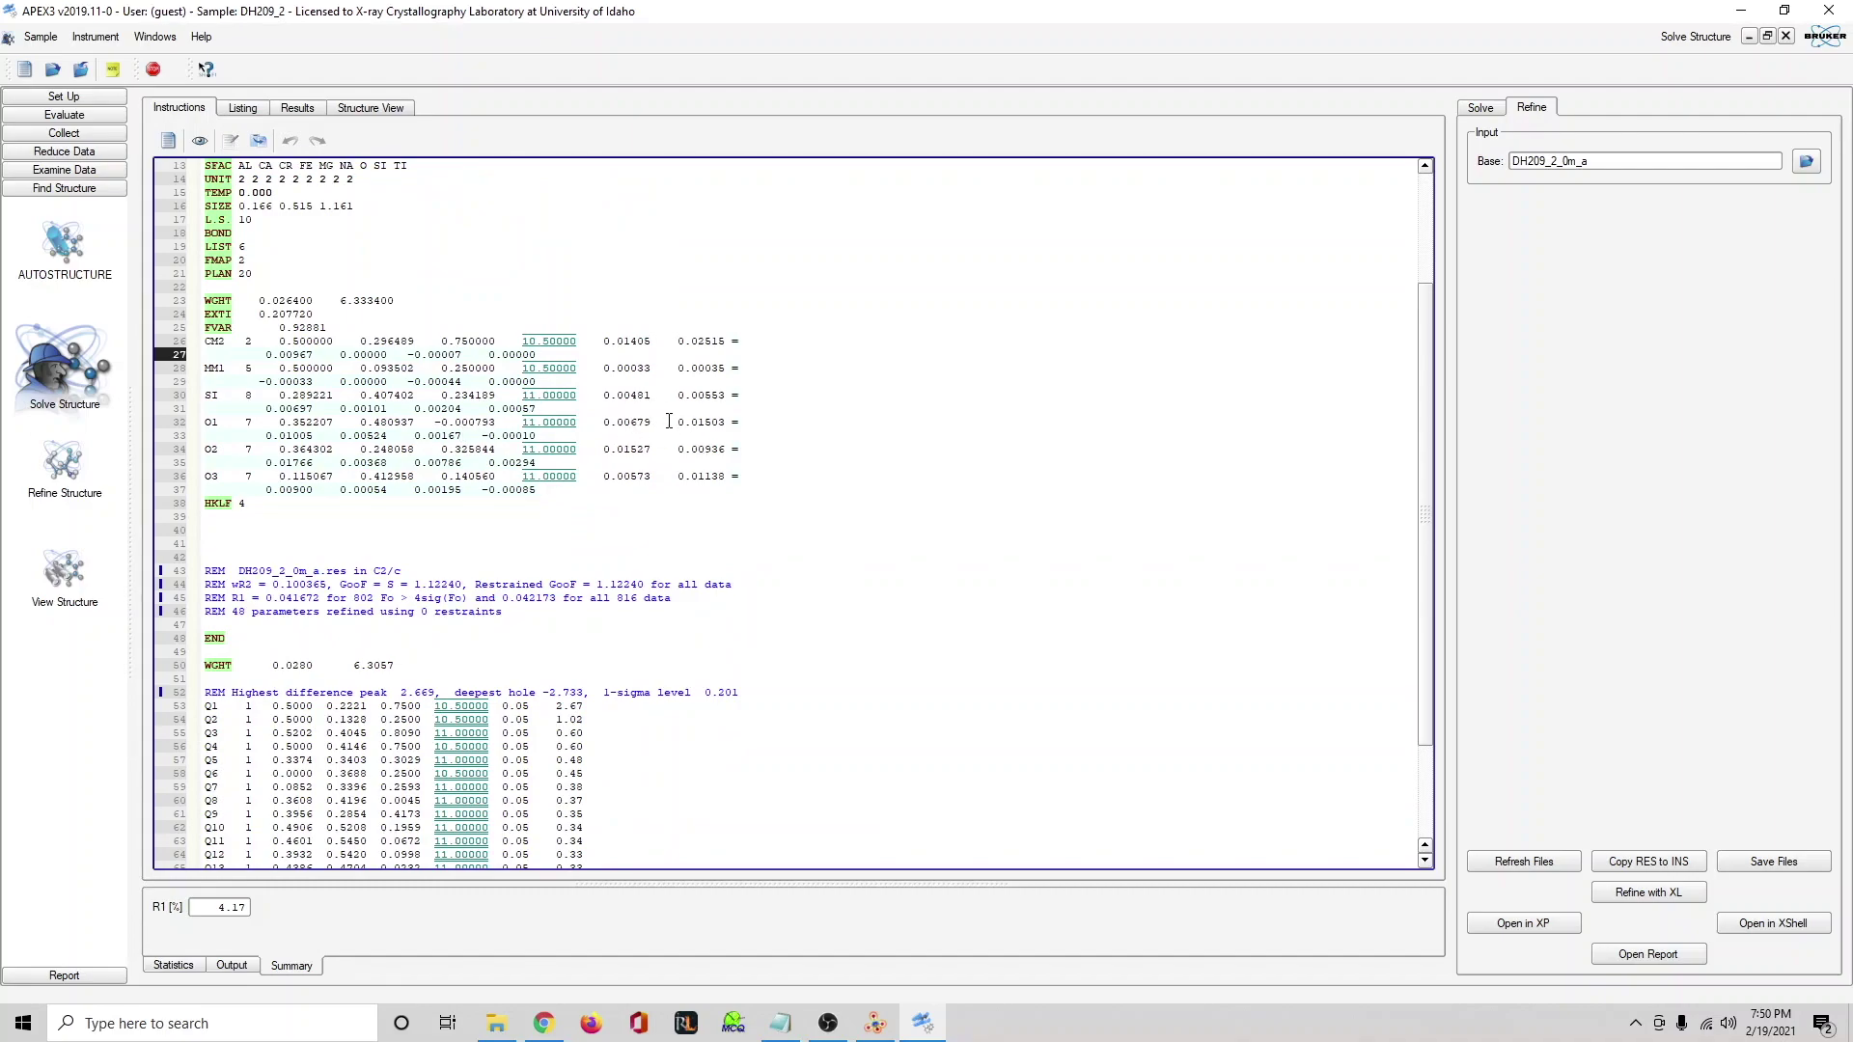
left_click_drag(206, 369, 687, 384)
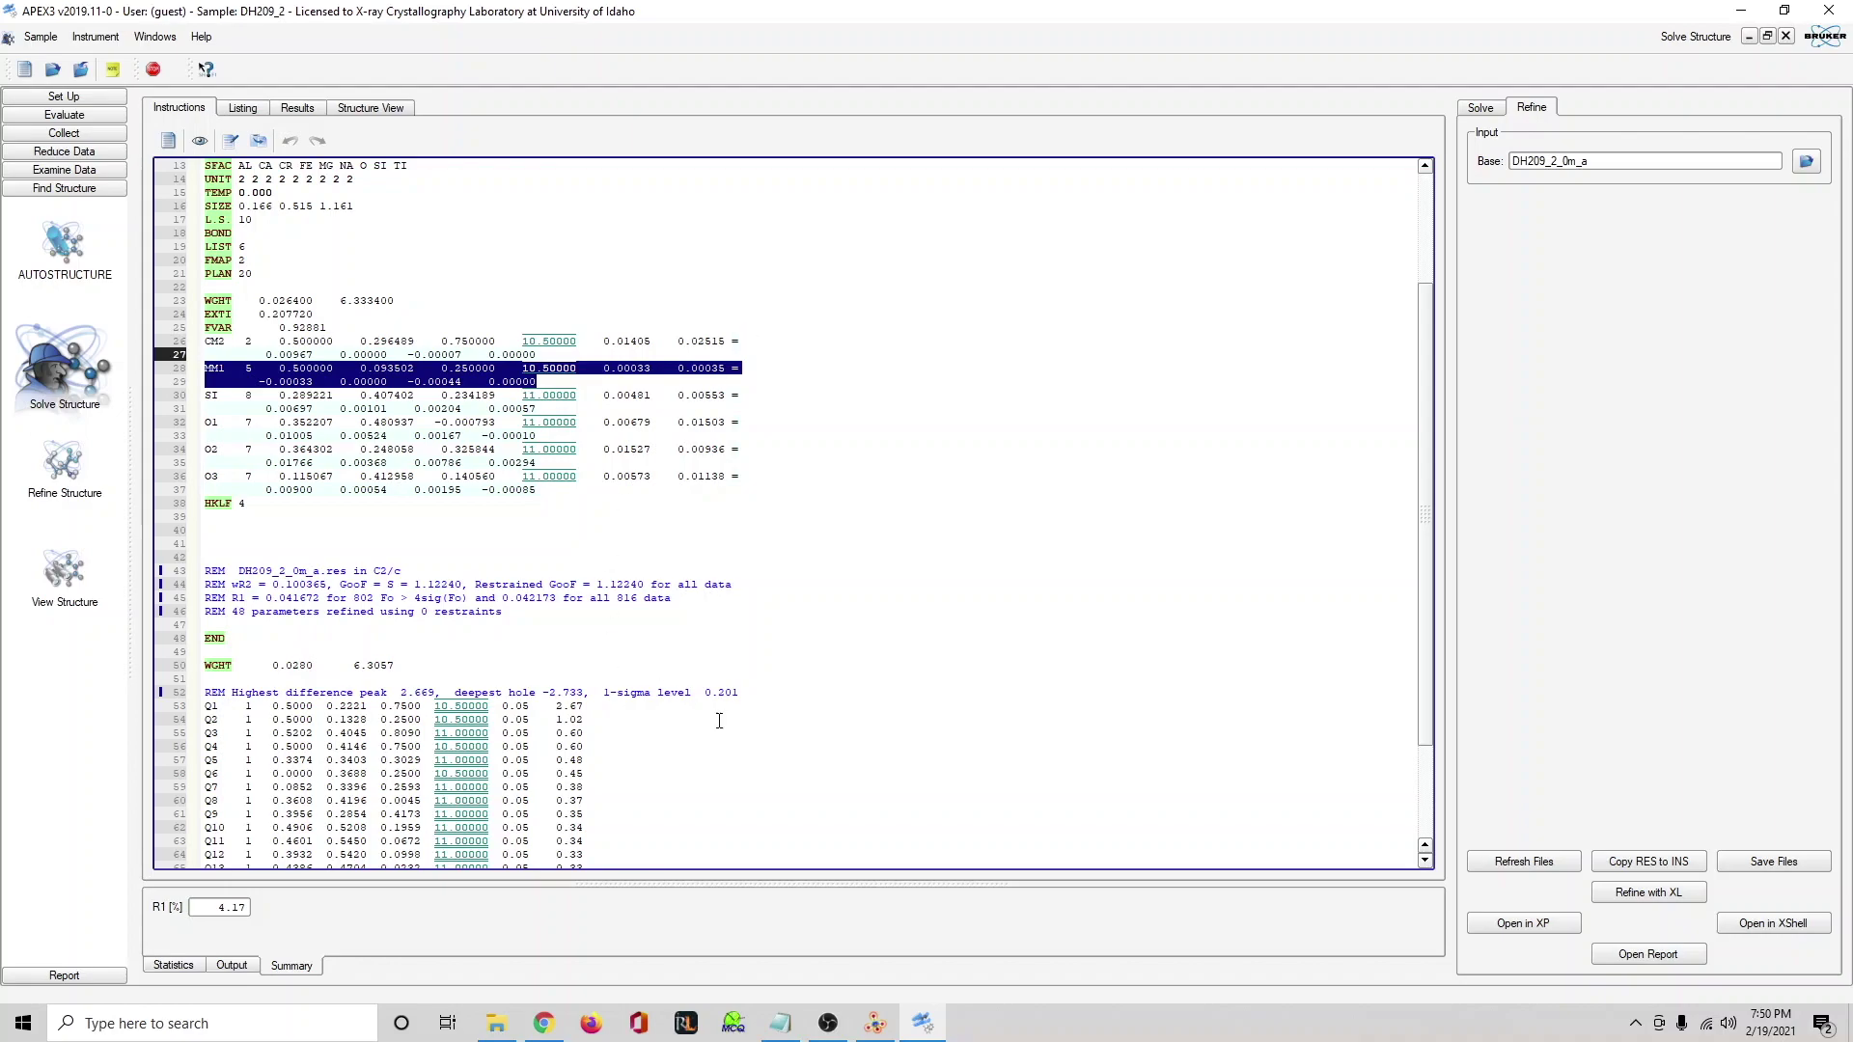
left_click(779, 1023)
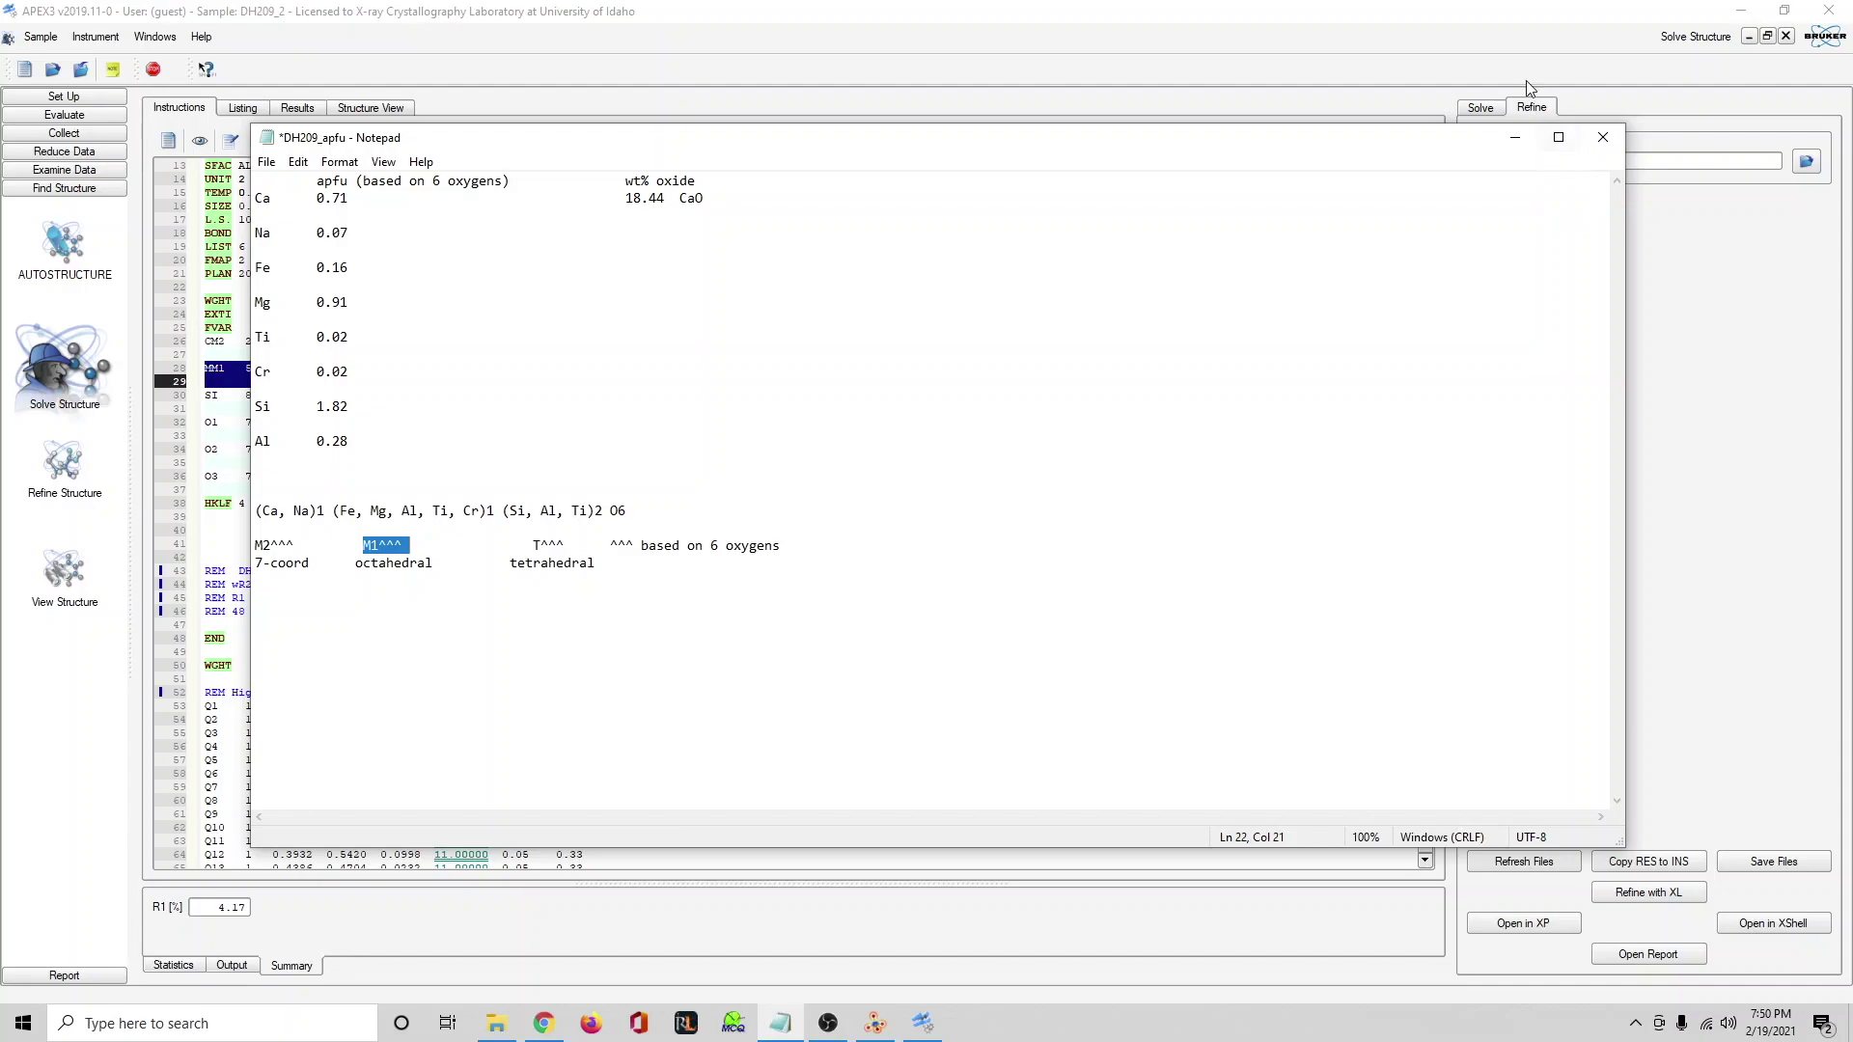
left_click(1511, 140)
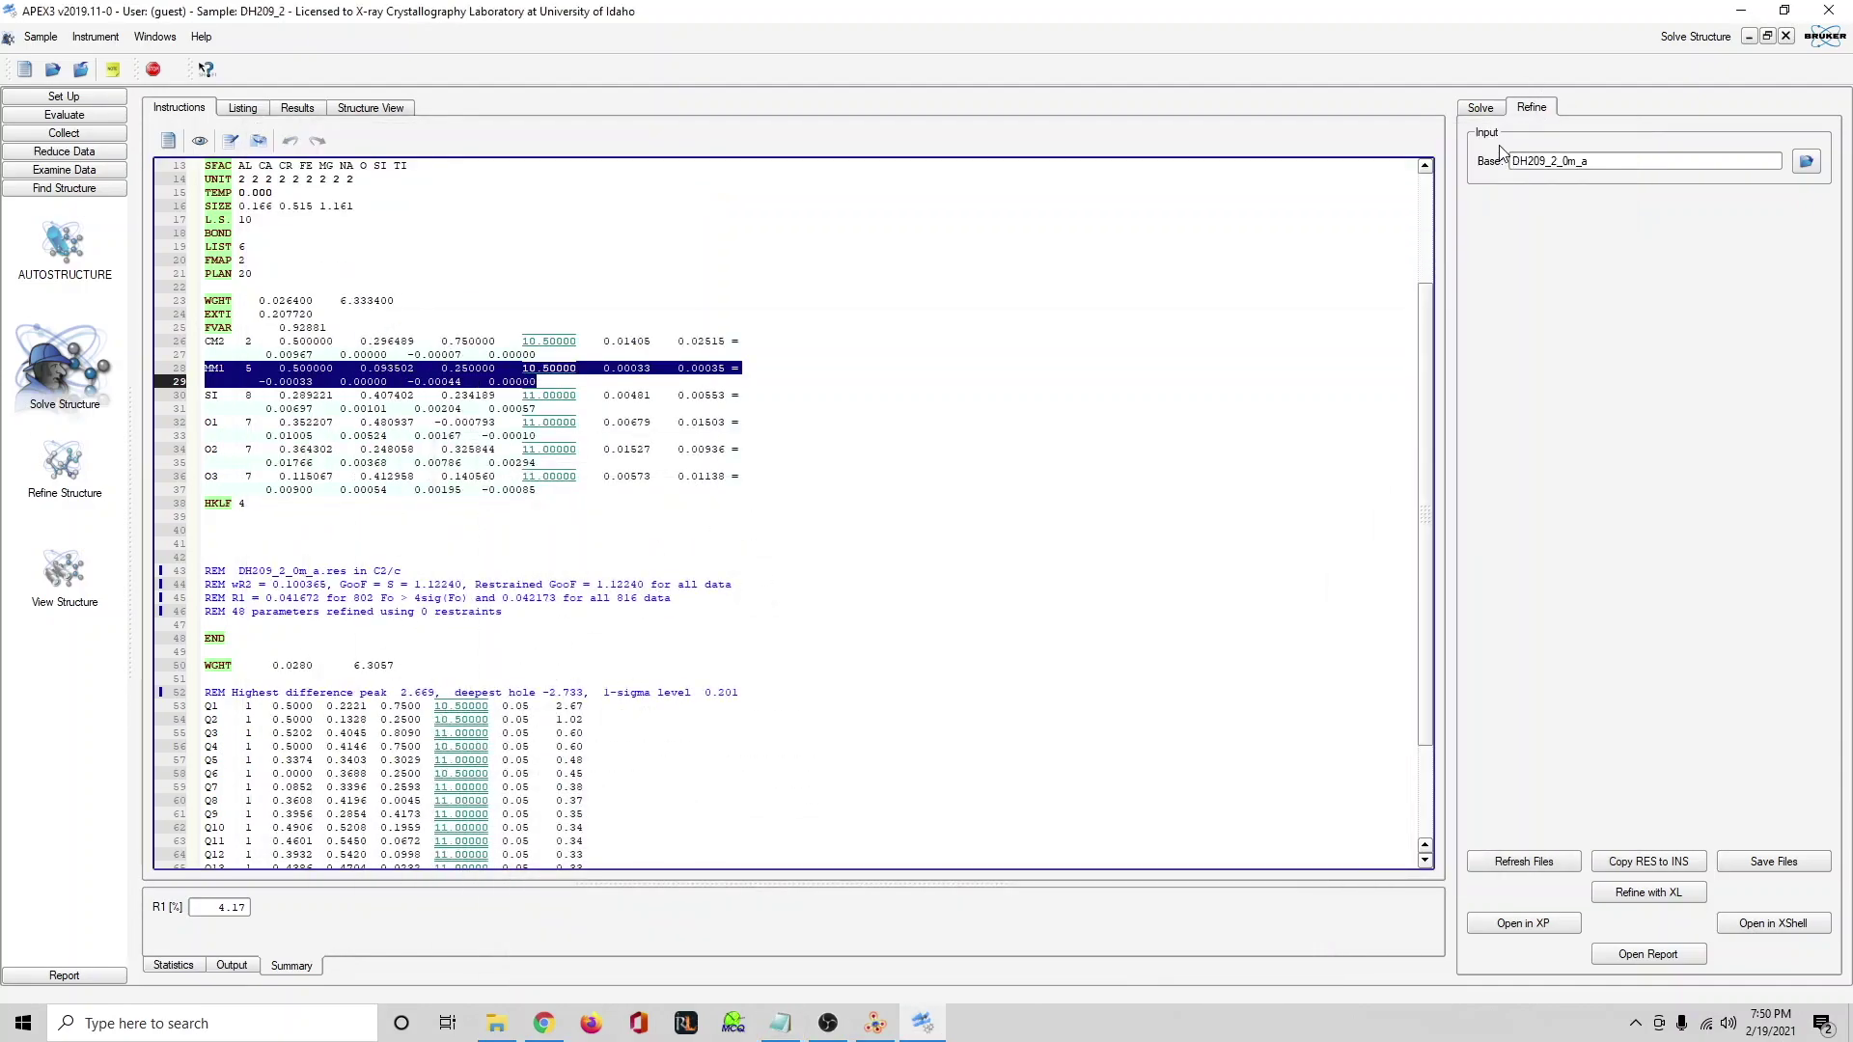
Examine the bond distances and angles around the sites in the refinement listing.
left_click(873, 479)
left_click(254, 106)
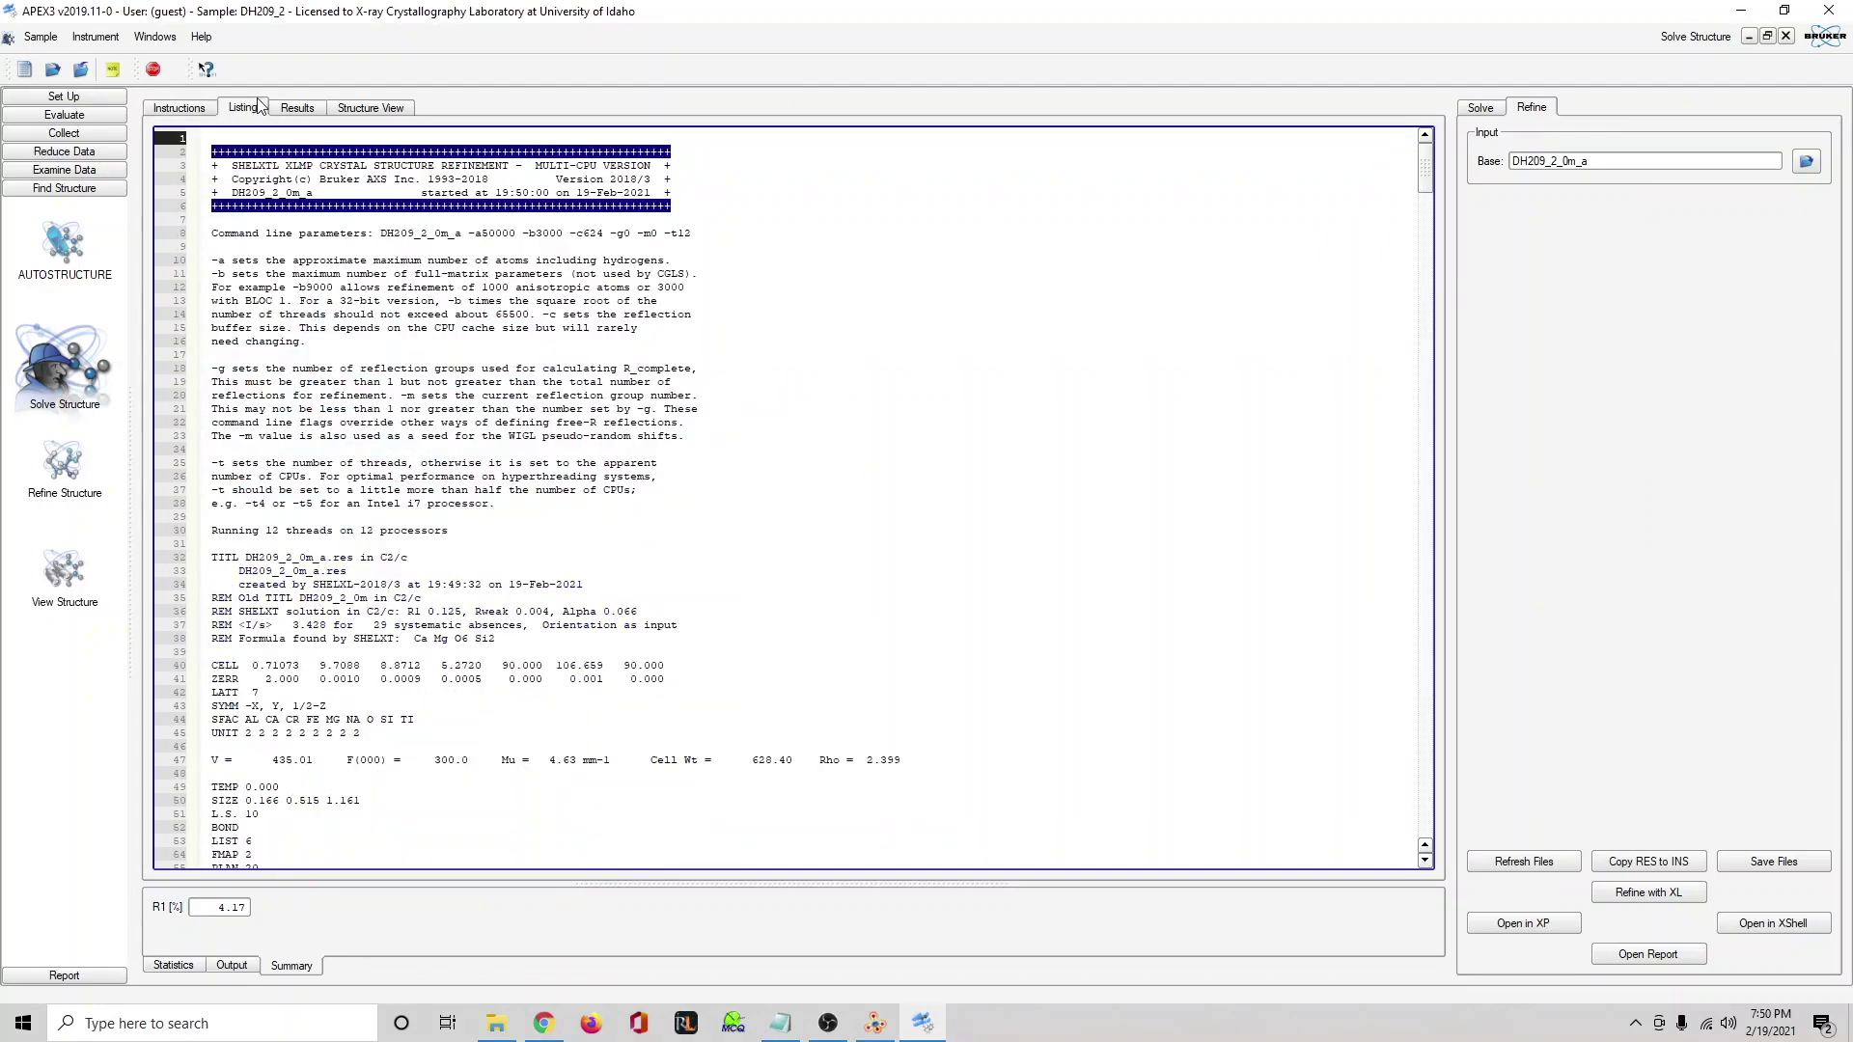
left_click_drag(1426, 166, 1398, 655)
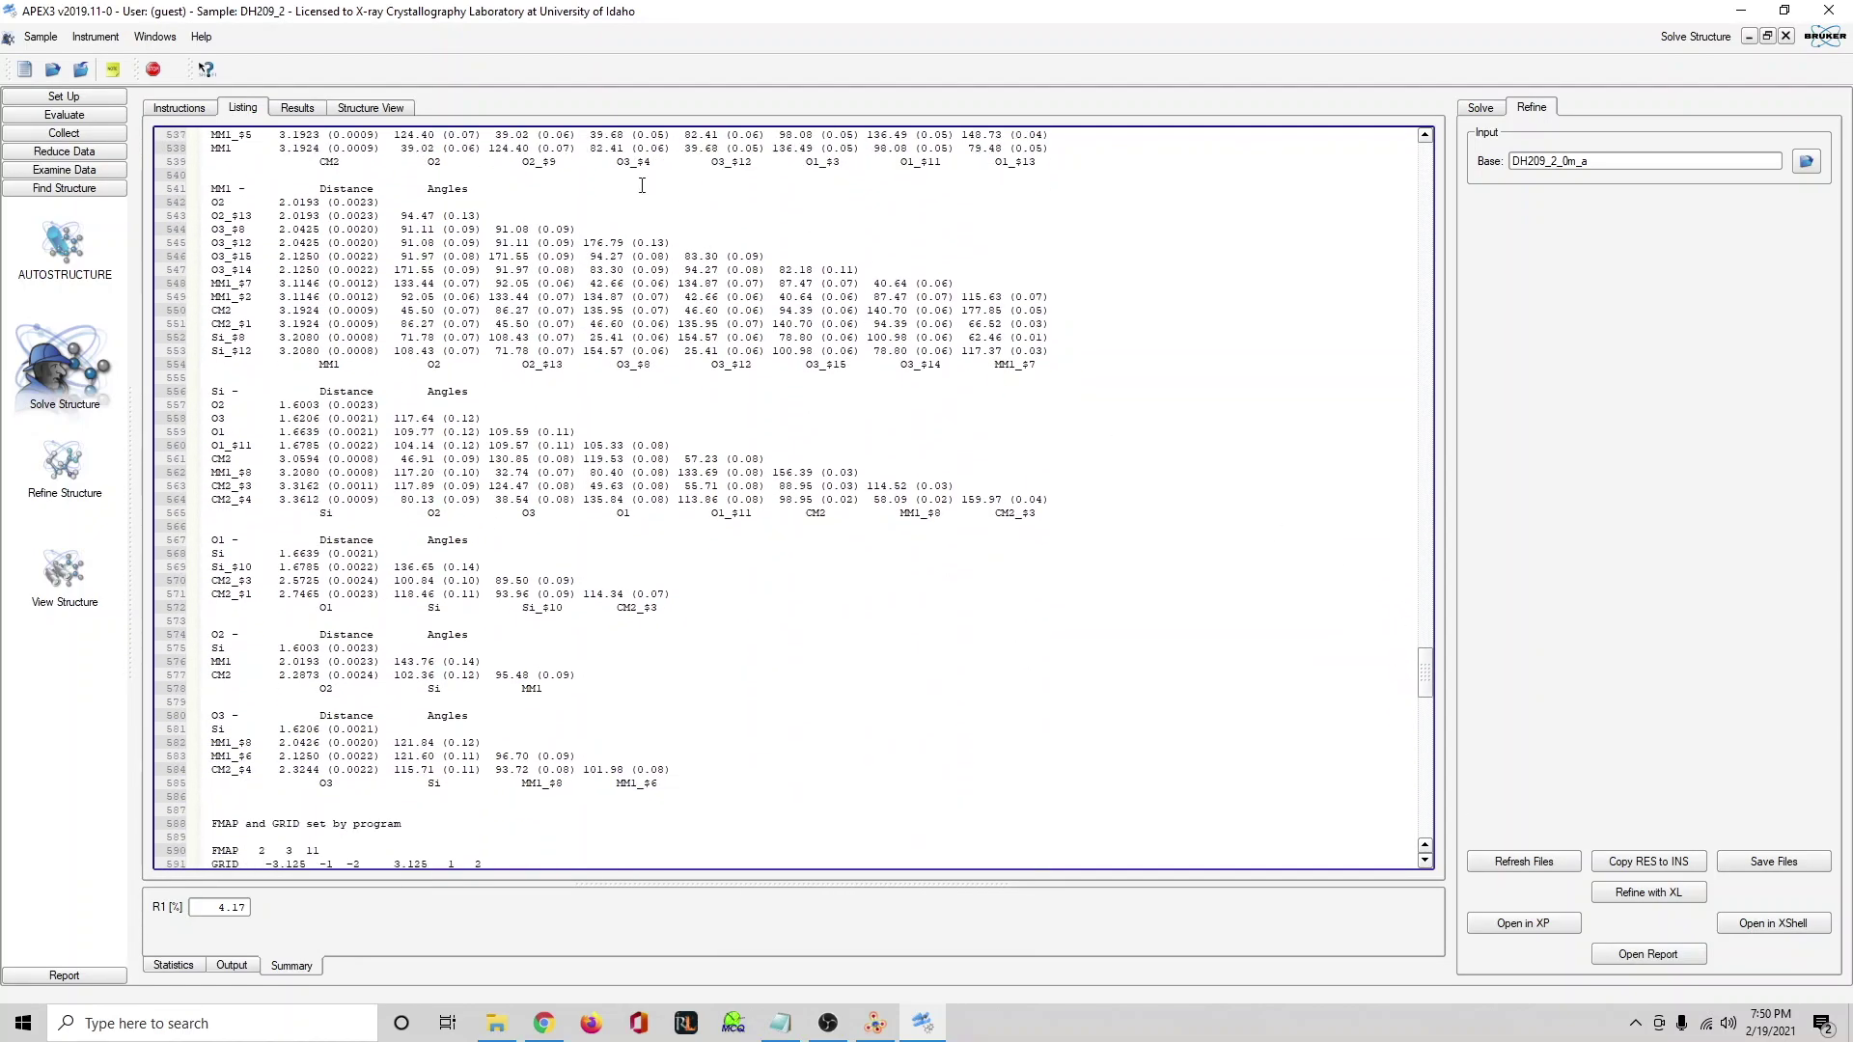
Inspect the MM1 atoms and their surroundings in the 3D structure model from several angles.
left_click(388, 111)
left_click_drag(1143, 444, 1108, 631)
scroll(953, 491, "up", 3)
right_click(952, 491)
left_click(789, 444)
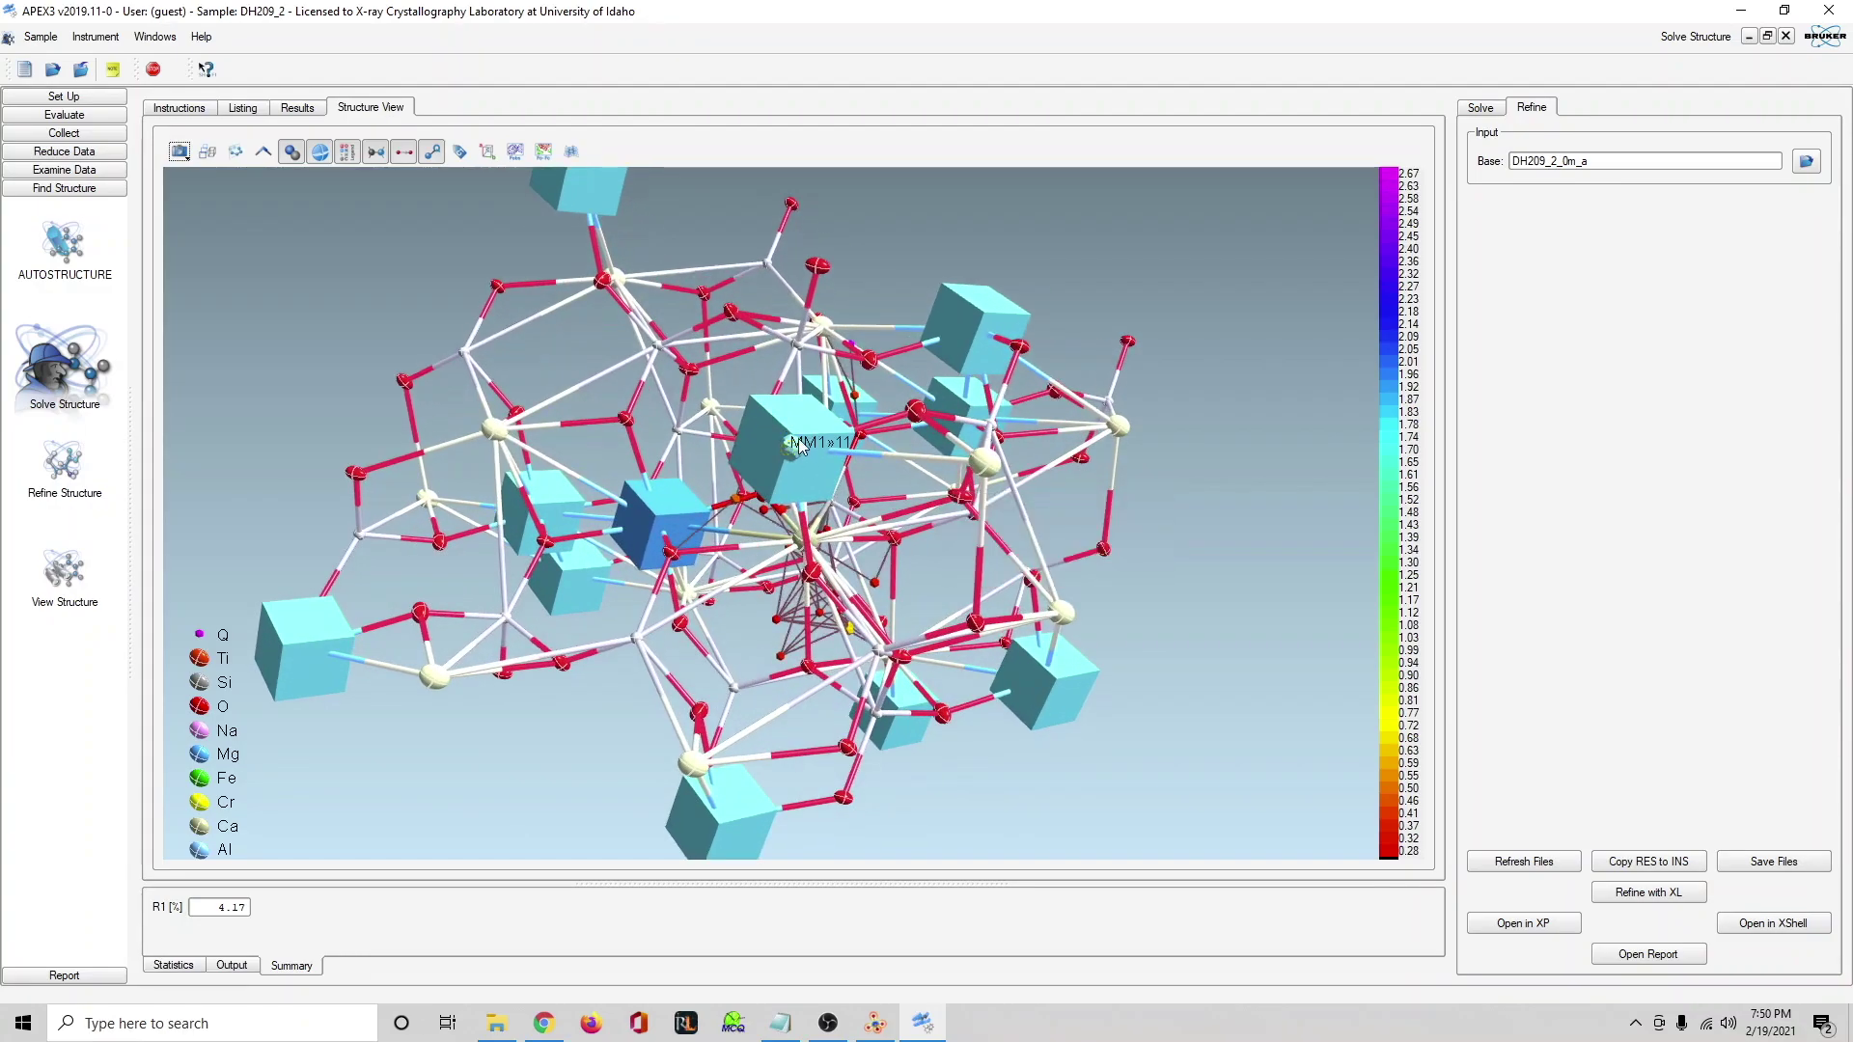
left_click(791, 448)
left_click_drag(792, 458, 1099, 478)
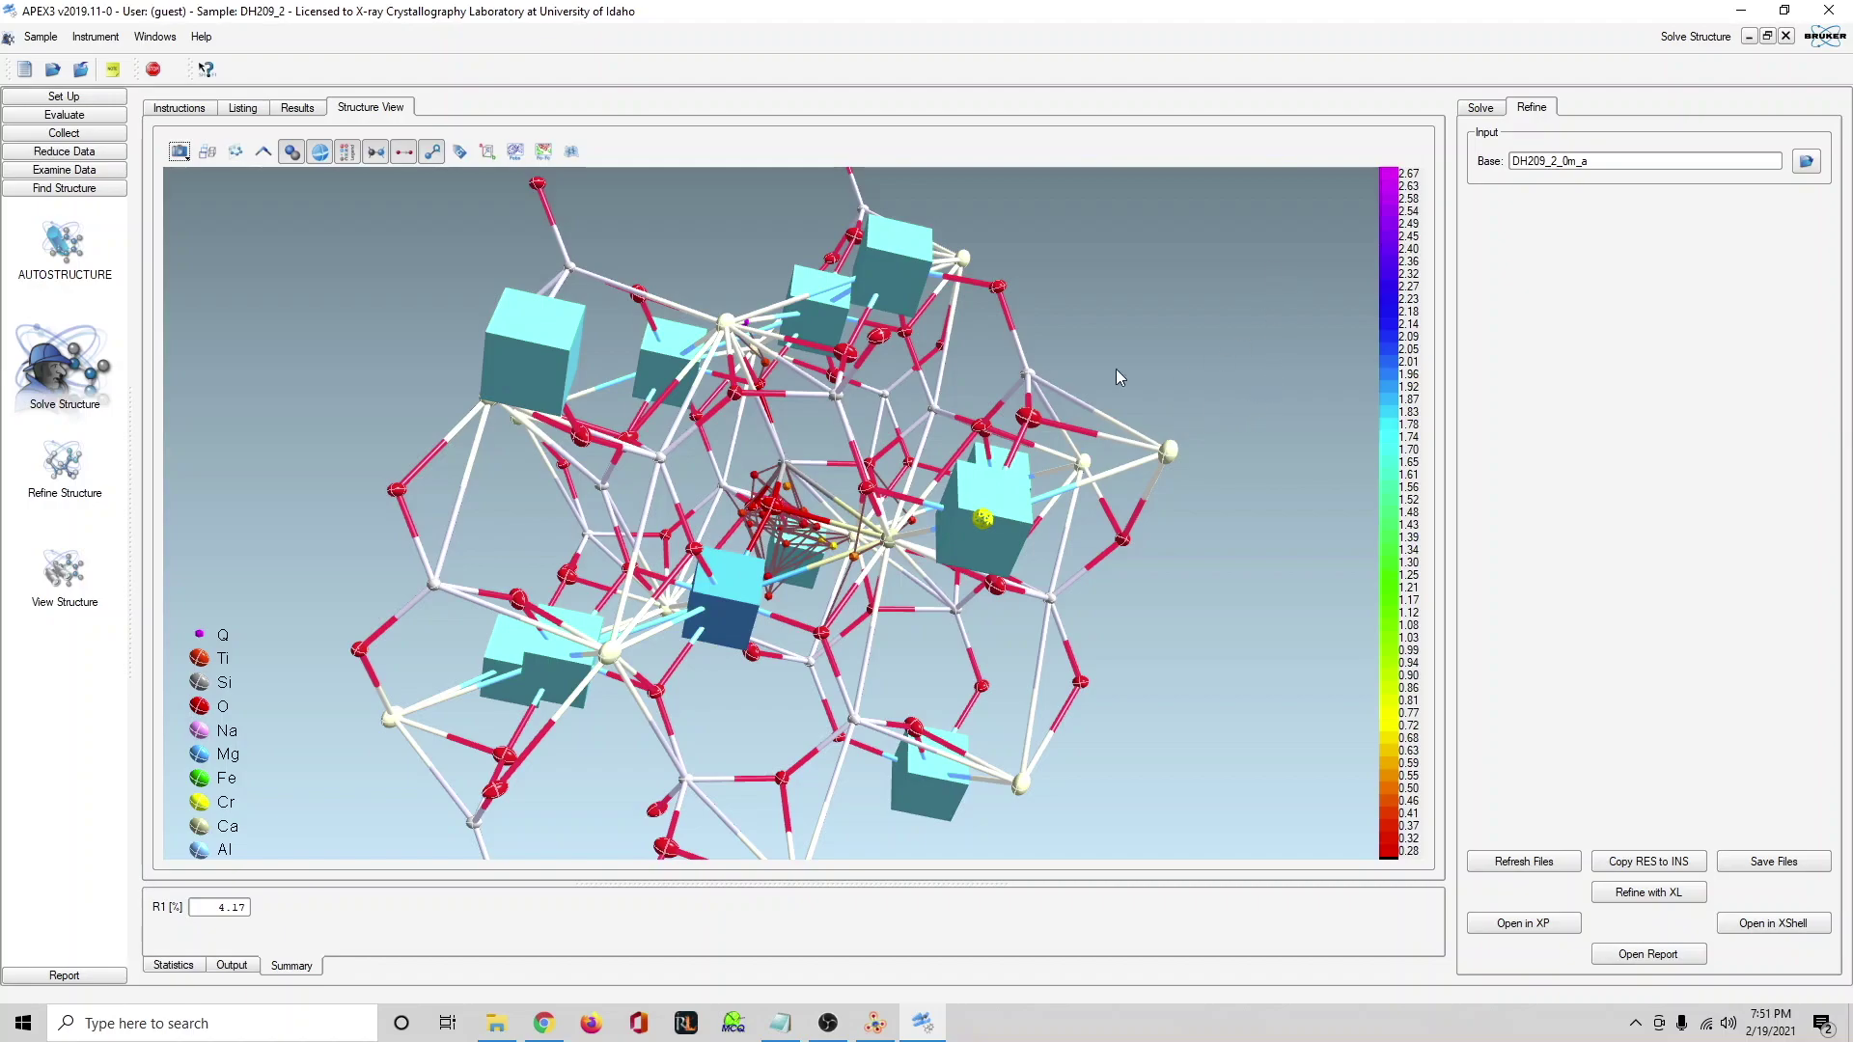
left_click_drag(1236, 425, 637, 280)
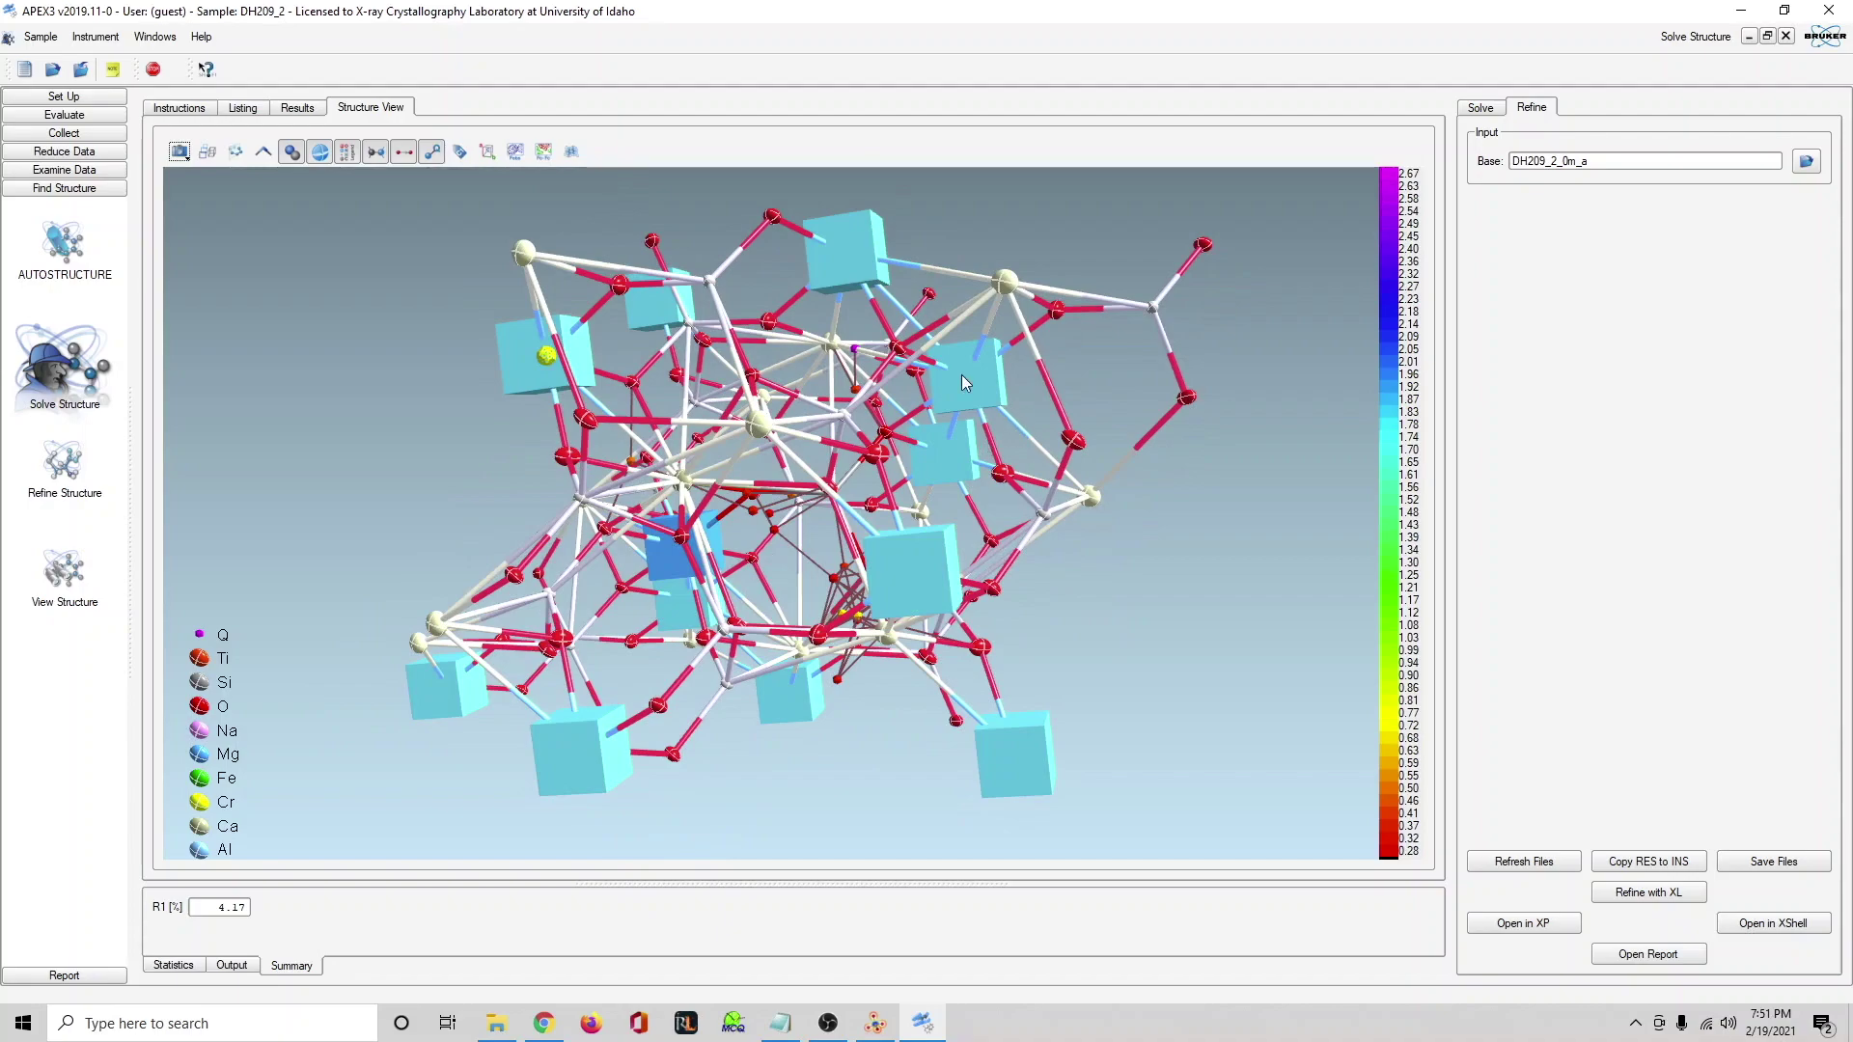
Duplicate the two-line MM1 atom entry directly below the original in the instructions.
left_click(197, 108)
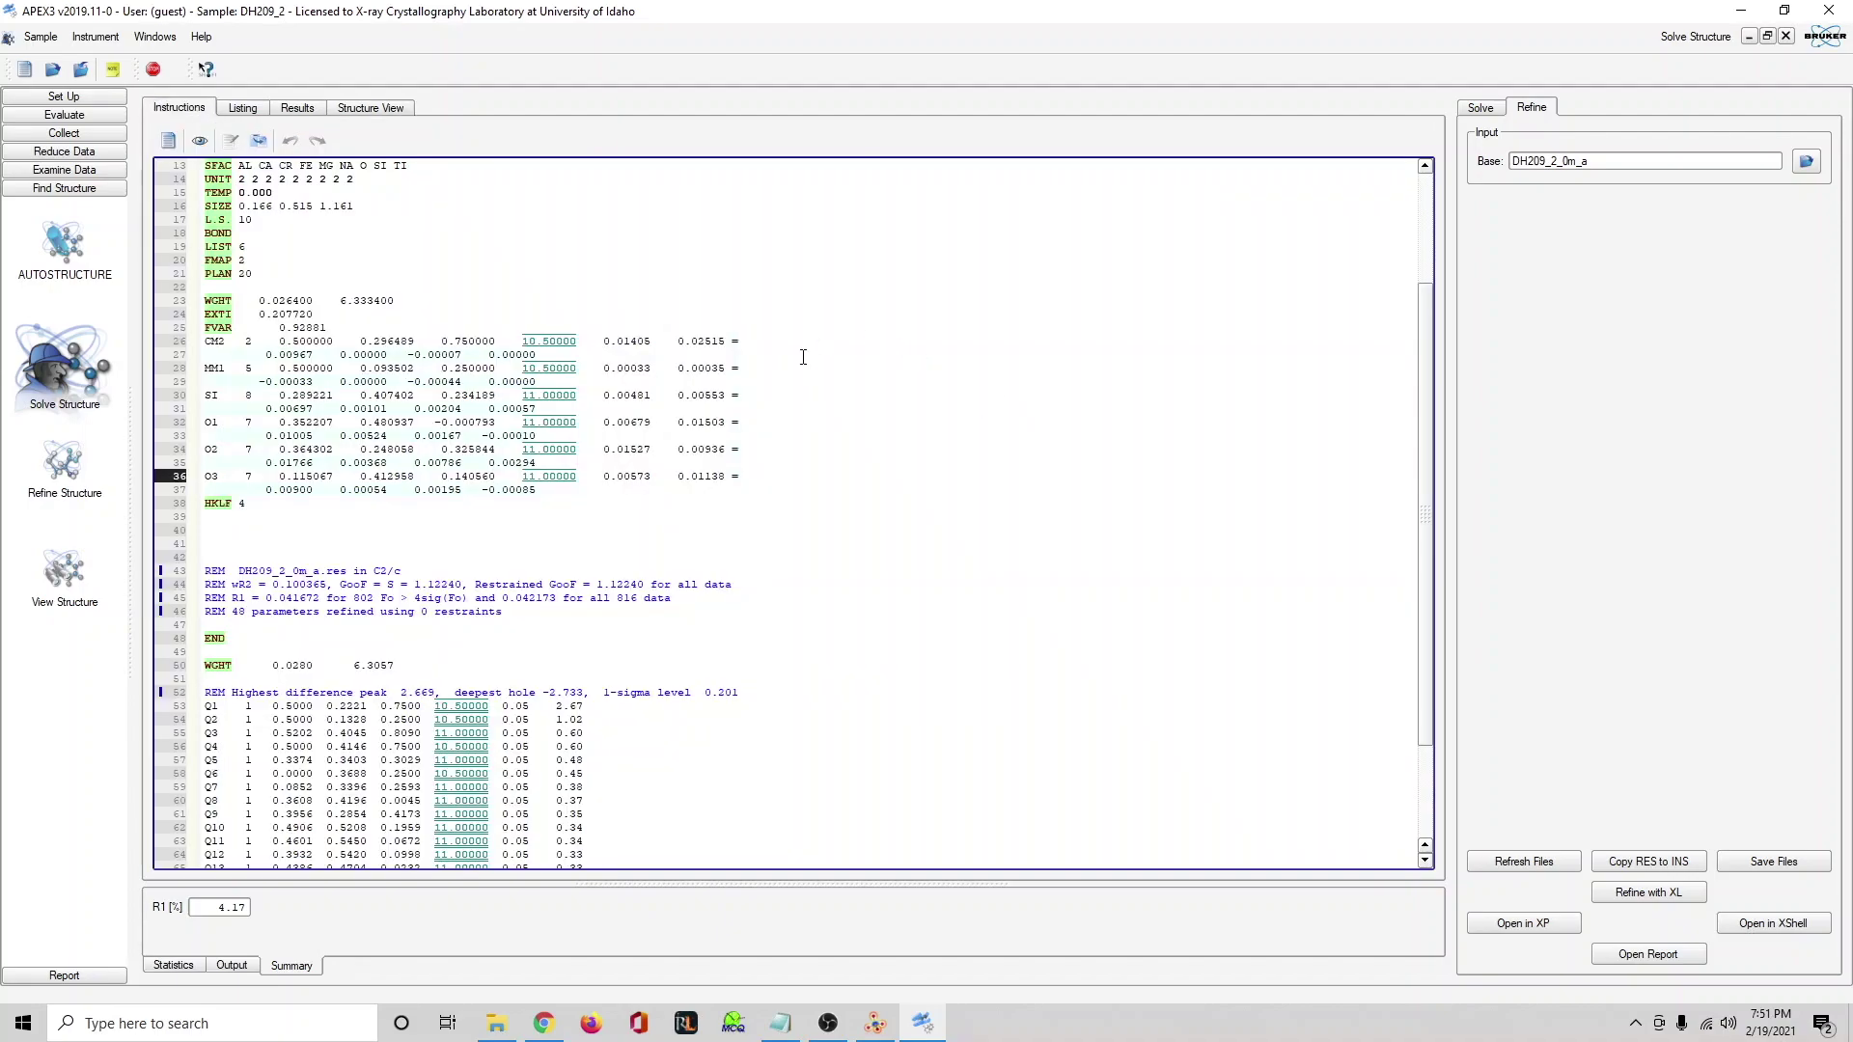
left_click_drag(613, 395, 585, 379)
left_click(585, 379)
key("Return")
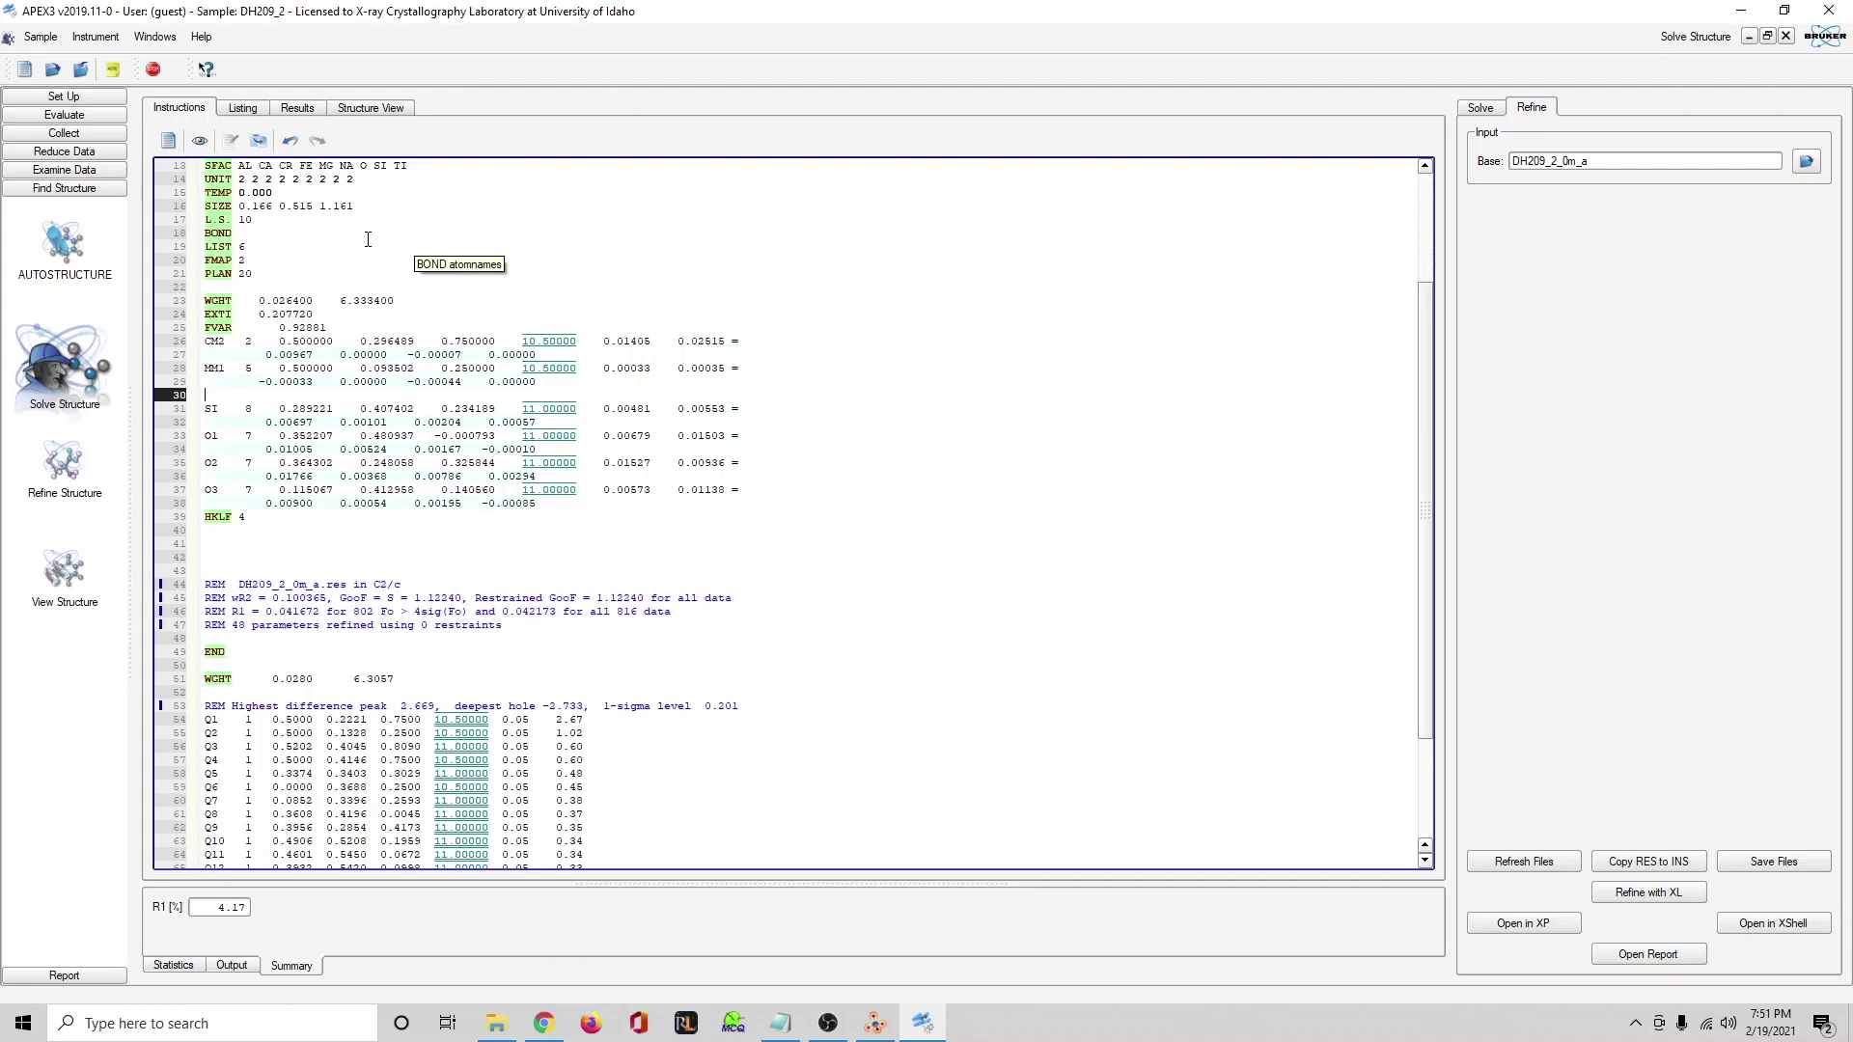
left_click_drag(204, 367, 557, 383)
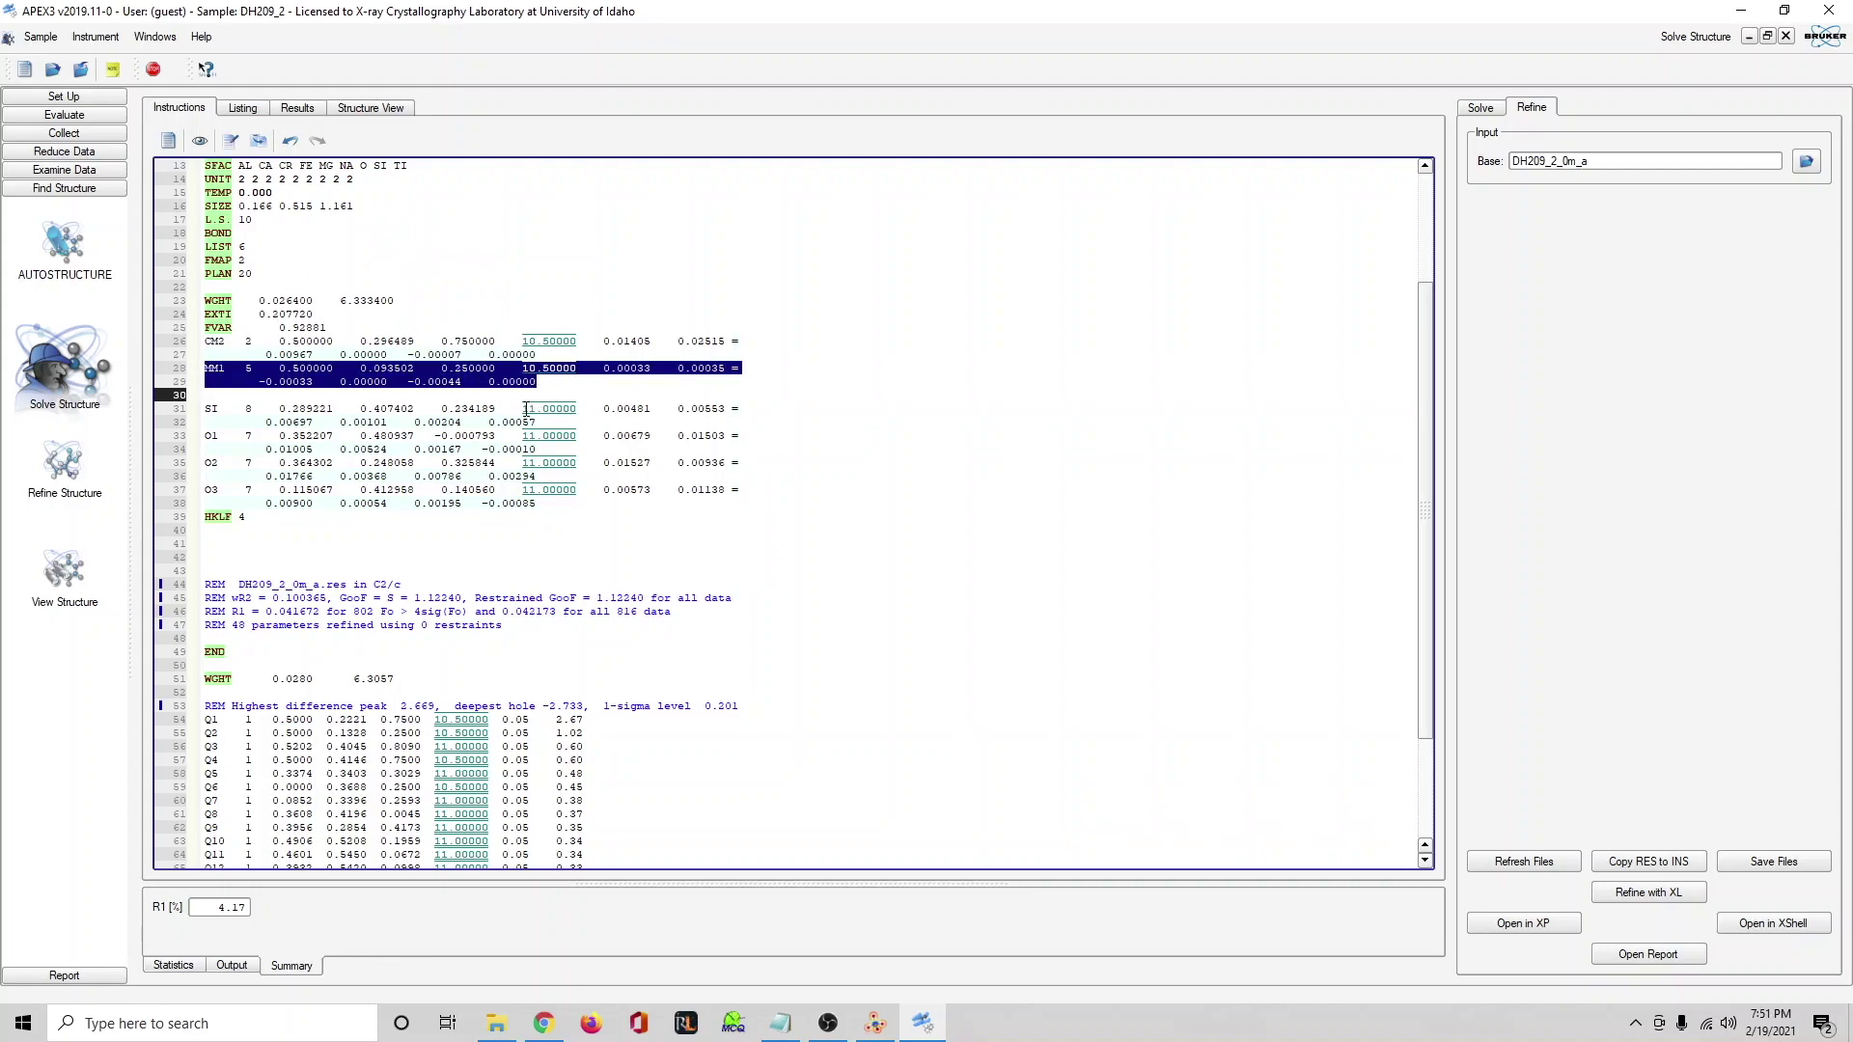
left_click(231, 395)
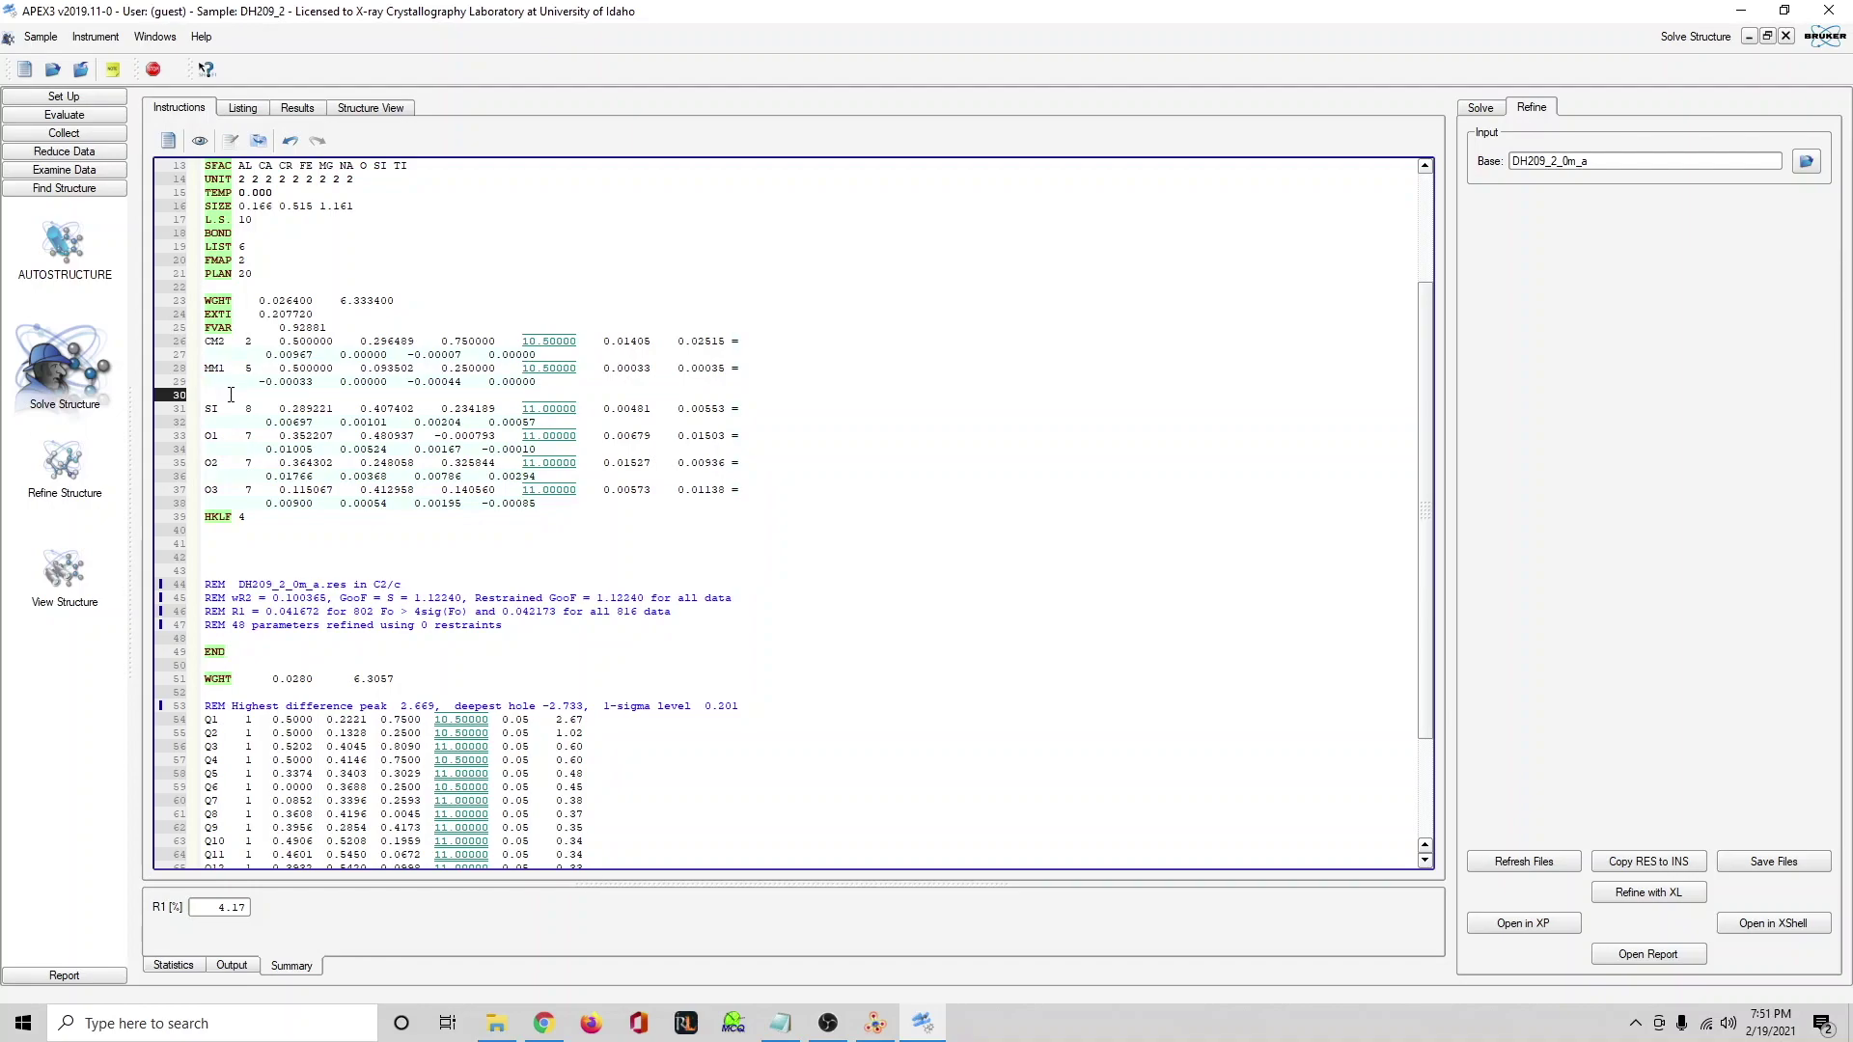
key("ctrl+v")
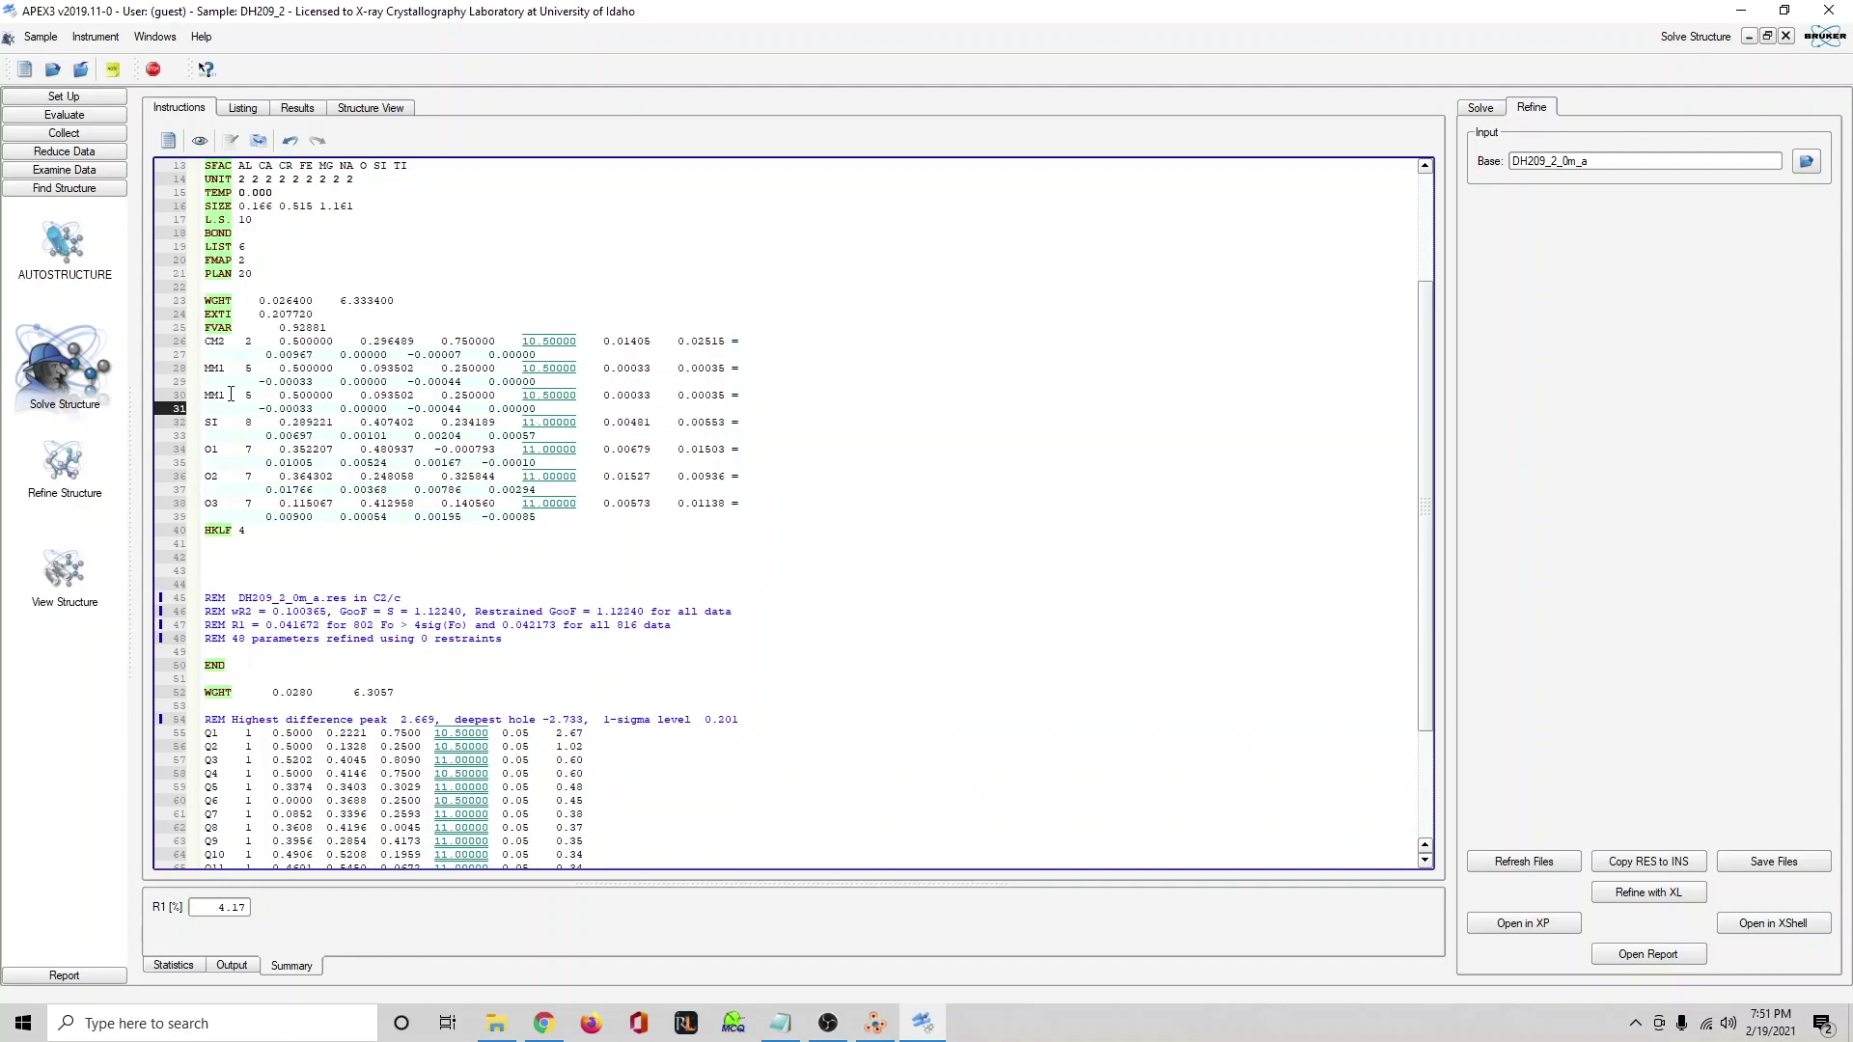
Rename the duplicated MM1 entry as FM1 and set its scattering factor number to 4 for iron.
left_click_drag(212, 397, 207, 399)
type("F")
left_click_drag(244, 395, 249, 398)
scroll(374, 517, "up", 3)
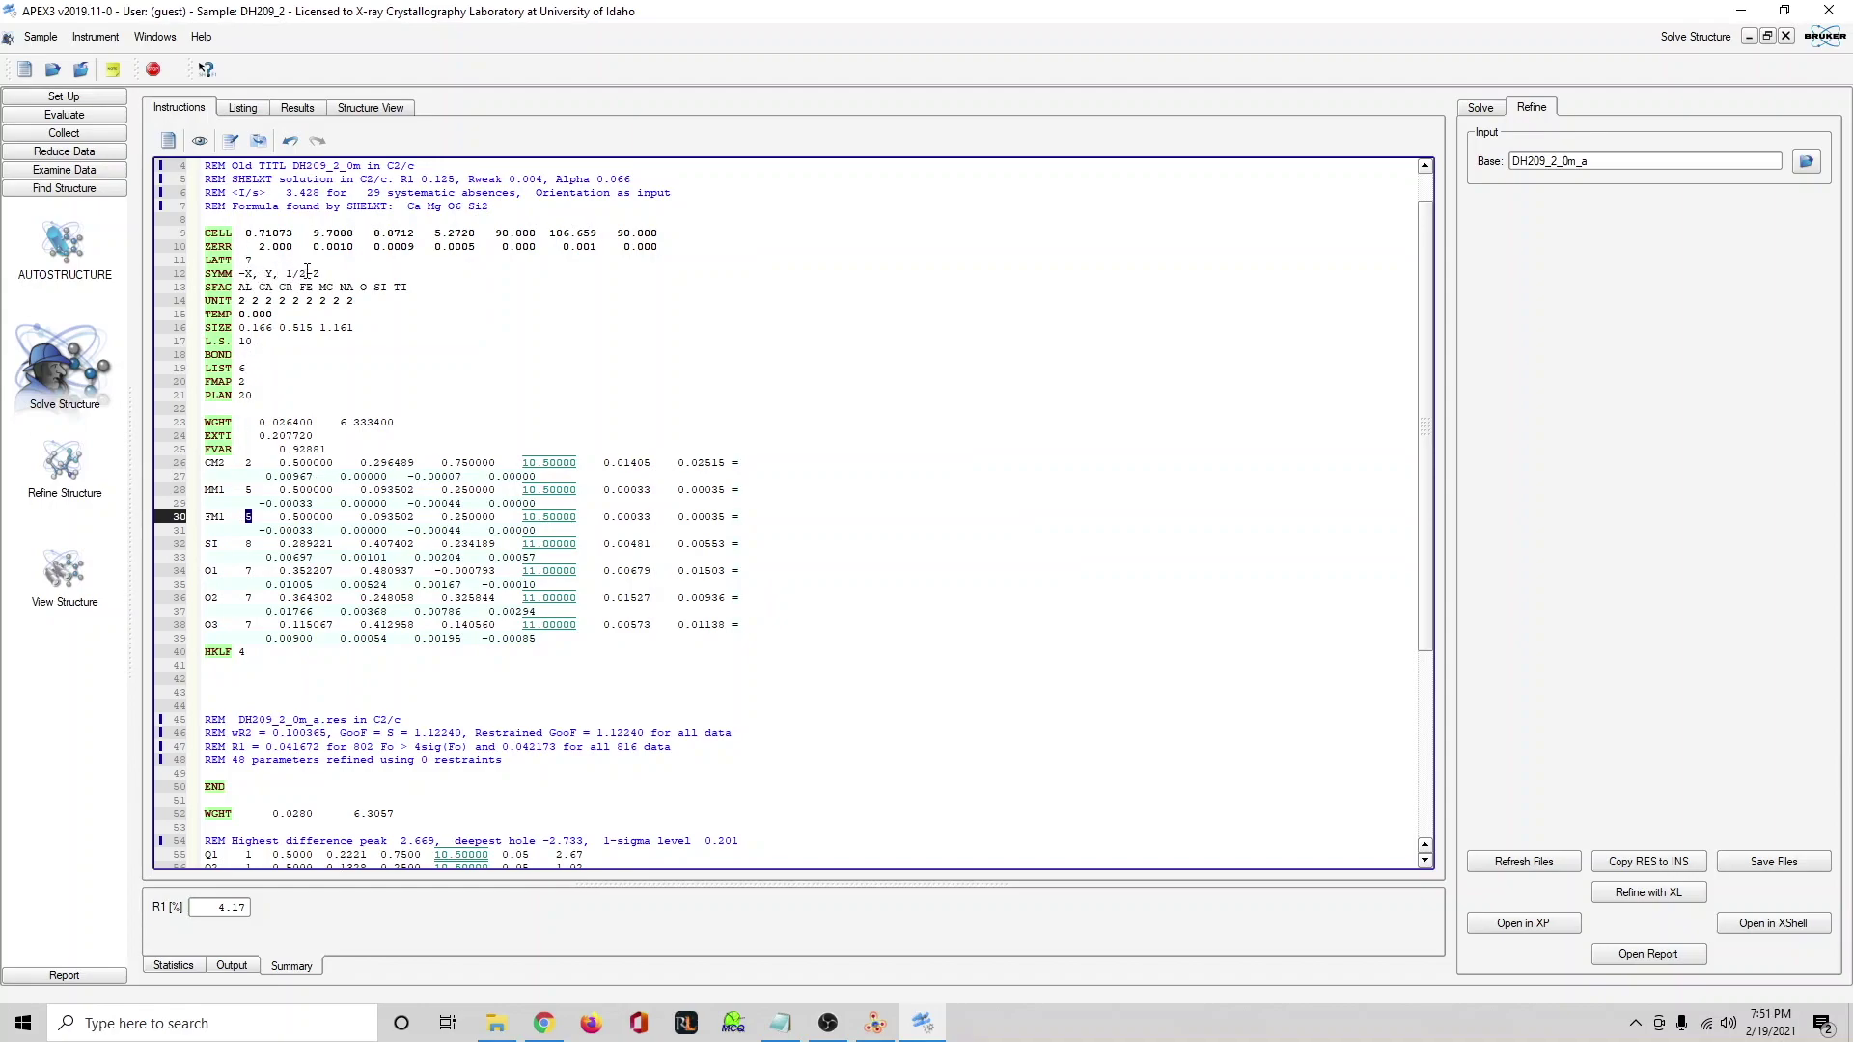
type("4")
Add a second free variable of 0.6 to the FVAR line and set the MM1 occupancy code to 20.50000.
left_click(525, 491)
type(".6")
key("shift+Left")
key("shift+Left")
key("shift+Left")
left_click(525, 490)
left_click(548, 489)
key("shift+Left")
left_click(528, 490)
left_click_drag(531, 492, 524, 494)
type("2")
left_click_drag(259, 450, 335, 450)
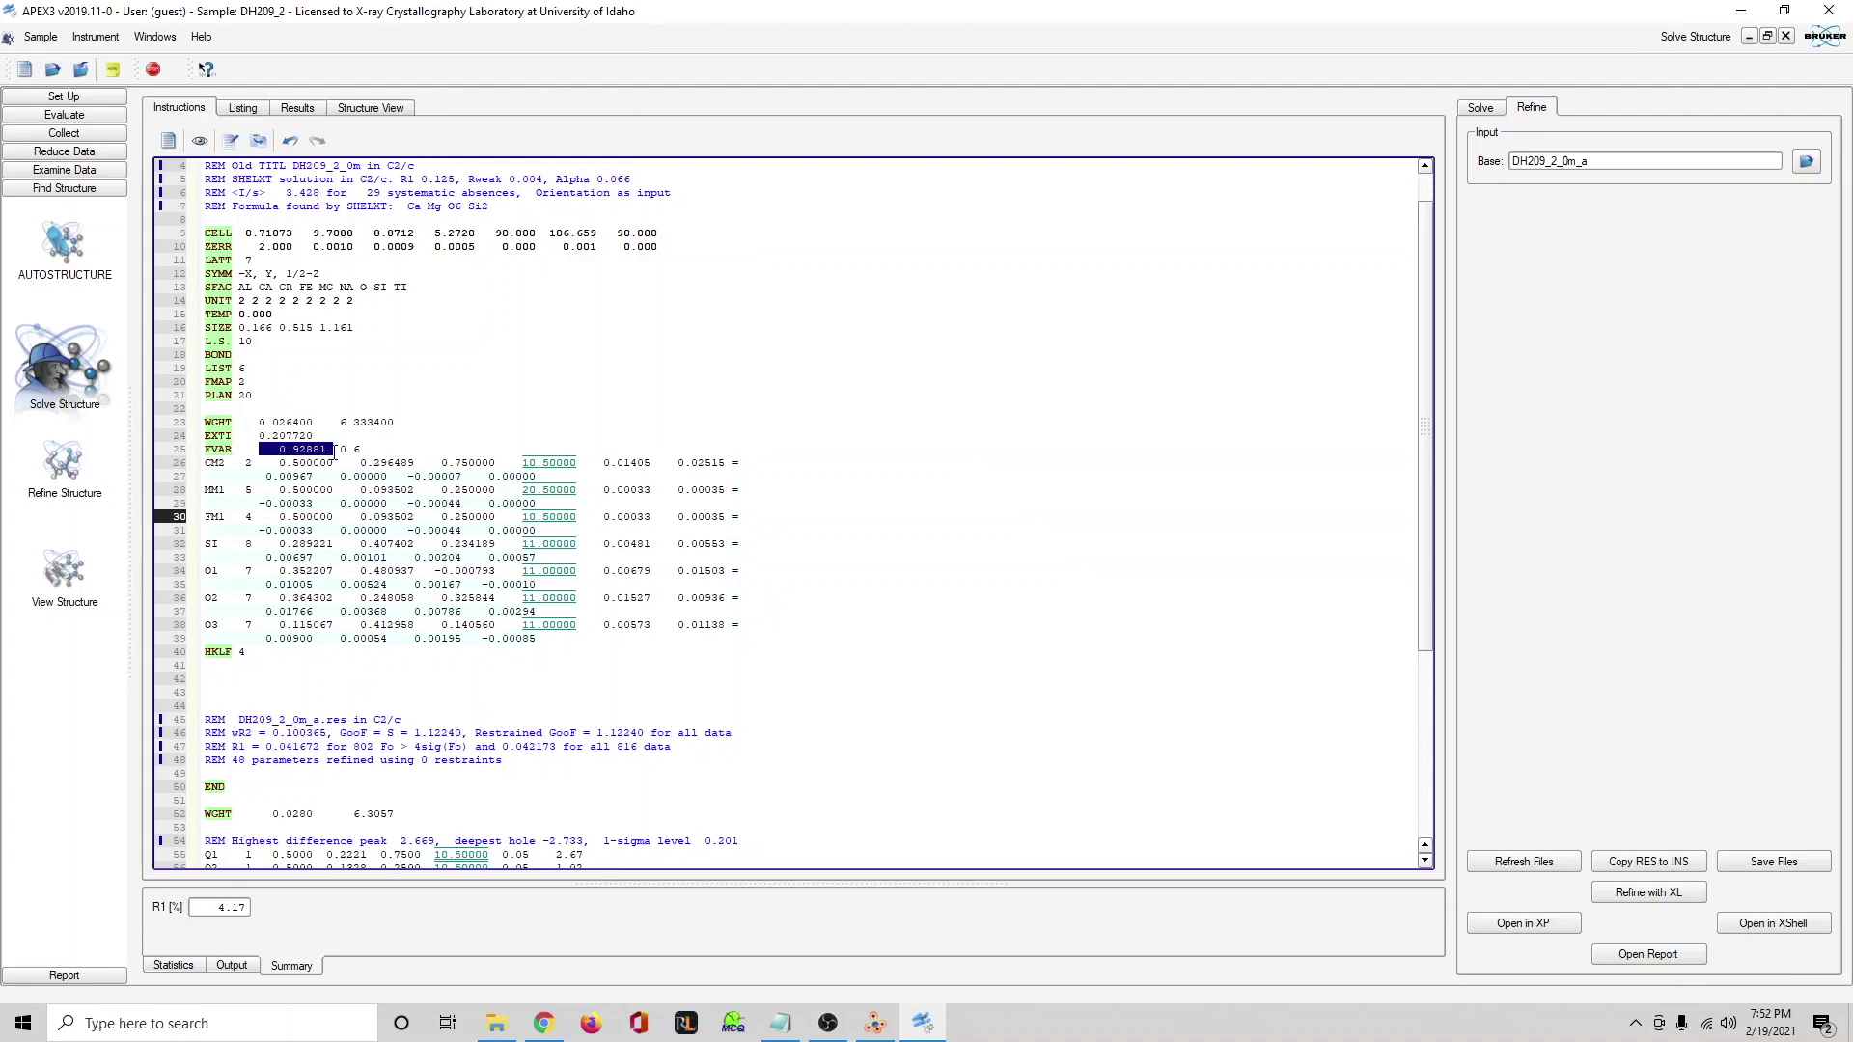
Set the occupancy of atom FM1 to -20.50000 so that it is tied to the second free variable.
left_click(528, 516)
left_click_drag(528, 517, 522, 517)
type("2")
key("shift+Left")
left_click(530, 513)
type("-")
left_click_drag(367, 449, 341, 452)
Add the constraint lines EXYZ MM1 FM1 and EADP MM1 FM1 below the PLAN instruction.
left_click(298, 400)
key("Return")
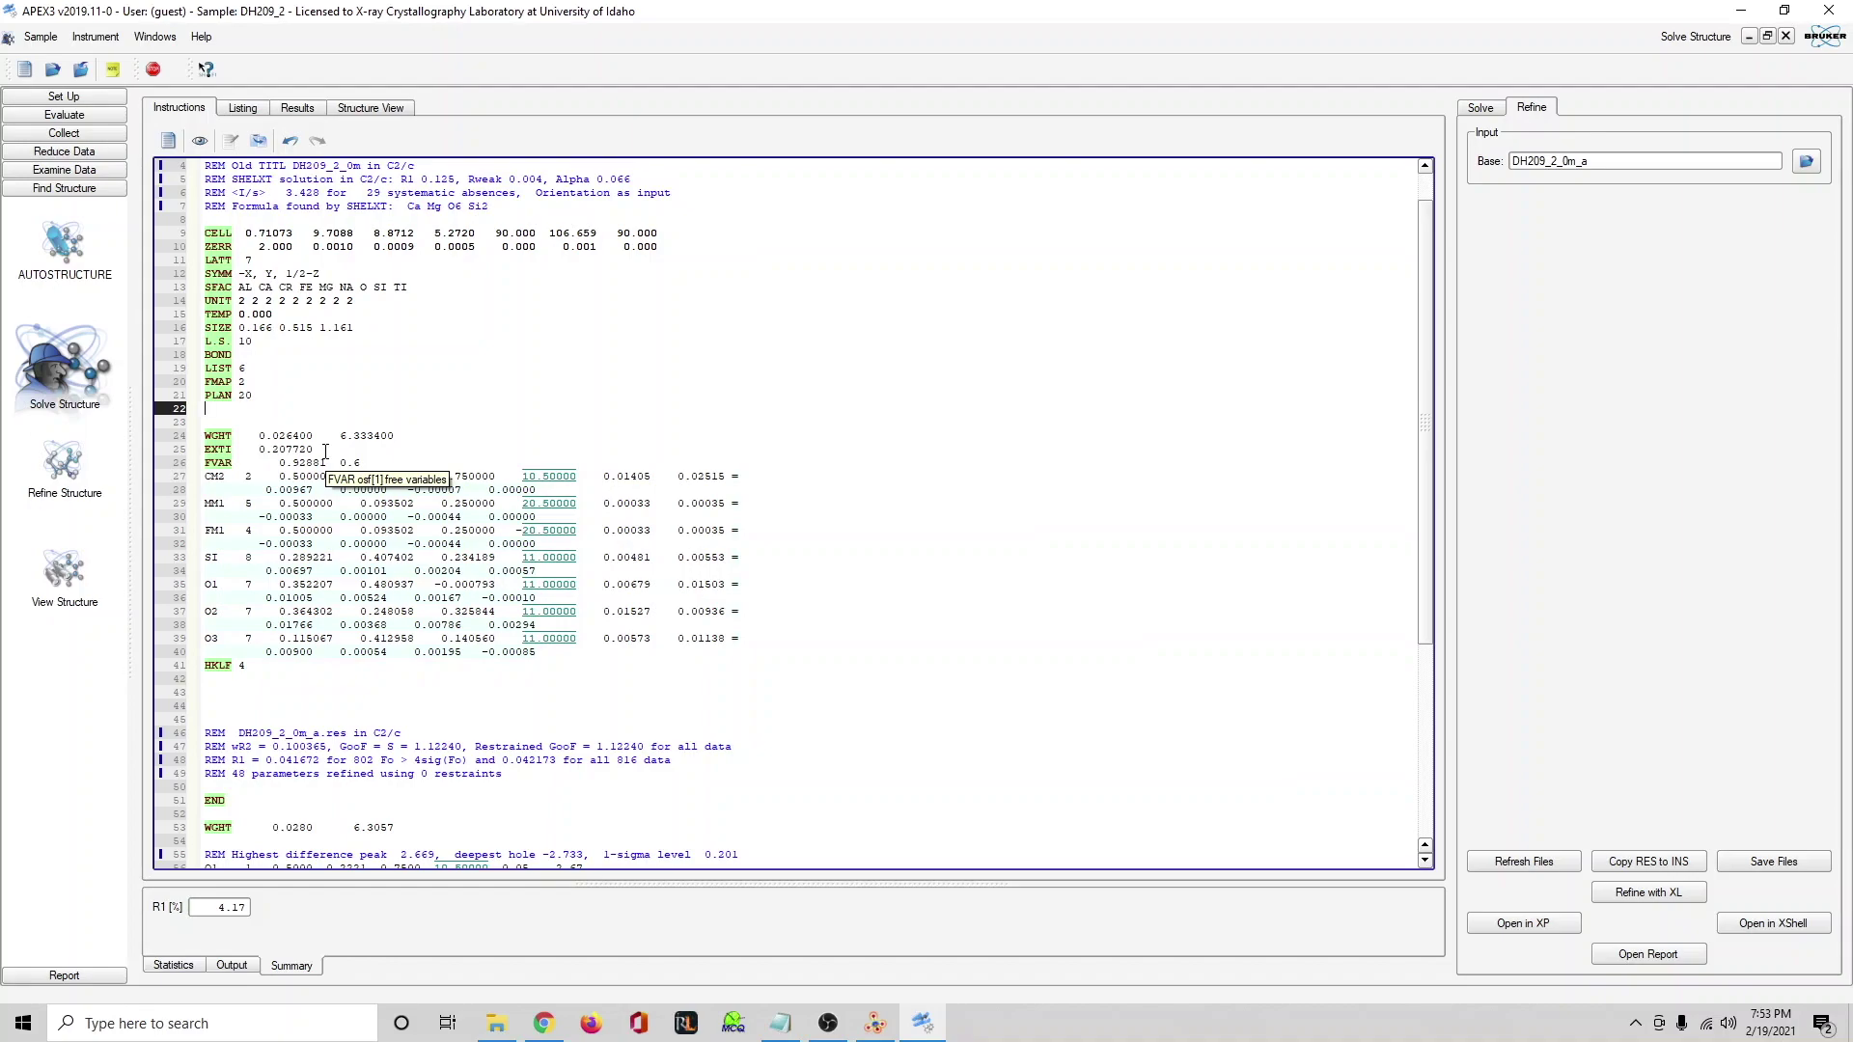
type("EXYZ")
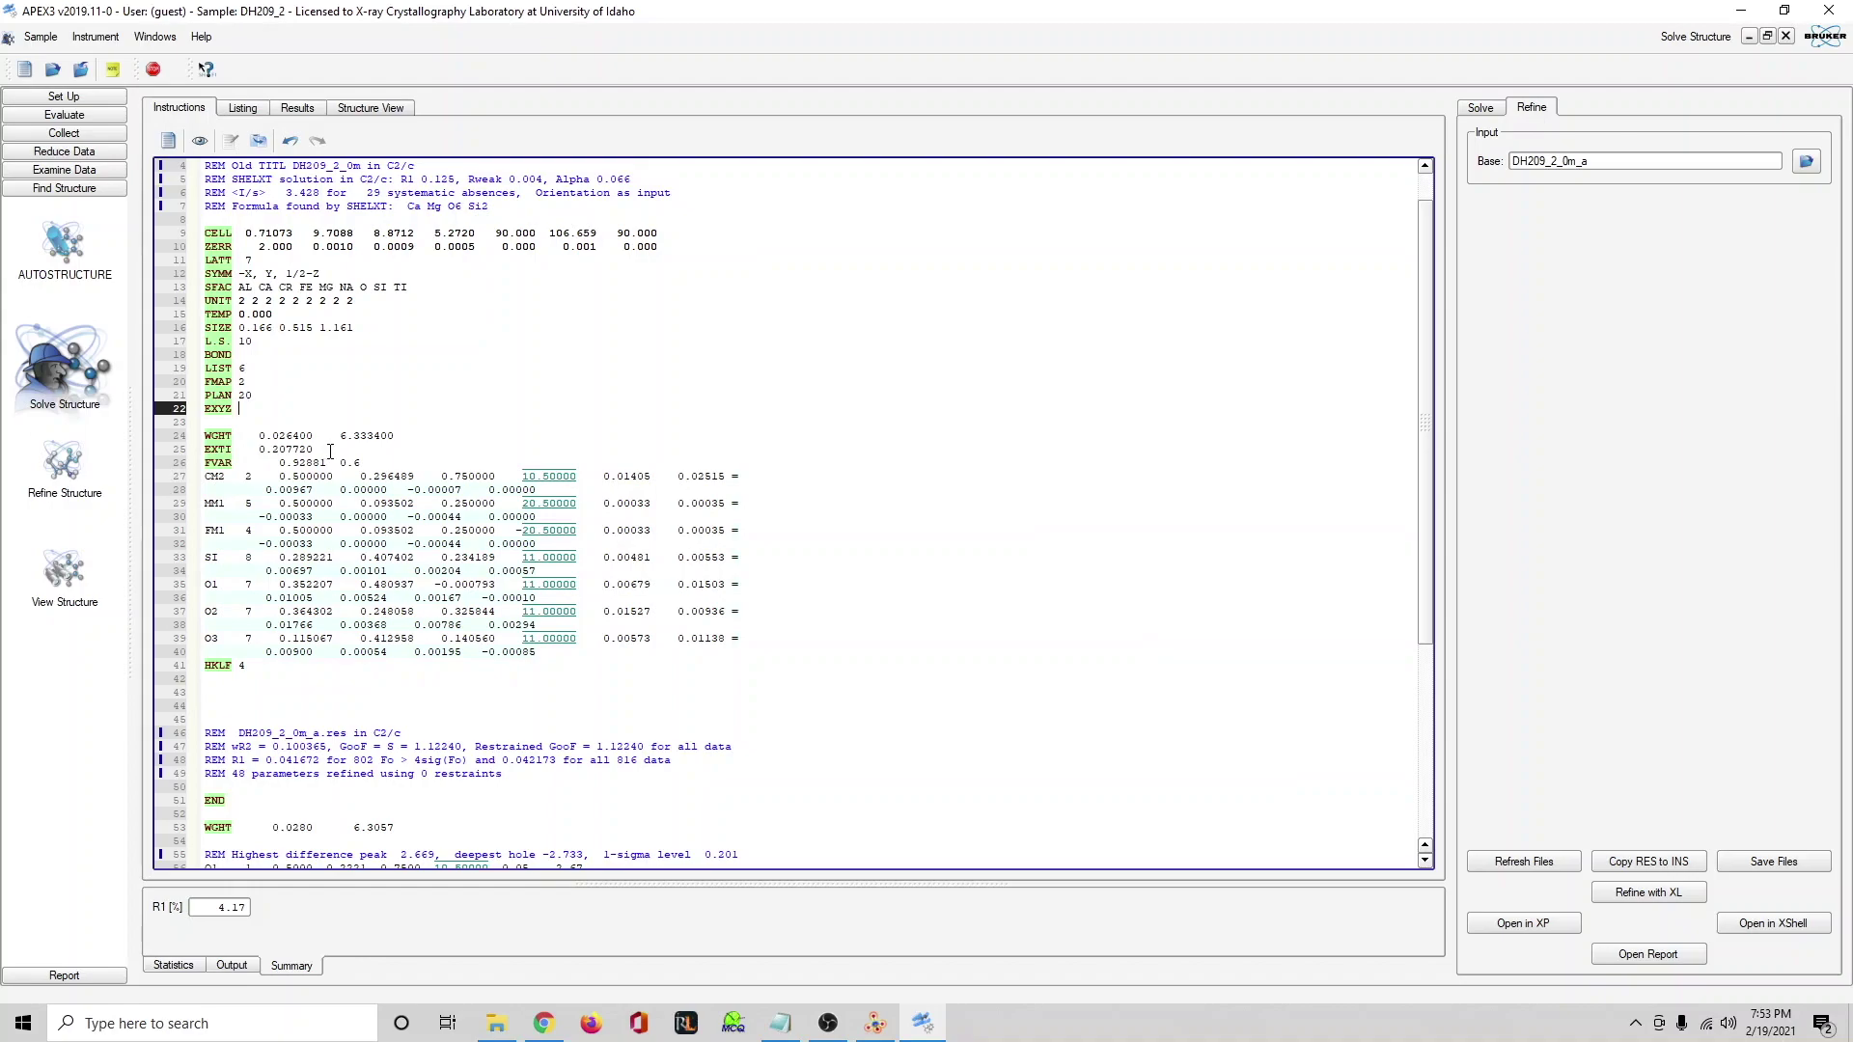
left_click(279, 502)
key("shift+Right")
key("shift+Right")
key("shift+Right")
key("shift+Right")
key("shift+Right")
key("shift+Right")
key("shift+Right")
key("shift+Right")
key("shift+Right")
key("shift+Right")
key("shift+Right")
key("shift+Right")
key("shift+Right")
key("shift+Right")
key("shift+Right")
key("shift+Right")
key("shift+Right")
key("shift+Right")
key("shift+Right")
key("shift+Right")
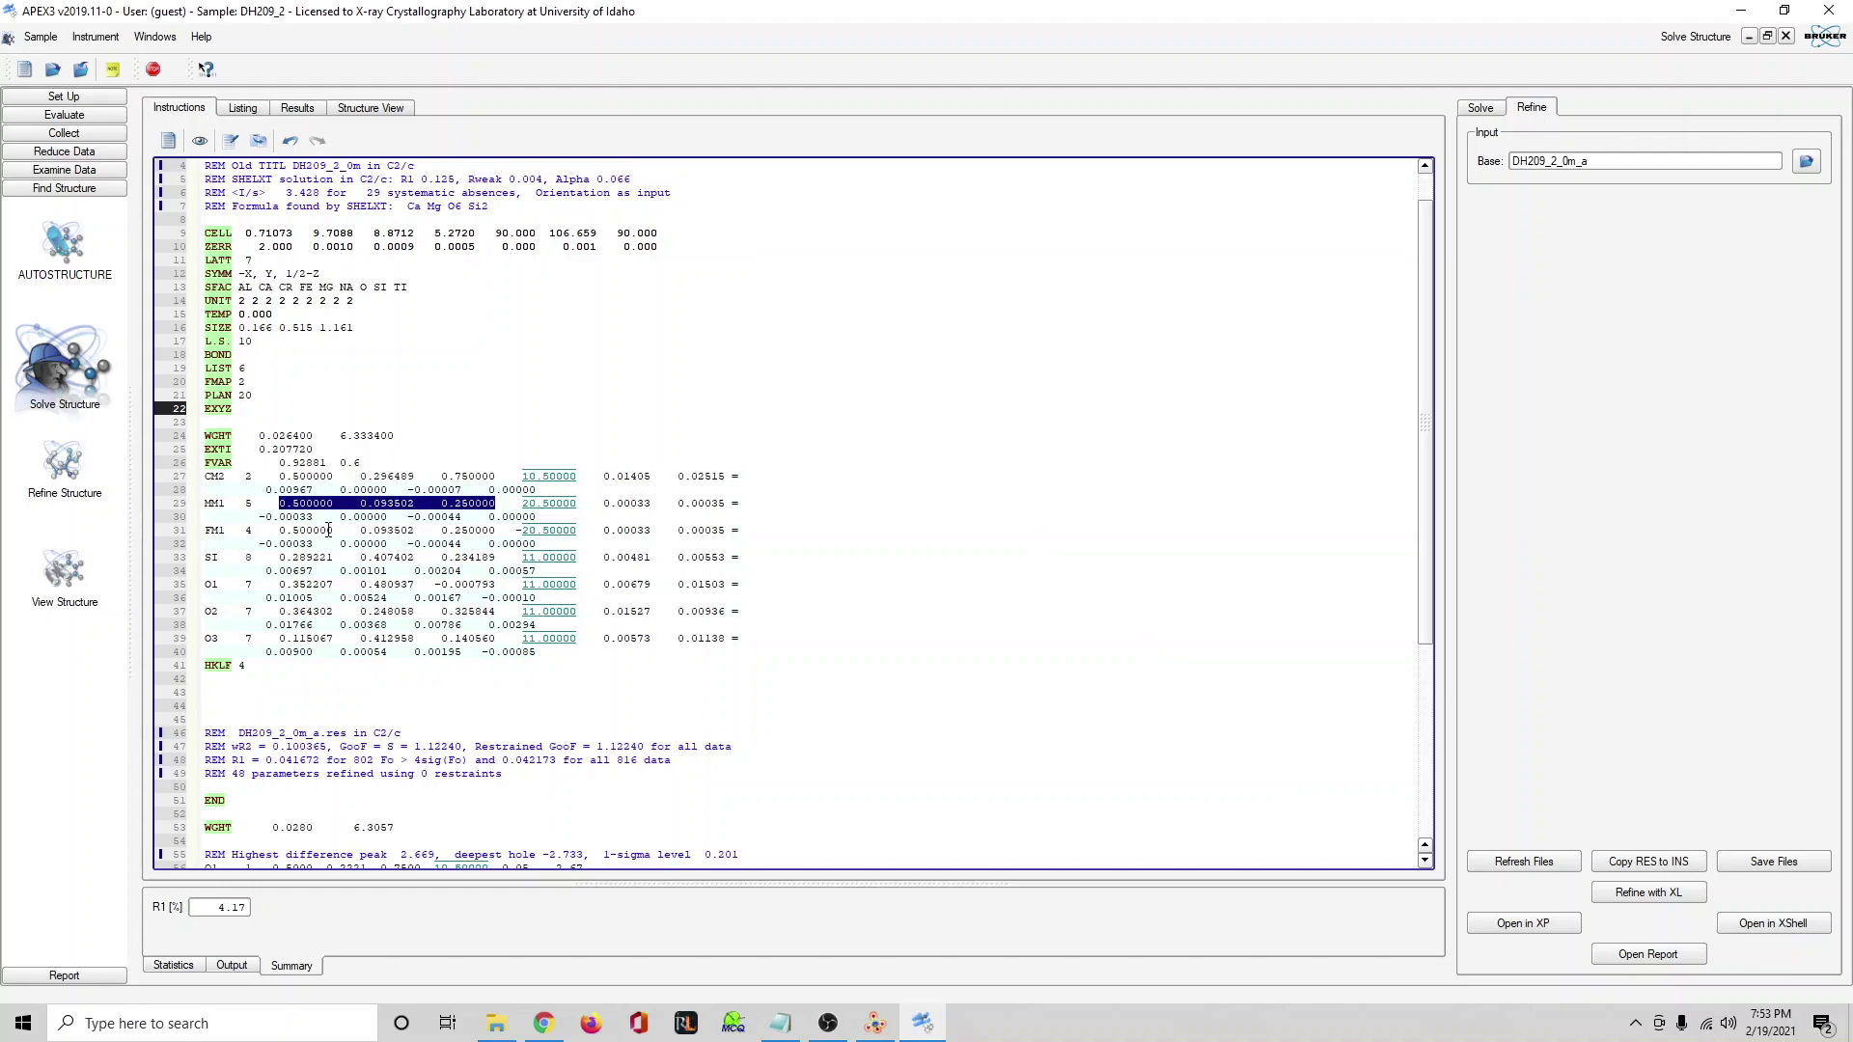
left_click(282, 412)
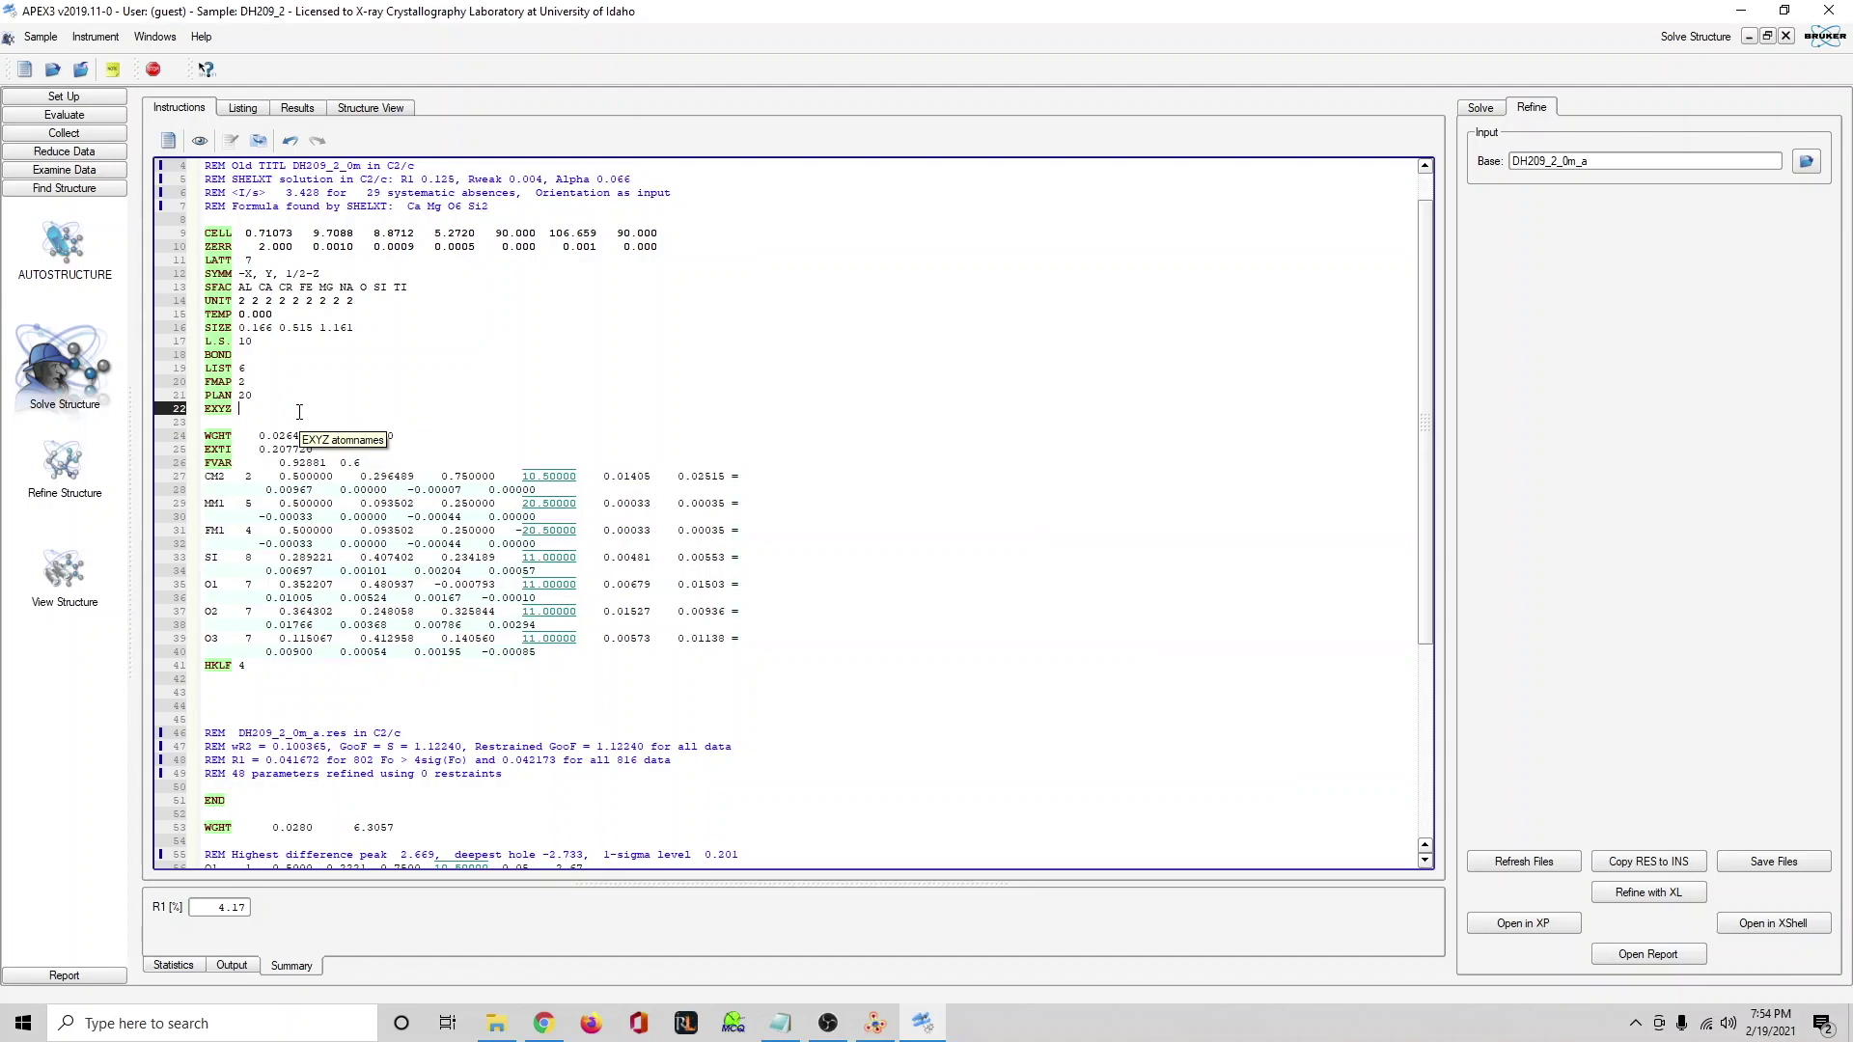
type("MM1 FM1")
key("Return")
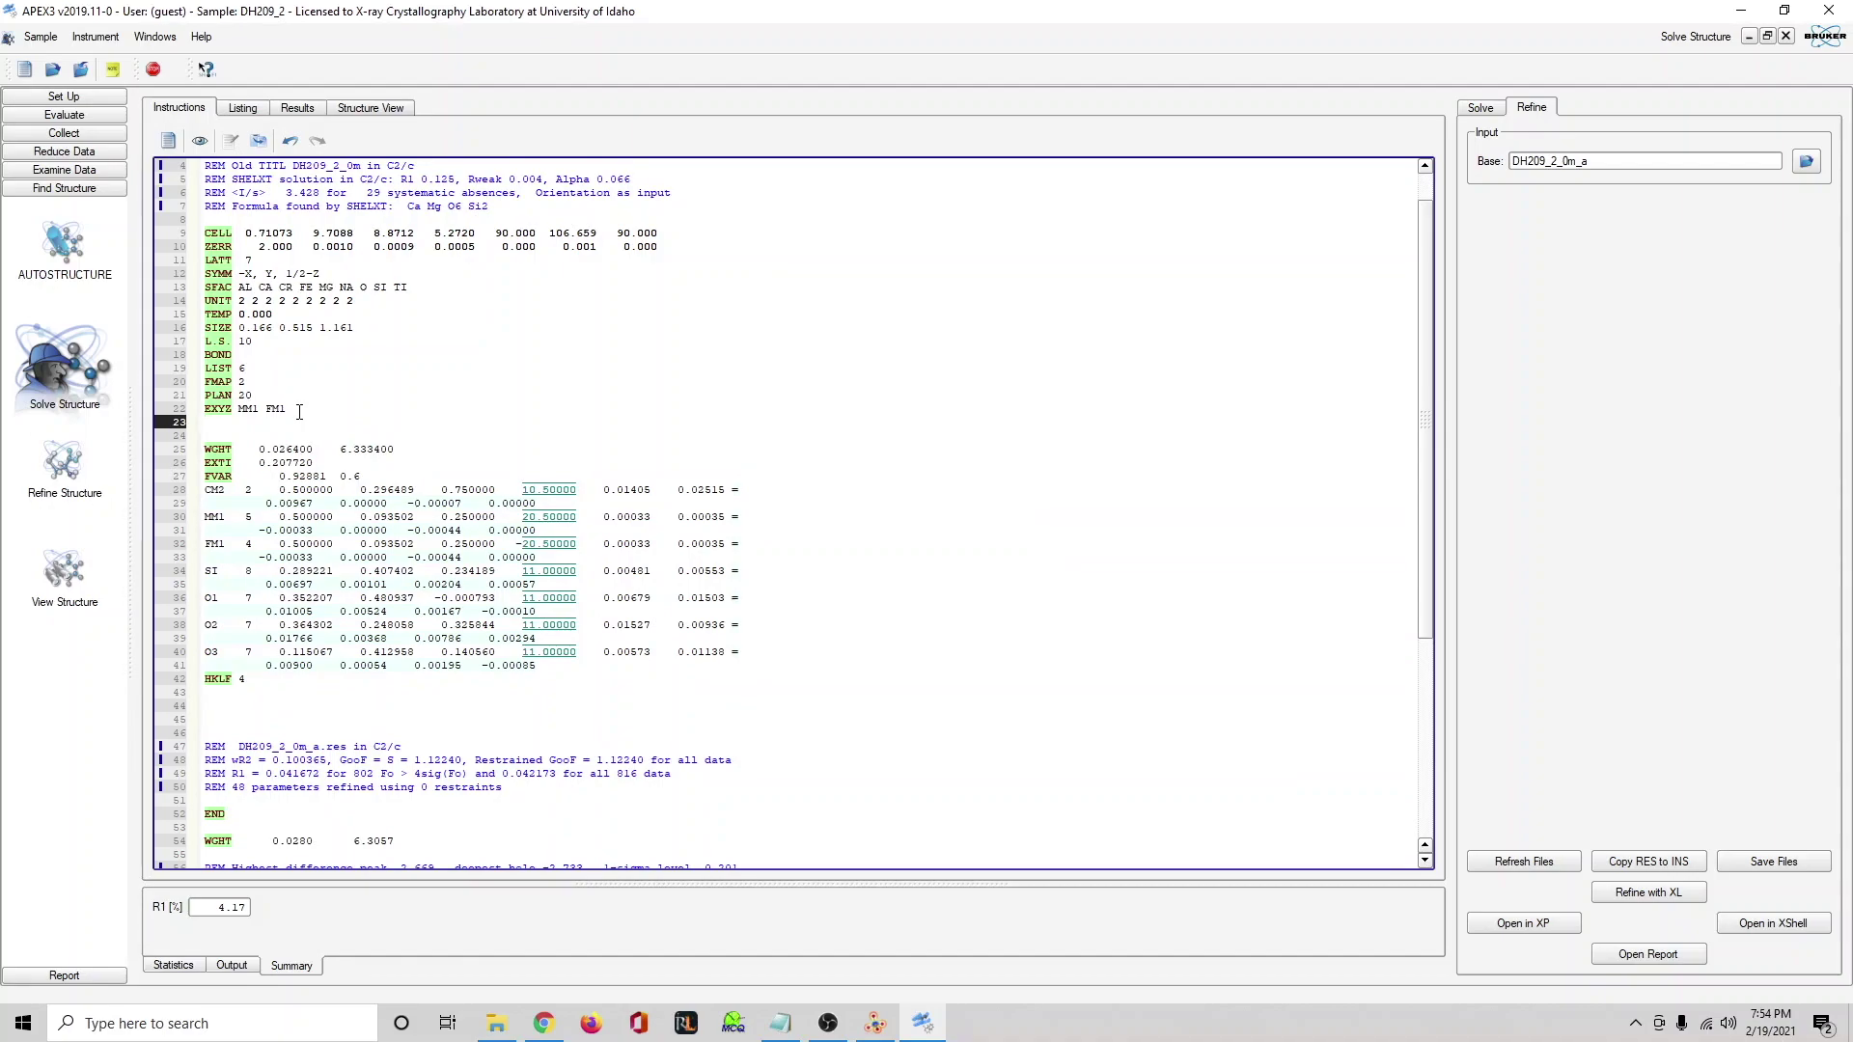
type("EADP MM1 FM1")
Refine the structure with XL and copy the RES to INS to check the second free variable.
left_click(1674, 893)
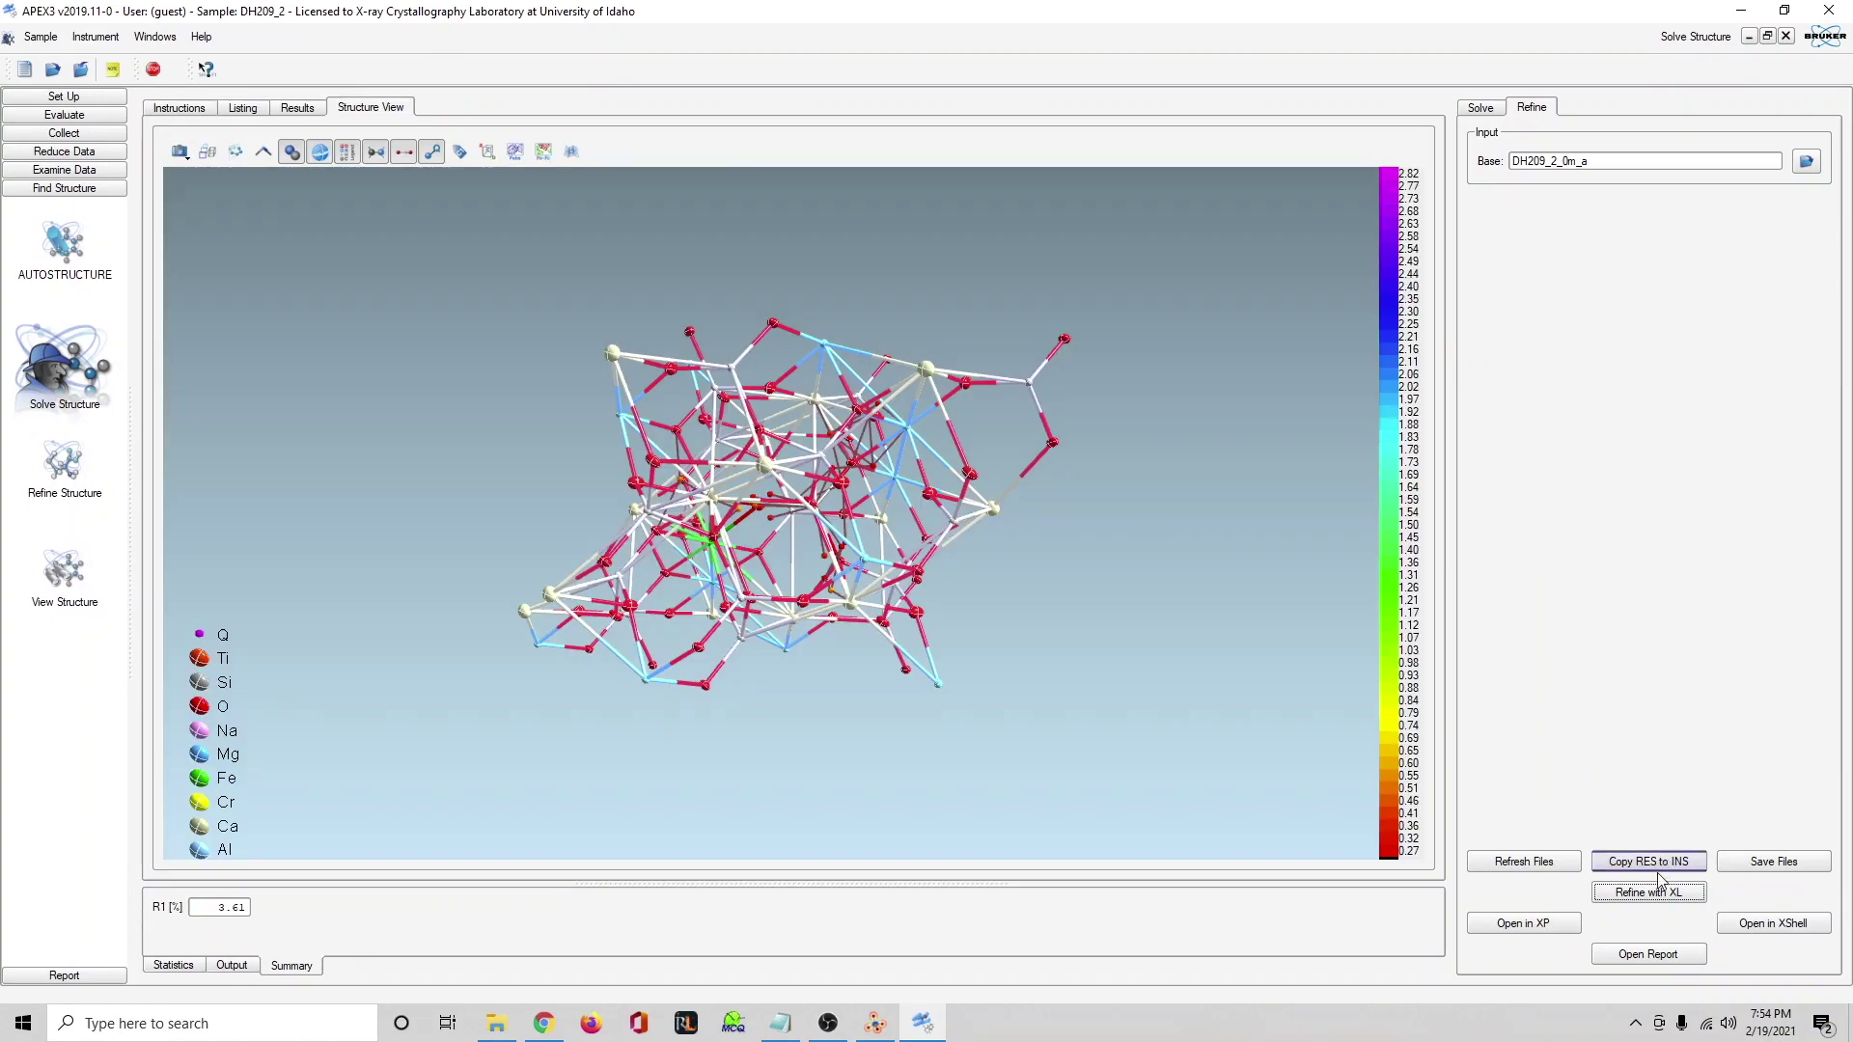
left_click(1660, 868)
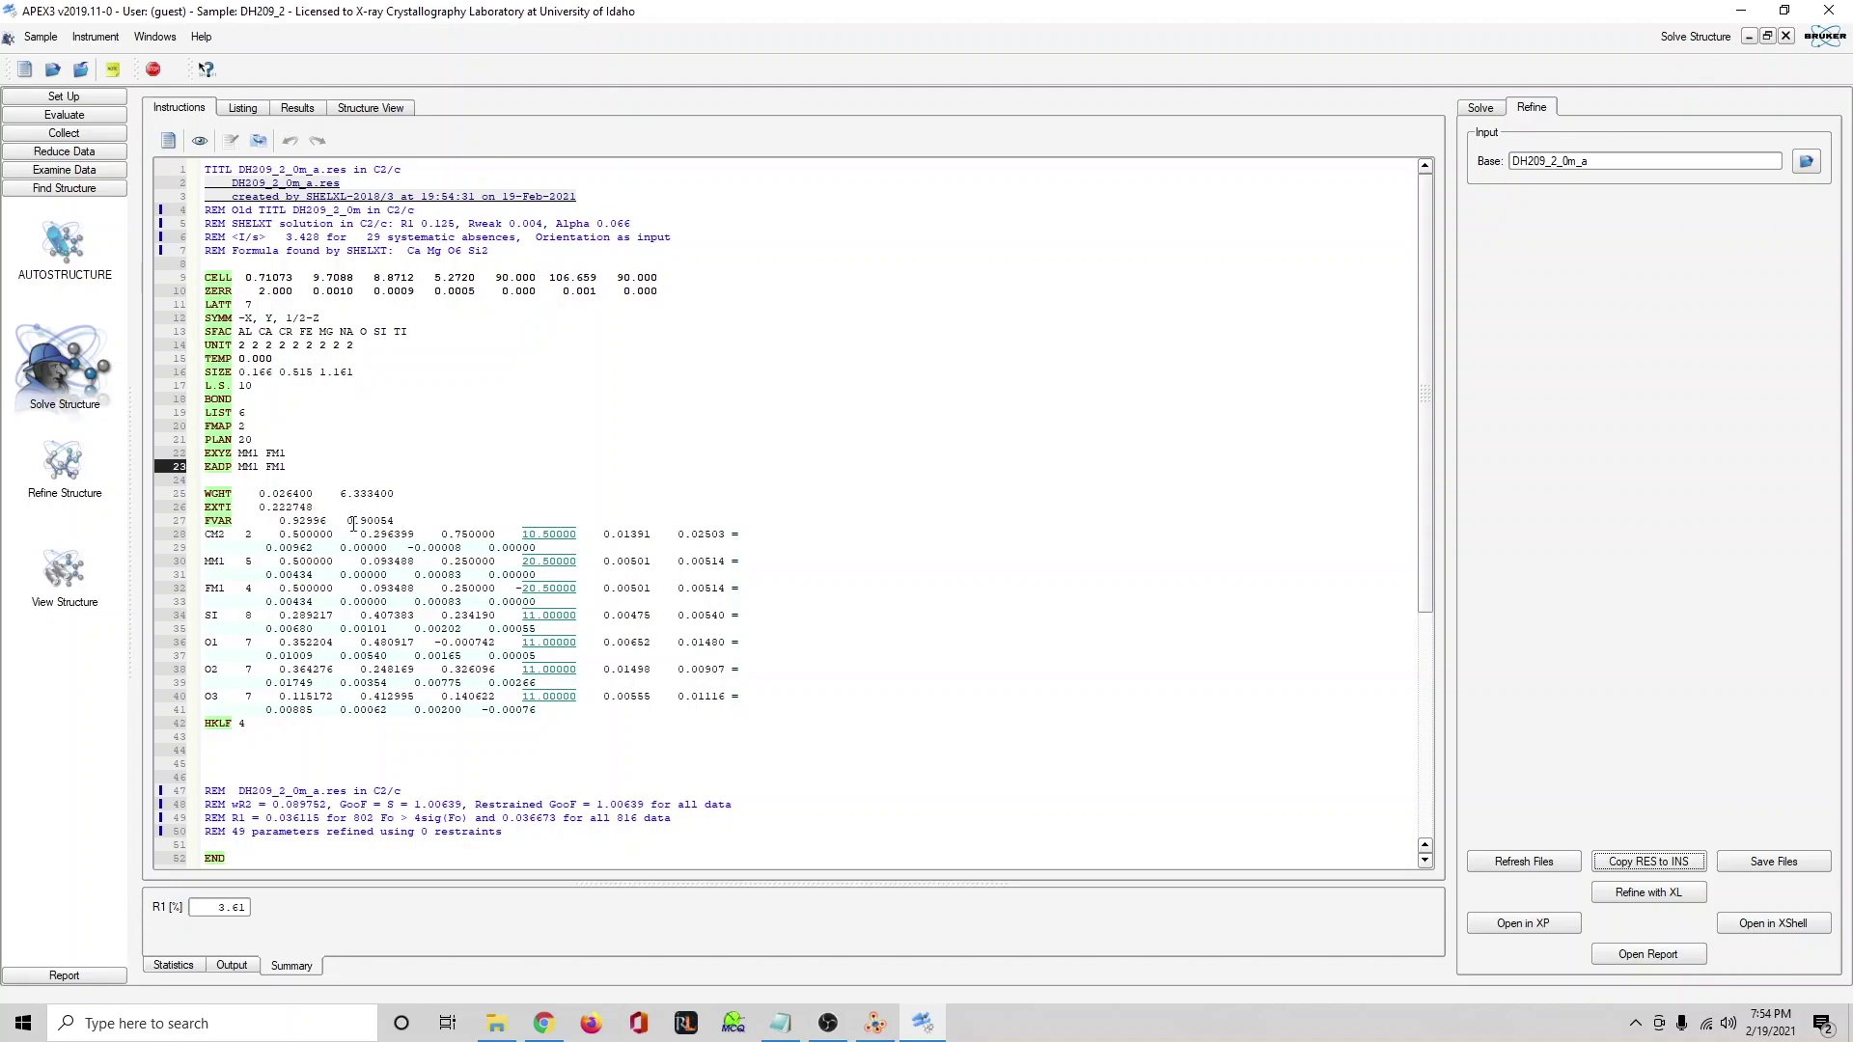
left_click_drag(347, 523, 410, 521)
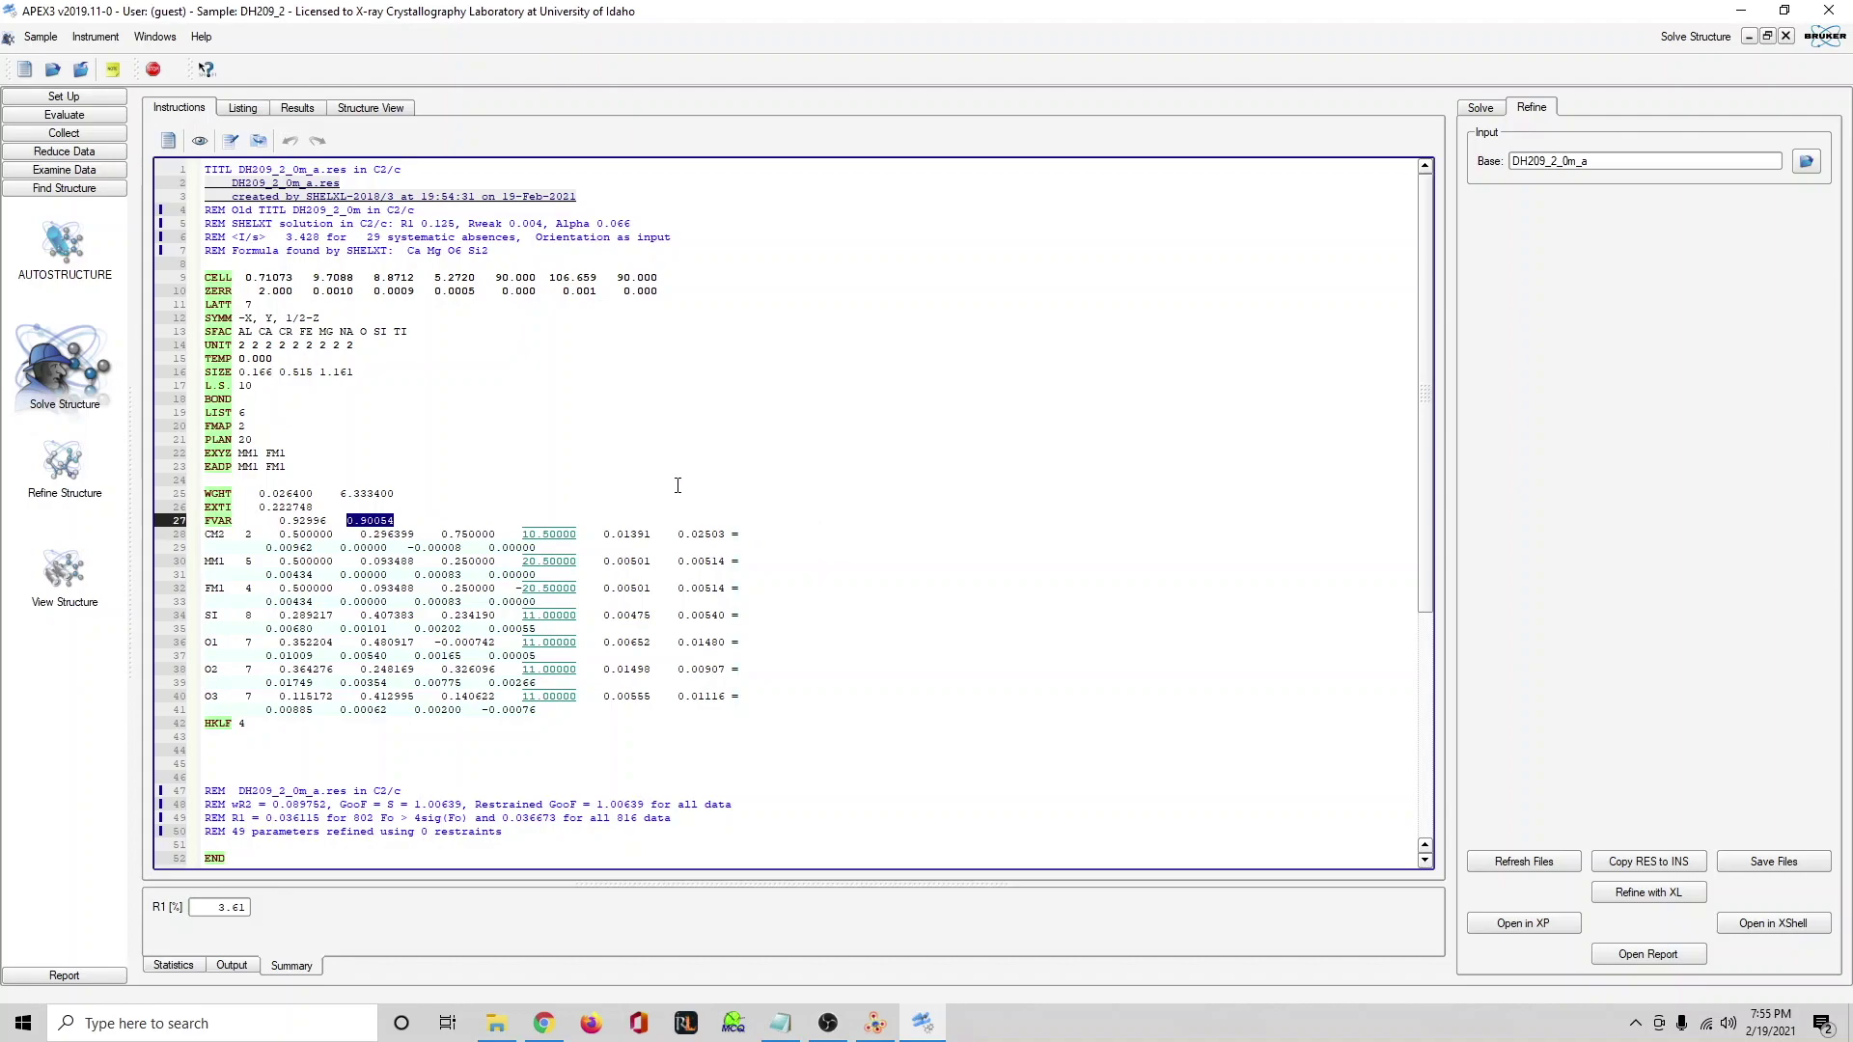
Examine the highest residual electron density peak, Q1, in the difference peak list.
scroll(440, 854, "down", 1)
scroll(509, 729, "down", 5)
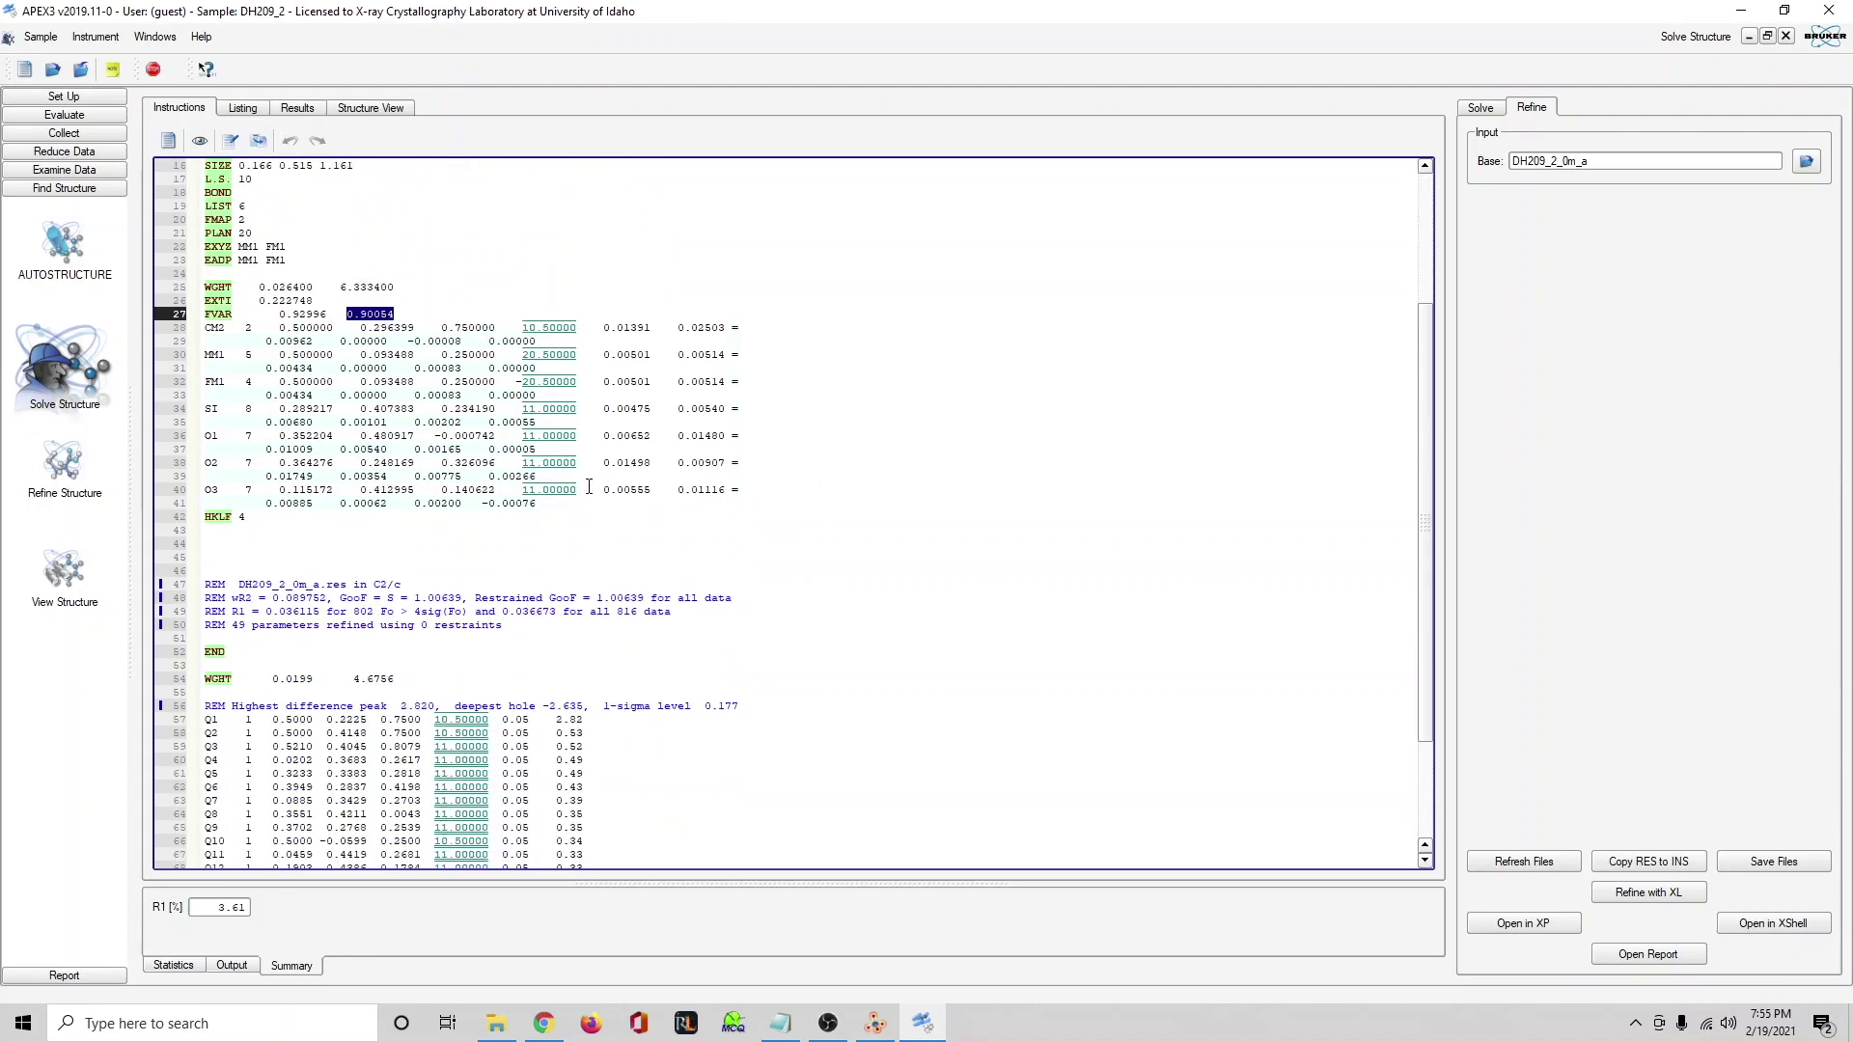
left_click_drag(205, 681, 727, 673)
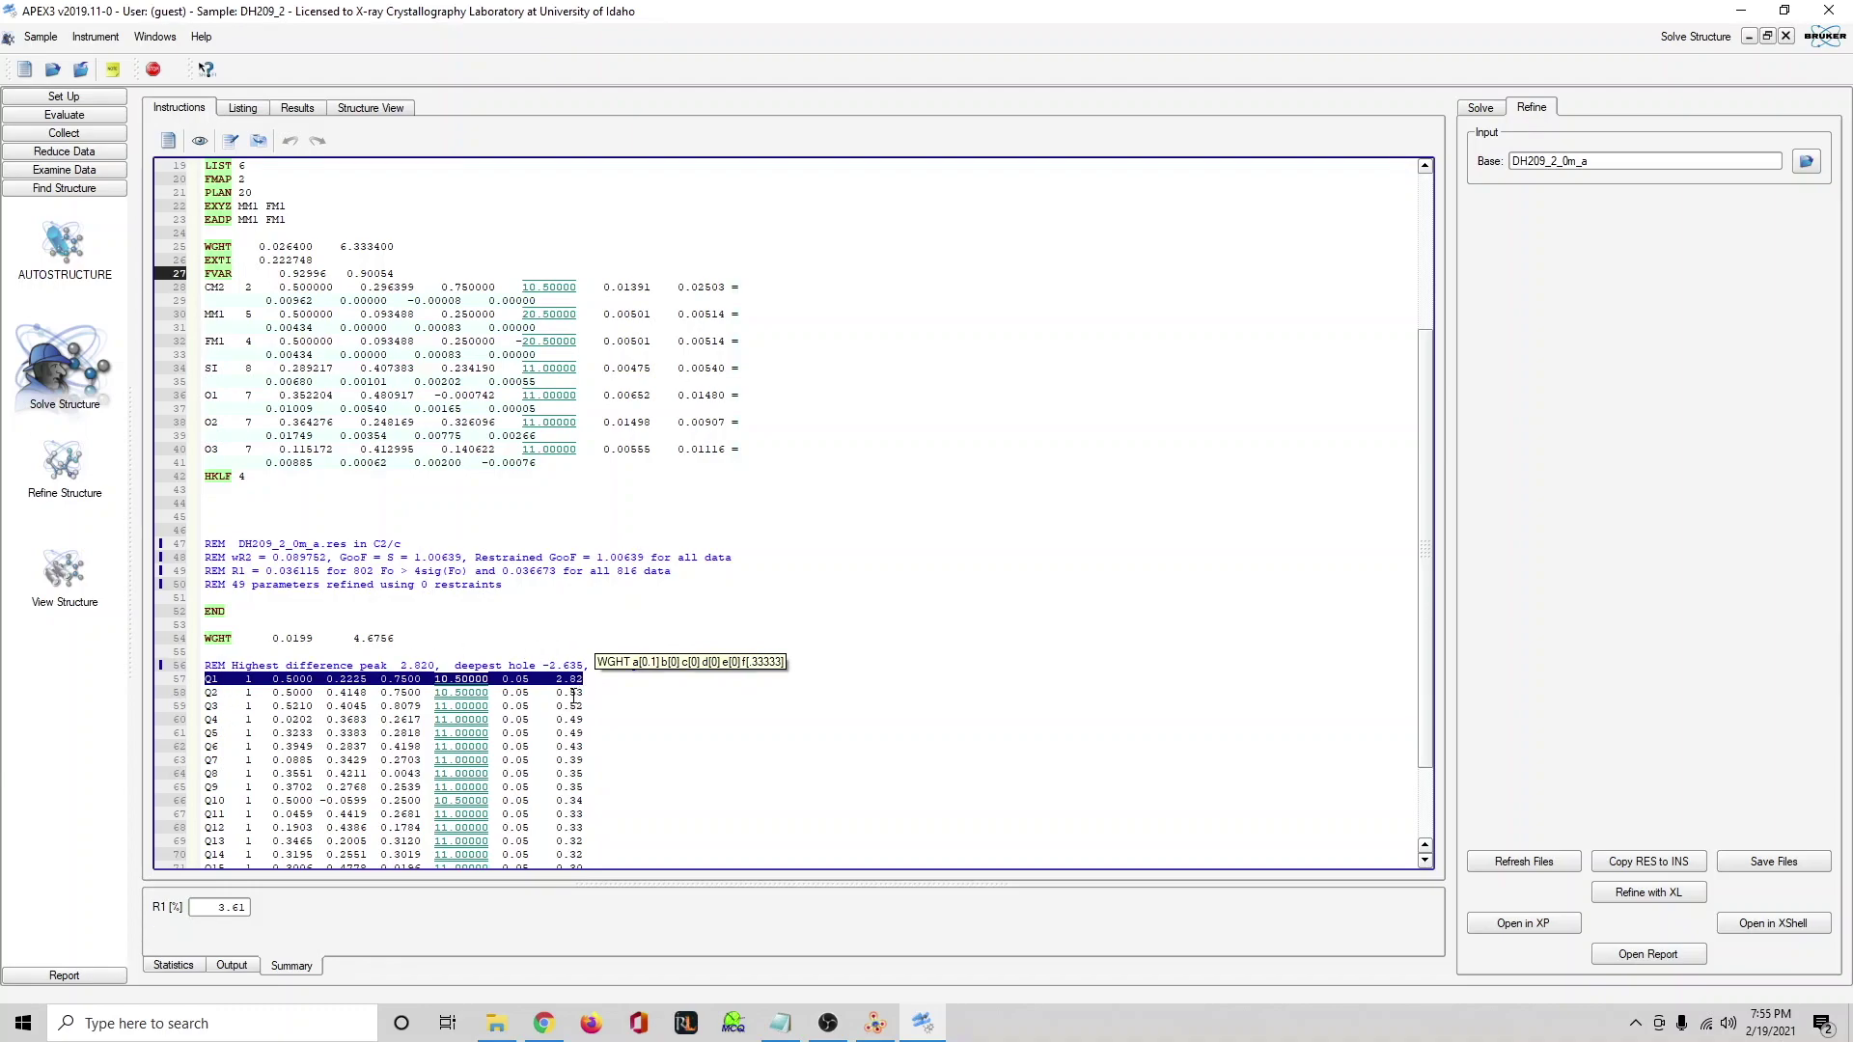
left_click_drag(592, 679, 199, 675)
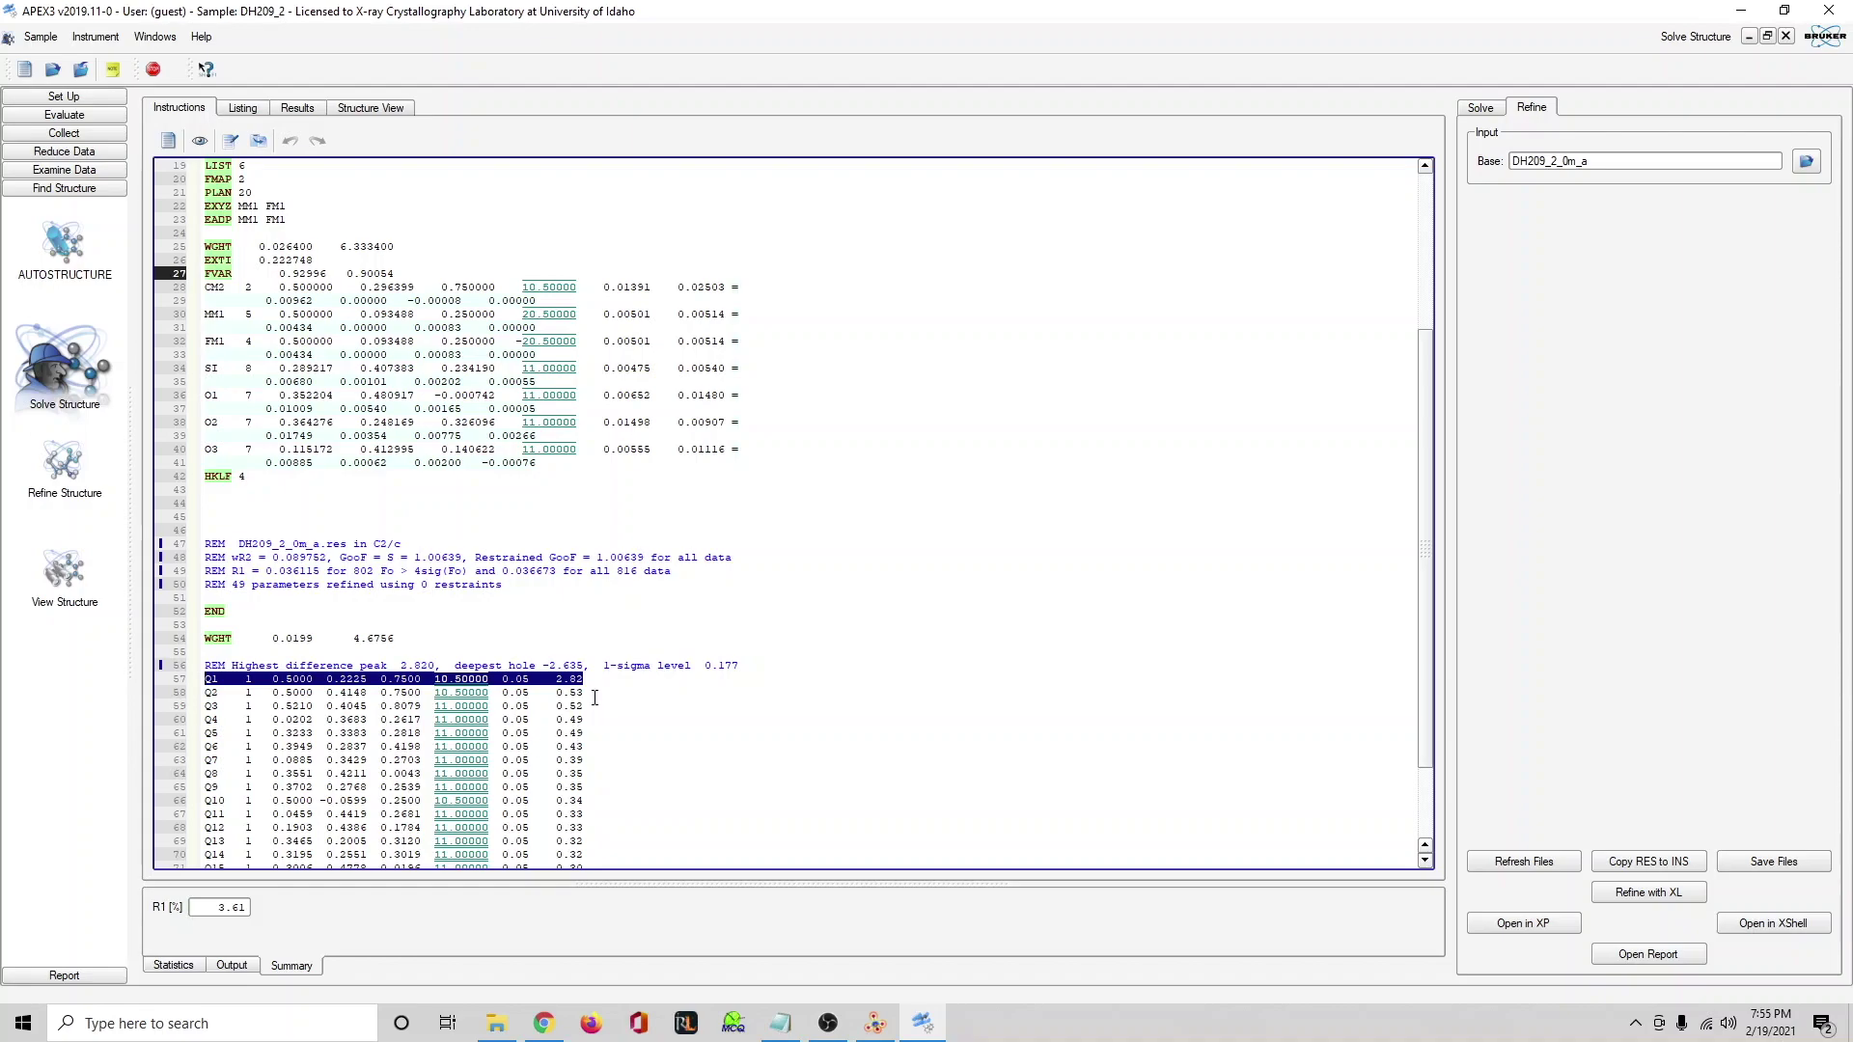
left_click(498, 707)
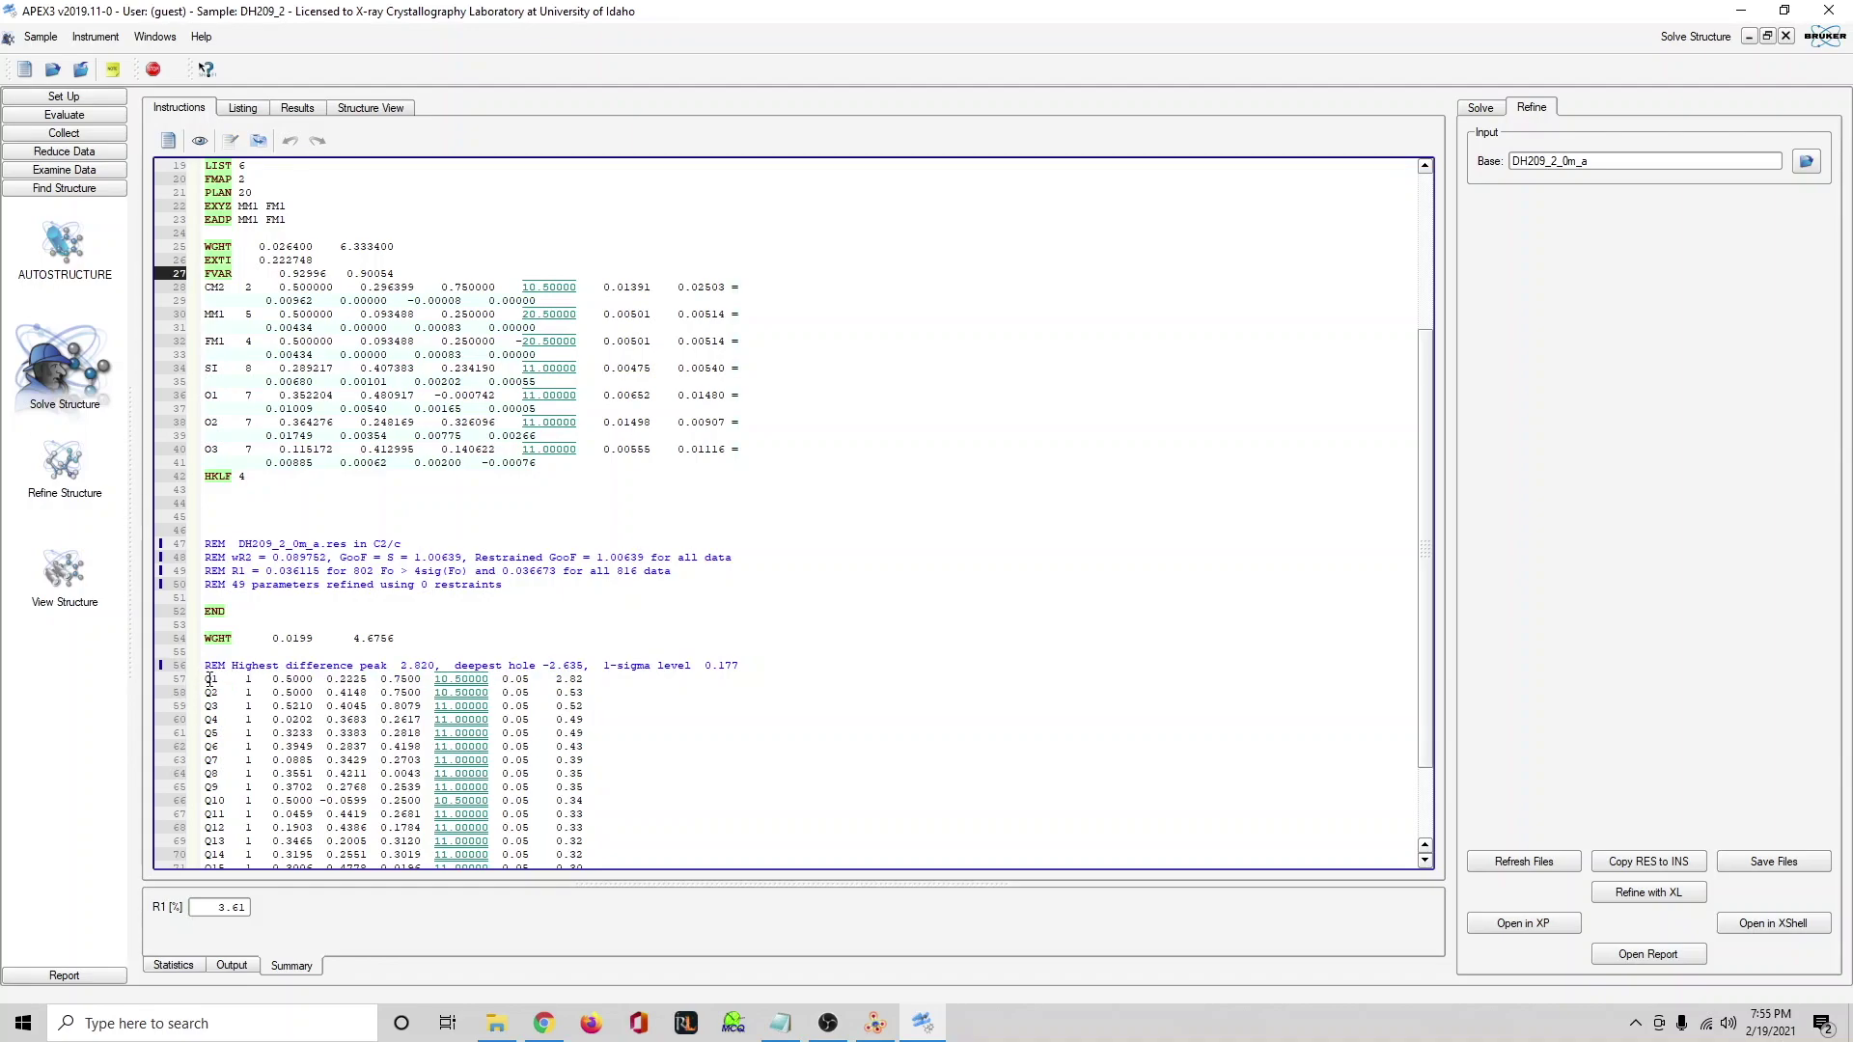
left_click_drag(210, 679, 623, 678)
Inspect the structure model in 3D to identify the atom lying closest to the strongest Q peak.
left_click(371, 107)
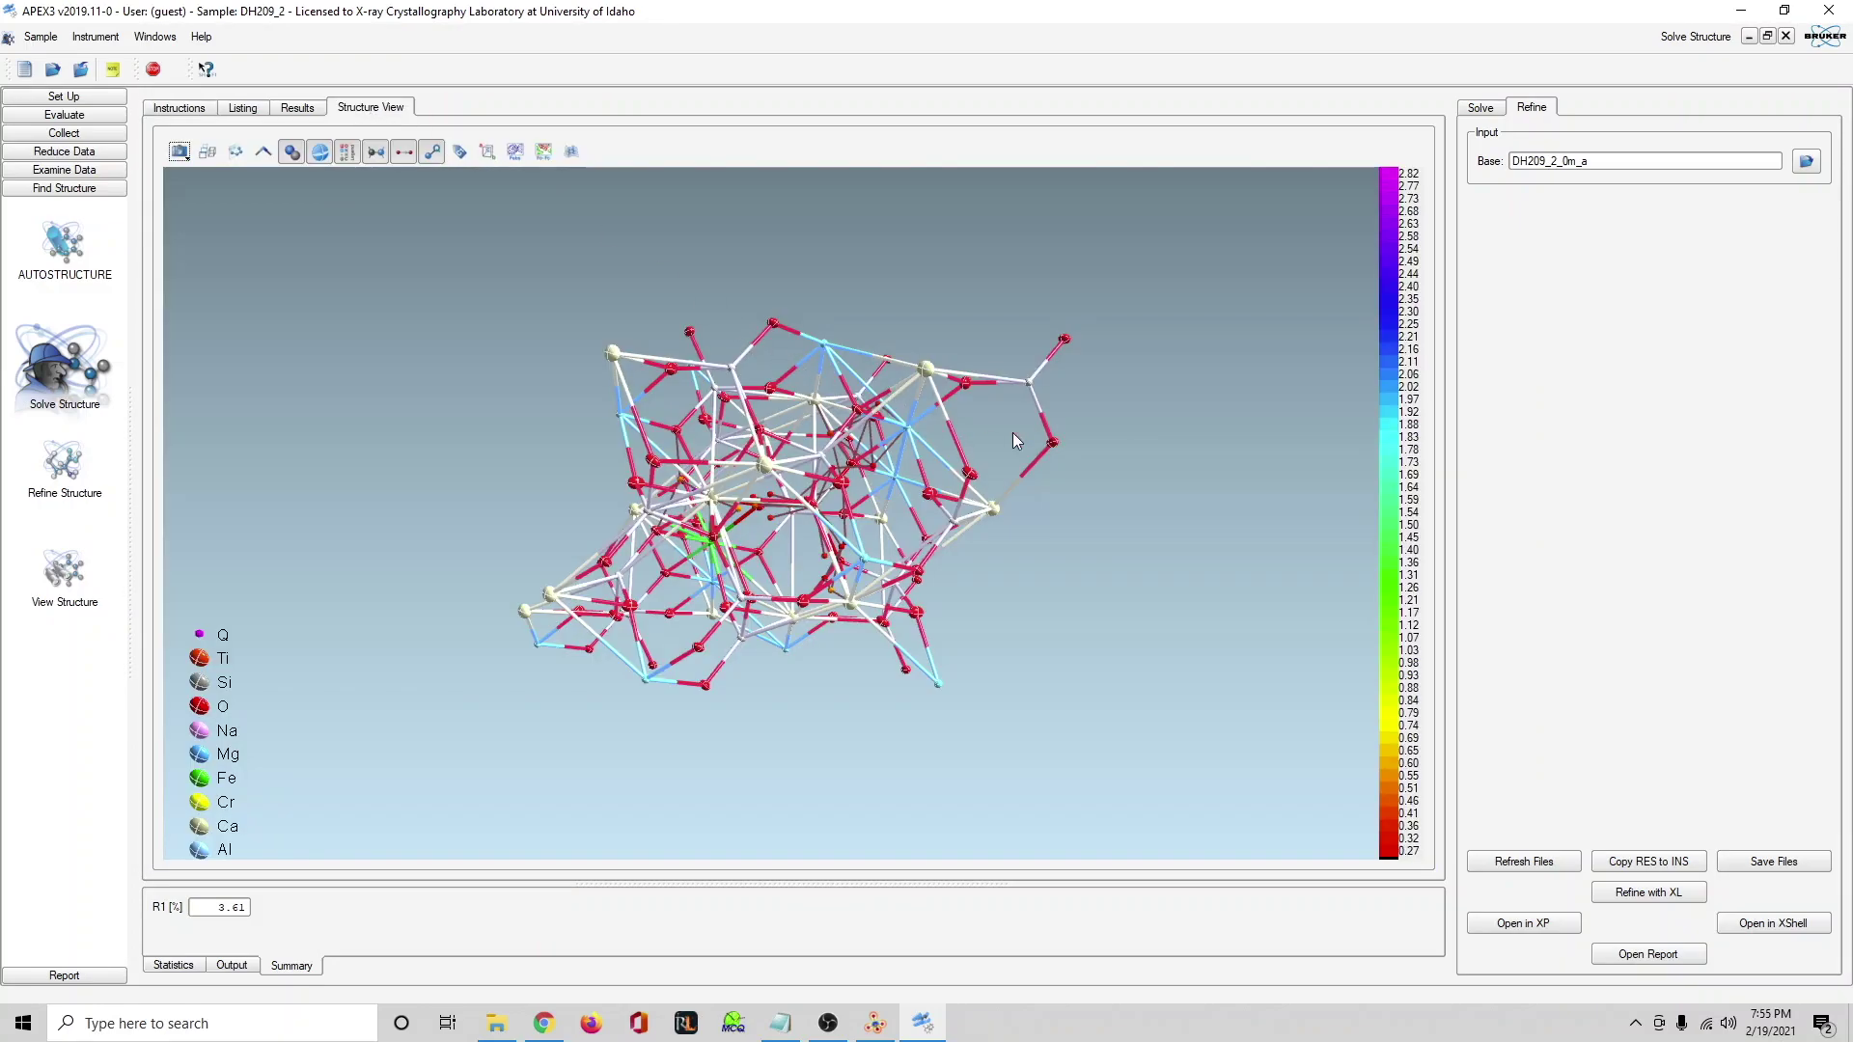
left_click_drag(1033, 448, 884, 488)
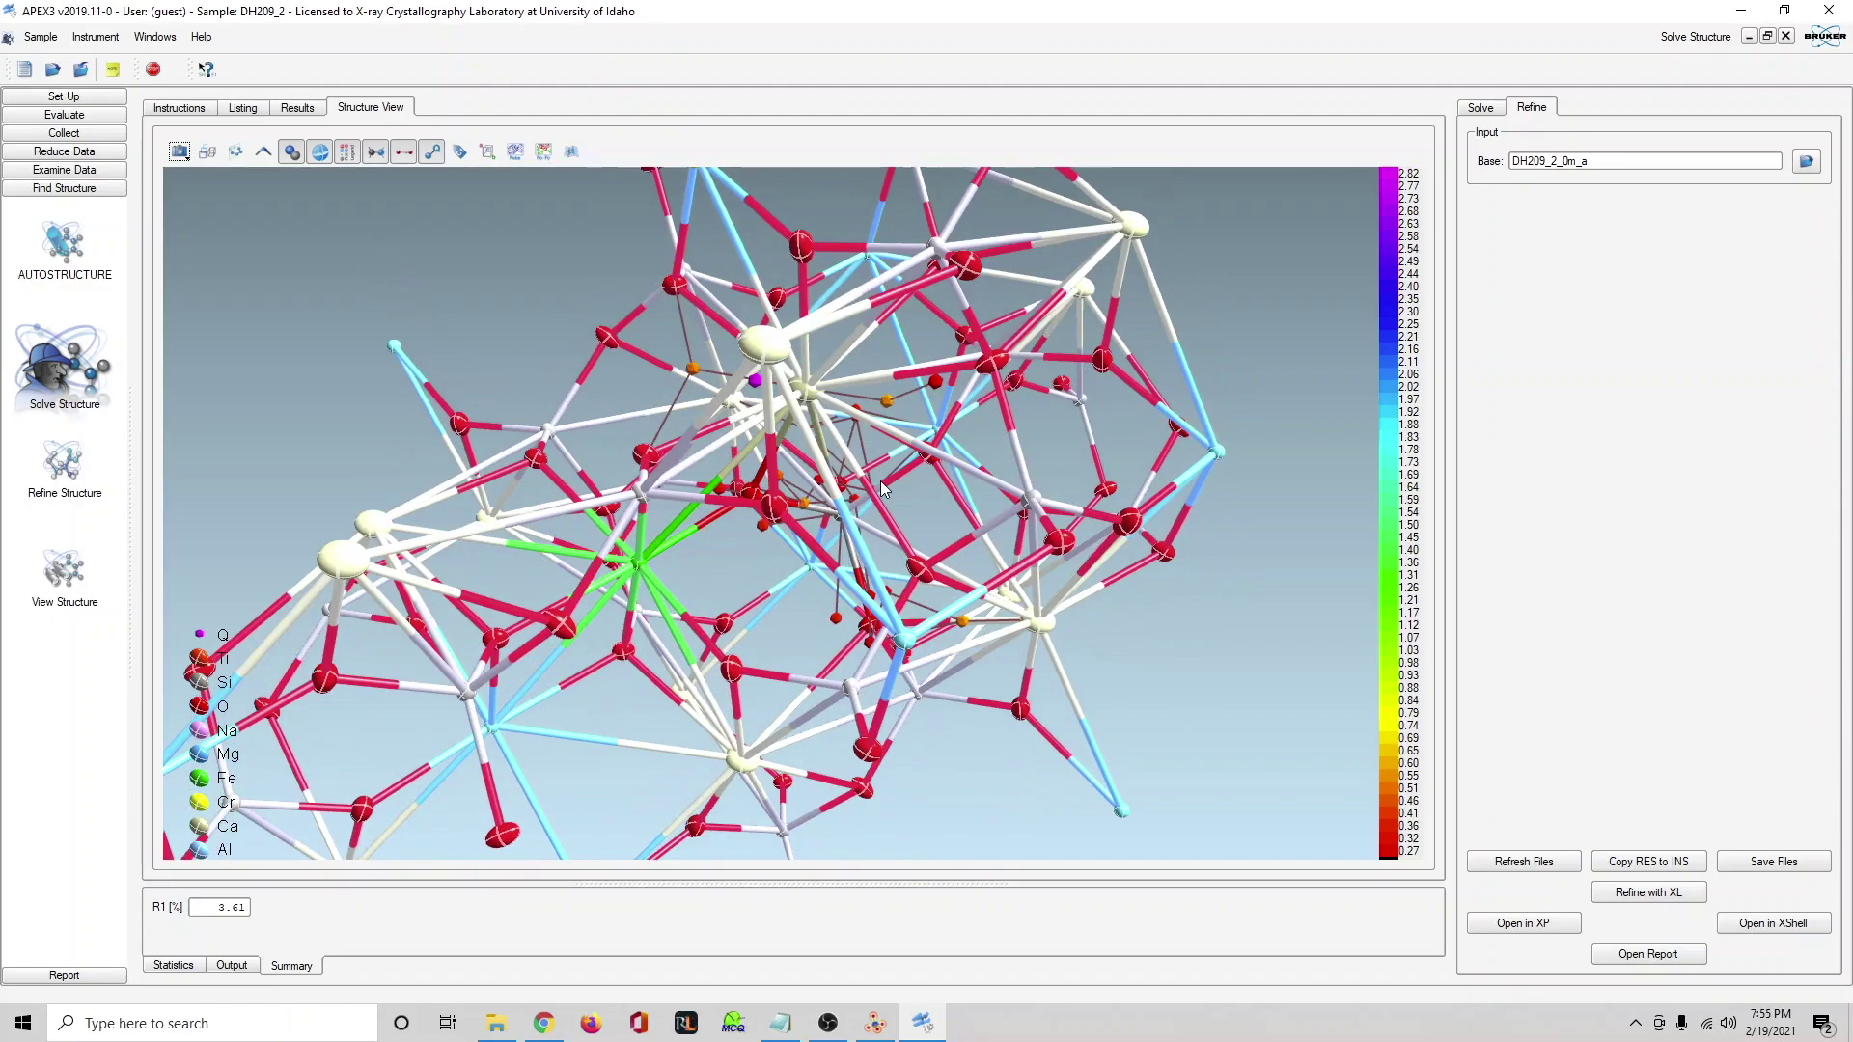
left_click(758, 386)
left_click_drag(1058, 467, 1103, 535)
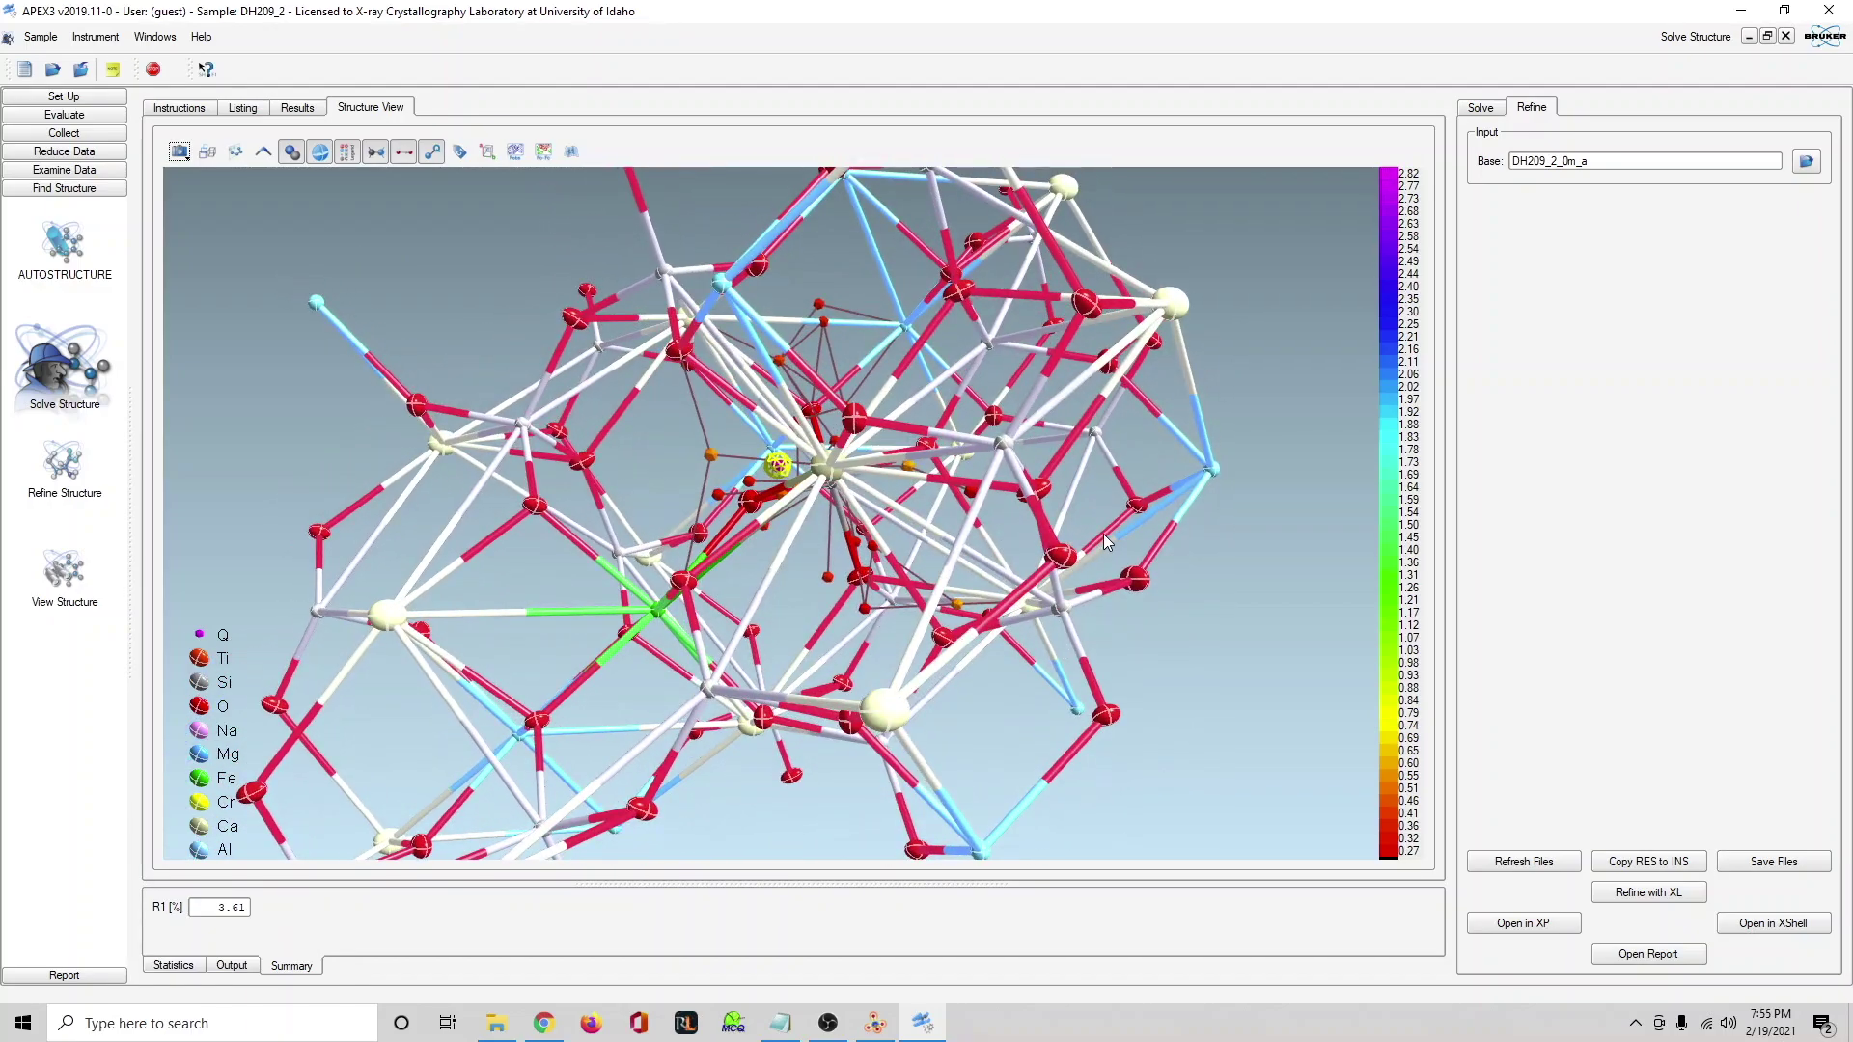
left_click_drag(923, 479, 862, 431)
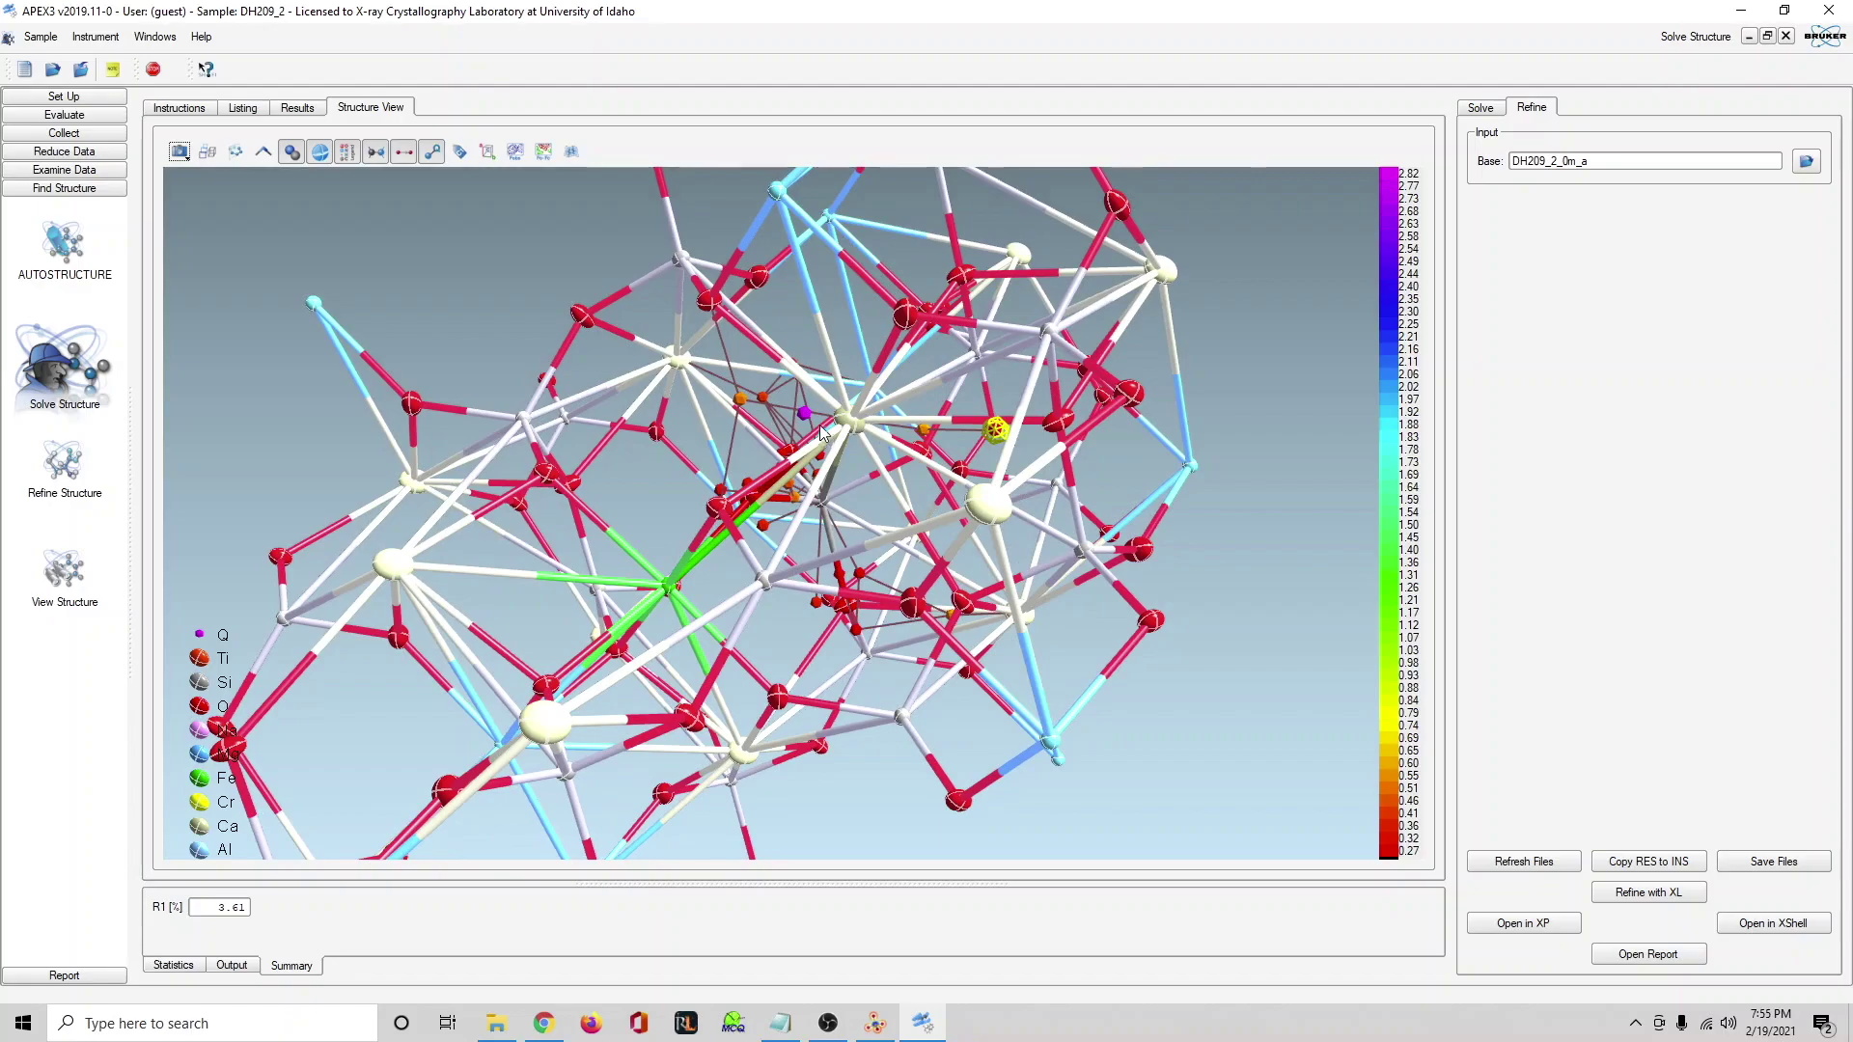
left_click(850, 421)
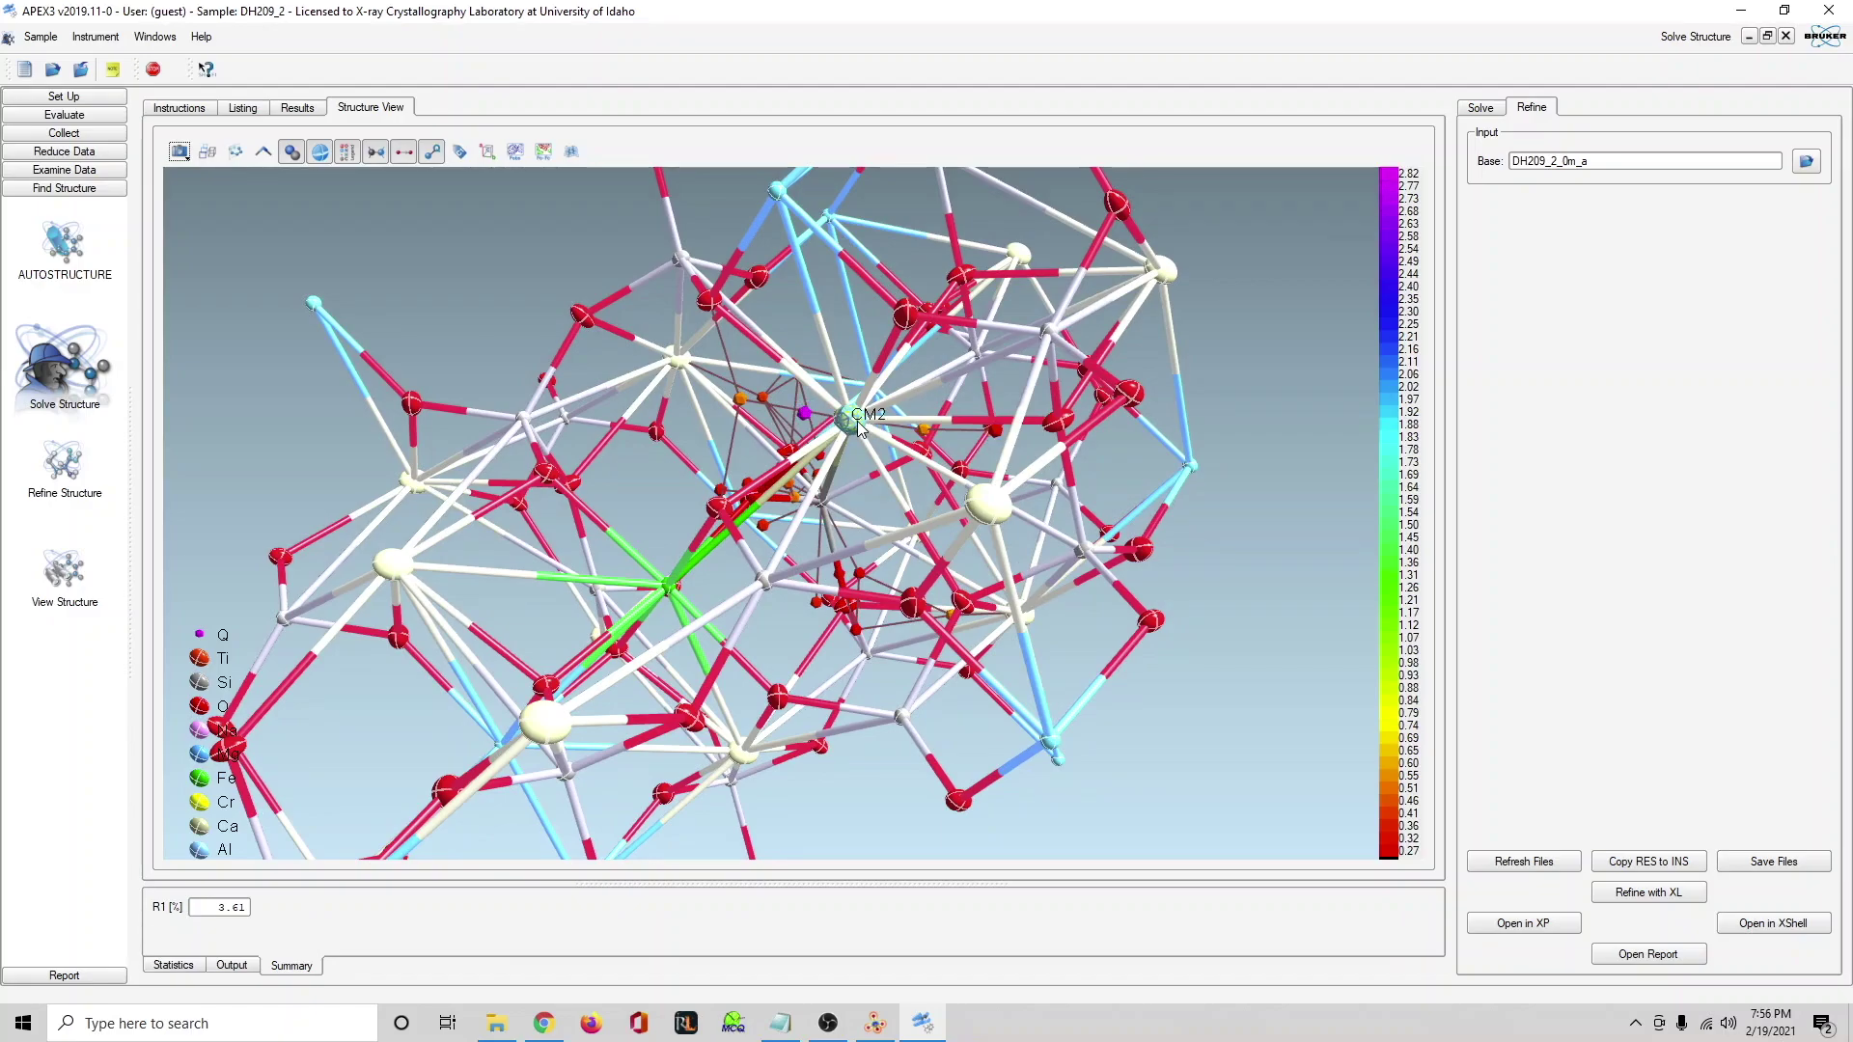
left_click_drag(796, 425, 898, 541)
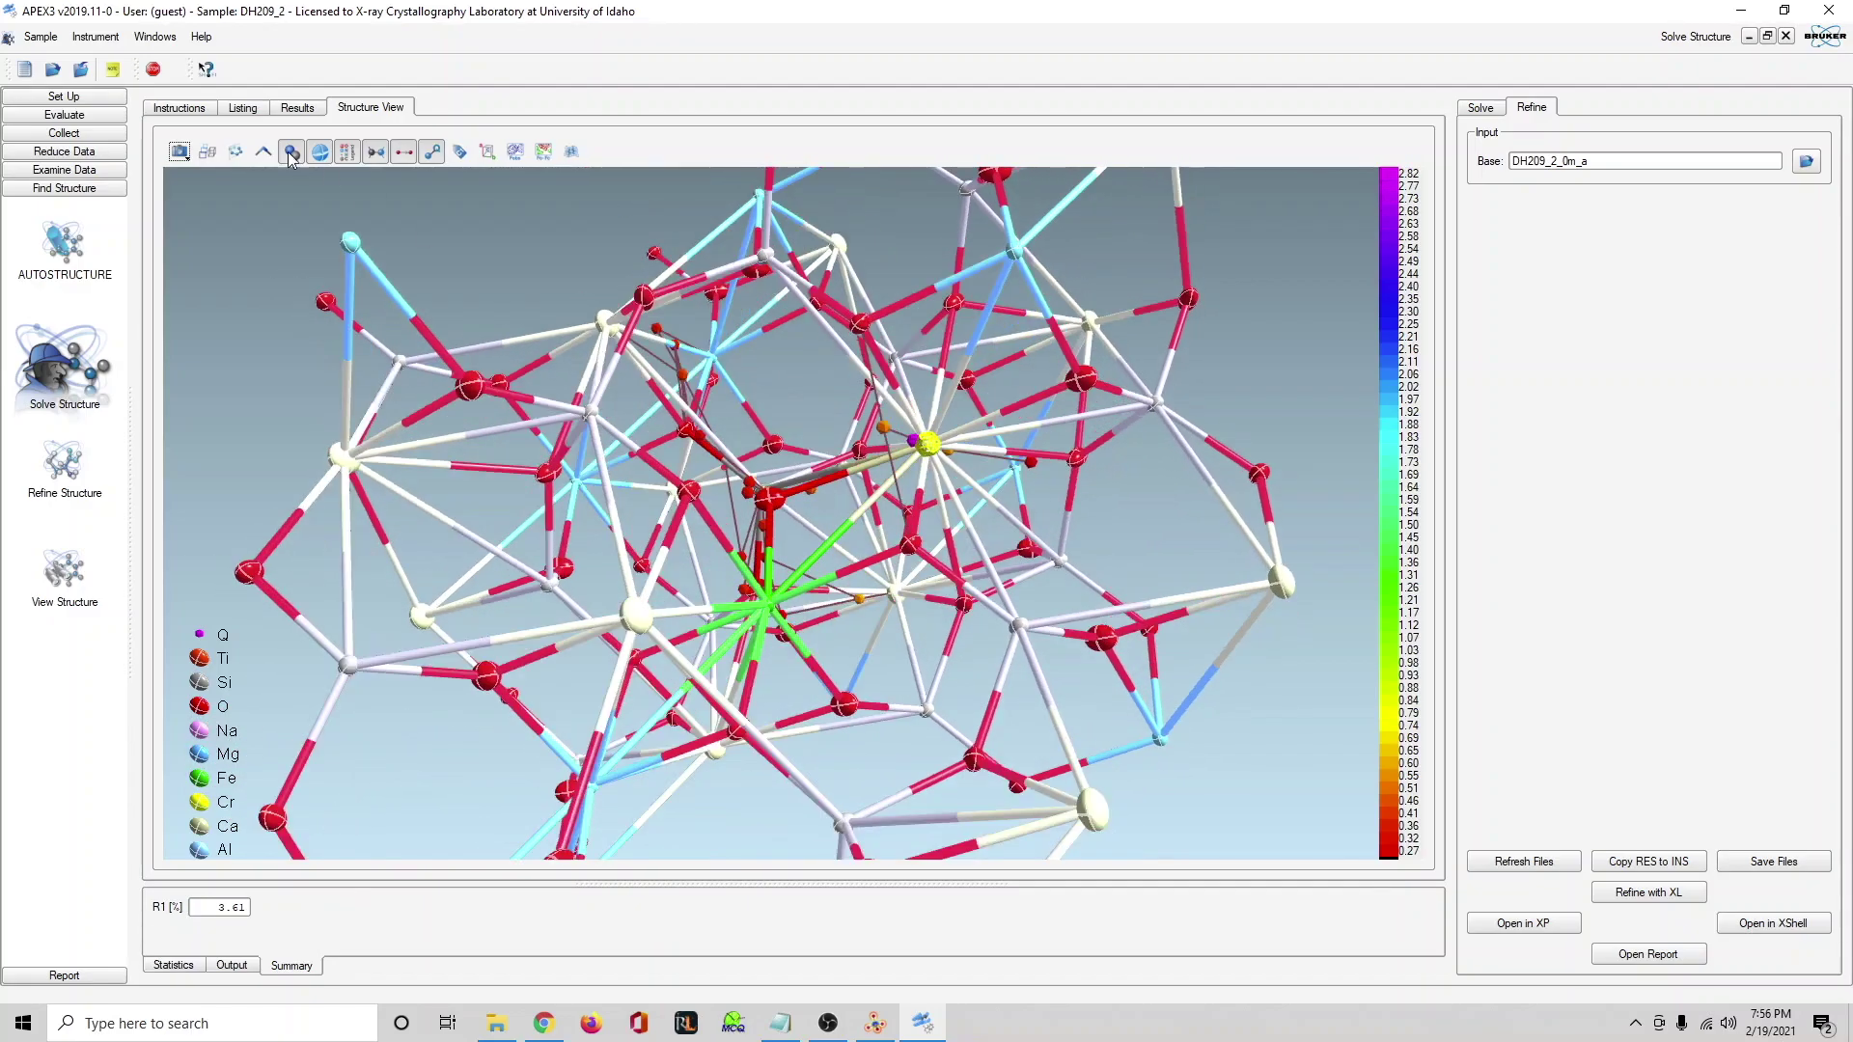
Compare the coordinates of peak Q1 with those of CM2 and review the EXYZ and EADP constraint lines.
left_click(181, 110)
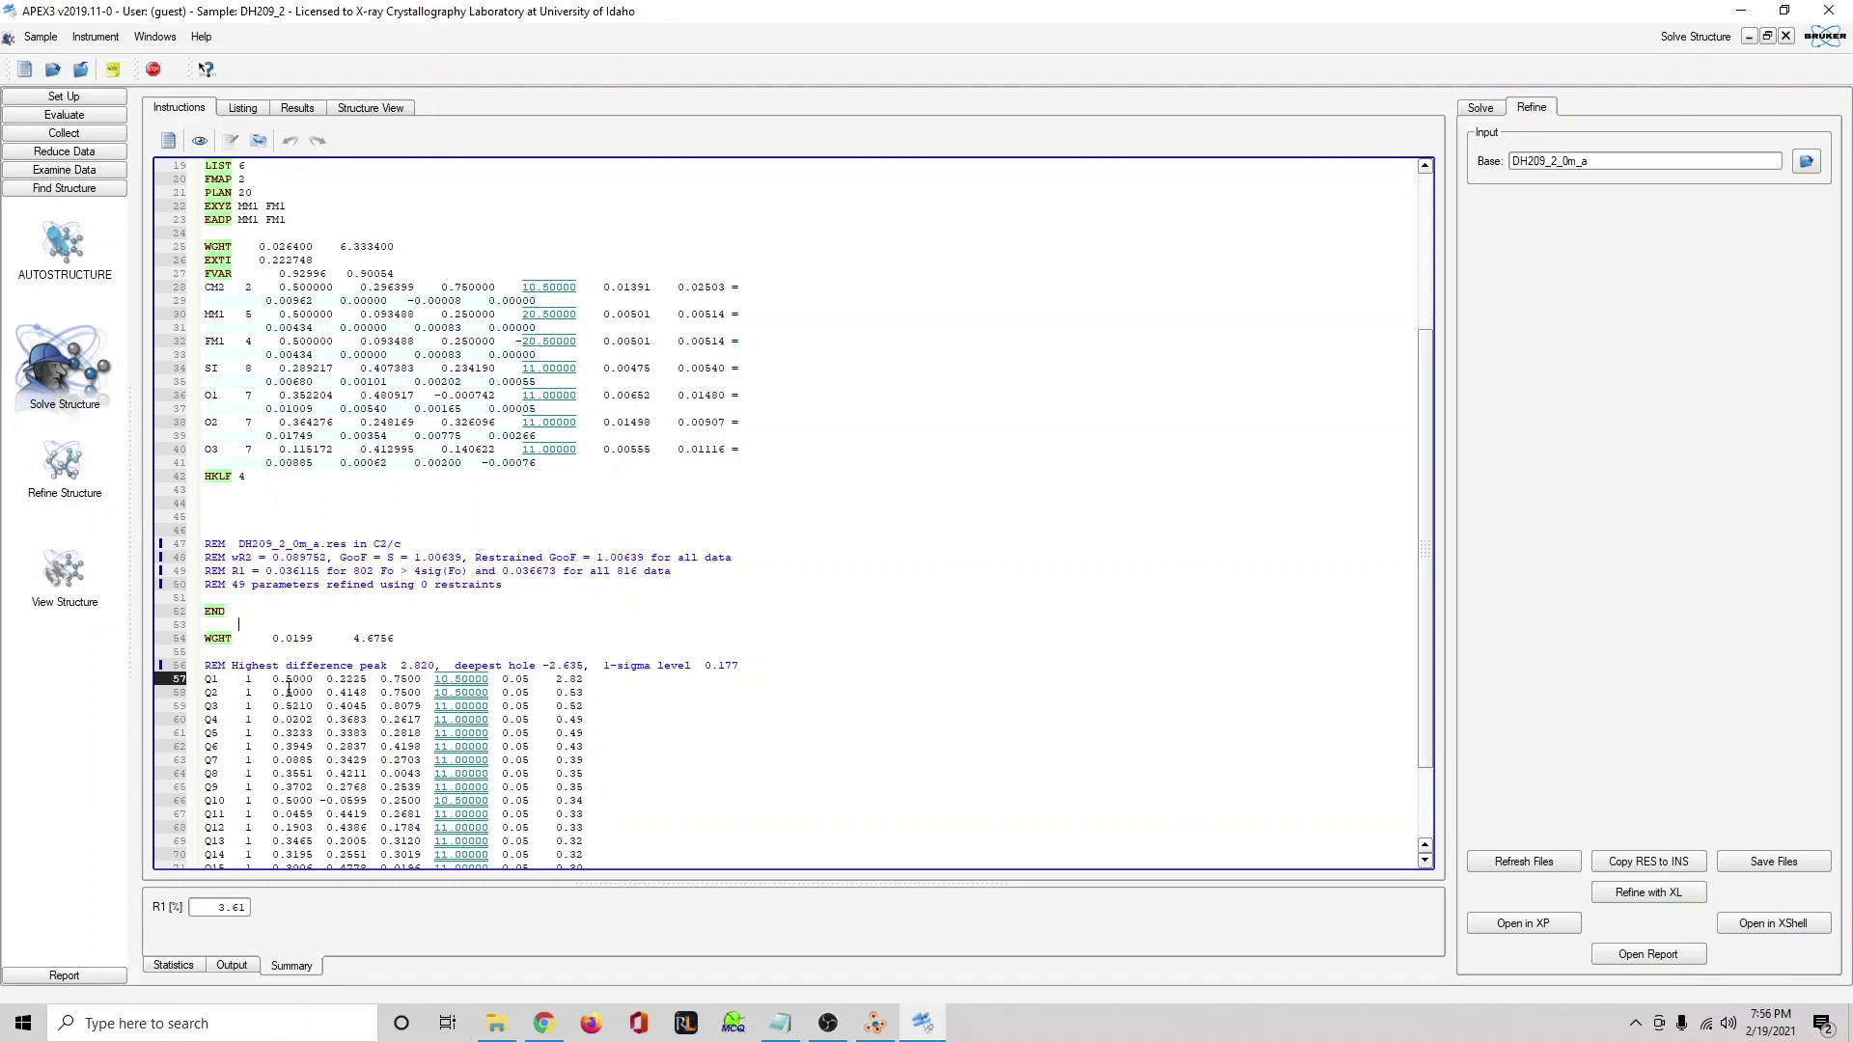
left_click_drag(272, 684, 440, 686)
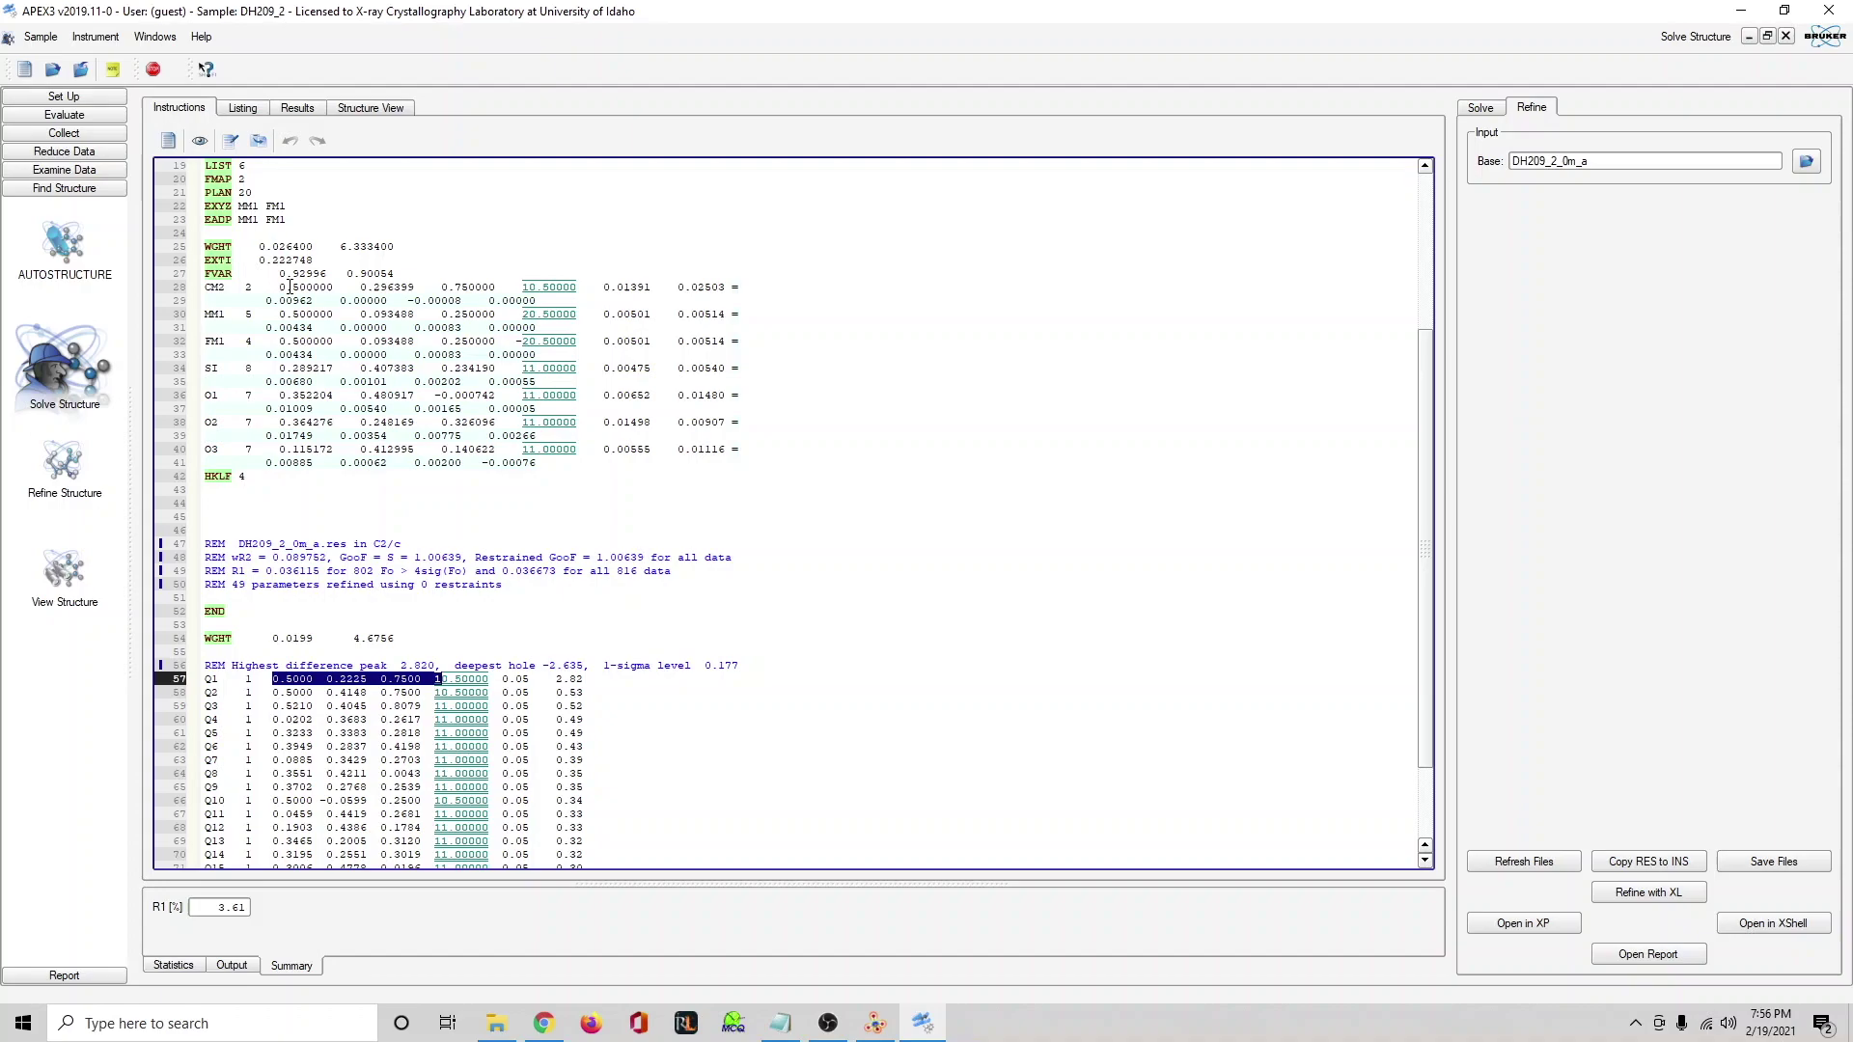
left_click_drag(289, 288, 501, 301)
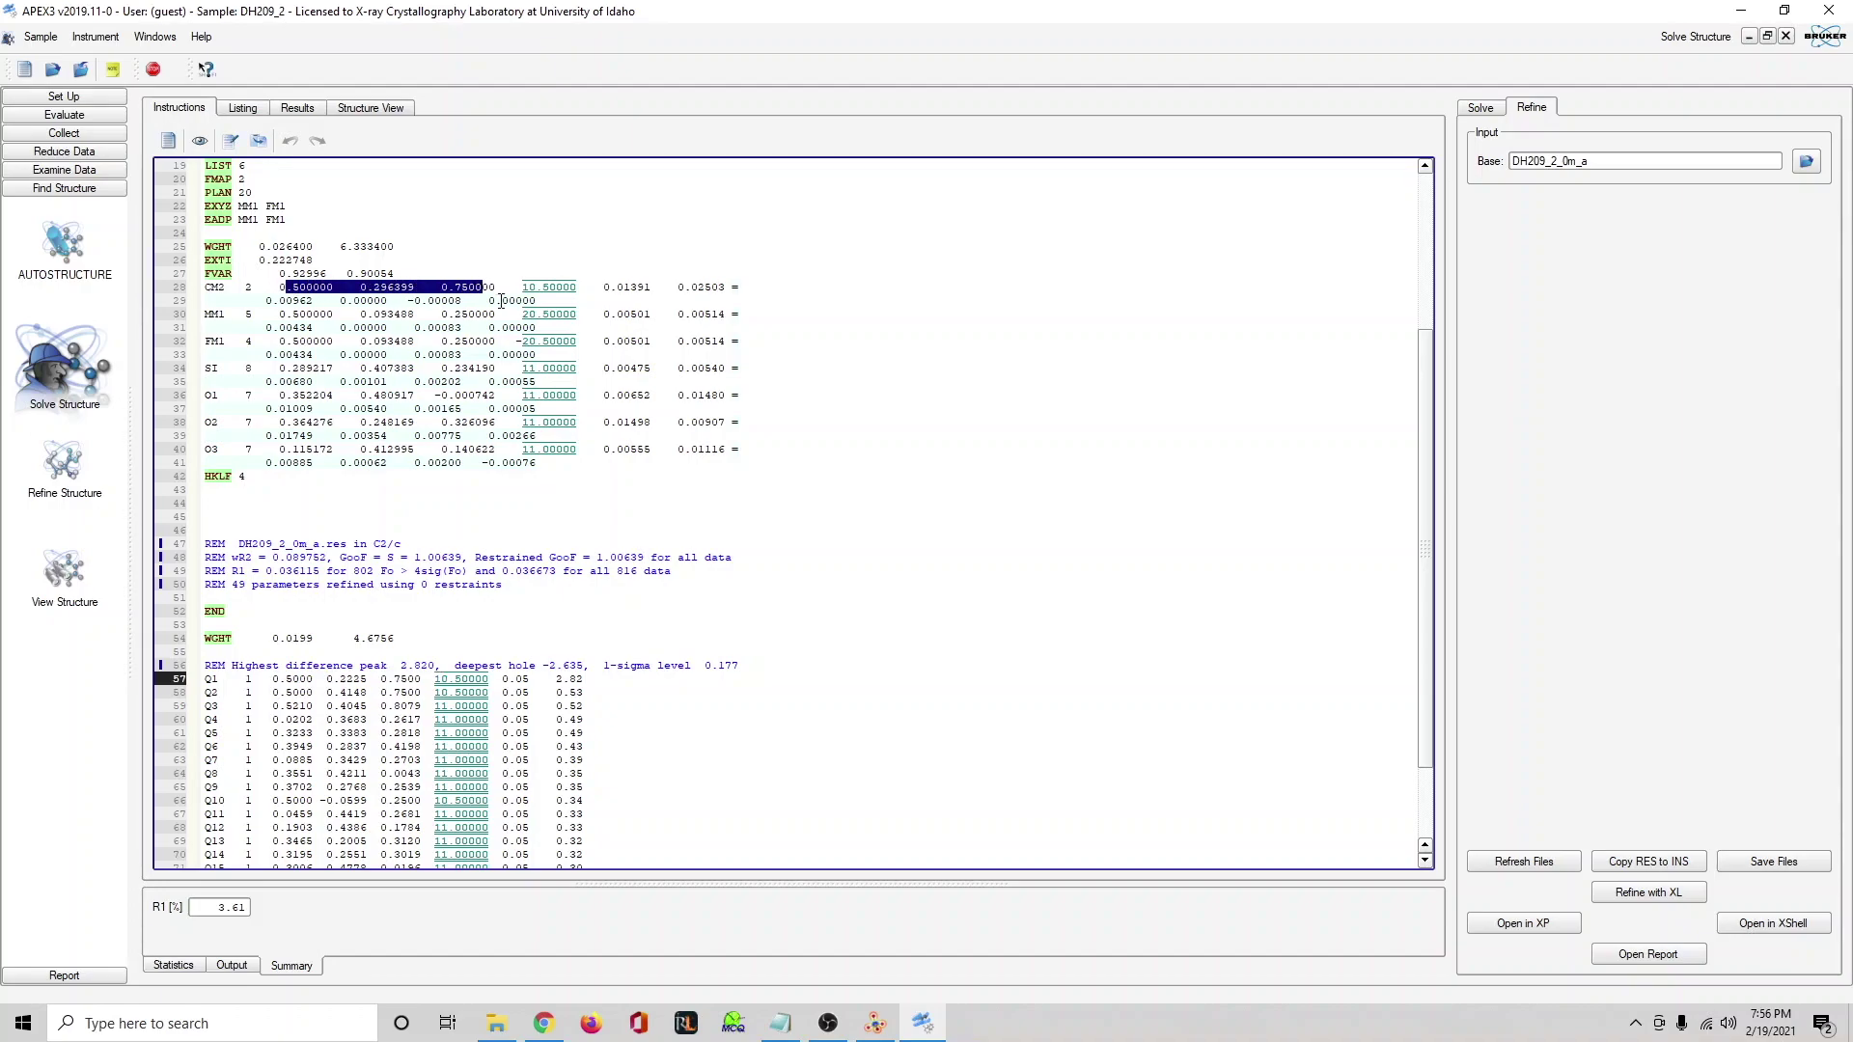
left_click(629, 301)
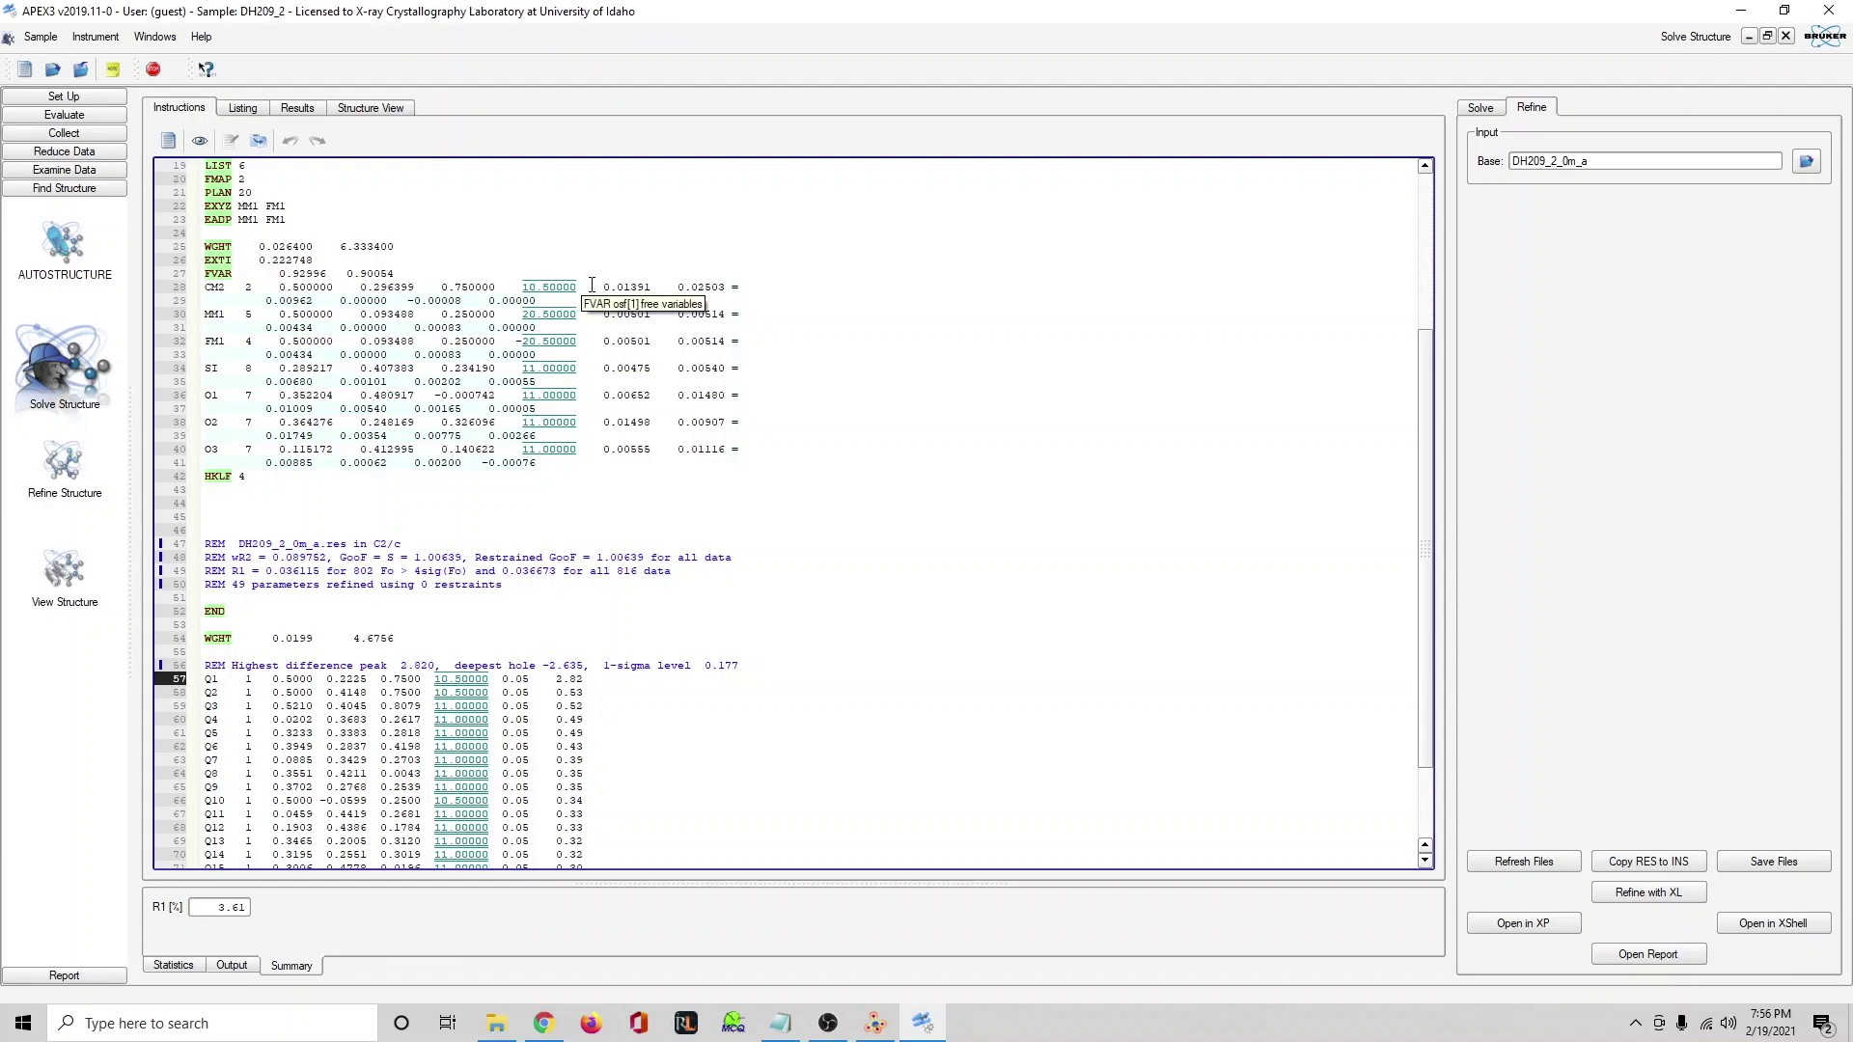
scroll(355, 360, "up", 3)
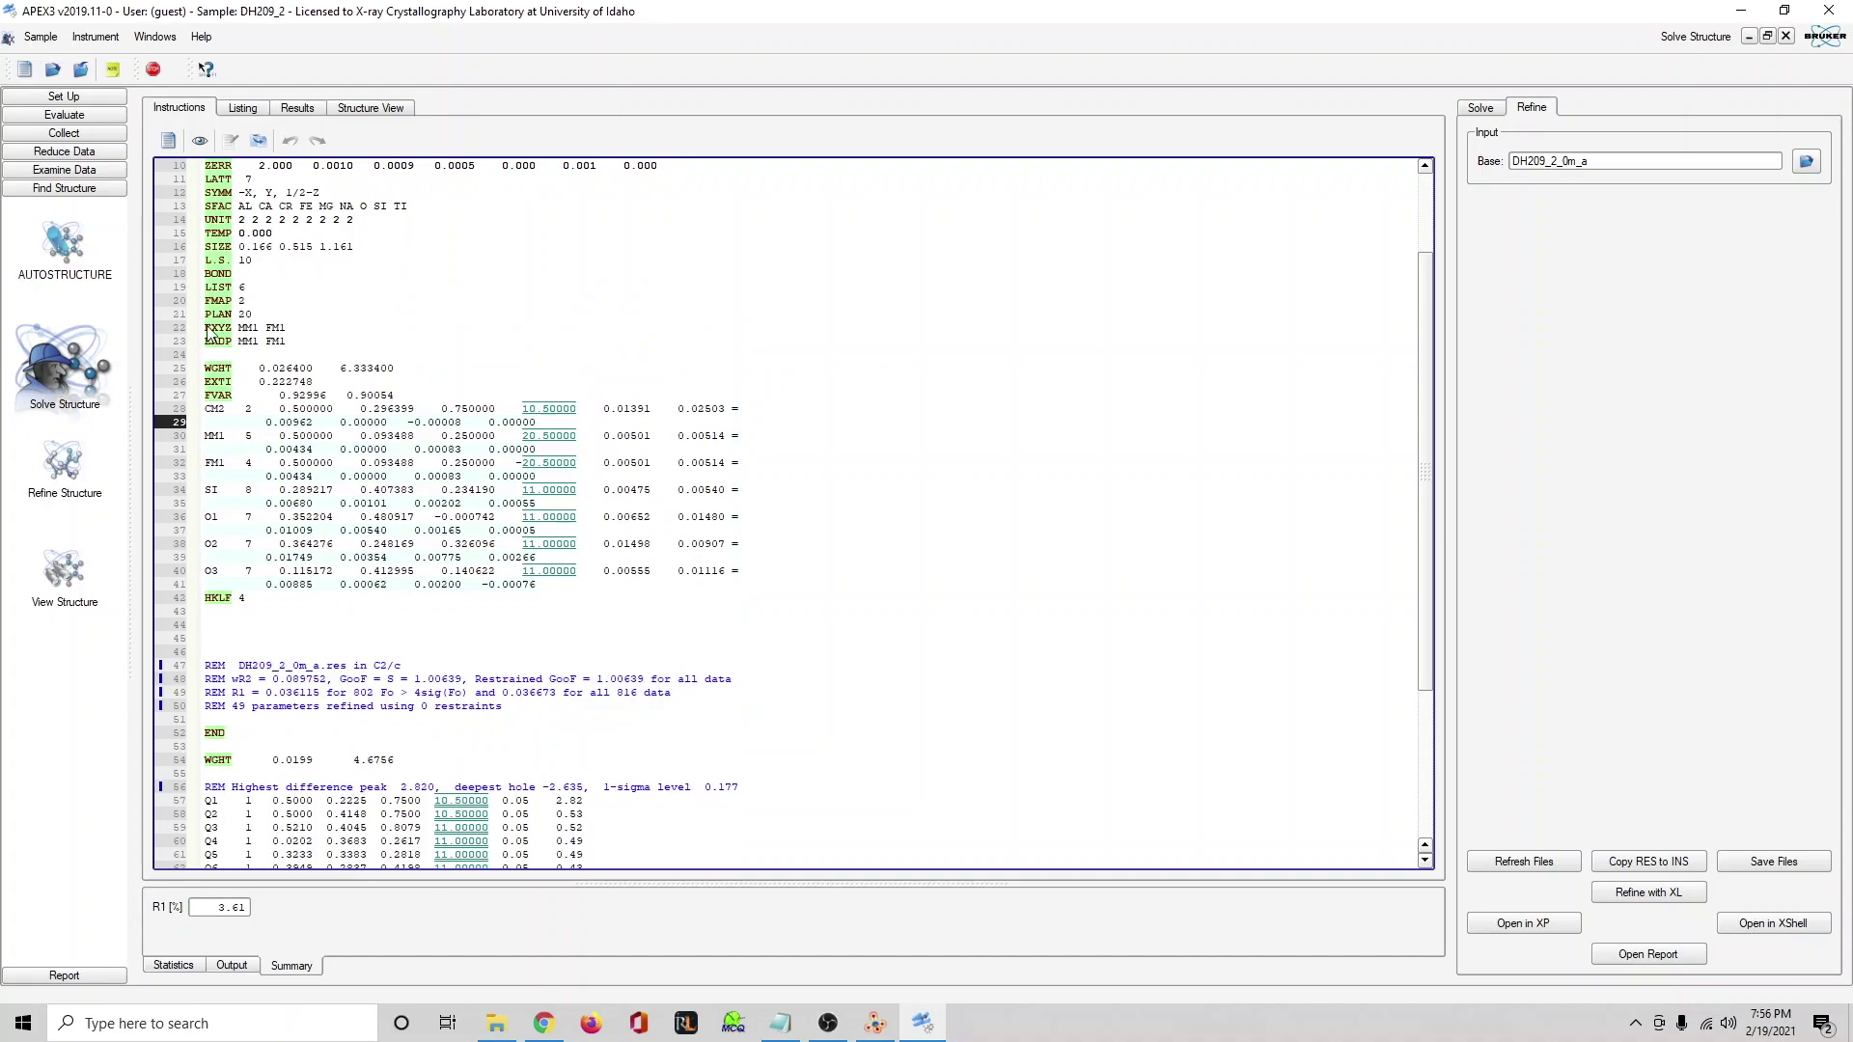
left_click_drag(204, 328, 302, 329)
left_click_drag(293, 408, 501, 404)
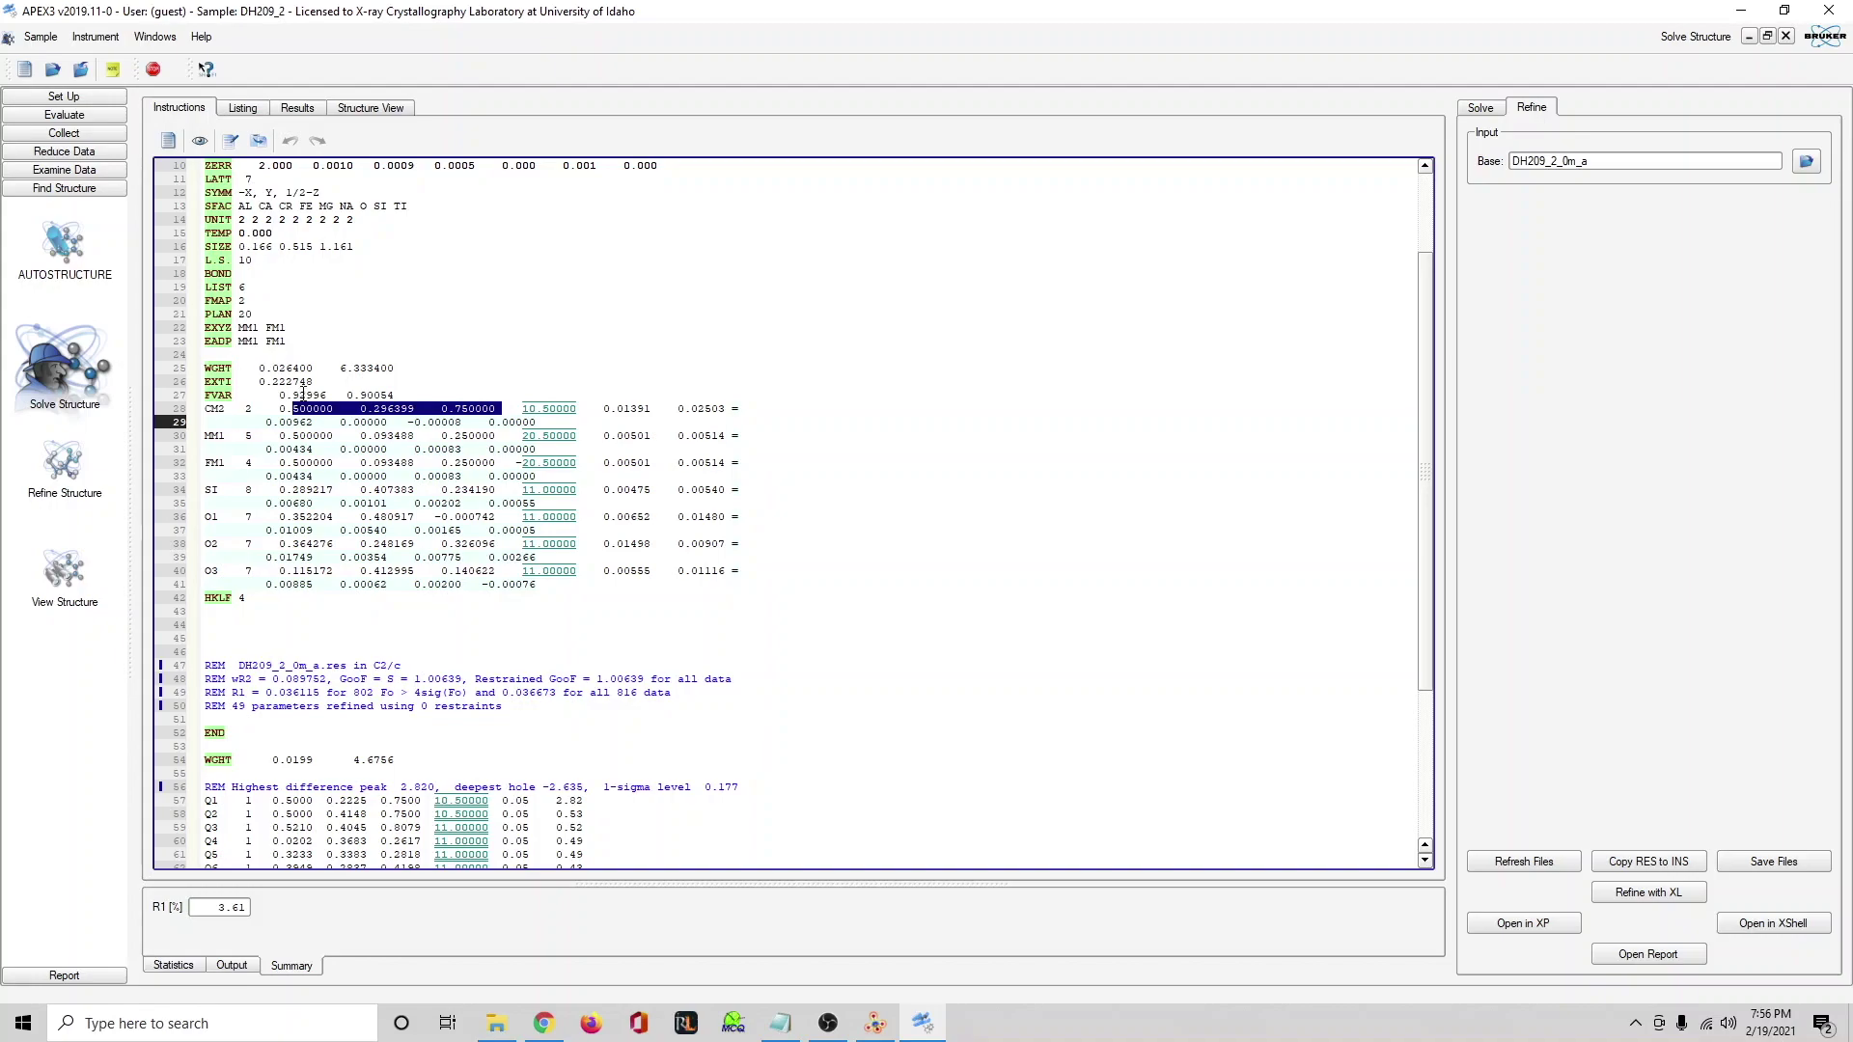
left_click_drag(203, 341, 294, 342)
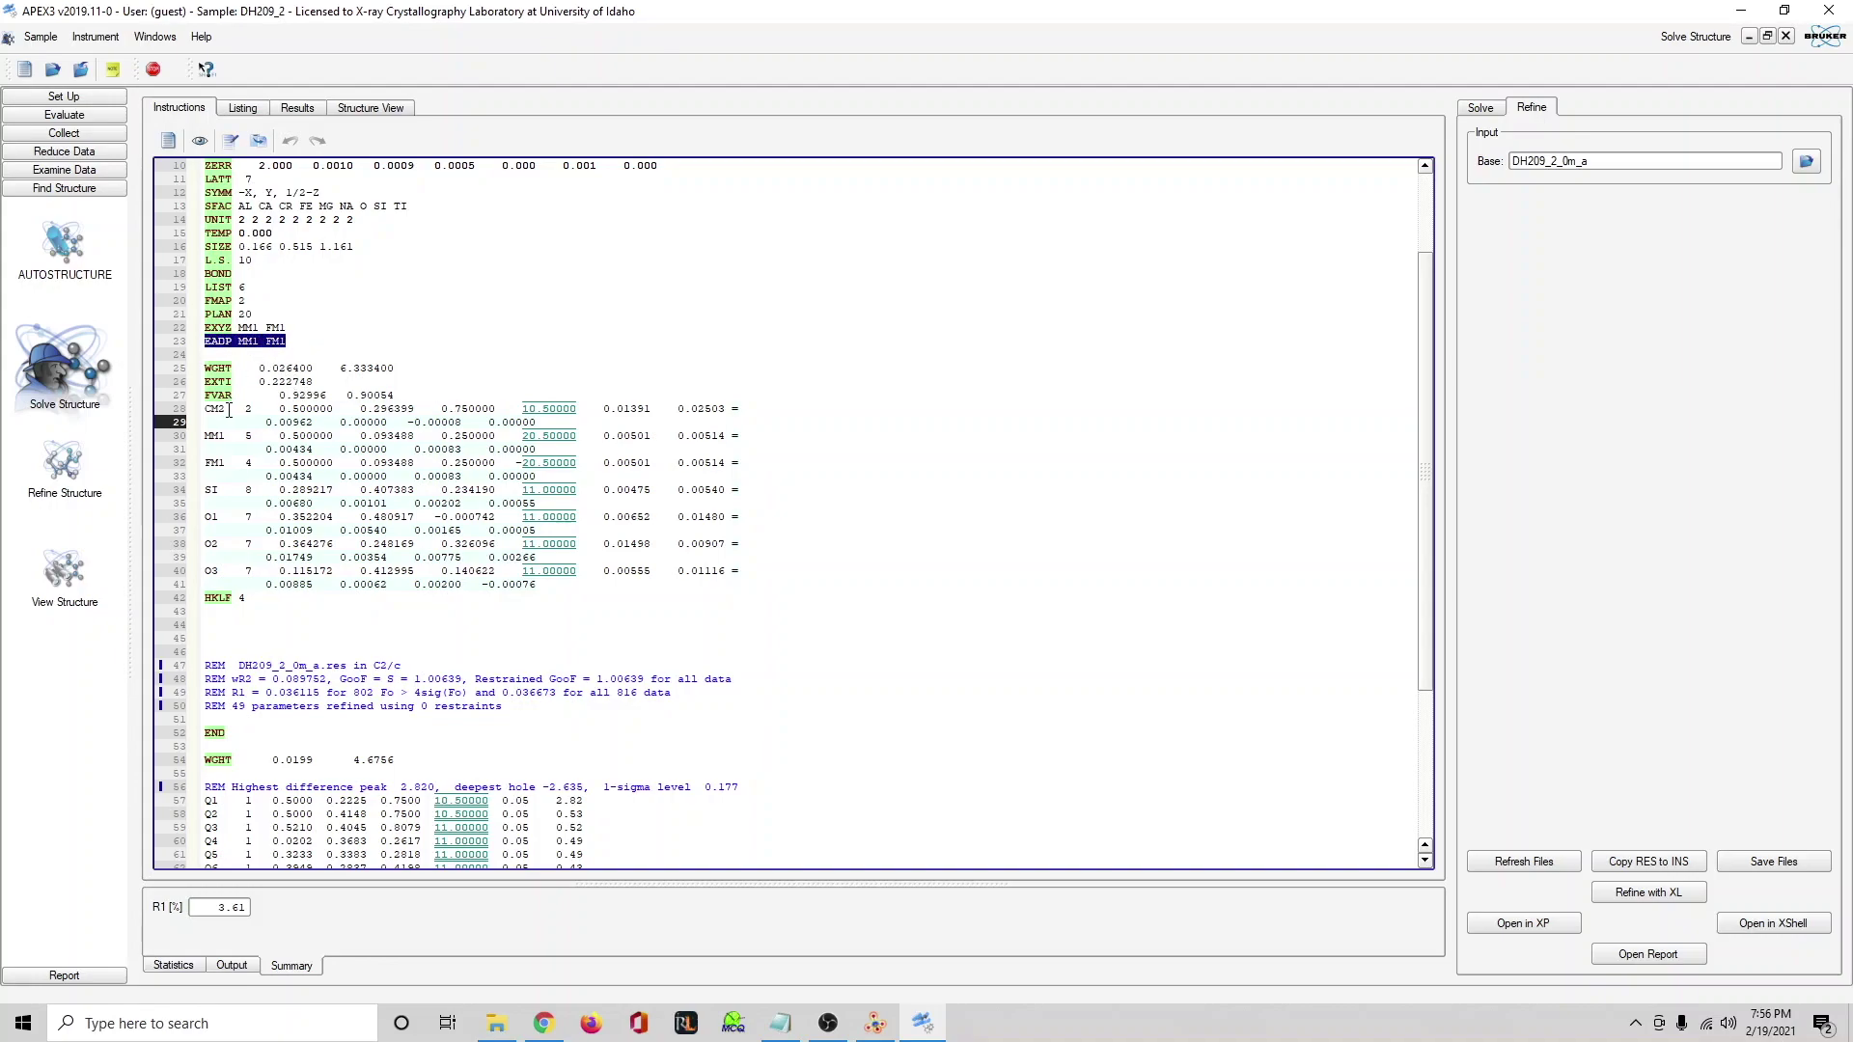
left_click_drag(231, 409, 203, 413)
Duplicate the two-line CM2 atom entry directly below the original.
left_click(575, 422)
key("Return")
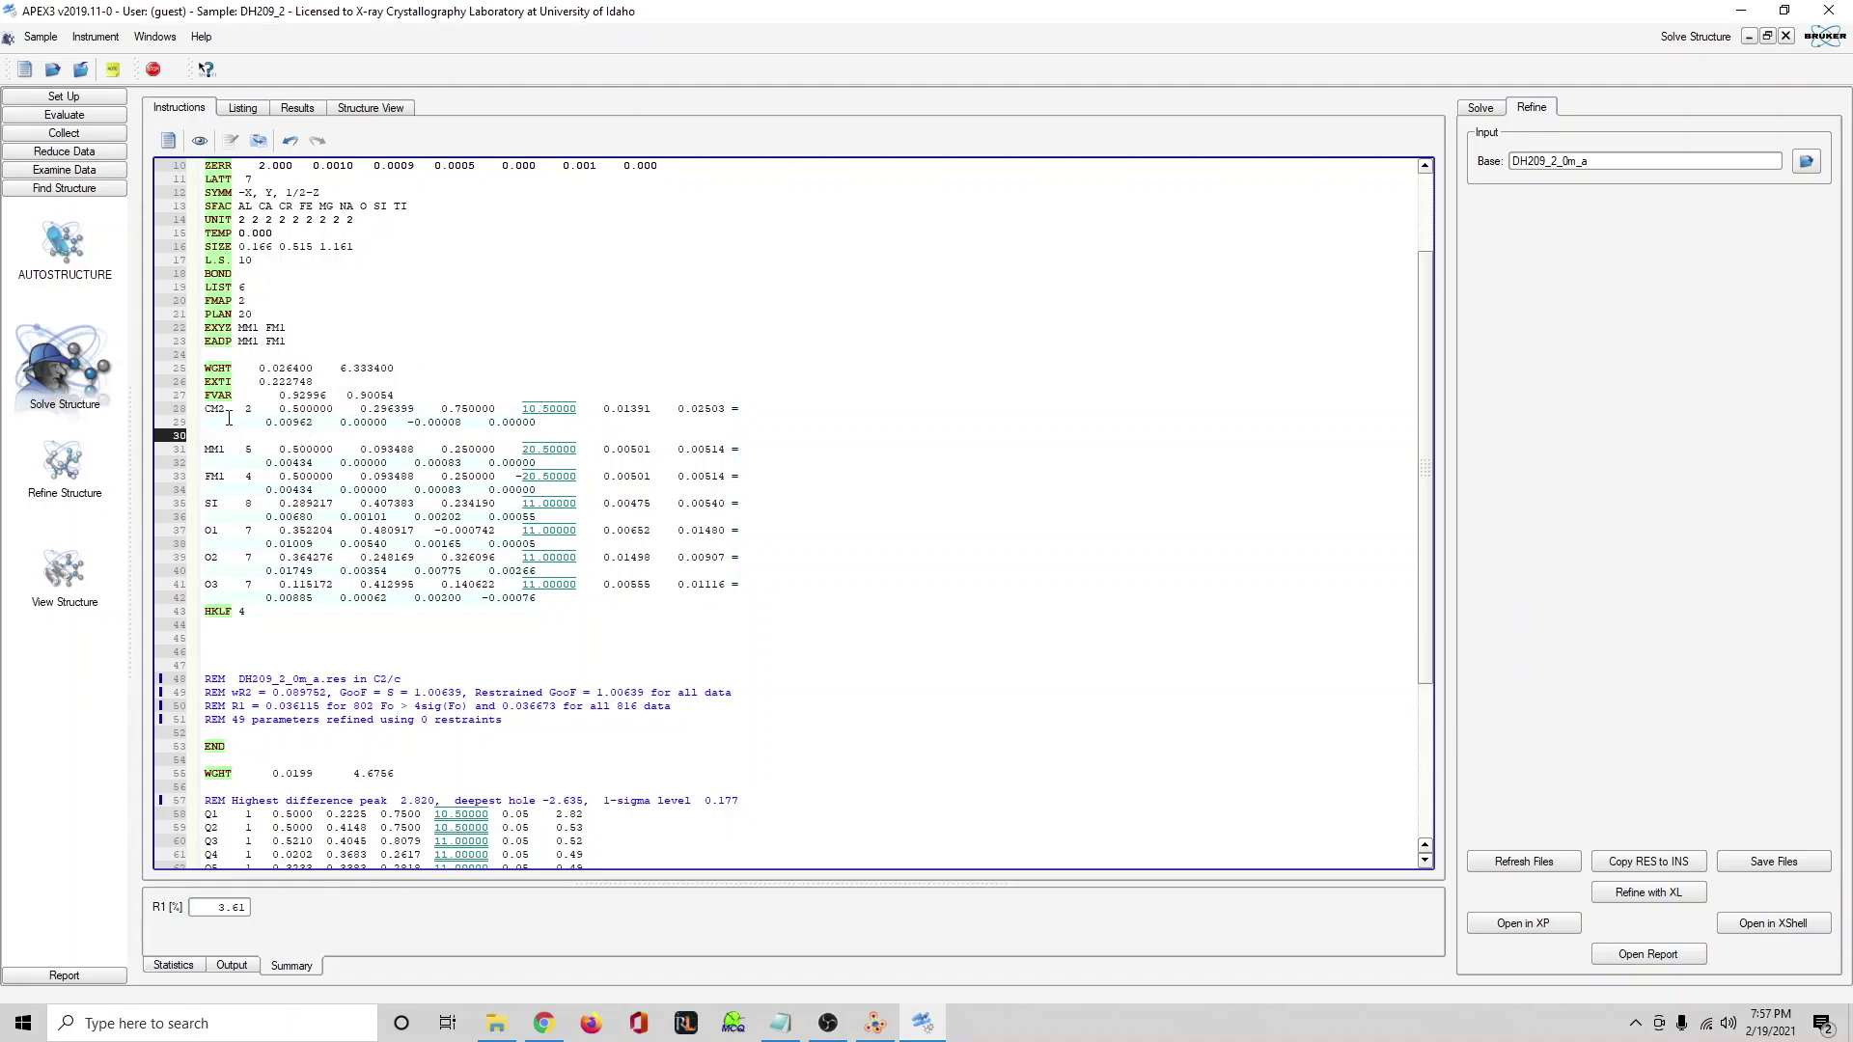
left_click_drag(206, 409, 617, 428)
key("ctrl+c")
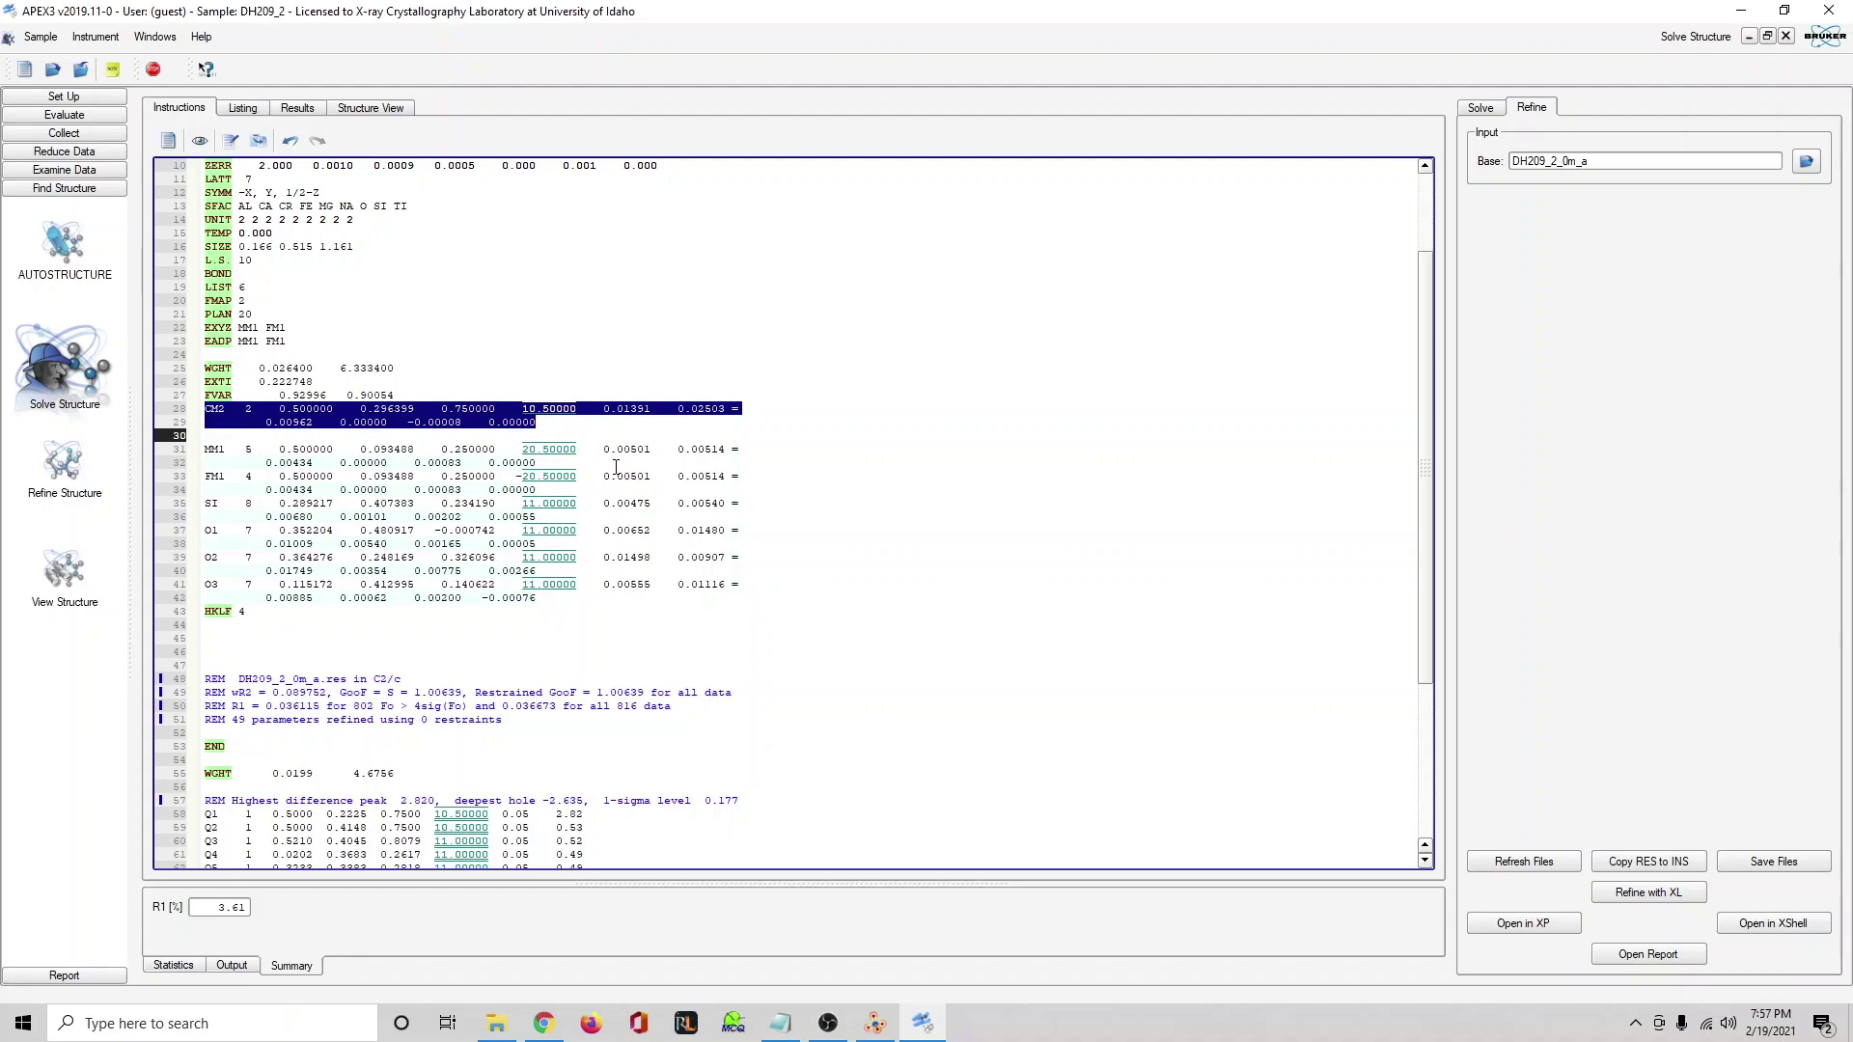
left_click(224, 437)
key("ctrl+v")
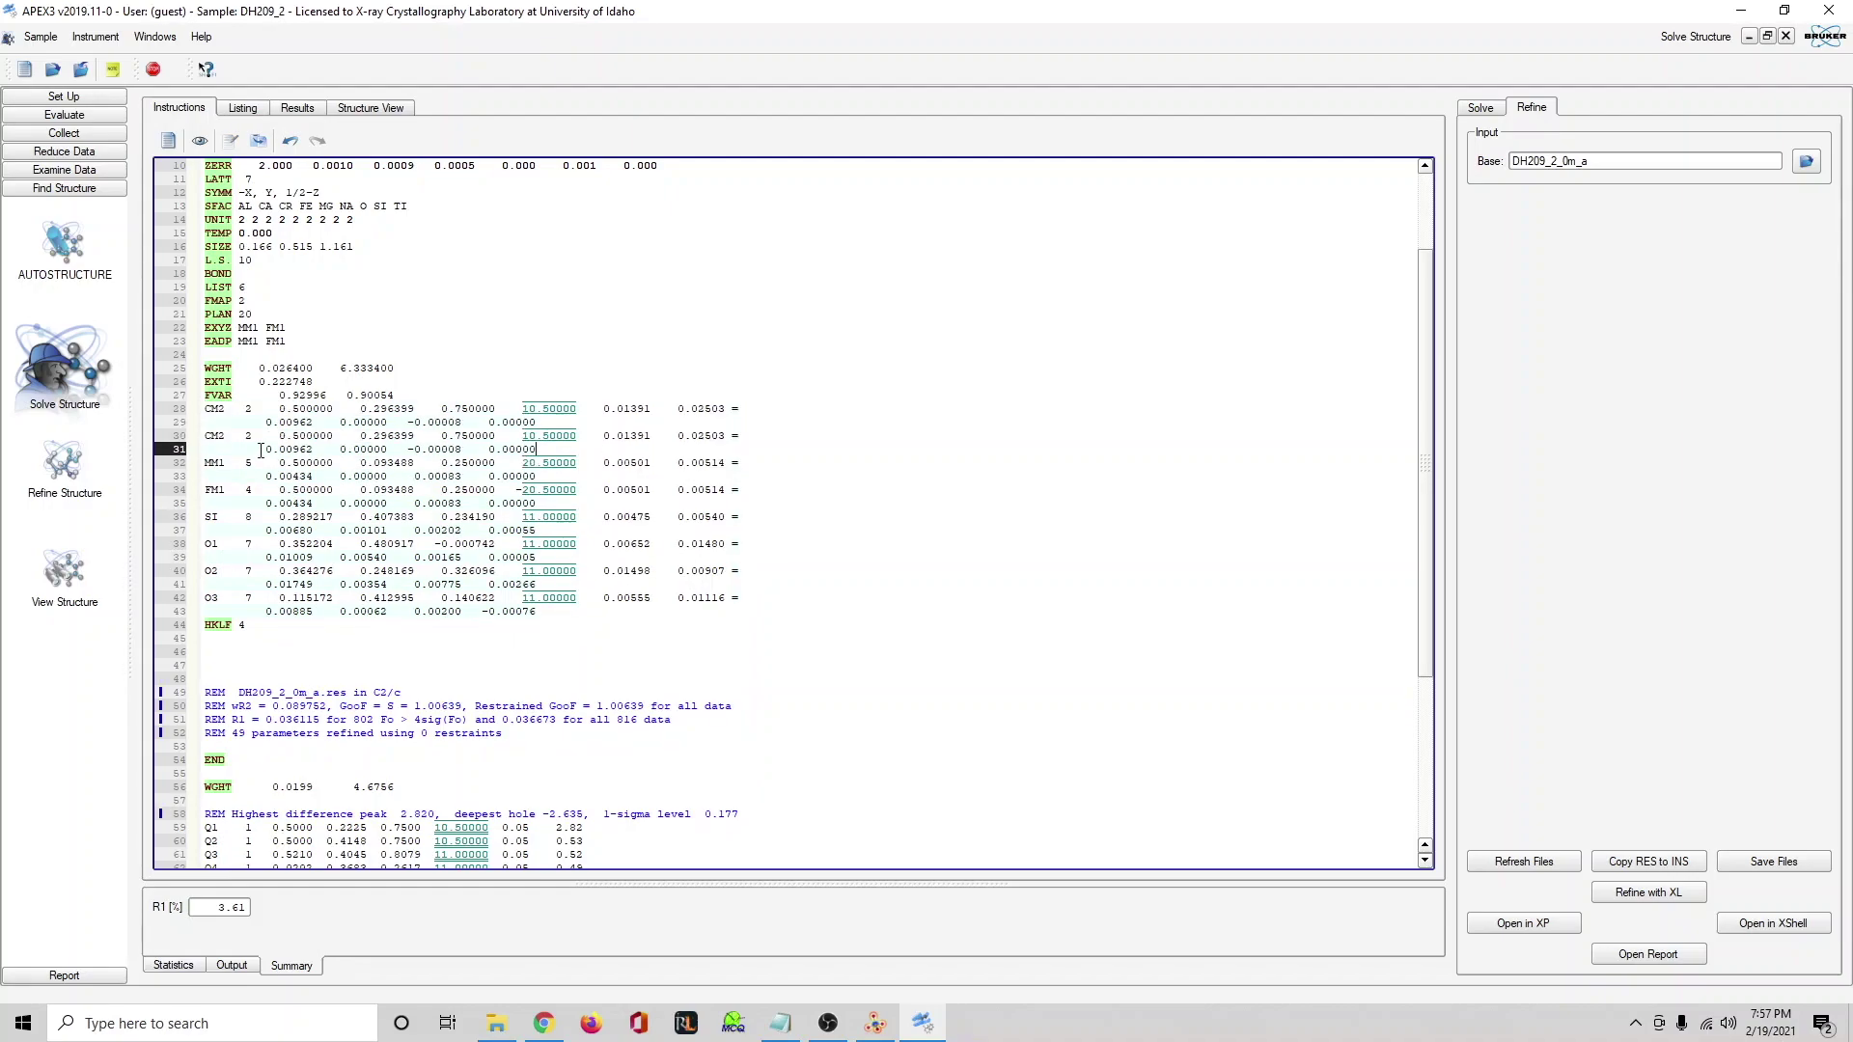
Change the duplicated CM2 entry to scattering factor number 5 and rename it MM2'.
double_click(249, 436)
left_click_drag(256, 437, 252, 440)
type("5")
left_click_drag(212, 435, 205, 435)
type("m")
key("BackSpace")
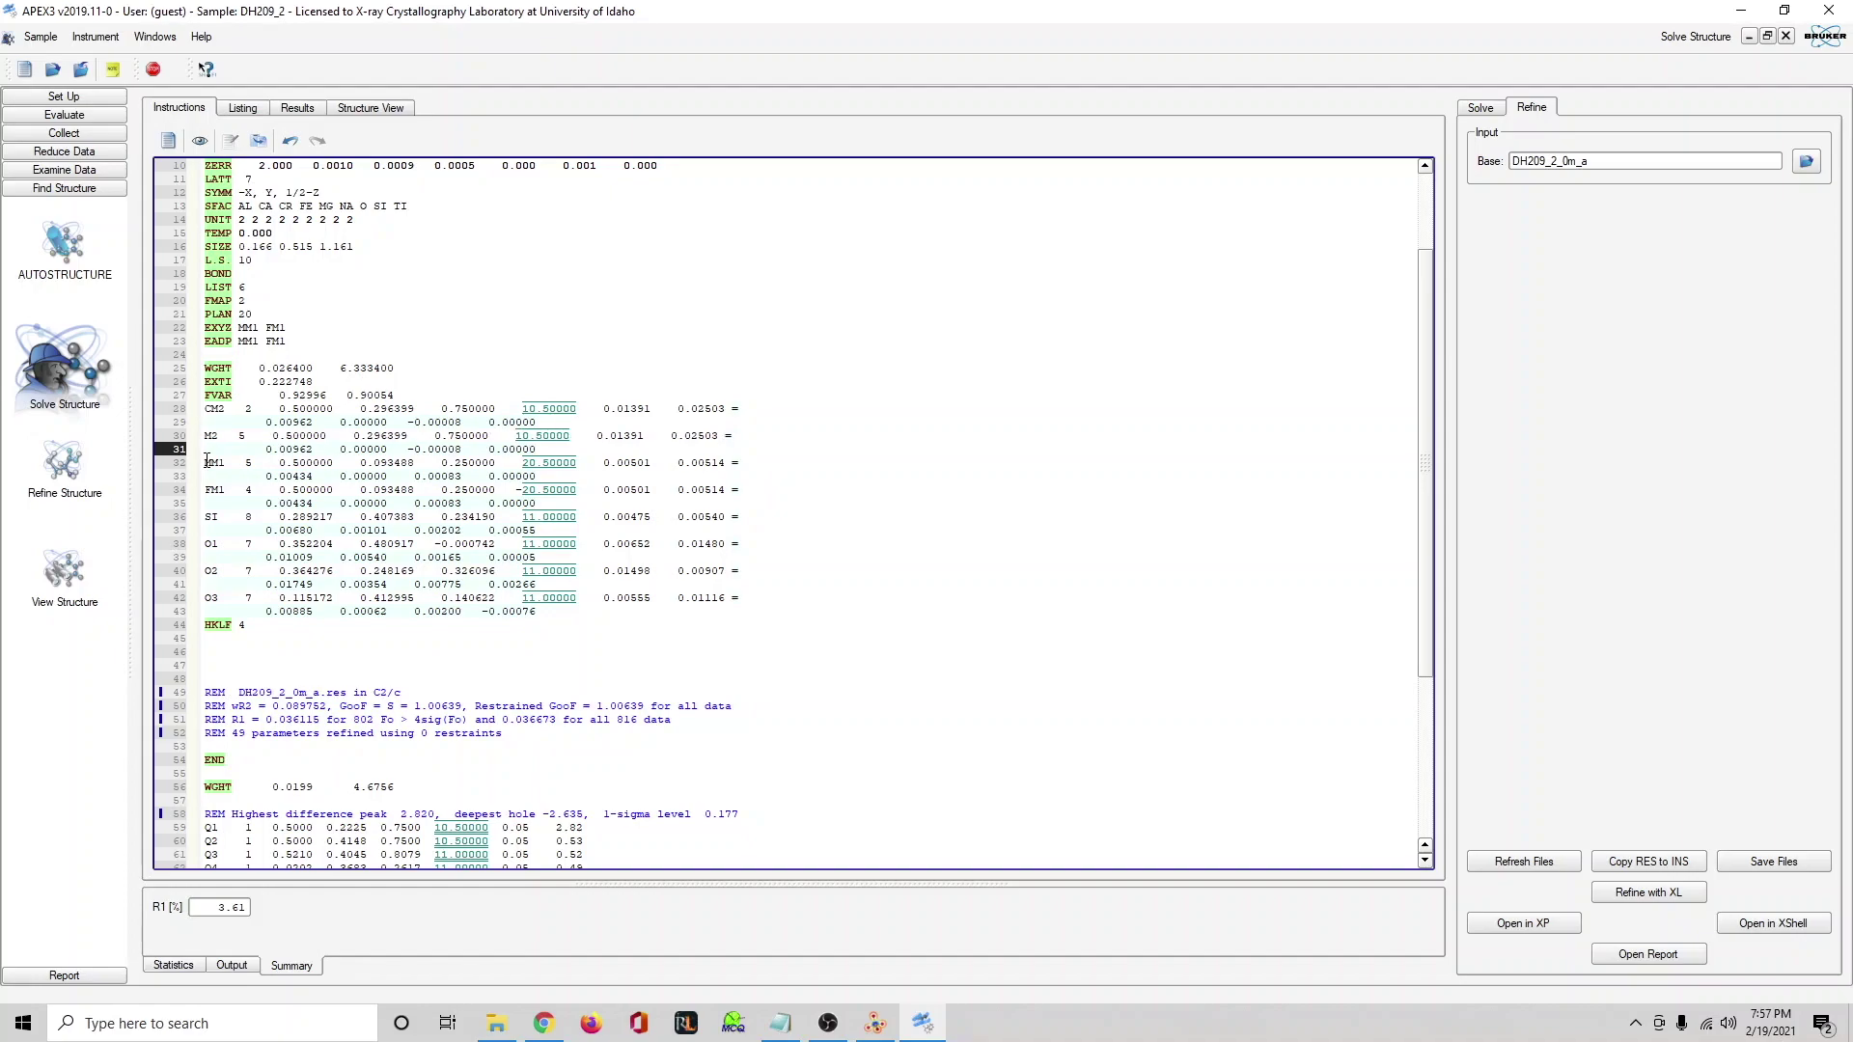
type("M2")
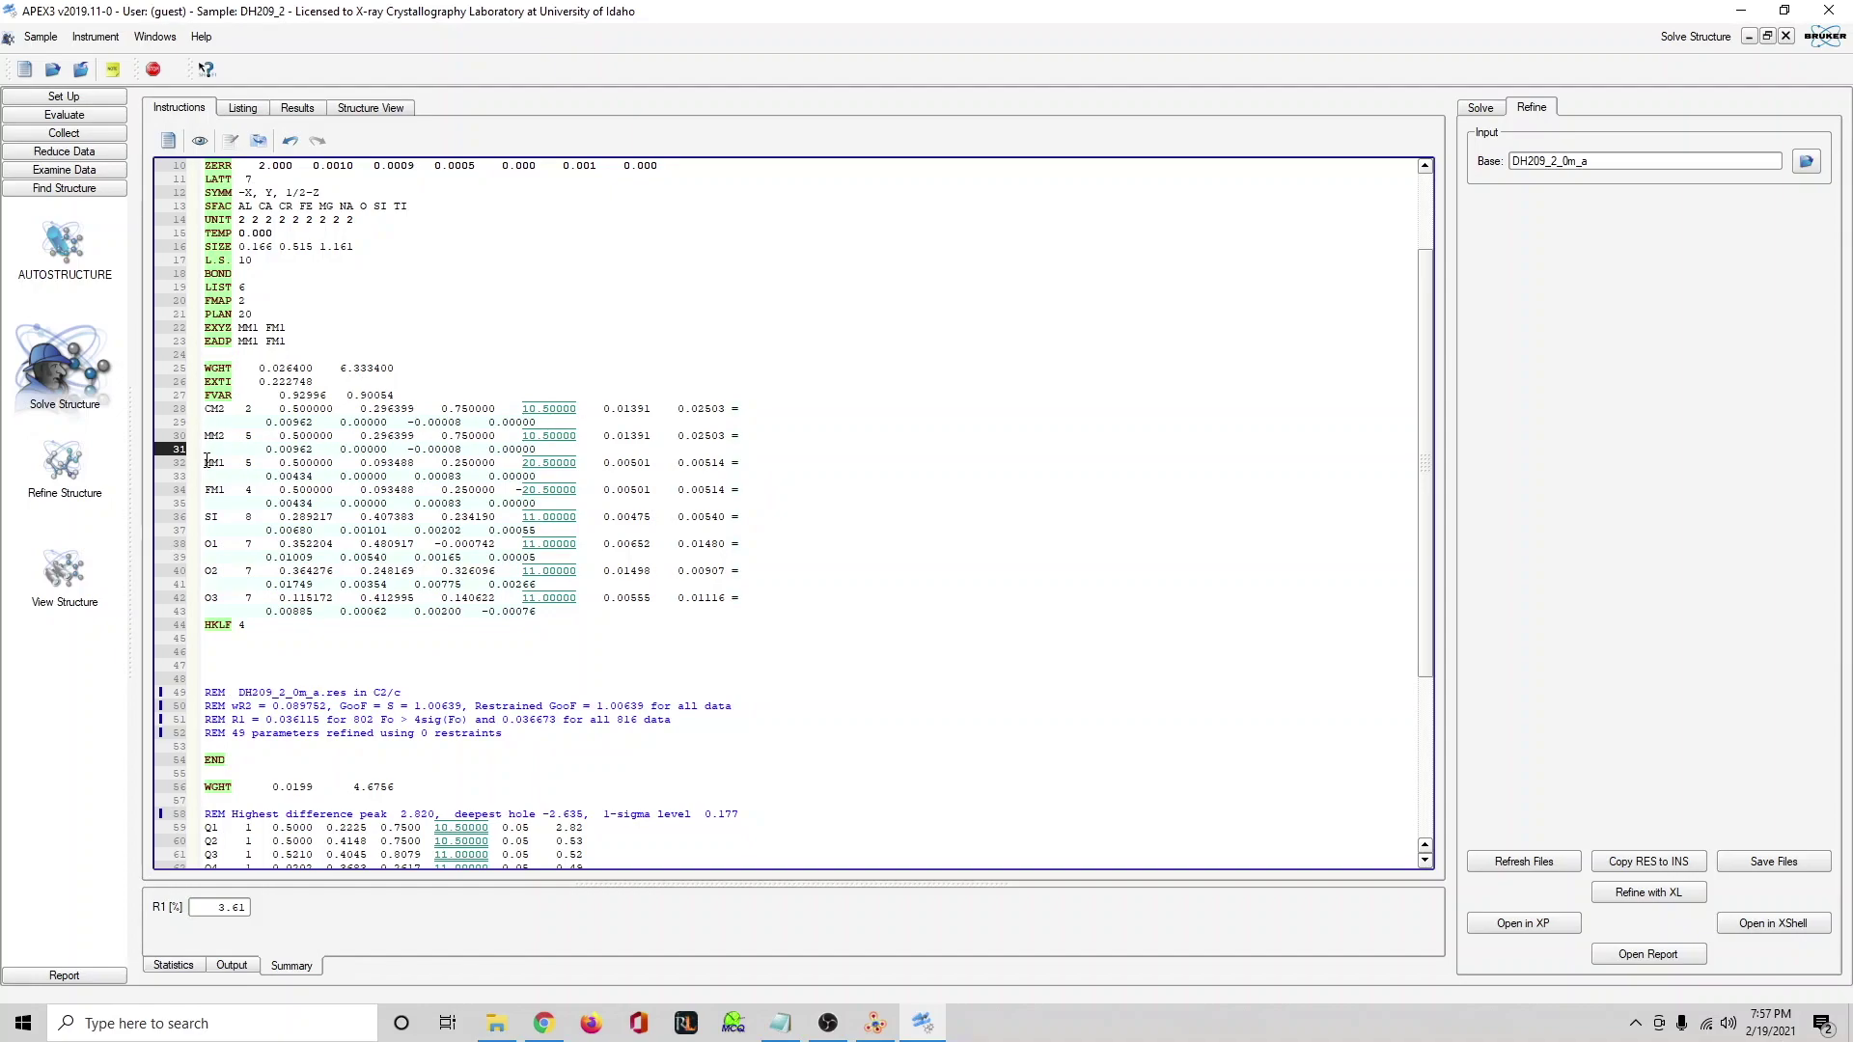
type("'")
Add a third free variable of 0.6 to FVAR and set the occupancies of CM2 to 30.50000 and MM2' to -30.50000.
left_click(405, 394)
type("0.6")
left_click(524, 409)
type("3")
key("BackSpace")
type("-3")
Insert an empty line below the EADP MM1 FM1 instruction.
double_click(278, 342)
left_click(289, 342)
left_click_drag(428, 395, 415, 393)
left_click(311, 341)
key("Return")
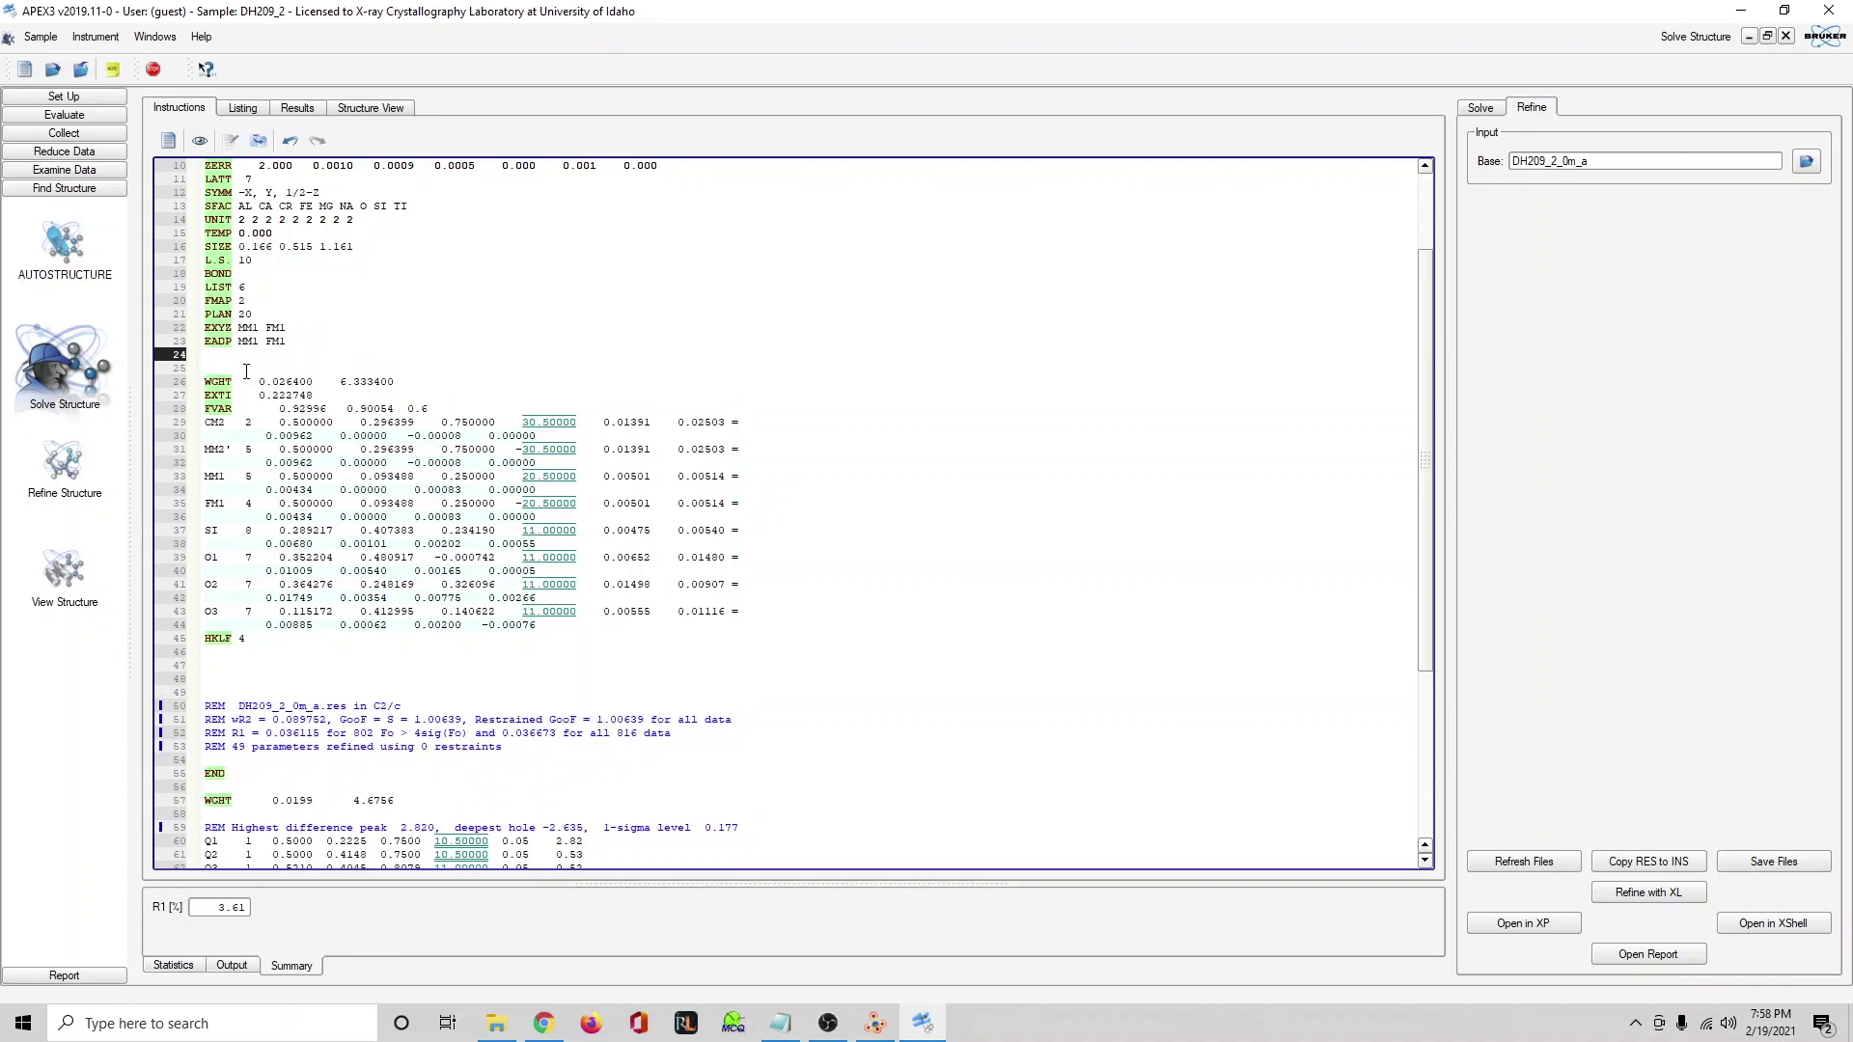
left_click_drag(291, 344, 204, 343)
left_click(216, 357)
Replace the coordinates of MM2' with those of peak Q1: 0.5000 0.2225 0.7500.
scroll(367, 392, "down", 3)
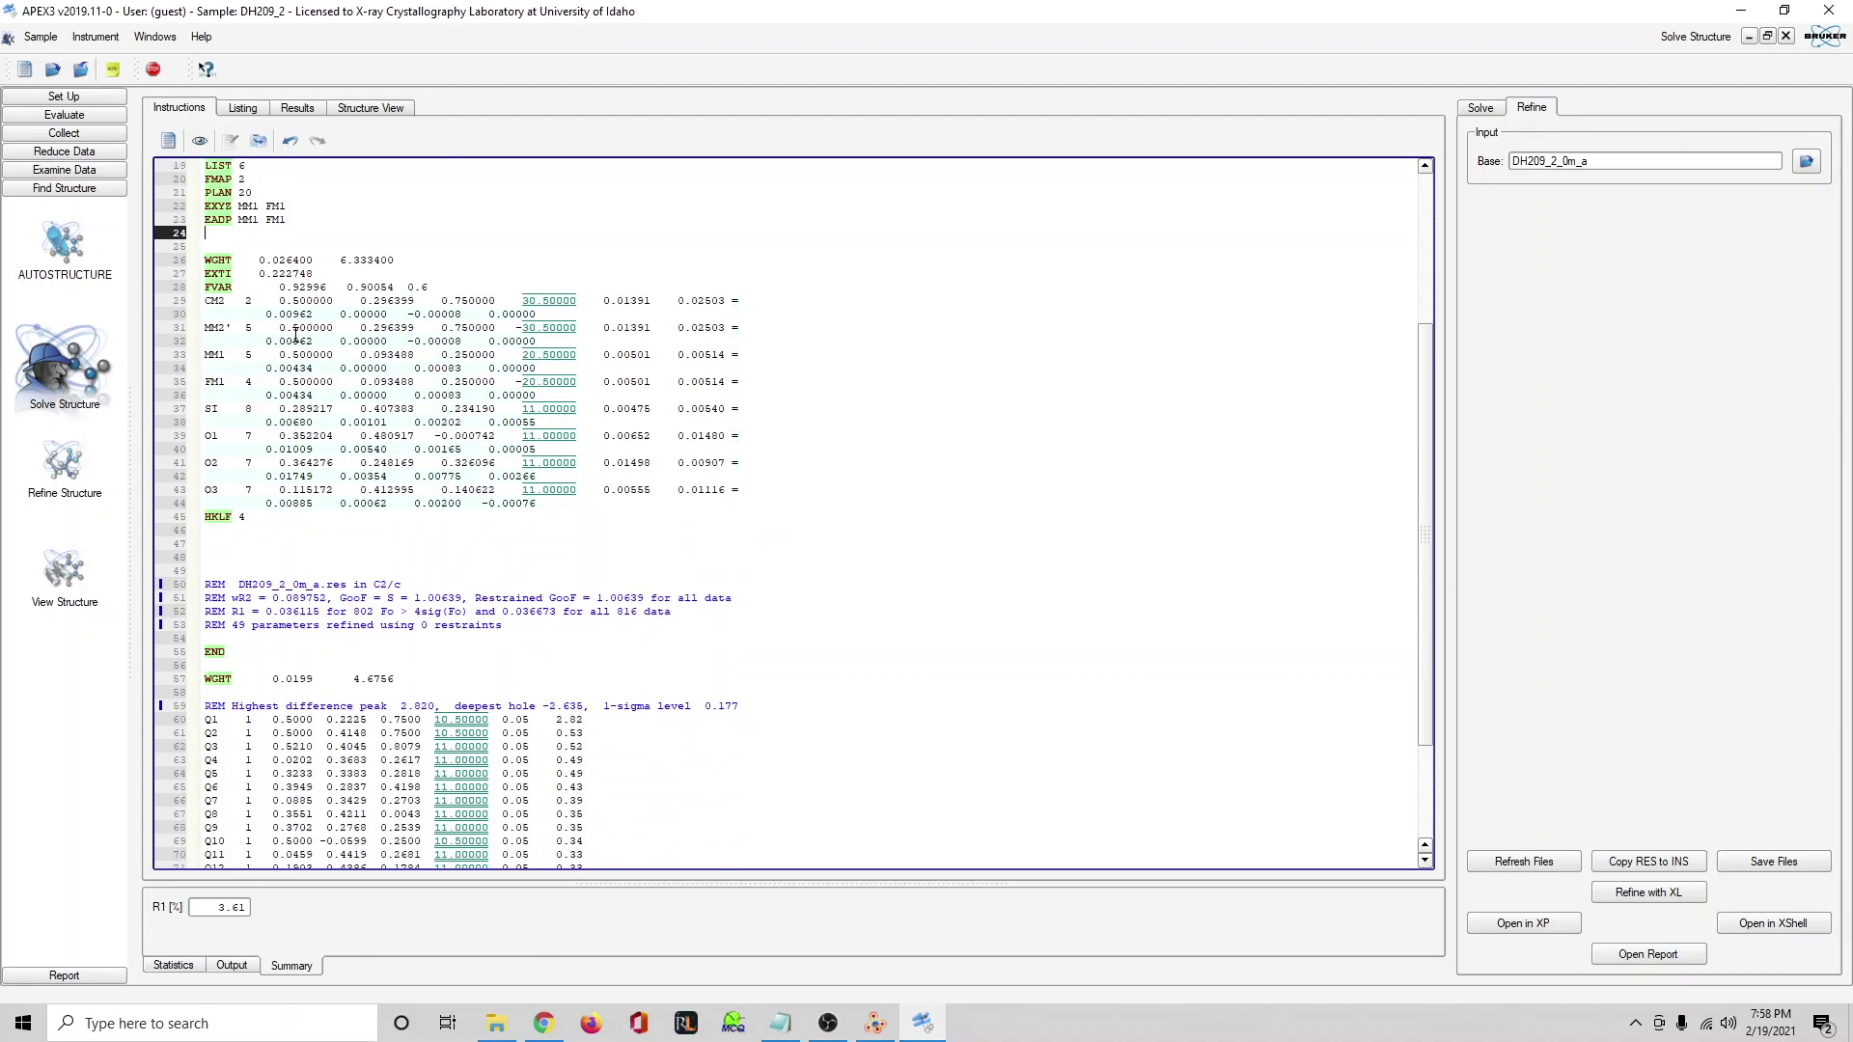
left_click_drag(272, 720, 422, 722)
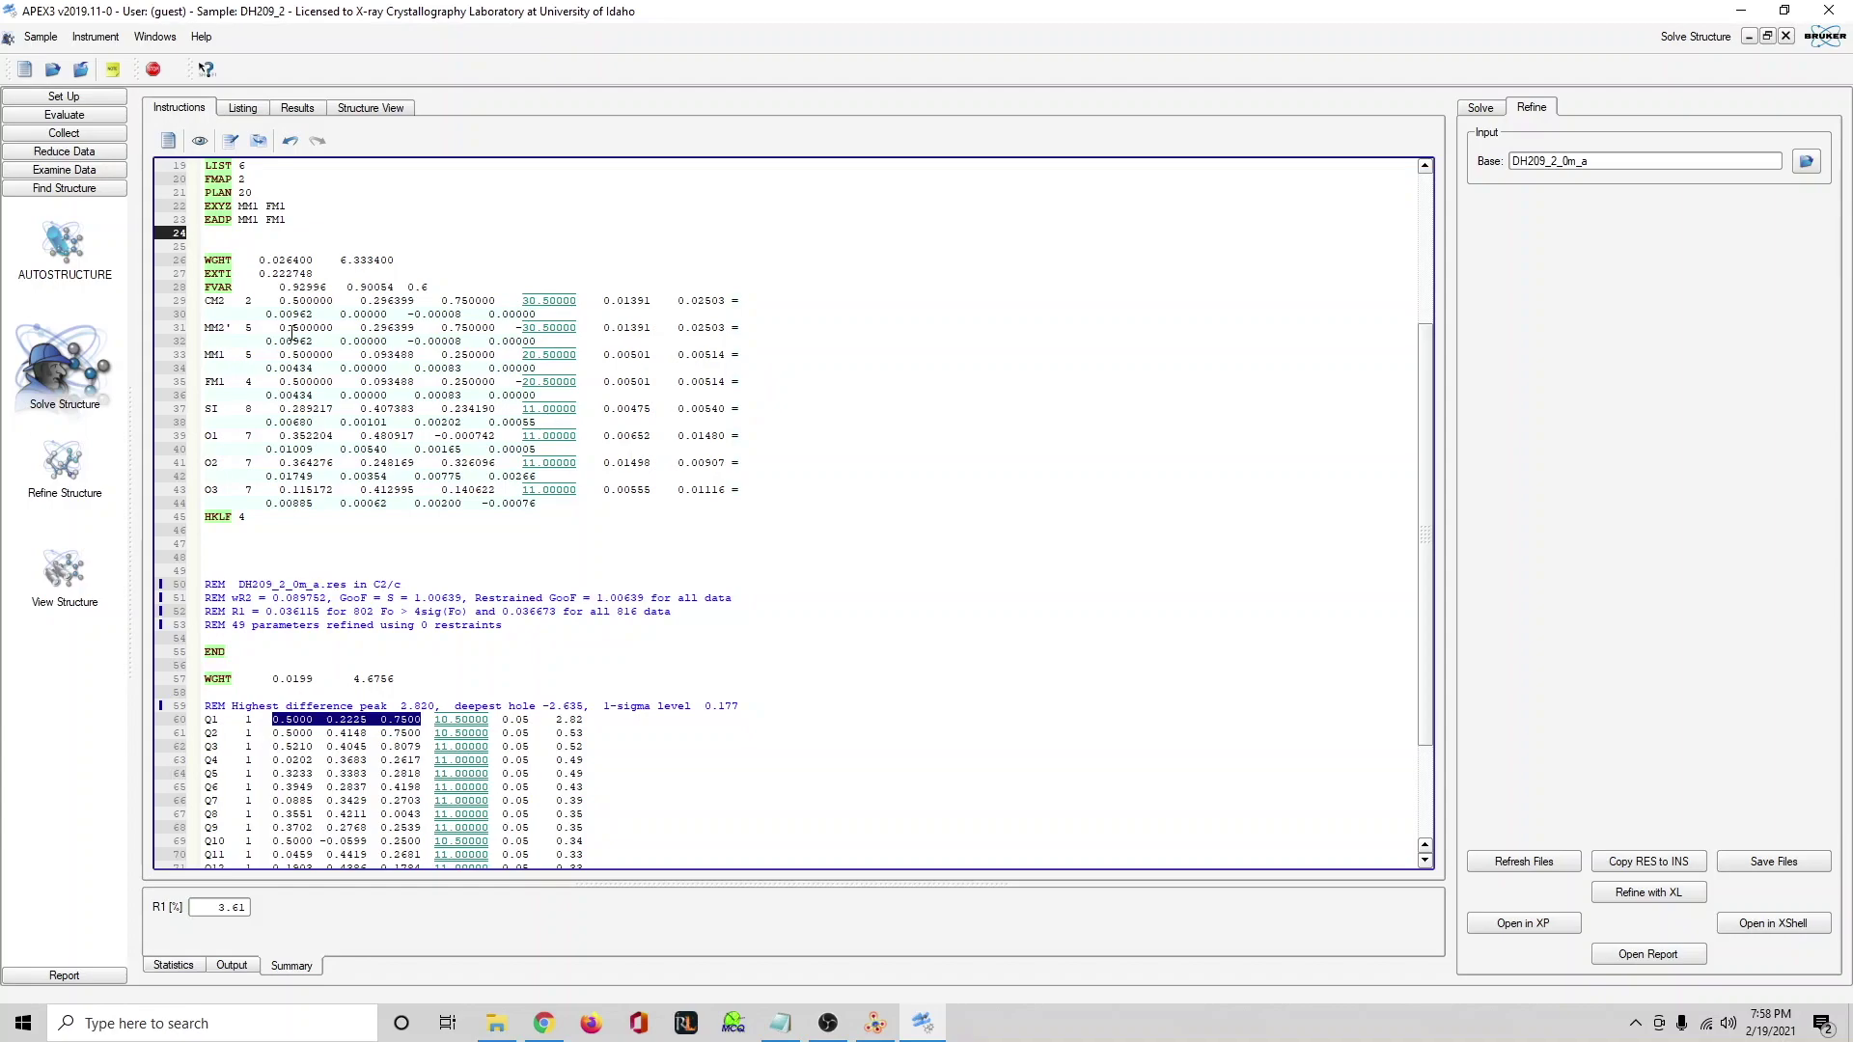
left_click_drag(278, 329, 507, 329)
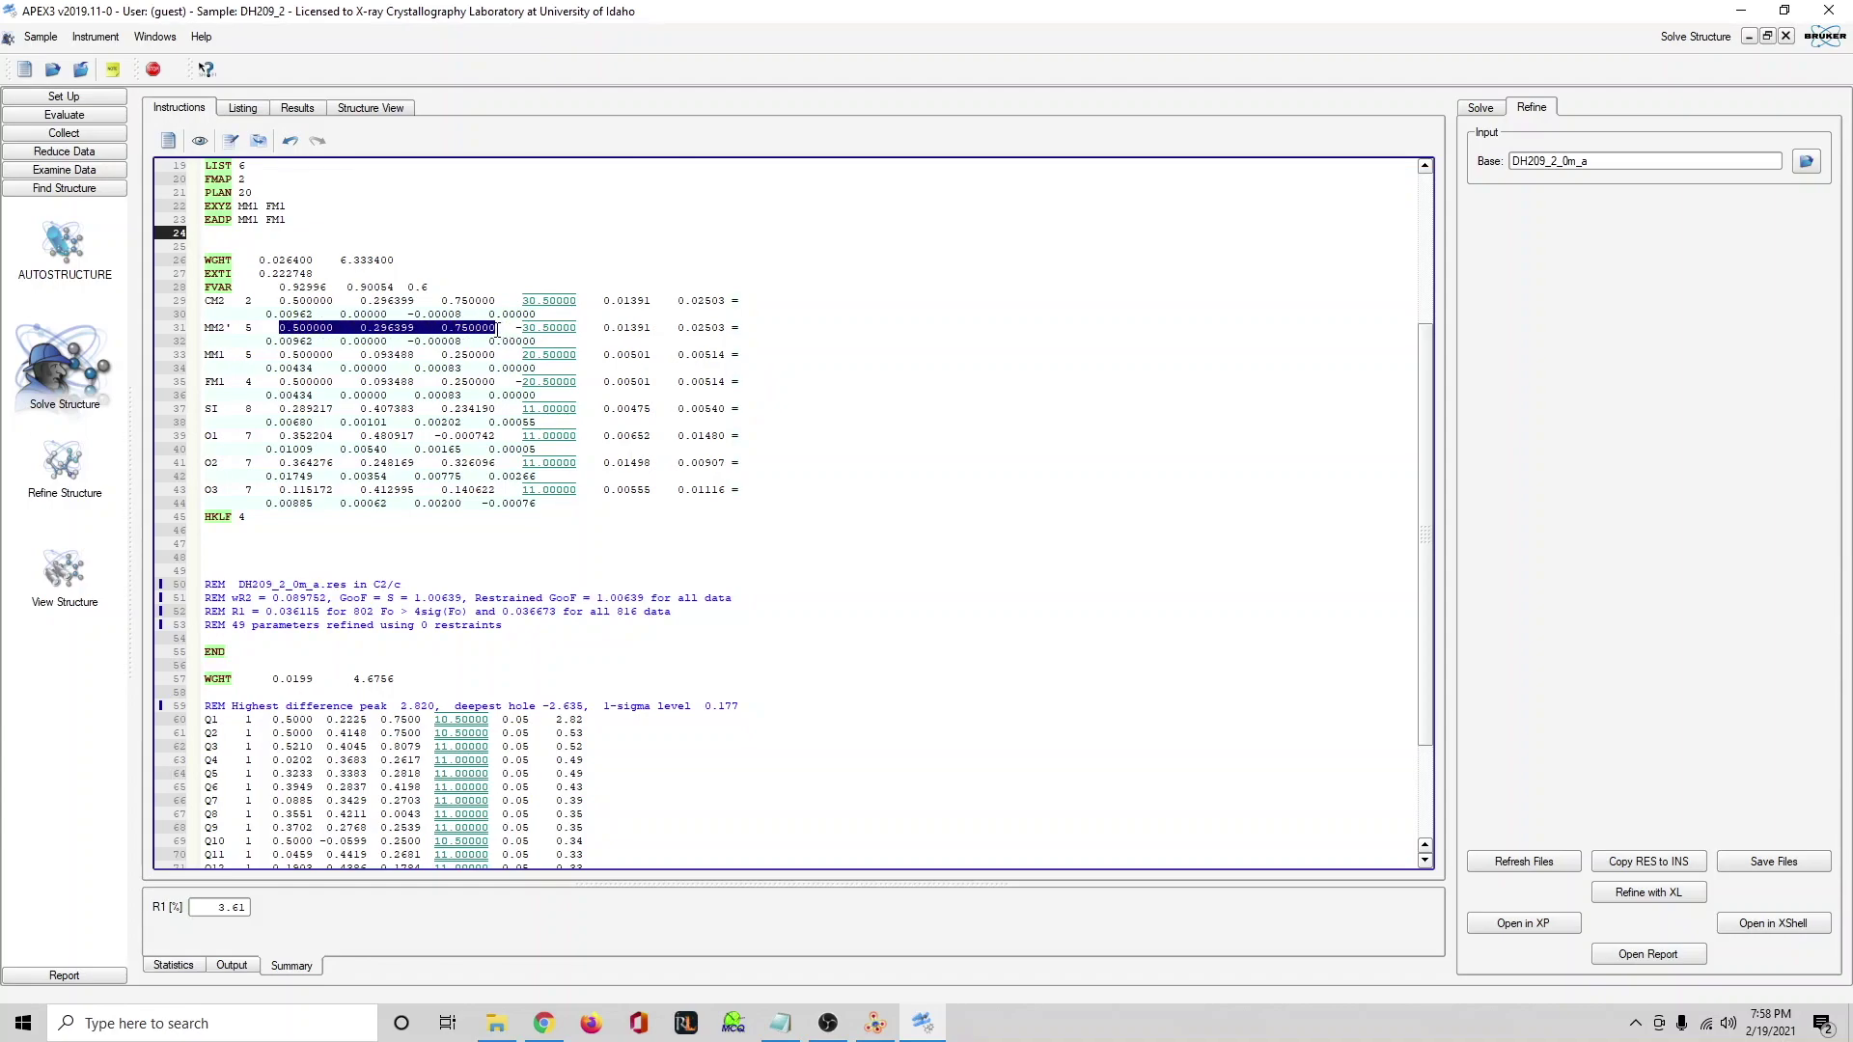
key("ctrl+v")
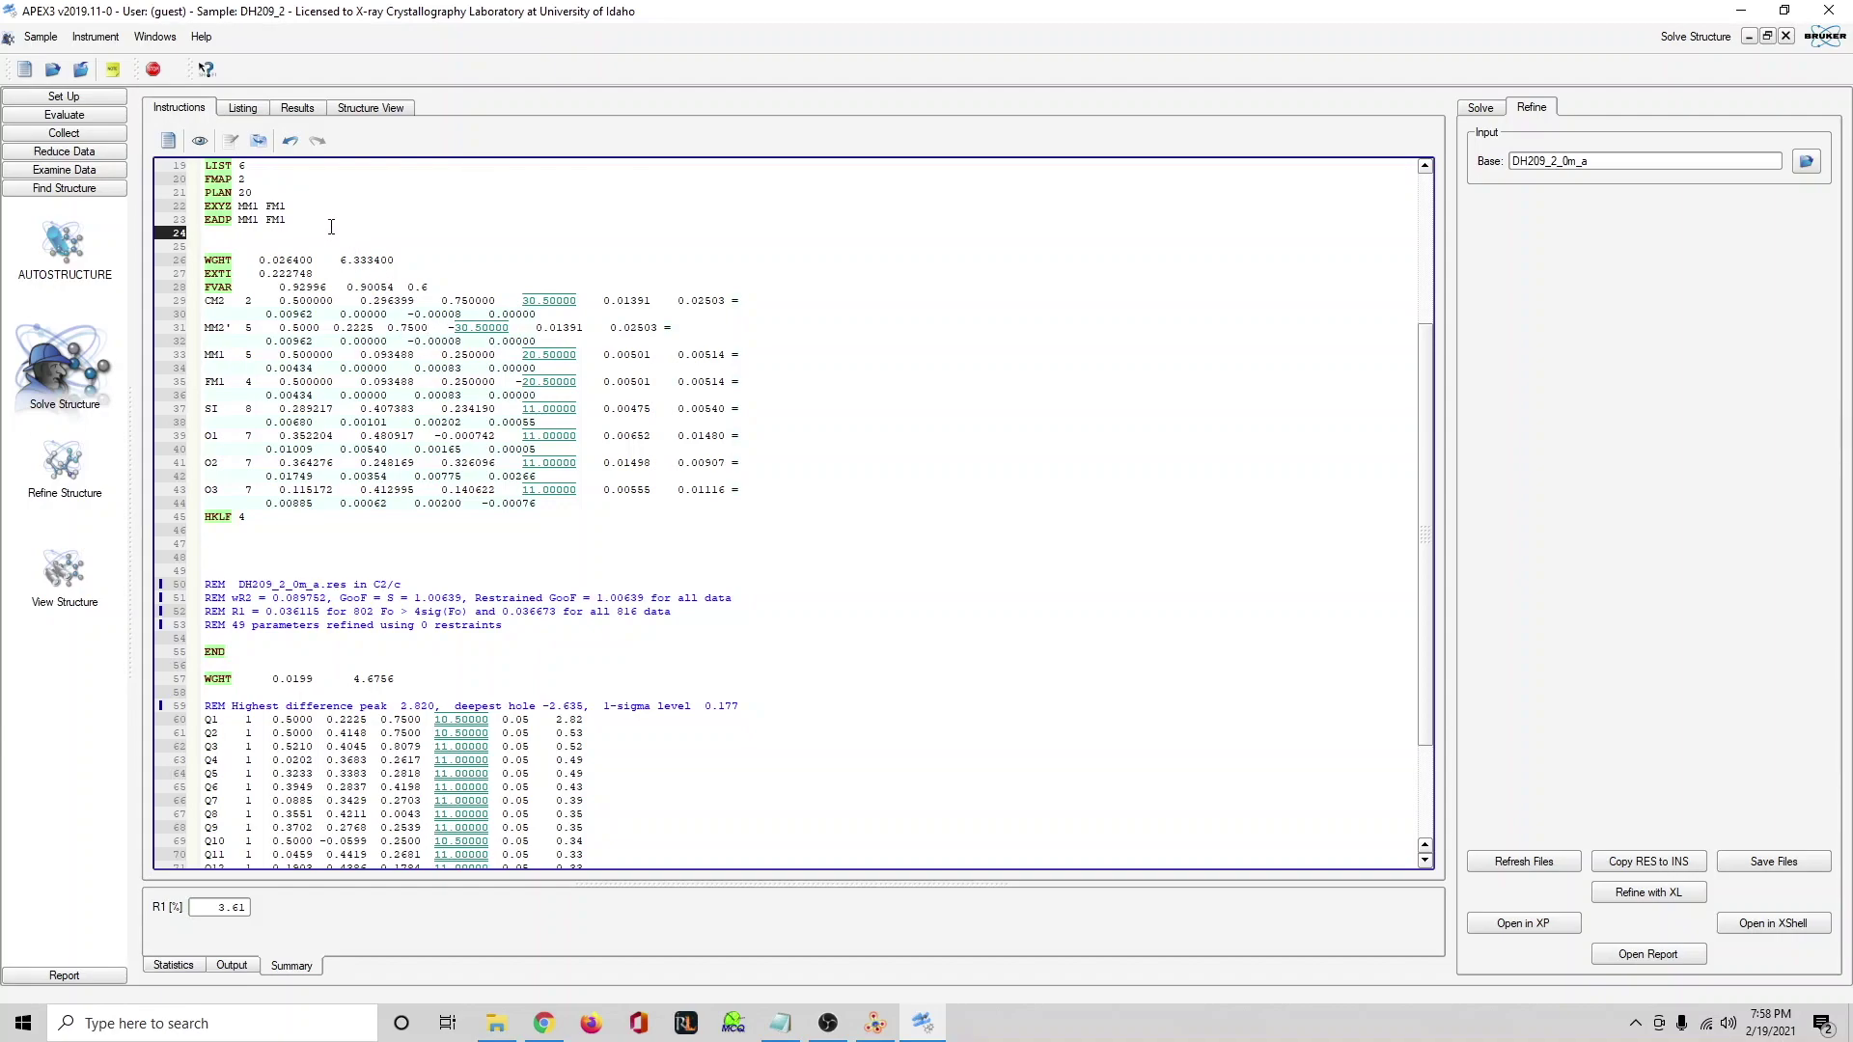
Add an EADP CM2 MM2' instruction on the empty line below EADP MM1 FM1.
double_click(296, 220)
left_click_drag(295, 220, 199, 220)
left_click(224, 233)
key("ctrl+v")
left_click_drag(252, 234, 240, 234)
double_click(246, 234)
type("CM2")
key("Right")
key("Delete")
type("M")
Refine the structure with XL and copy the RES results to INS.
left_click(1648, 891)
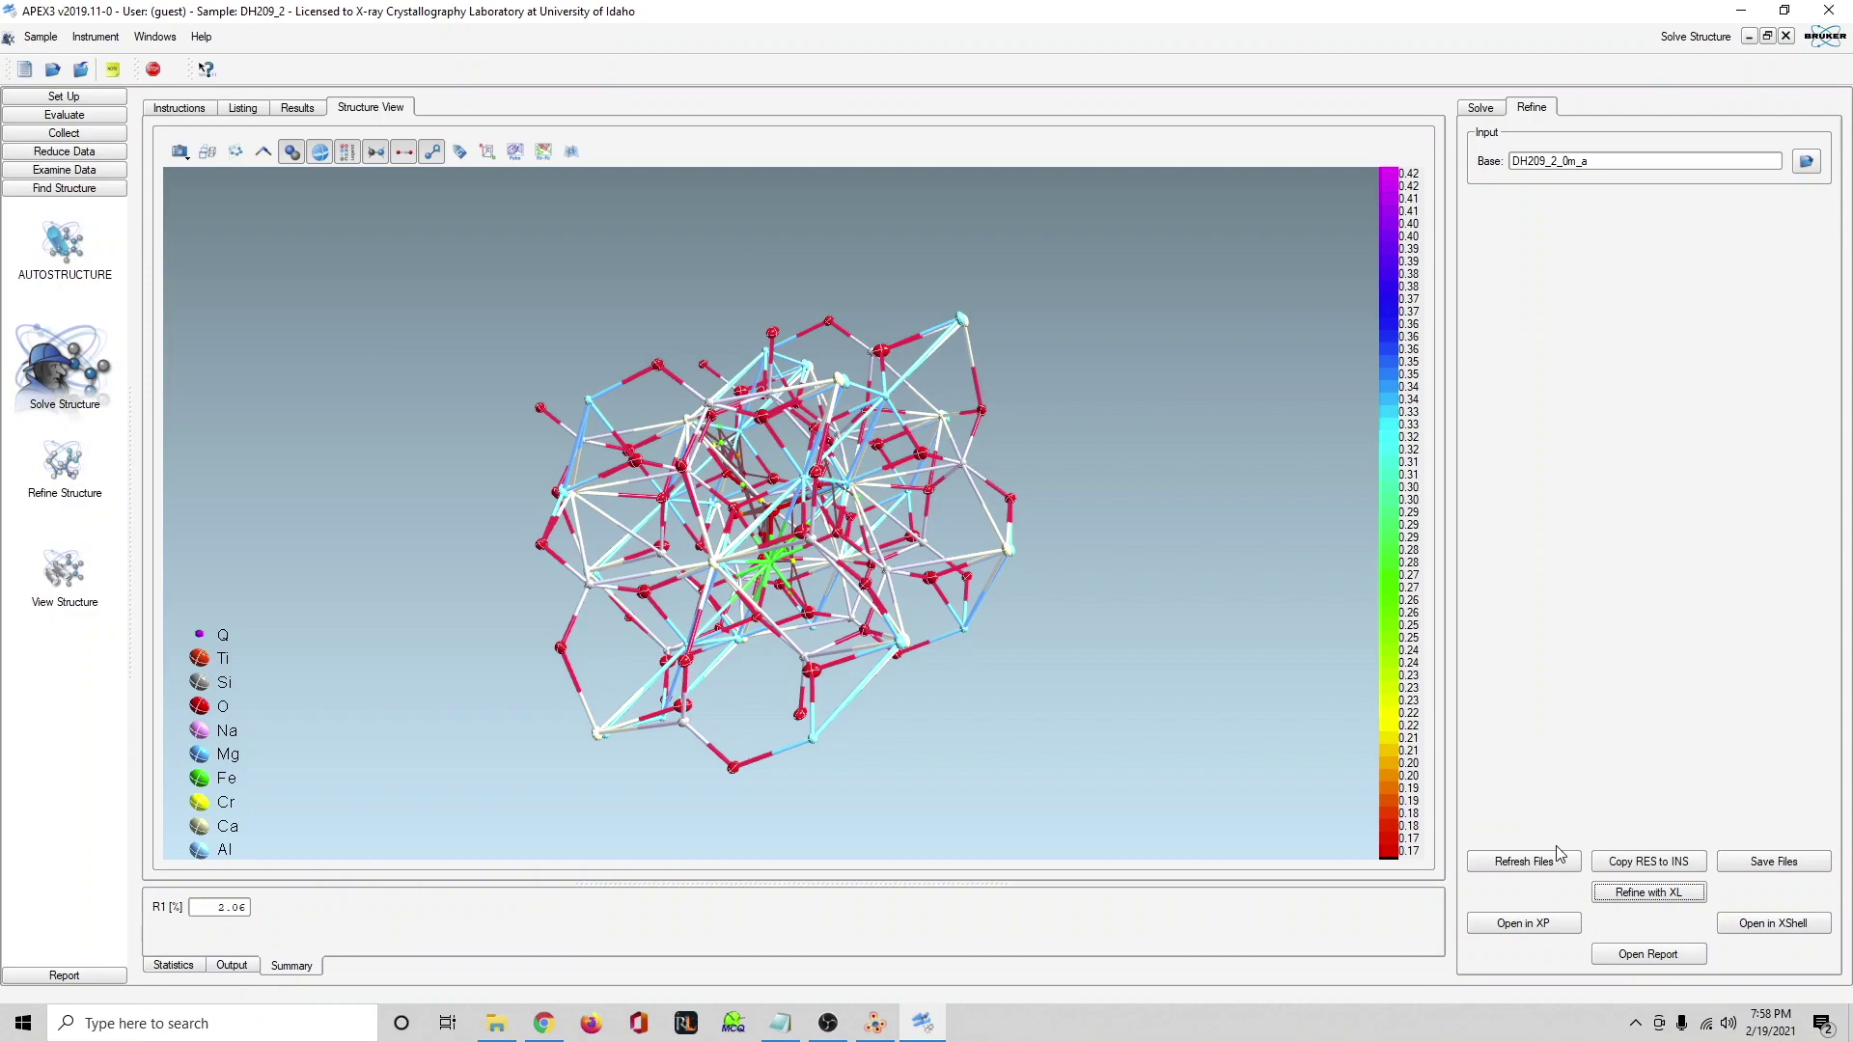
left_click(1646, 862)
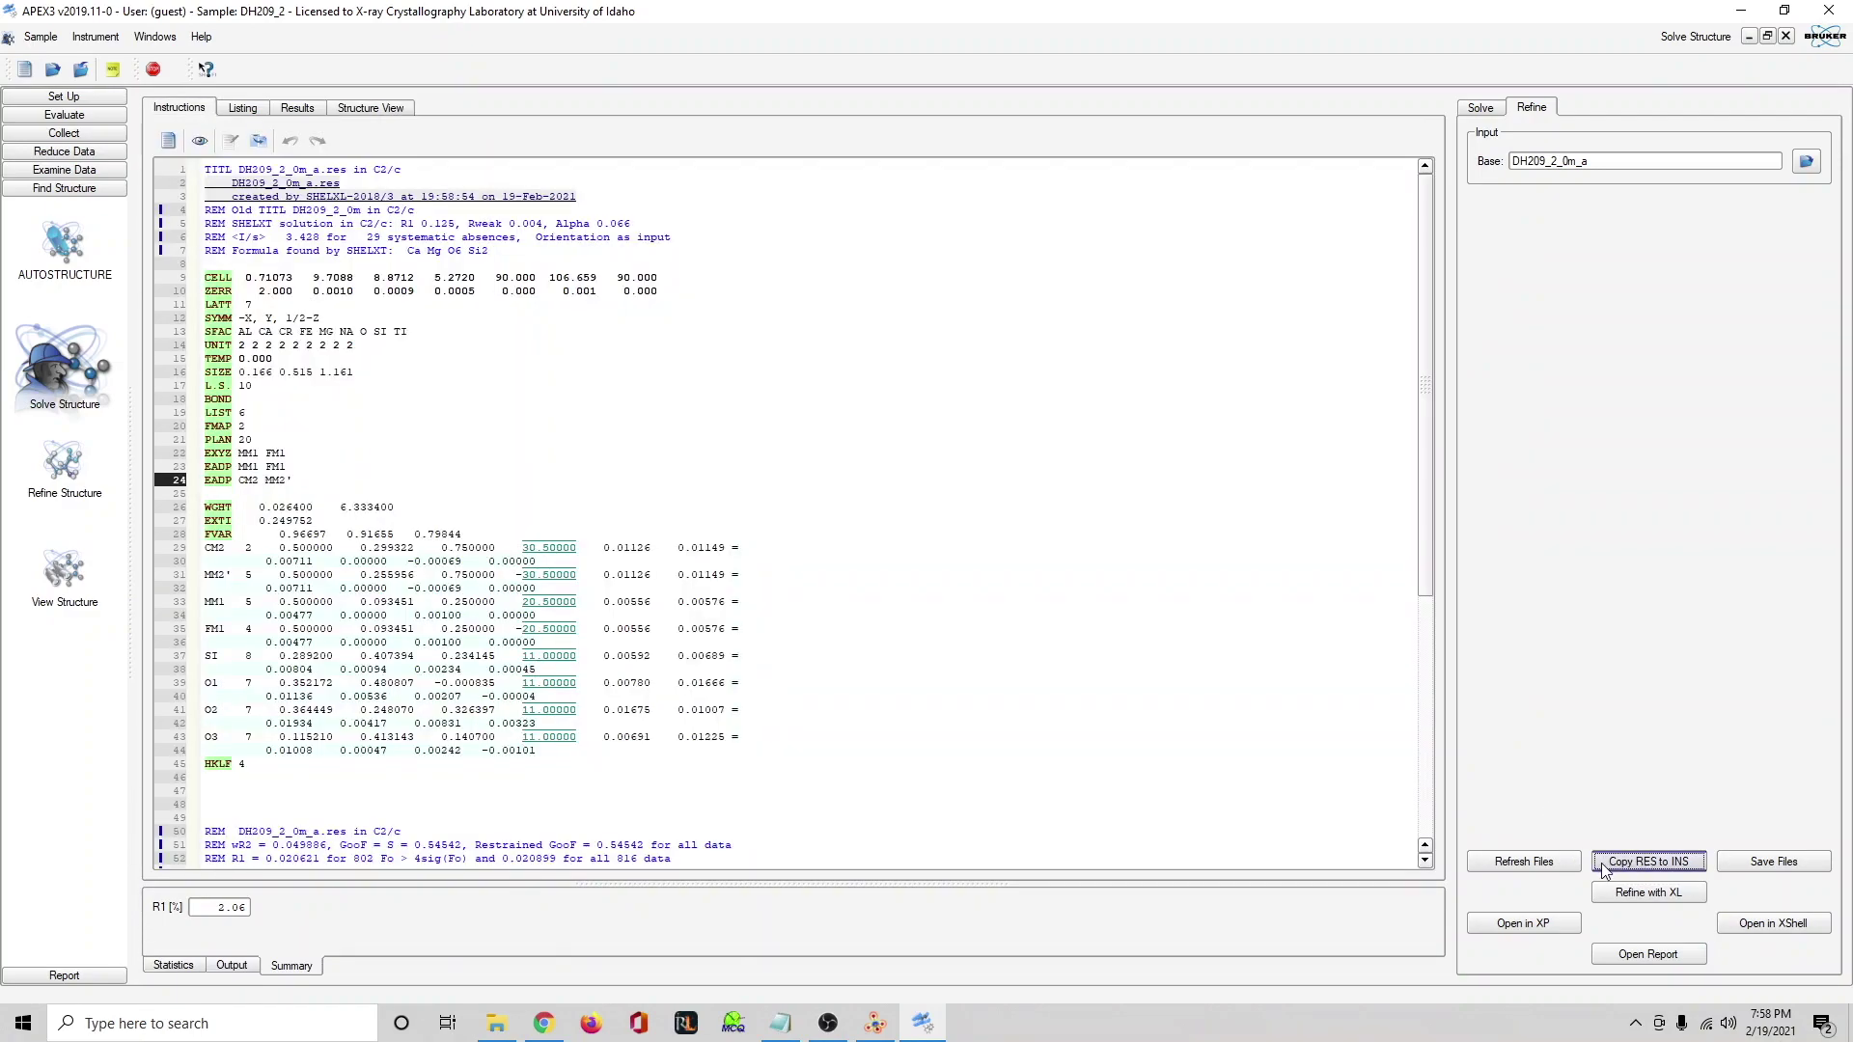
left_click(235, 908)
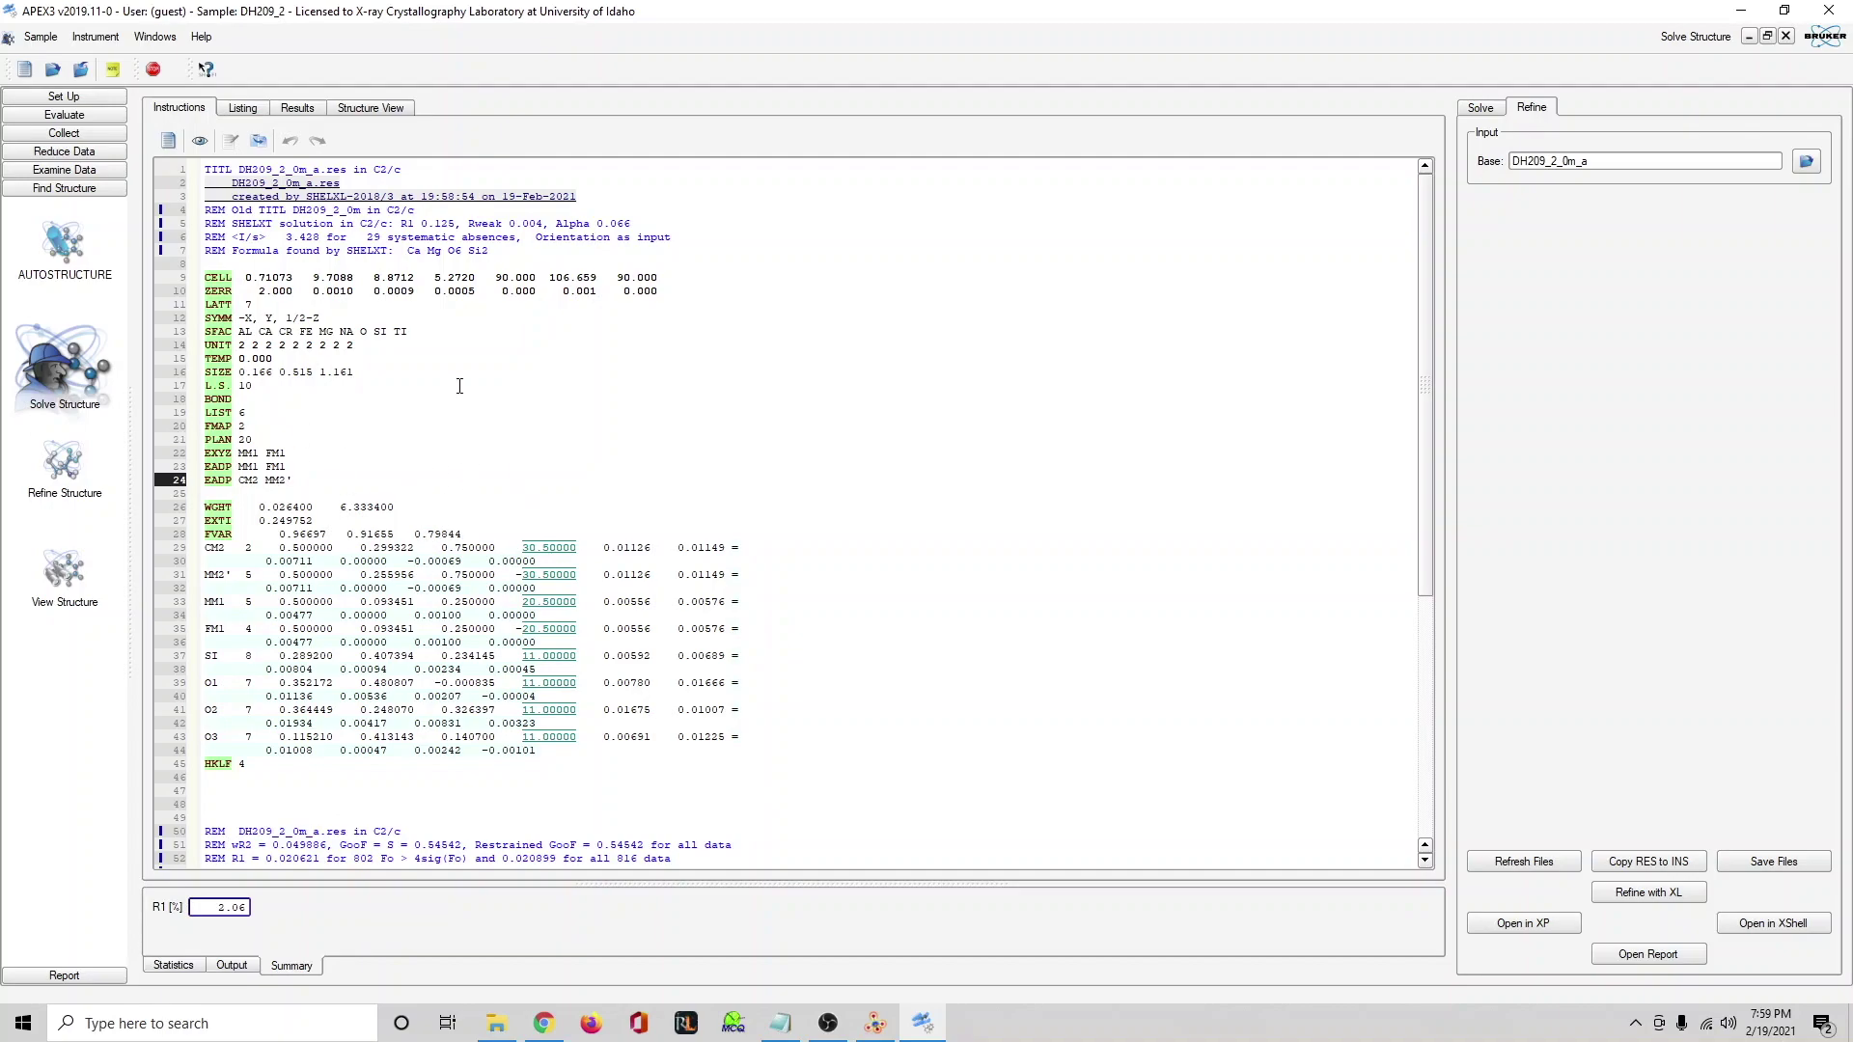
Replace the WGHT instruction with the suggested 0.0206 0.9284, and refine again with XL, copying the RES results to INS.
scroll(454, 383, "down", 5)
scroll(396, 386, "up", 5)
scroll(374, 458, "down", 5)
left_click_drag(398, 720, 191, 725)
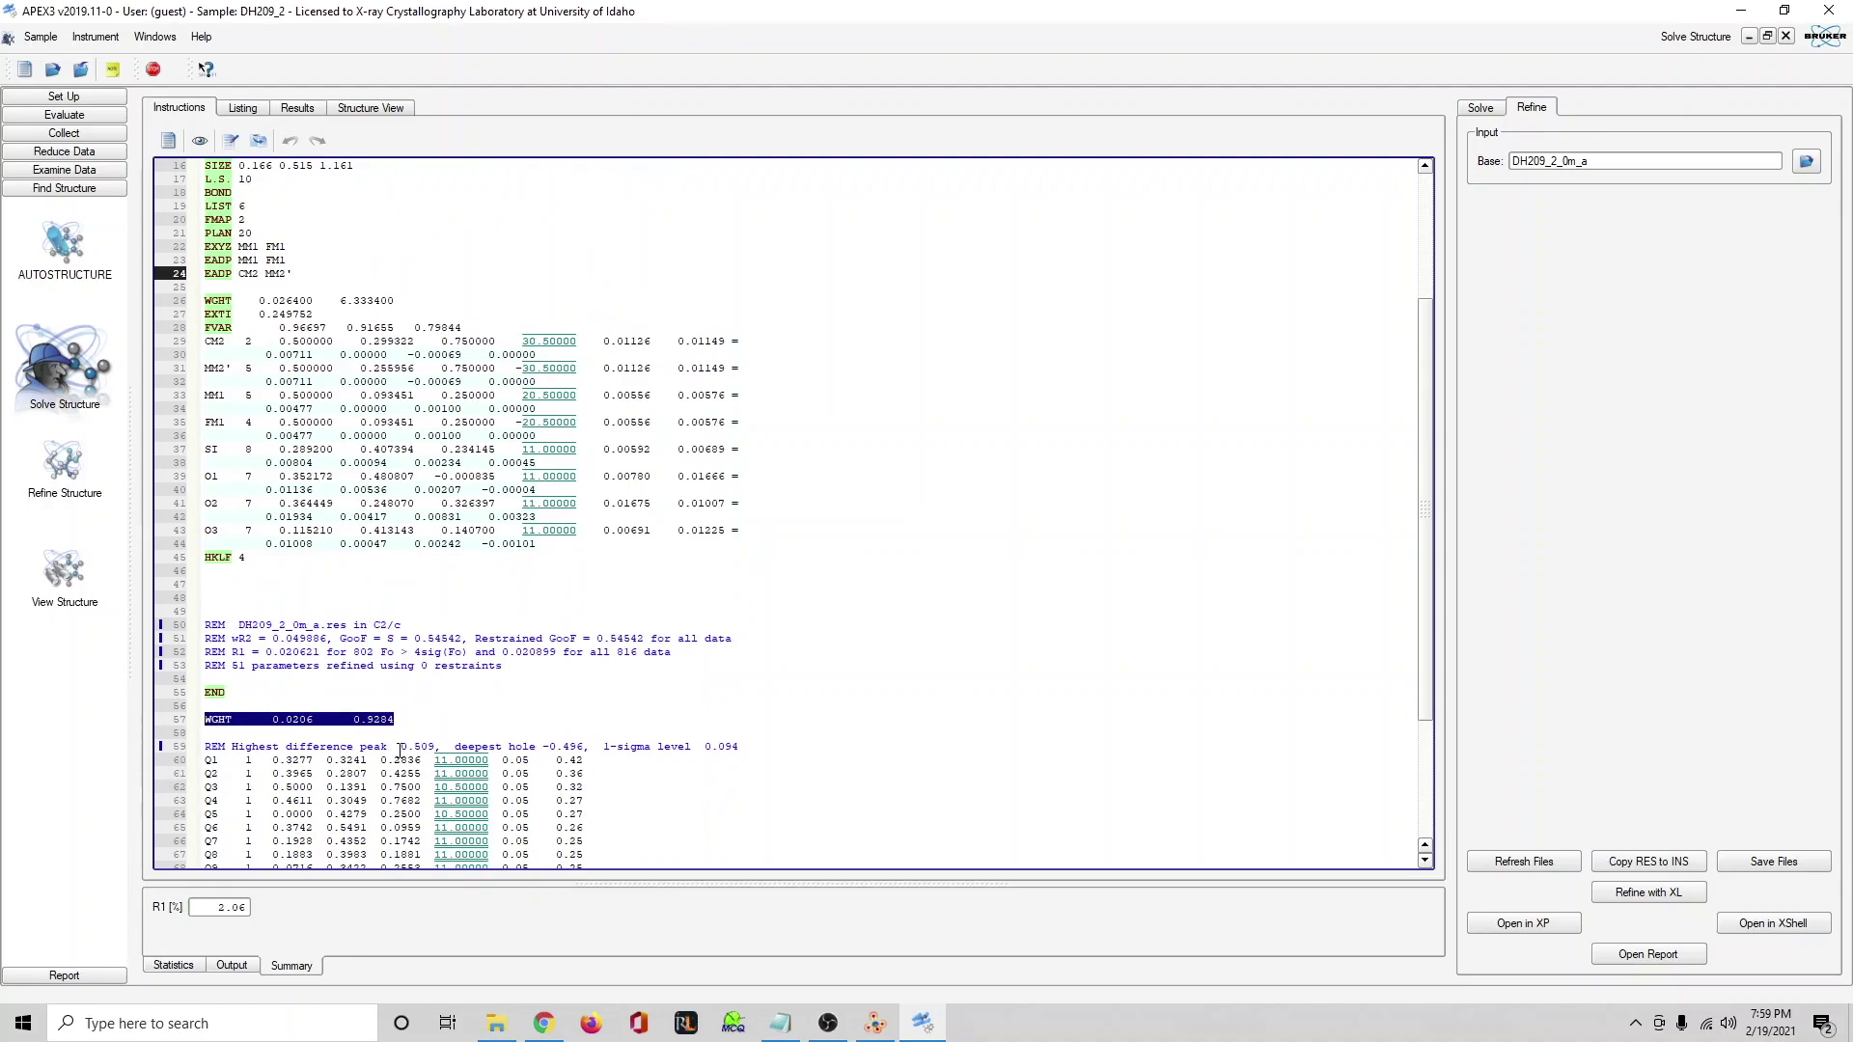
left_click_drag(401, 306, 199, 302)
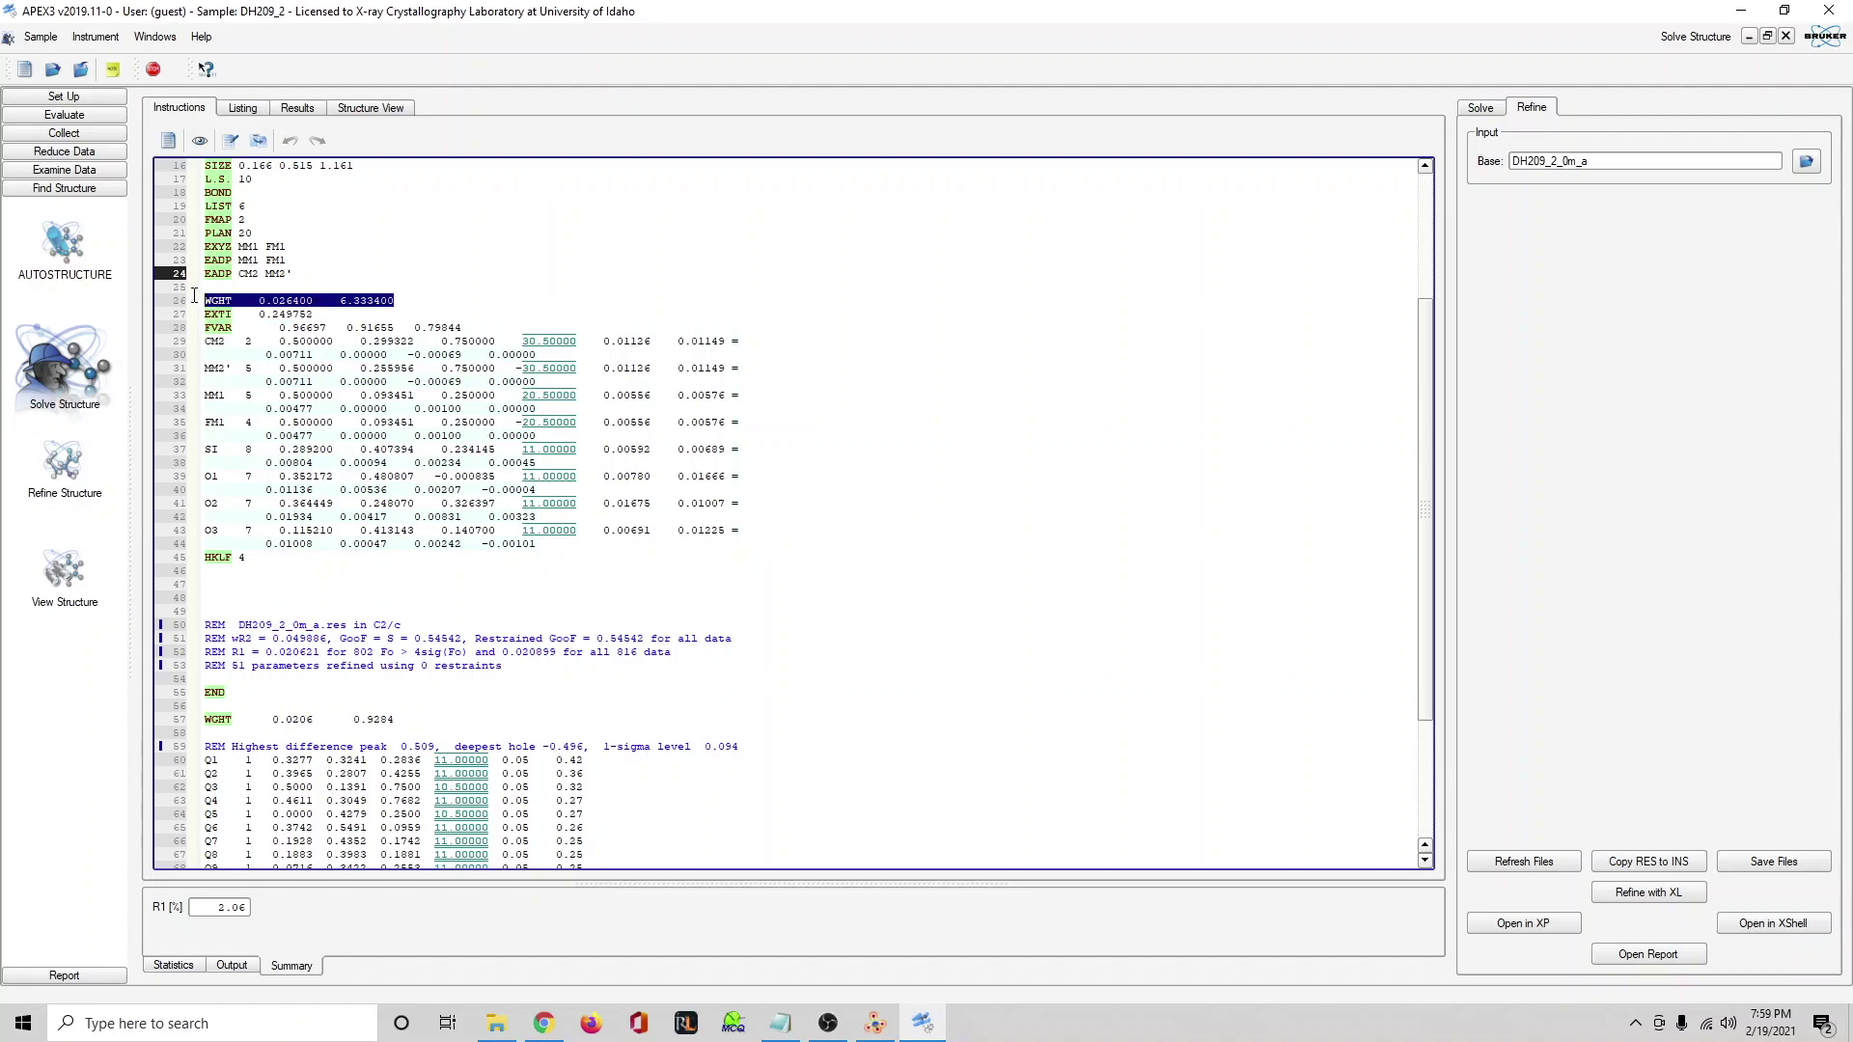
key("ctrl+v")
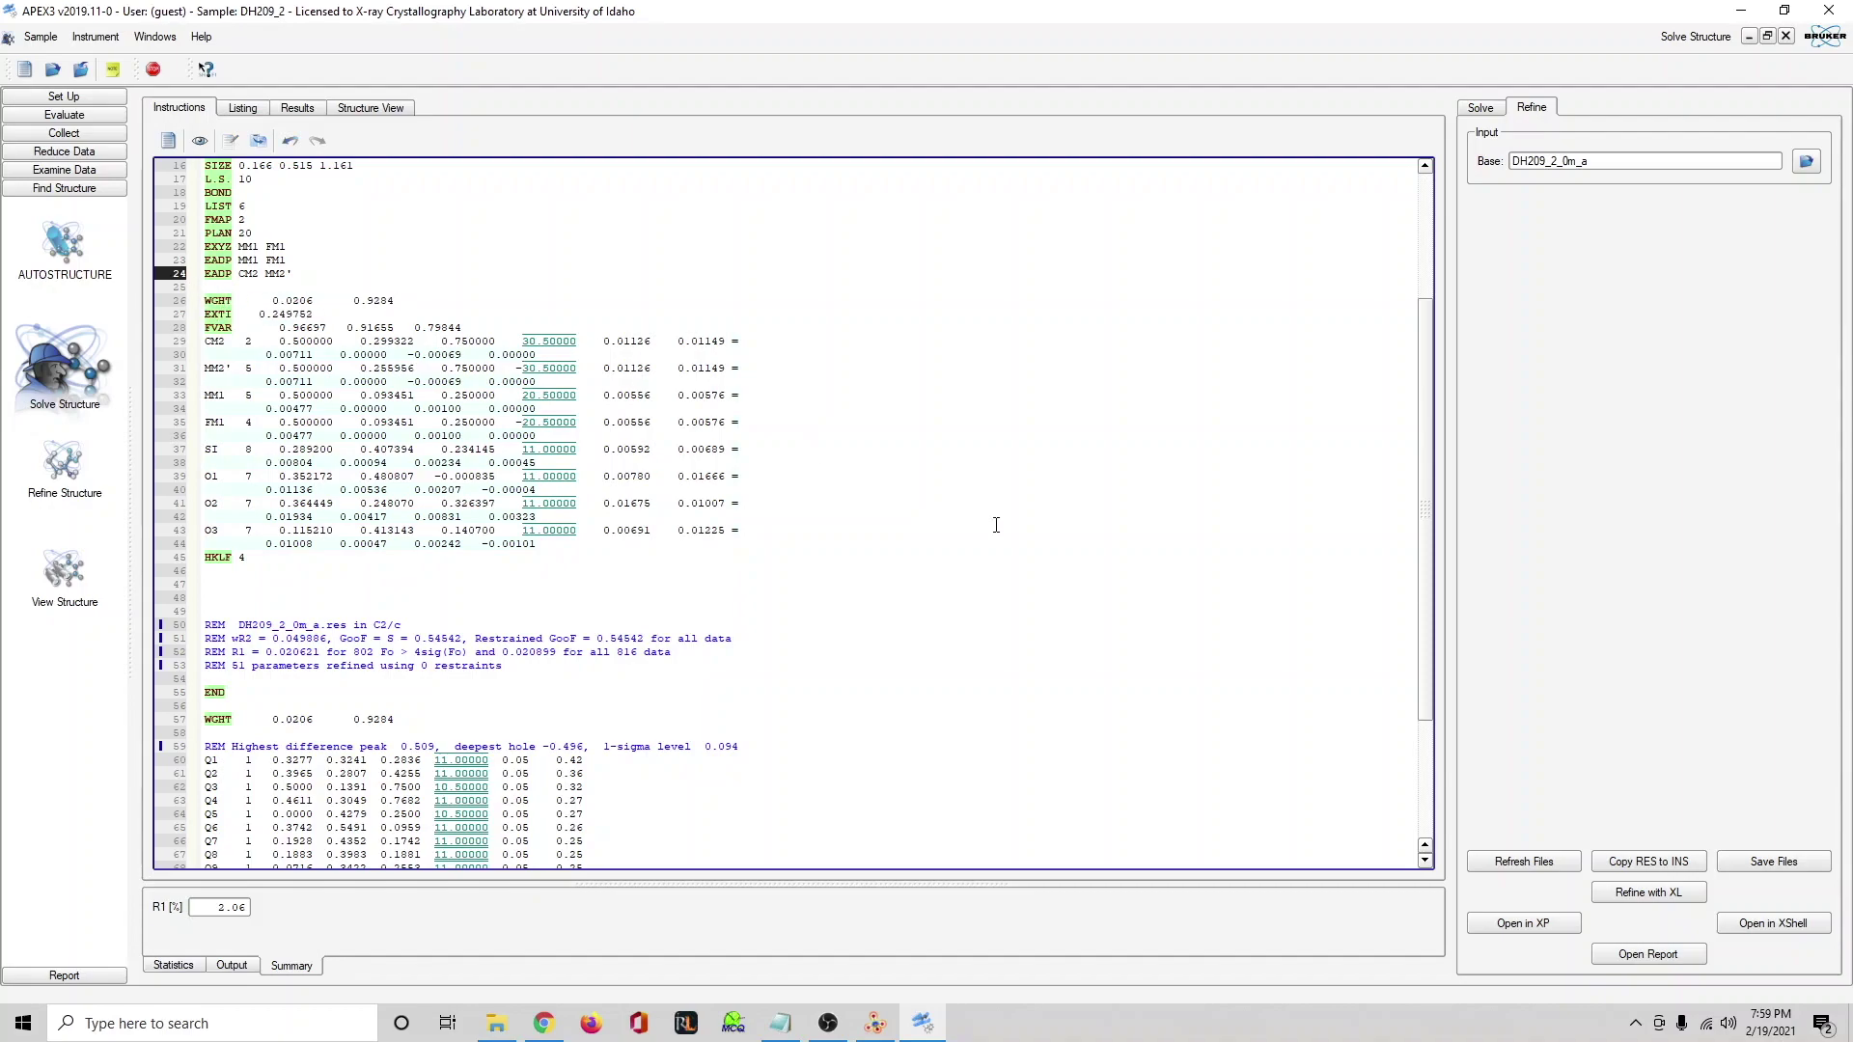
left_click(1667, 892)
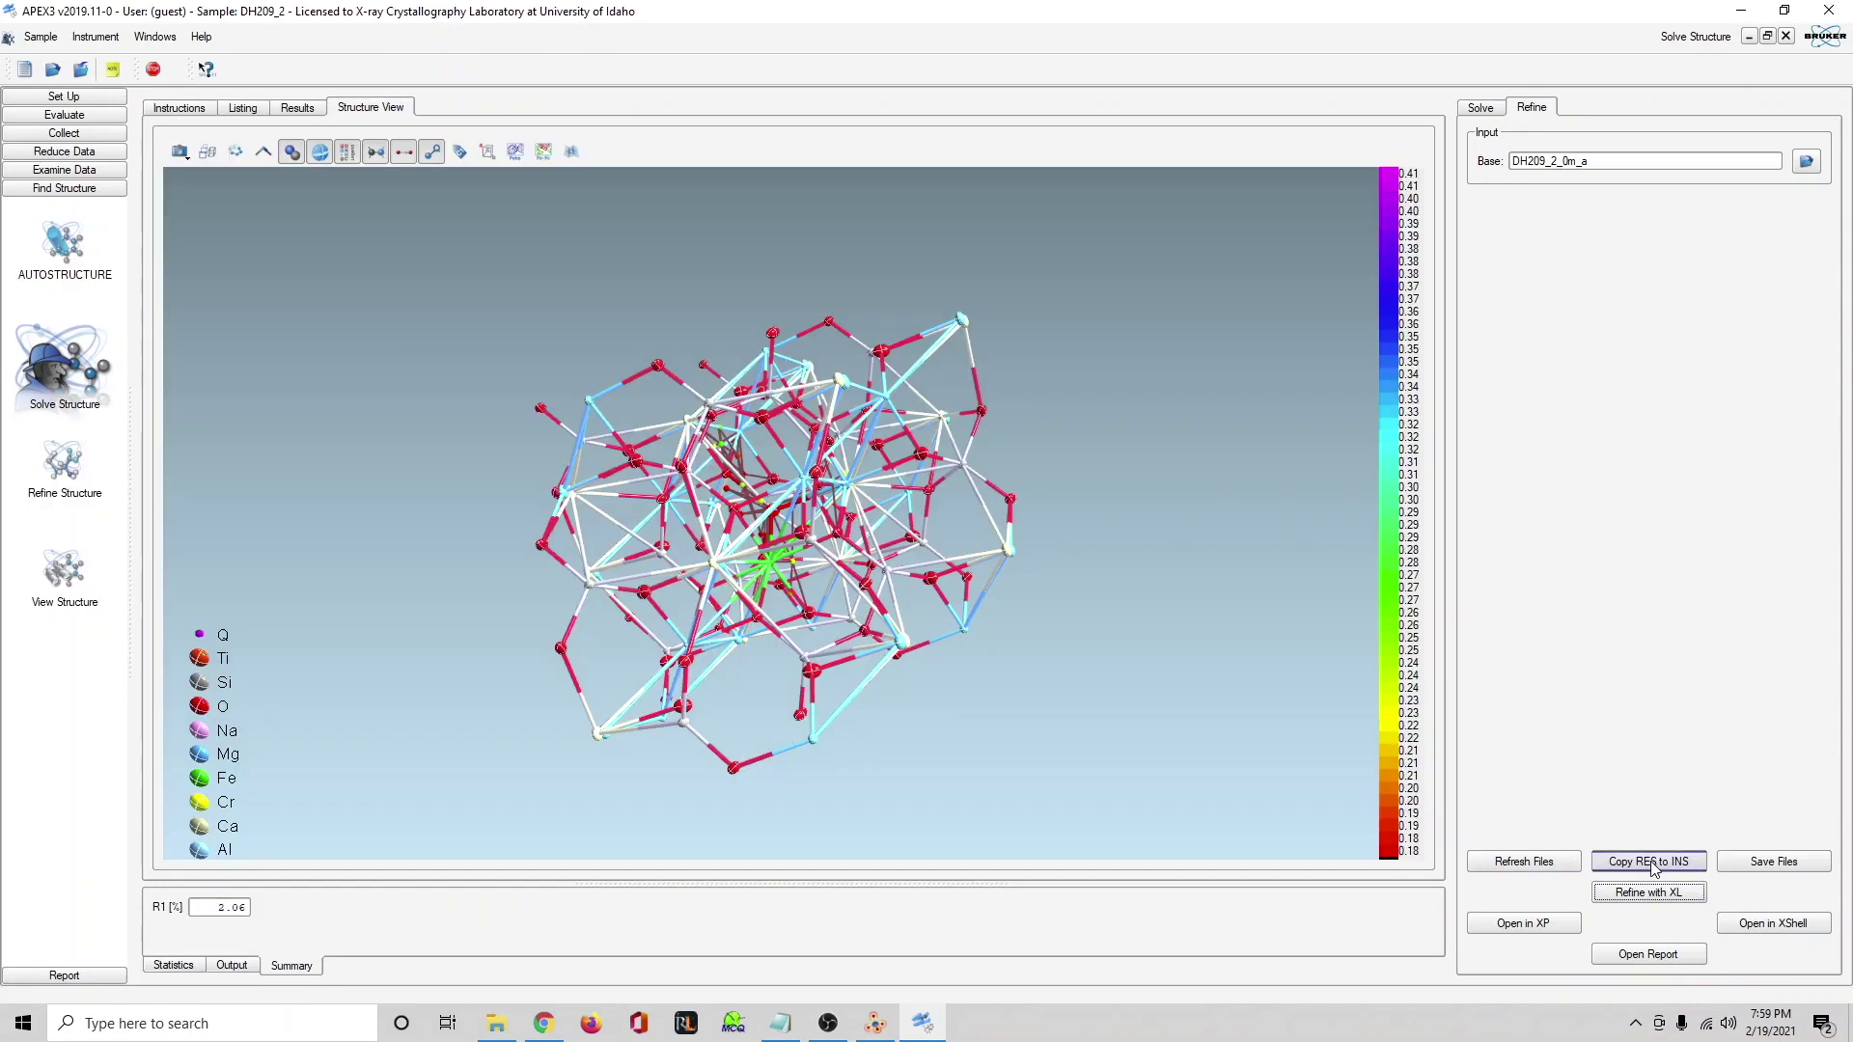
left_click(1650, 862)
Update the WGHT instruction to the suggested 0.0211 0.8878 and rerun the XL refinement, copying the RES results to INS.
scroll(814, 778, "down", 3)
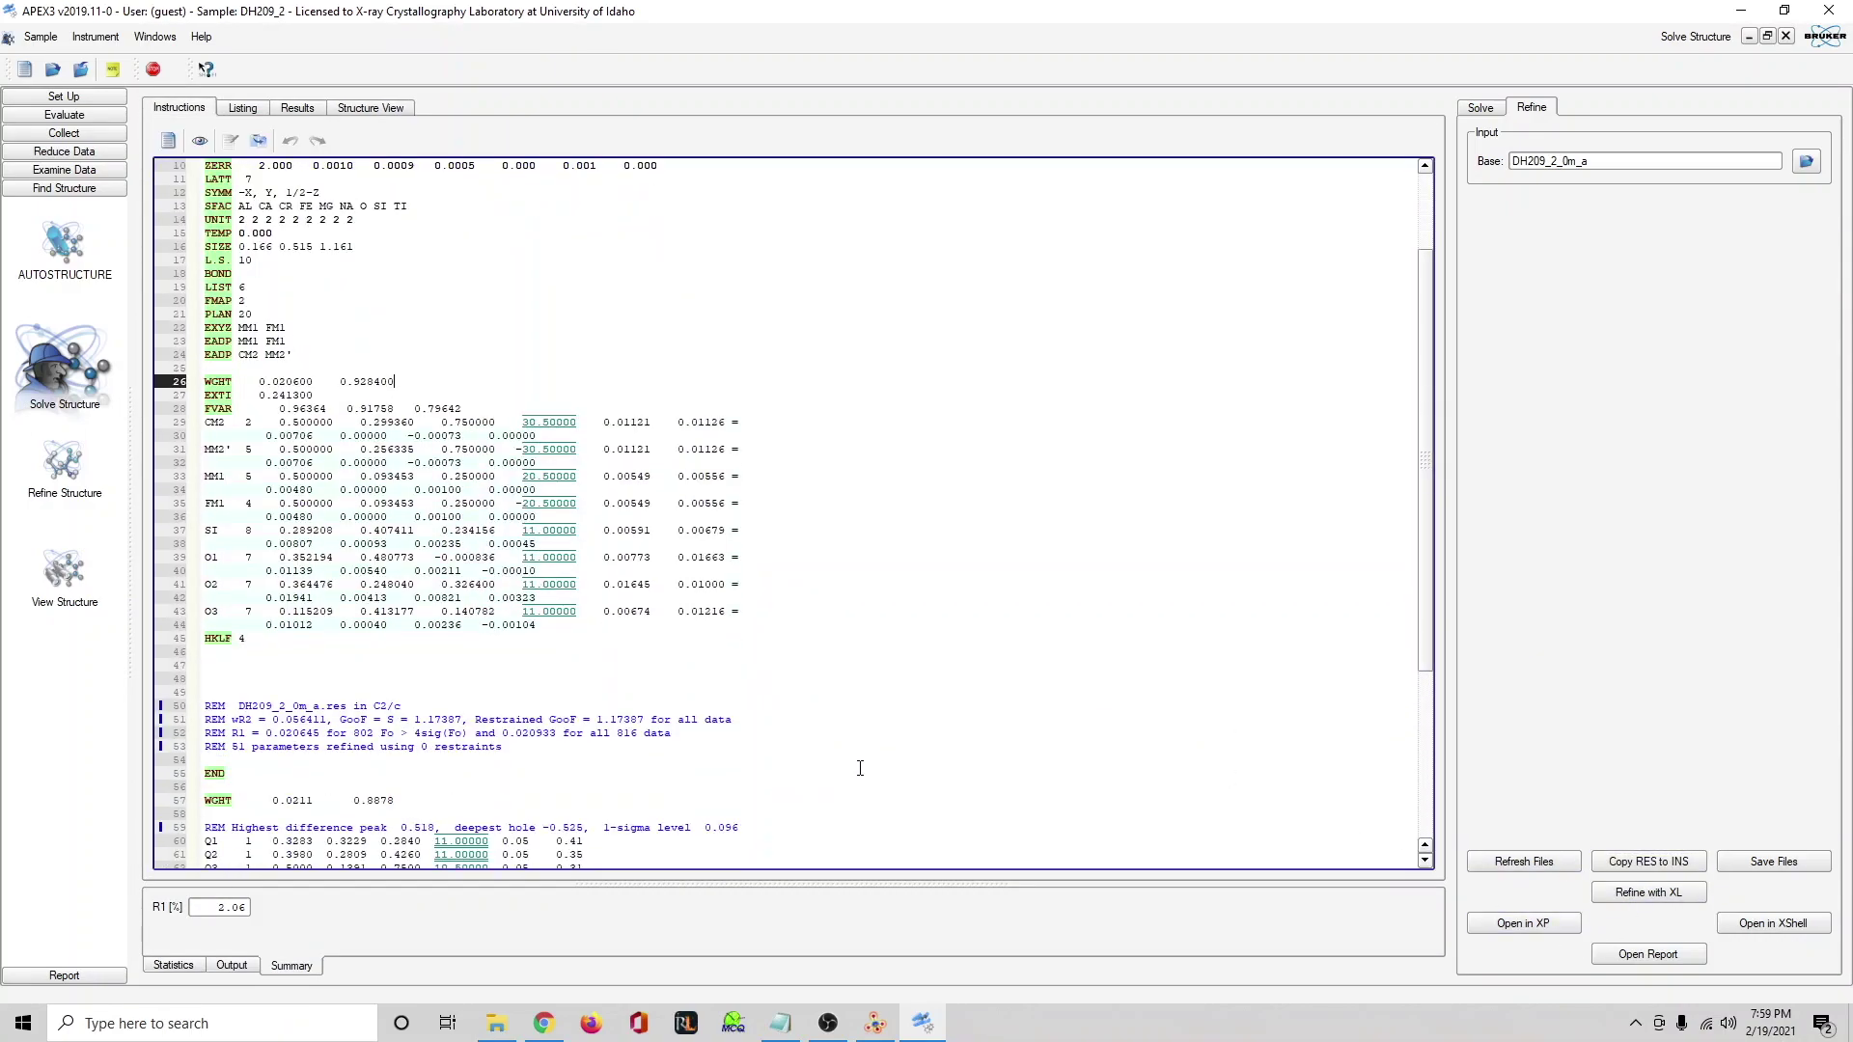
scroll(566, 503, "down", 1)
scroll(587, 543, "down", 1)
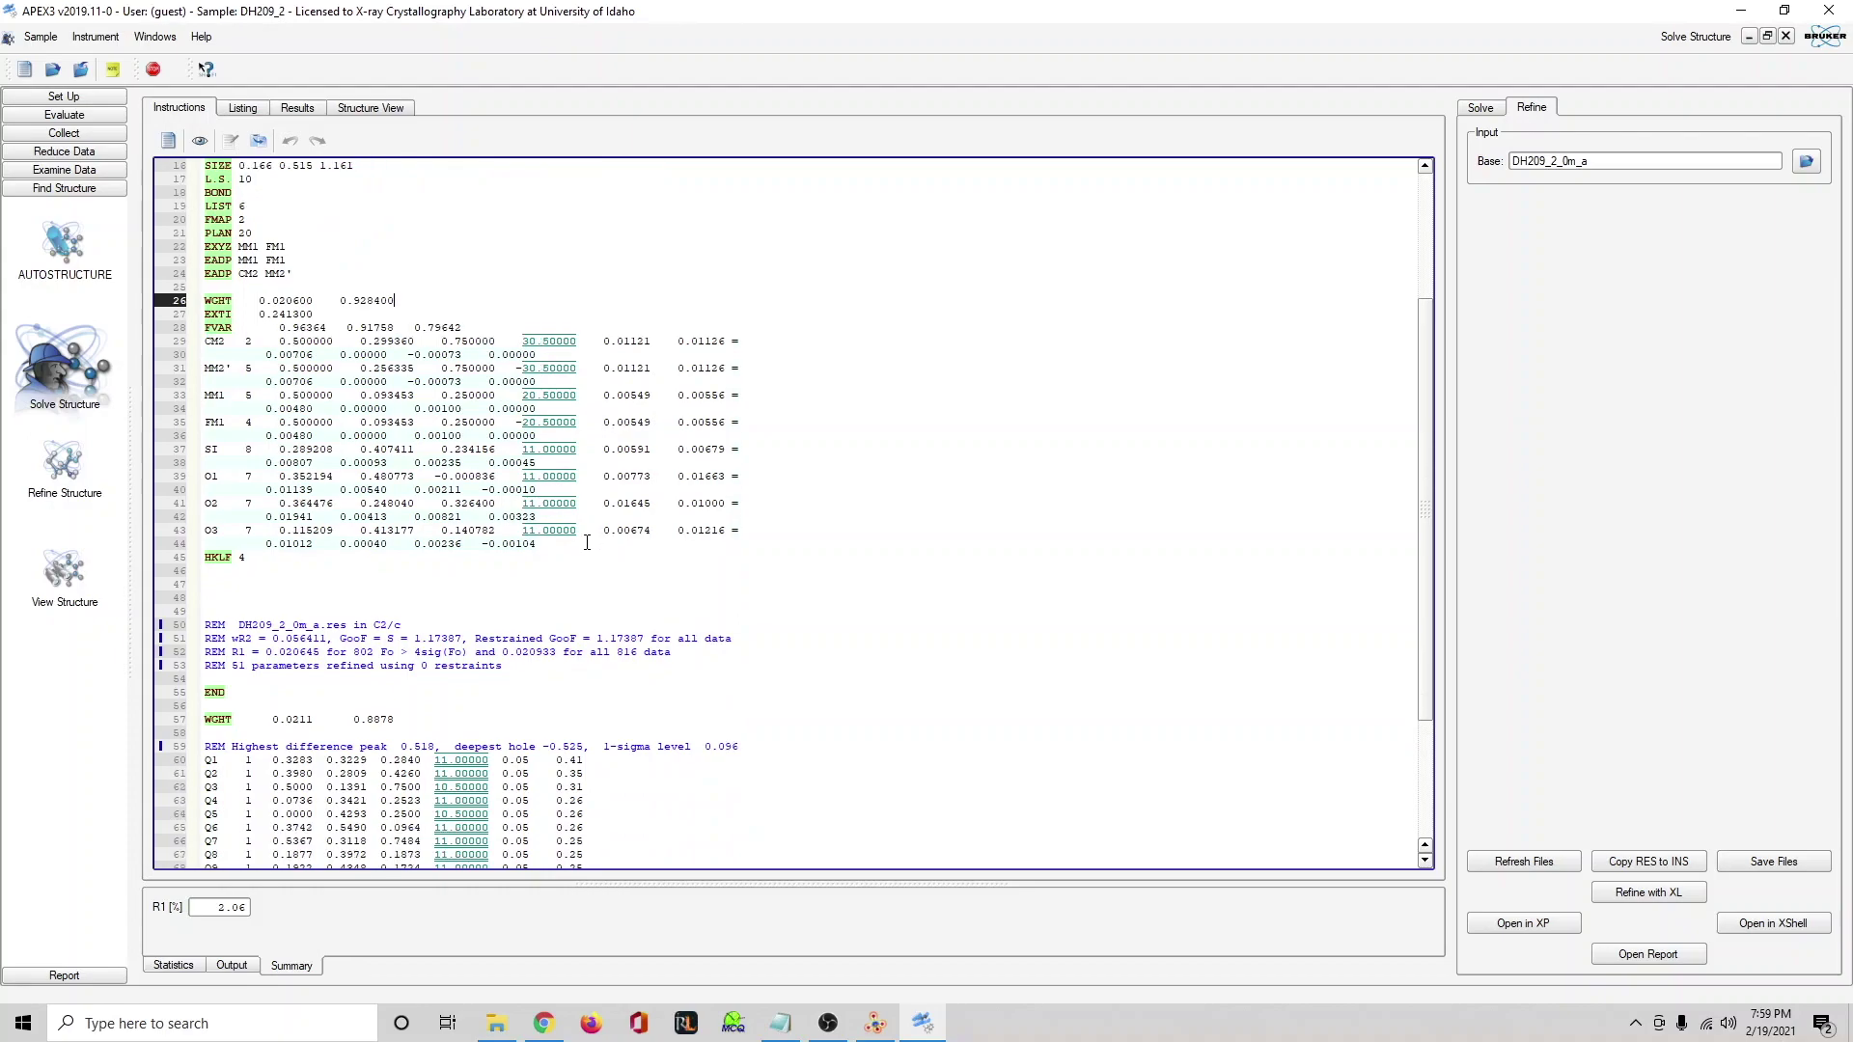
left_click_drag(401, 720, 183, 739)
scroll(272, 761, "up", 5)
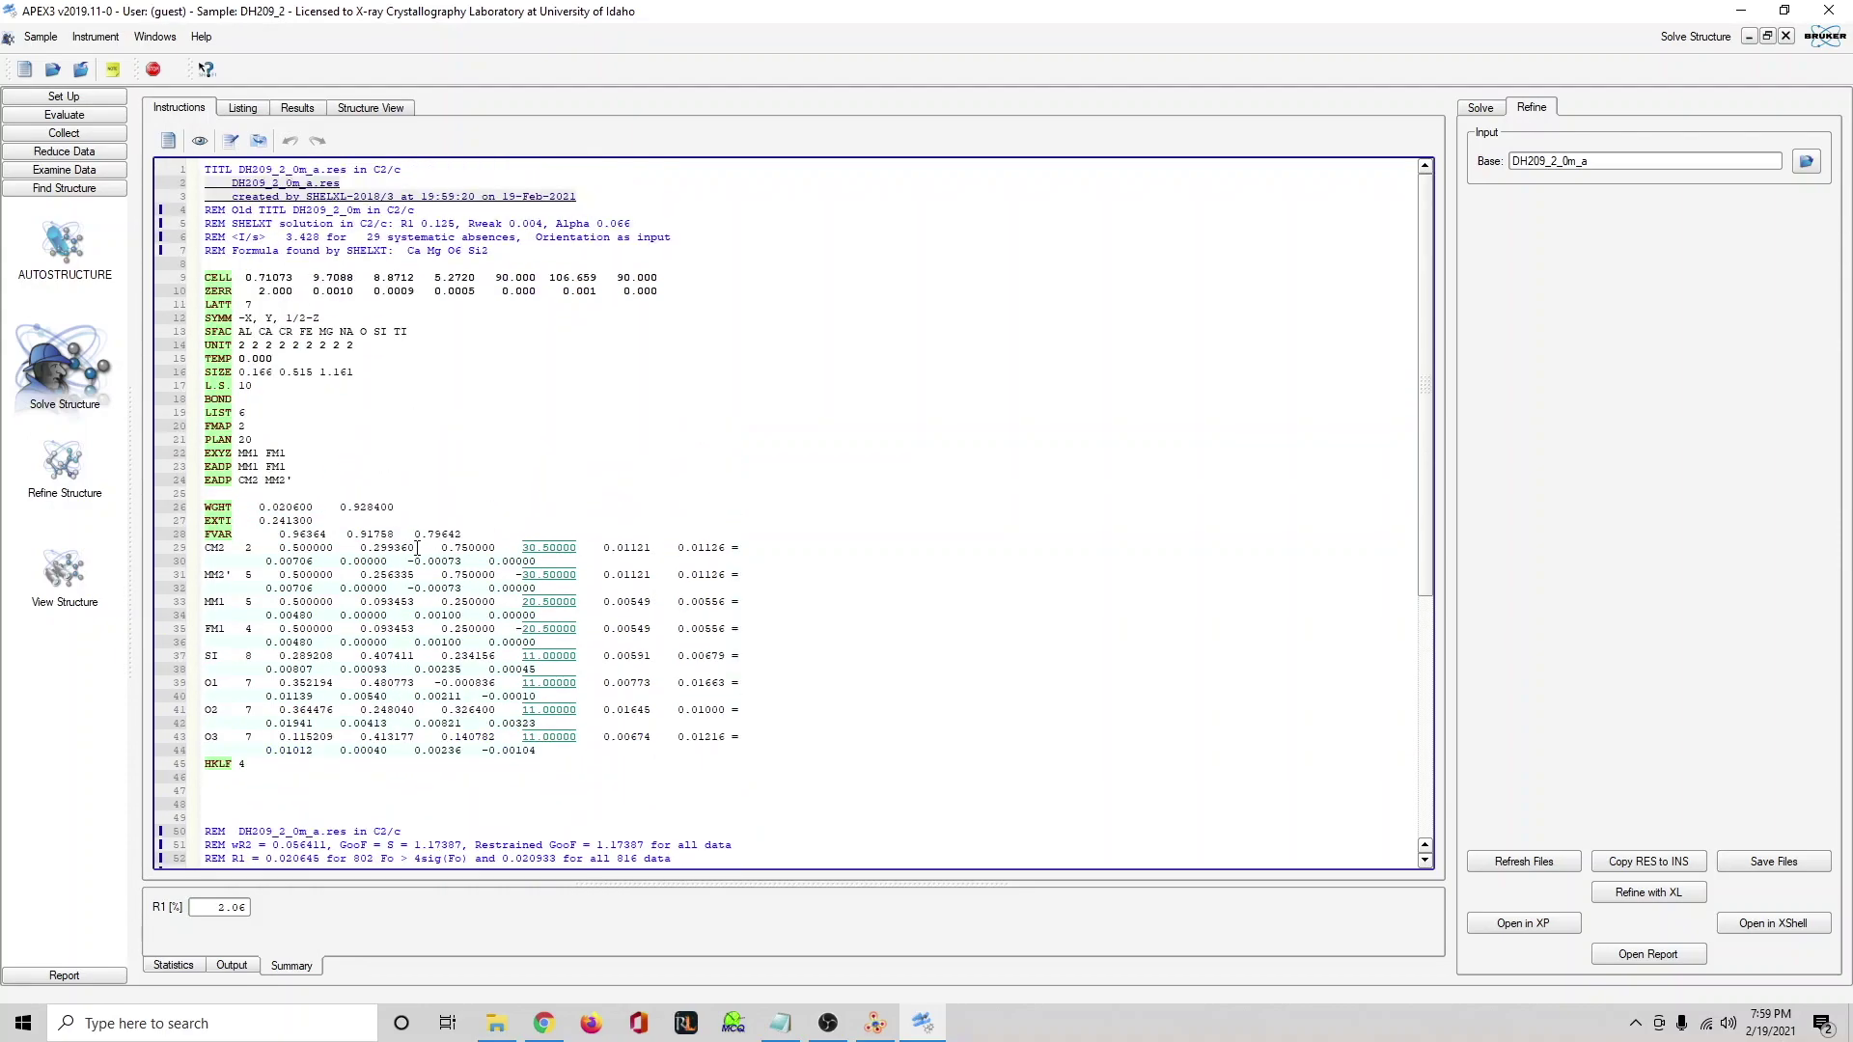
left_click_drag(394, 507, 196, 511)
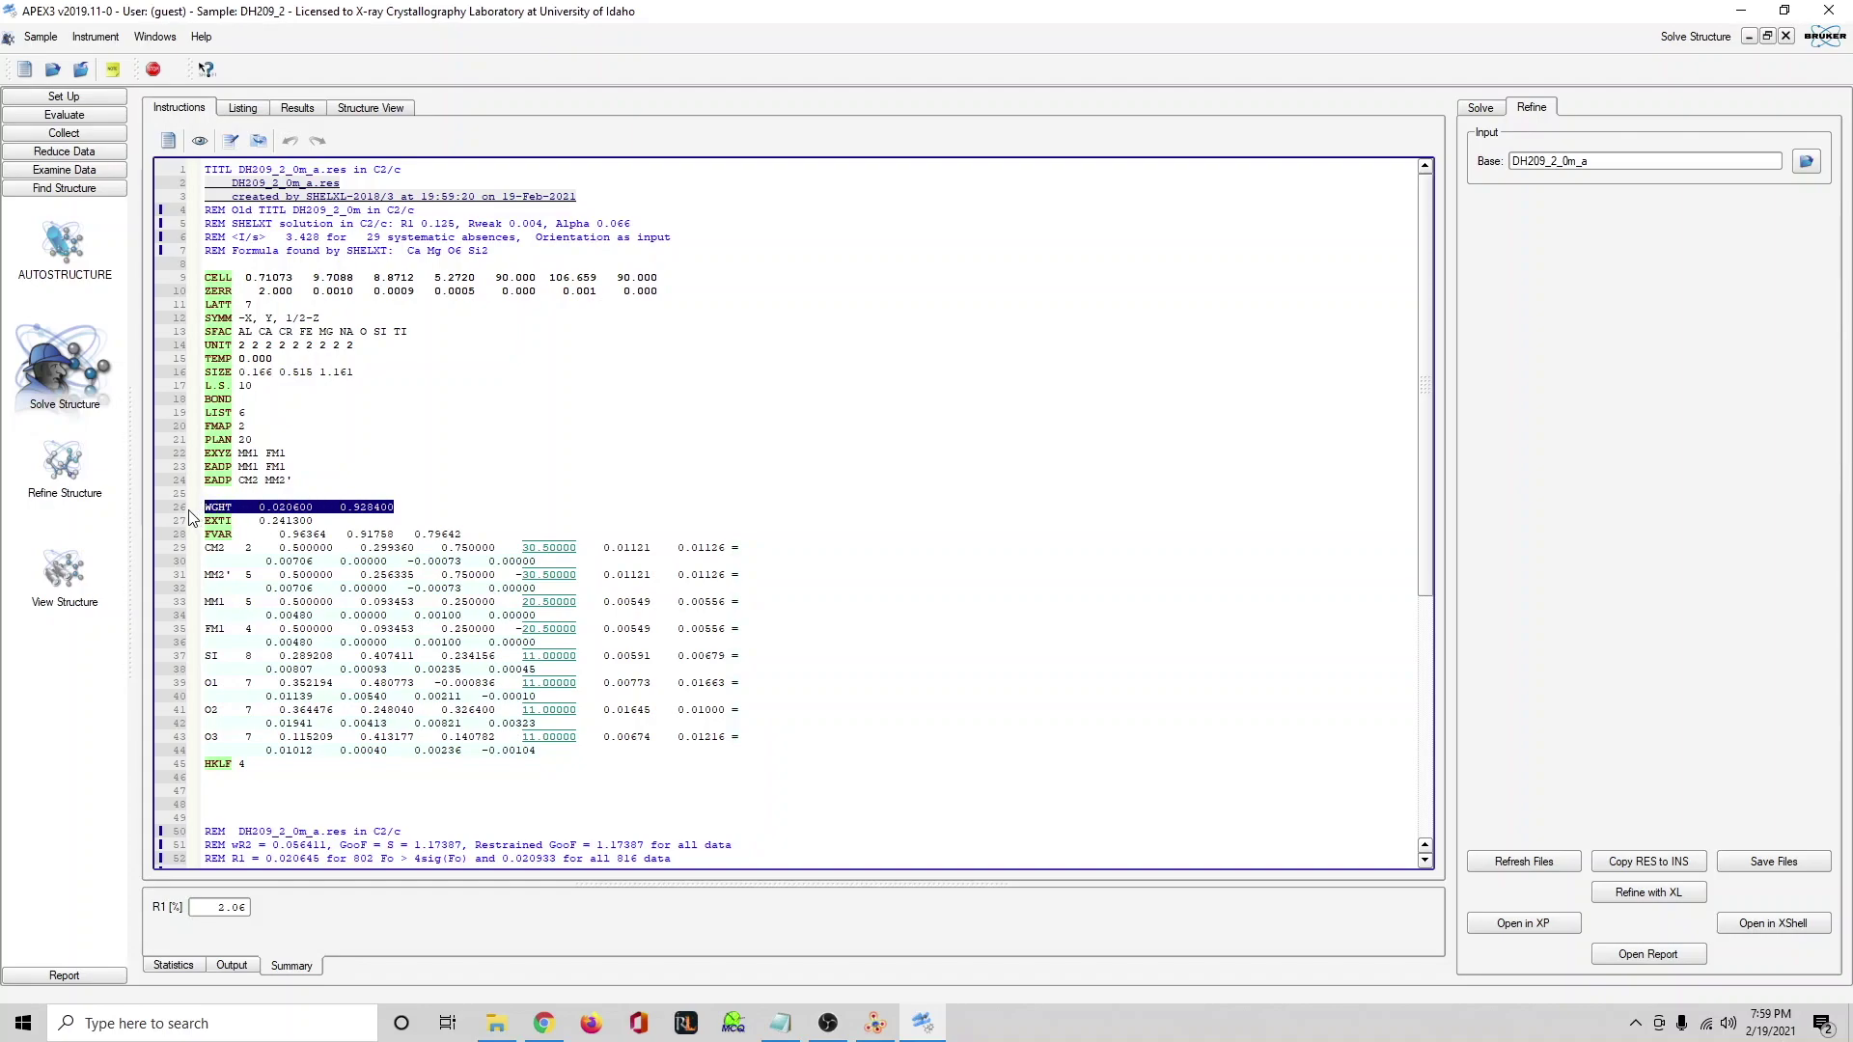
key("ctrl+v")
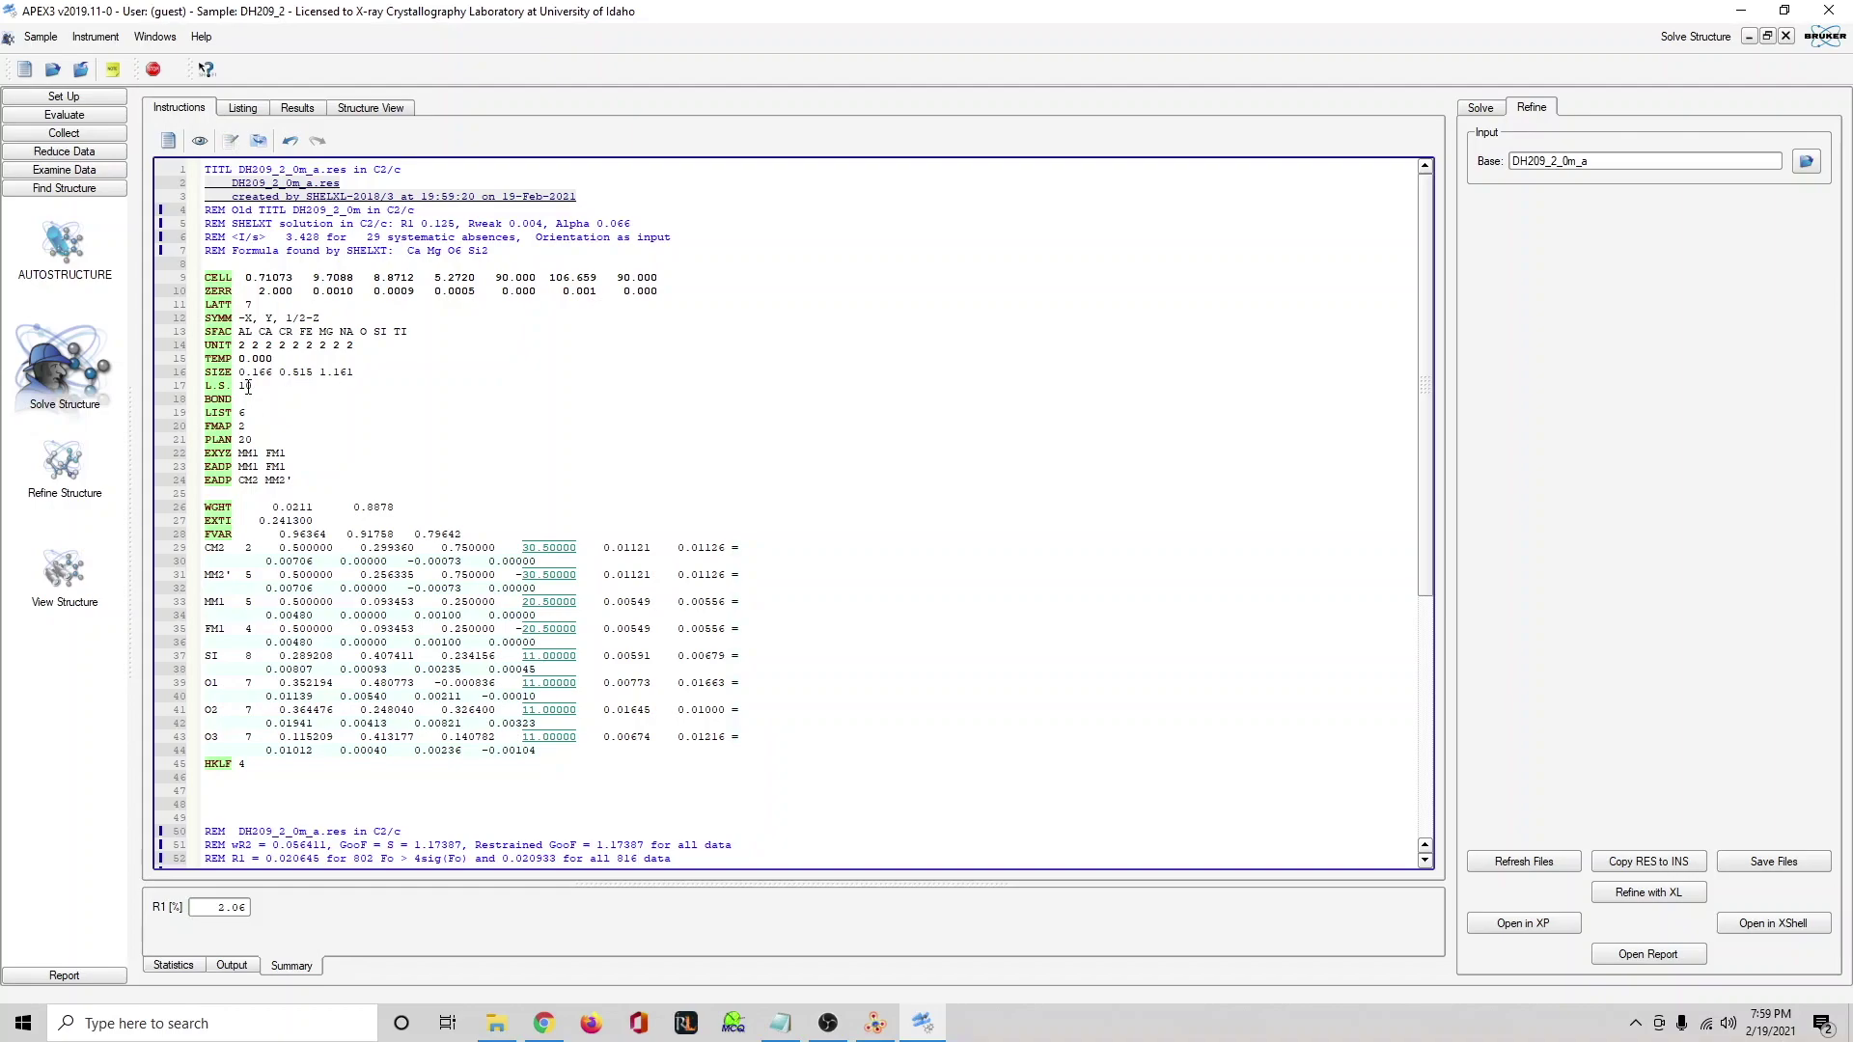
double_click(245, 386)
left_click(1133, 536)
left_click(1650, 894)
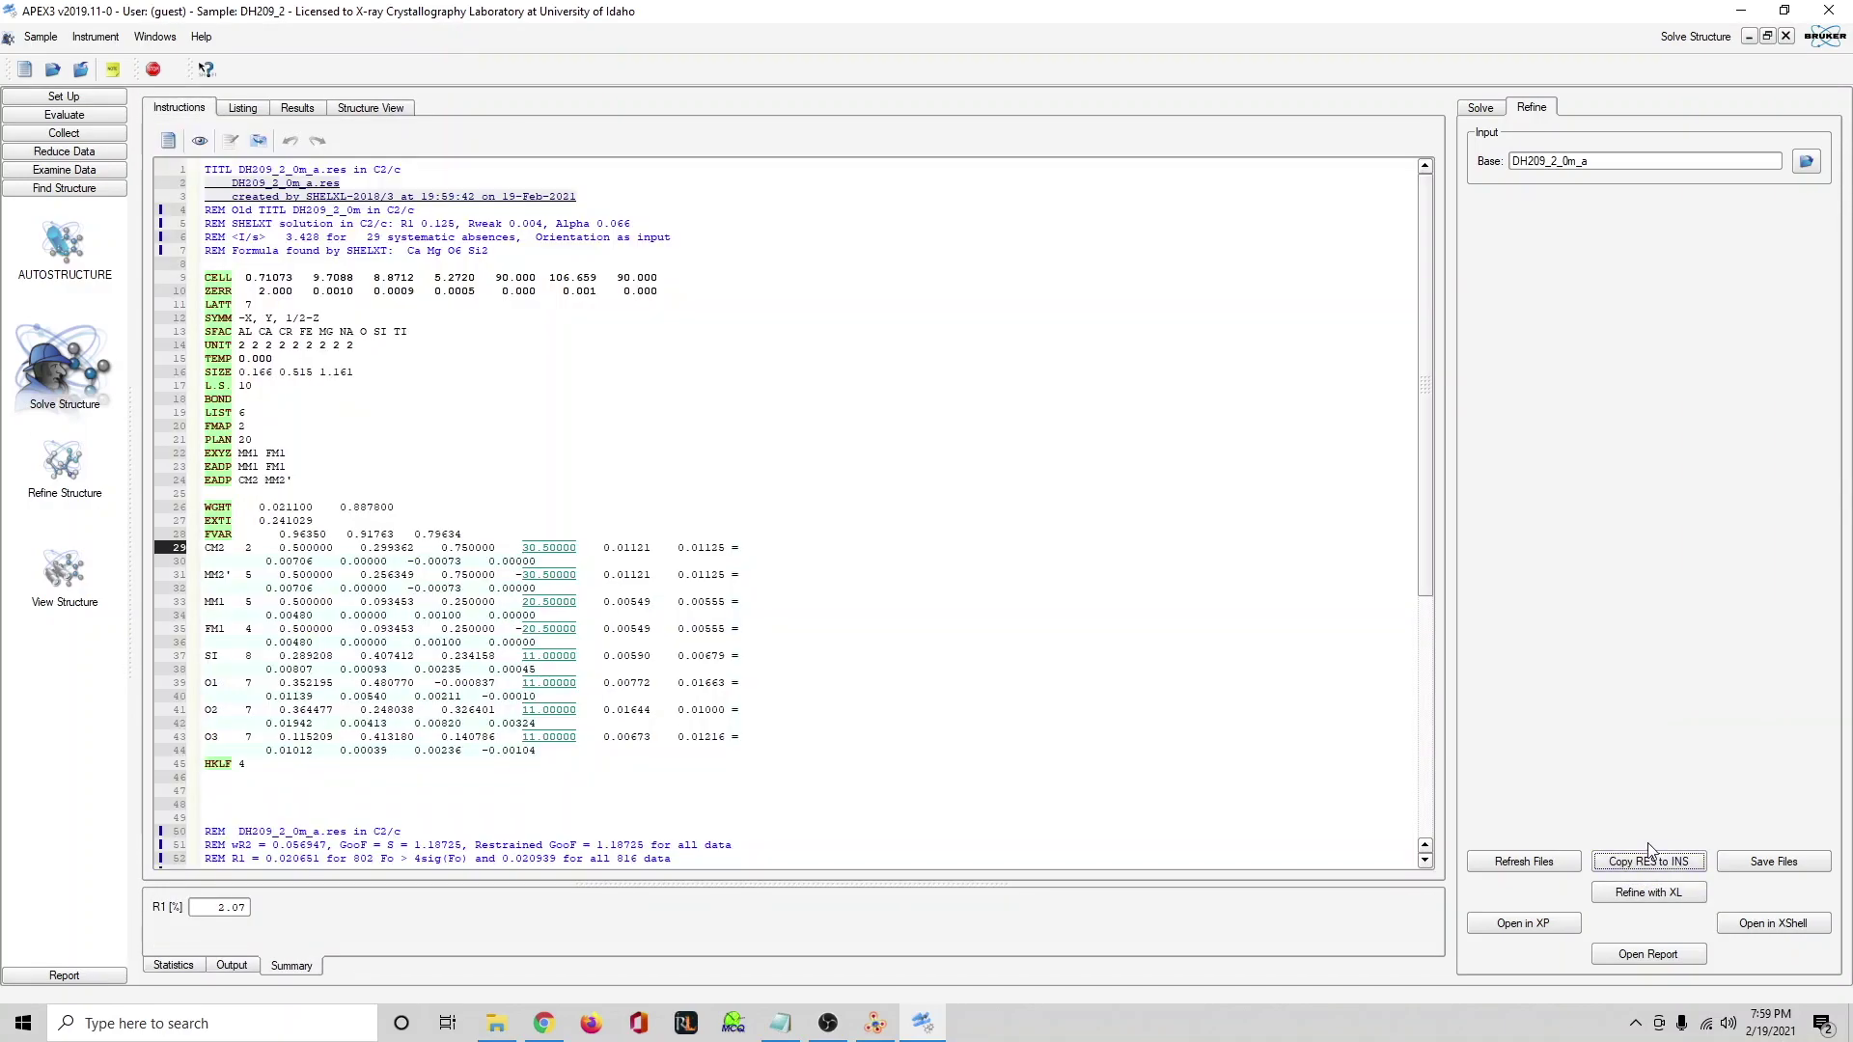
Review the third free variable in FVAR and the CM2 entry it controls.
scroll(873, 628, "down", 6)
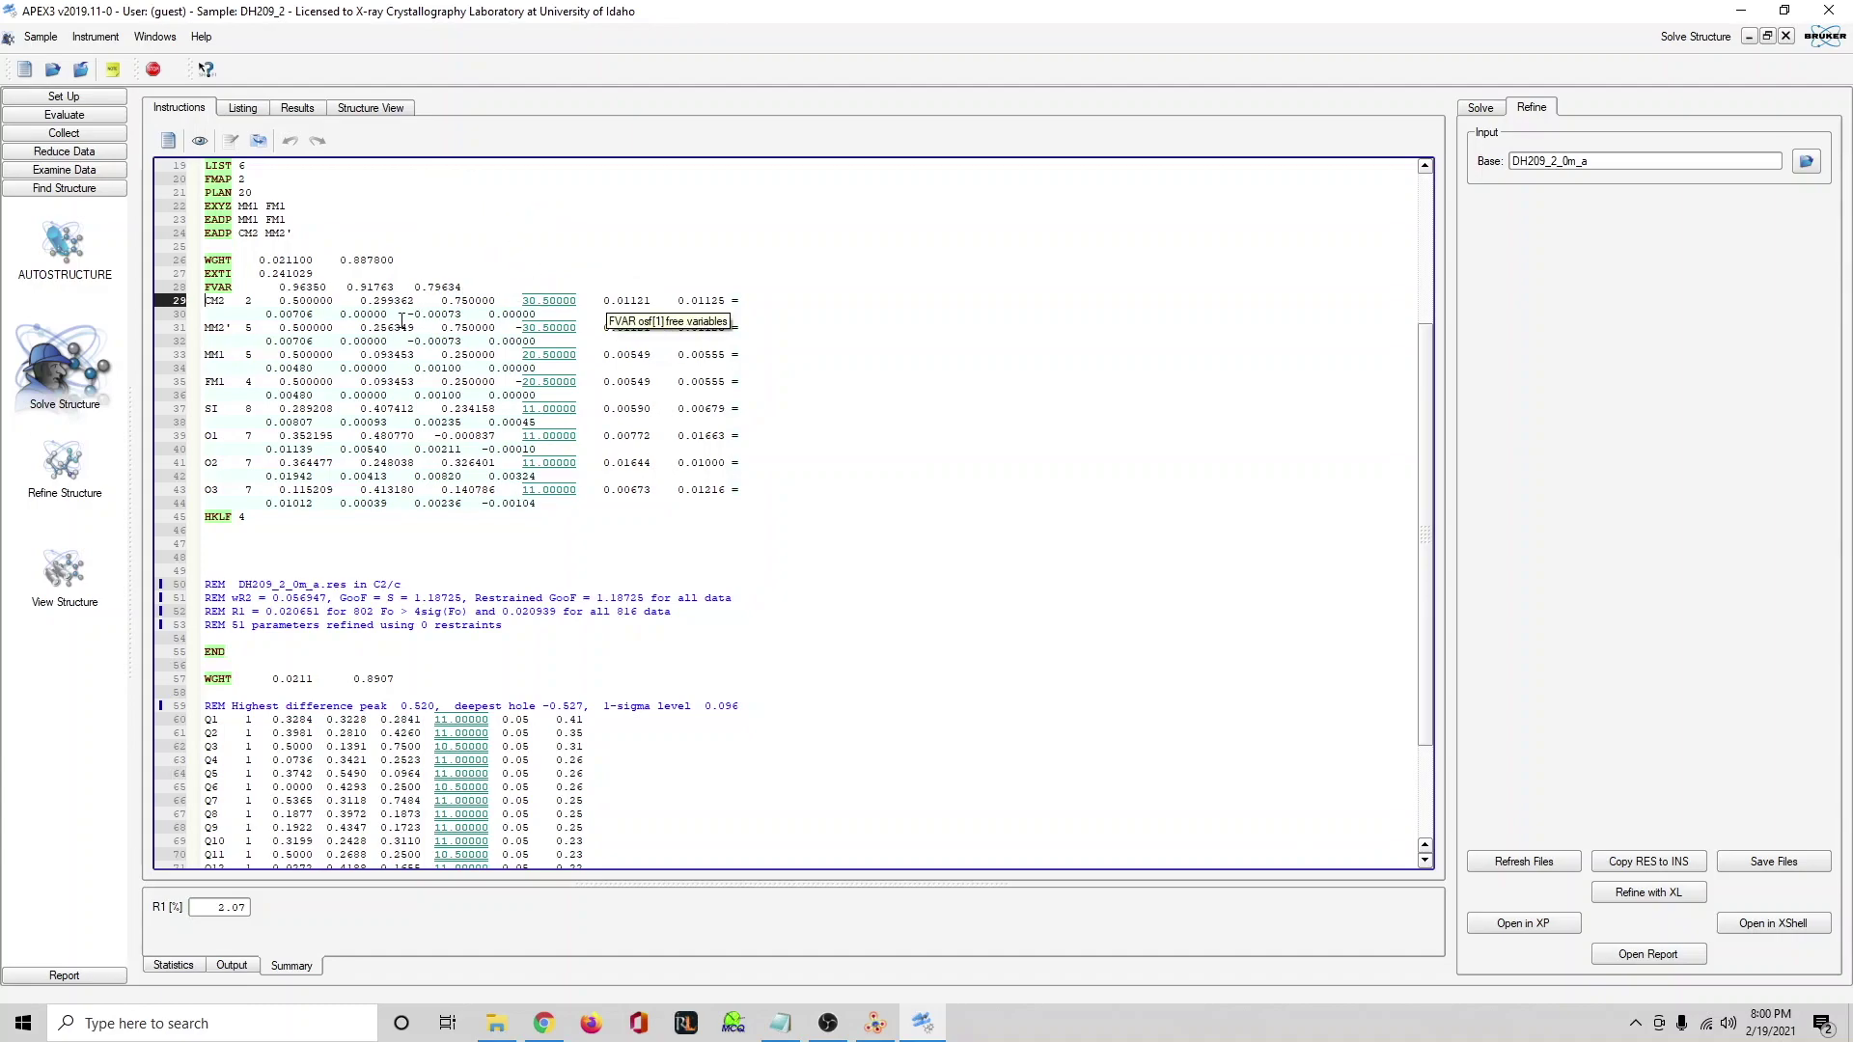
left_click_drag(416, 284, 466, 288)
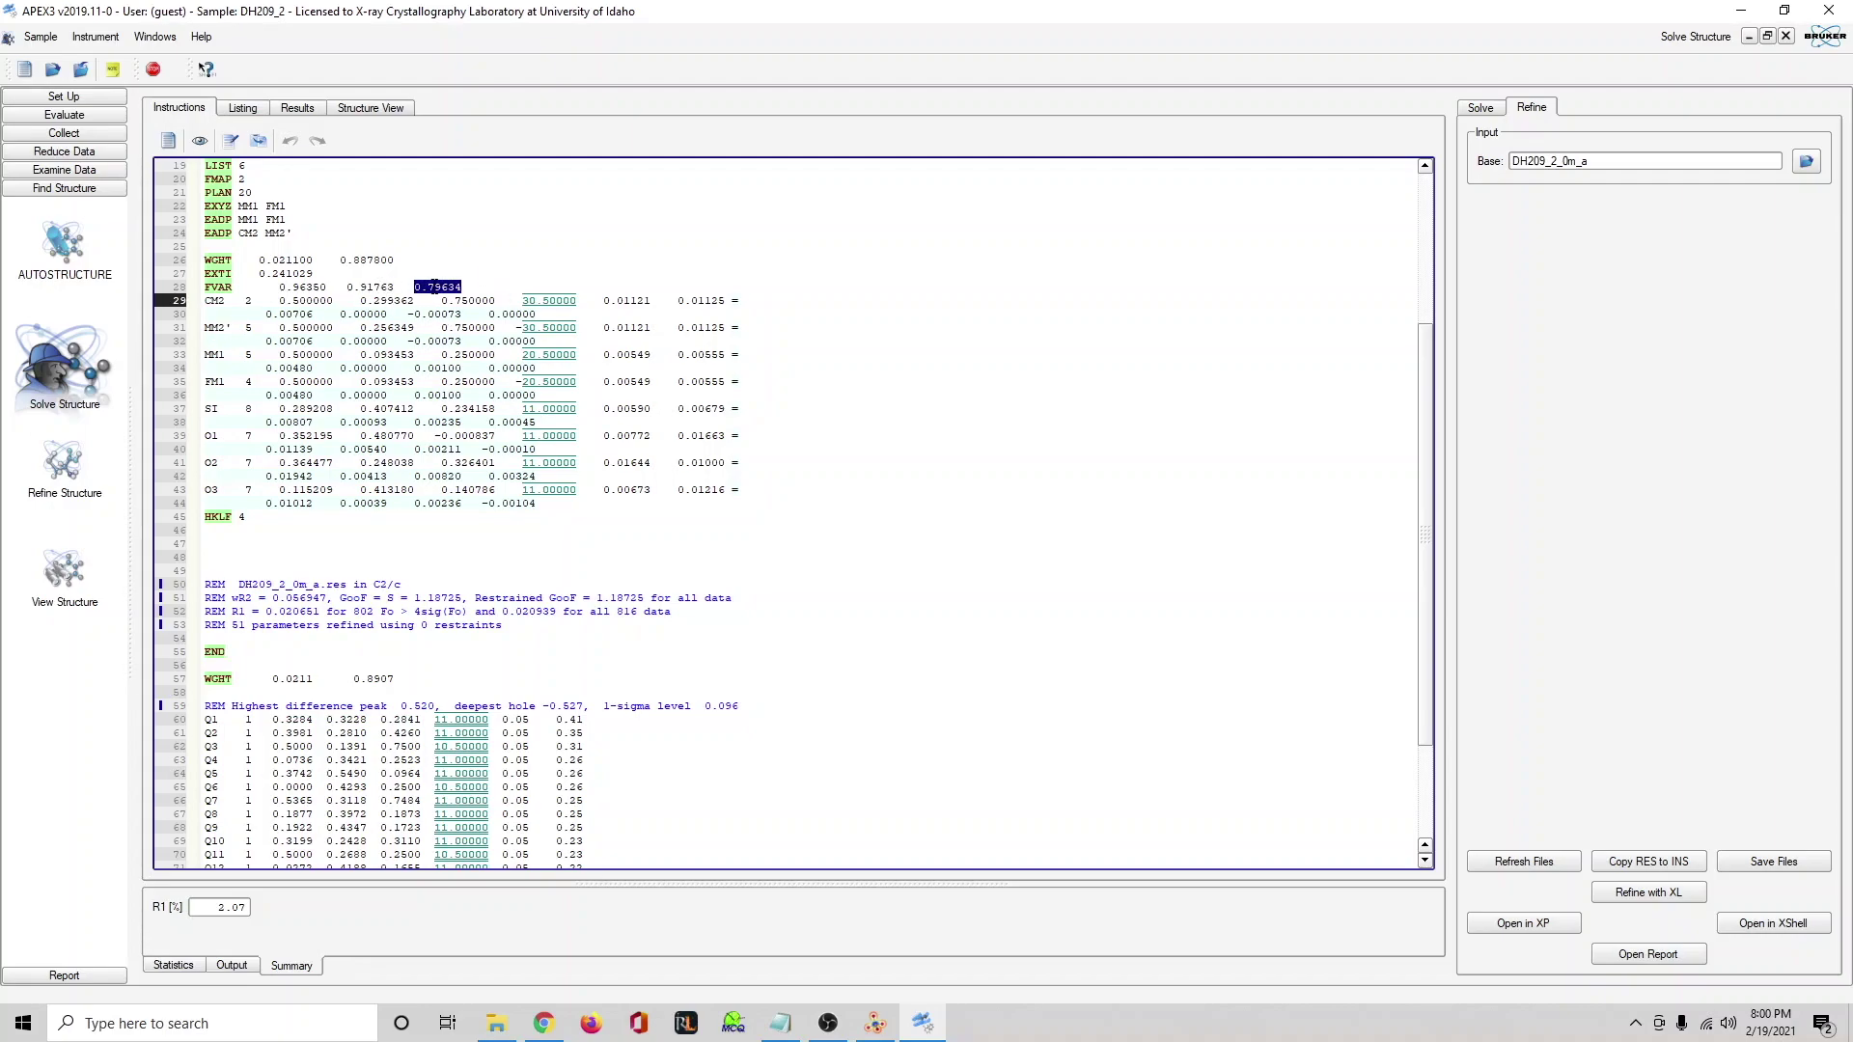
left_click_drag(231, 305, 206, 306)
Inspect the refined structure in 3D from several angles and compare it with the DH218_better_0m_a.cif ball-and-stick model in VESTA.
left_click(396, 108)
left_click_drag(778, 359, 838, 824)
scroll(853, 432, "up", 3)
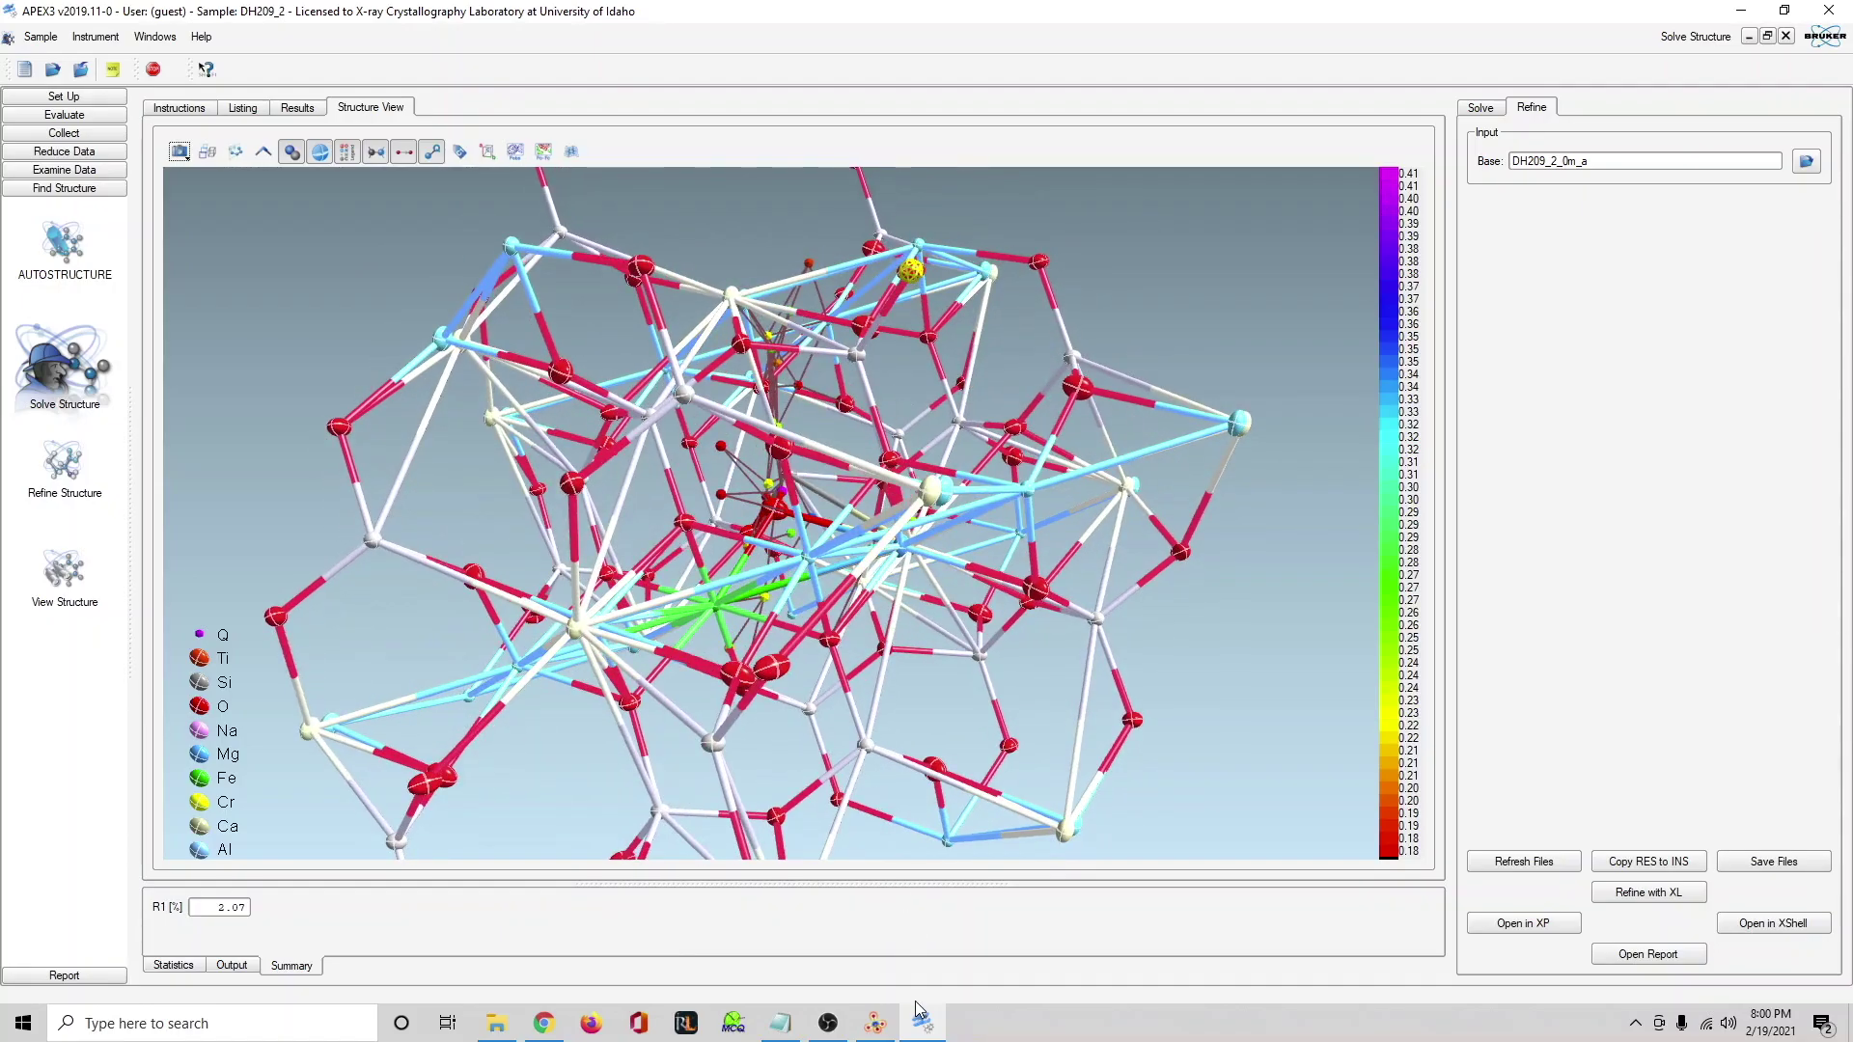
left_click(877, 1023)
left_click_drag(790, 704, 1109, 526)
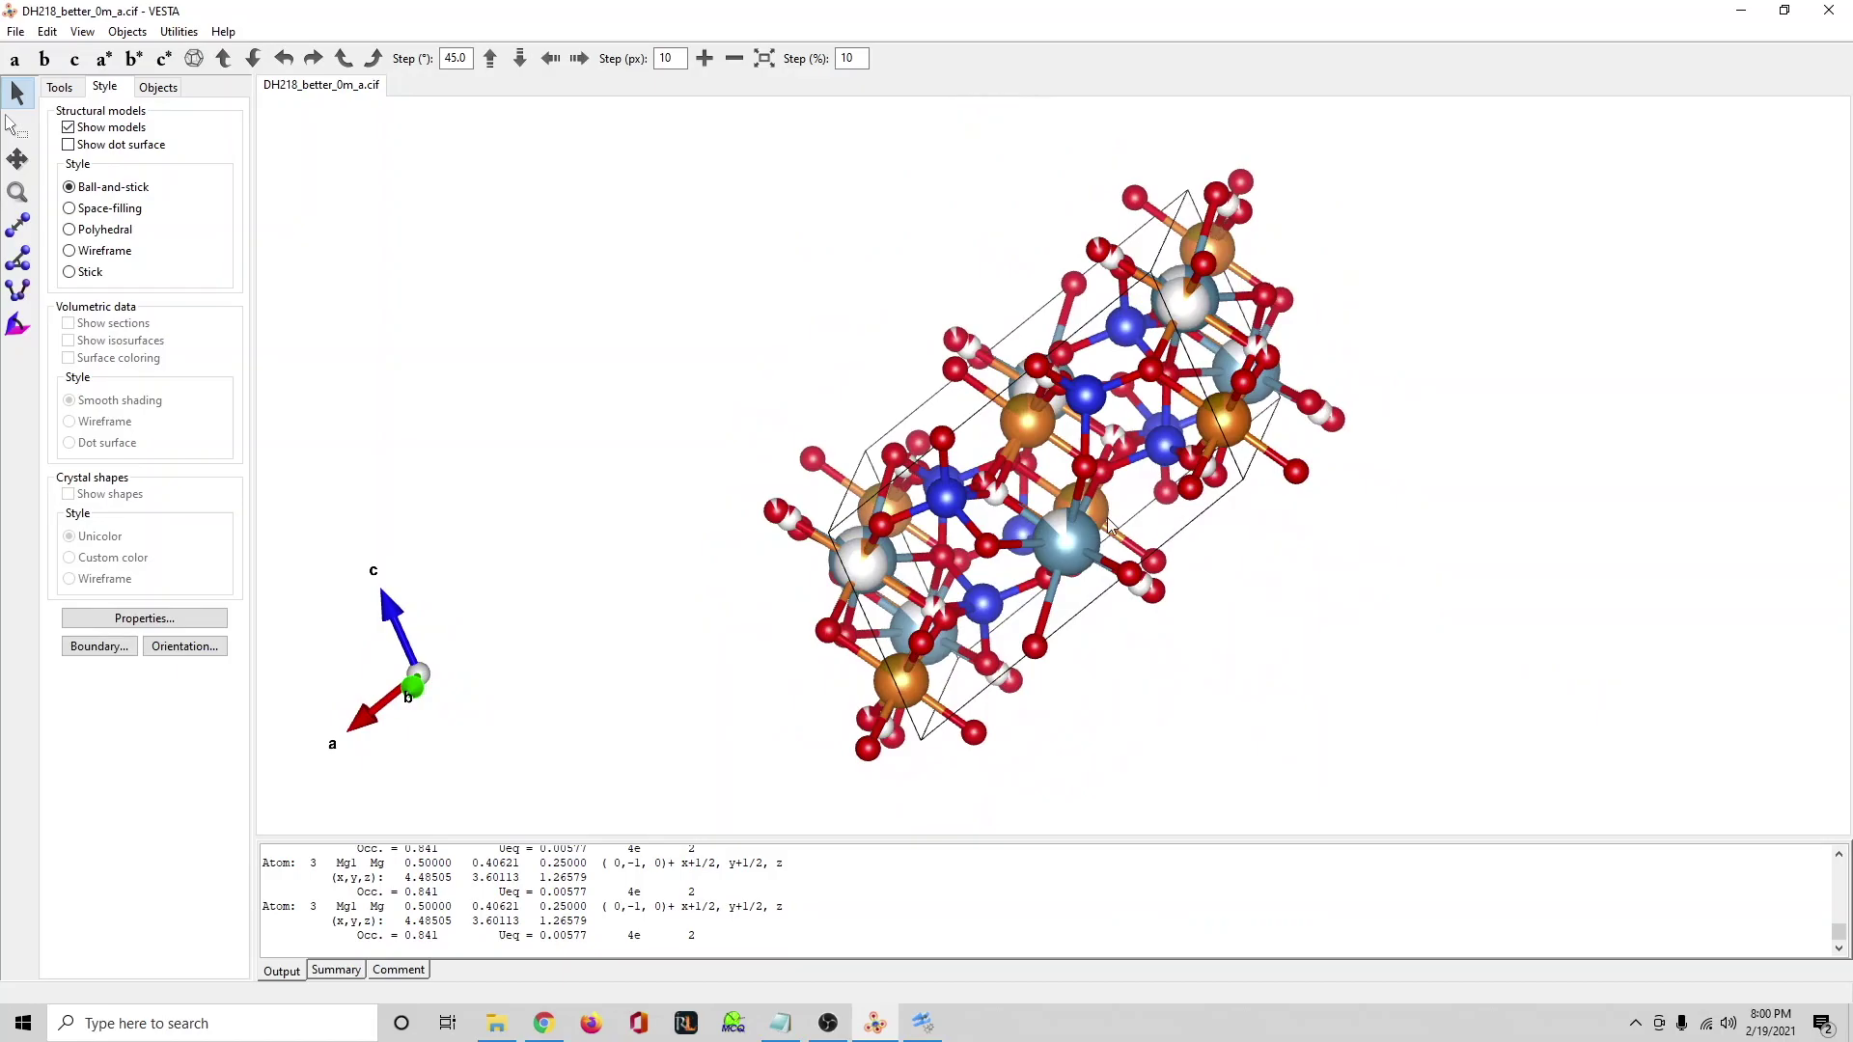
left_click(1741, 9)
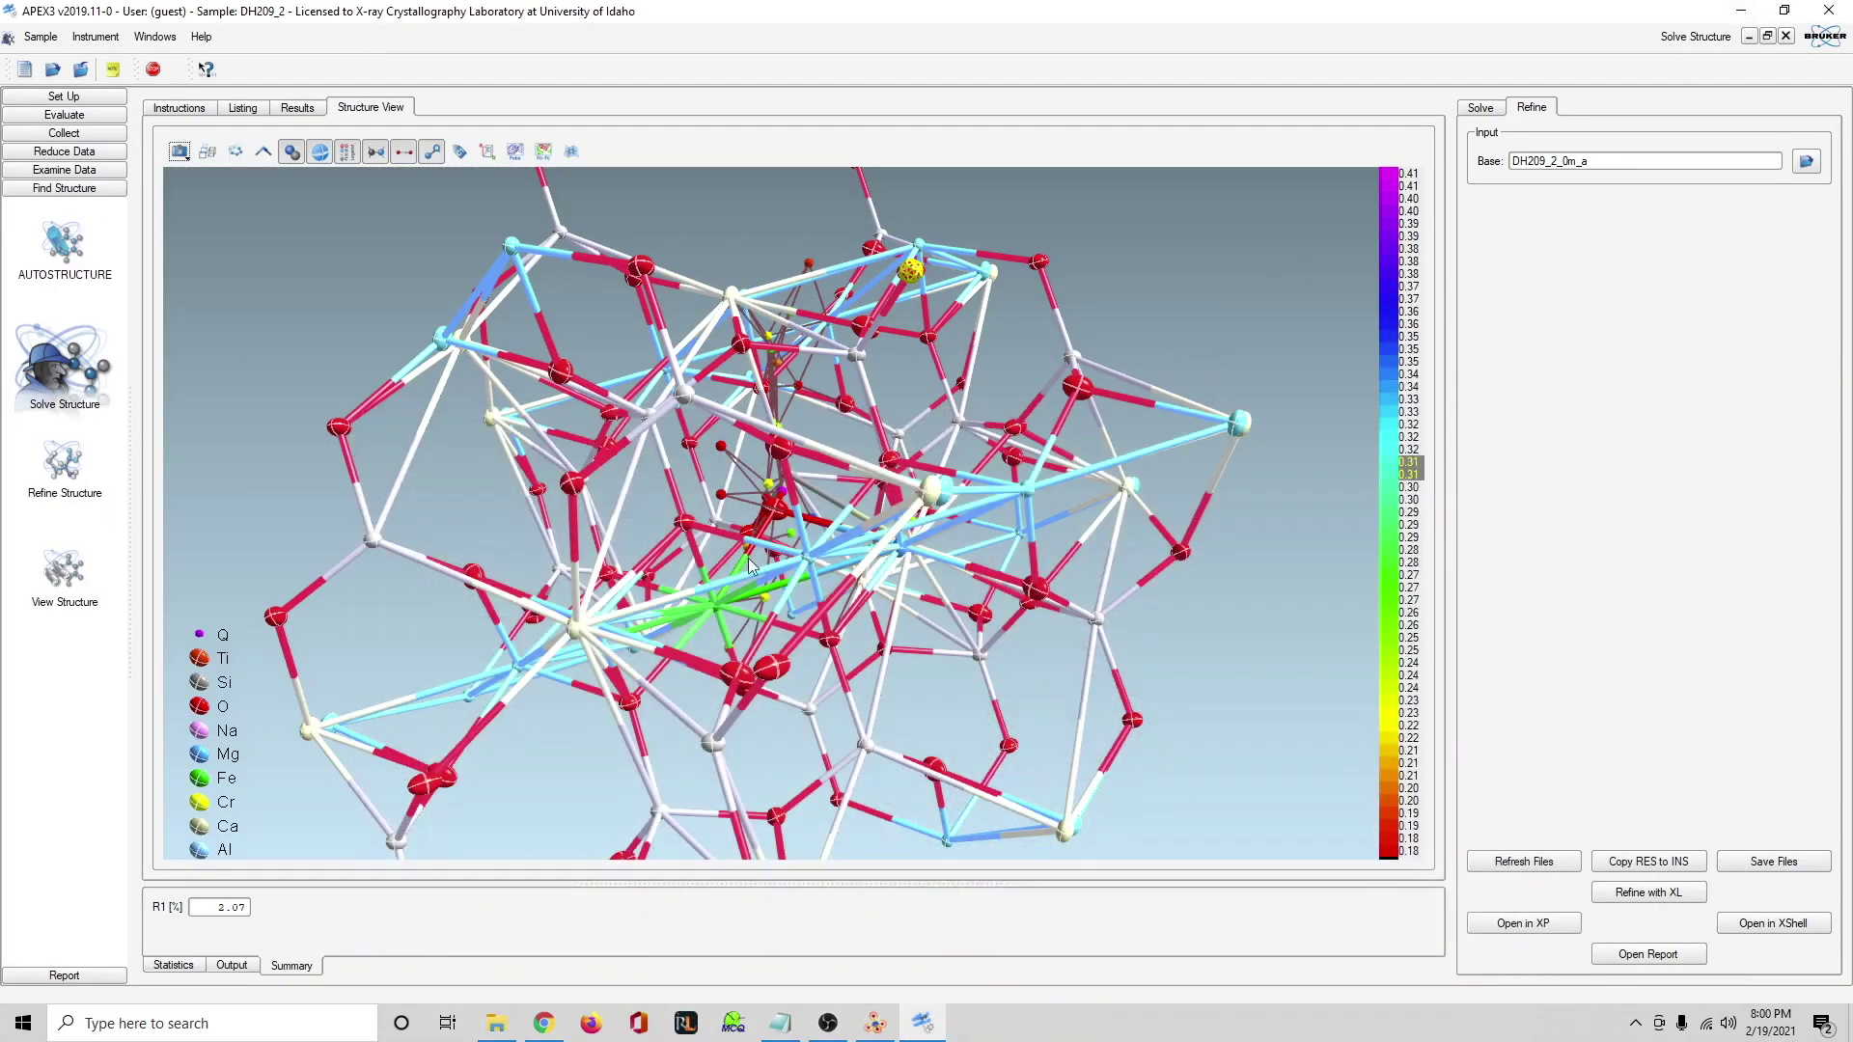
left_click_drag(1008, 597, 548, 314)
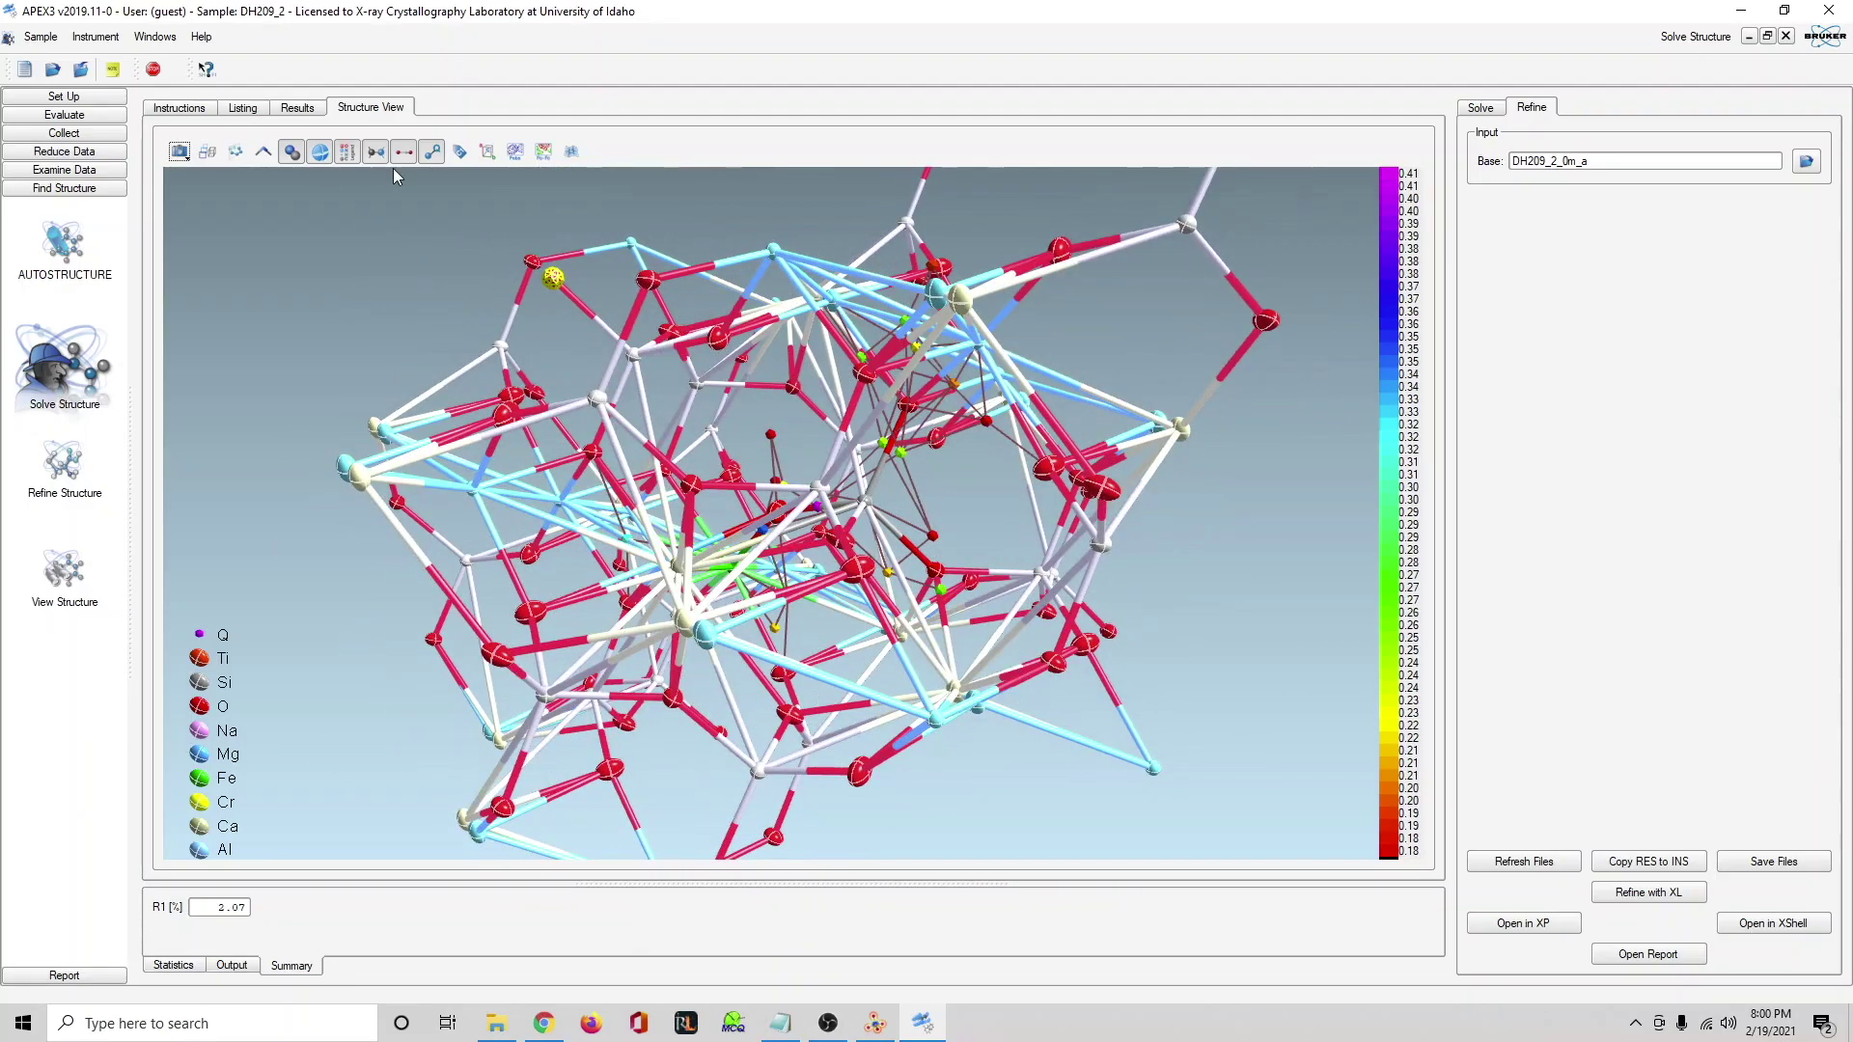
Examine the refinement instructions, the FVAR free variables and the coordinates of difference peak Q1.
left_click(191, 109)
scroll(441, 389, "up", 4)
left_click(441, 389)
left_click_drag(404, 426, 184, 434)
double_click(640, 445)
scroll(393, 501, "down", 4)
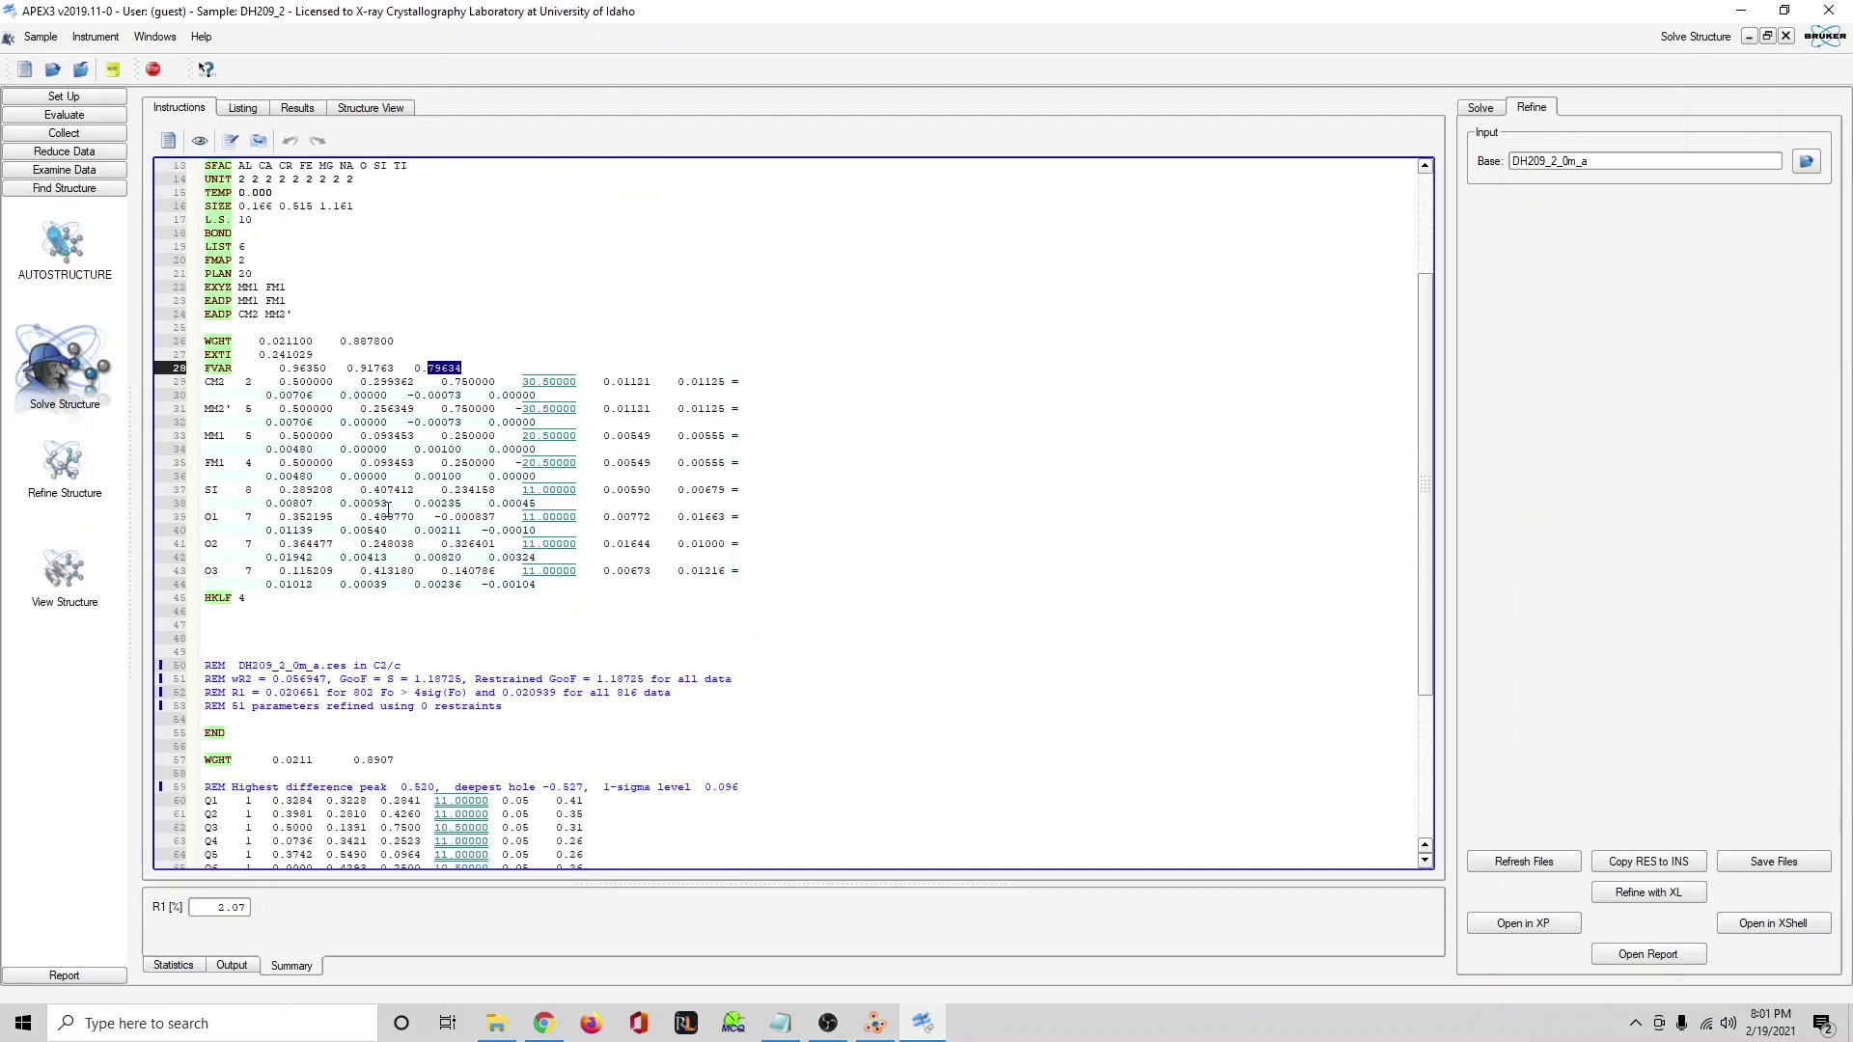
left_click(545, 598)
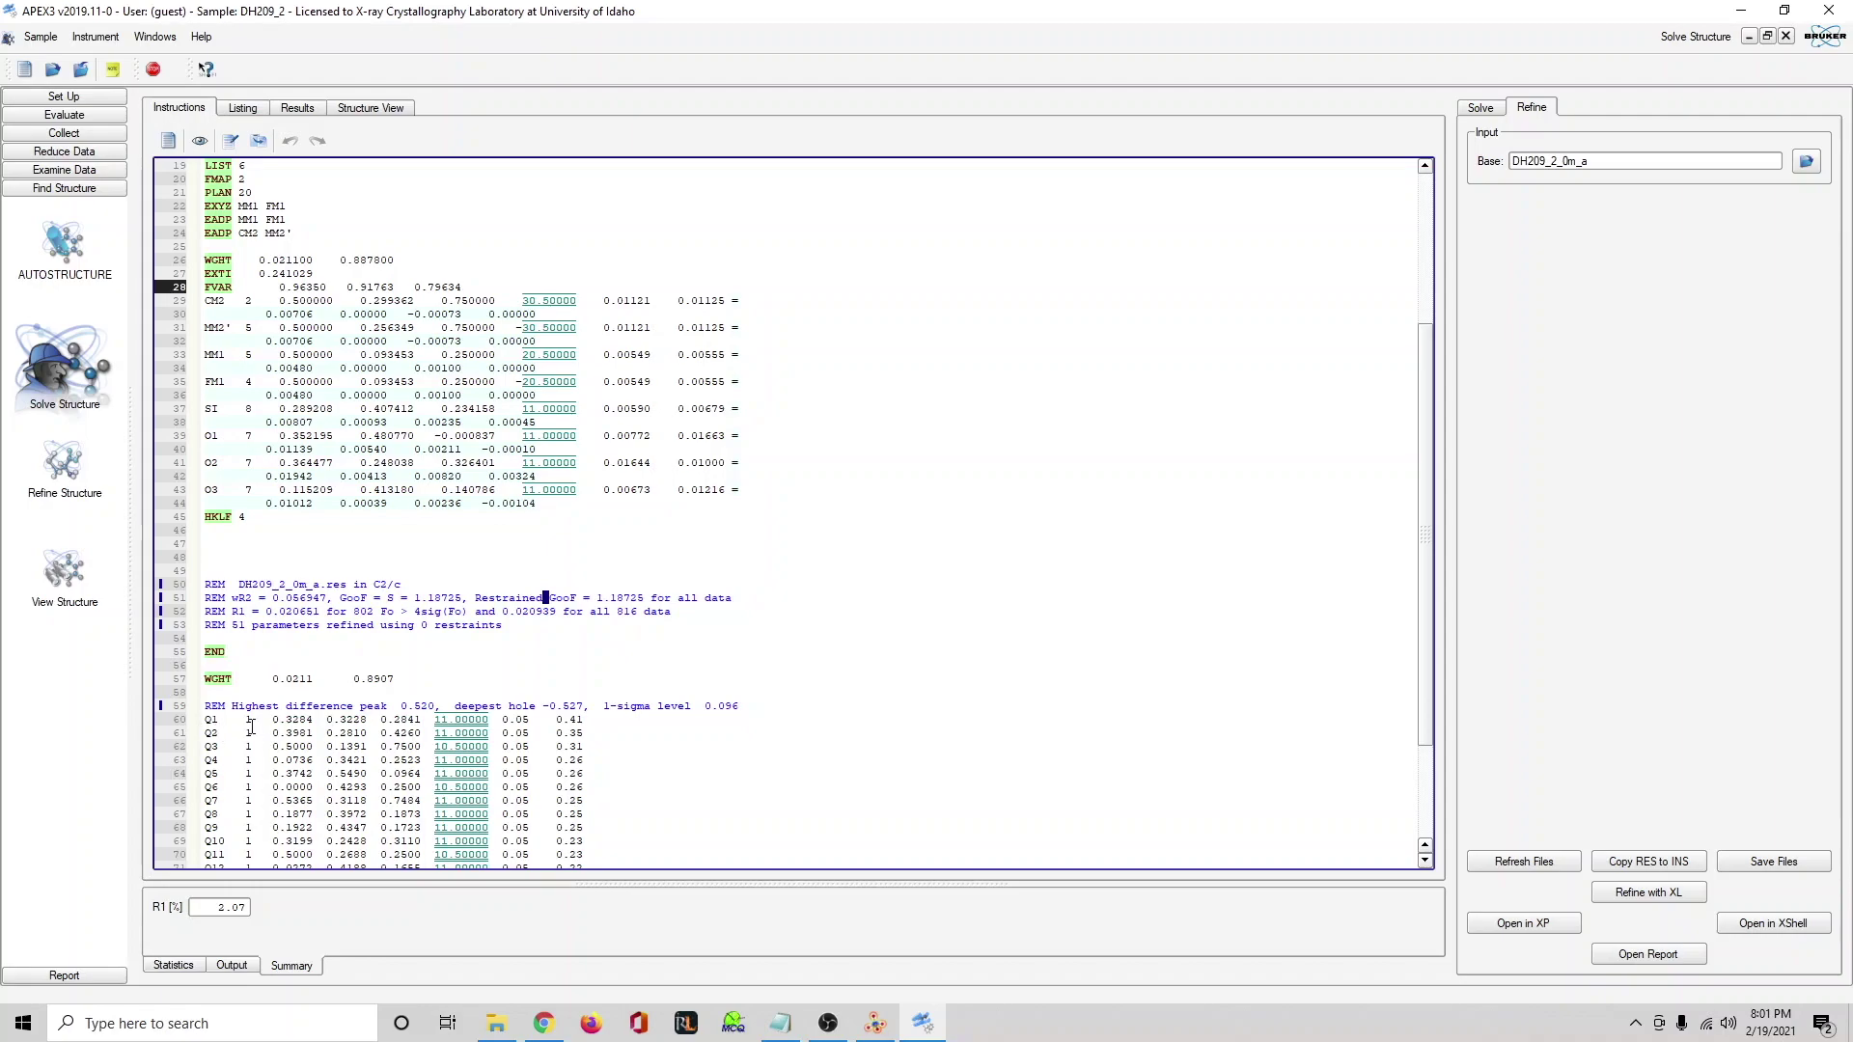
left_click_drag(273, 720, 449, 716)
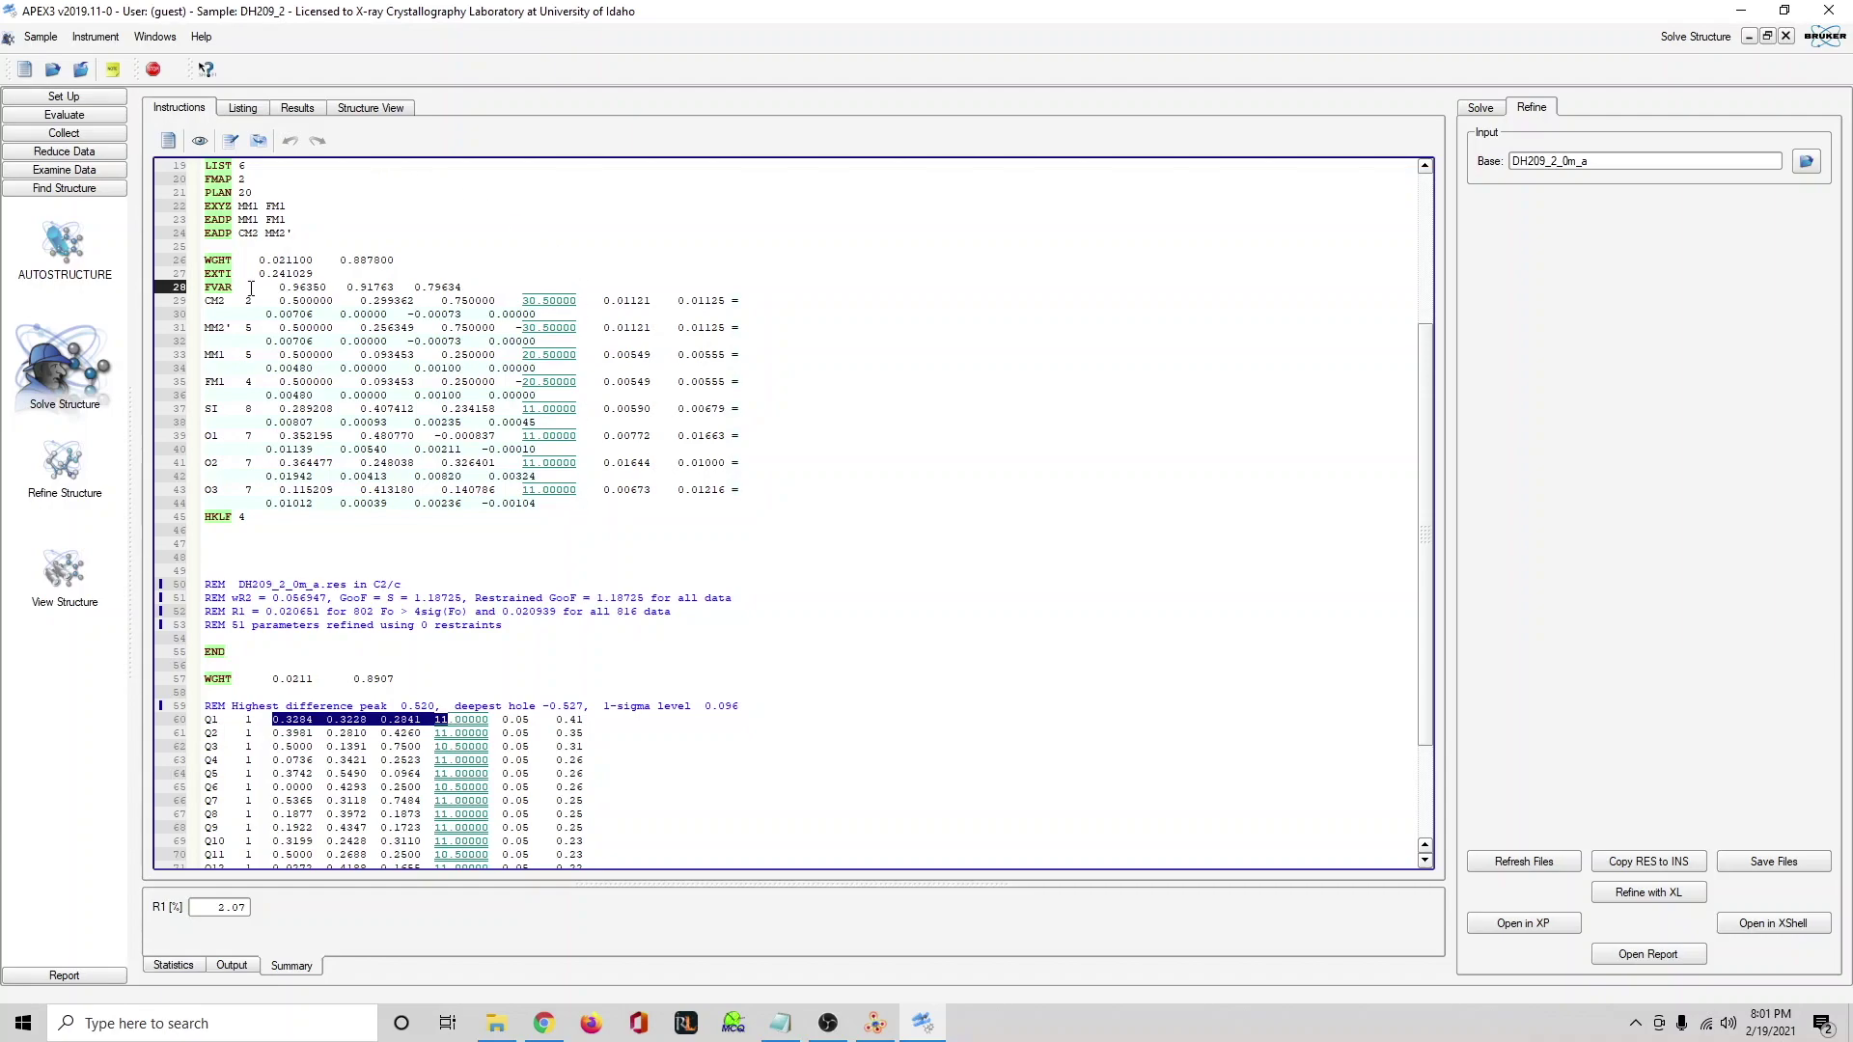
left_click_drag(286, 288, 382, 293)
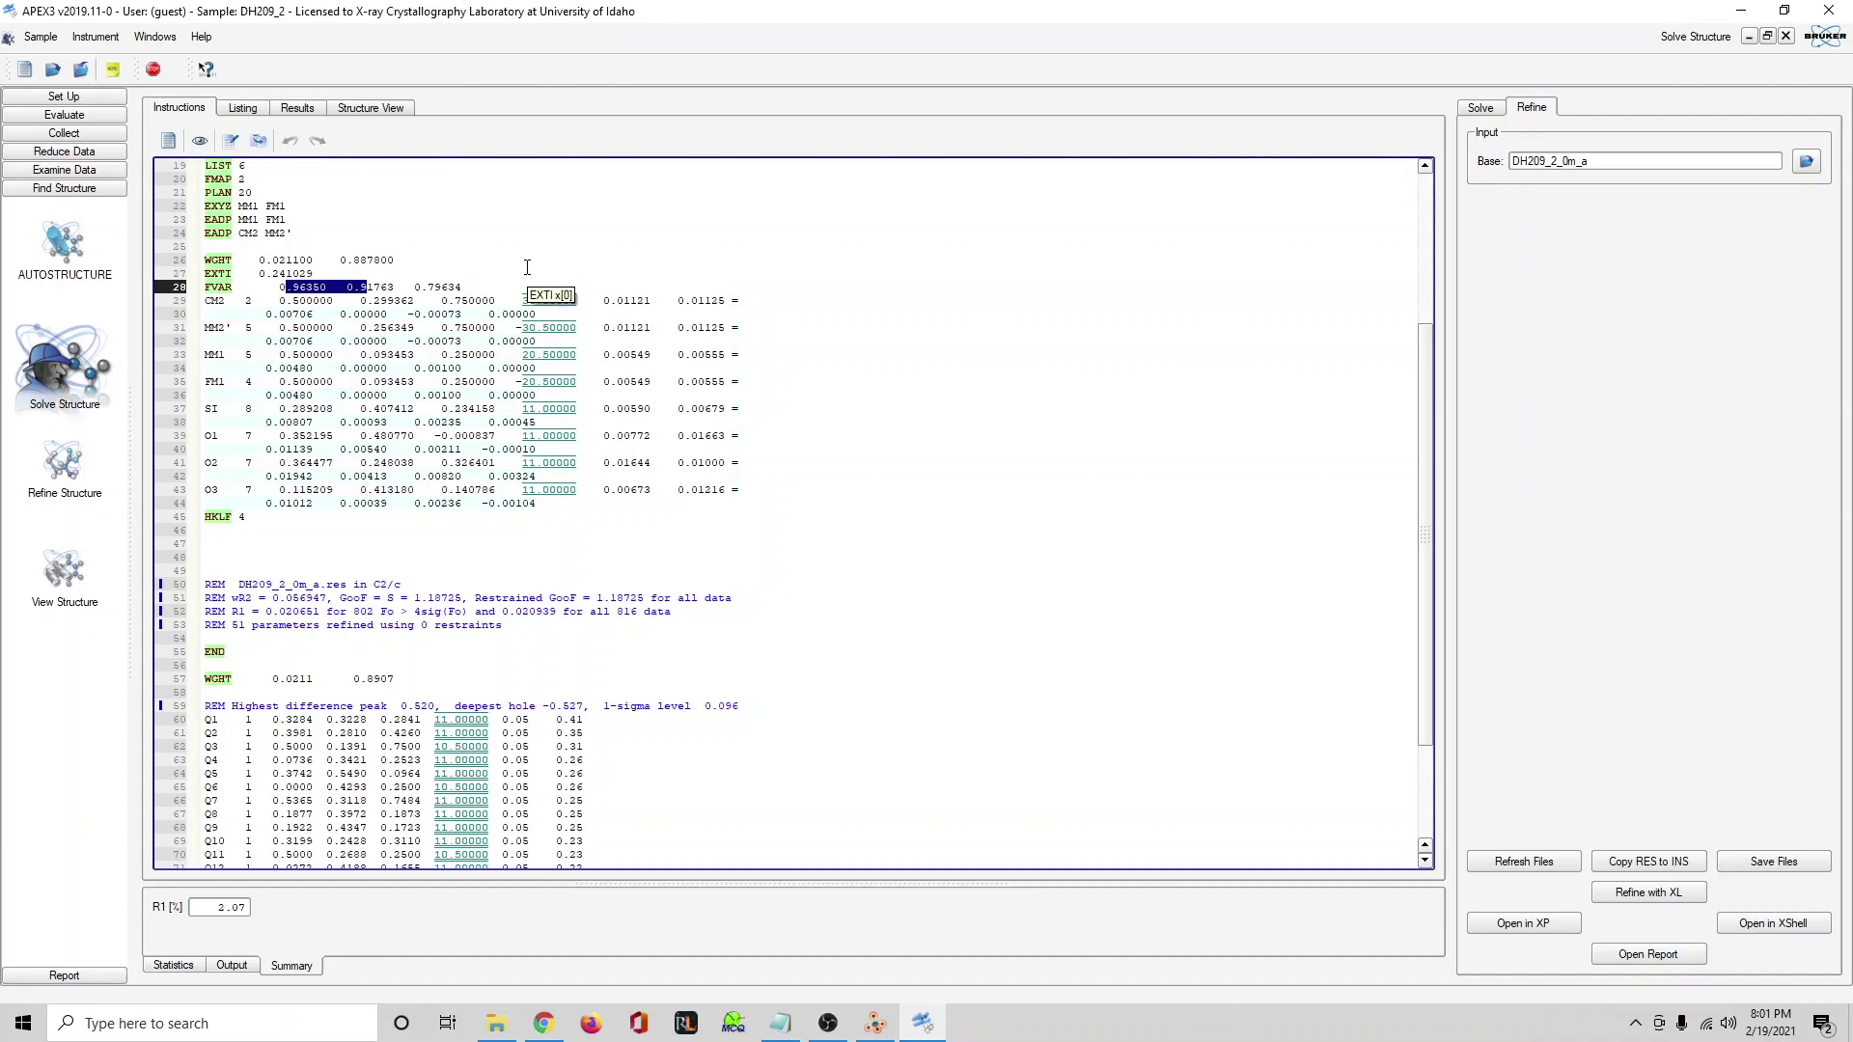
Inspect the residual Q peaks and their surroundings in the 3D structure from several angles.
left_click(395, 114)
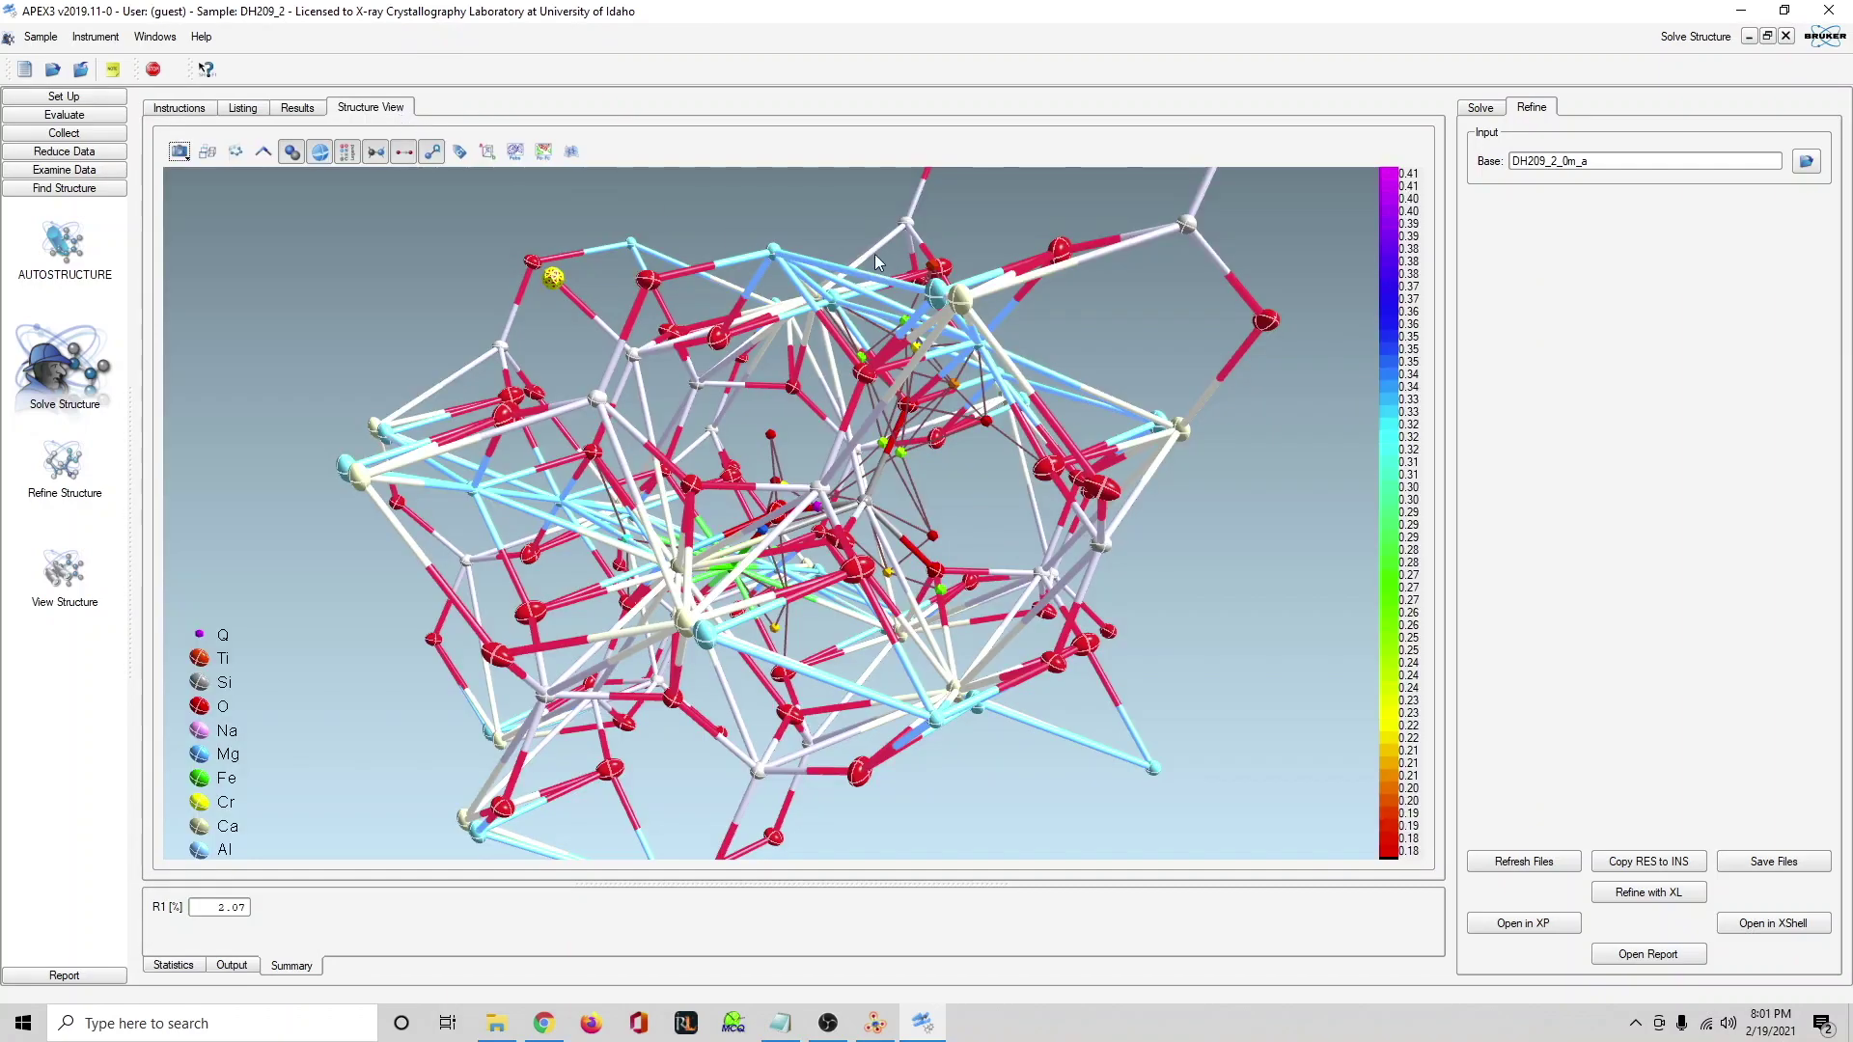
left_click_drag(954, 437, 784, 523)
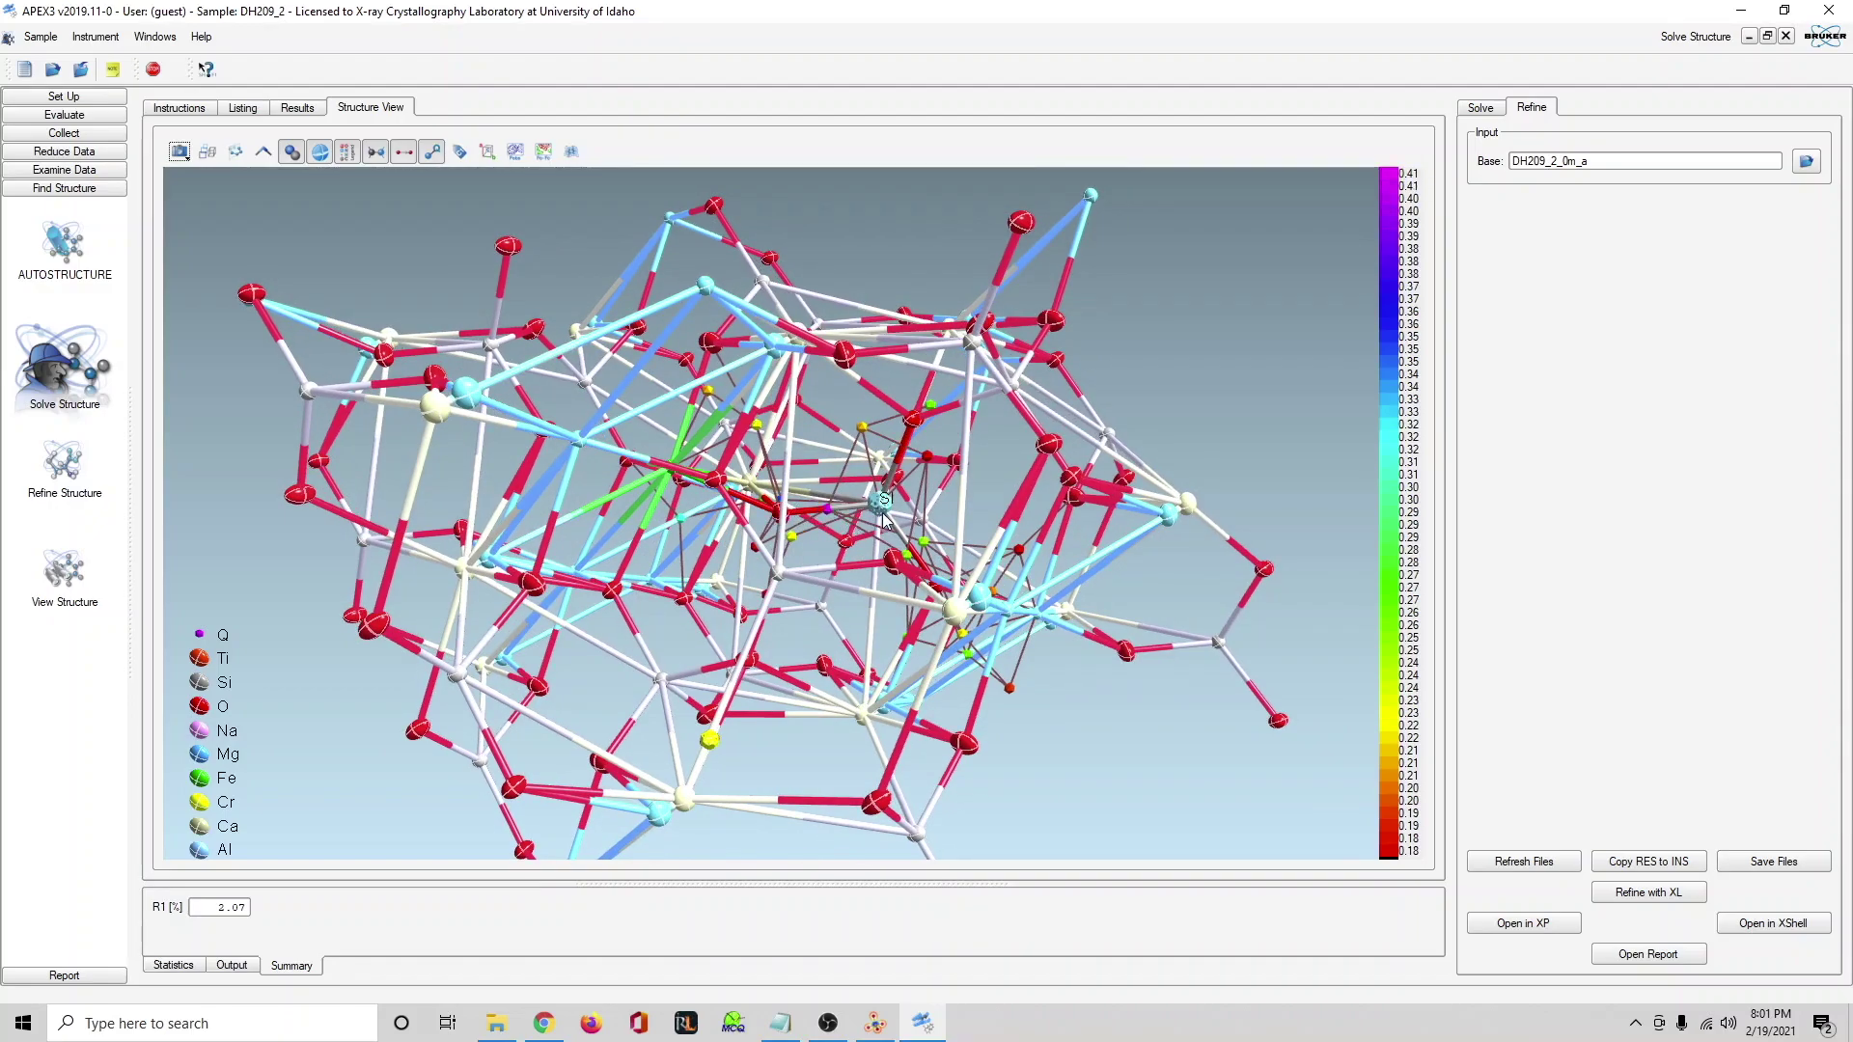
left_click_drag(827, 511, 969, 532)
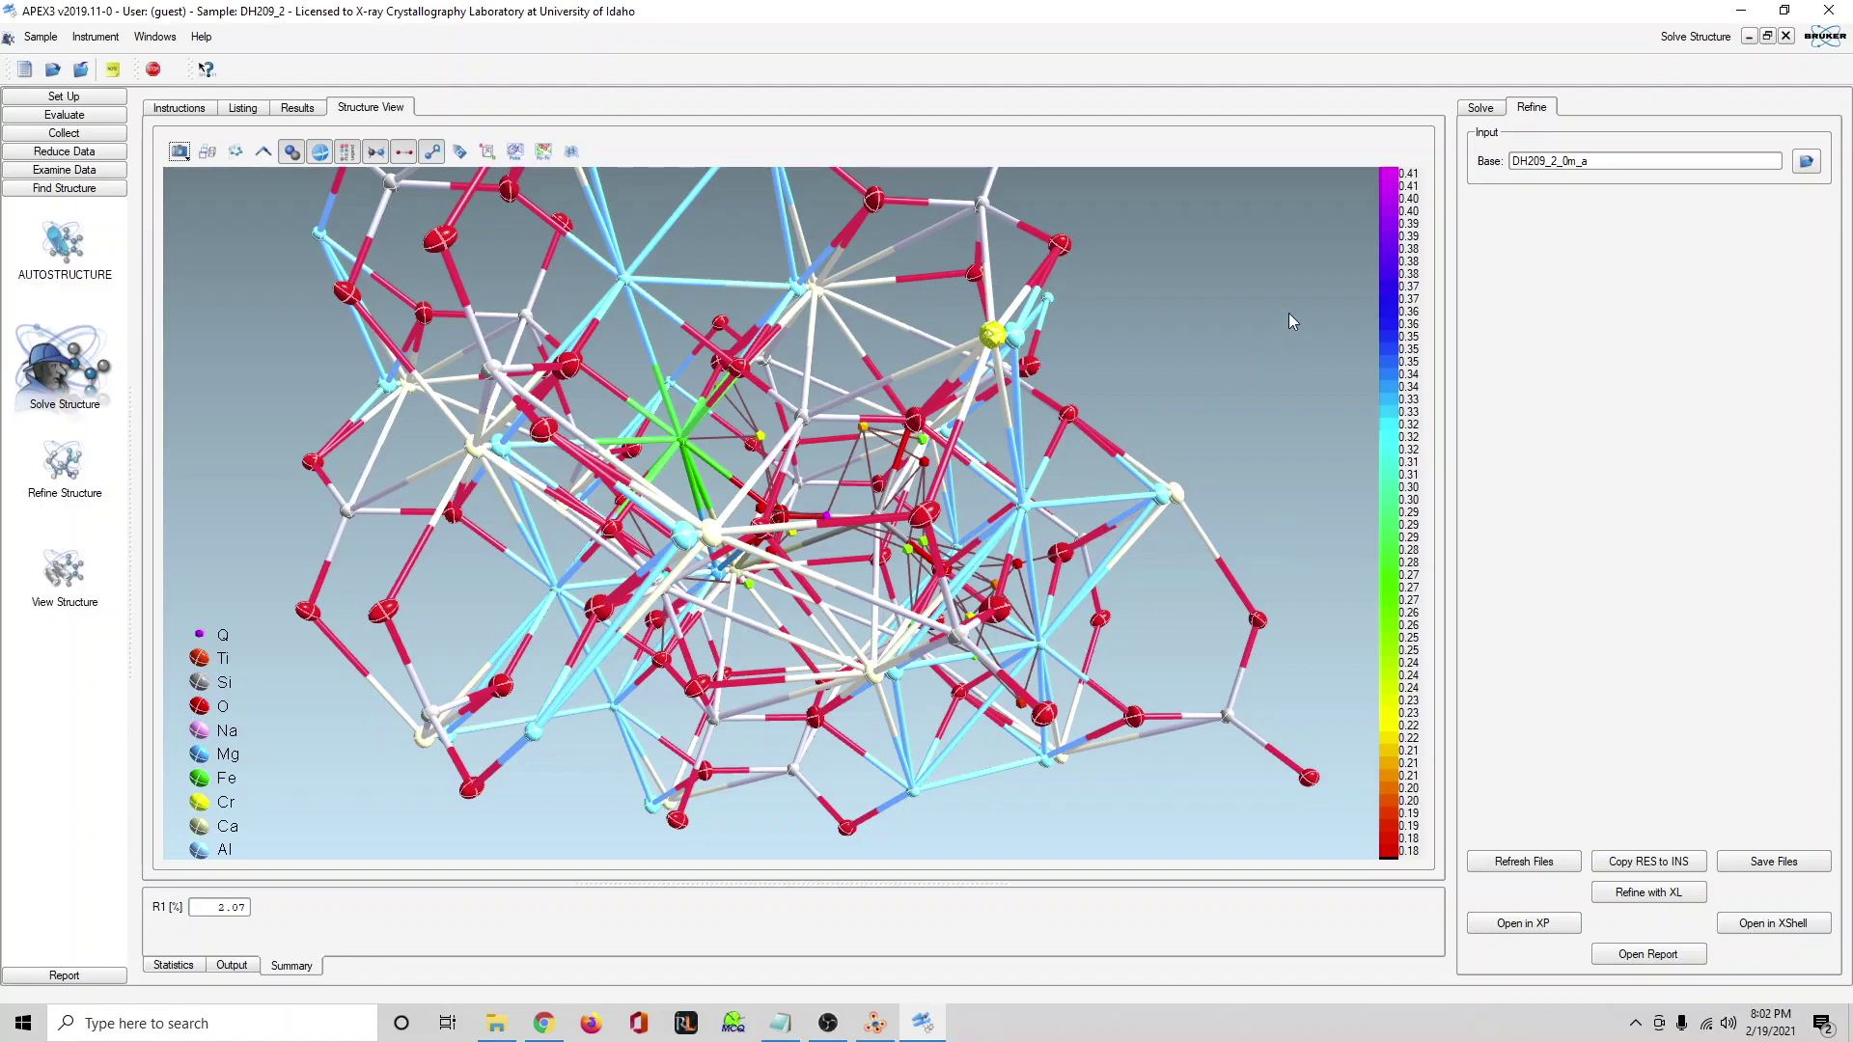
left_click_drag(1002, 326, 836, 492)
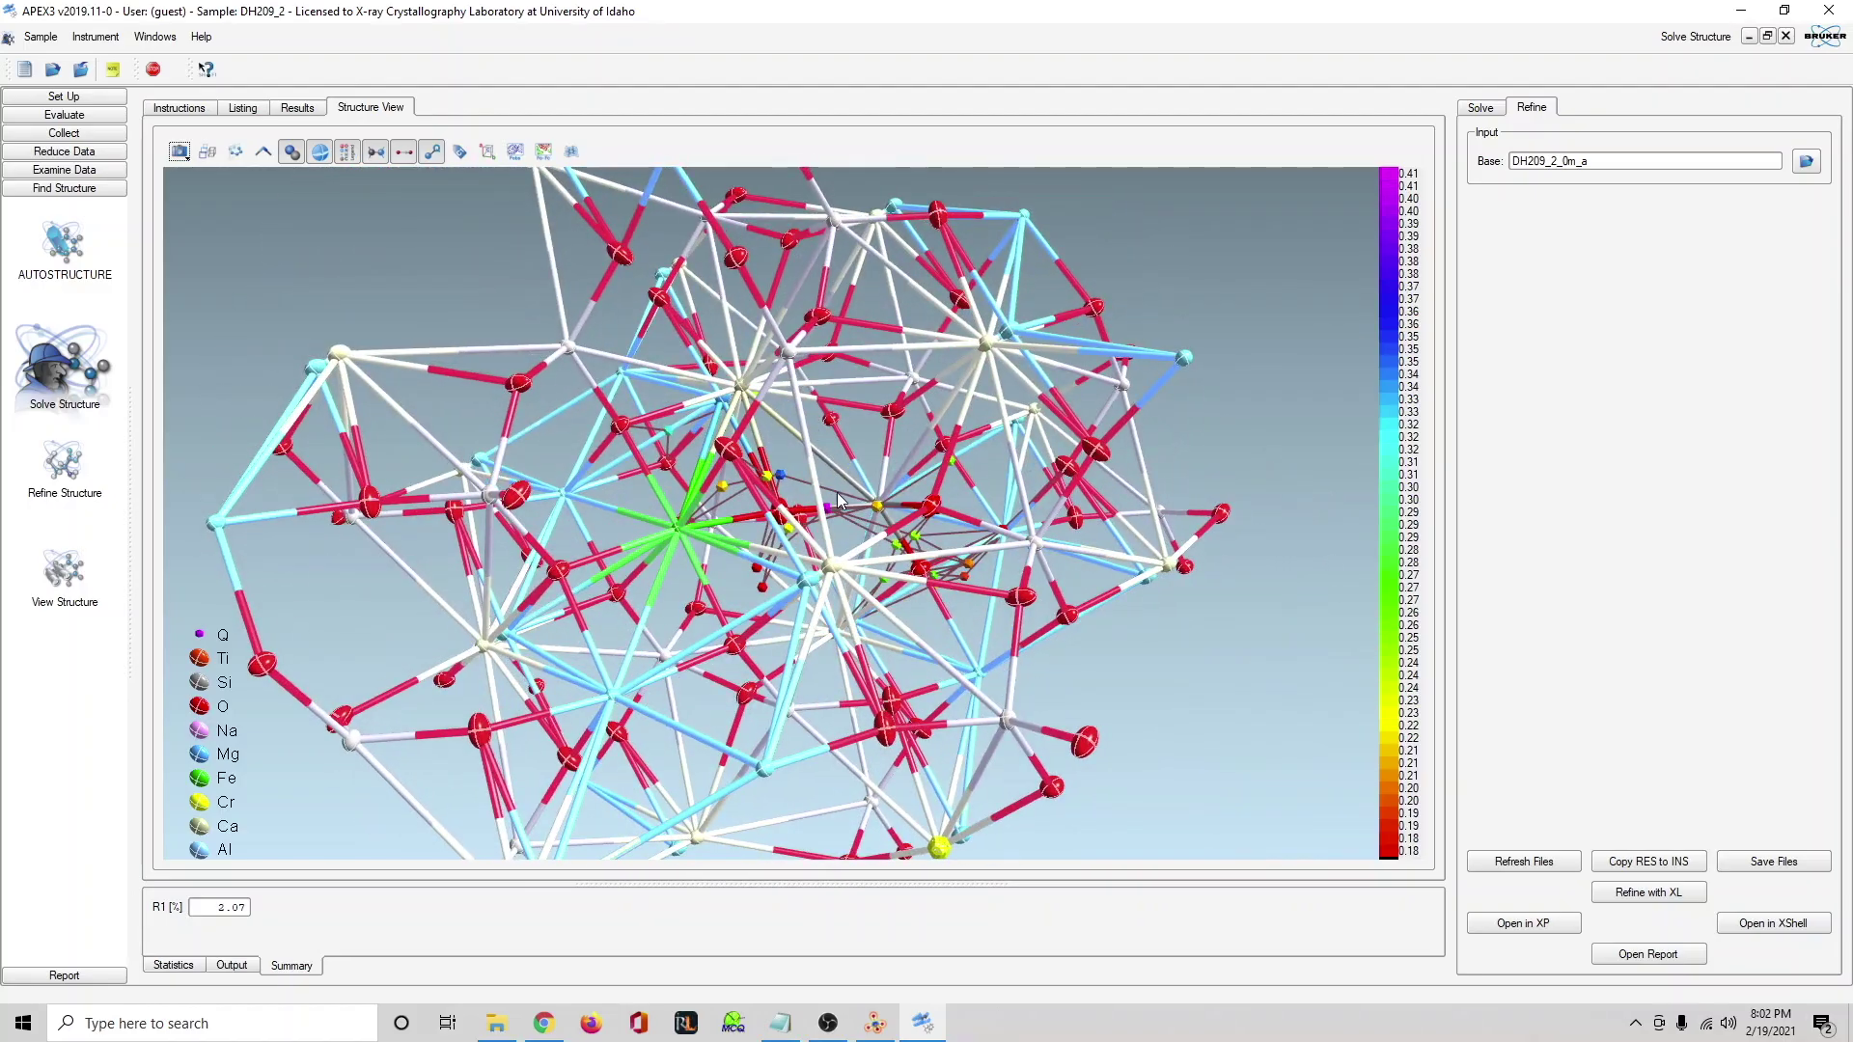
left_click_drag(1125, 430, 975, 459)
left_click_drag(1096, 753, 1124, 456)
left_click_drag(898, 573, 579, 251)
Examine the heights of the difference peaks from Q1 through Q16 and review the atom list in the instructions.
left_click(198, 112)
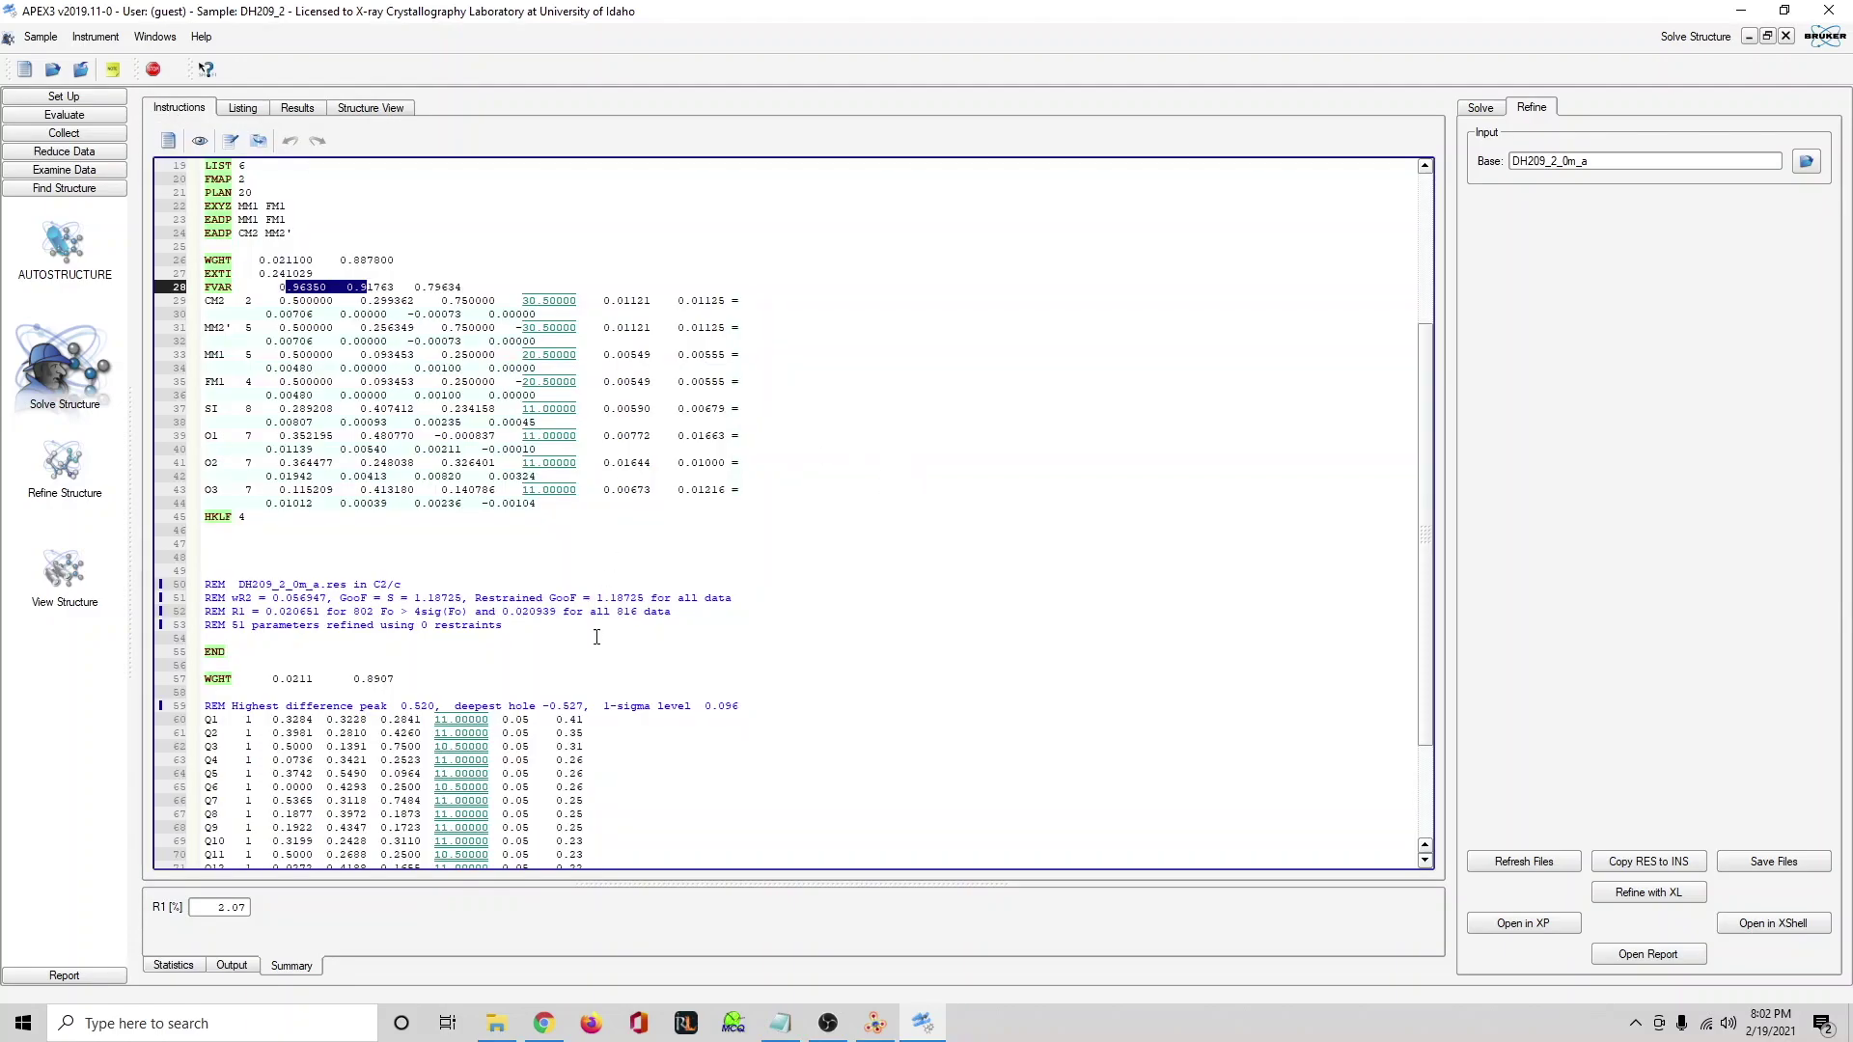
double_click(568, 719)
scroll(535, 721, "down", 2)
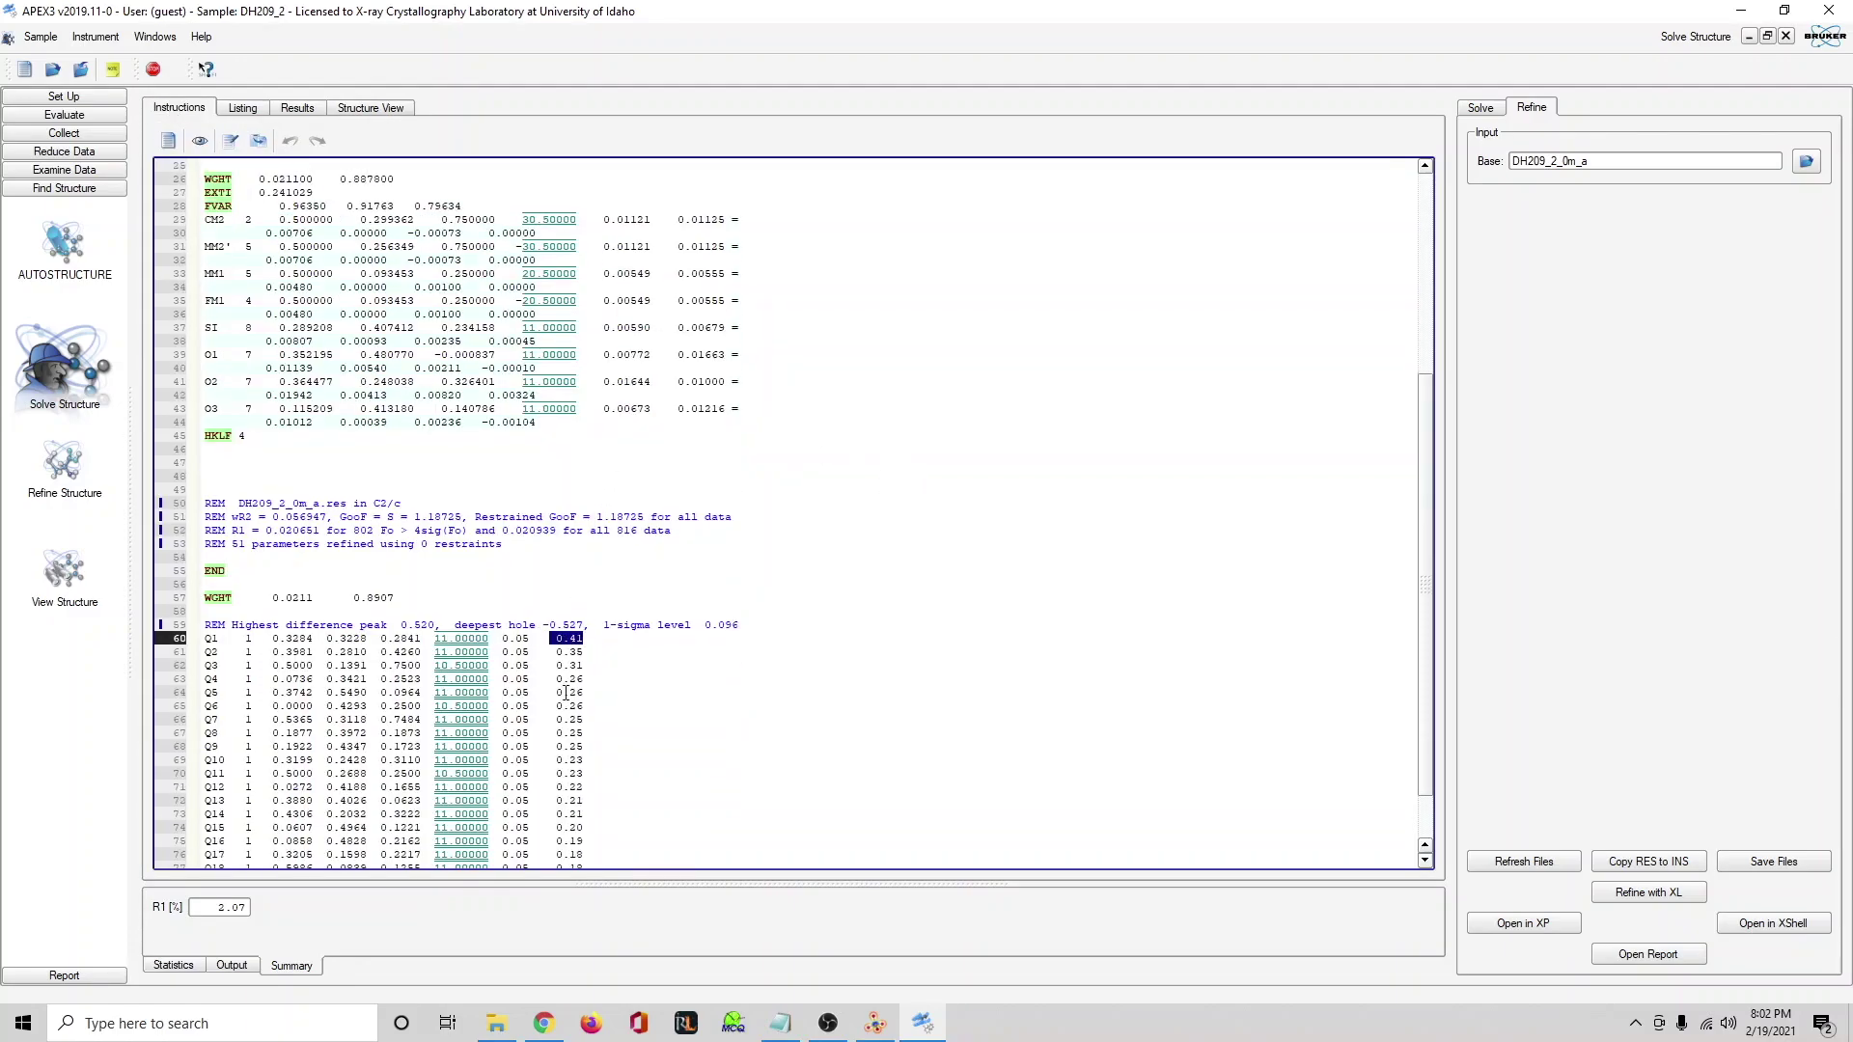
left_click_drag(551, 654, 586, 841)
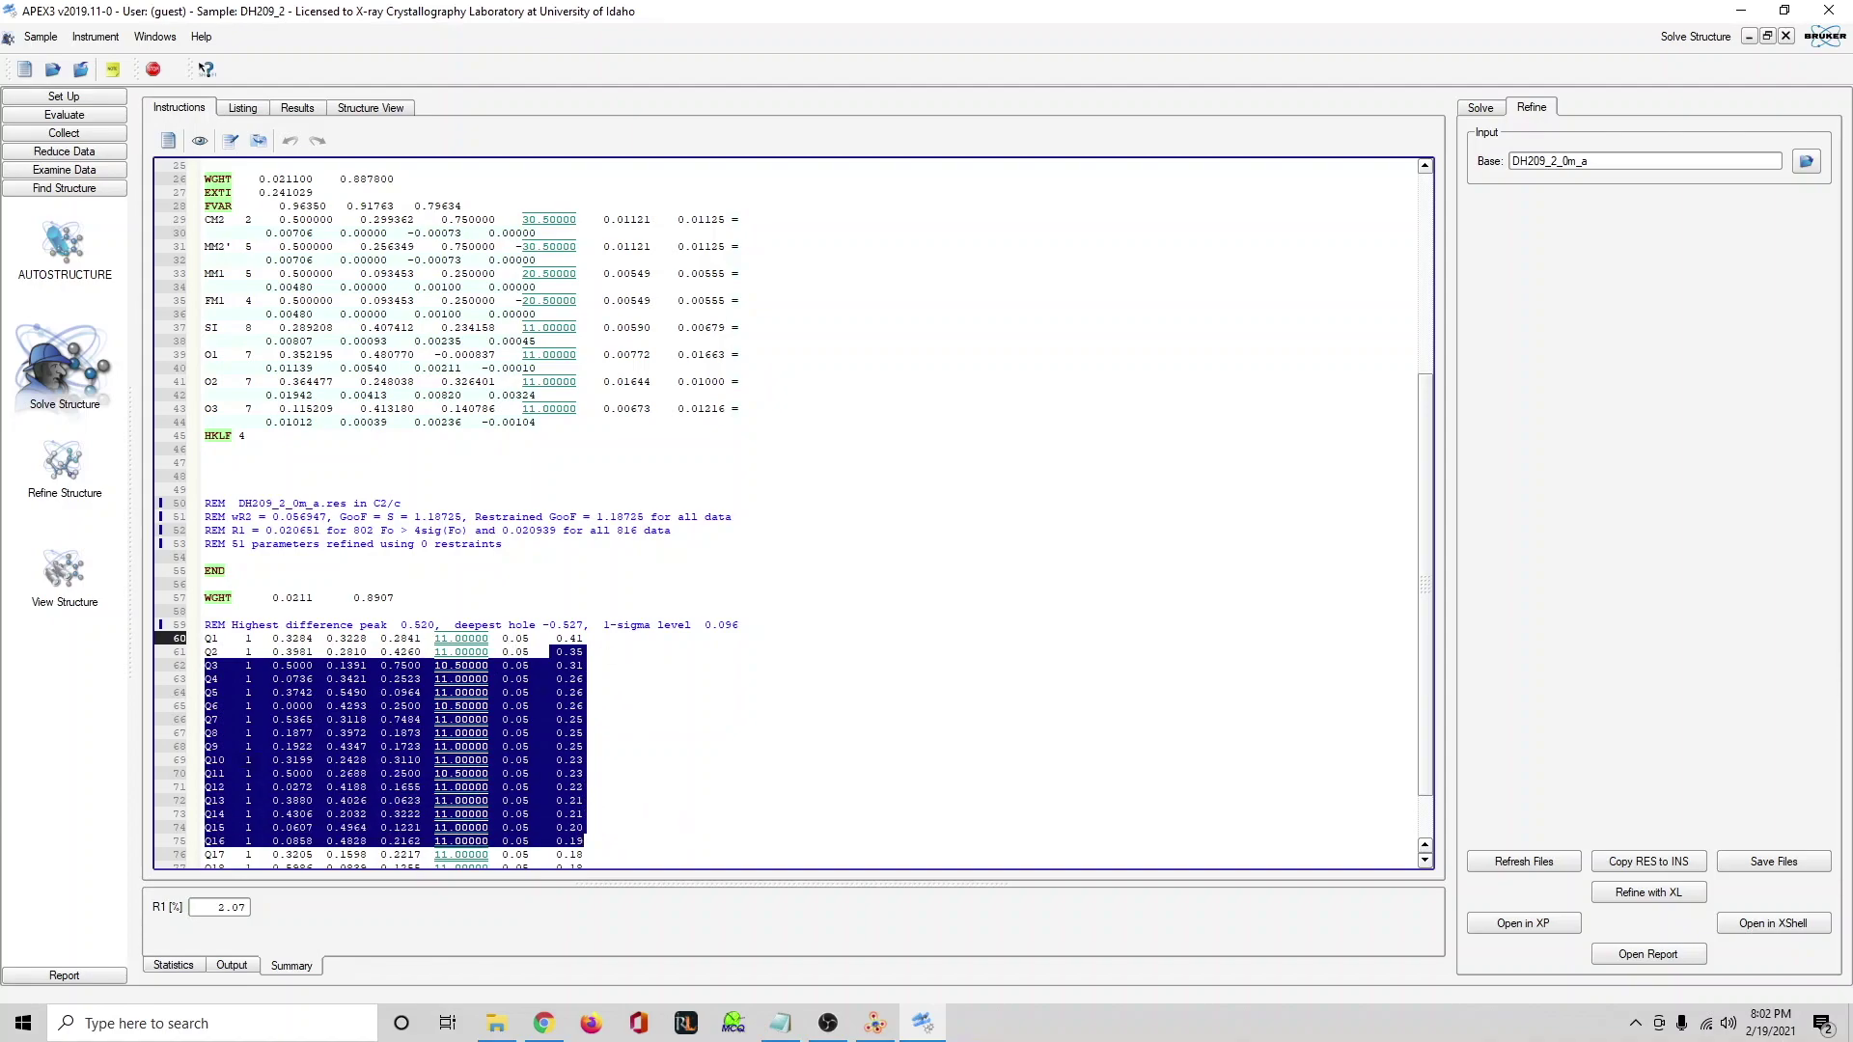
right_click(699, 579)
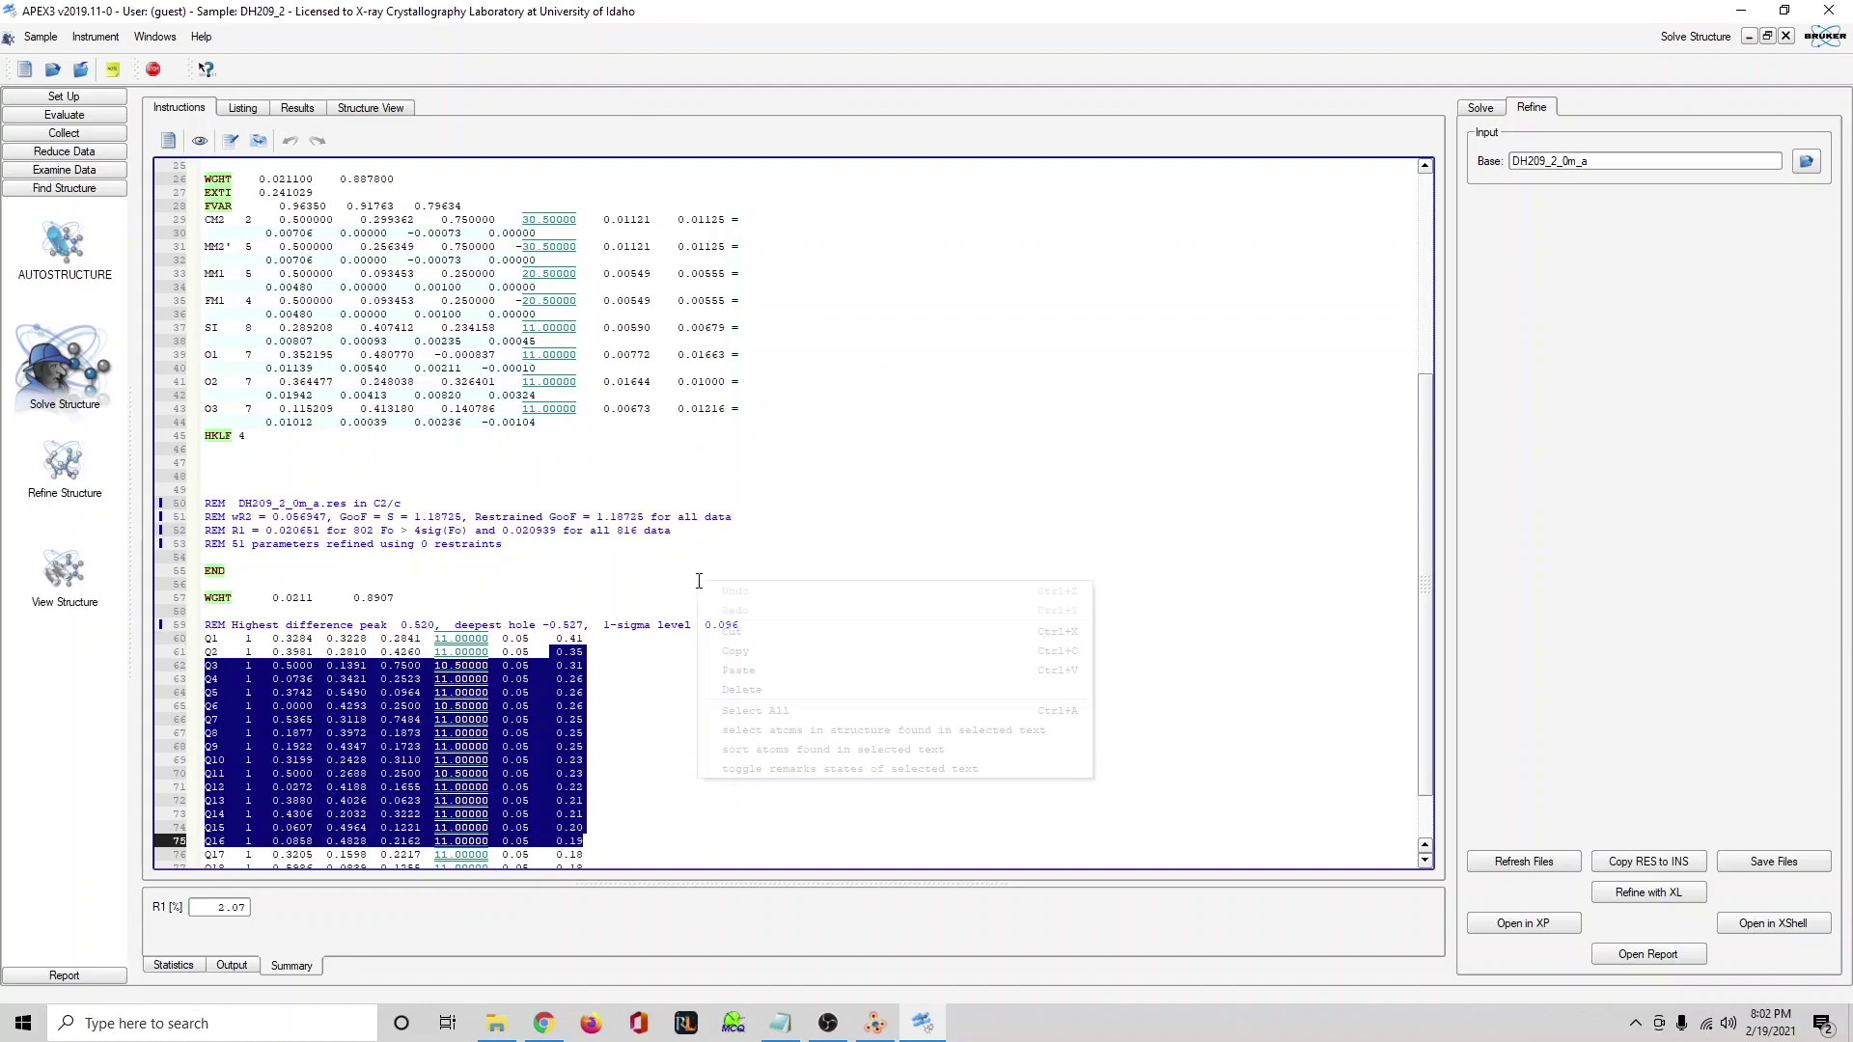
left_click(628, 383)
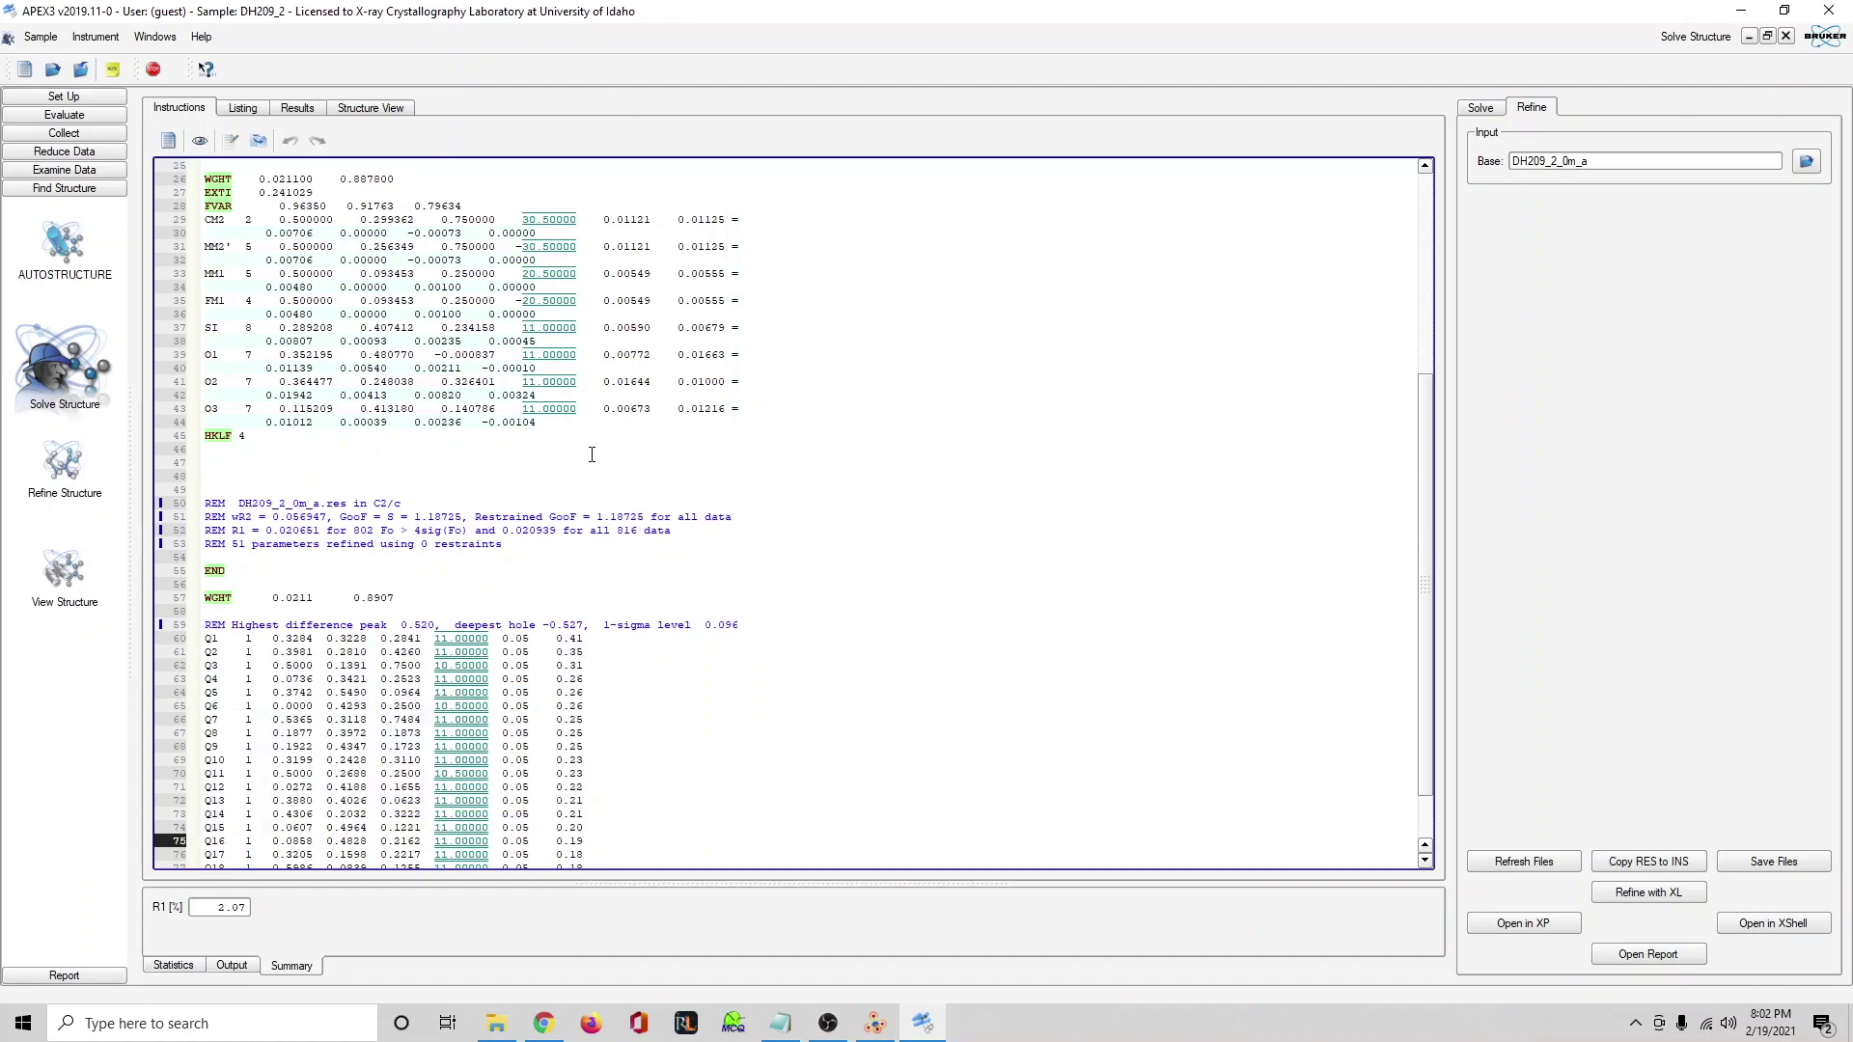
scroll(624, 609, "up", 7)
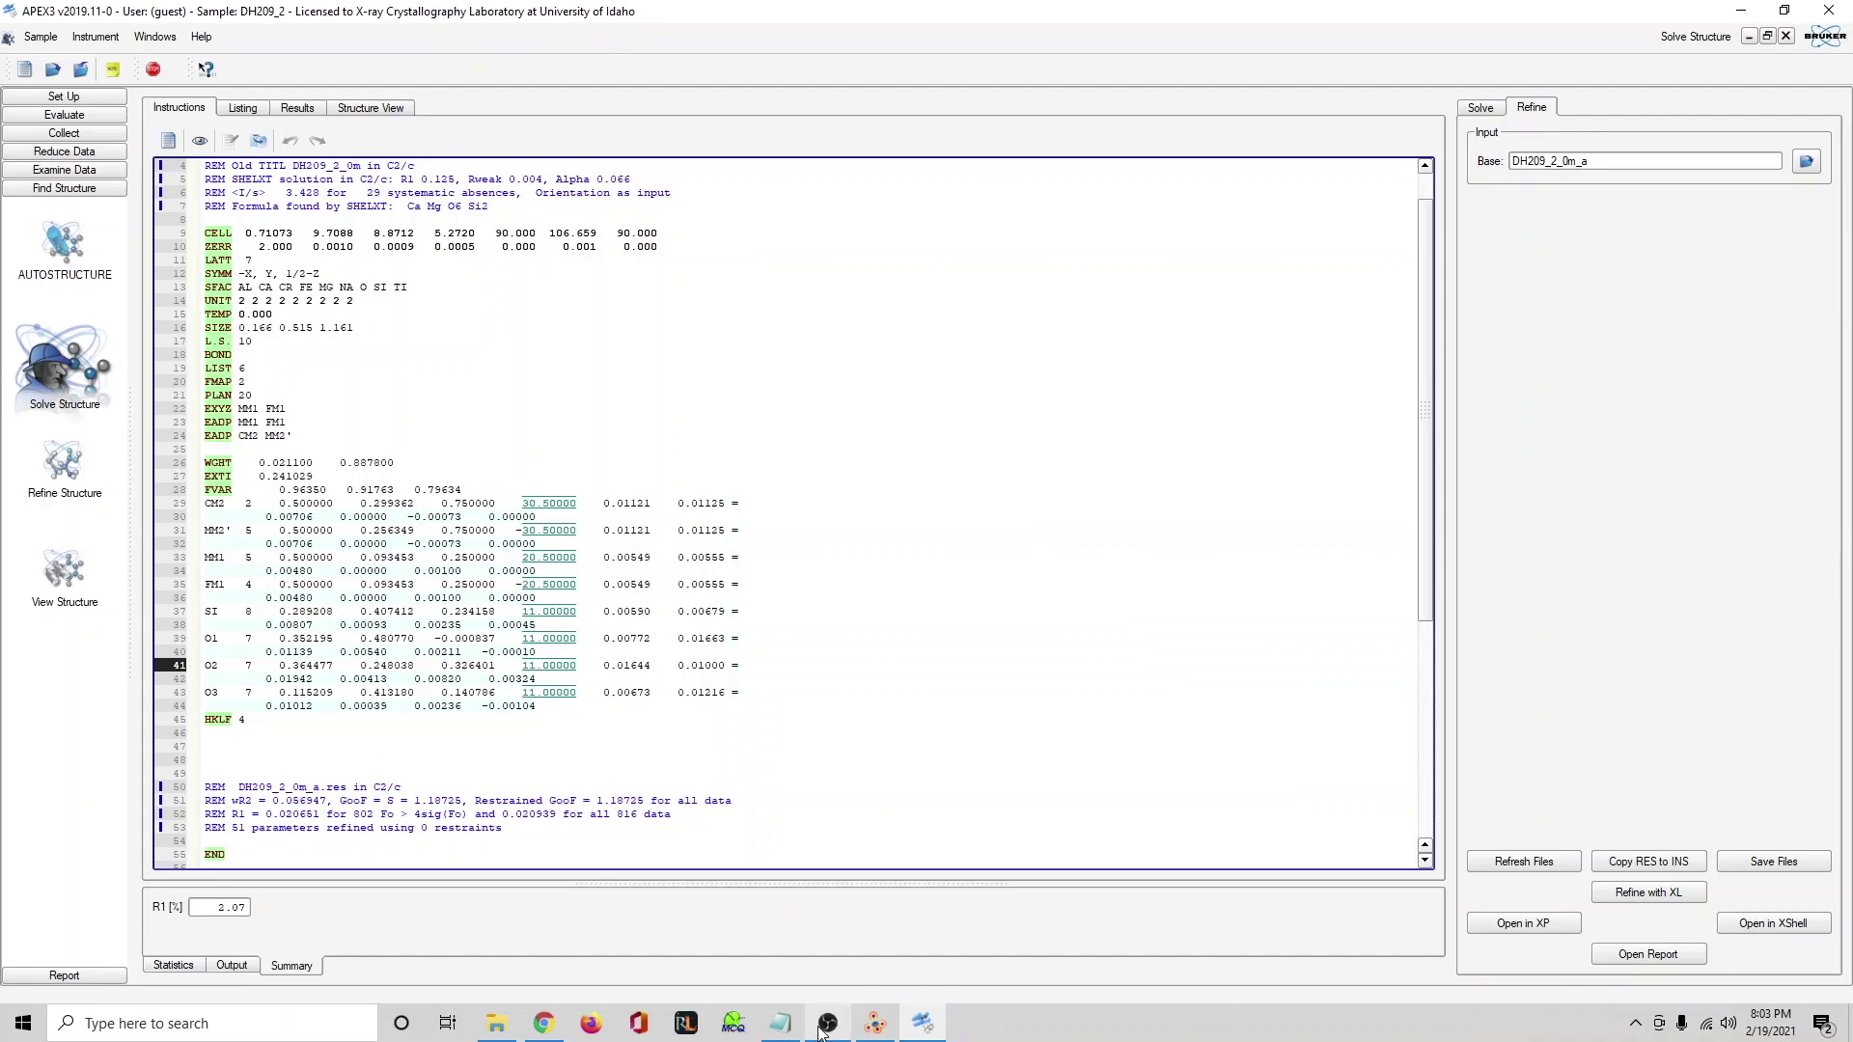
Check the calcium apfu value in the DH209_apfu notes in Notepad, then return to the APEX3 instructions.
left_click(780, 1023)
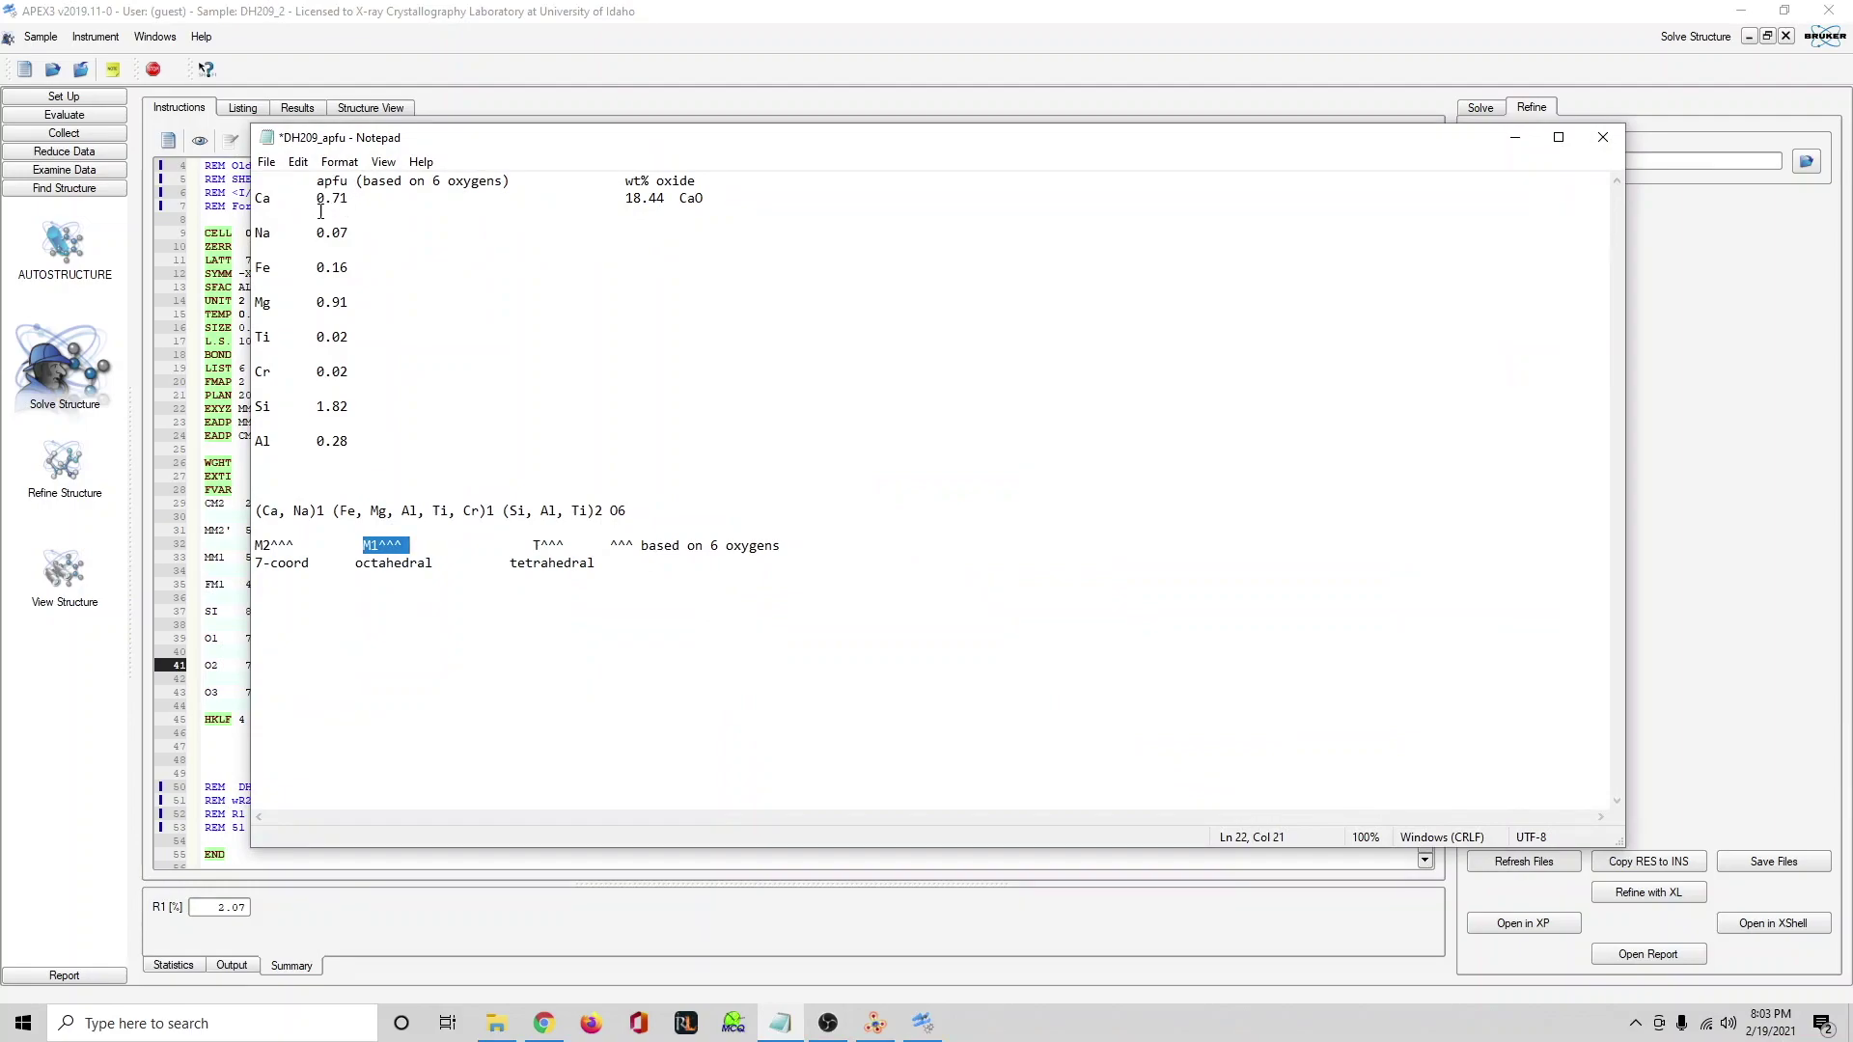
left_click_drag(312, 197, 349, 201)
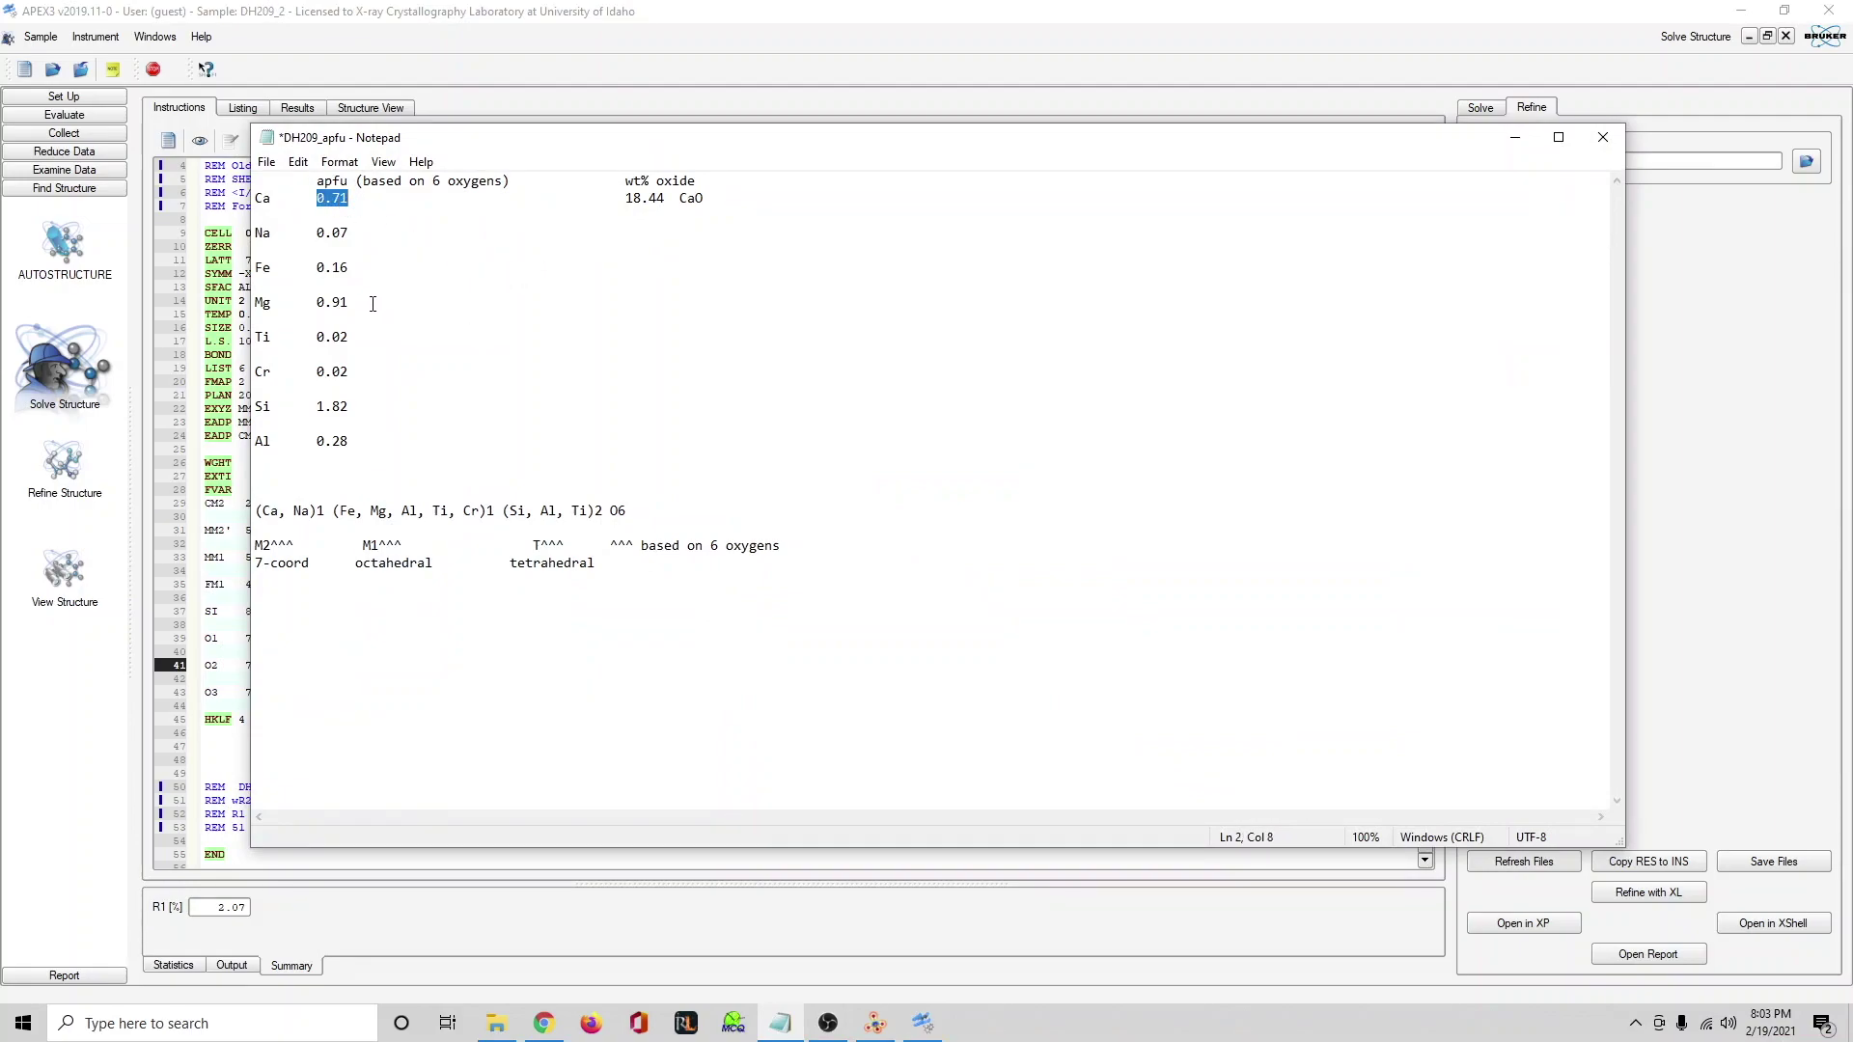
left_click(1518, 138)
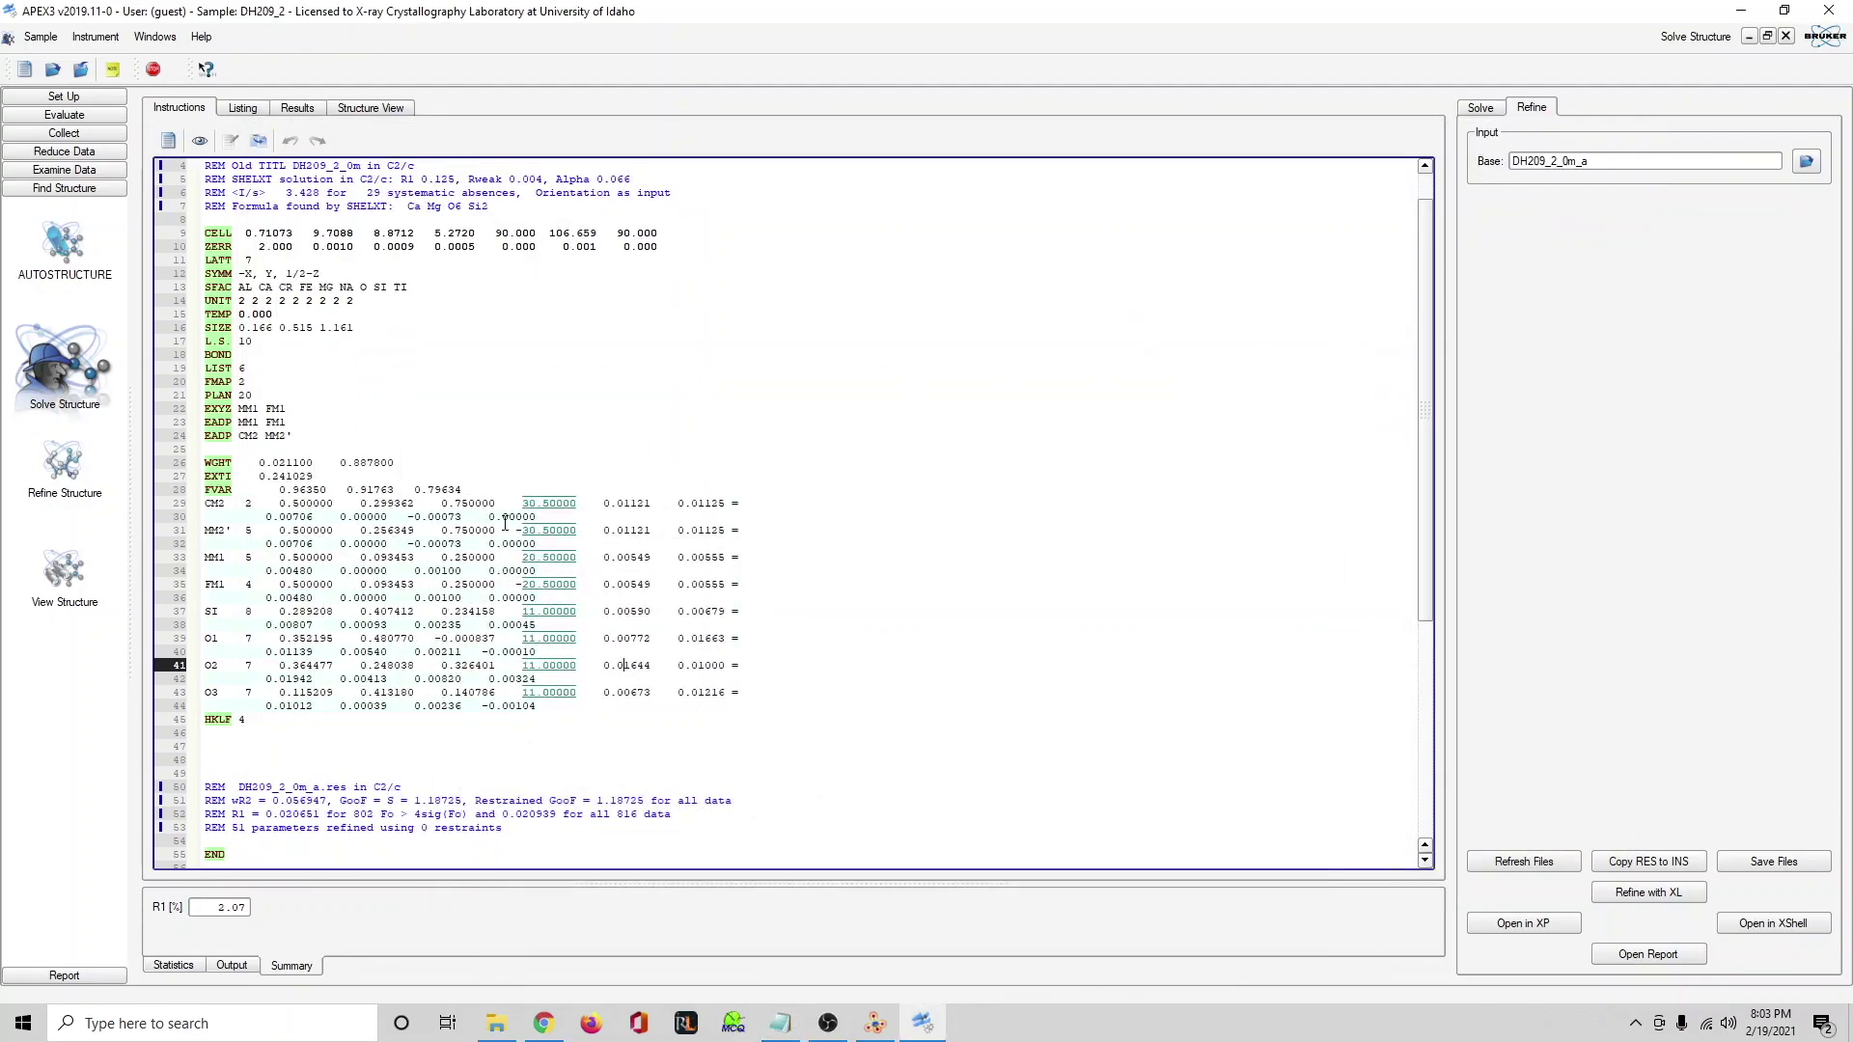
Delete the second and third free variables from the FVAR line and fix the CM2 occupancy at 10.50000.
left_click_drag(421, 489, 463, 490)
left_click_drag(465, 489, 334, 491)
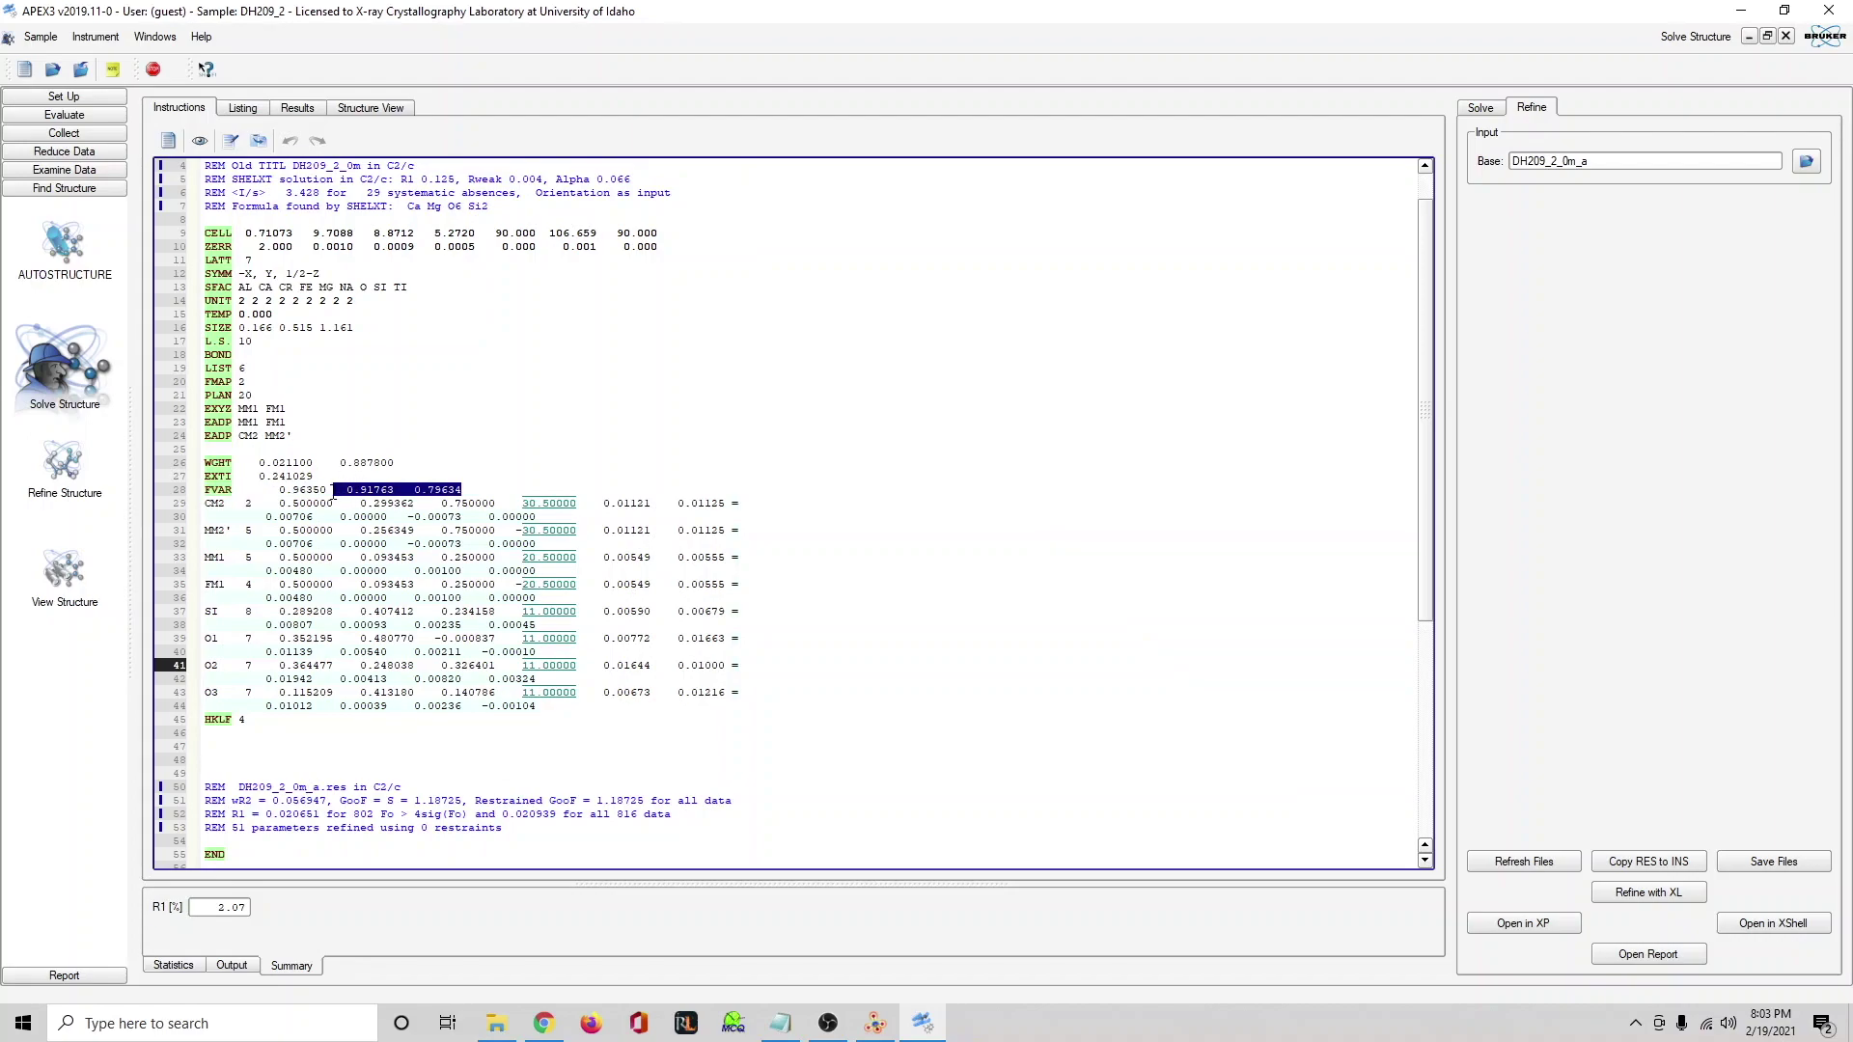
key("Delete")
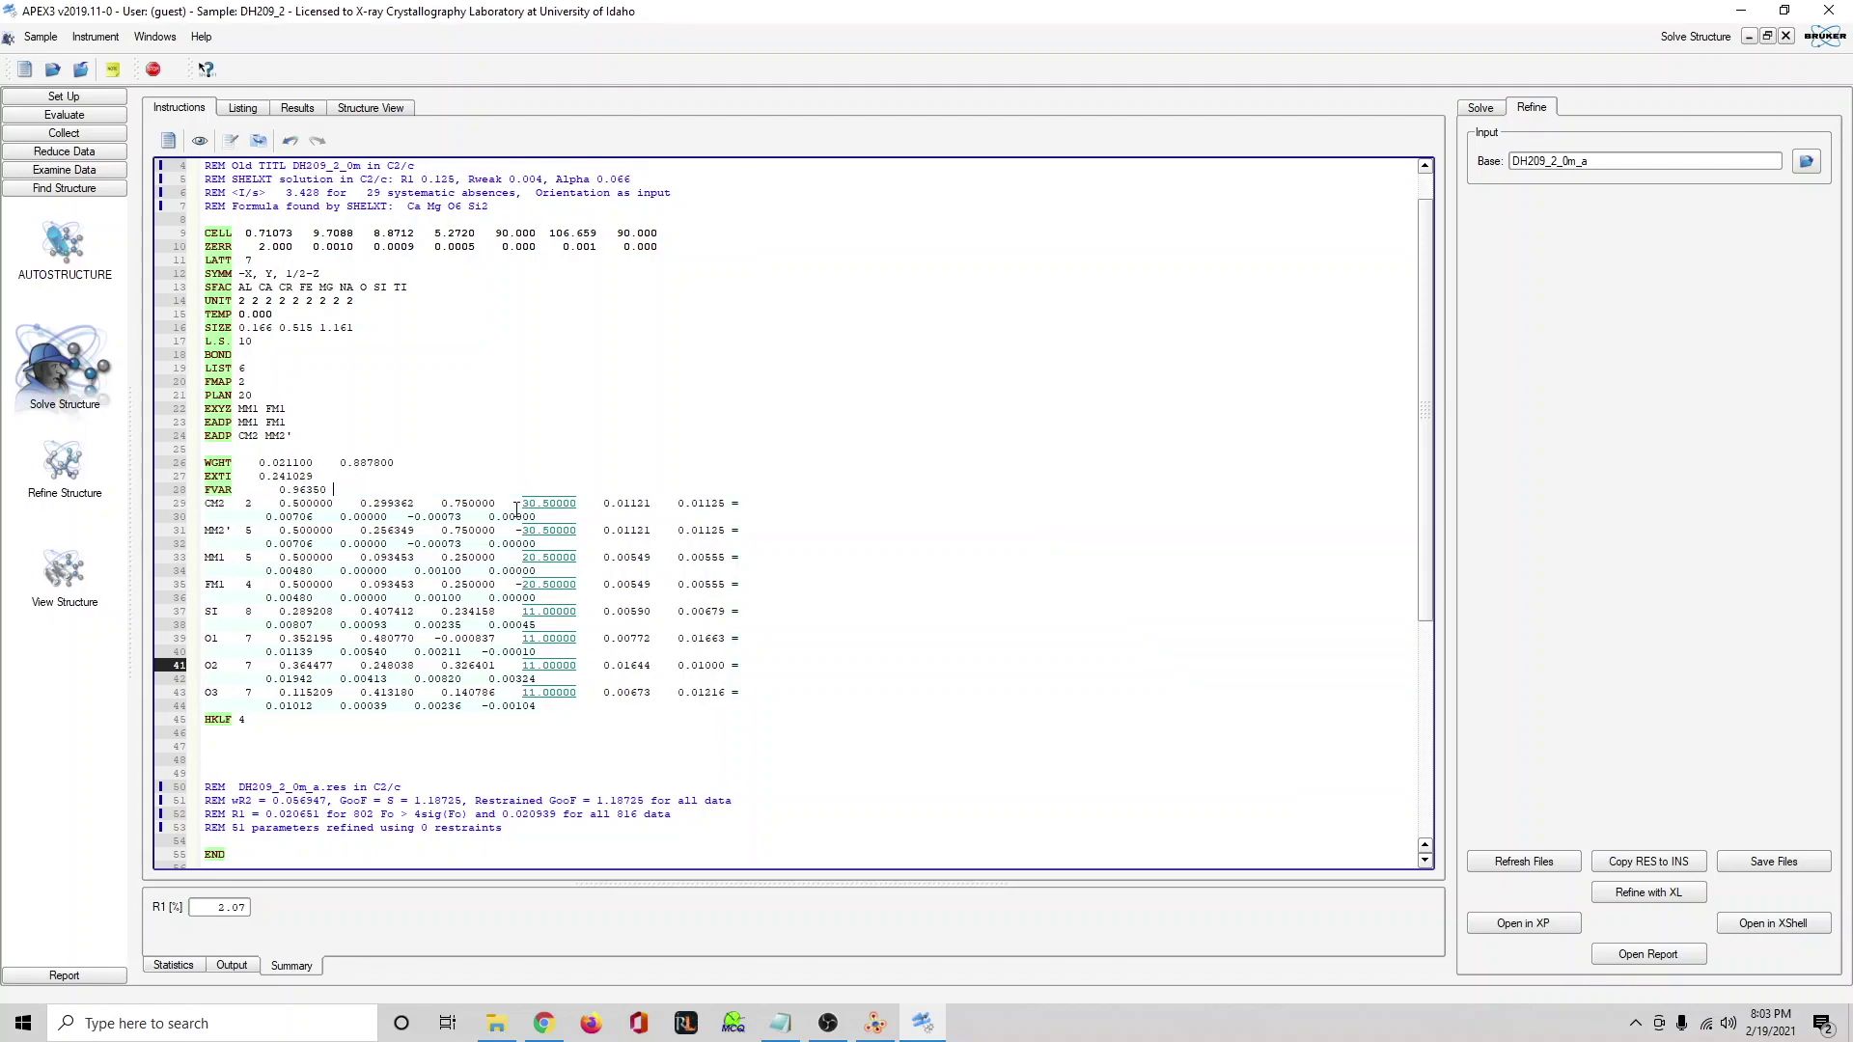
left_click(527, 502)
type("1")
left_click_drag(556, 546, 205, 530)
key("ctrl+c")
key("Delete")
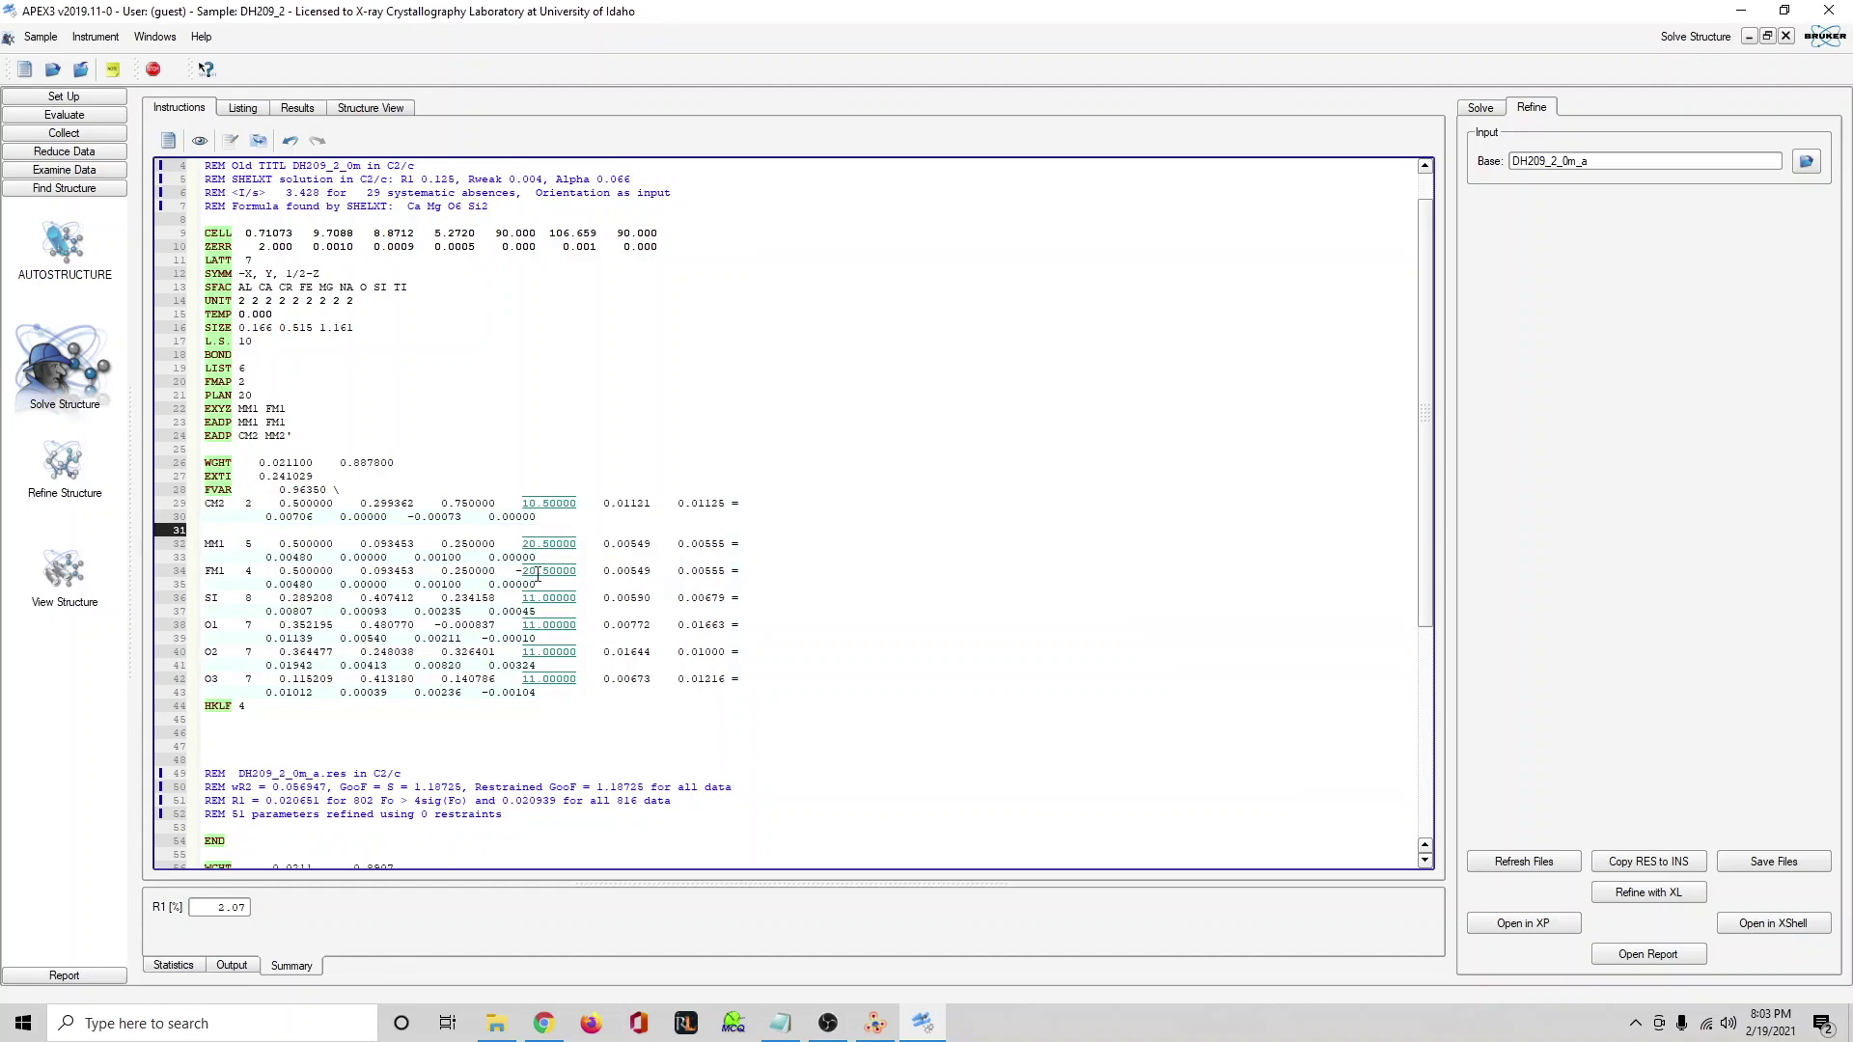
left_click_drag(537, 584, 205, 570)
key("Delete")
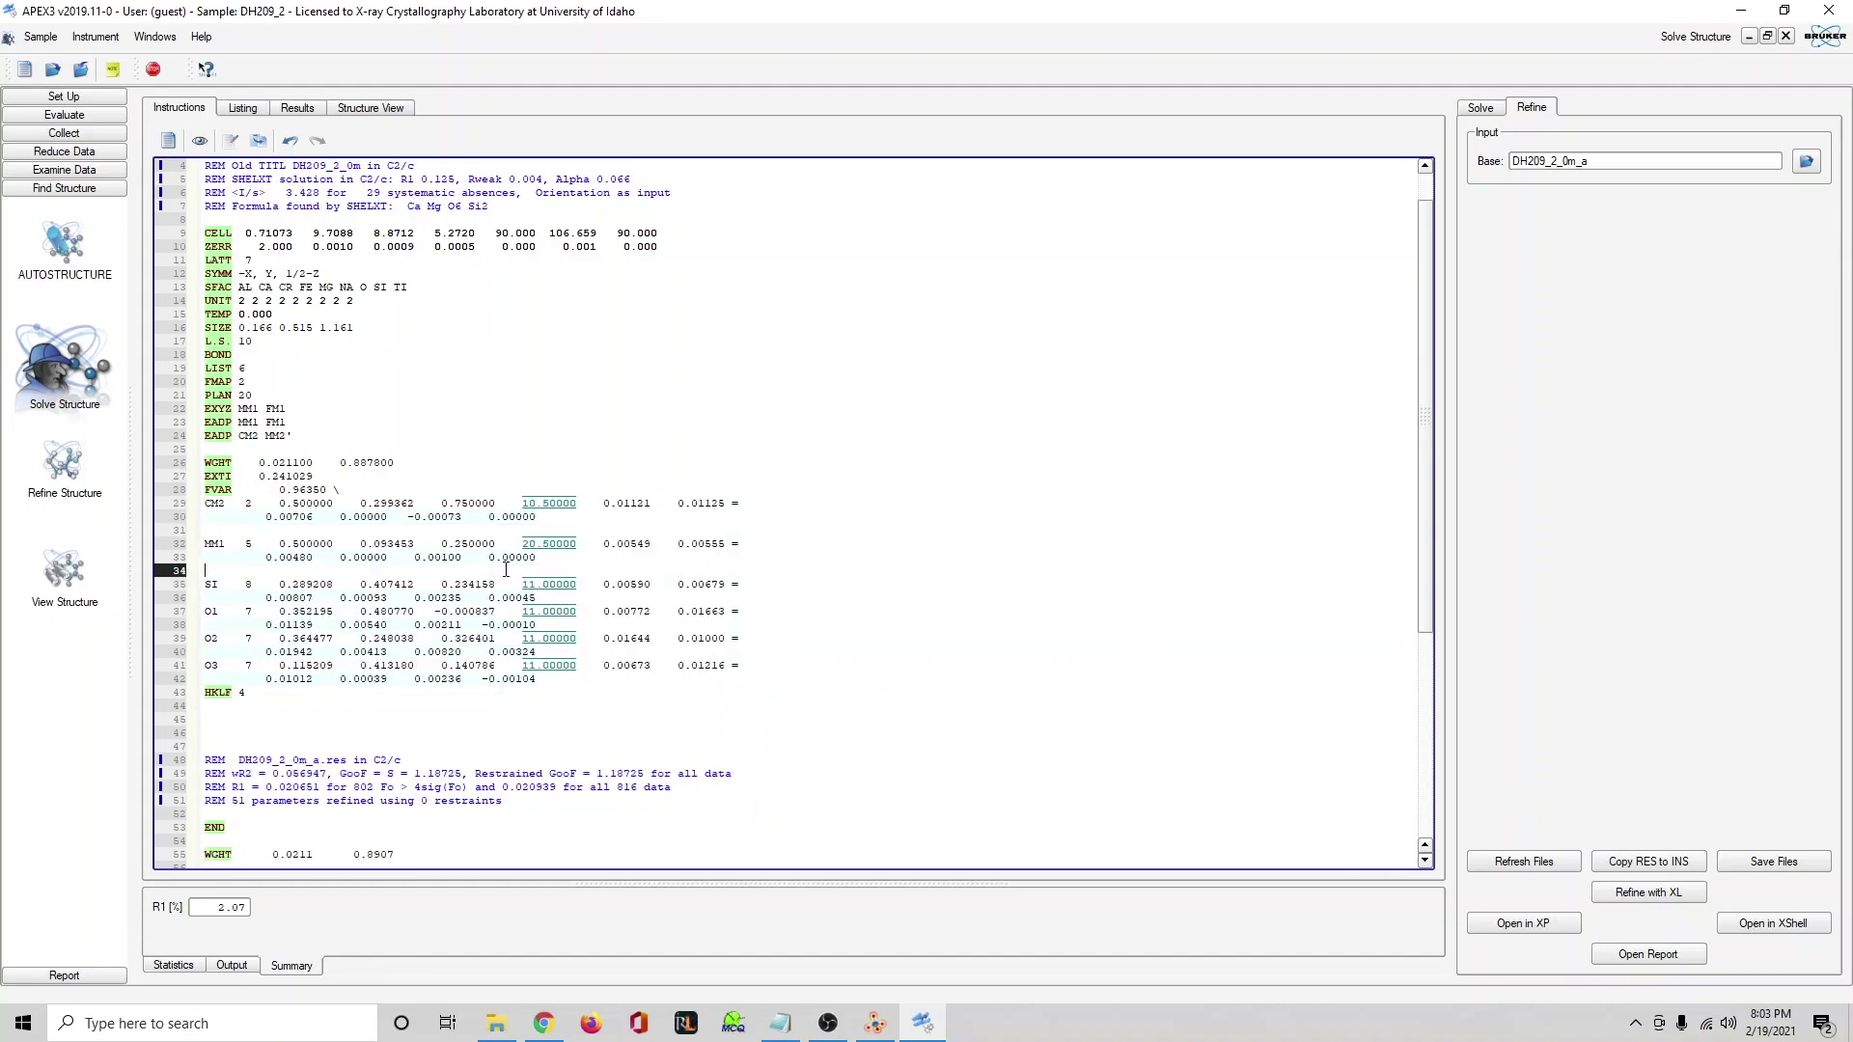
type("z")
key("ctrl+z")
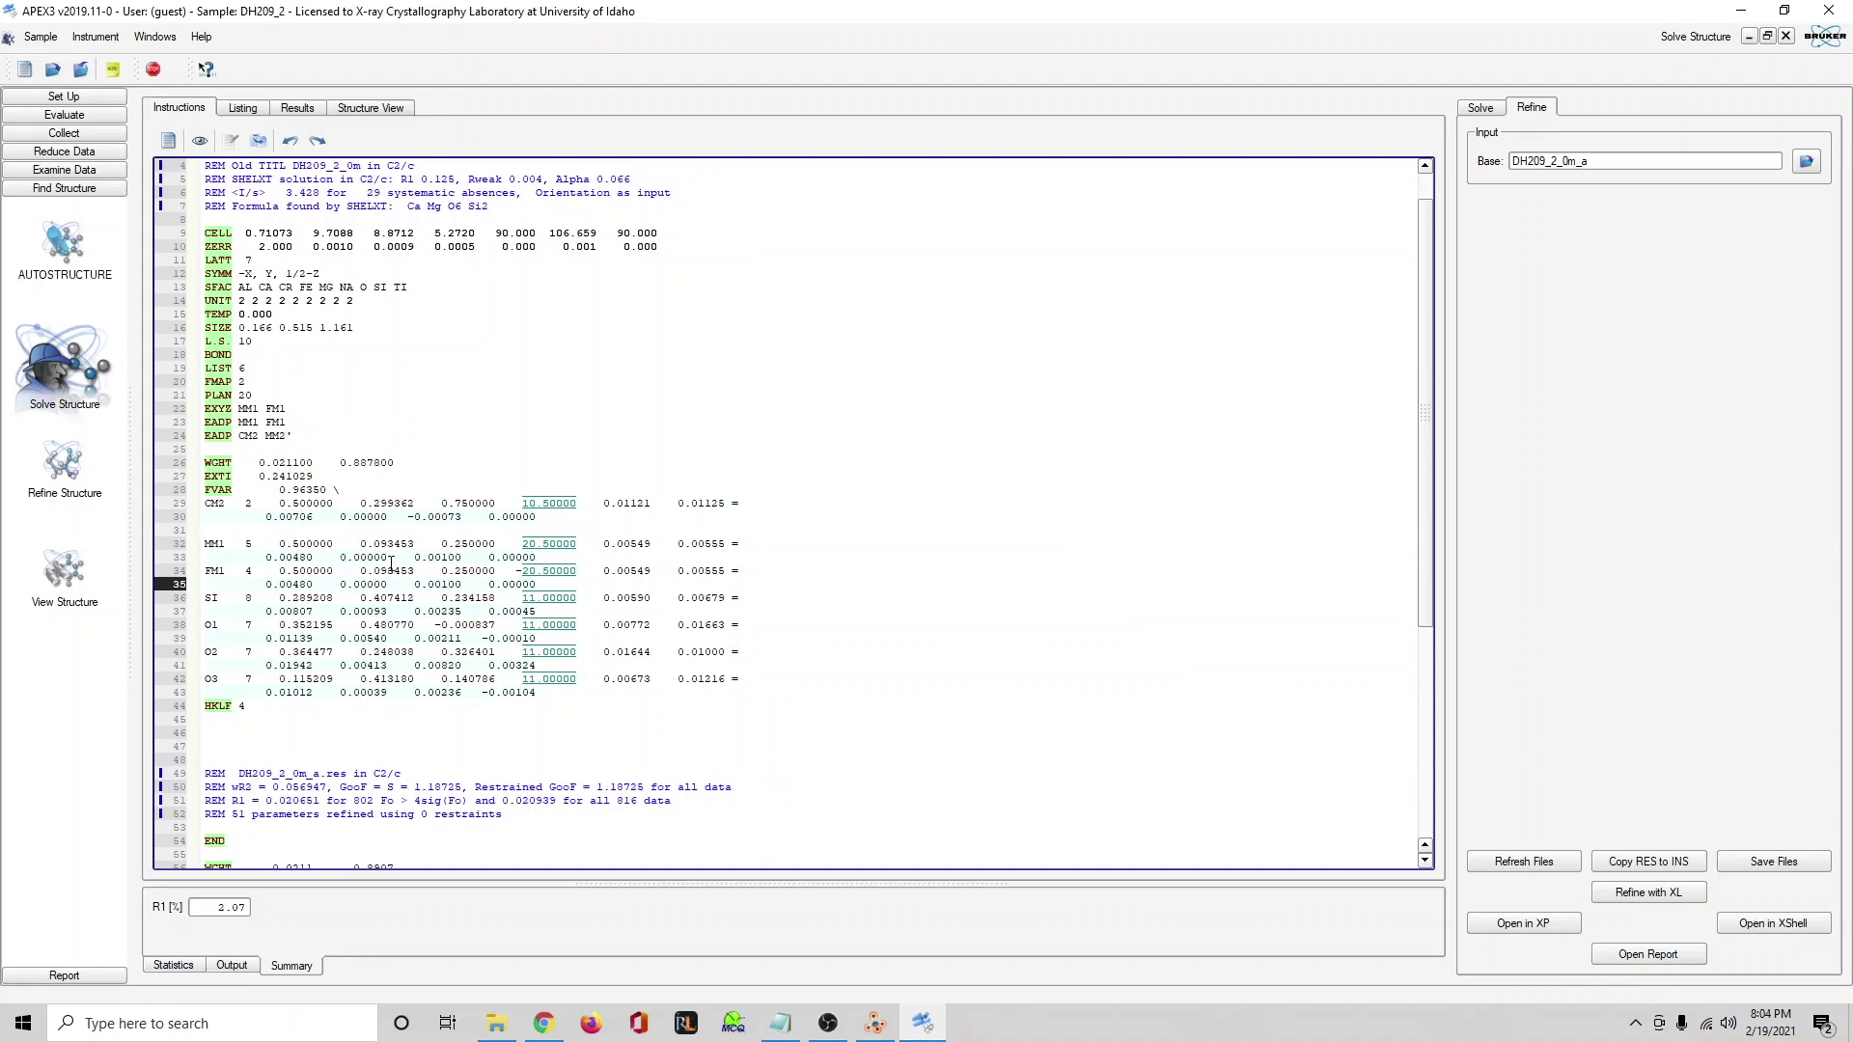
key("ctrl+v")
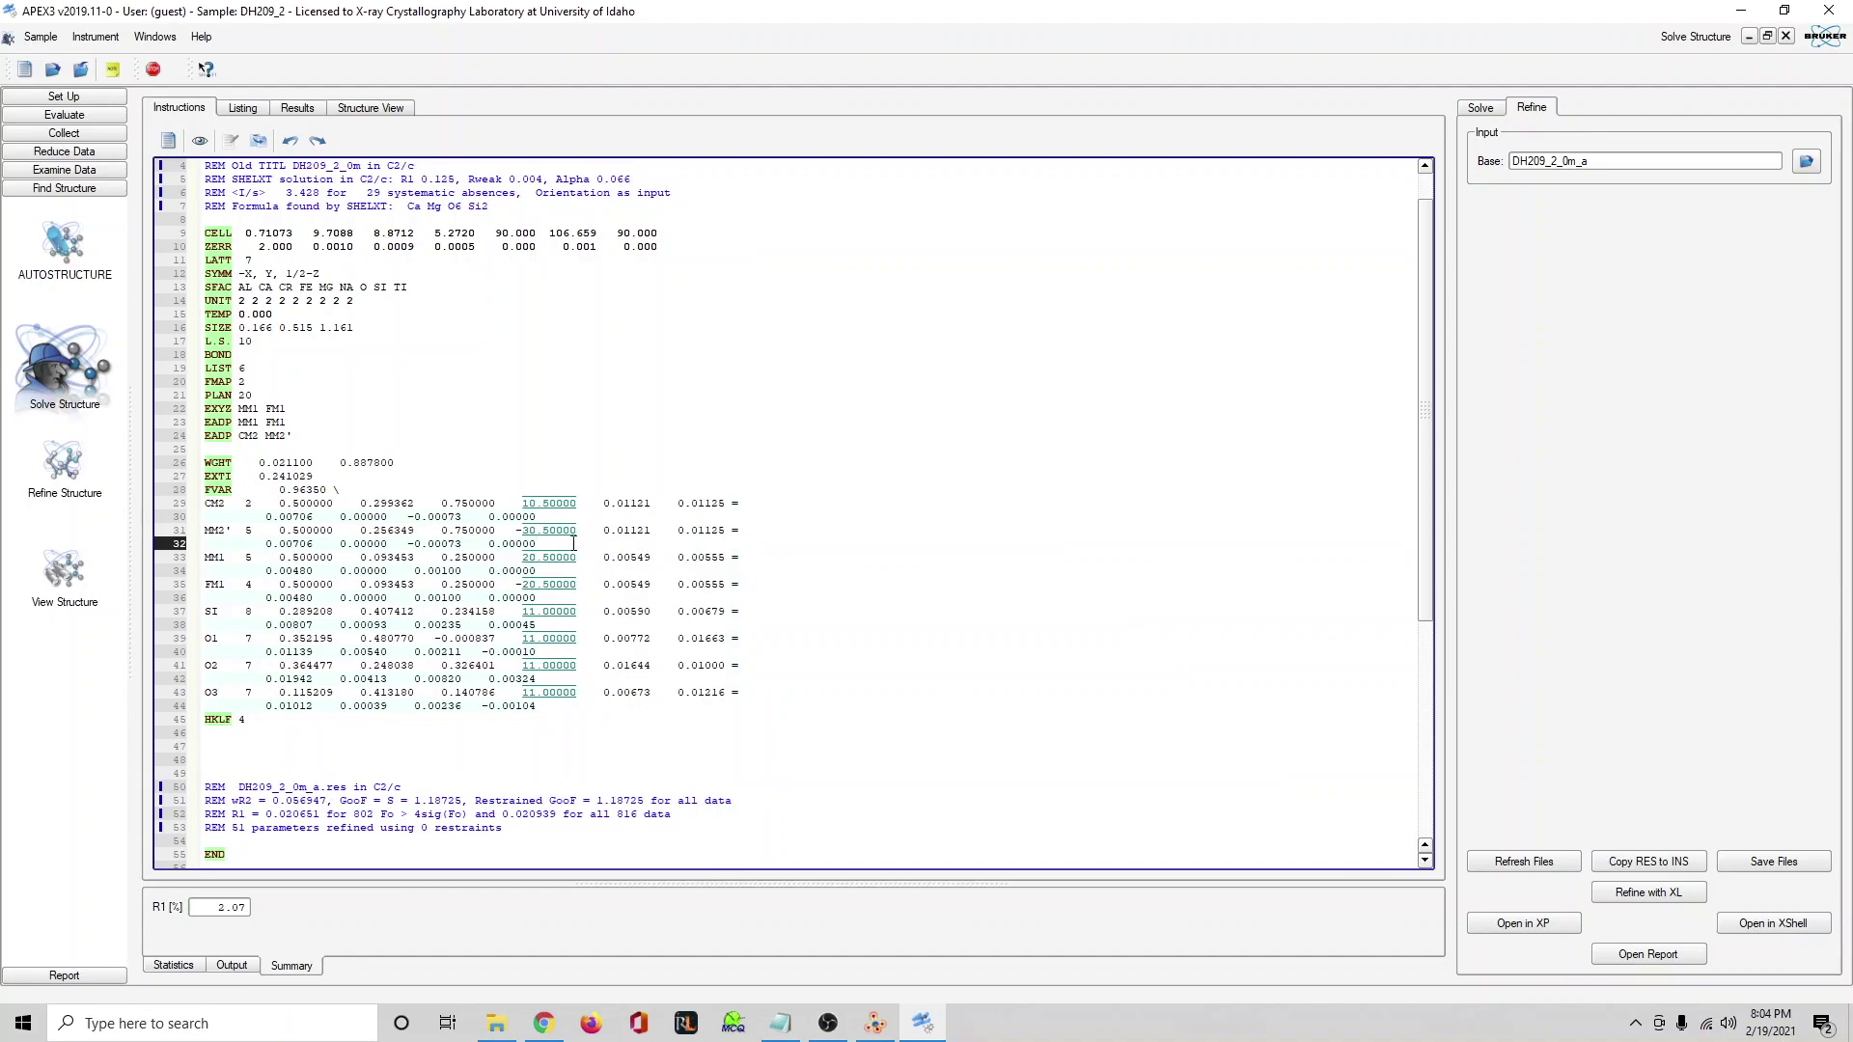
Fix the MM2' occupancy at 10.50000, removing its minus sign and its link to free variable 3.
left_click_drag(524, 530, 532, 530)
type("1")
left_click_drag(522, 530, 516, 531)
key("Delete")
left_click_drag(543, 503, 577, 530)
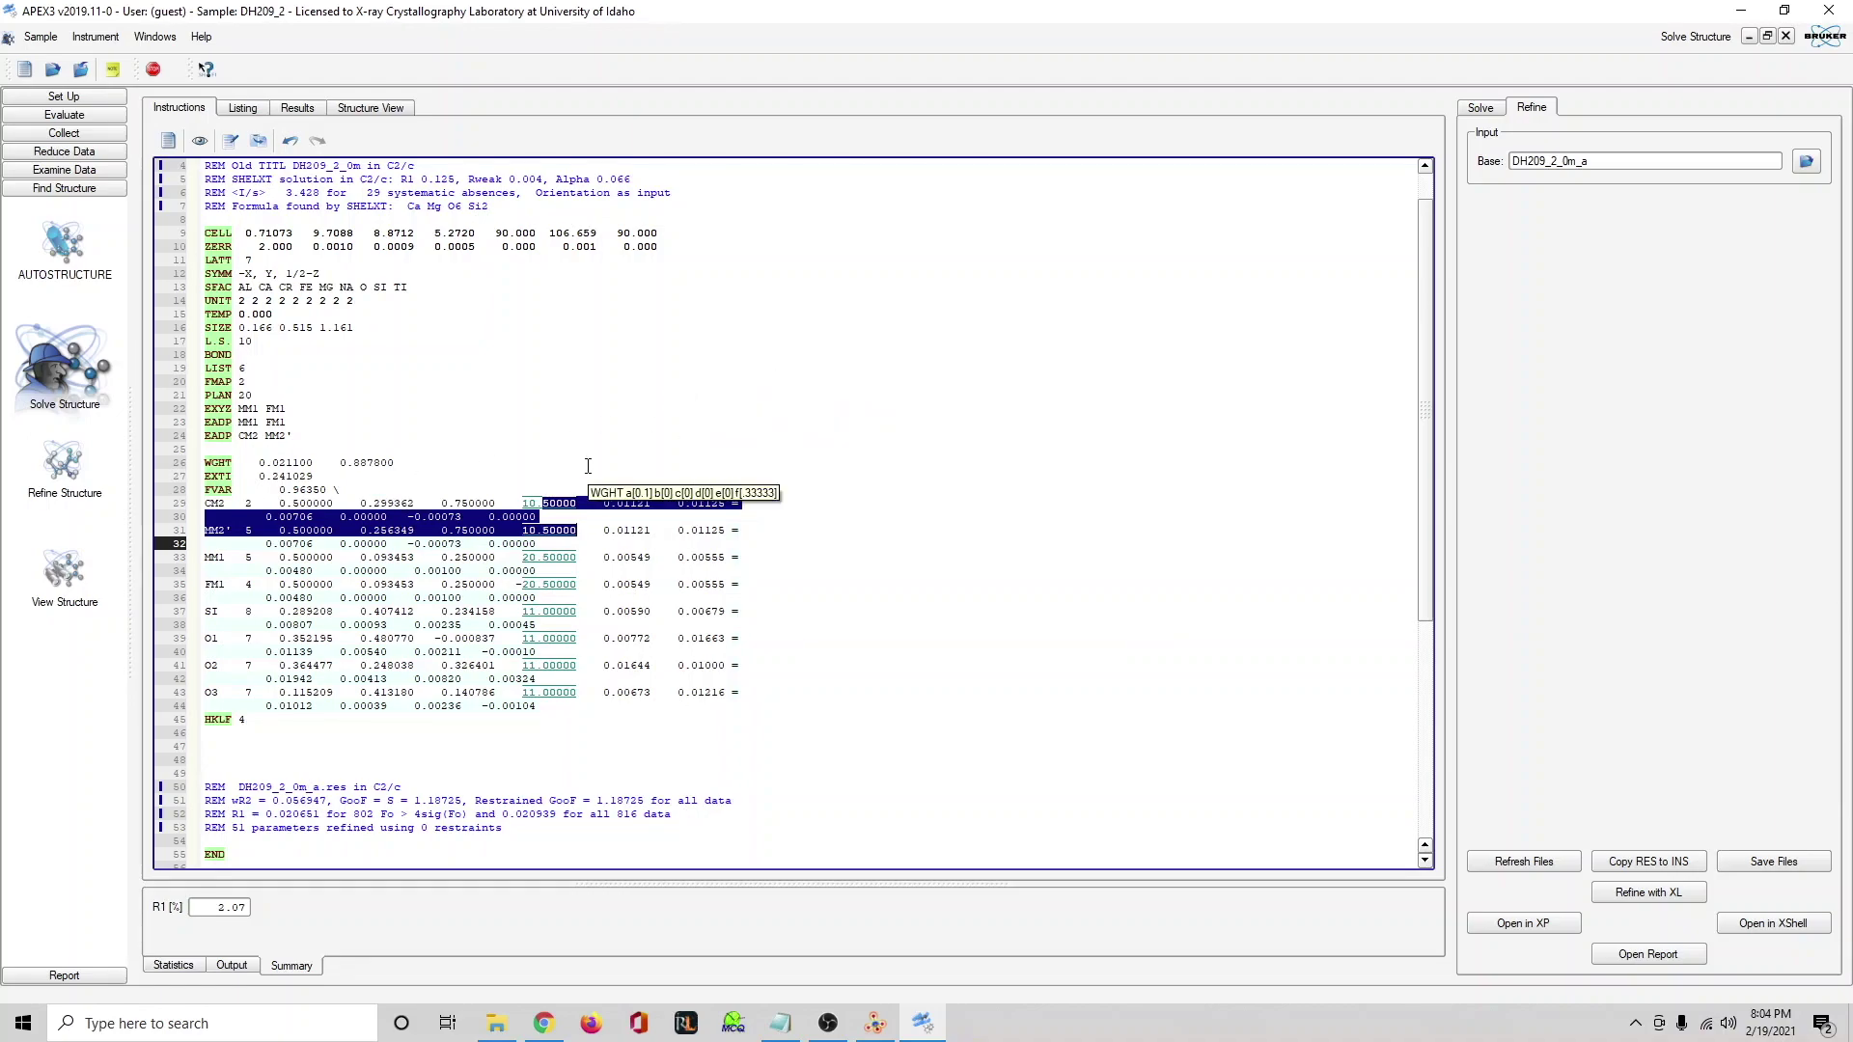
left_click(548, 503)
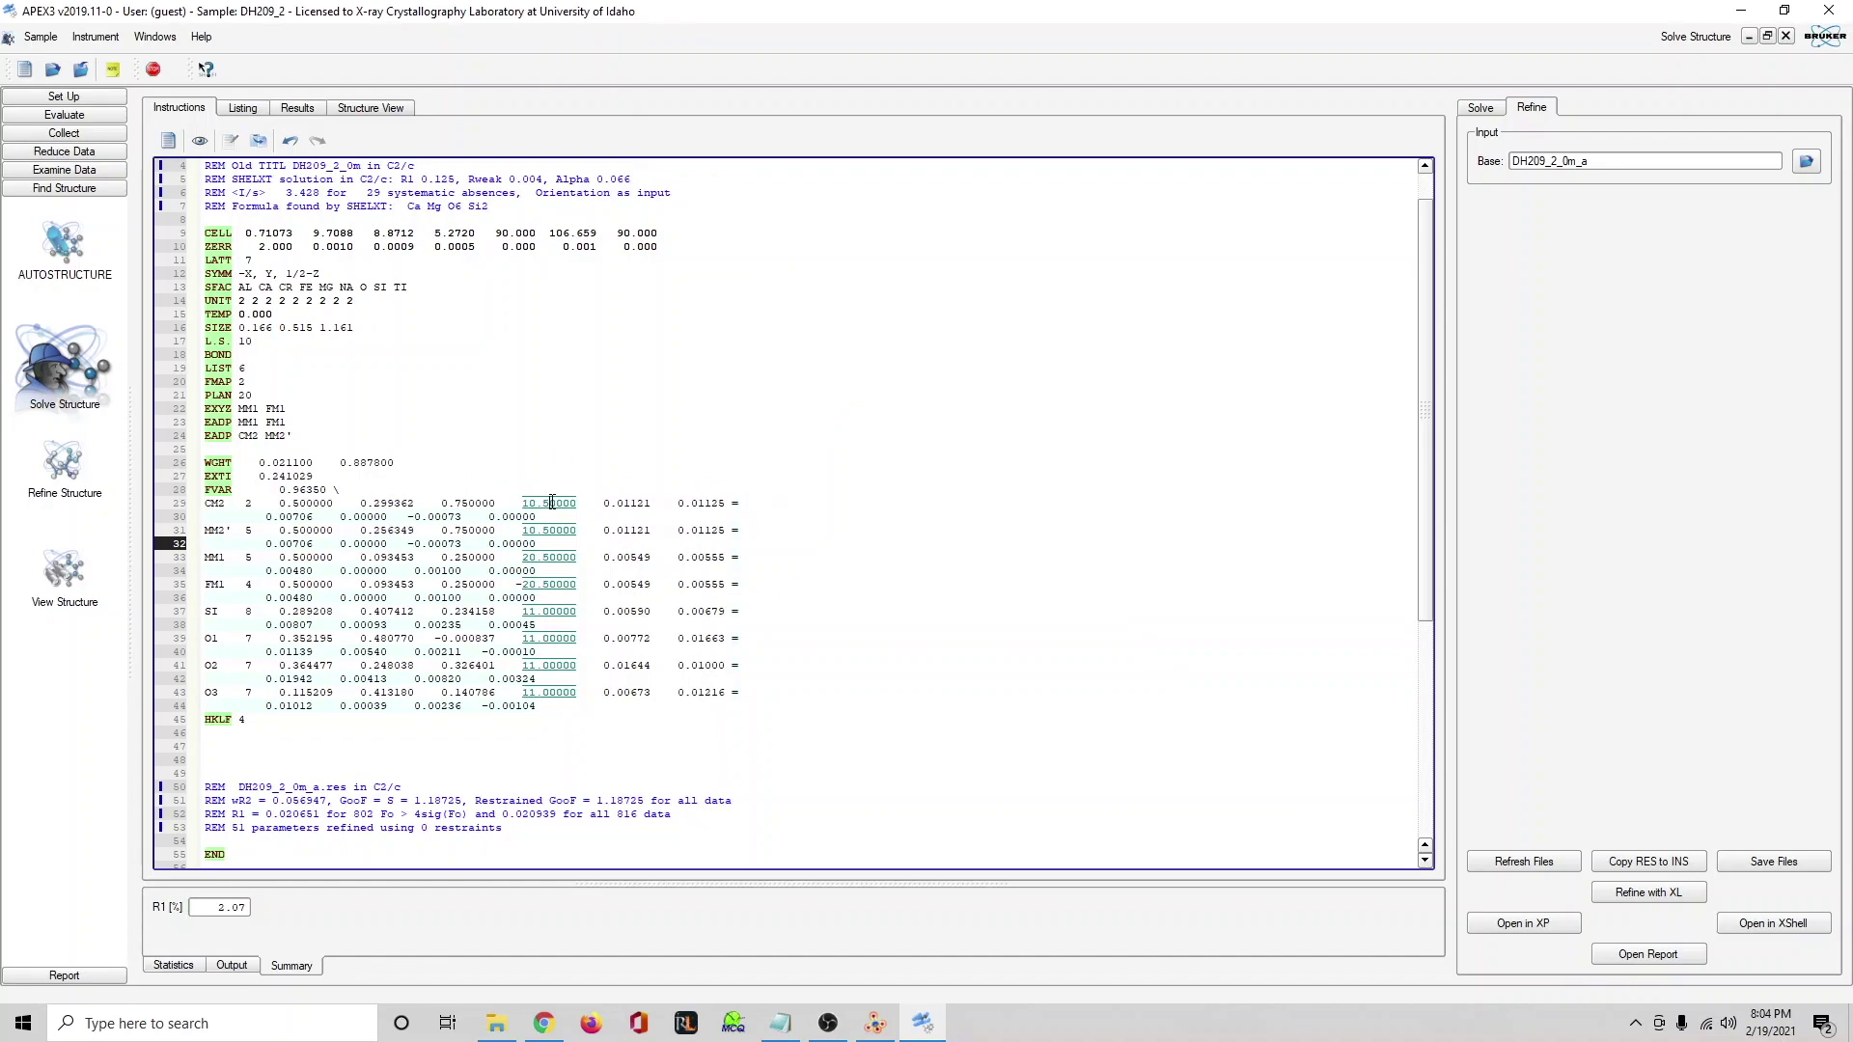
Look up the calcium apfu in the DH209_apfu notes for the CM2 atom and return to its occupancy.
double_click(219, 503)
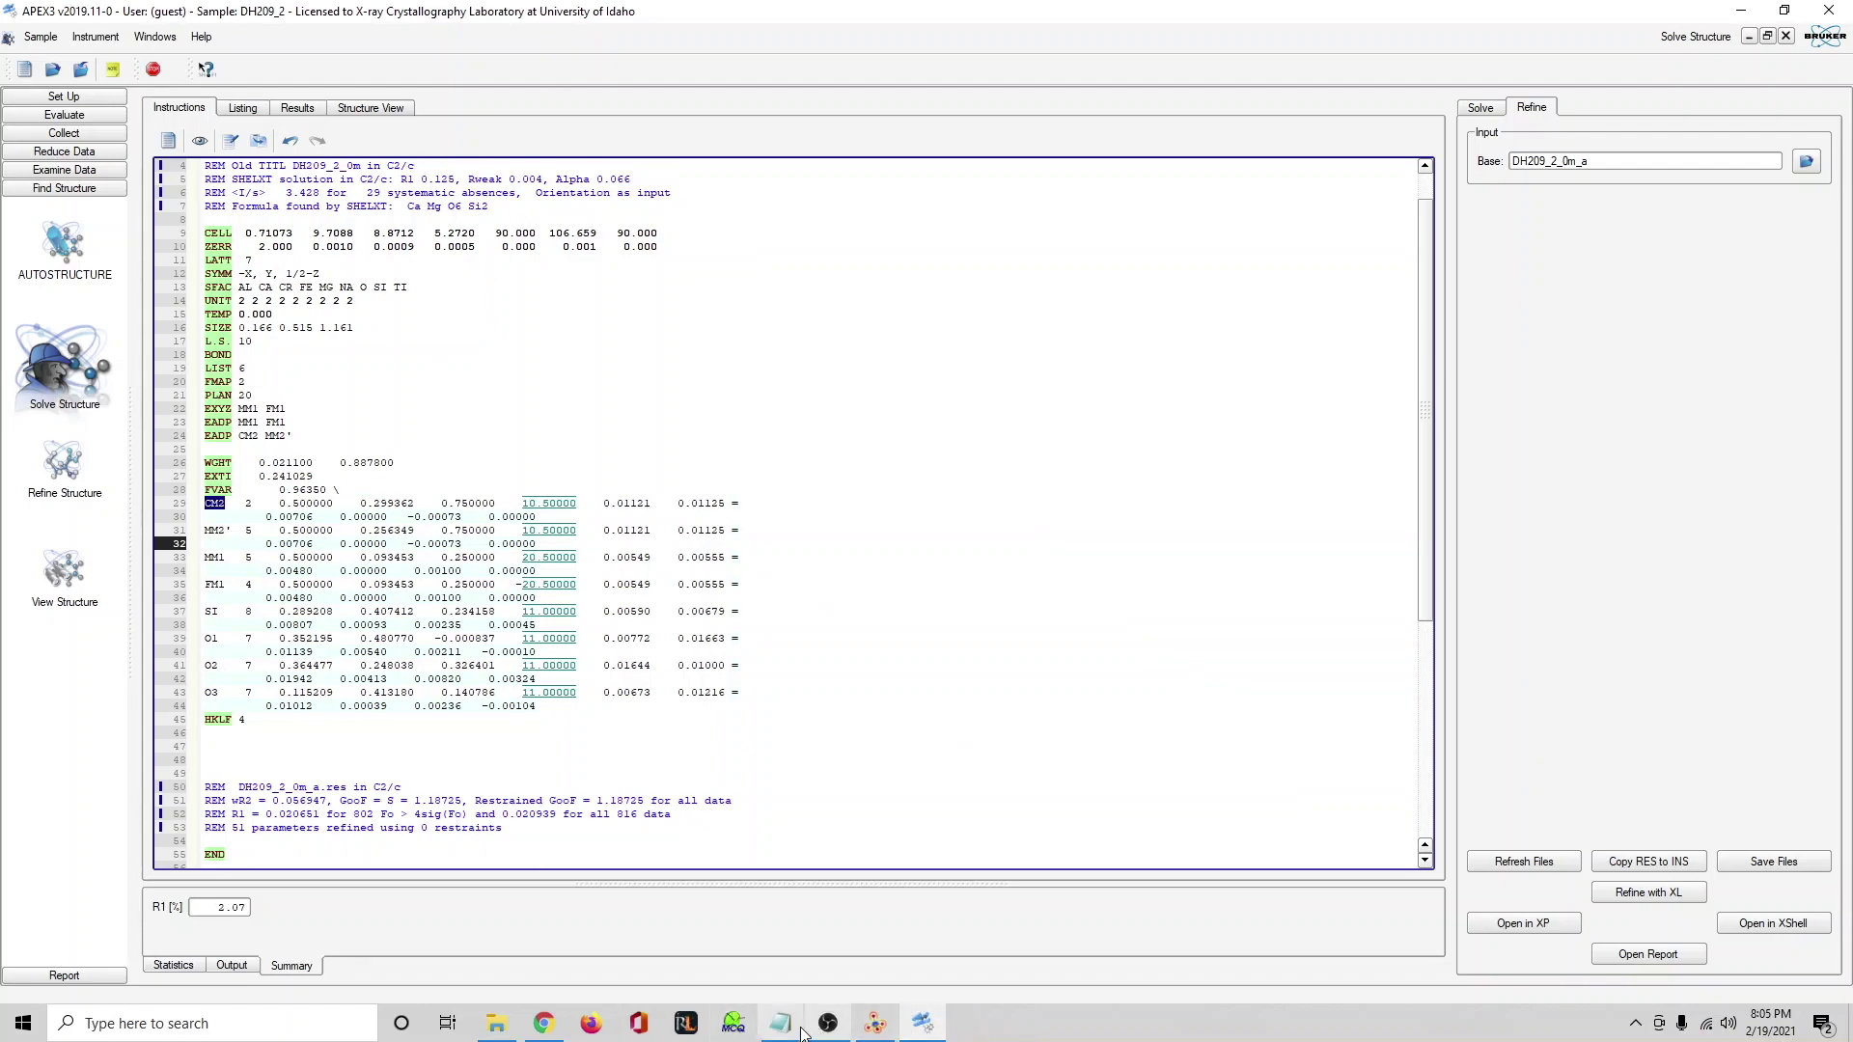
left_click(687, 1023)
left_click_drag(332, 199, 349, 199)
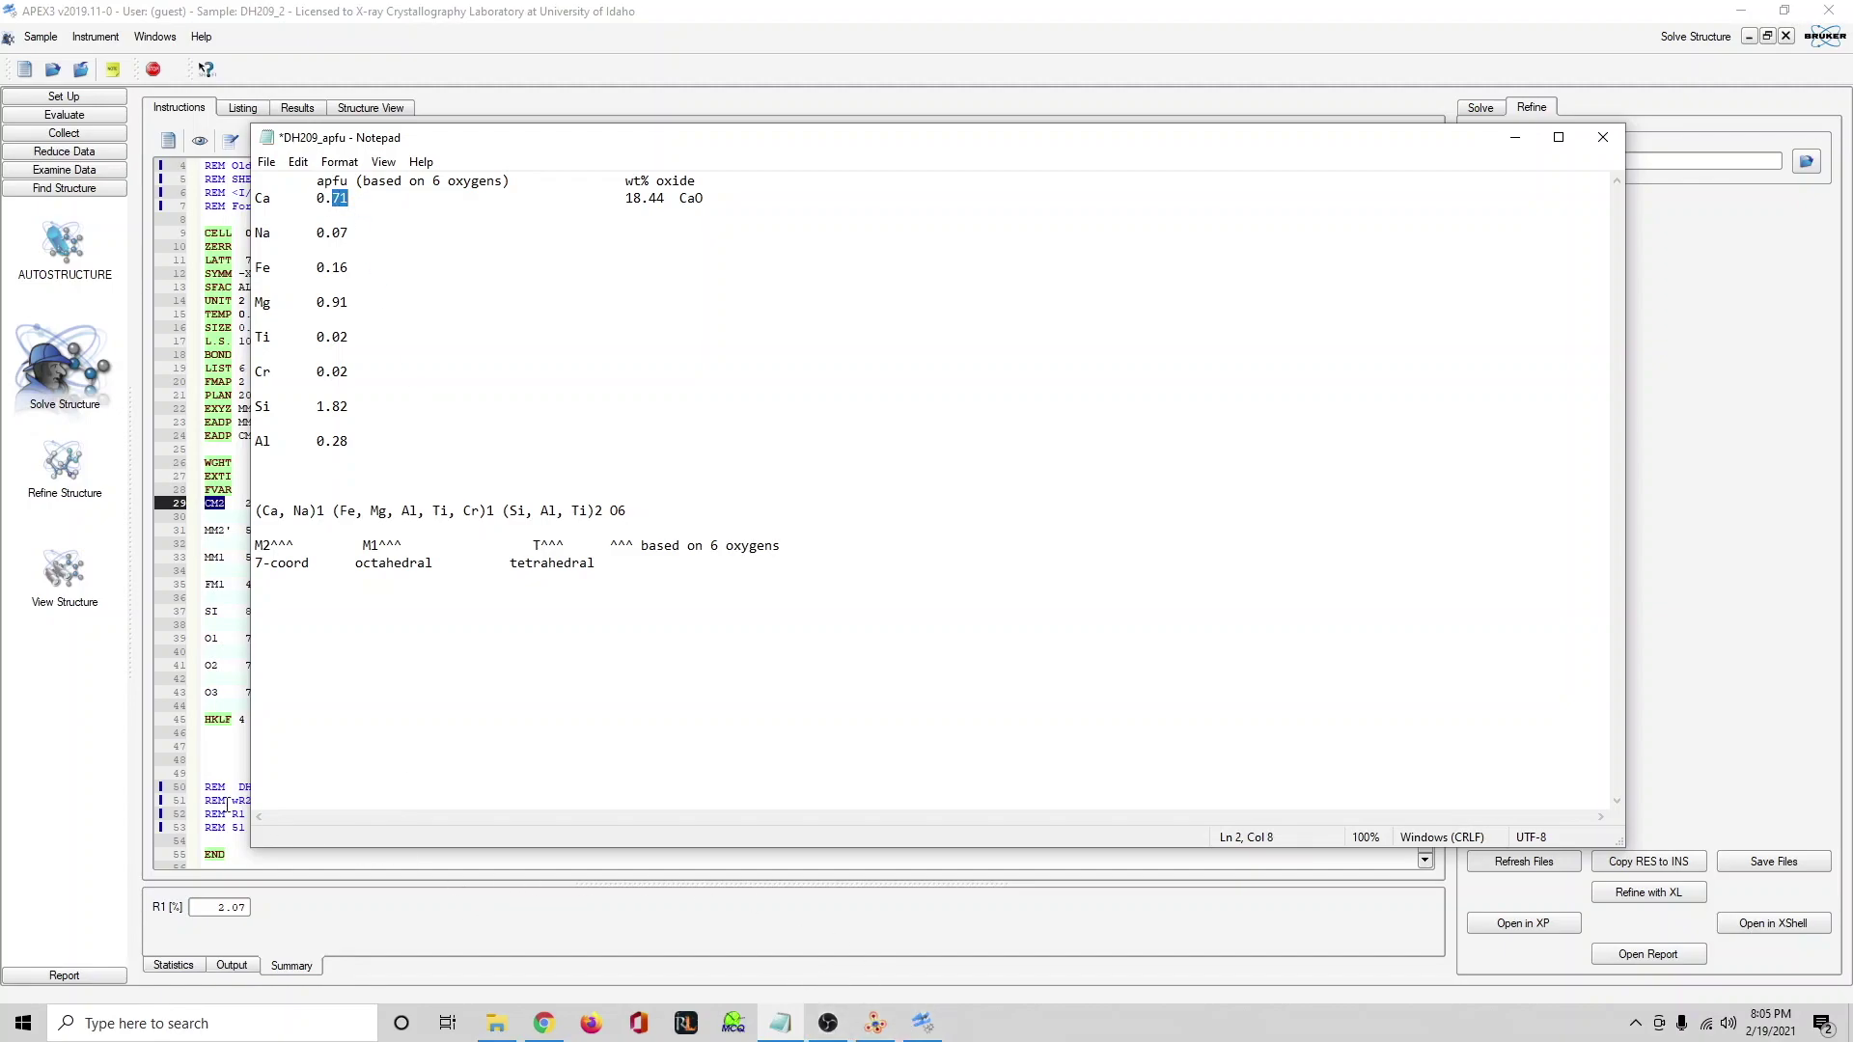
left_click(69, 830)
left_click(545, 503)
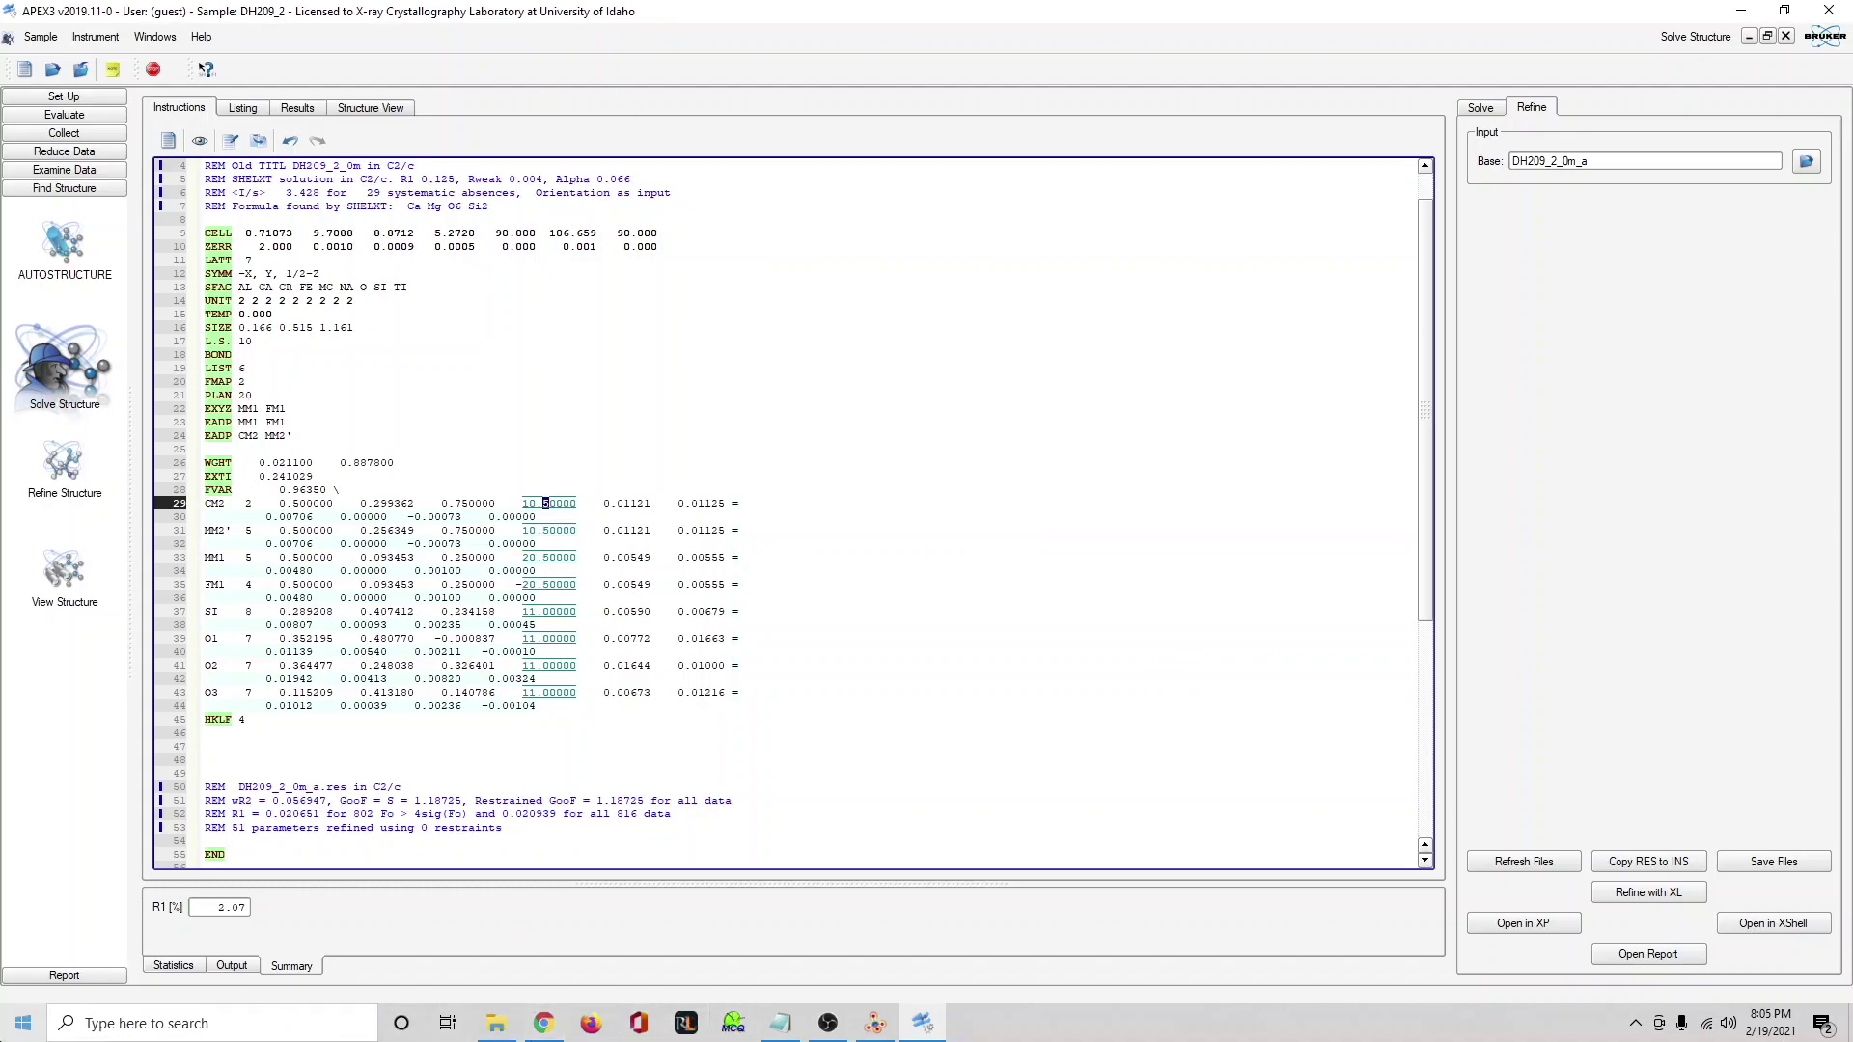
Open Calculator and multiply the calcium content 0.71 by the site multiplicity 0.5.
left_click(193, 1023)
type("calcula")
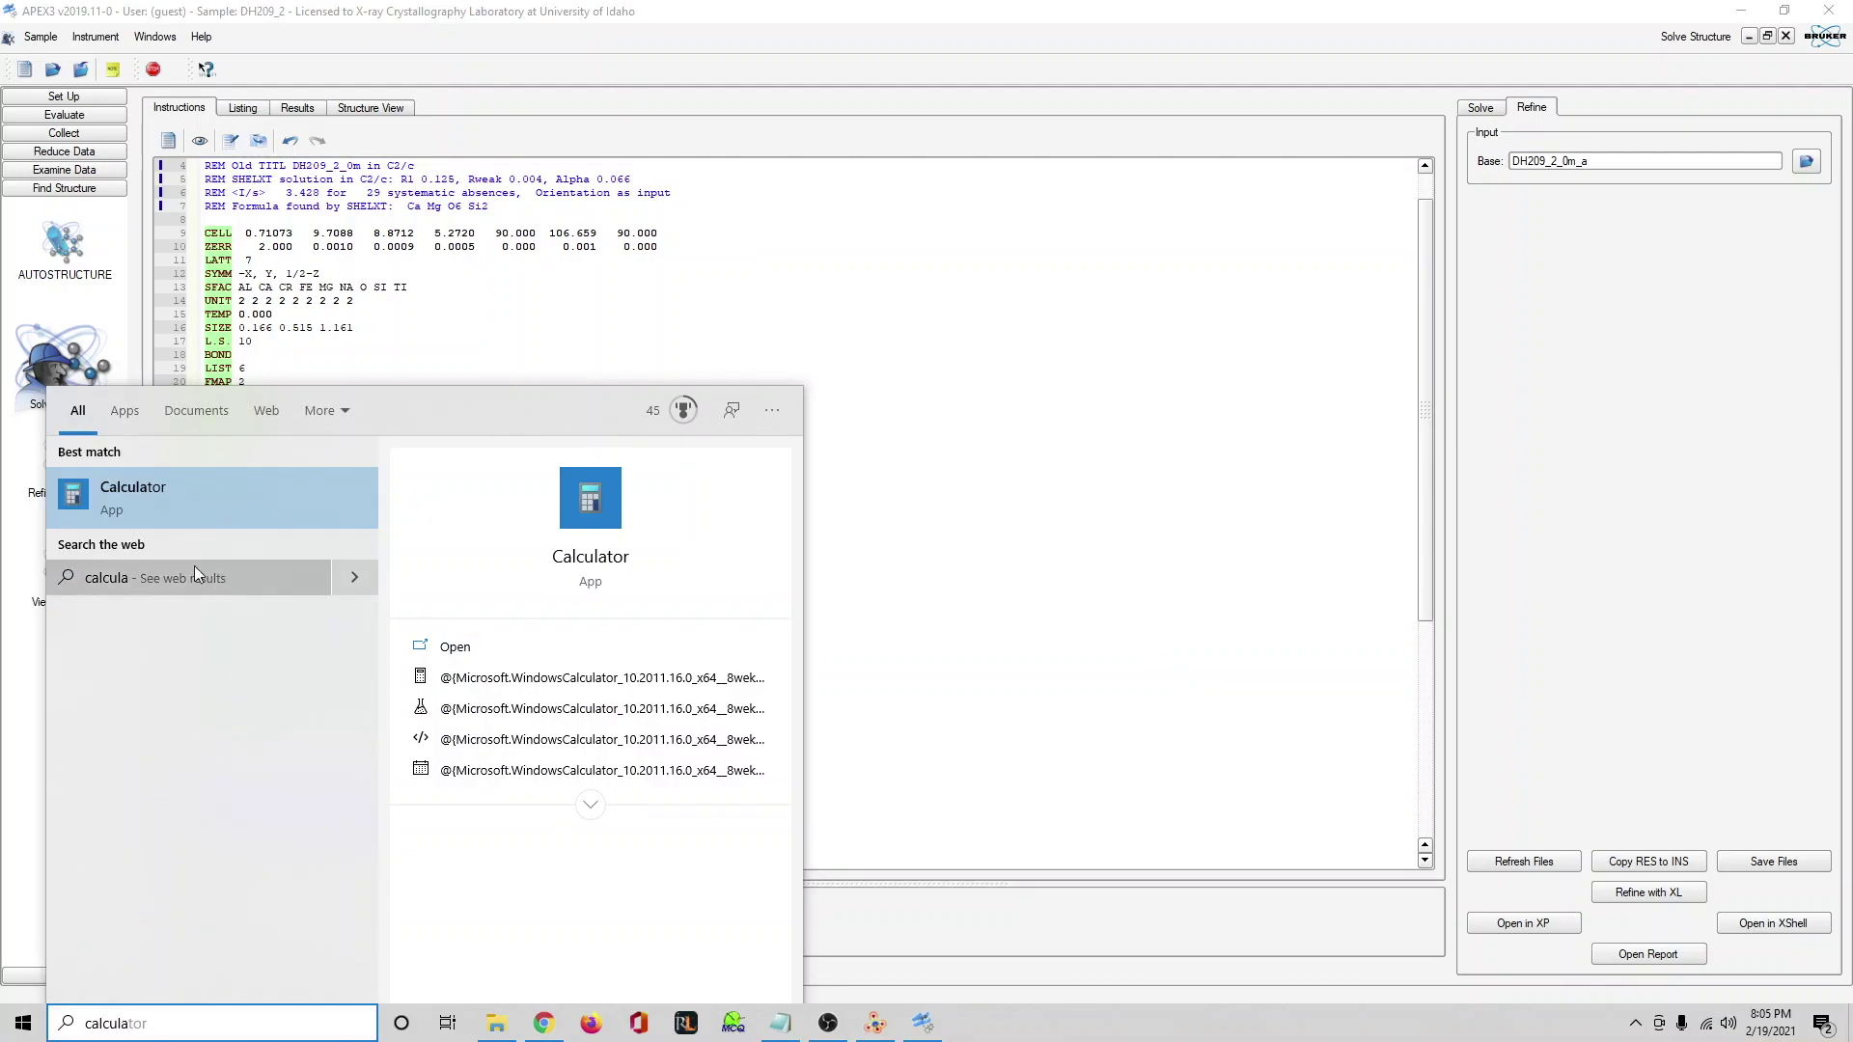
left_click(176, 476)
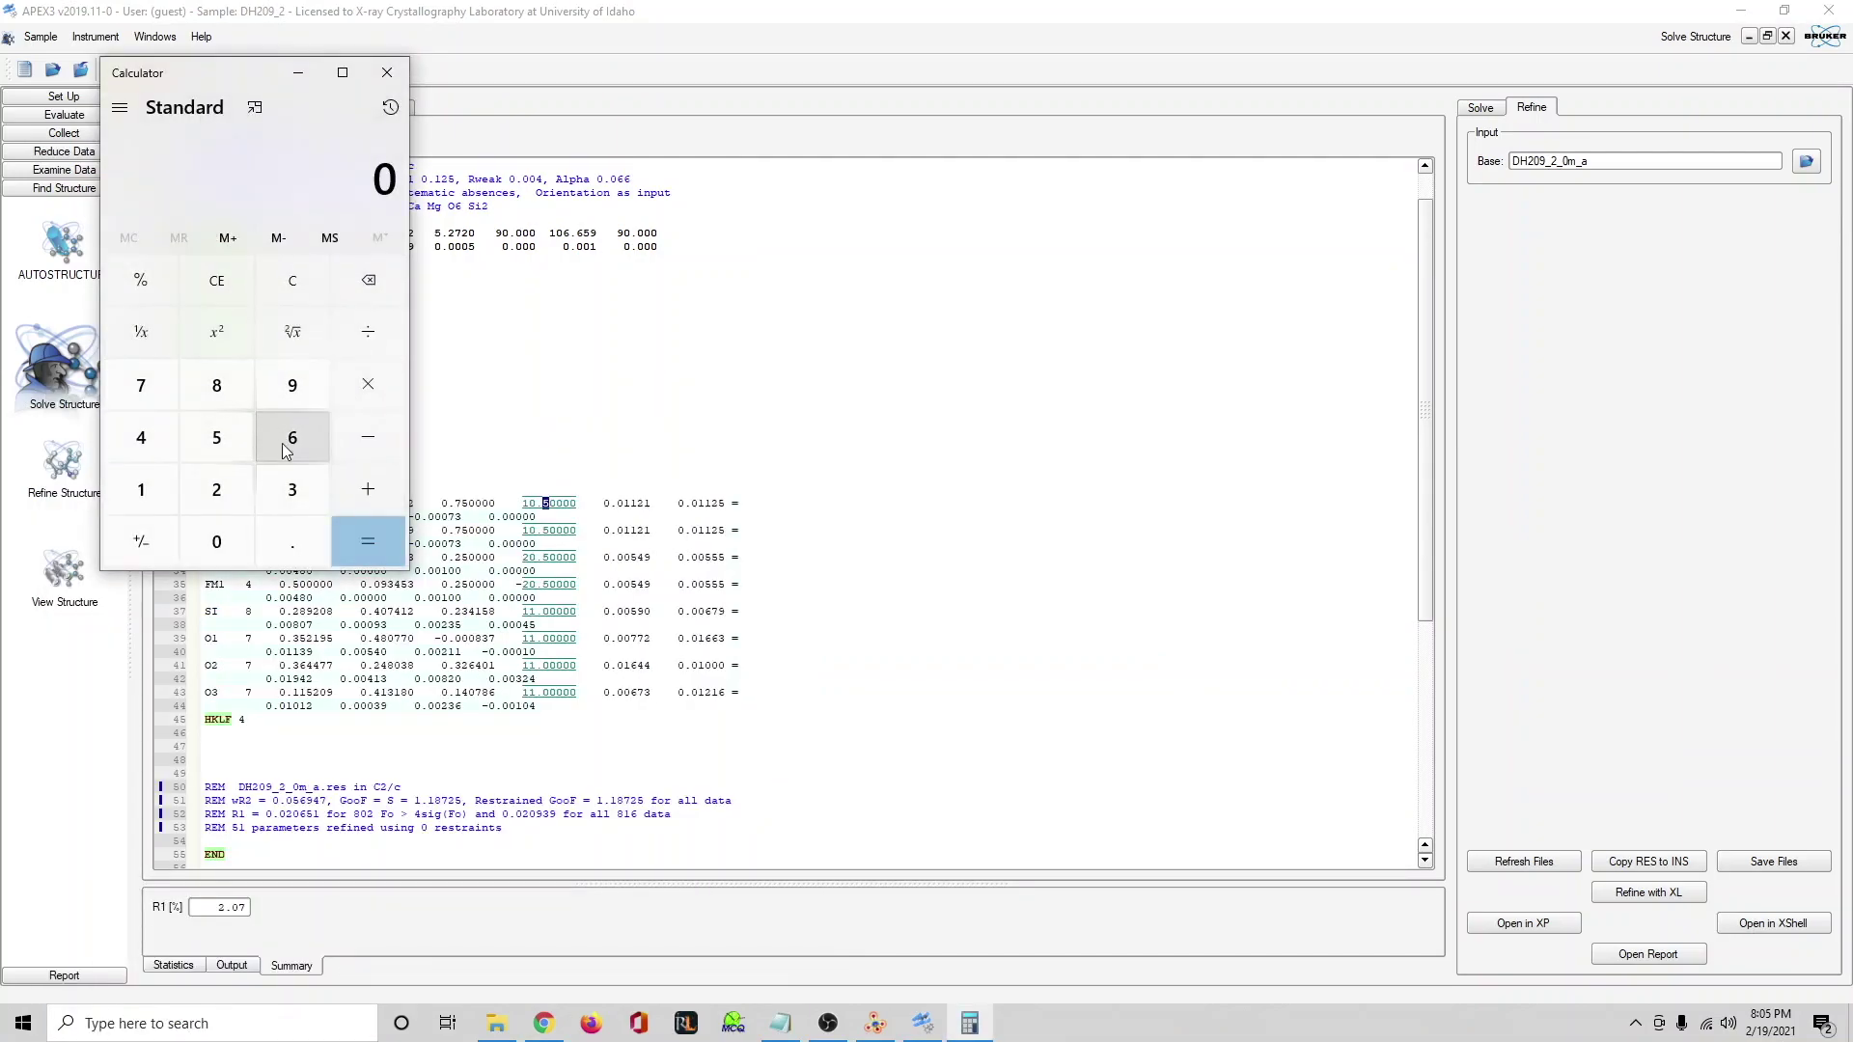
left_click(293, 545)
left_click(126, 387)
left_click(143, 487)
left_click(303, 539)
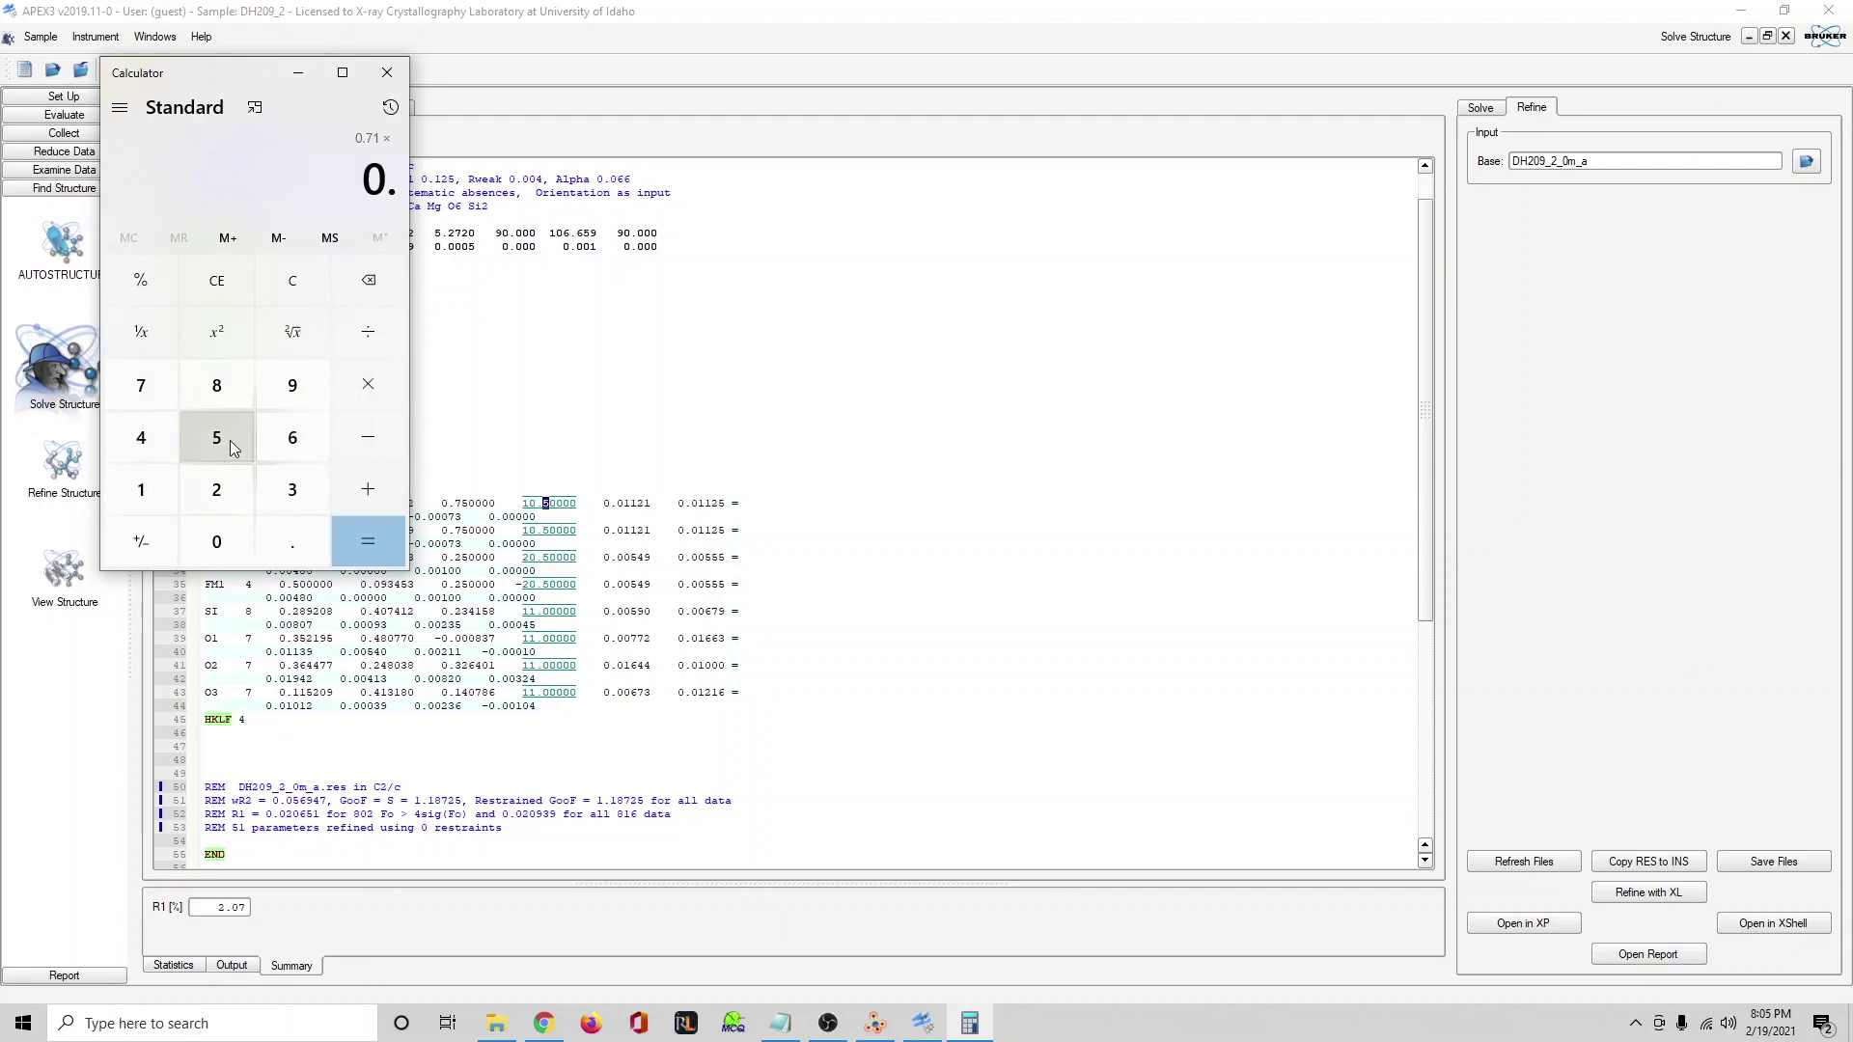
left_click(228, 440)
left_click(355, 556)
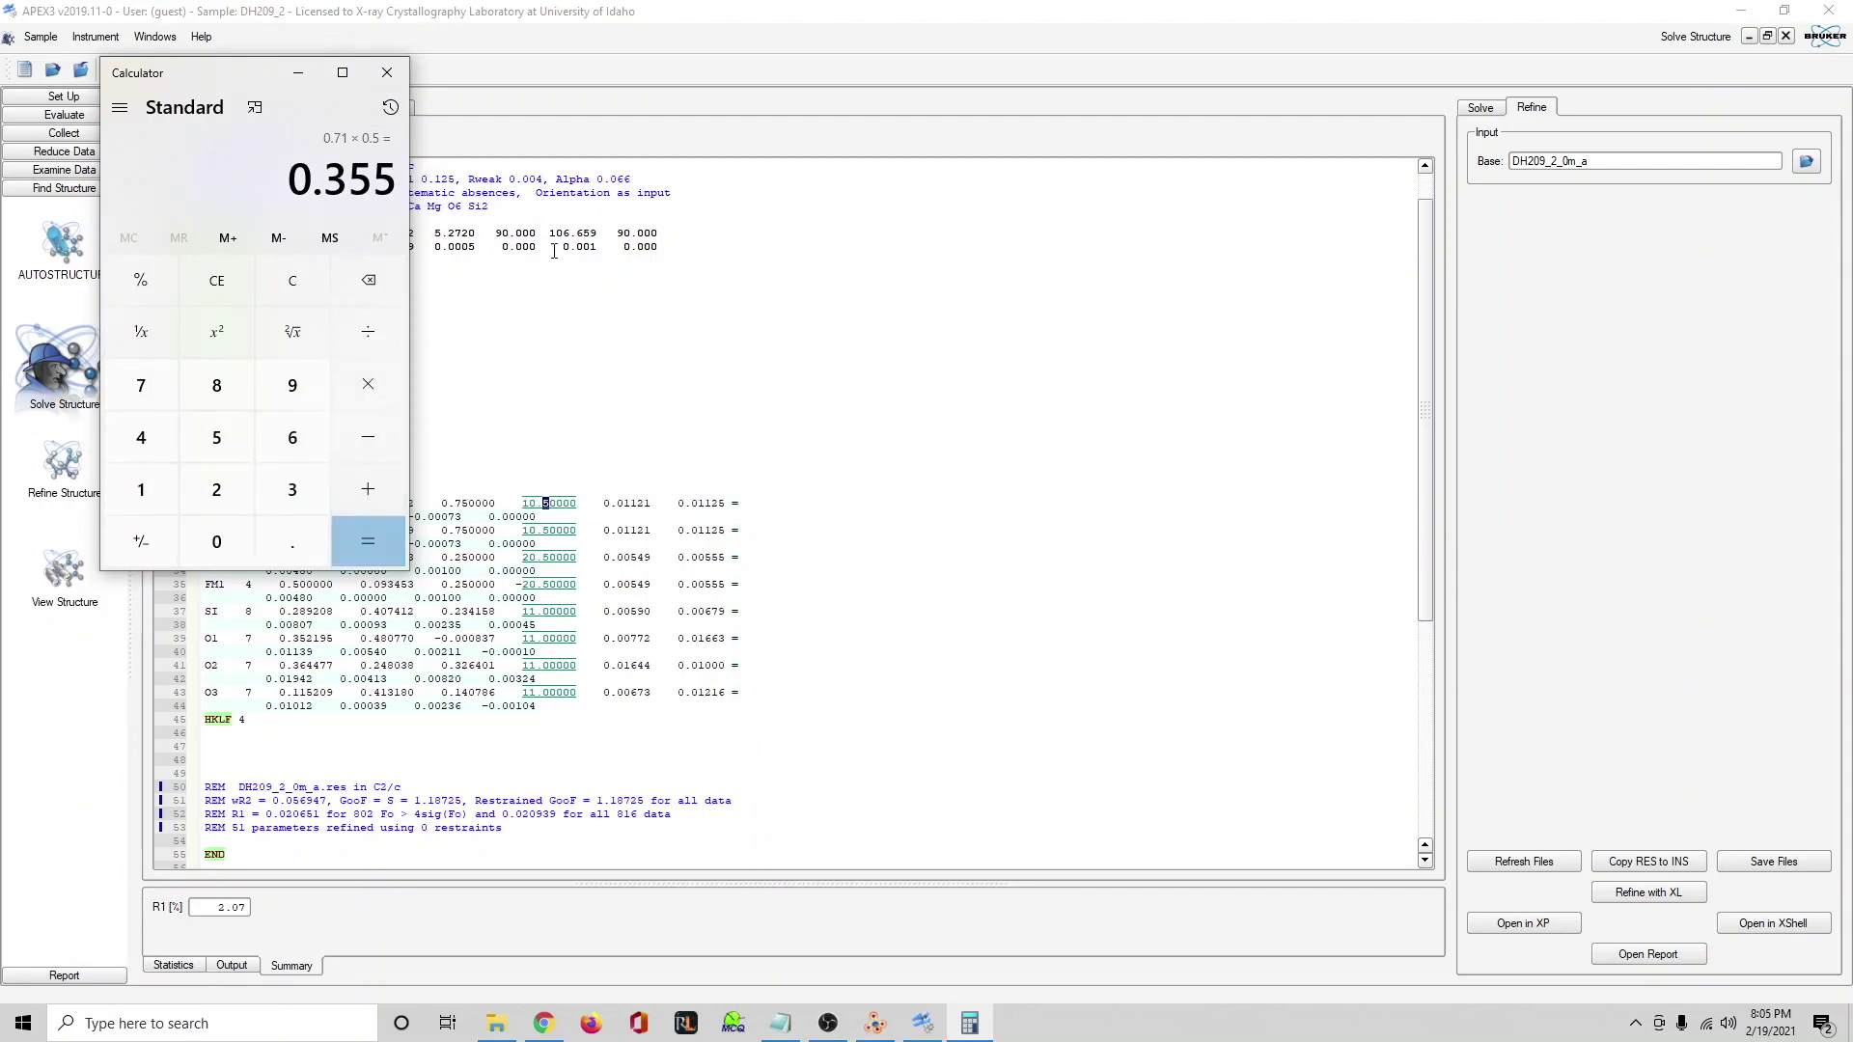
Set the CM2 occupancy in the APEX3 instructions to 10.35500.
left_click(553, 286)
left_click_drag(544, 516, 545, 503)
left_click(560, 502)
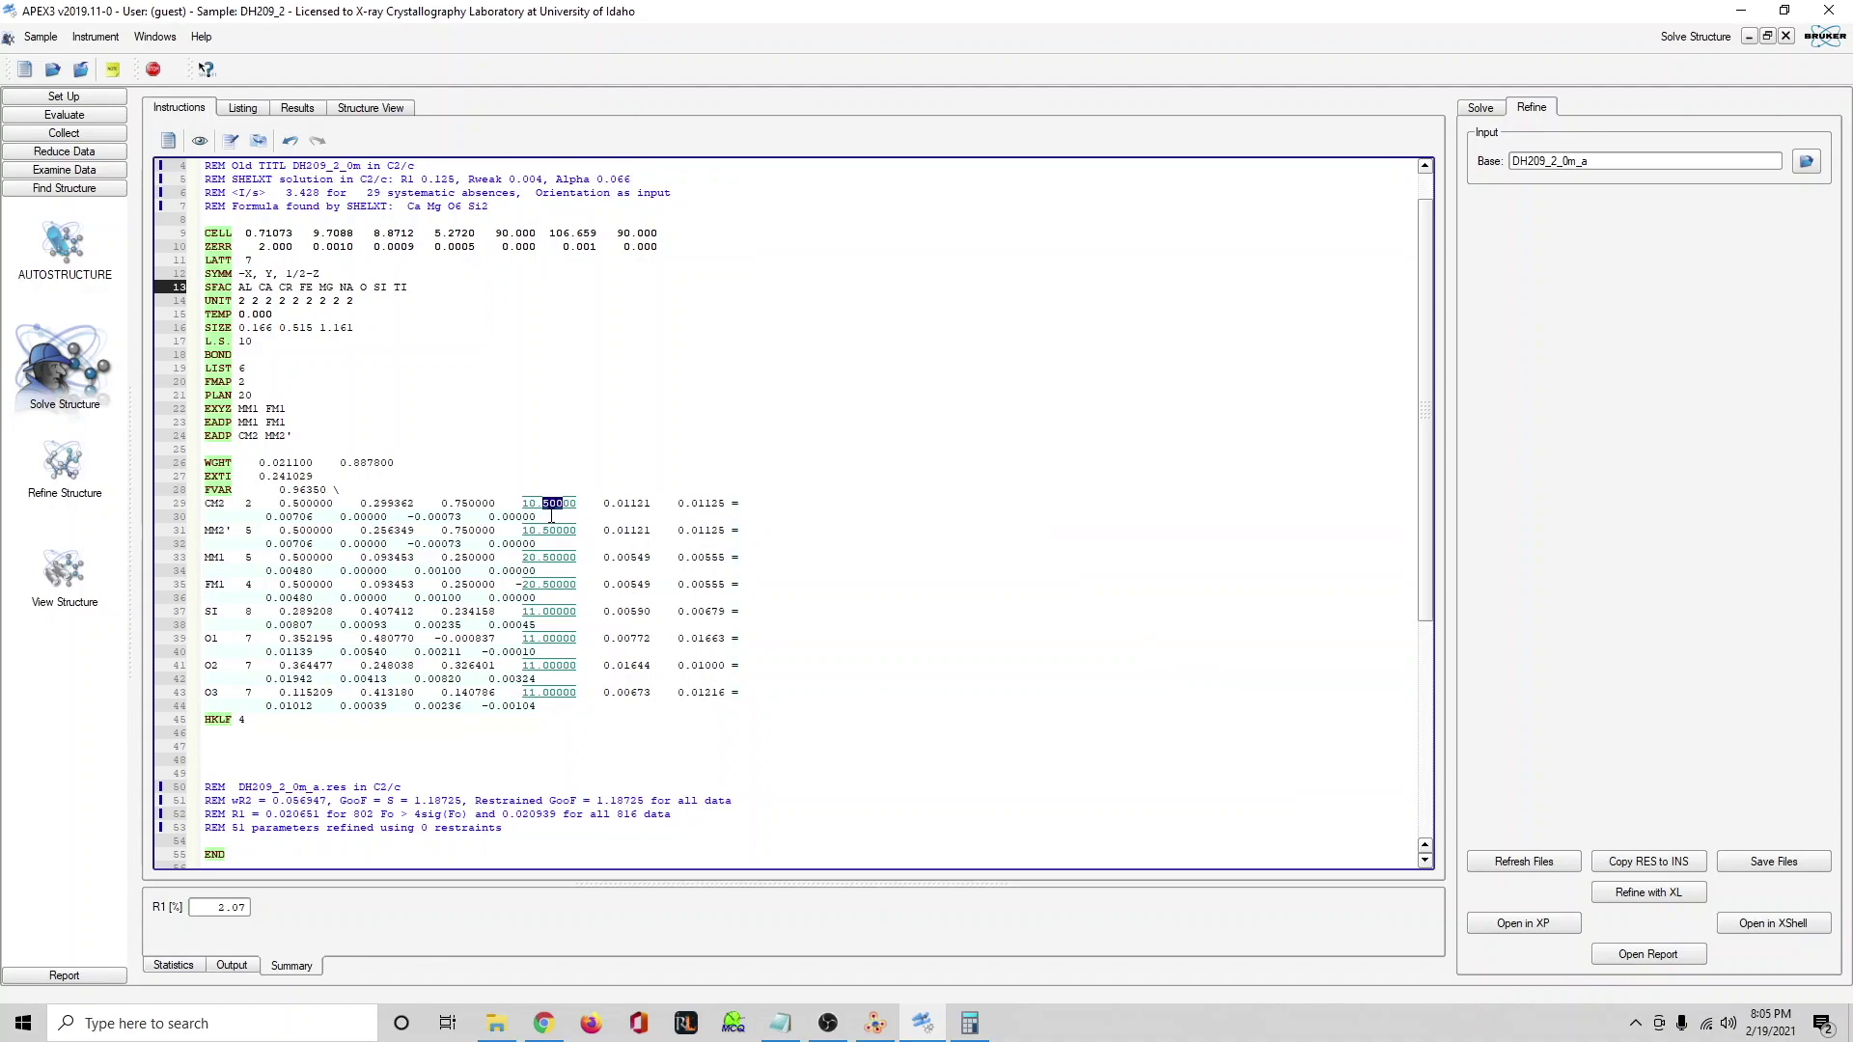
type("355")
Add a blank line below the SI atom and copy its two-line entry.
key("Return")
double_click(252, 612)
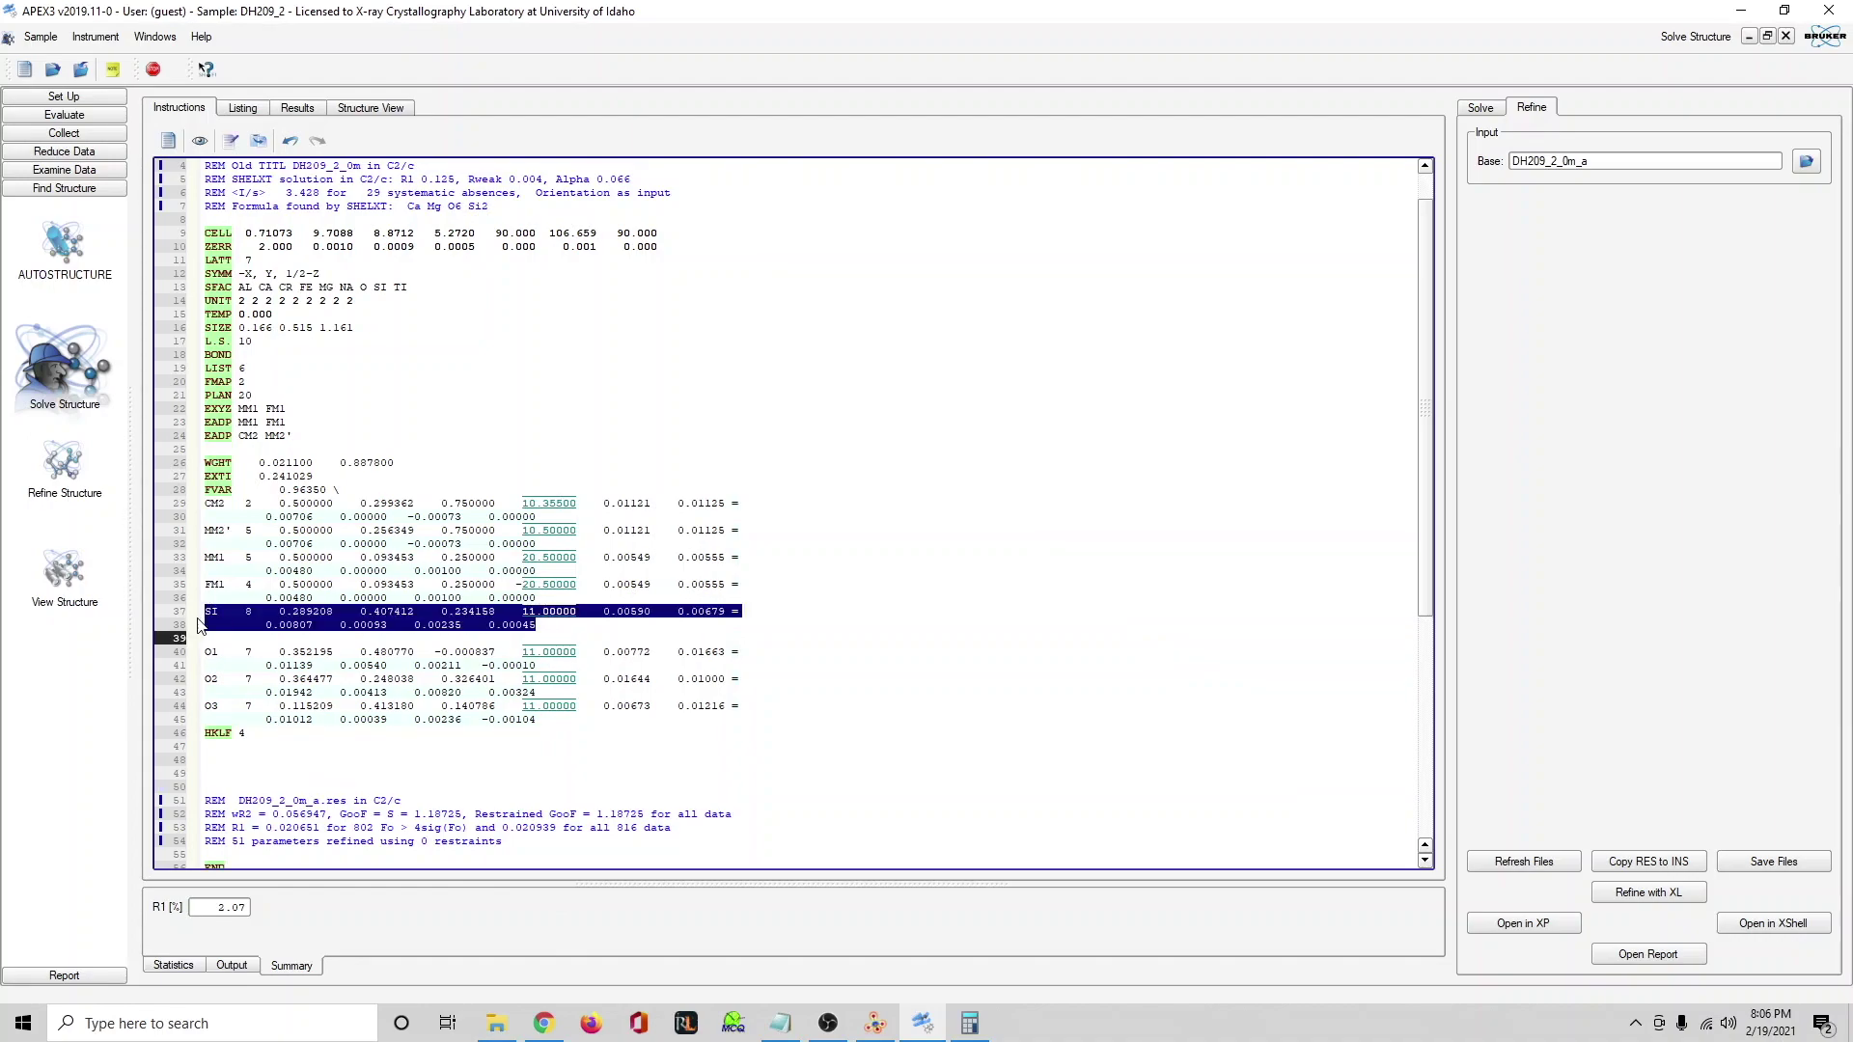
key("ctrl+c")
left_click(277, 639)
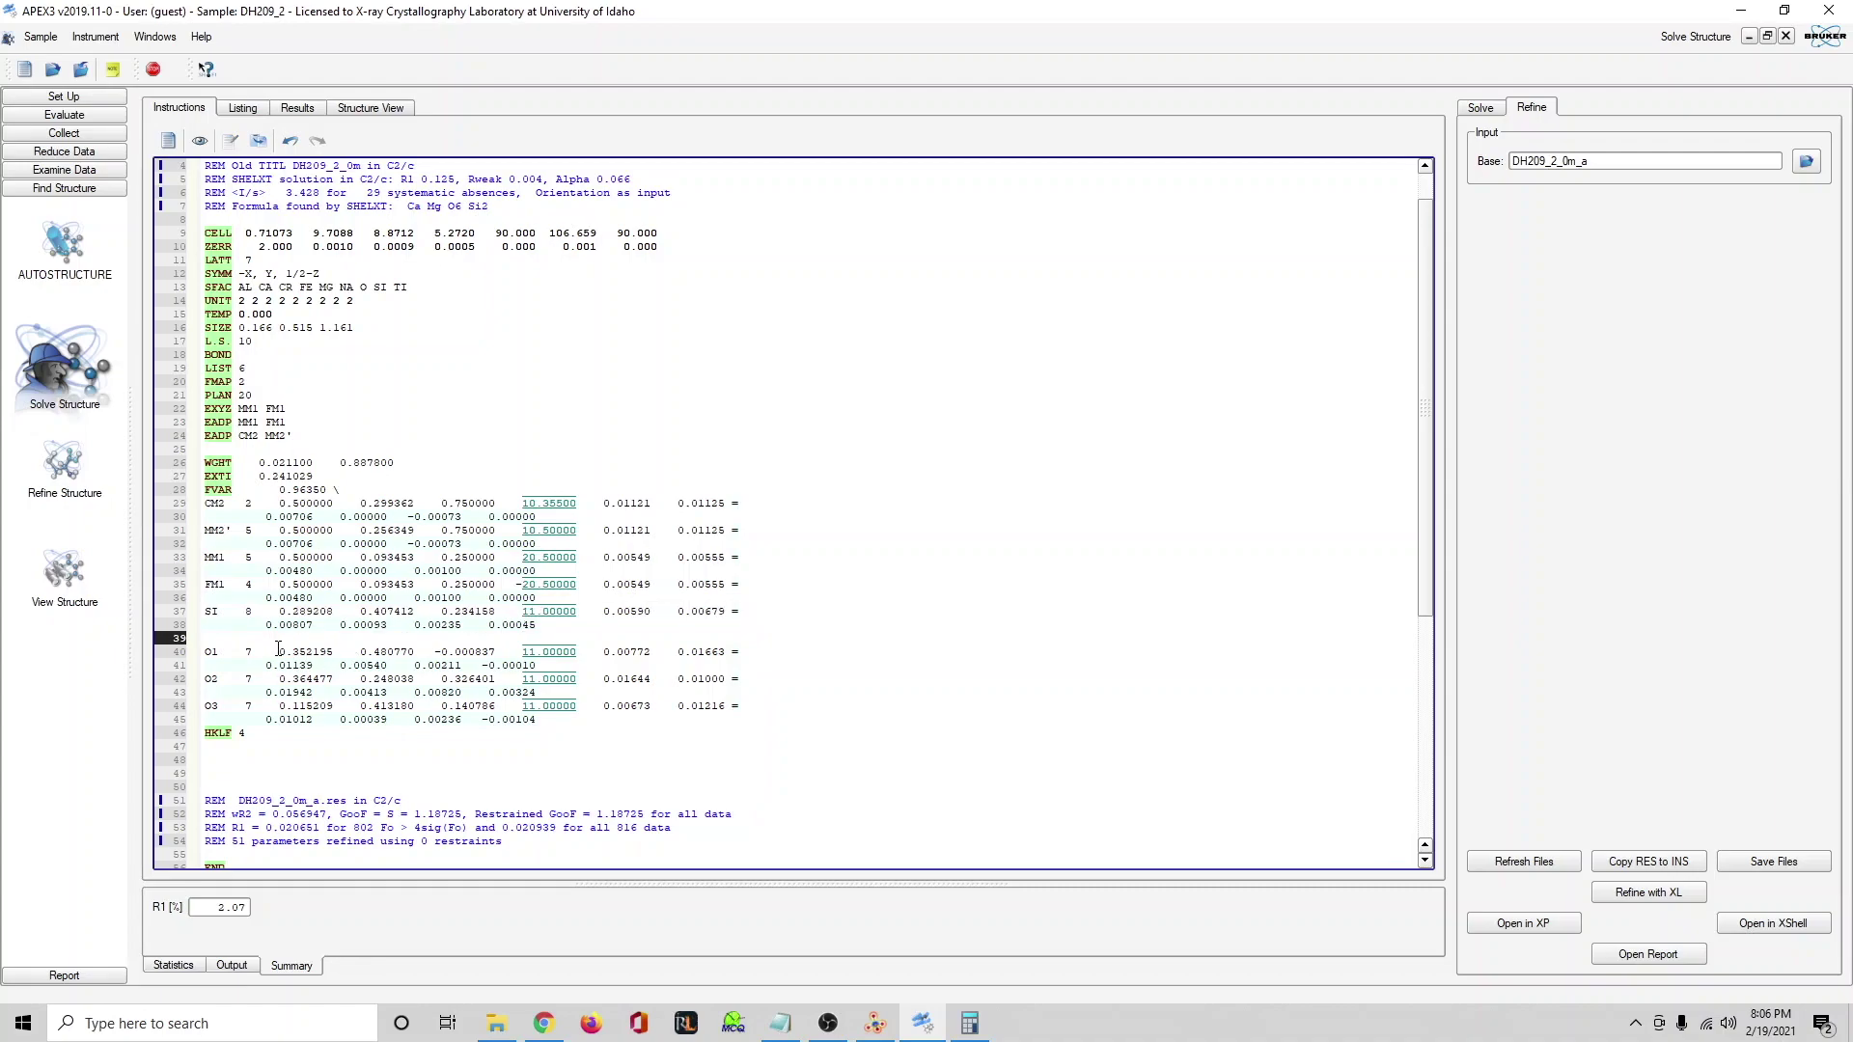
key("ctrl+v")
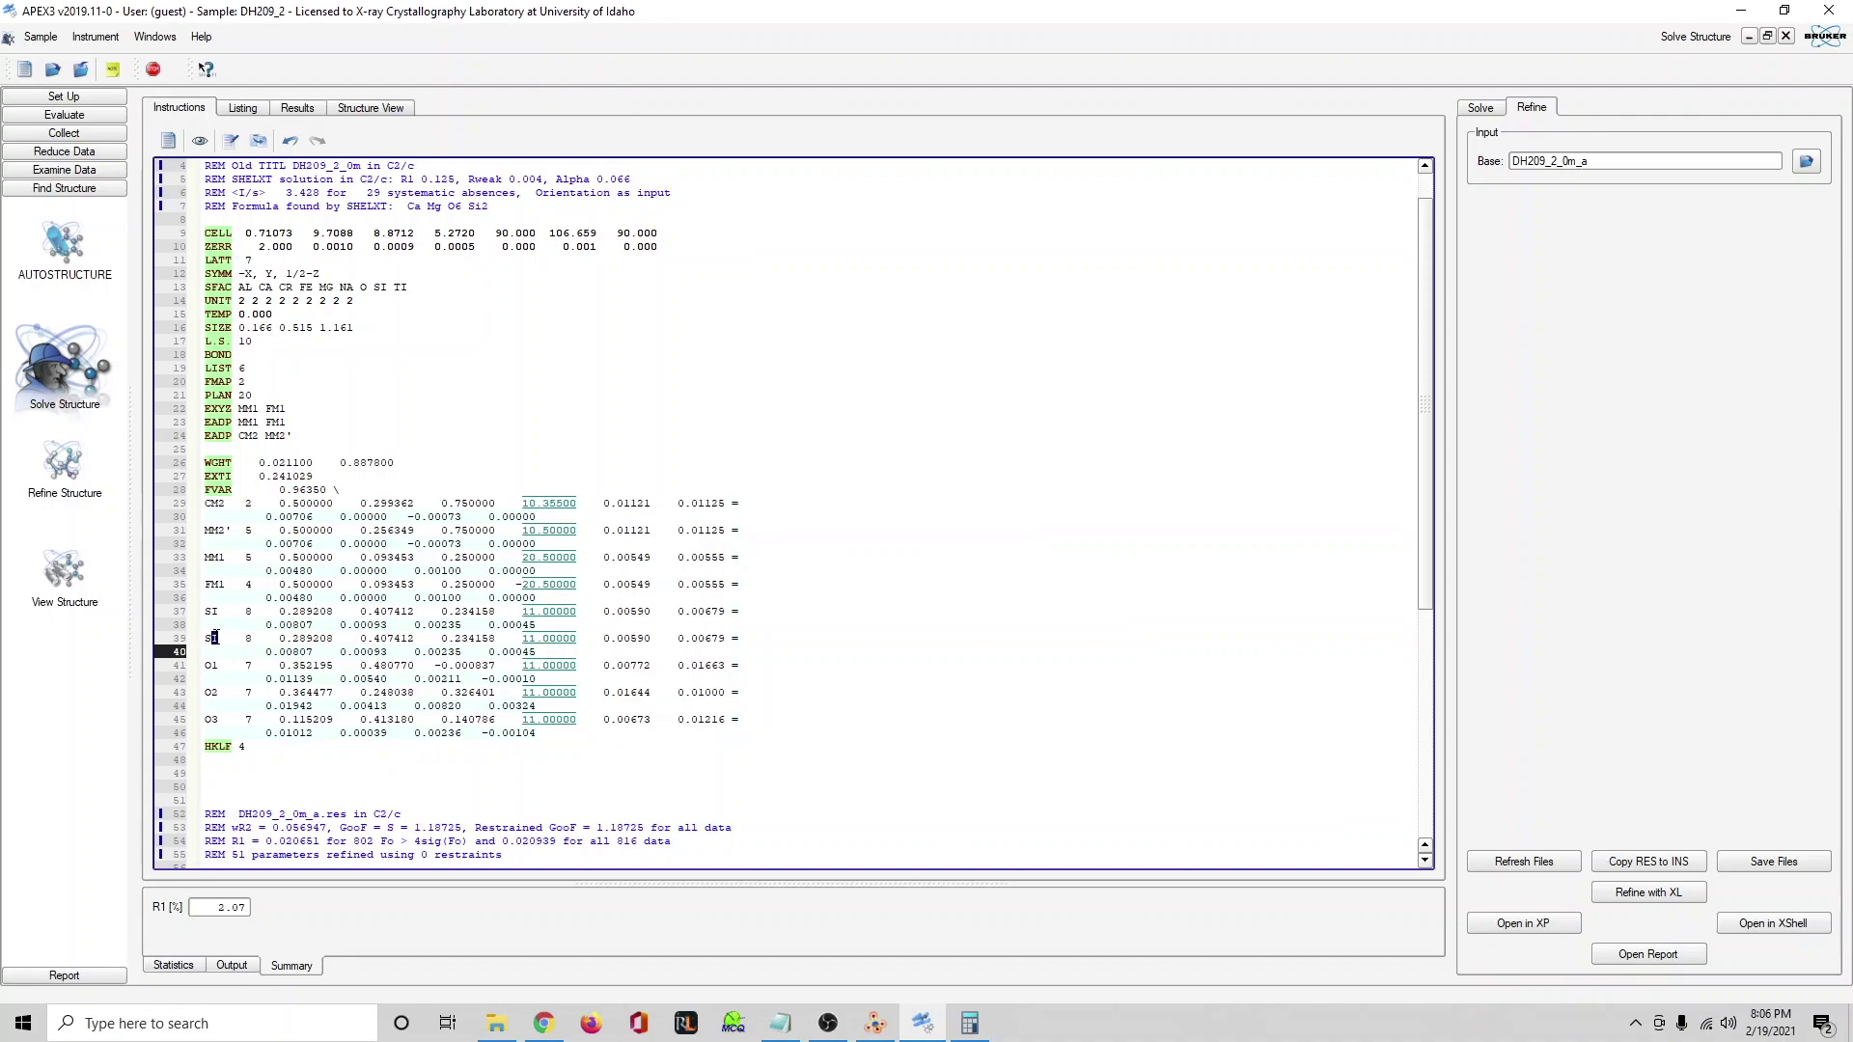
left_click_drag(220, 638, 170, 655)
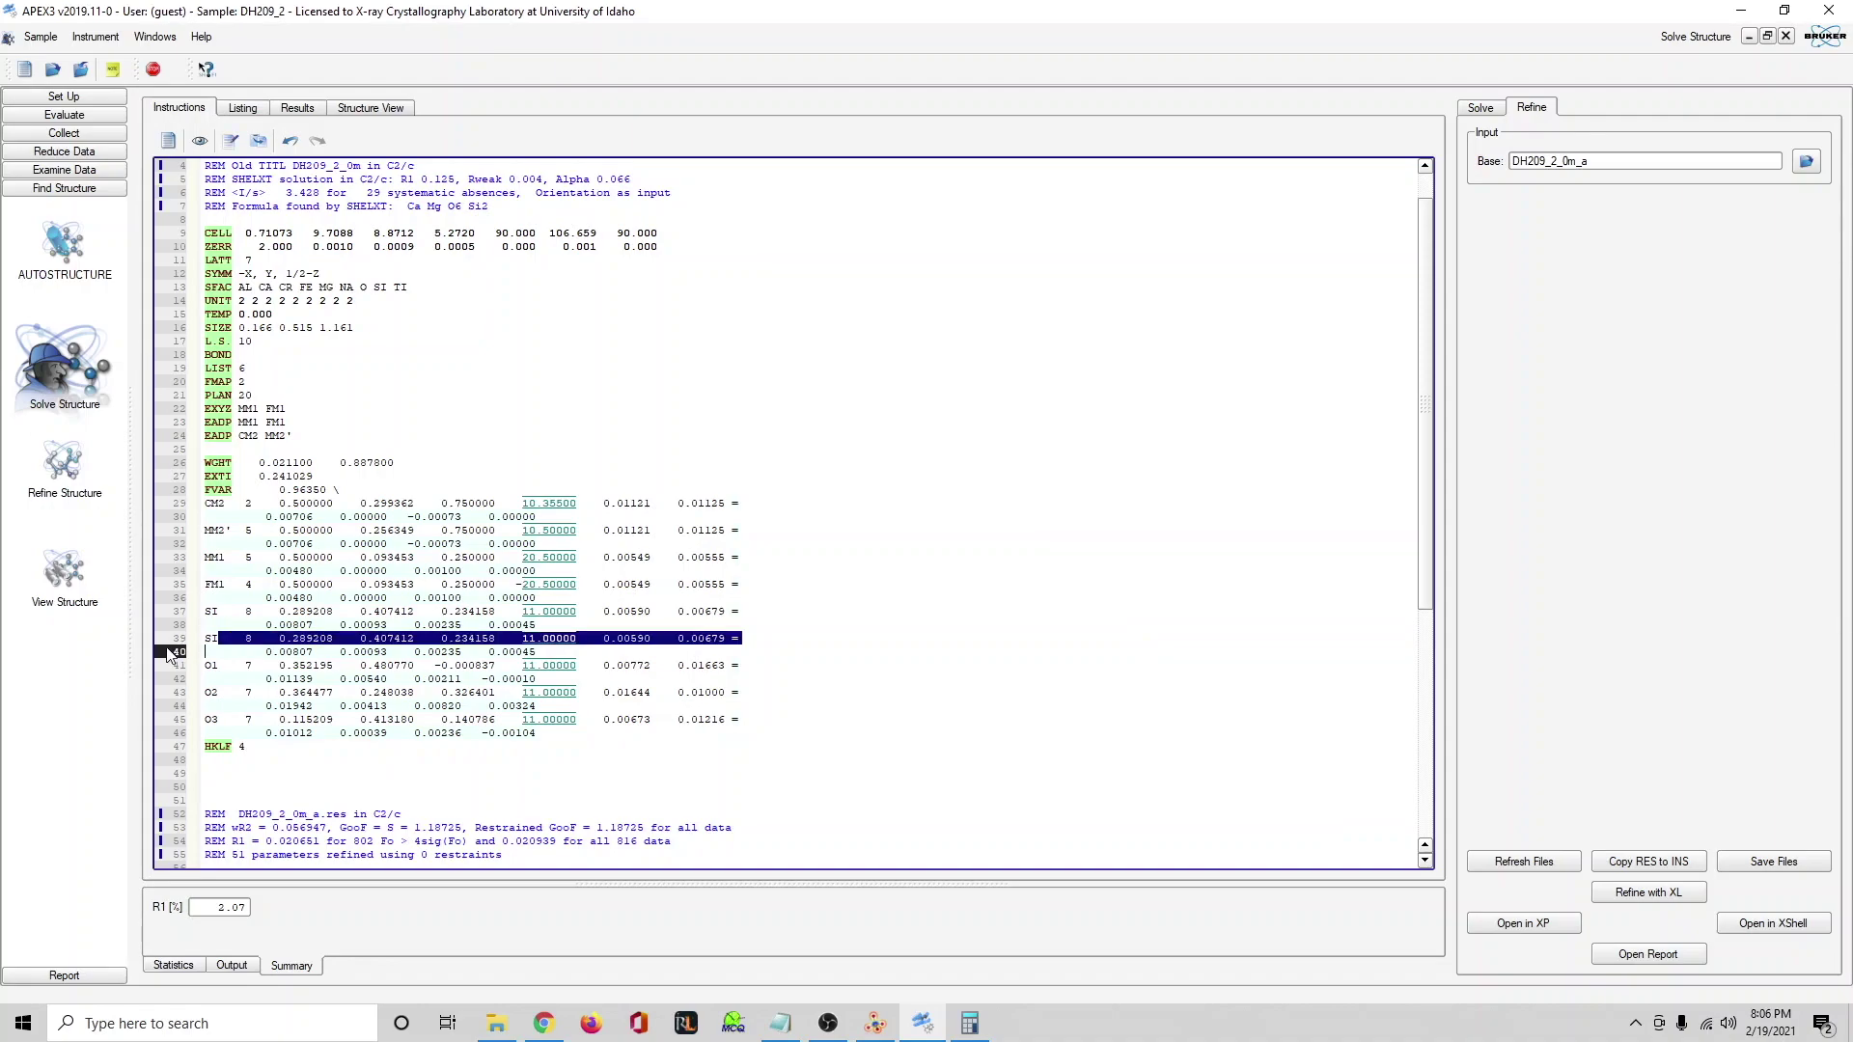
type("AL")
key("BackSpace")
key("BackSpace")
key("BackSpace")
key("BackSpace")
type("AL")
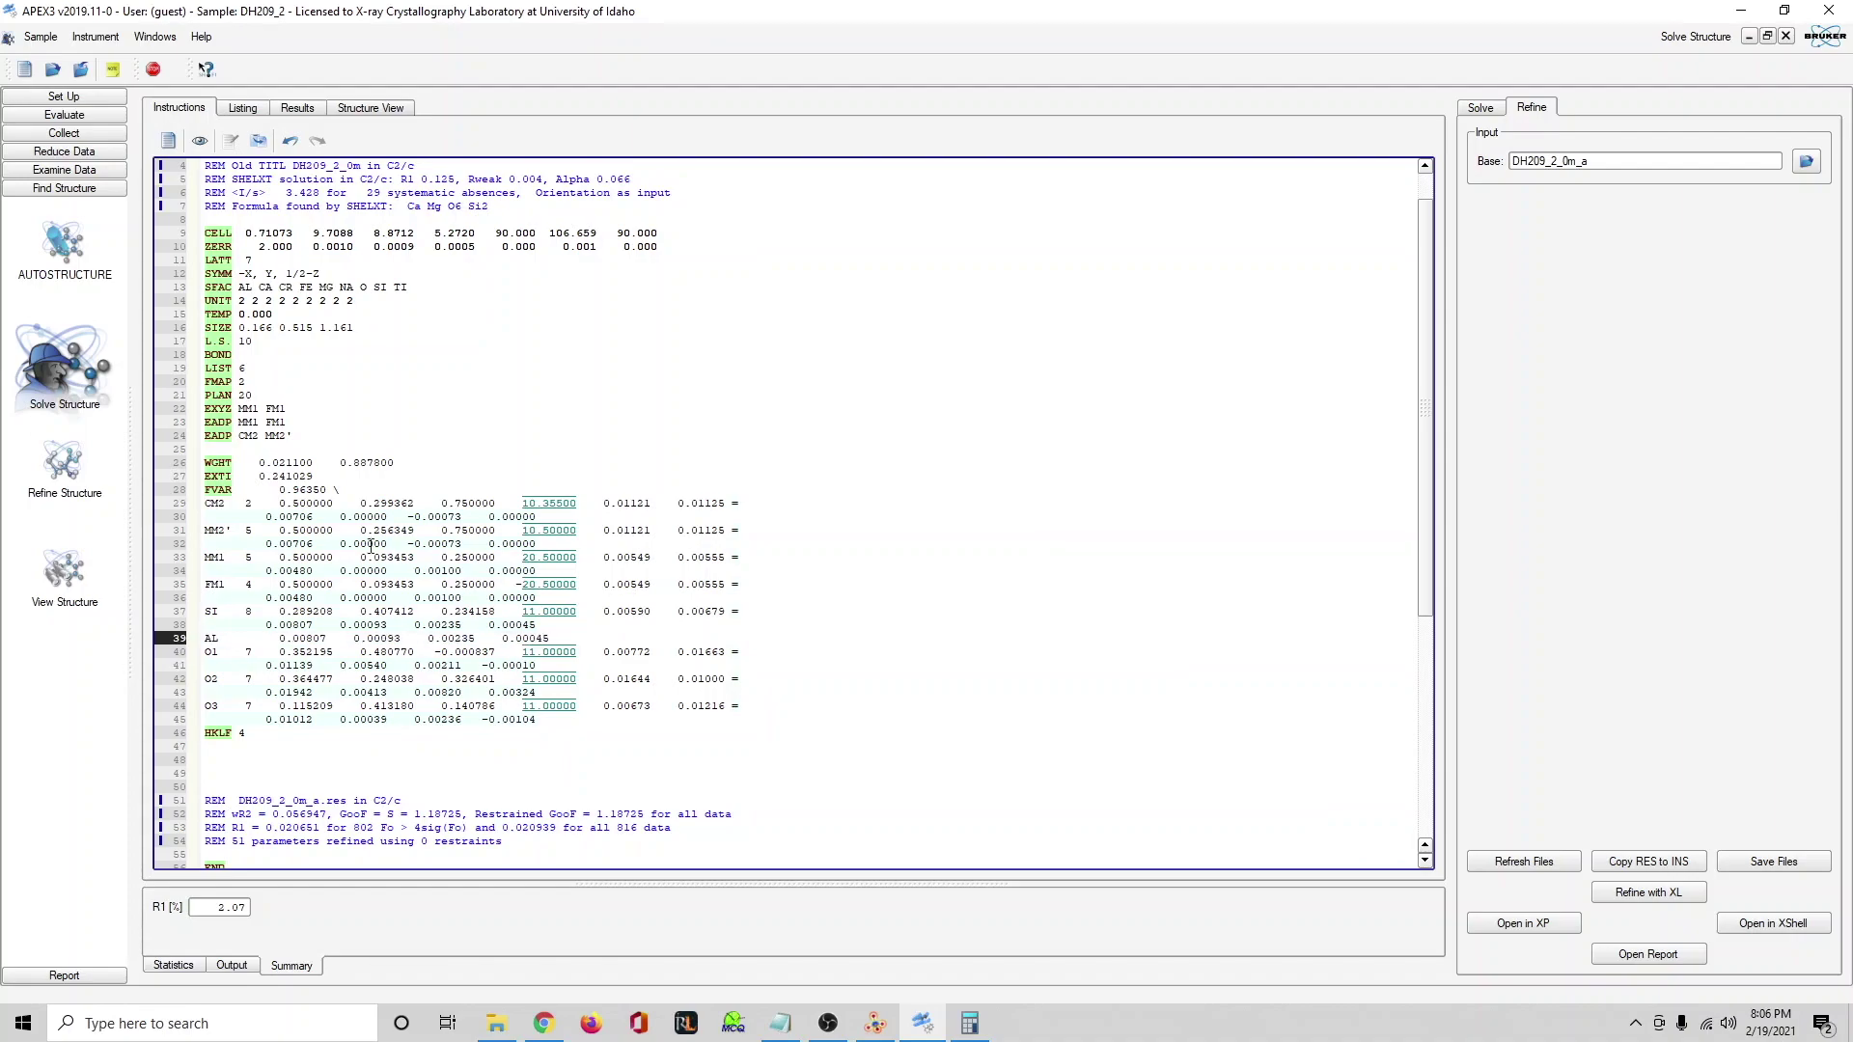
key("ctrl+z")
key("ctrl+z")
key("ctrl+z")
key("ctrl+z")
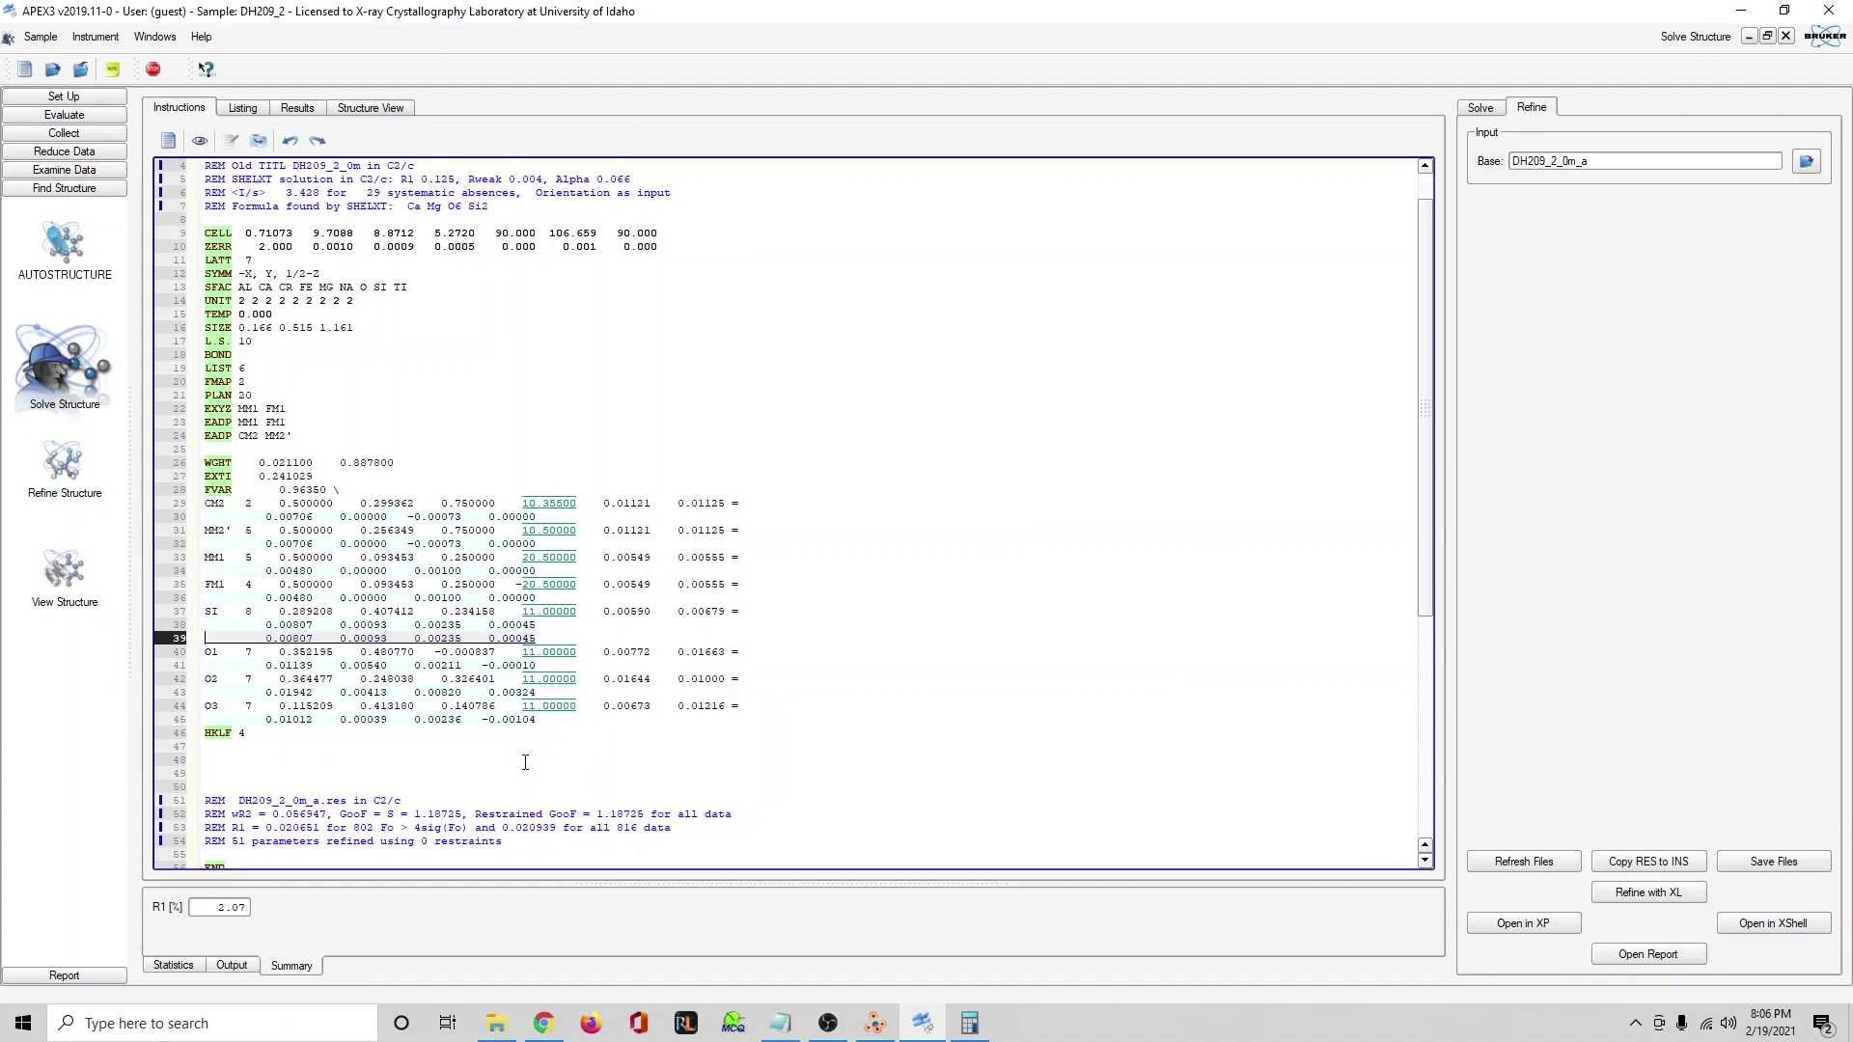
key("ctrl+z")
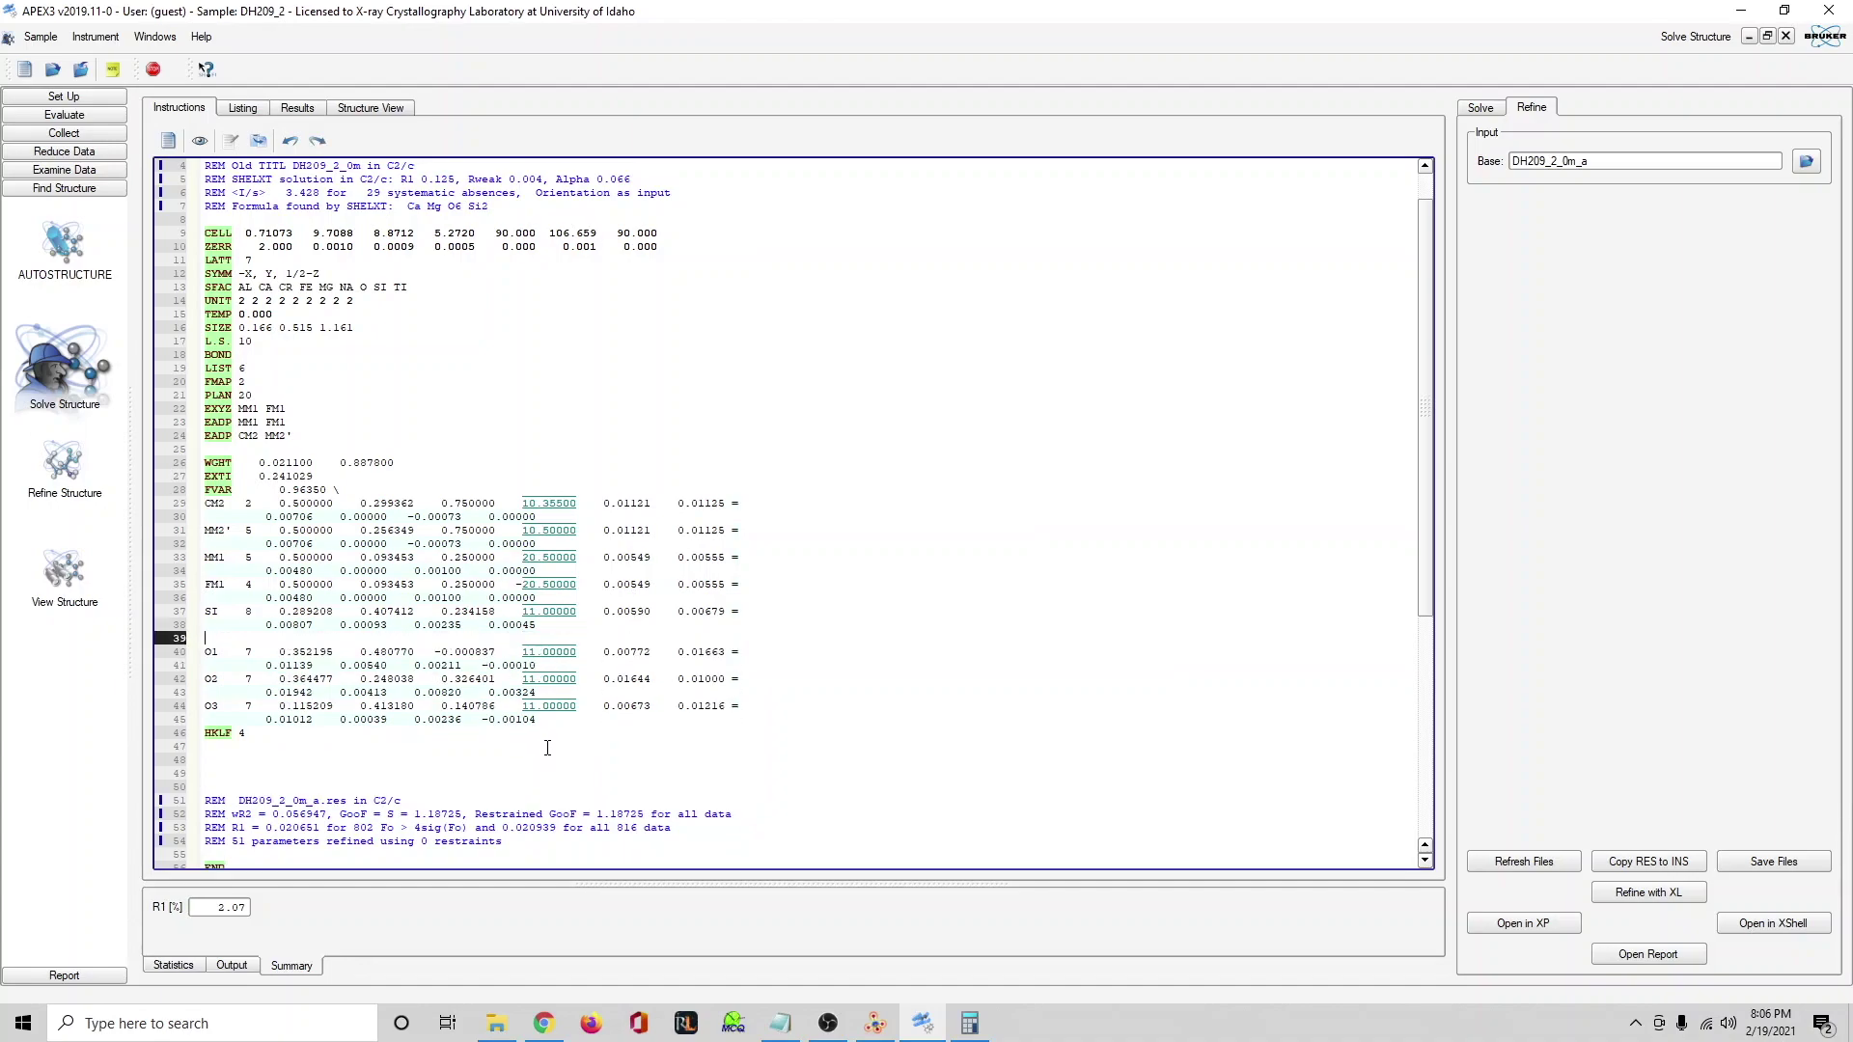
Paste a copy of the SI atom entry beneath it and change its label to AL and its scattering factor number to 1.
key("shift+Up")
key("shift+Up")
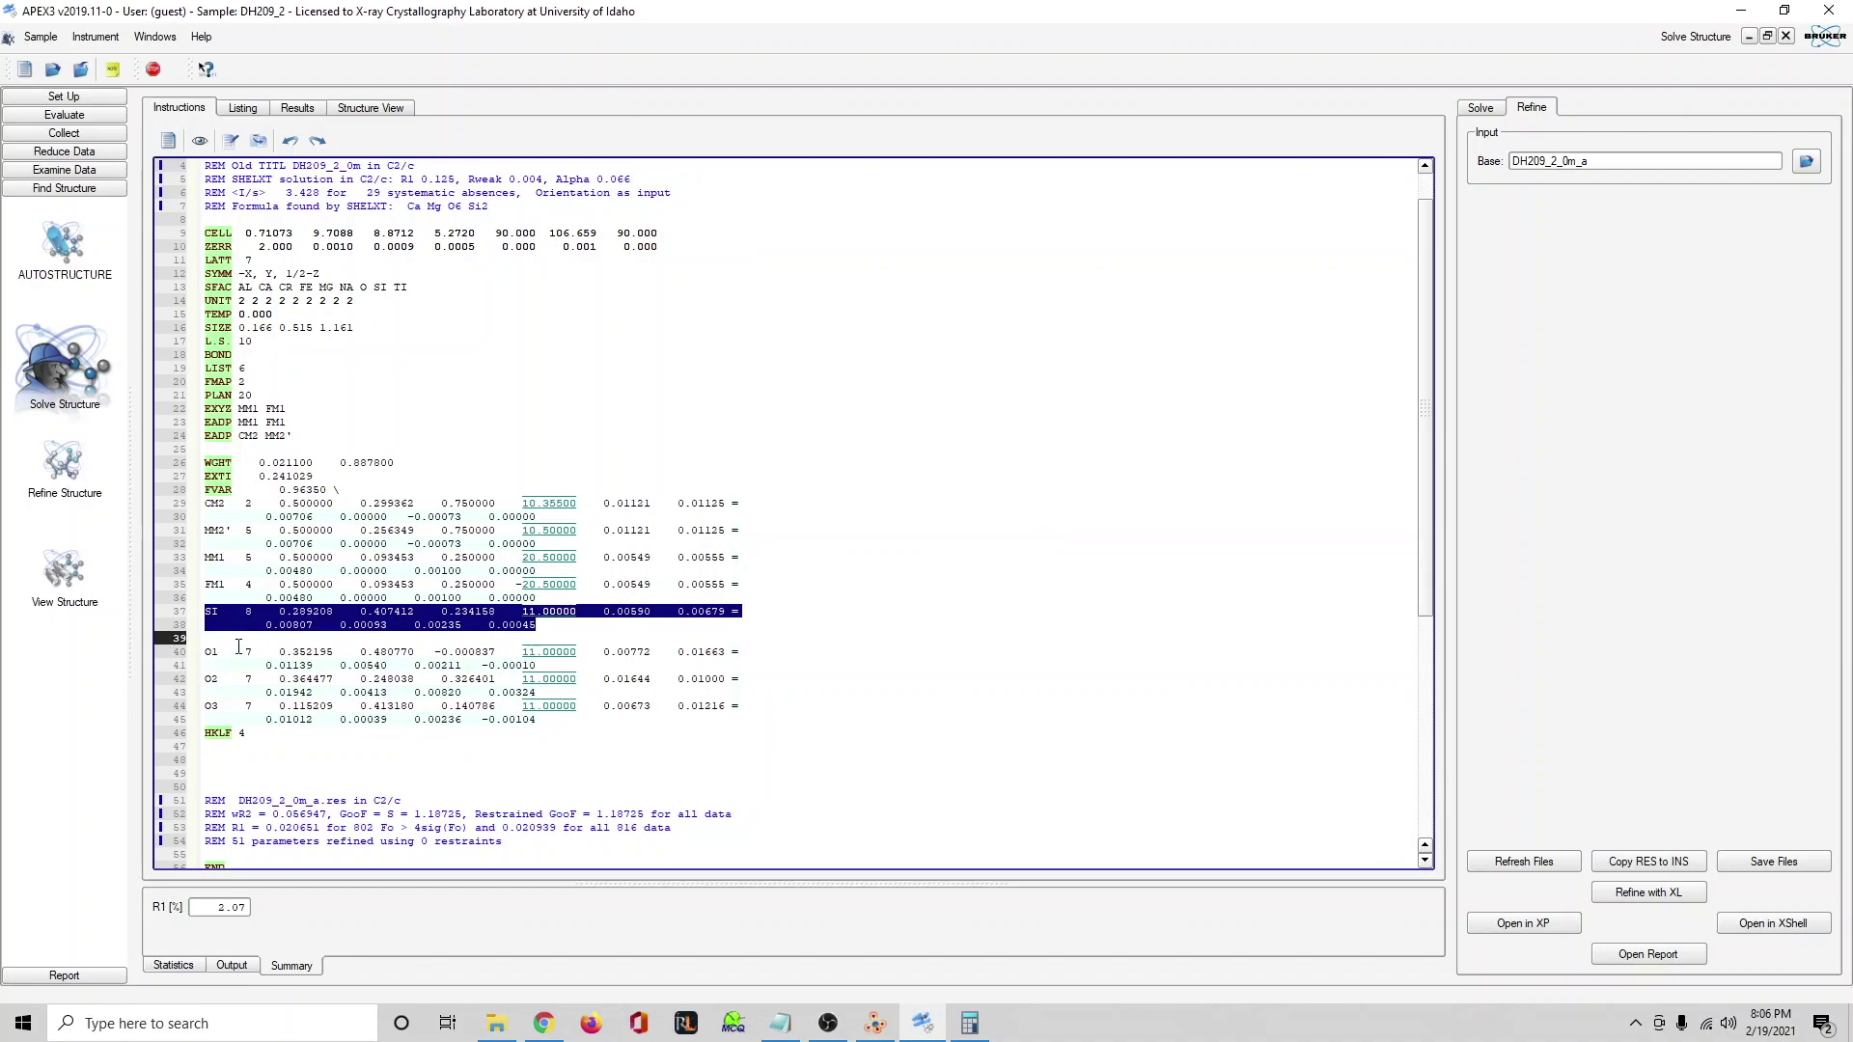
left_click(240, 638)
key("ctrl+v")
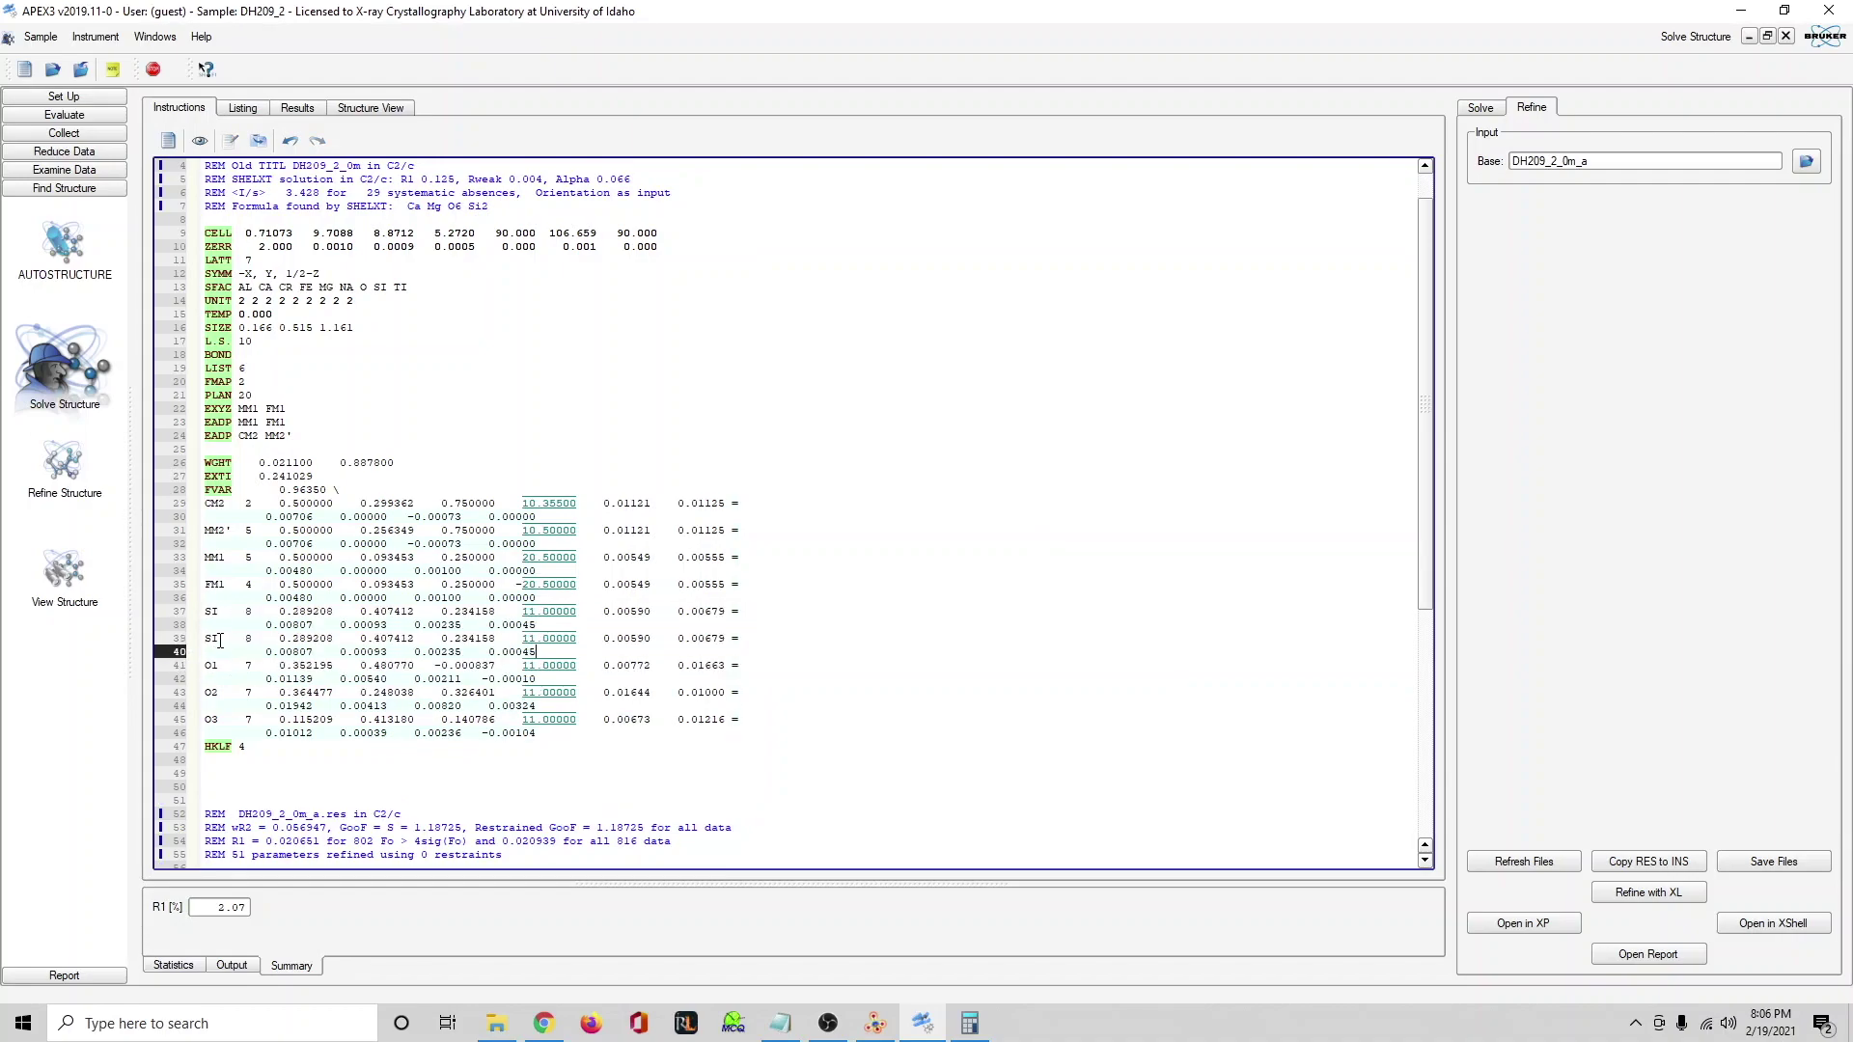
left_click_drag(218, 640, 203, 643)
left_click(295, 644)
key("BackSpace")
key("BackSpace")
type("AL")
key("BackSpace")
type("1")
Add EXYZ SI AL and EADP SI AL constraints below the existing ones, and remove the stray backslash from the FVAR line.
left_click_drag(203, 409, 302, 418)
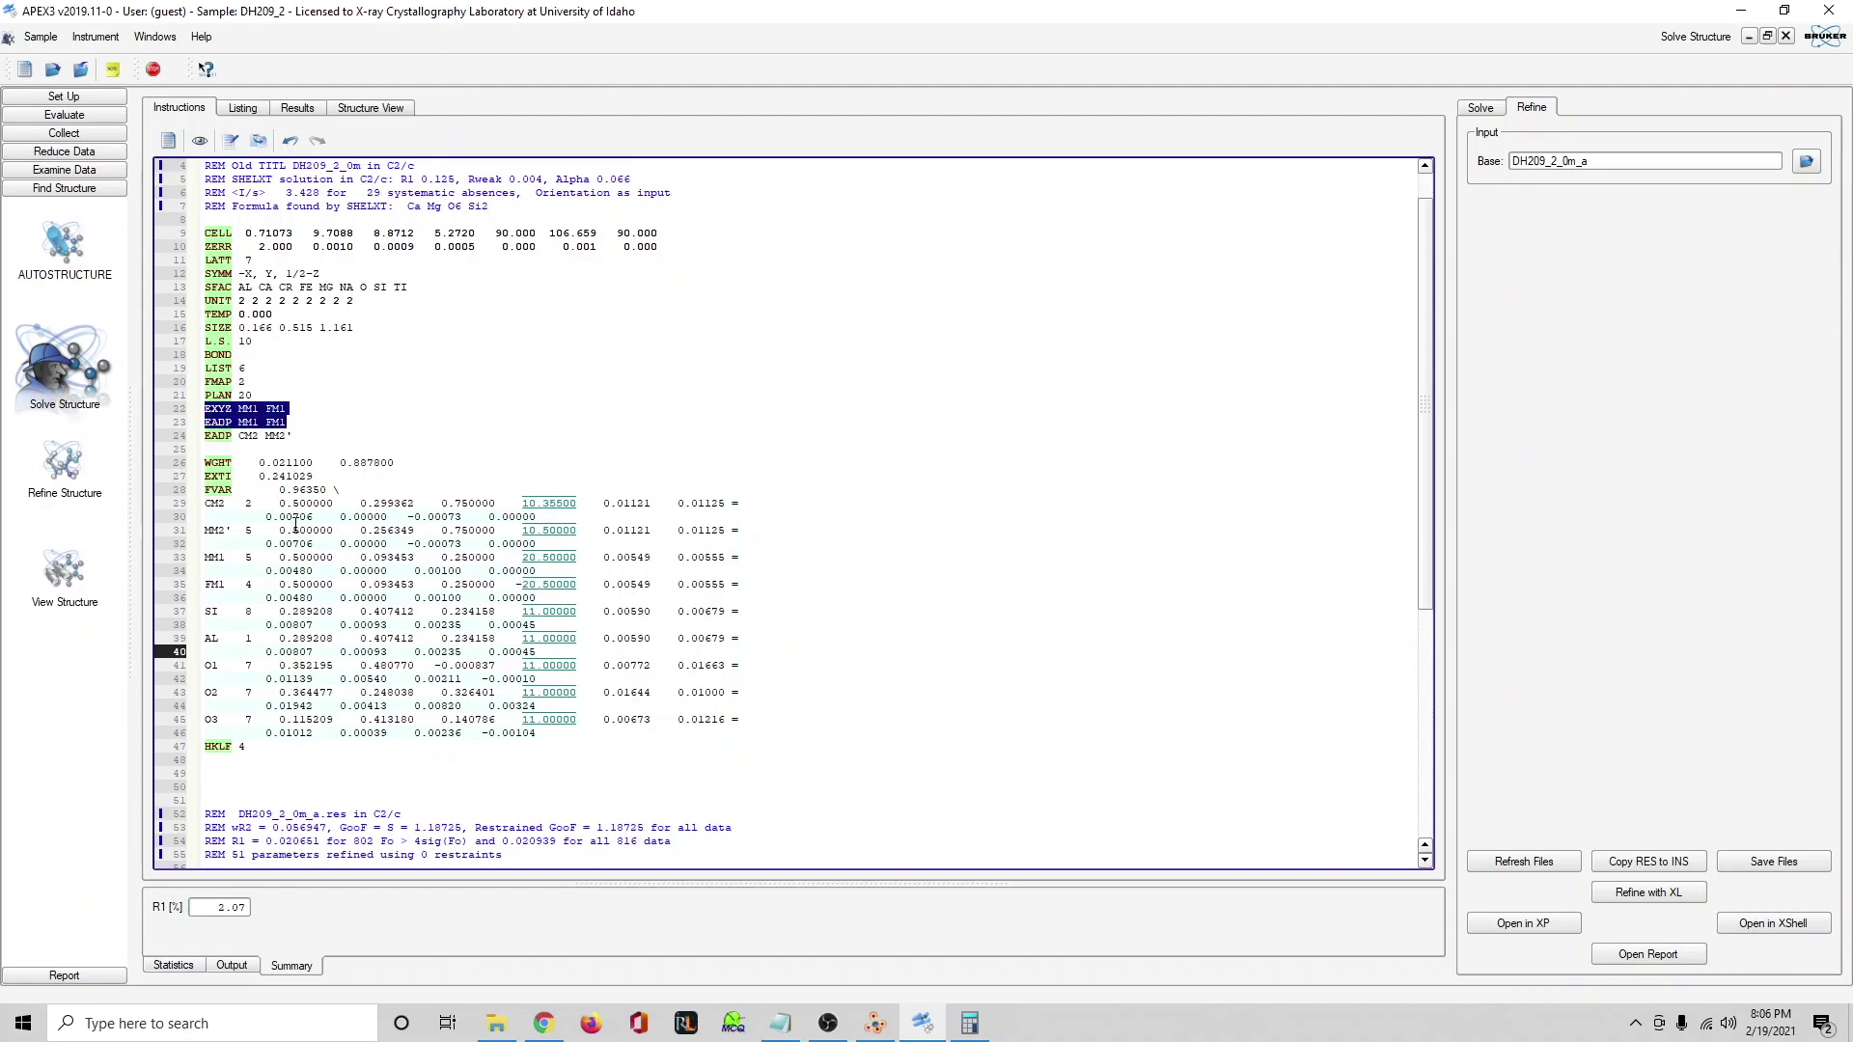
left_click(341, 442)
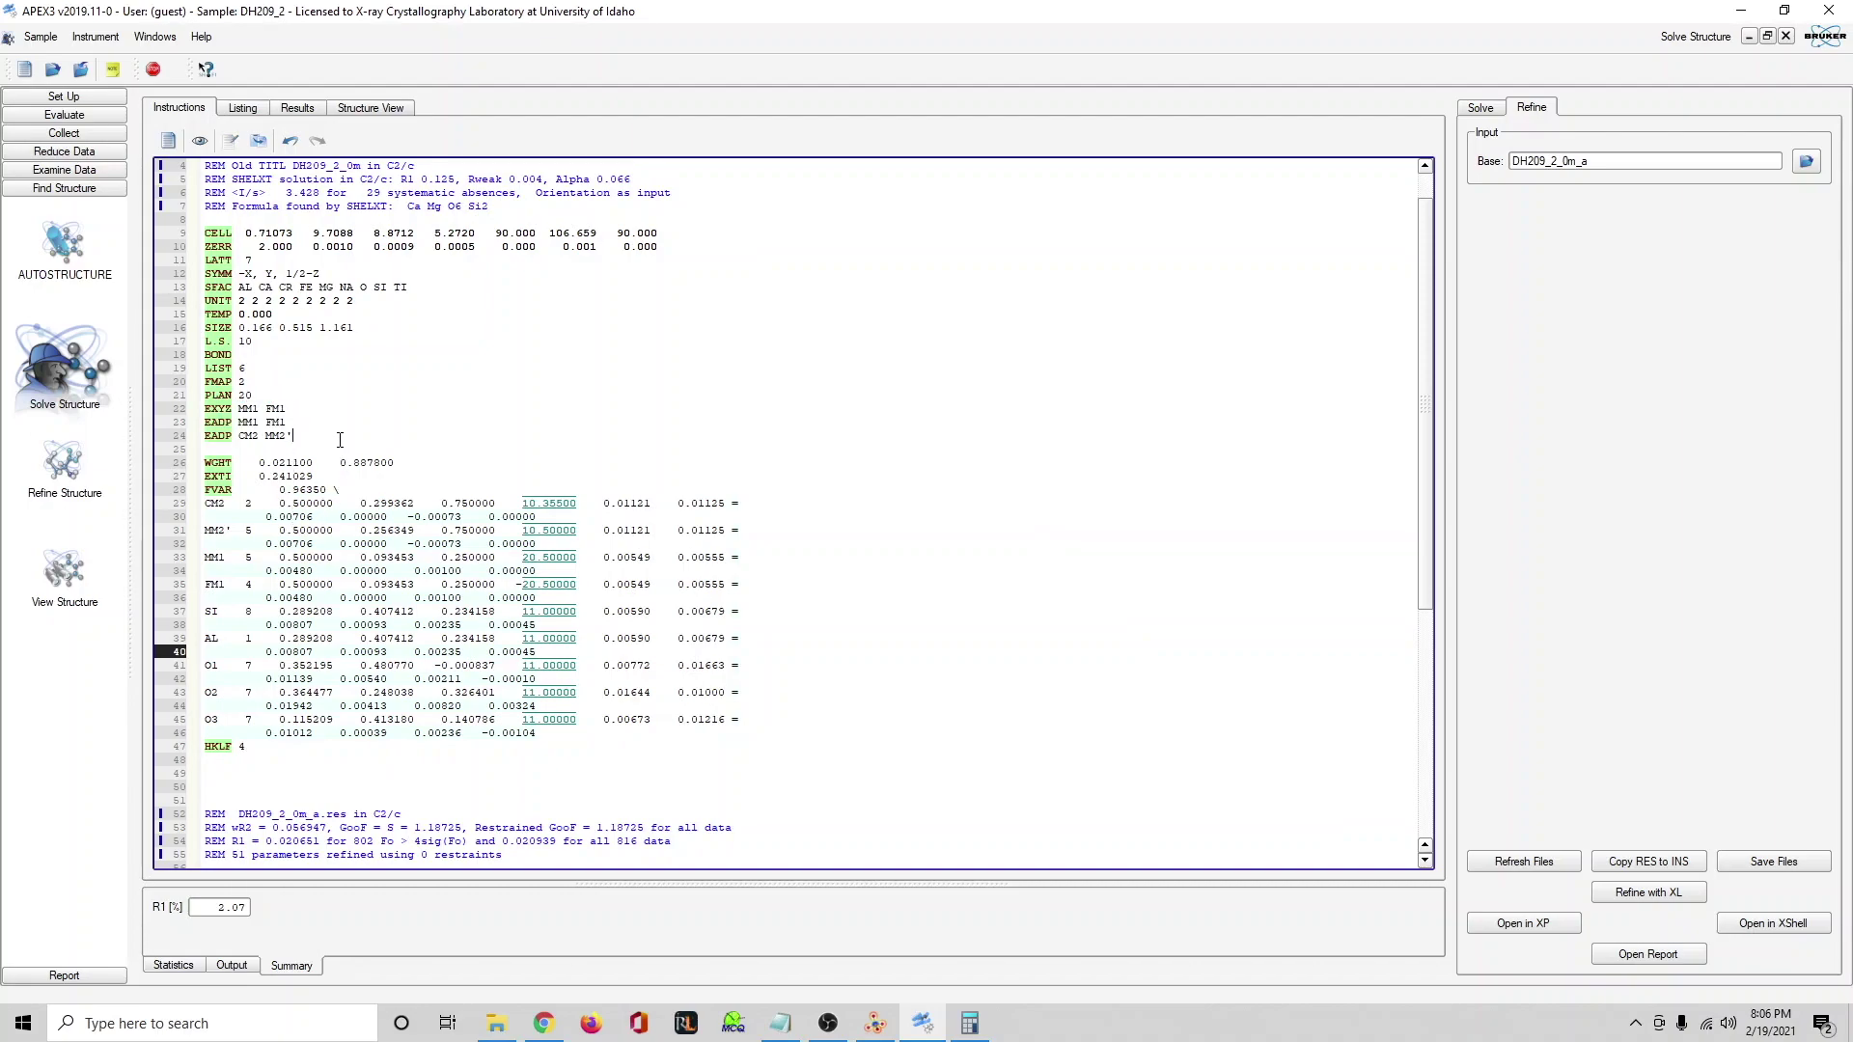
key("Return")
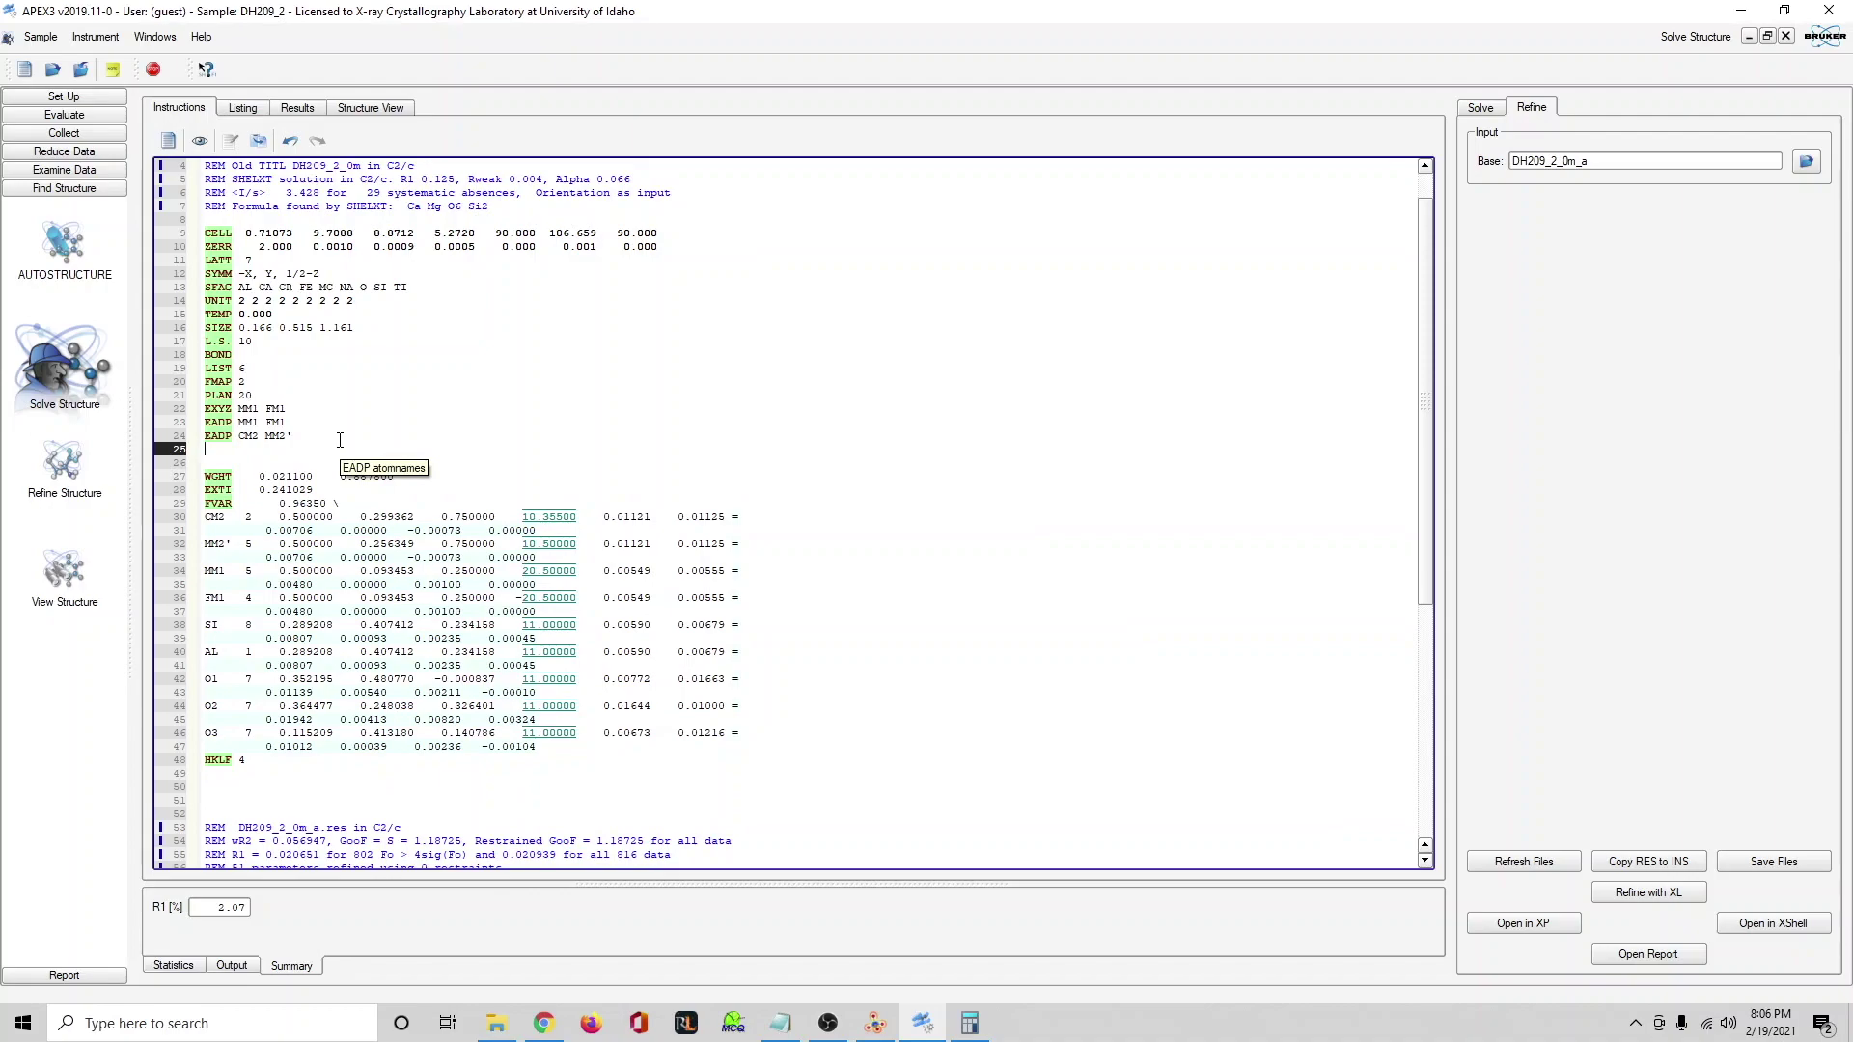
key("ctrl+v")
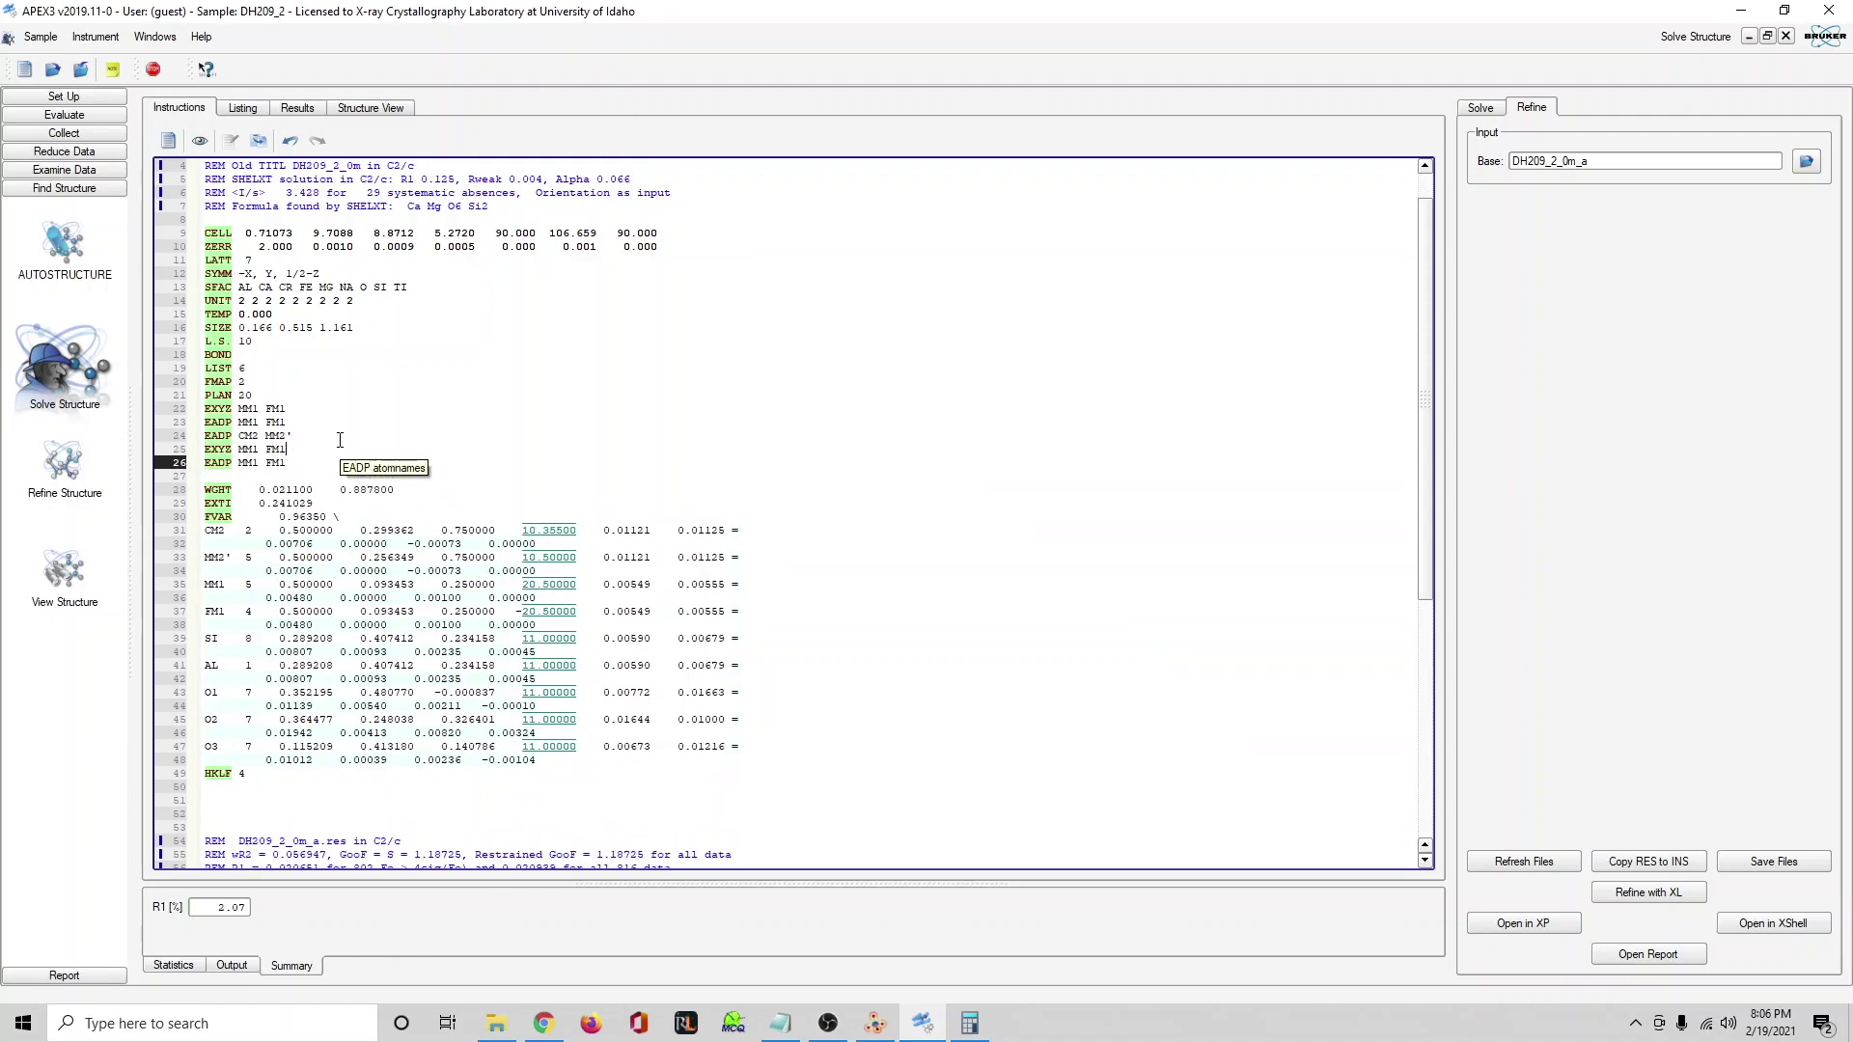
key("BackSpace")
key("BackSpace")
key("BackSpace")
key("BackSpace")
key("BackSpace")
key("BackSpace")
key("BackSpace")
type("SI AL")
key("BackSpace")
key("BackSpace")
key("BackSpace")
key("BackSpace")
key("BackSpace")
key("BackSpace")
Check the Si content and the tetrahedral site total in the DH209_apfu Notepad notes against the SI and AL entries.
left_click_drag(537, 641, 523, 641)
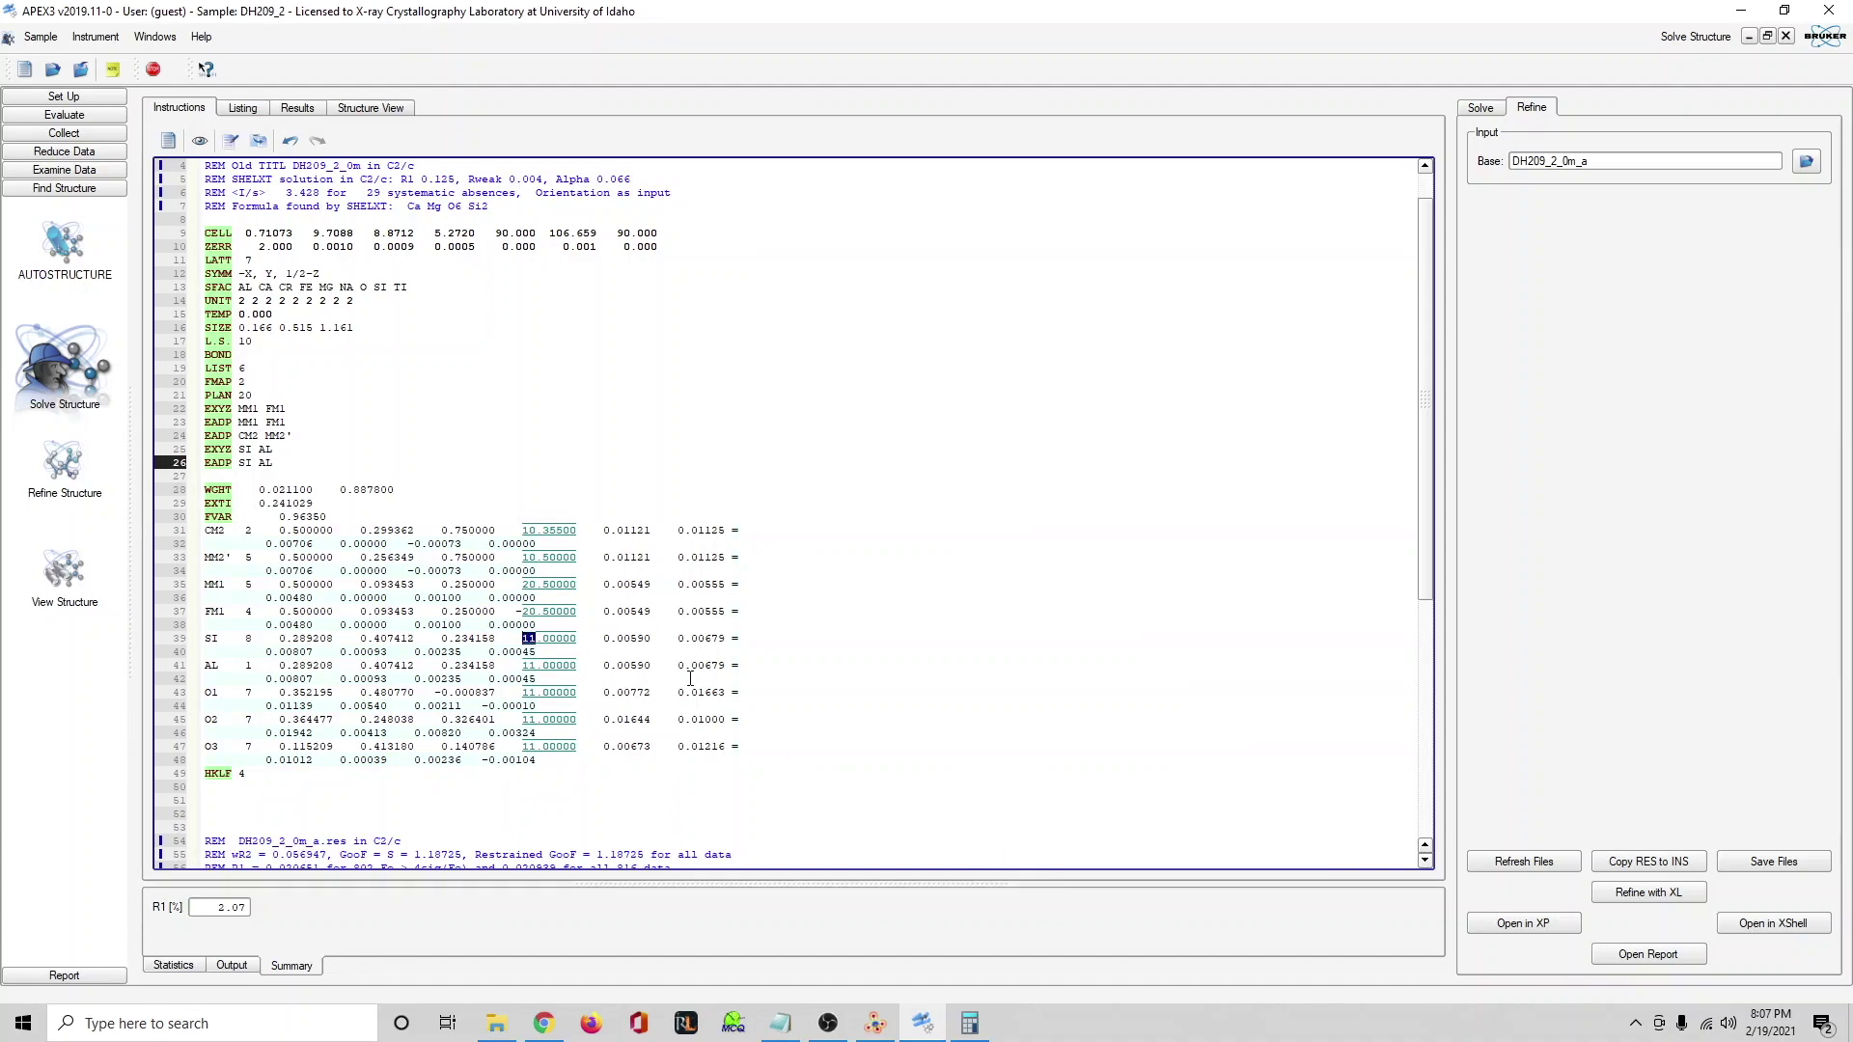
left_click(558, 640)
left_click(542, 640)
mouse_move(973, 1031)
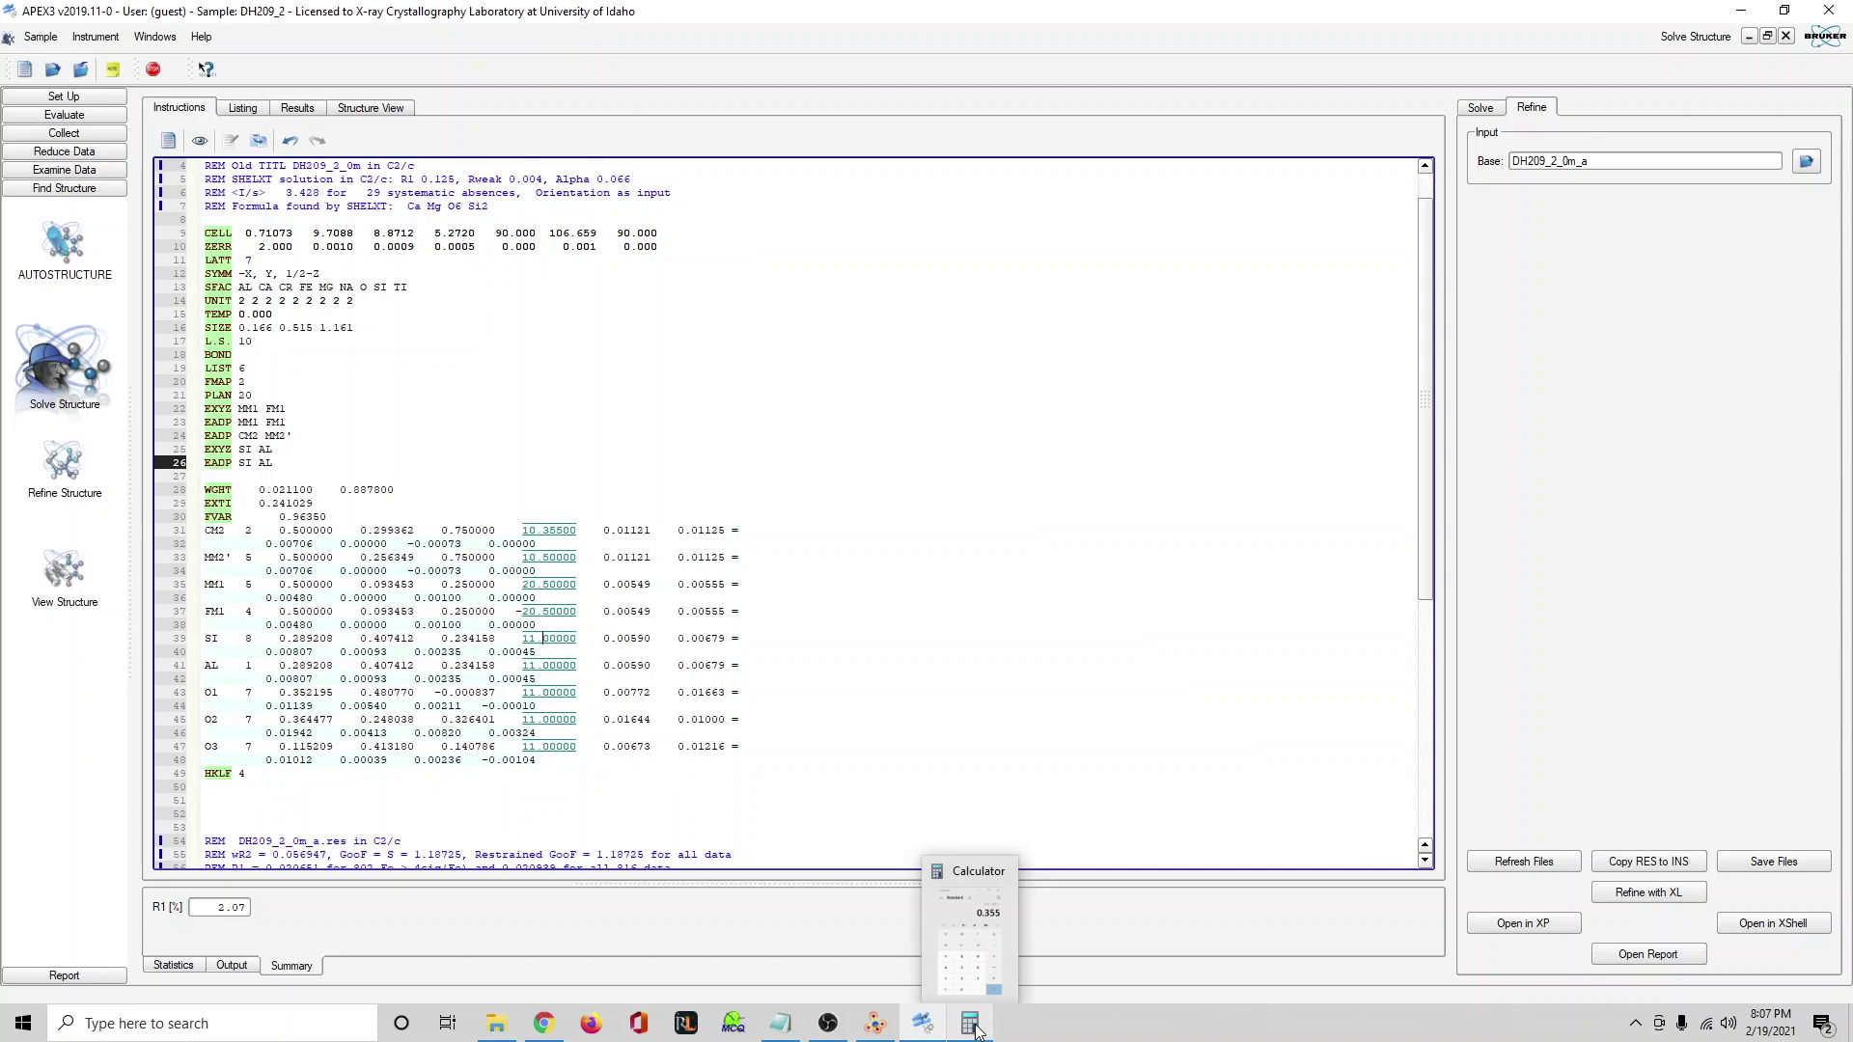
left_click(784, 1023)
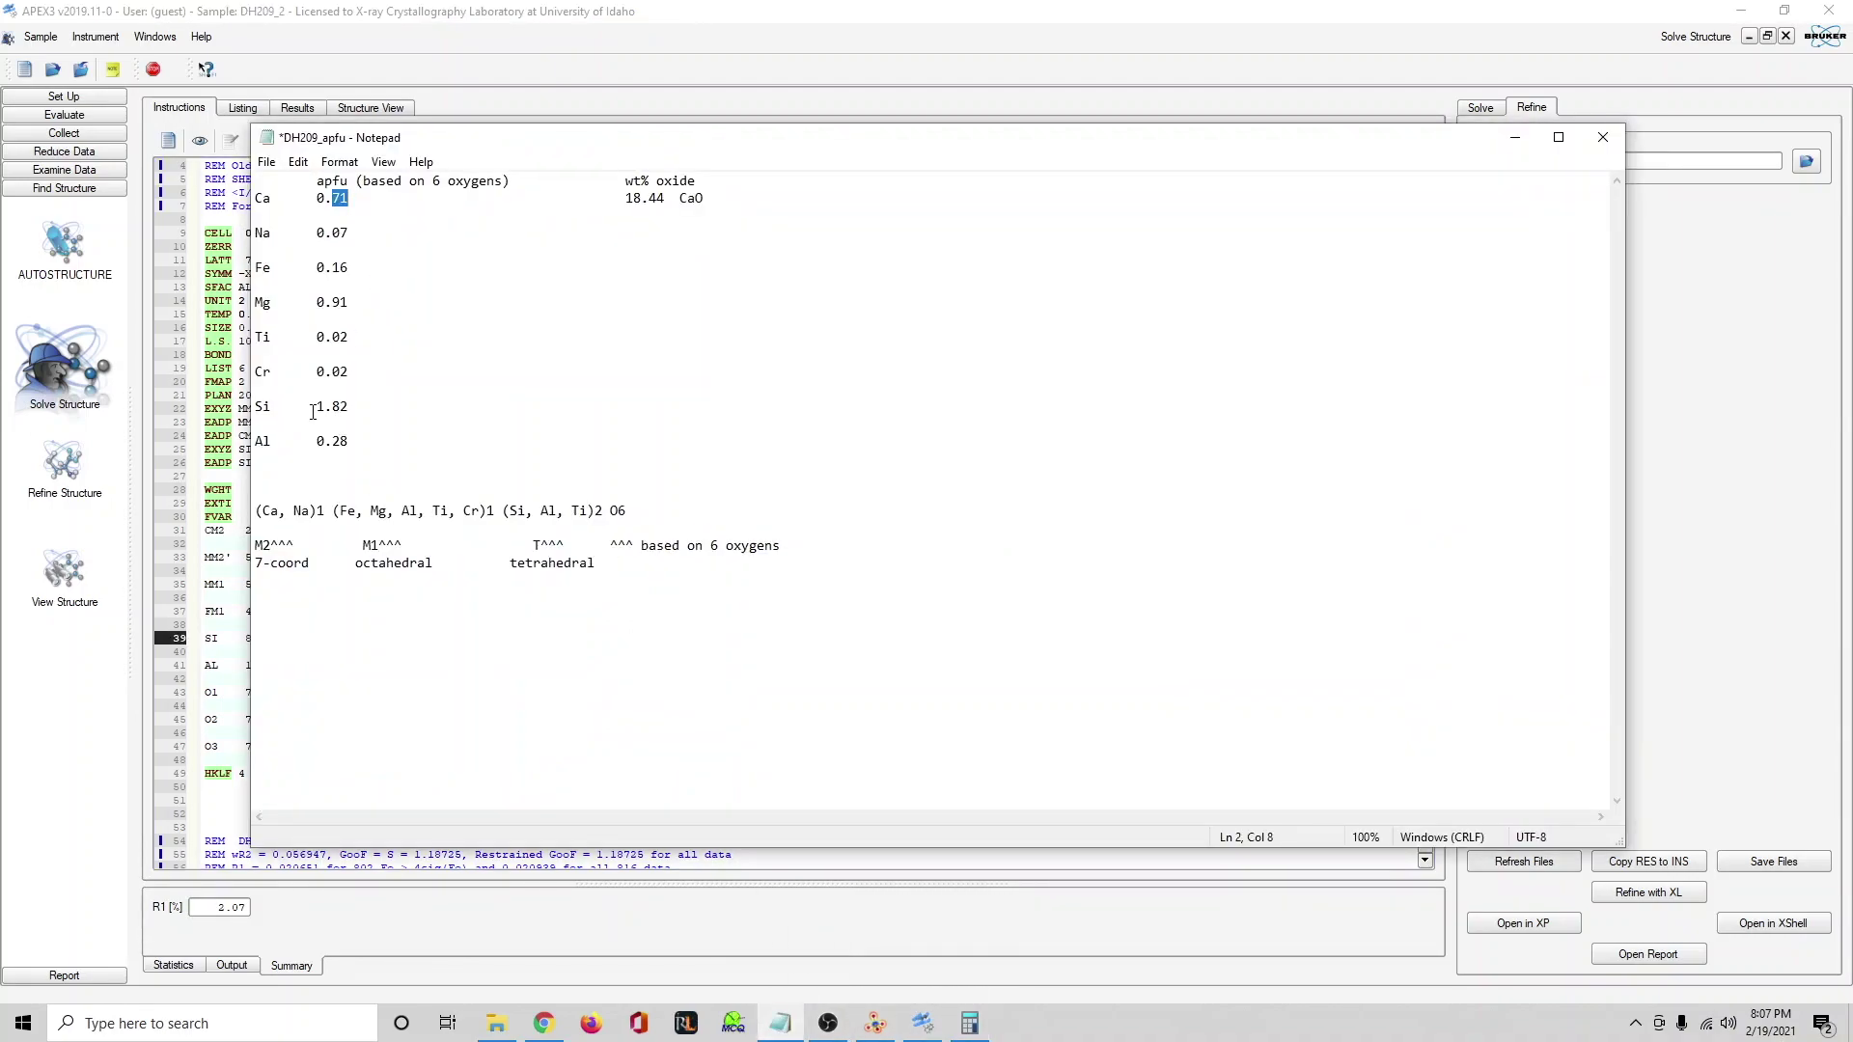
left_click_drag(316, 408, 348, 409)
left_click_drag(600, 509, 593, 510)
left_click(235, 666)
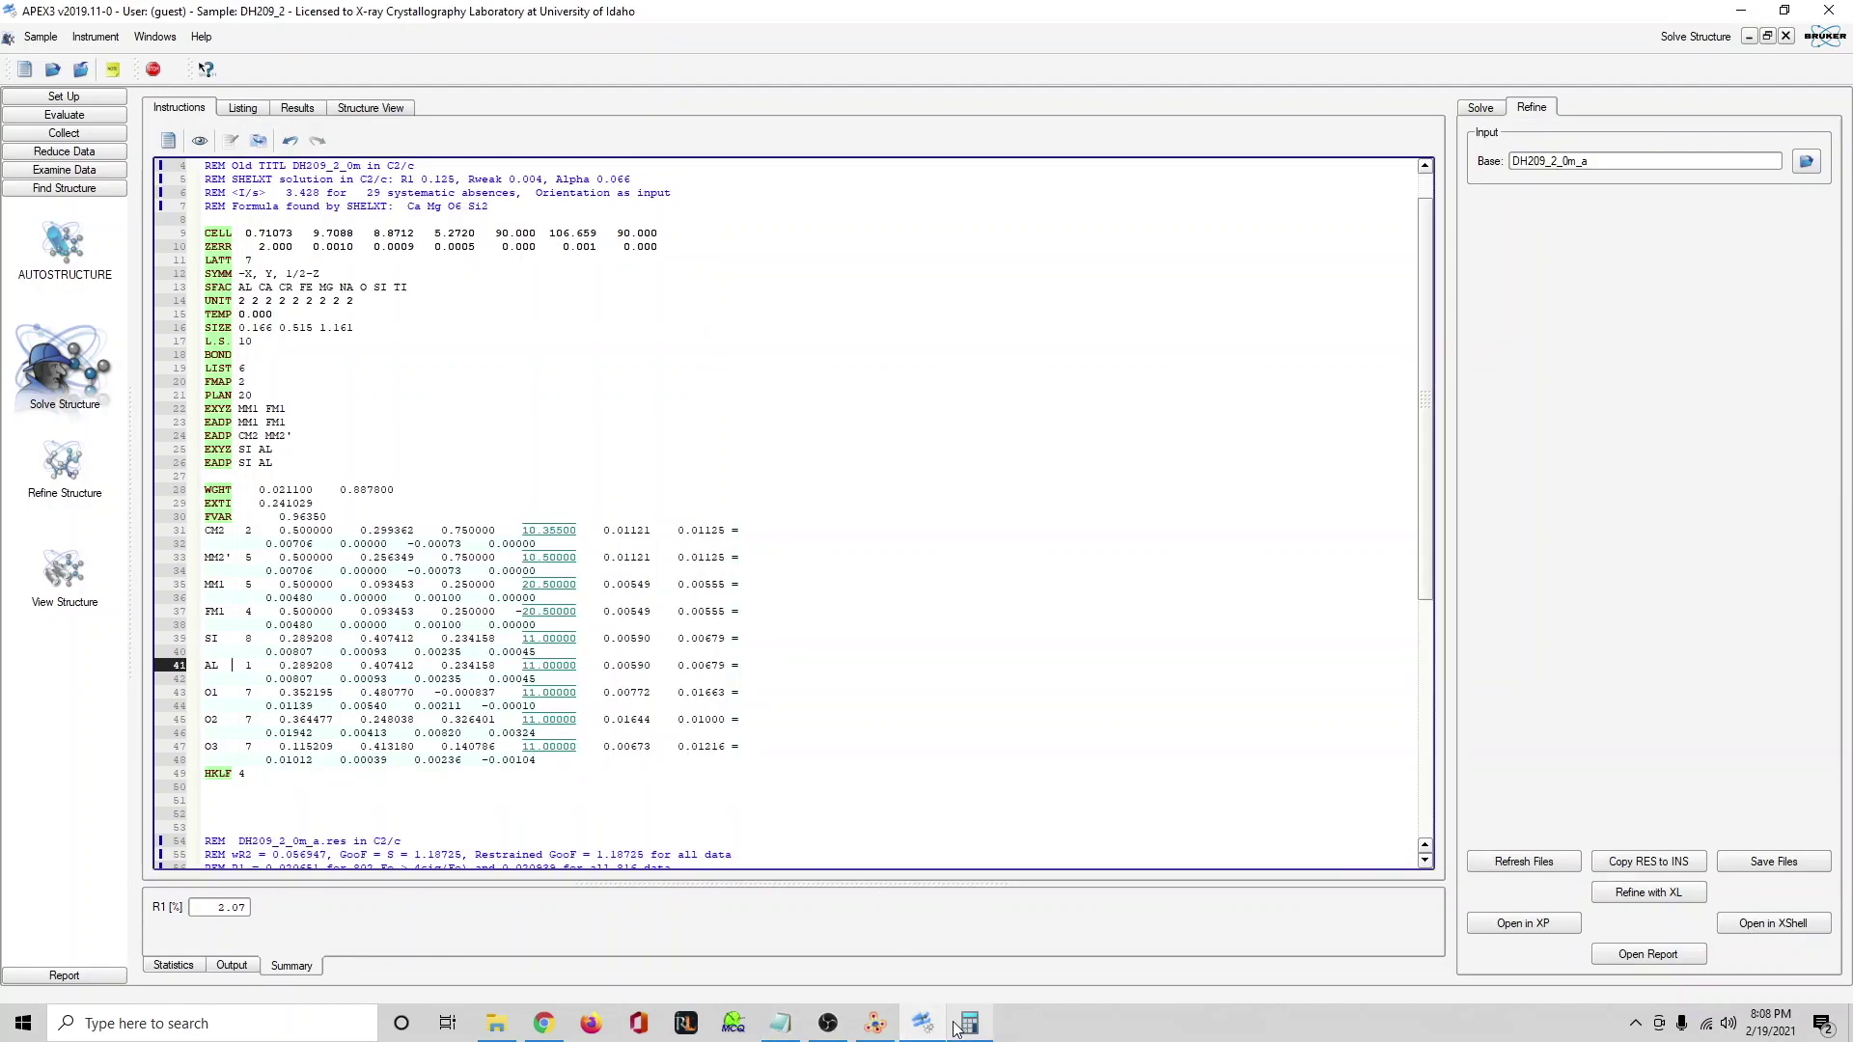
Divide the Si content of 1.82 by 2 in Calculator to get the SI site occupancy.
left_click(780, 1023)
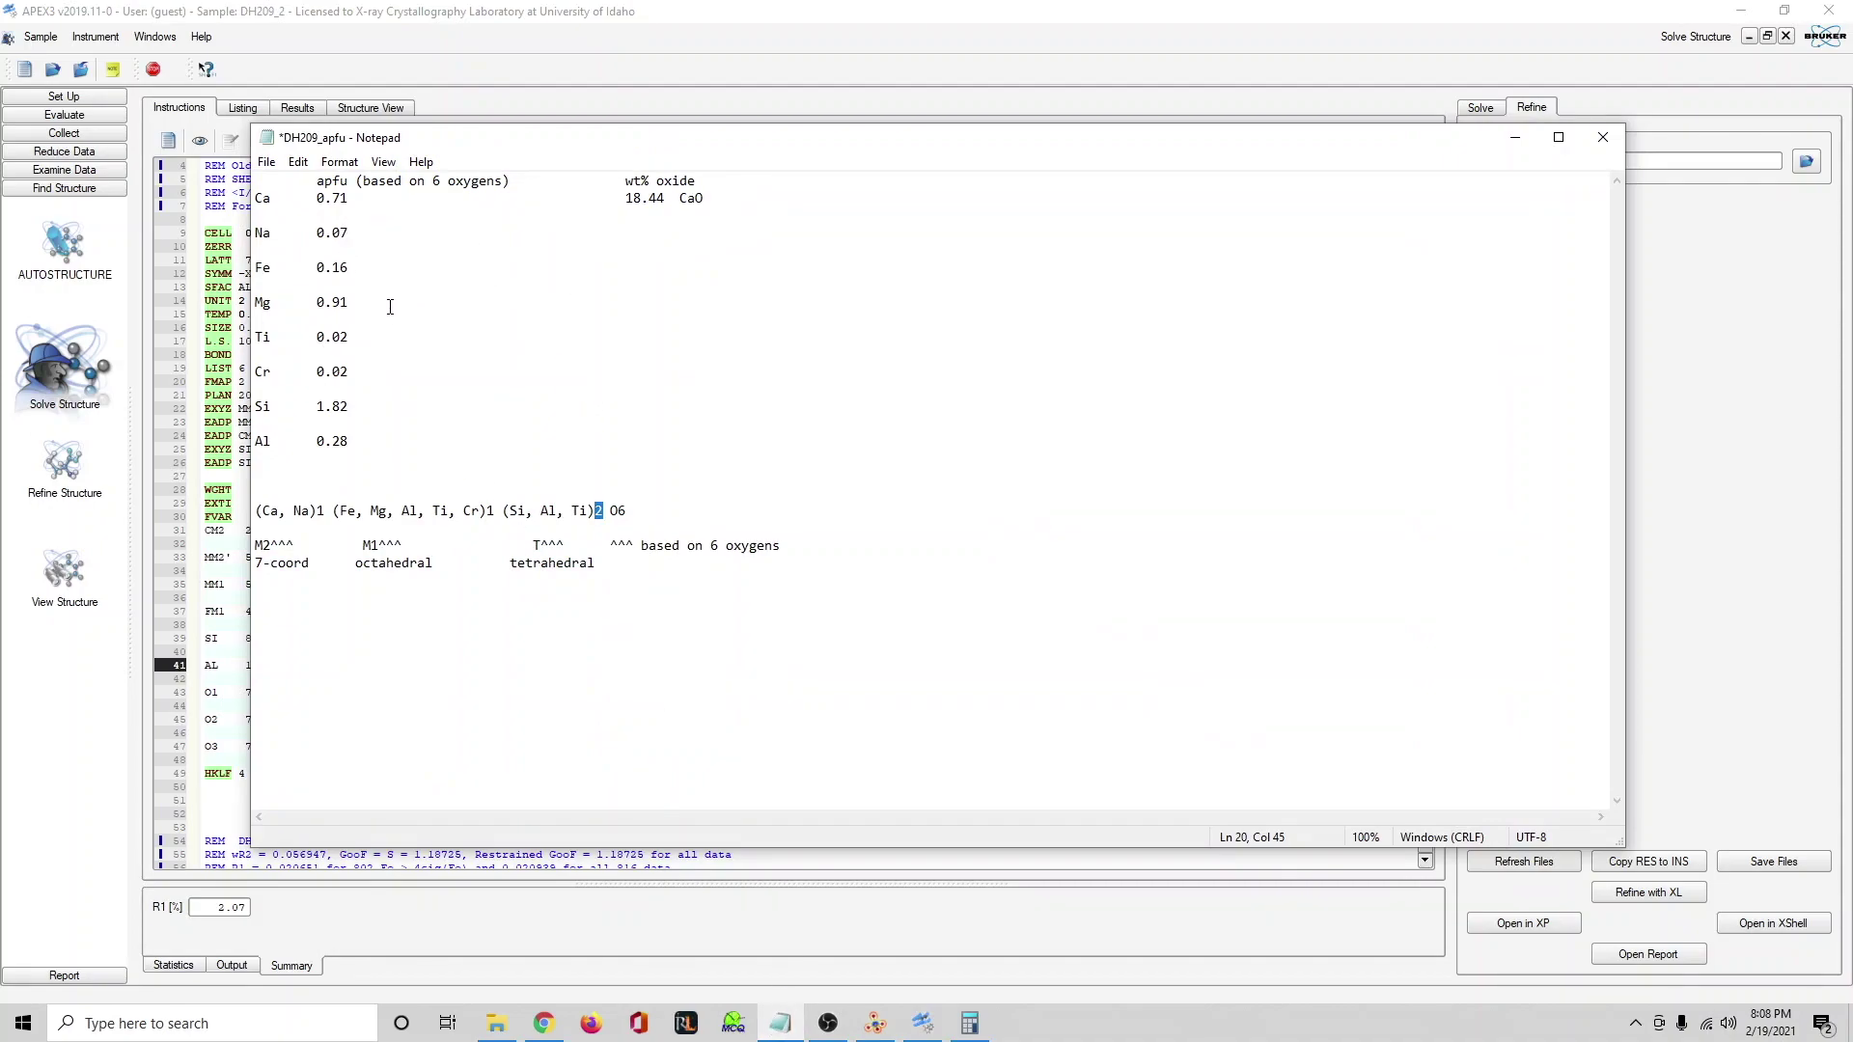
left_click(970, 1023)
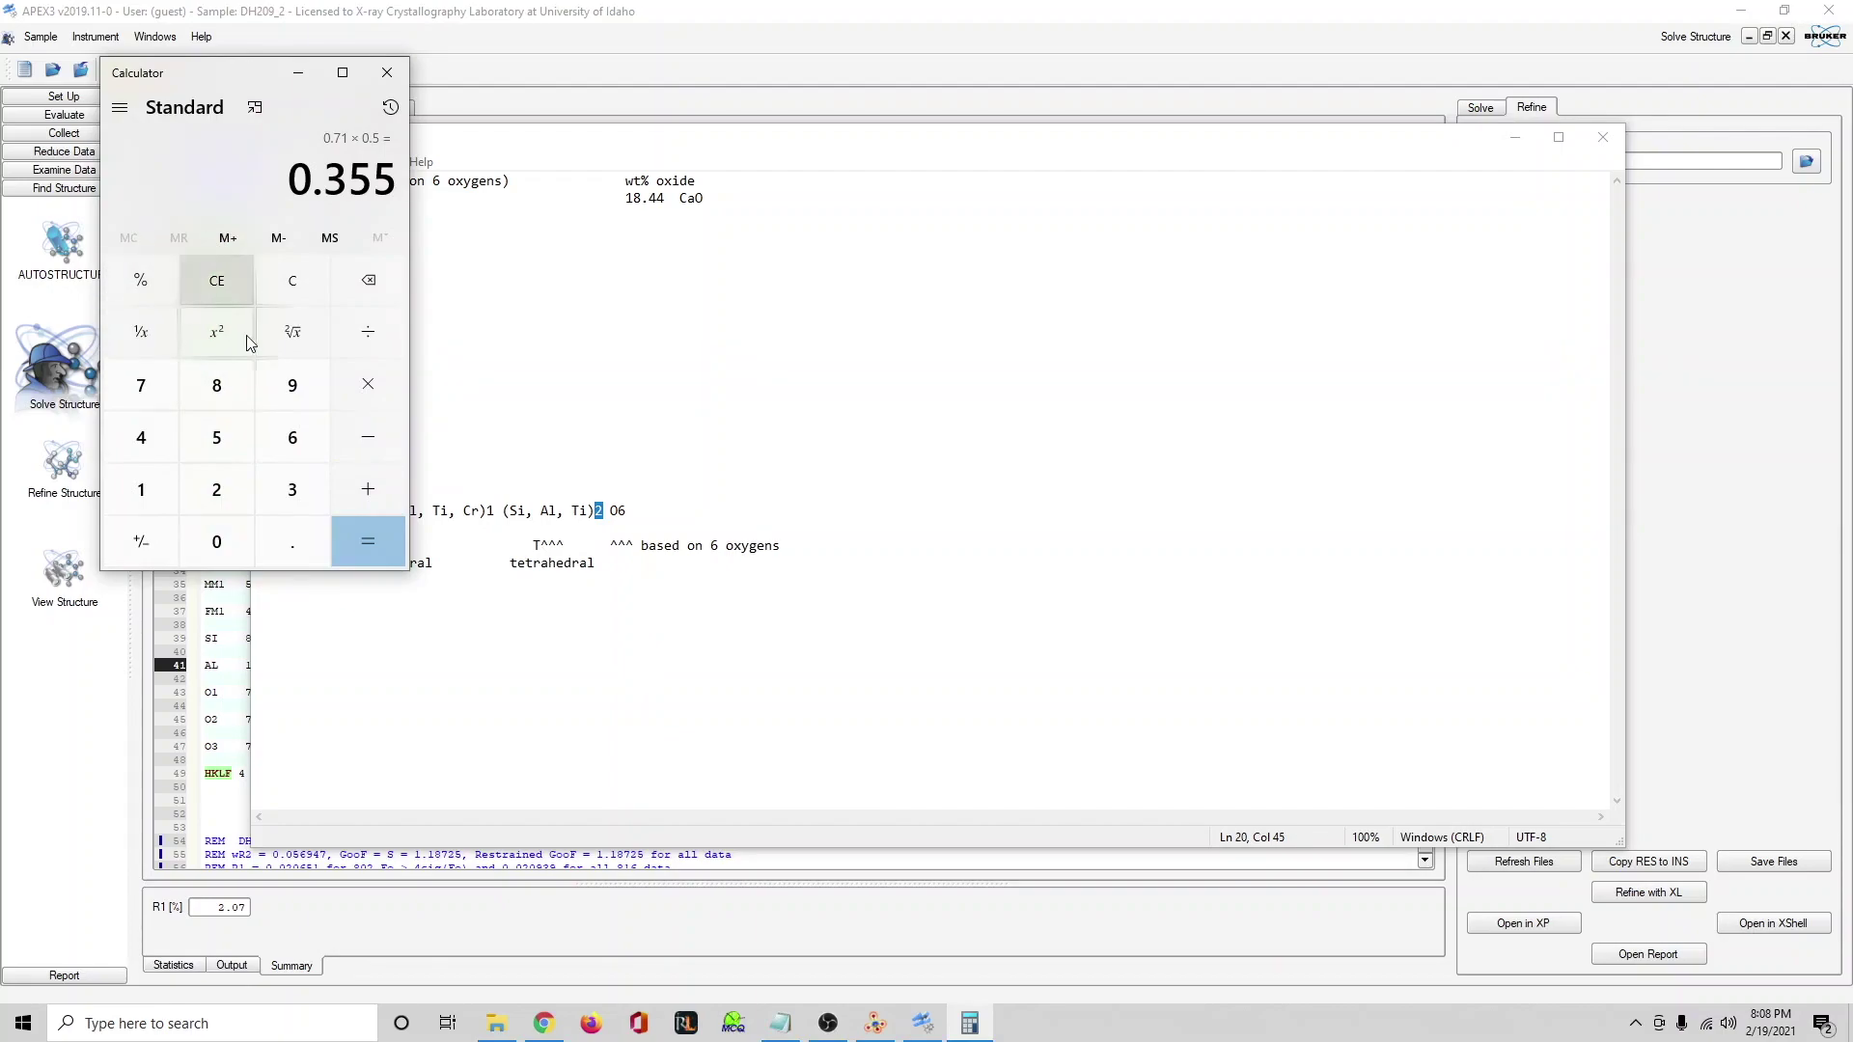
left_click(292, 268)
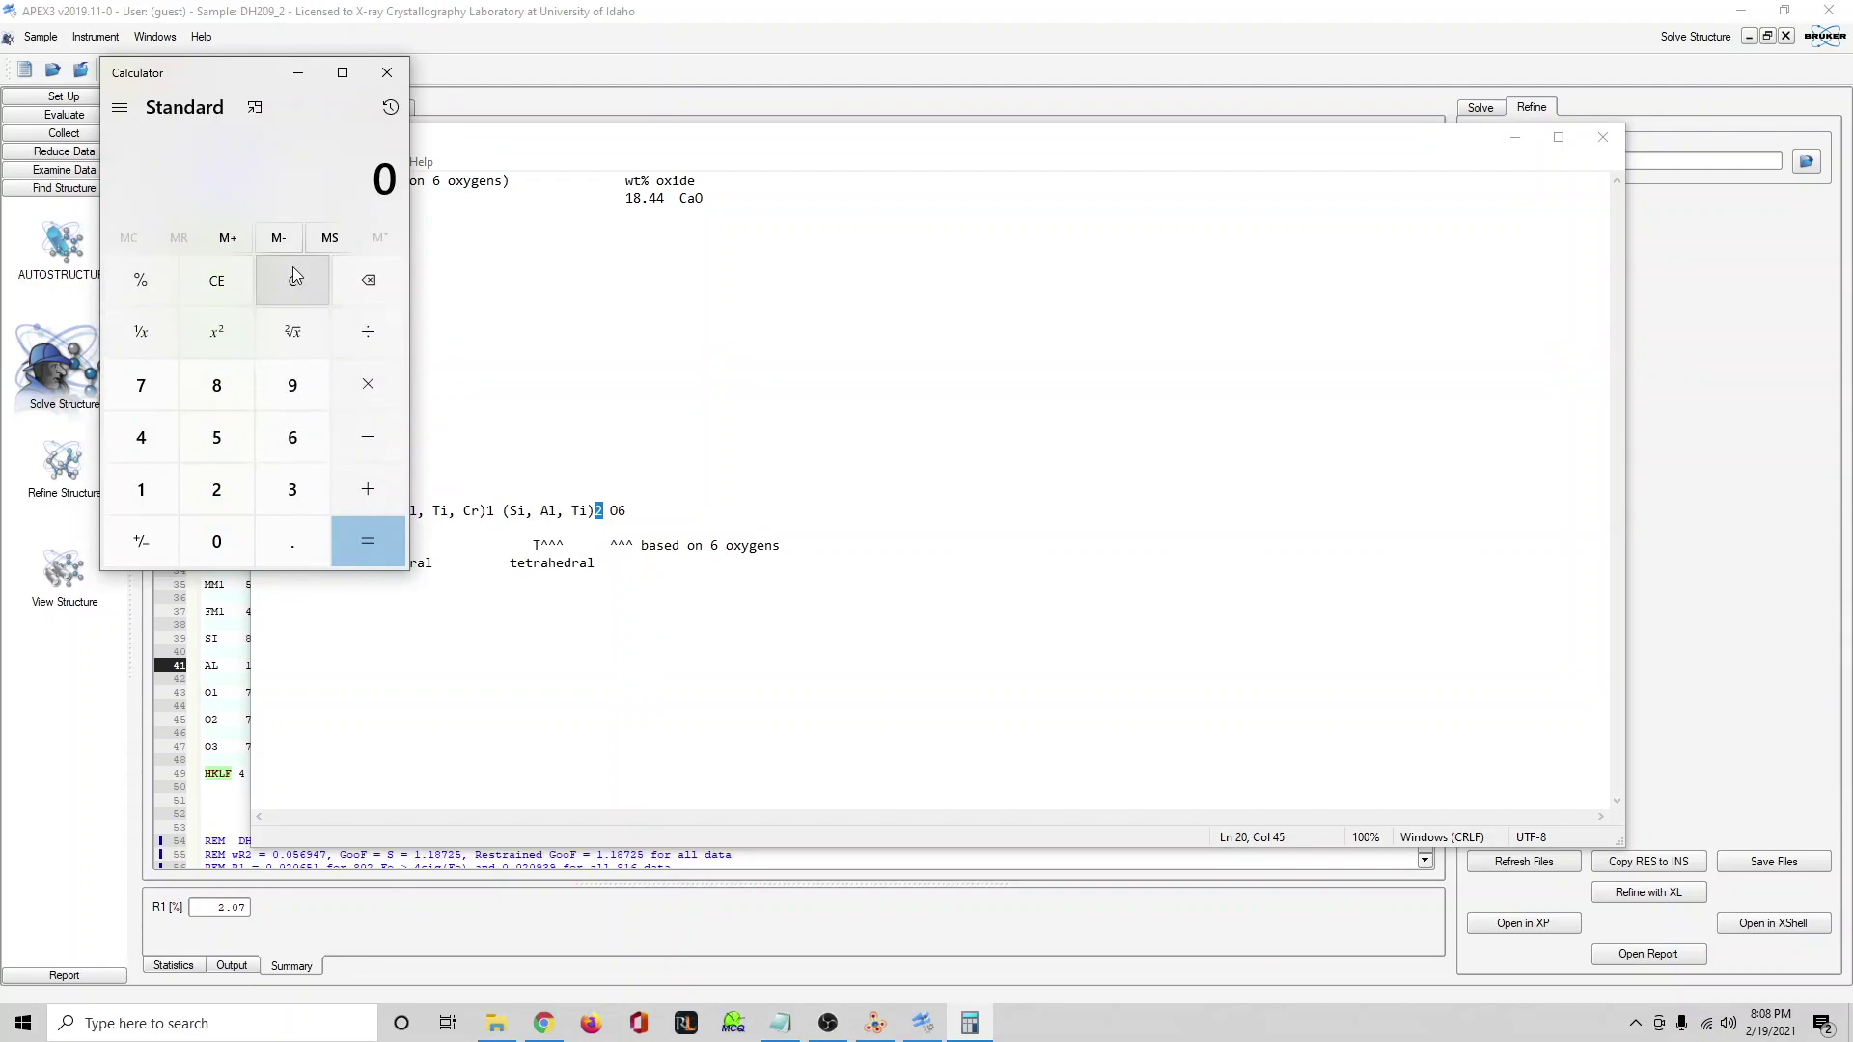
left_click(145, 474)
left_click(290, 541)
left_click(227, 391)
left_click(220, 478)
left_click(345, 382)
left_click(219, 490)
left_click(354, 545)
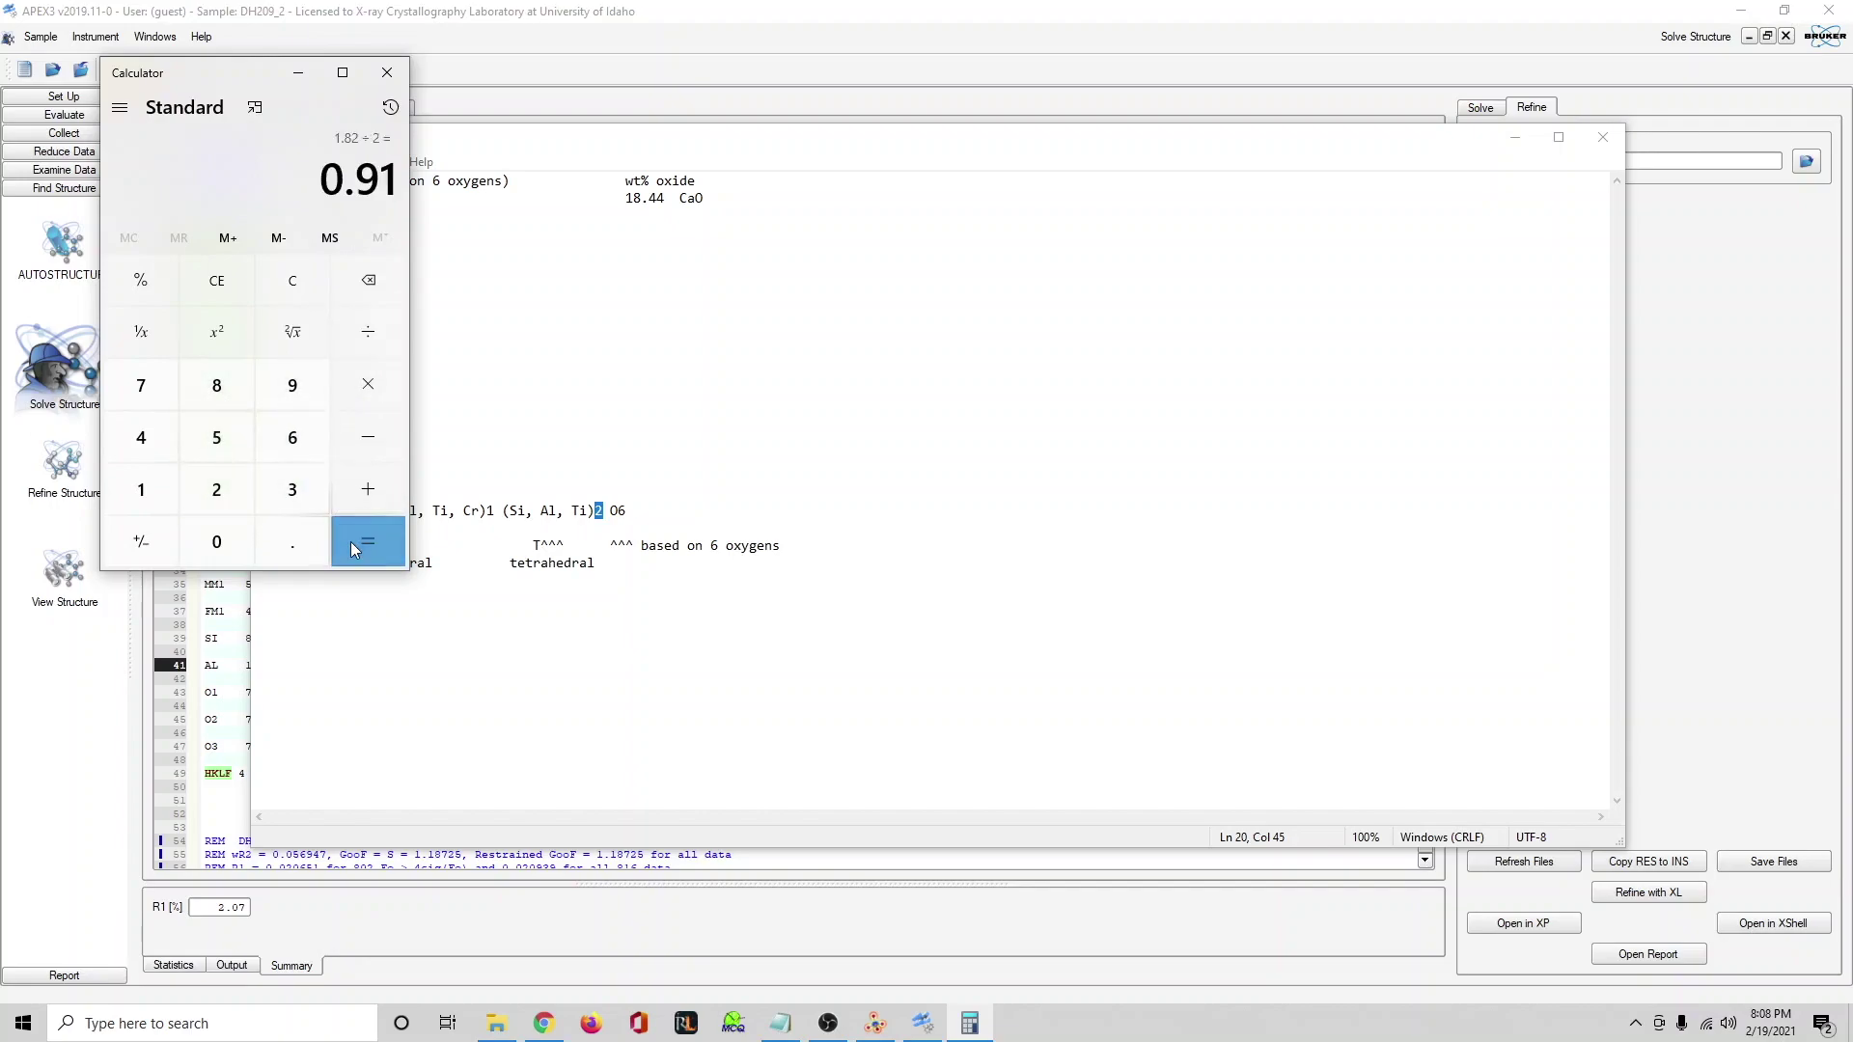
Set the SI occupancy in the APEX3 instructions to 10.91000.
left_click(89, 797)
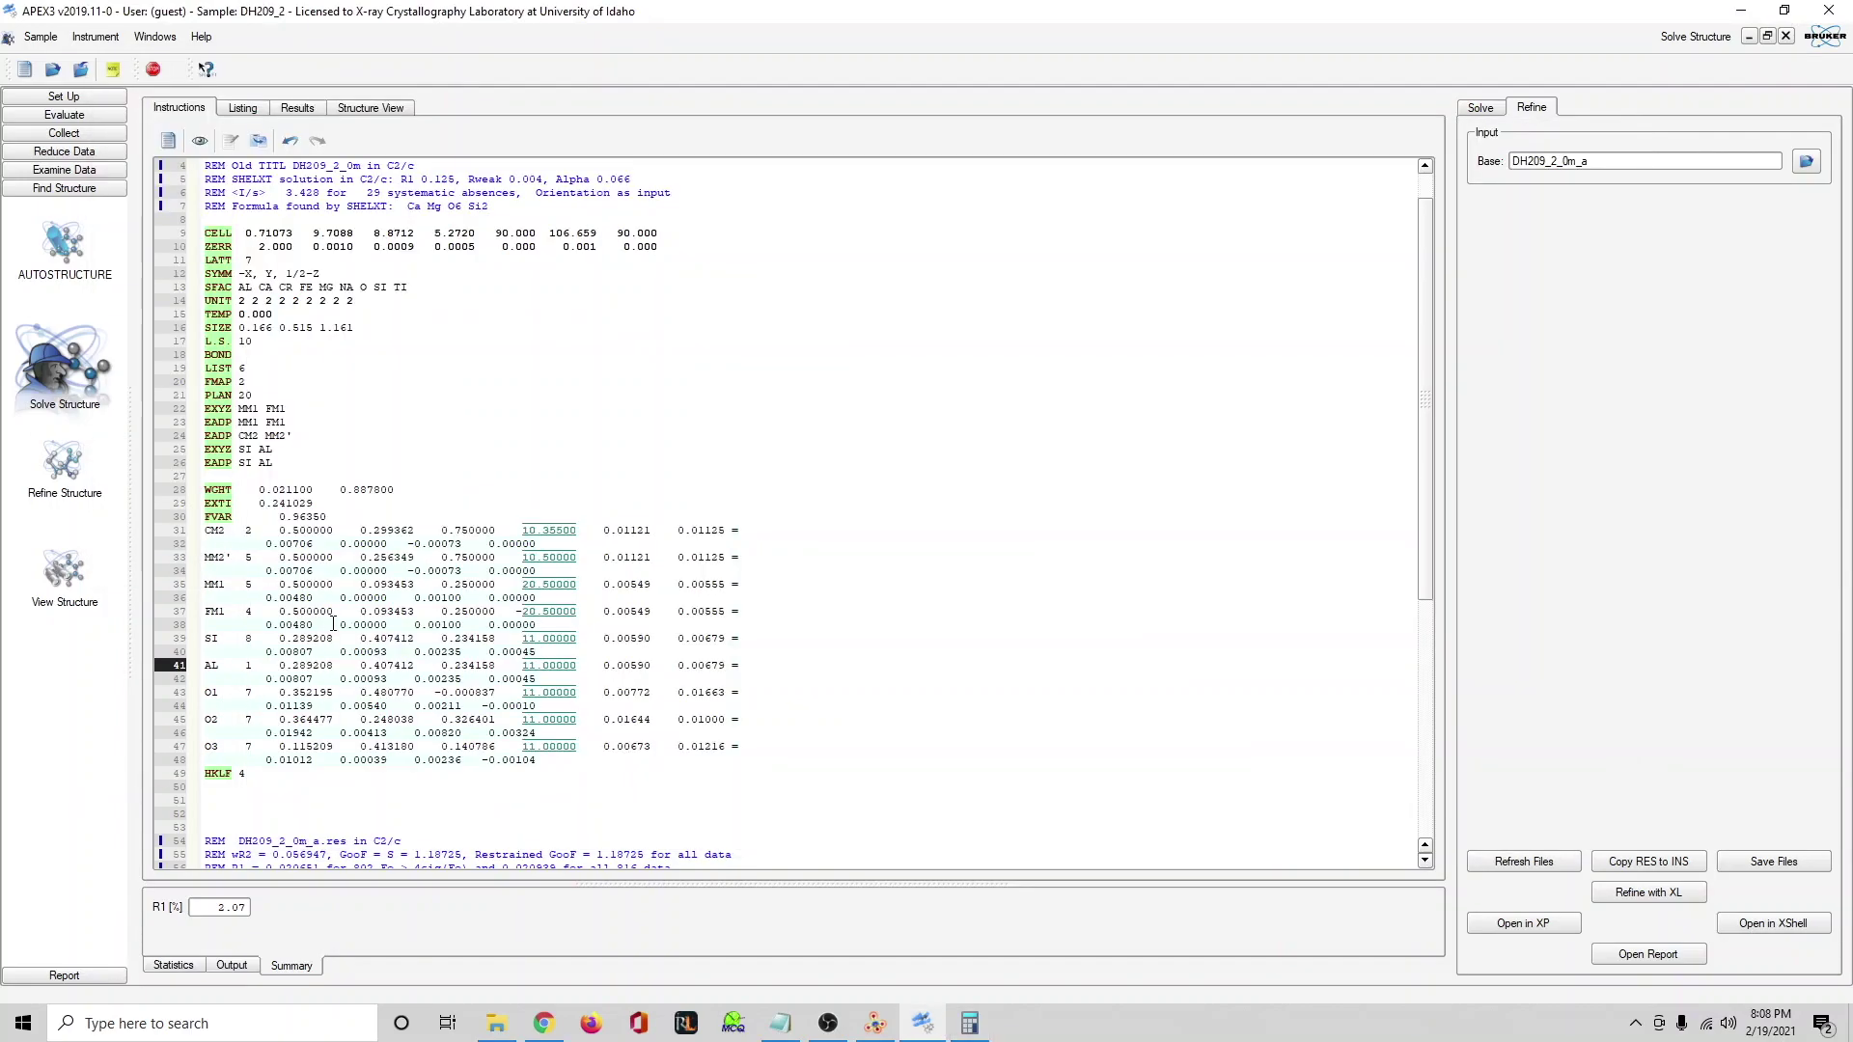
left_click(532, 639)
type("0")
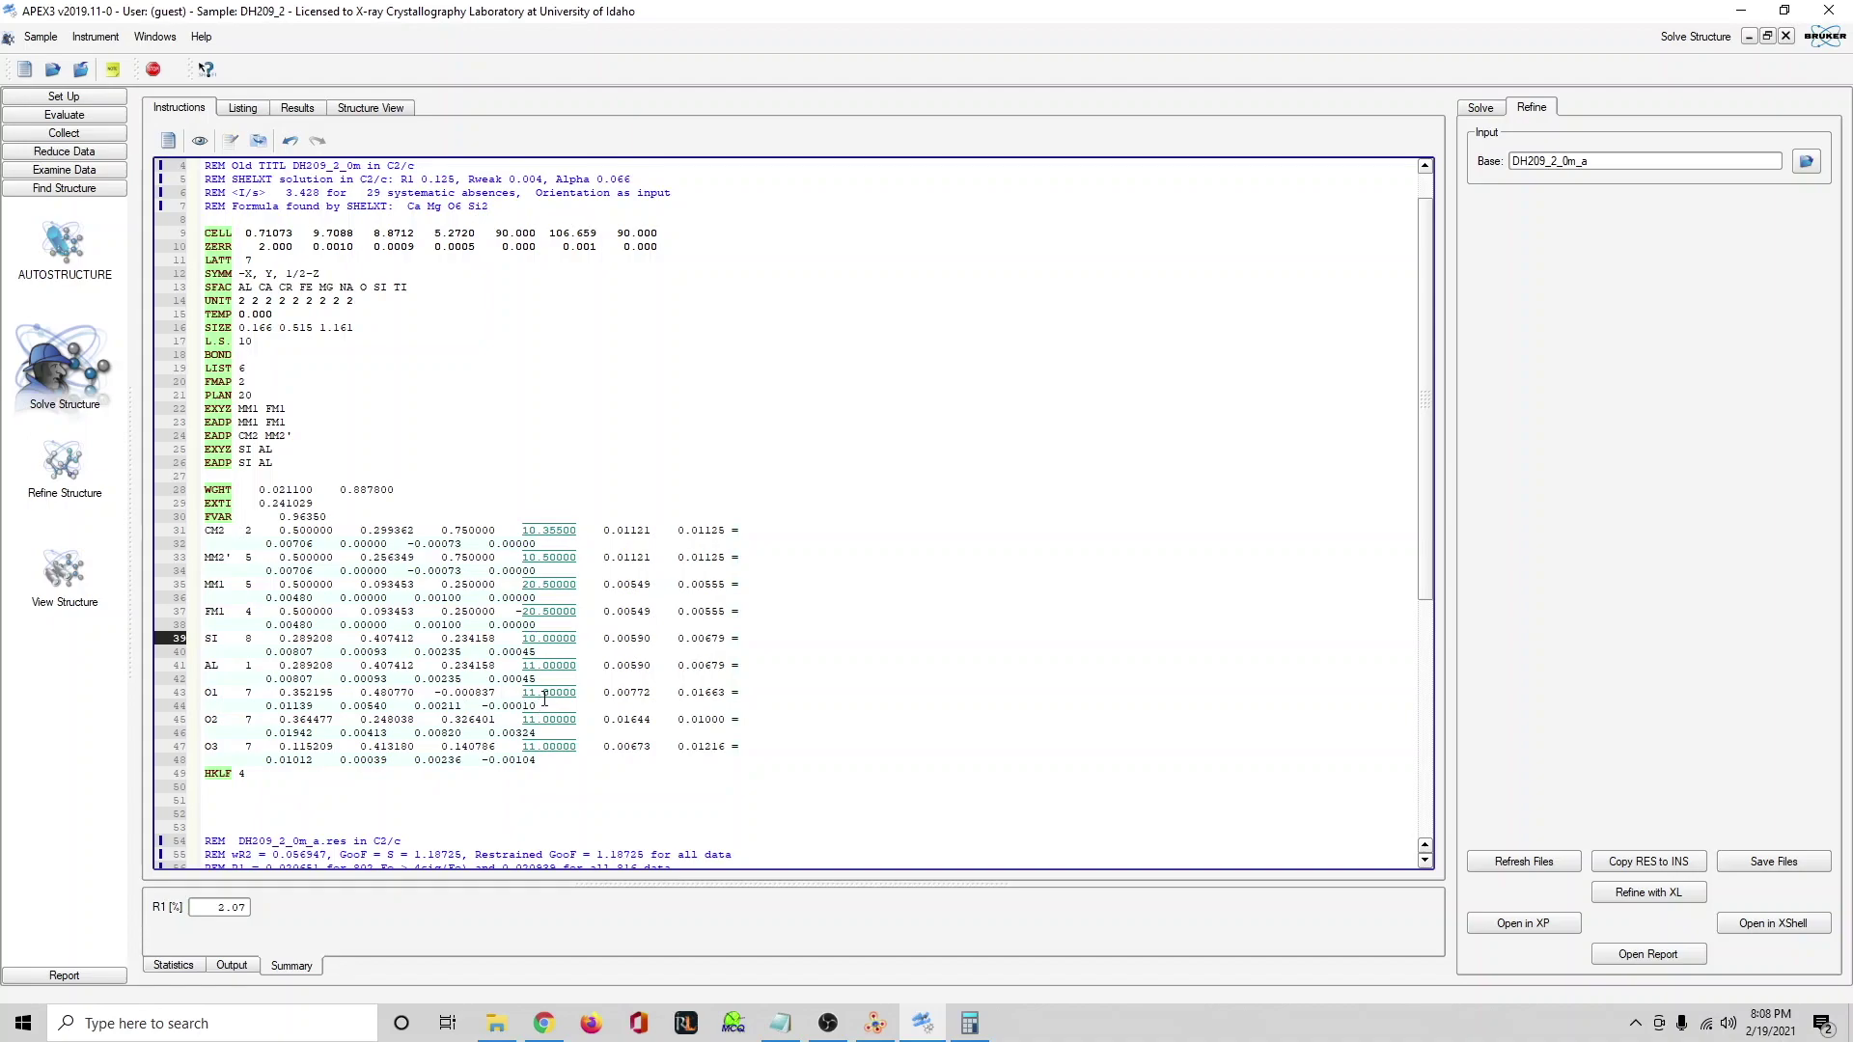
left_click_drag(542, 639, 556, 641)
type("91")
Set the AL atom's occupancy to 10.09000.
left_click_drag(533, 665, 527, 665)
type("0")
left_click_drag(545, 665, 551, 666)
left_click(567, 654)
left_click_drag(555, 663, 549, 663)
type("9")
left_click(651, 677)
Compare the Al and Si contents in the DH209_apfu Notepad notes.
left_click(780, 1023)
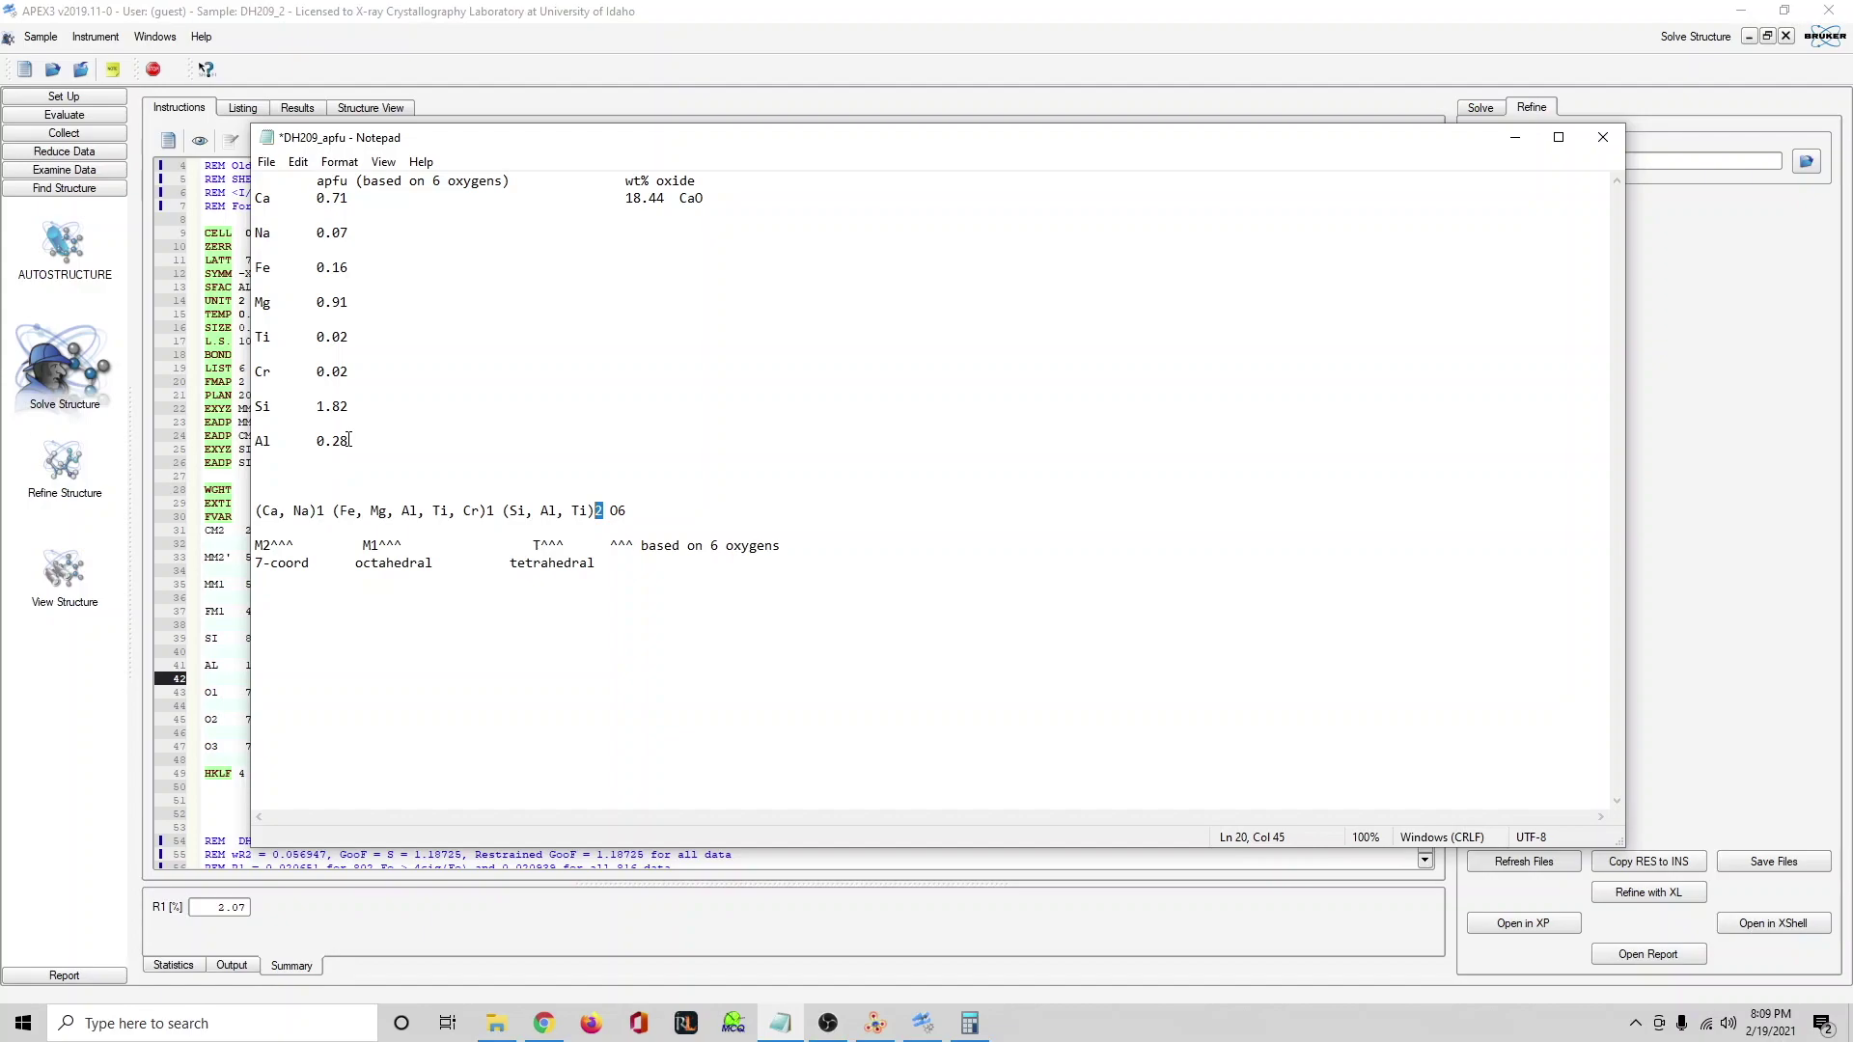
left_click_drag(354, 441, 300, 440)
left_click_drag(303, 402, 351, 408)
left_click_drag(351, 442, 307, 435)
Relabel the SI and AL atom entries in the APEX3 instructions as SIT and ALT.
left_click(218, 514)
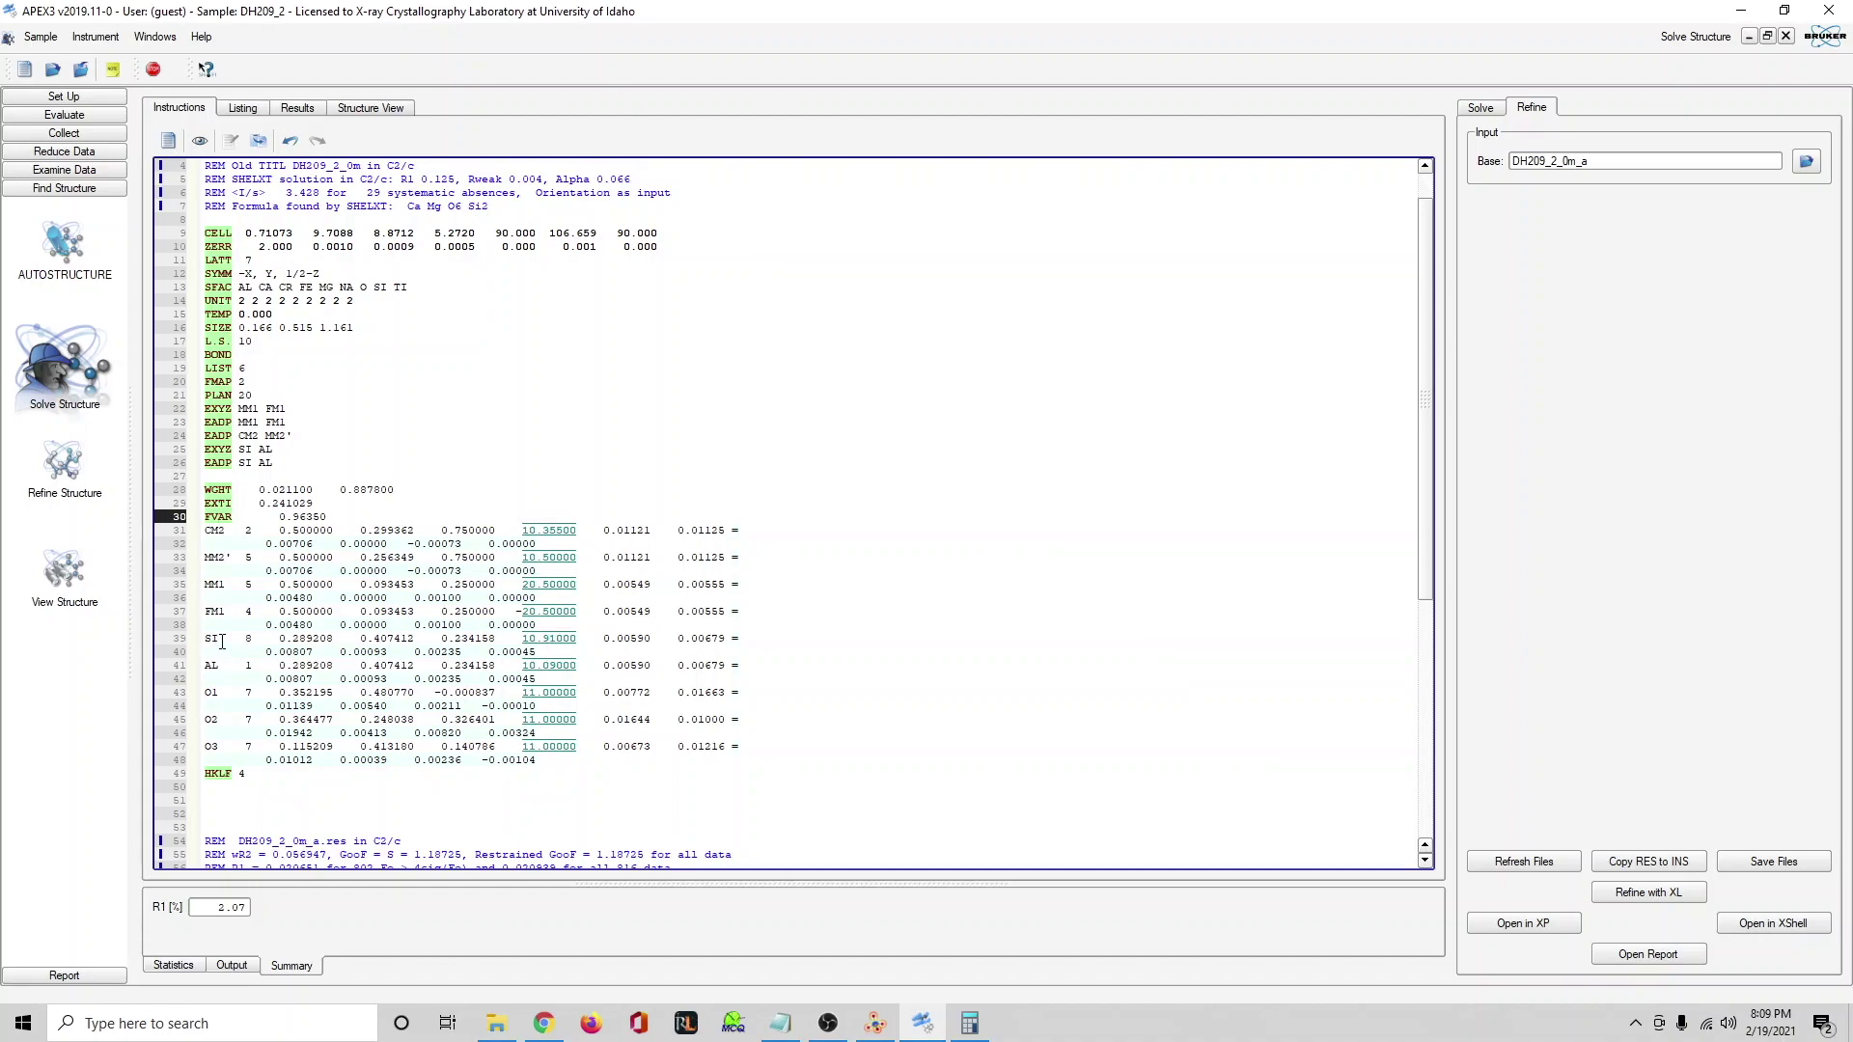
type("T")
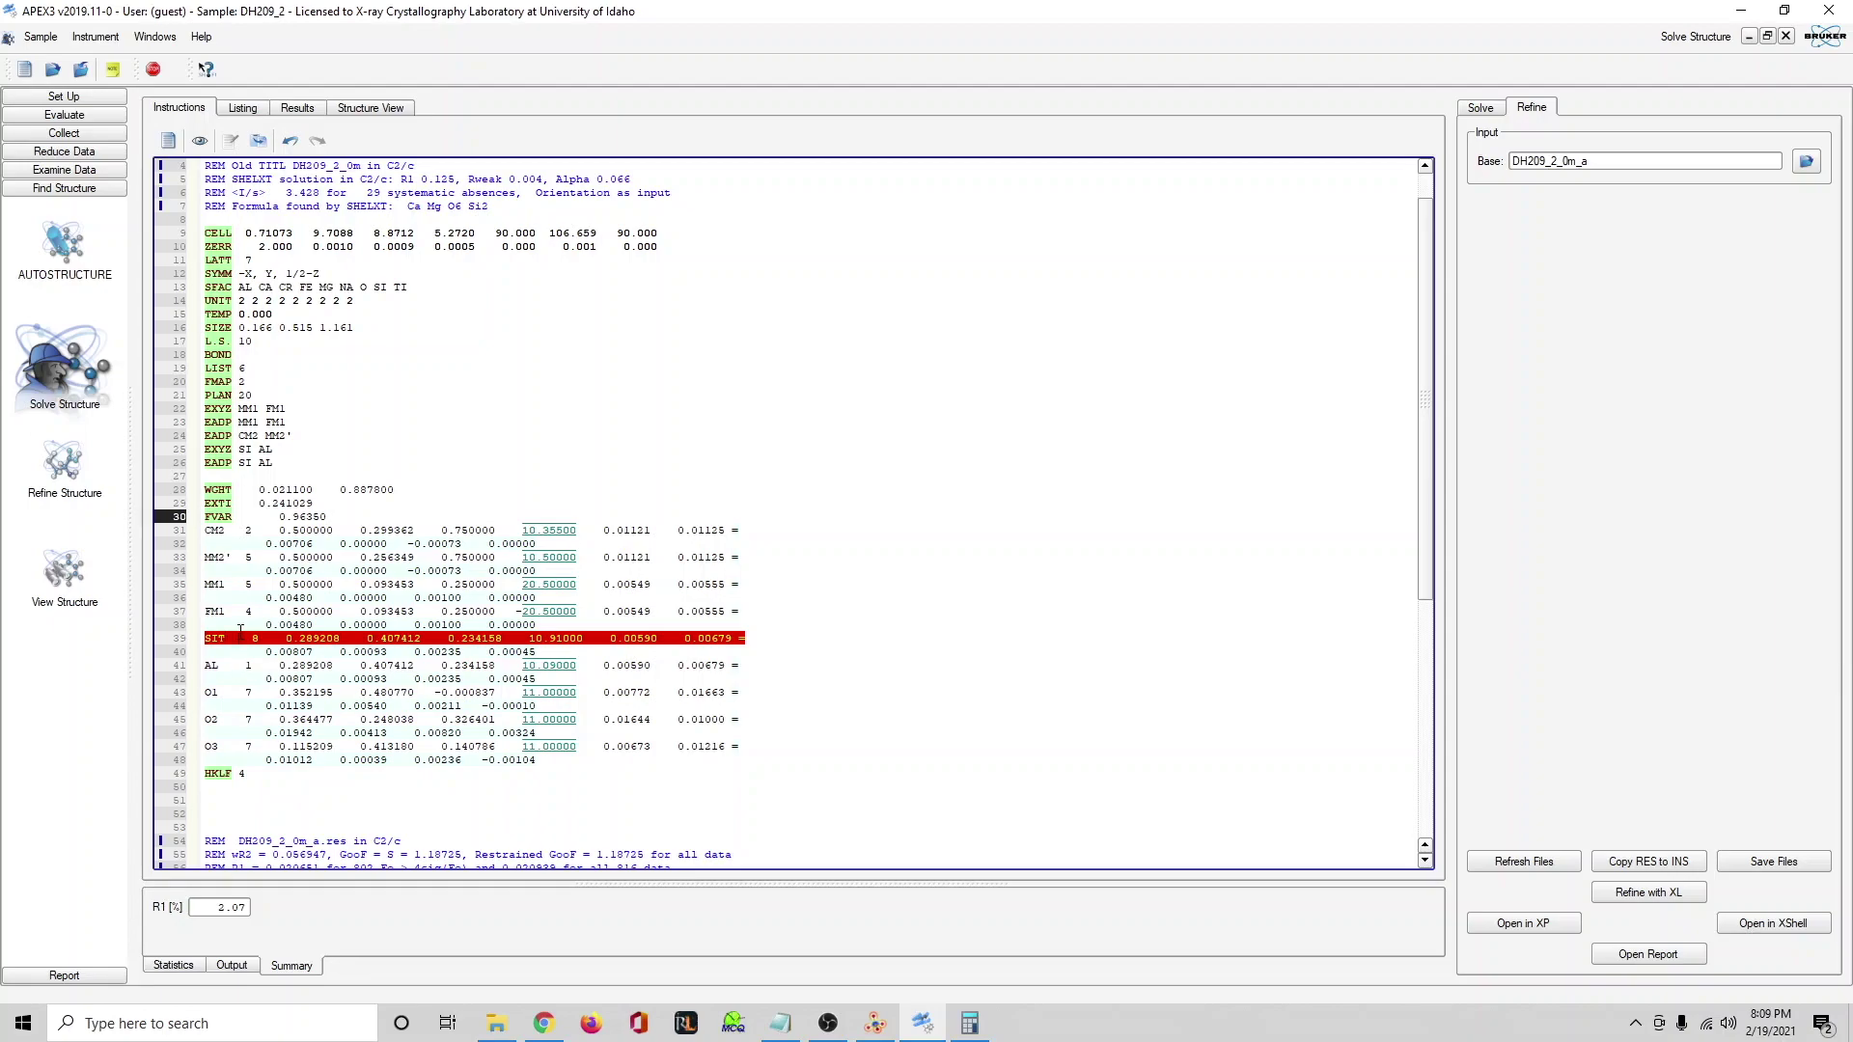
key("Delete")
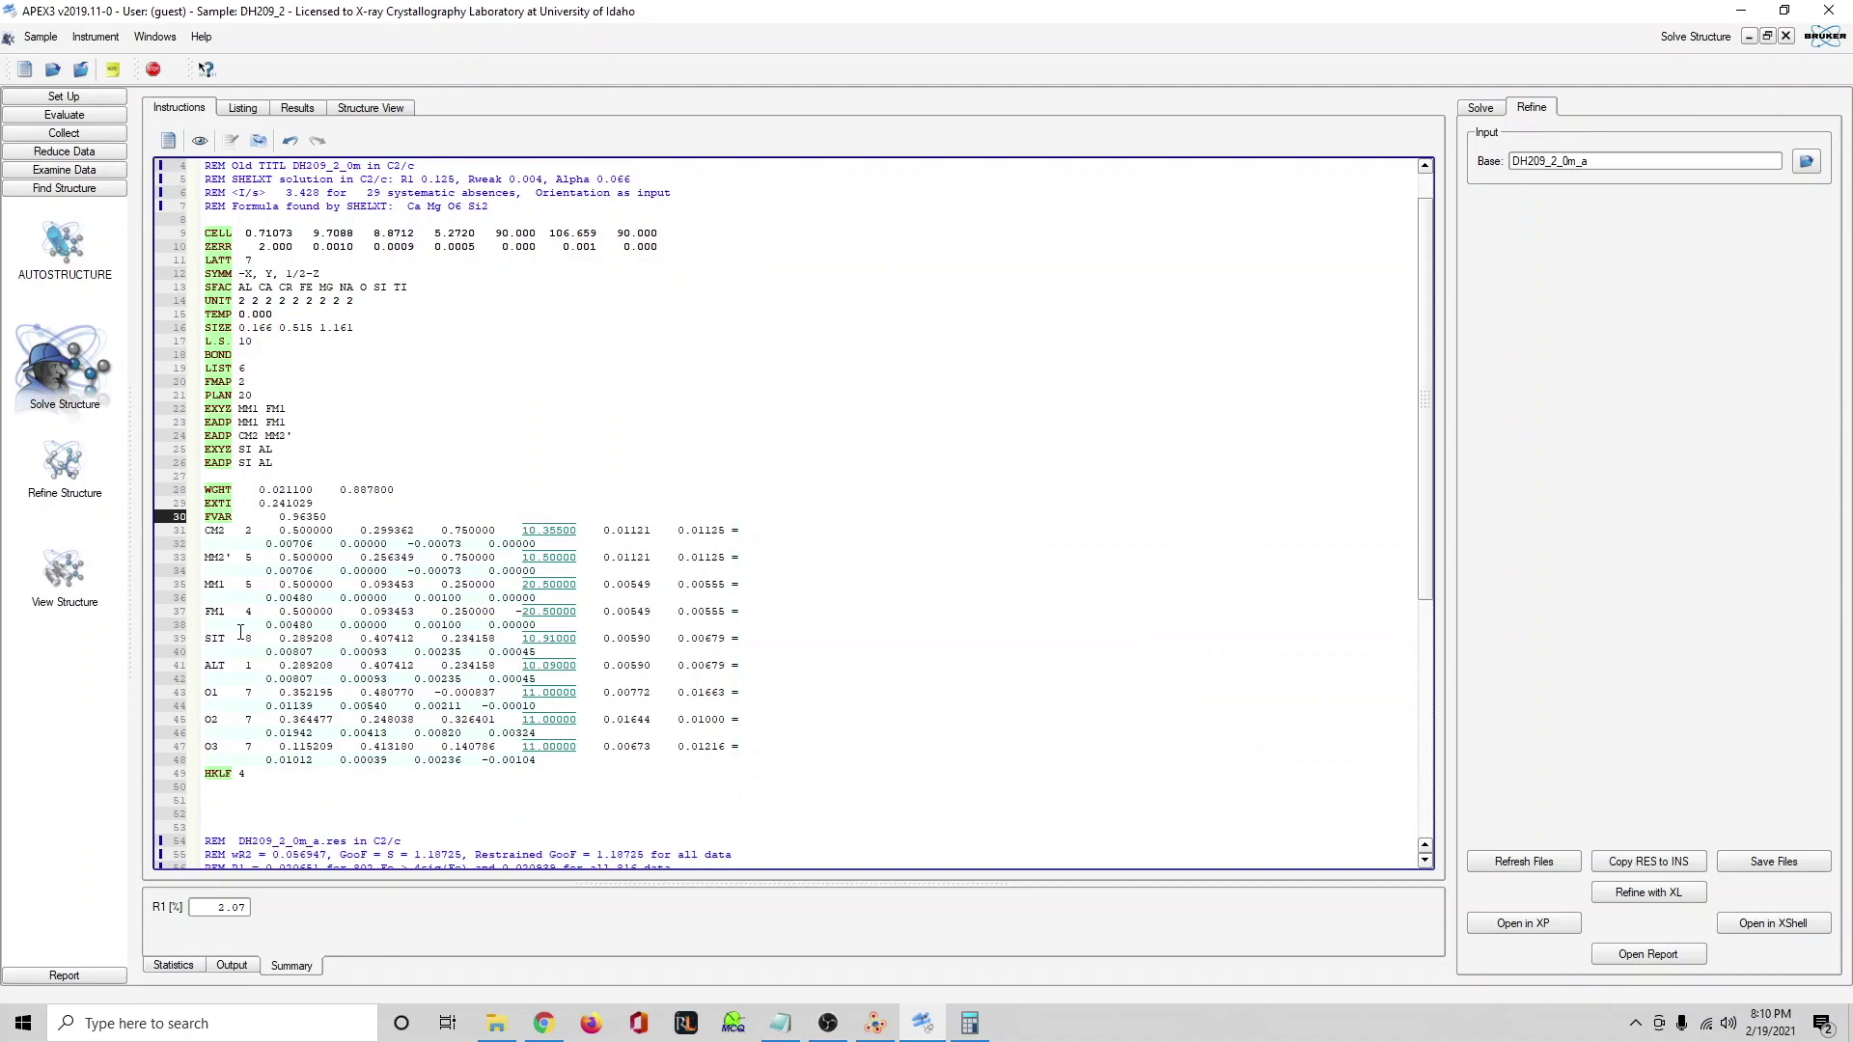
Remove the minus sign from the FM1 occupancy so it reads 20.50000.
left_click(600, 636)
key("Return")
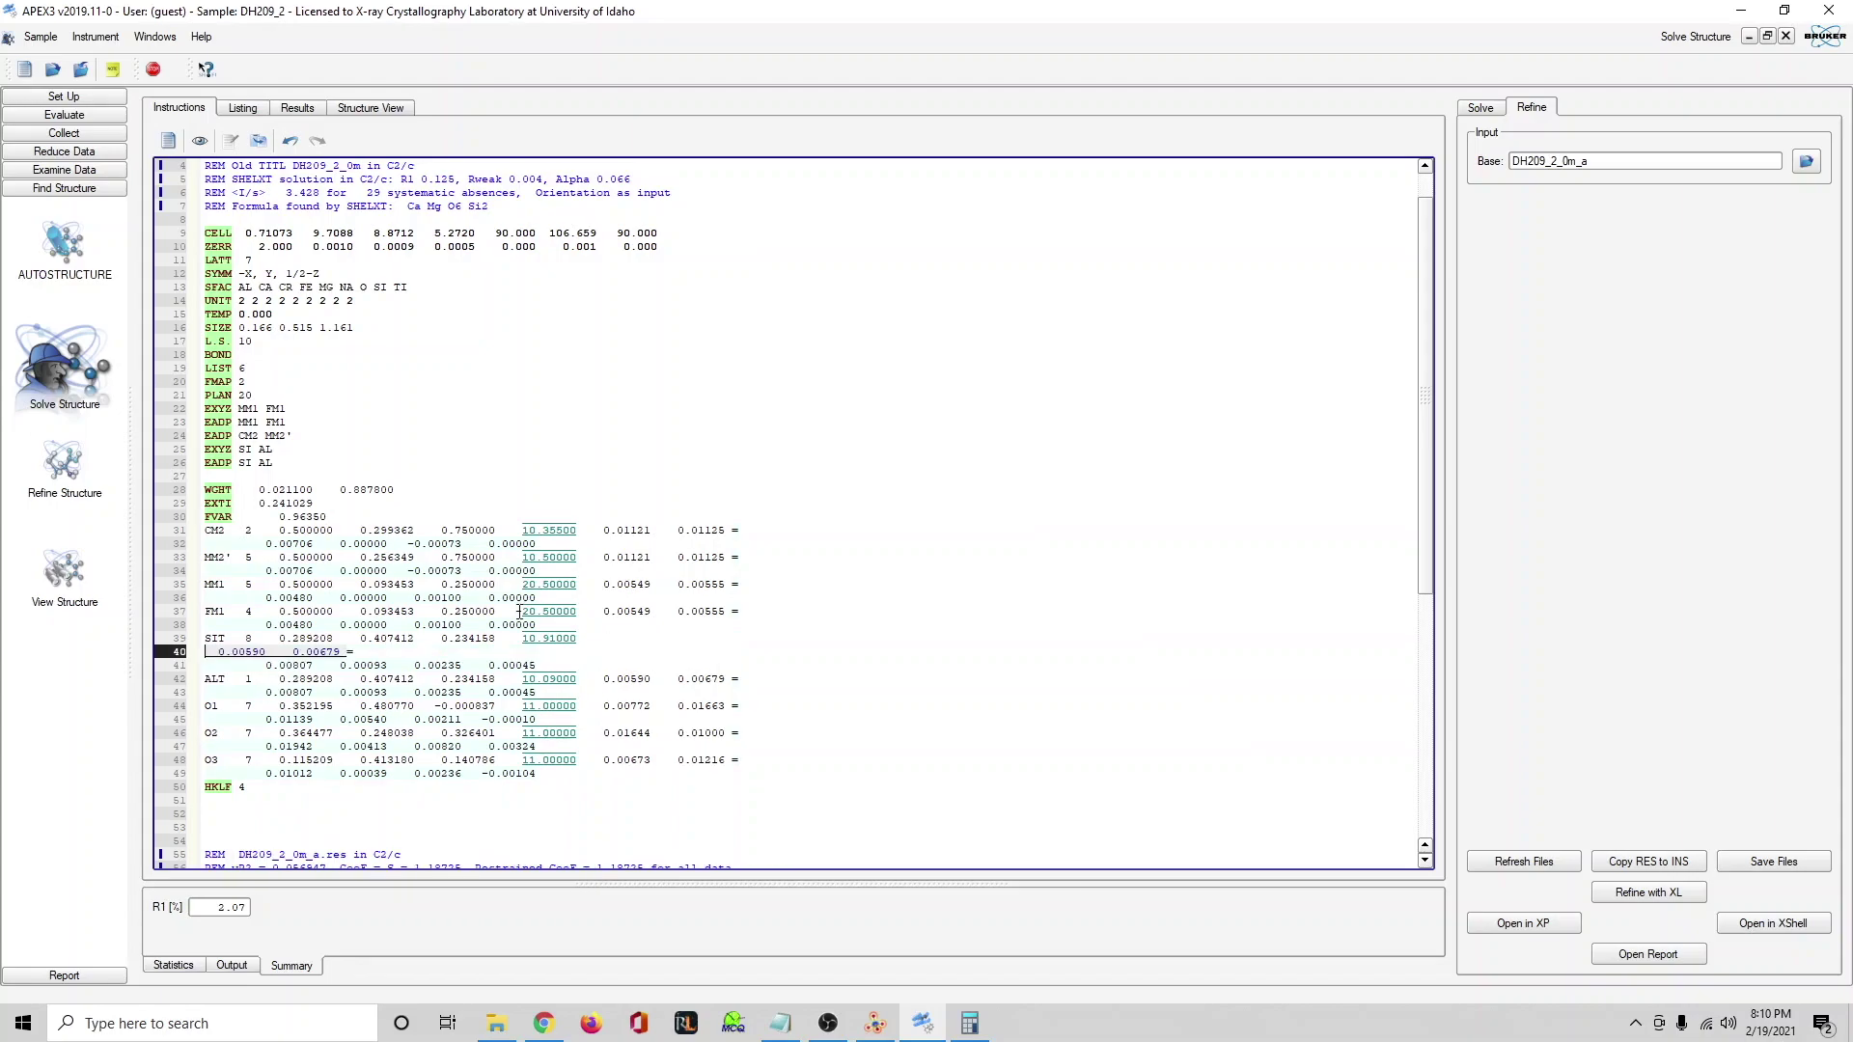
key("BackSpace")
left_click_drag(517, 611, 526, 610)
key("BackSpace")
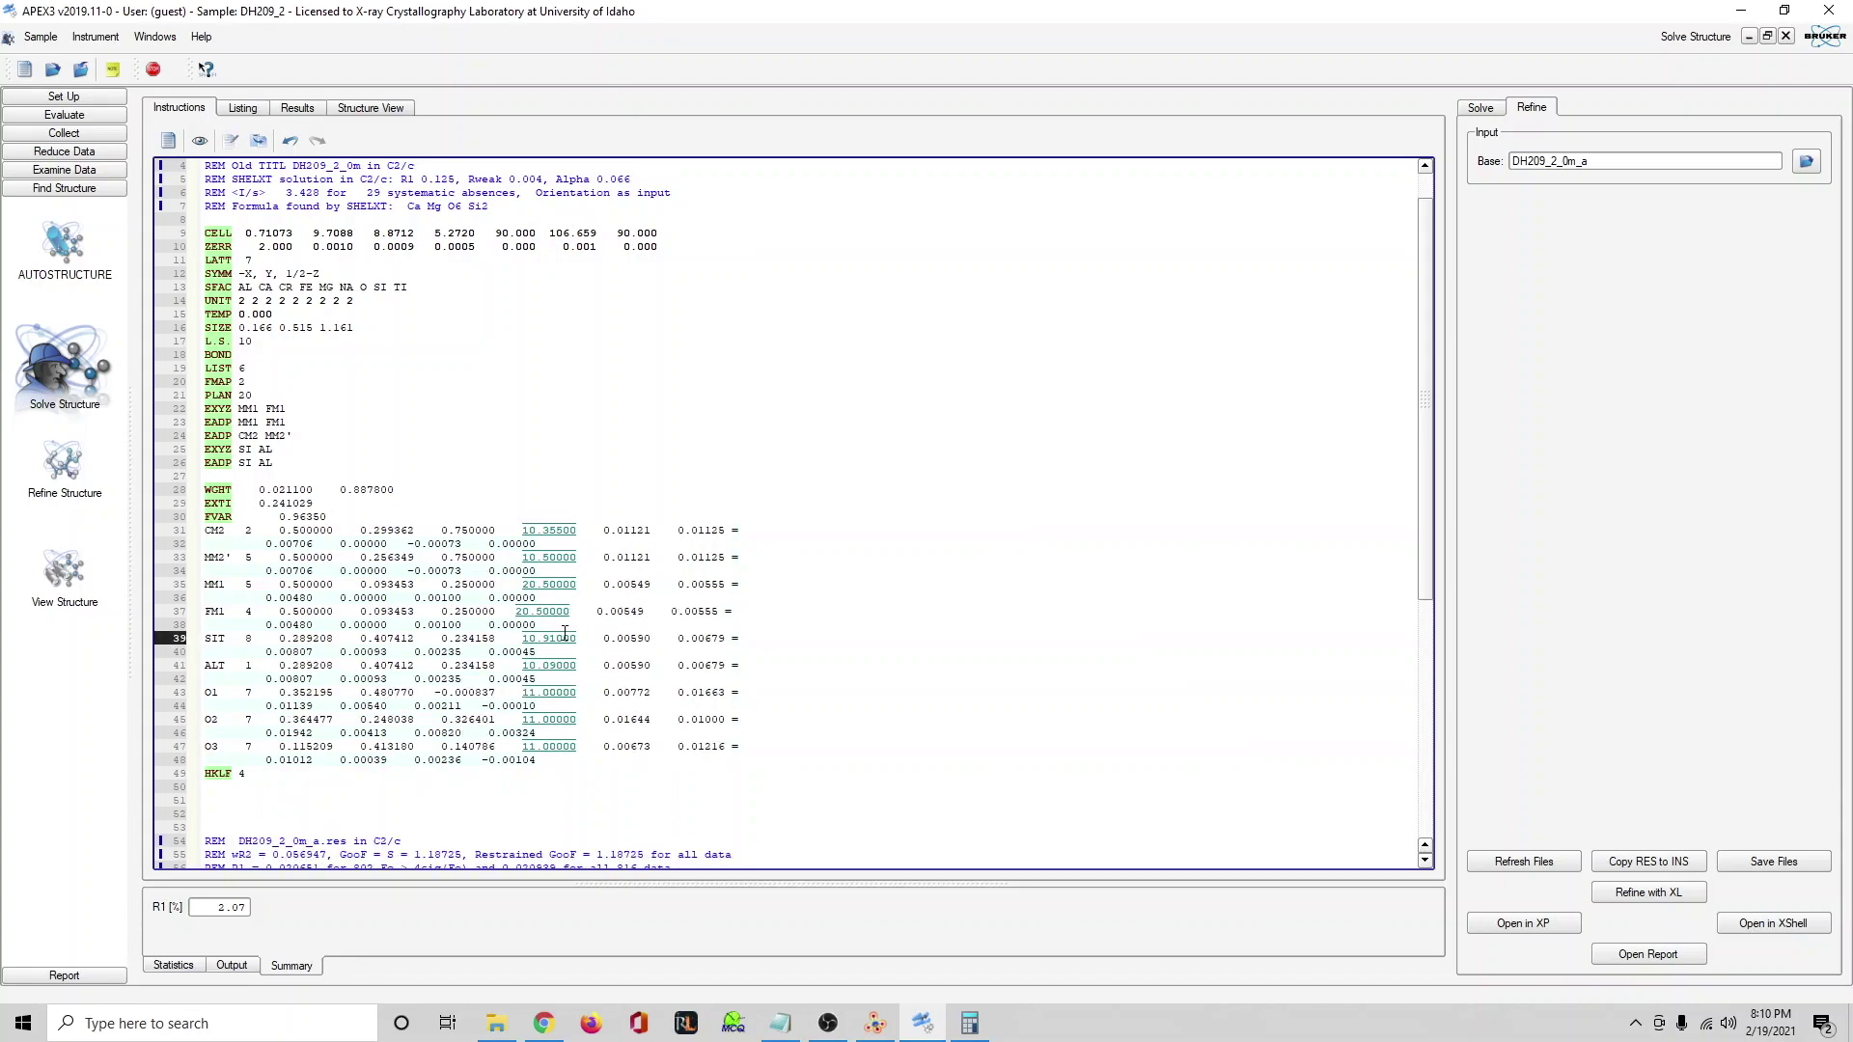
Insert a blank line and an AL1 label line between the FM1 and SIT entries.
key("Return")
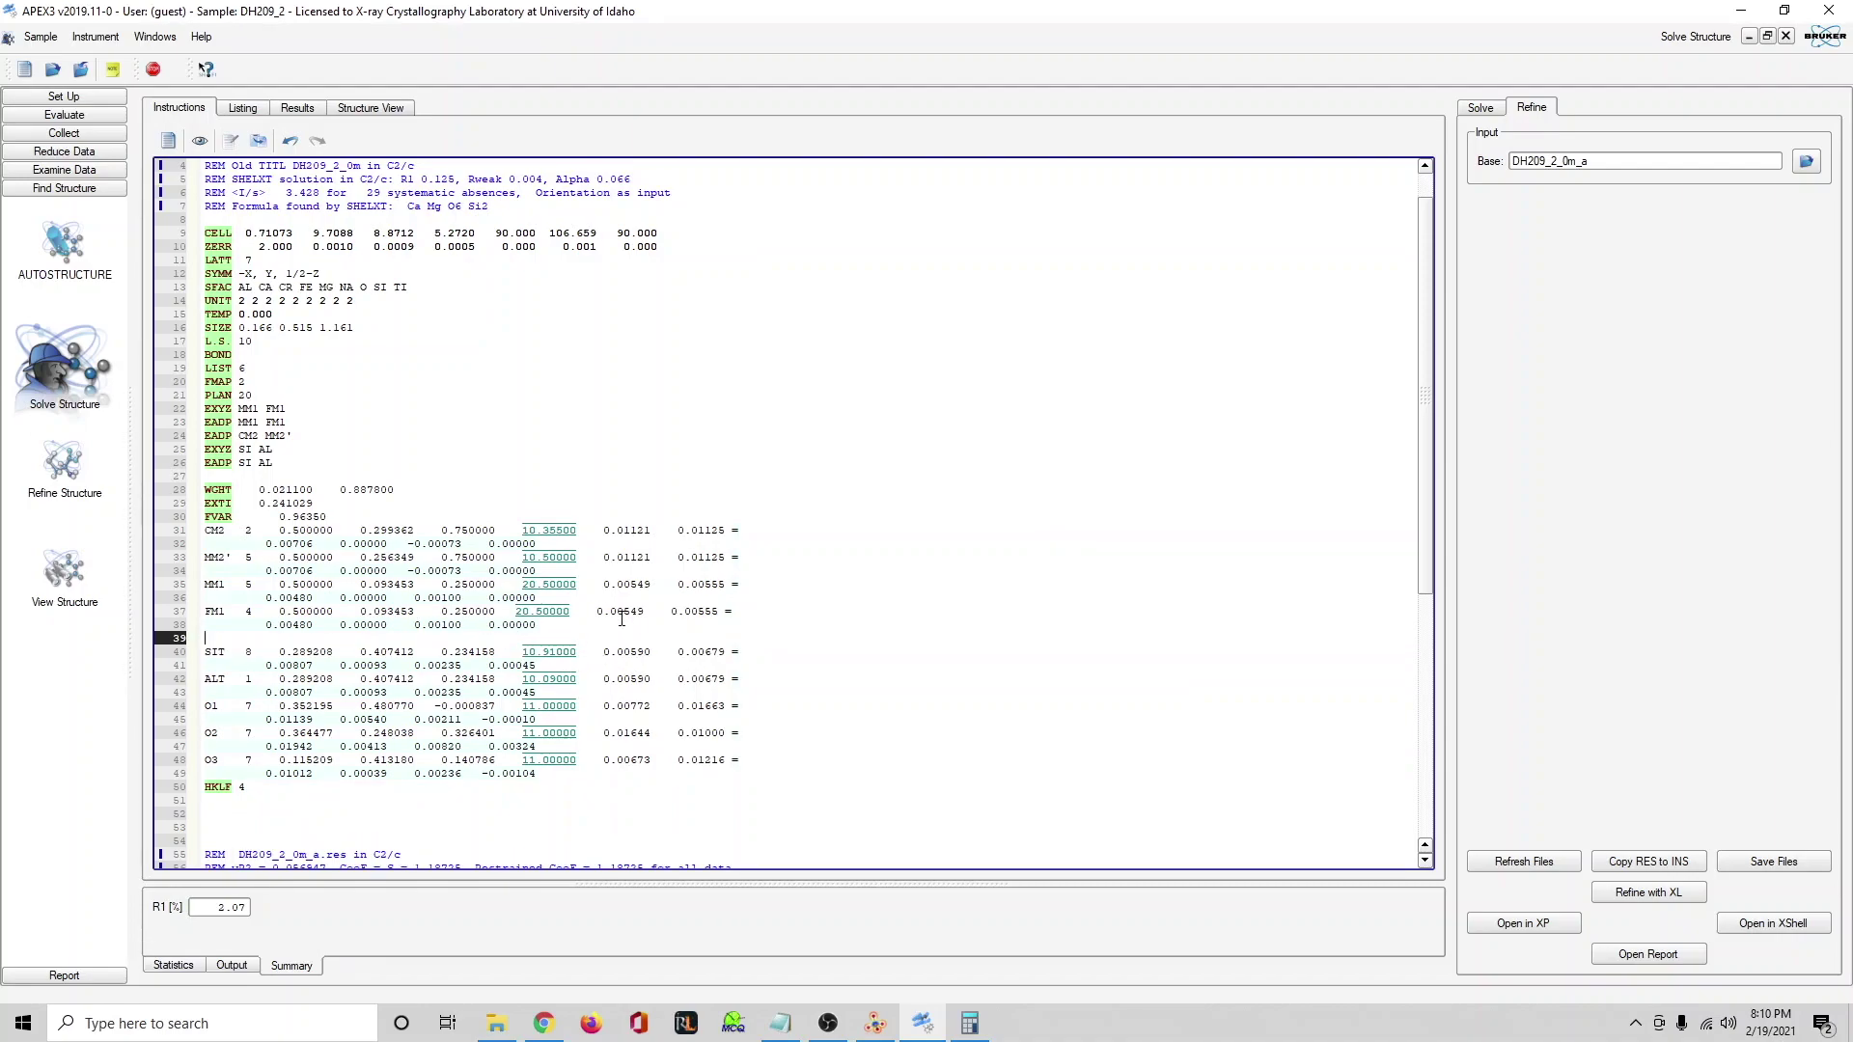
type("A")
type("L1")
left_click(205, 639)
key("Return")
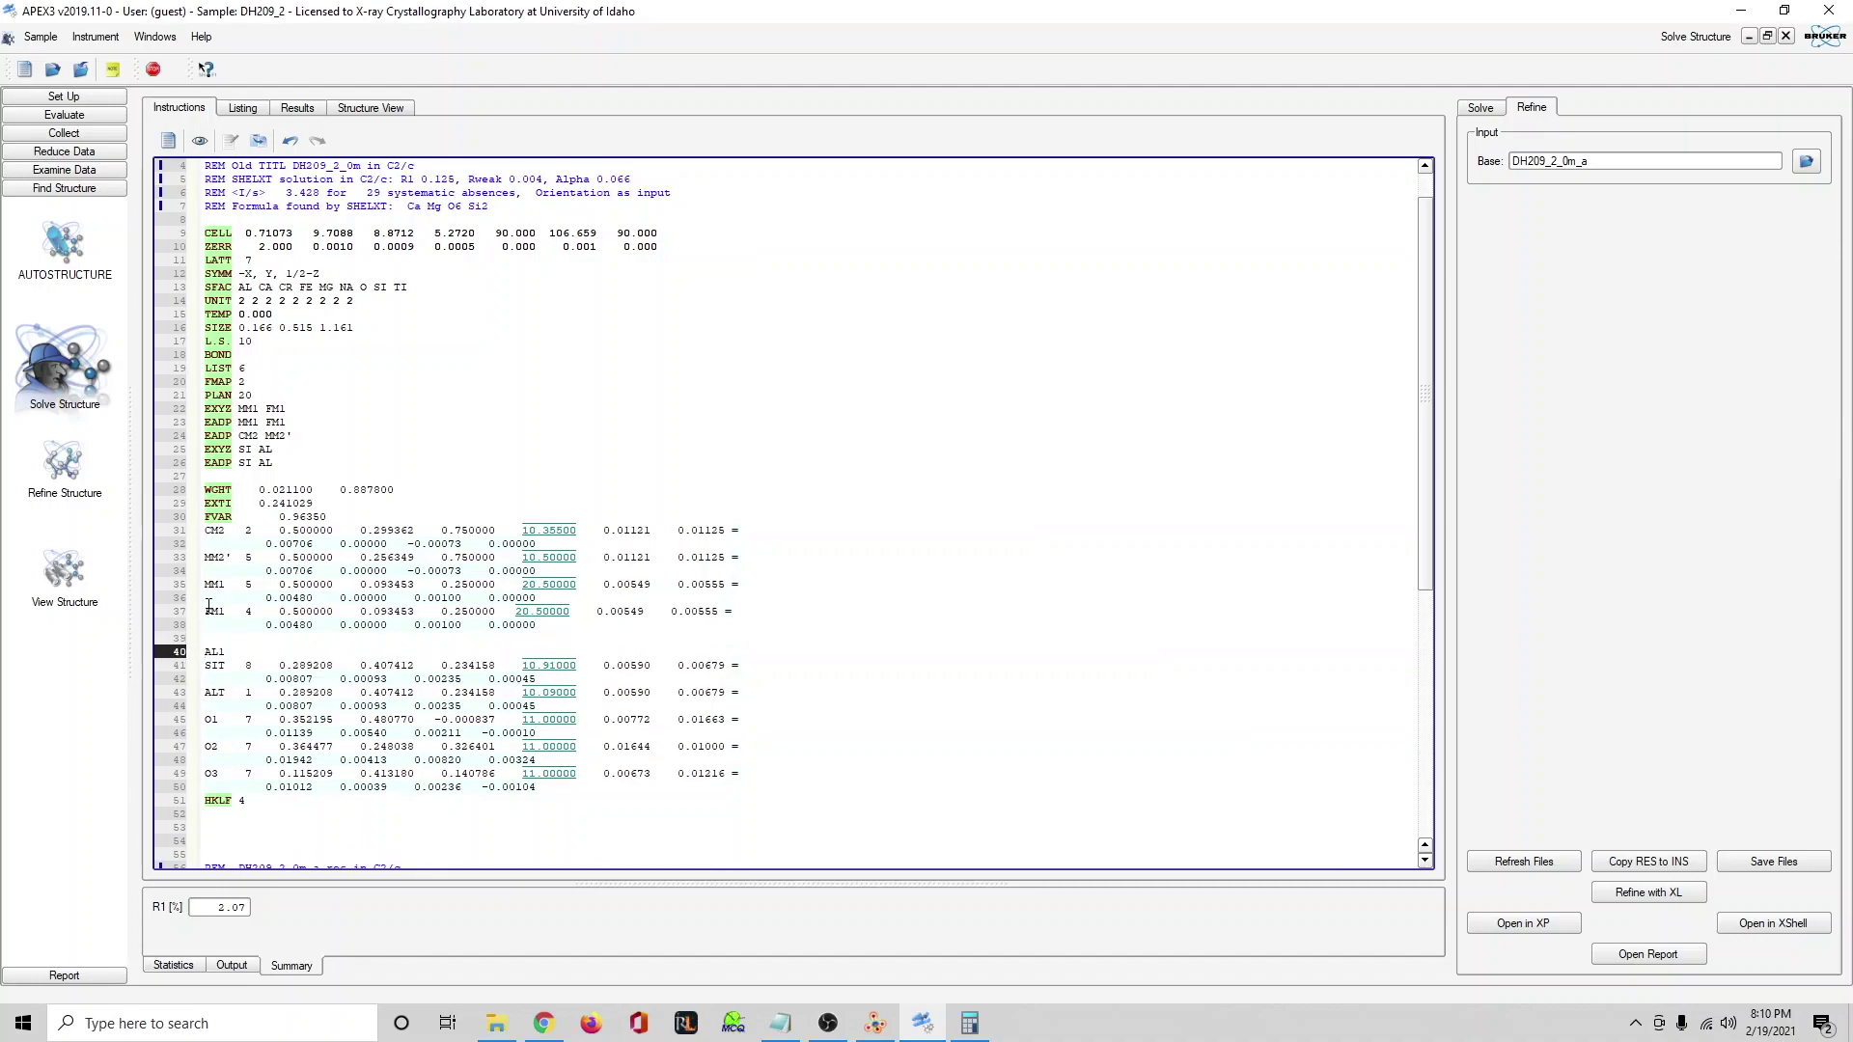
Duplicate the two-line FM1 entry directly beneath the original and delete the AL1 label line.
left_click_drag(205, 611, 586, 631)
key("ctrl+c")
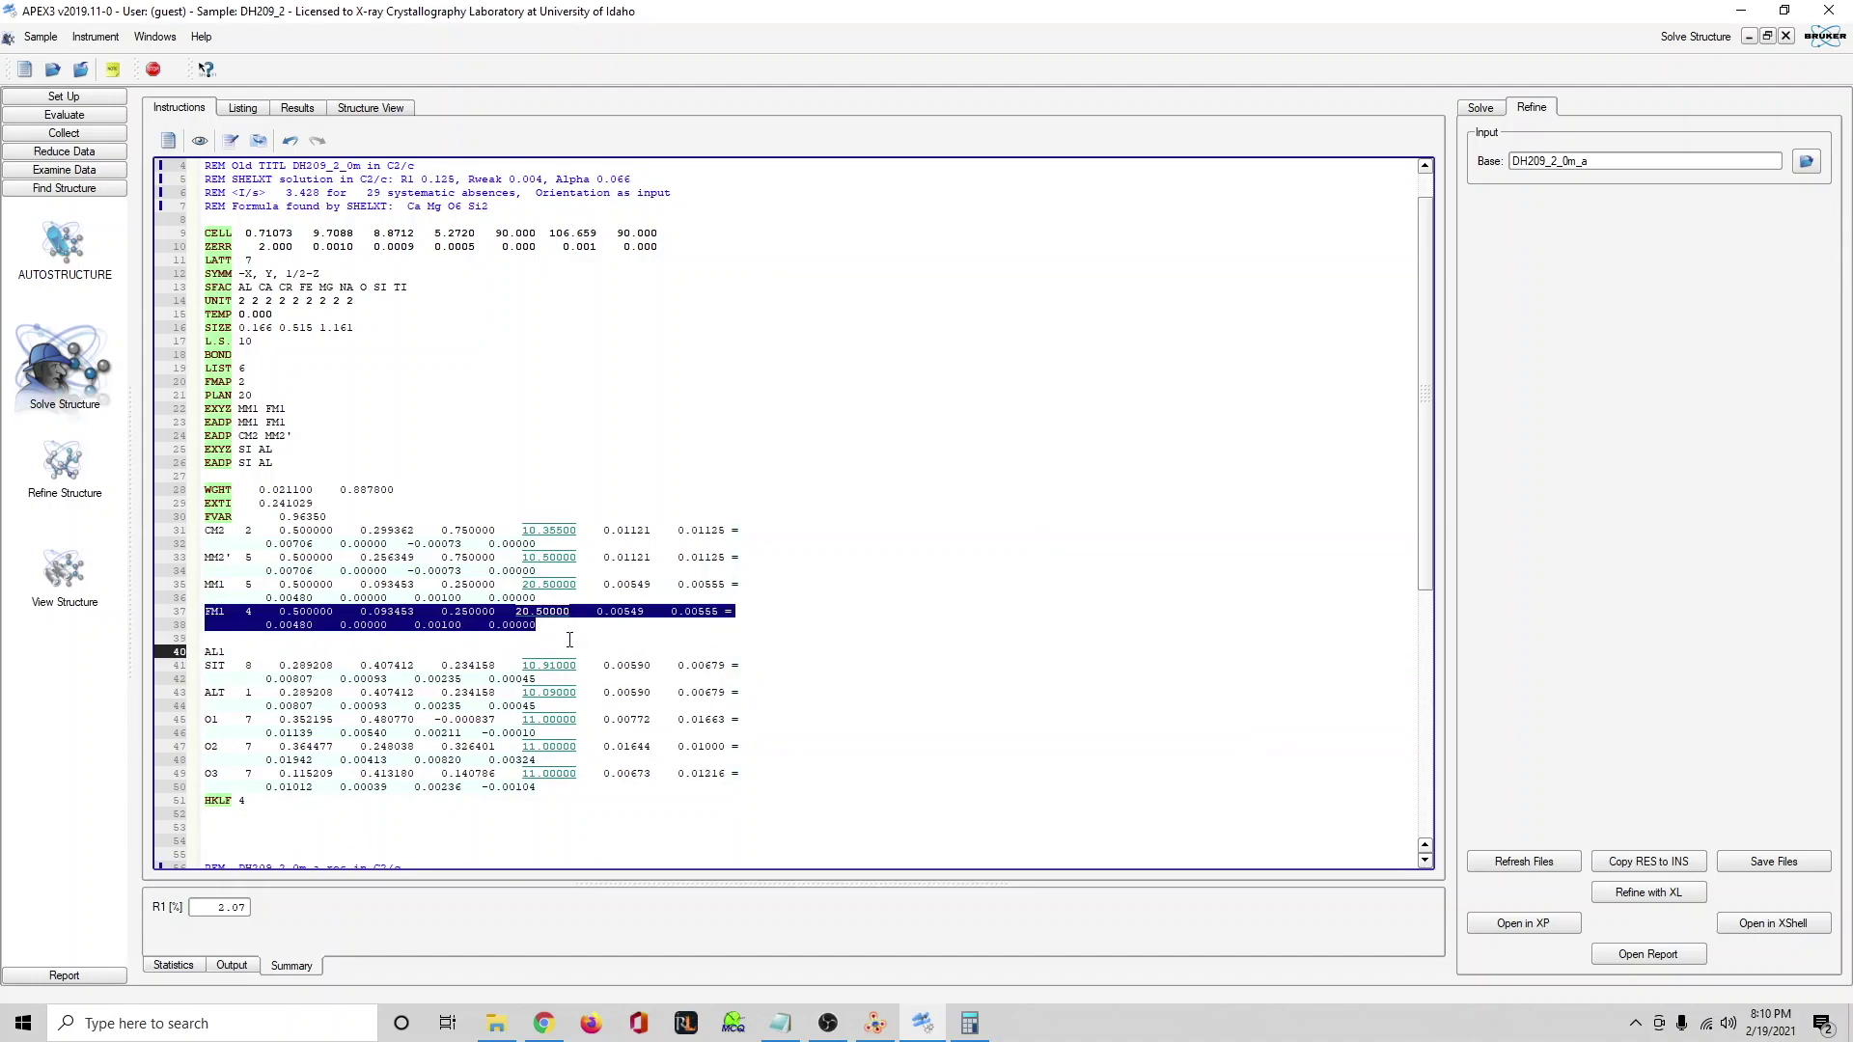
left_click(228, 644)
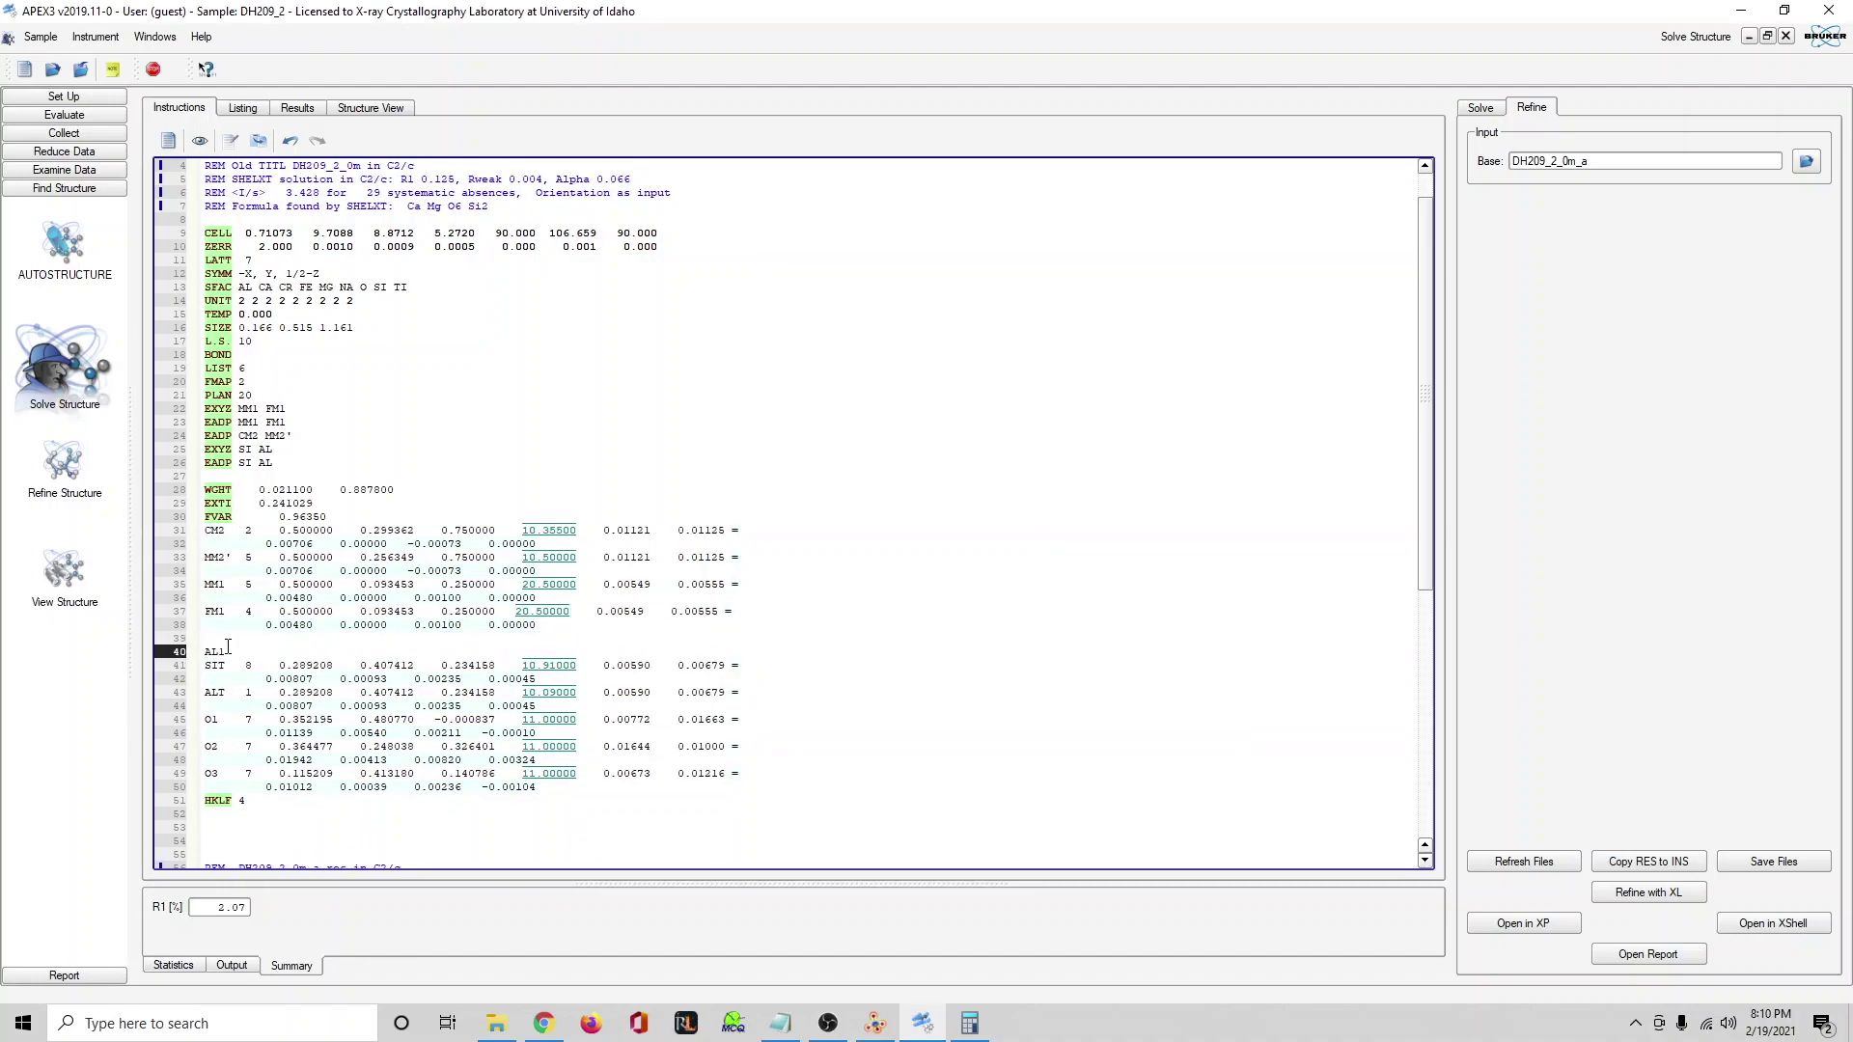
key("ctrl+v")
double_click(218, 666)
key("Delete")
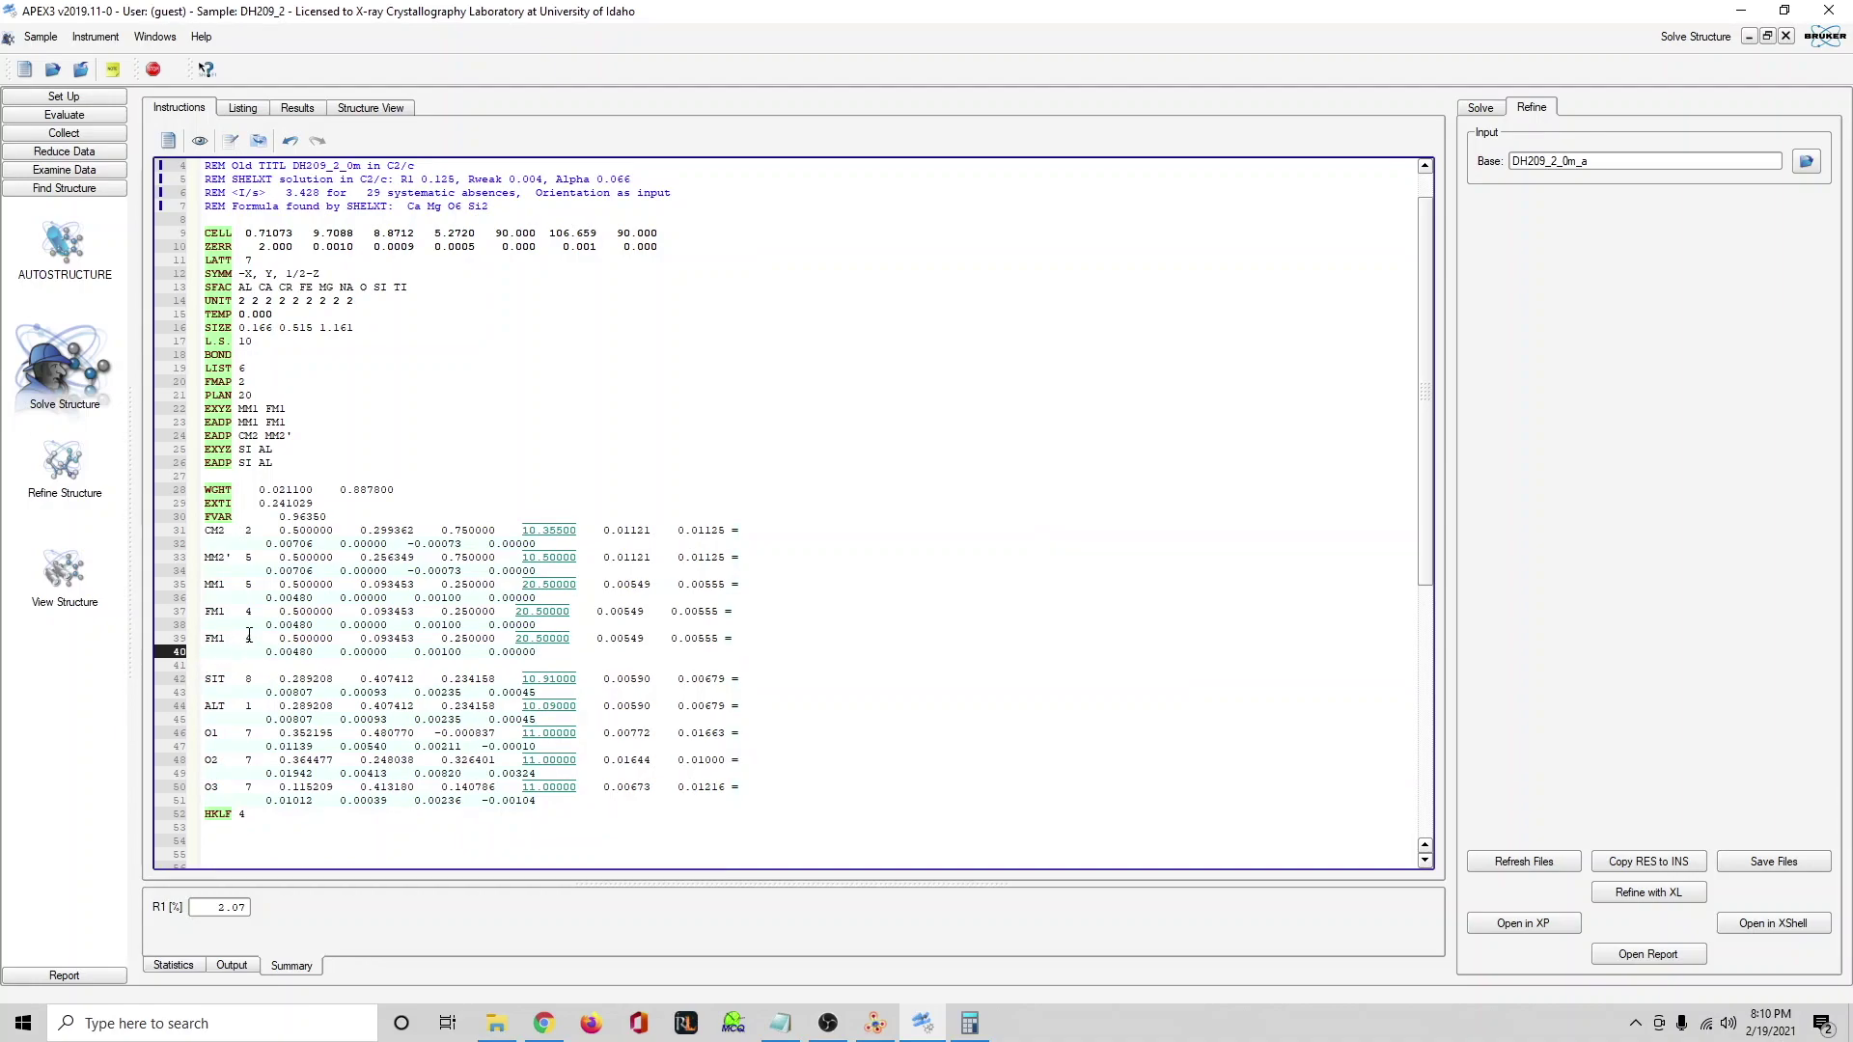
Relabel the duplicated FM1 entry as AL1 and set the MM1, FM1 and AL1 occupancies to 10.50000.
double_click(215, 639)
type("AL1")
left_click_drag(523, 638, 522, 585)
type("1")
type("1")
type("1")
key("BackSpace")
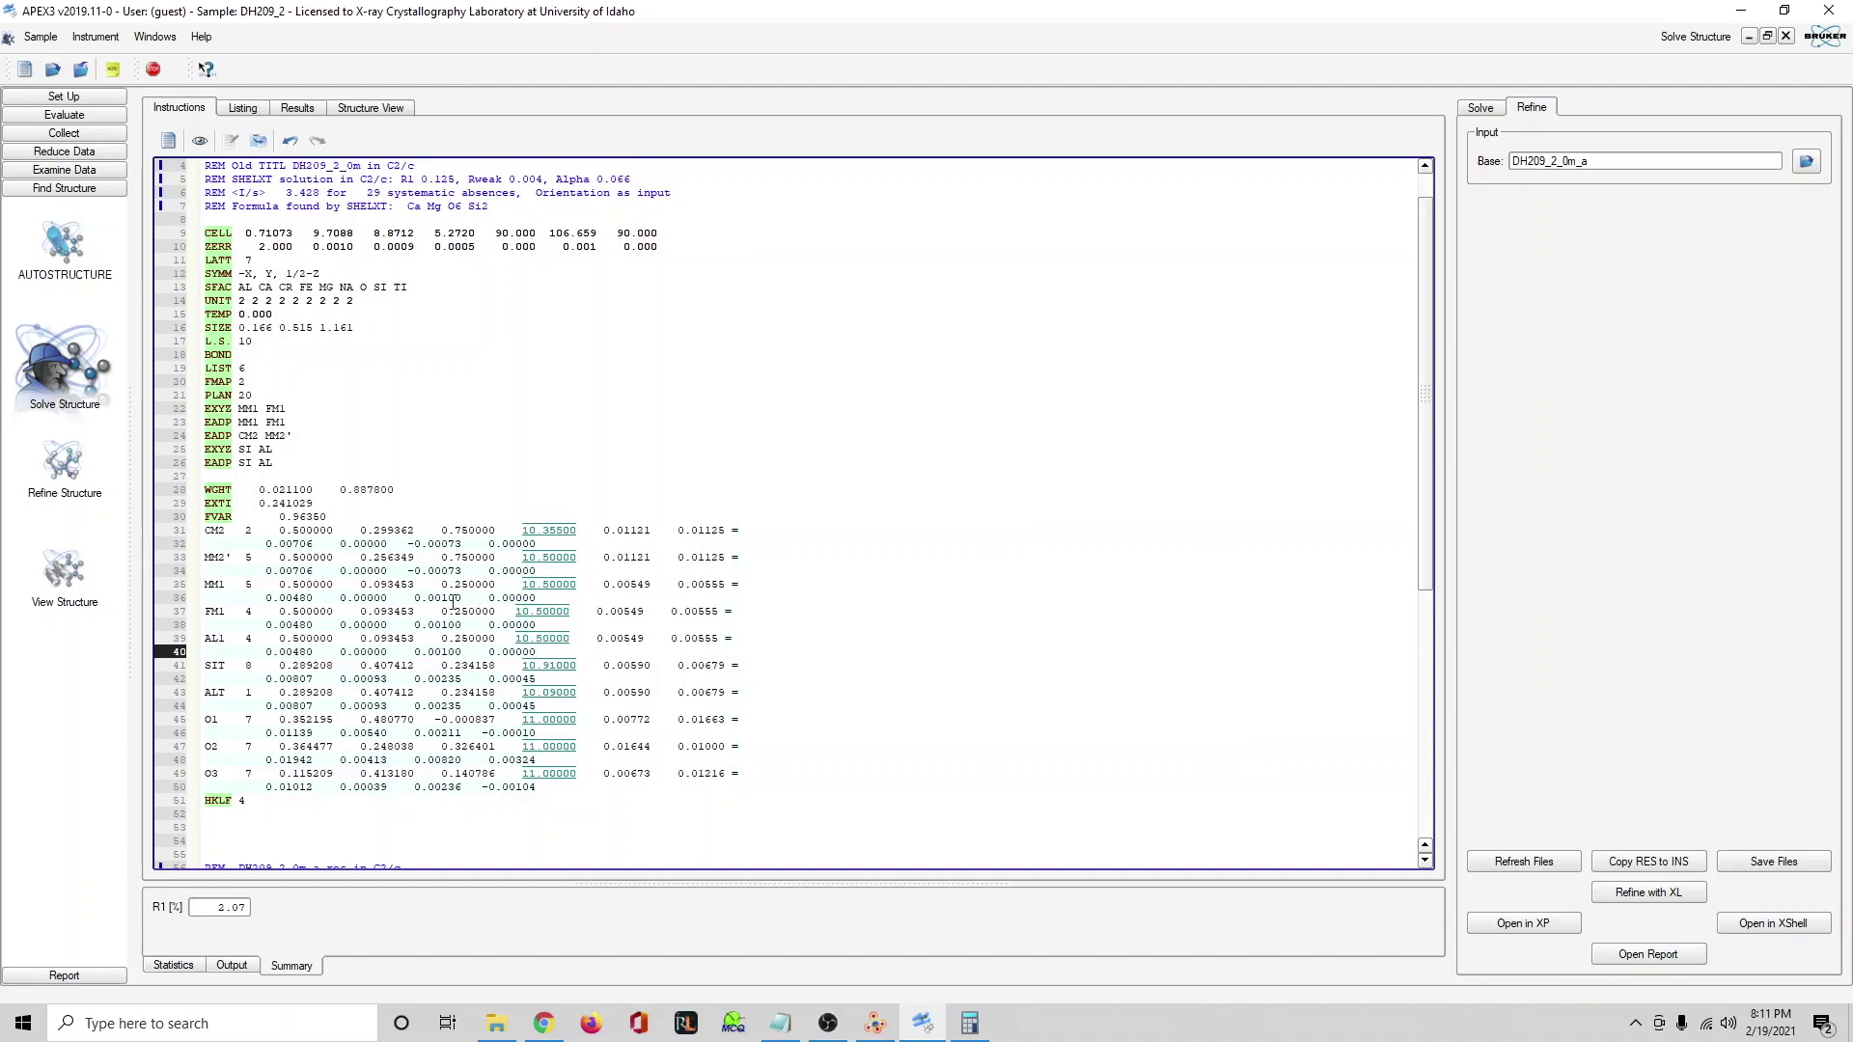
Change the AL1 label to AM1 and add a blank line below the last EADP constraint.
triple_click(214, 641)
left_click(215, 641)
key("Return")
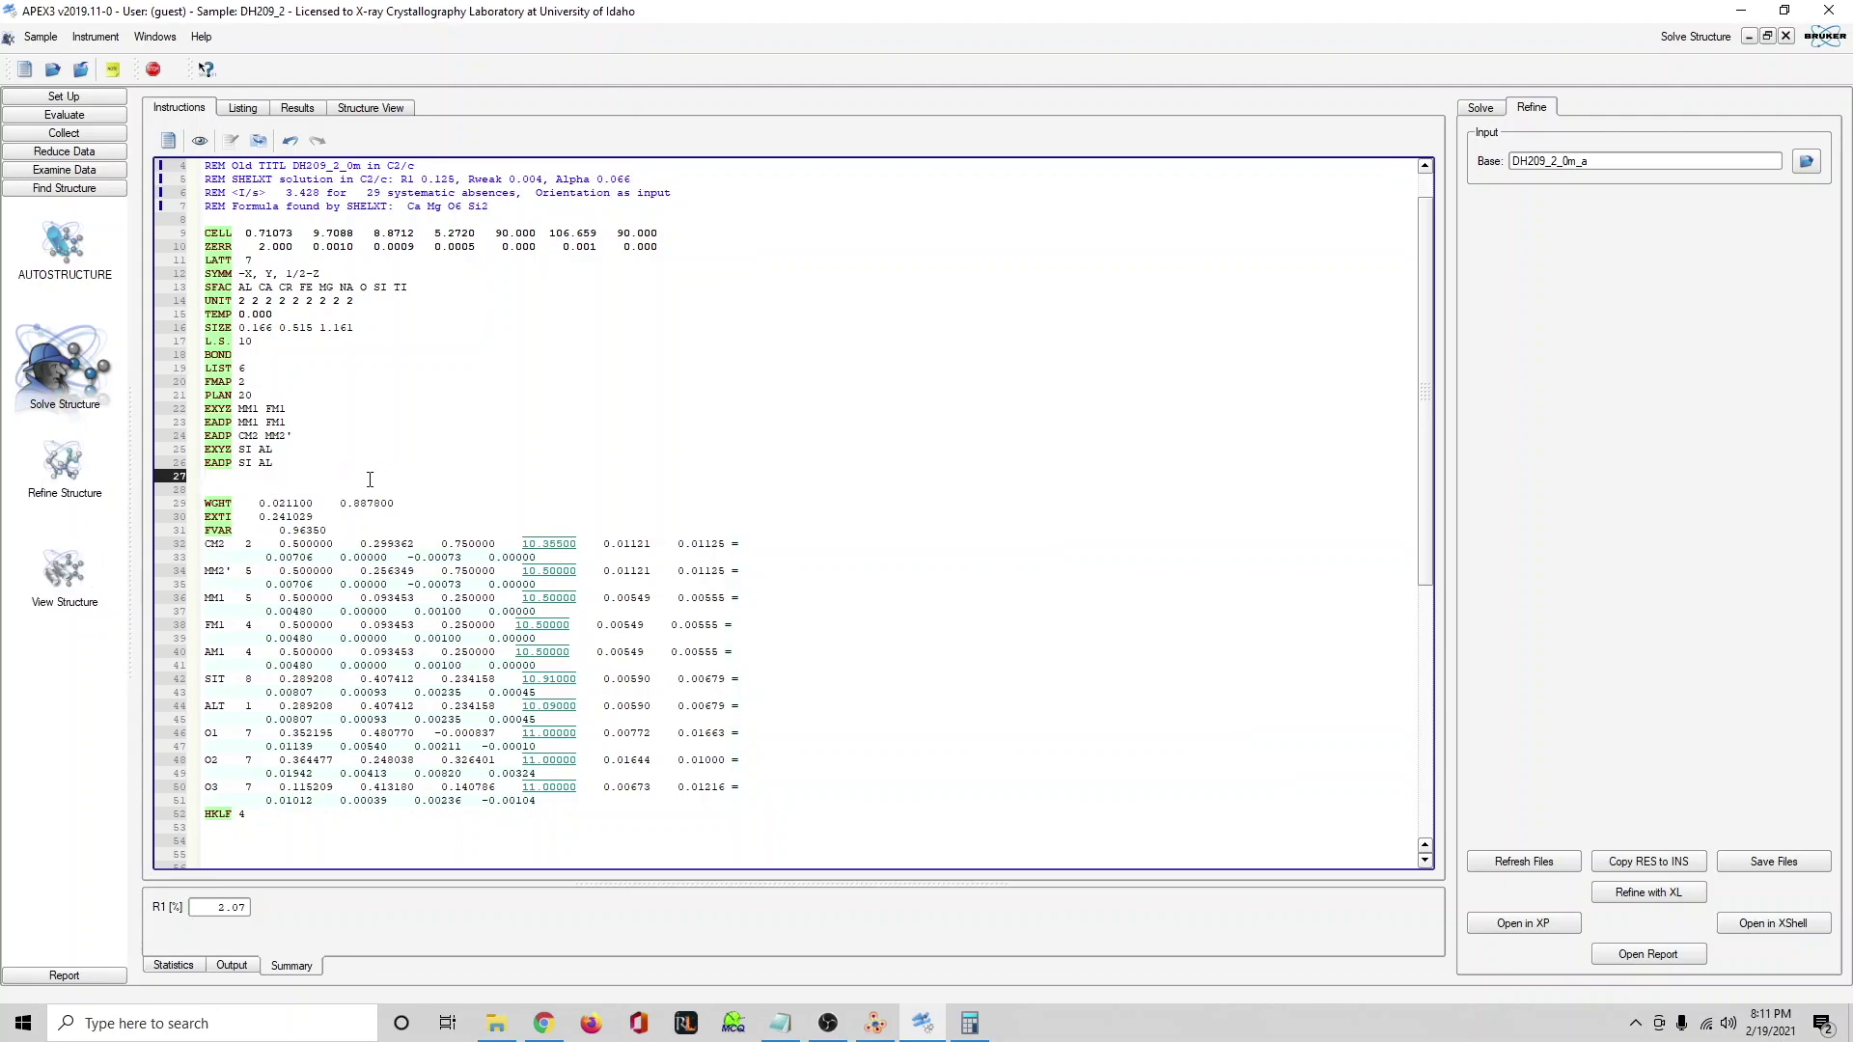
left_click_drag(208, 572, 659, 586)
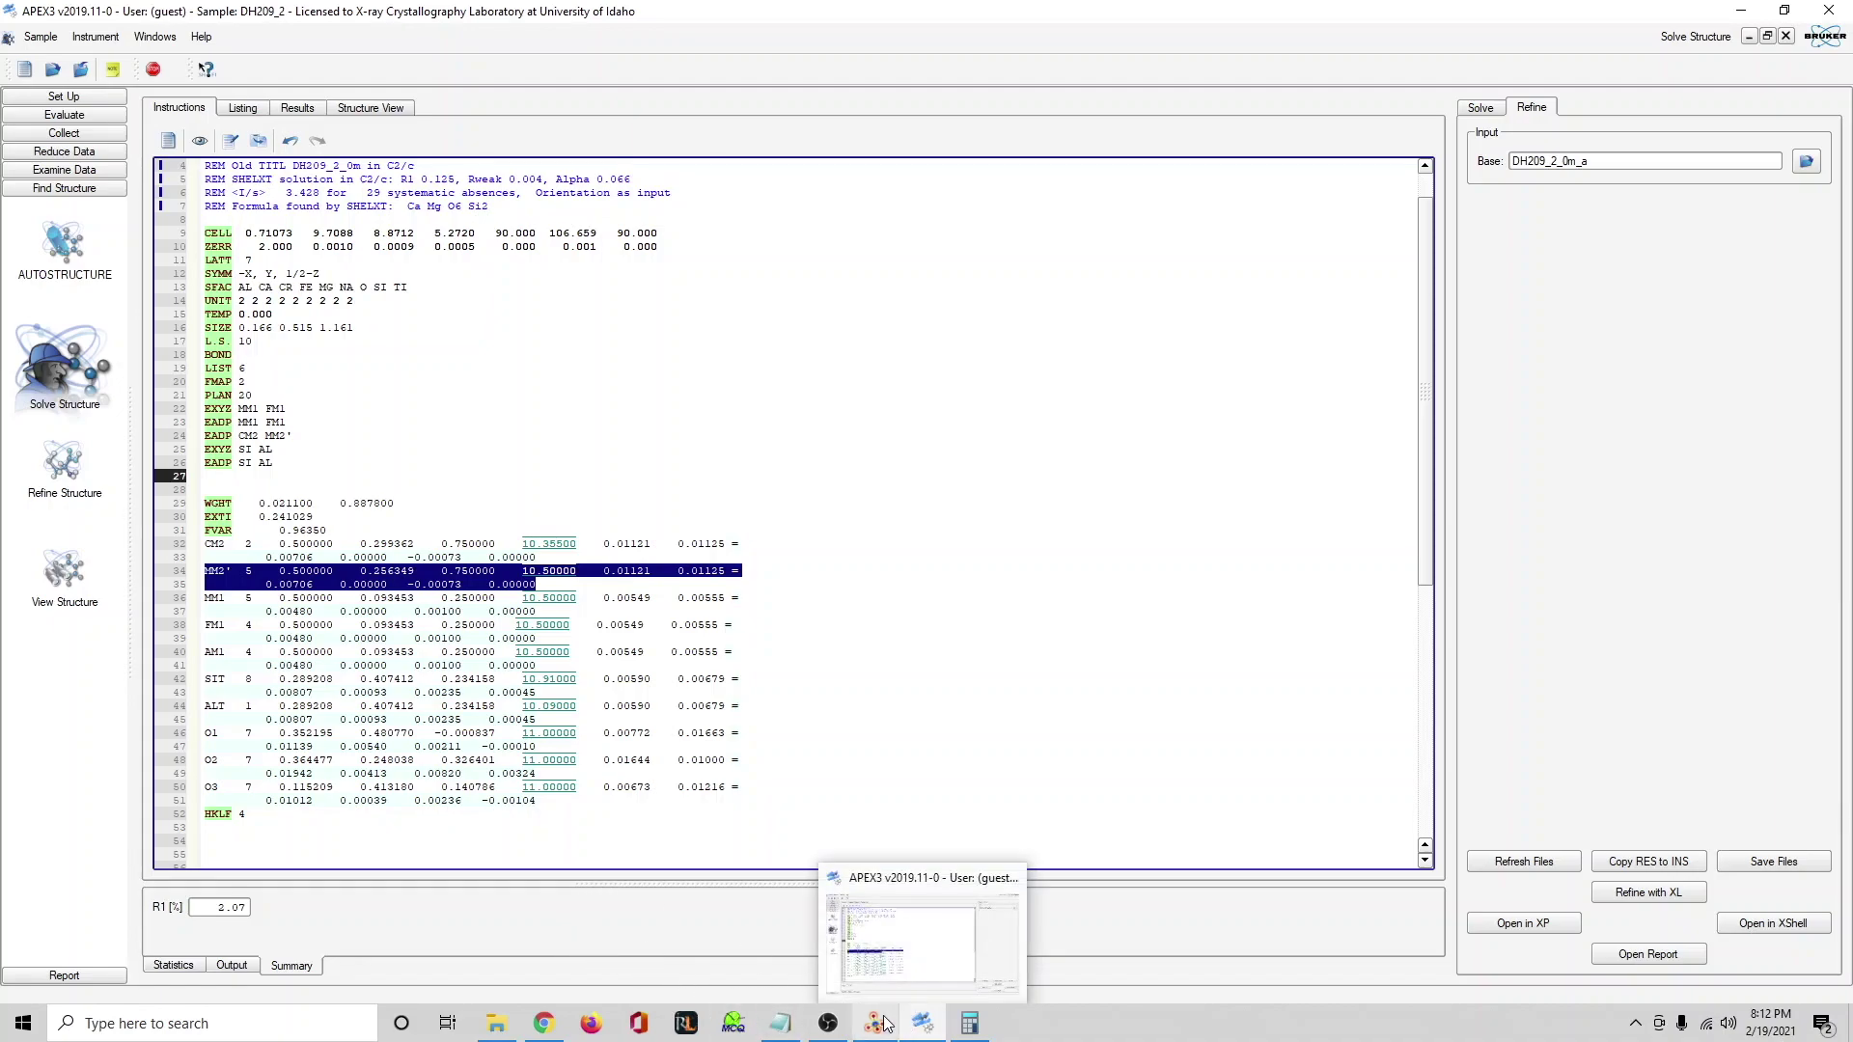
Switch to Chrome and search Google in a new tab for "Occqp crystal structure".
left_click(544, 1023)
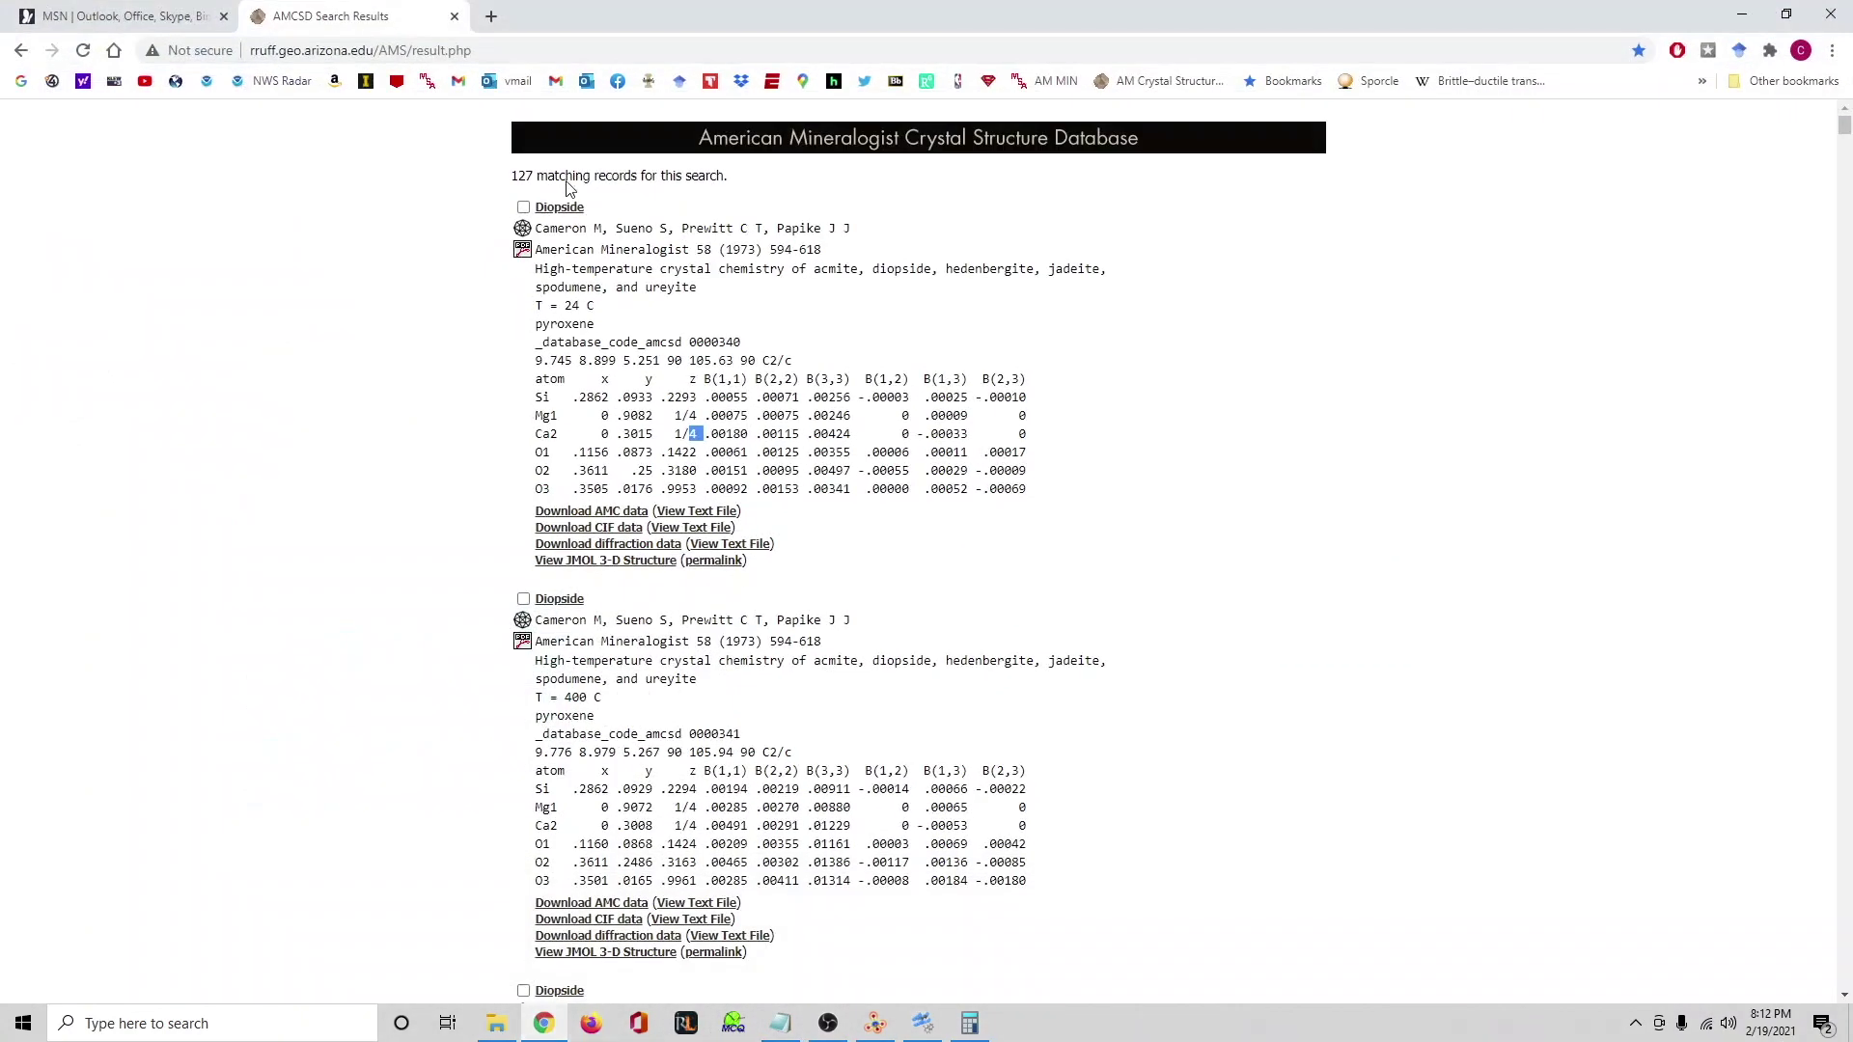
left_click(491, 16)
type("Occqp")
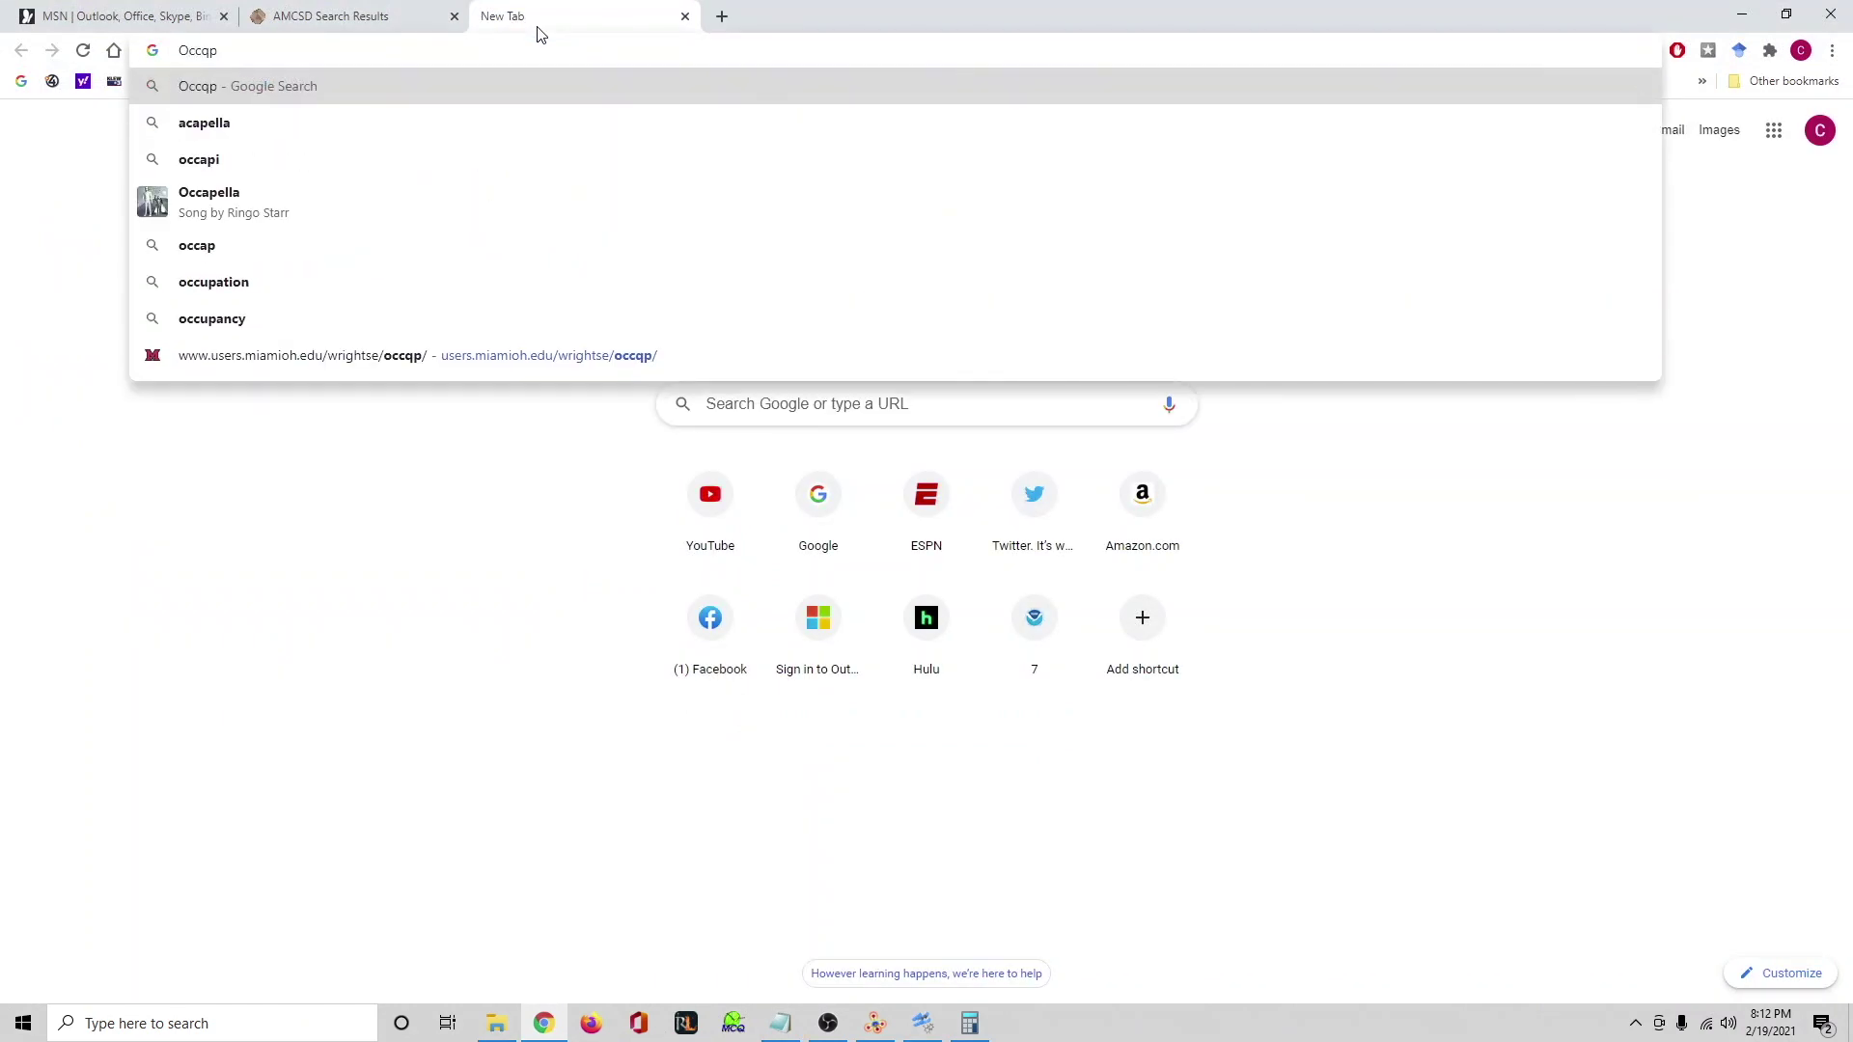
type(" crys")
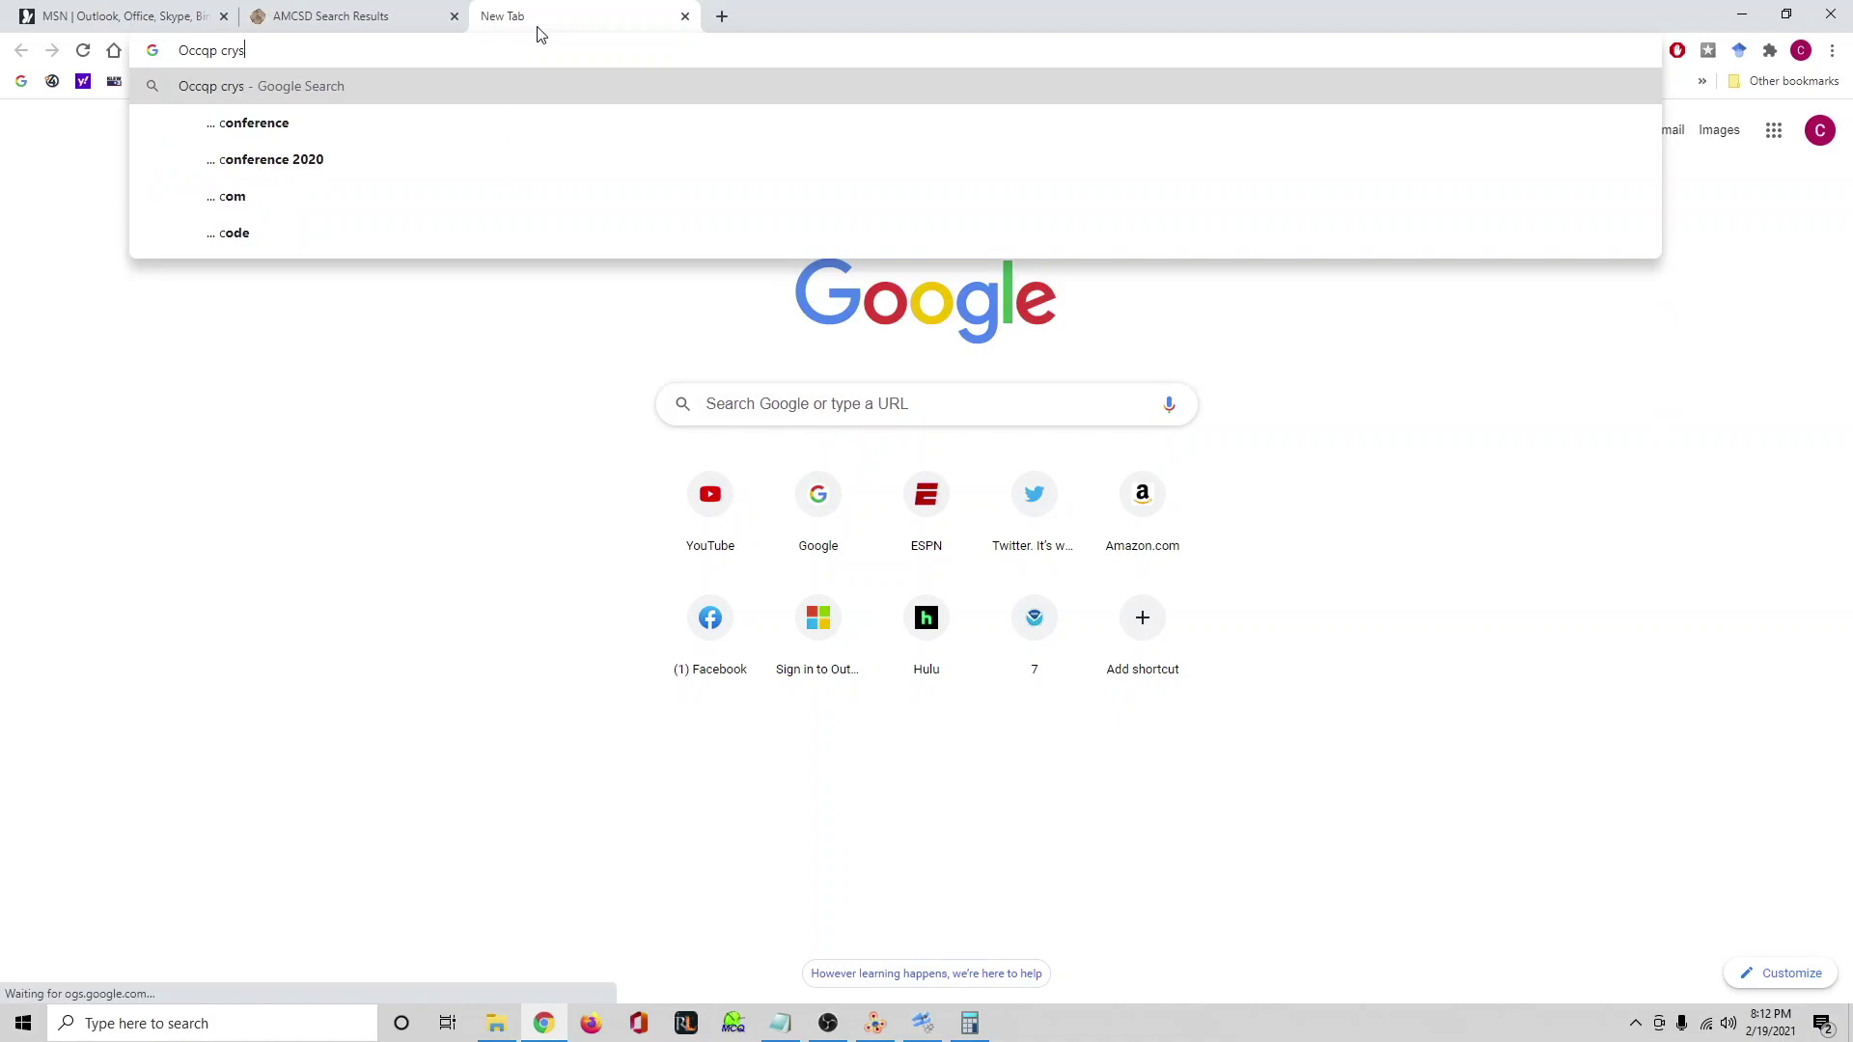
type("tal structure")
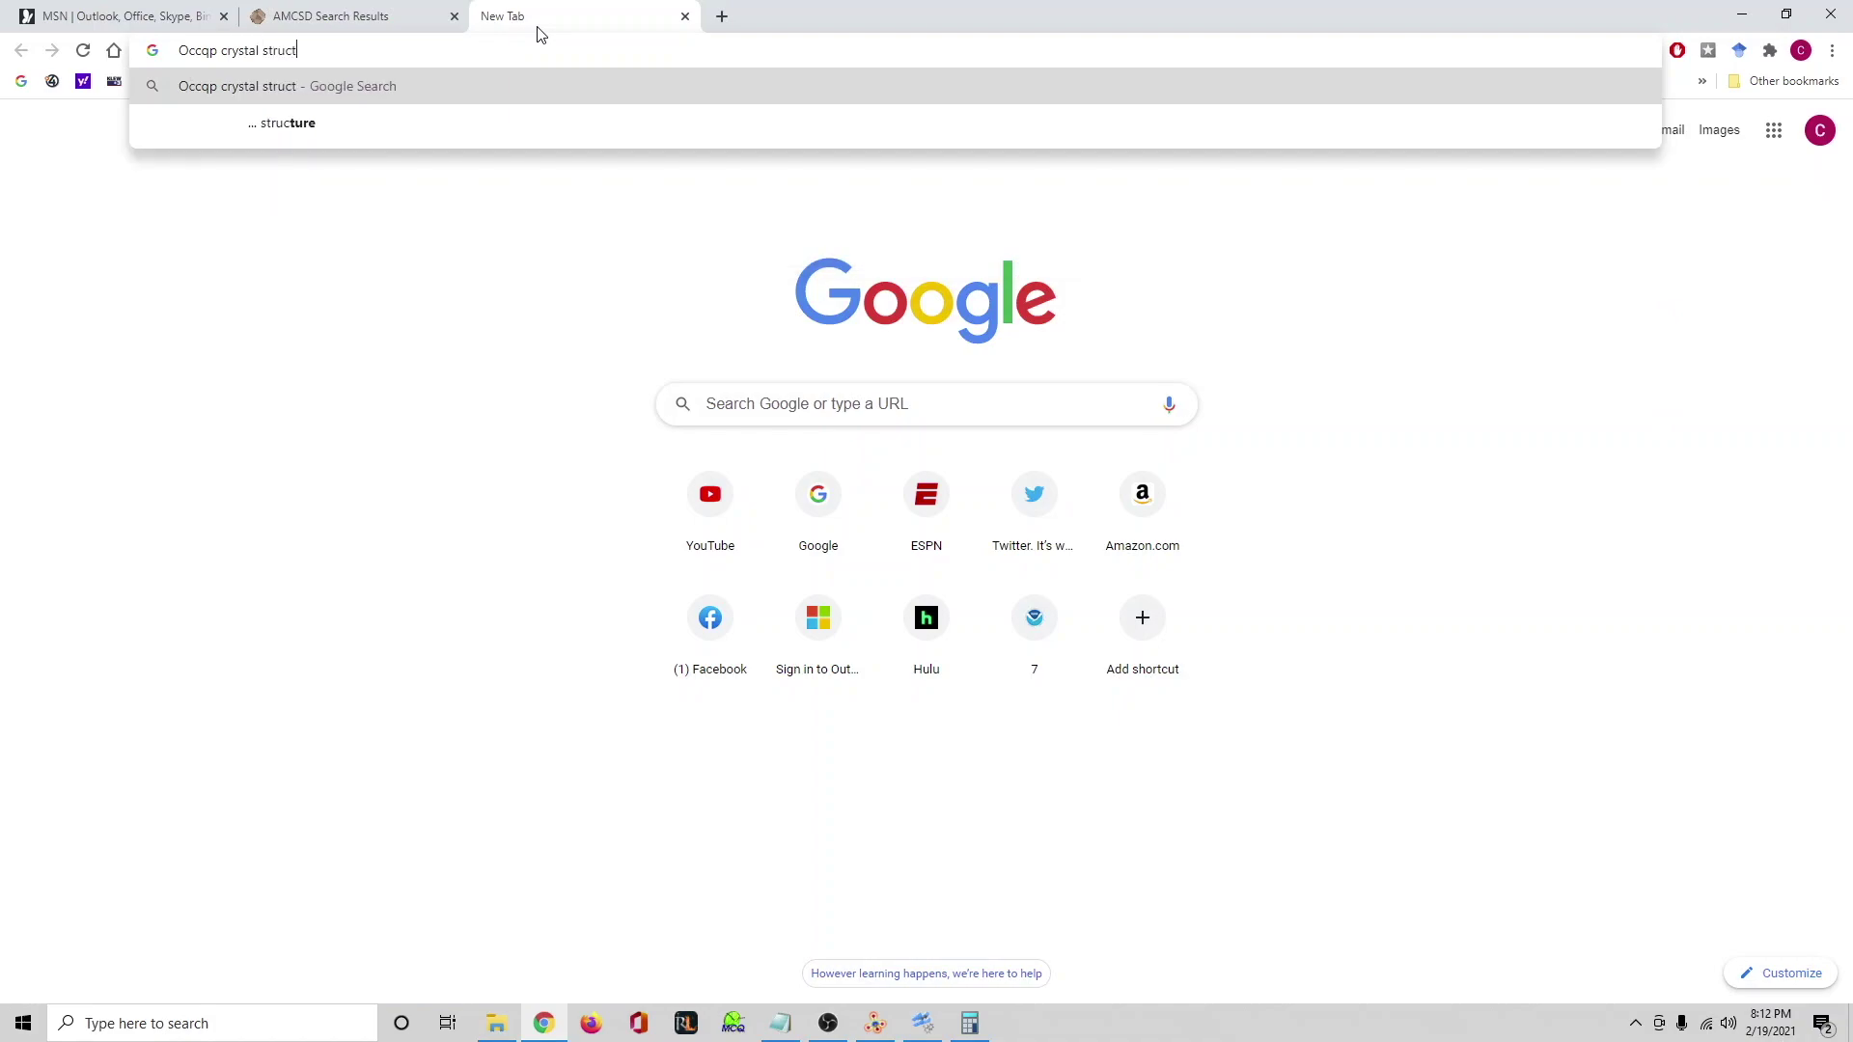
key("Return")
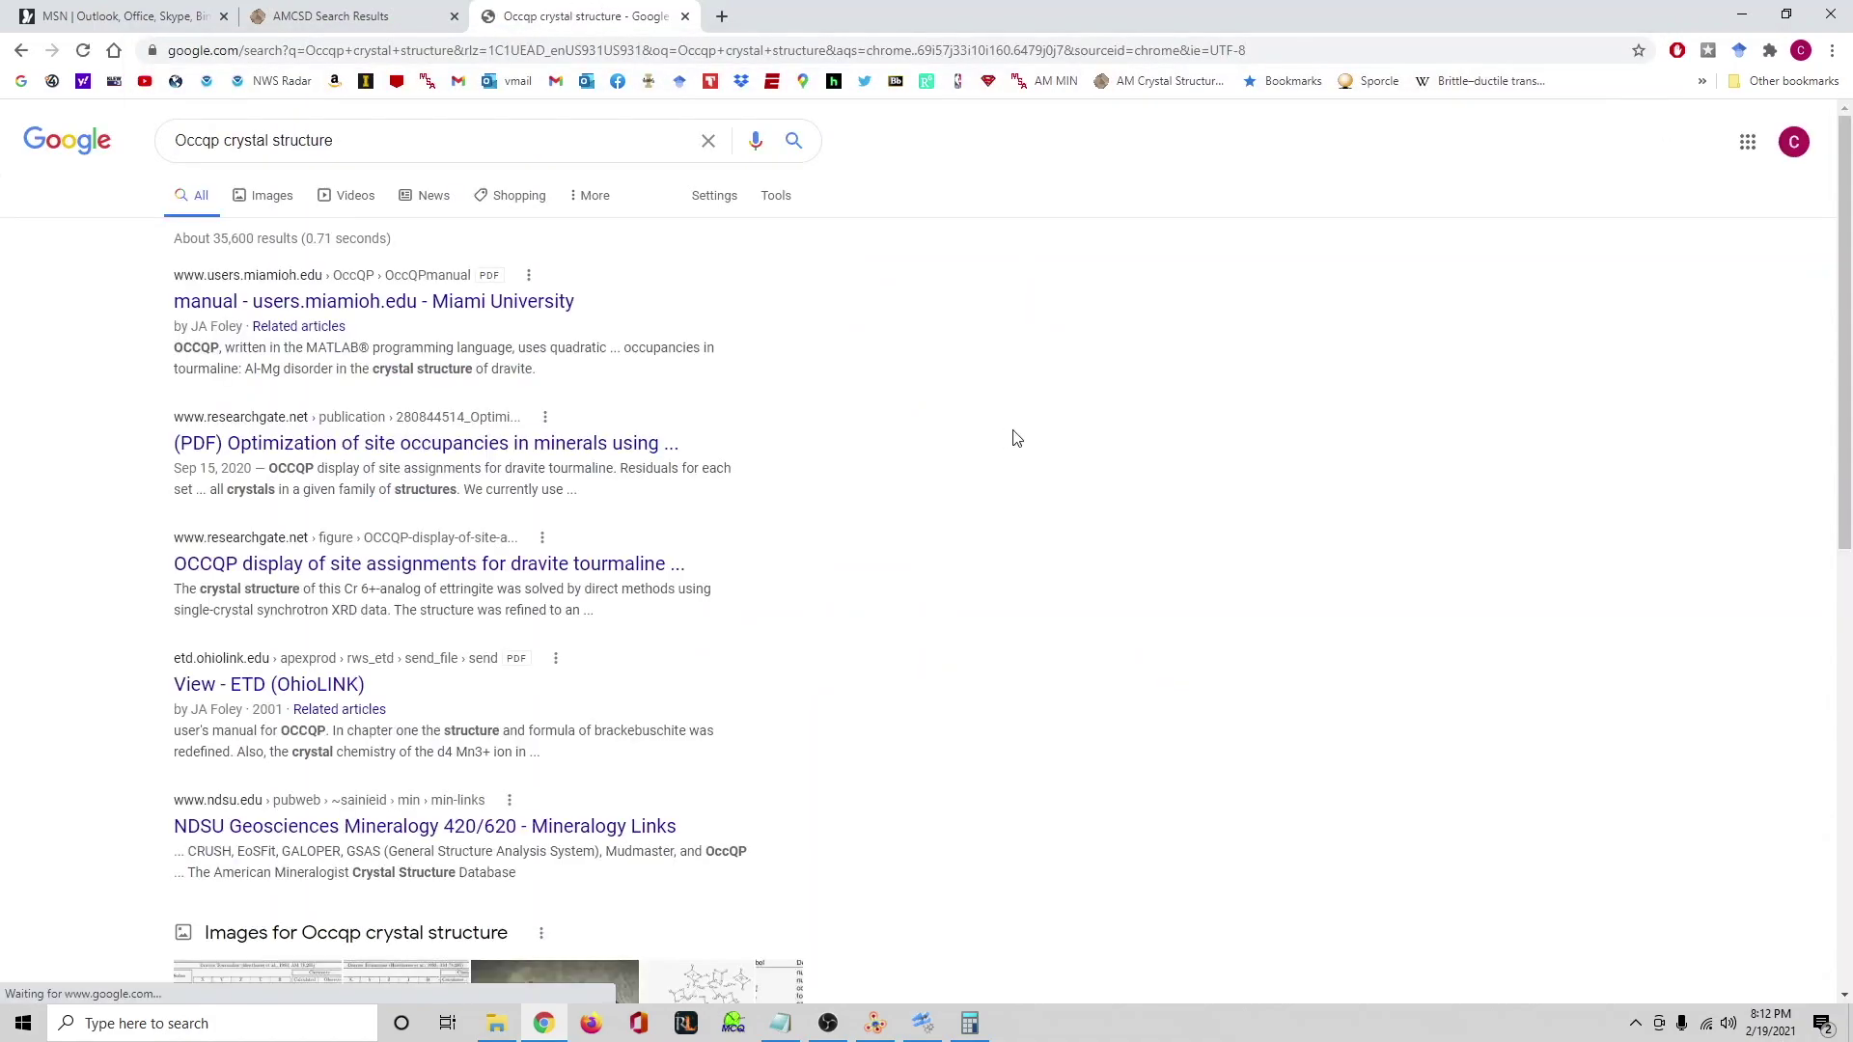
Open the Miami University OccQP manual and look through its input file format and site occupancy examples.
left_click(399, 302)
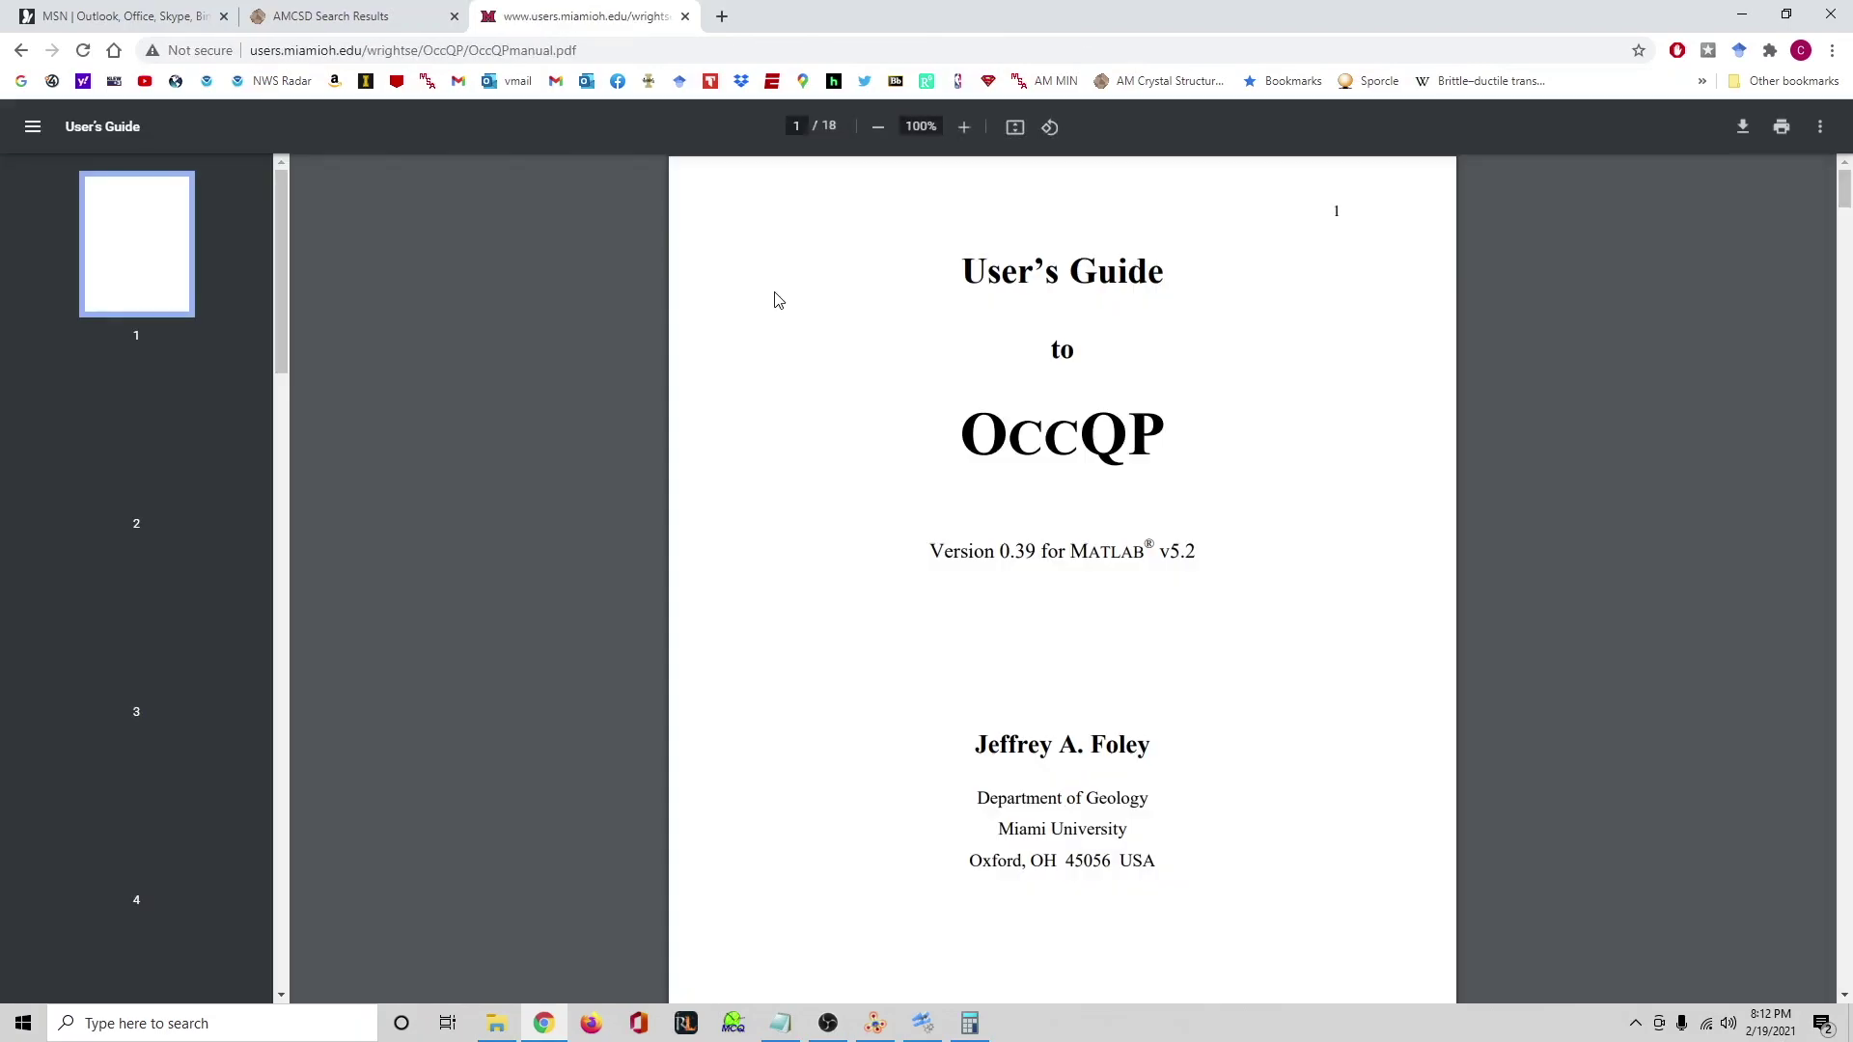
scroll(628, 600, "down", 20)
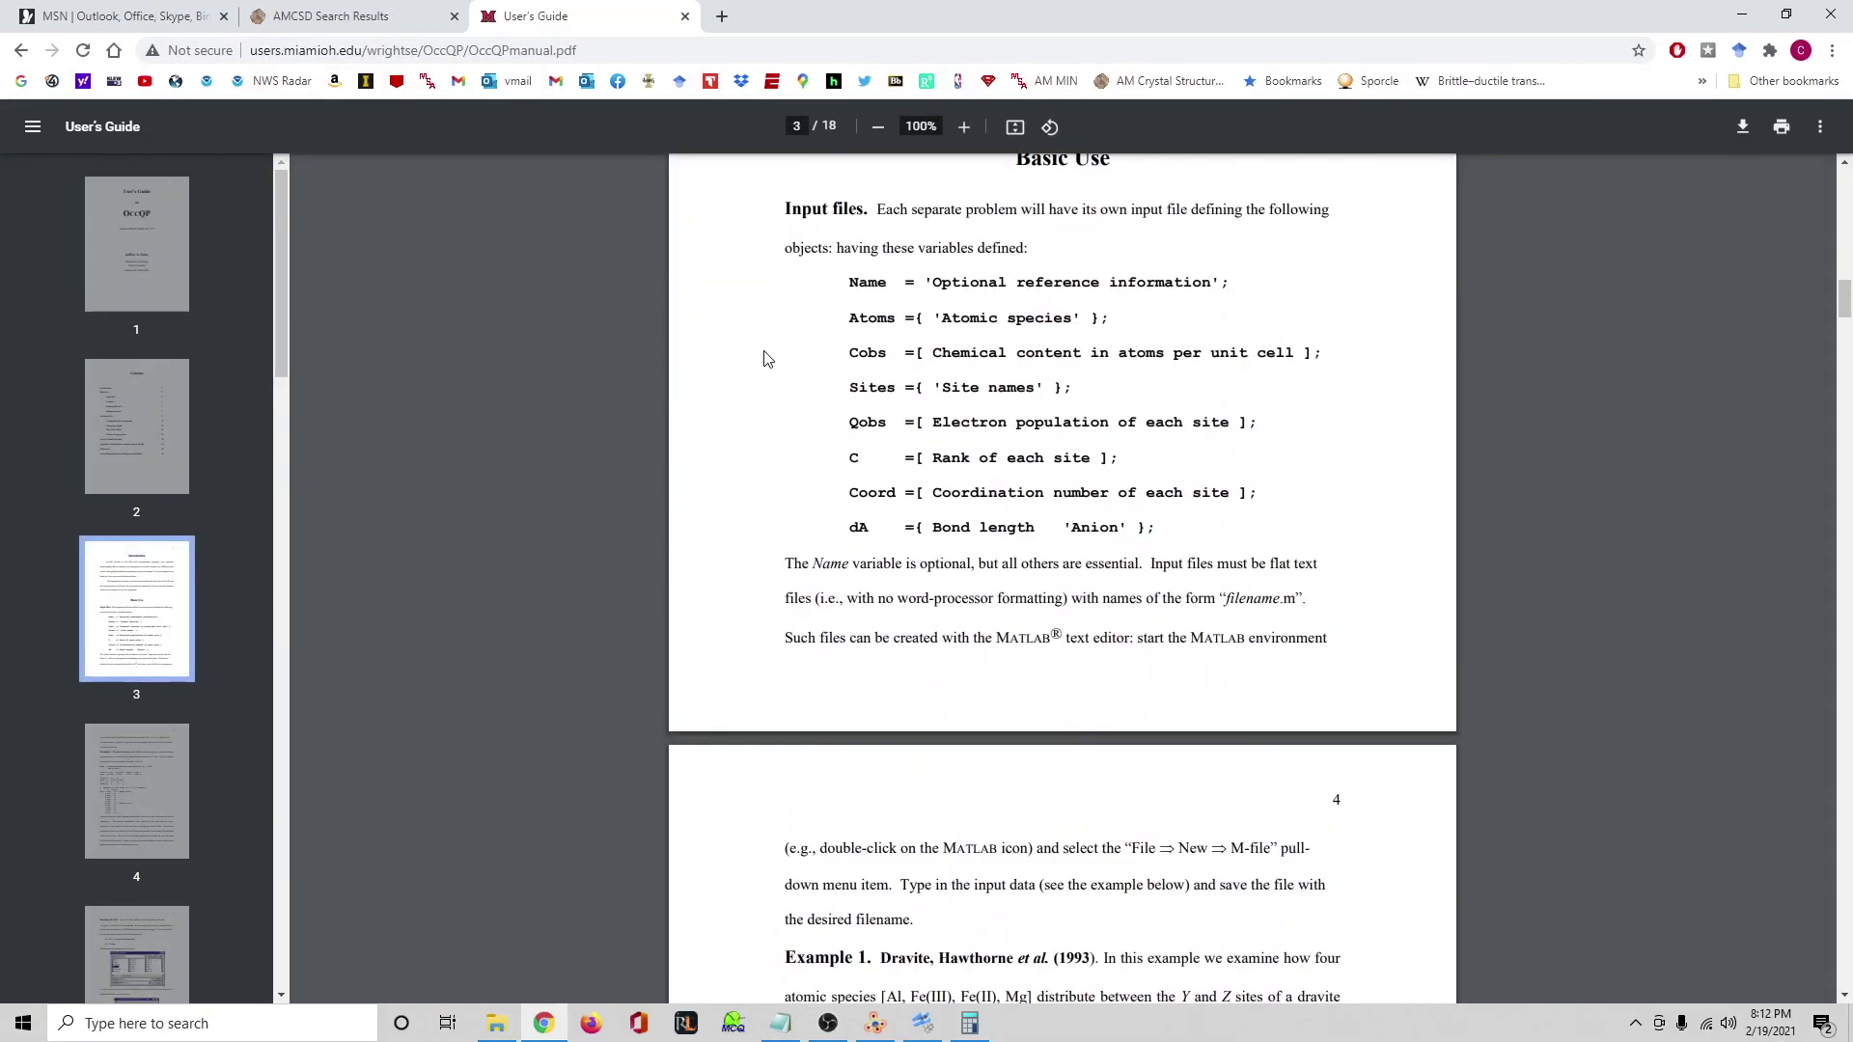
scroll(772, 372, "down", 18)
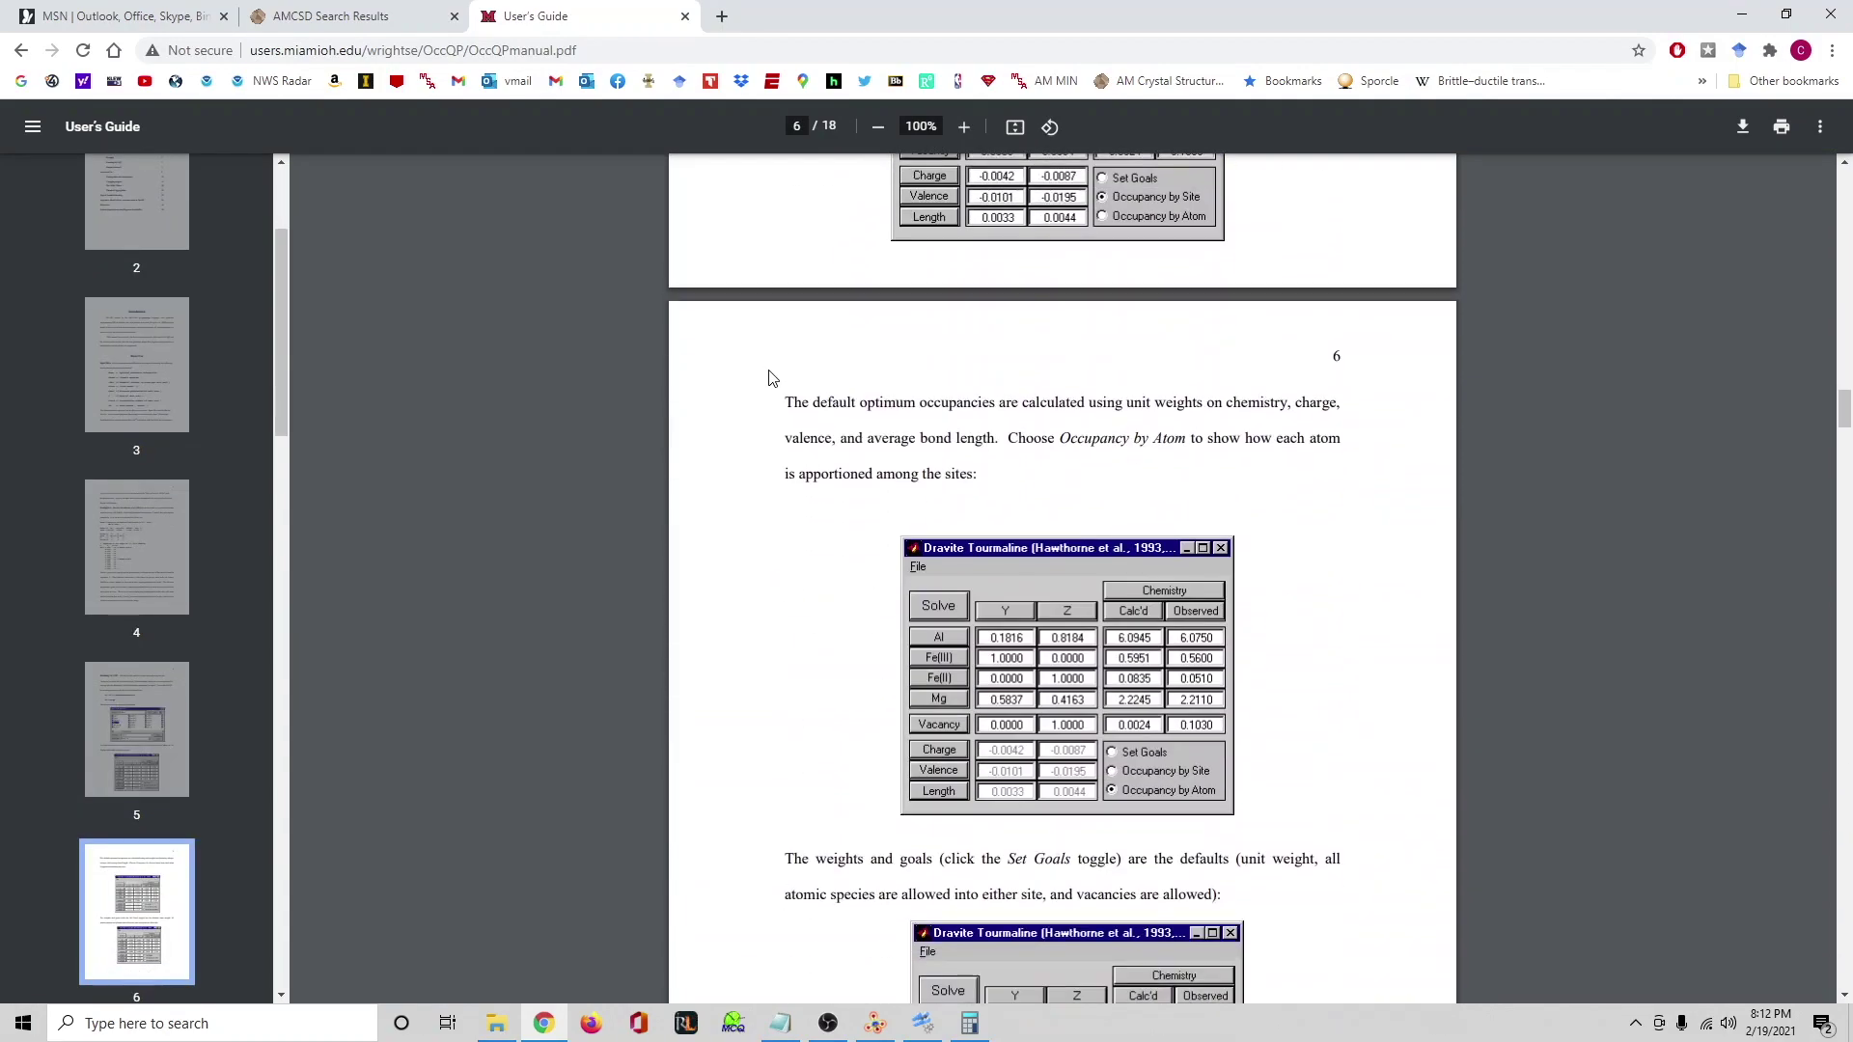
scroll(785, 403, "down", 6)
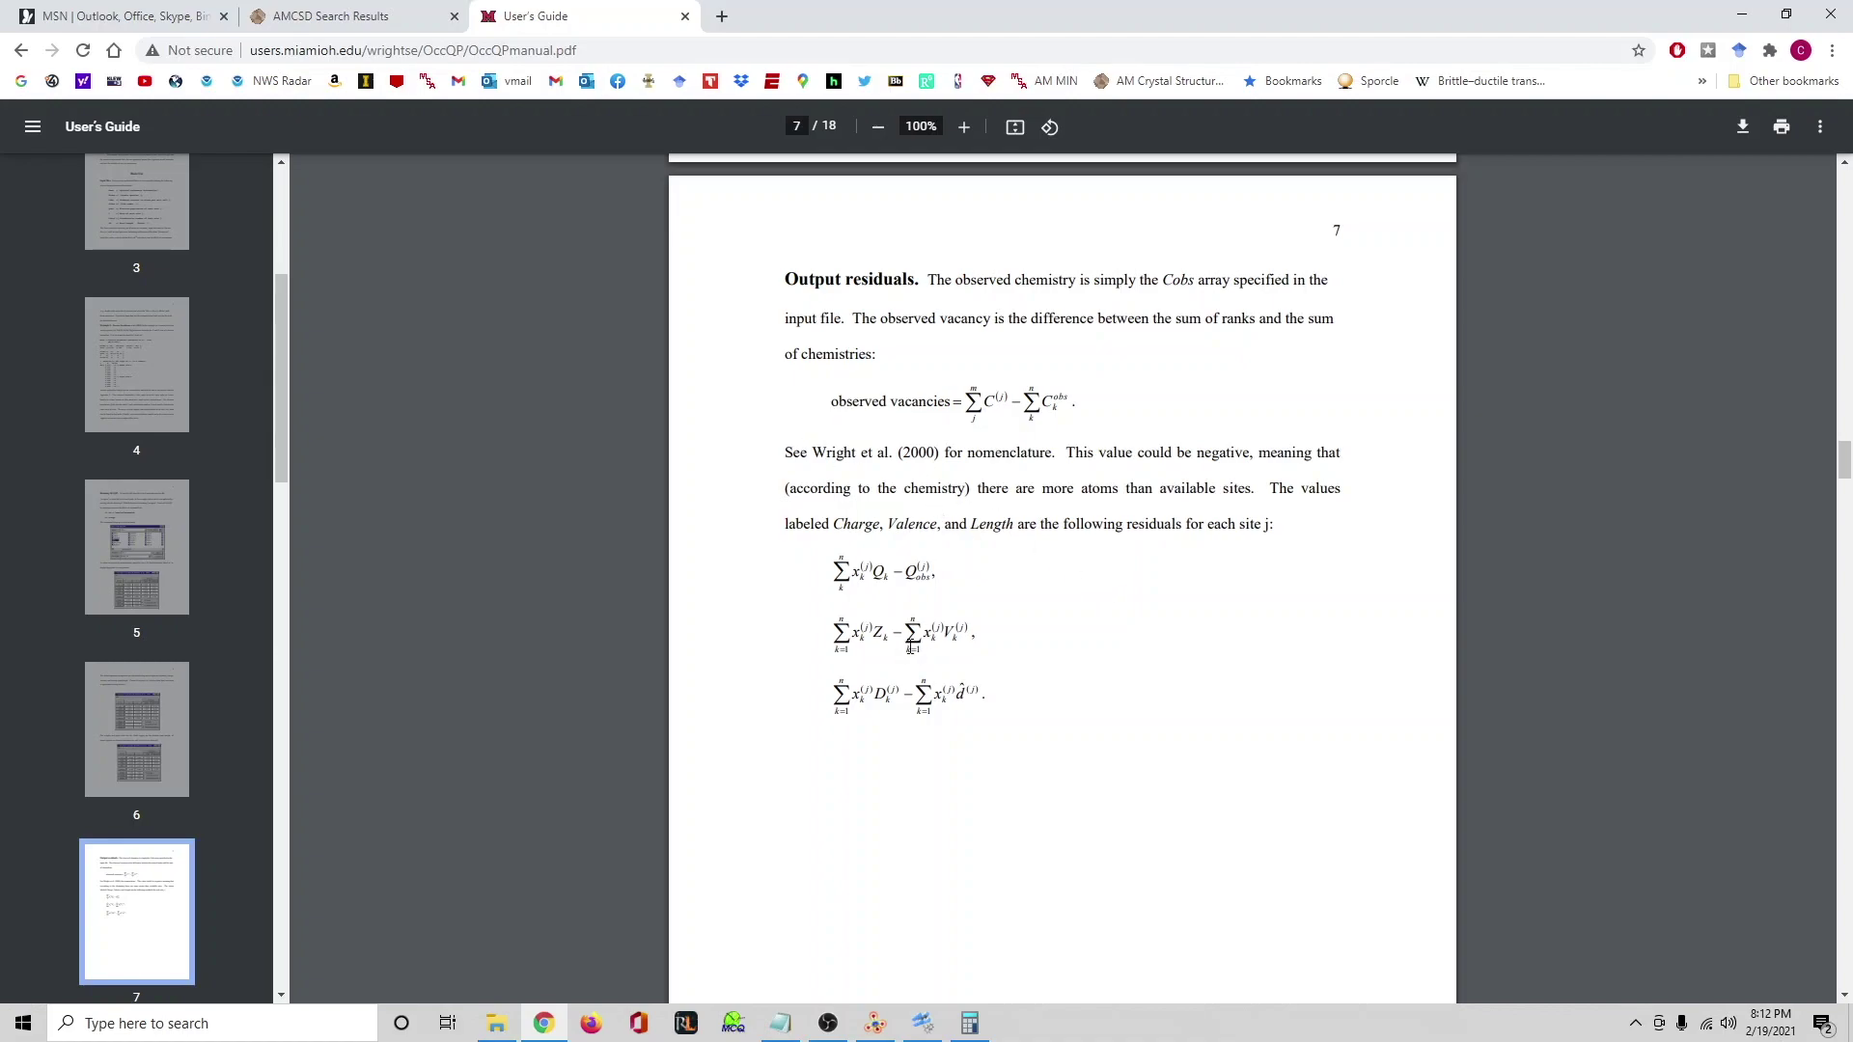
scroll(958, 621, "down", 20)
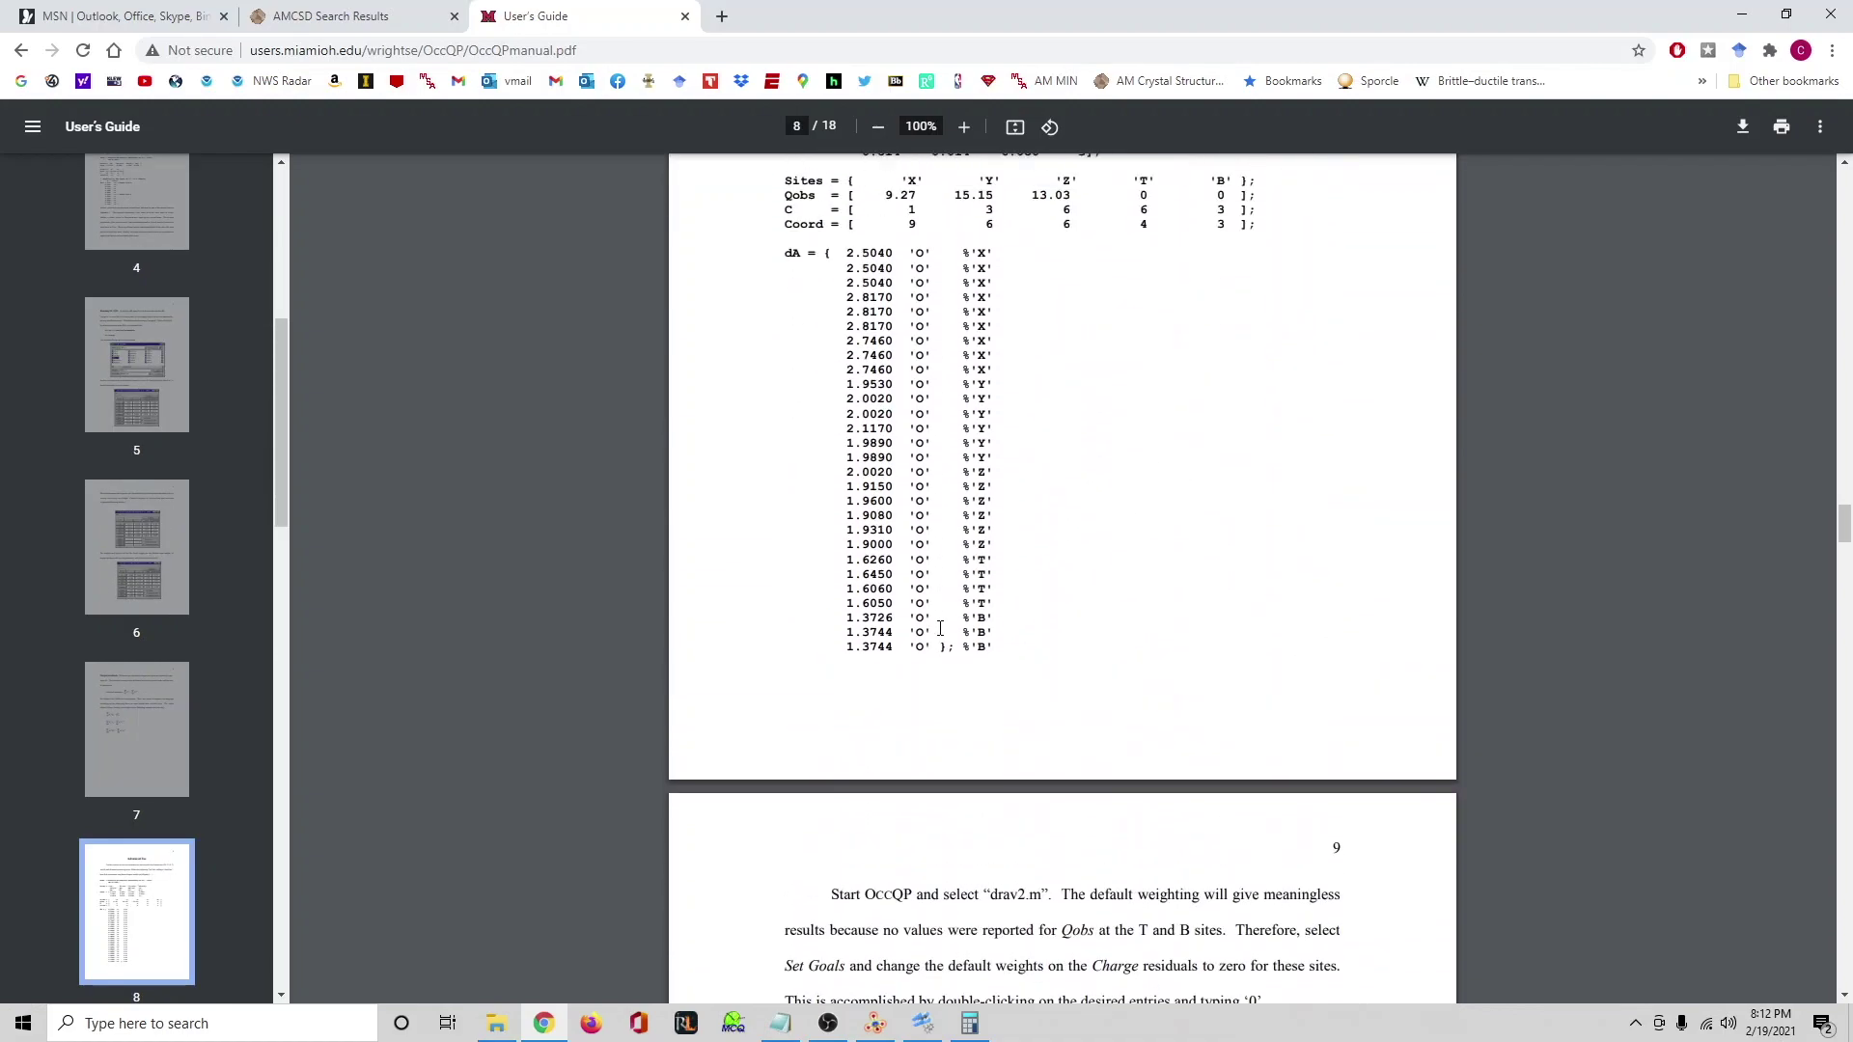
scroll(941, 673, "up", 9)
scroll(950, 709, "down", 12)
scroll(951, 709, "down", 20)
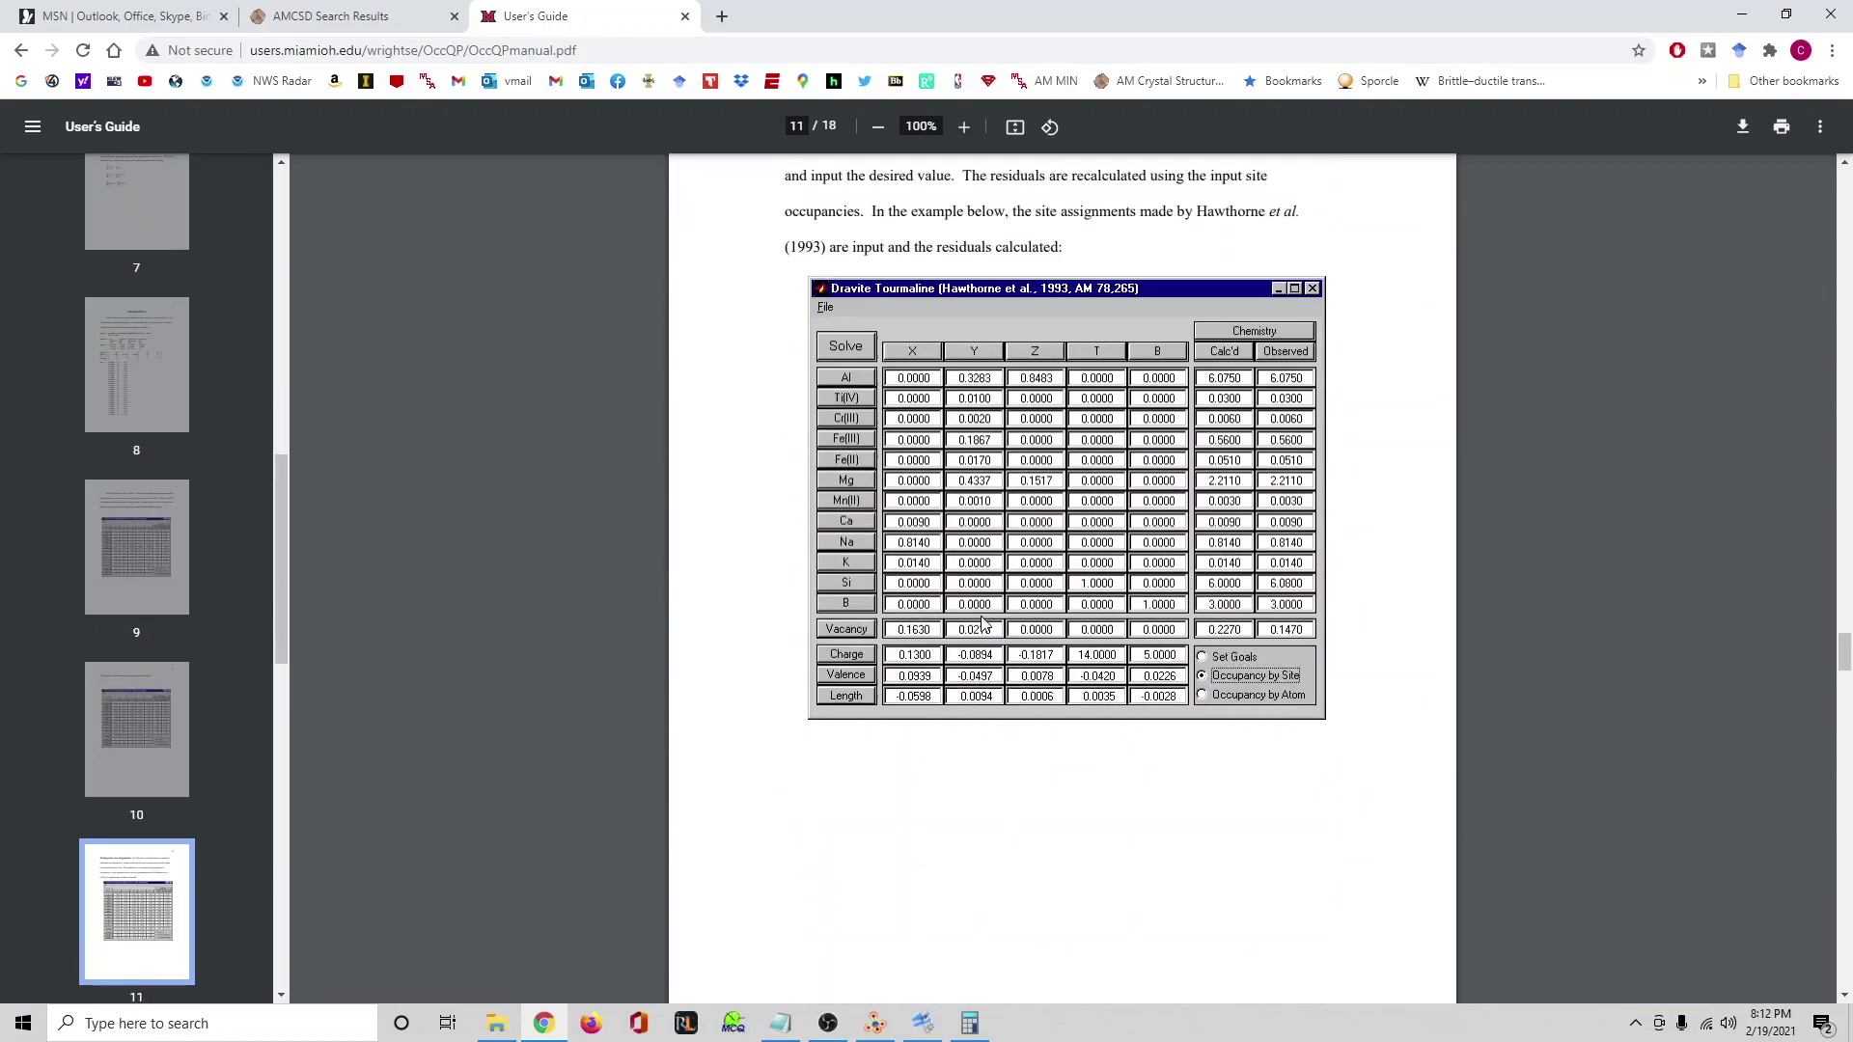
Skim the rest of the OccQP manual down to its element parameter table, then return to APEX3.
scroll(993, 633, "down", 20)
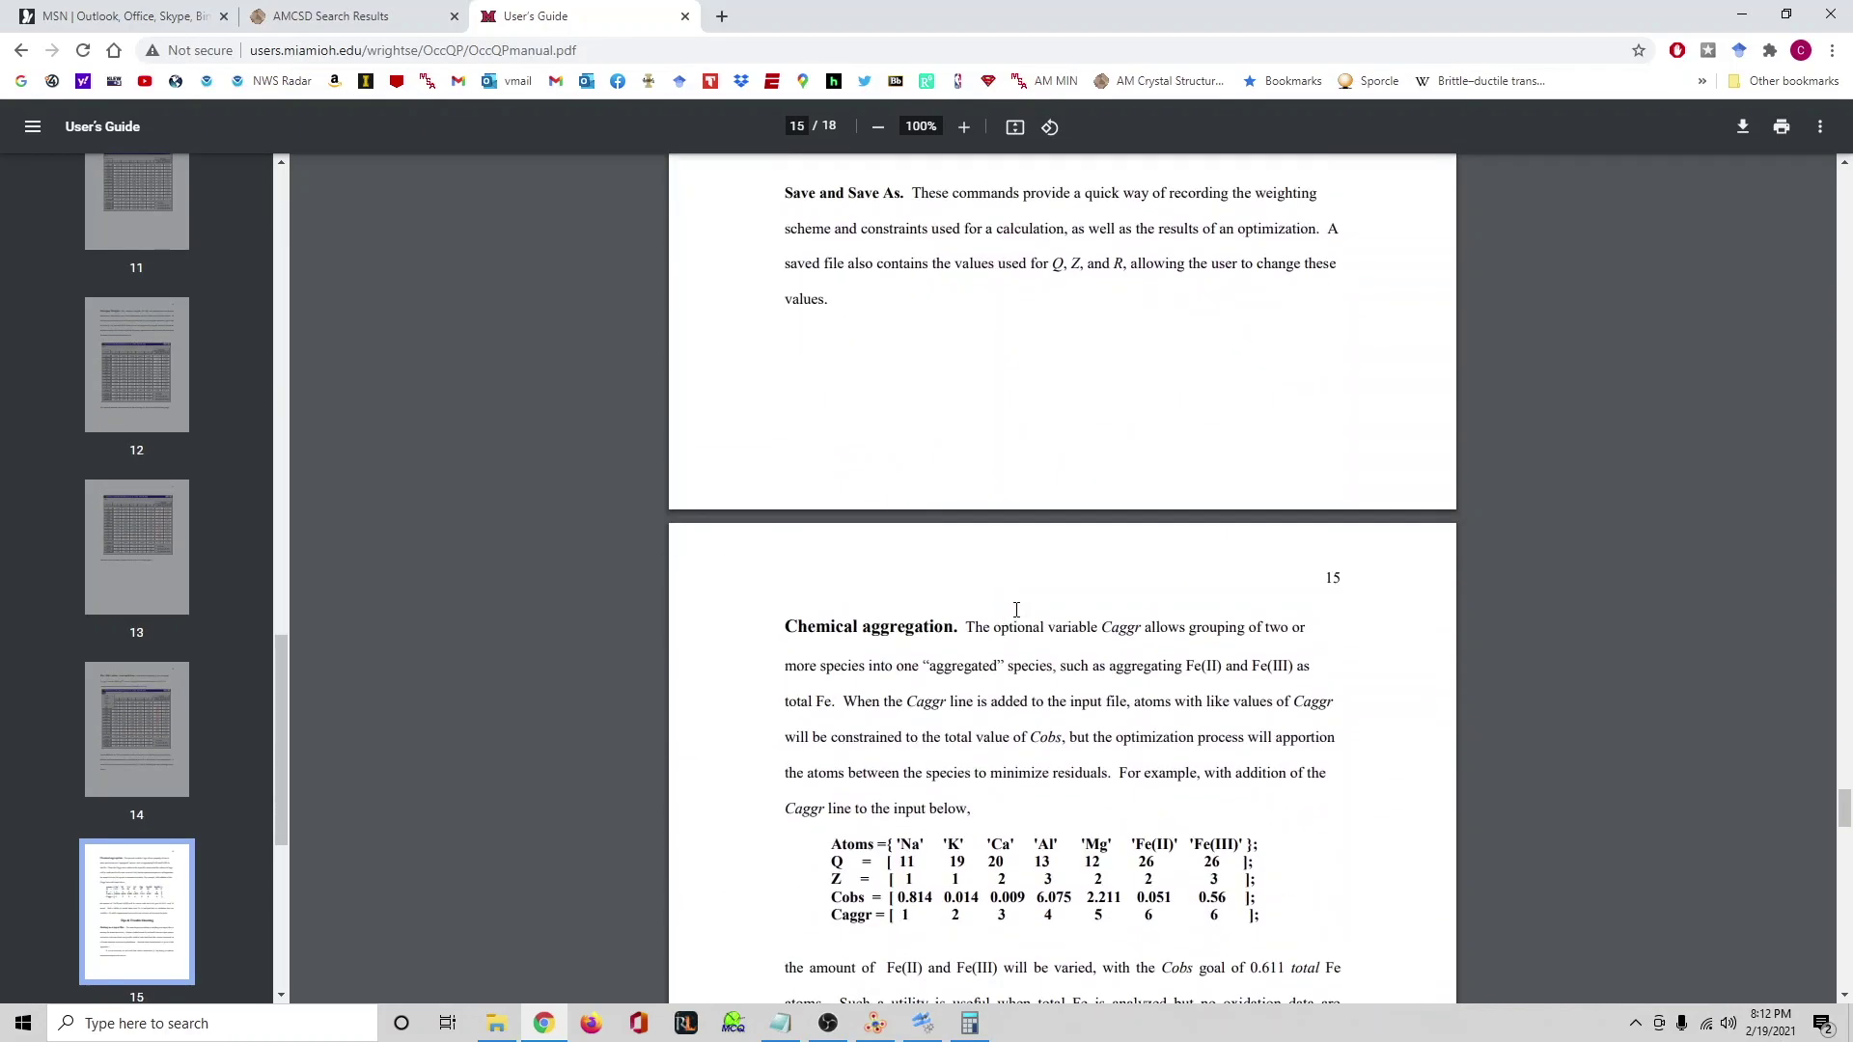
scroll(1078, 591, "down", 20)
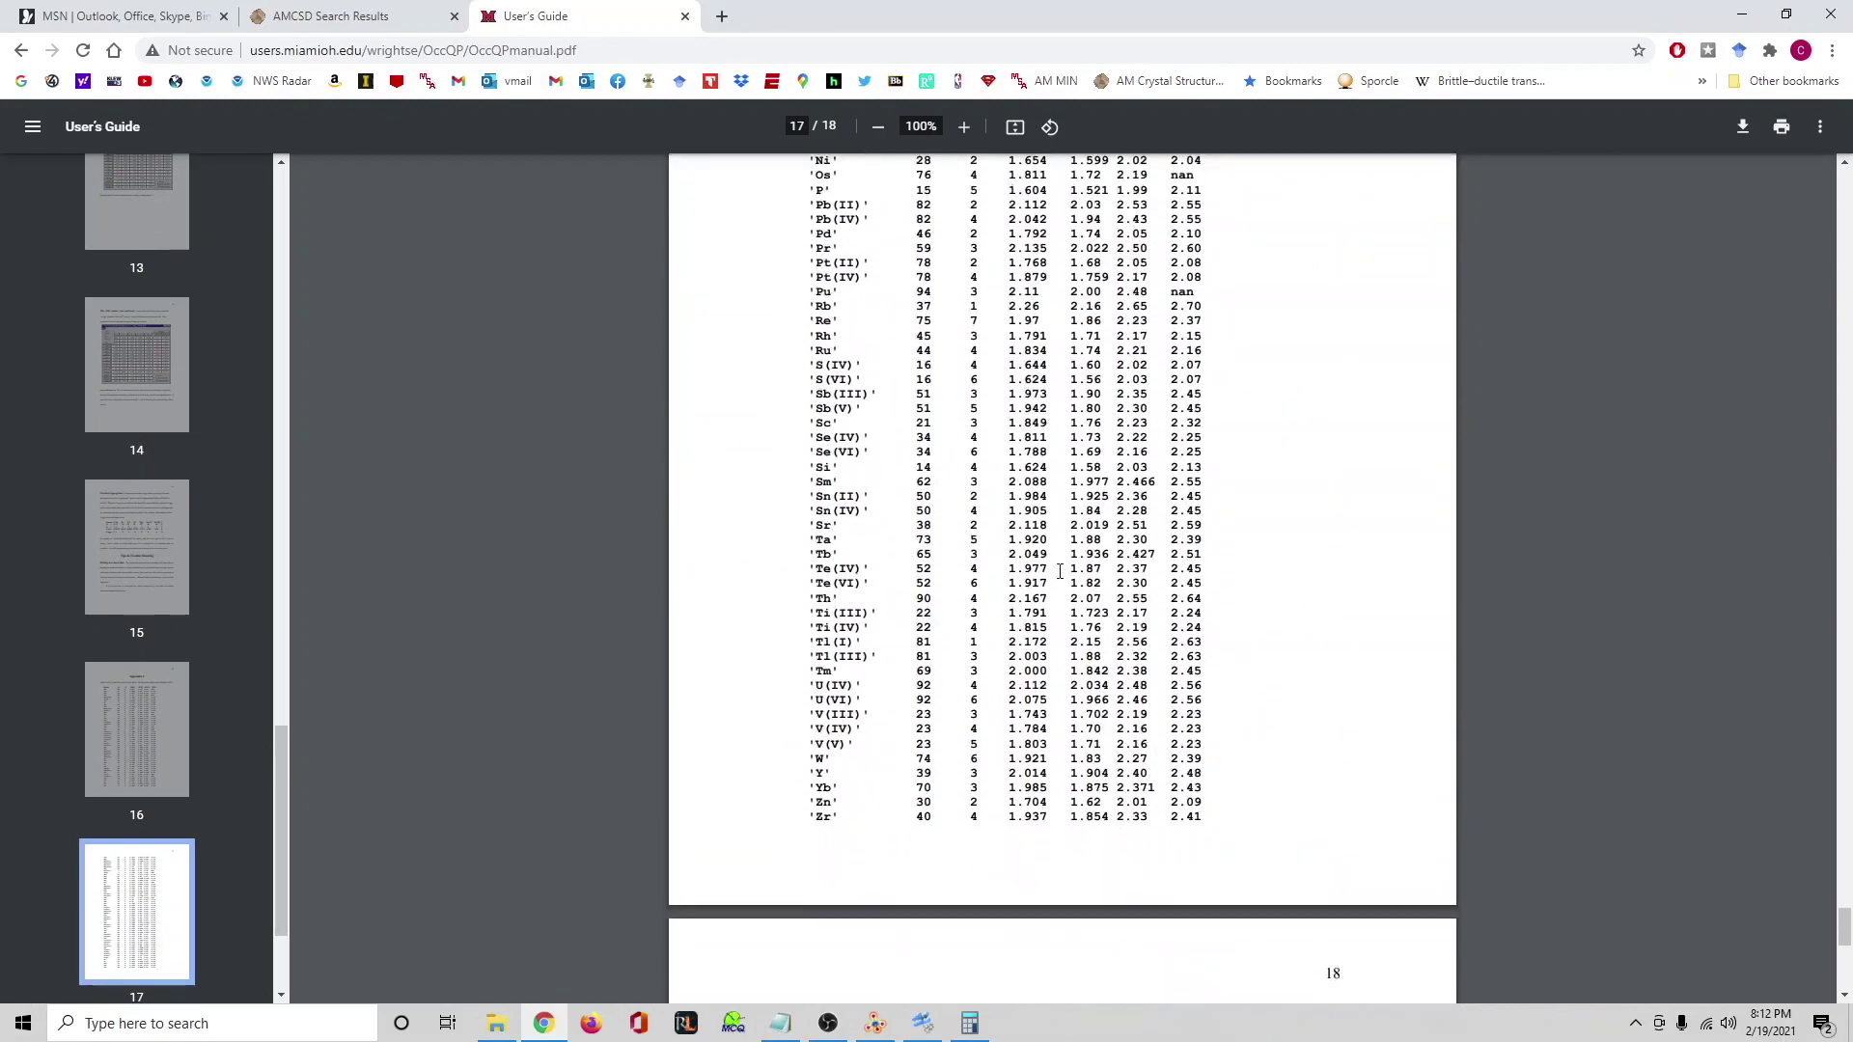
left_click(1742, 13)
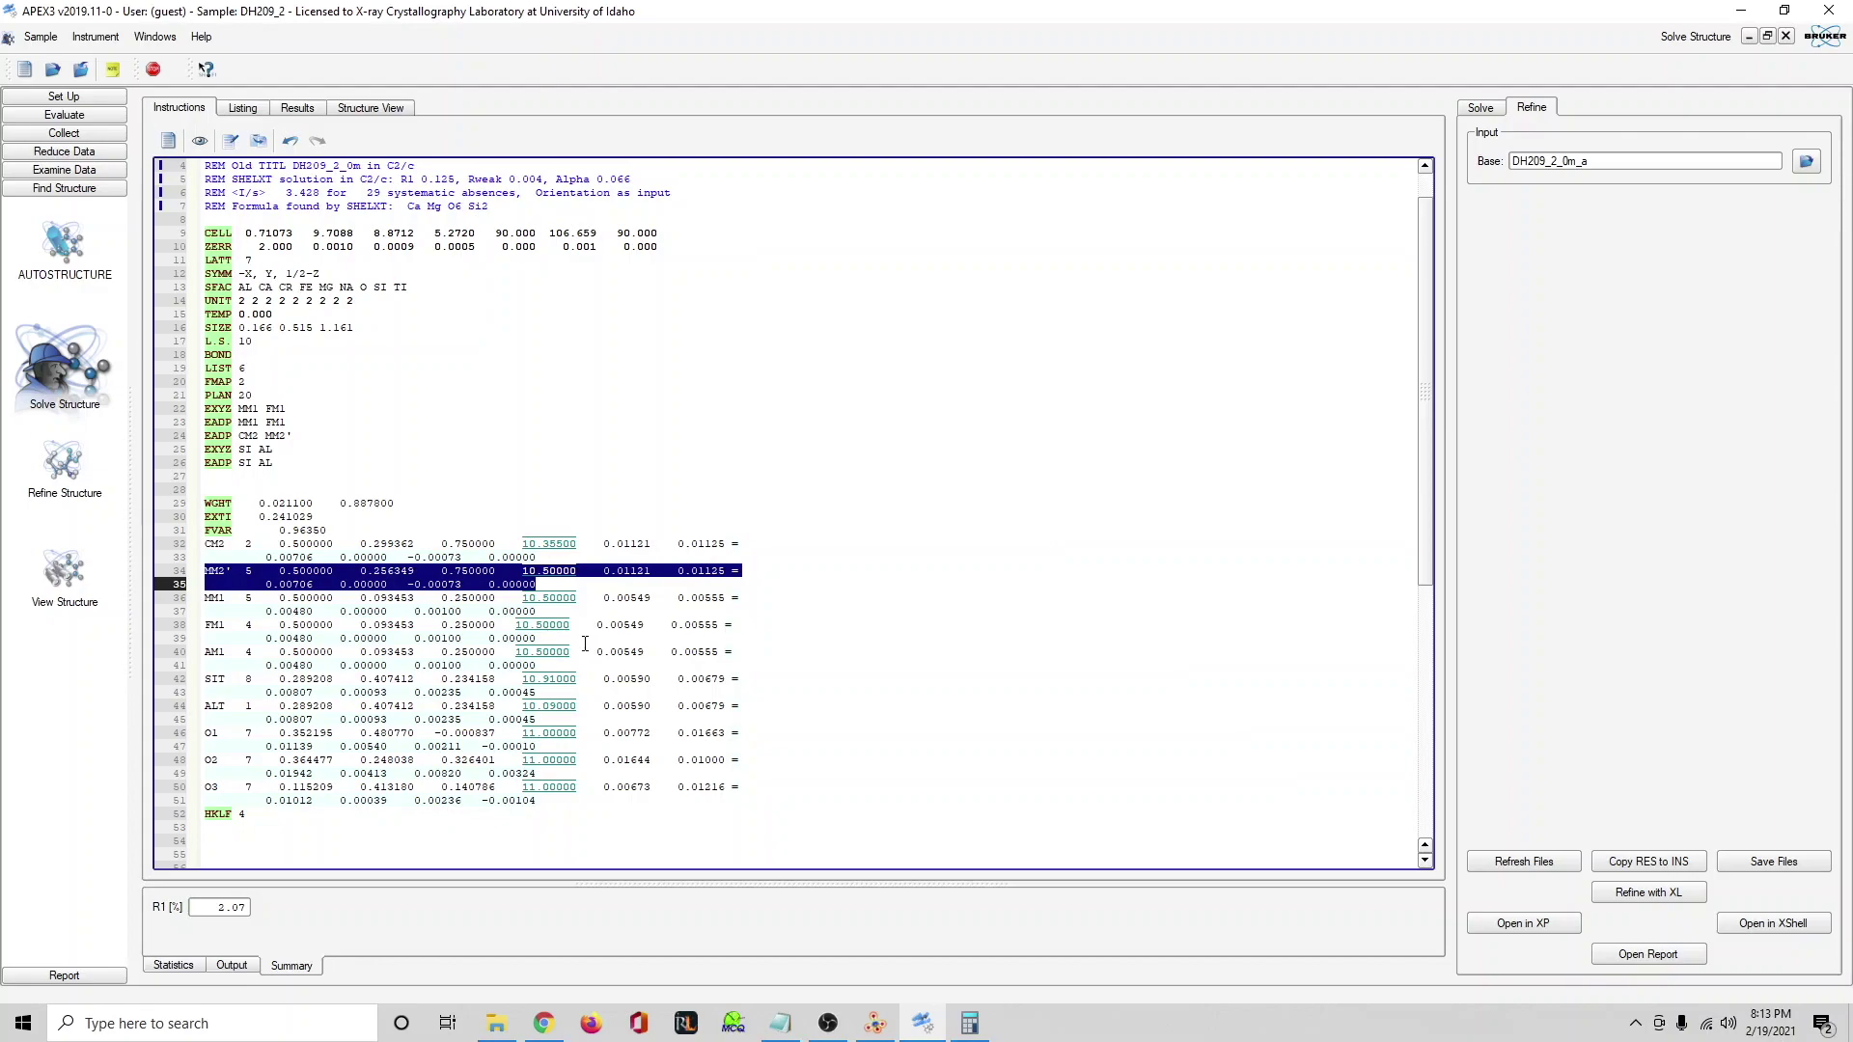
Set the MM1, FM1 and AM1 entries apart as a group with a blank line above and below them.
left_click(536, 585)
key("shift+Up")
key("shift+Home")
left_click(552, 649)
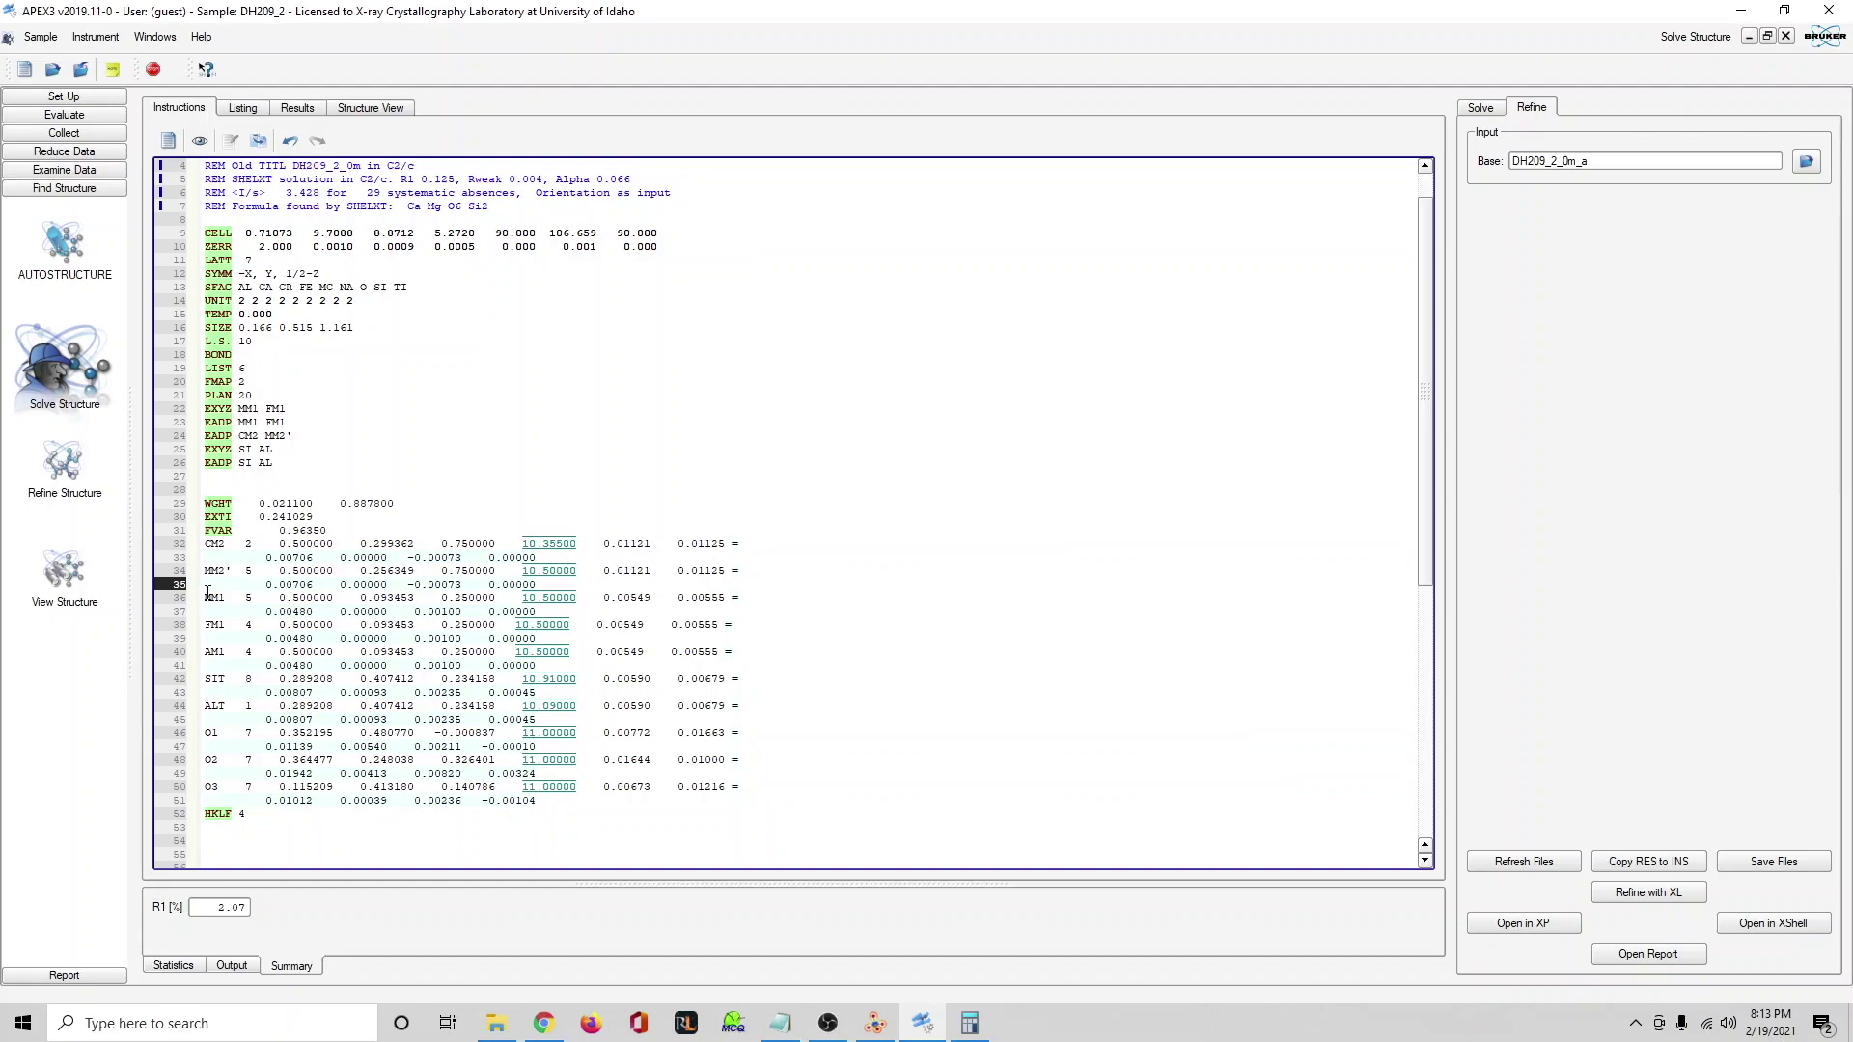
left_click_drag(208, 595, 576, 665)
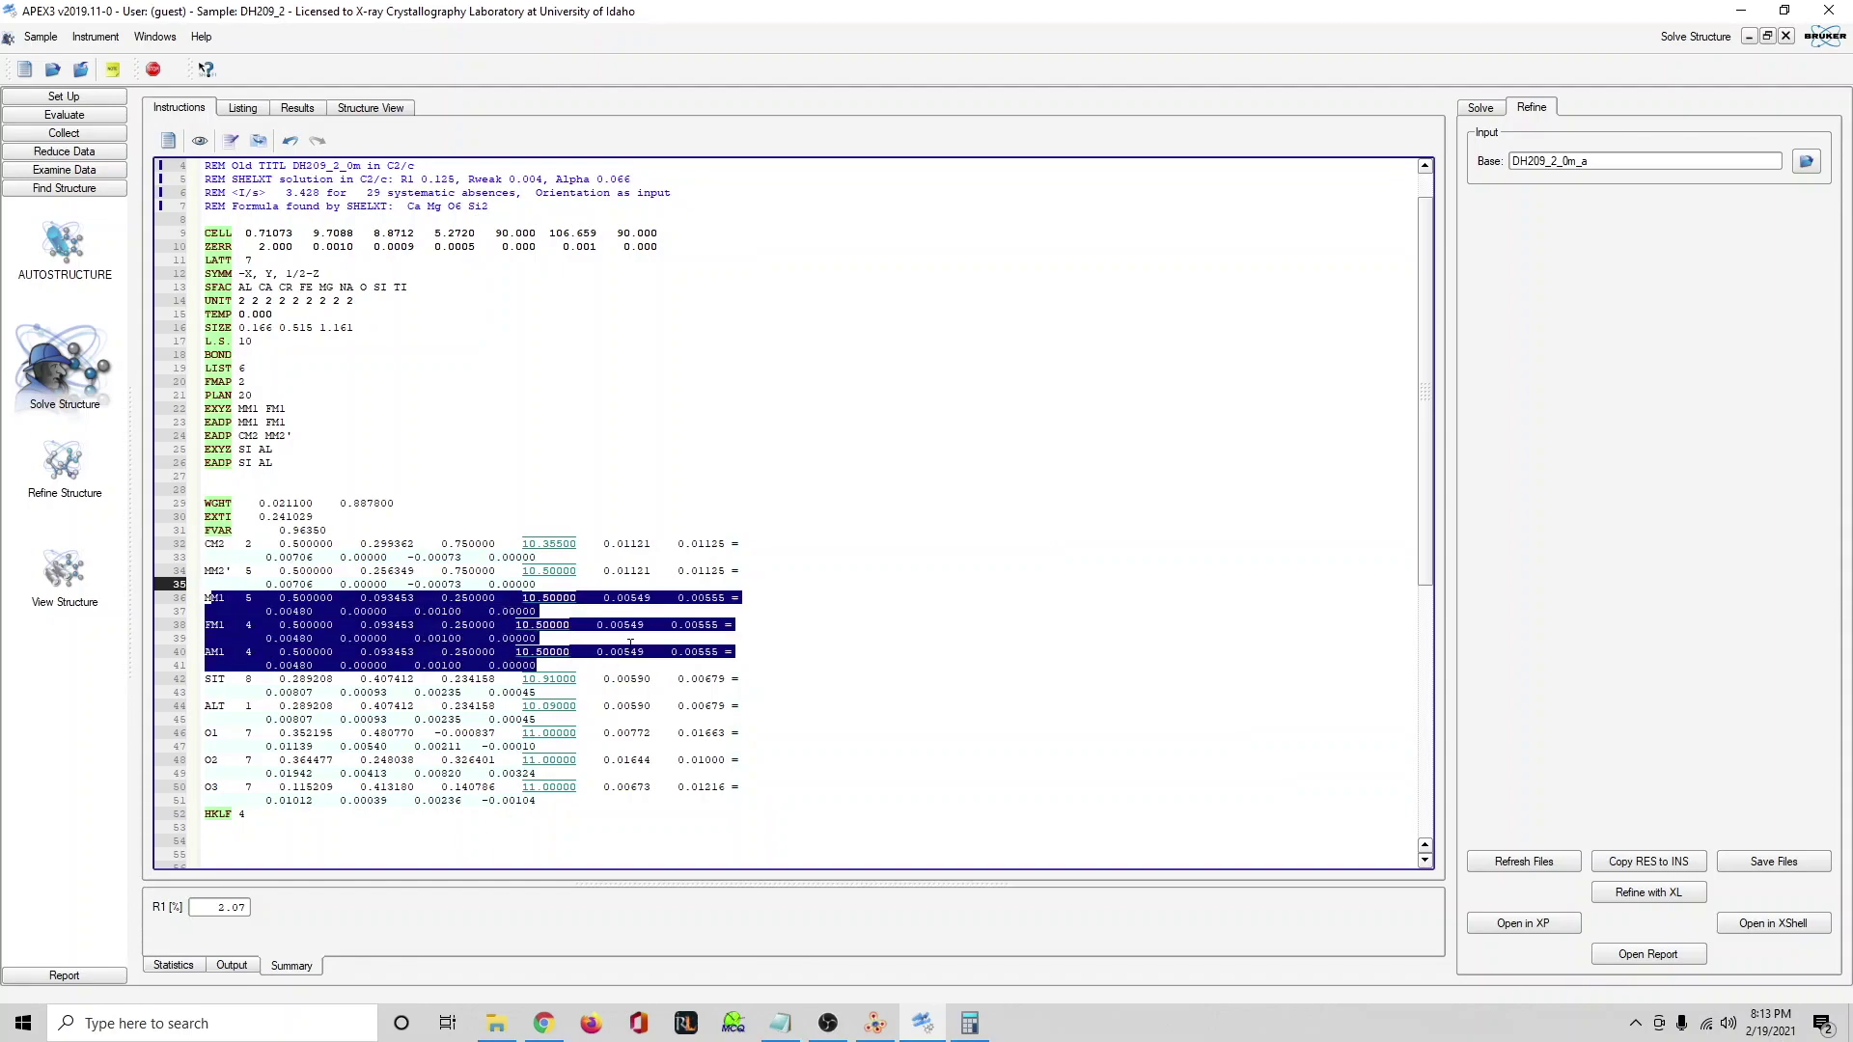
left_click(564, 661)
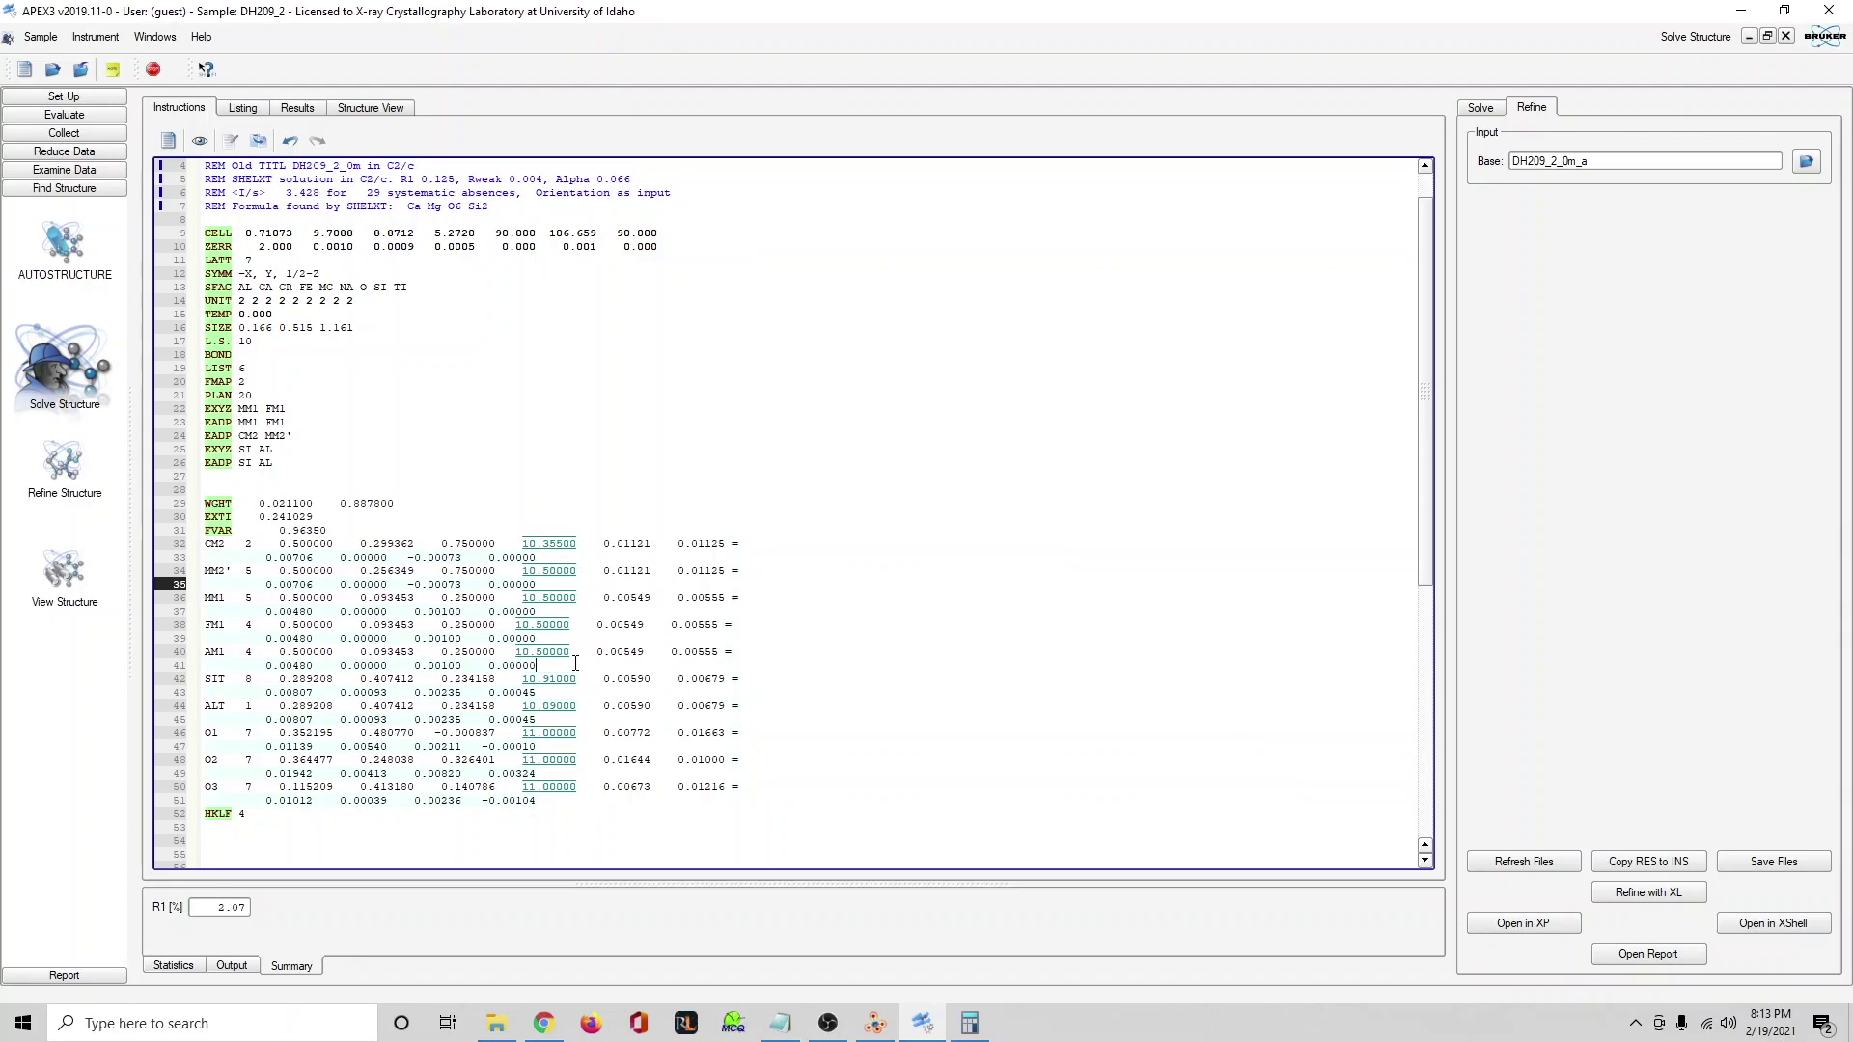
key("Return")
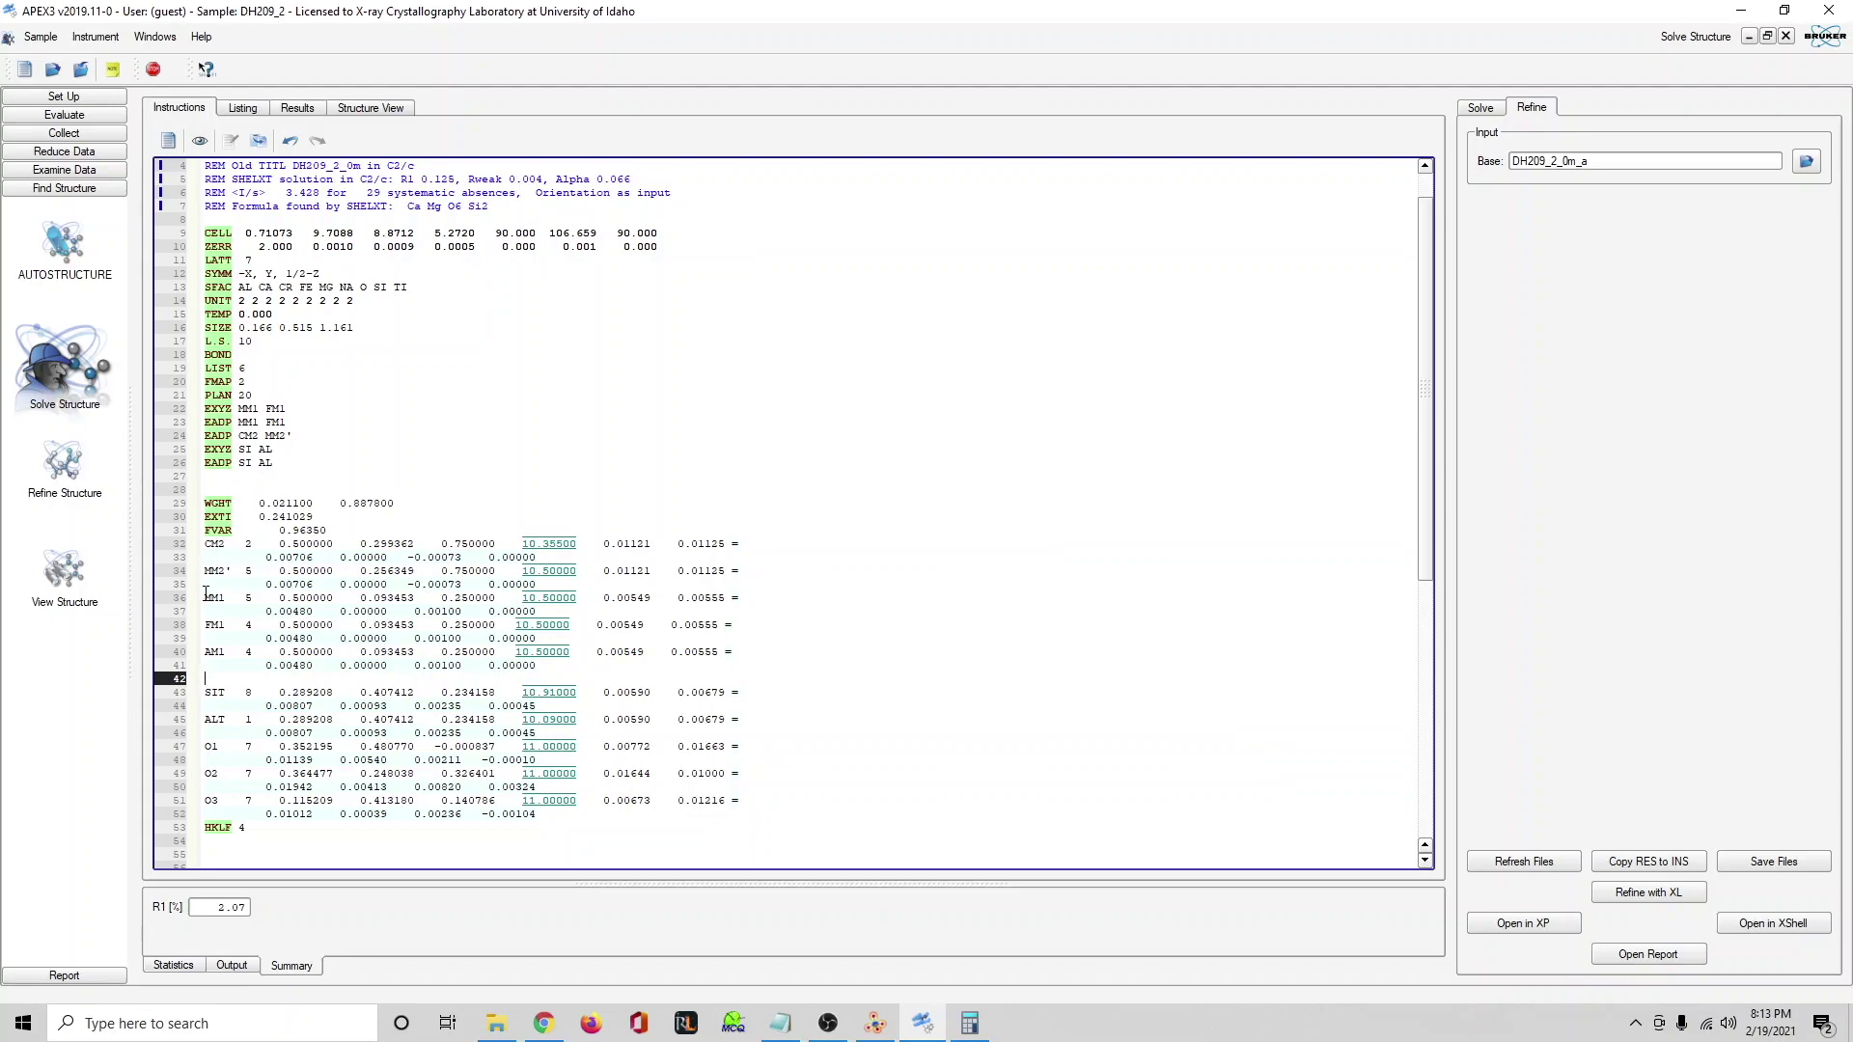
left_click(206, 599)
key("Return")
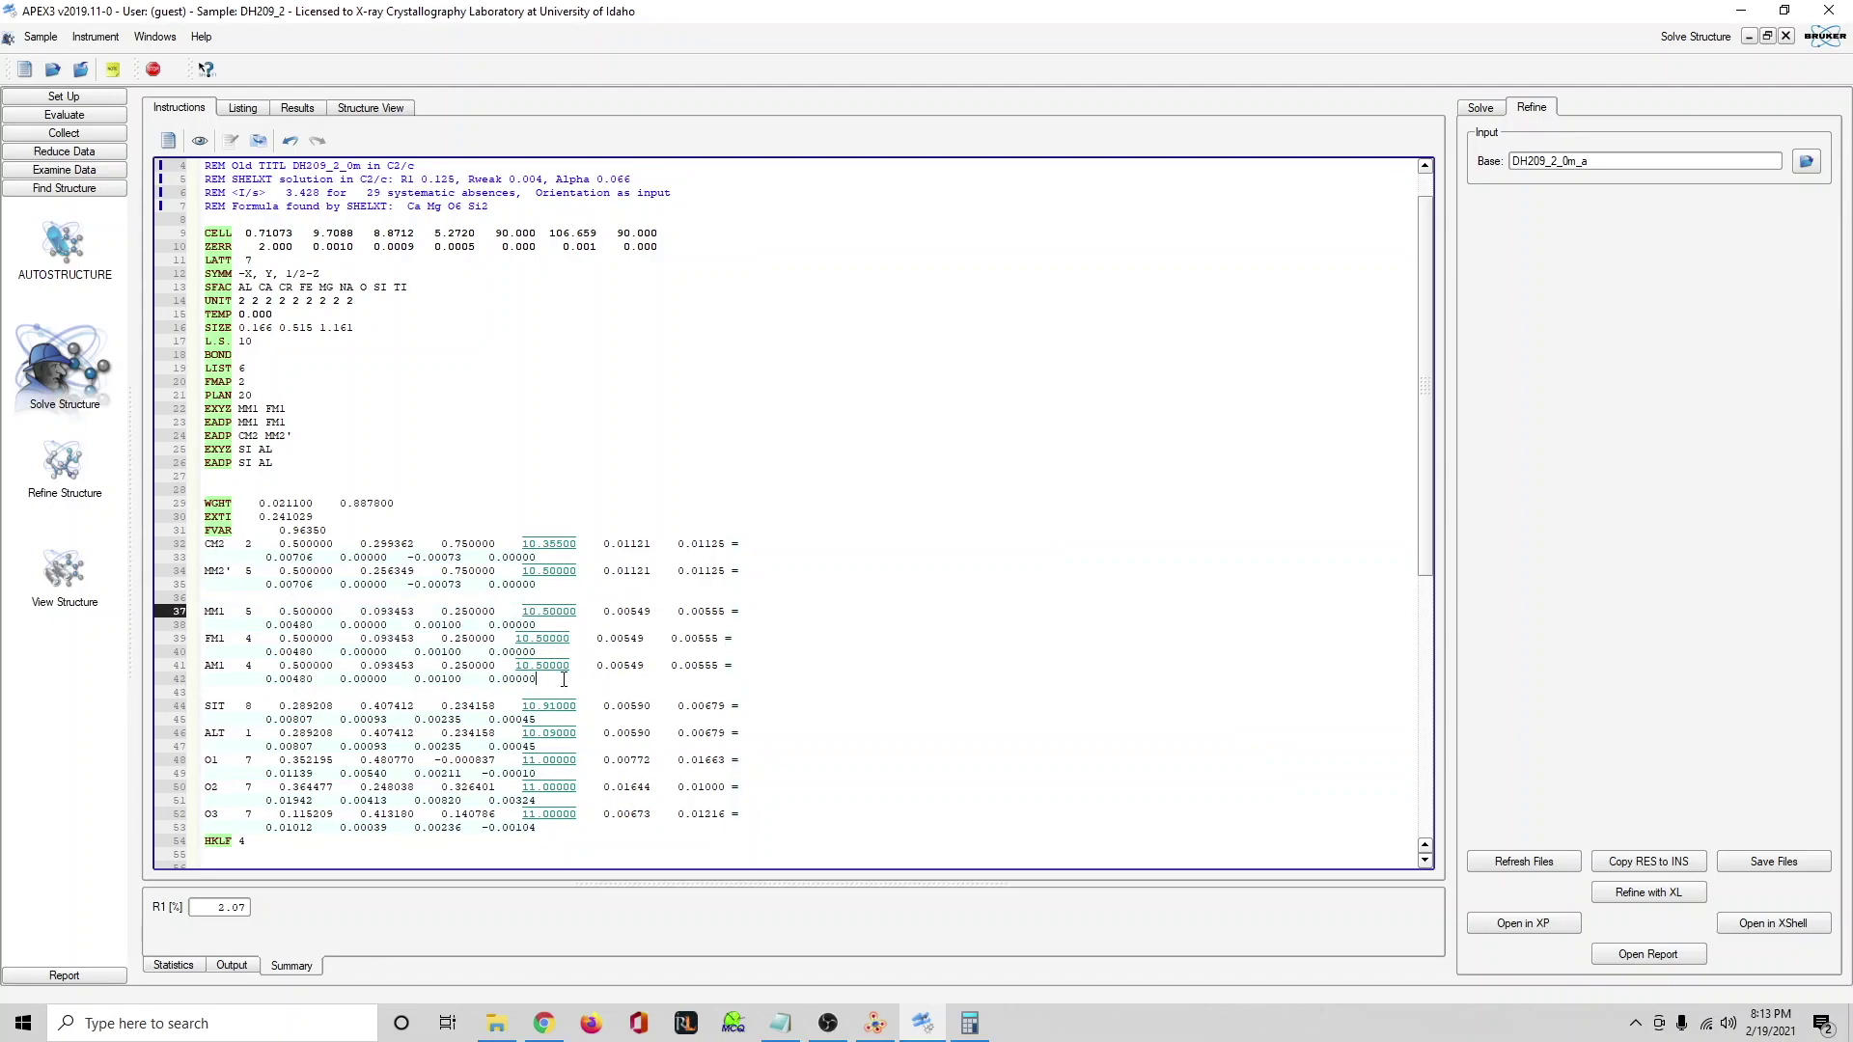
Change the scattering factor number of the AM1 entry to 1.
left_click_drag(537, 679, 200, 664)
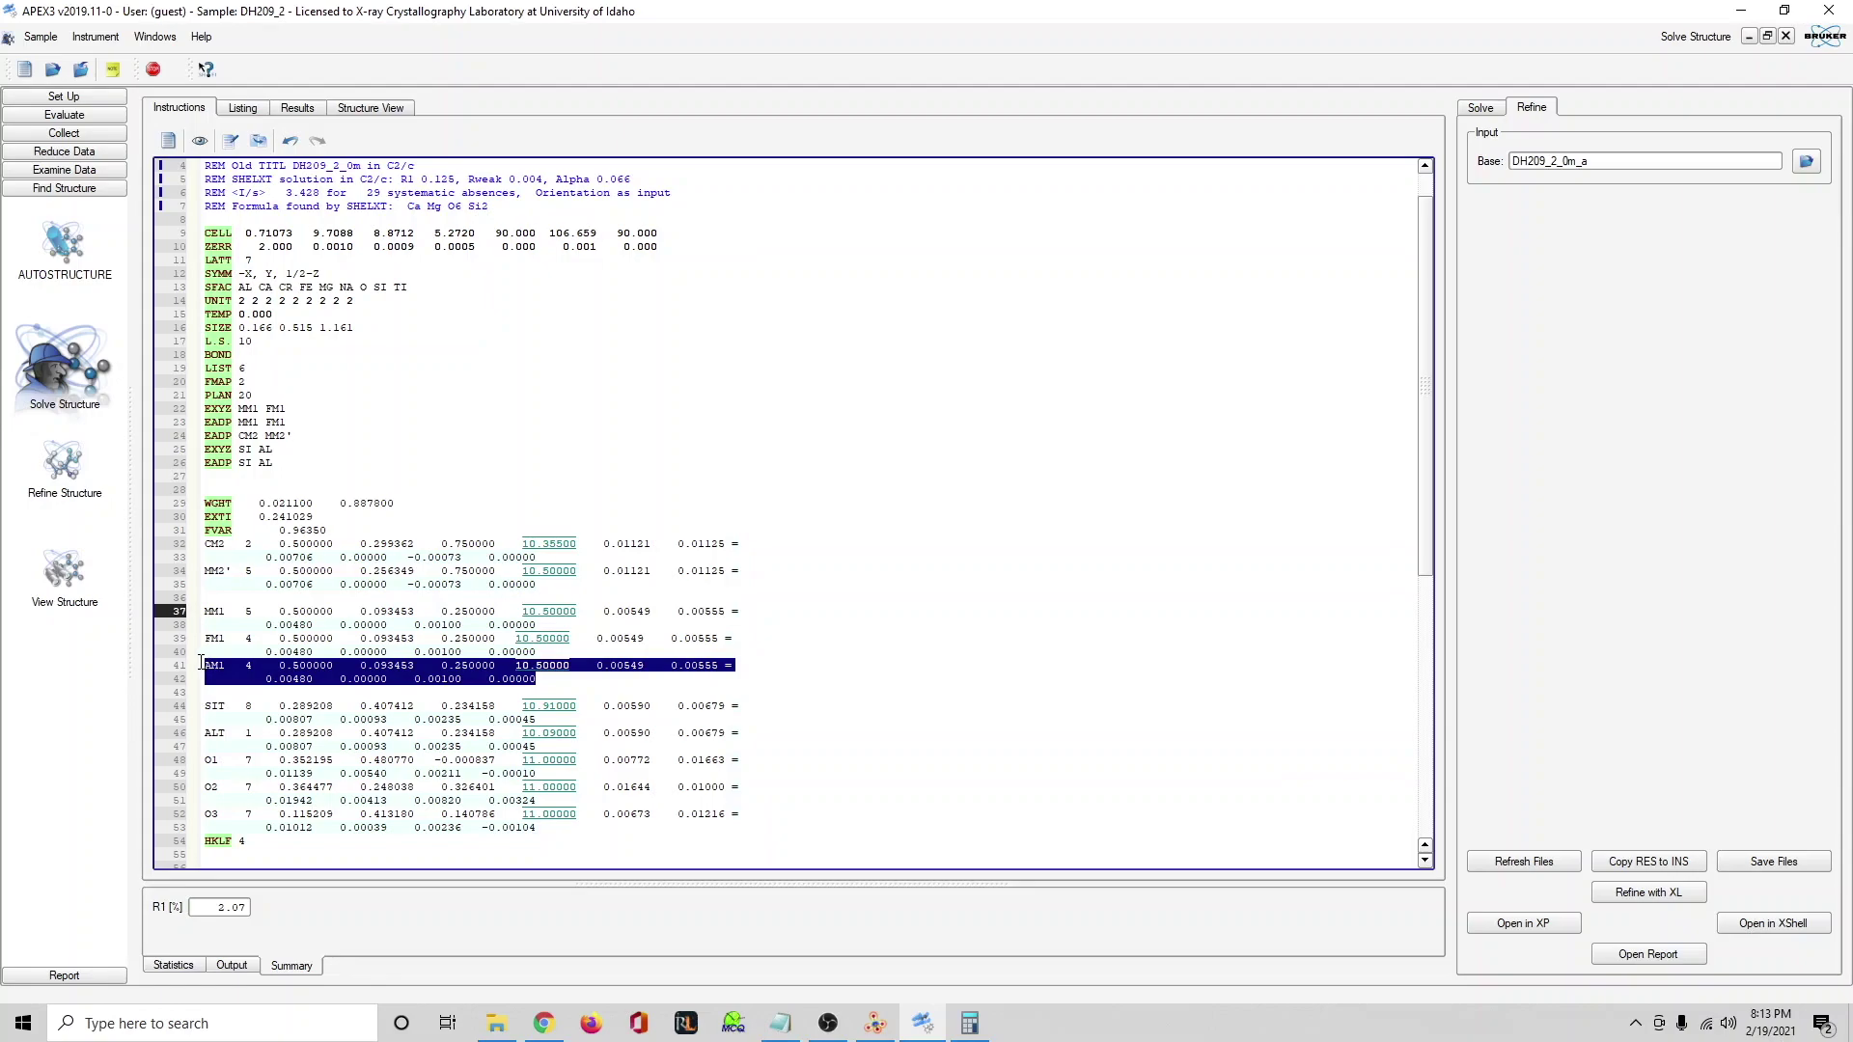
double_click(248, 666)
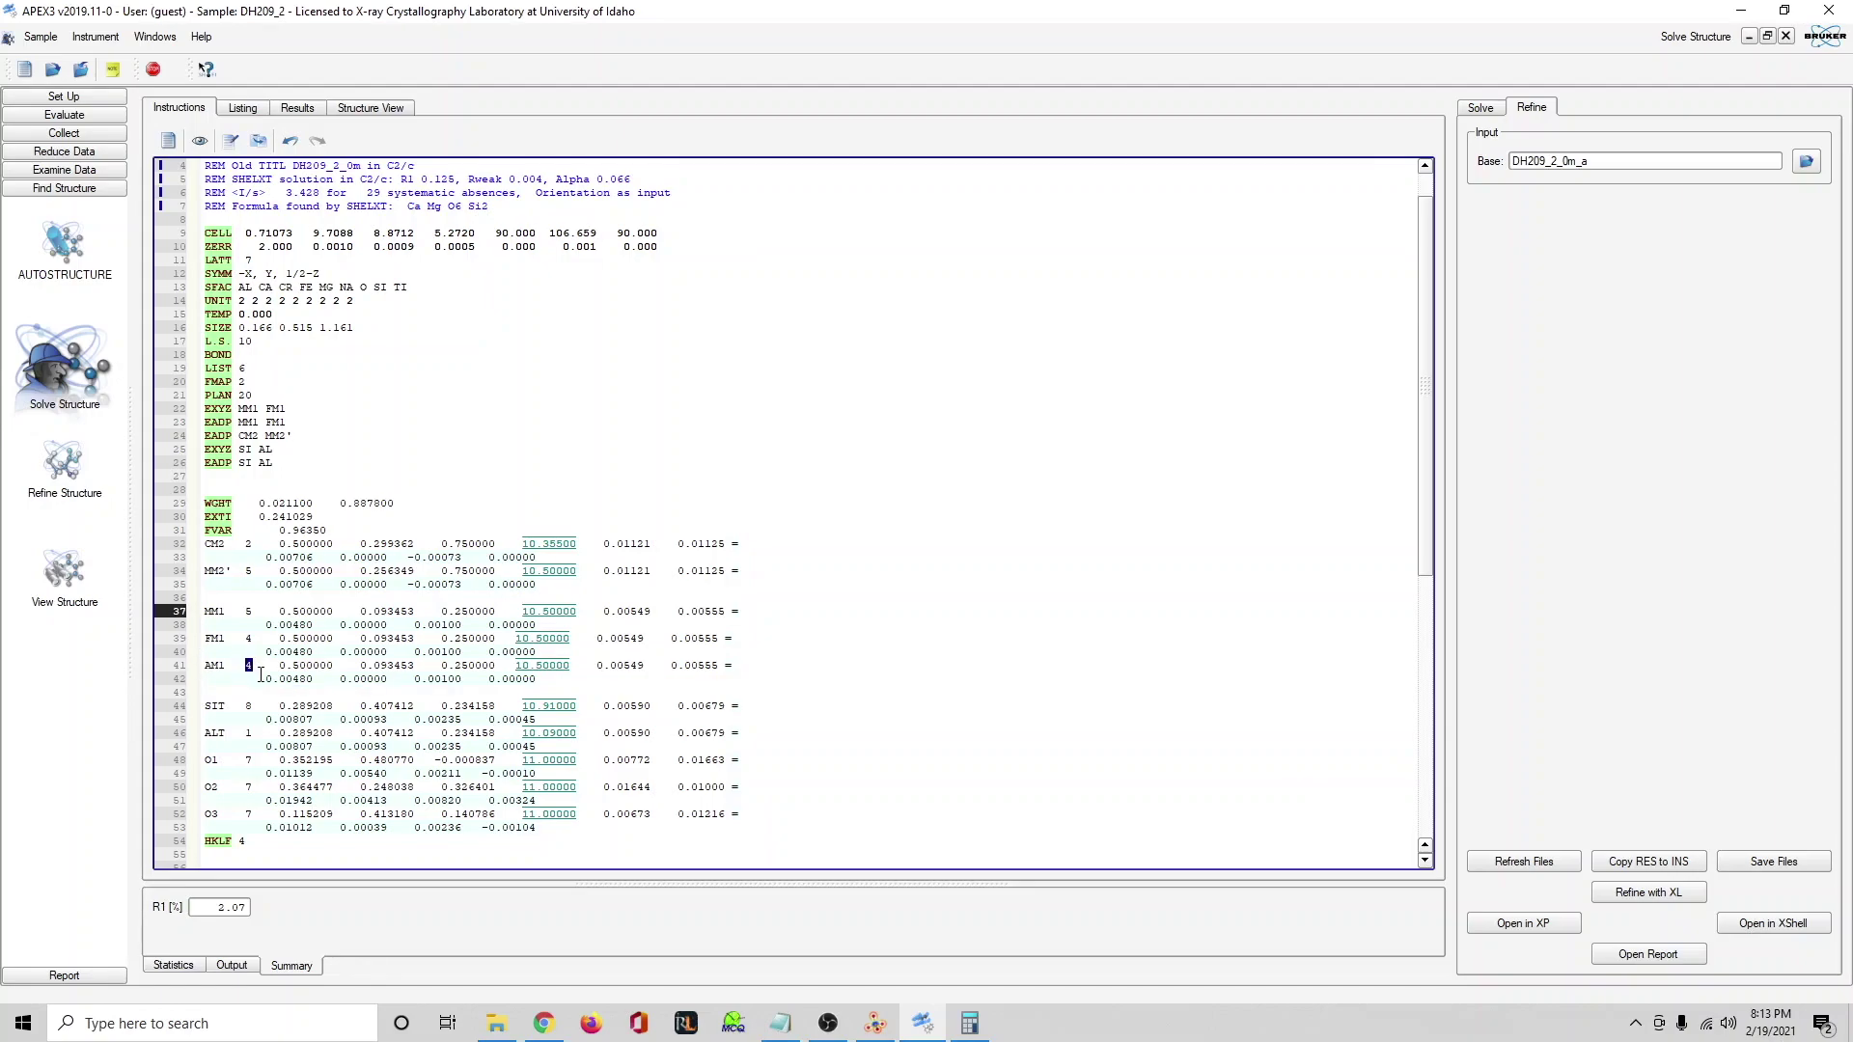
type("1")
left_click(828, 1023)
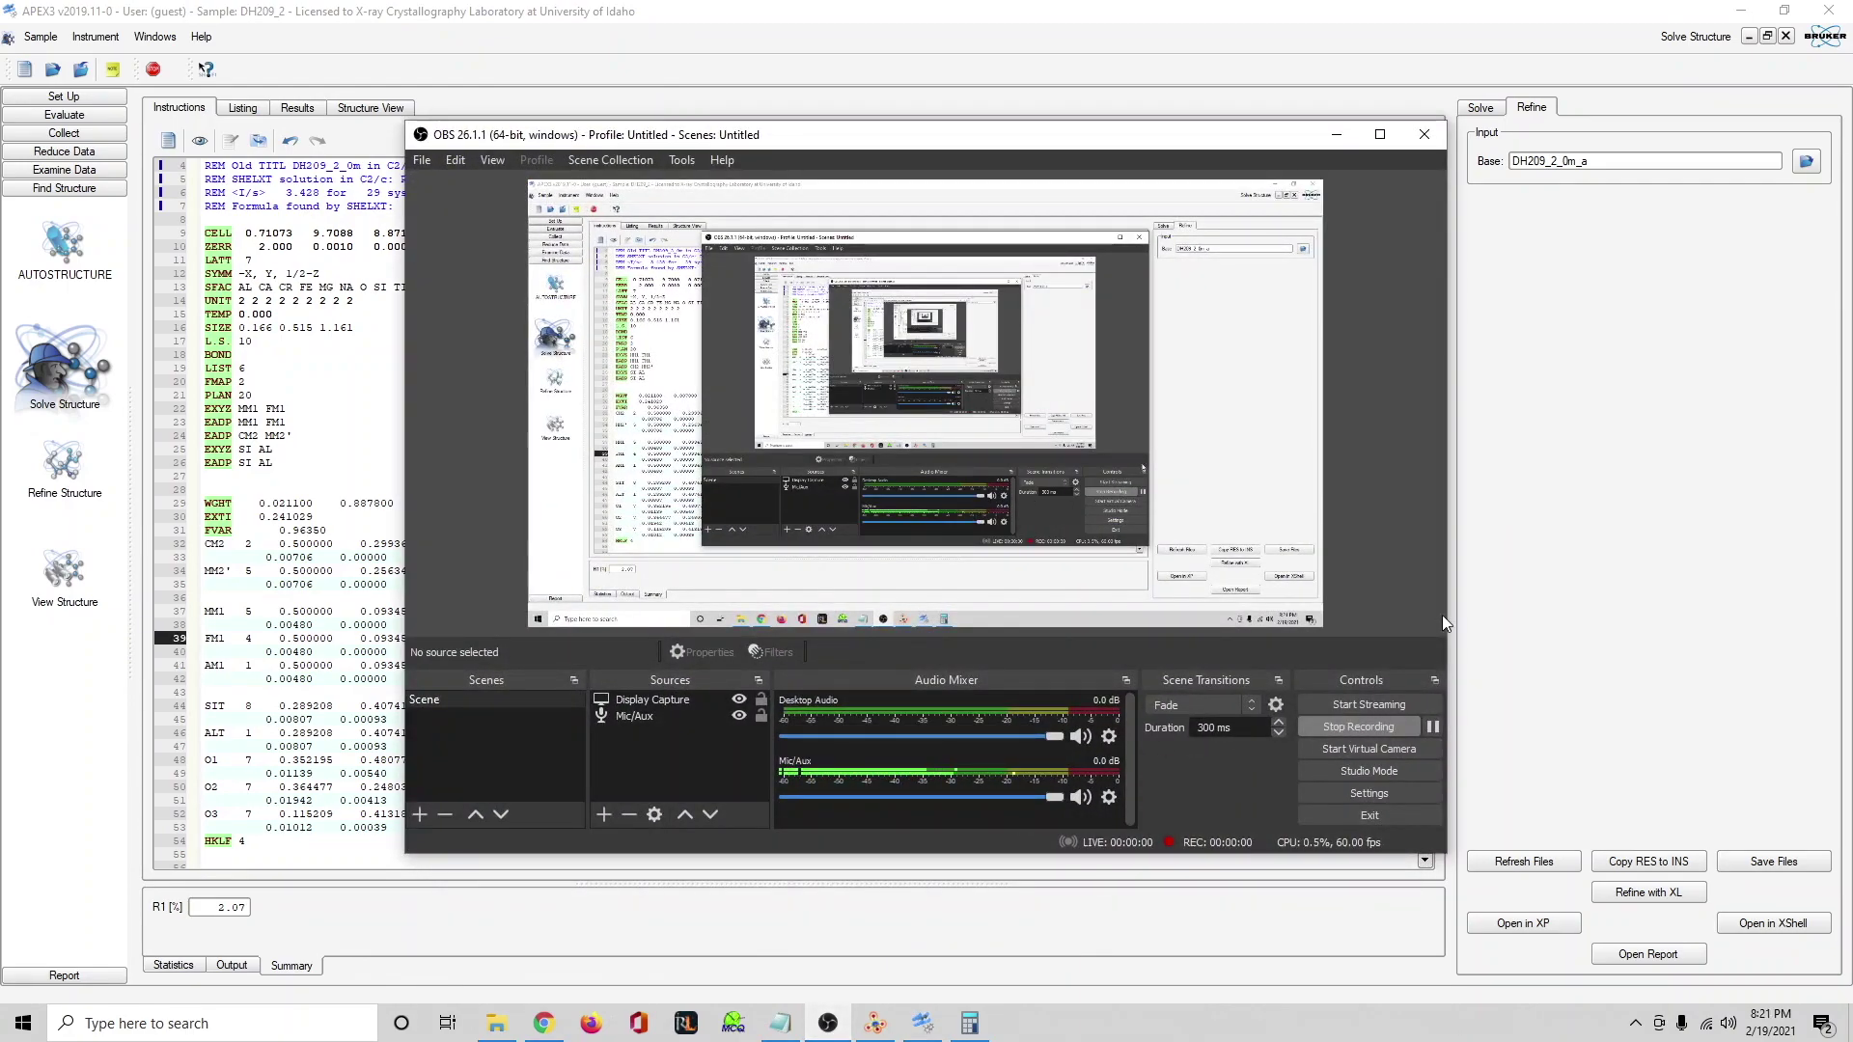
left_click(1338, 133)
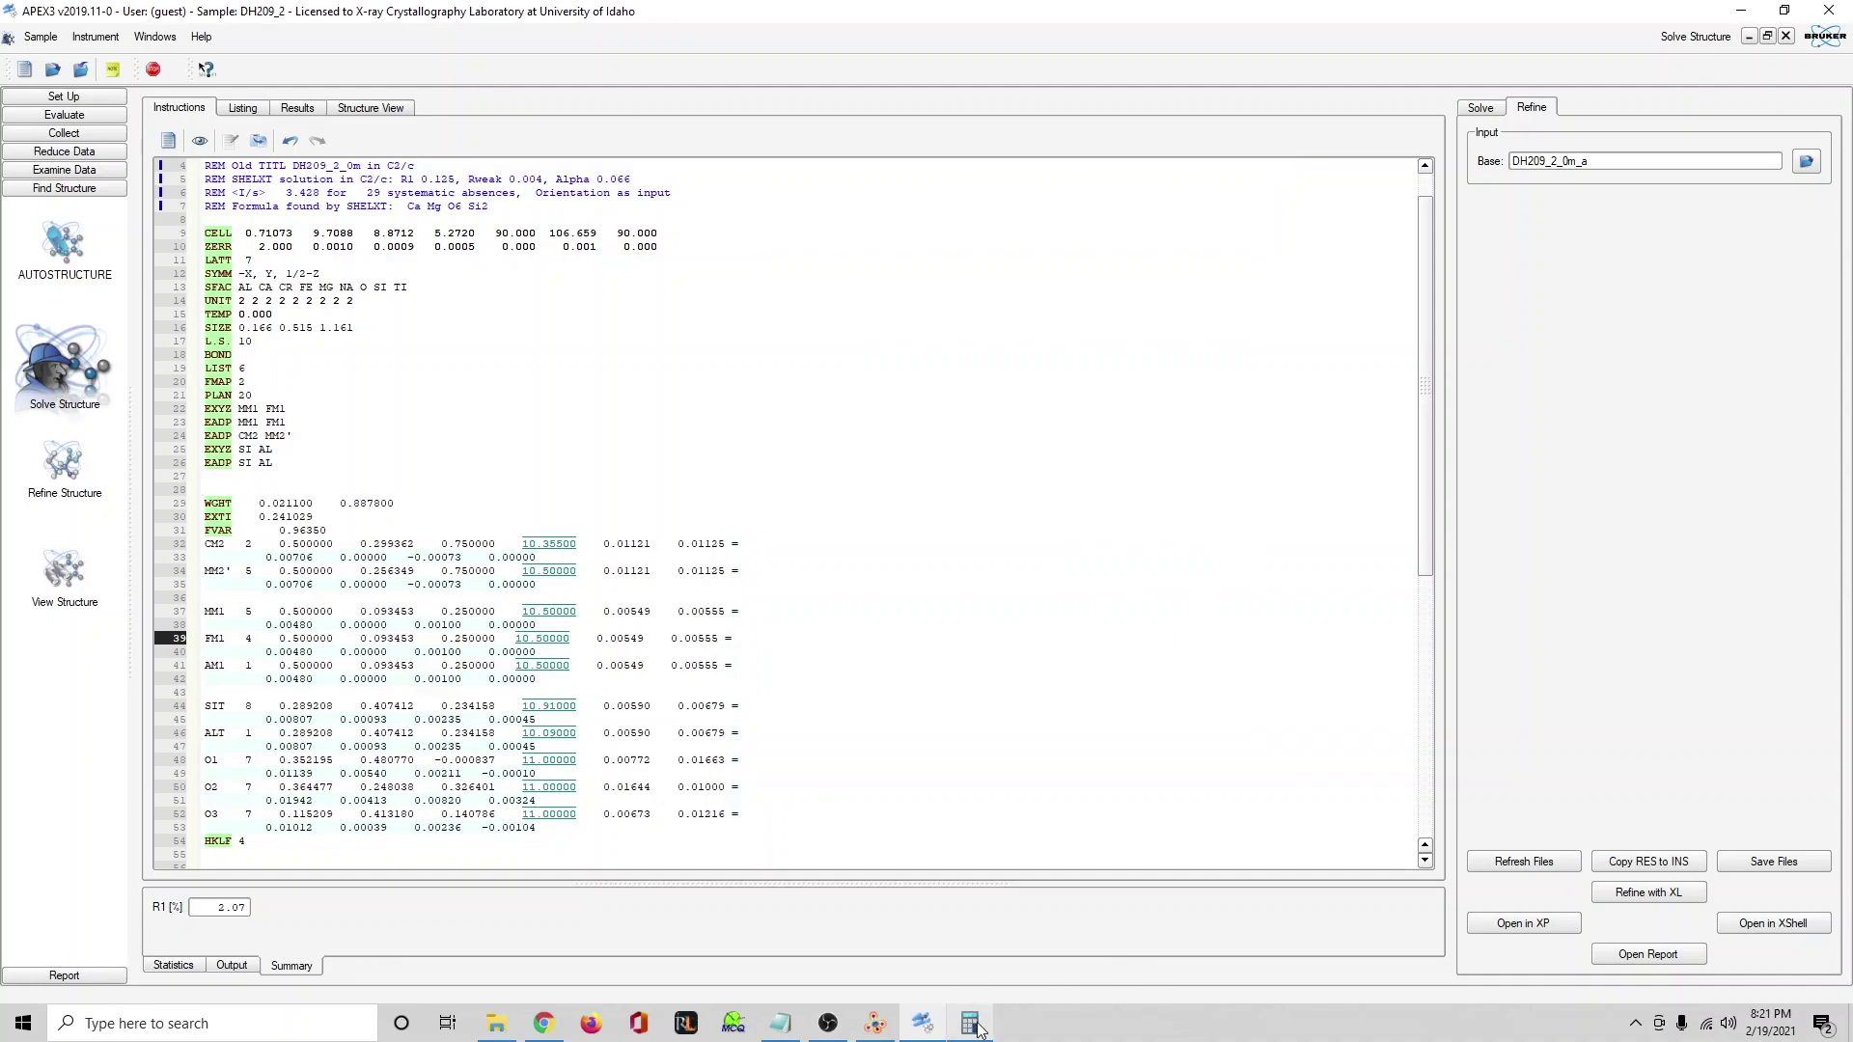
mouse_move(968, 1028)
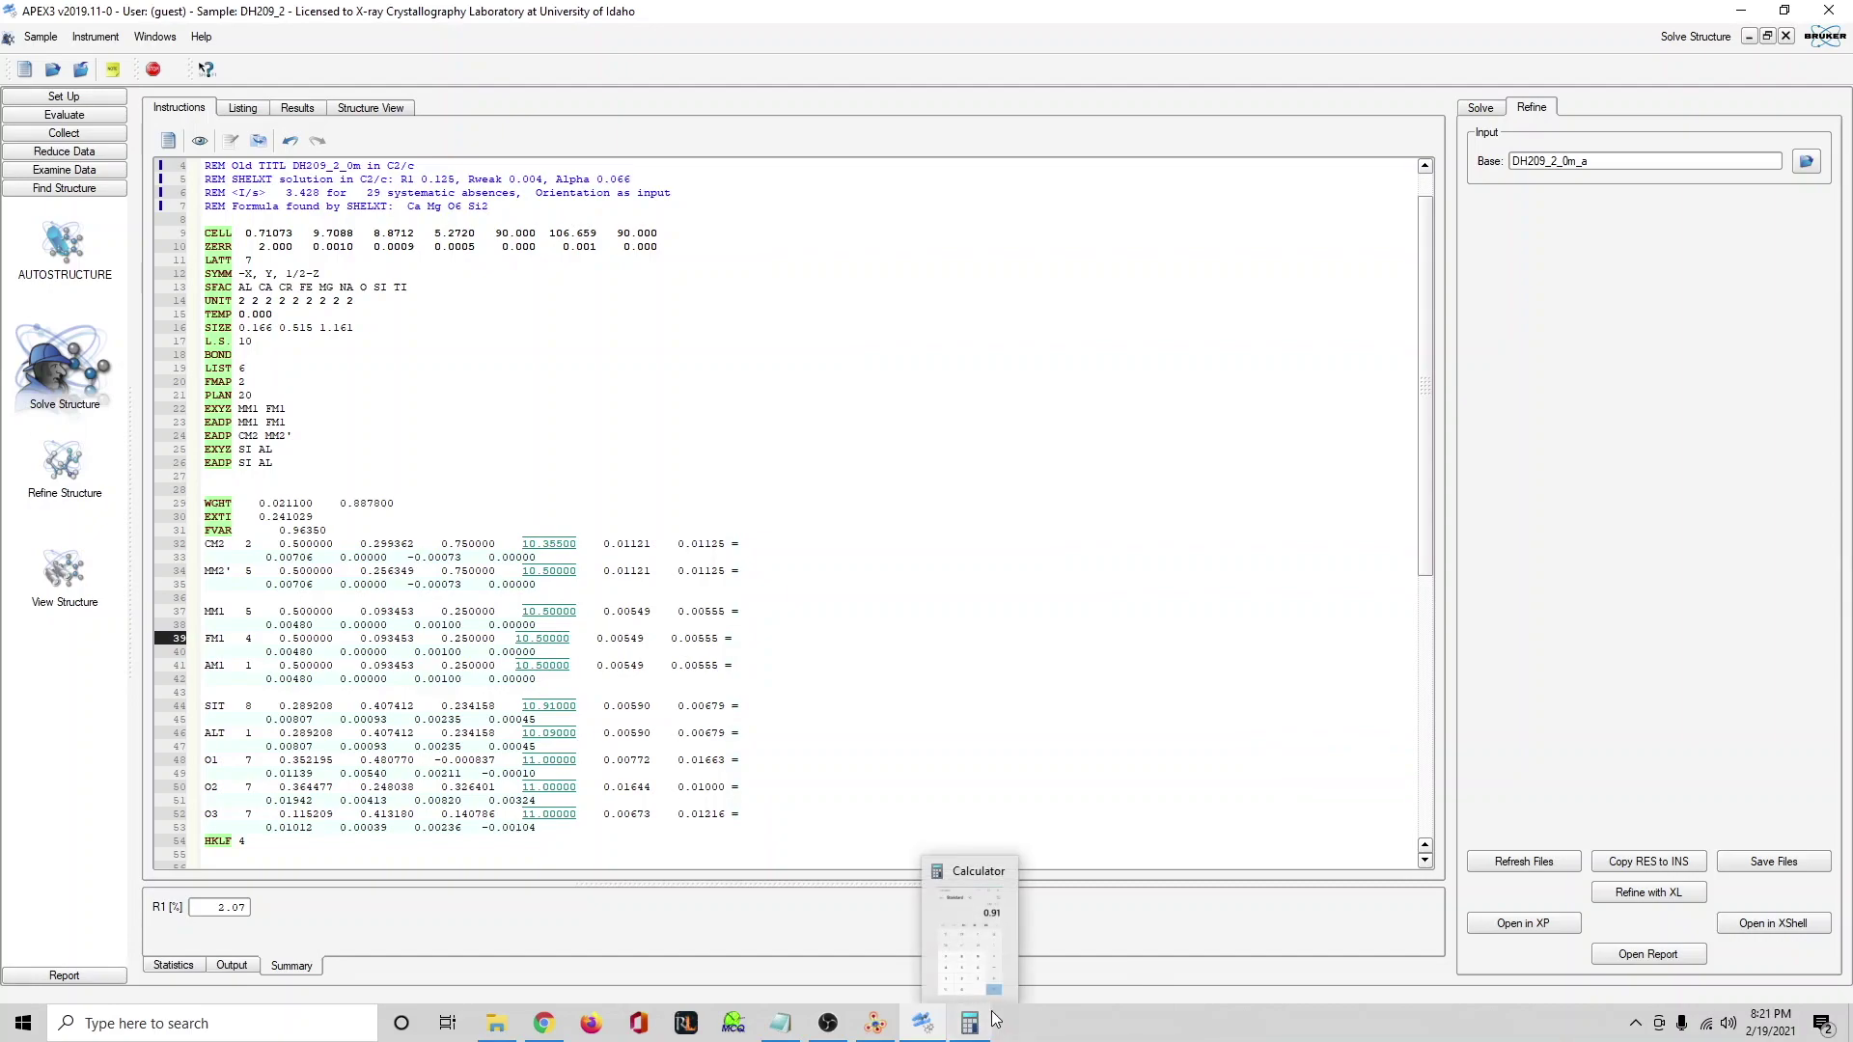
Review the M2, M1 and tetrahedral site assignments in the DH209_apfu notes in Notepad, then return to APEX3.
left_click(780, 1023)
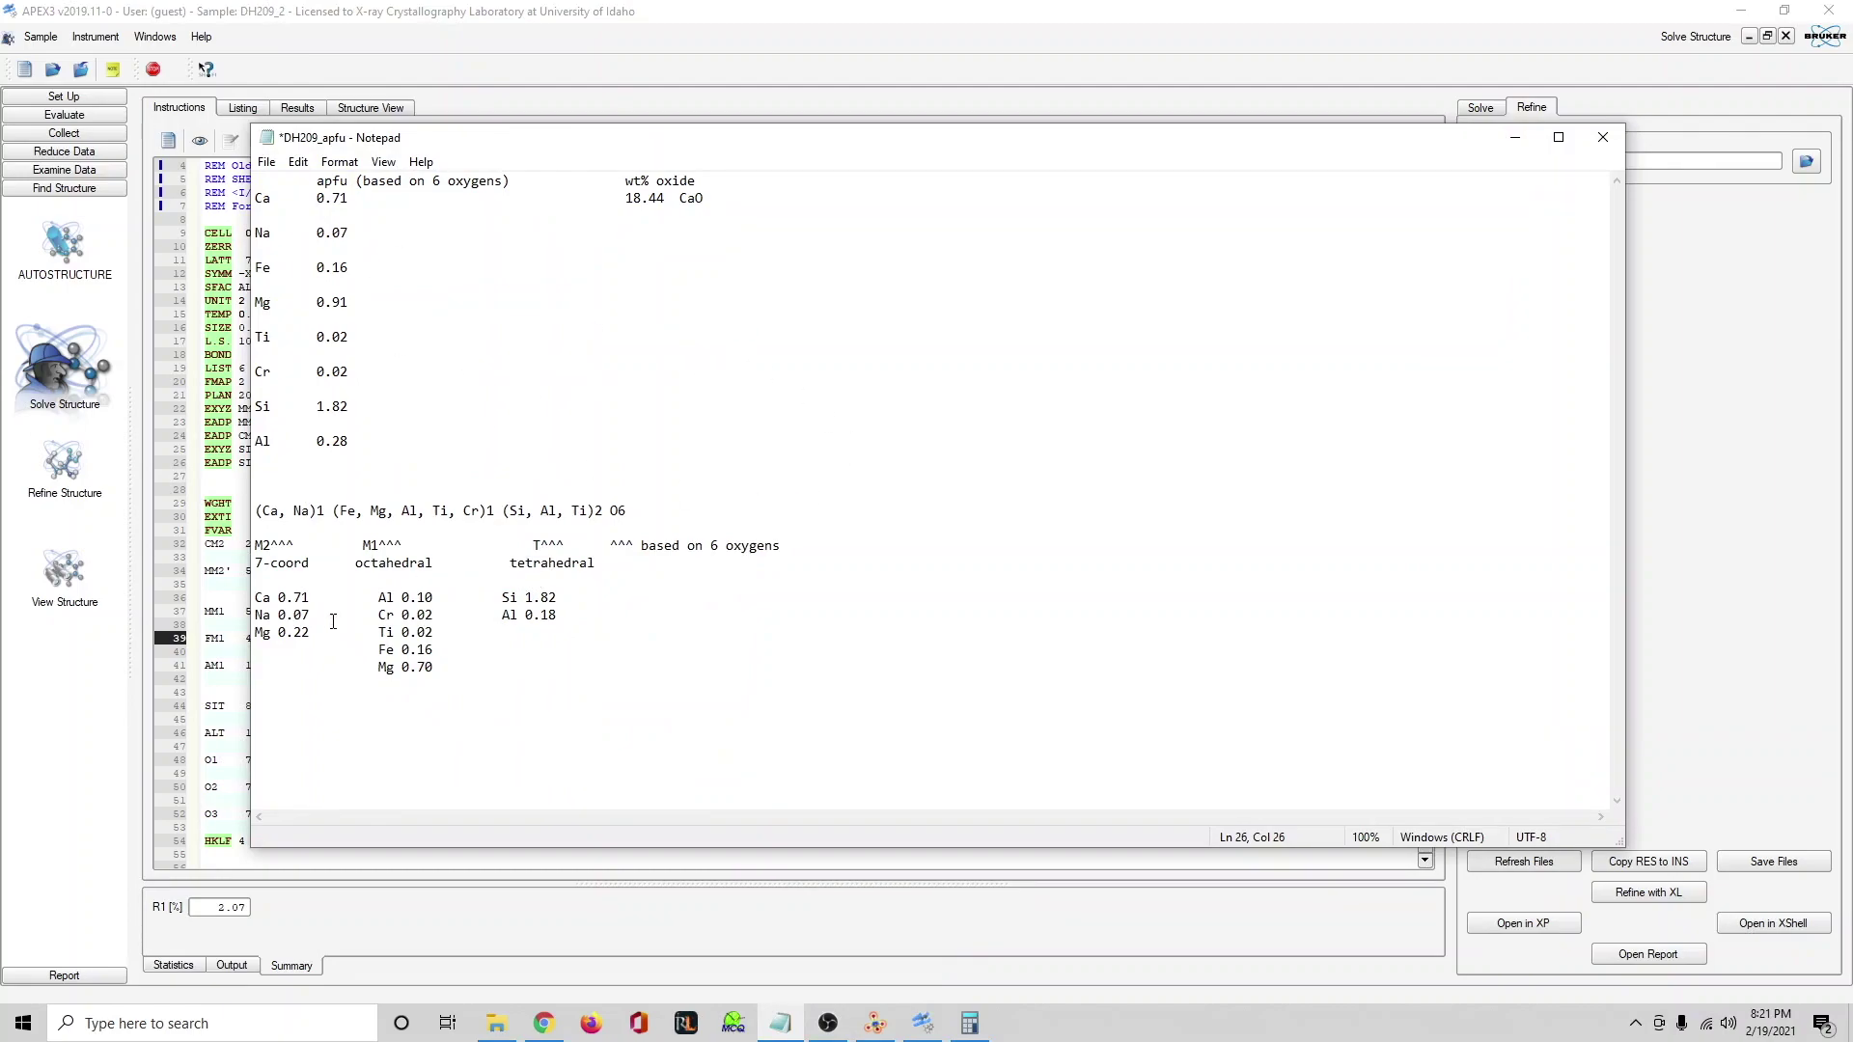
left_click_drag(319, 647, 254, 580)
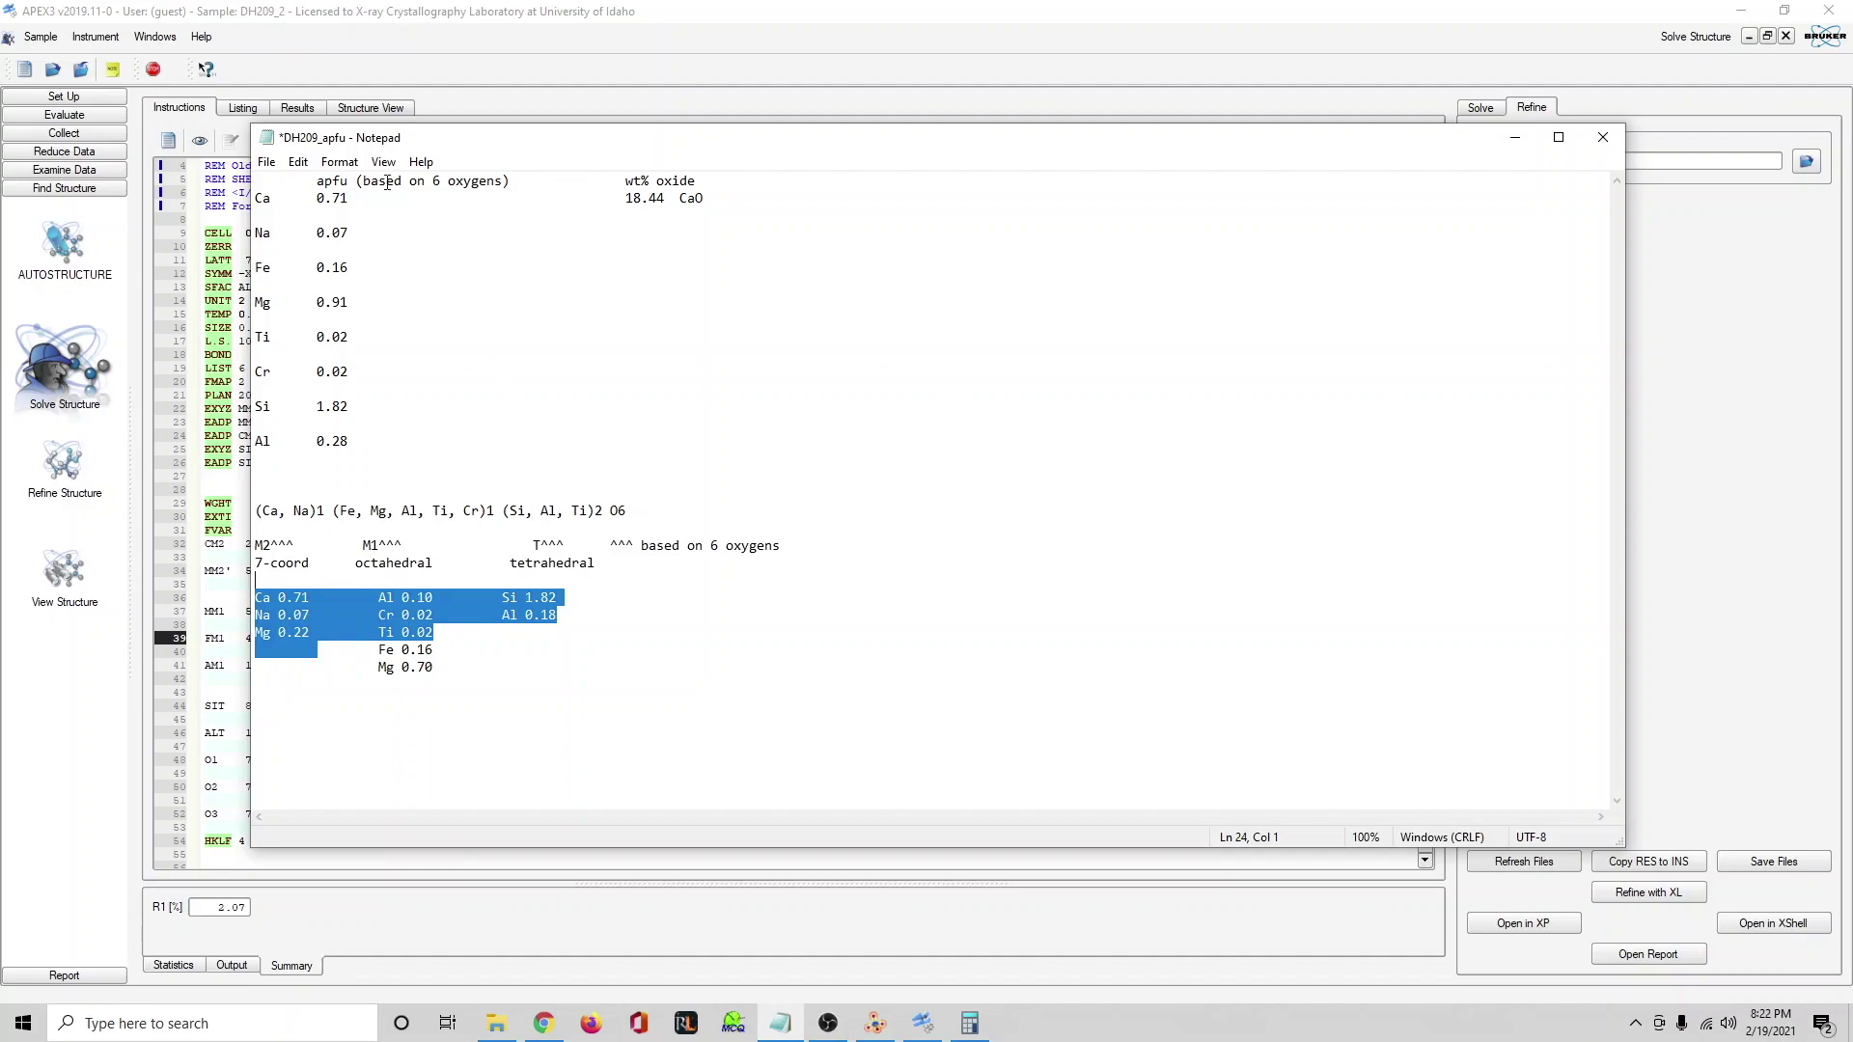
left_click(575, 590)
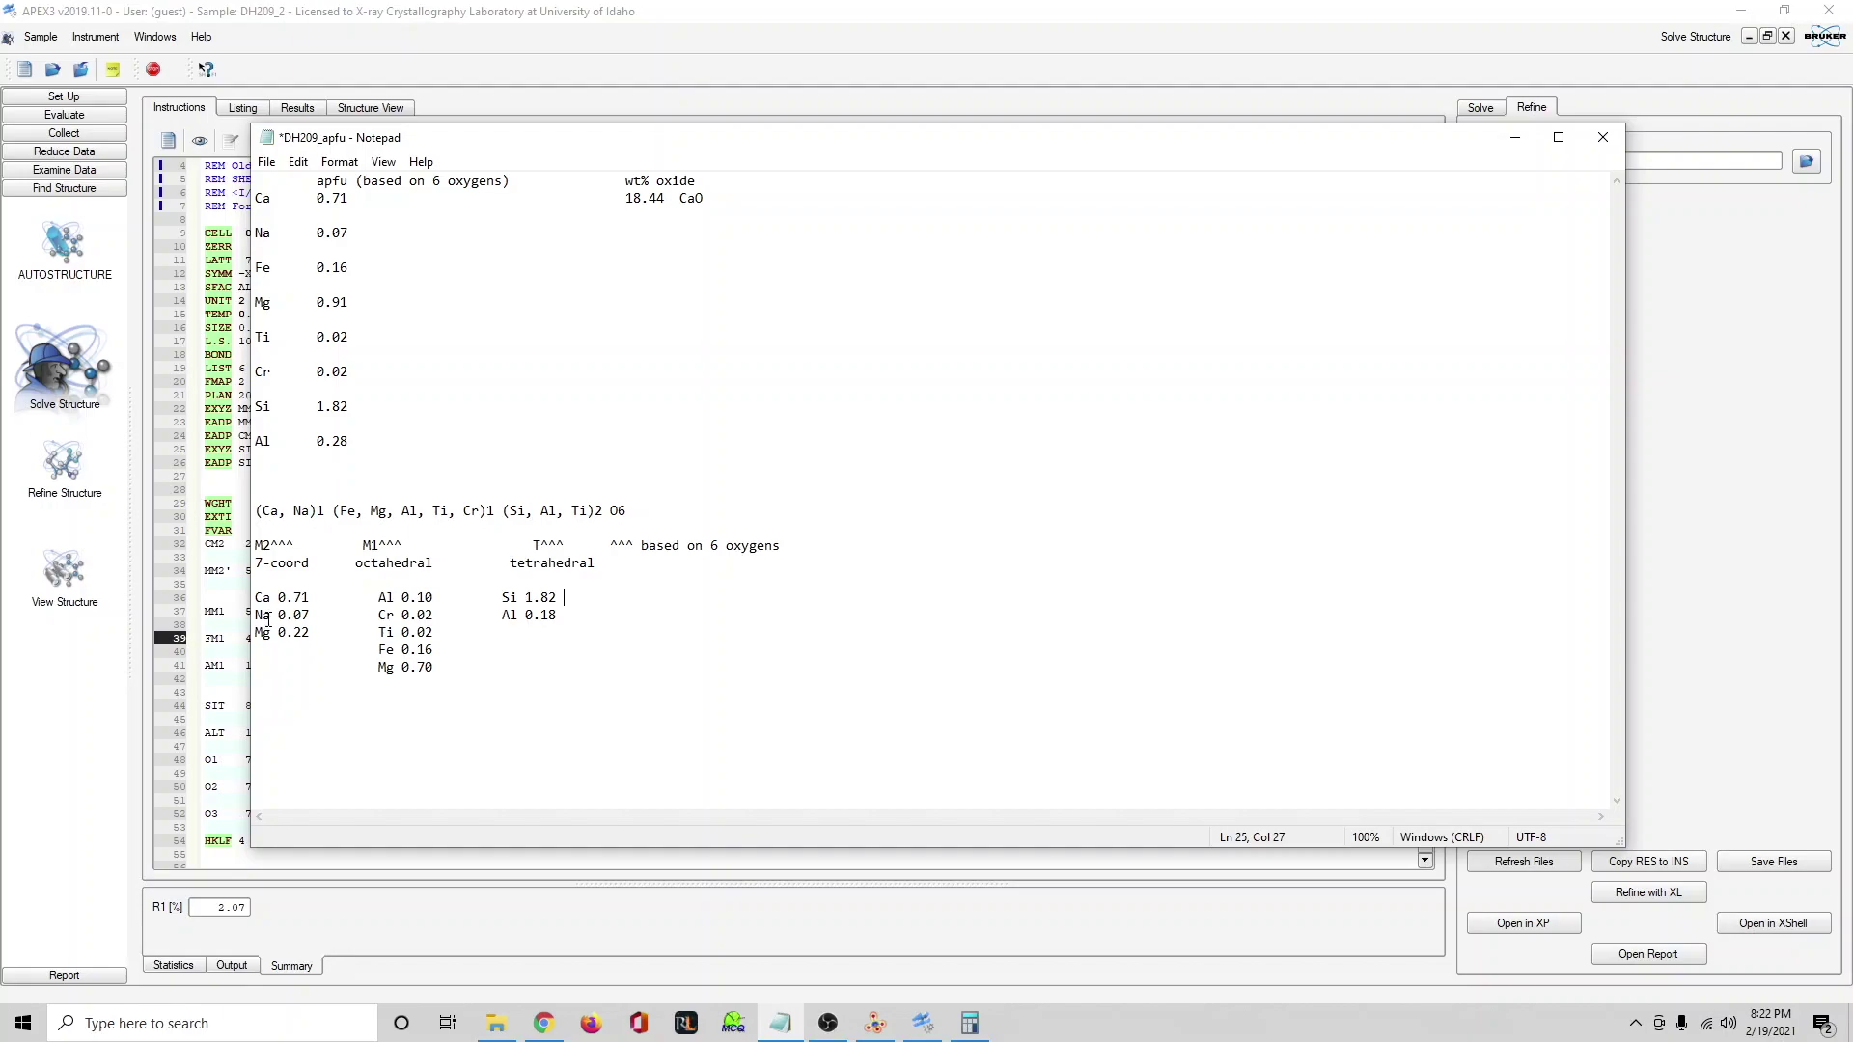
left_click_drag(256, 633, 316, 636)
left_click_drag(318, 615, 241, 603)
left_click(288, 614)
mouse_move(379, 598)
left_mouse_down()
mouse_move(425, 618)
mouse_move(444, 668)
mouse_move(382, 664)
mouse_move(378, 597)
left_mouse_up()
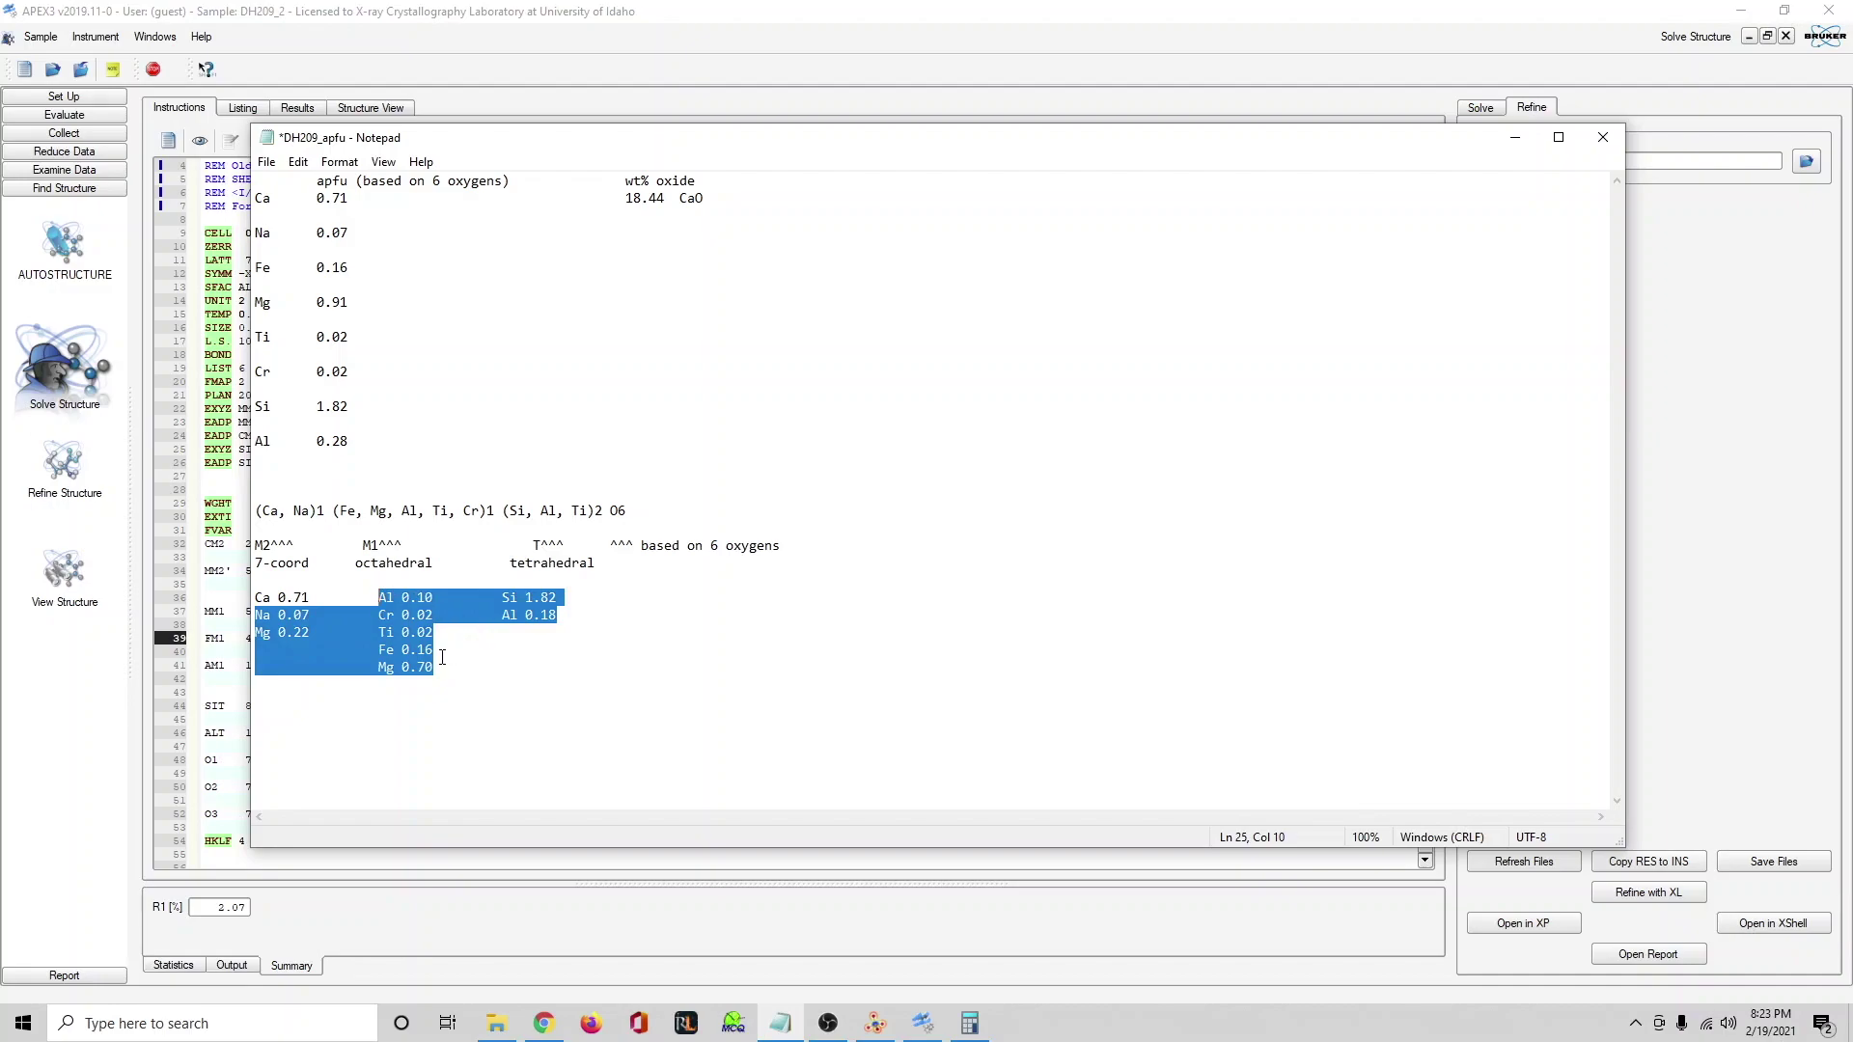
left_click_drag(436, 669, 379, 598)
left_click(440, 671)
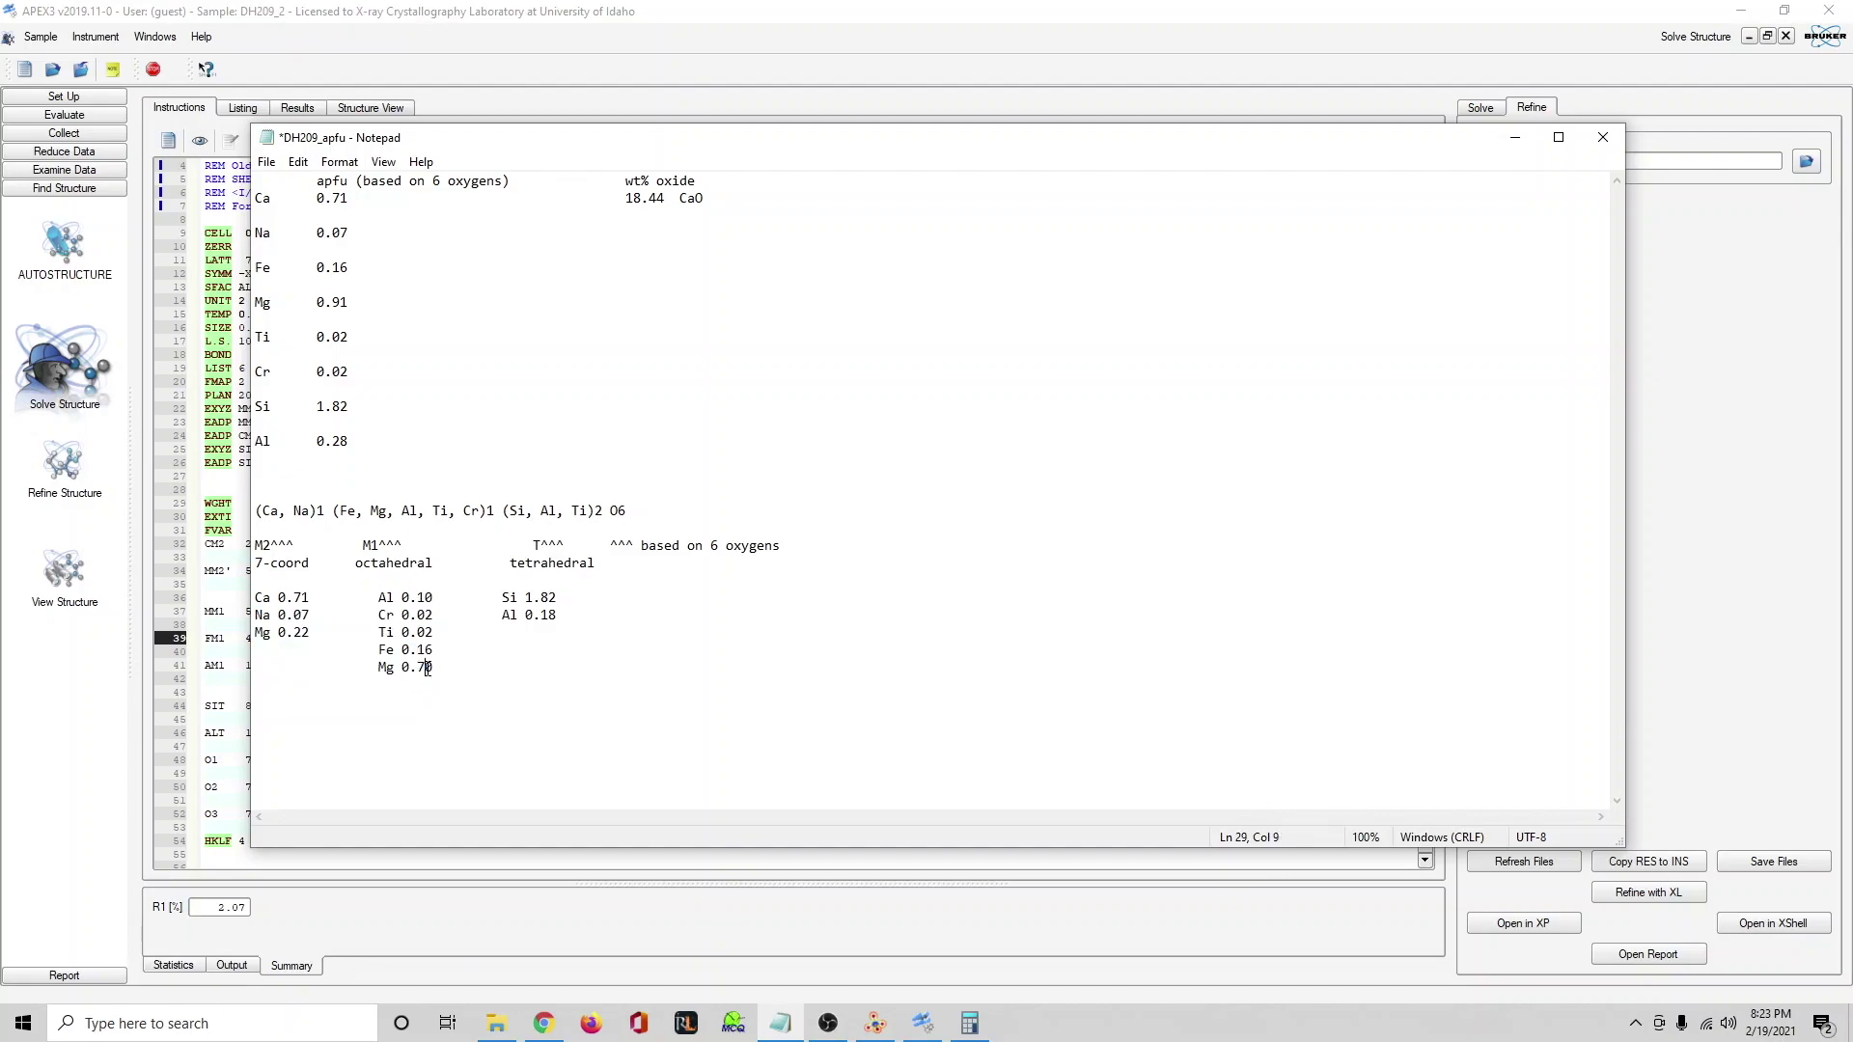
double_click(429, 669)
left_click(428, 668)
left_click_drag(562, 615, 541, 599)
left_click(704, 600)
left_click(415, 587)
left_click_drag(317, 616, 256, 593)
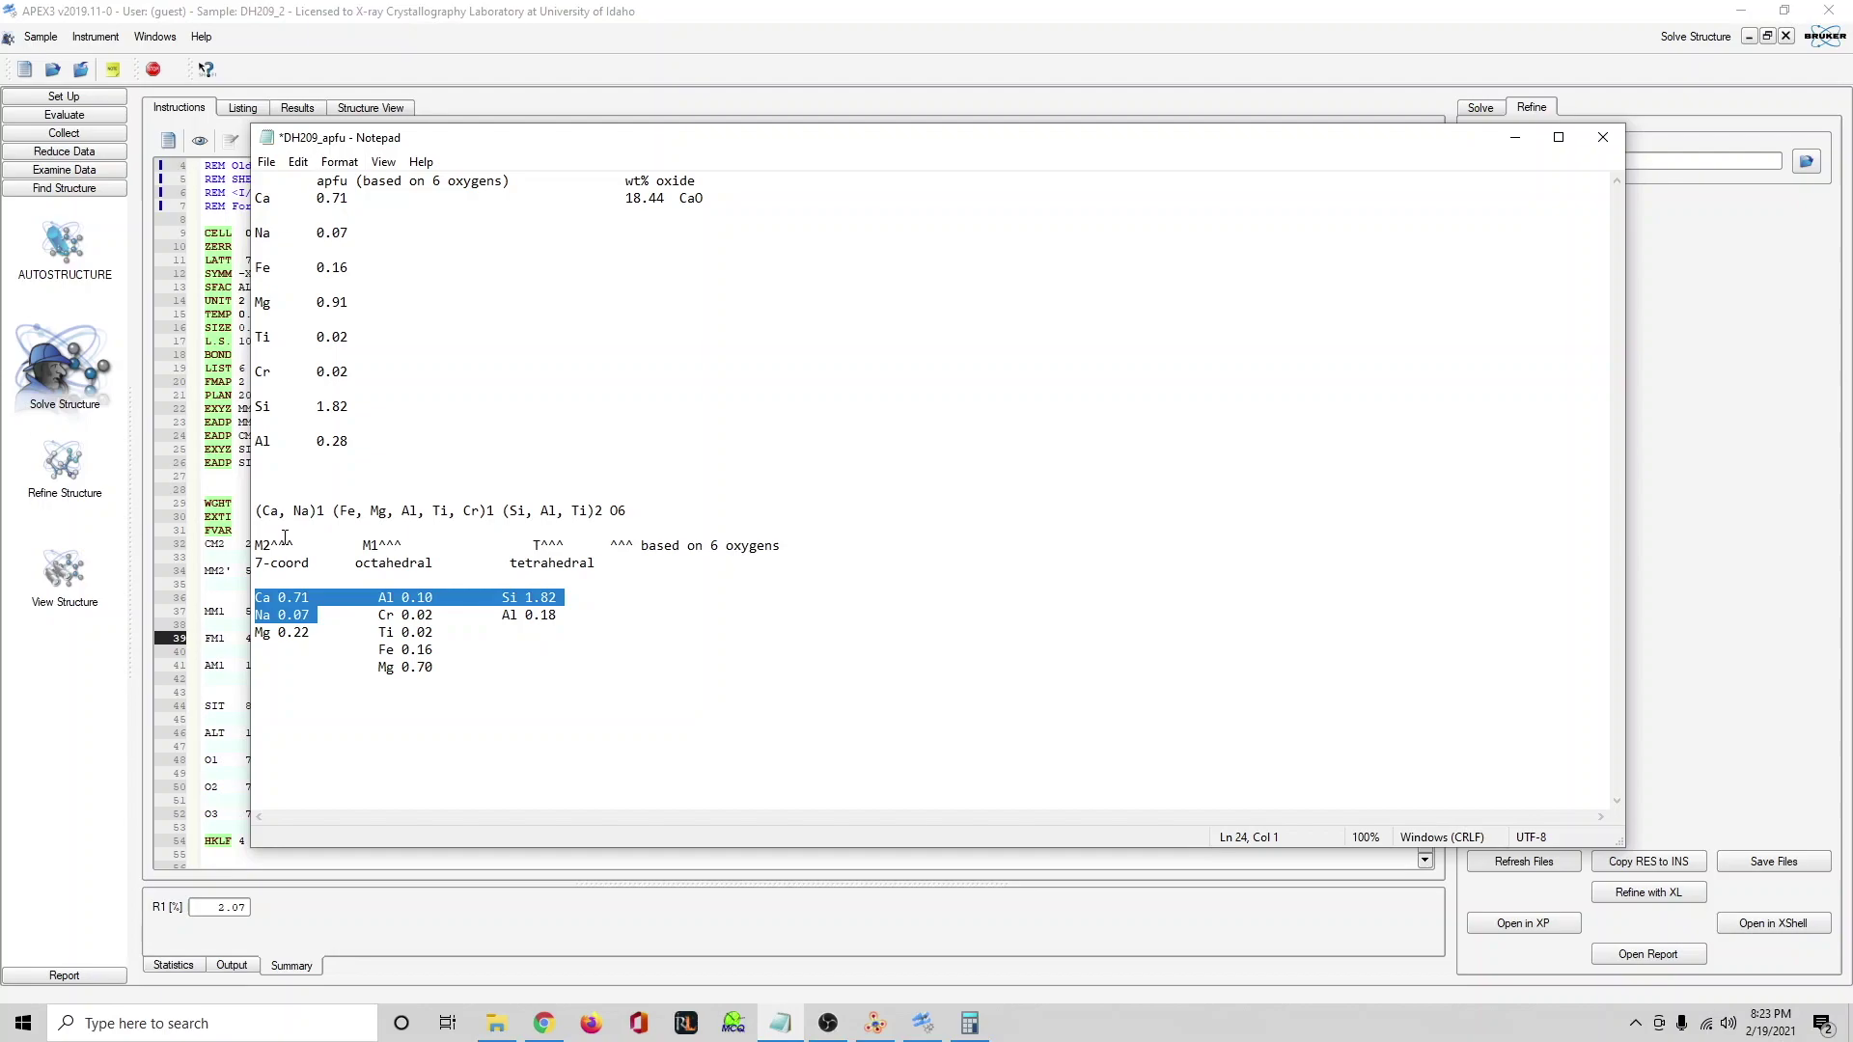
left_click(256, 551)
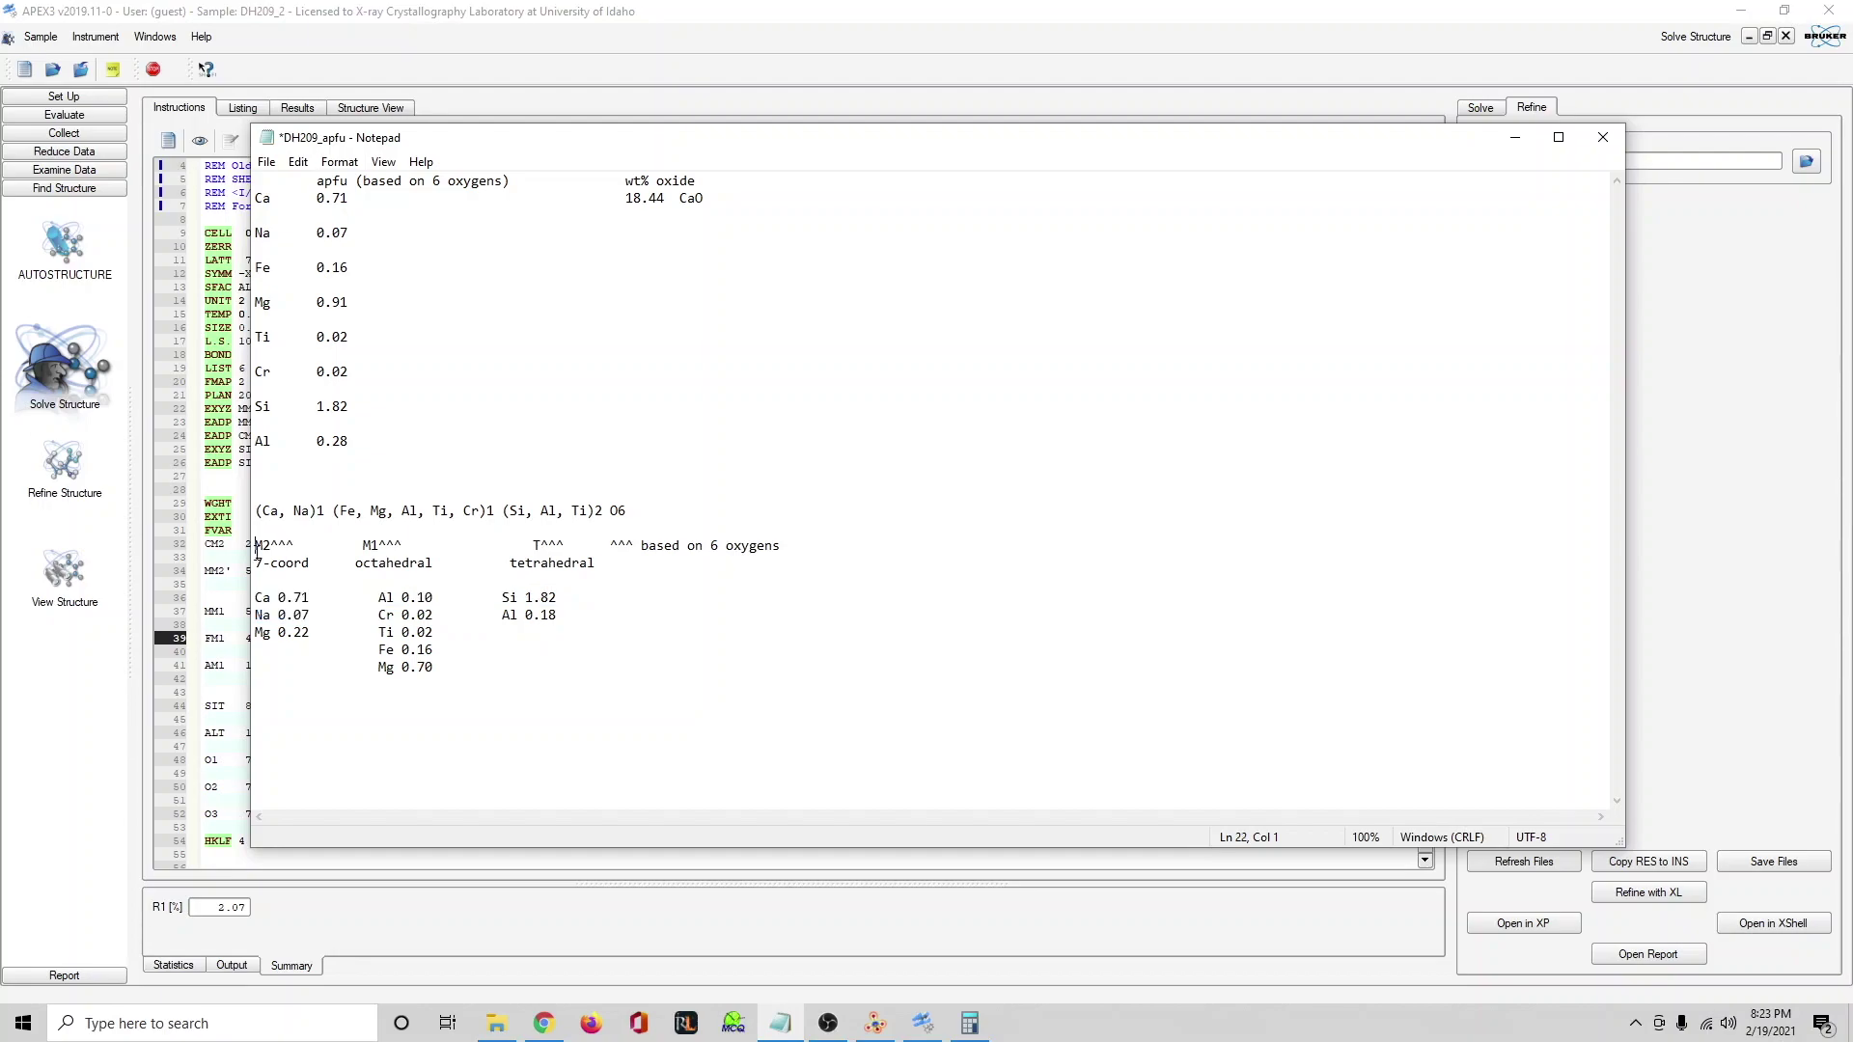
left_click(1514, 137)
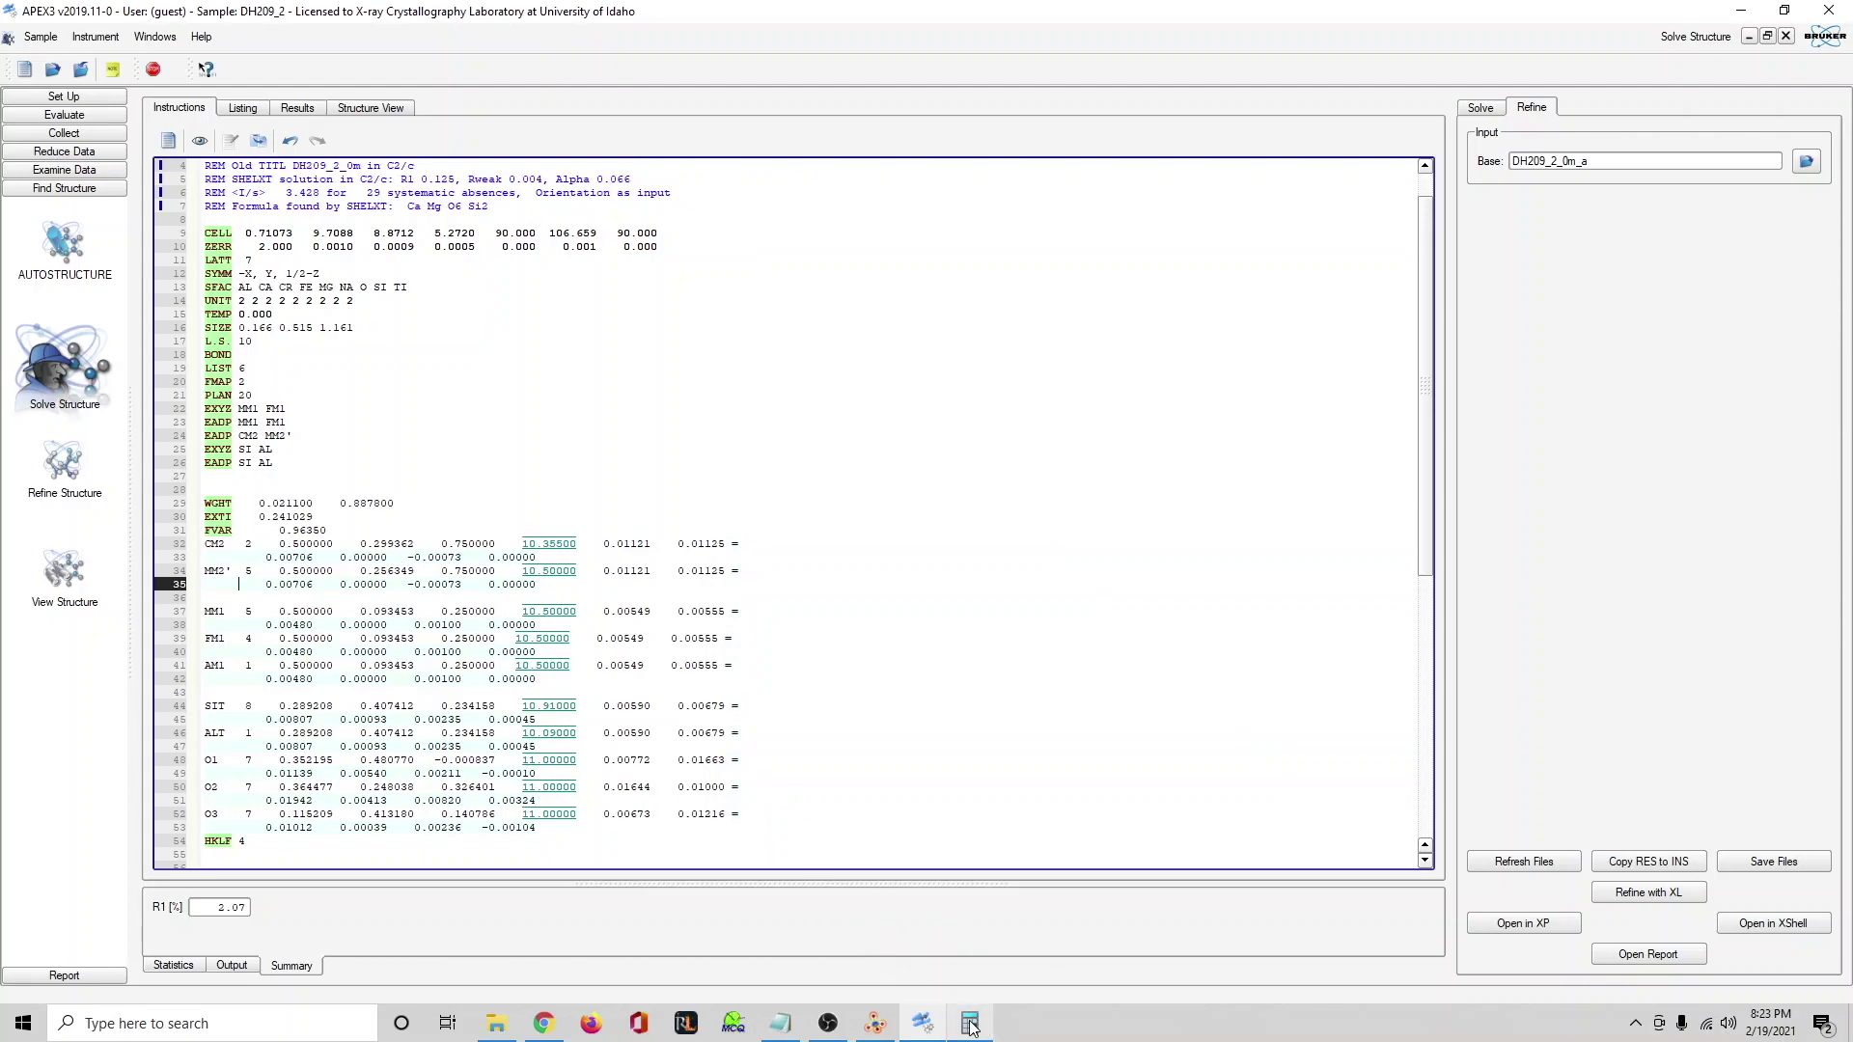
Compute 0.22 × 0.5 in Calculator for the Mg on M2 and set the MM2' occupancy to 10.11000.
left_click_drag(212, 571, 233, 573)
left_click(969, 1024)
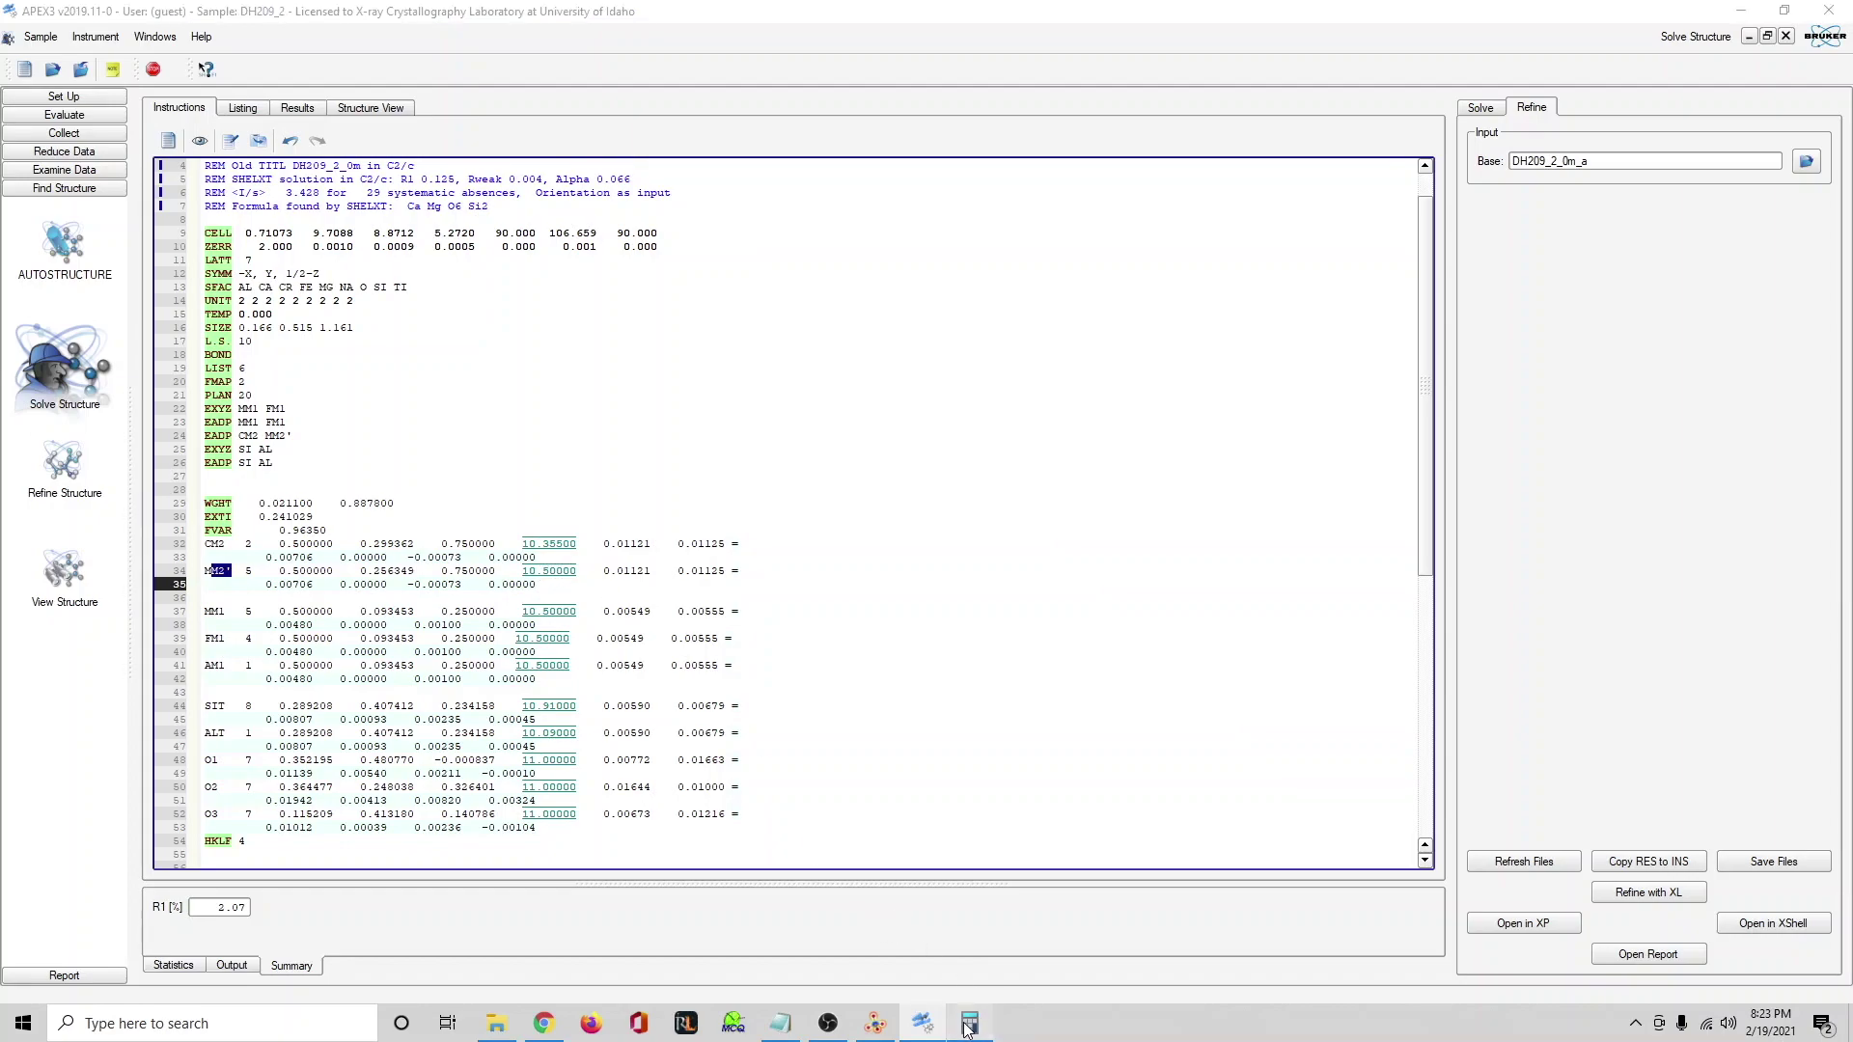
left_click(271, 282)
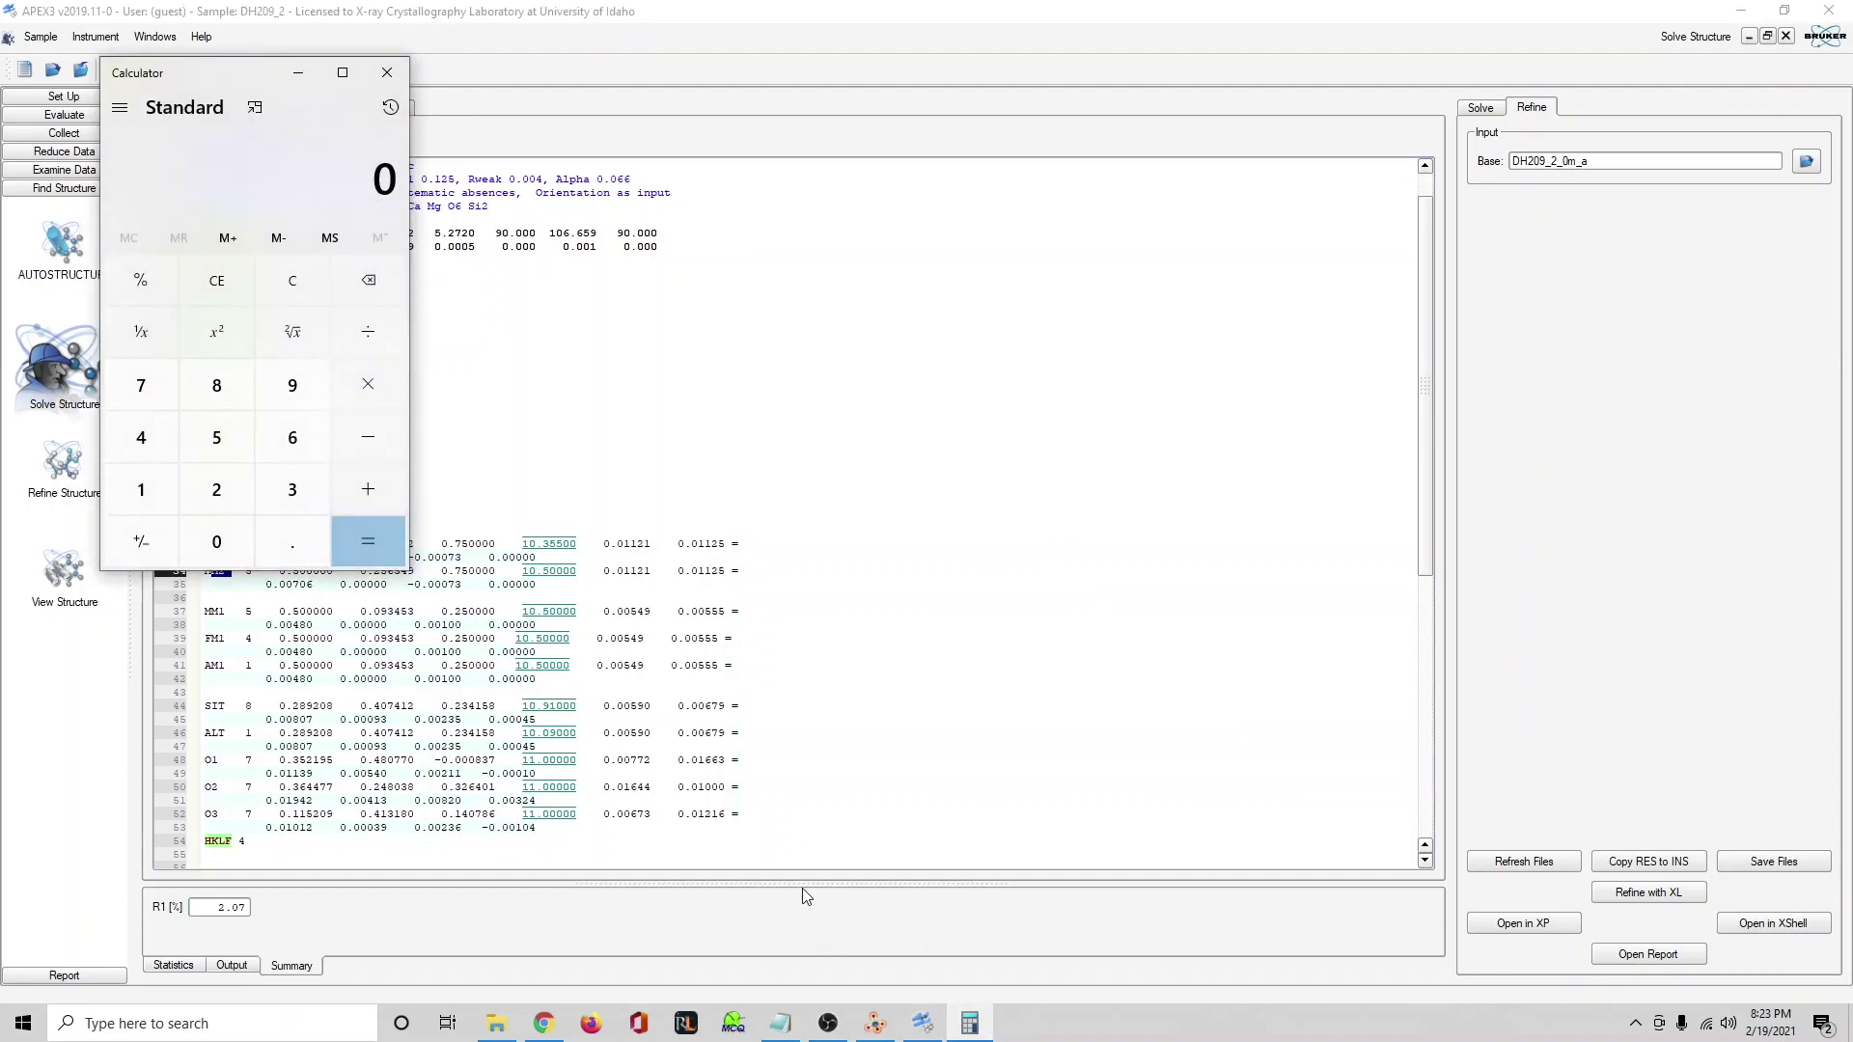
left_click(779, 1024)
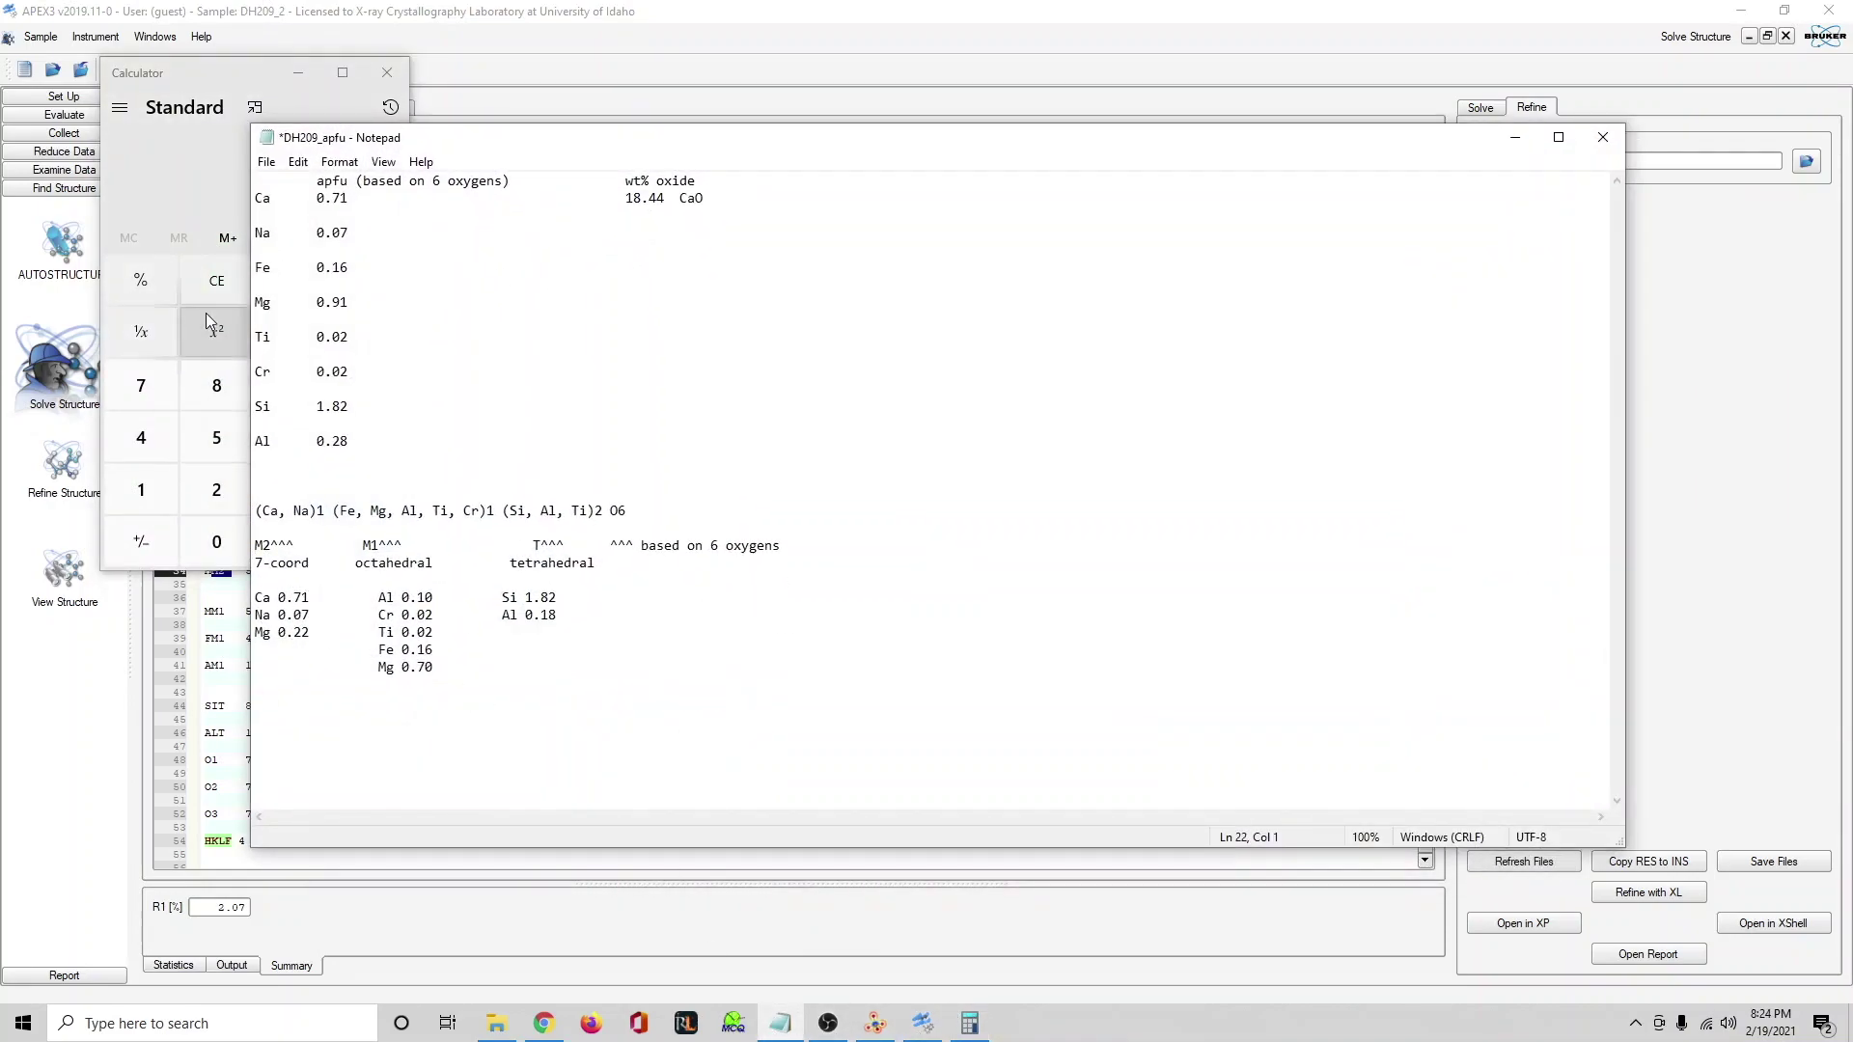
left_click(182, 160)
left_click(285, 543)
left_click(218, 495)
left_click(218, 494)
left_click(347, 397)
left_click(293, 542)
left_click(216, 437)
left_click(368, 541)
left_click(69, 699)
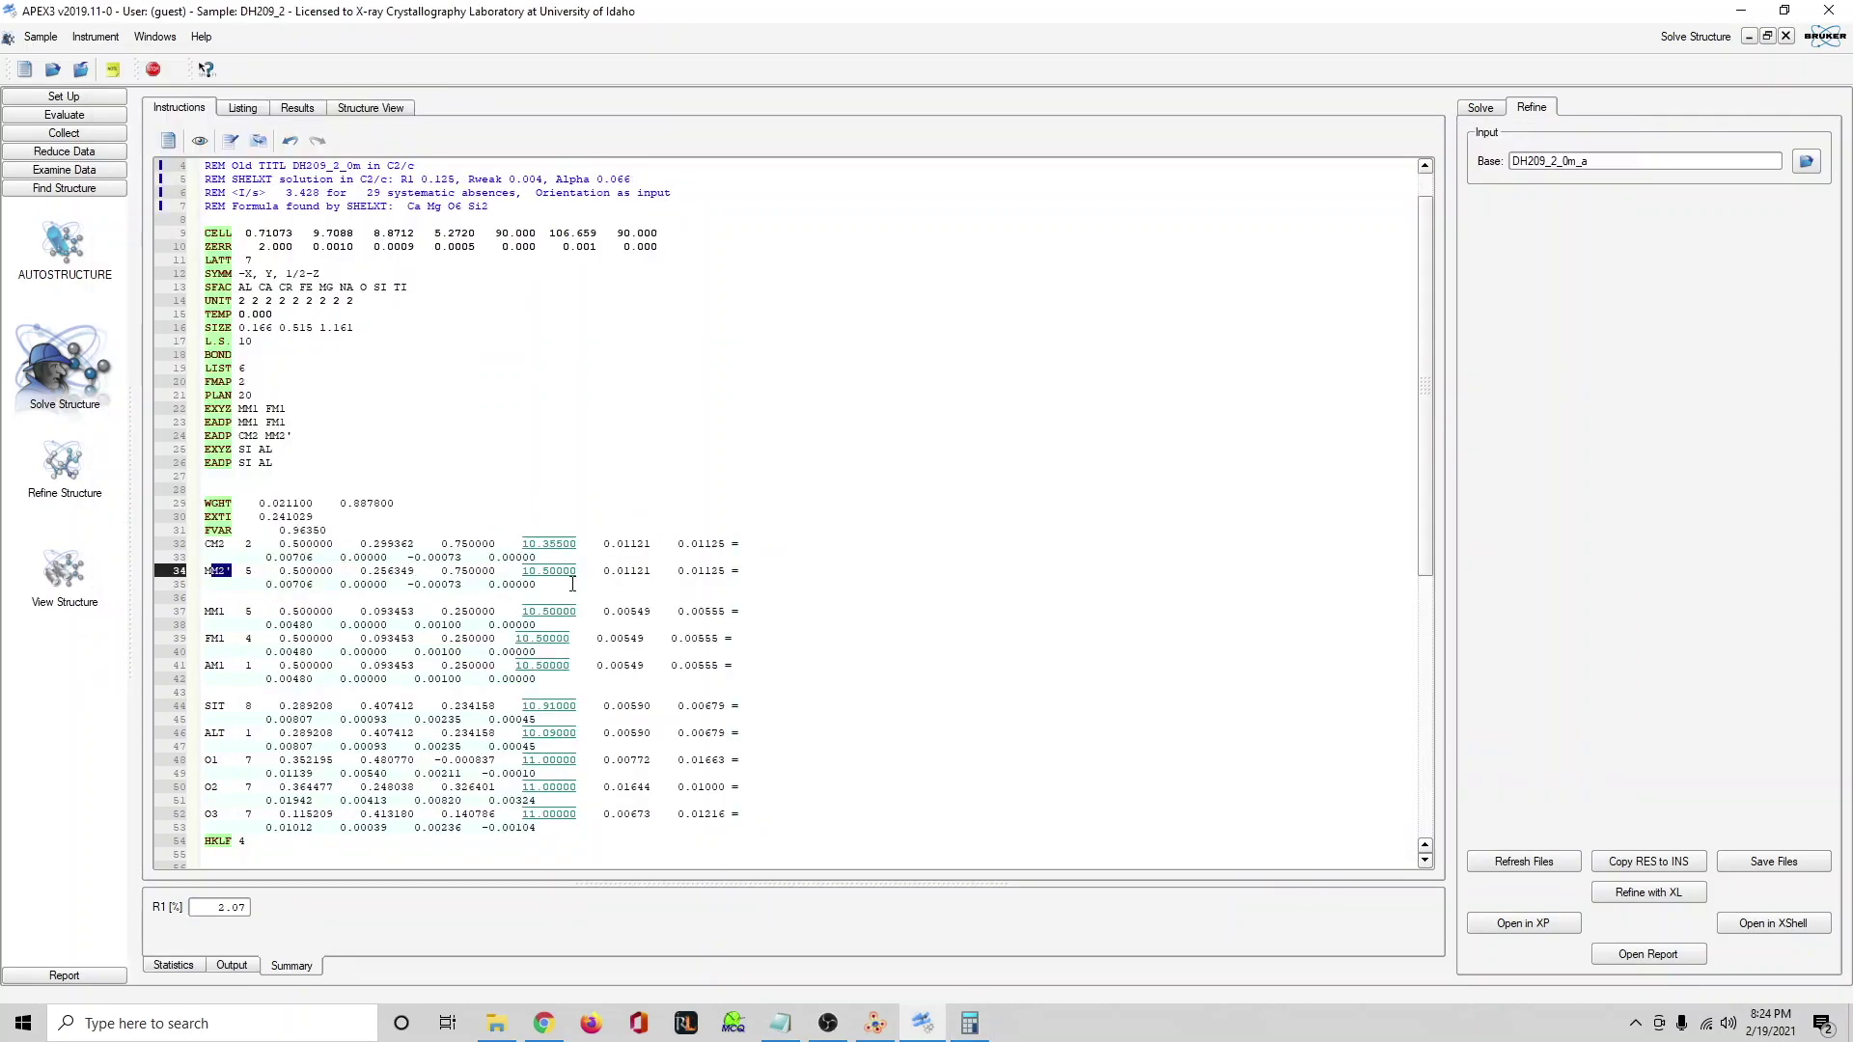
left_click_drag(542, 572, 556, 572)
type("11")
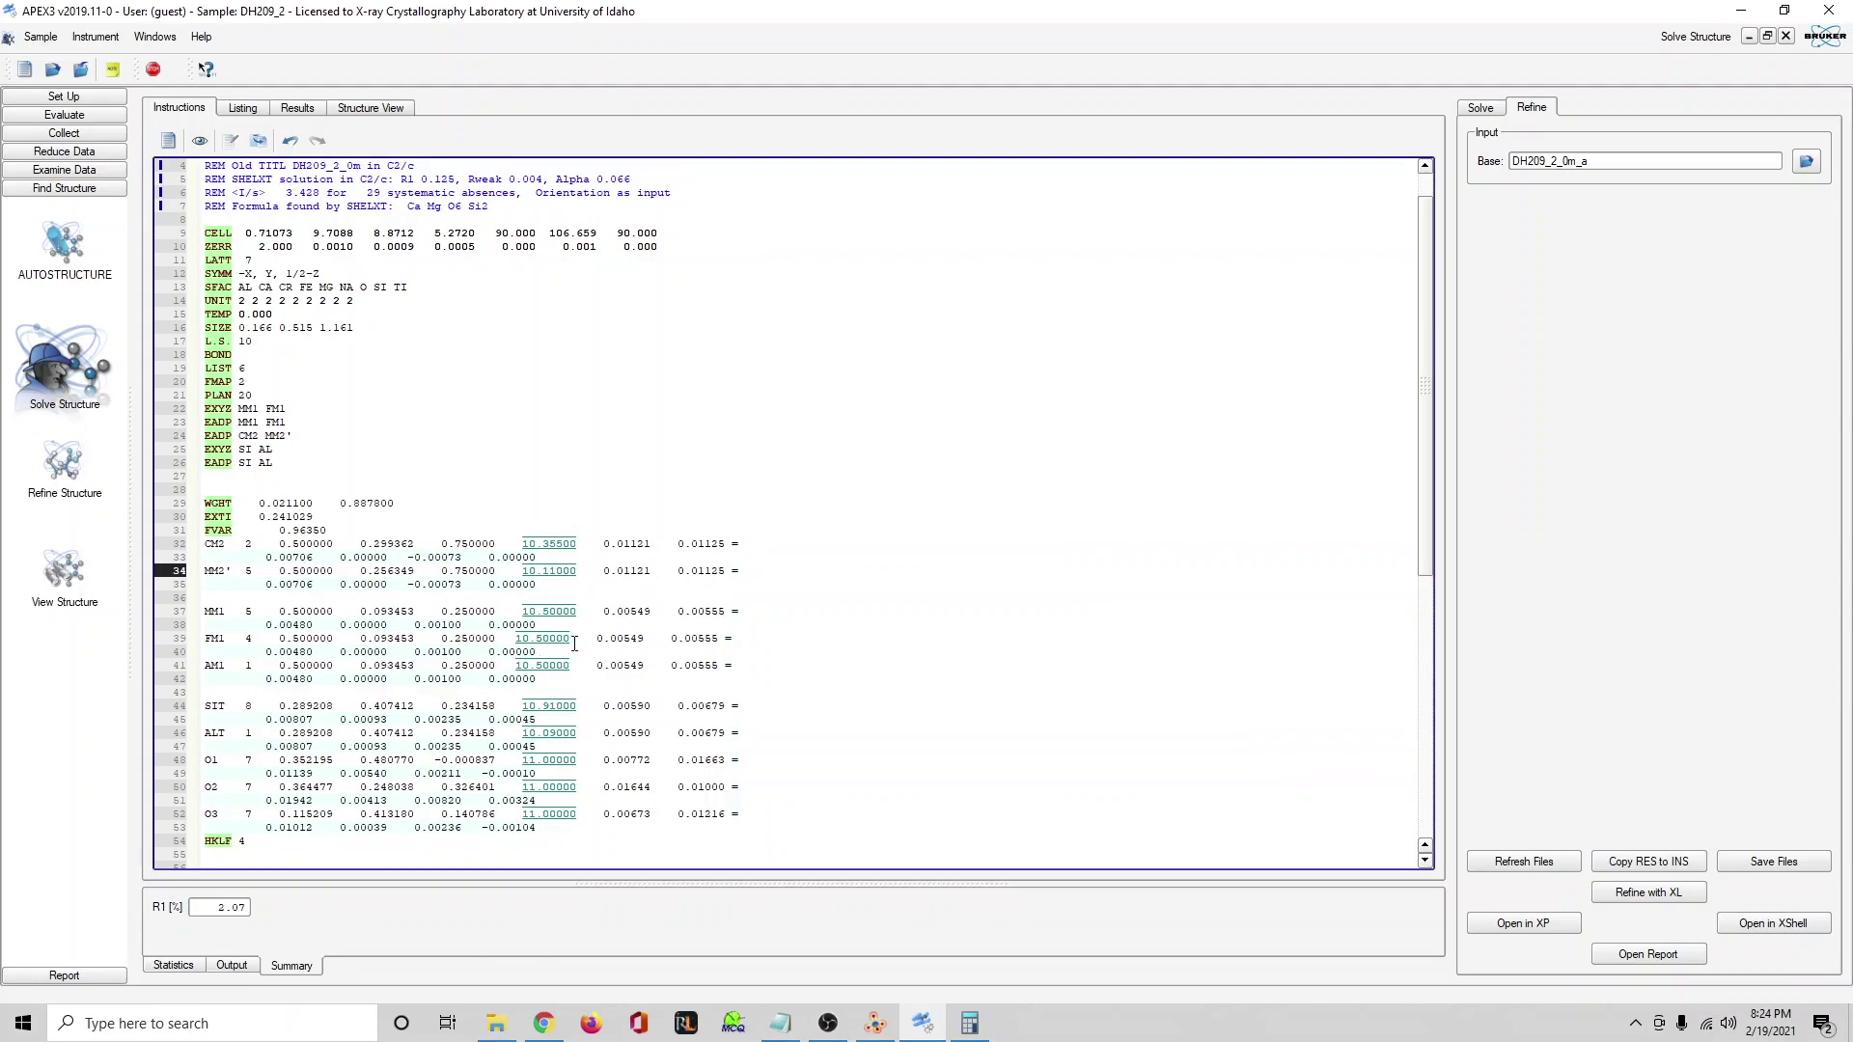
Duplicate the two-line CM2 atom entry directly below the original, above MM2'.
left_click(562, 557)
key("Return")
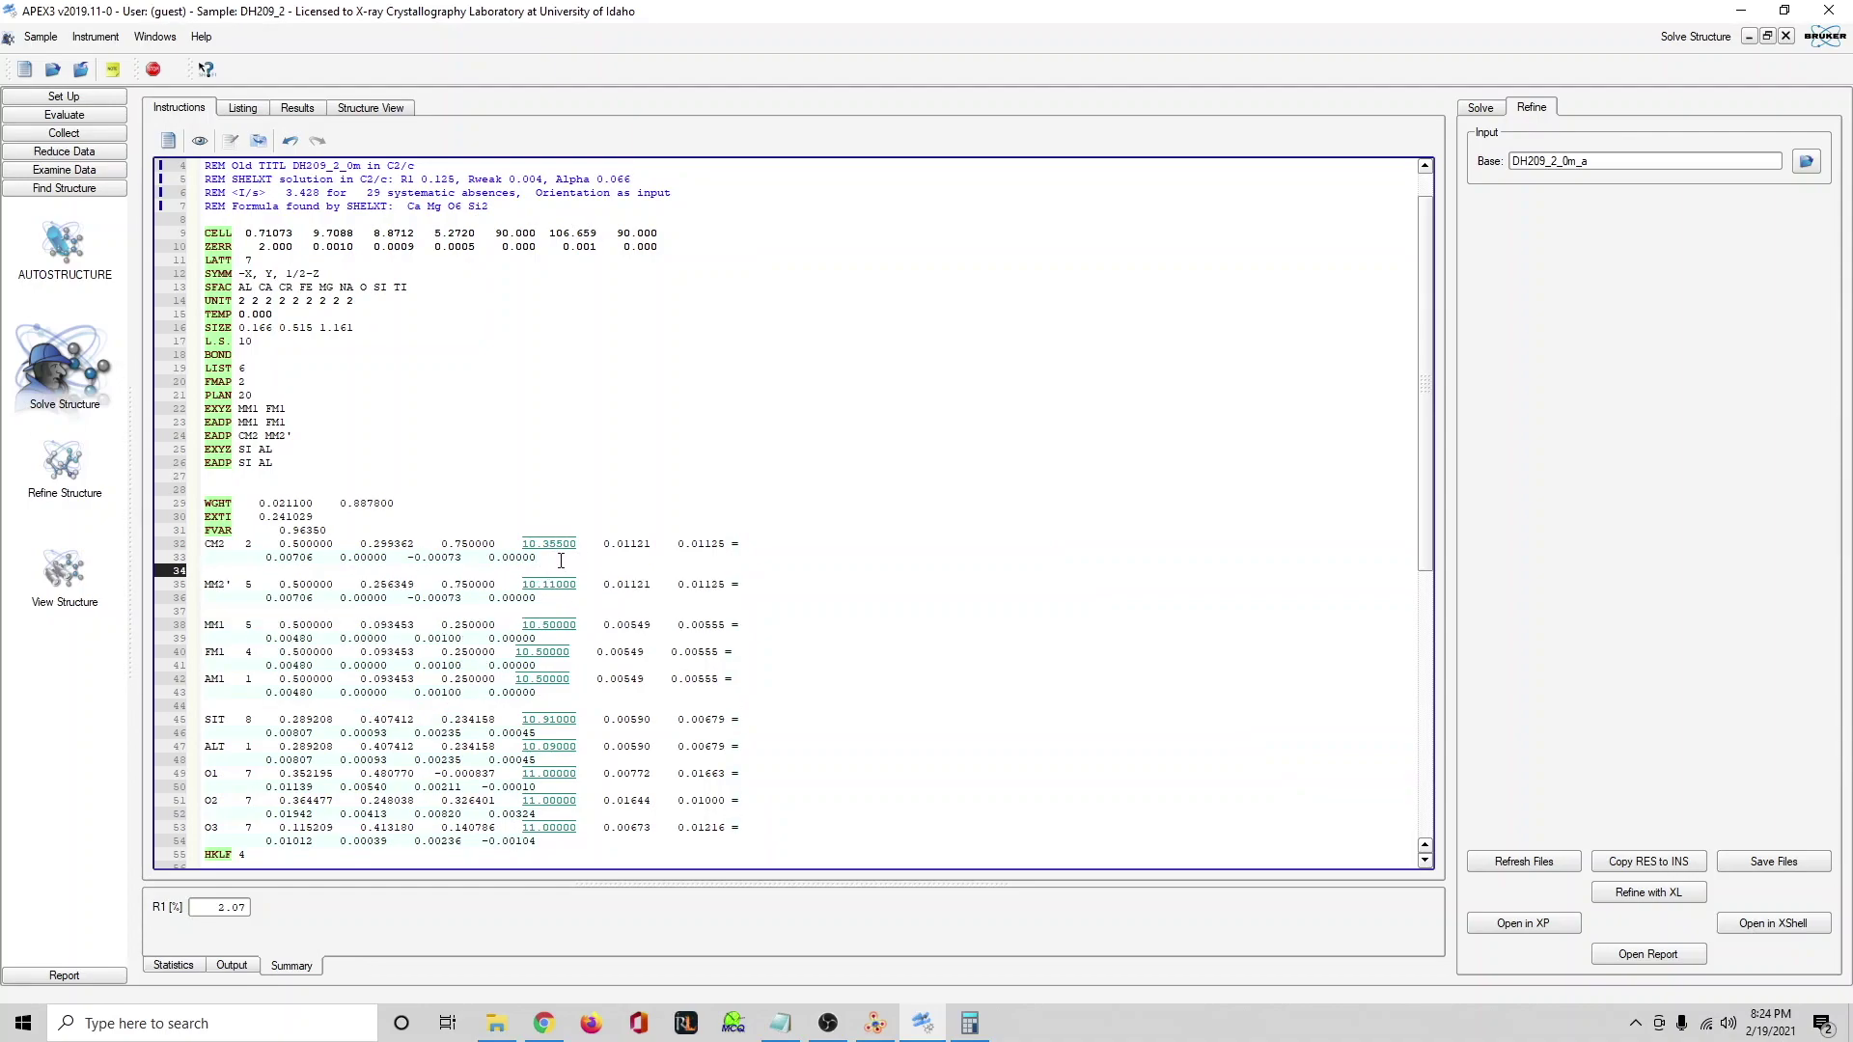
left_click_drag(546, 557, 168, 550)
key("ctrl+c")
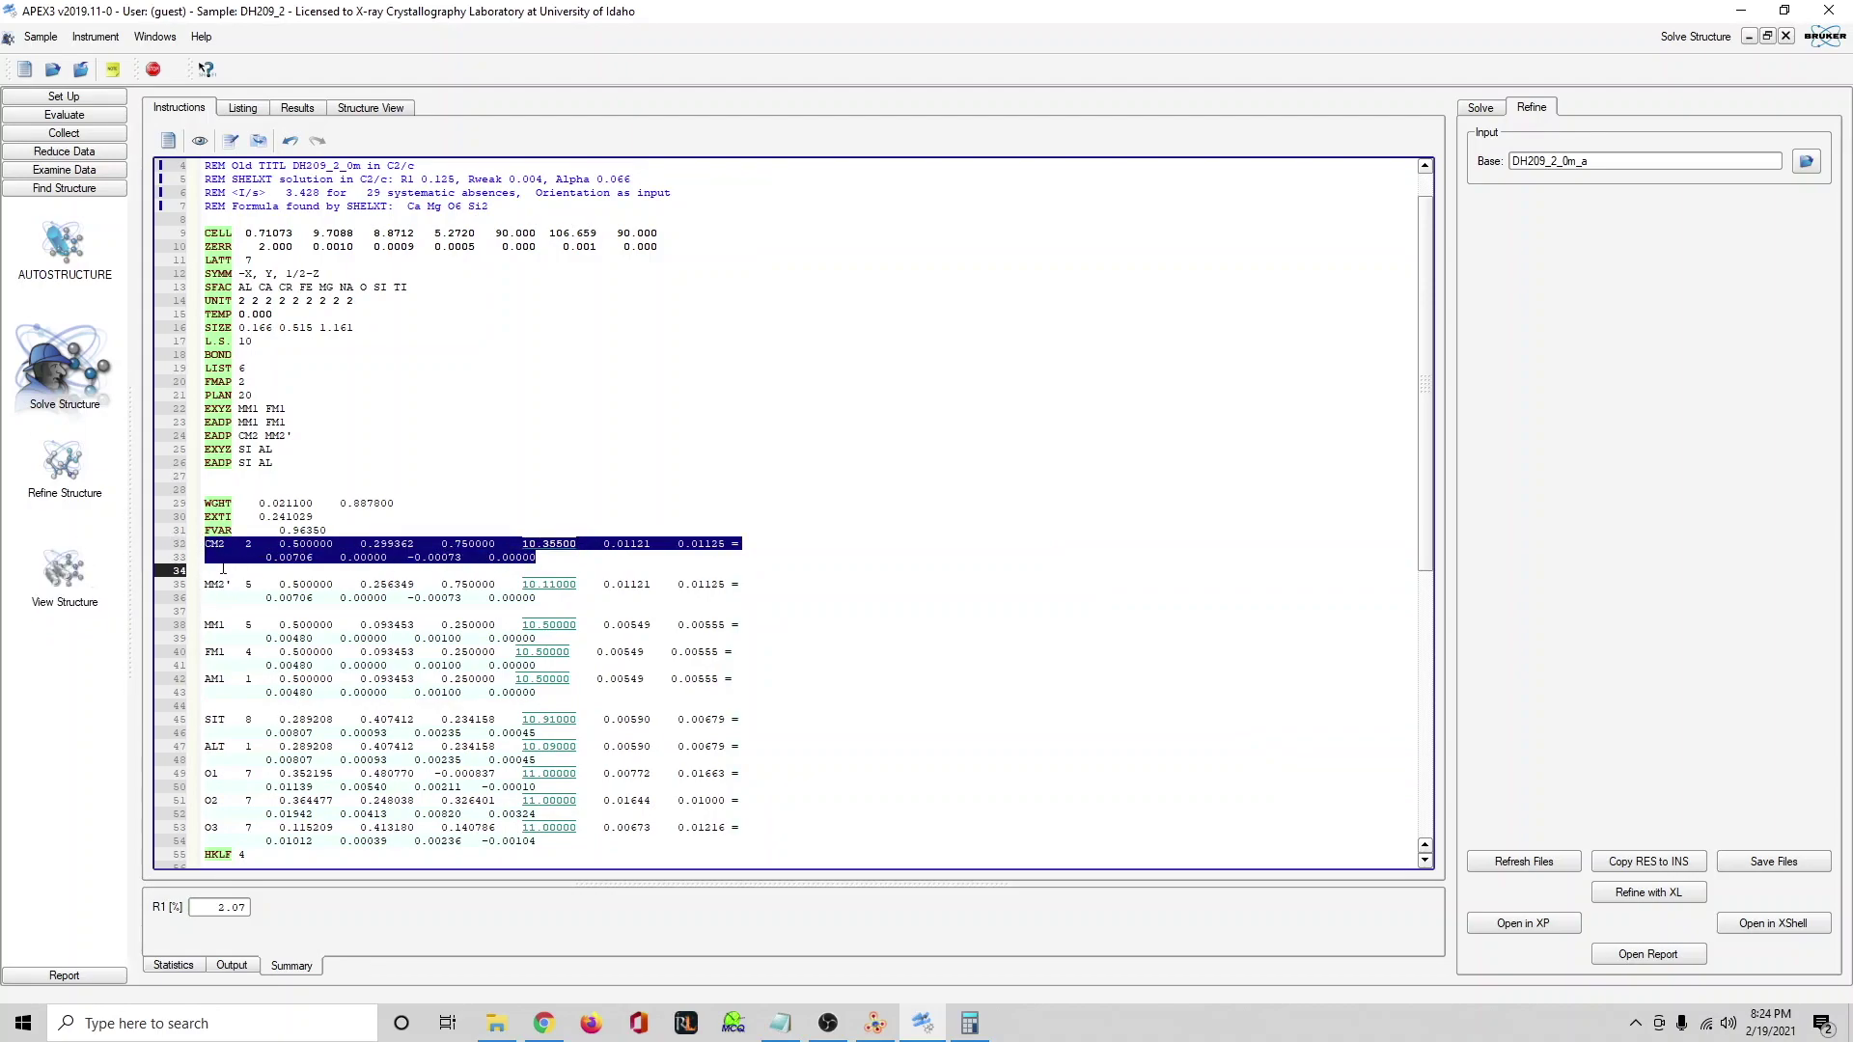
left_click(231, 572)
key("ctrl+v")
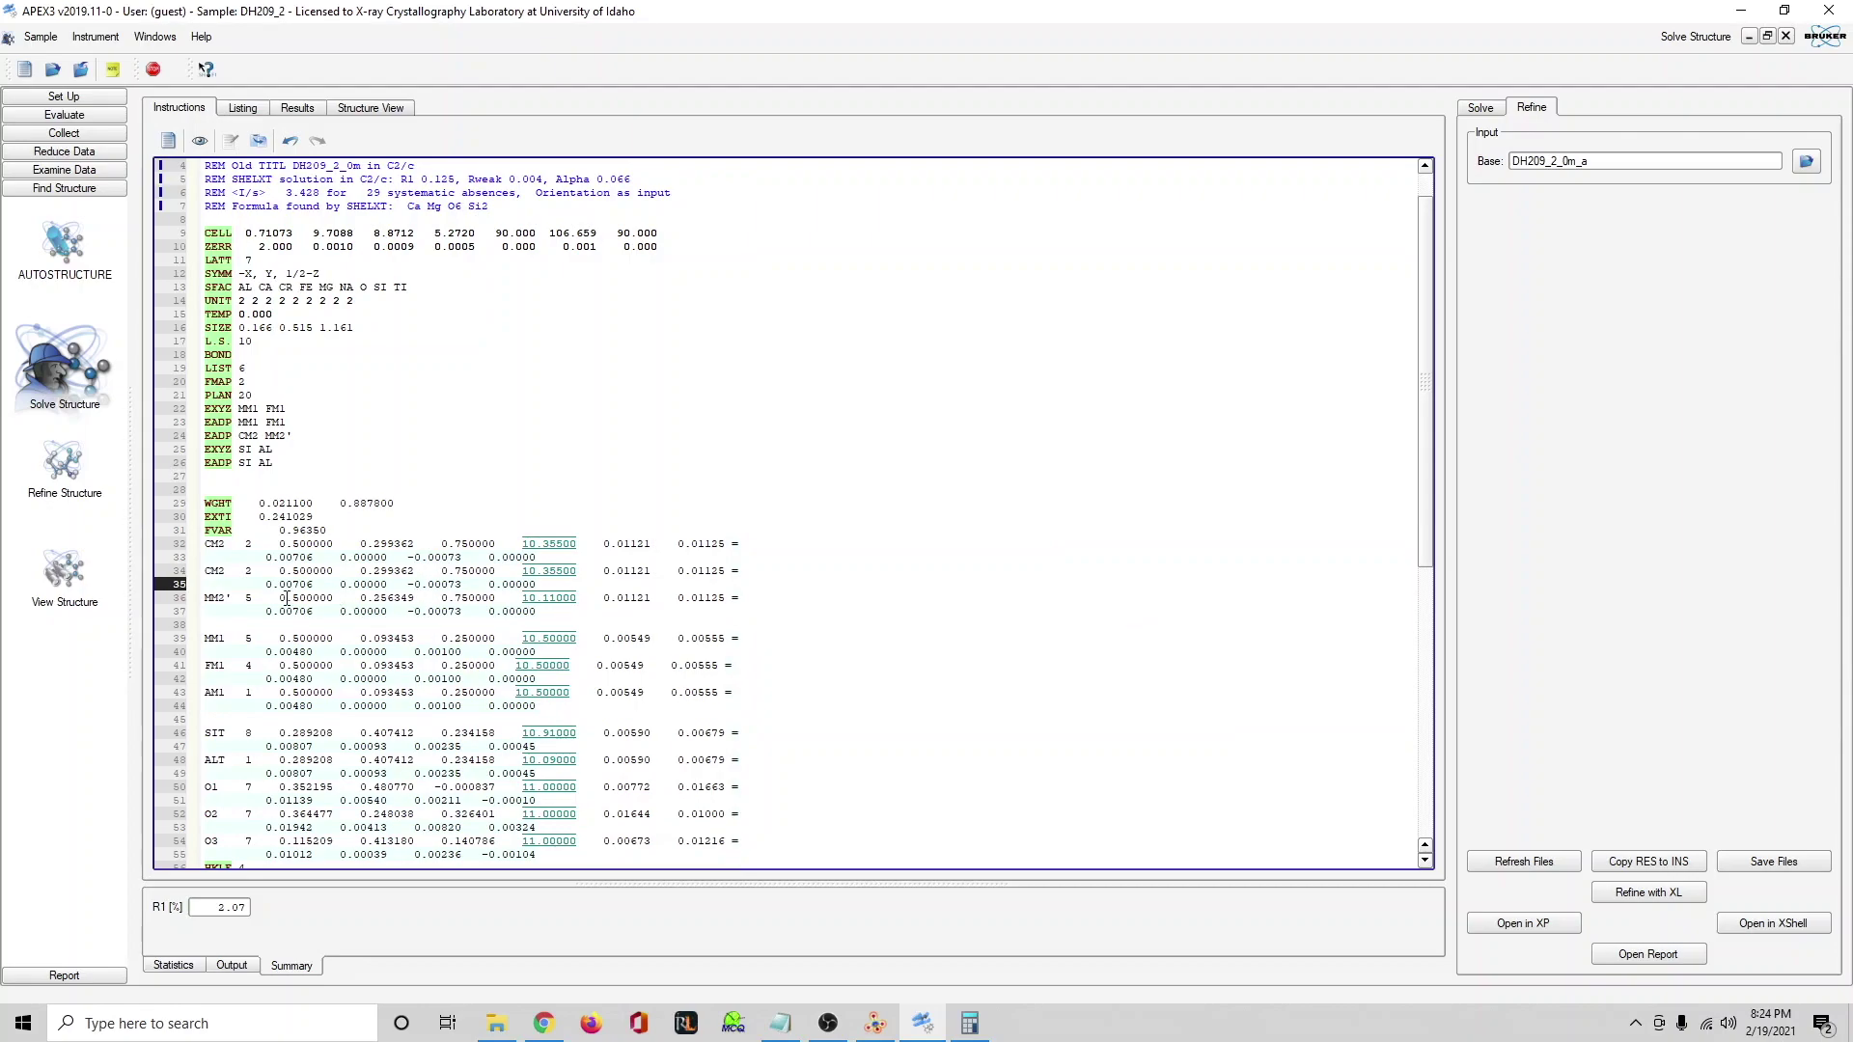
left_click_drag(293, 597, 502, 598)
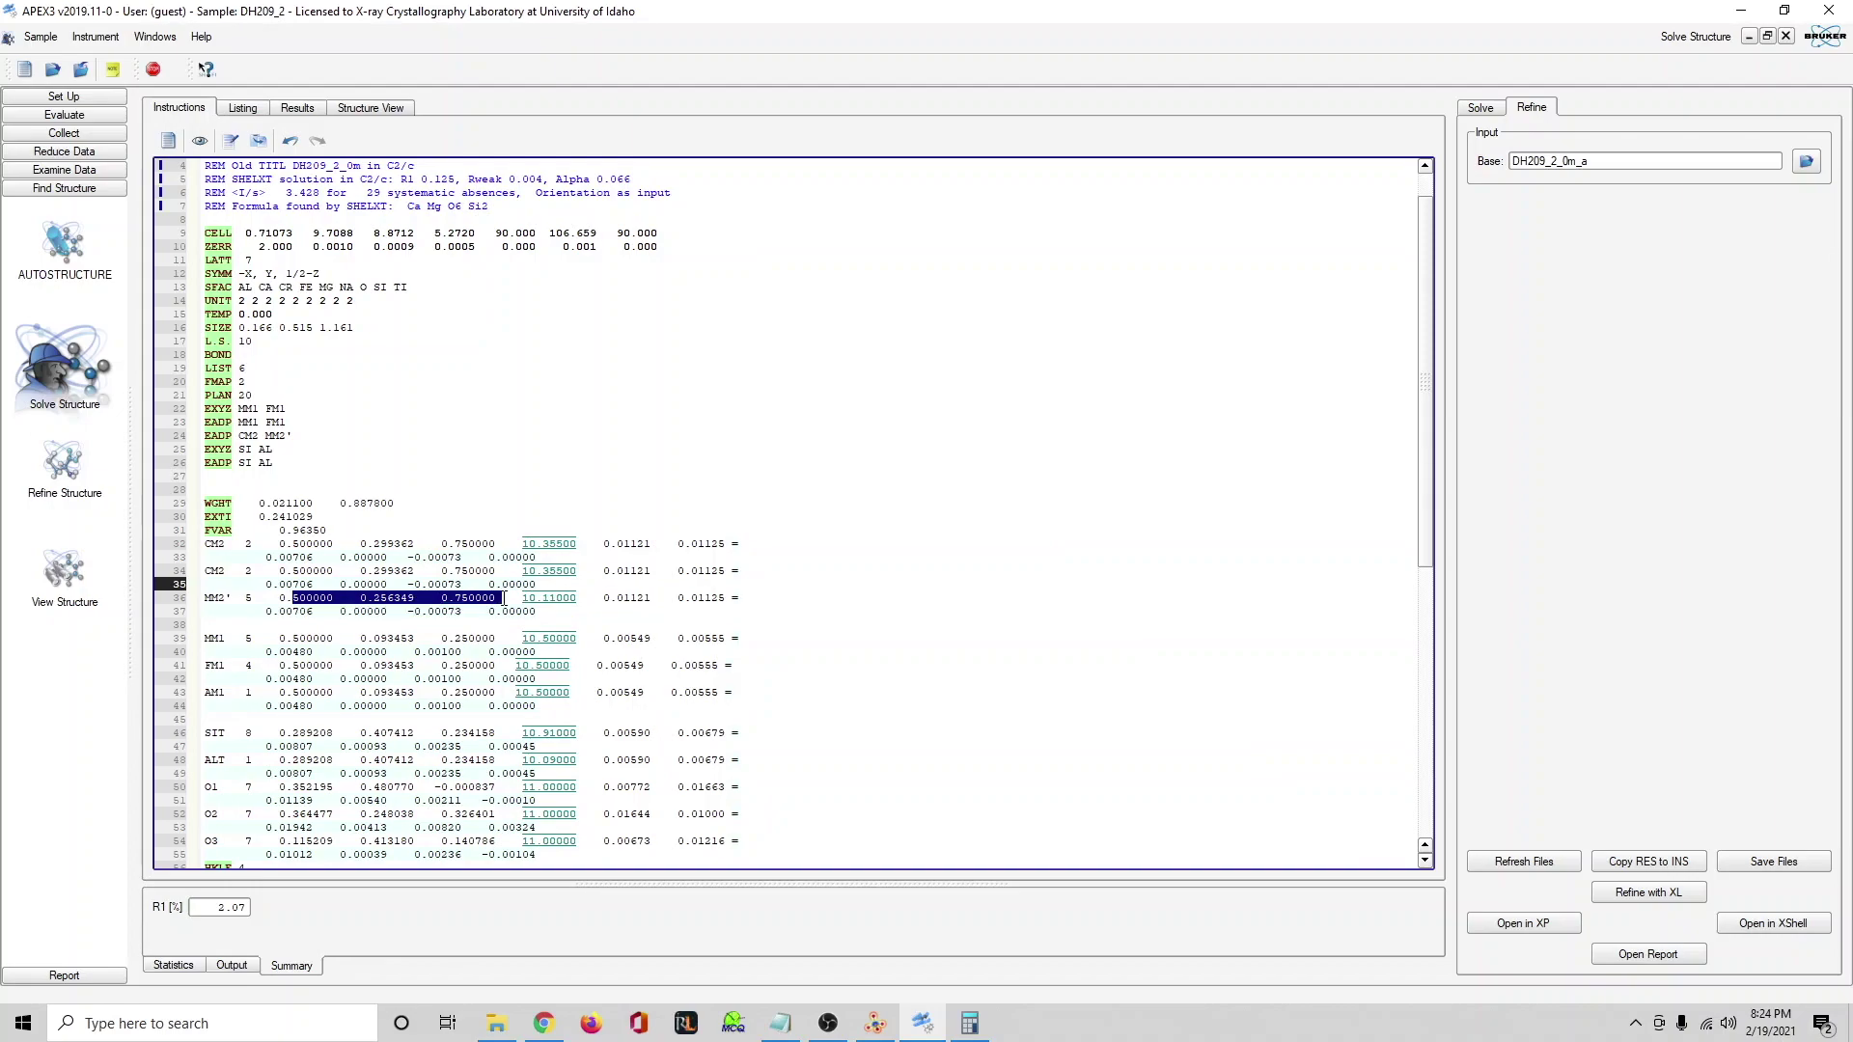
Compute 0.07 × 0.5 in Calculator for the Na on M2, then return to the APEX3 instructions.
left_click(557, 570)
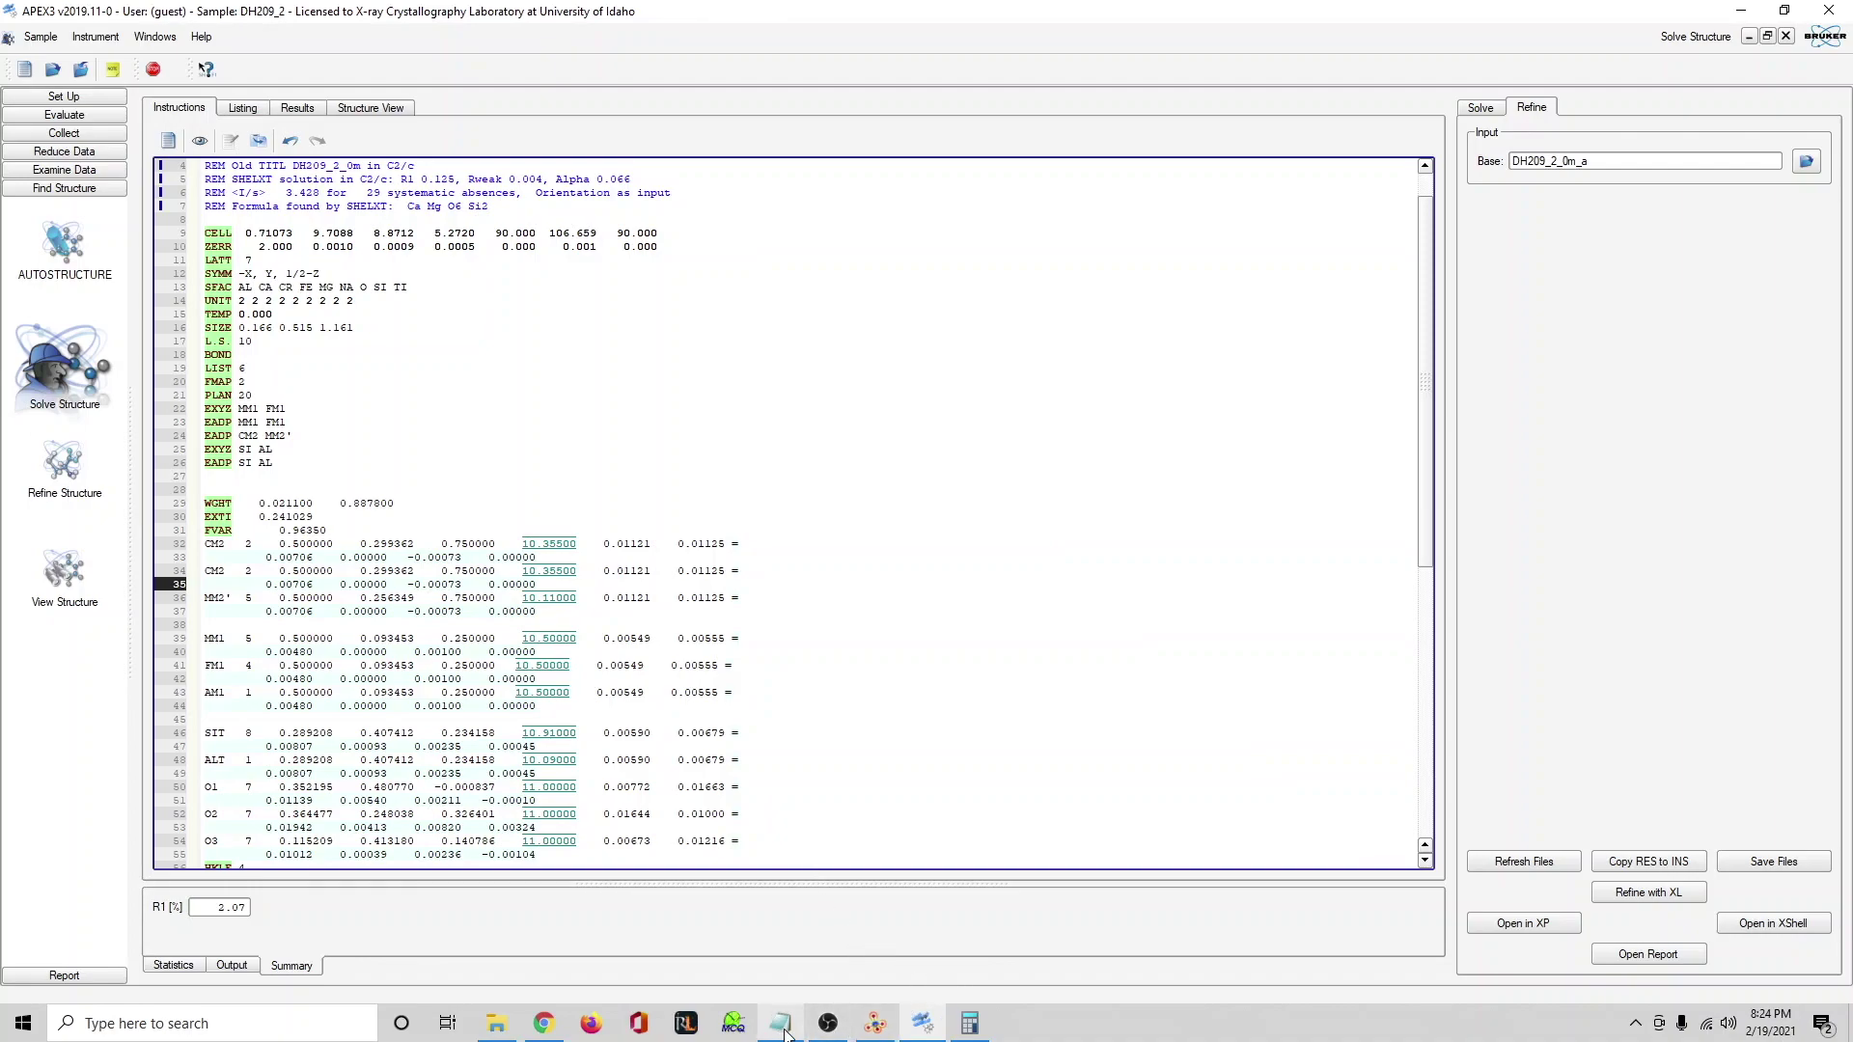
left_click(966, 1028)
left_click(971, 1026)
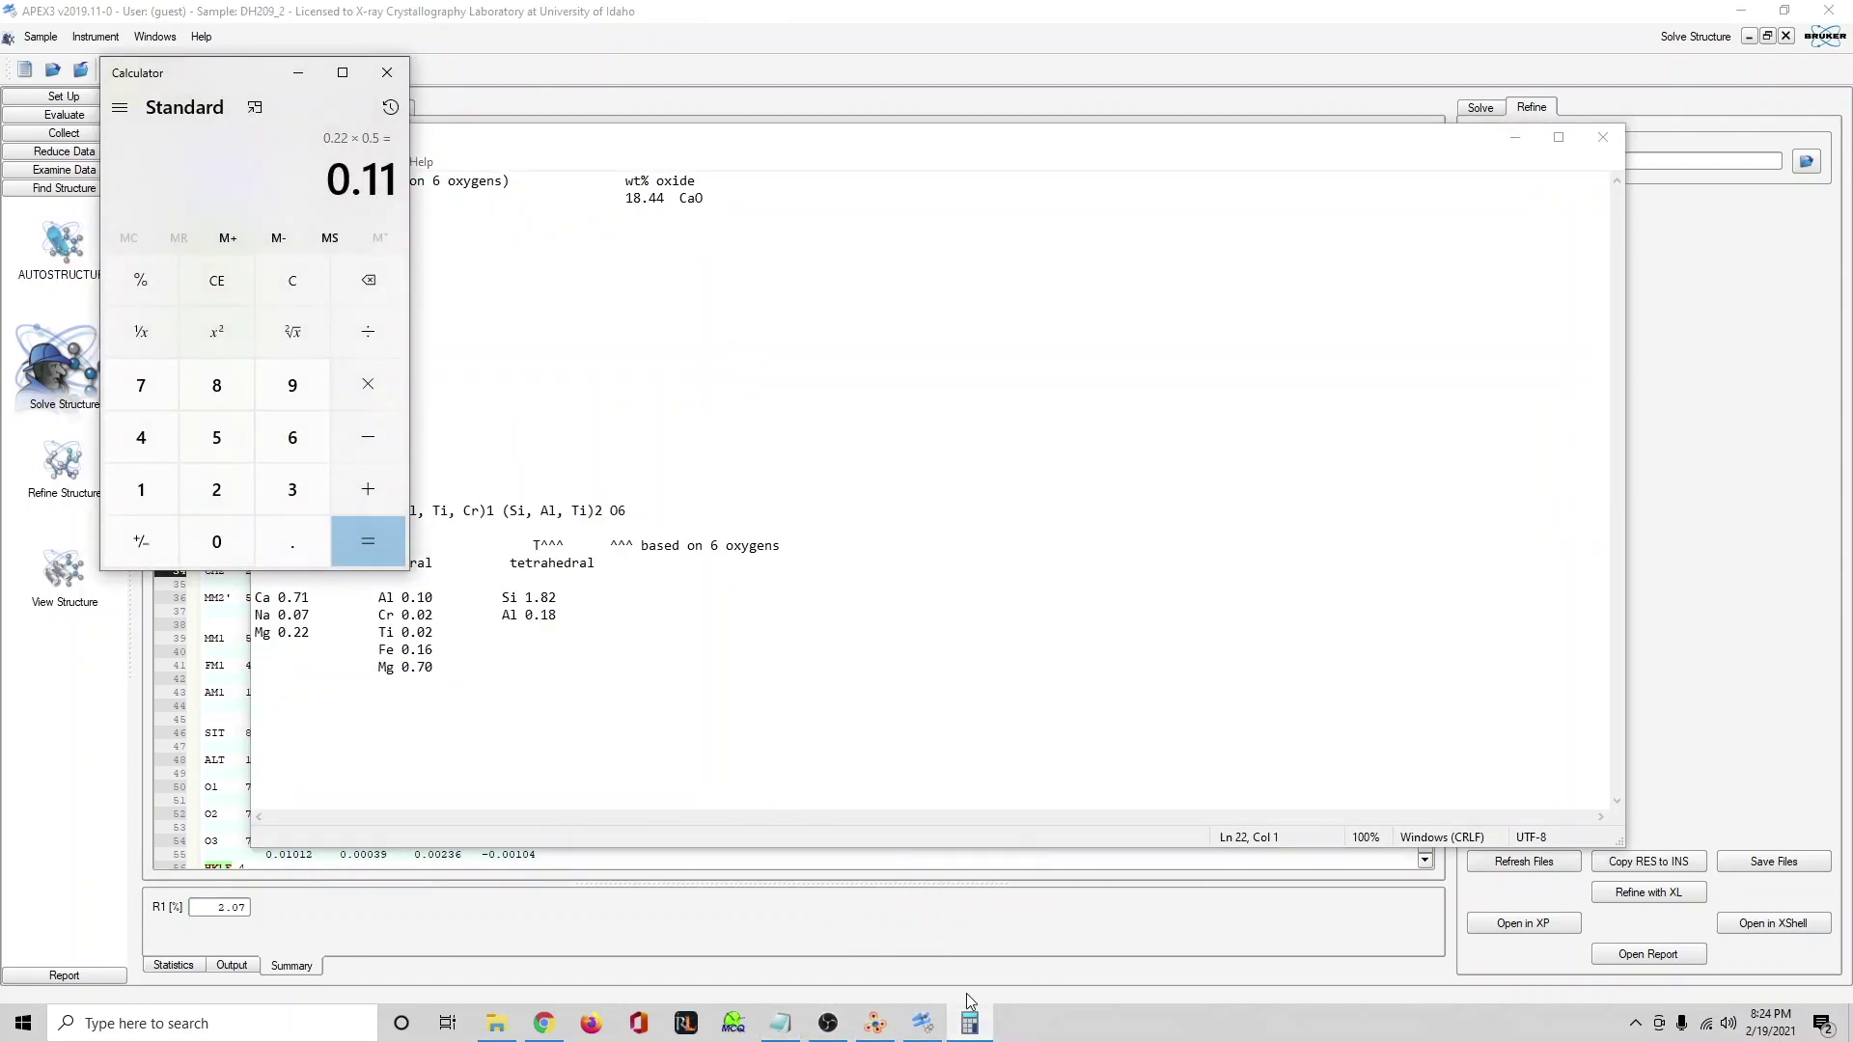
left_click(285, 293)
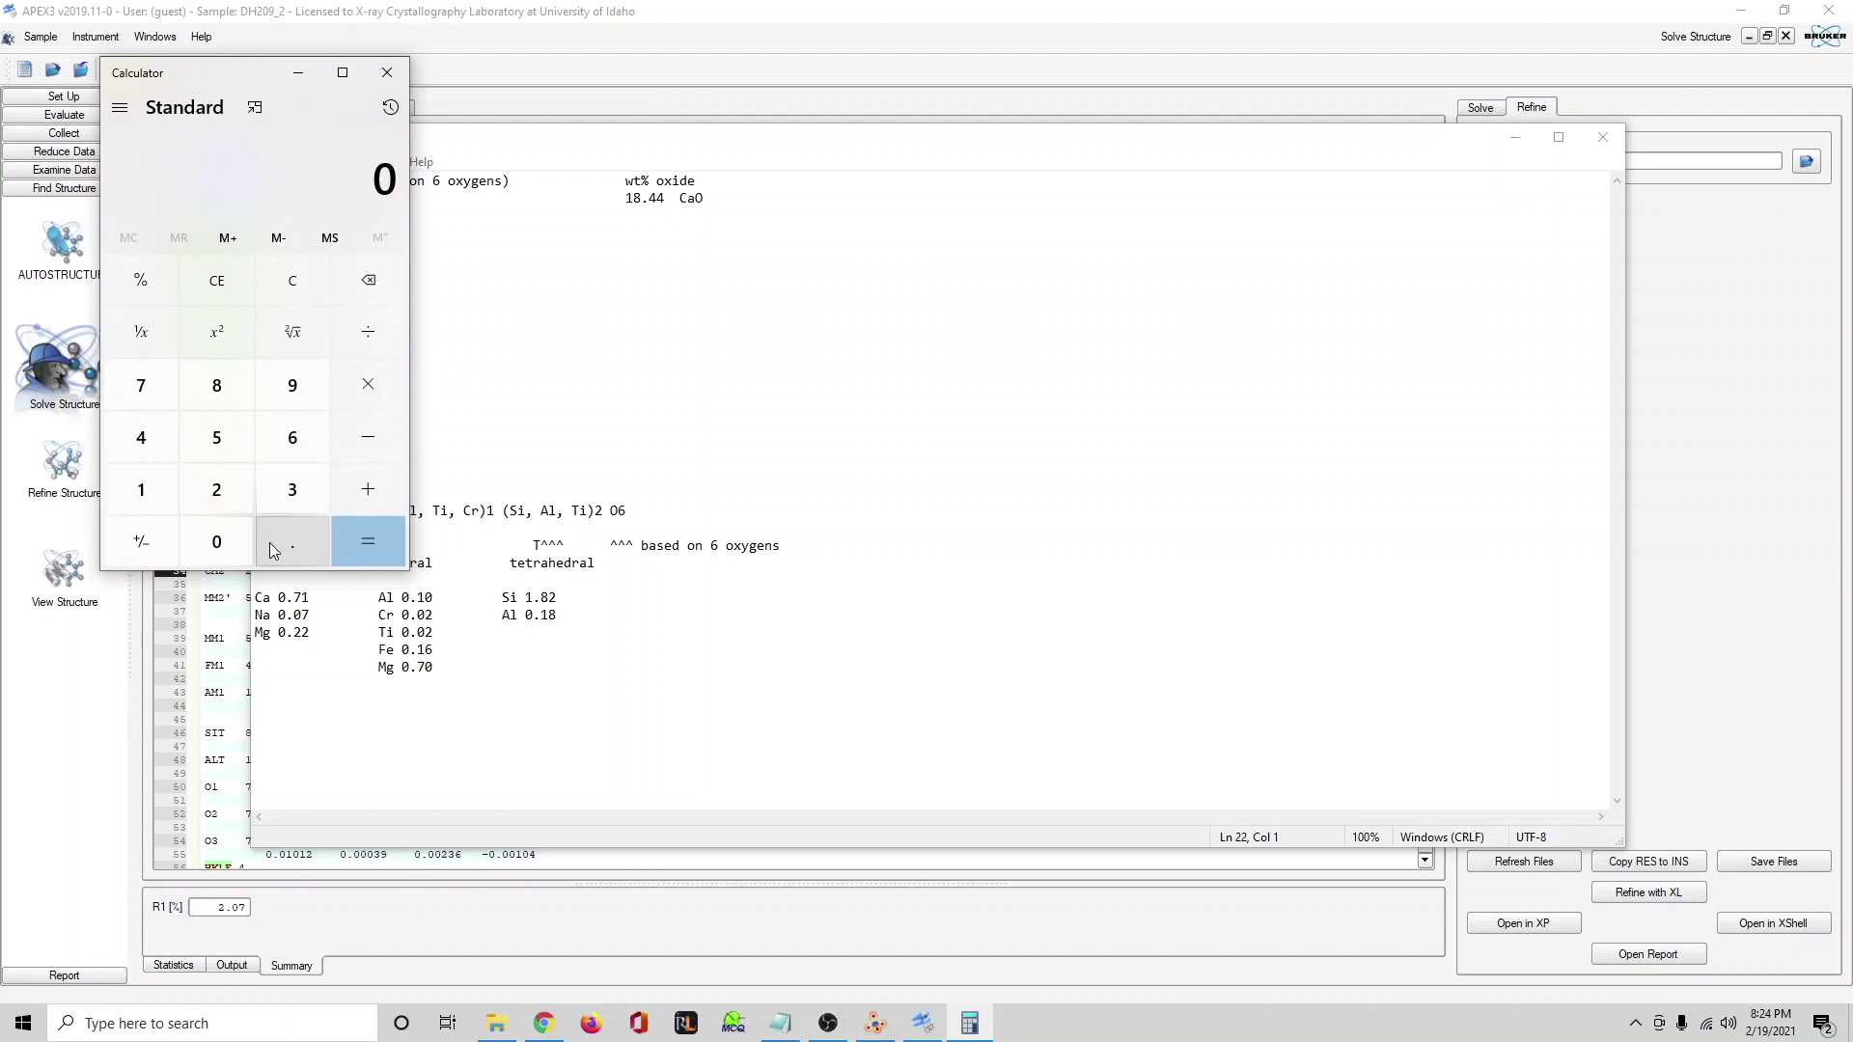
left_click(271, 542)
left_click(207, 546)
left_click(150, 391)
left_click(366, 386)
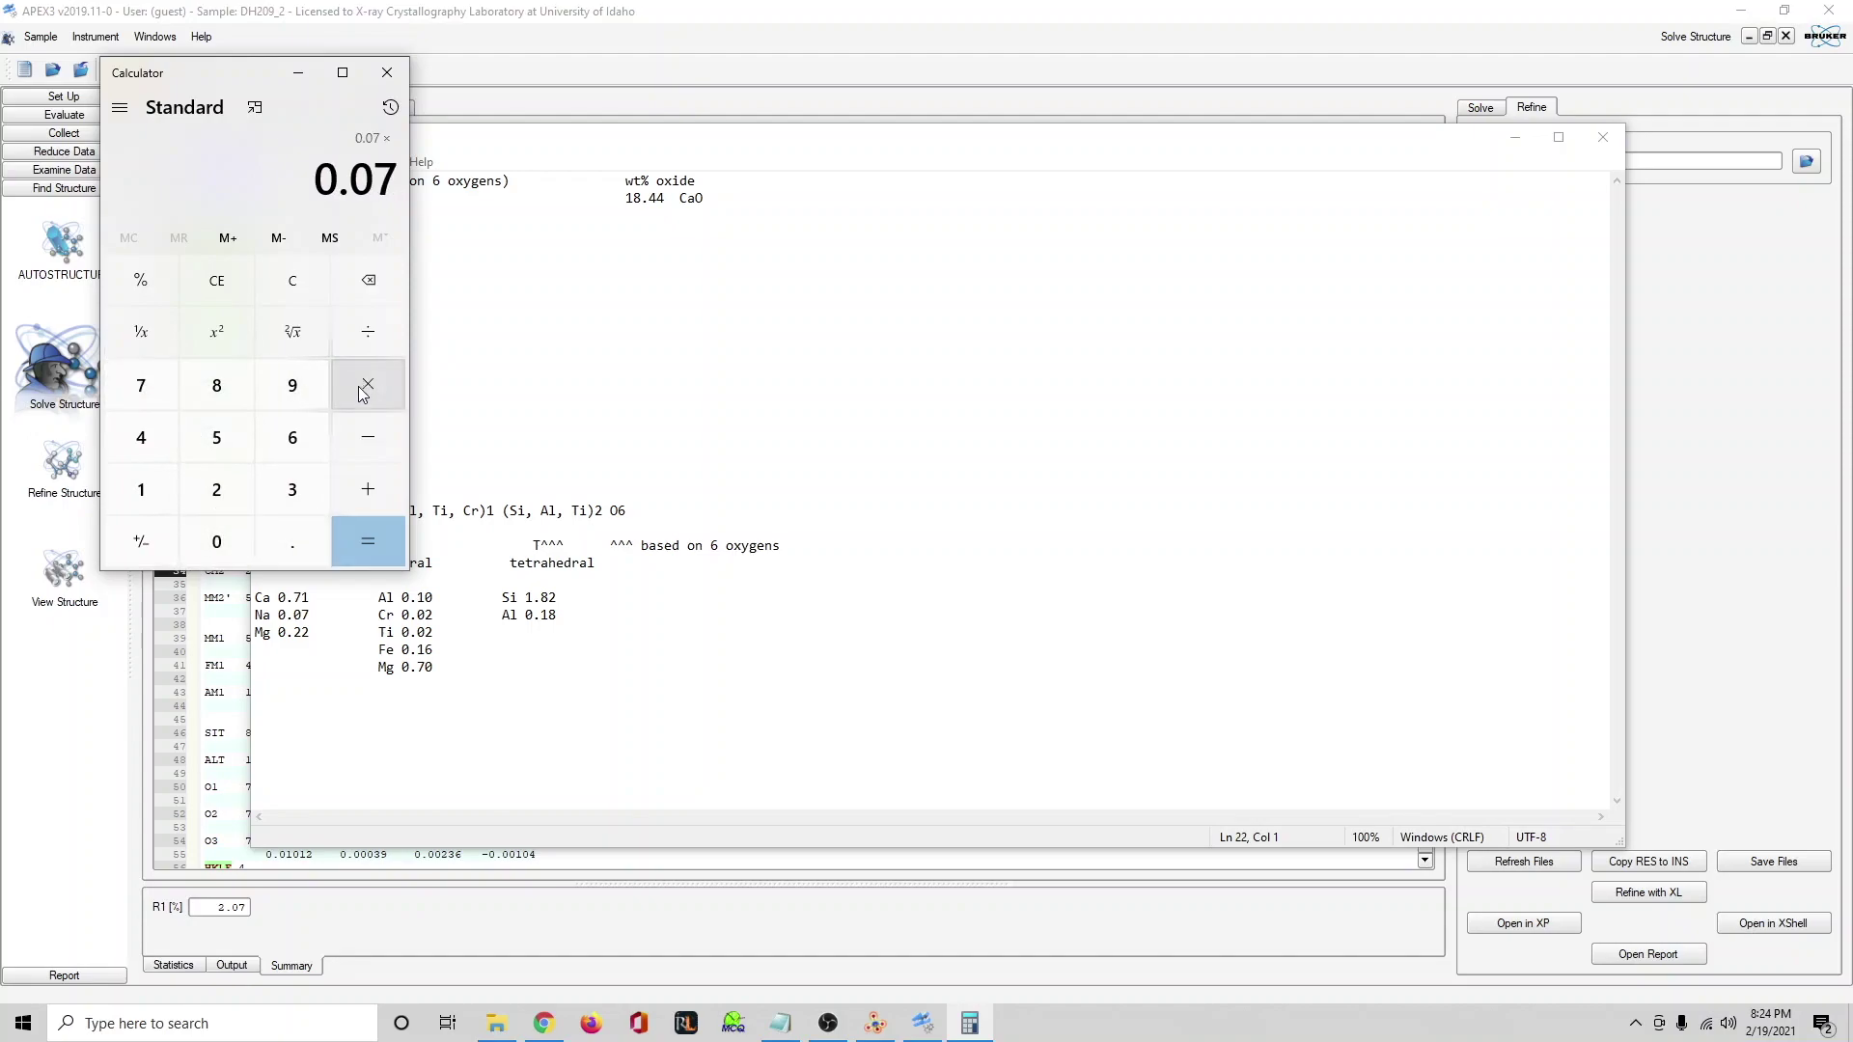
left_click(285, 545)
left_click(216, 437)
left_click(367, 541)
left_click(773, 577)
left_click(143, 720)
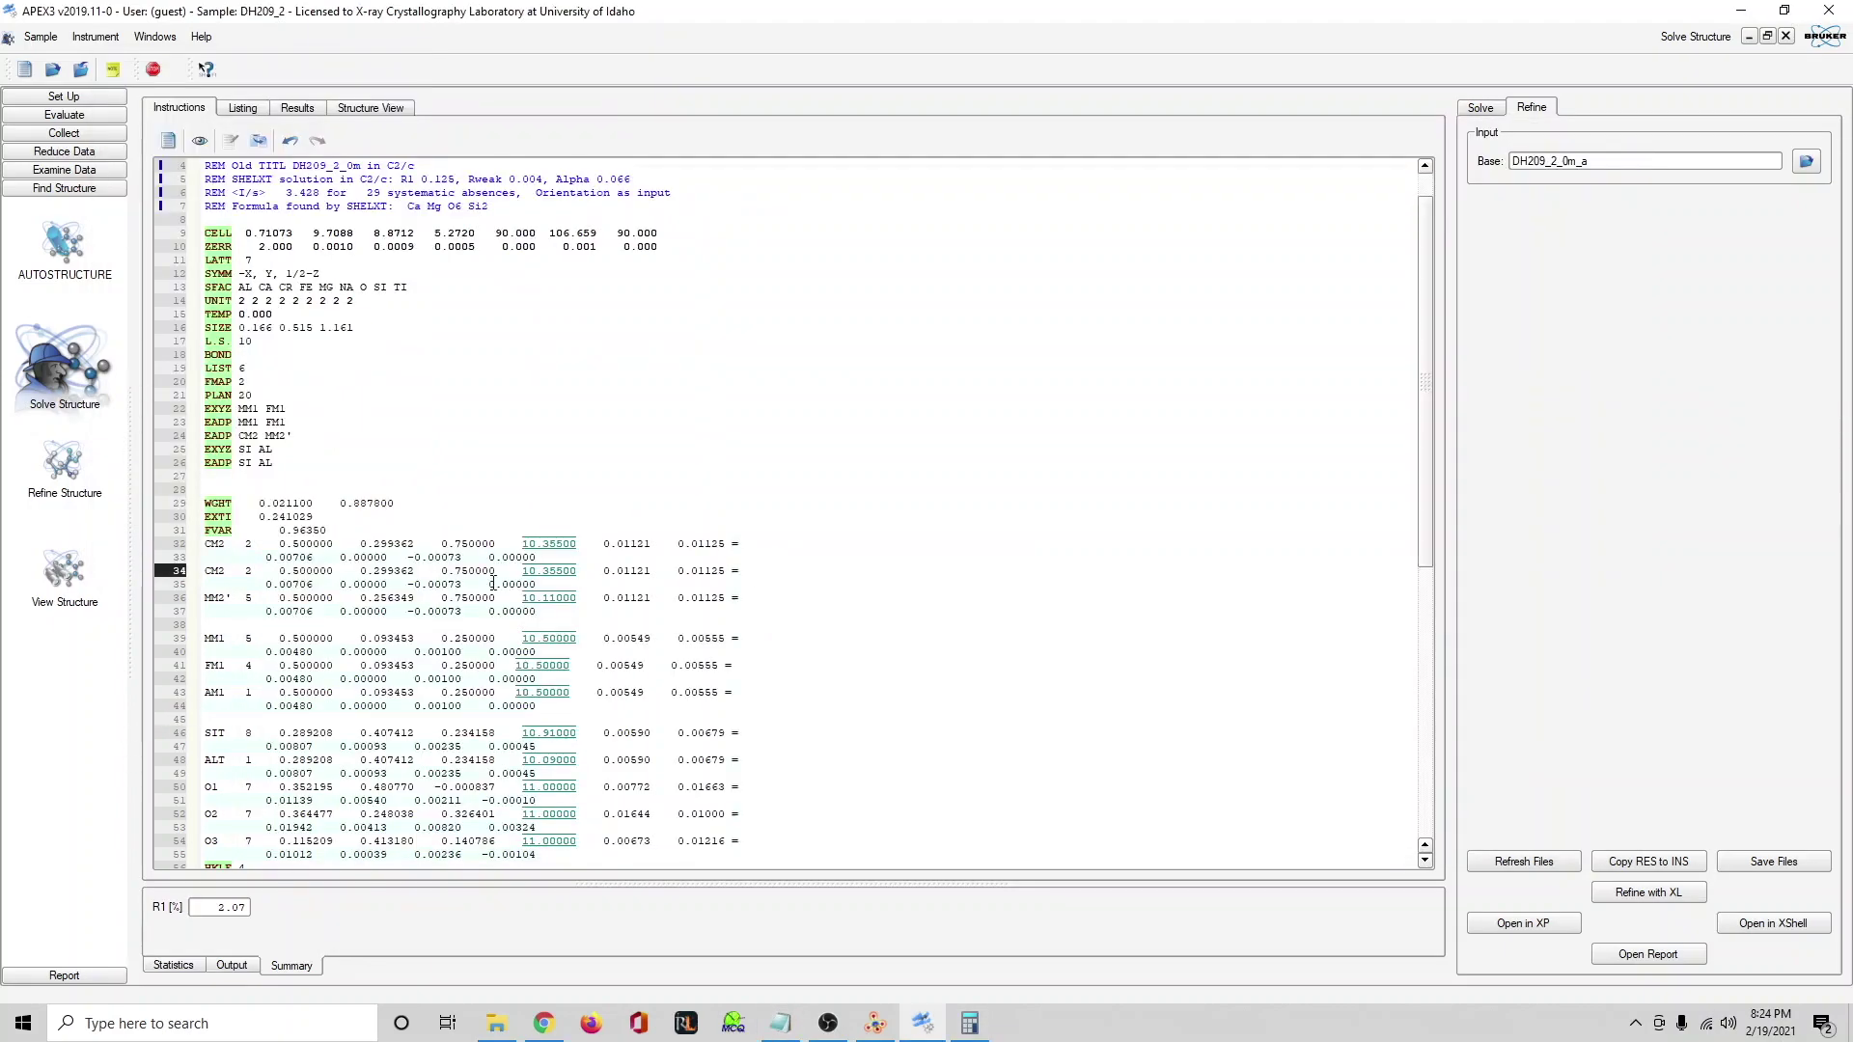
Set the occupancy of the duplicated CM2 entry above MM2' to 10.03500.
left_click(550, 573)
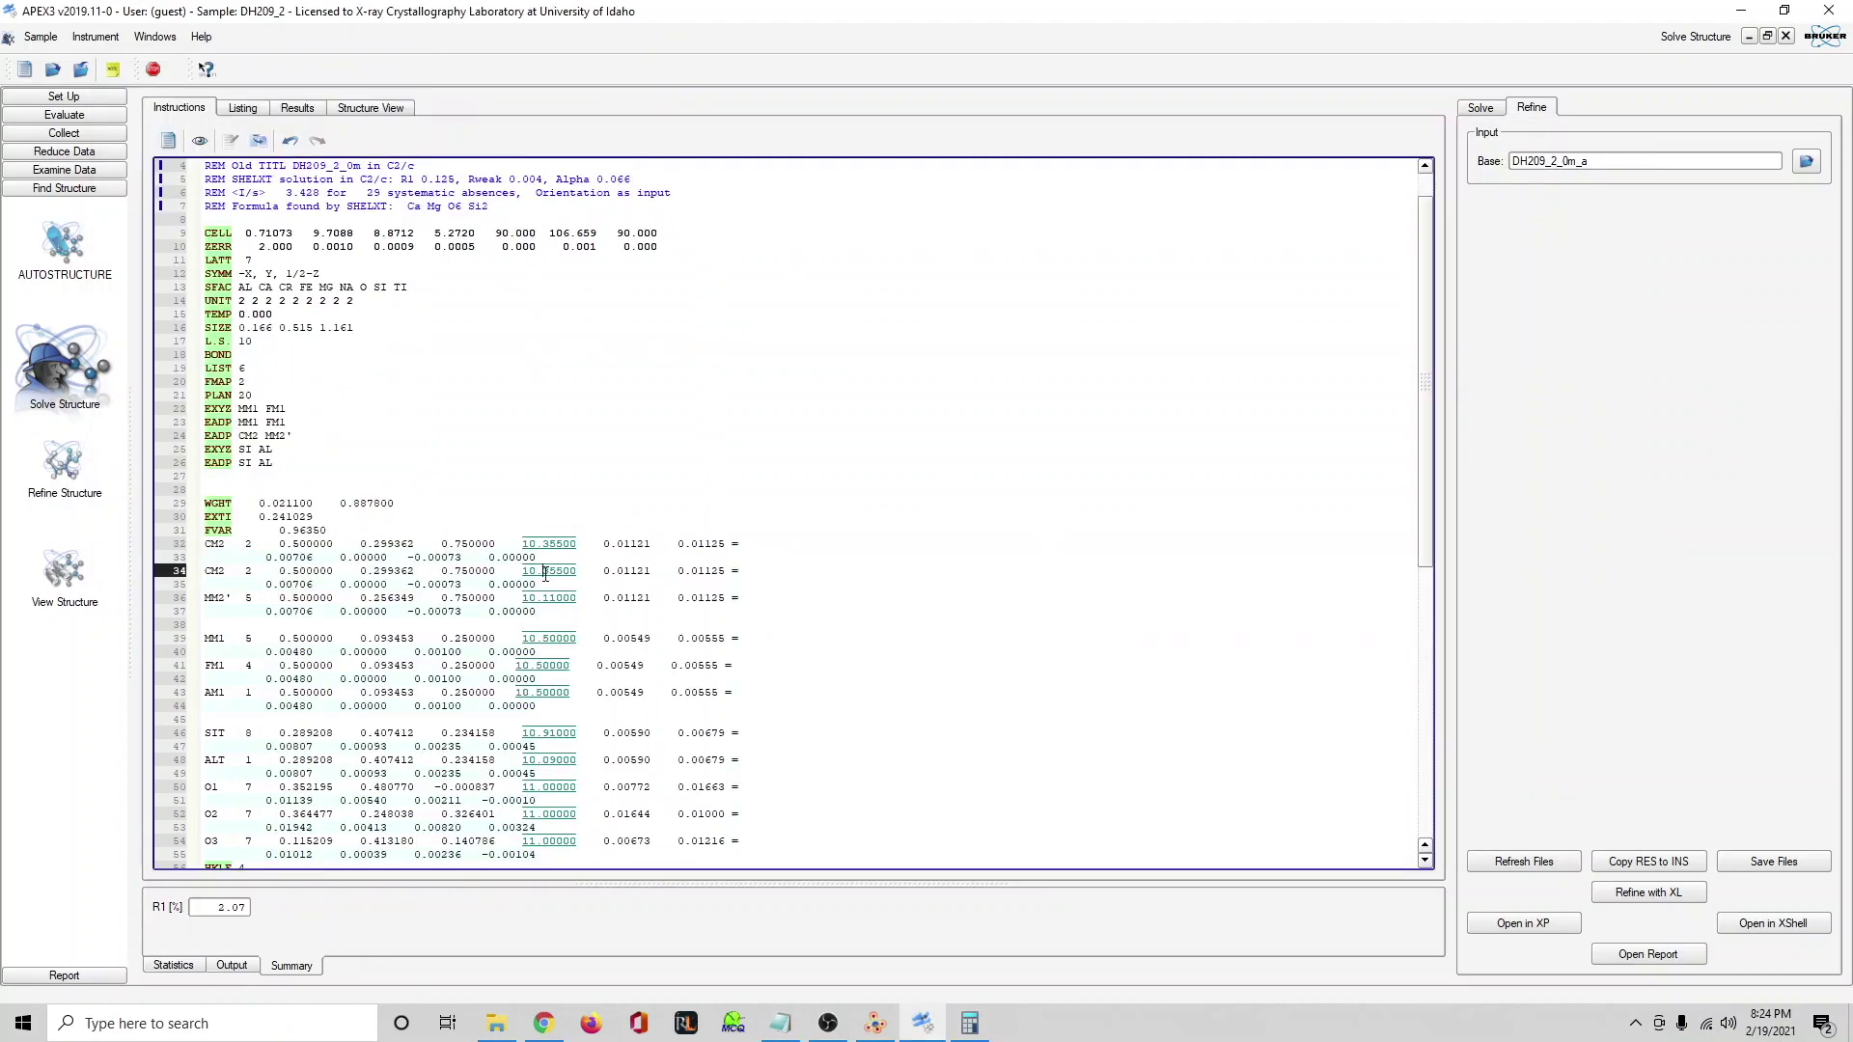
type("0")
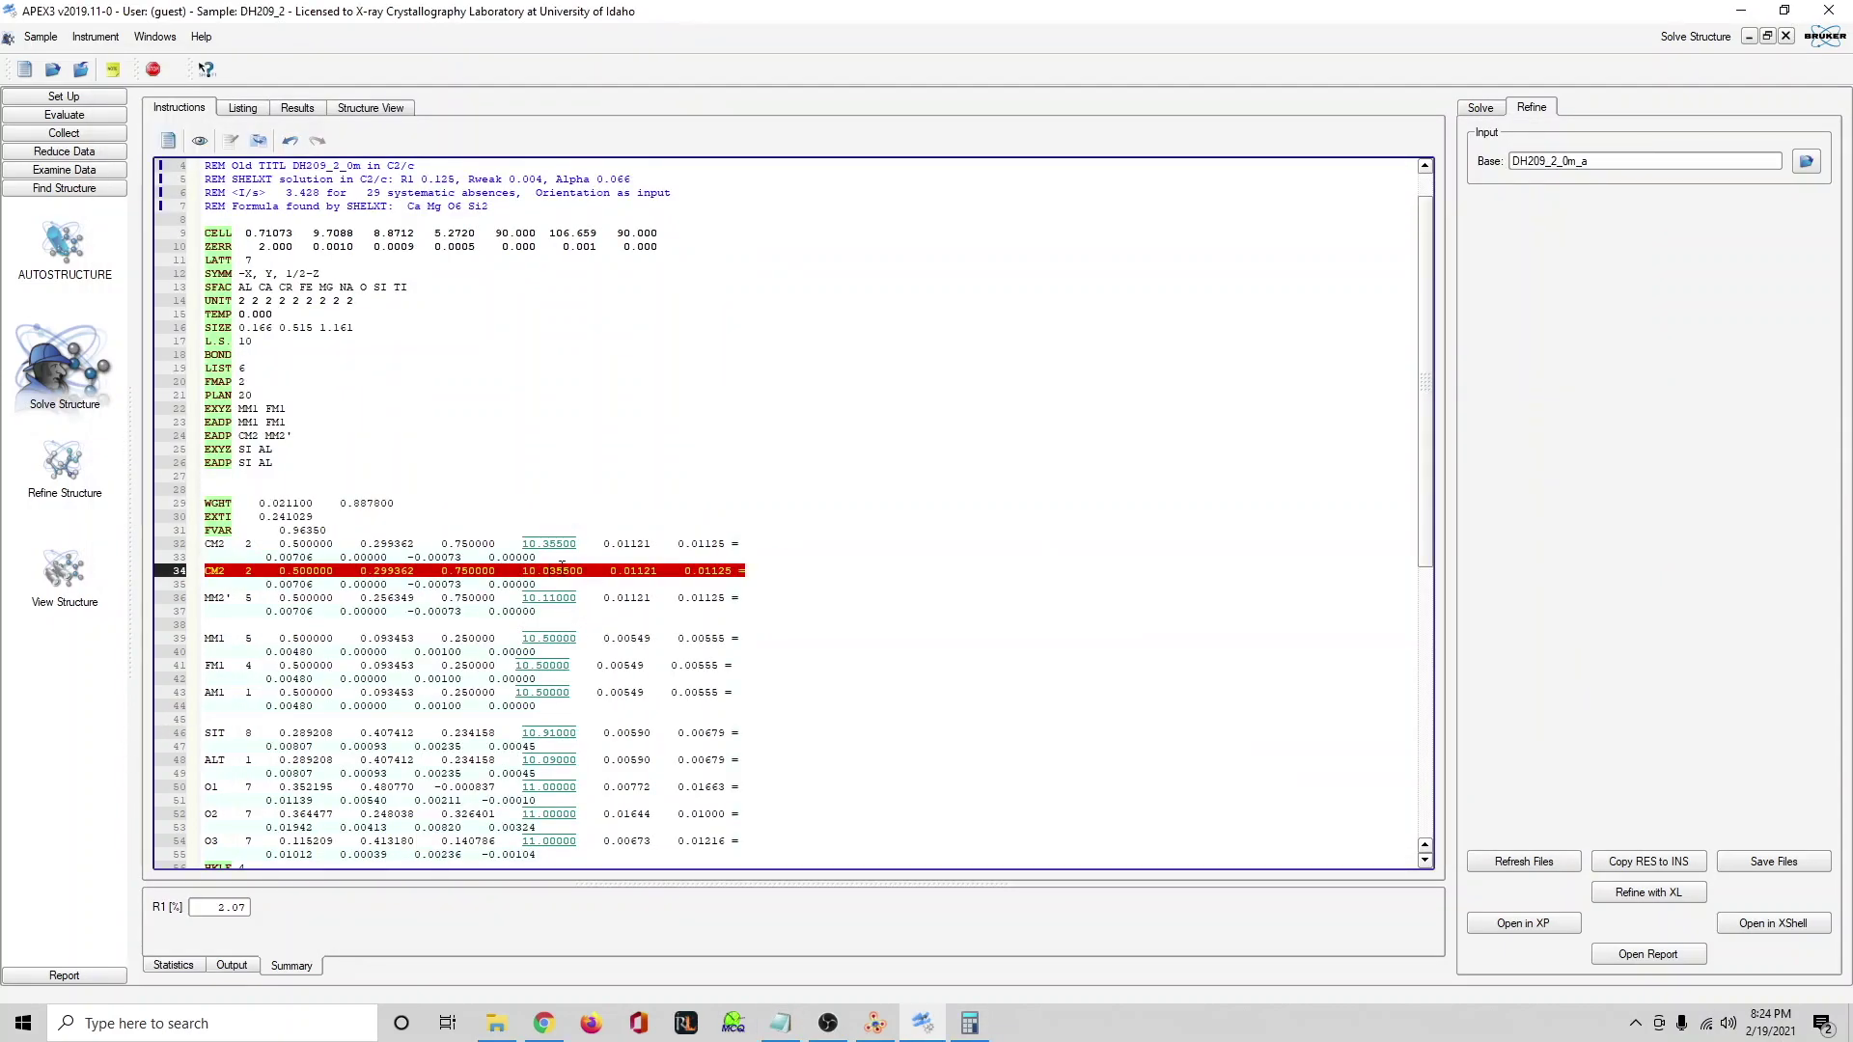
left_click_drag(563, 572, 571, 574)
key("Delete")
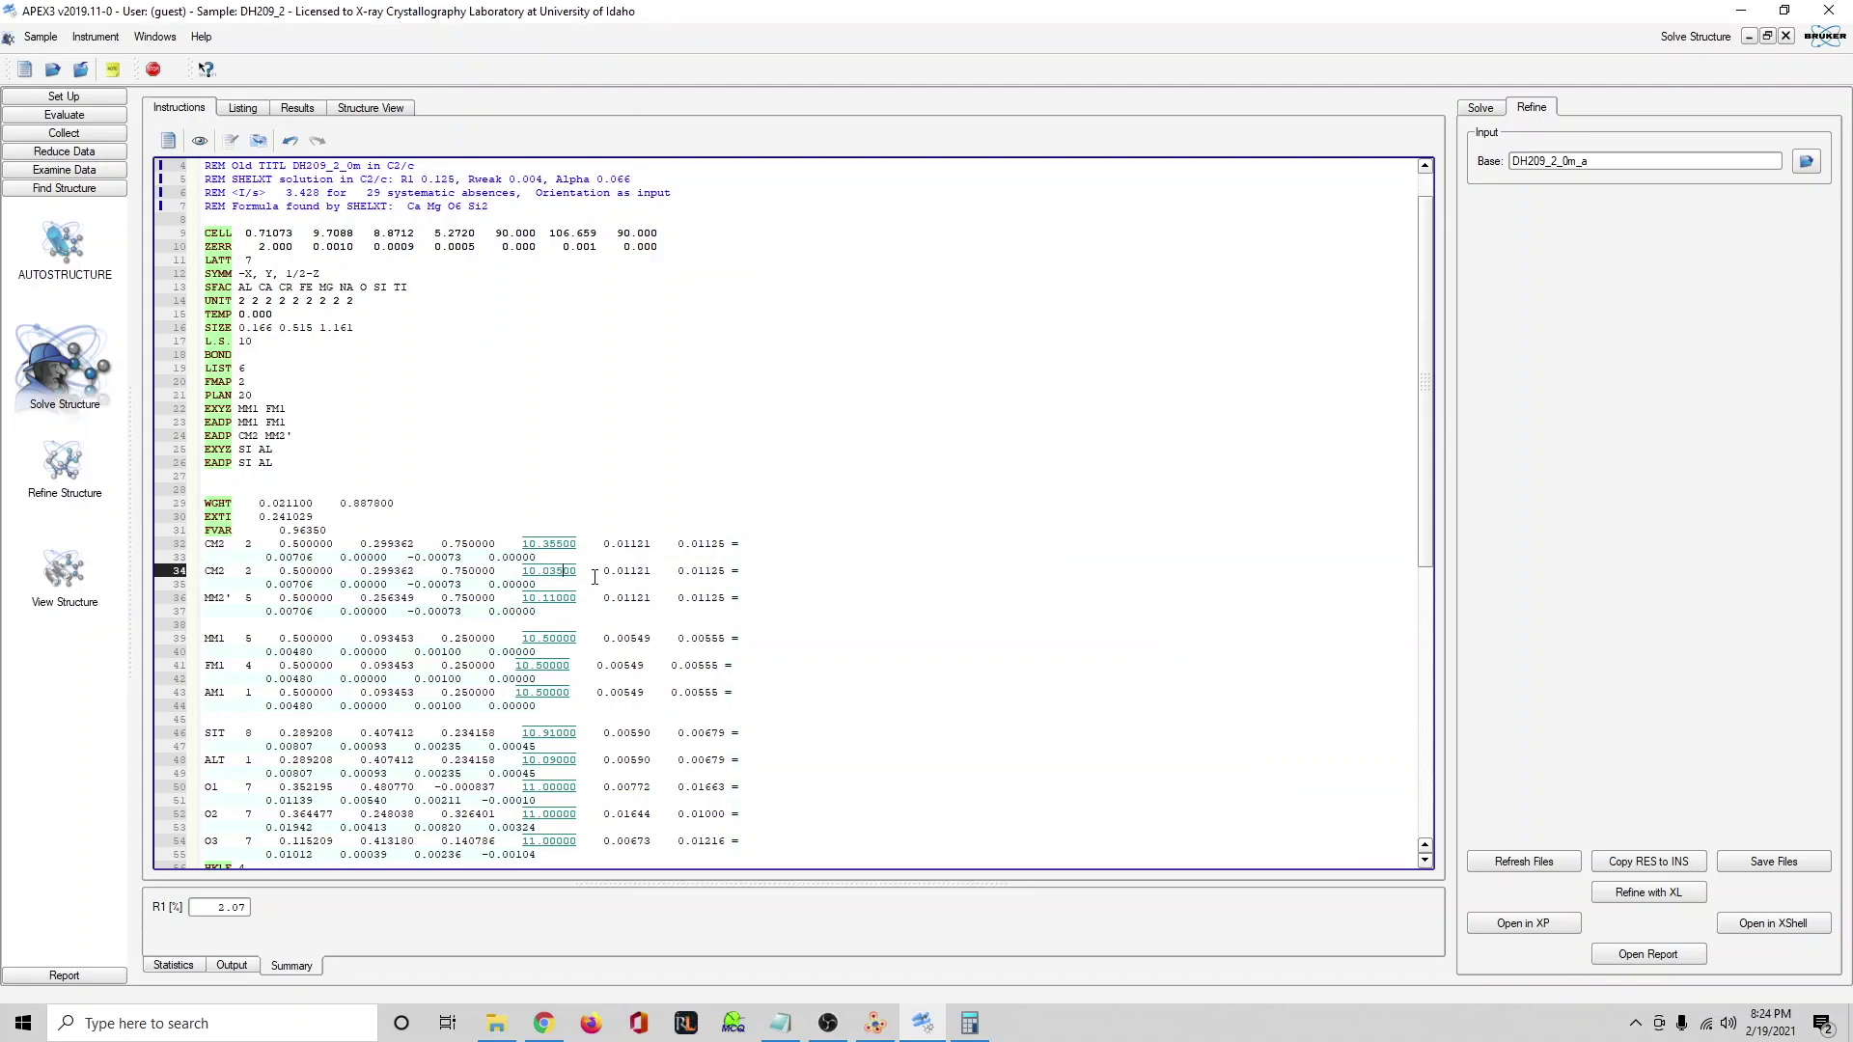
left_click(658, 572)
Change the duplicated CM2 entry's scattering factor number to 6 and rename the atom NM2.
left_click_drag(241, 572, 248, 567)
left_click(254, 567)
type("6")
left_click(206, 567)
type("N")
Add the constraint line EXYZ CM2 NM2 below the EADP SI AL line.
mouse_move(224, 398)
left_click(294, 473)
type("EXYZ CM")
key("Return")
Copy the EXYZ CM2 NM2 line onto the line below and change the copy to EADP CM2 NM2.
left_click_drag(287, 475, 199, 477)
key("ctrl+c")
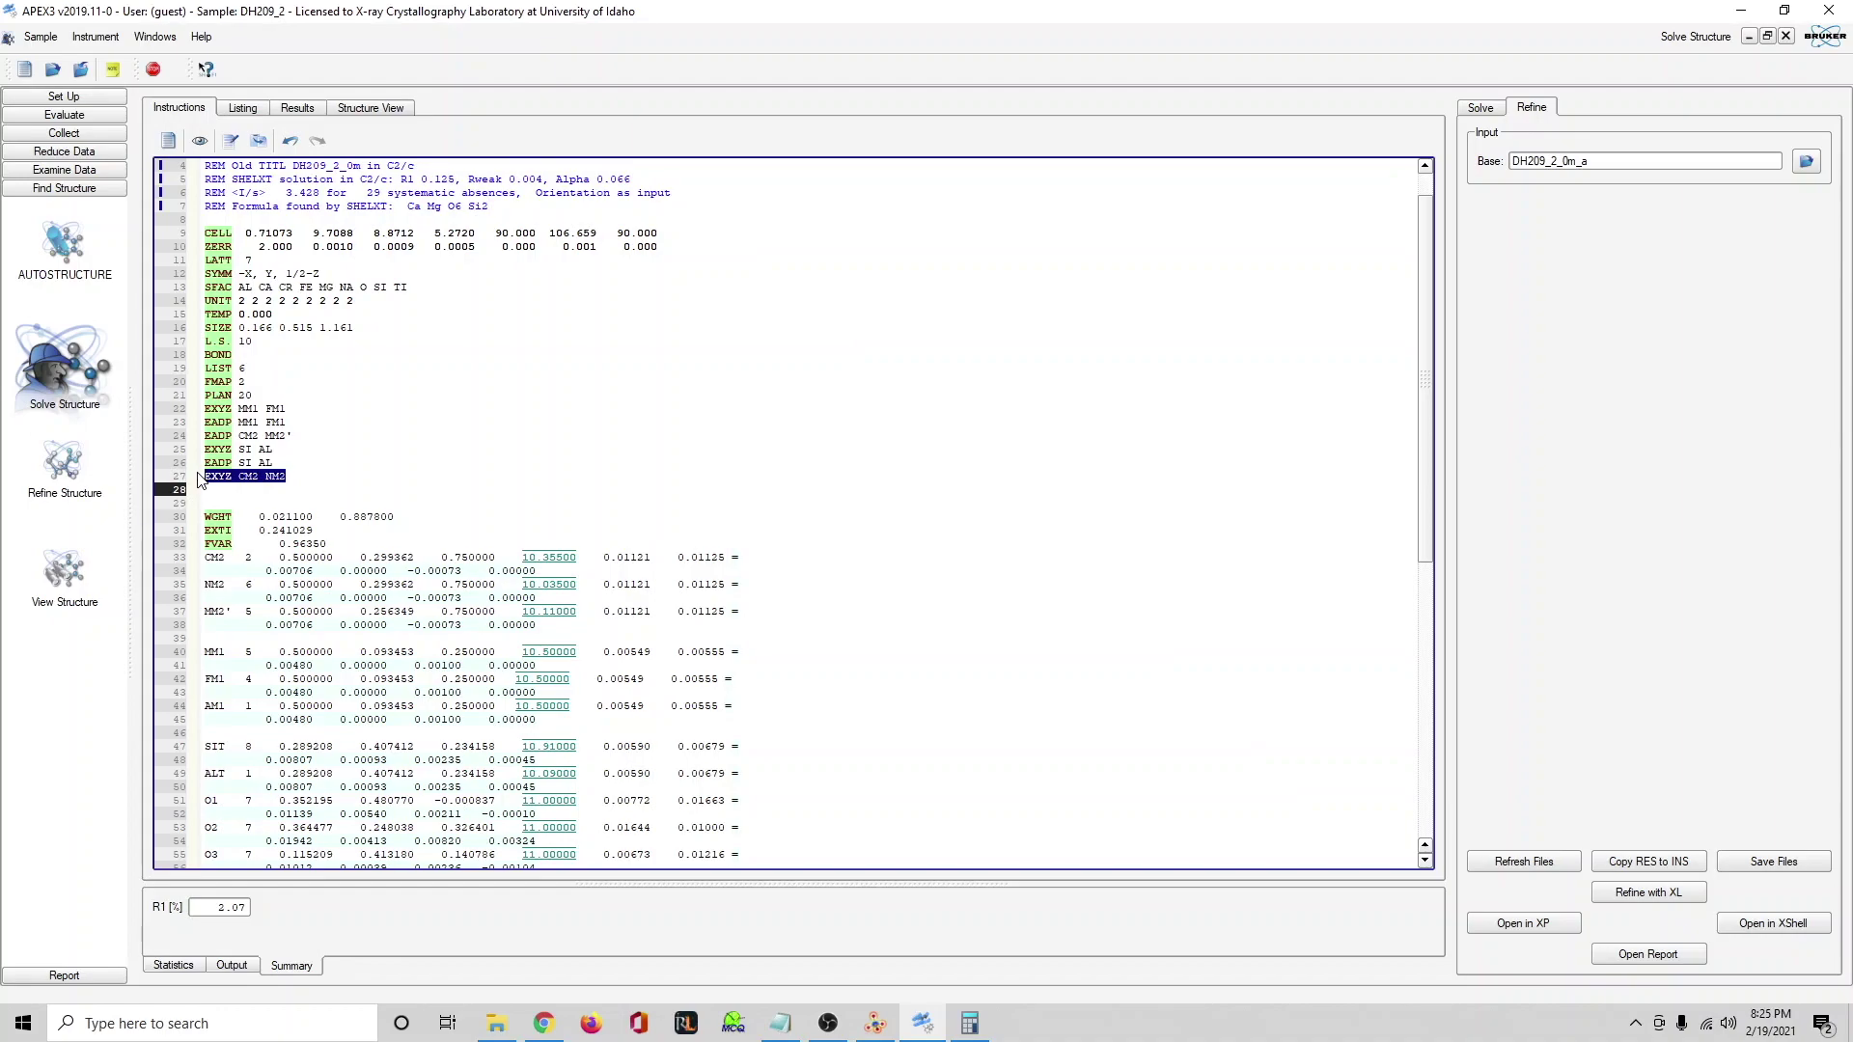
left_click(249, 490)
key("ctrl+v")
left_click_drag(212, 490, 233, 492)
type("E")
key("BackSpace")
type("ADP")
Check the M1 elements in the Notepad notes and duplicate the two-line AM1 entry directly below the original.
left_click_drag(205, 409, 288, 412)
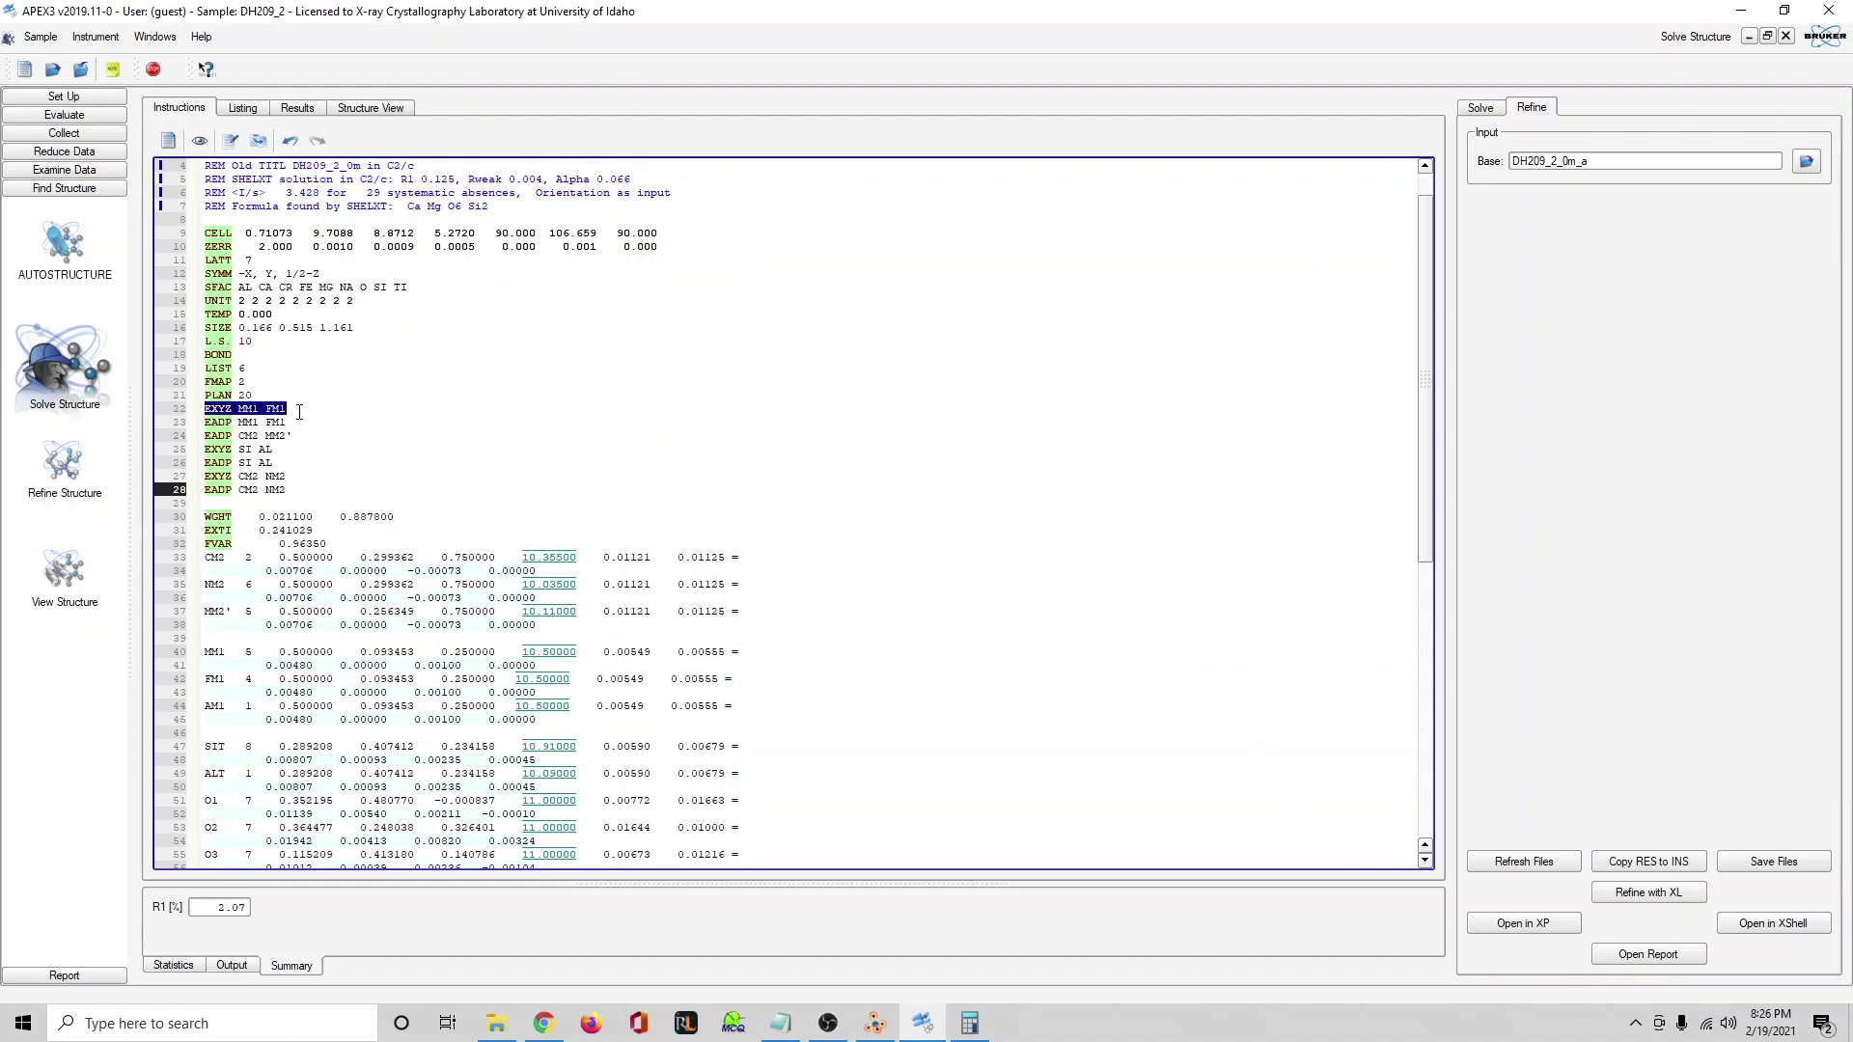
left_click(288, 423)
left_click(568, 720)
key("Return")
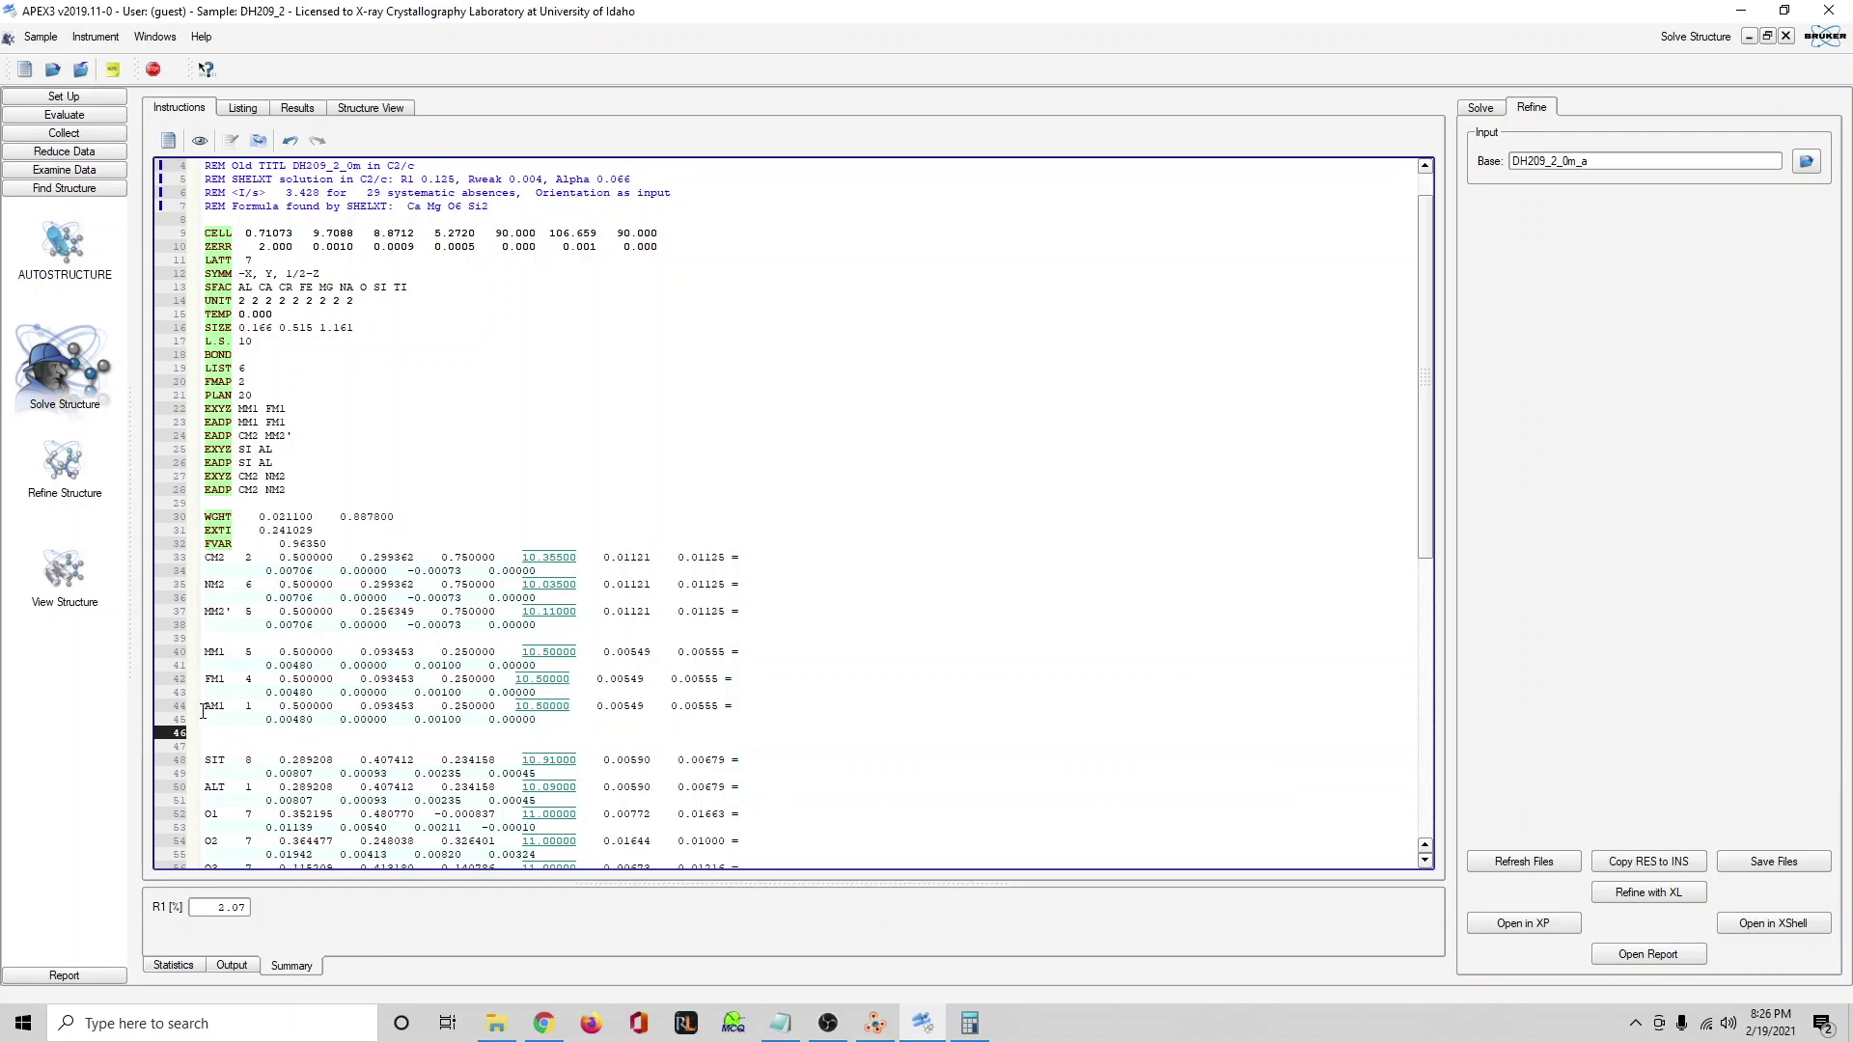
left_click_drag(203, 711, 537, 720)
key("ctrl+c")
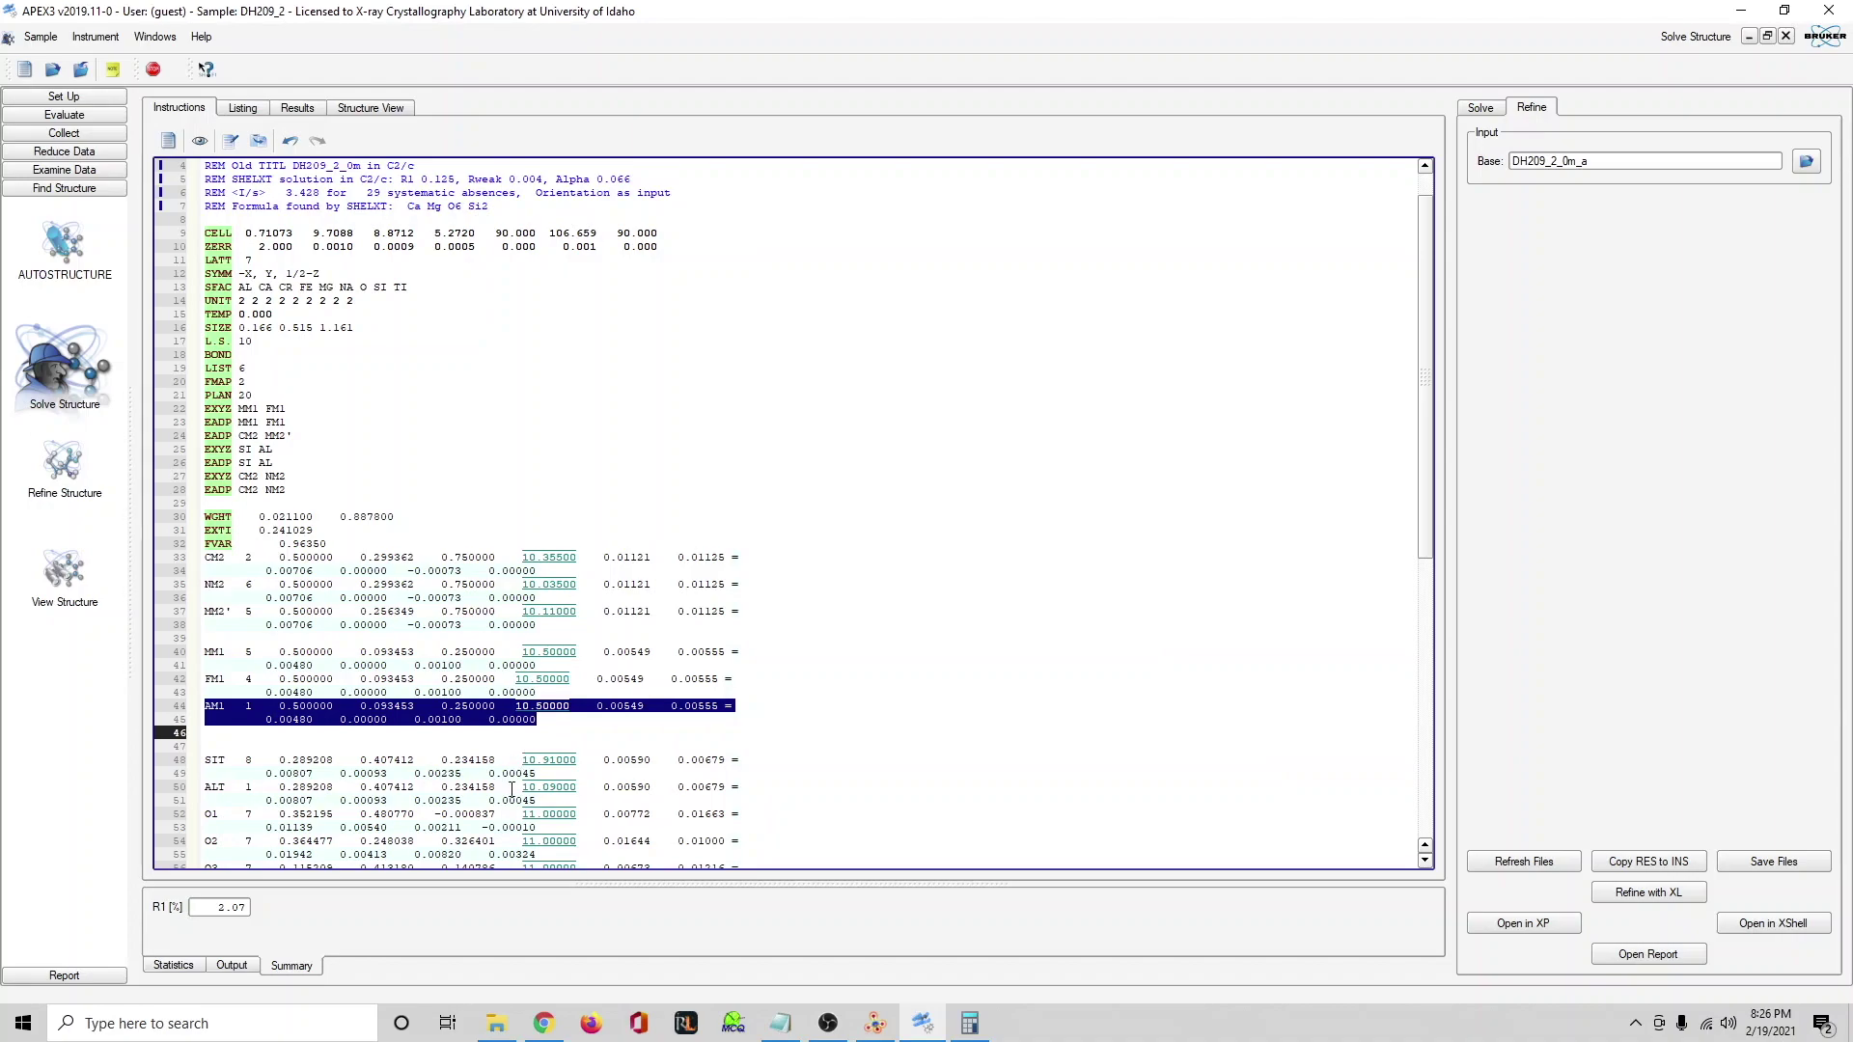
left_click(782, 1022)
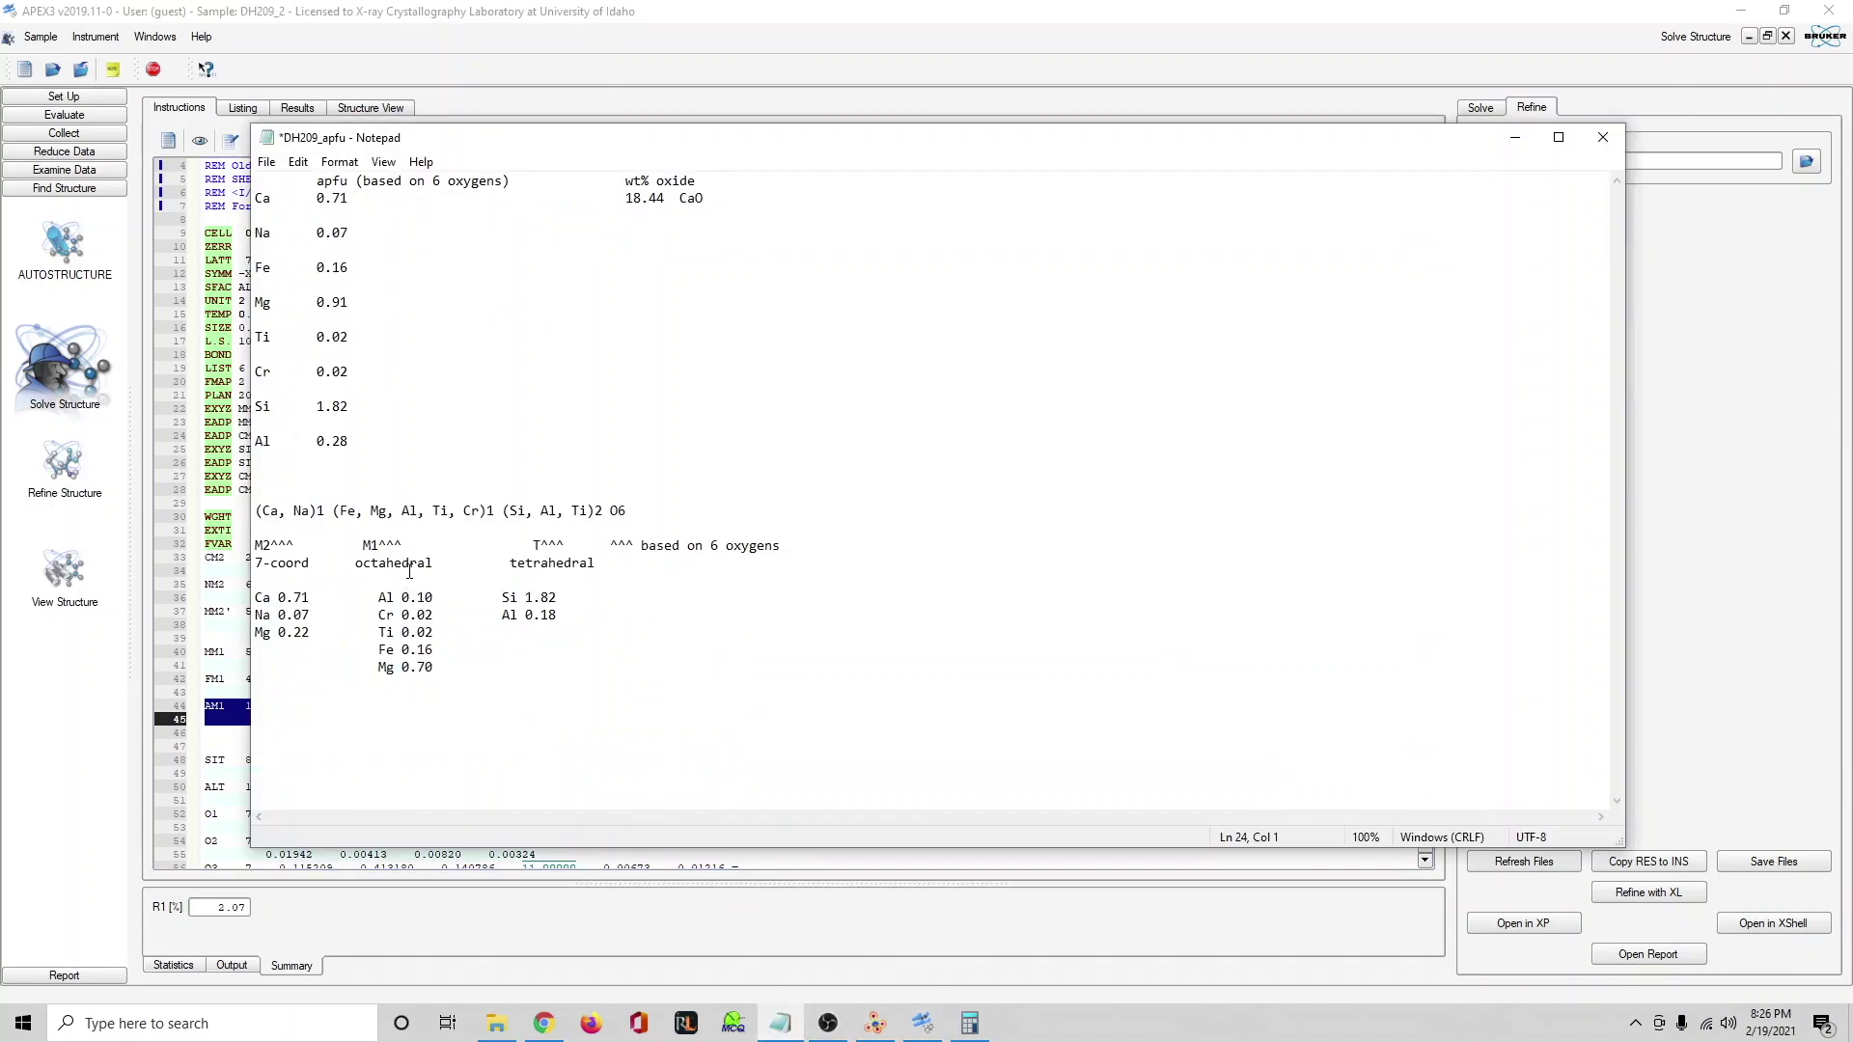
left_click(243, 638)
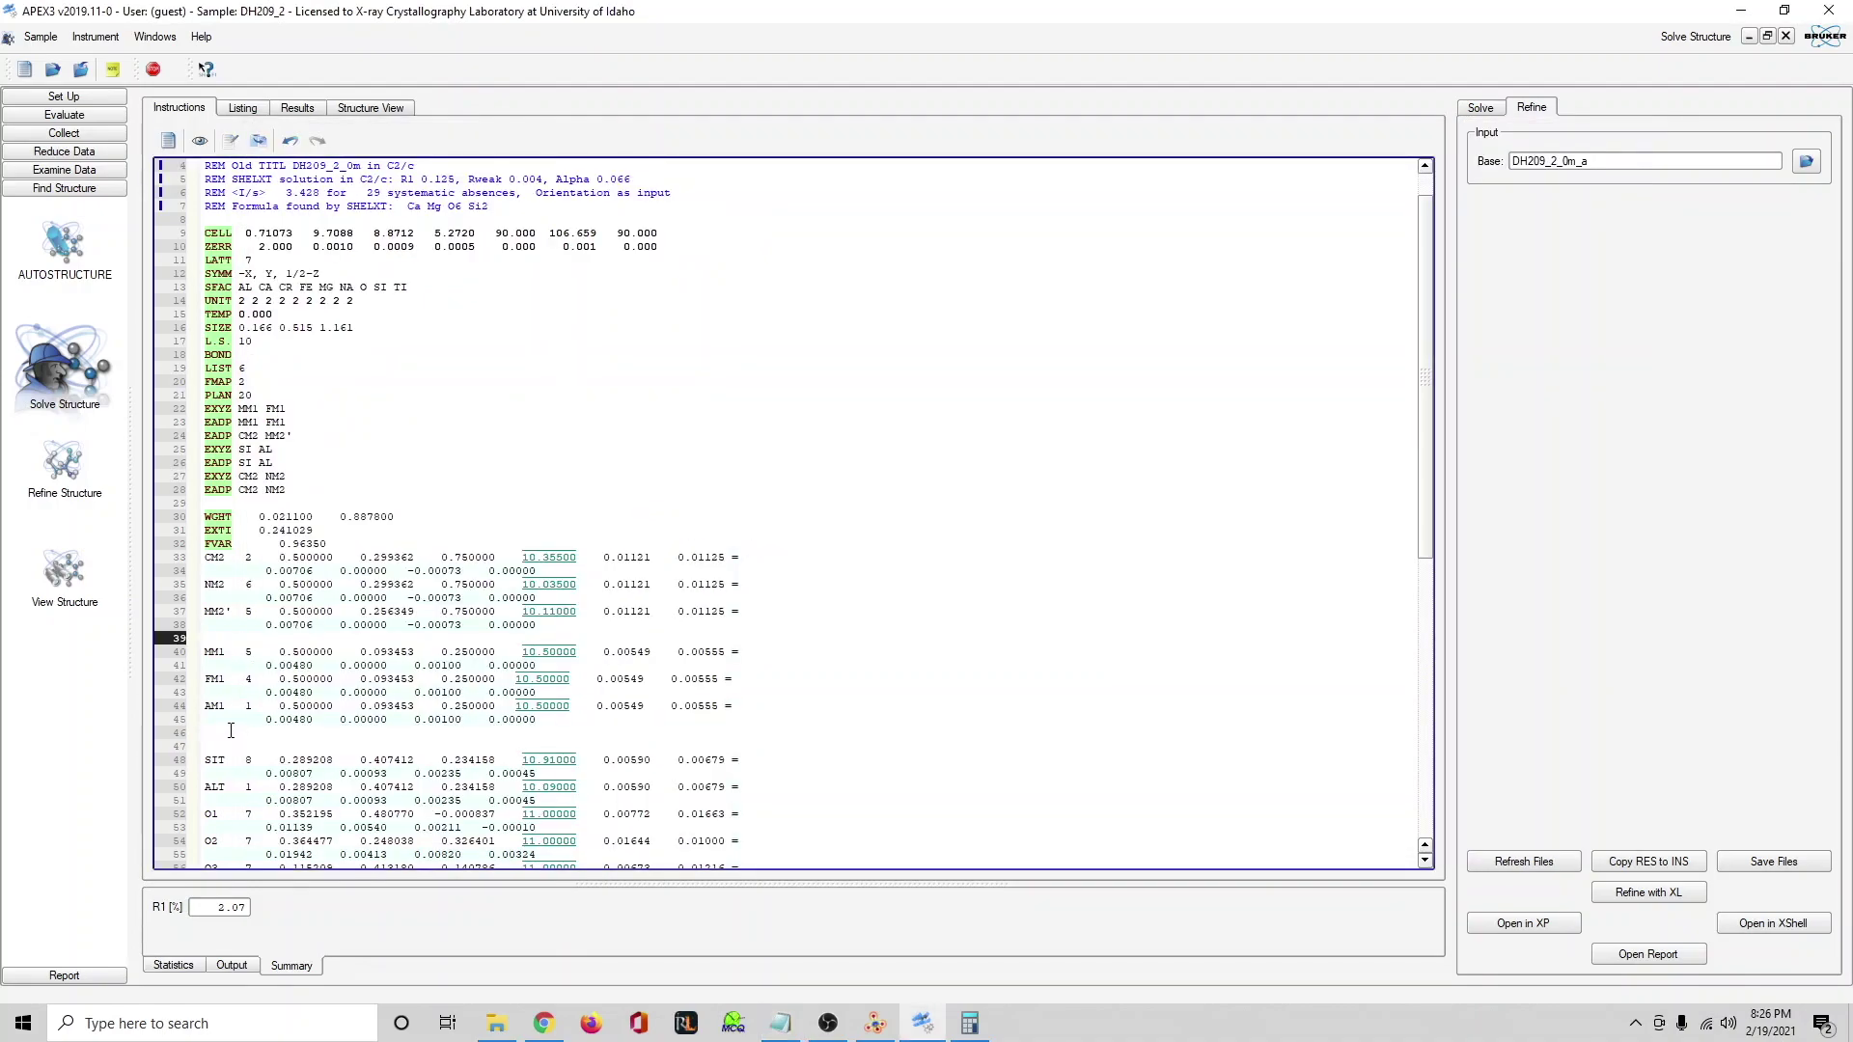
left_click(234, 732)
key("ctrl+v")
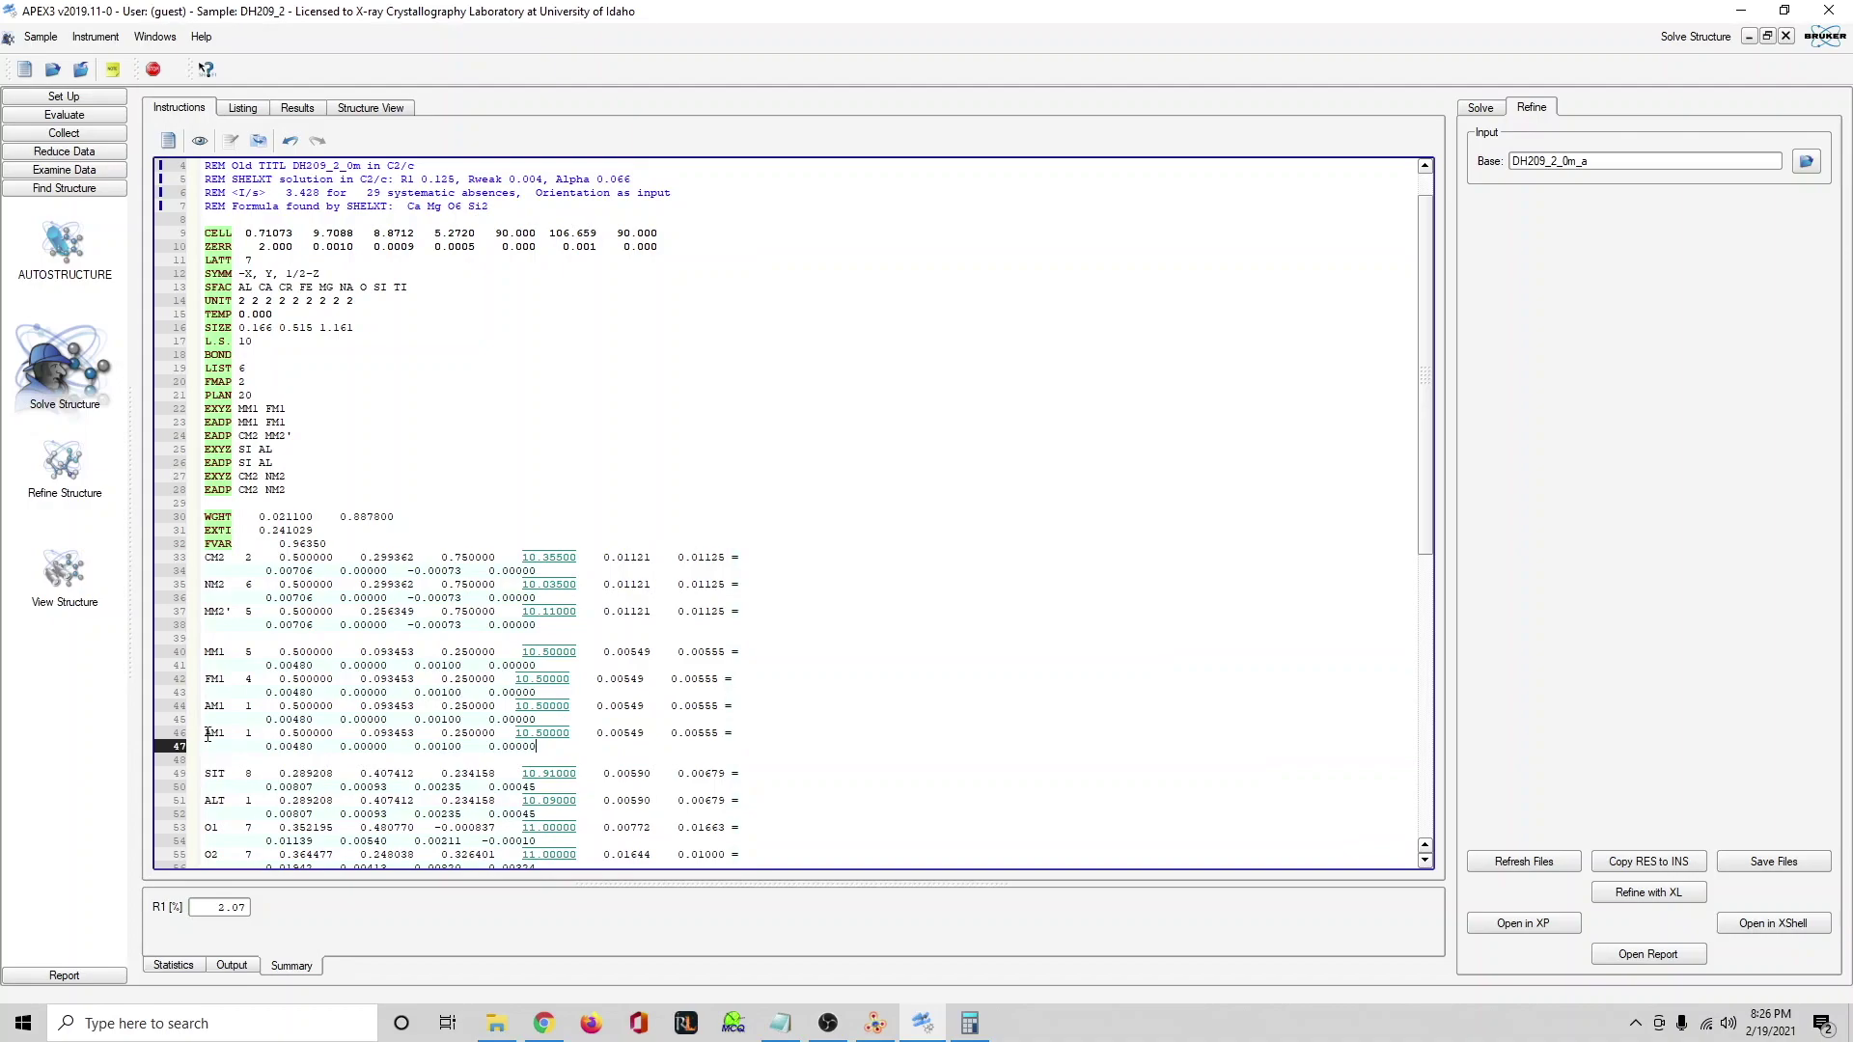
Rename the duplicated AM1 entry RM1, set its scattering factor number to 3, and add a blank line below it.
left_click_drag(211, 734, 203, 733)
left_click_drag(218, 735, 204, 735)
left_click(212, 736)
left_click_drag(211, 735, 205, 736)
type("R")
left_click_drag(549, 752, 208, 736)
left_click(249, 737)
double_click(249, 736)
type("3")
key("Return")
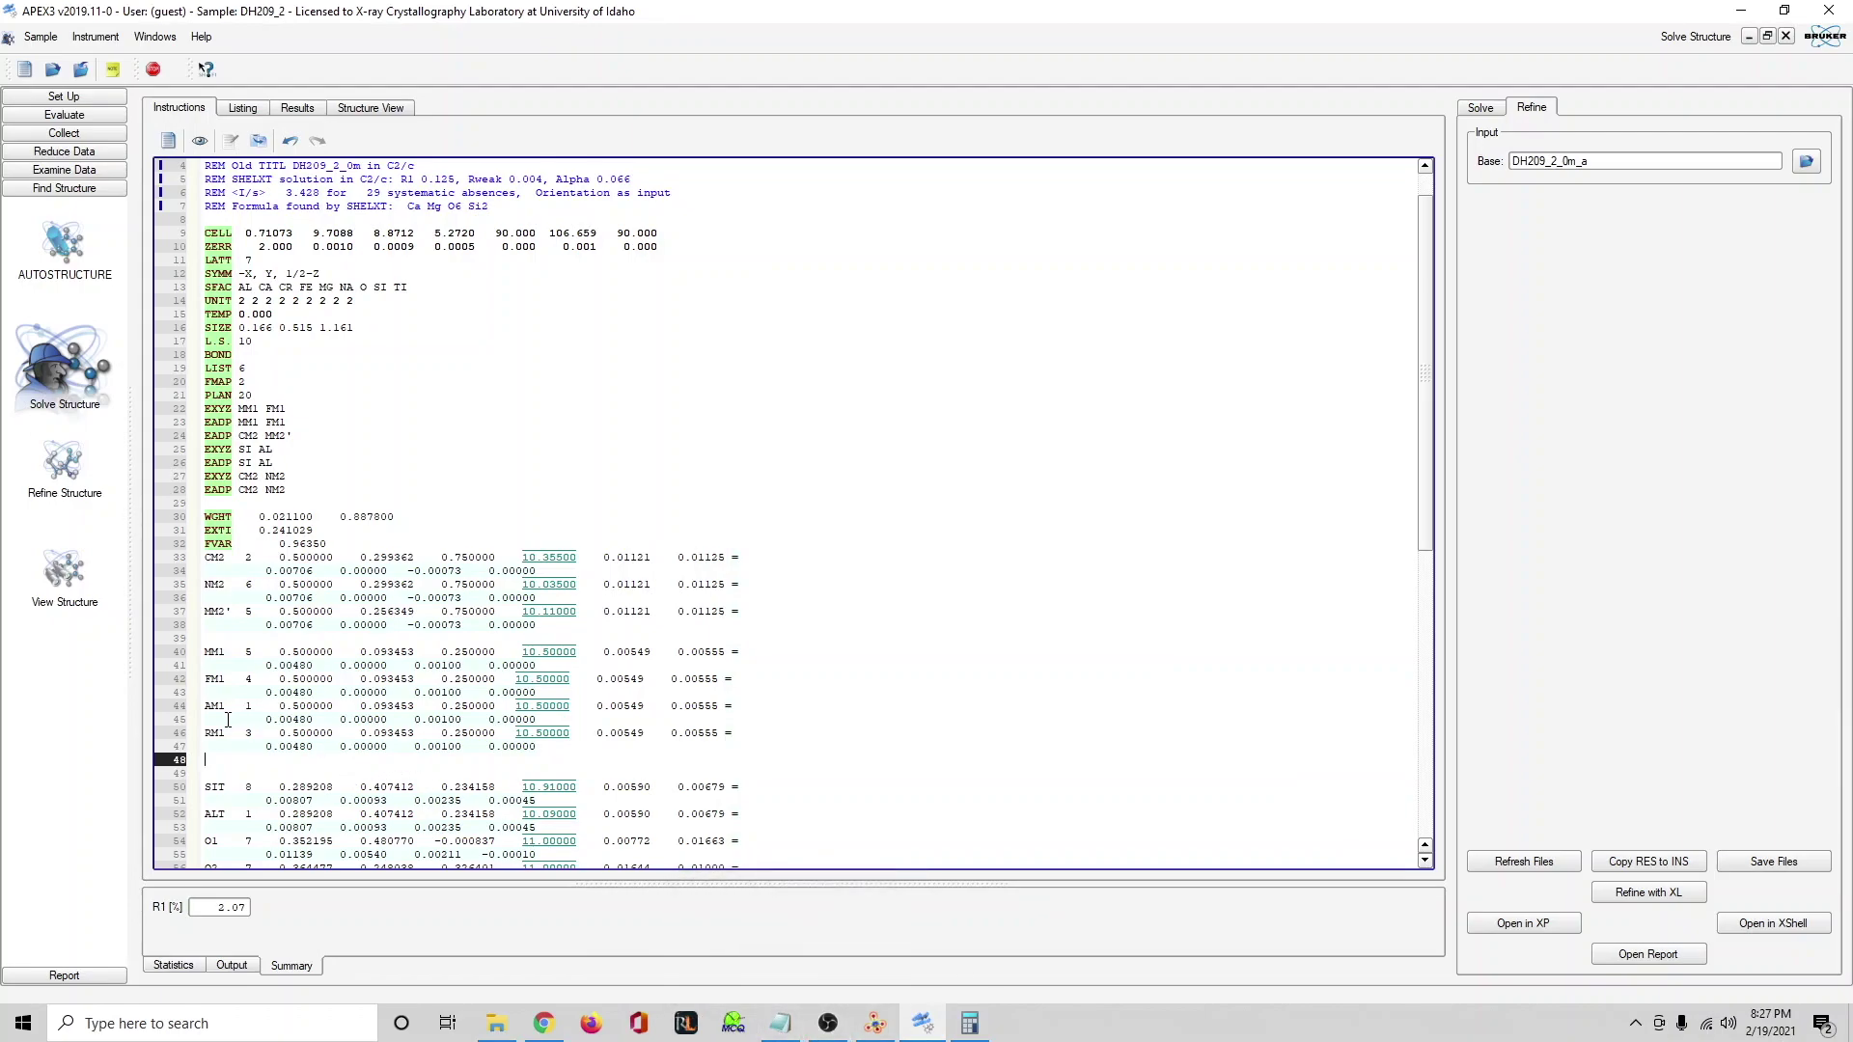
Duplicate the two-line RM1 entry directly below the original.
left_click_drag(205, 736, 591, 746)
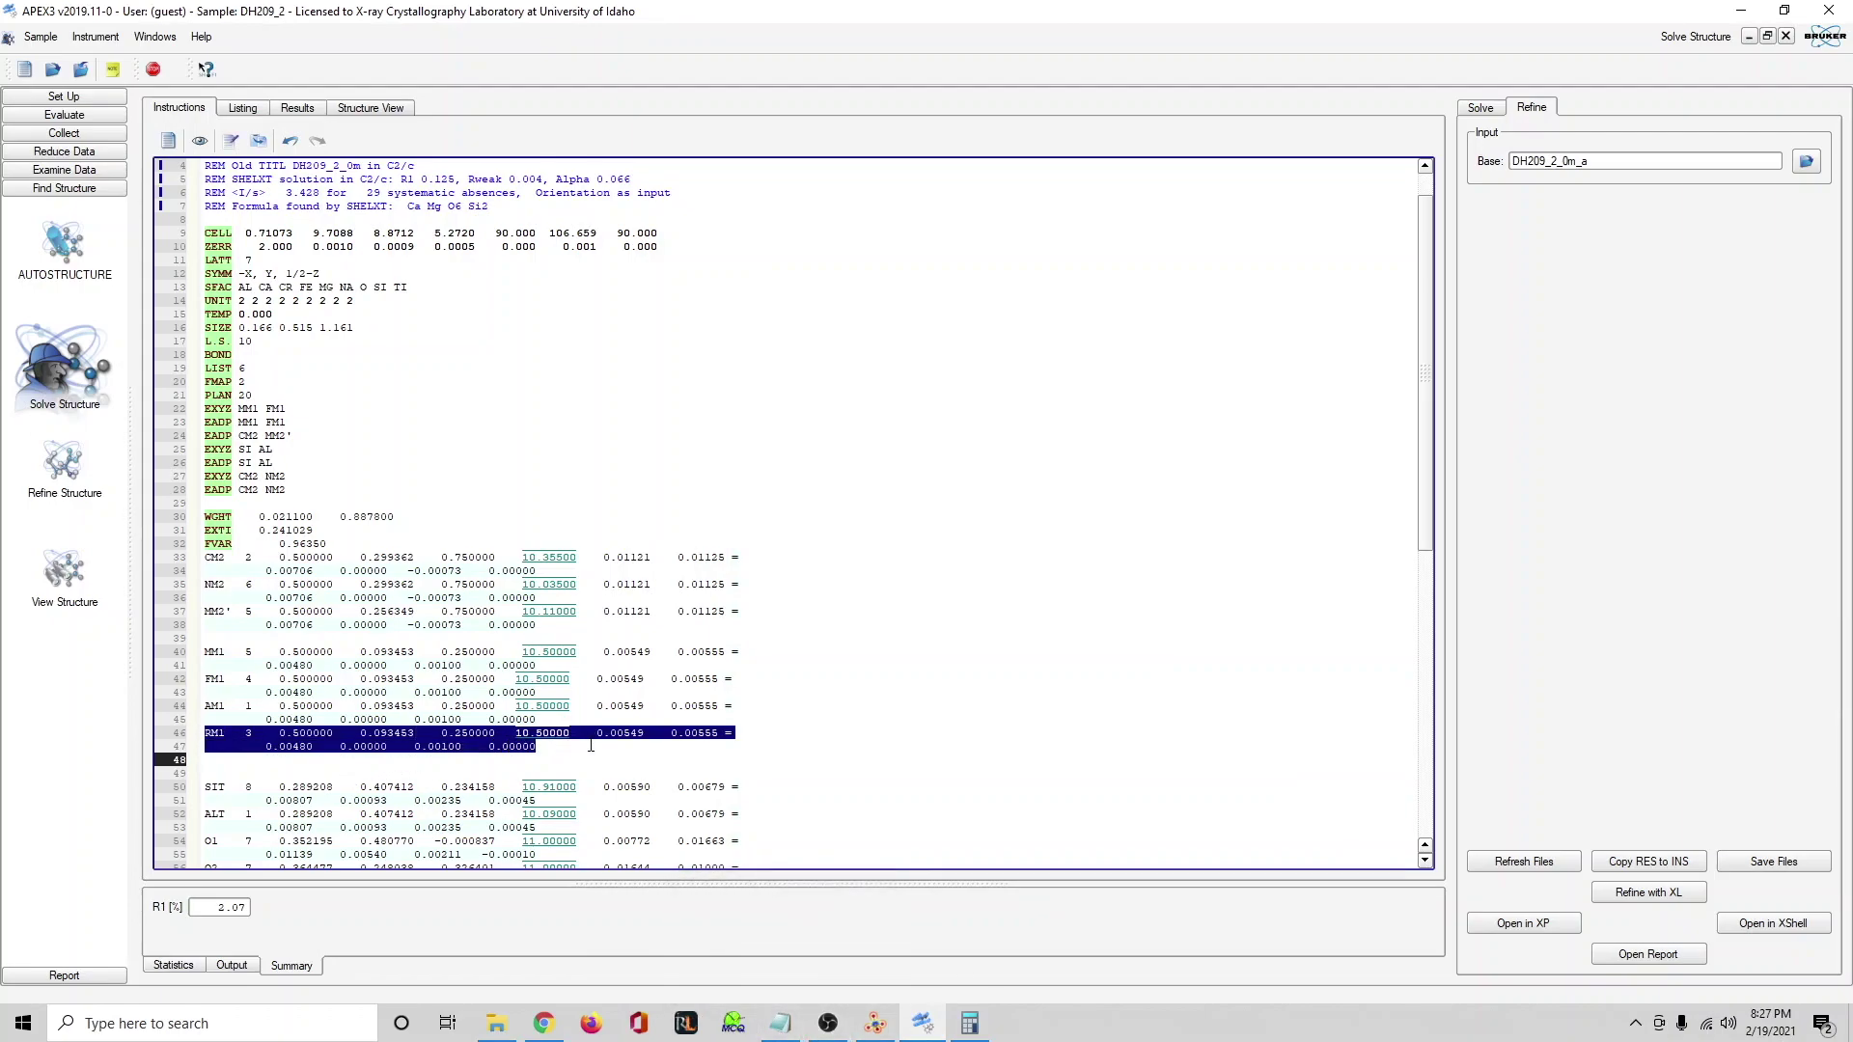
key("ctrl+c")
left_click(222, 766)
key("ctrl+v")
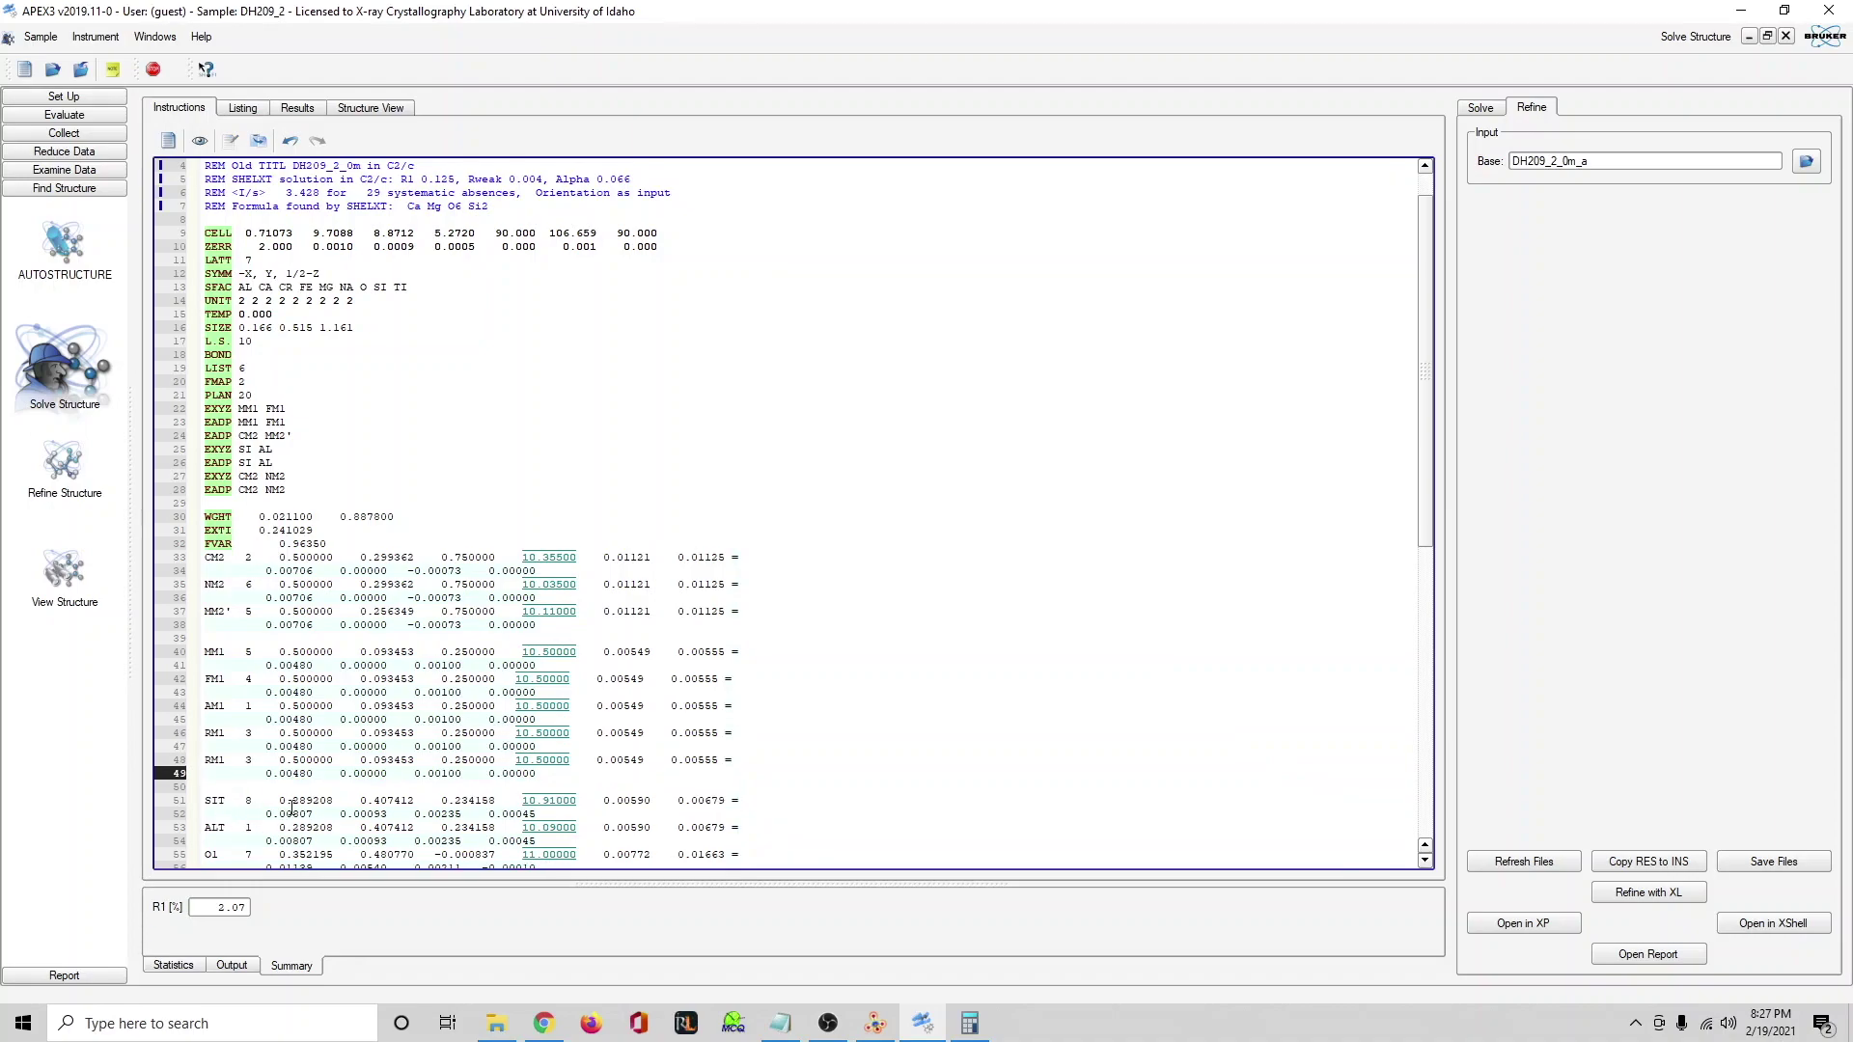
Set the duplicated RM1 entry's scattering factor number to 9 for Ti and rename the atom TM1.
double_click(248, 760)
left_click(789, 1030)
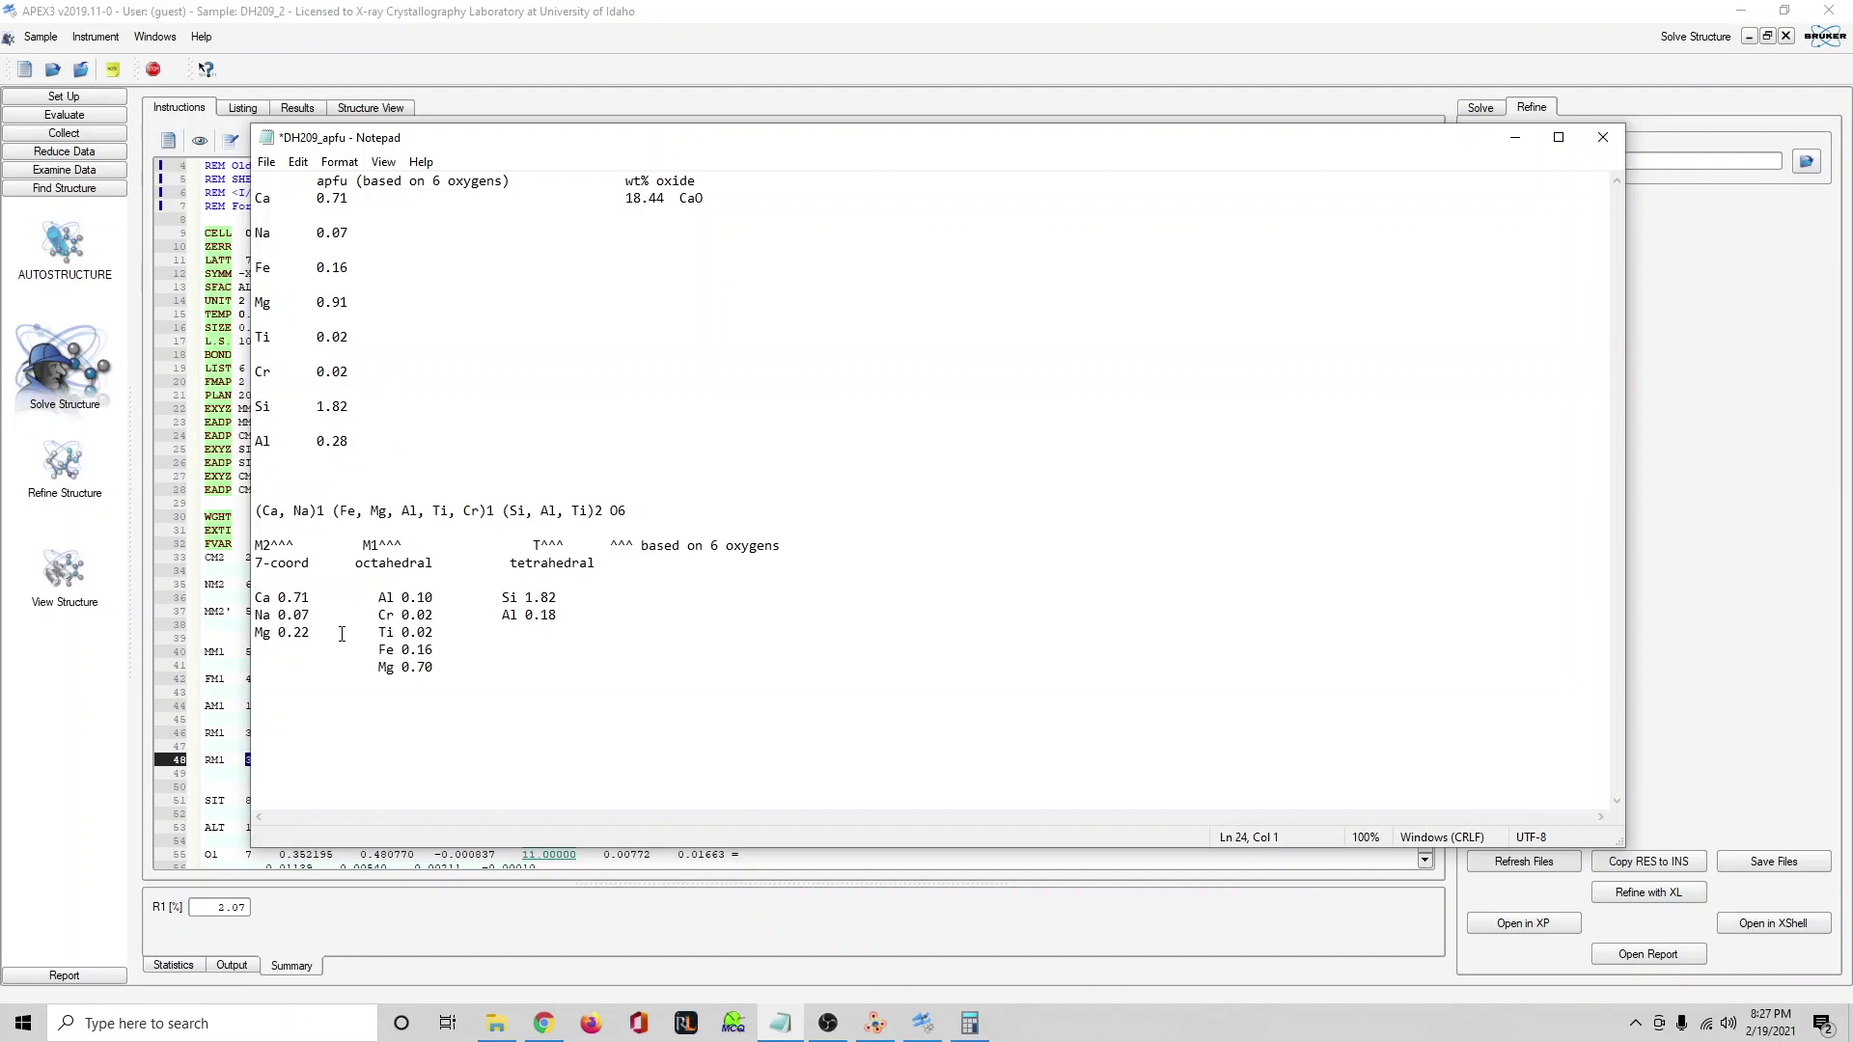
left_click(246, 703)
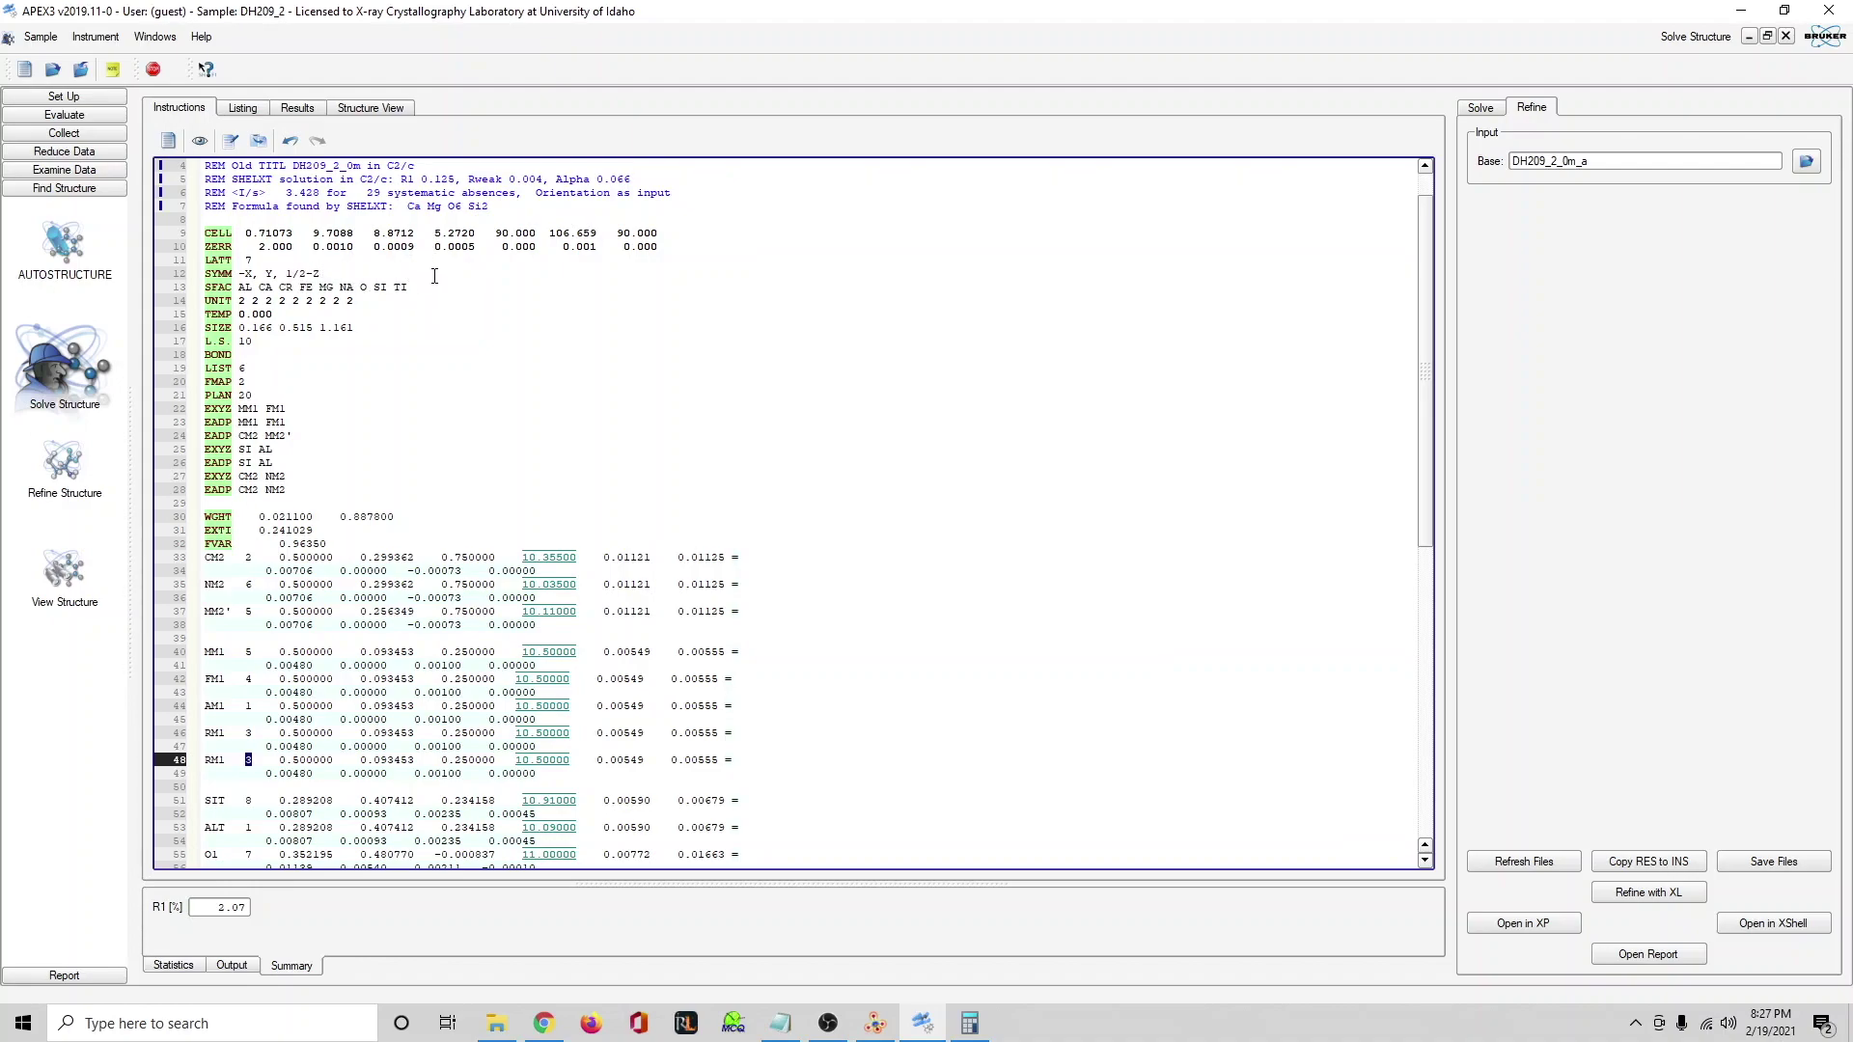
type("9")
left_click_drag(203, 759, 212, 761)
type("T")
Clear Calculator, look up the M1 Mg amount in the Notepad notes, and set the MM1 occupancy to 10.35000 in APEX3.
scroll(330, 637, "down", 3)
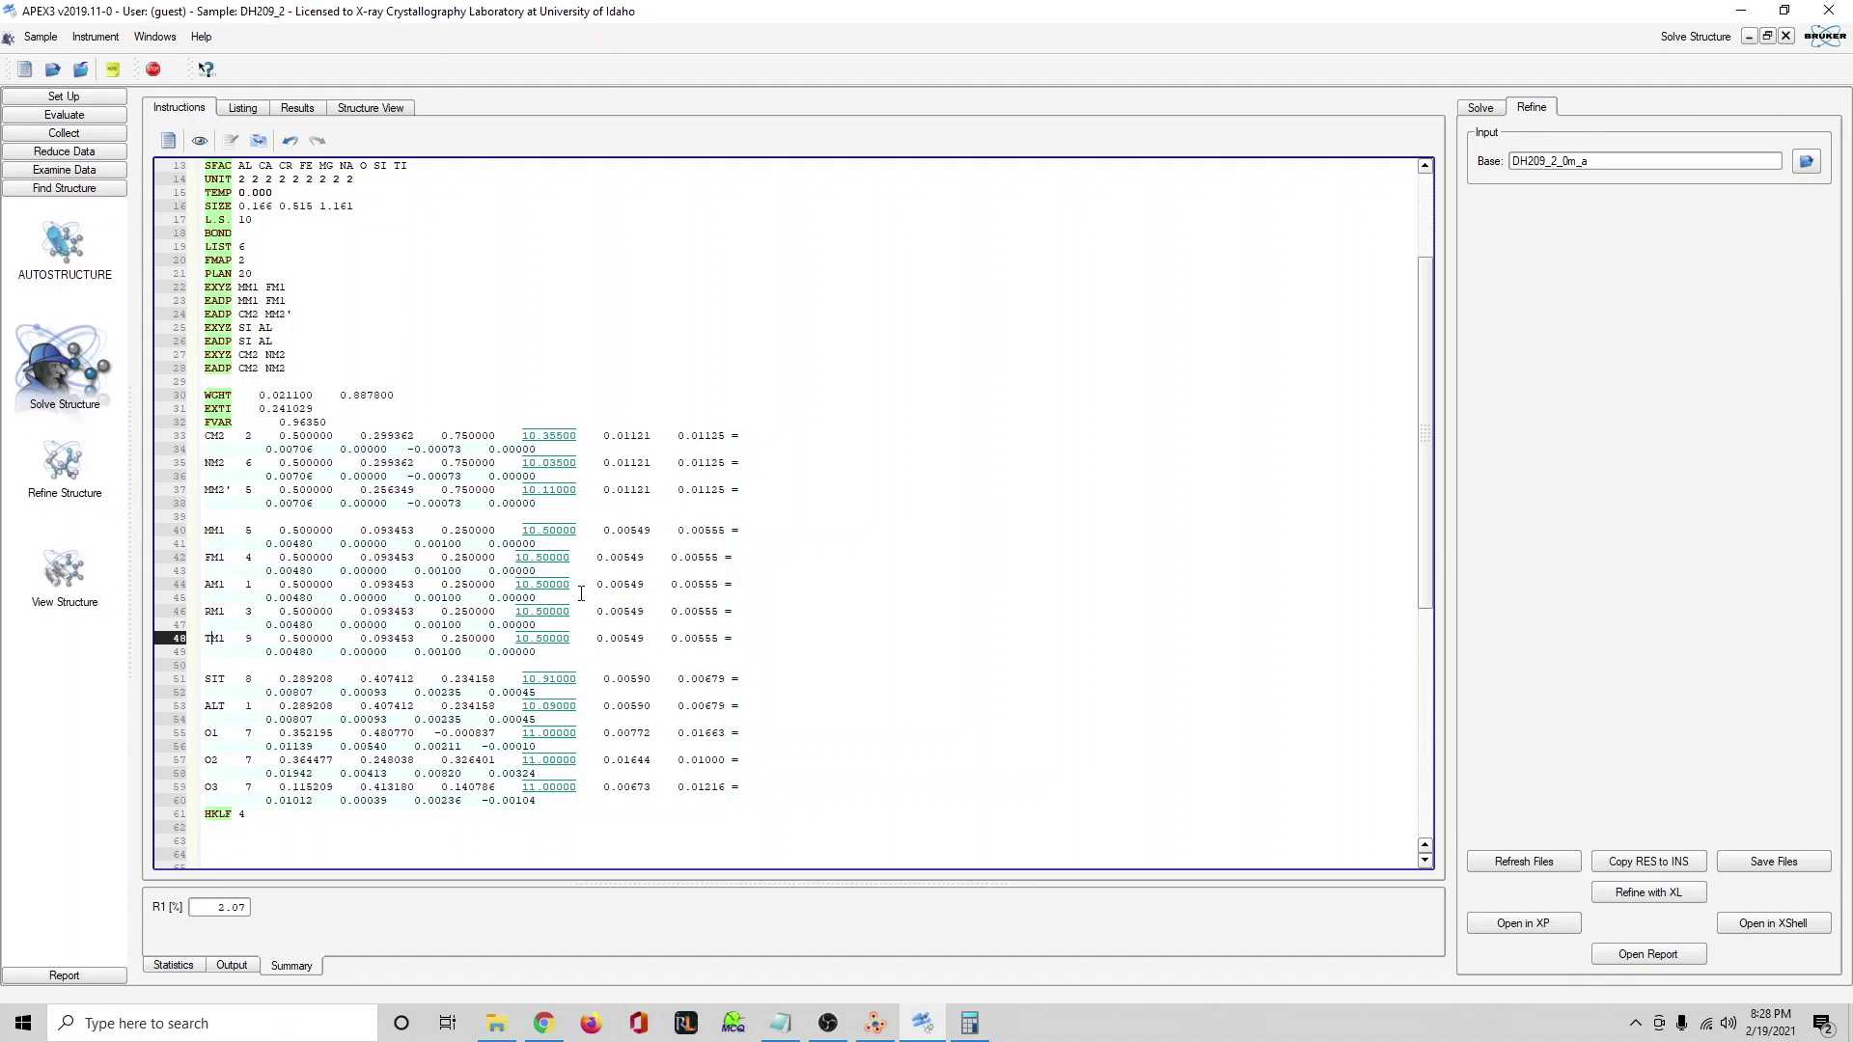
mouse_move(970, 1020)
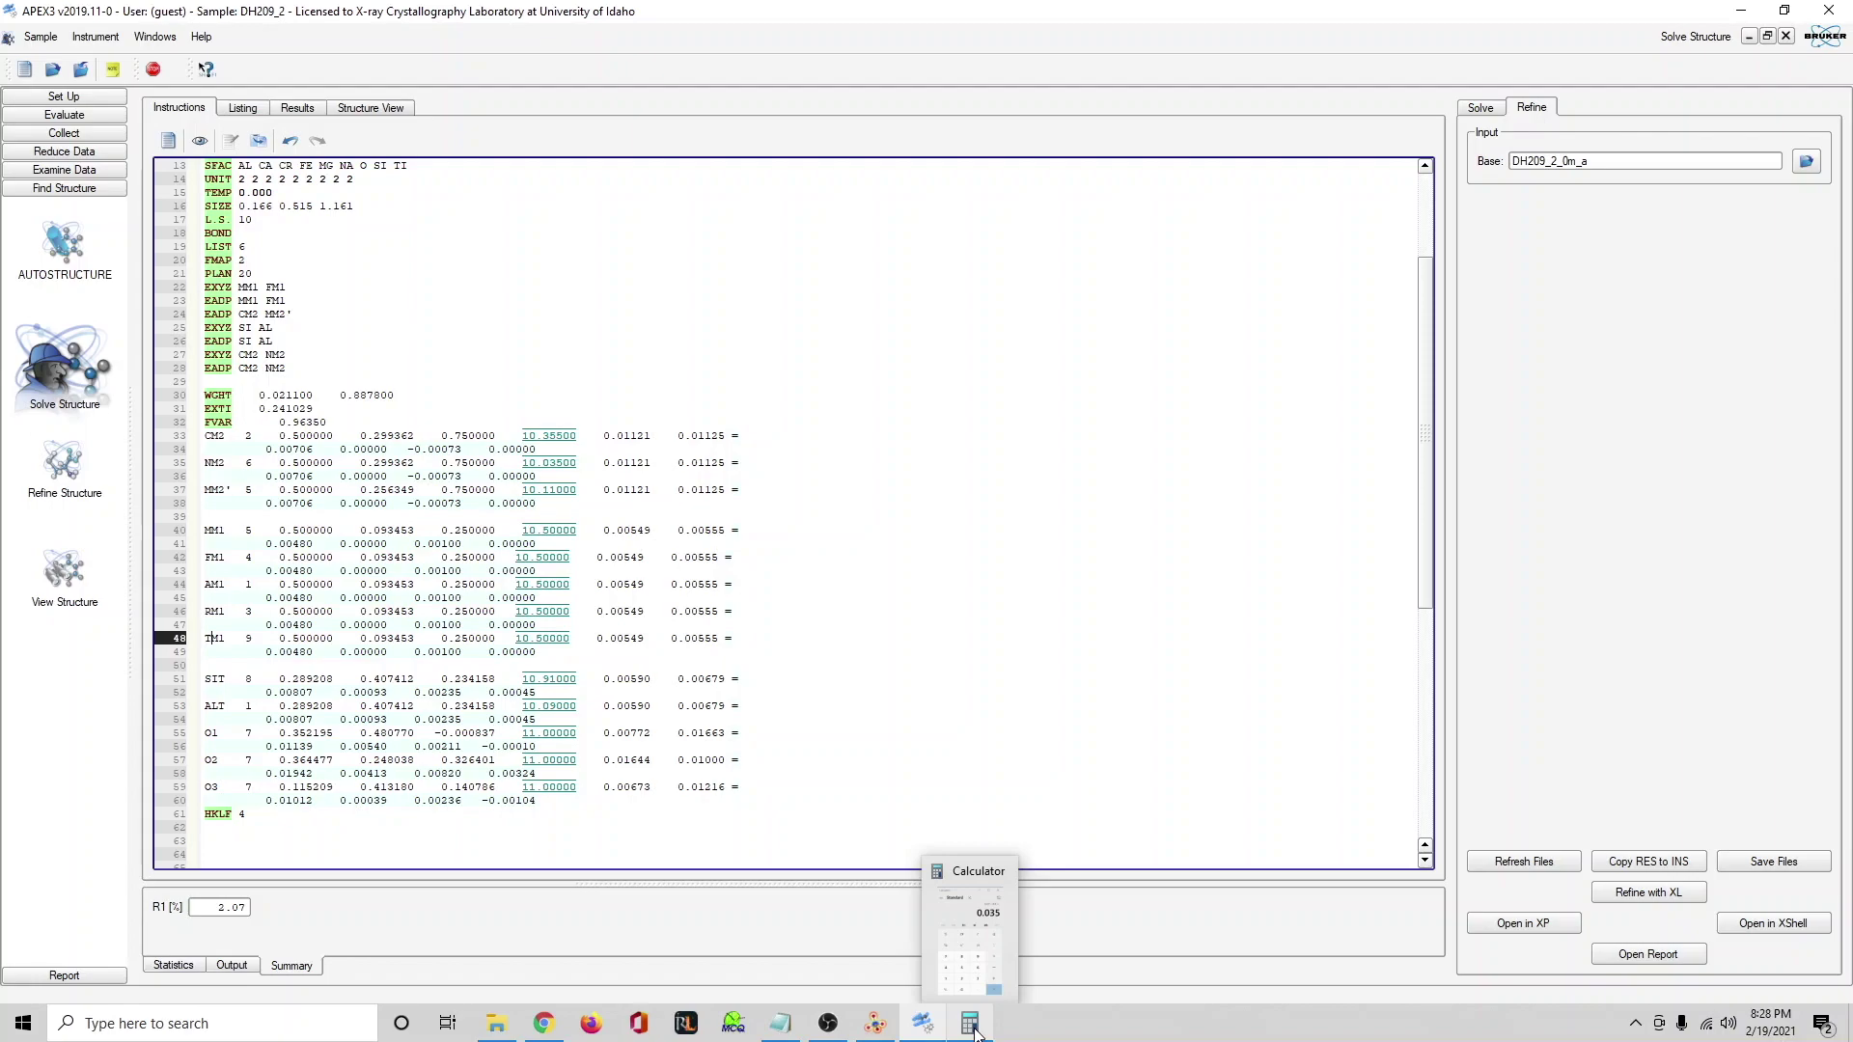
left_click(971, 1025)
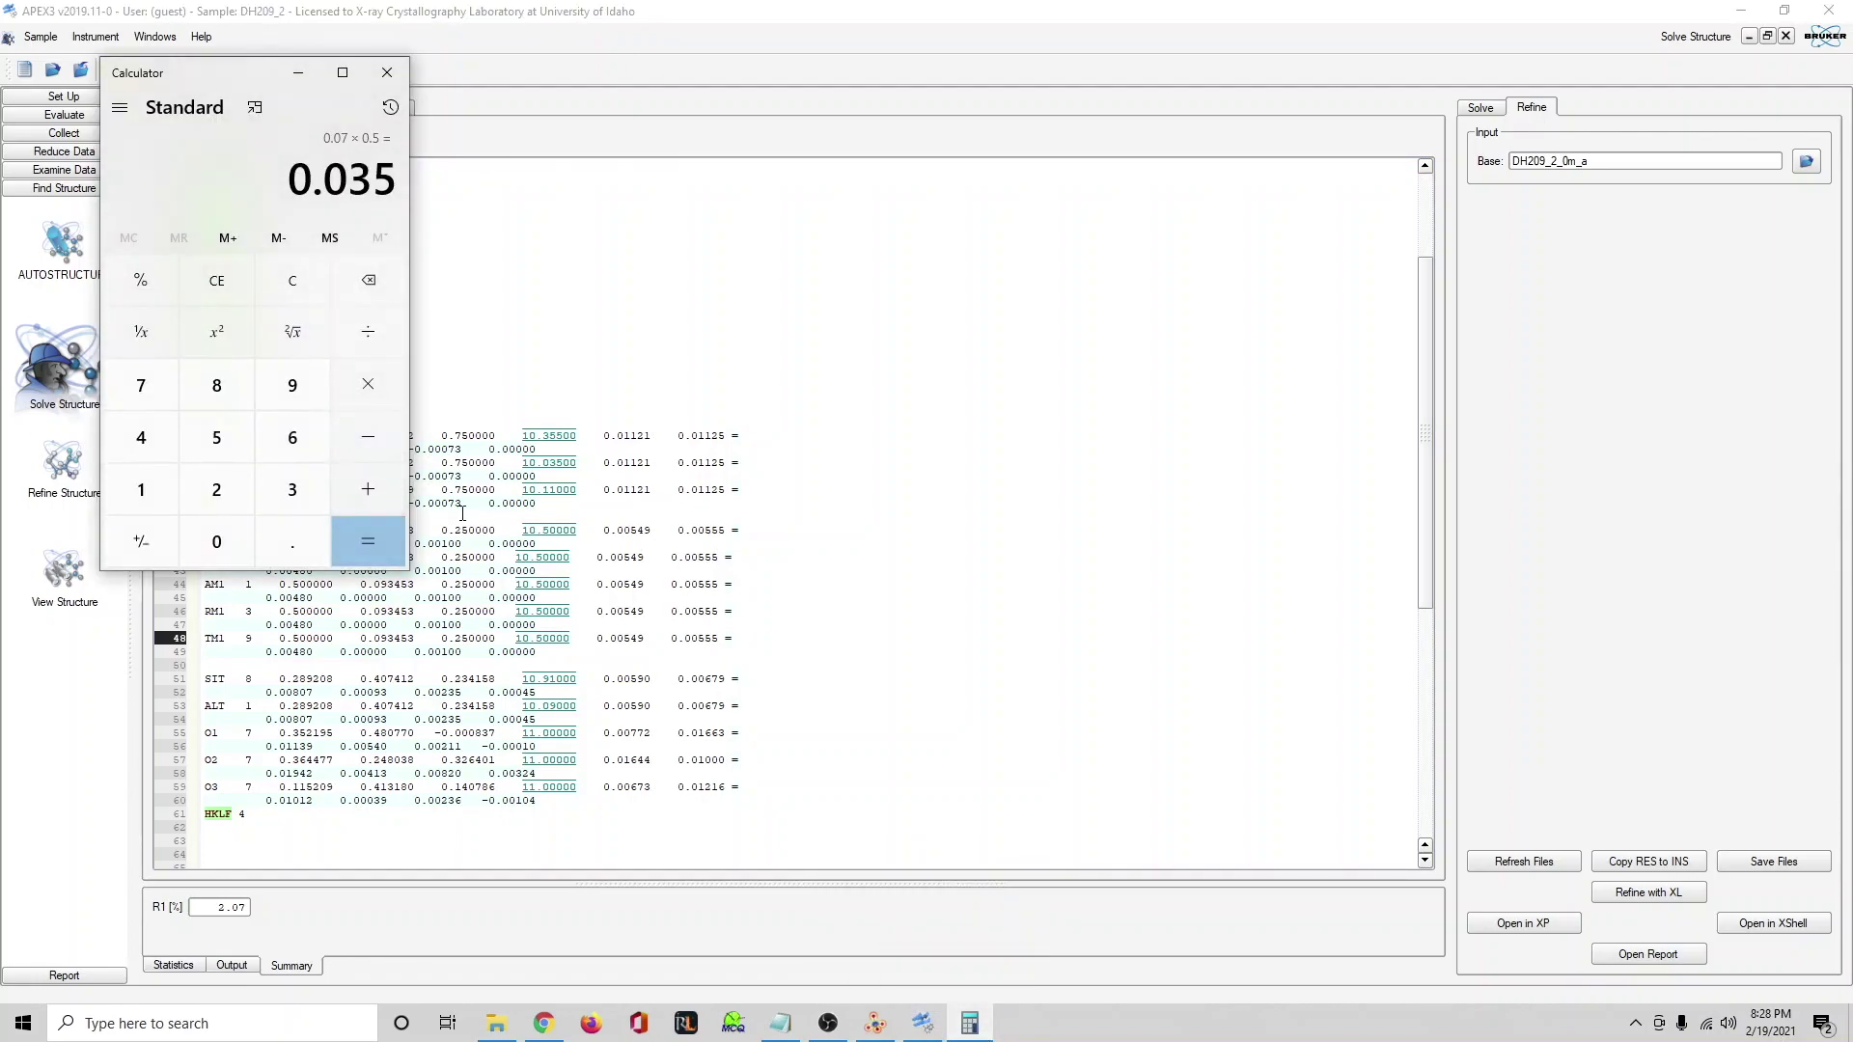
left_click(292, 283)
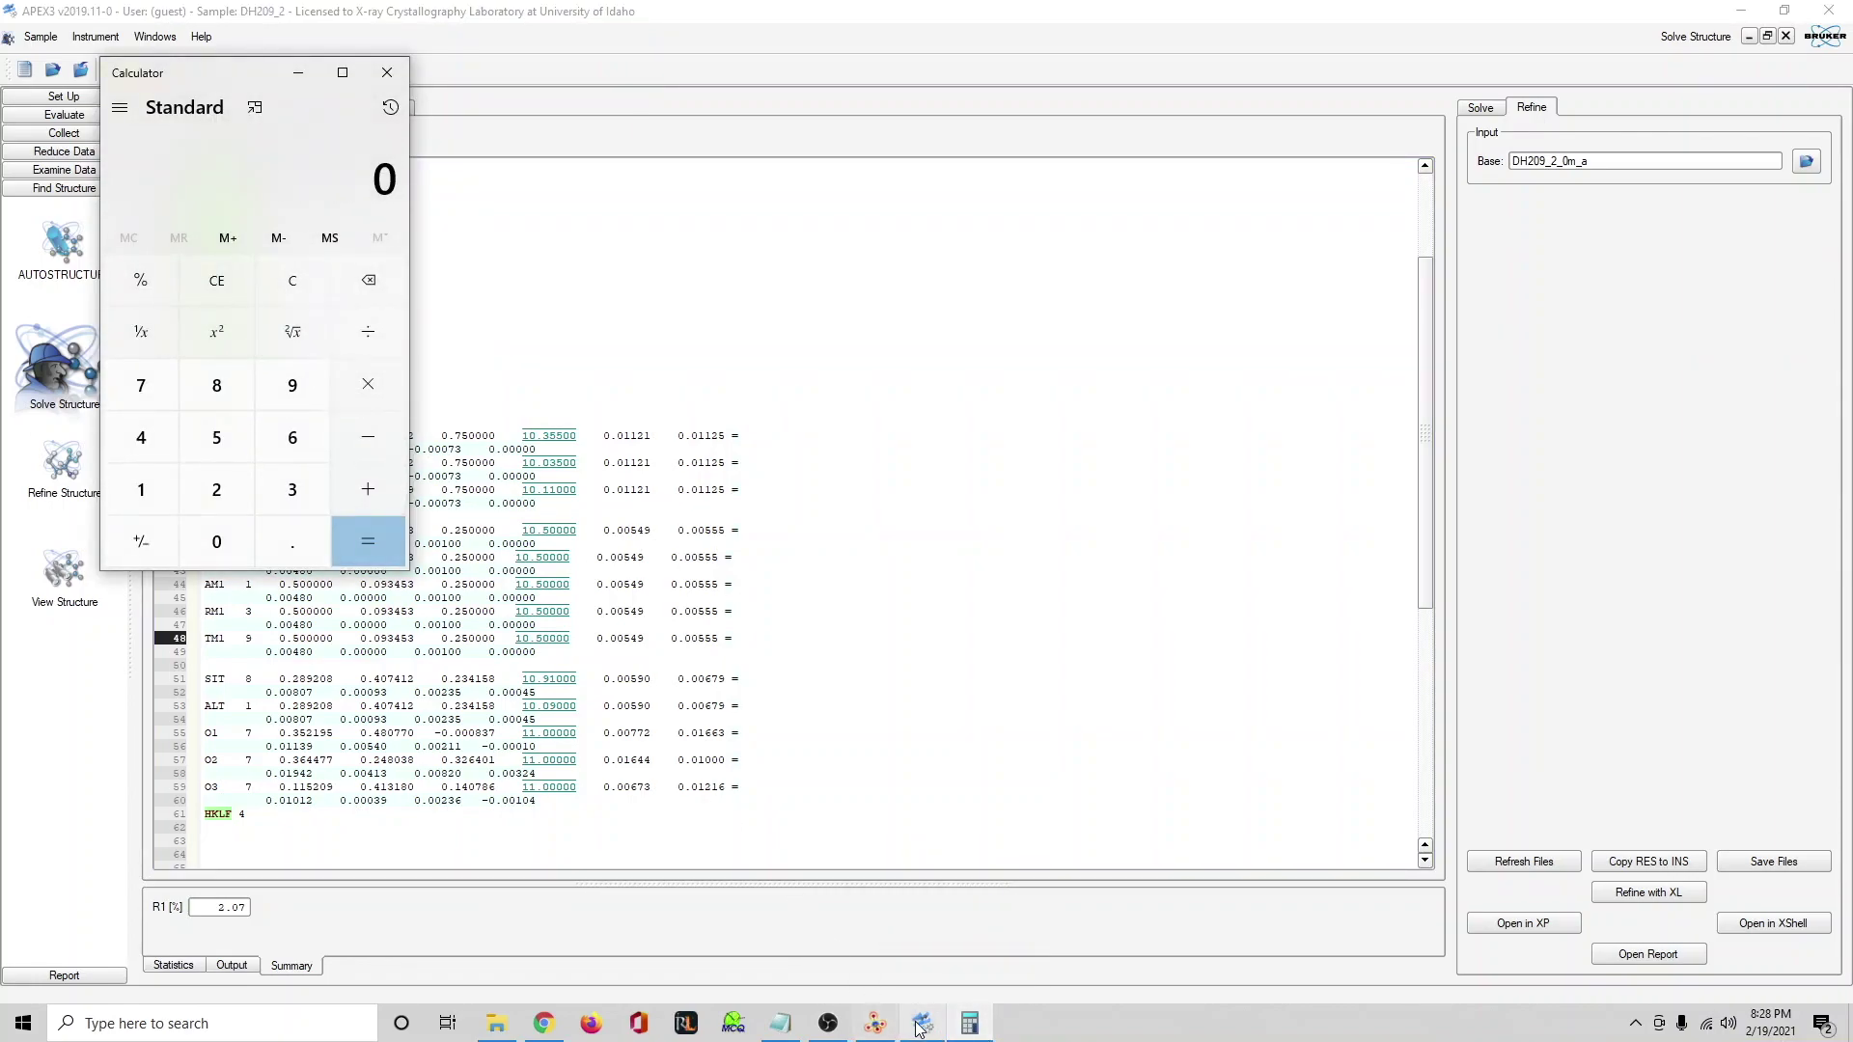
left_click(781, 1023)
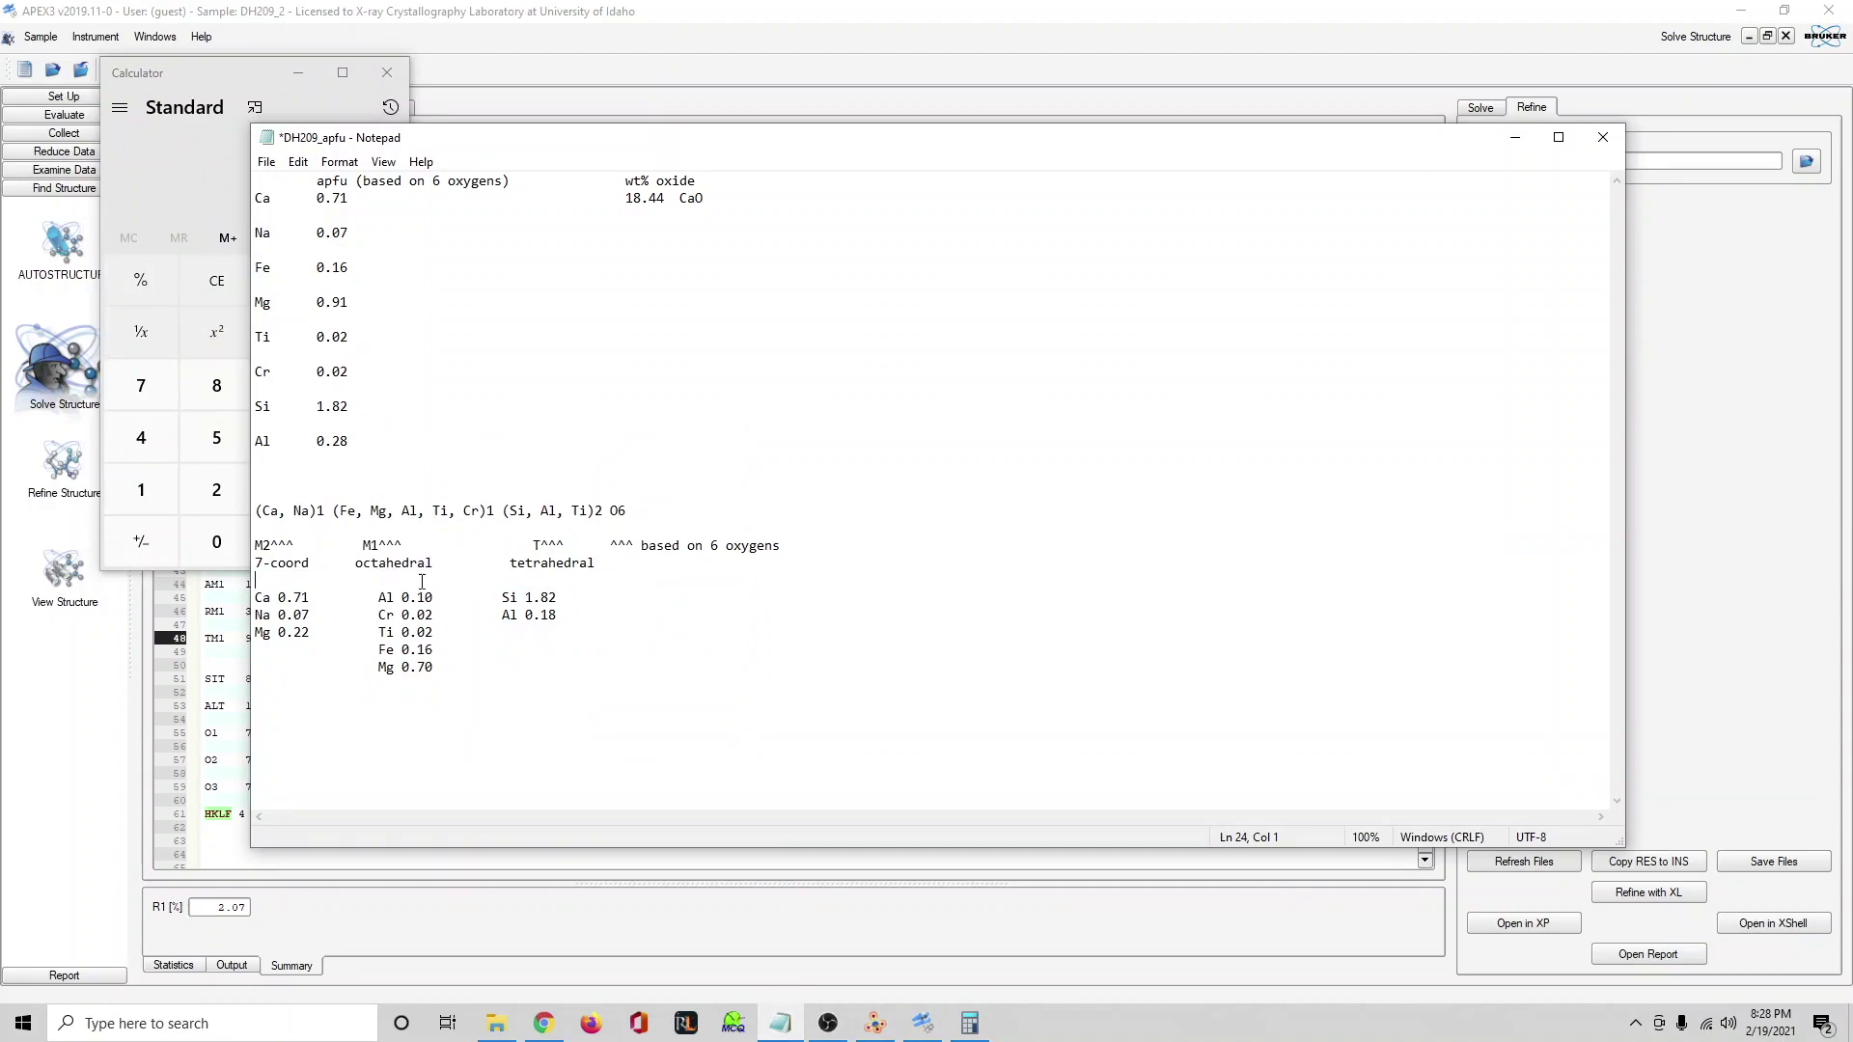
left_click(178, 166)
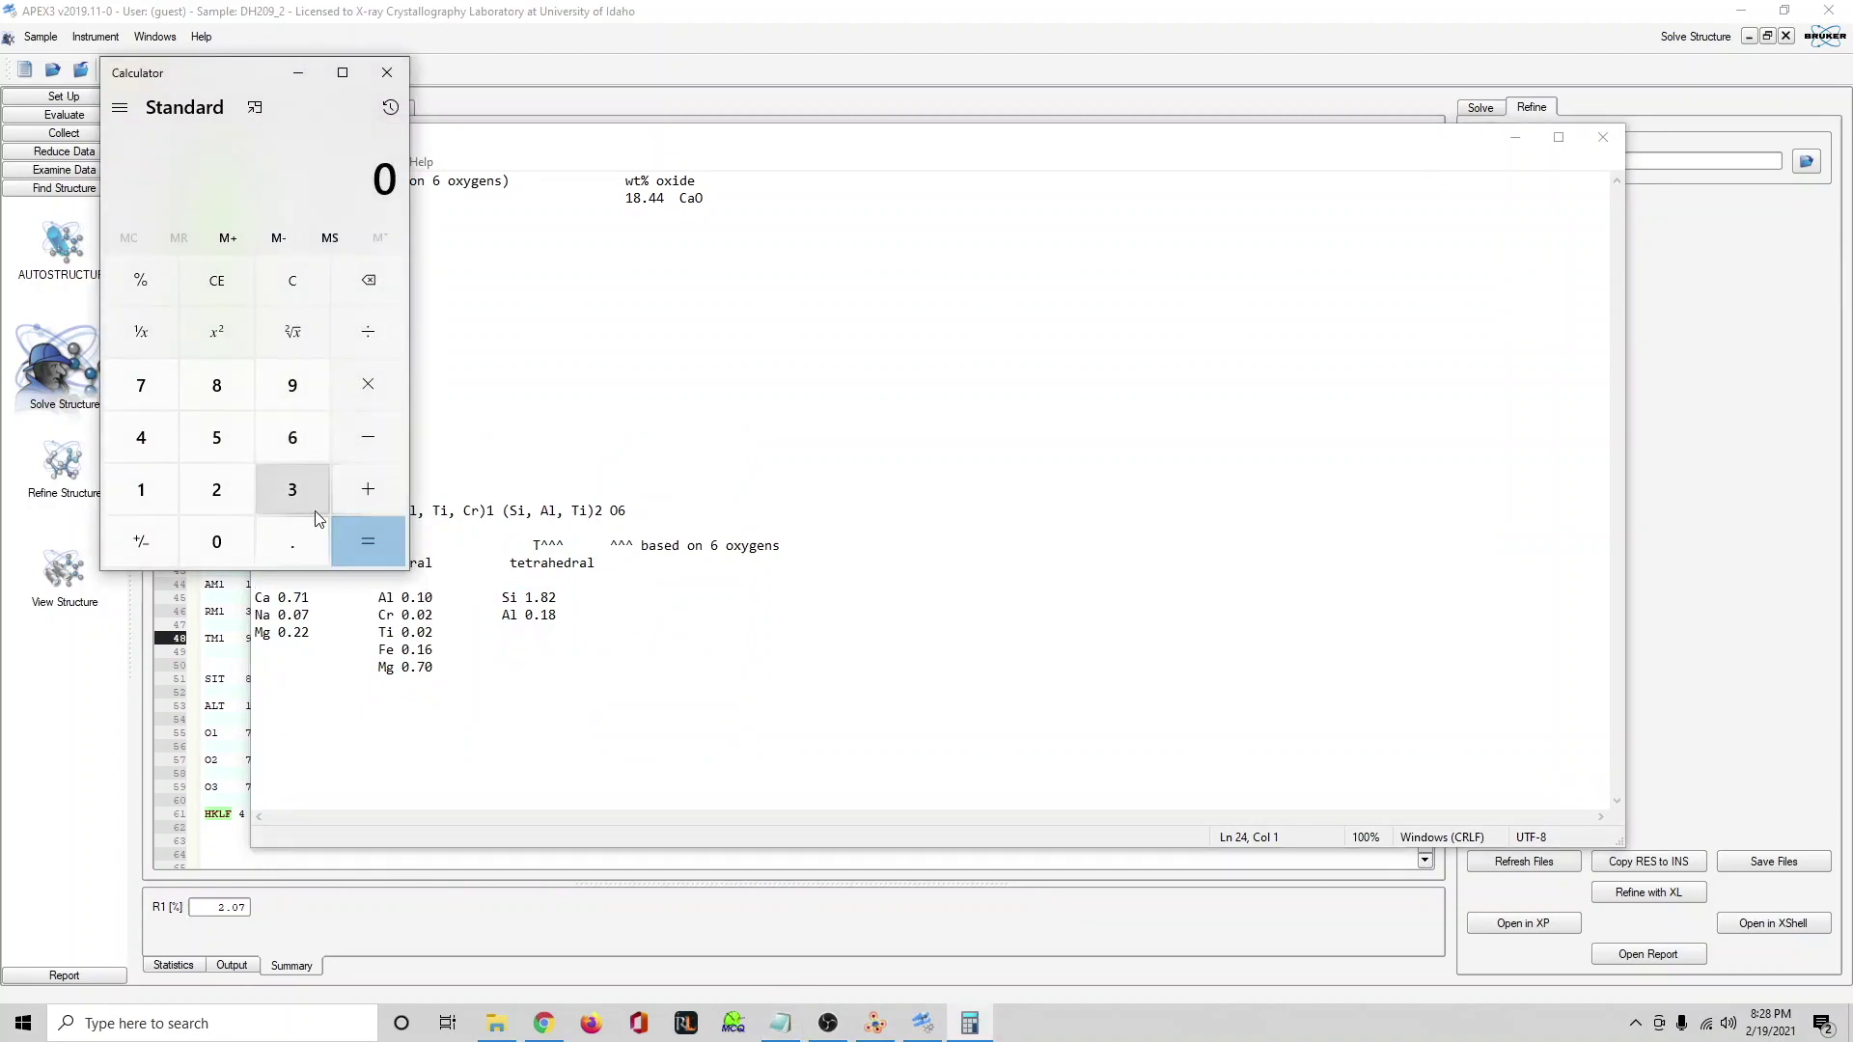
left_click(69, 725)
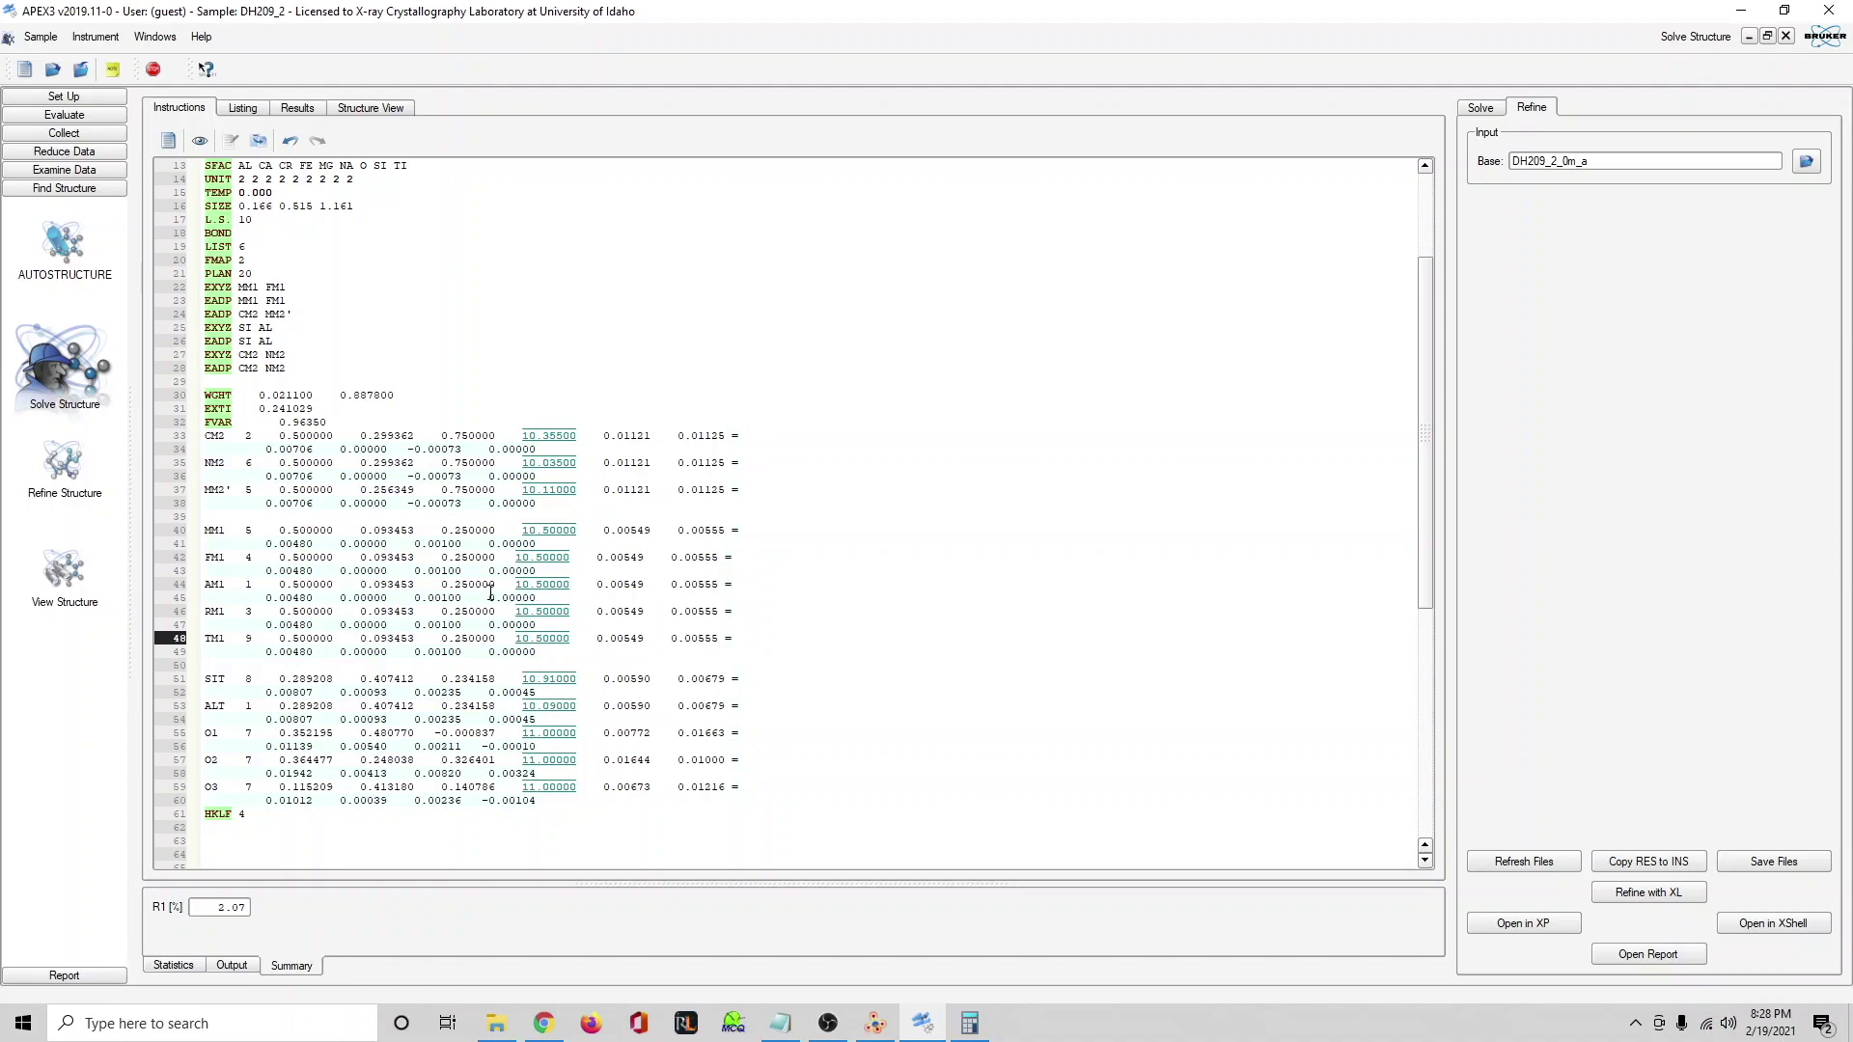
left_click_drag(542, 530, 559, 533)
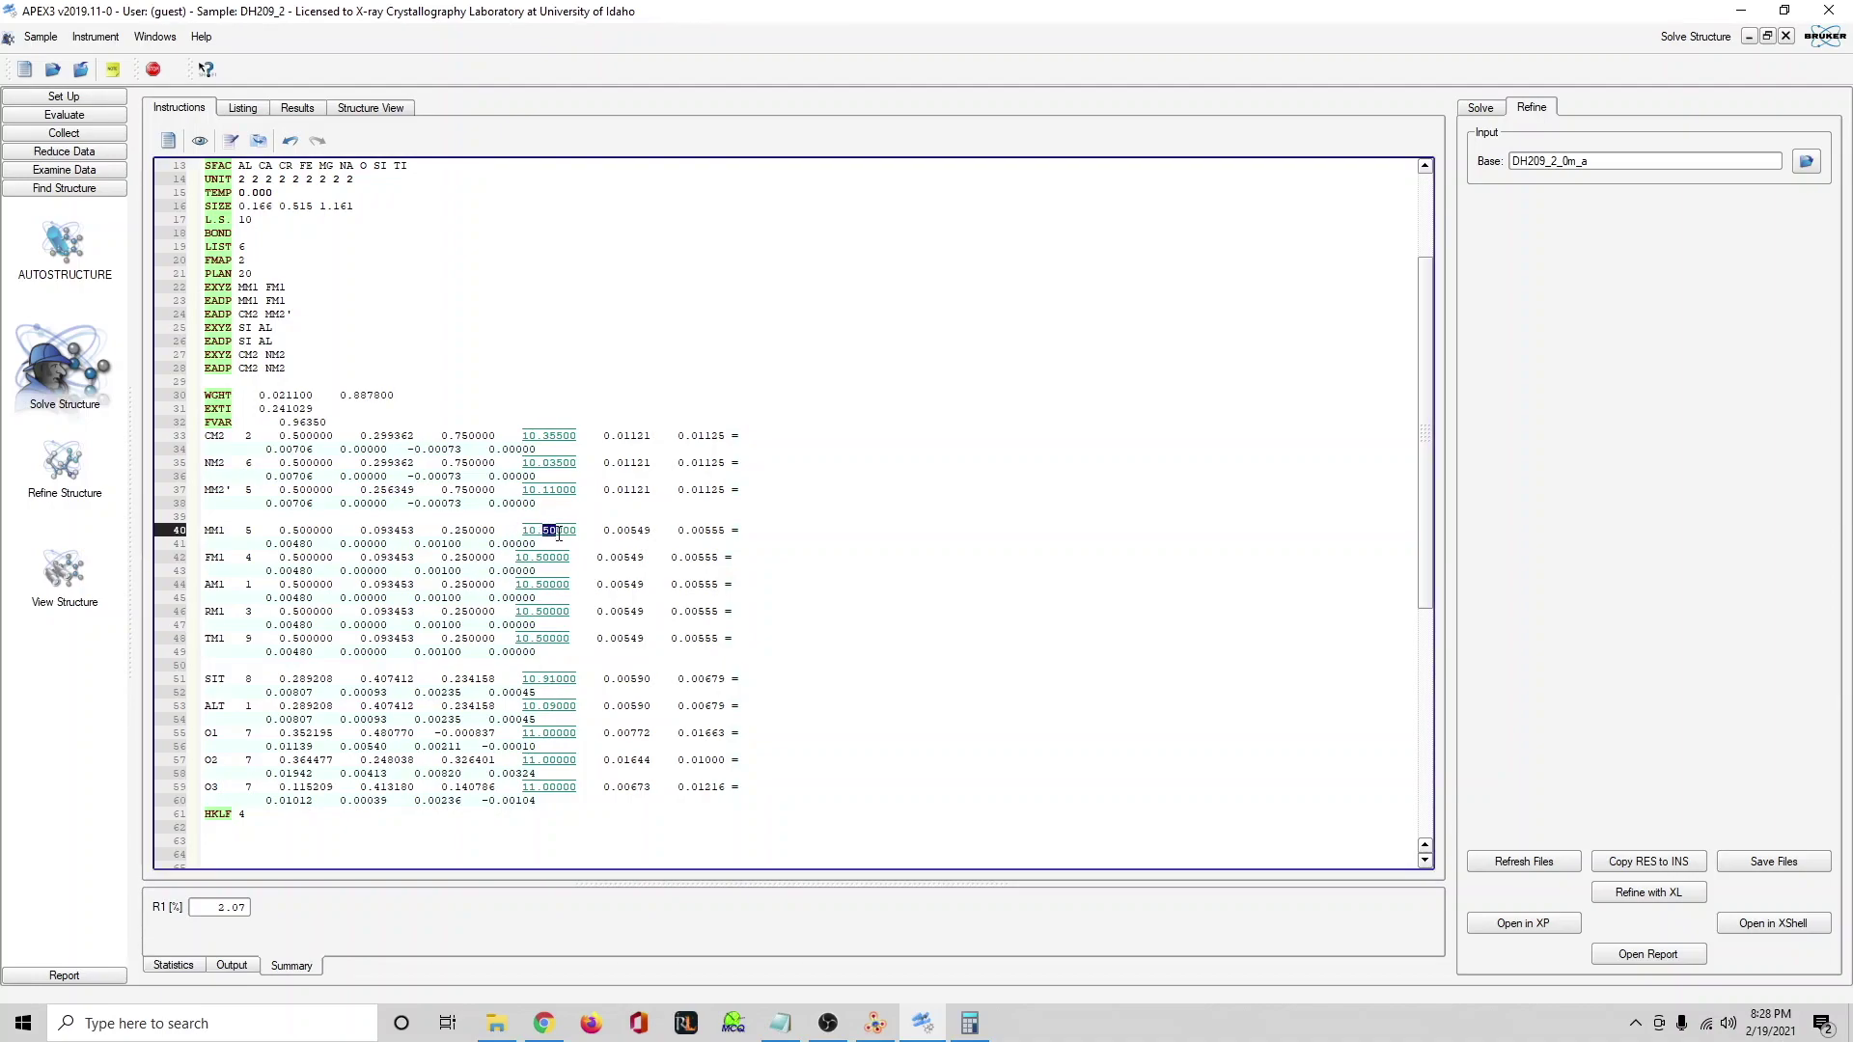
type("35")
Look up the M1 Fe amount in the Notepad notes and set the FM1 occupancy to 10.08000 in APEX3.
left_click(778, 1029)
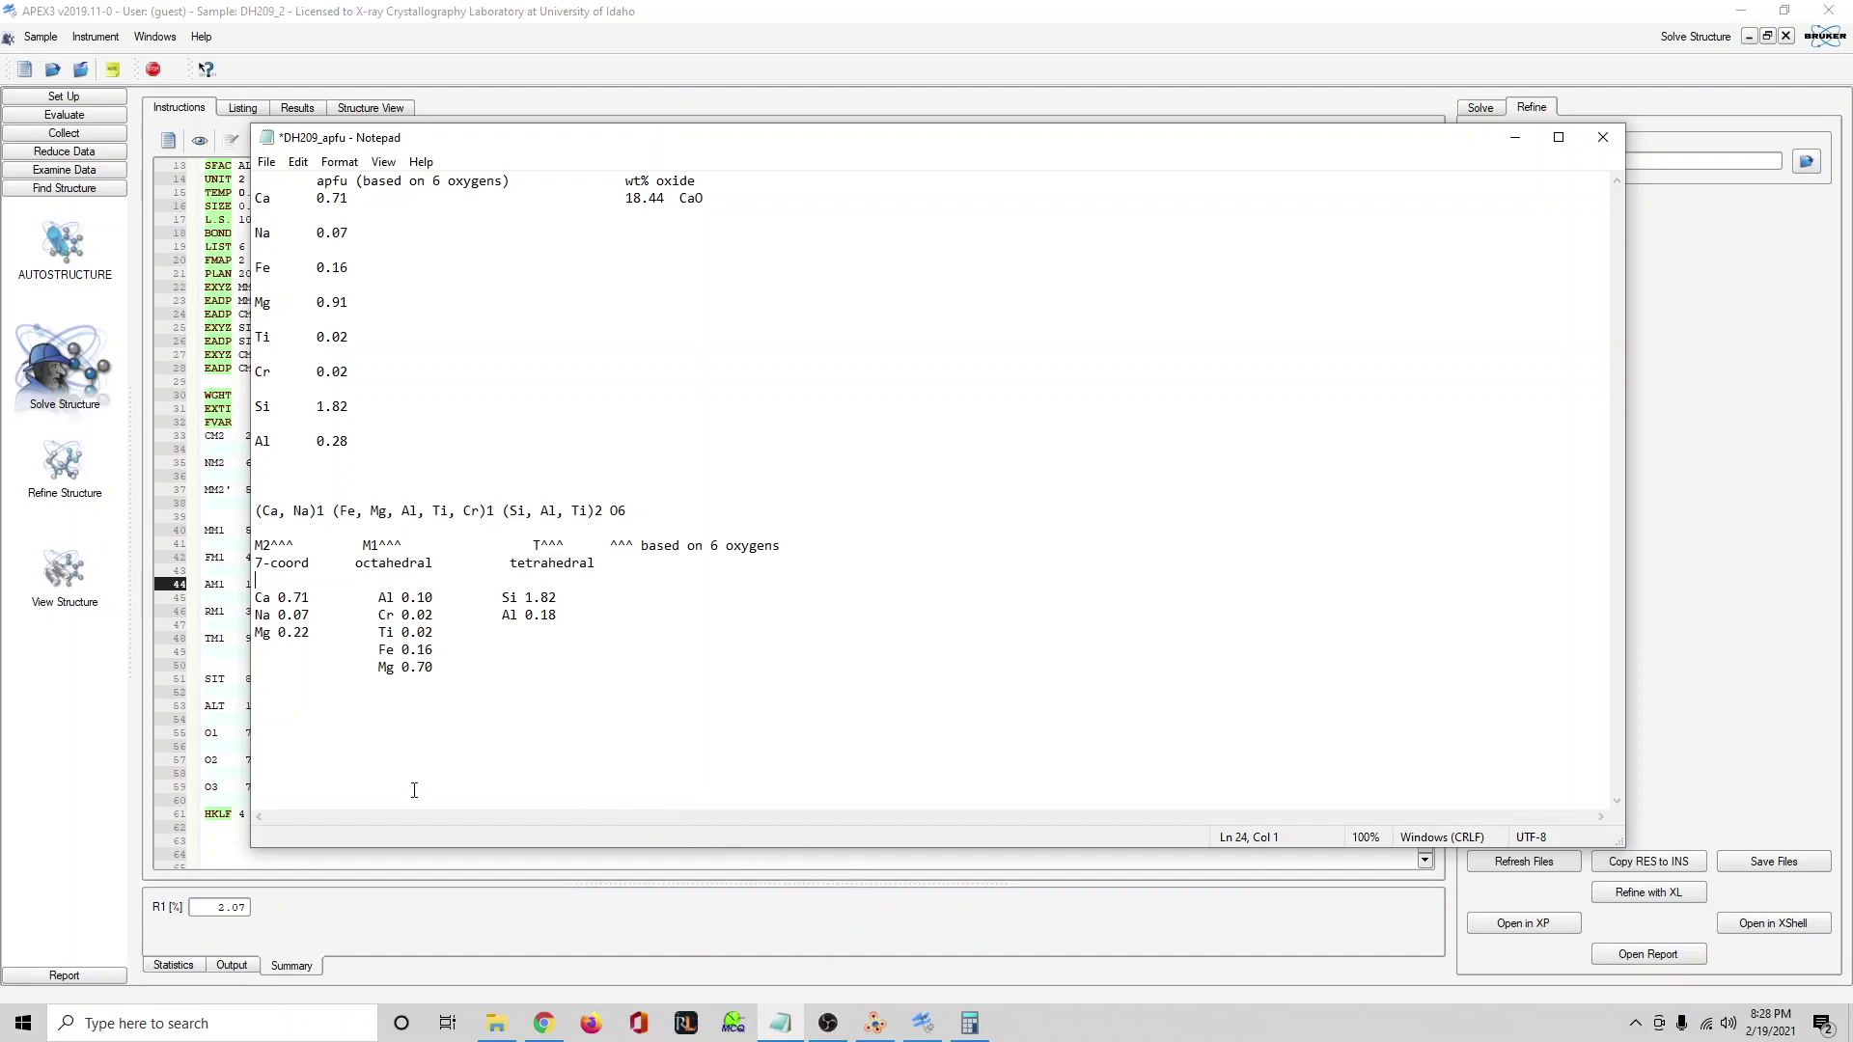
left_click(4, 699)
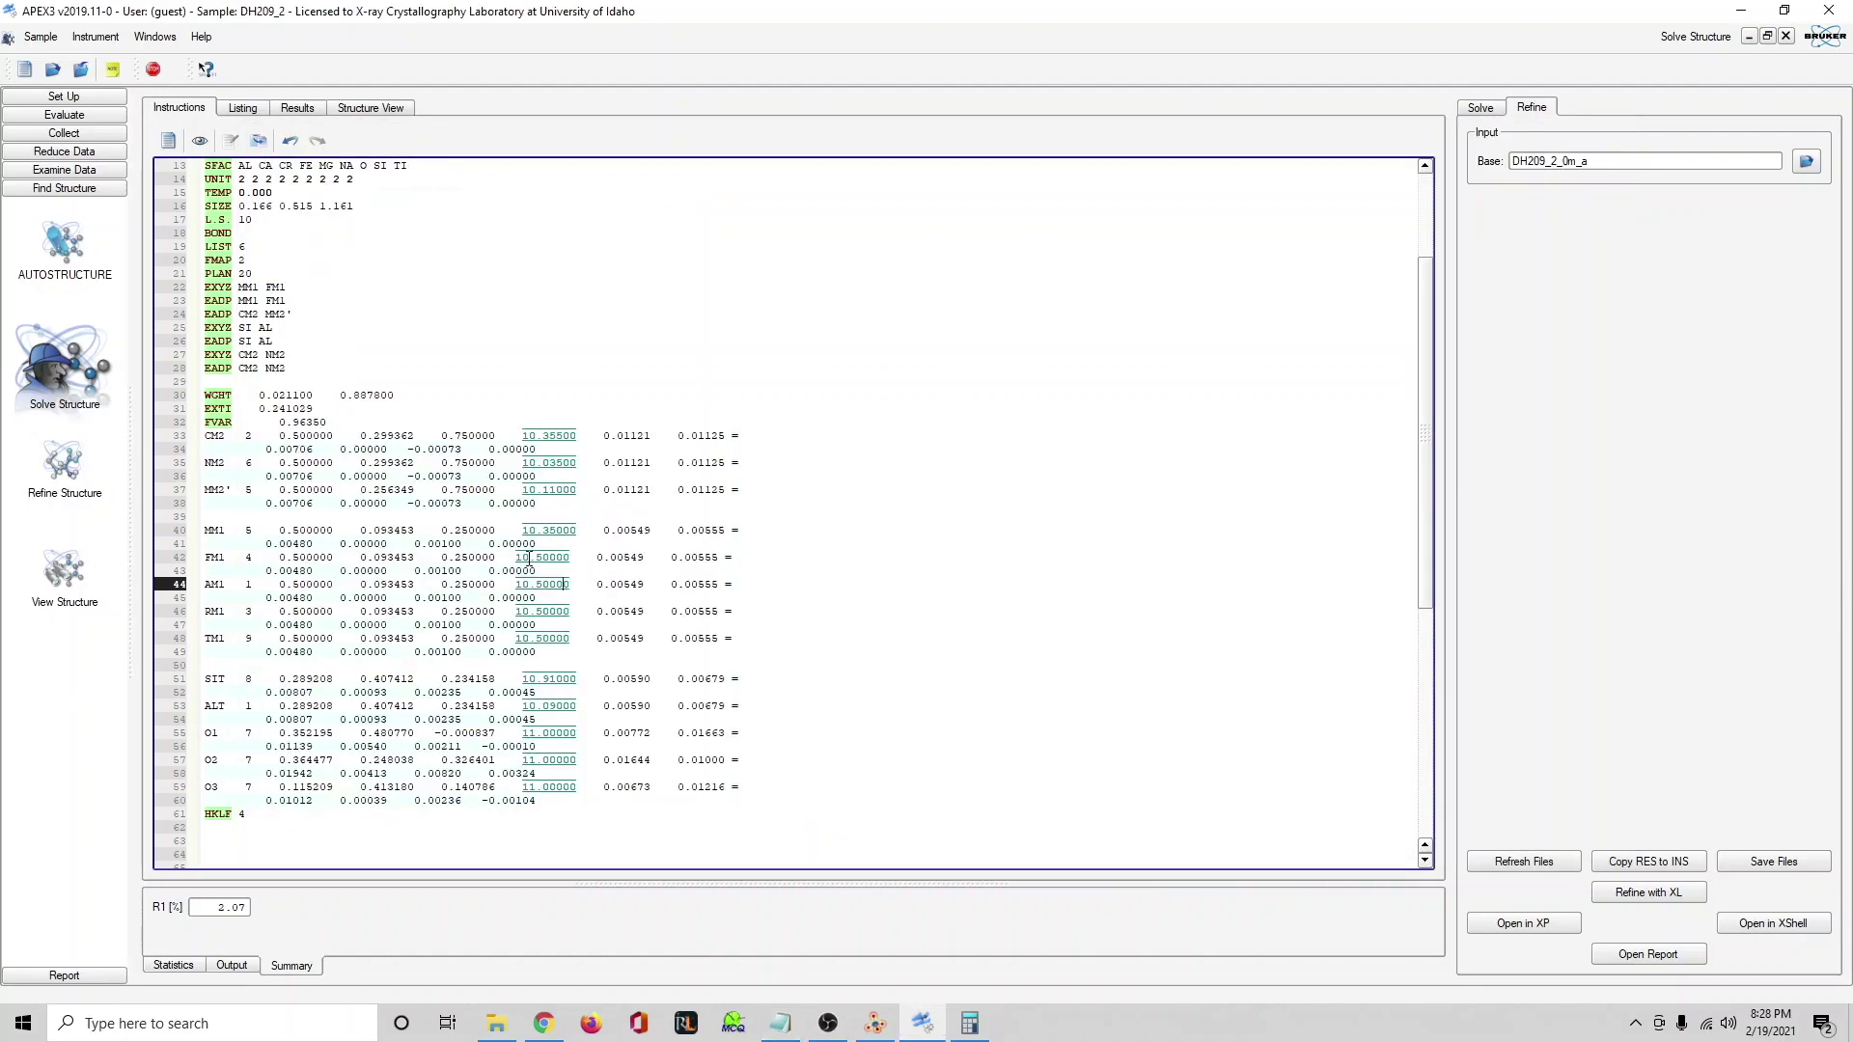
left_click_drag(535, 557, 548, 563)
type("08")
Look up the M1 Al amount in the Notepad notes and set the AM1 occupancy to 10.05000 in APEX3.
left_click_drag(536, 586, 543, 587)
left_click(780, 1023)
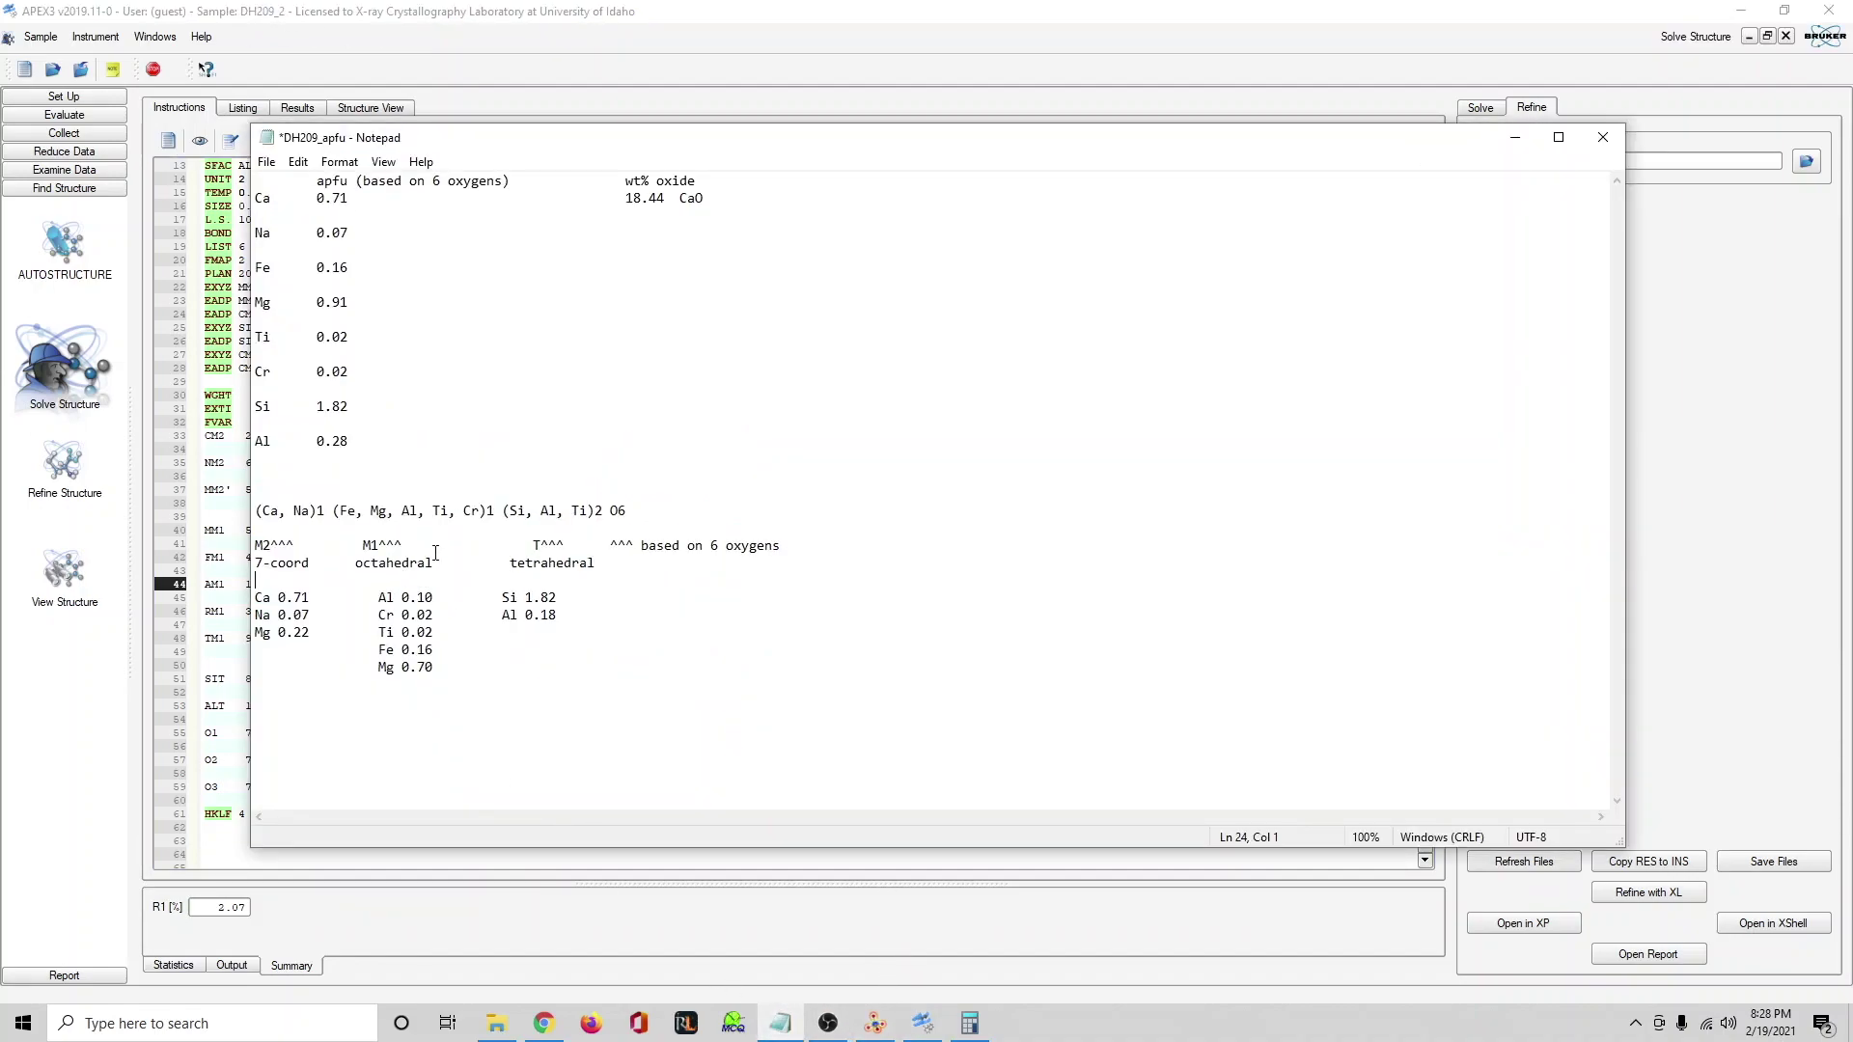
left_click(25, 749)
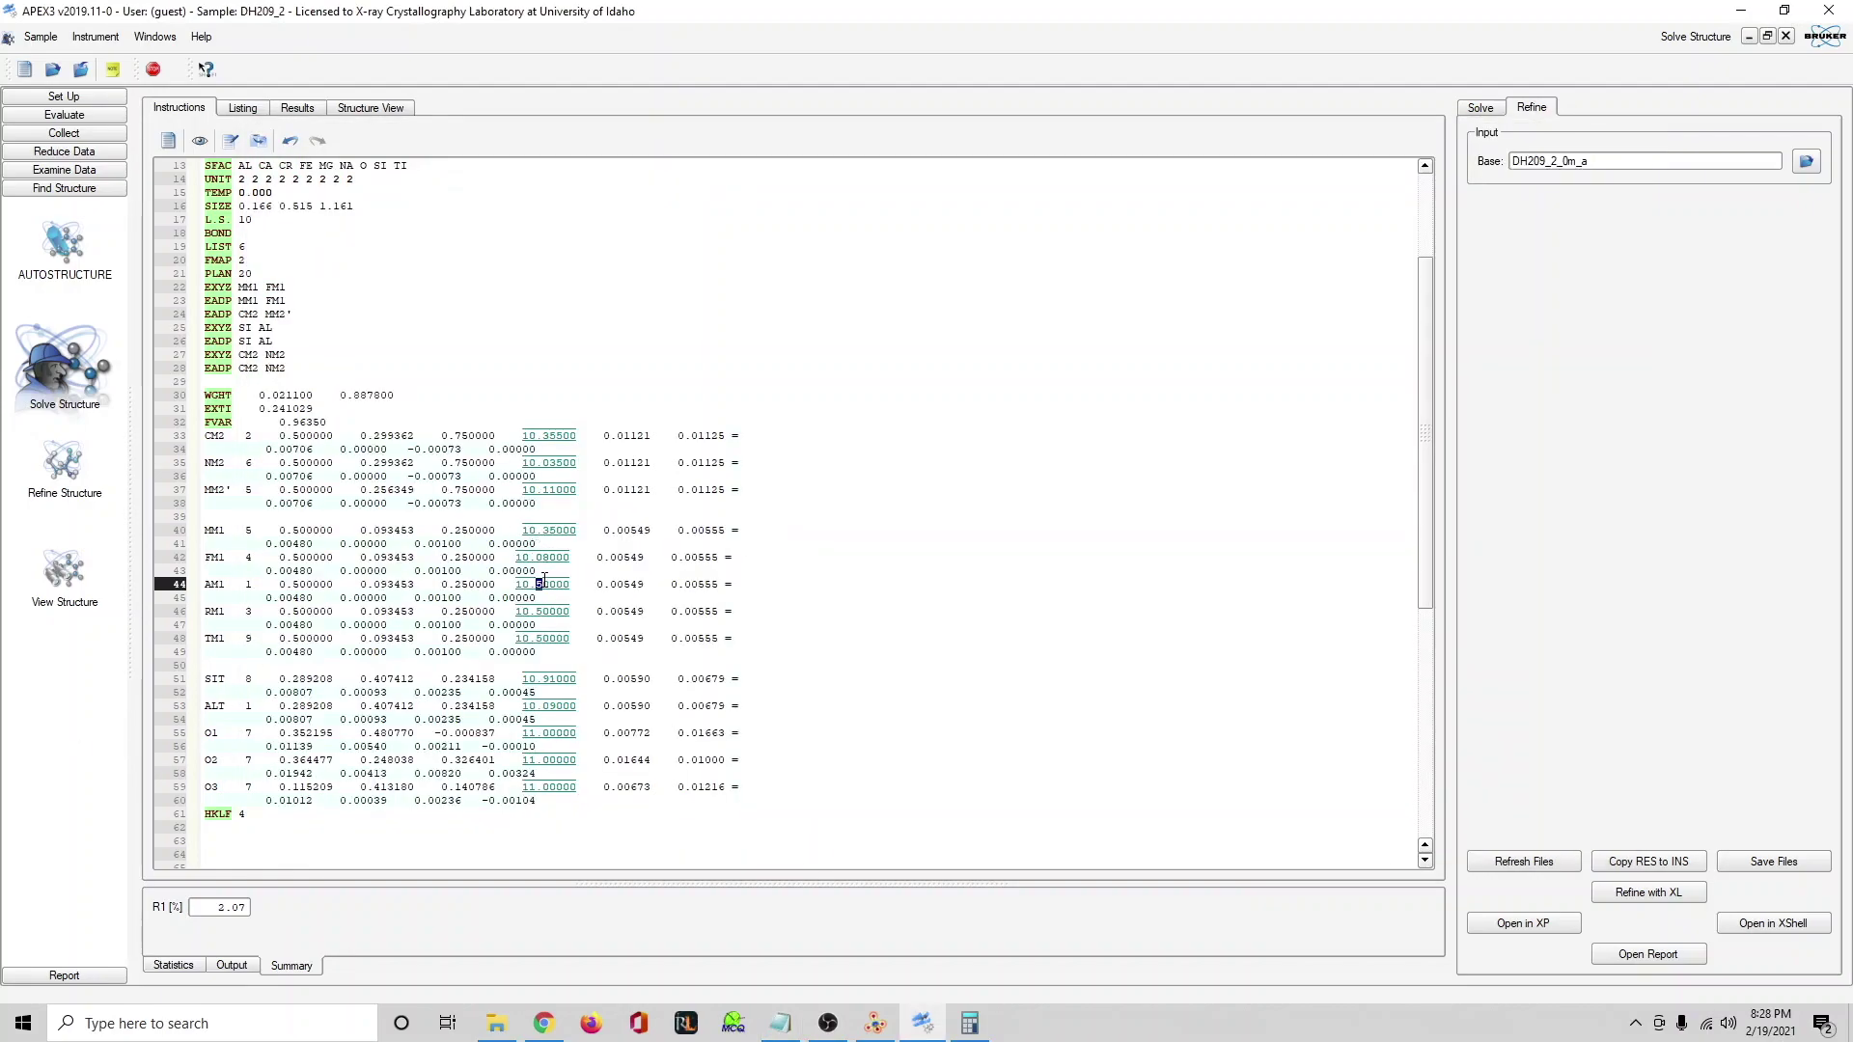
left_click(542, 584)
type("5")
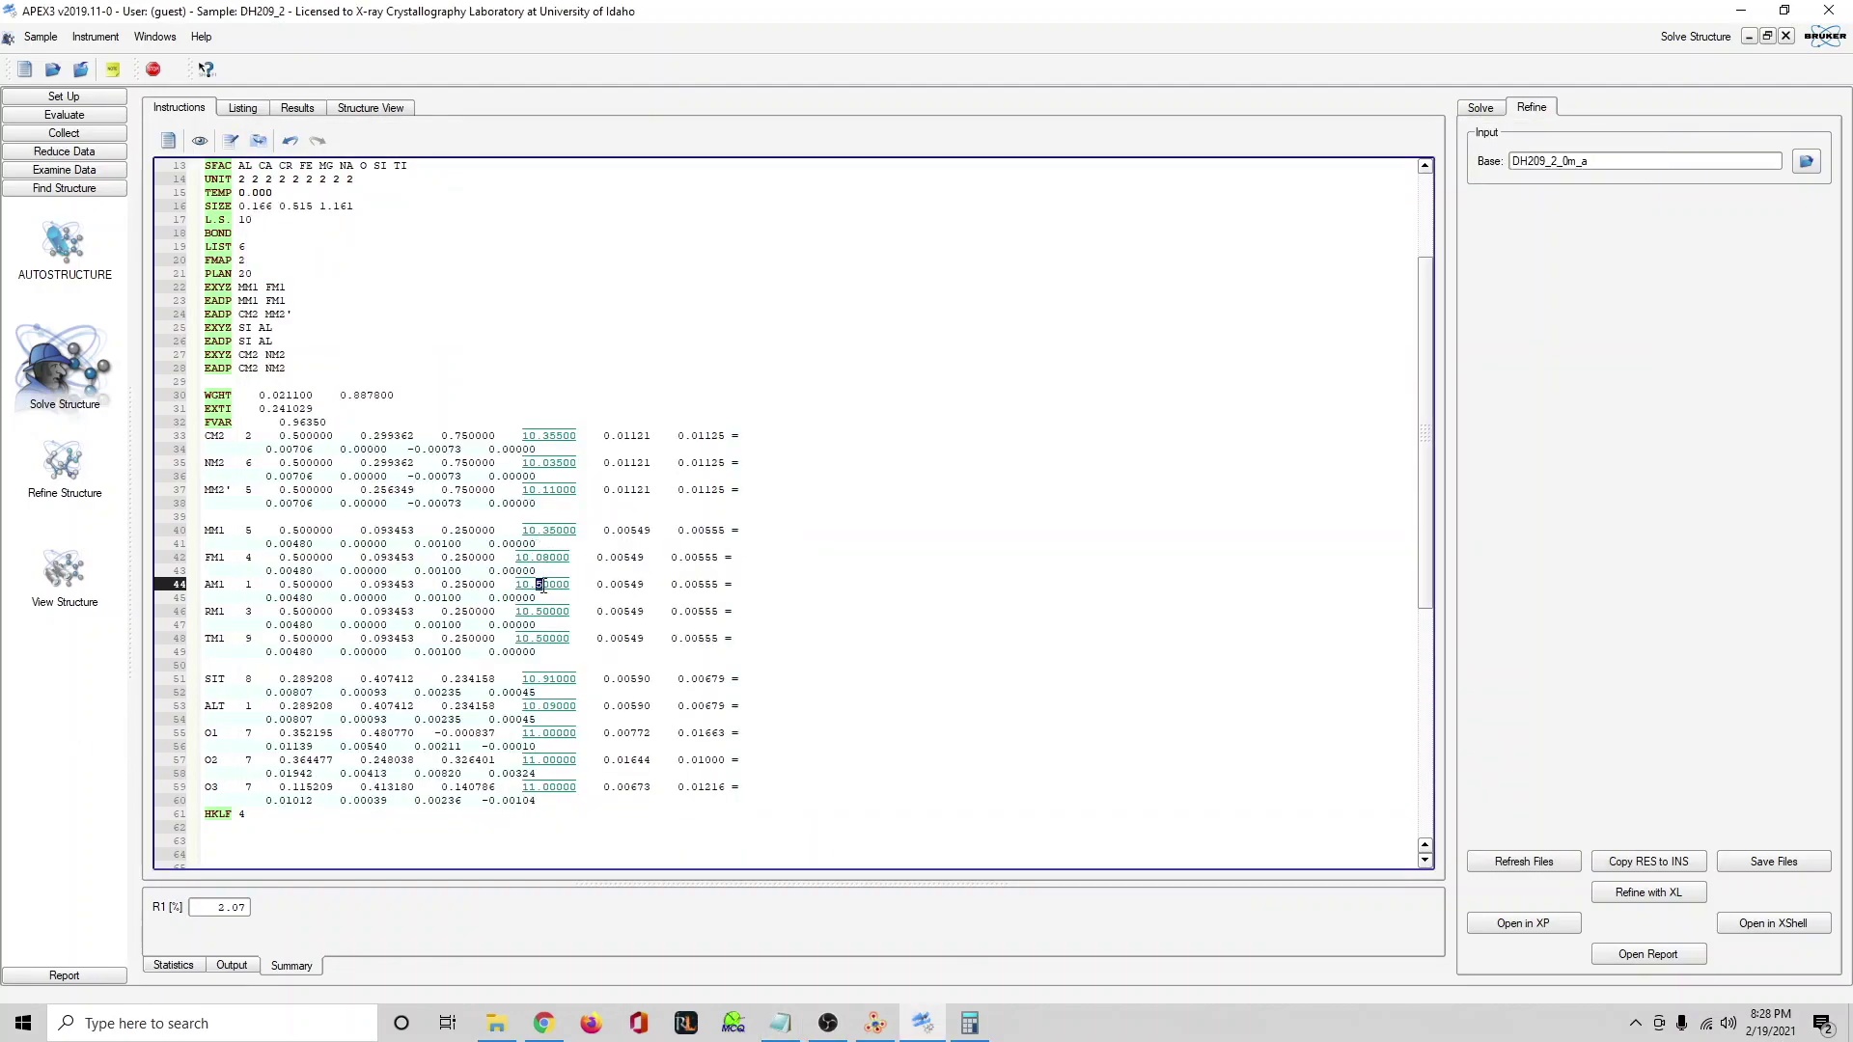
type("05")
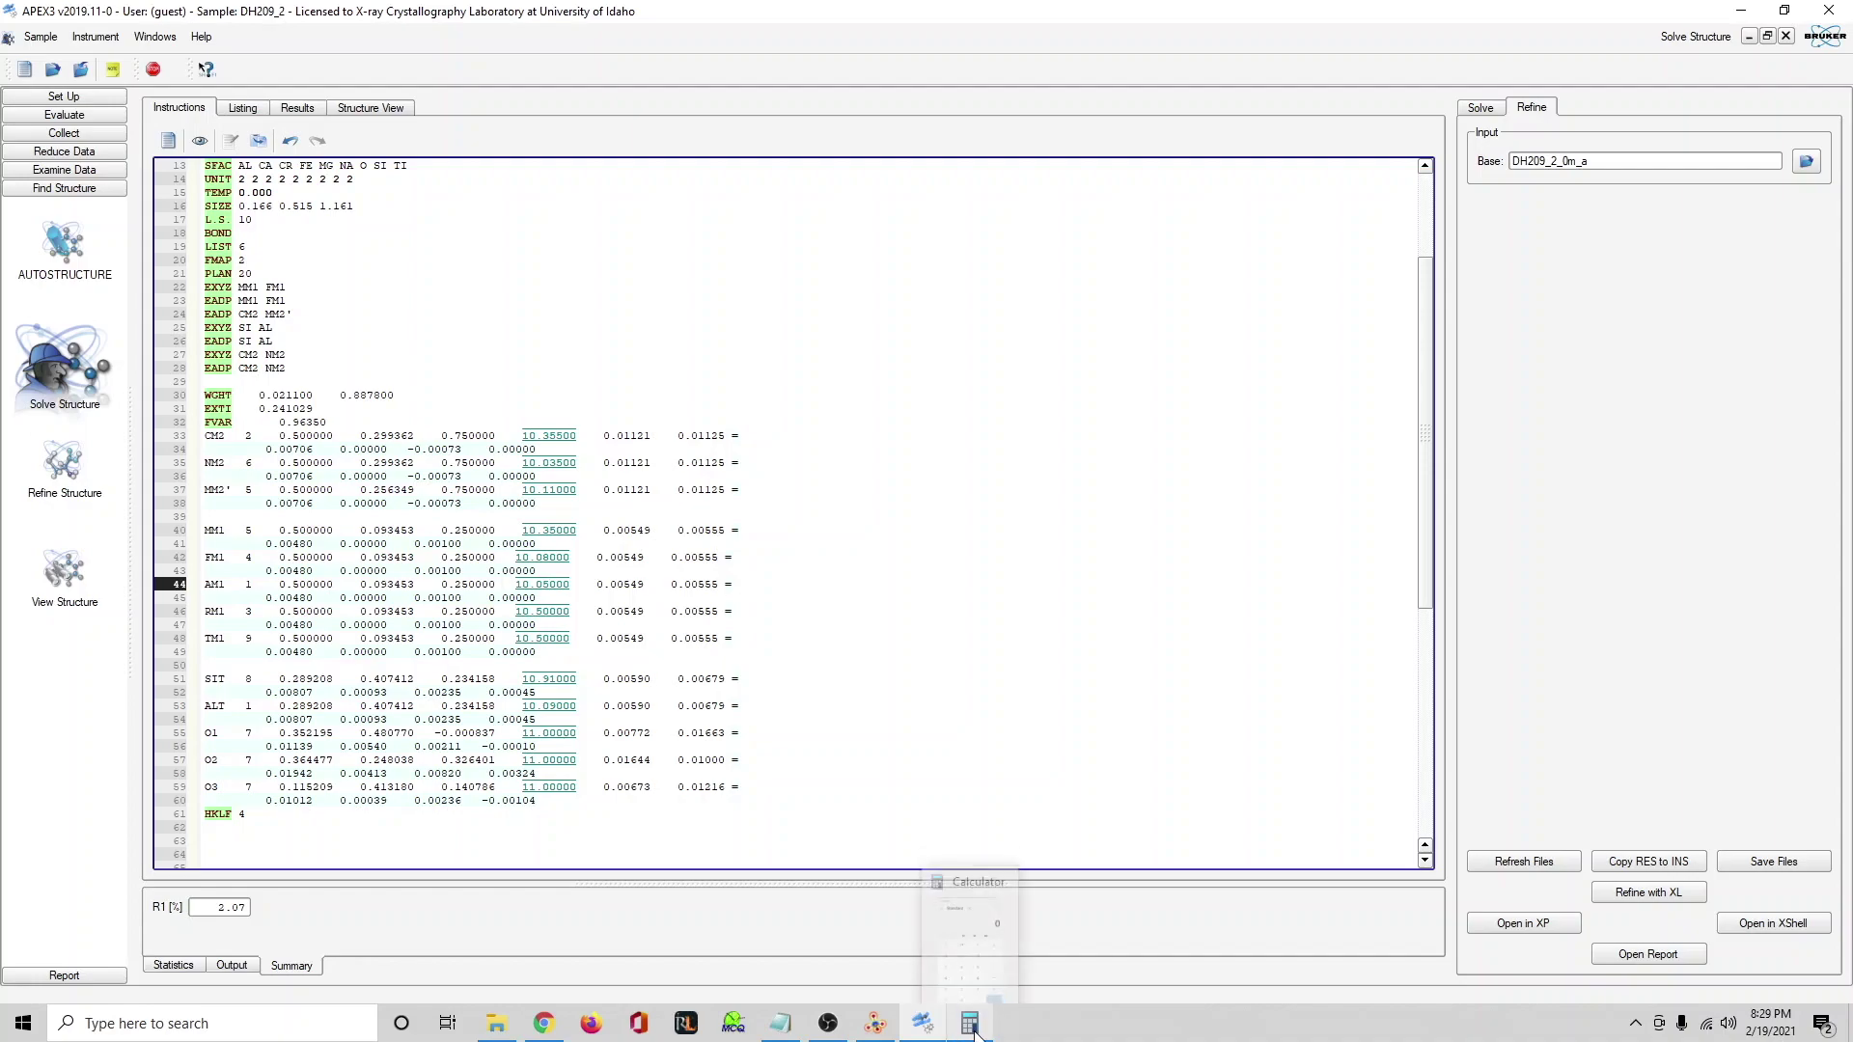
Look up the M1 Cr and Ti amounts in the Notepad notes and set the RM1 and TM1 occupancies to 10.01000 in APEX3.
left_click(777, 1023)
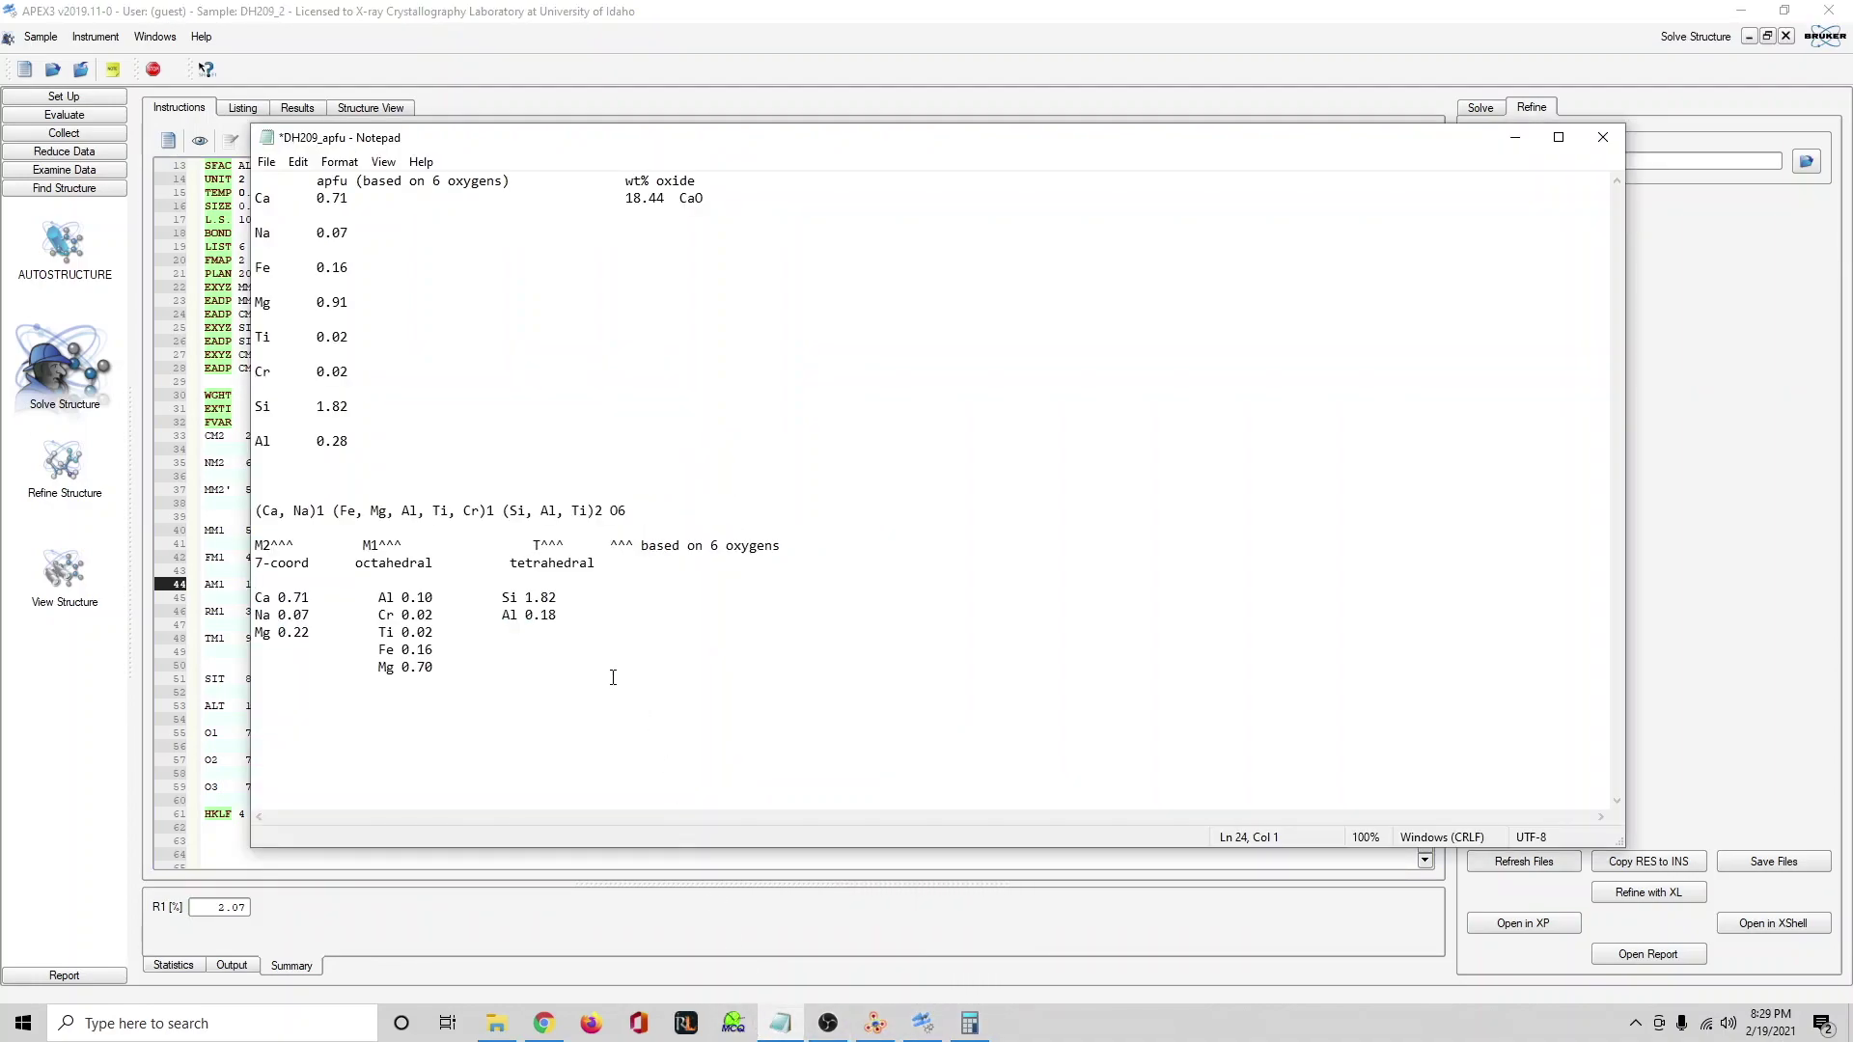
left_click(188, 789)
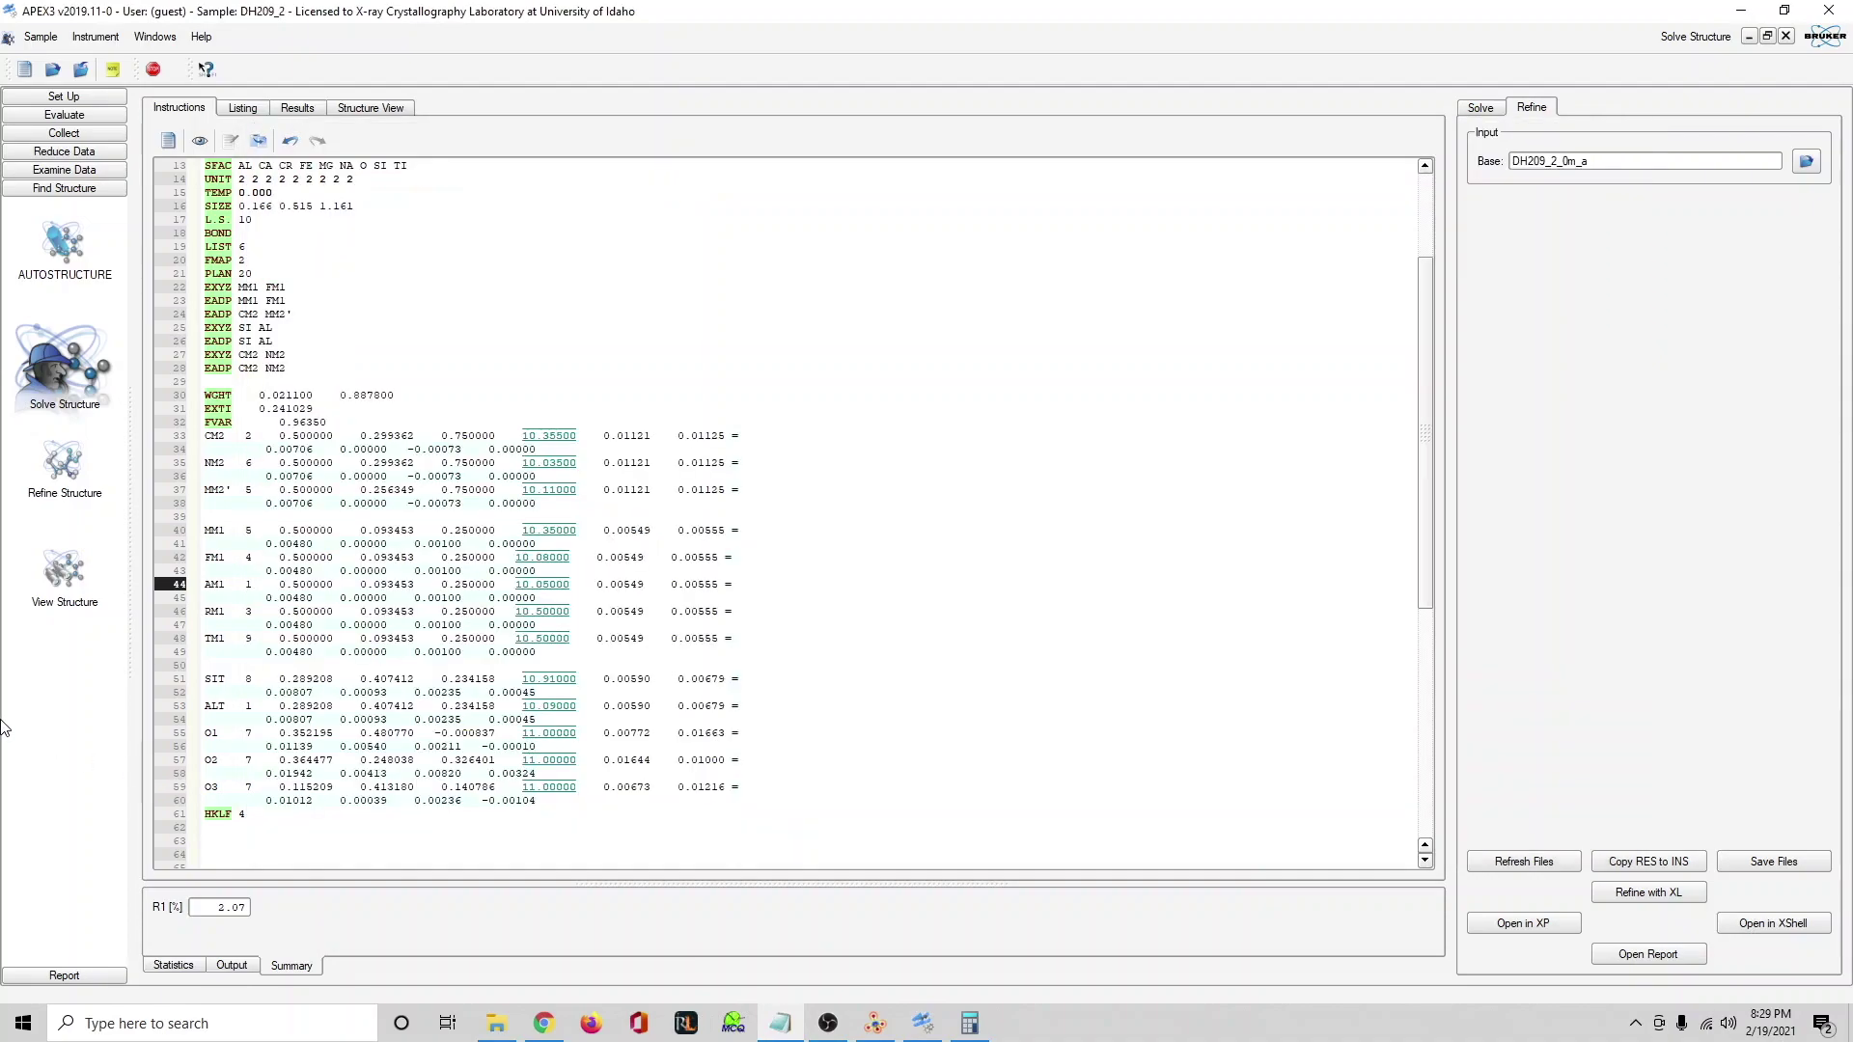
left_click_drag(537, 614, 551, 618)
type("01")
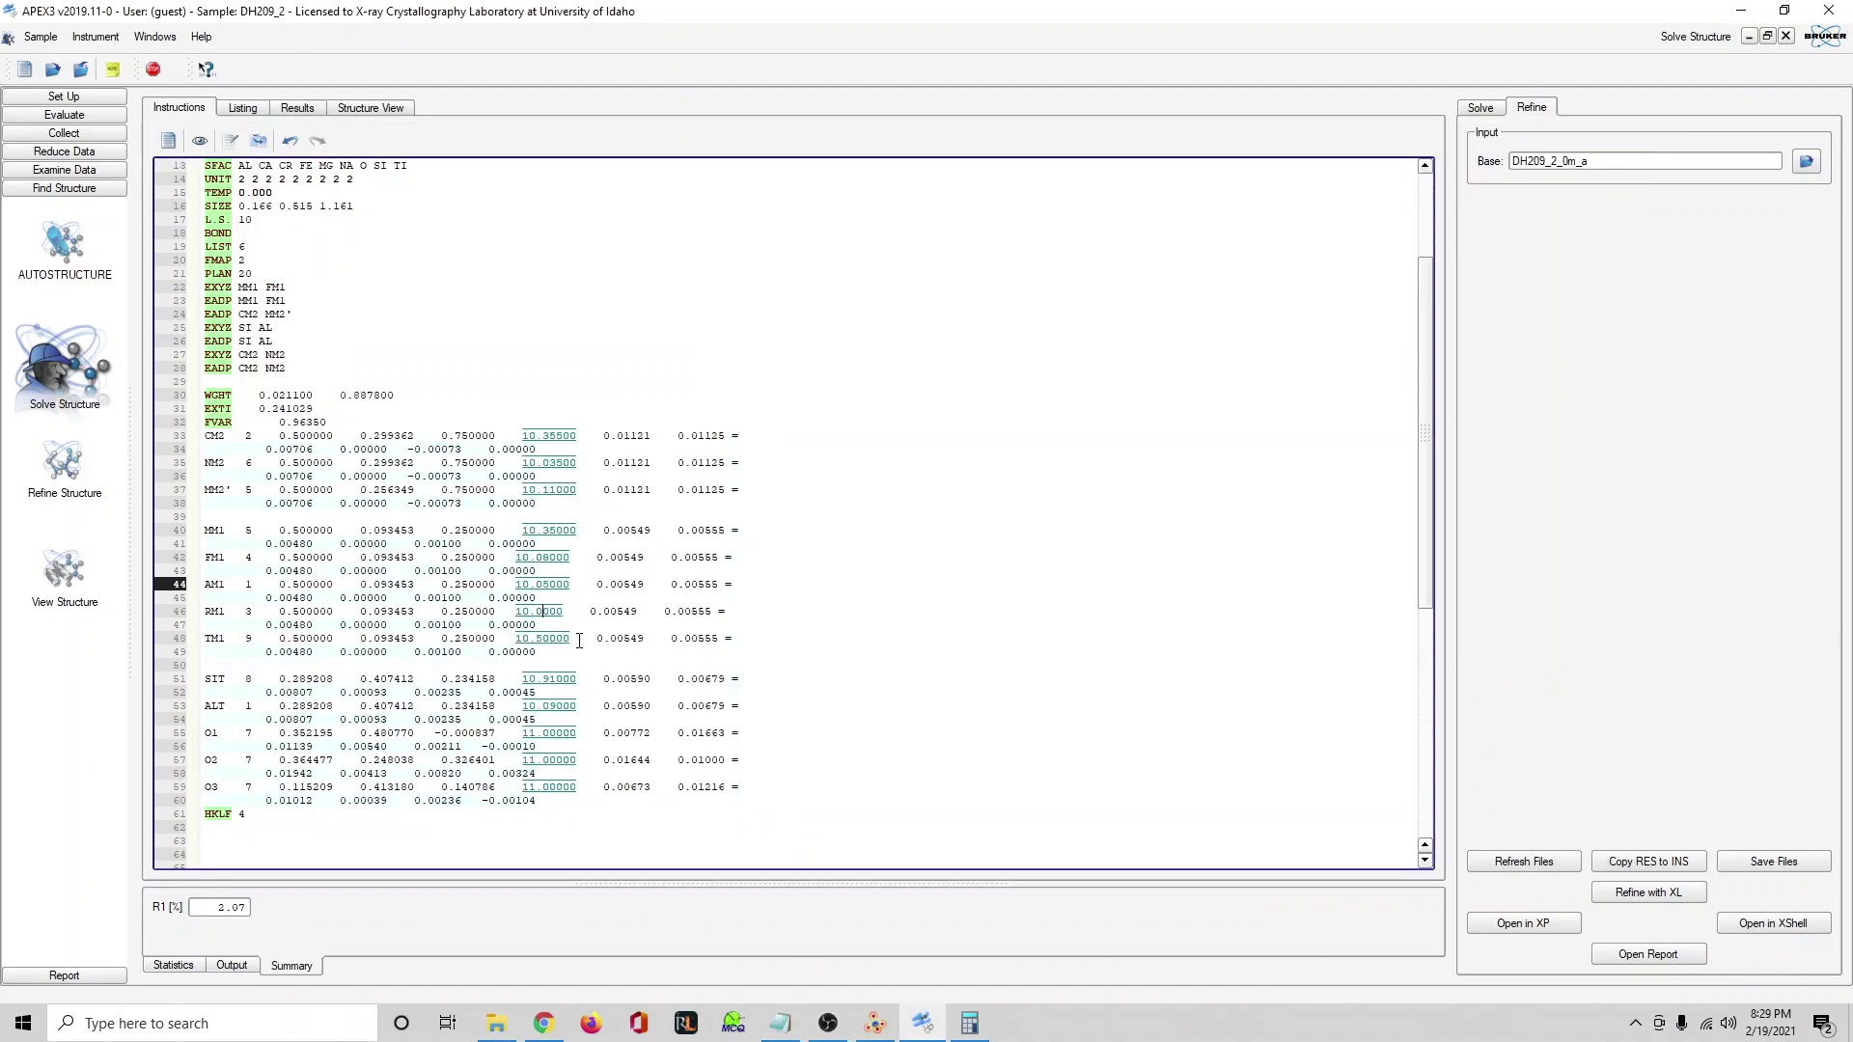
left_click_drag(543, 639, 550, 639)
left_click(548, 638)
double_click(539, 635)
left_click(543, 637)
key("BackSpace")
key("BackSpace")
type("01")
Add AM1, RM1 and TM1 to both the EXYZ MM1 FM1 and EADP MM1 FM1 constraint lines.
left_click(556, 549)
type("AM1 RM1")
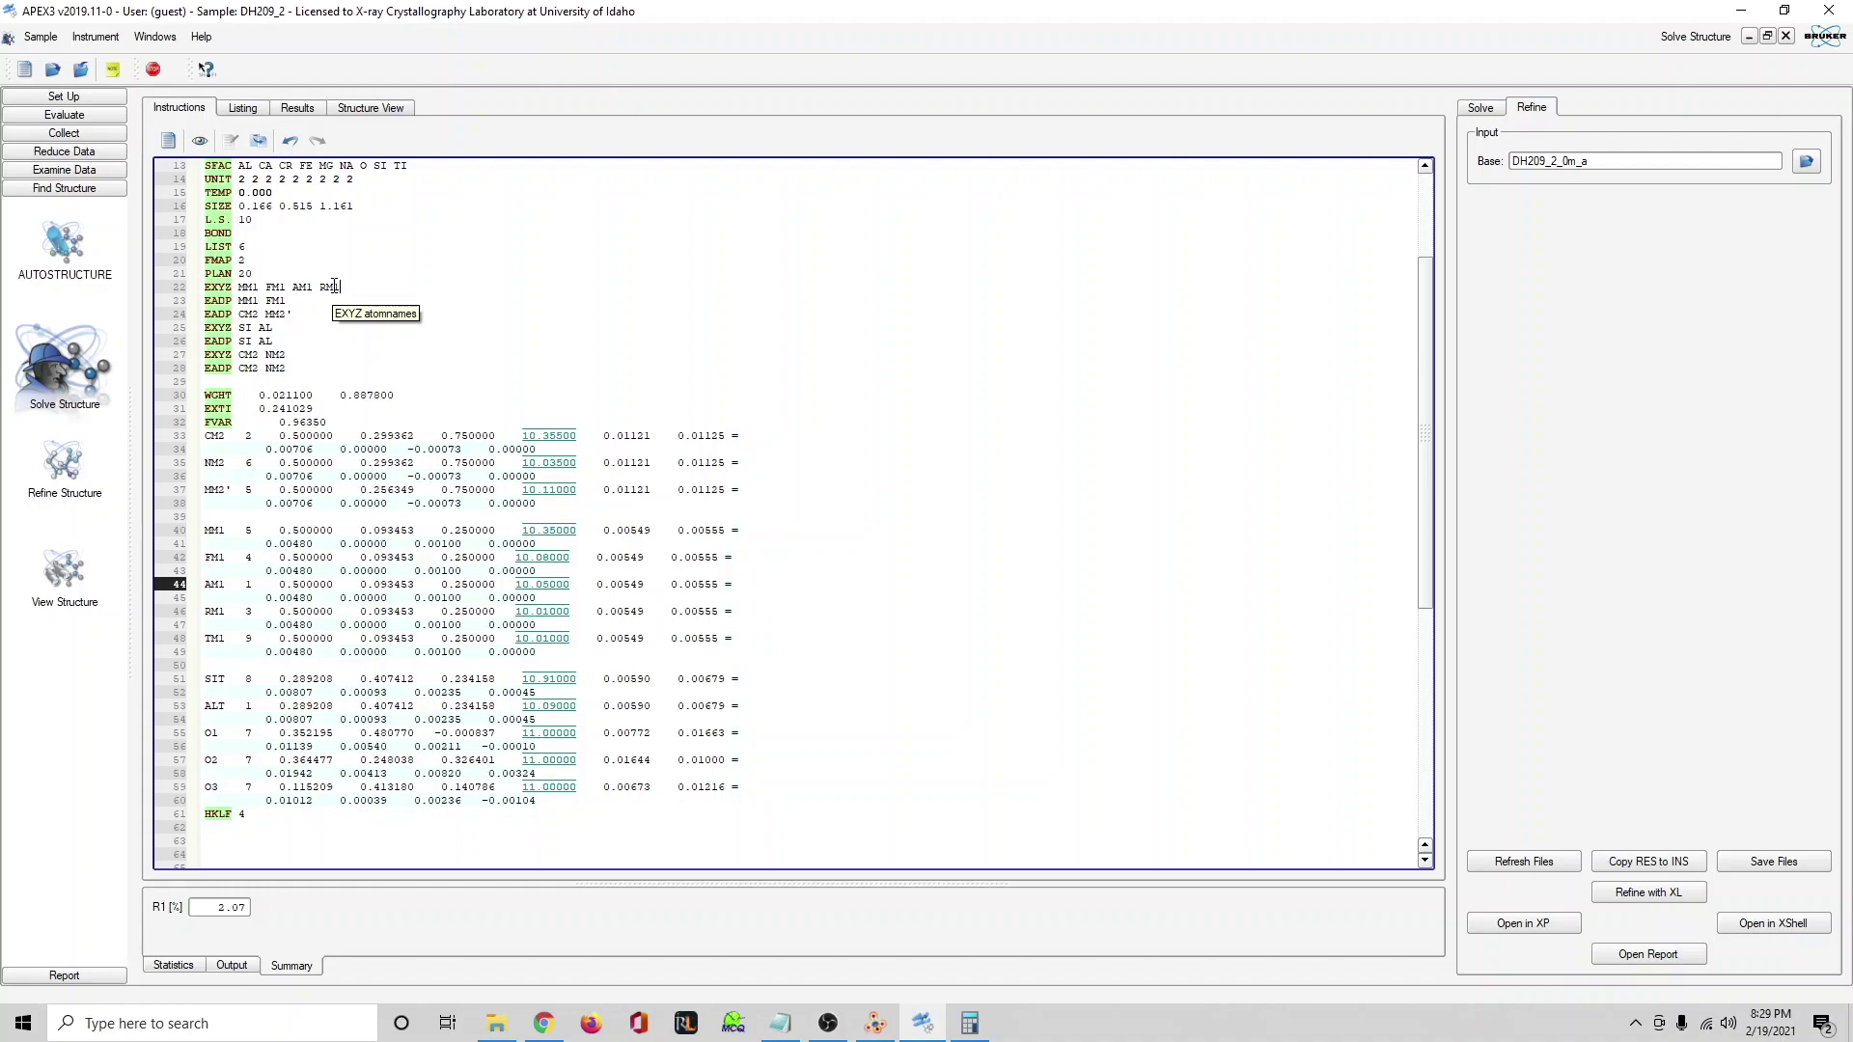
type(" TM1")
key("Down")
type("AM1 RM1 T")
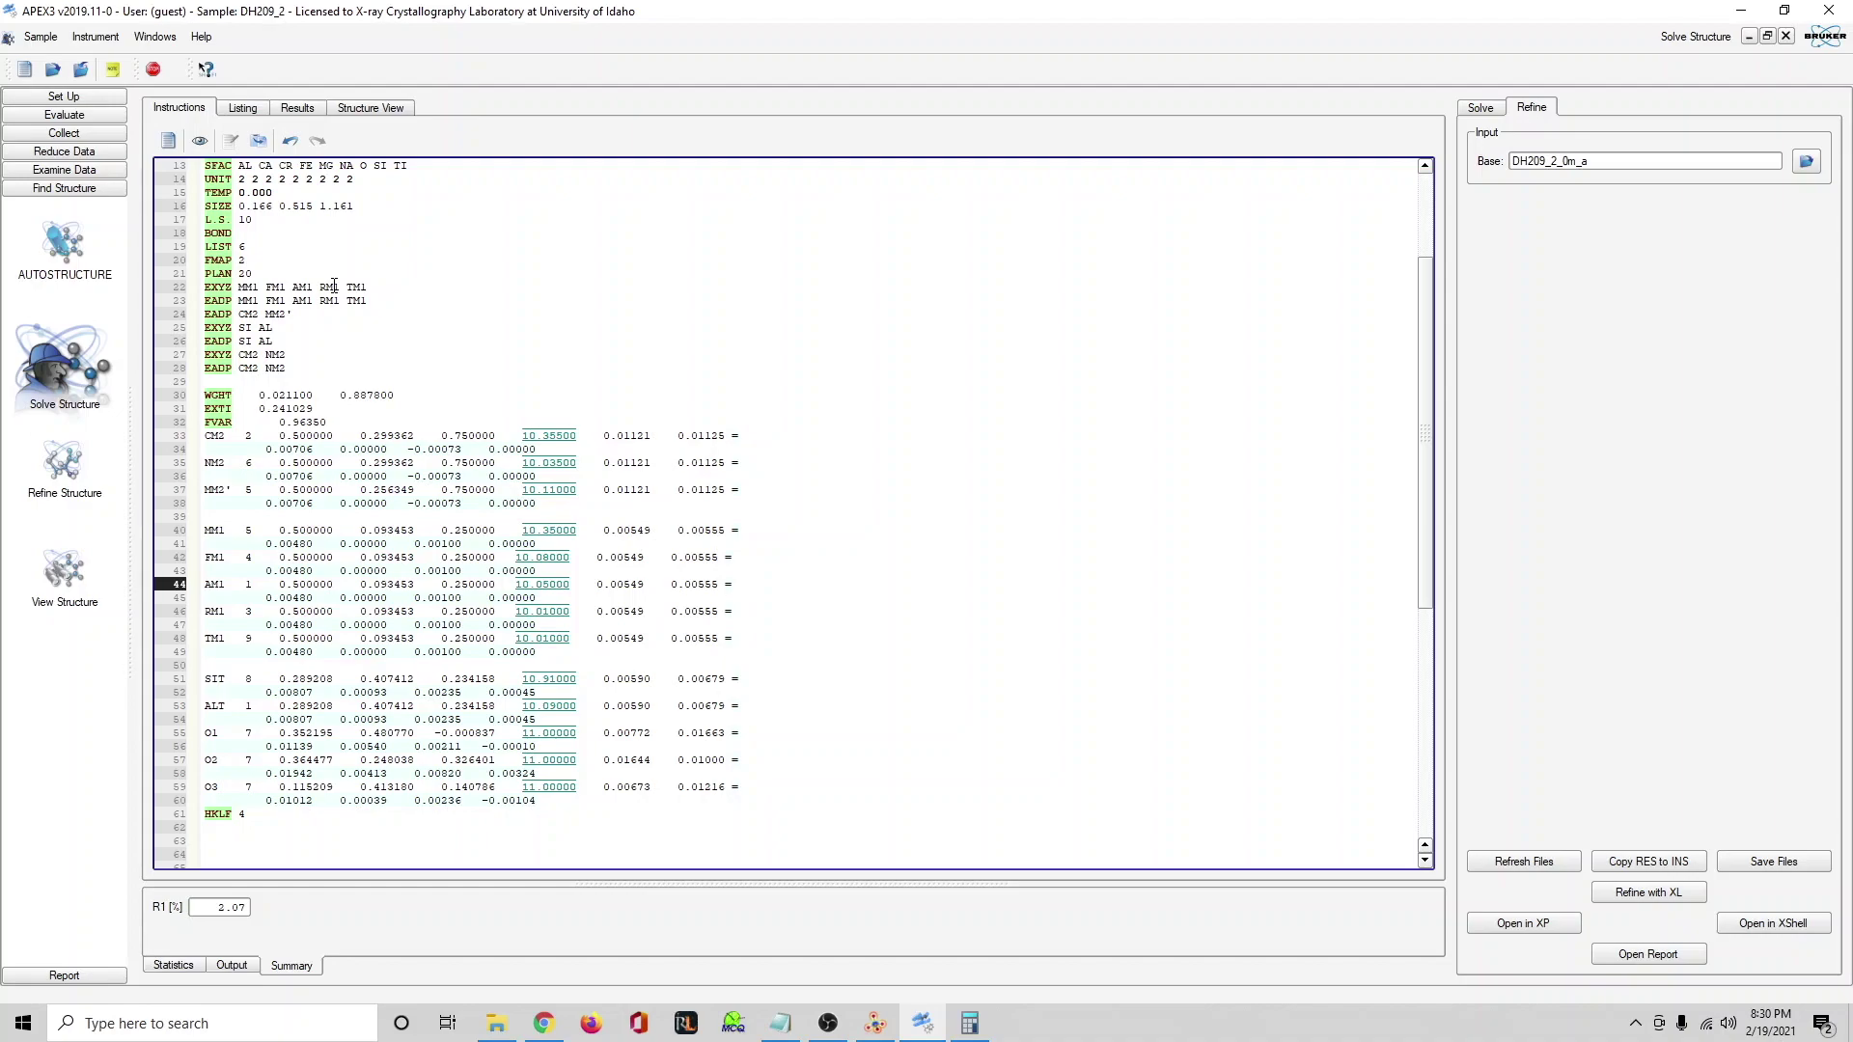
Change the atom names in the EXYZ and EADP SI AL constraints to SIT ALT, and add MM2' to the EADP CM2 NM2 line.
type("T AL")
type("T")
key("Down")
type("MM")
Open a new blank Notepad window from the analysis notes and return to APEX3.
left_click(782, 1023)
left_click(266, 162)
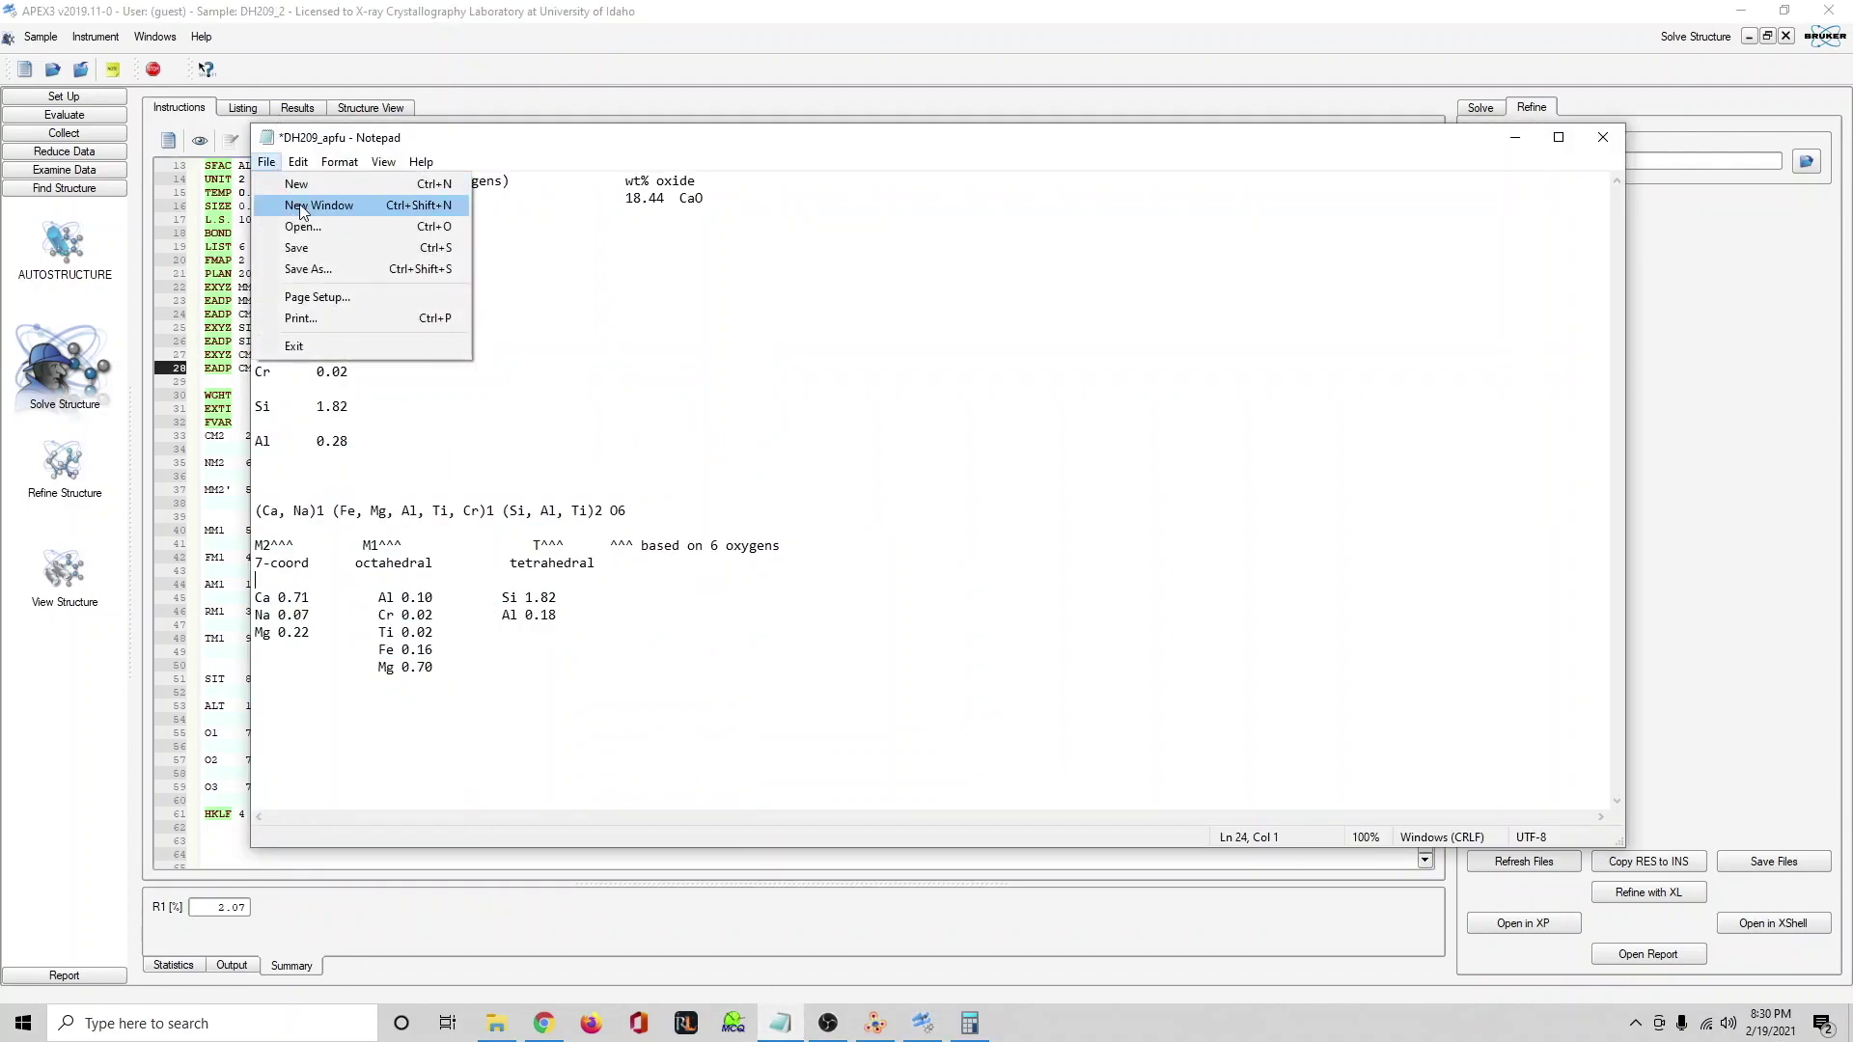
left_click(324, 201)
left_click_drag(645, 145, 581, 206)
left_click(79, 736)
Copy the DH209_2 refinement instructions from the LATT line to the end of the file and paste them into the blank Notepad document.
scroll(430, 429, "up", 4)
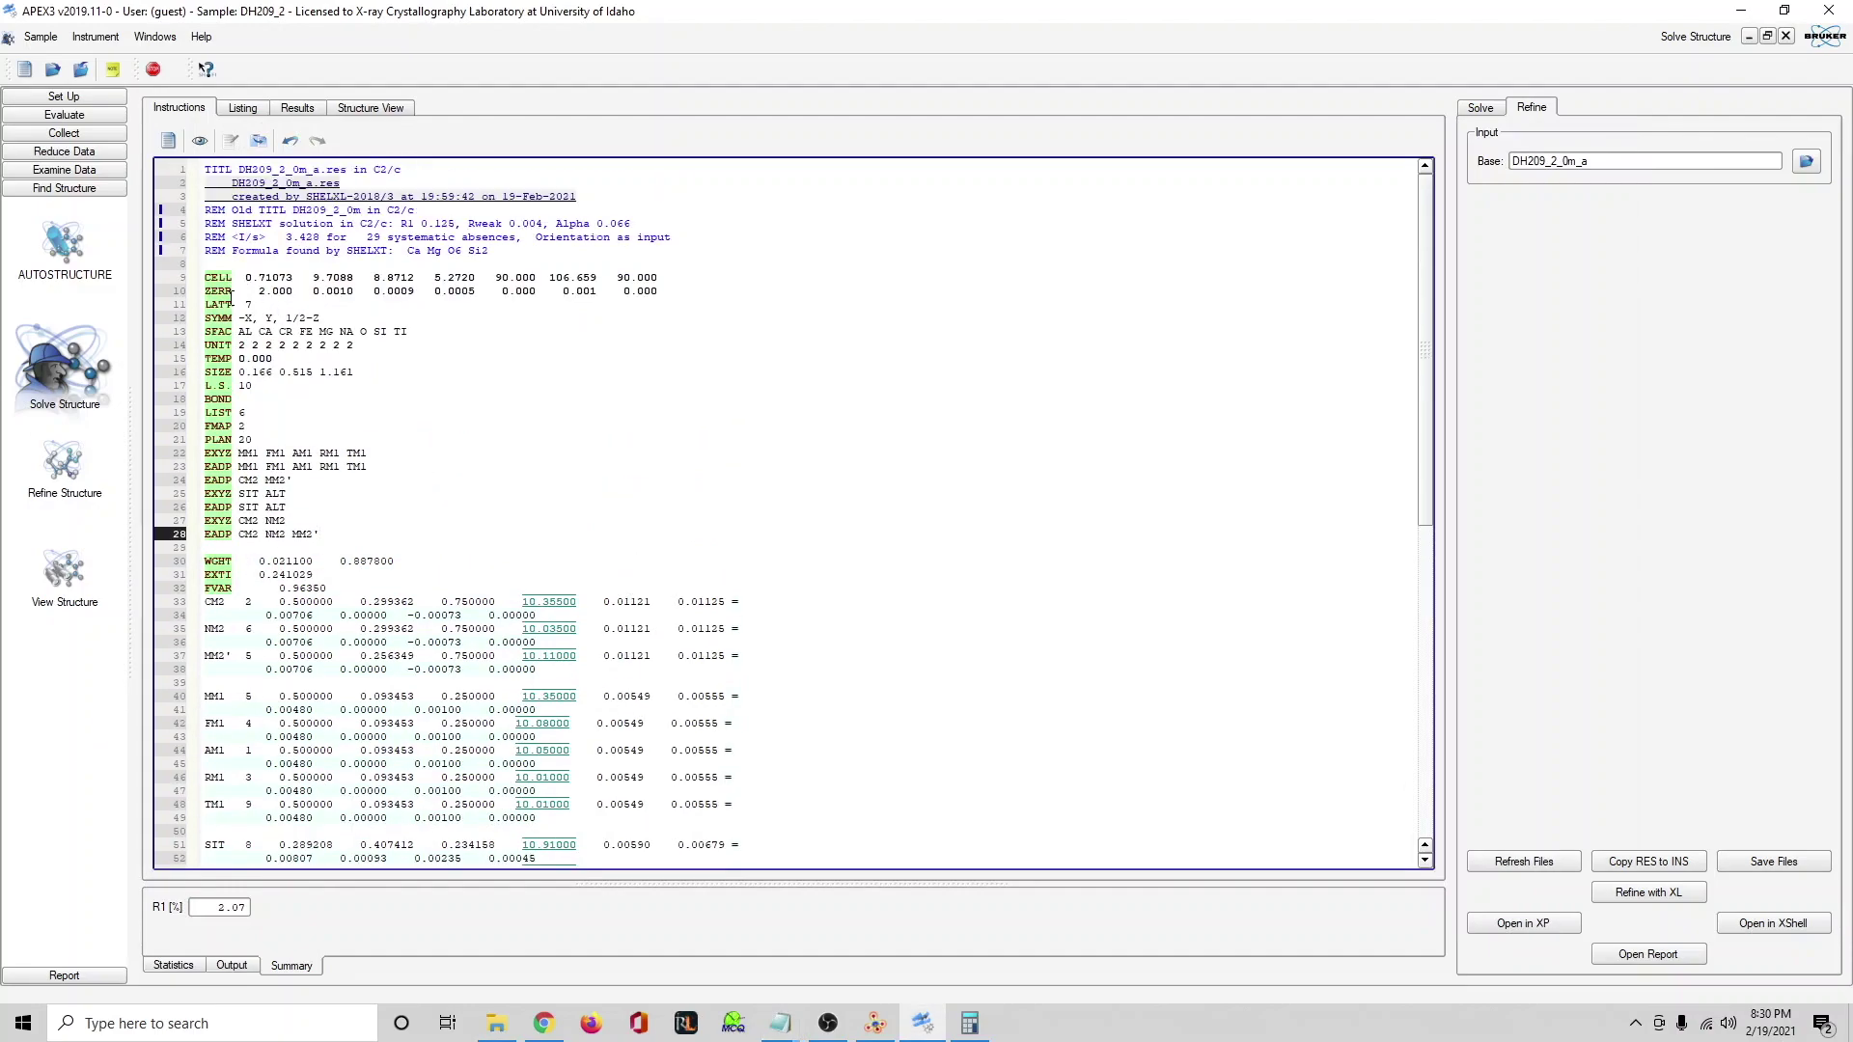
left_click_drag(205, 304, 240, 318)
left_click_drag(547, 498, 693, 1004)
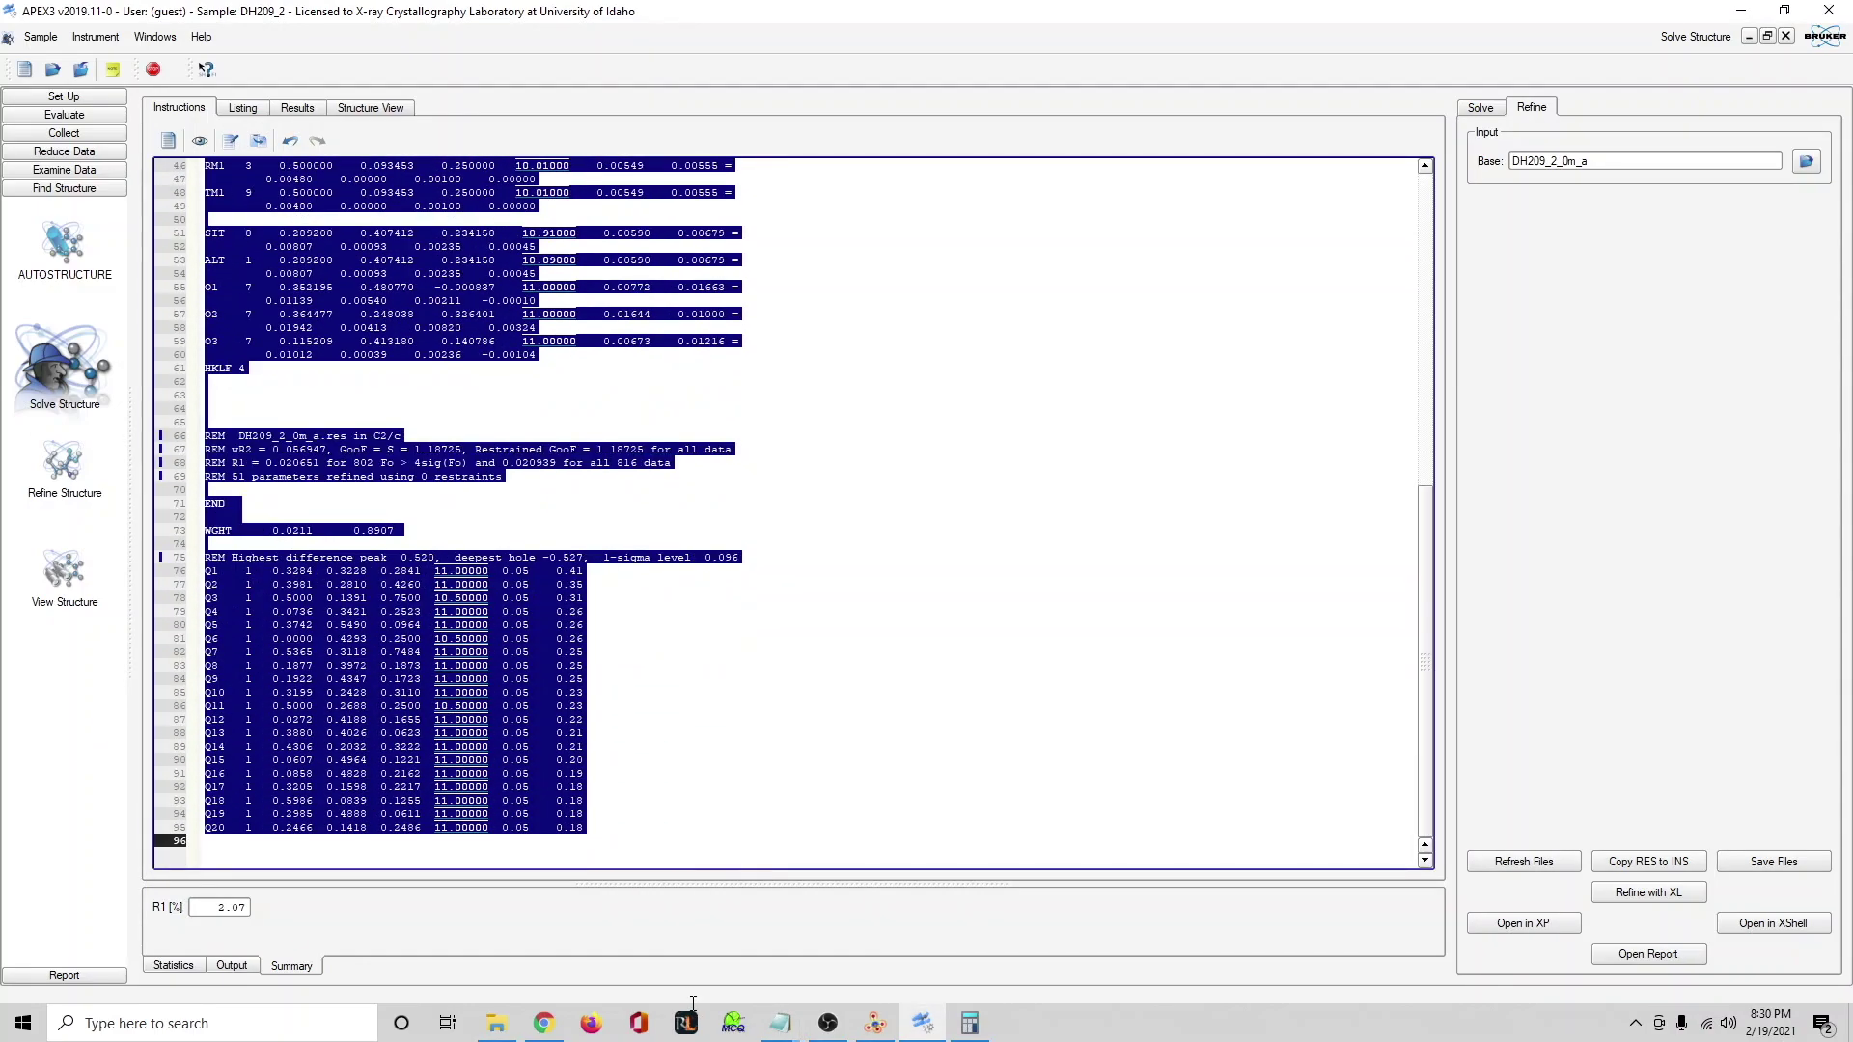
right_click(501, 731)
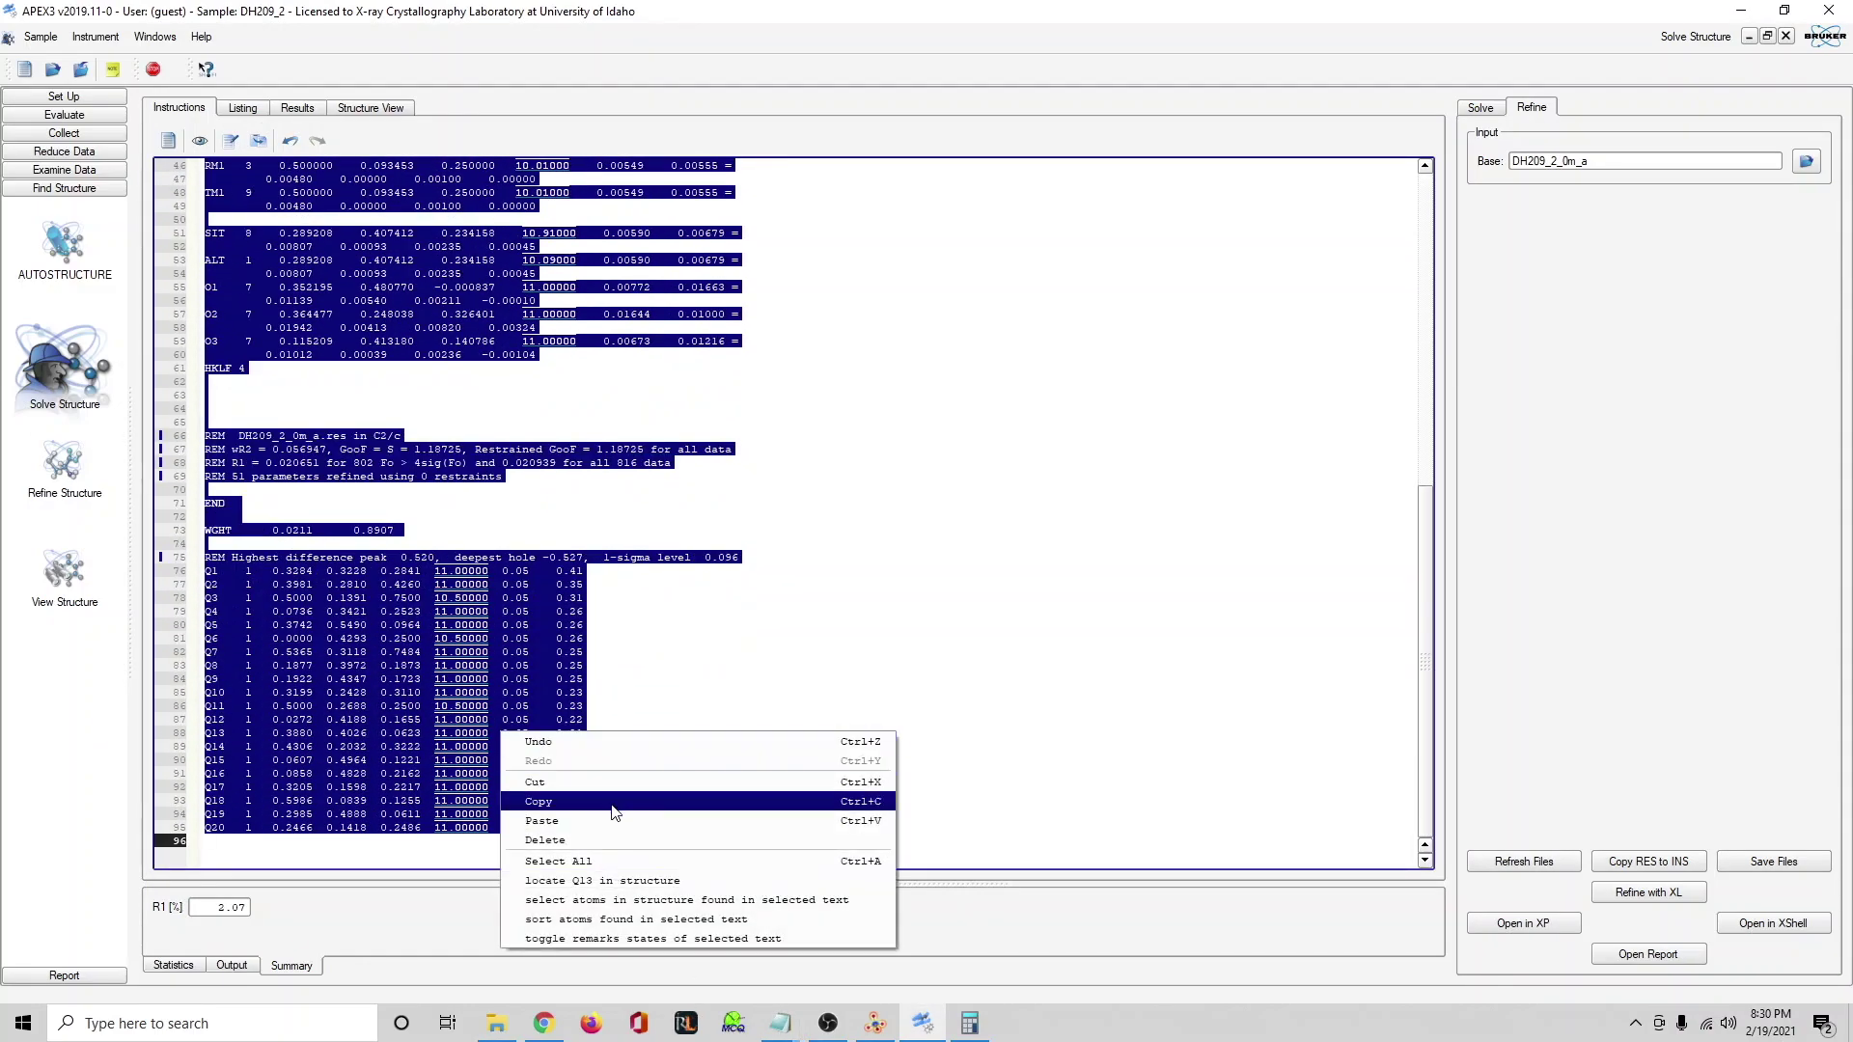
left_click(616, 814)
left_click(780, 1023)
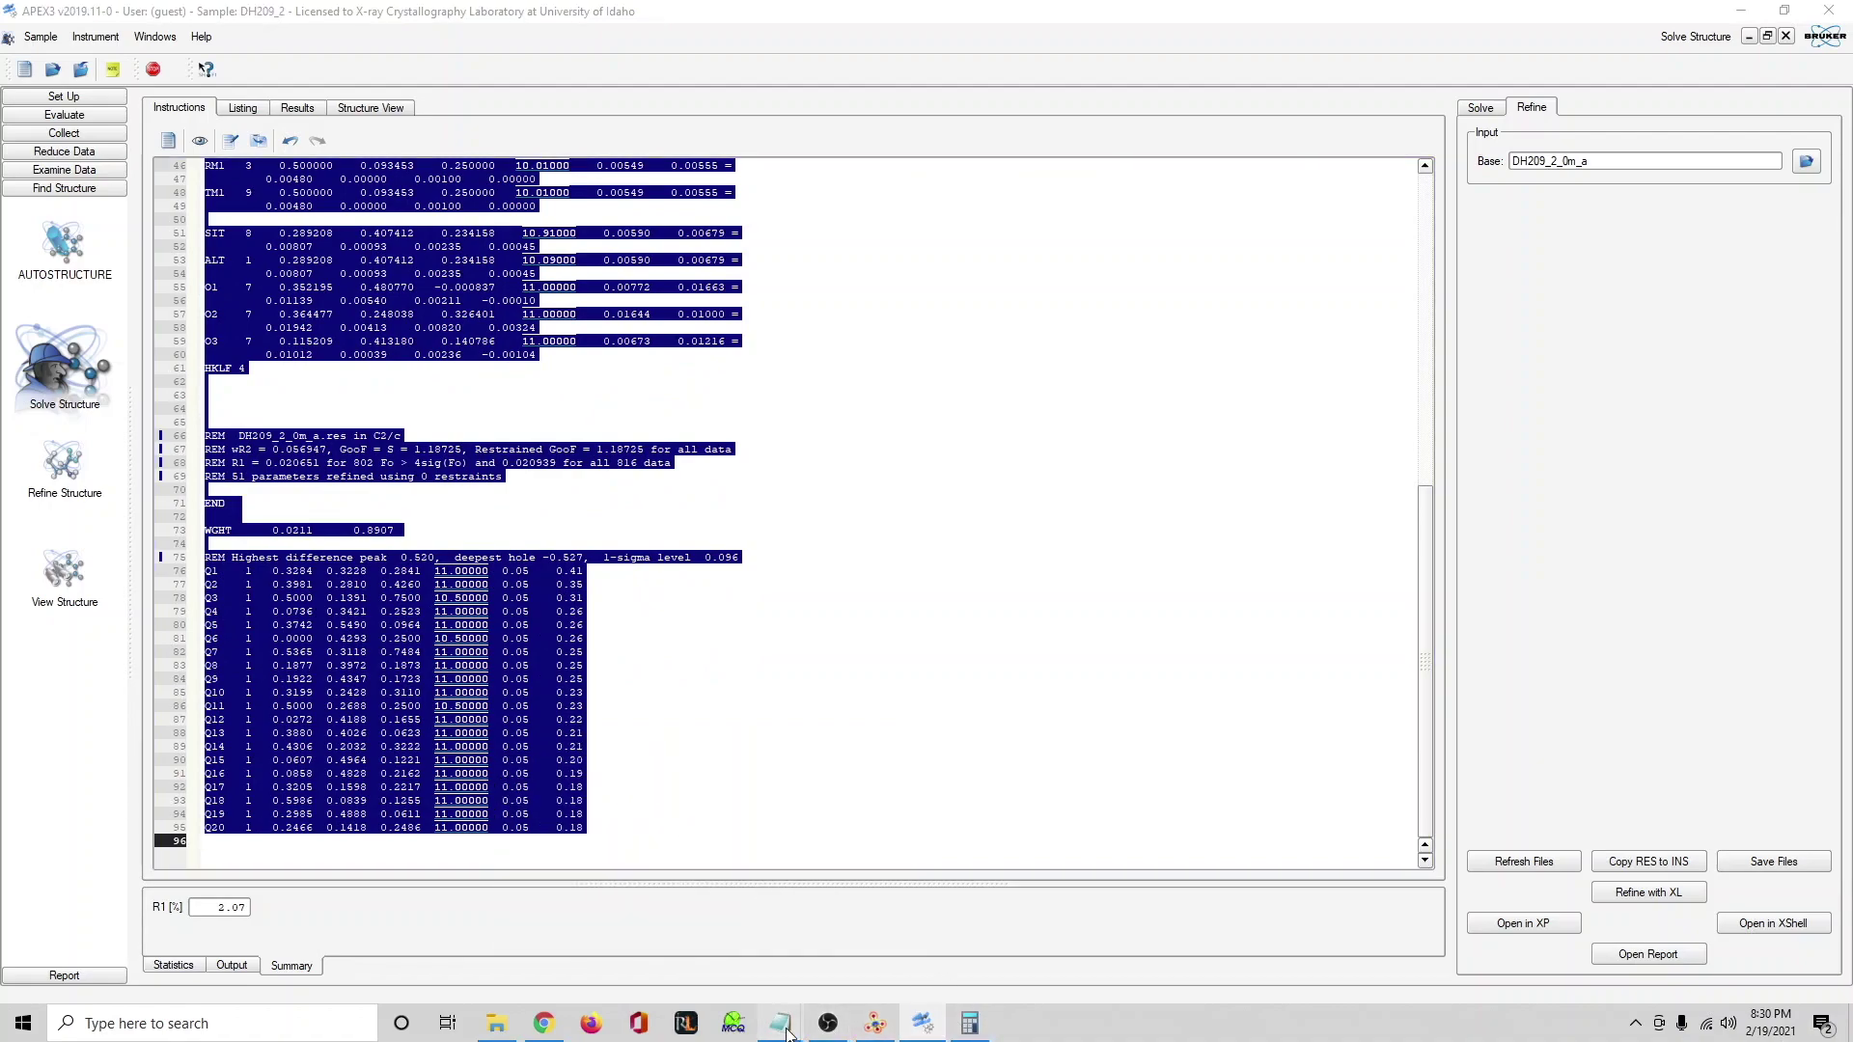
right_click(397, 317)
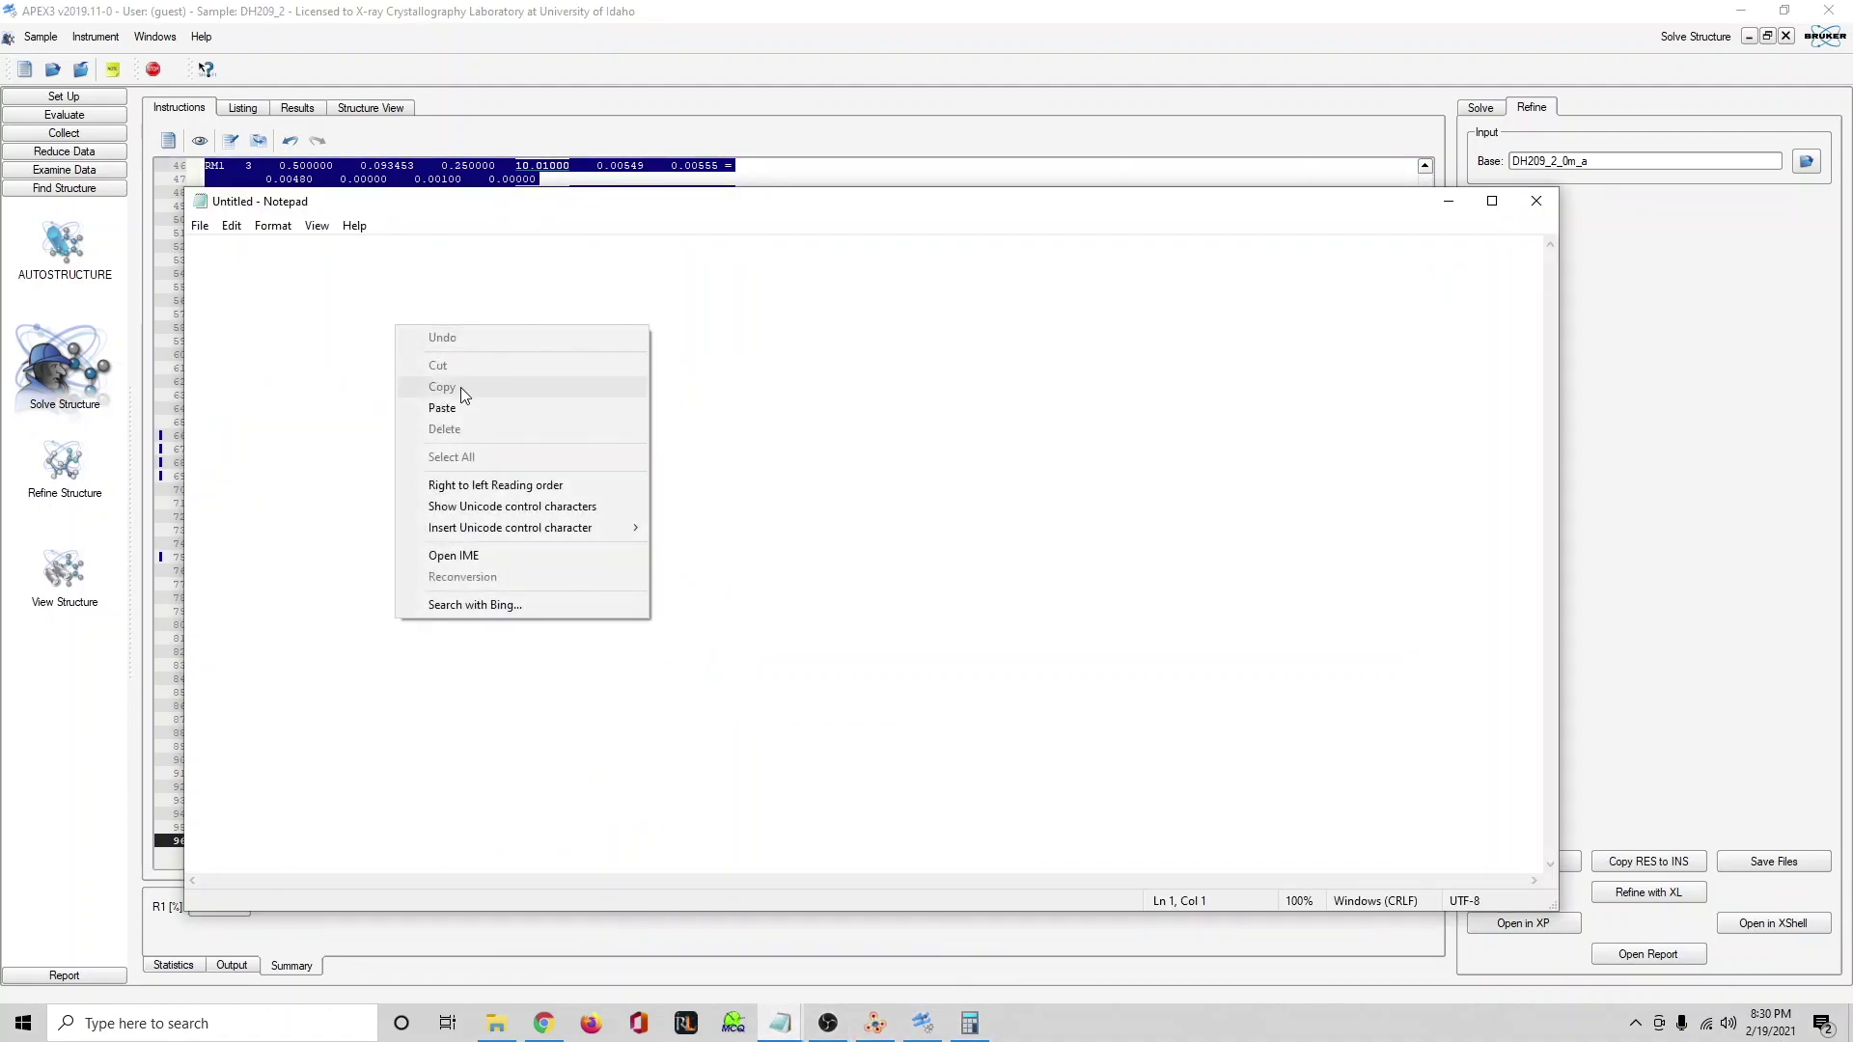
left_click(462, 402)
scroll(570, 448, "up", 15)
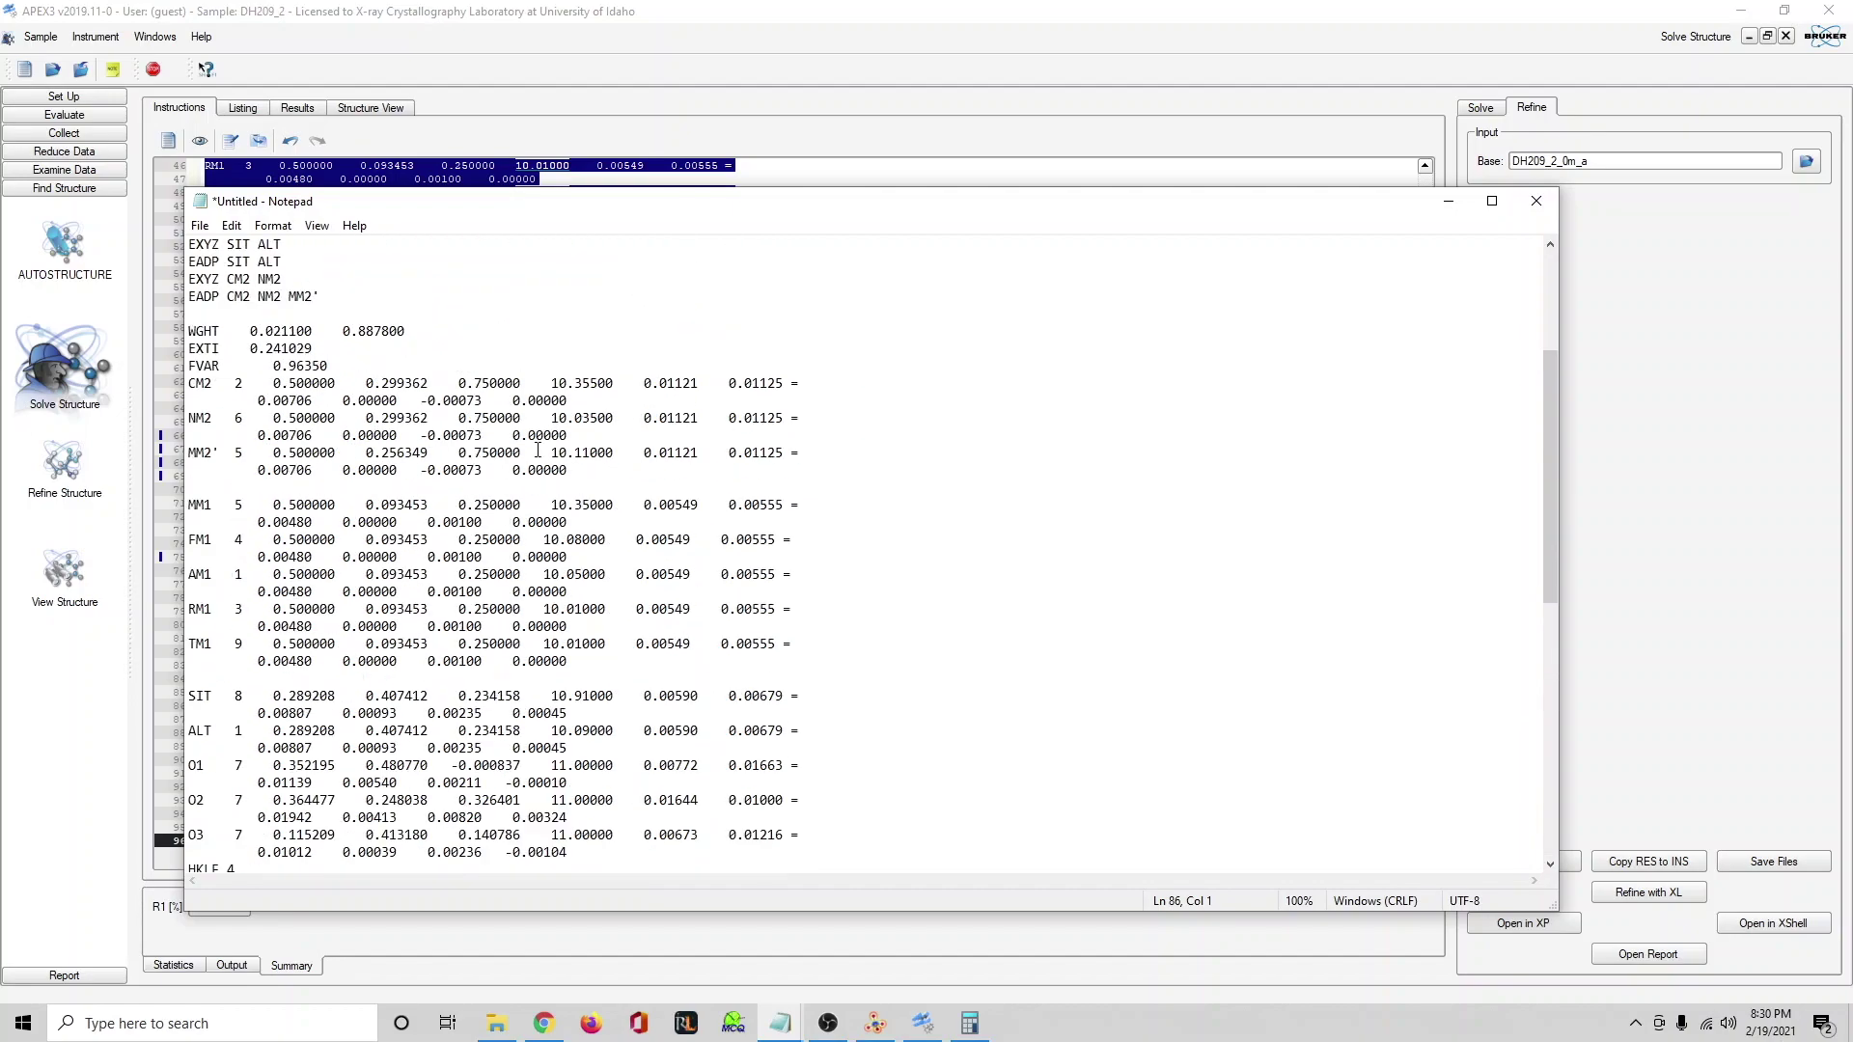
Return to APEX3, refine the DH209_2 structure with XL and copy the RES results to the INS.
left_click(142, 778)
left_click(619, 699)
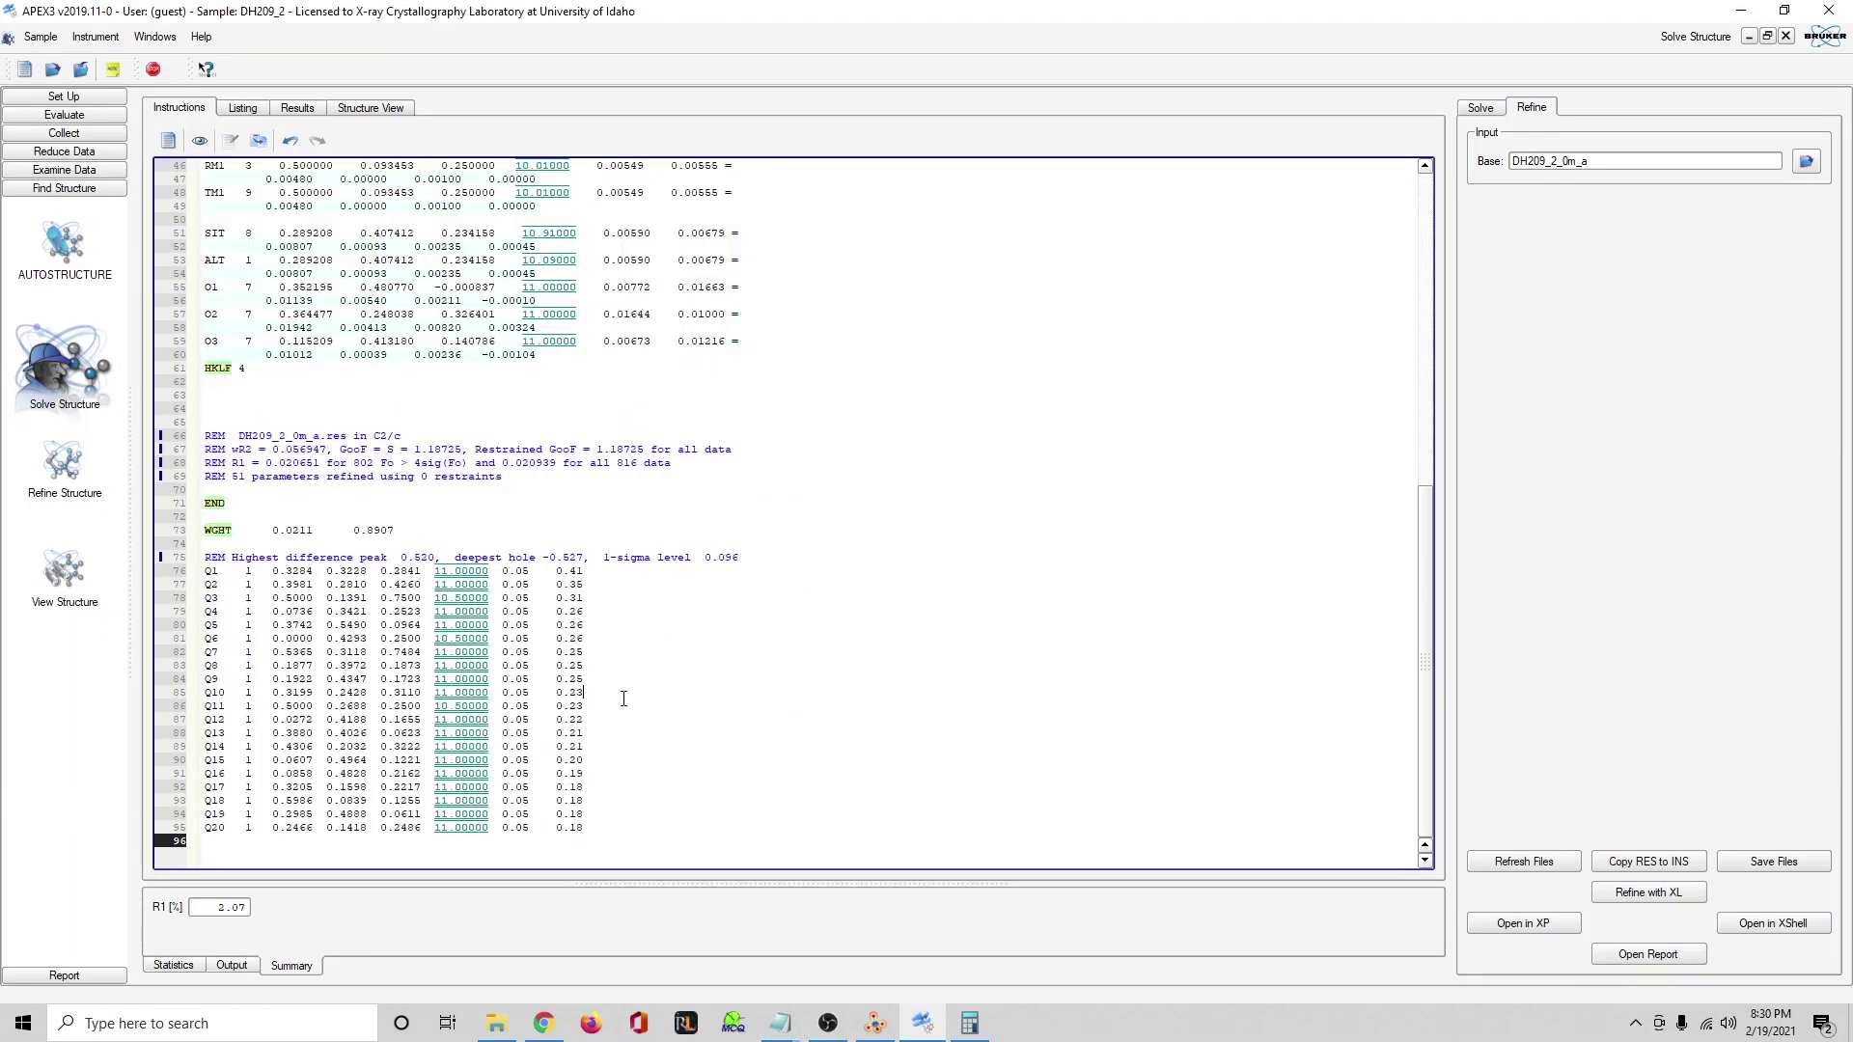
left_click(1523, 862)
scroll(968, 762, "up", 11)
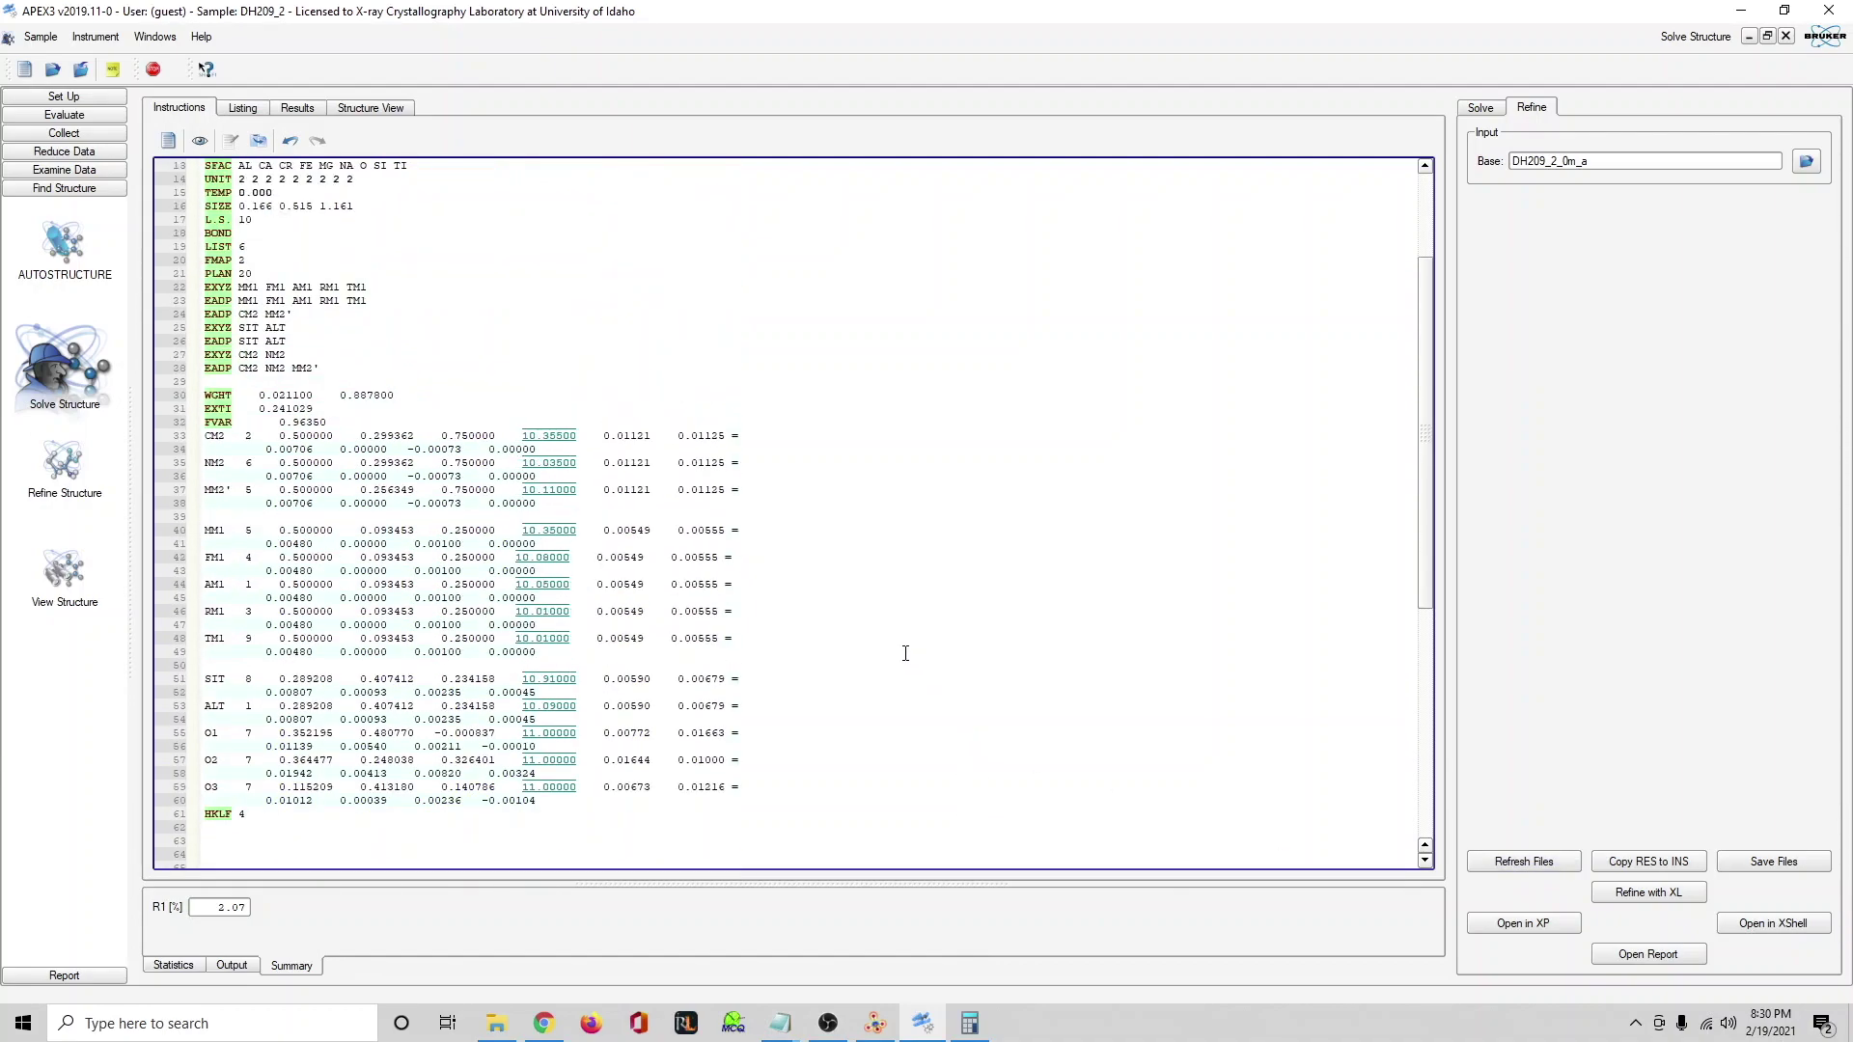
left_click(1649, 893)
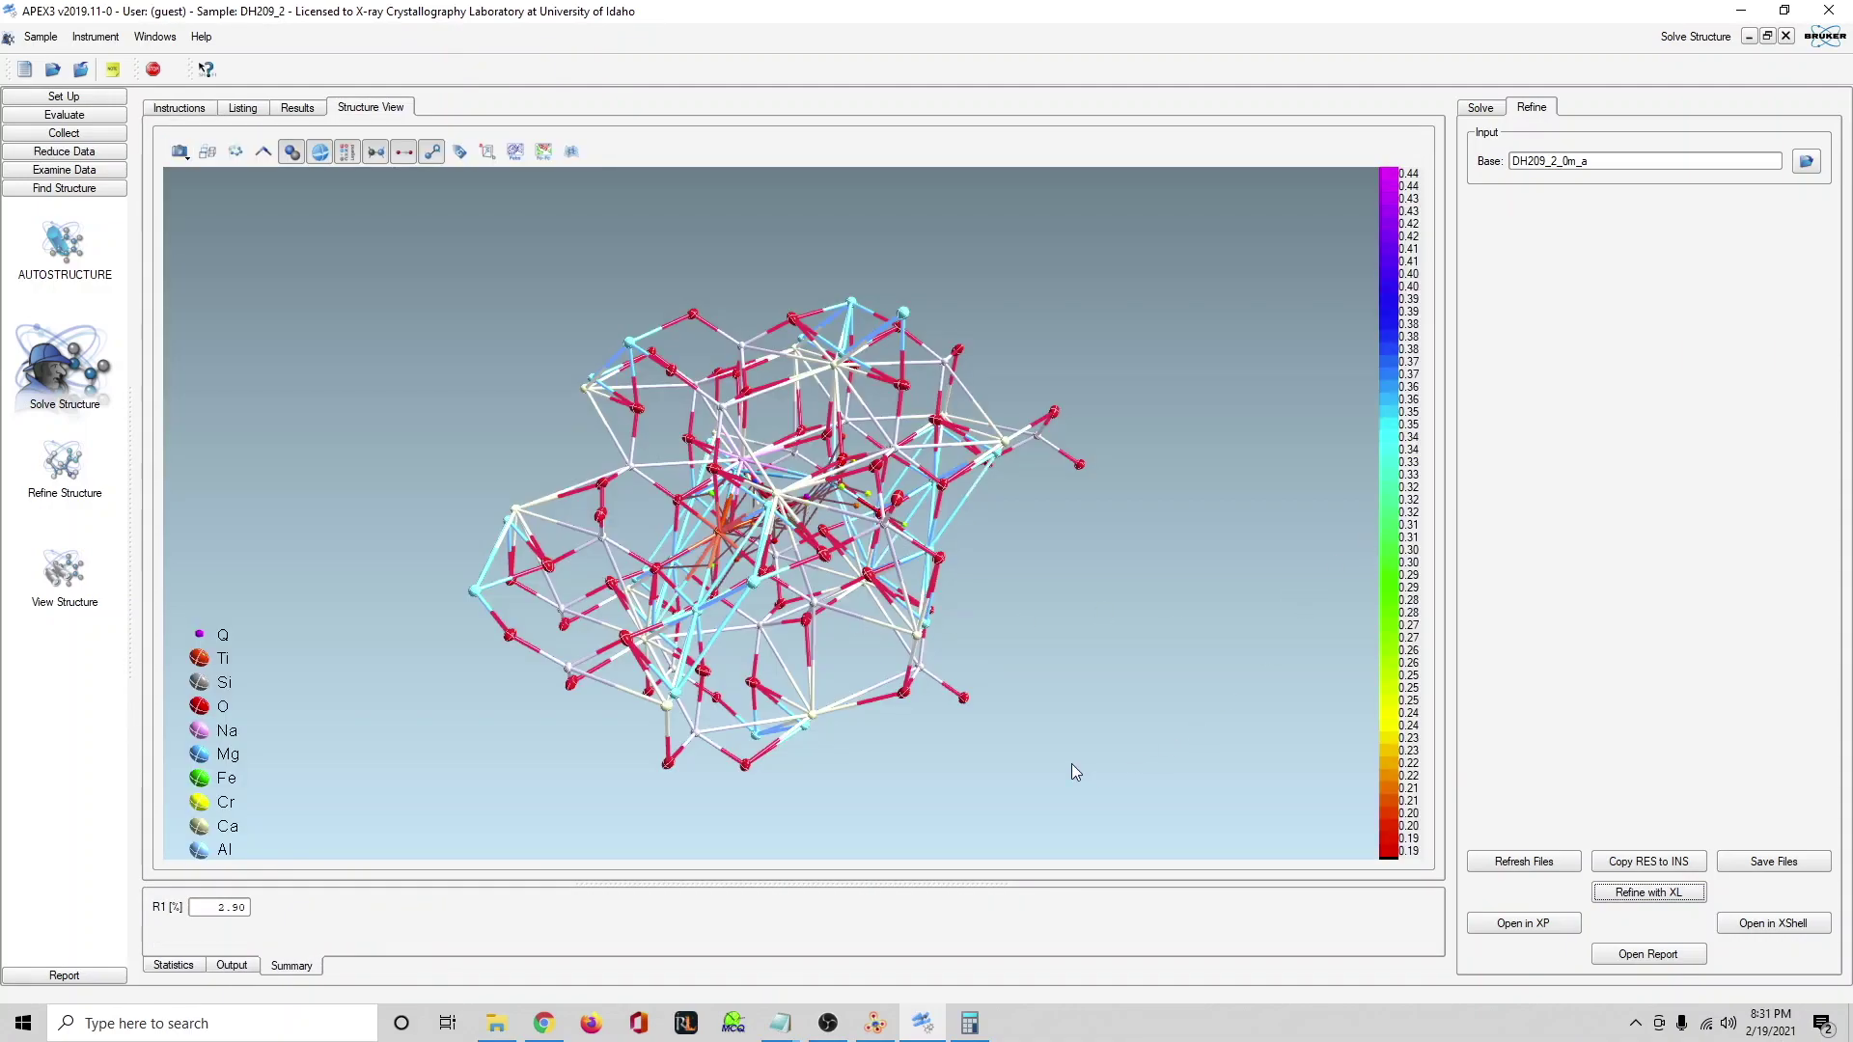
left_click(1660, 868)
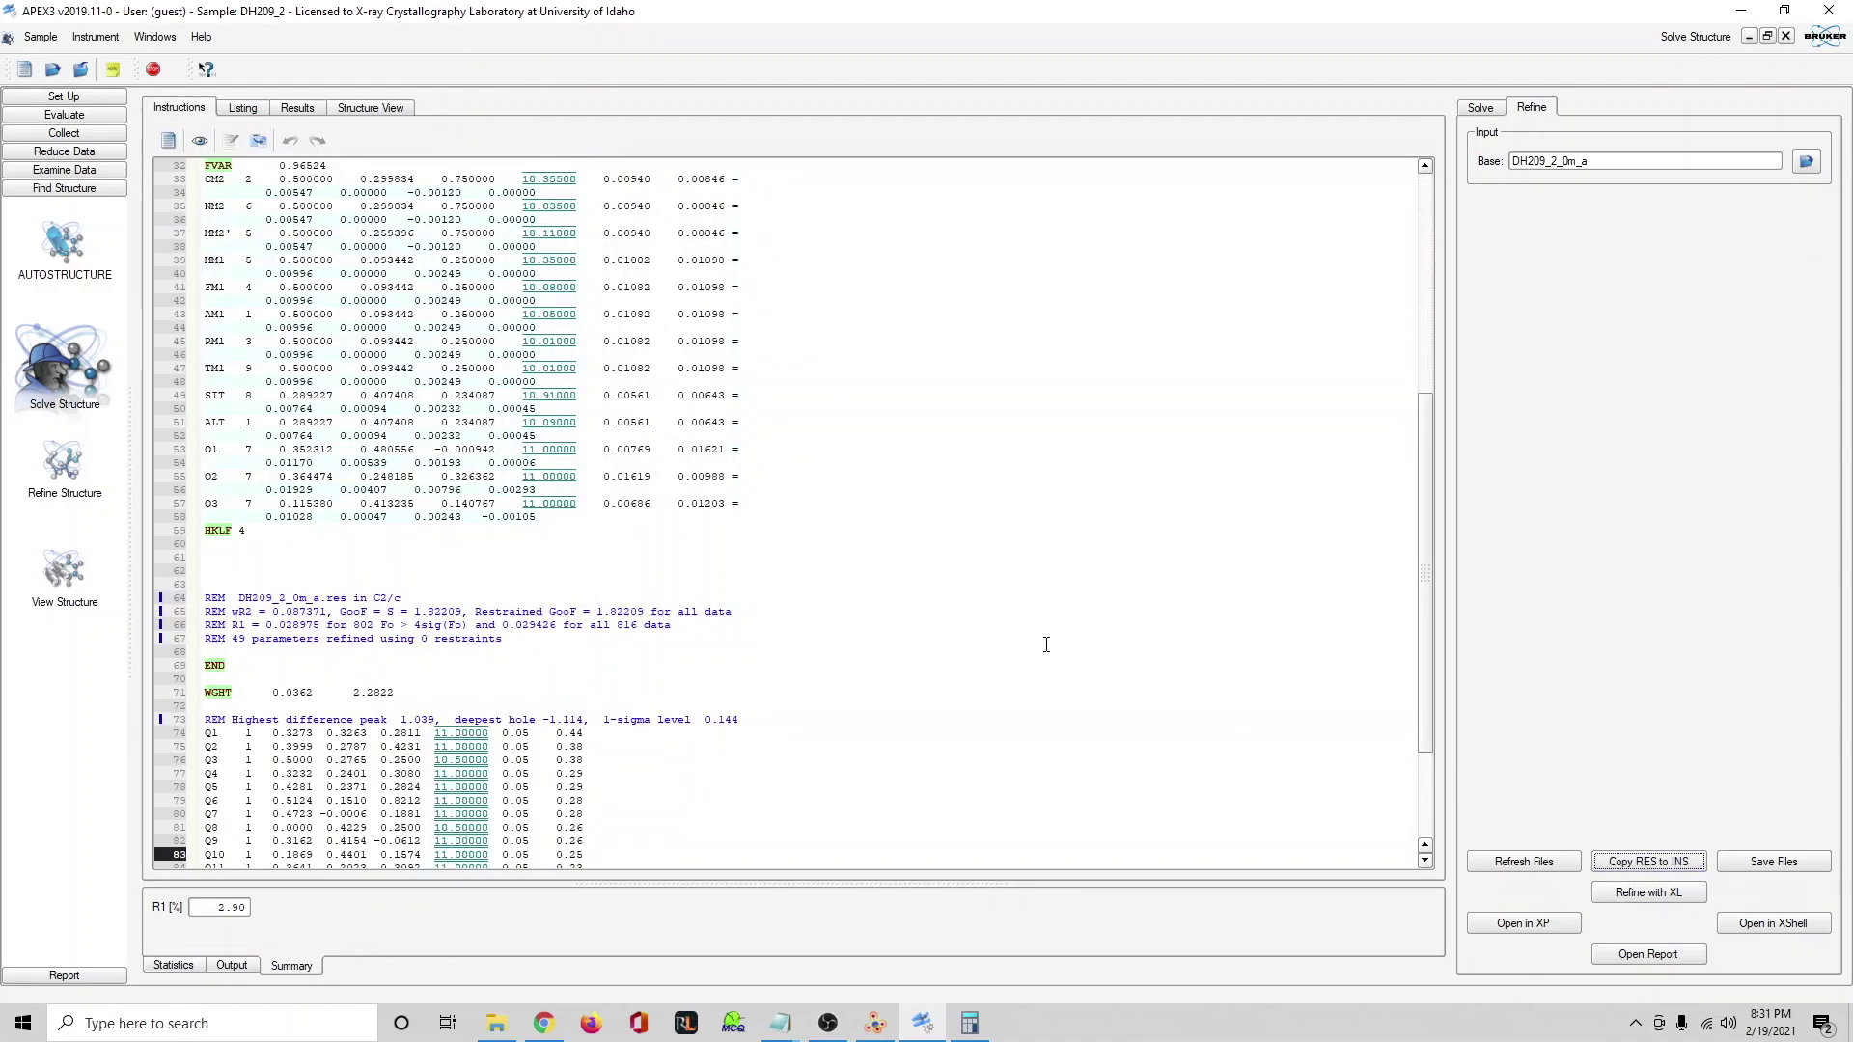
Replace the active WGHT line with the suggested weights 0.0362 and 2.2822, then refine with XL again and copy the RES to the INS.
scroll(918, 579, "up", 8)
scroll(820, 675, "up", 1)
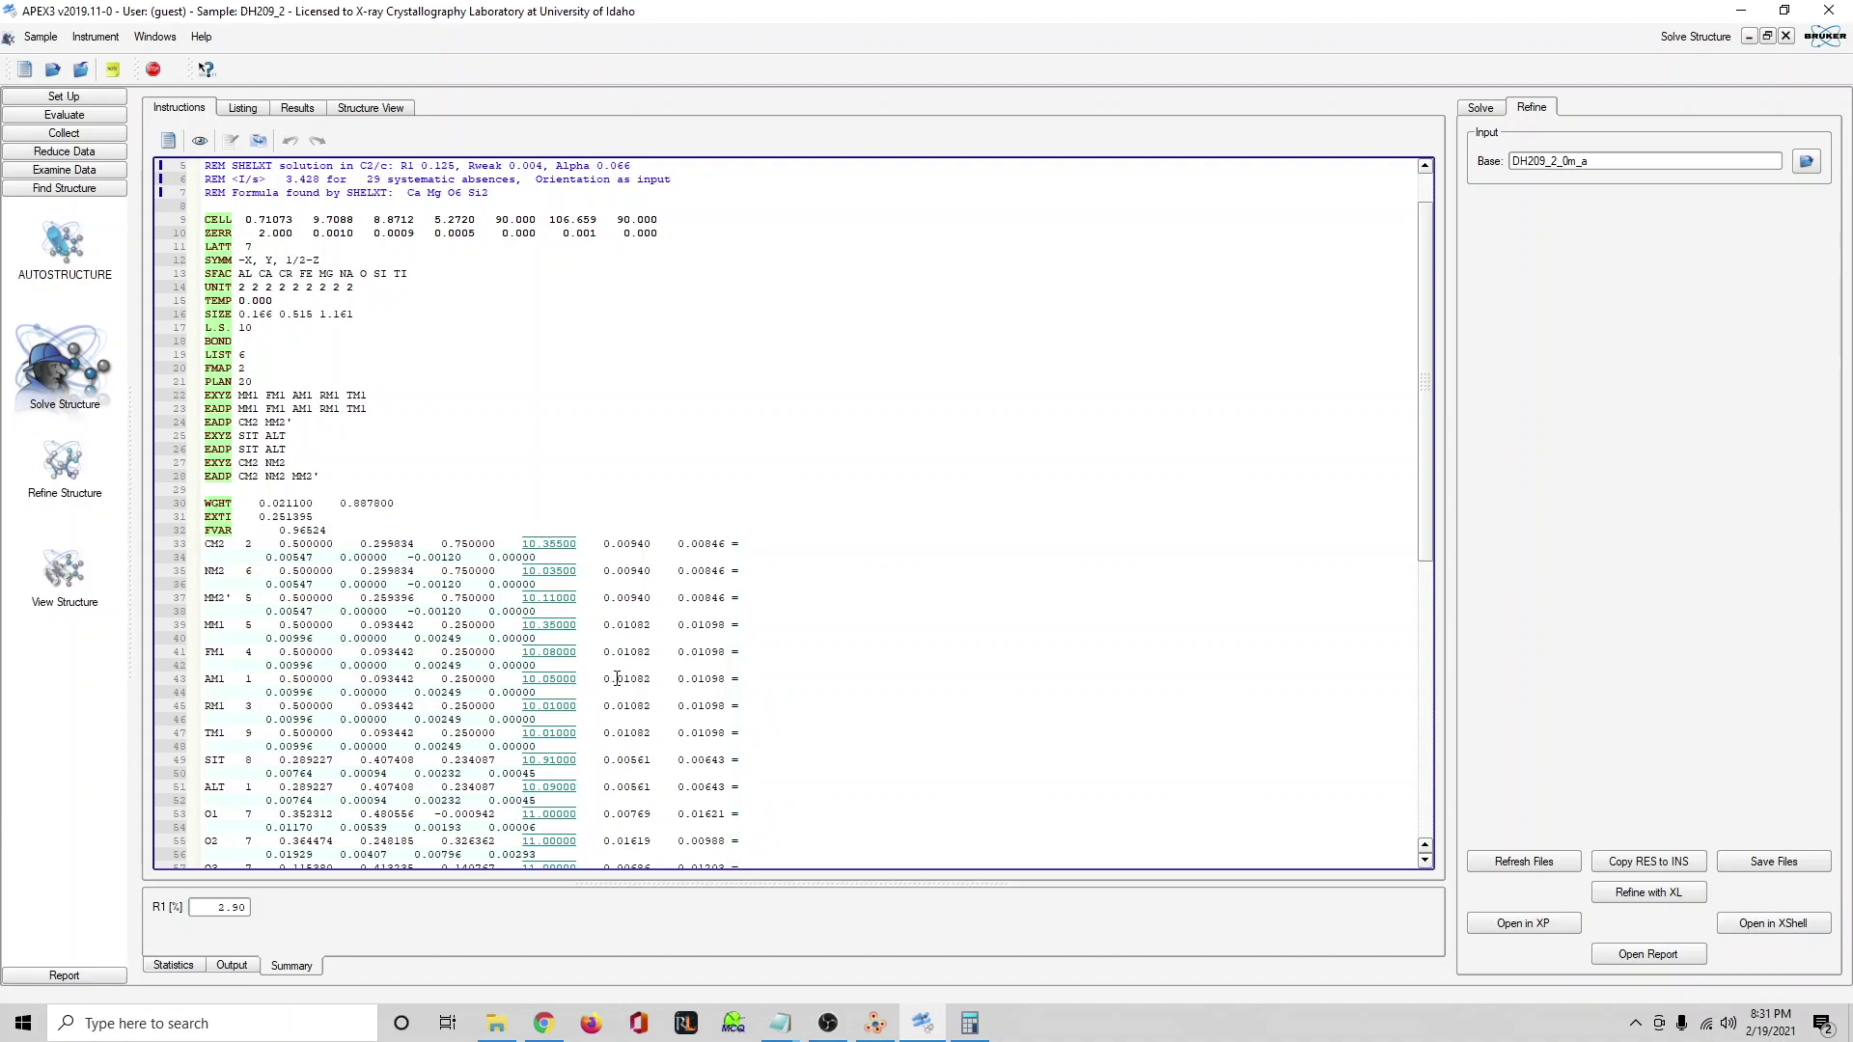
scroll(644, 601, "down", 6)
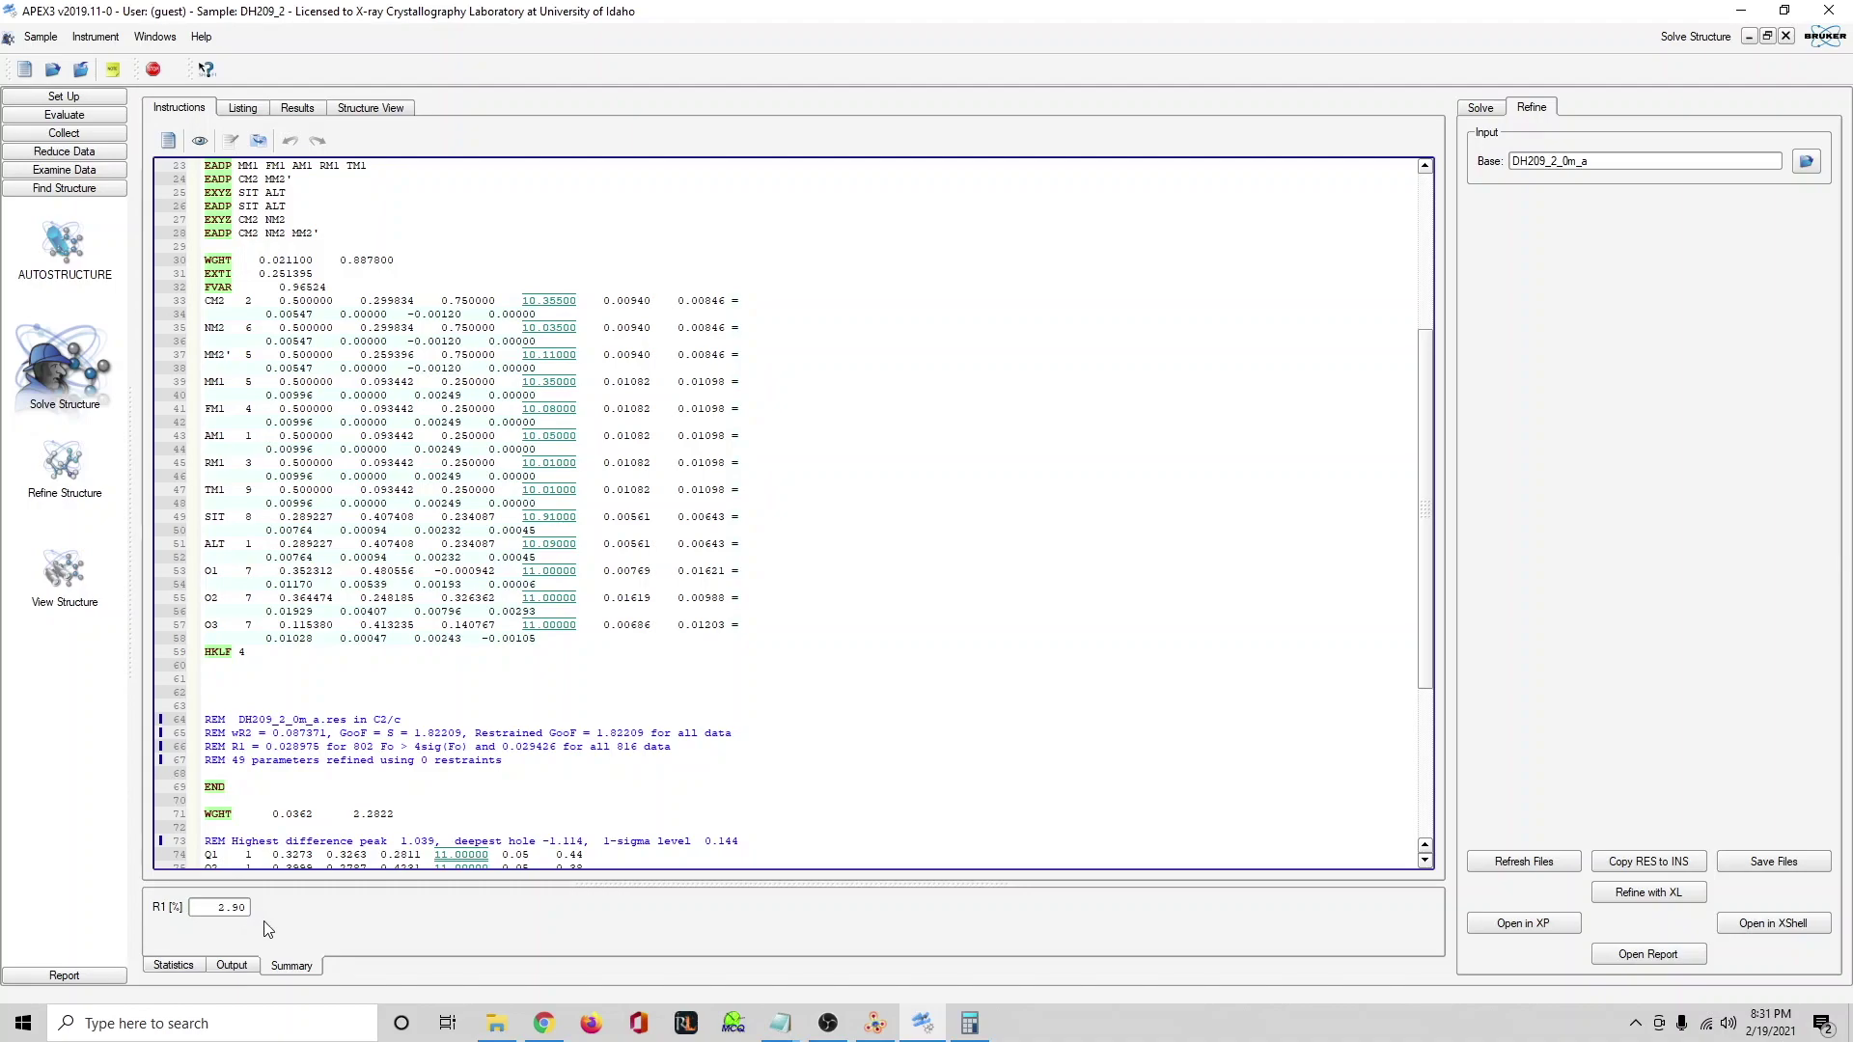
left_click_drag(395, 810, 183, 817)
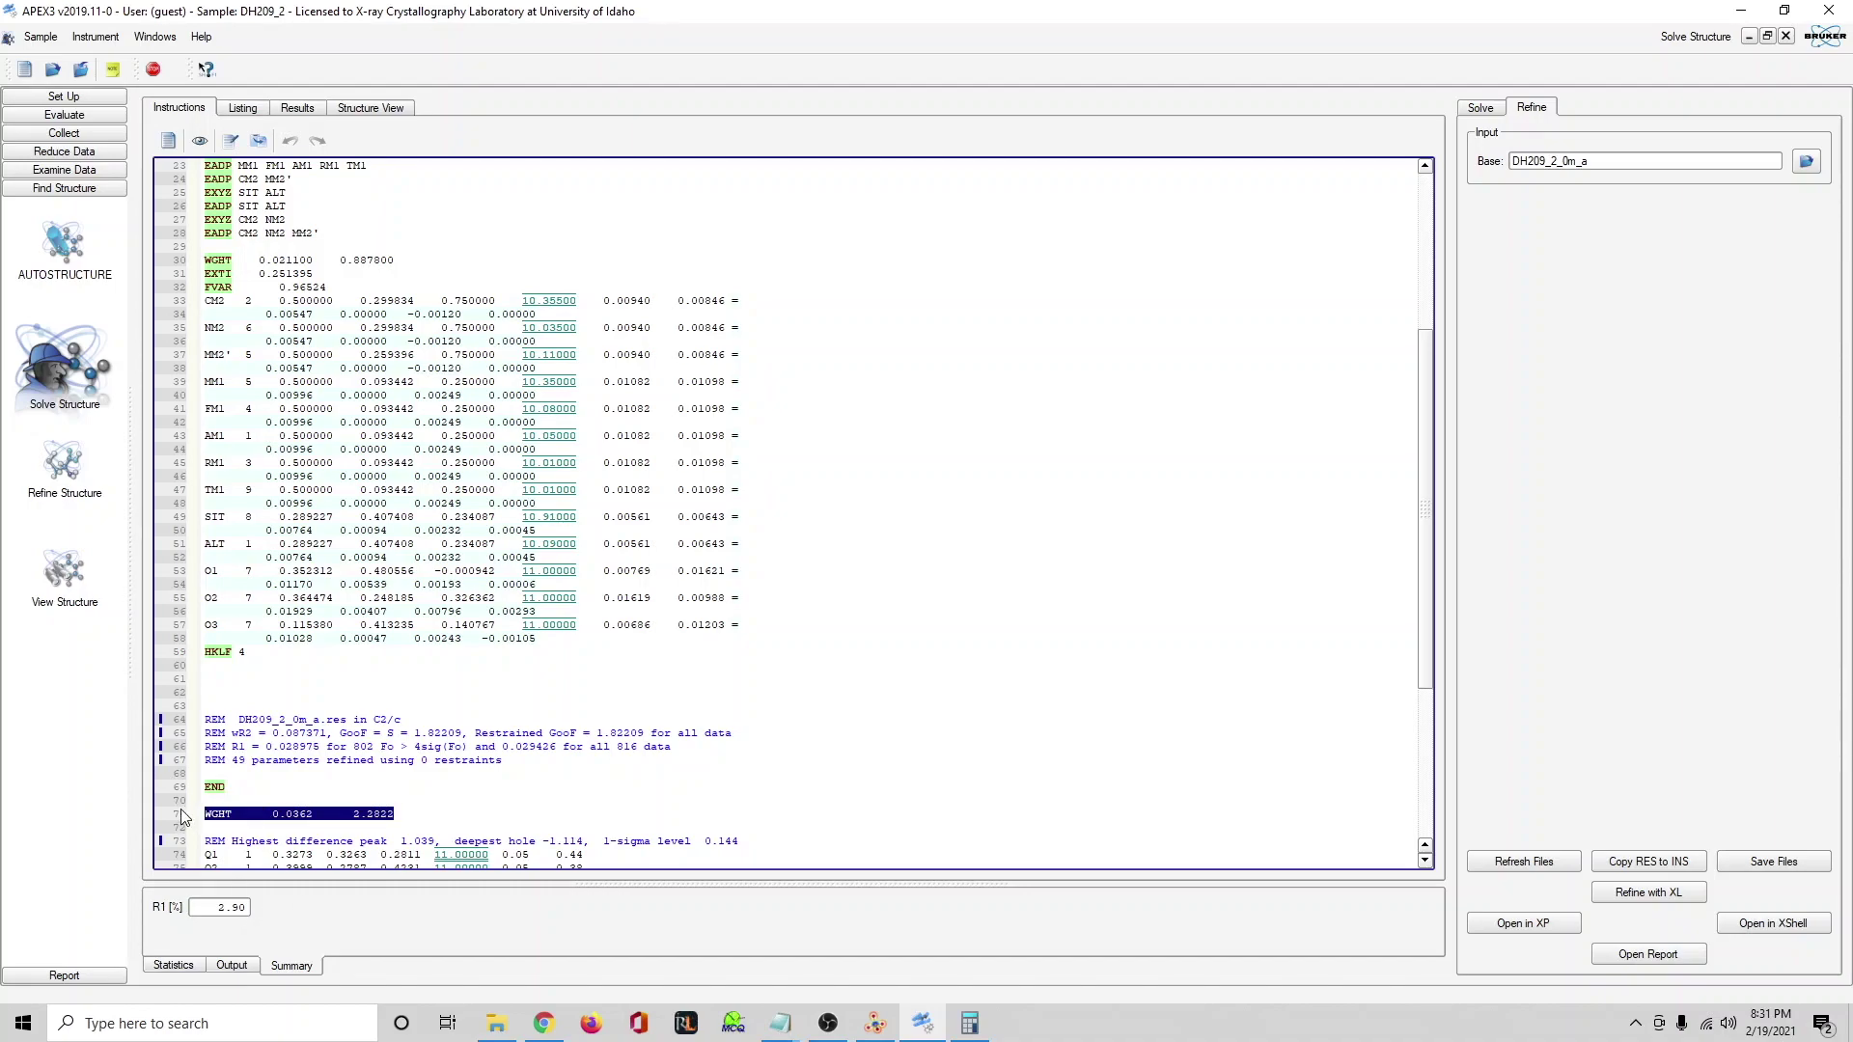
scroll(338, 685, "up", 7)
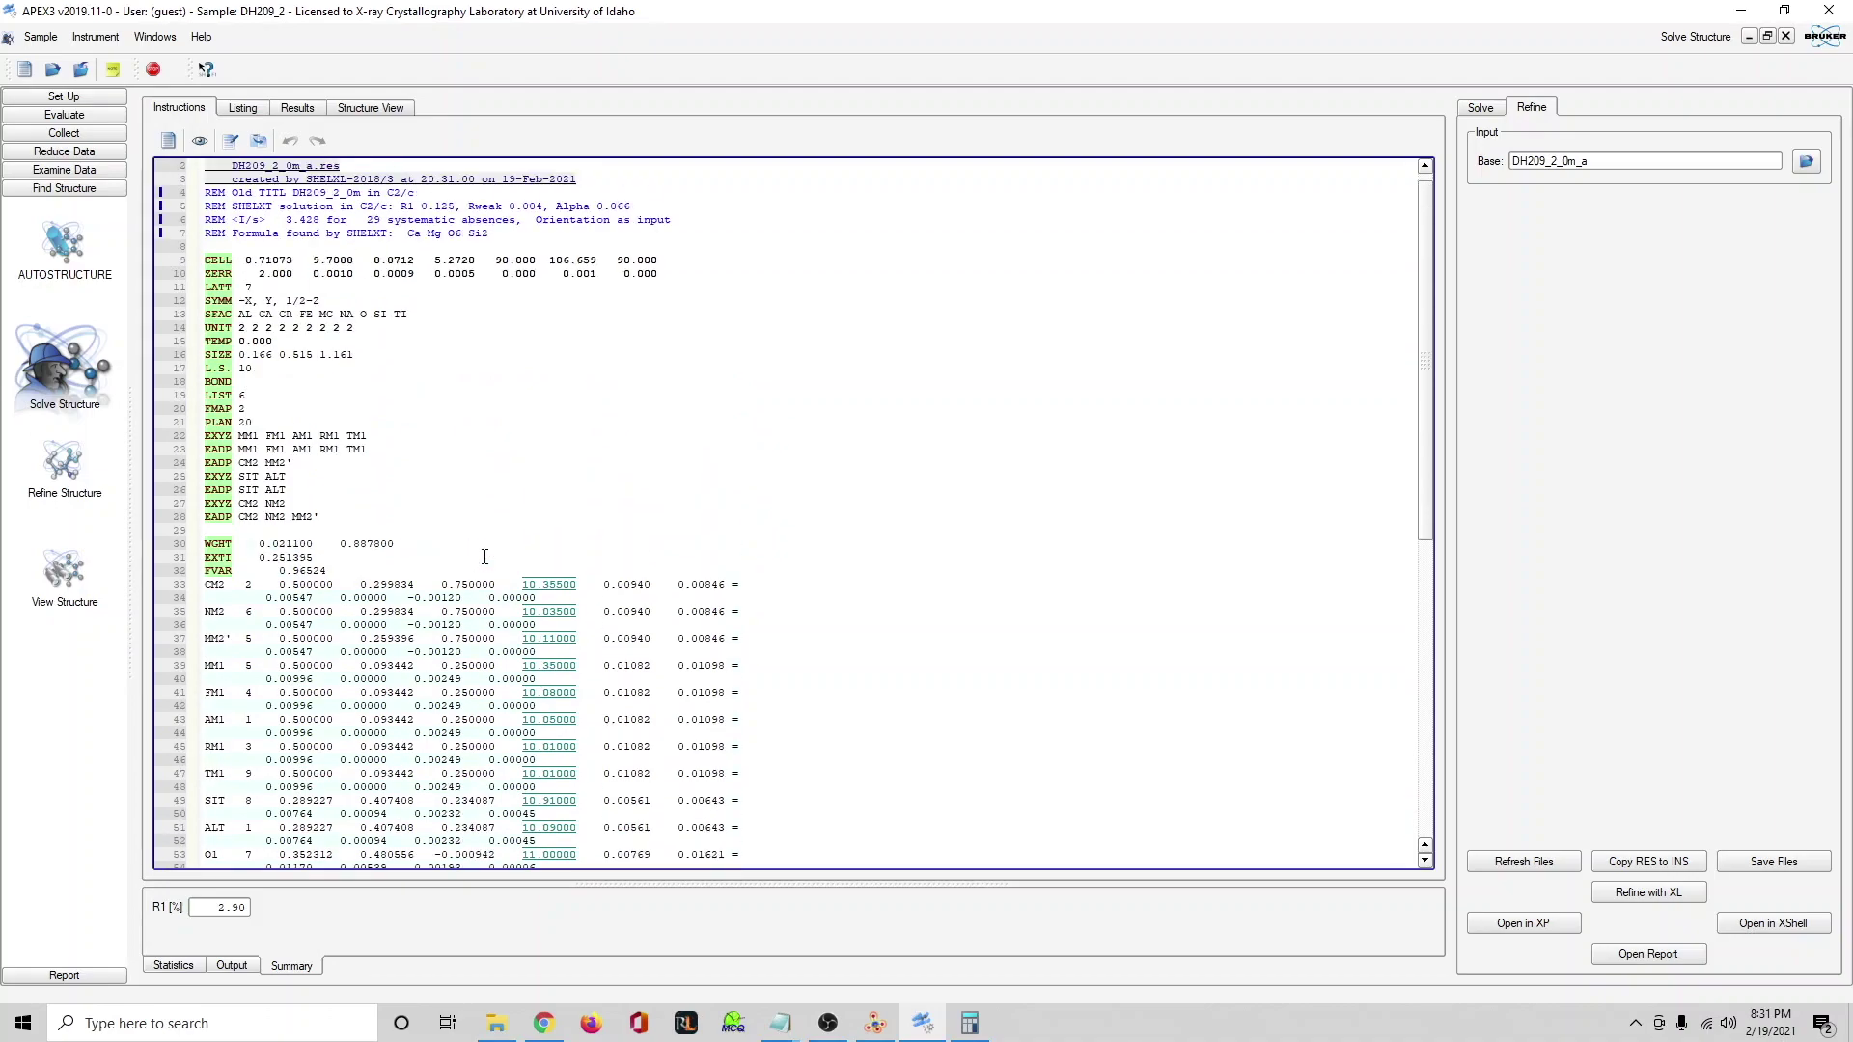
left_click_drag(405, 541, 199, 546)
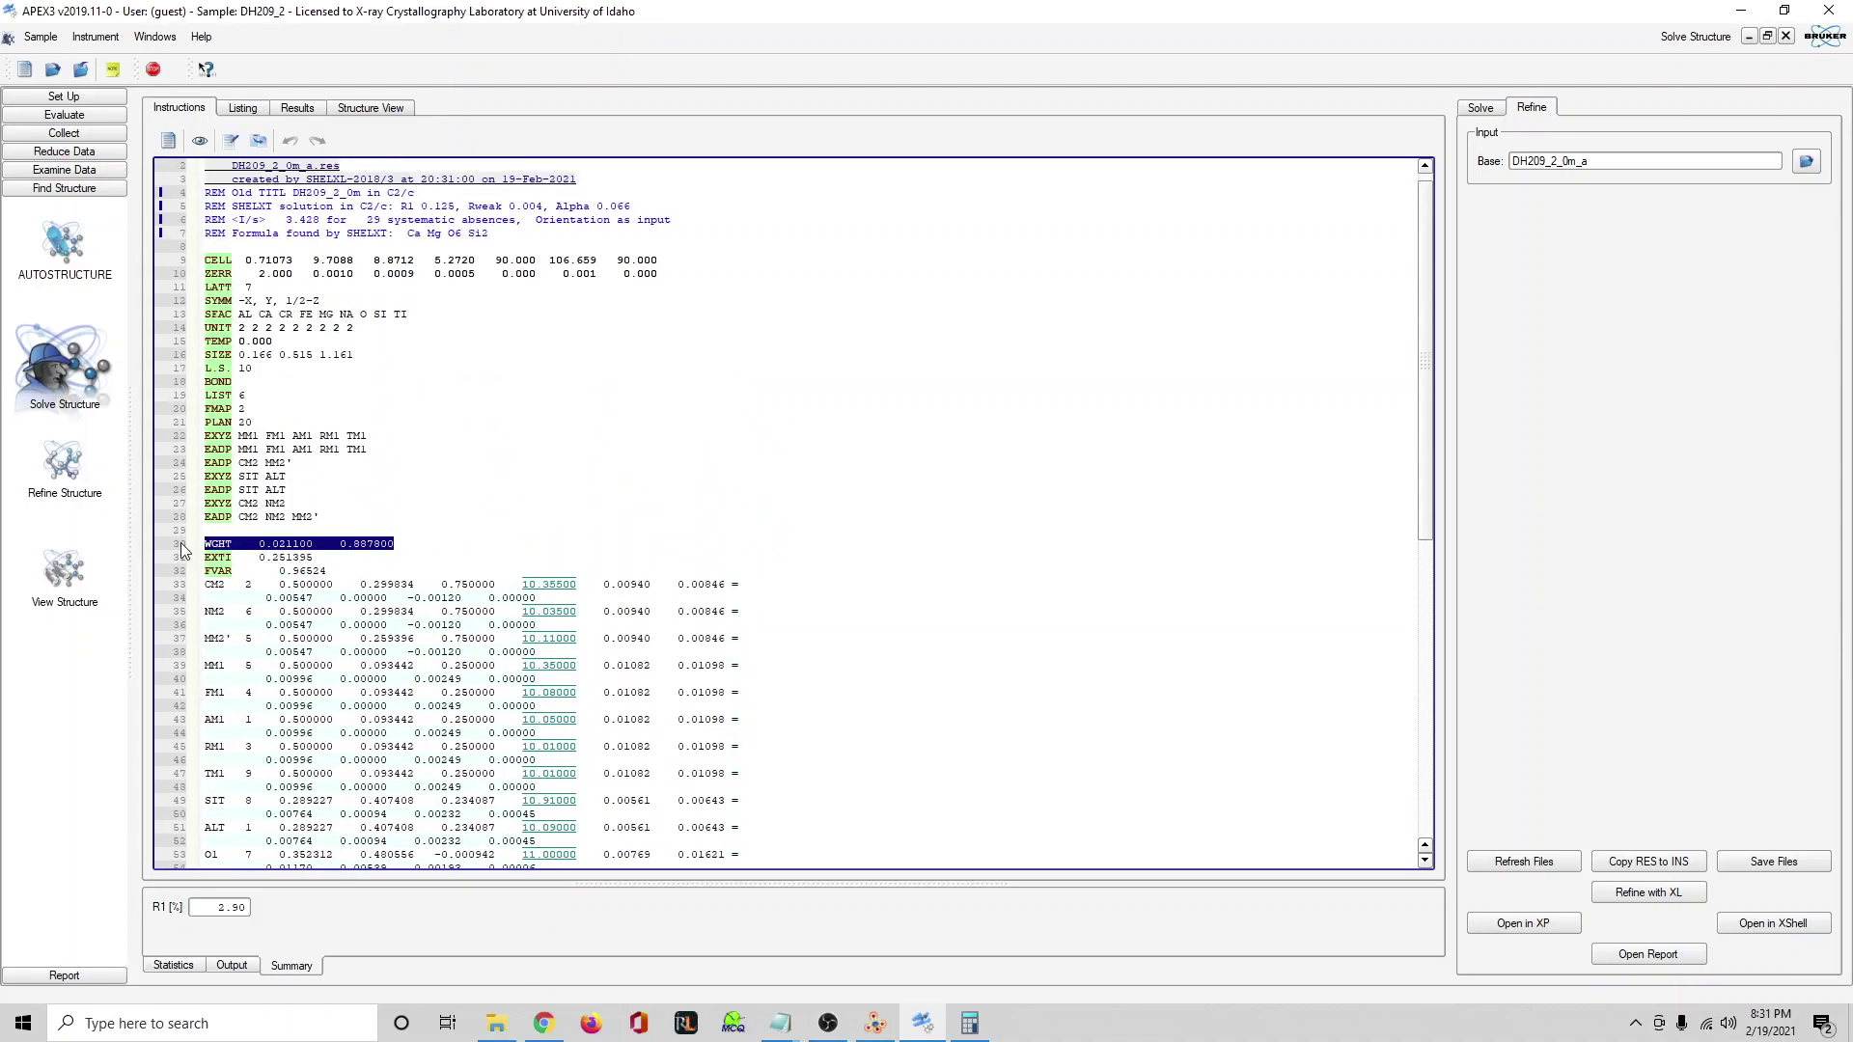
key("ctrl+v")
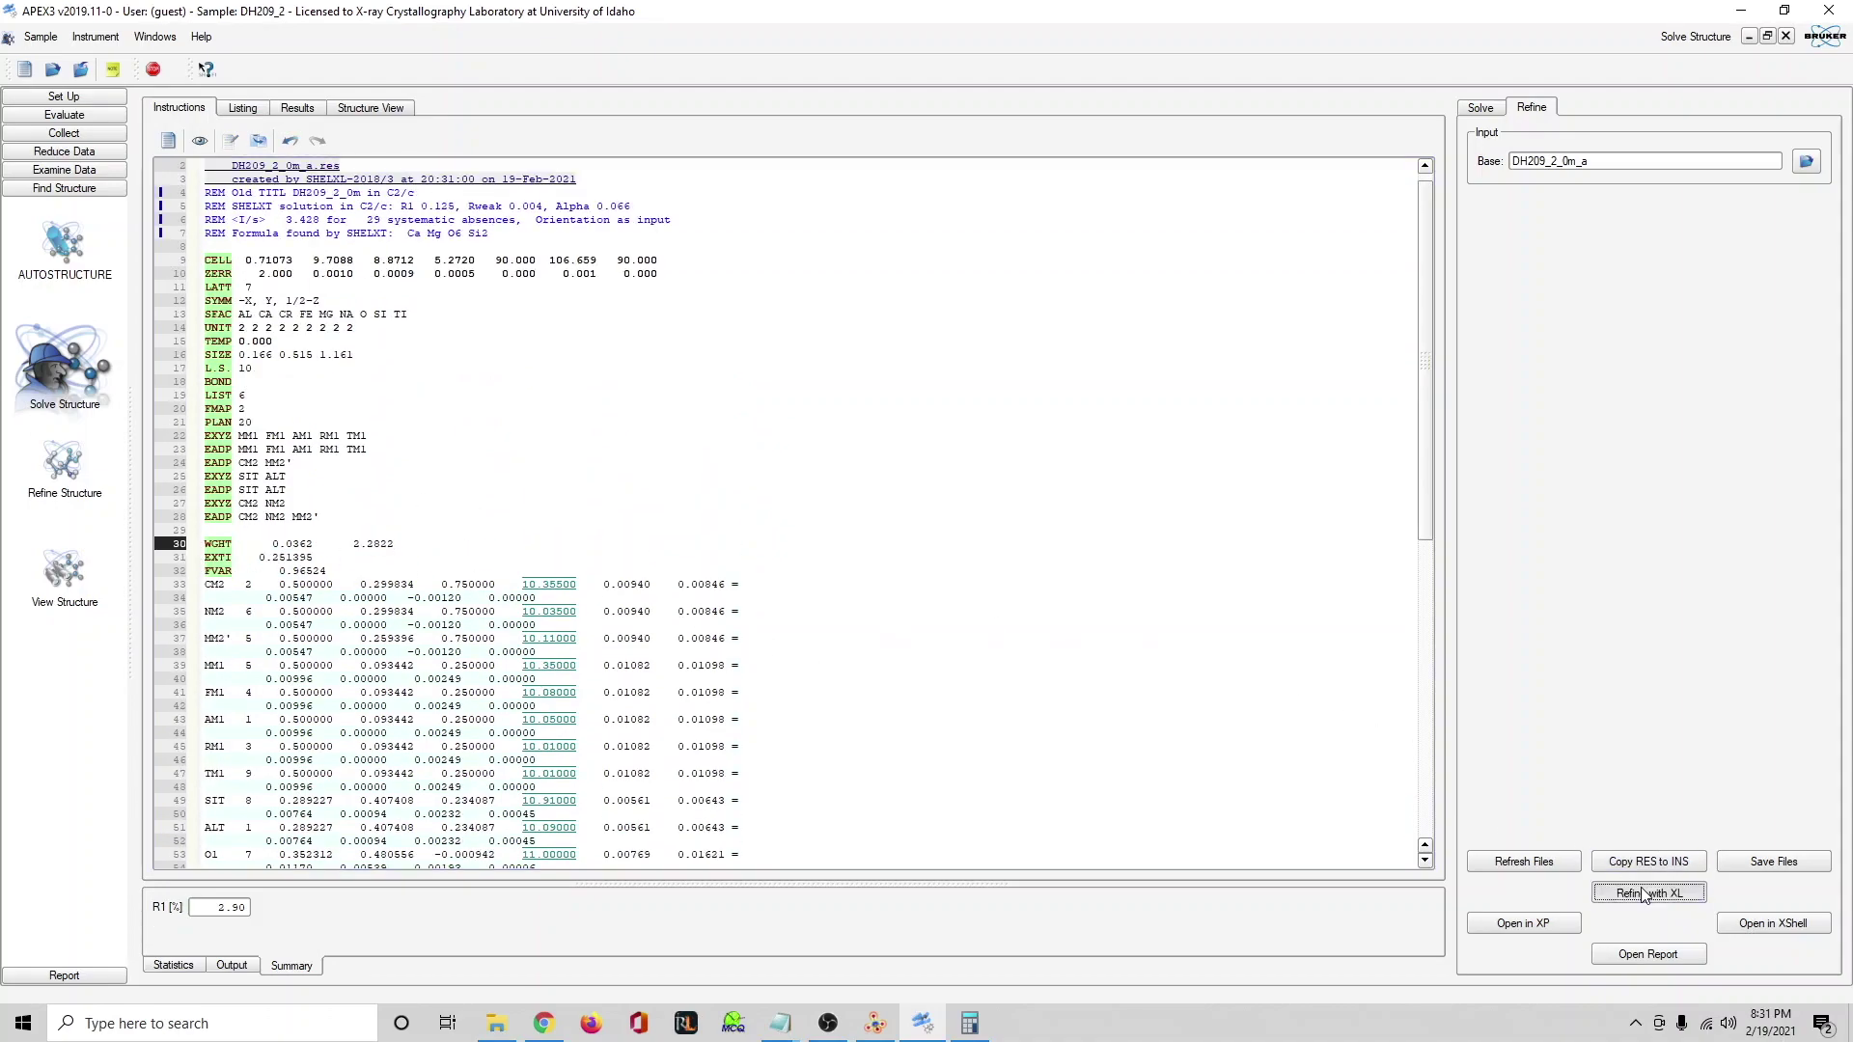
left_click(1652, 892)
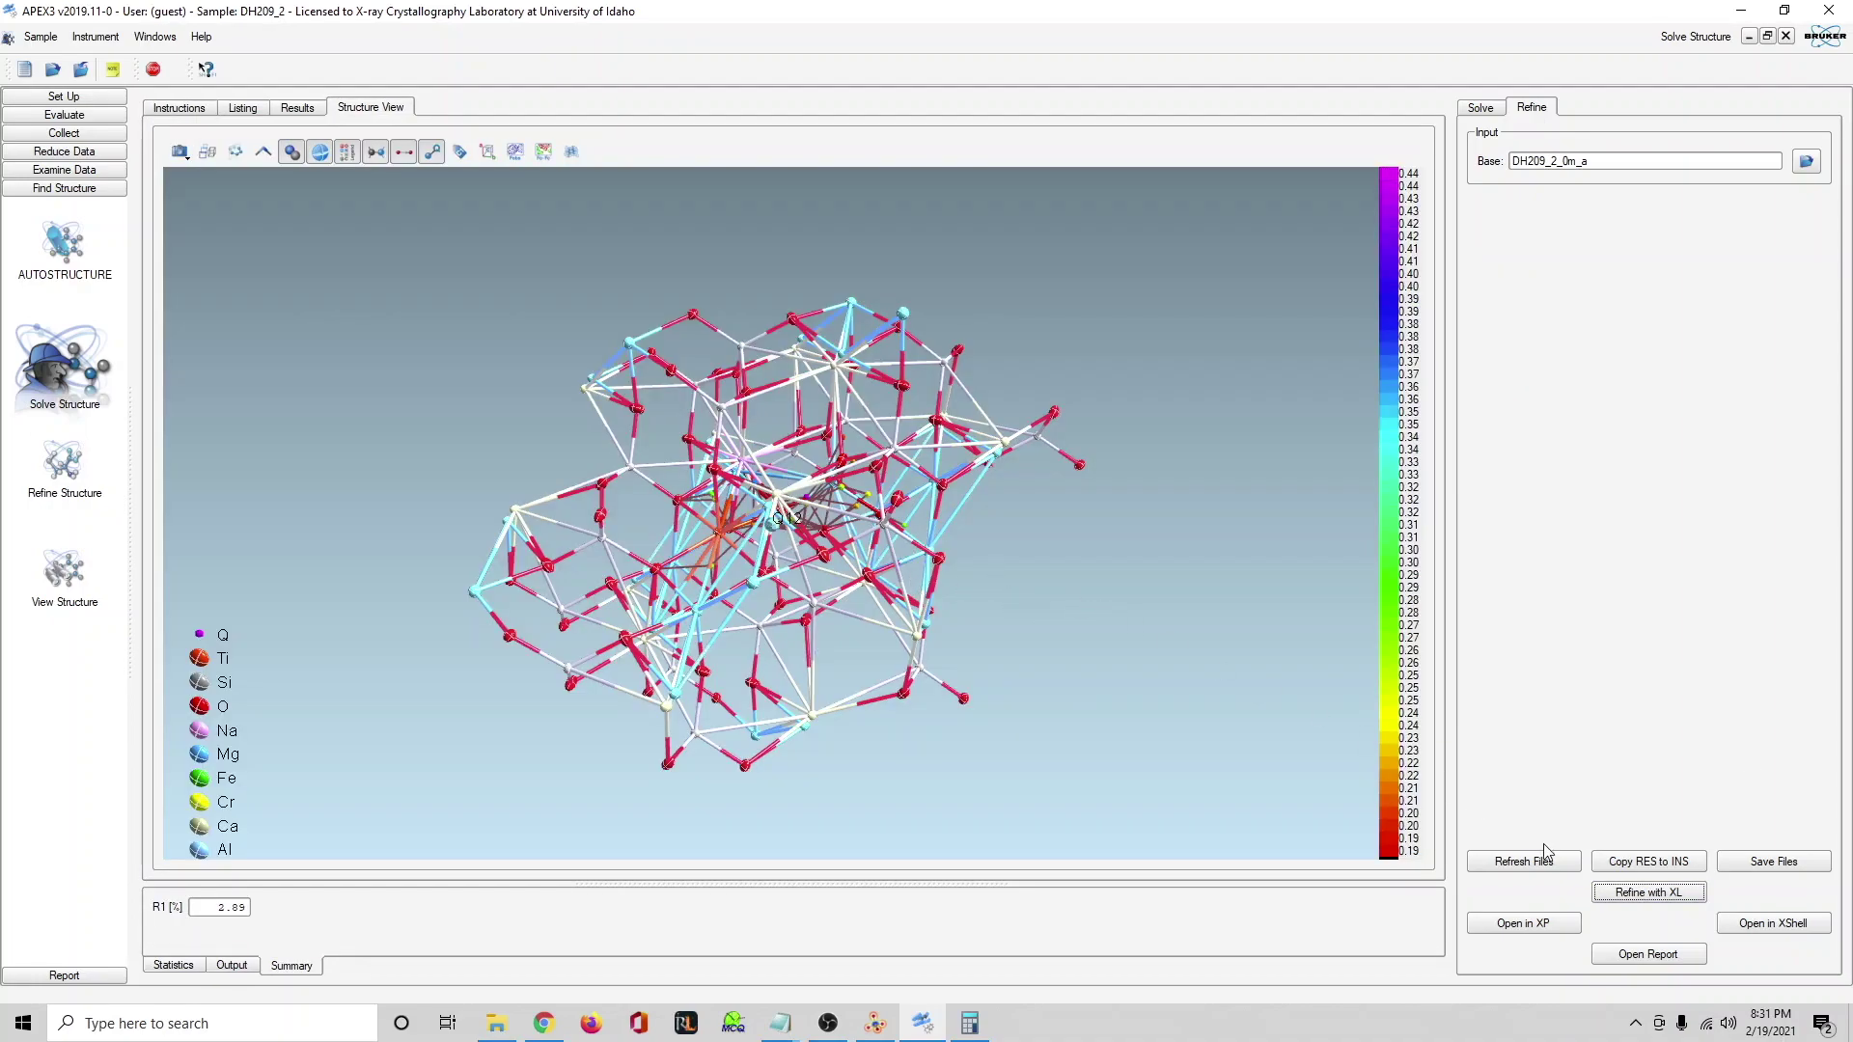
left_click(1631, 862)
Examine the R1 value, the refined atom parameters and the refinement remarks in the instructions.
scroll(764, 709, "down", 4)
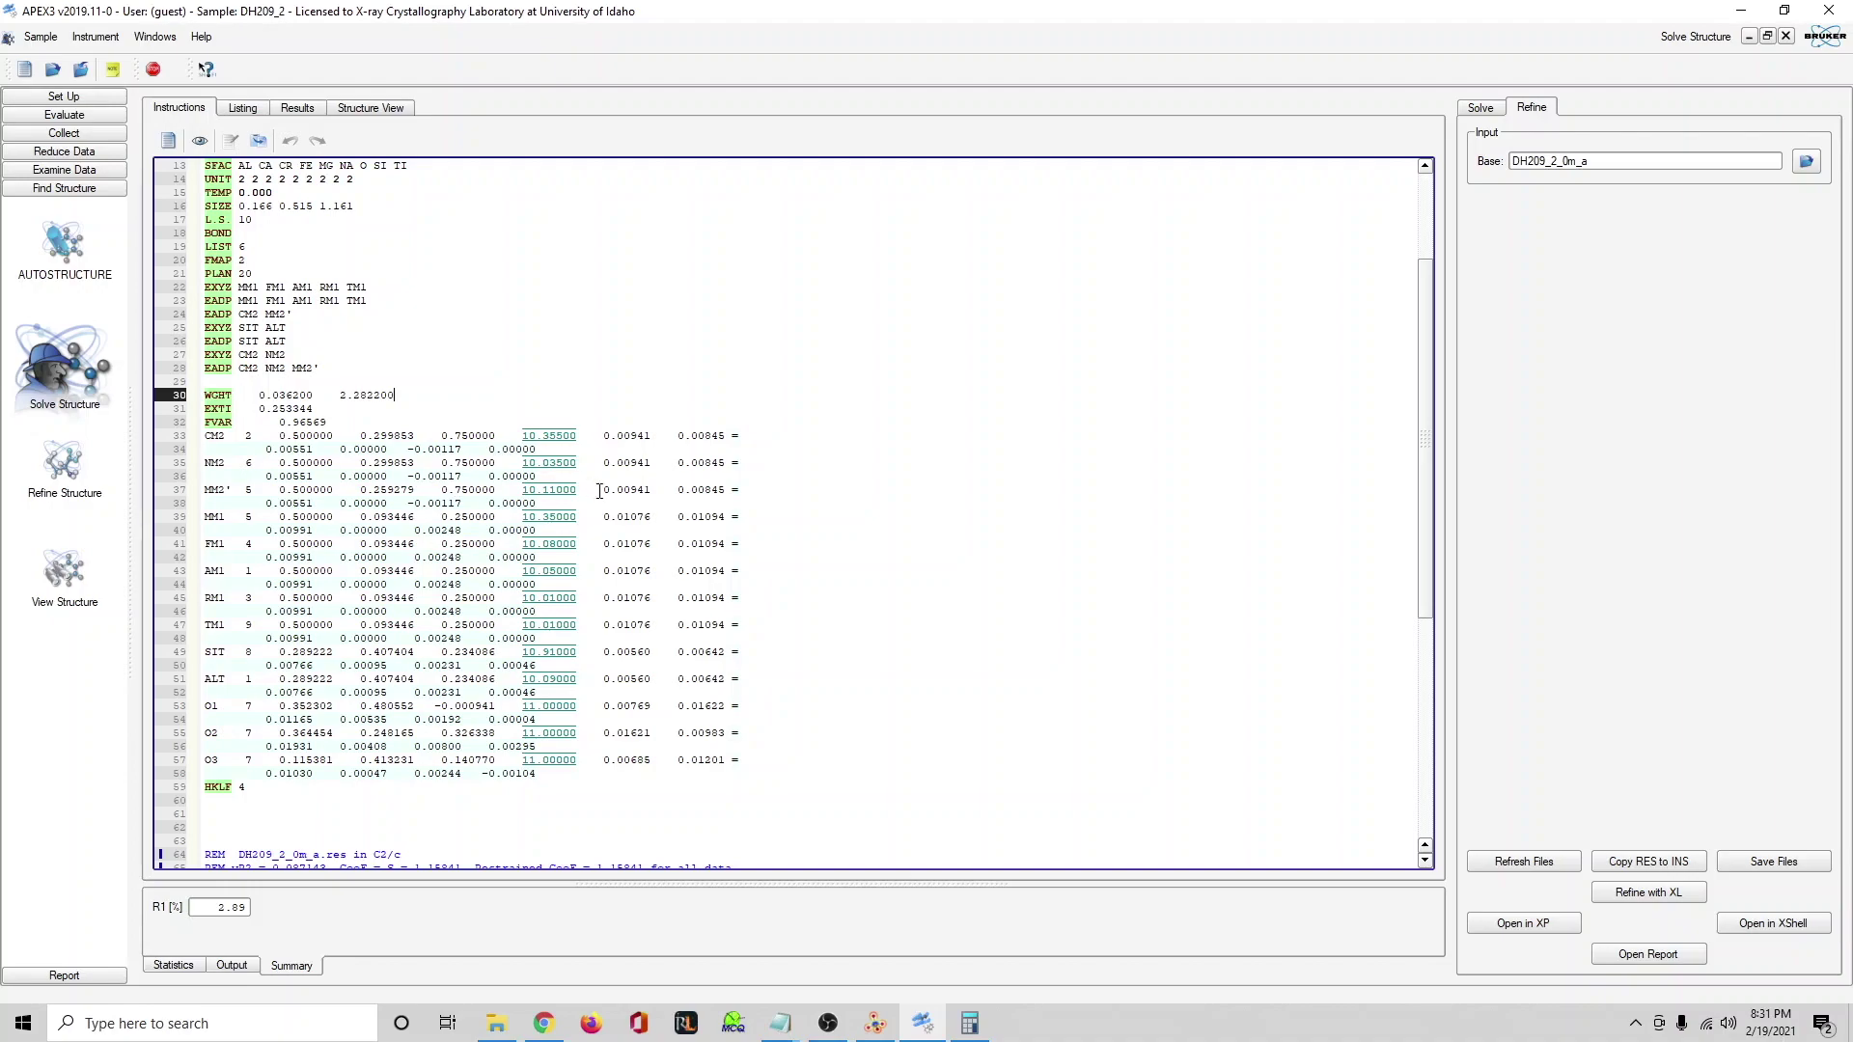
double_click(218, 910)
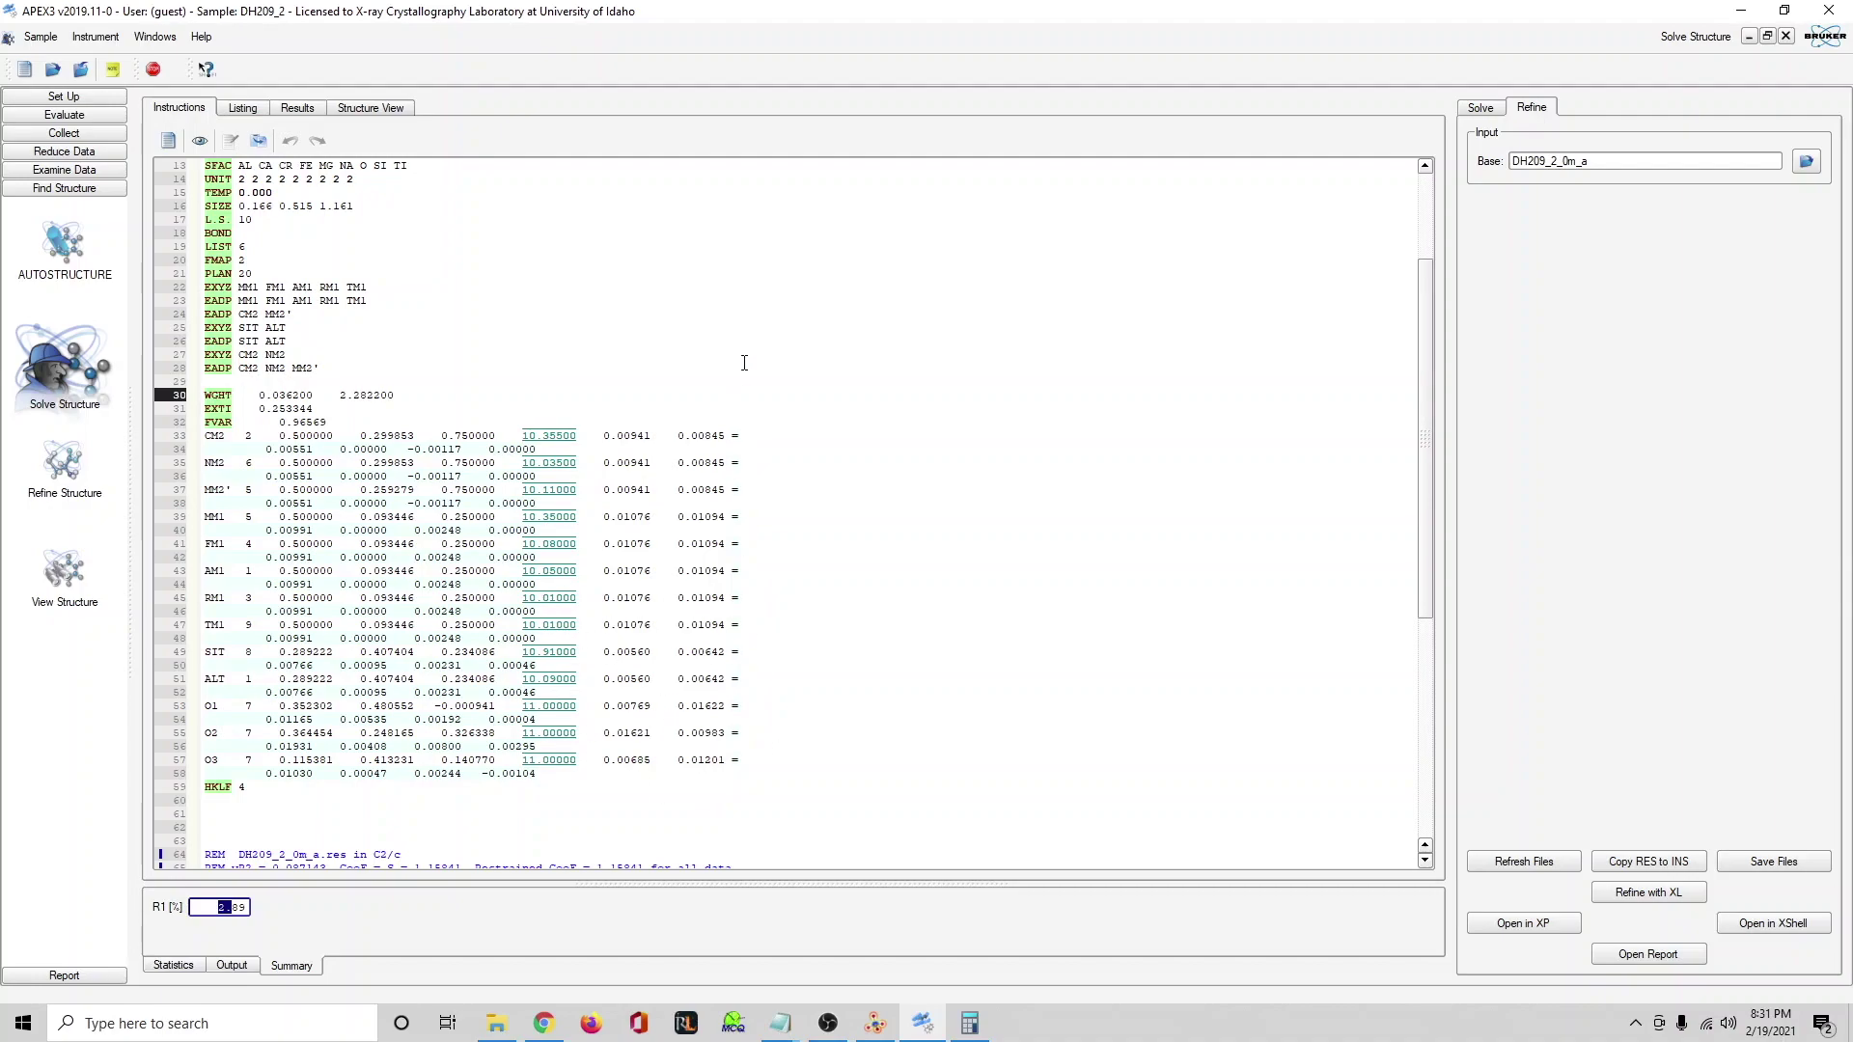
left_click(539, 831)
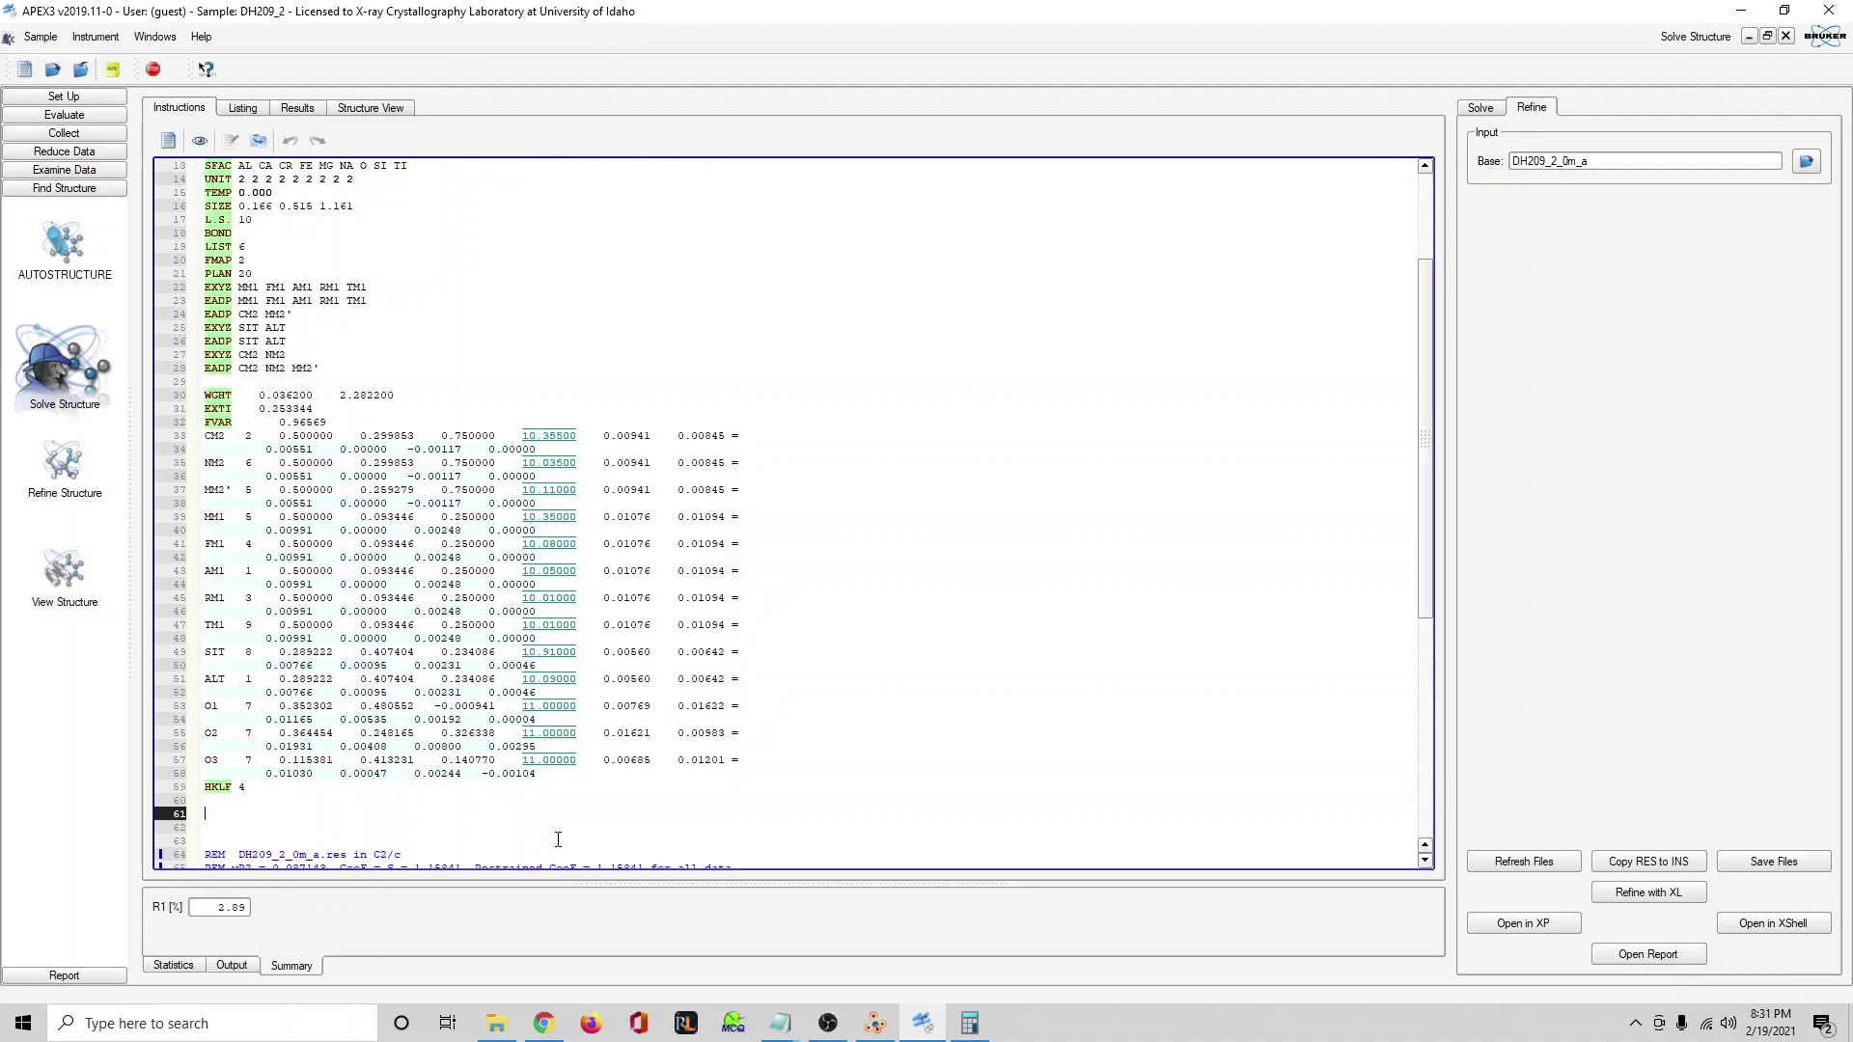
scroll(545, 845, "up", 3)
scroll(675, 675, "down", 6)
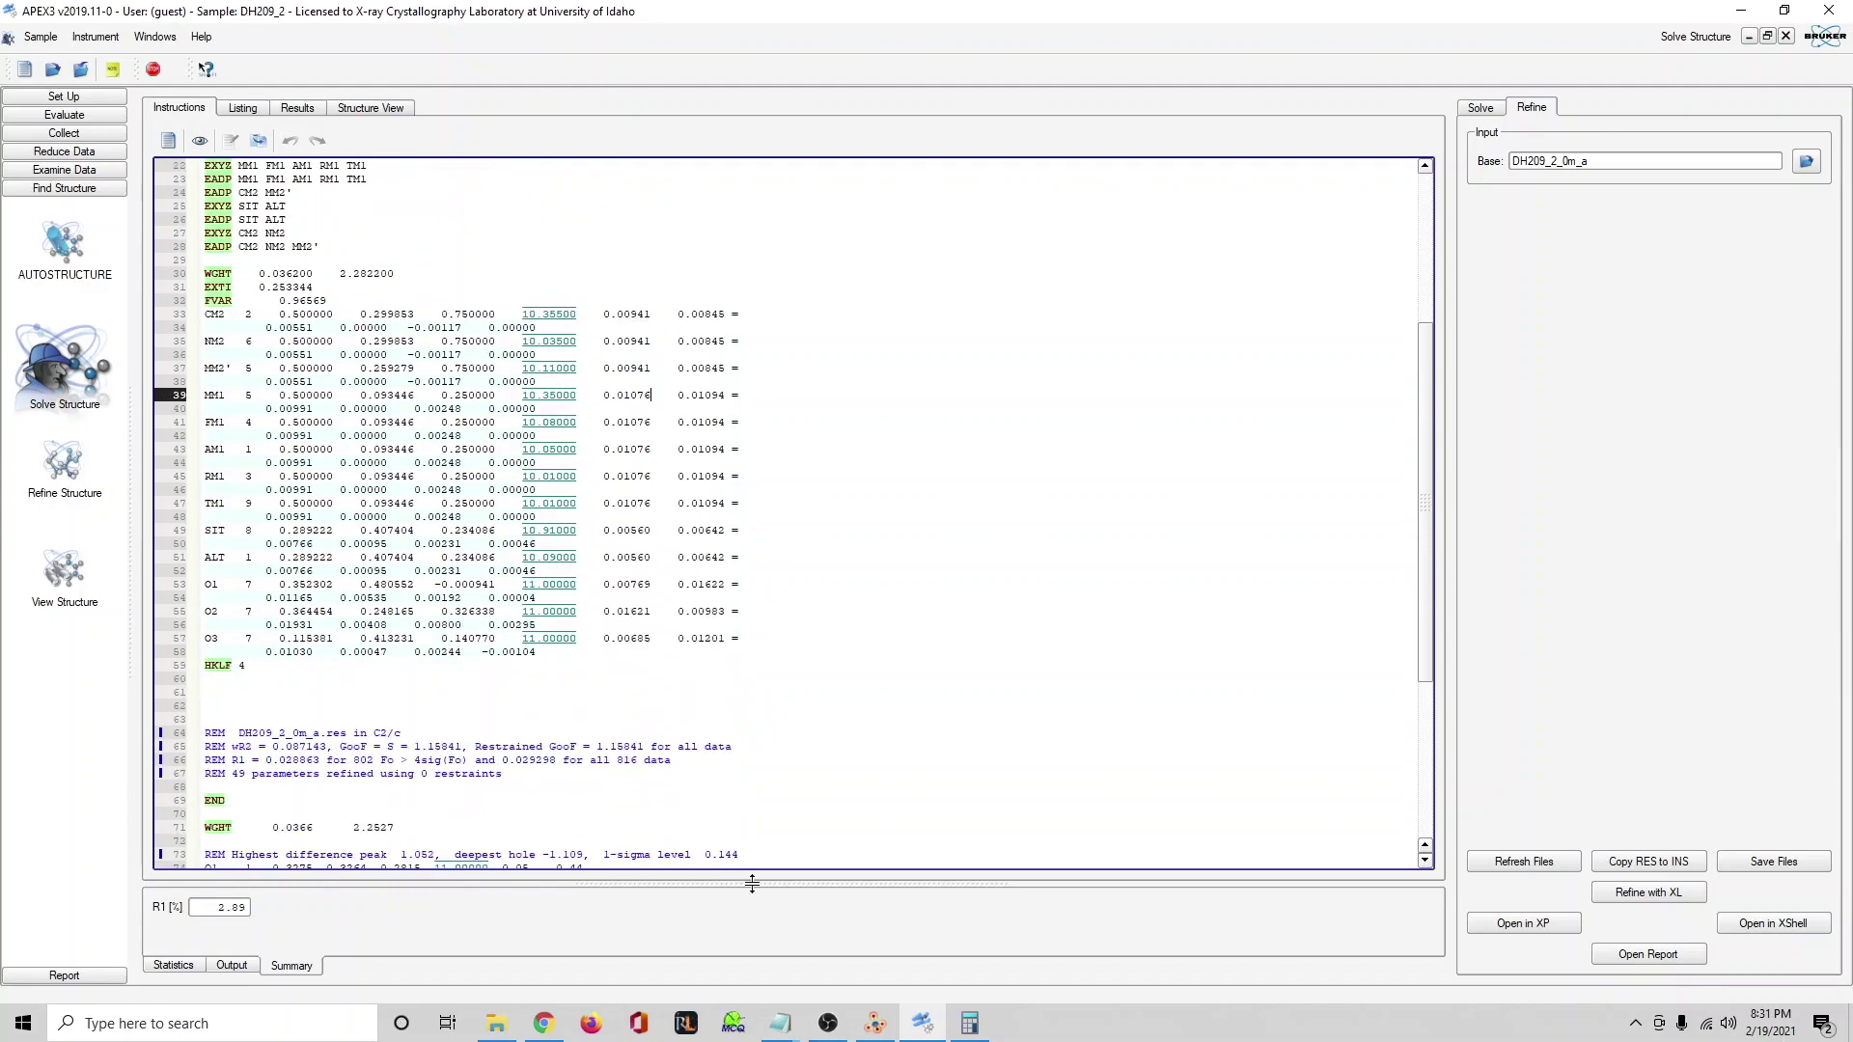
scroll(704, 850, "down", 3)
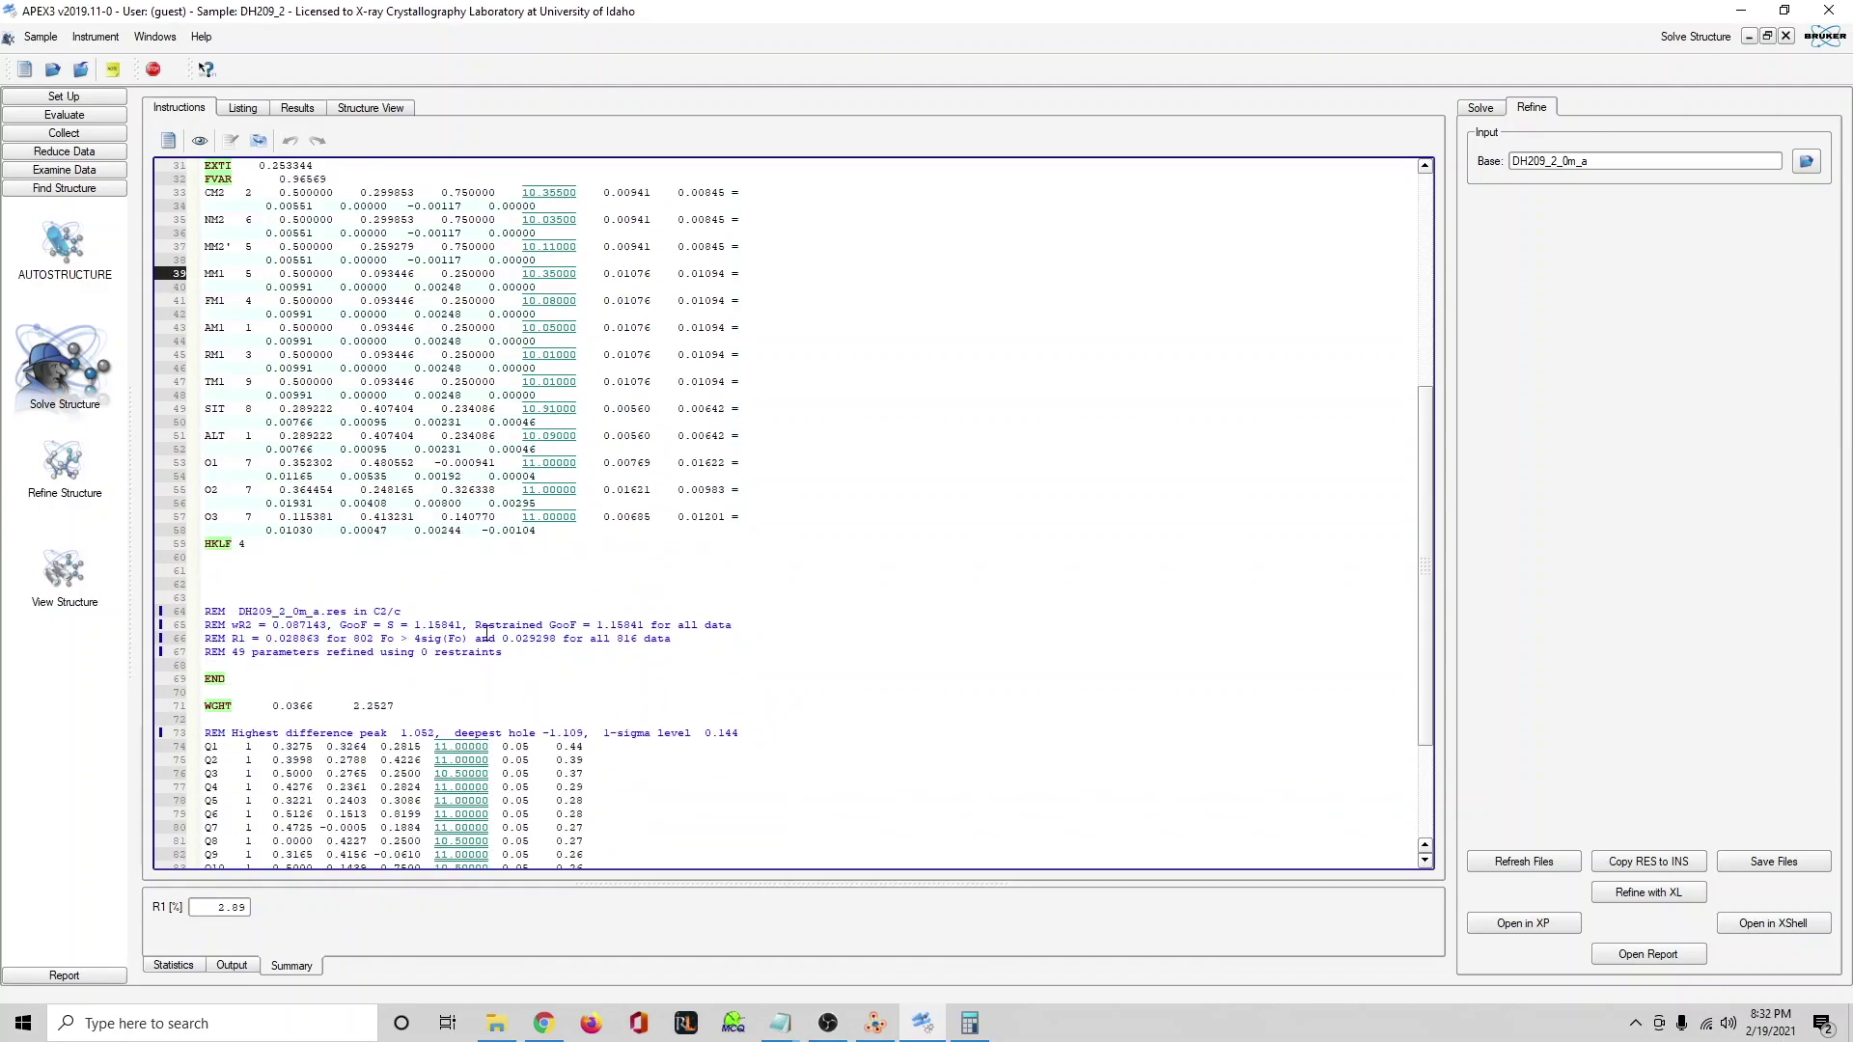
Inspect the refined DH209_2 model in the 3D structure view from several angles.
left_click(393, 110)
left_click_drag(678, 370, 777, 494)
scroll(778, 497, "up", 6)
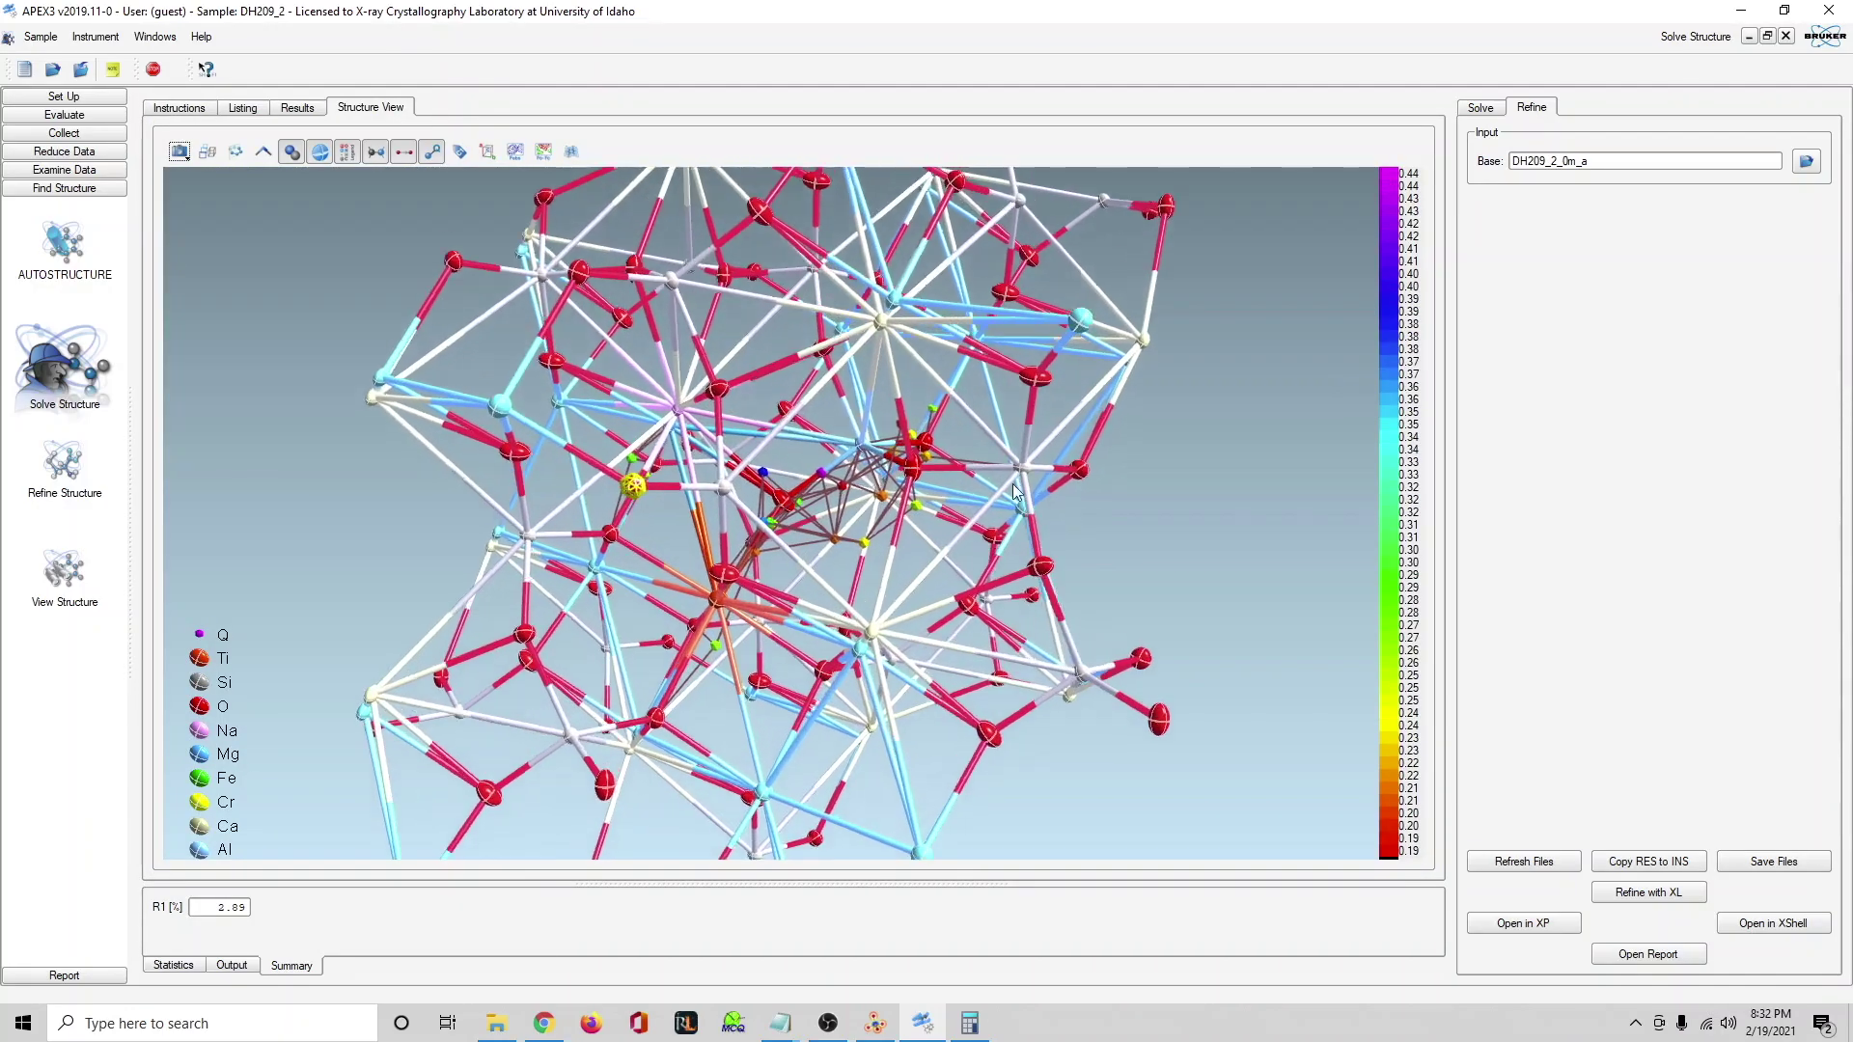
left_click_drag(938, 639, 1025, 705)
scroll(1025, 696, "down", 6)
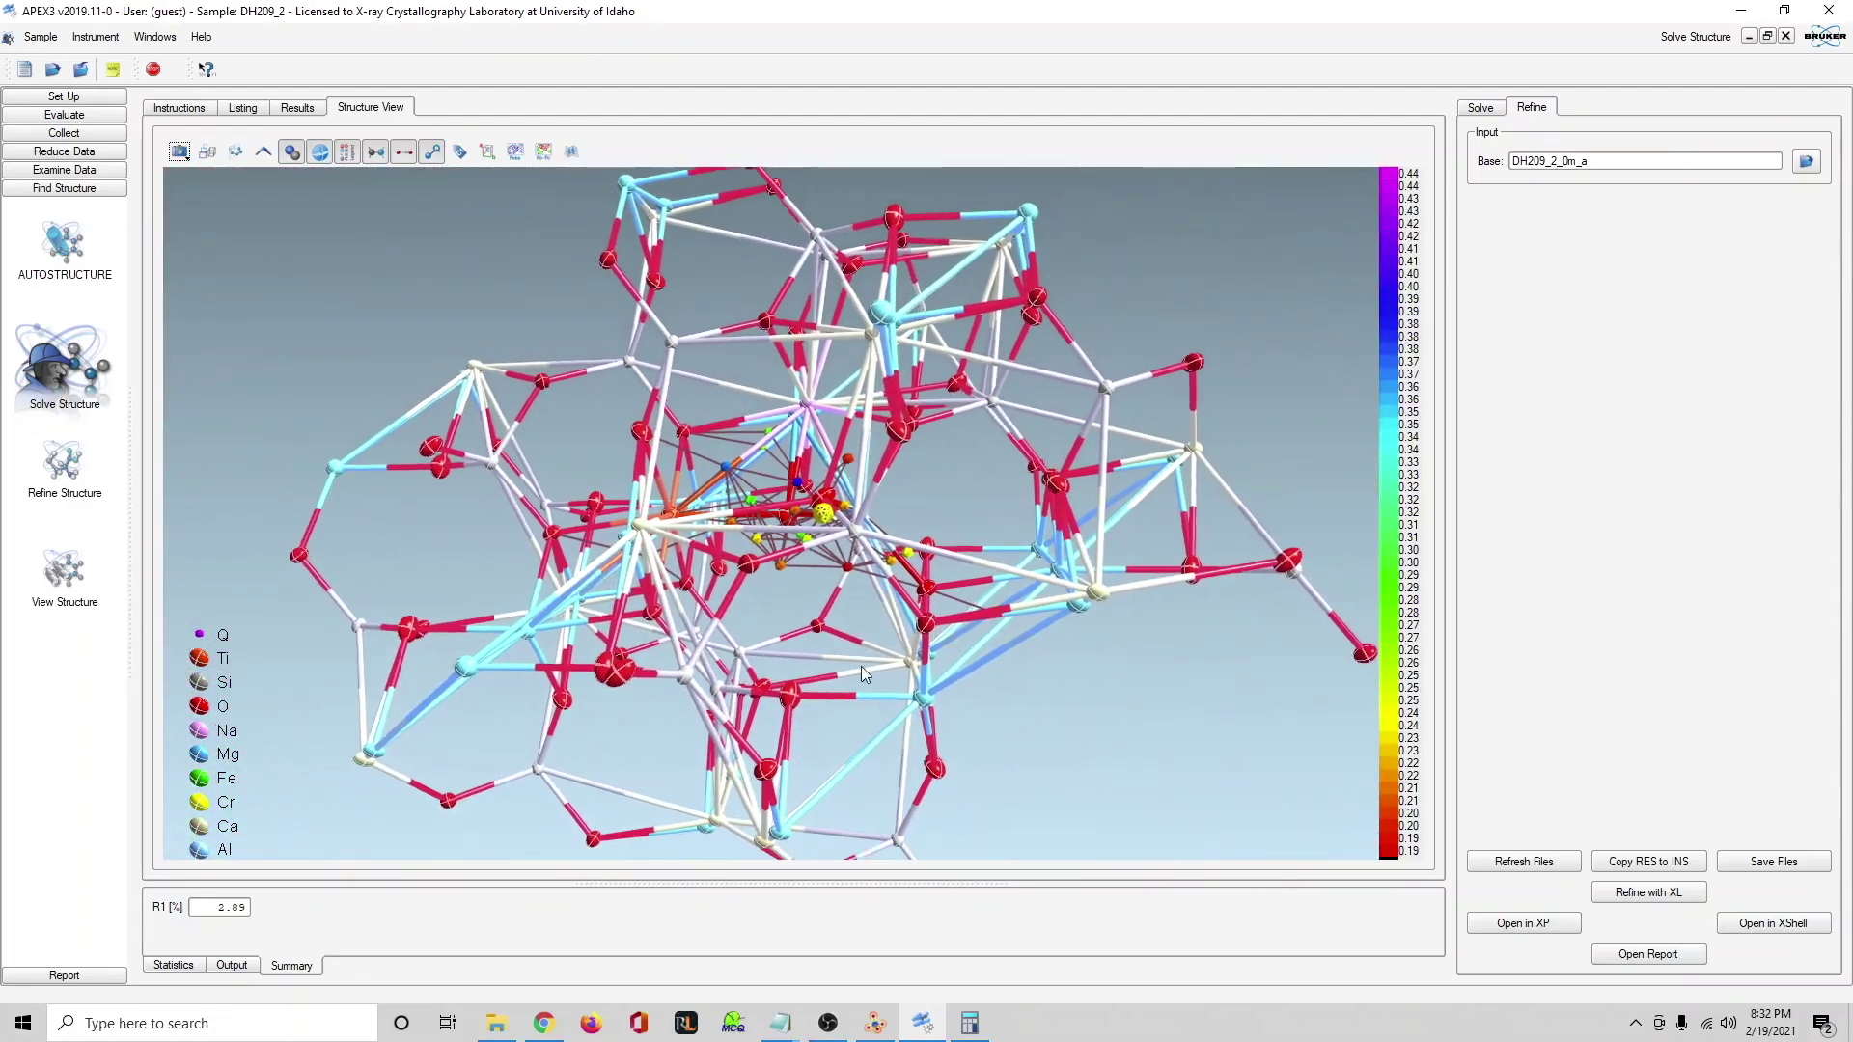
scroll(1026, 705, "down", 2)
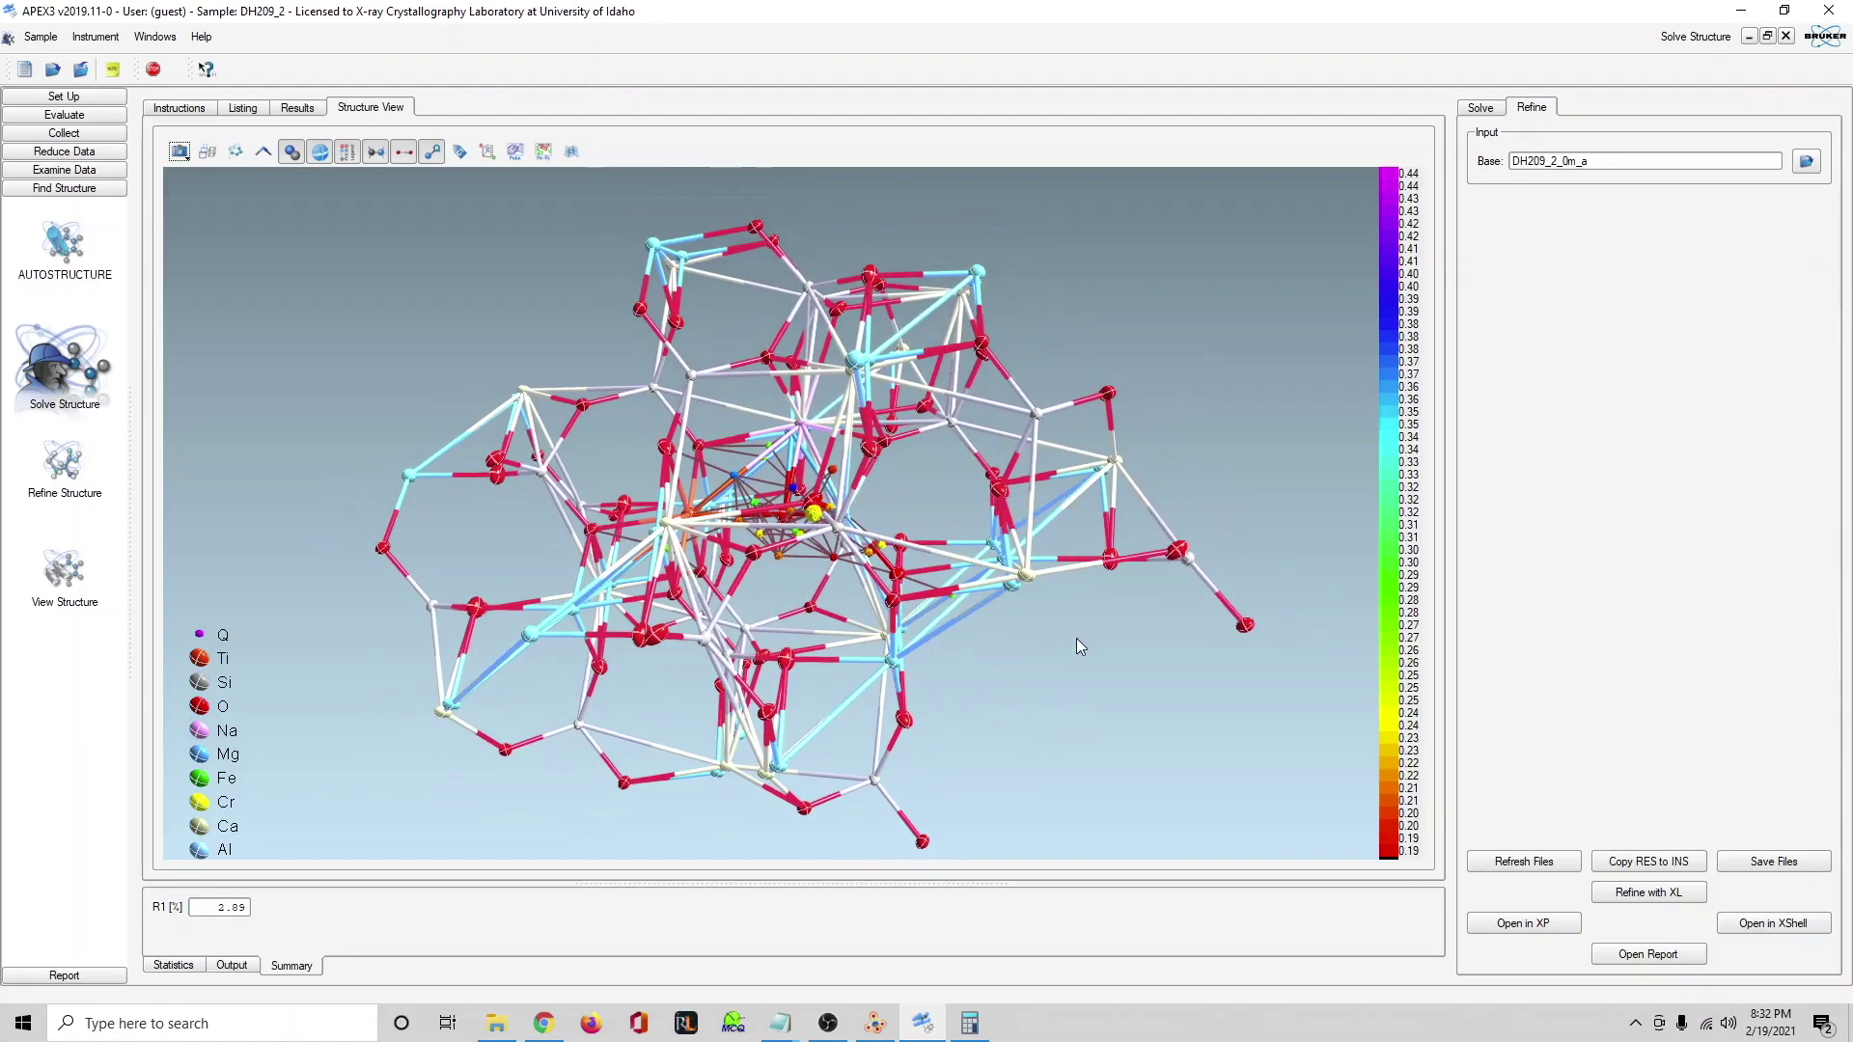
left_click_drag(1076, 639, 753, 550)
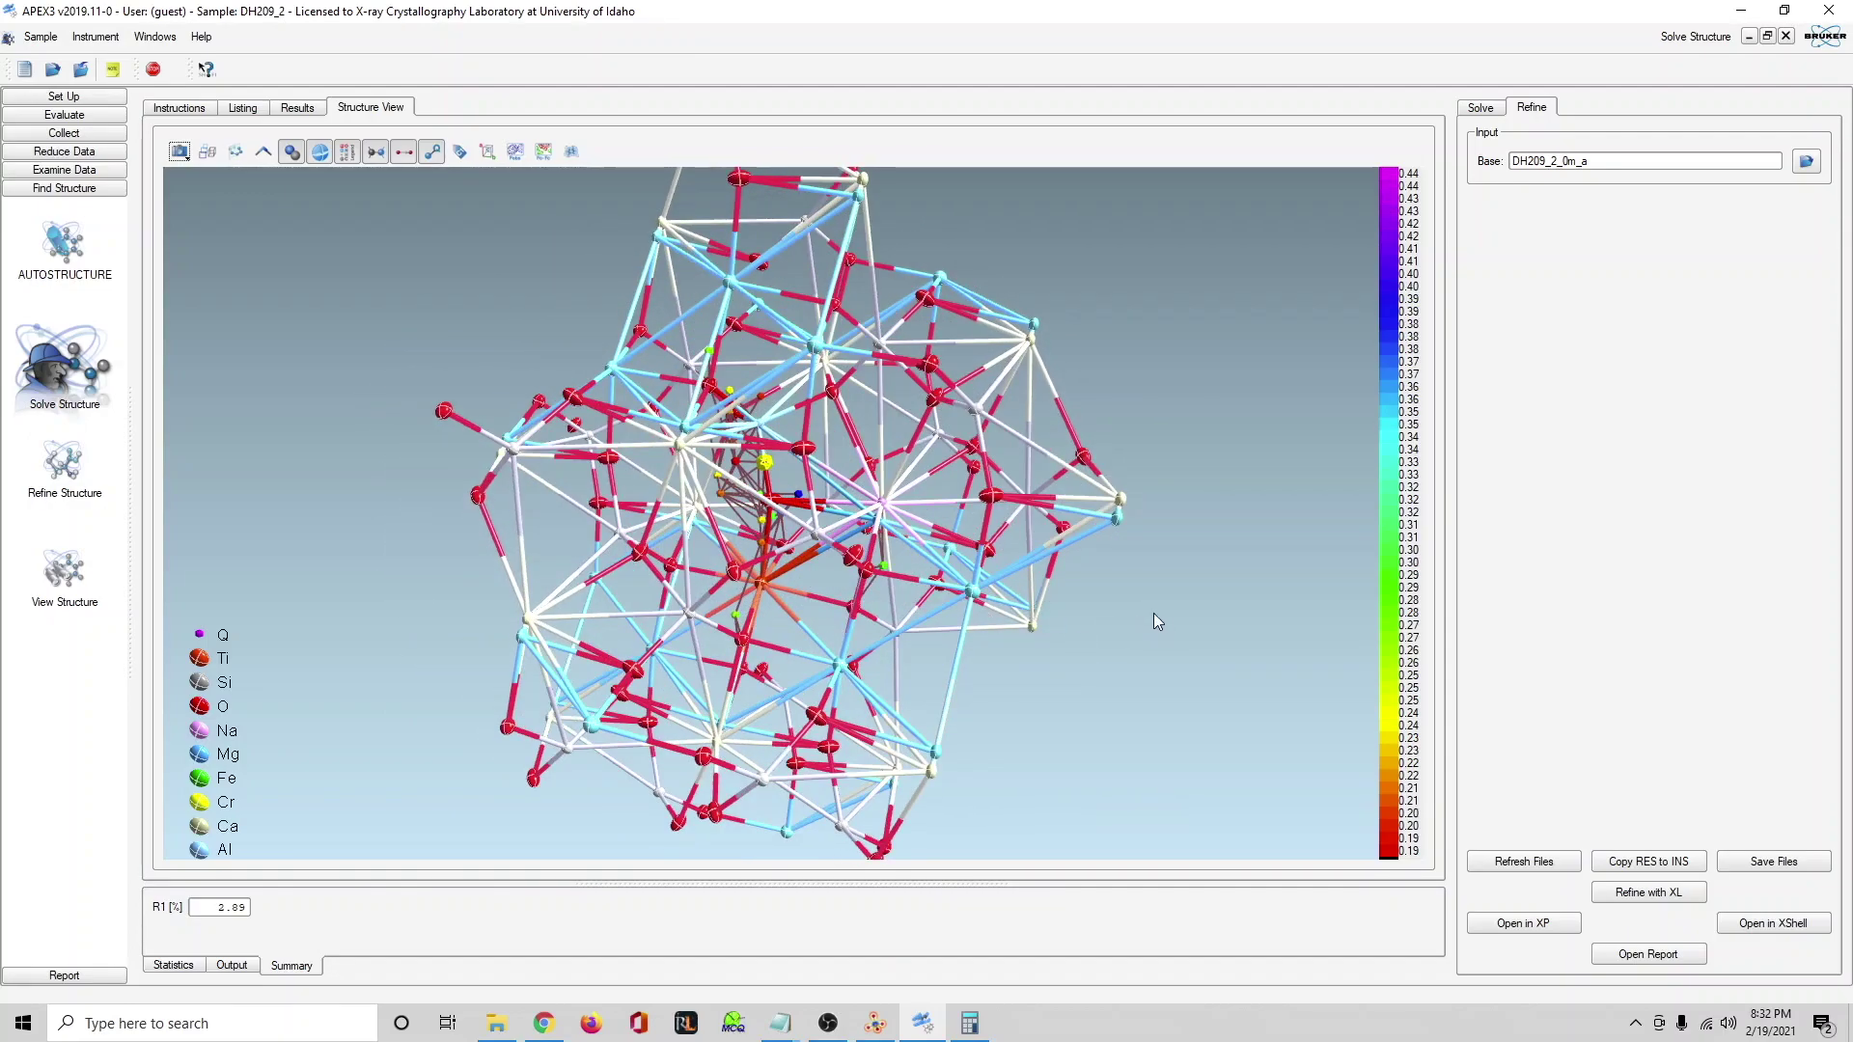
Add an ACTA instruction below the EADP CM2 NM2 MM2' line, refine with XL and copy the RES to the INS.
left_click(179, 107)
scroll(343, 354, "up", 10)
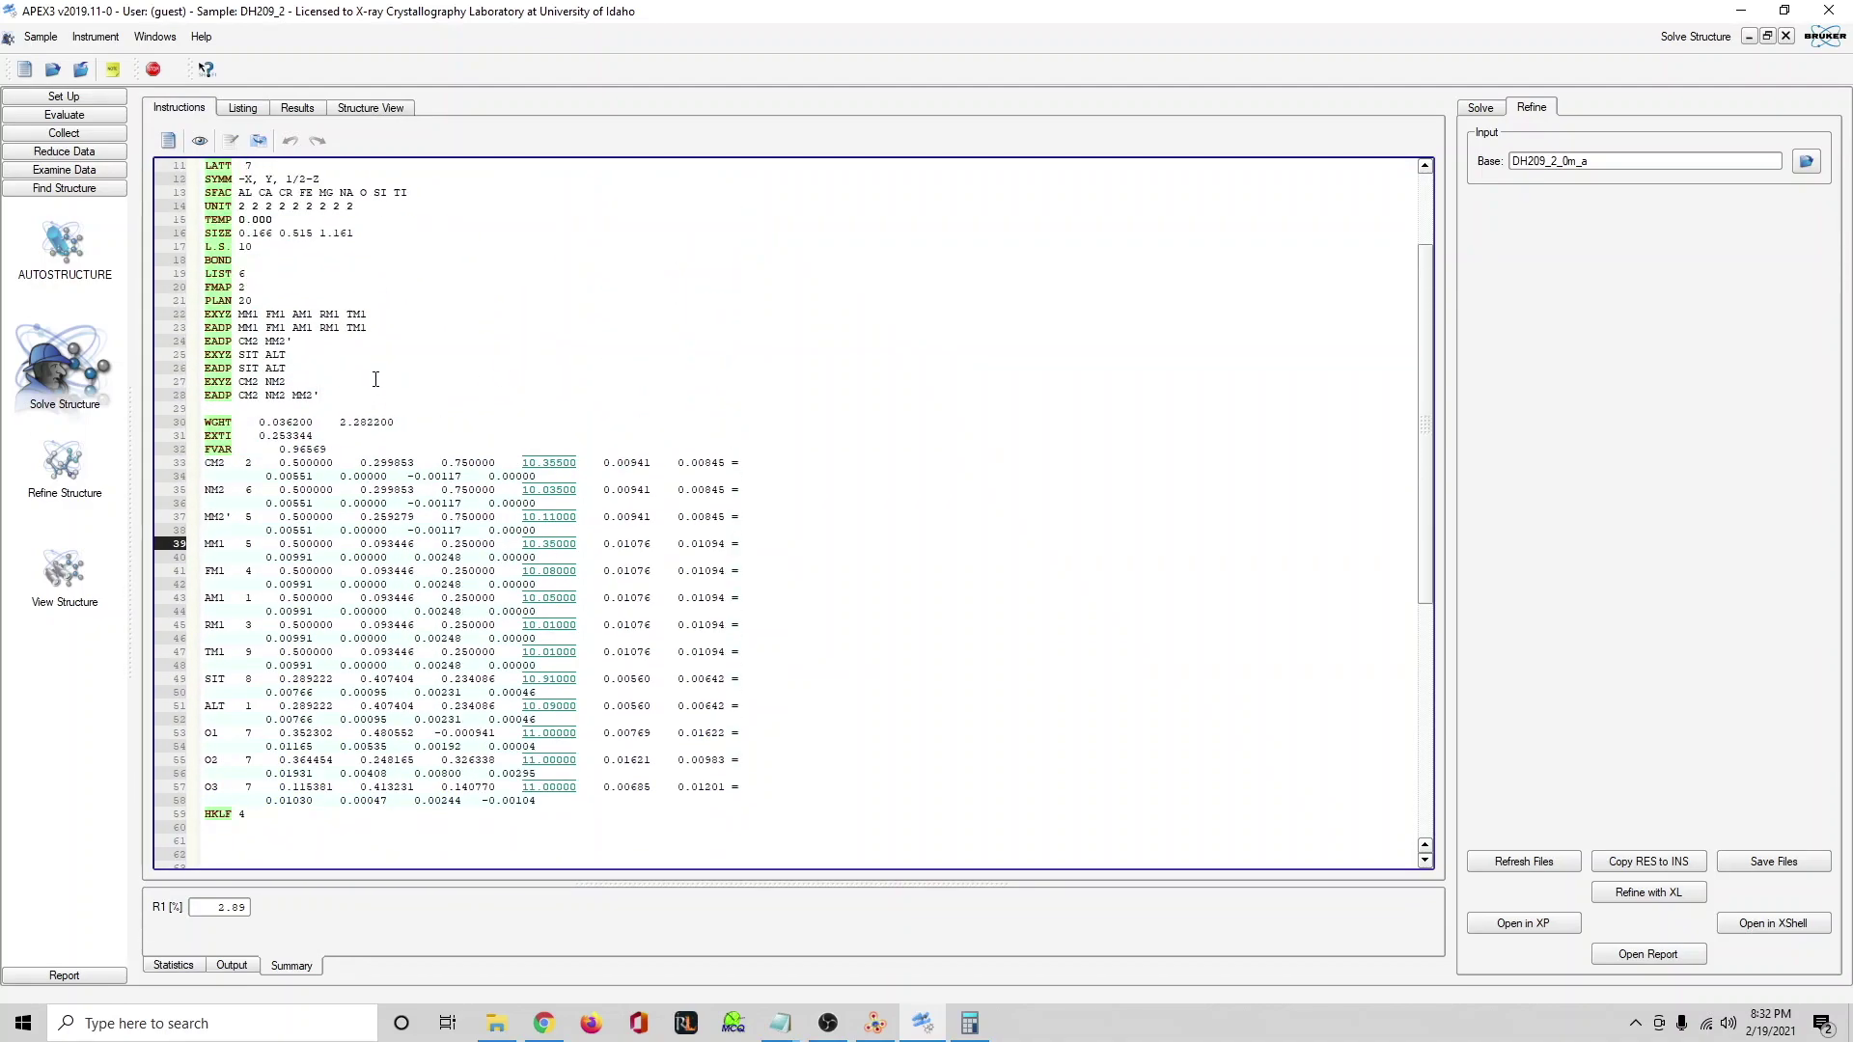
key("Return")
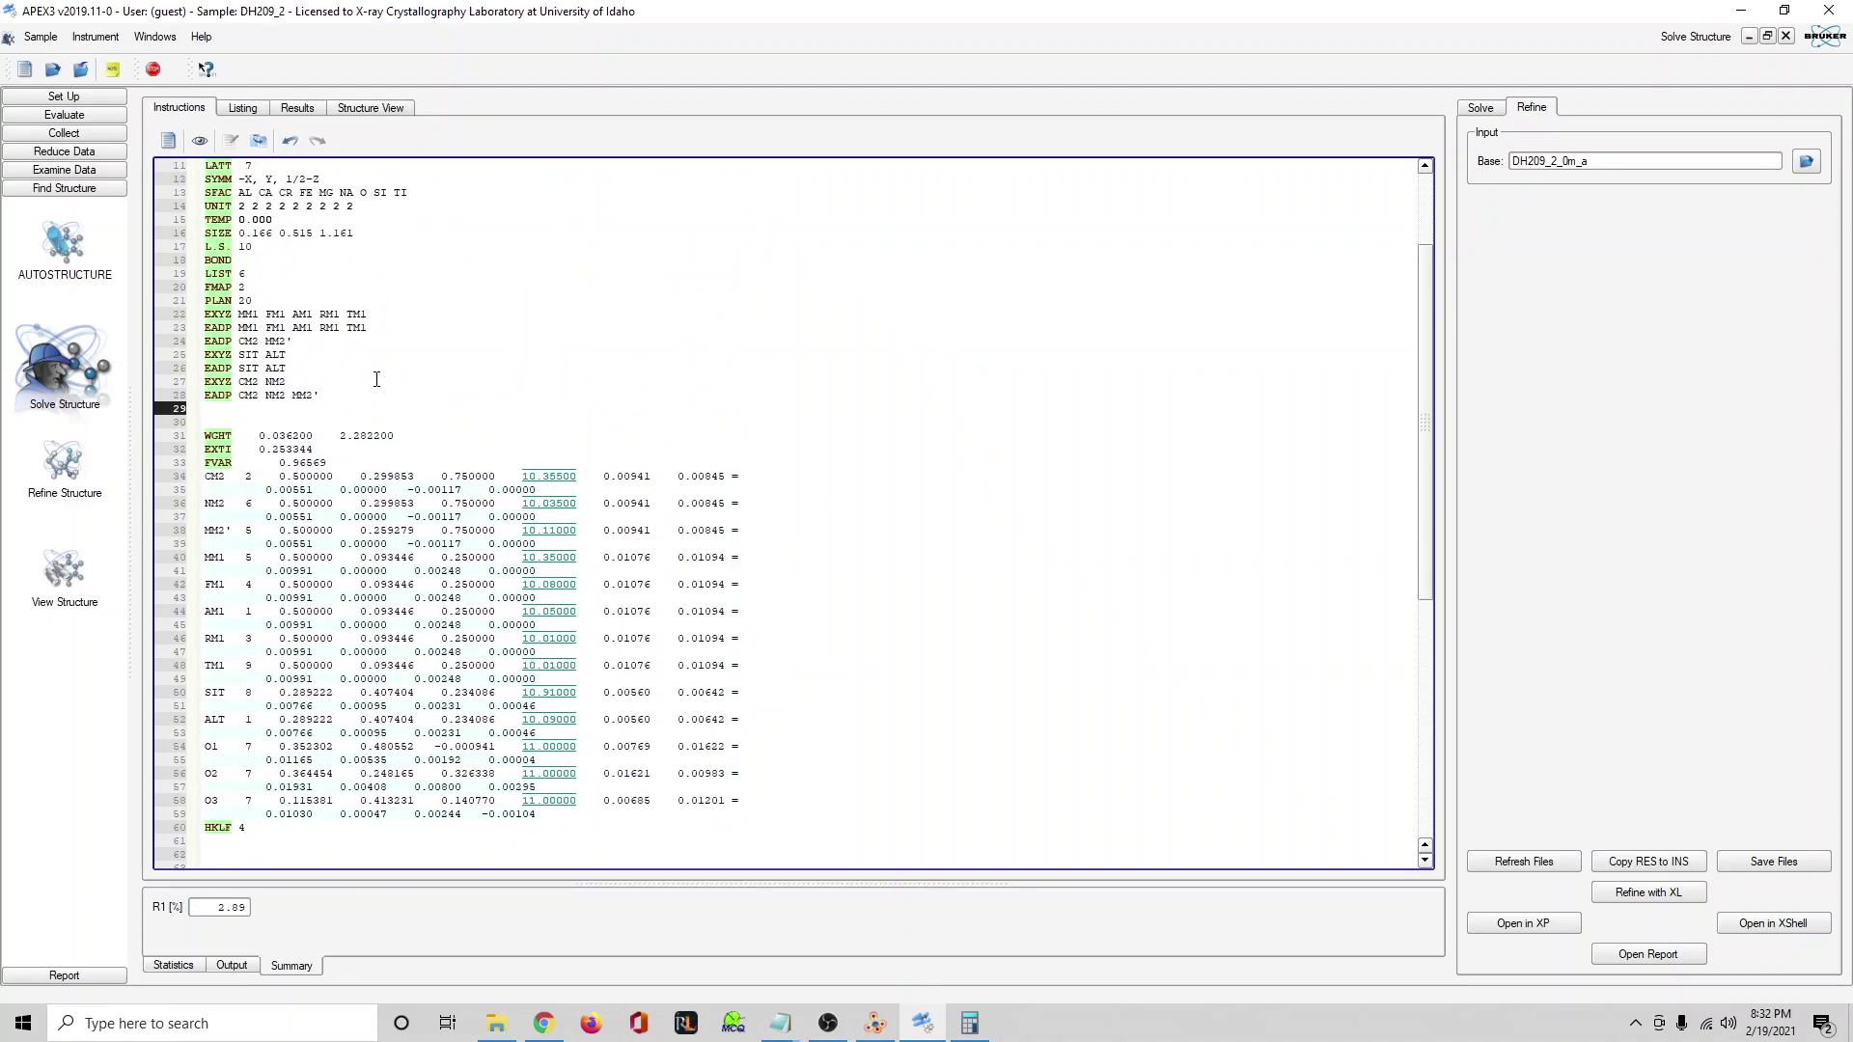
type("ACTA")
left_click(1631, 889)
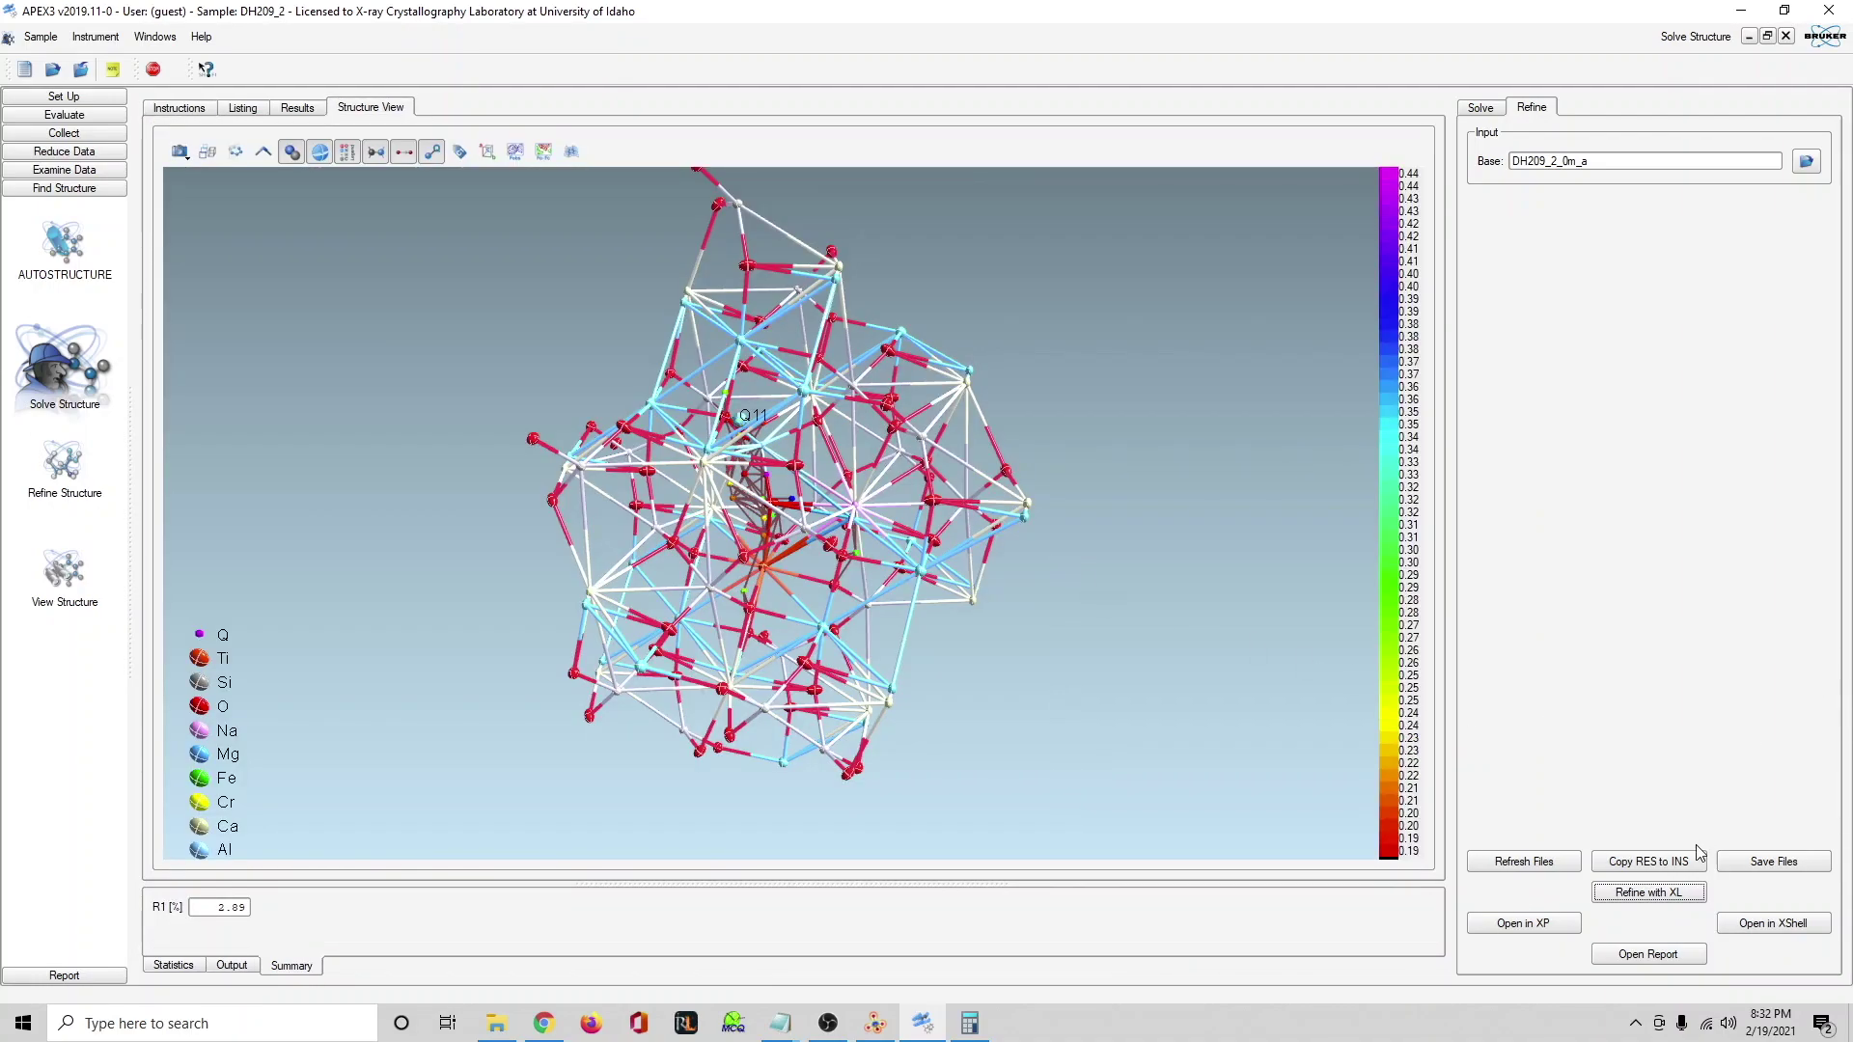
left_click(1636, 865)
scroll(558, 606, "down", 14)
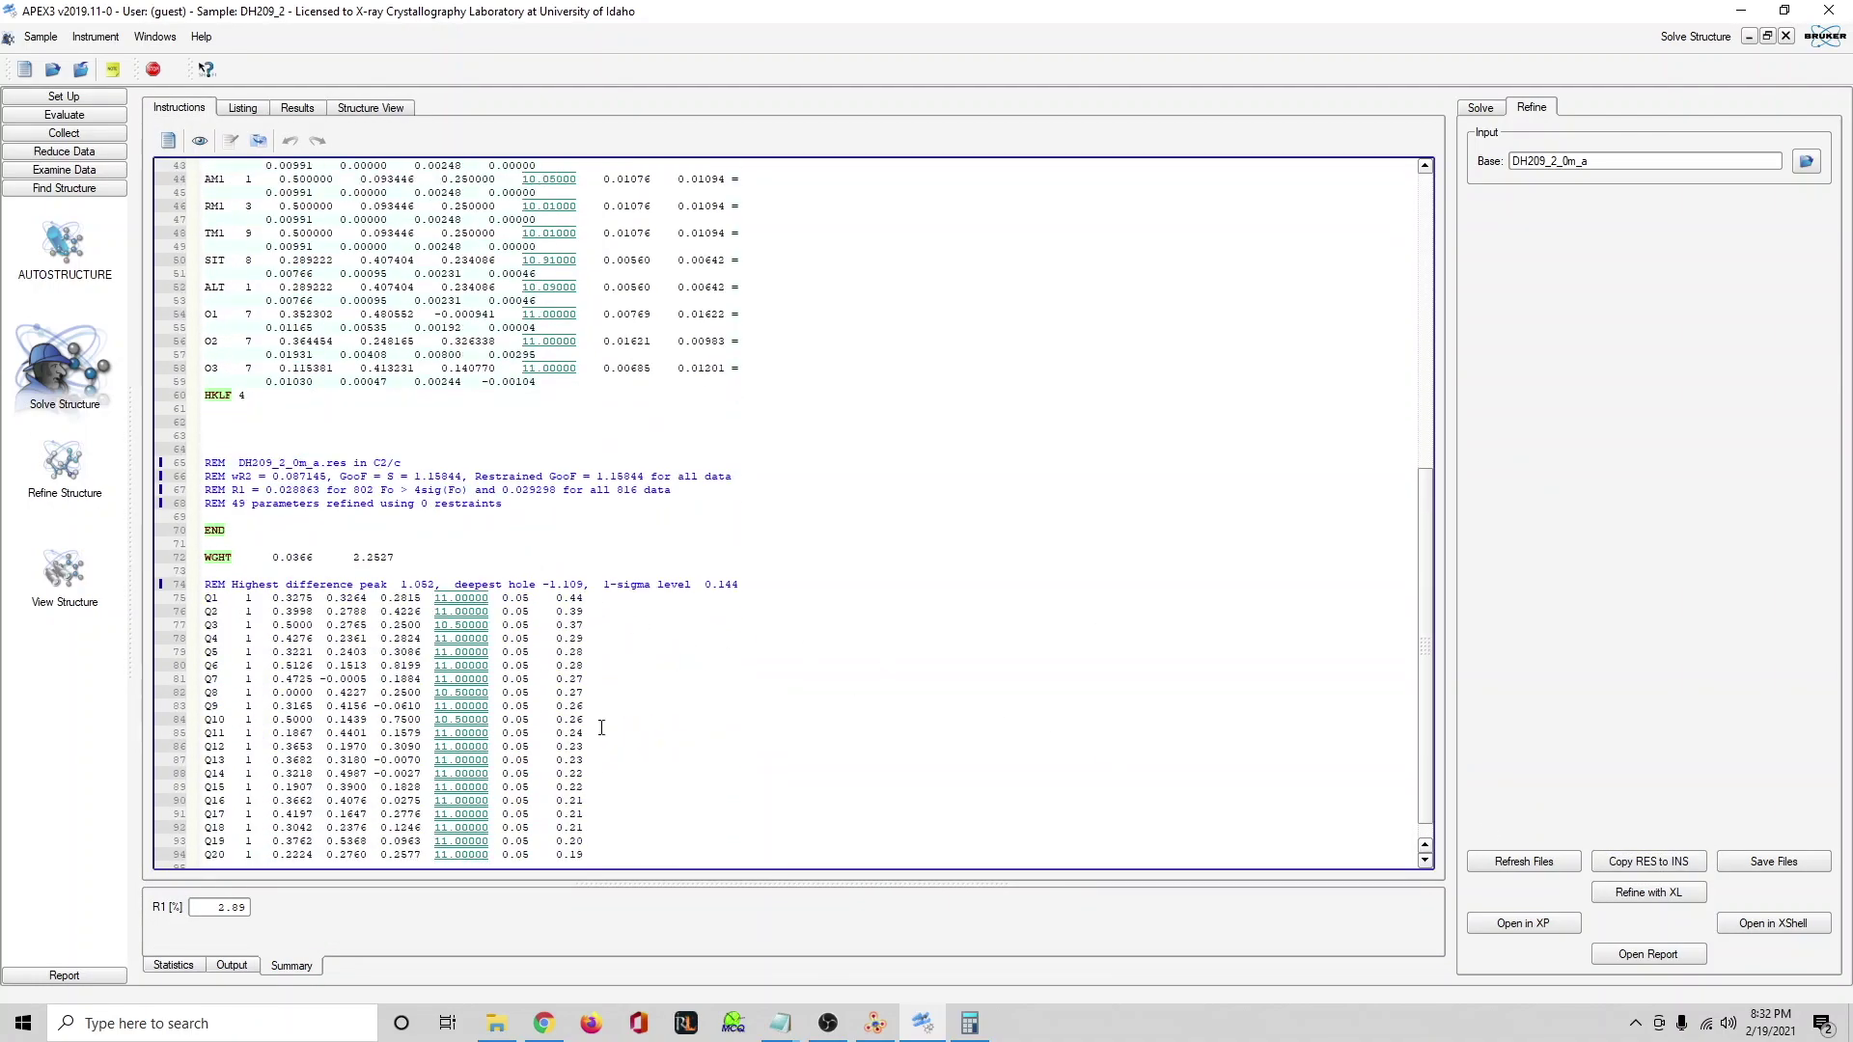
scroll(429, 503, "up", 6)
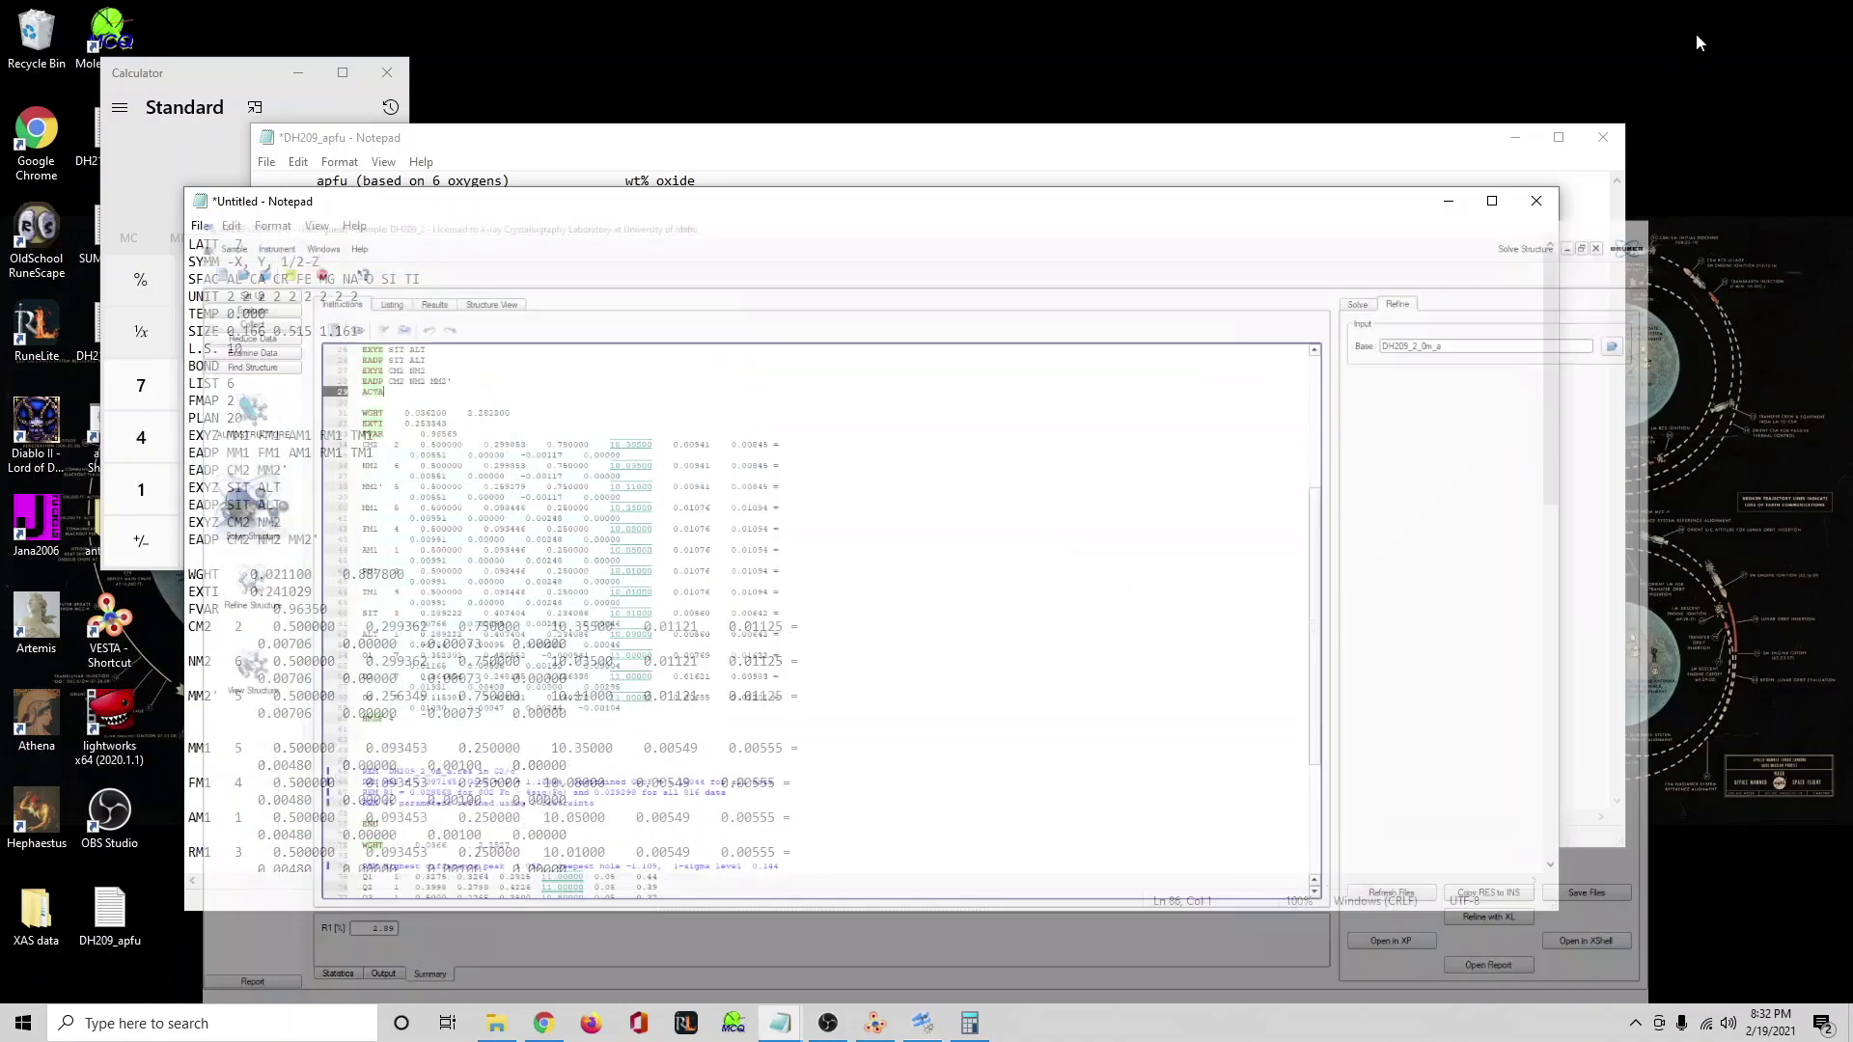
Switch to VESTA and open DH209_2_0m_a.cif from the work folder of the DH209_2 project under frames\guest.
left_click(1742, 11)
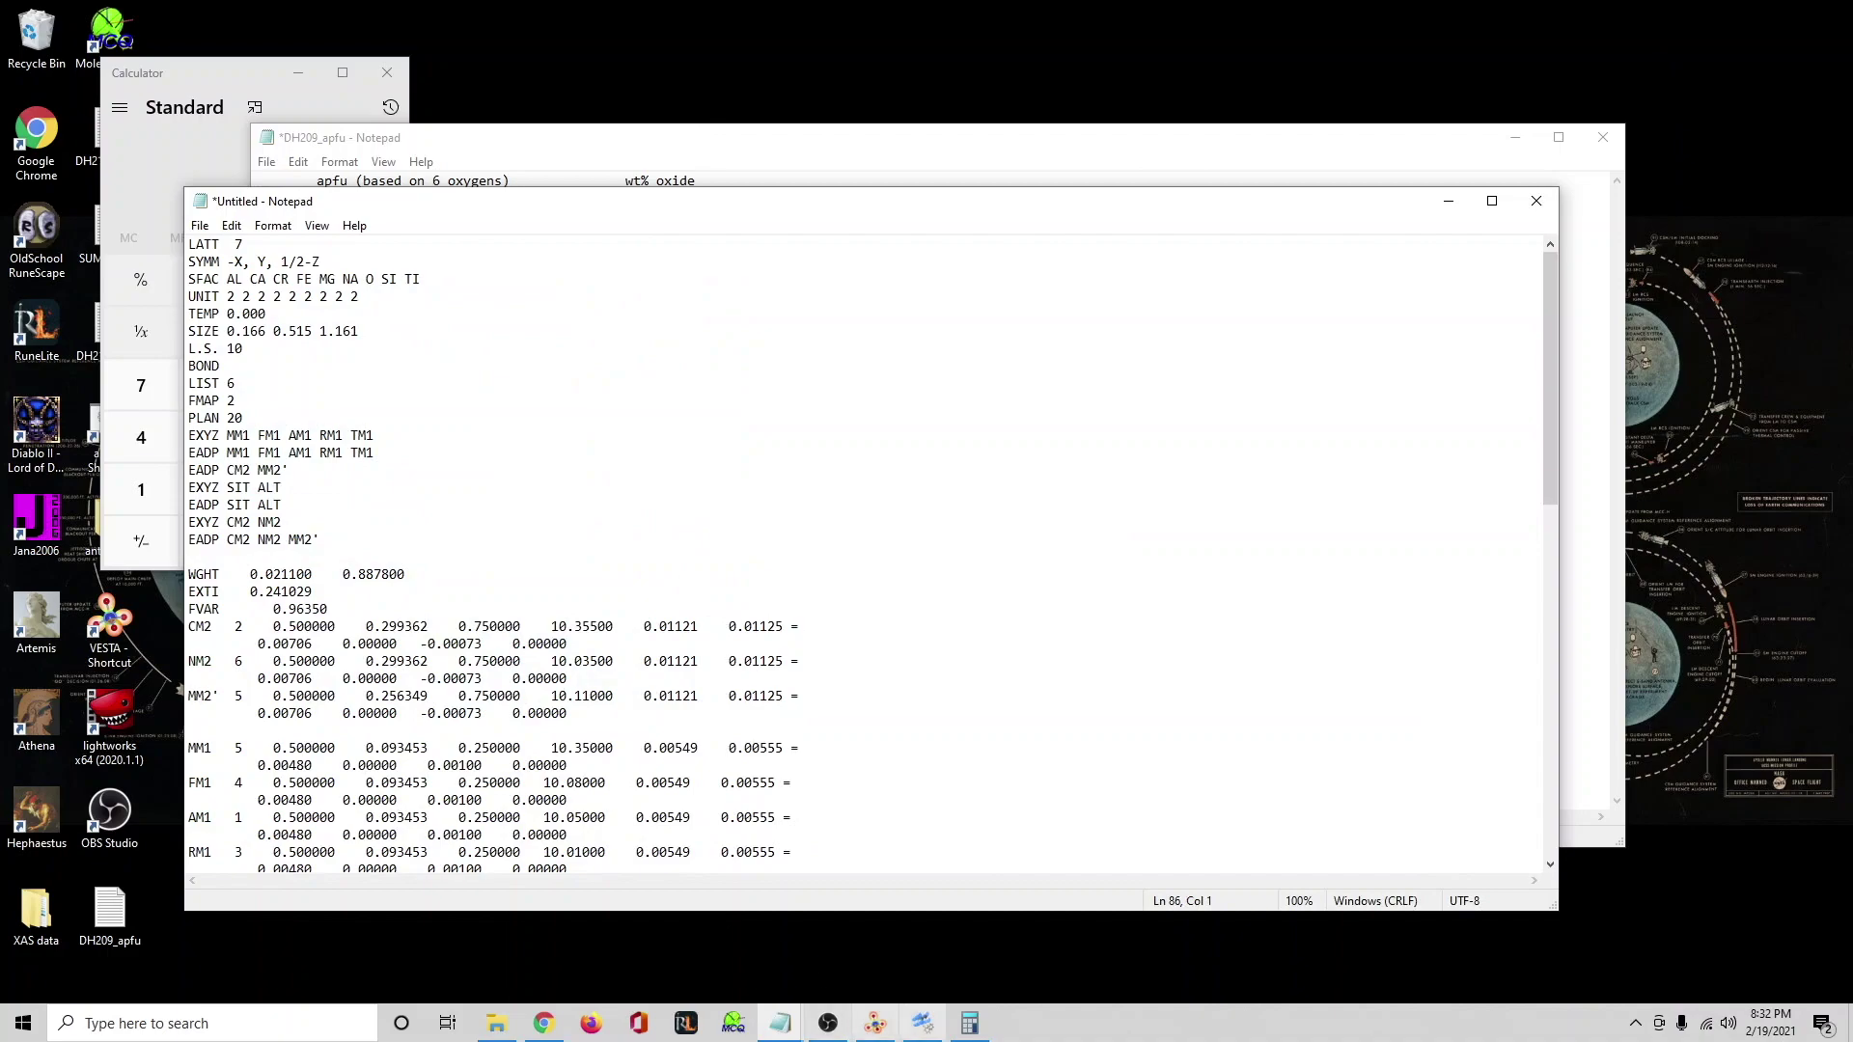
left_click(874, 1023)
left_click(15, 31)
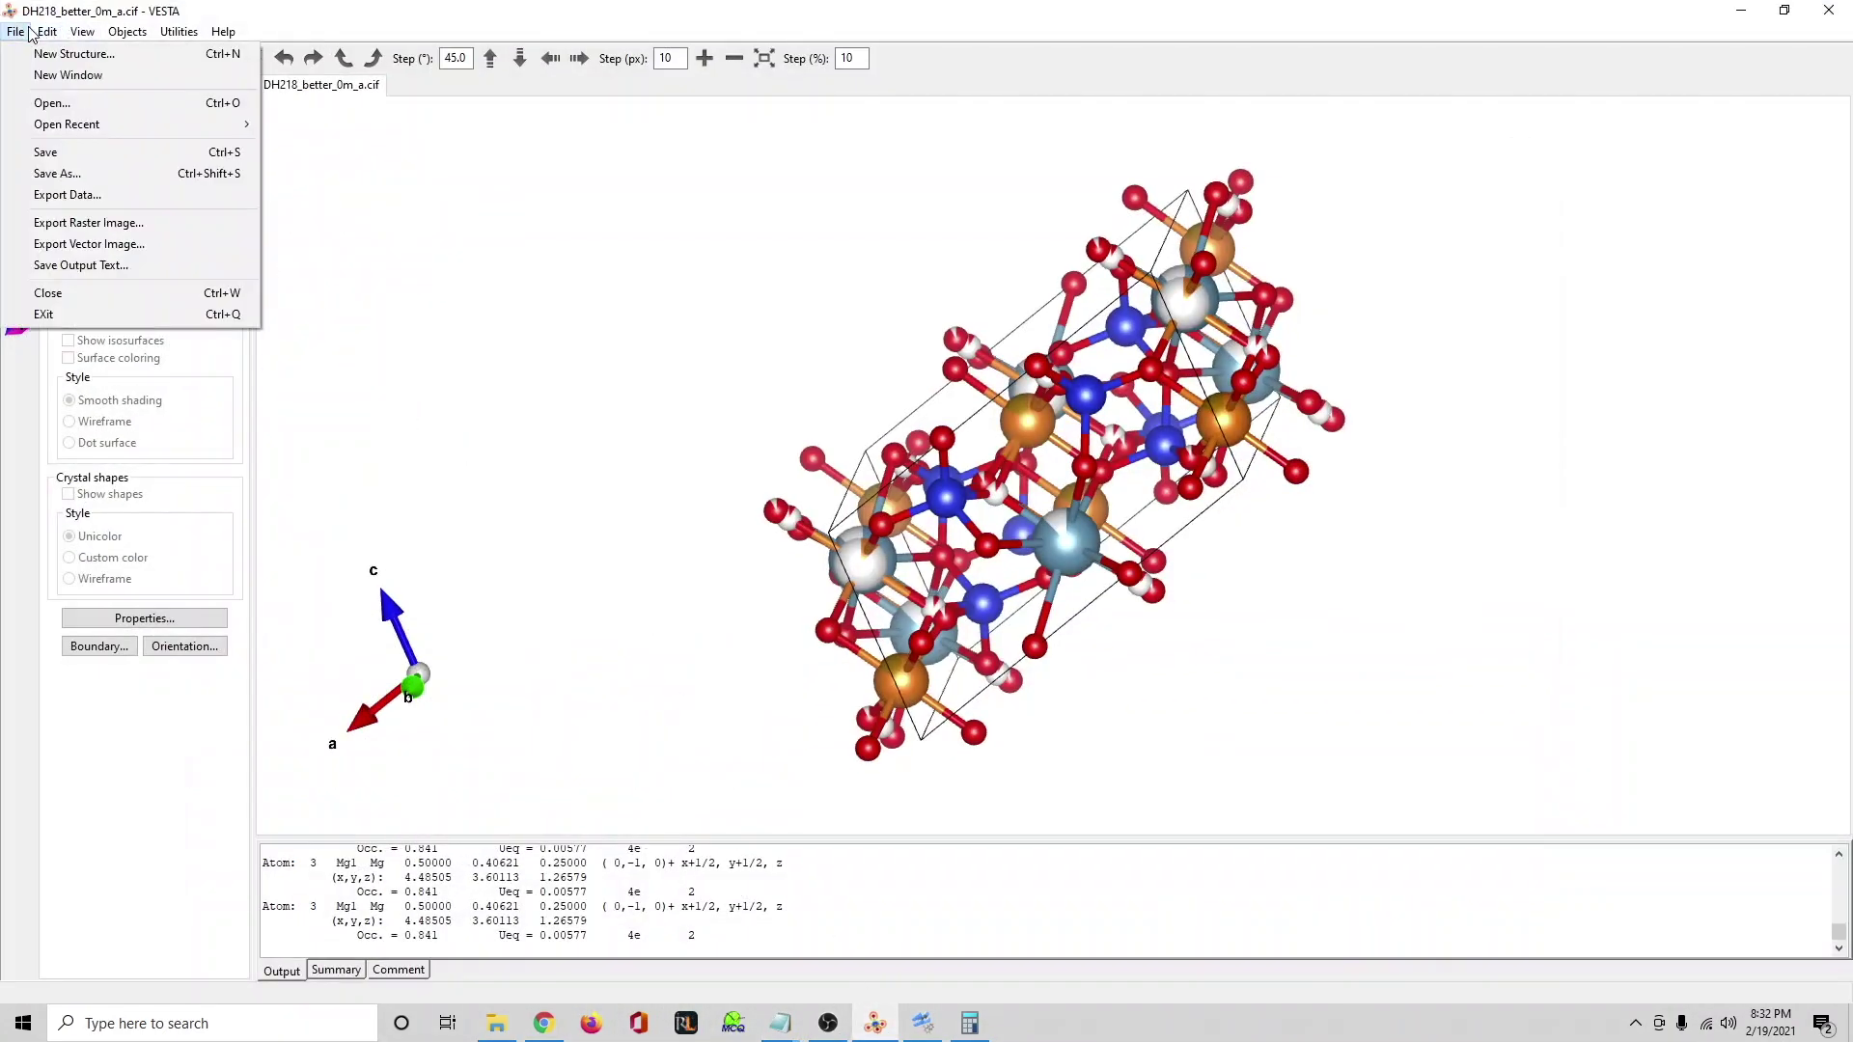
left_click(53, 104)
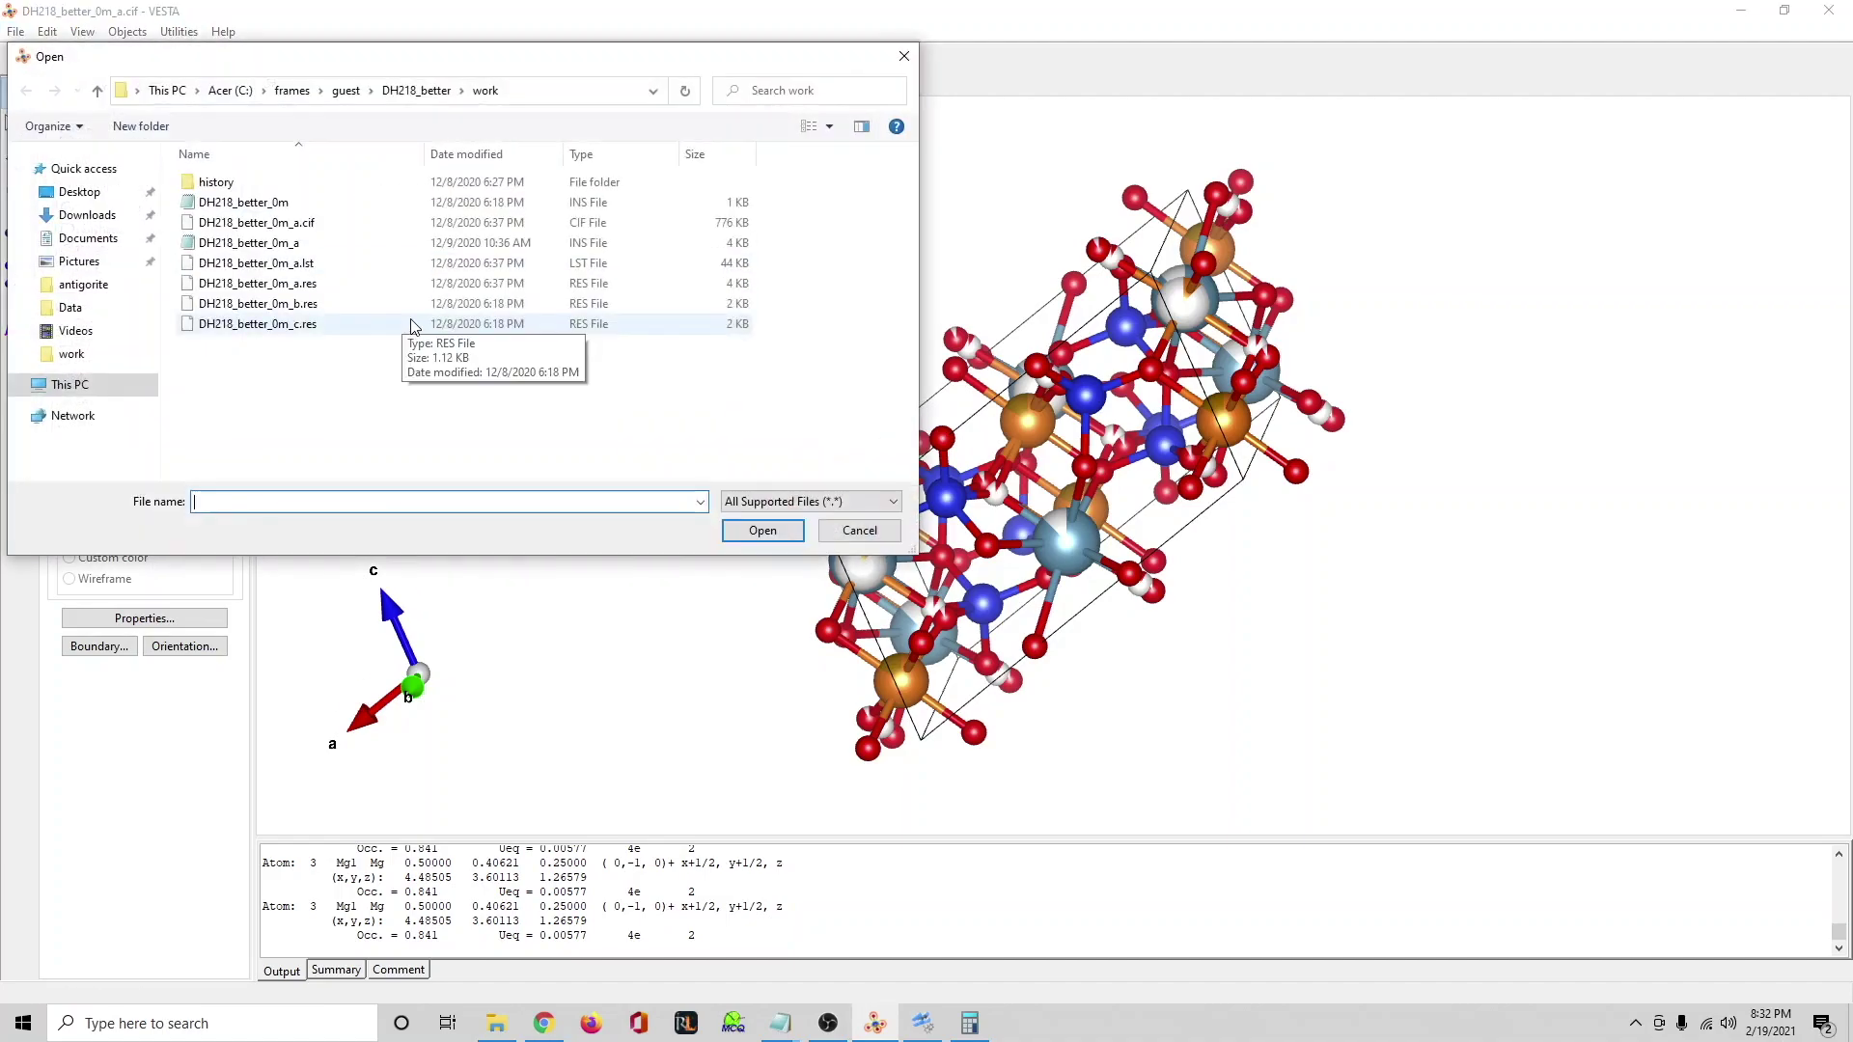
left_click(346, 90)
double_click(221, 366)
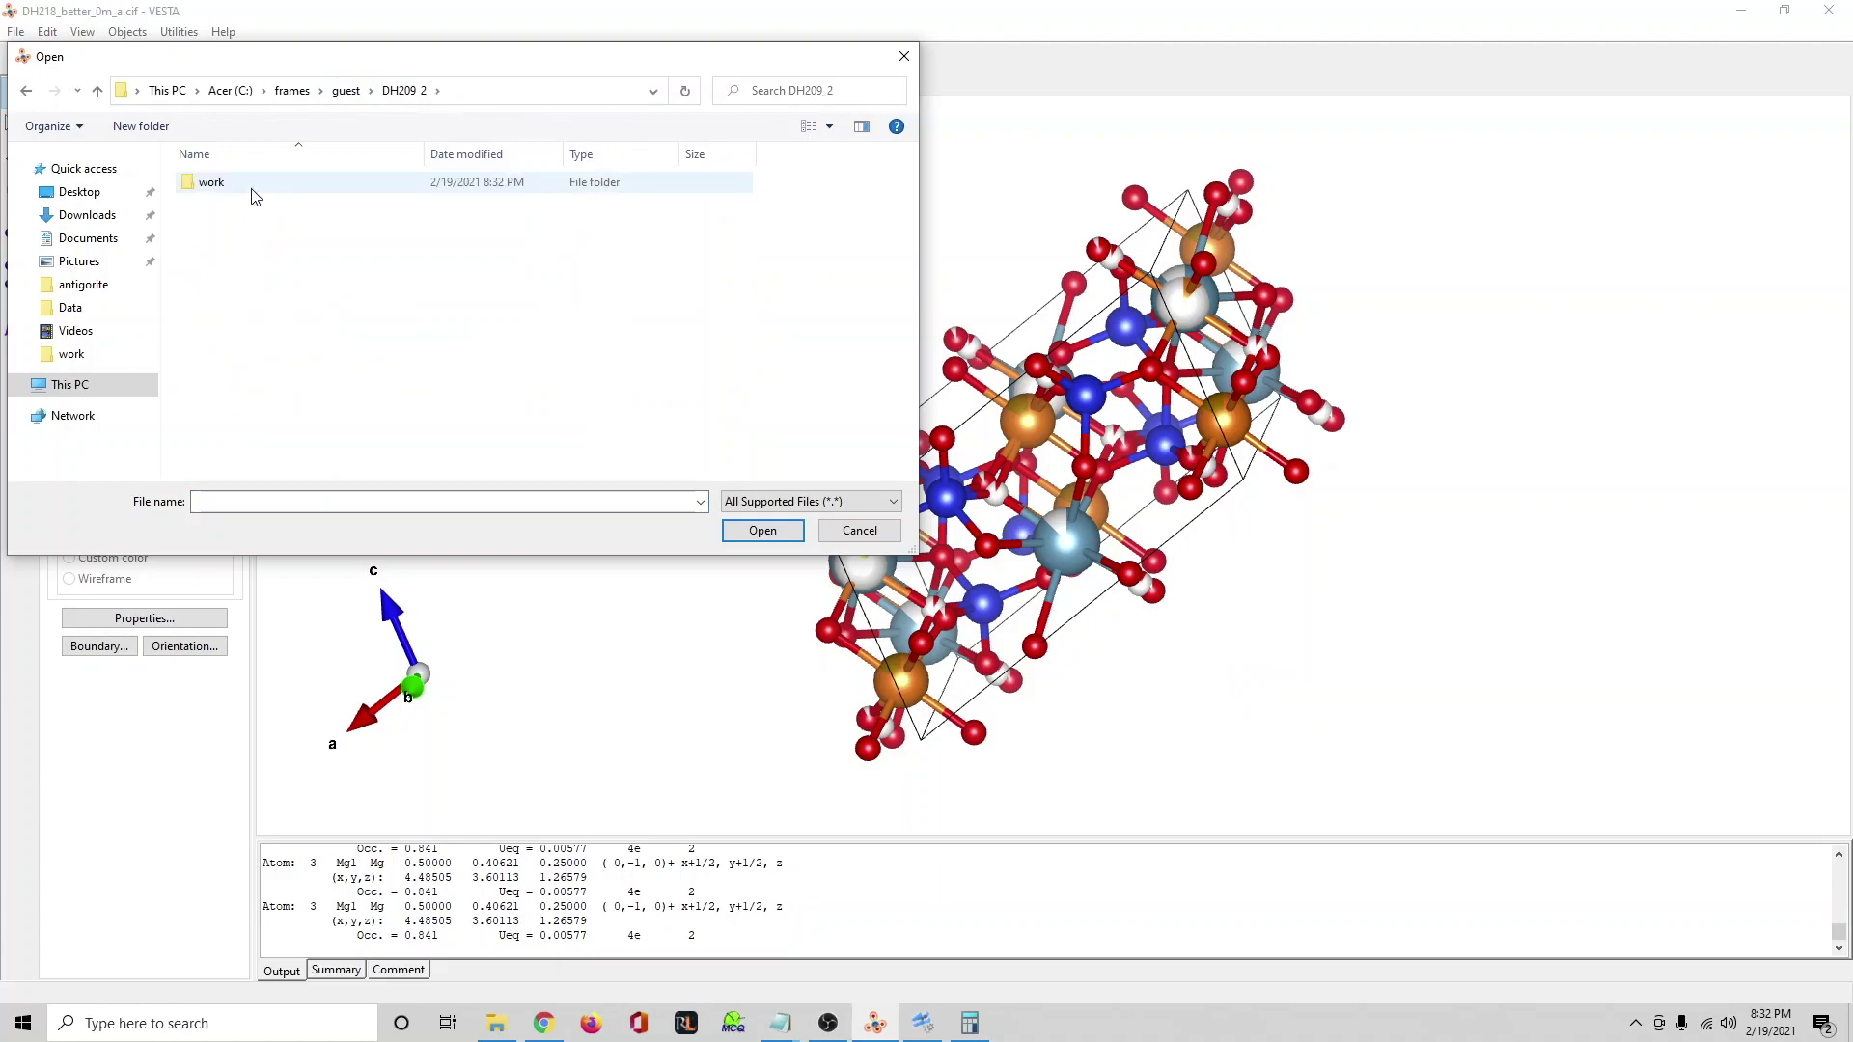
double_click(255, 193)
left_click(256, 223)
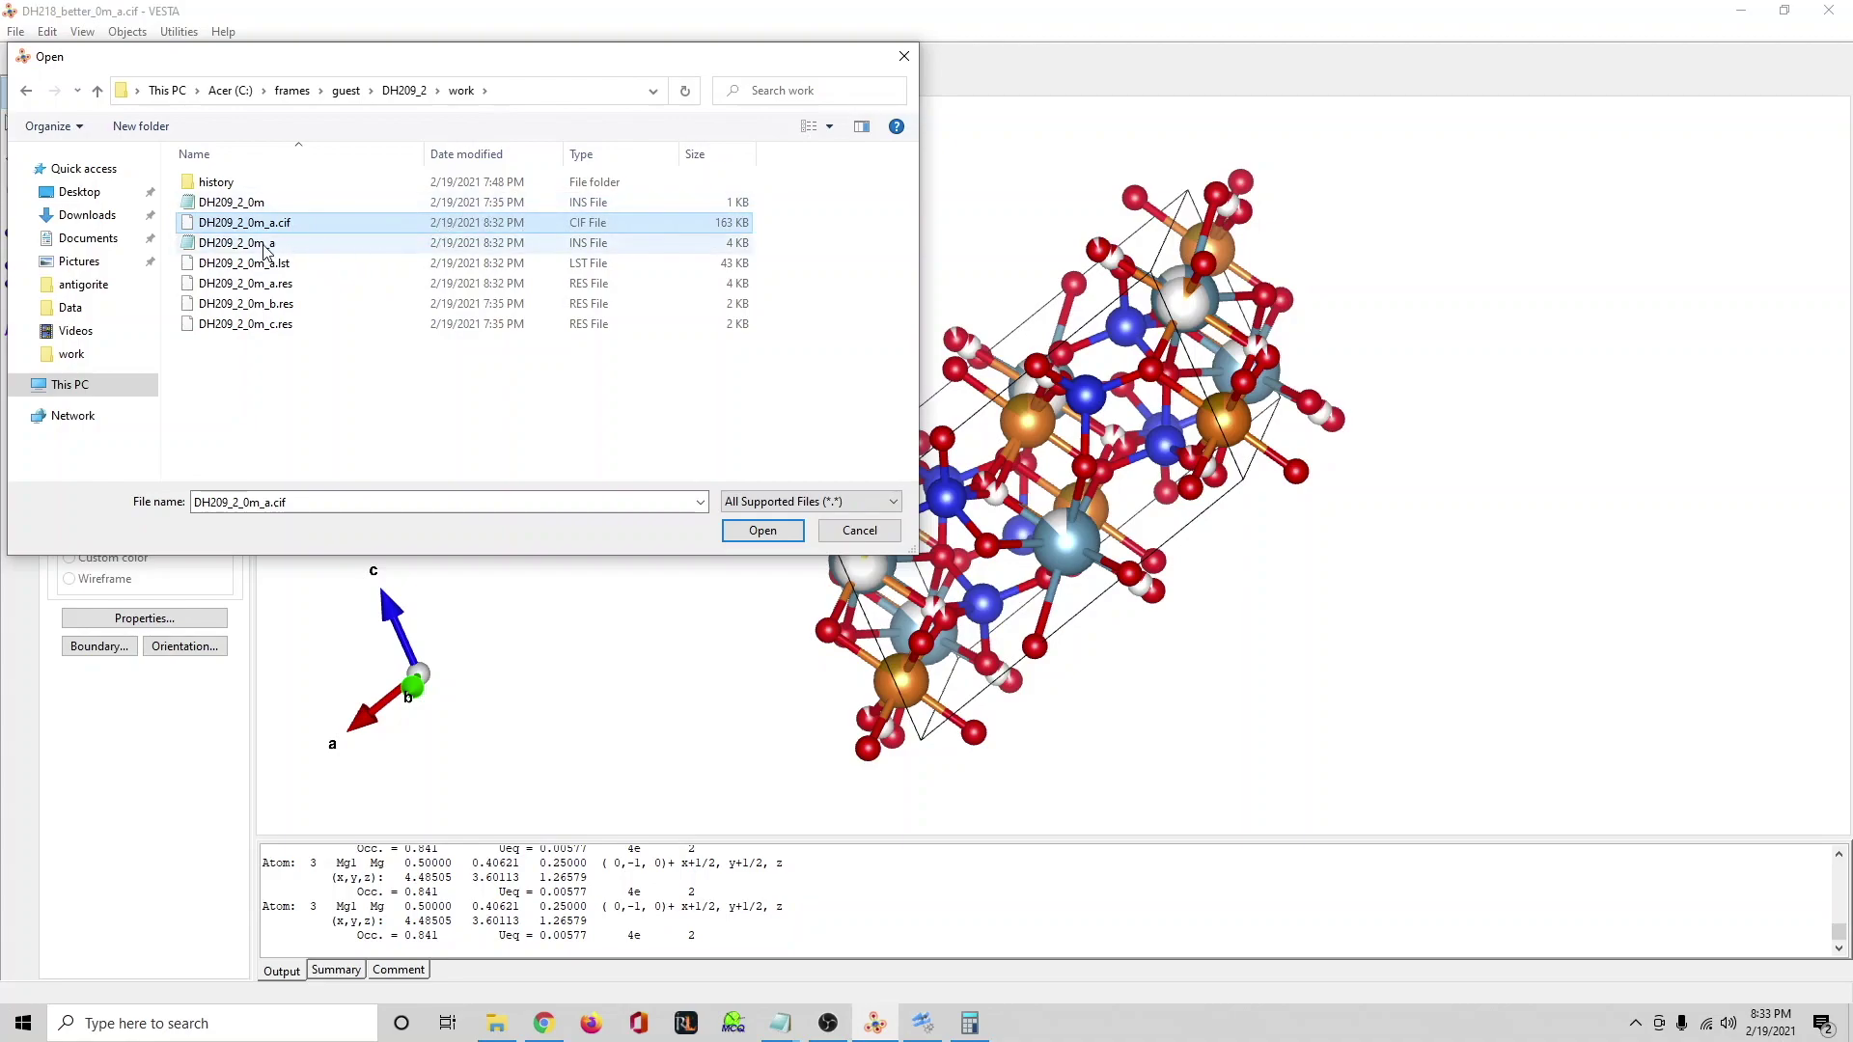
left_click(756, 532)
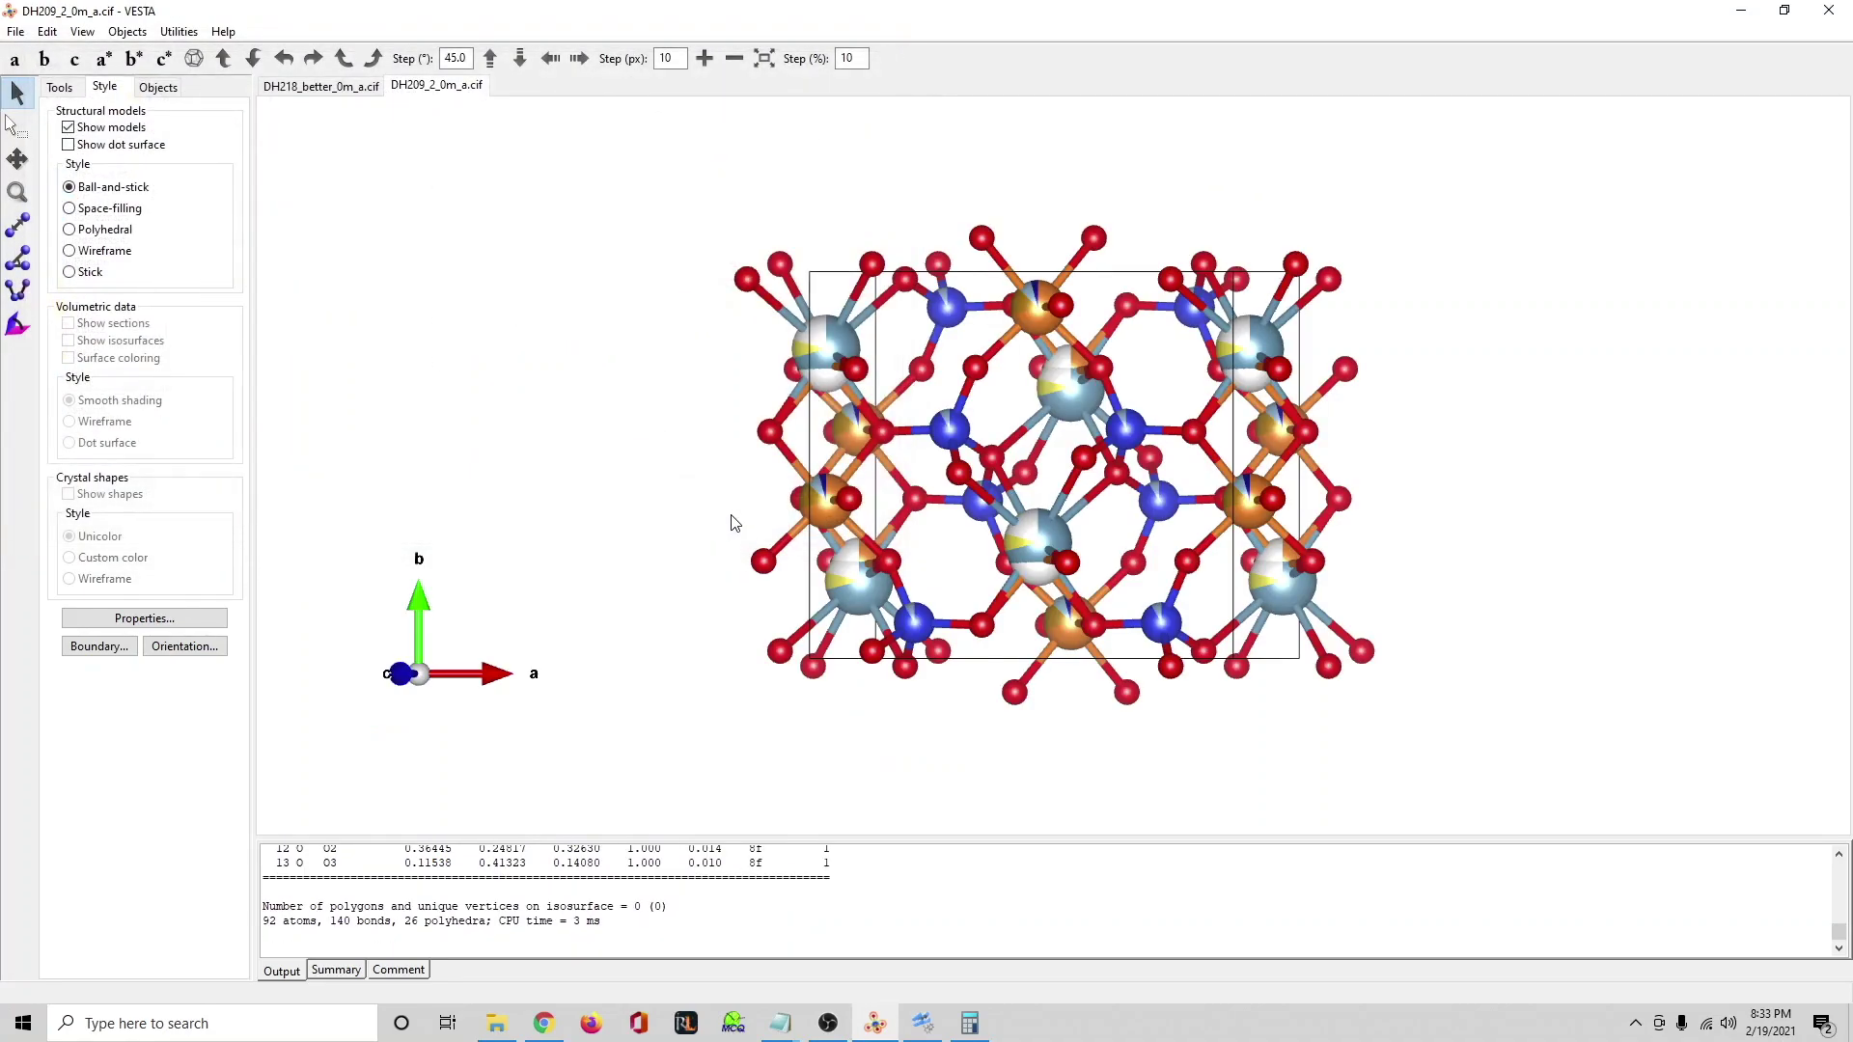
Rotate the DH209_2 ball-and-stick model to inspect the unit cell and its mixed-occupancy sites from several angles.
left_click_drag(1277, 446, 897, 310)
left_click_drag(828, 477, 831, 398)
left_click_drag(889, 456, 943, 538)
left_click_drag(1269, 556, 781, 549)
left_click_drag(1306, 514, 998, 793)
left_click_drag(895, 644, 1164, 464)
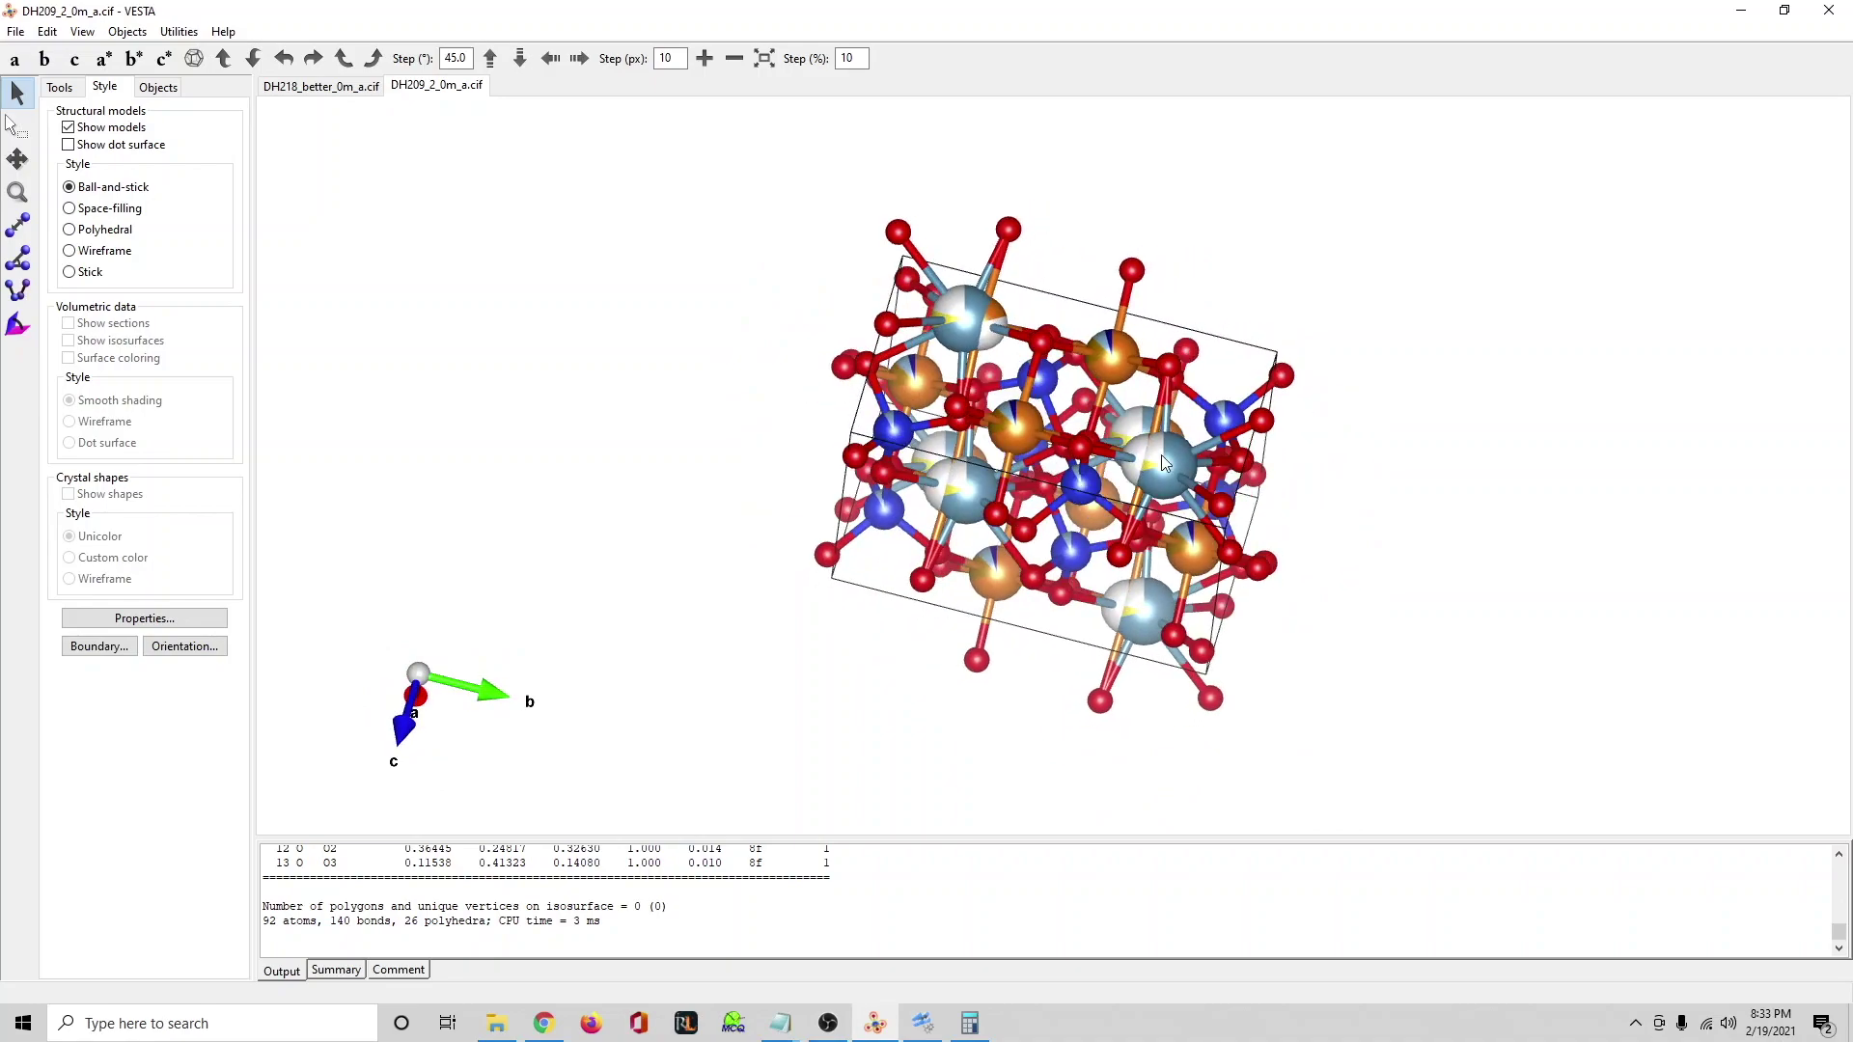
left_click_drag(1497, 160, 1239, 496)
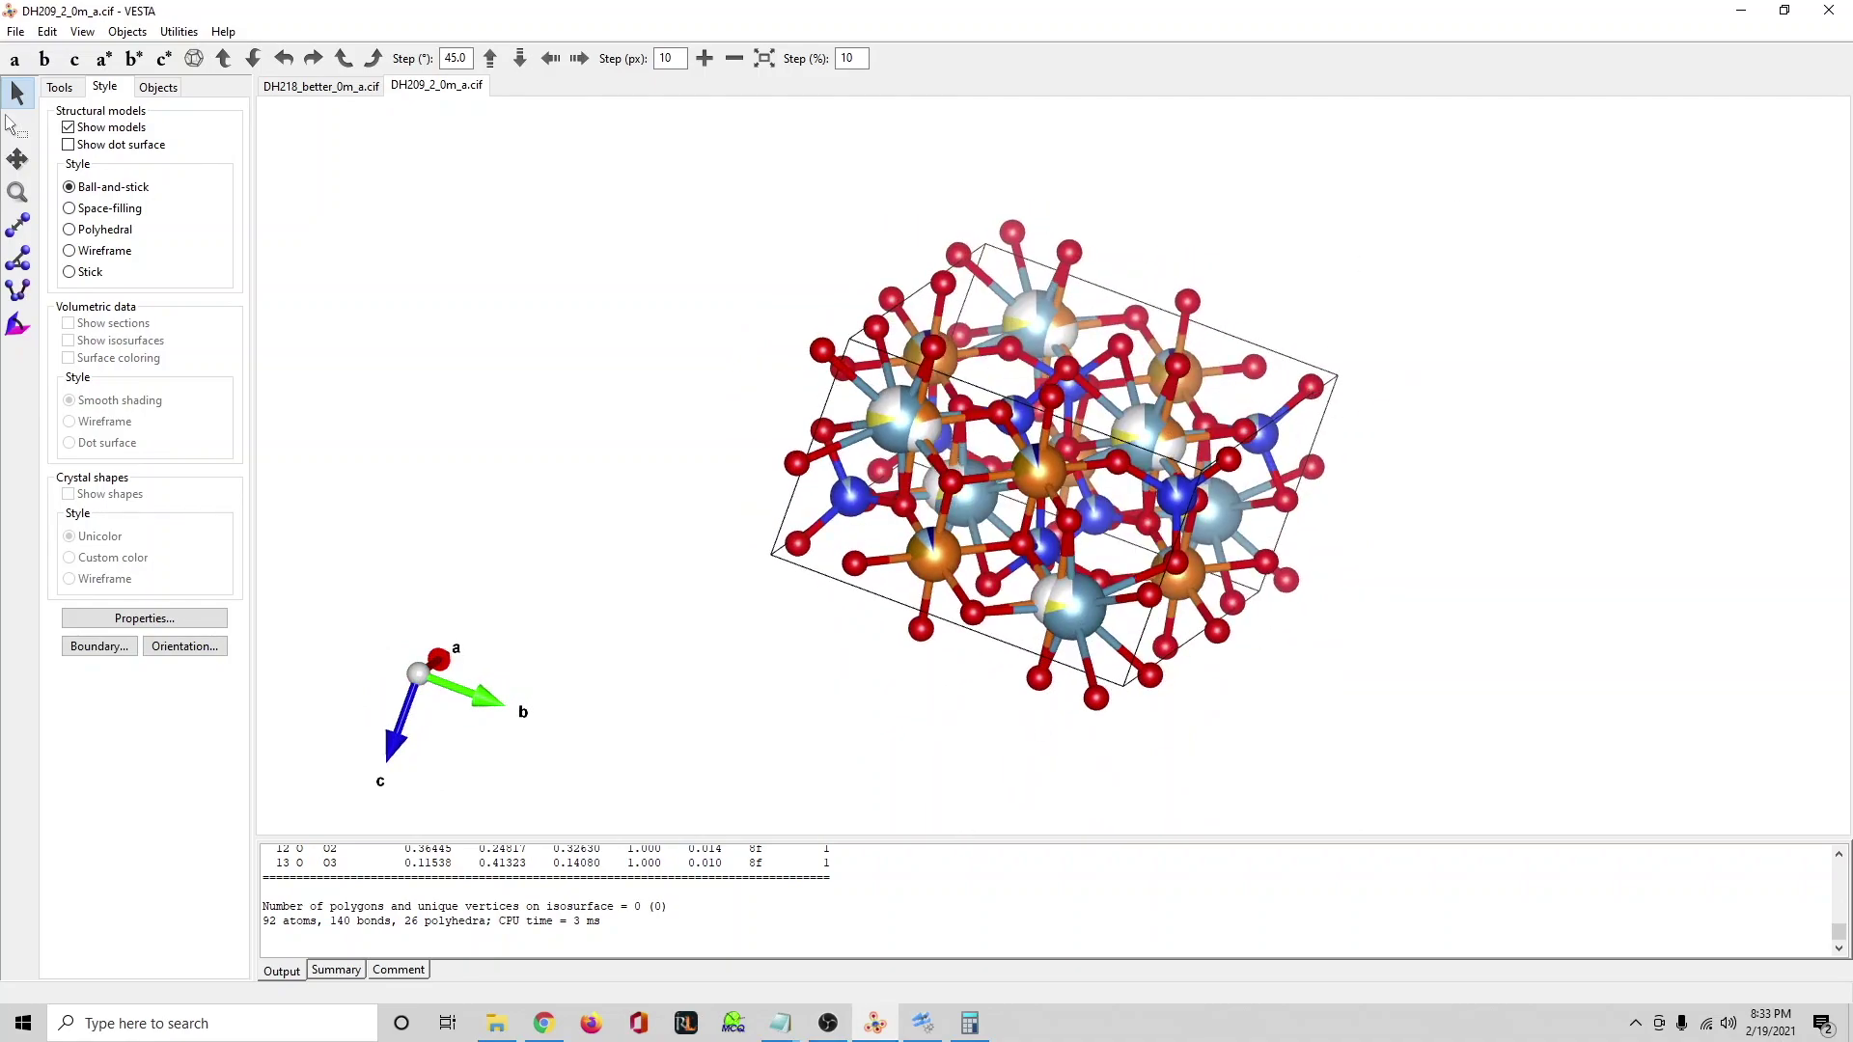
left_click(828, 1023)
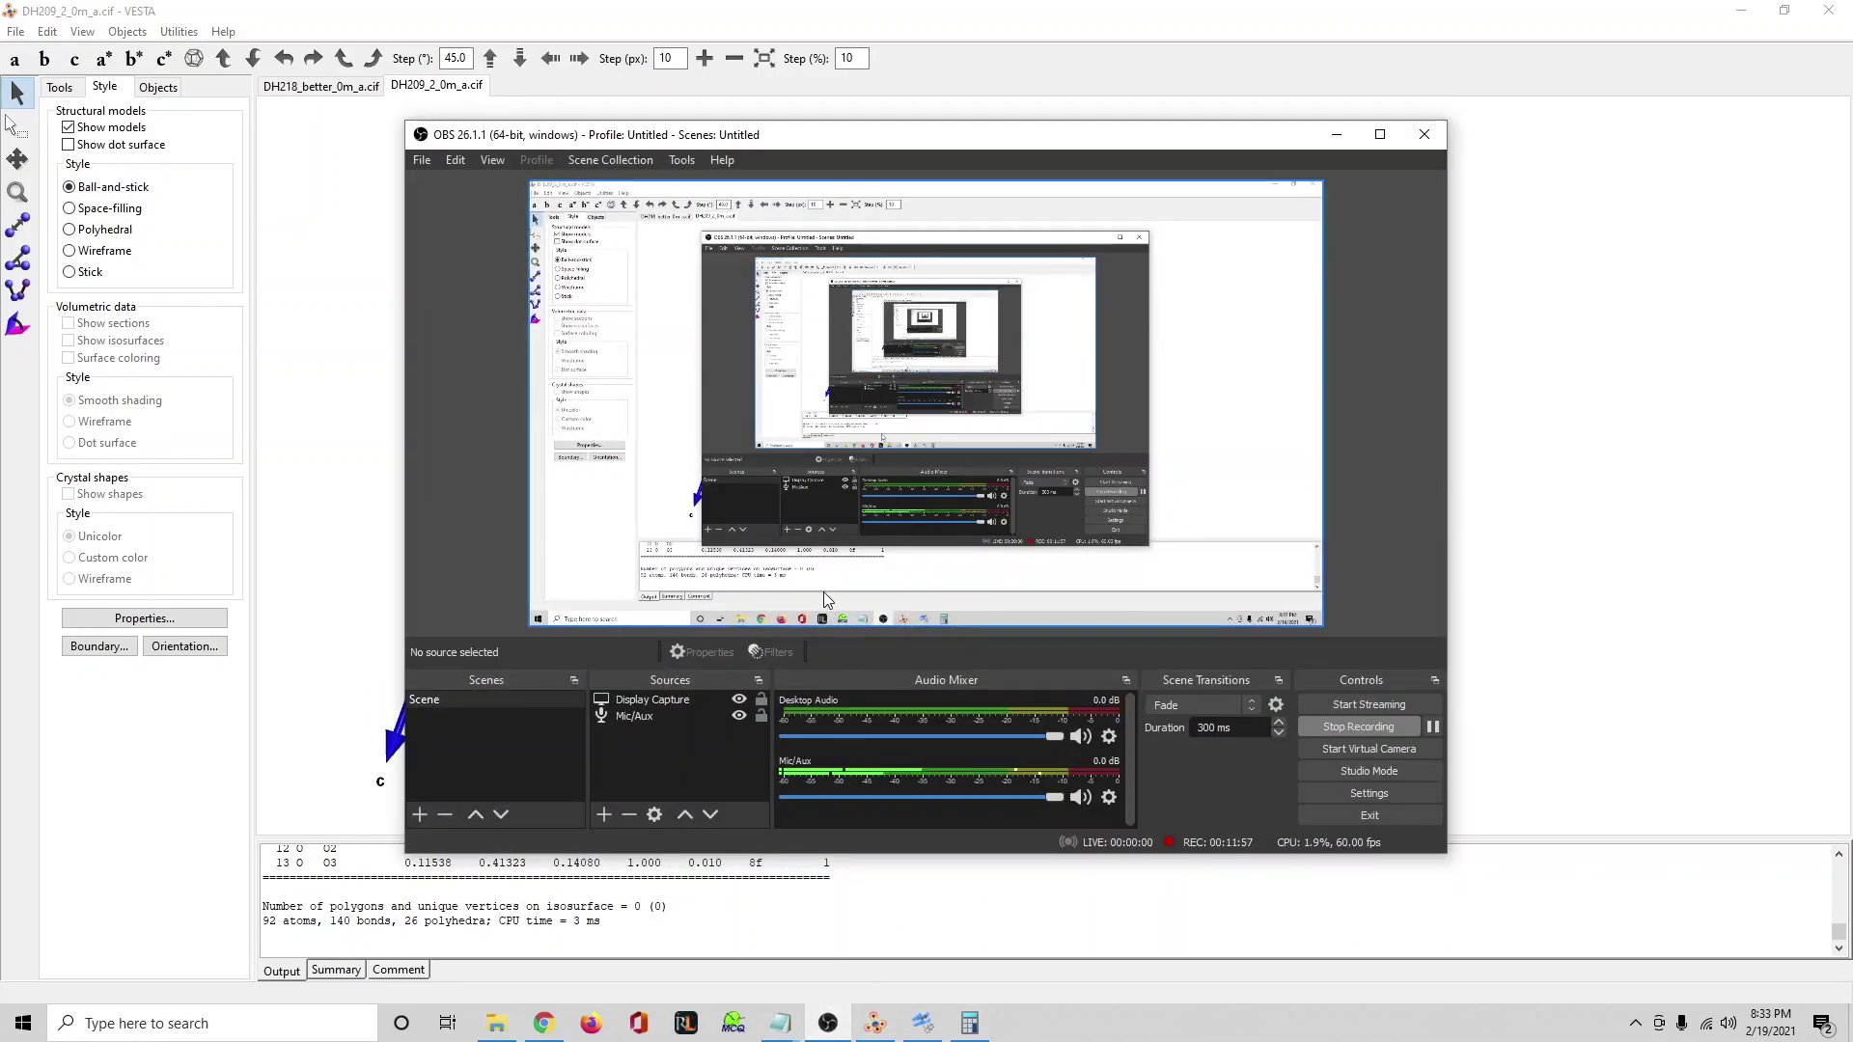